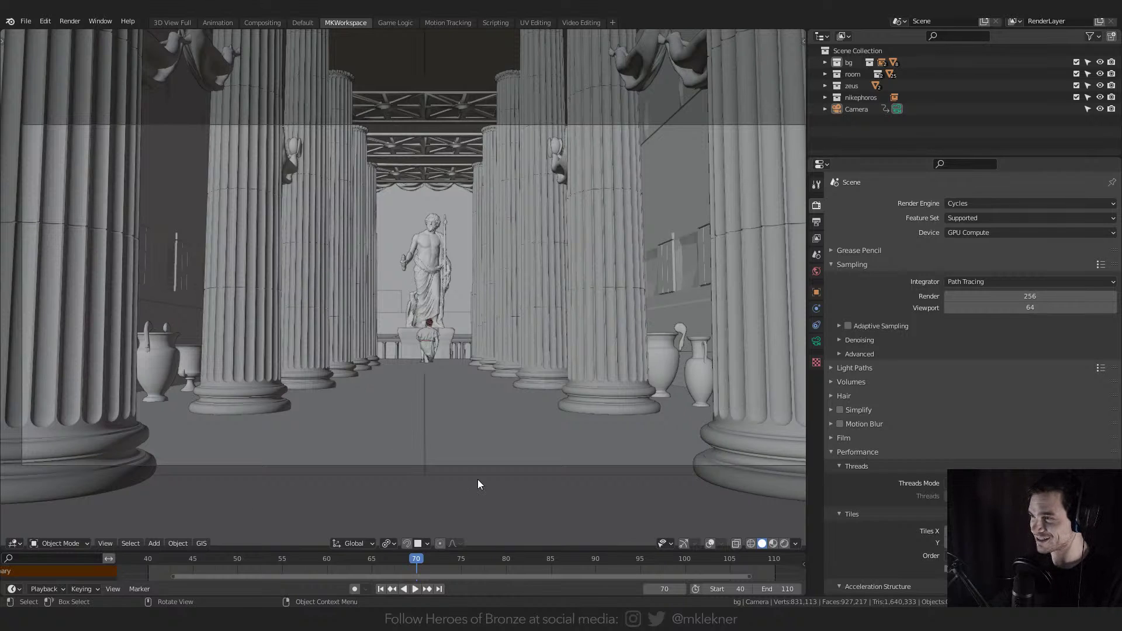
- Switch the viewport to rendered shading while looking through the camera at the temple interior
scroll(512, 389, down, 3)
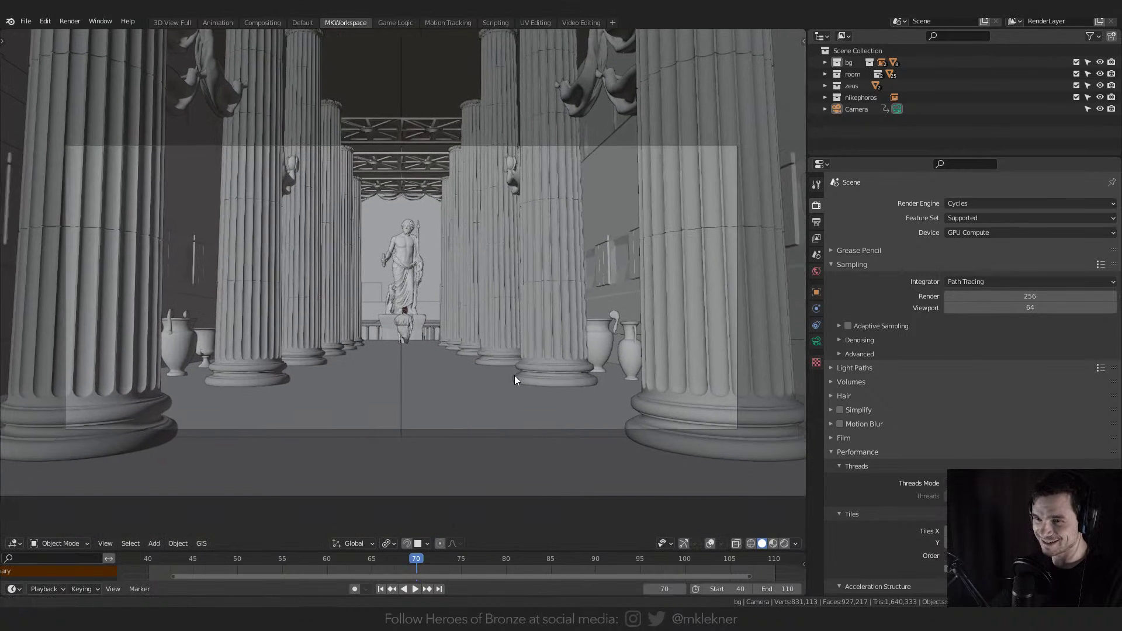
scroll(515, 380, up, 2)
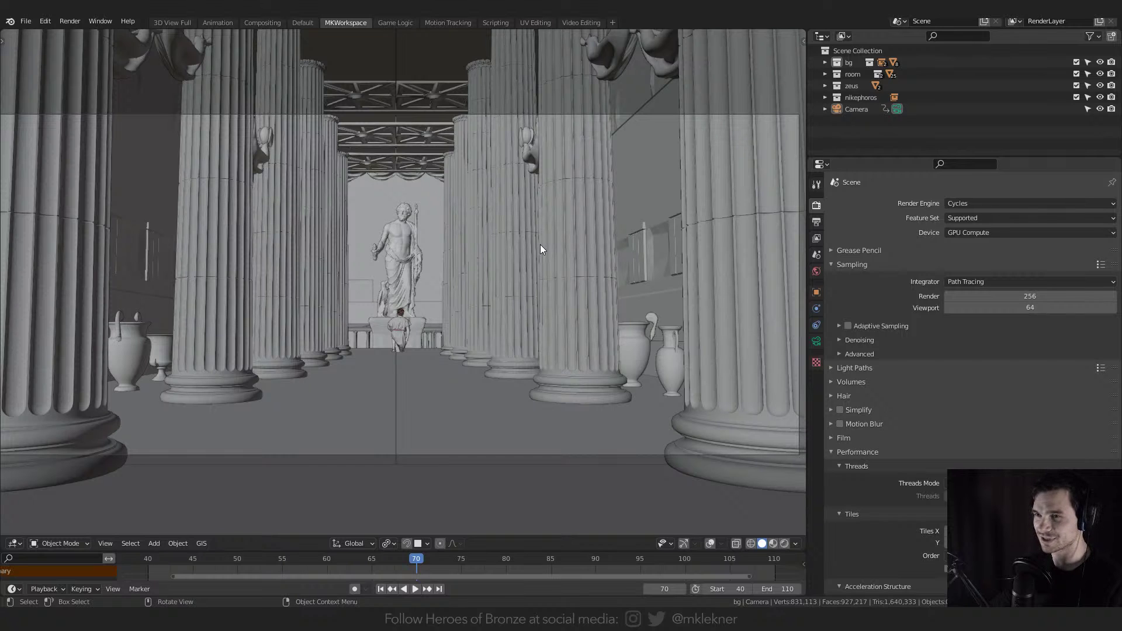
click(786, 543)
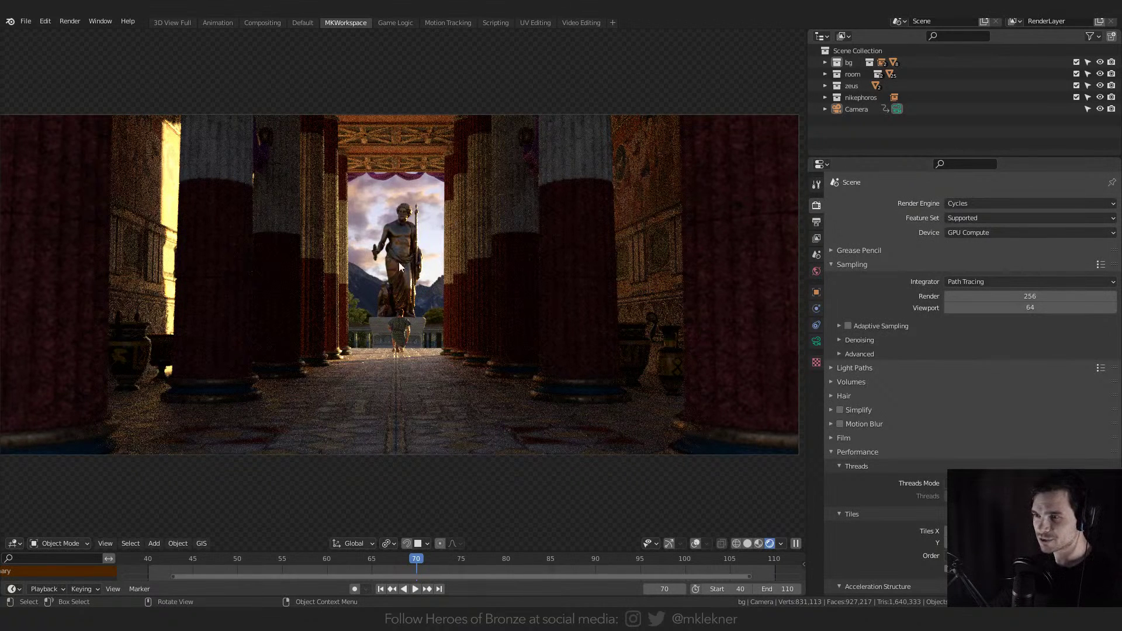
- Leave the camera view and examine the temple, statue and backdrop layout from outside
key(KP_0)
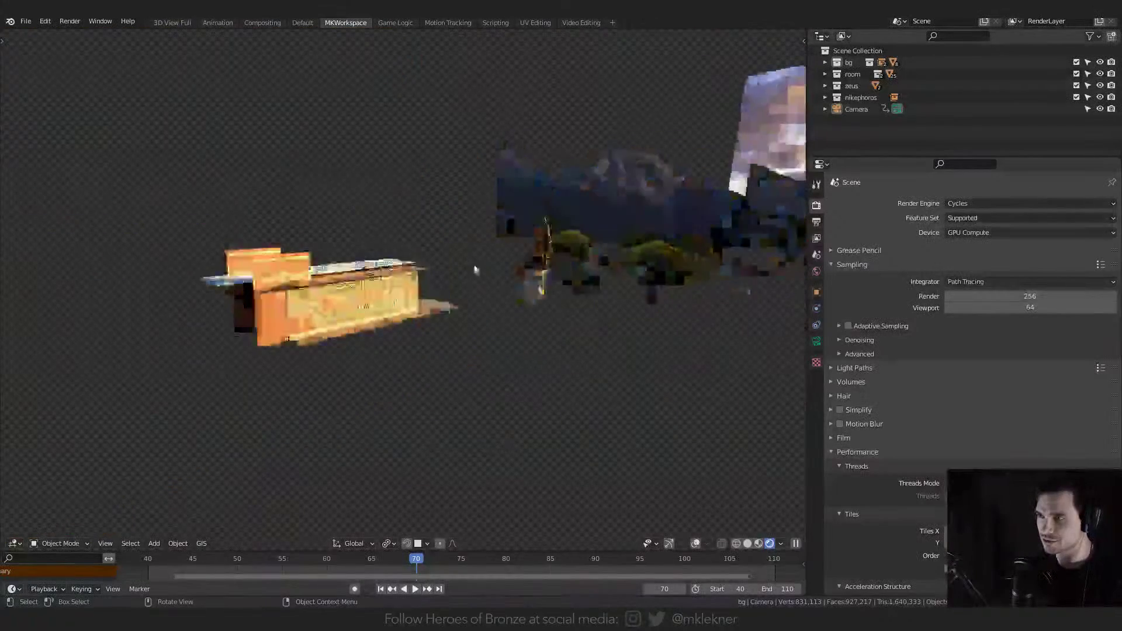
middle_drag(475, 269, 447, 304)
scroll(490, 284, up, 5)
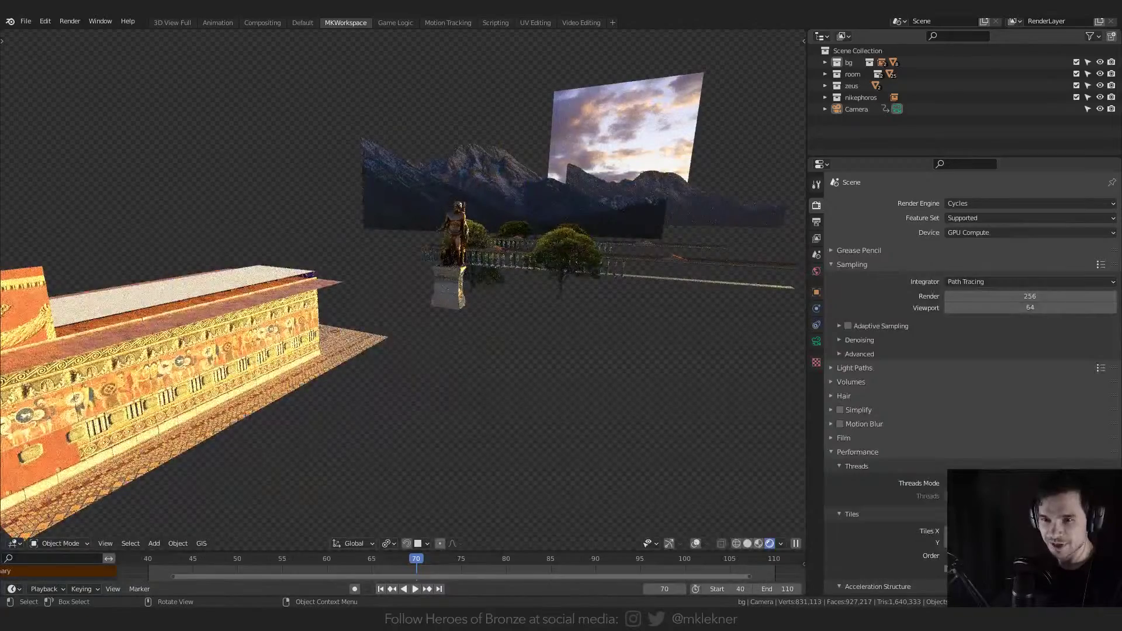
shift+middle_drag(516, 350, 365, 347)
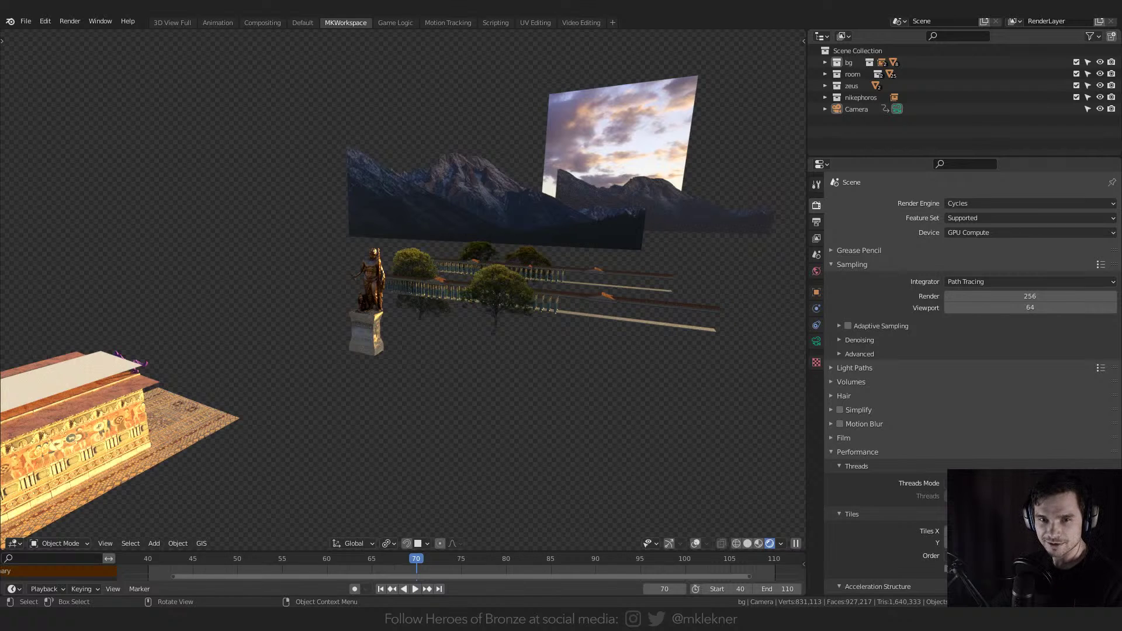
- Turn on the viewport overlays and select the mountain and sky backdrop planes in turn, checking the sky plane through the camera
click(594, 156)
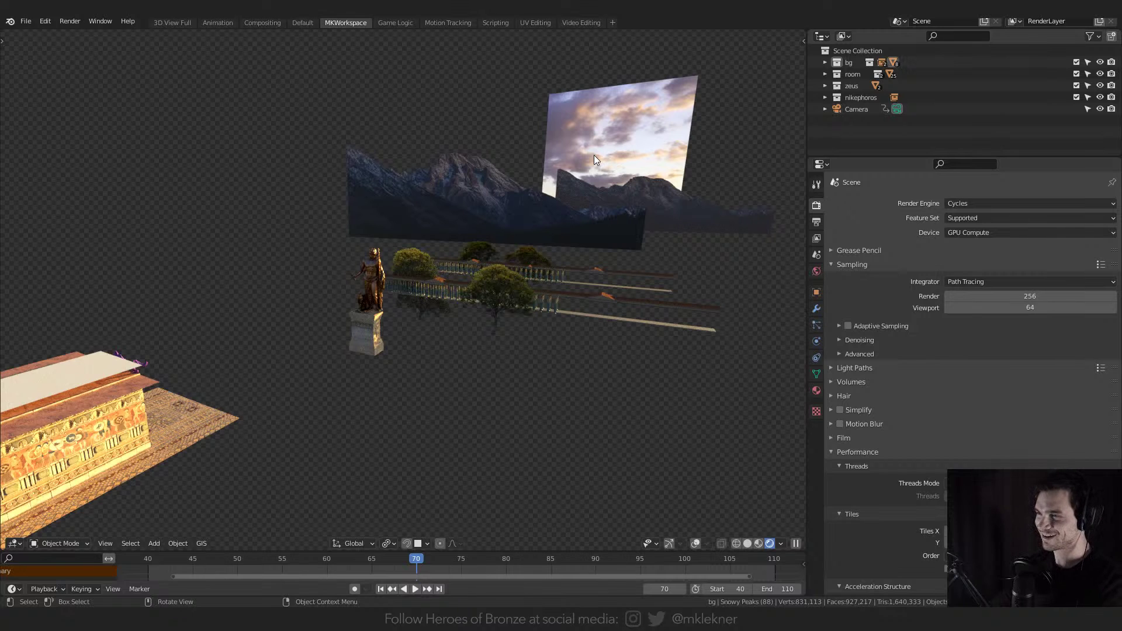
click(696, 544)
middle_drag(604, 229, 582, 224)
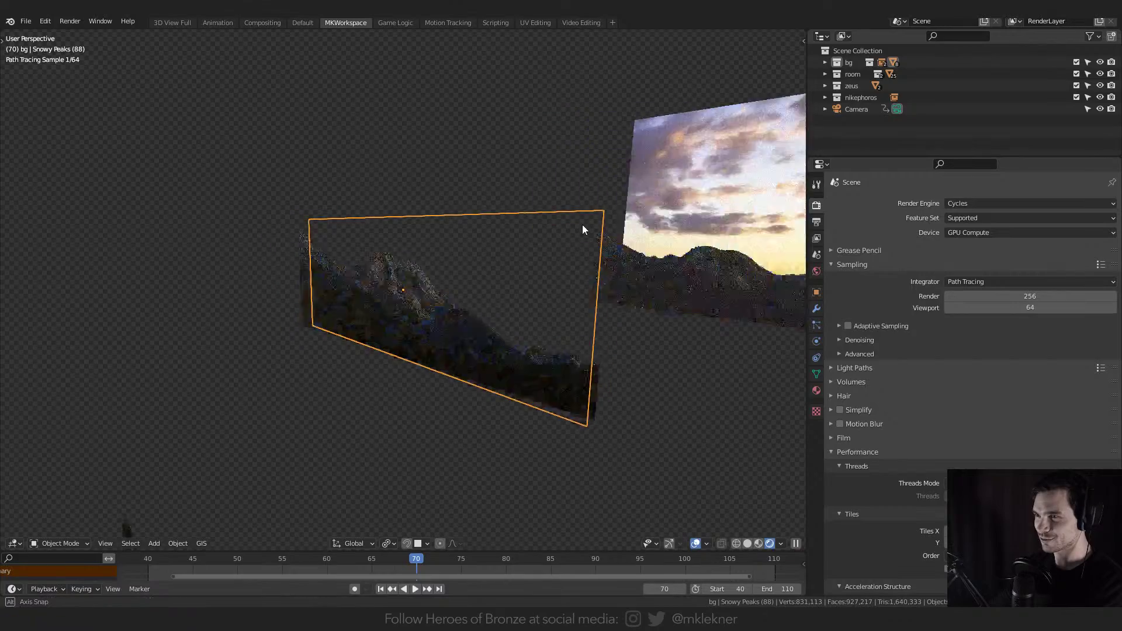
middle_drag(618, 305, 266, 285)
click(498, 310)
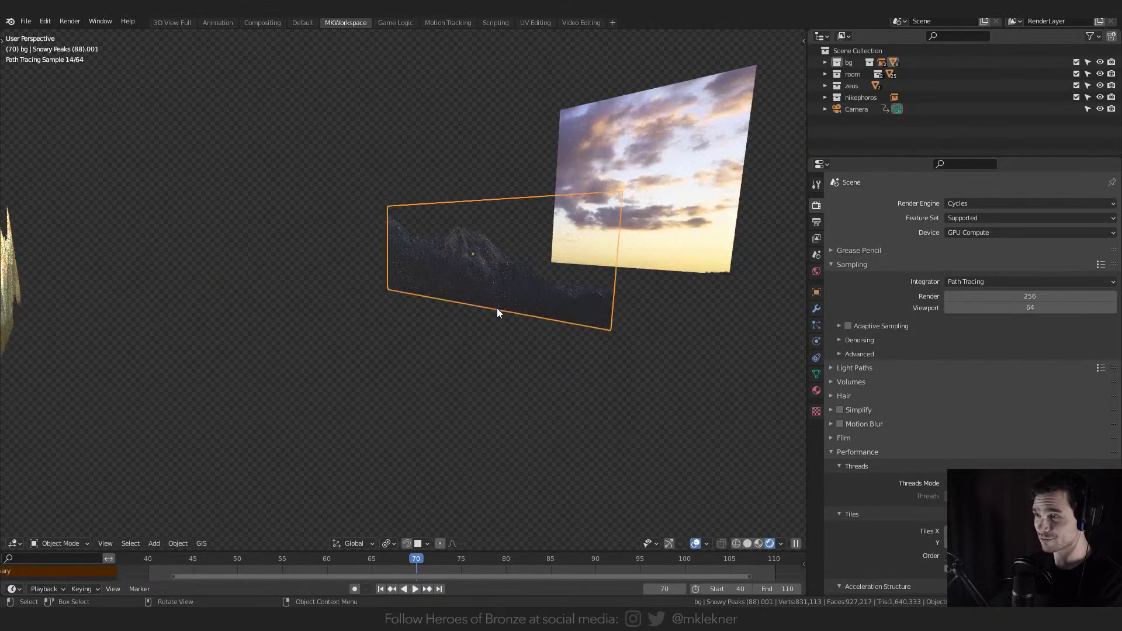
click(669, 166)
key(KP_0)
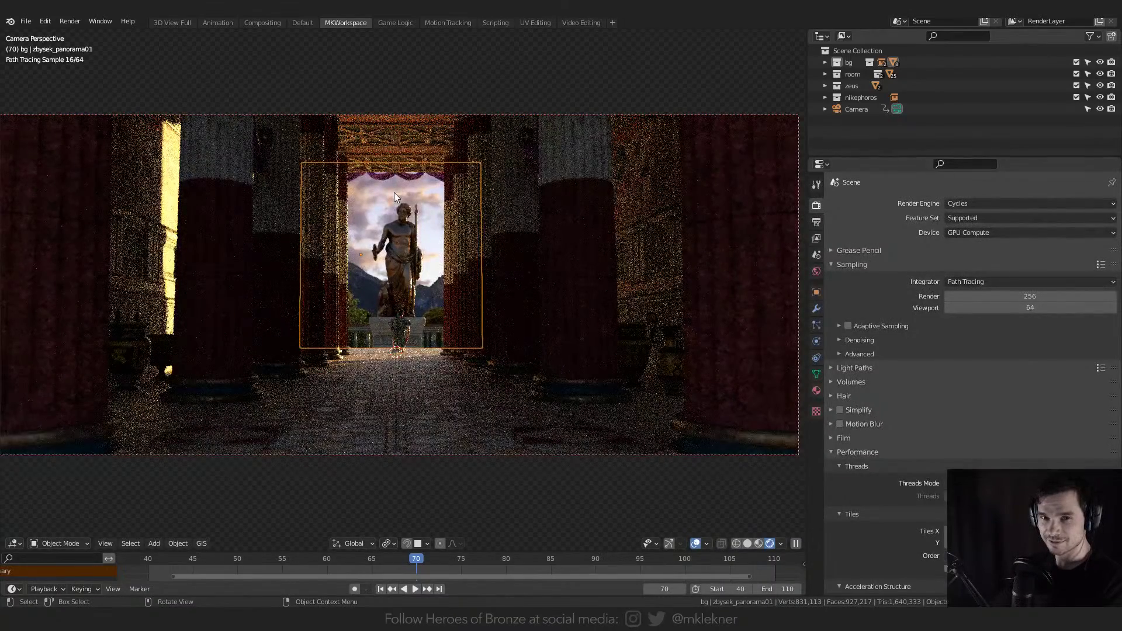
middle_drag(394, 191, 398, 194)
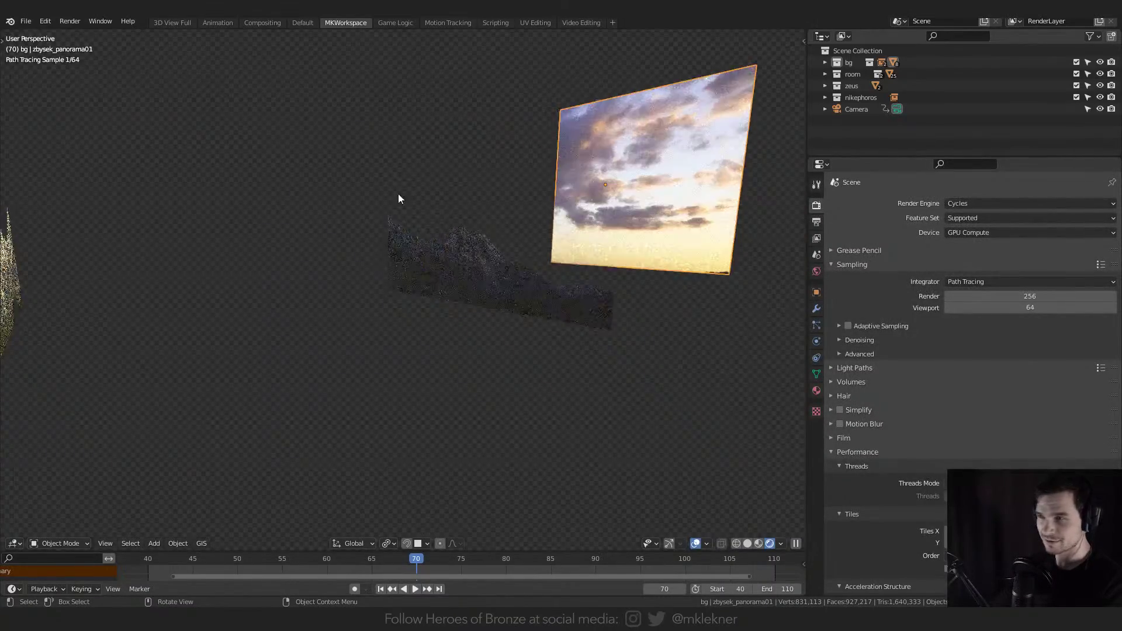
- Select the farther mountain plane and the rear colonnade, and examine how the background pieces are arranged
click(466, 264)
scroll(466, 264, down, 3)
middle_drag(466, 264, 391, 326)
scroll(543, 351, up, 3)
scroll(334, 360, up, 5)
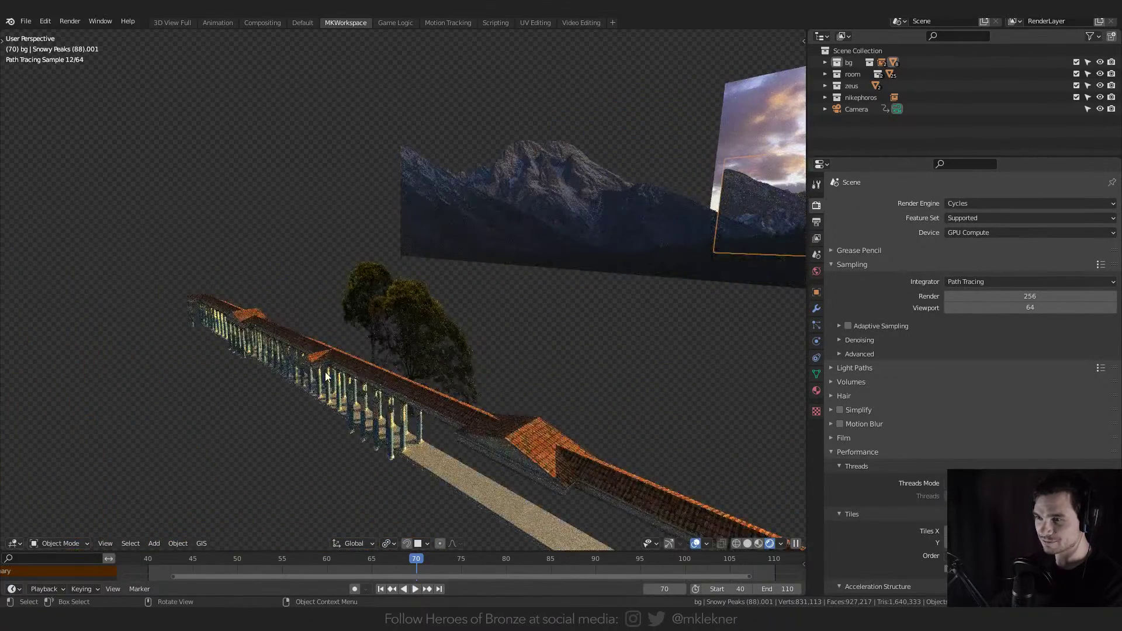
click(327, 372)
scroll(339, 363, up, 3)
scroll(338, 363, down, 3)
middle_drag(338, 362, 349, 342)
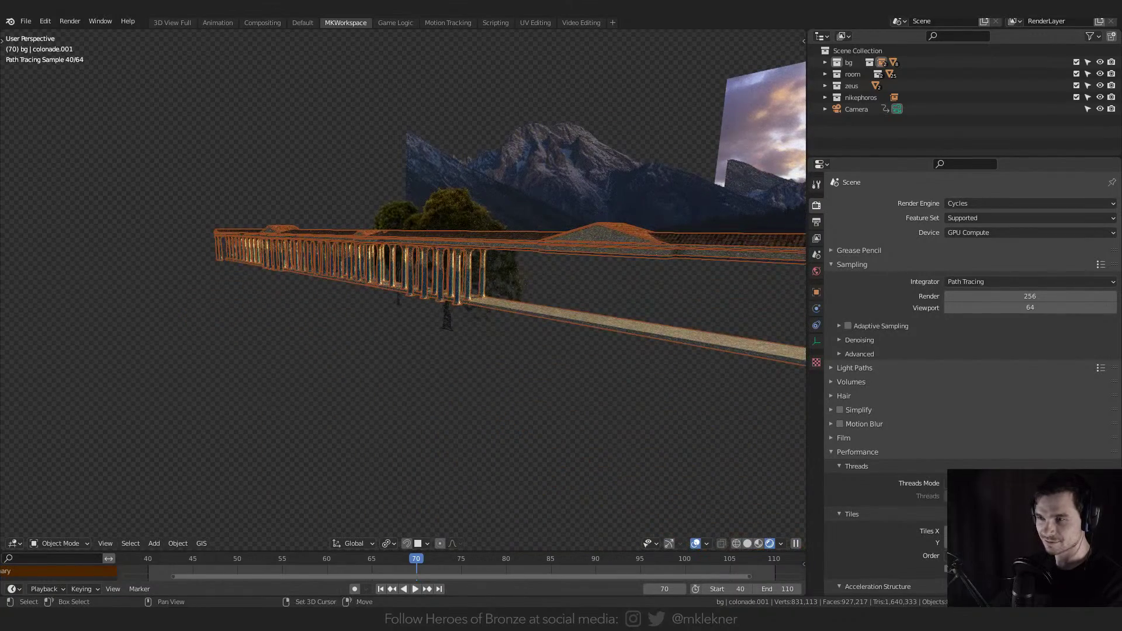
scroll(321, 306, down, 7)
middle_drag(321, 307, 427, 436)
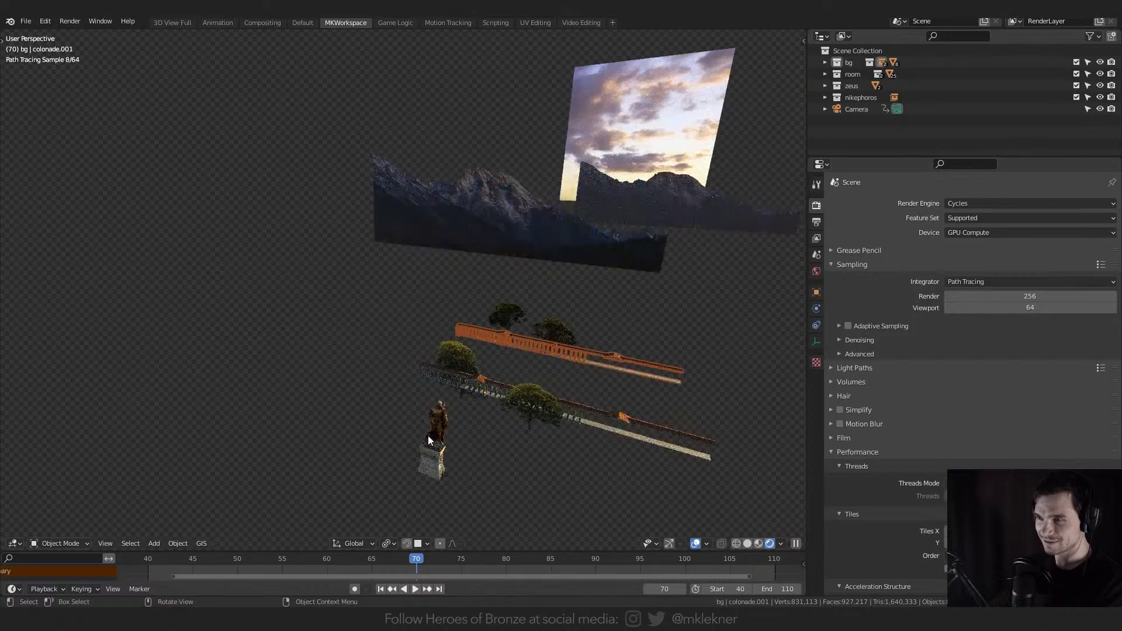
- Frame the Zeus statue up close and select its carved stone pedestal for inspection
click(429, 433)
key(KP_Decimal)
click(562, 359)
middle_drag(562, 359, 275, 283)
scroll(275, 283, down, 3)
click(370, 417)
mouse_move(370, 417)
middle_down()
mouse_move(549, 403)
mouse_move(352, 406)
middle_up()
scroll(352, 405, down, 2)
scroll(392, 409, up, 4)
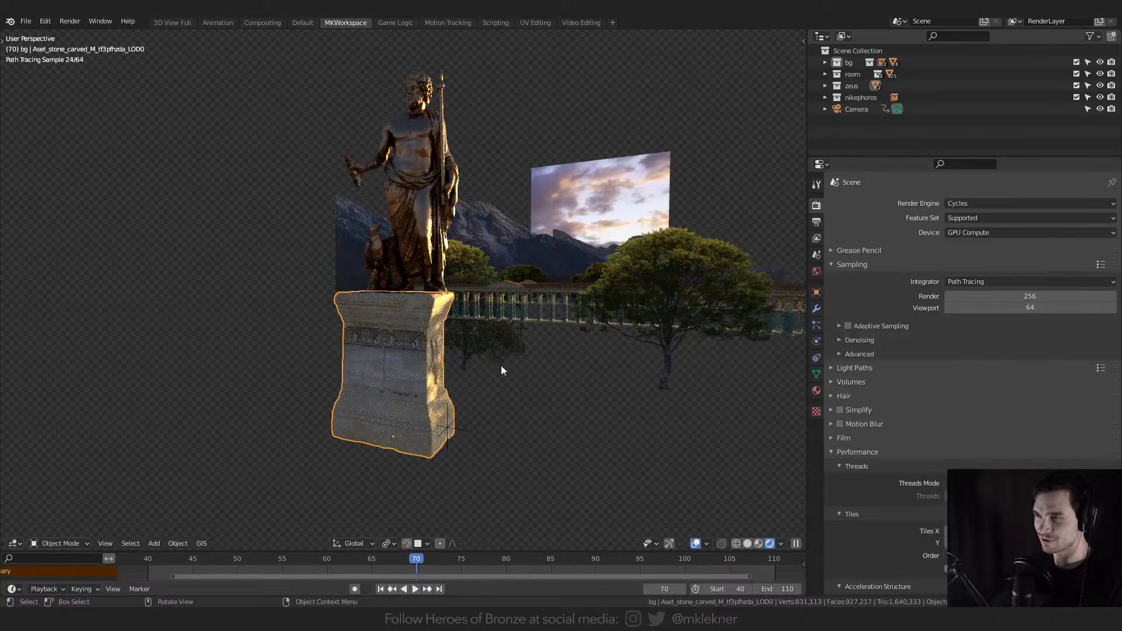
- Examine the kneeling figure on the temple floor from the side and from behind
middle_drag(501, 369, 635, 422)
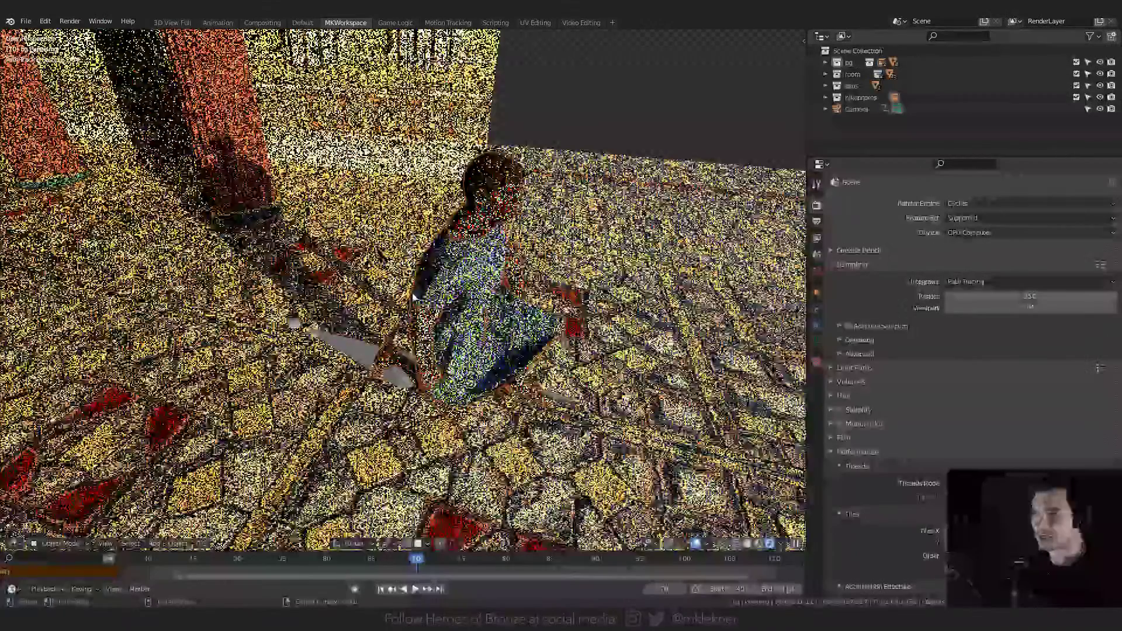
middle_drag(414, 298, 443, 222)
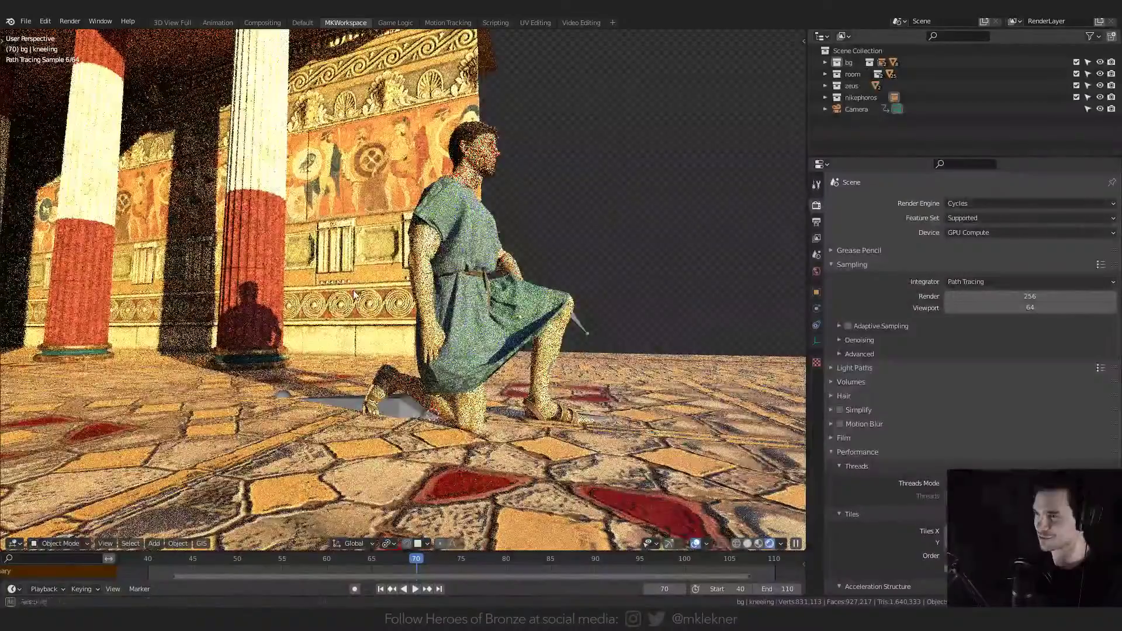
middle_drag(380, 285, 477, 296)
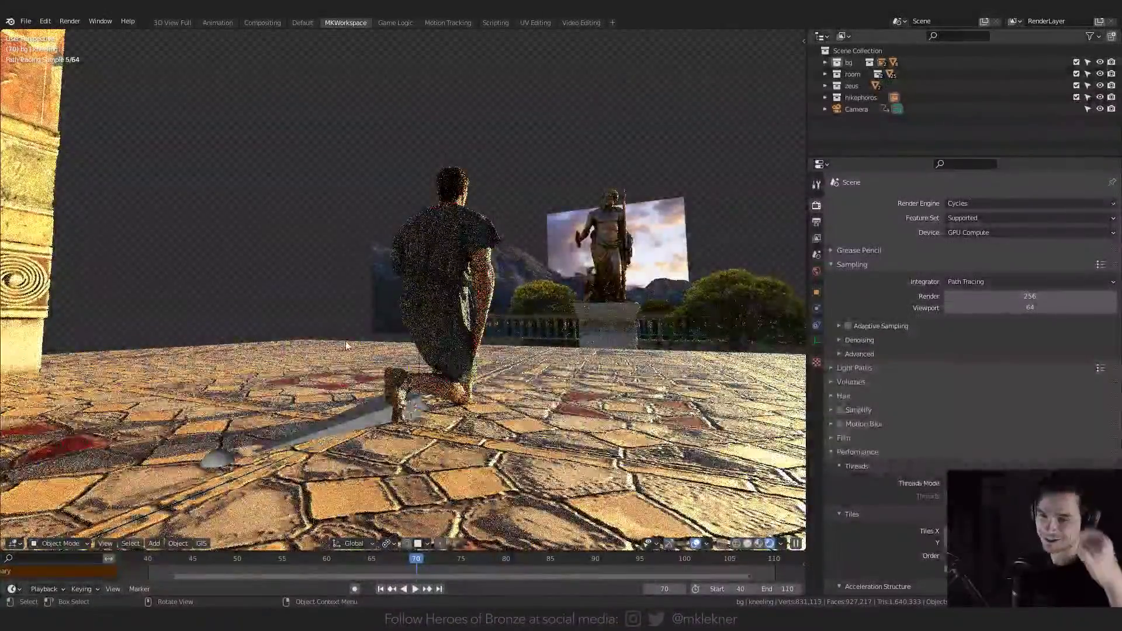
- Return to the camera view and examine the kneeling figure and statue up close
key(KP_0)
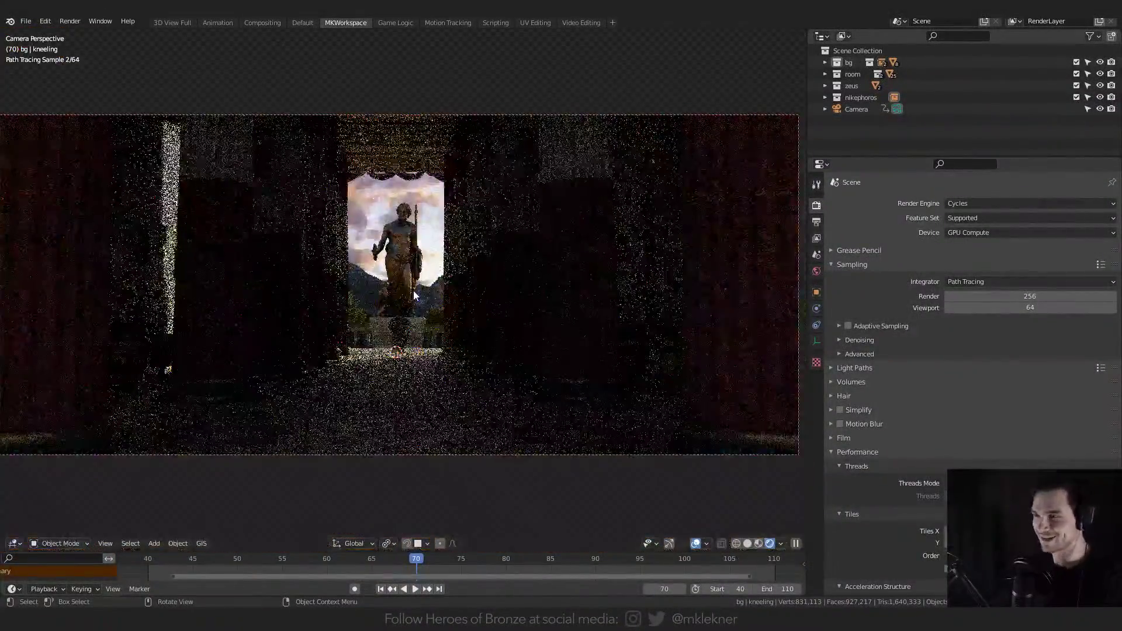
scroll(393, 339, up, 8)
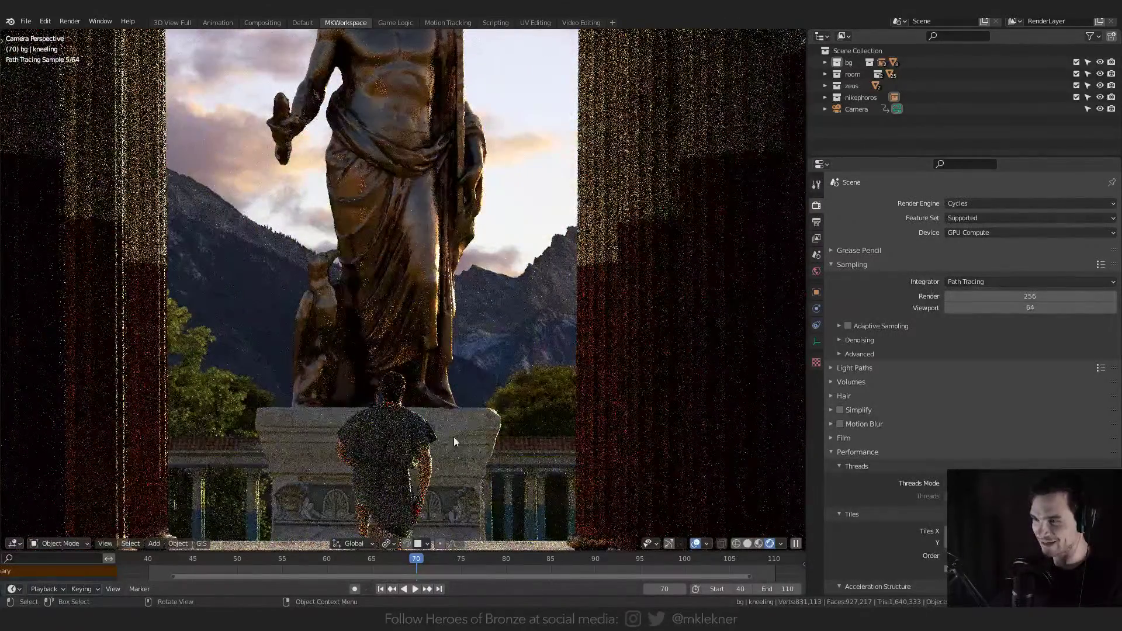
scroll(413, 434, down, 2)
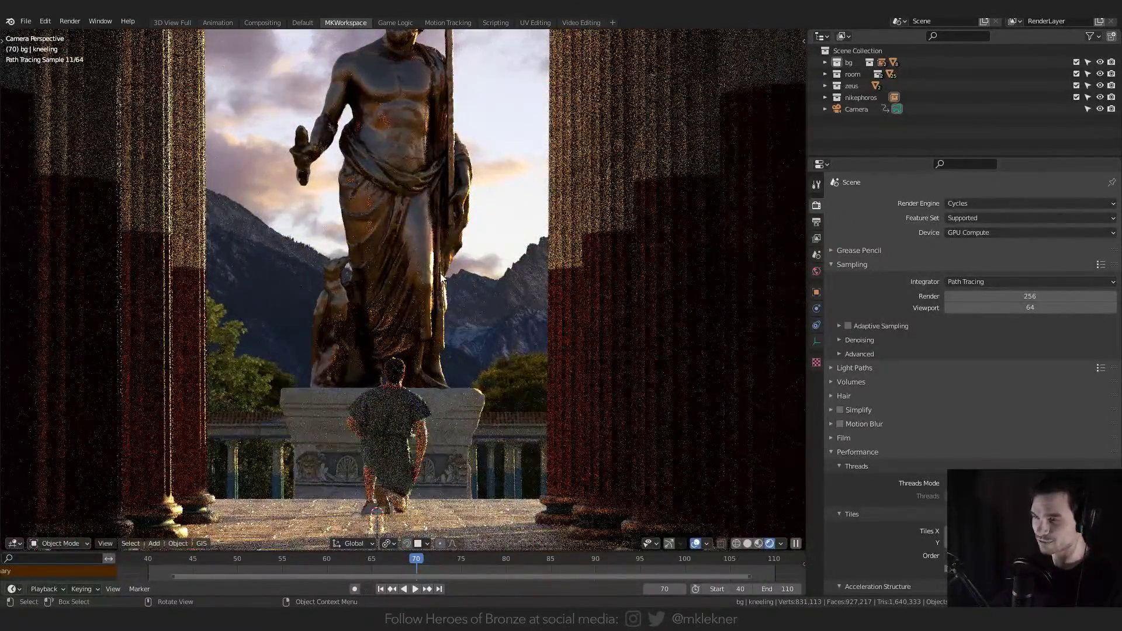
scroll(440, 272, down, 3)
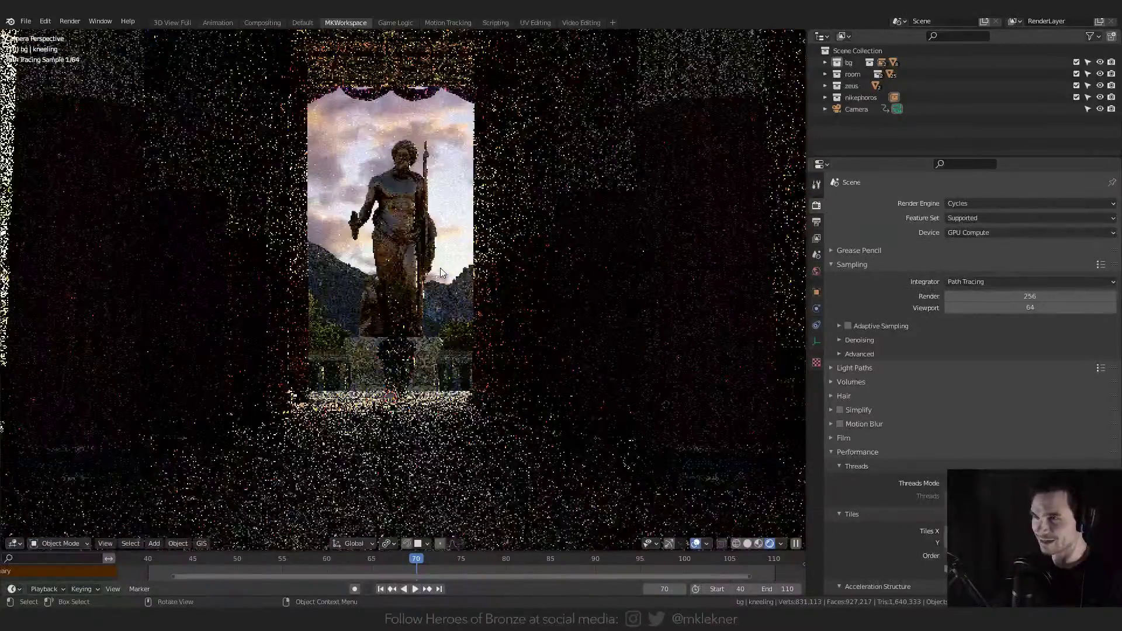
- Select the pillars, mural wall, floor and vase one after another to inspect the room's pieces, and clear the selection
click(115, 247)
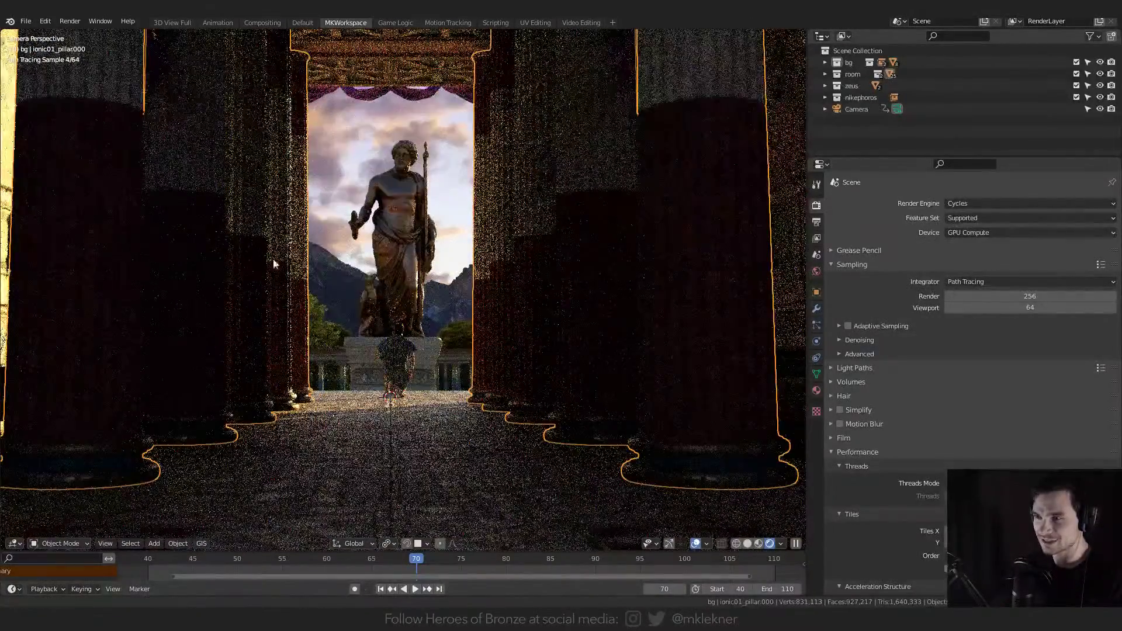
shift+middle_drag(272, 258, 355, 253)
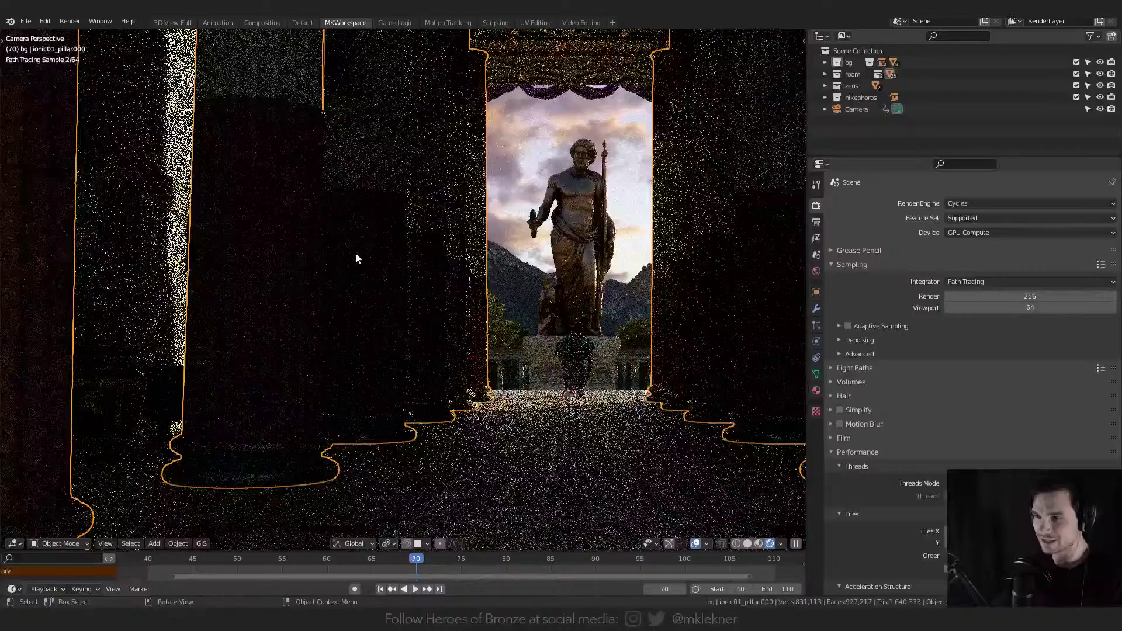
scroll(356, 255, down, 2)
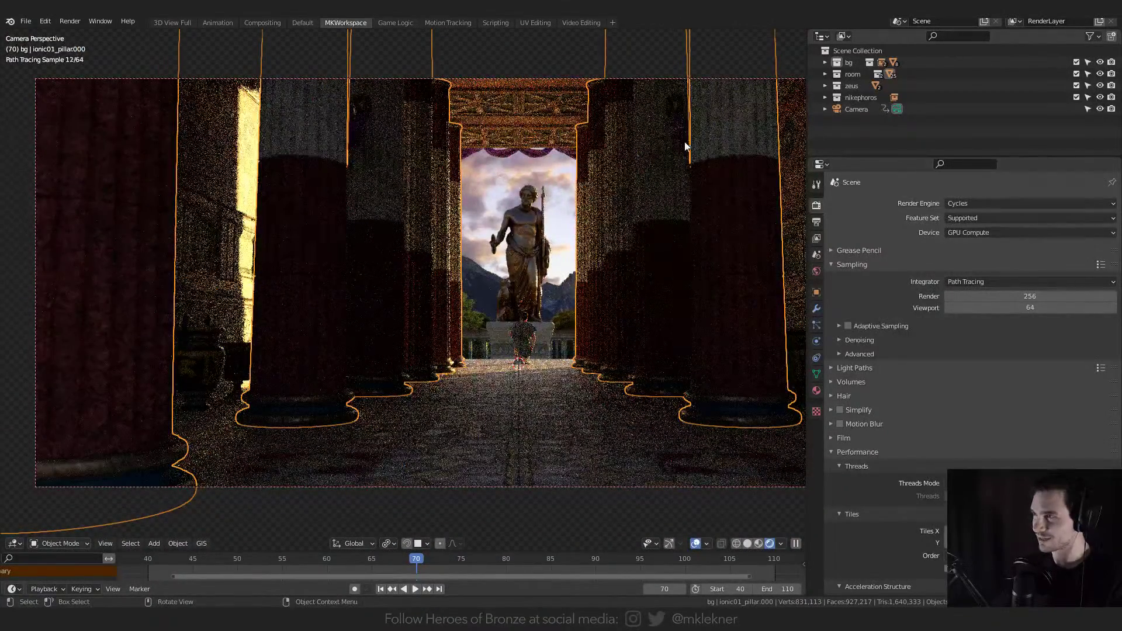
click(198, 357)
click(229, 219)
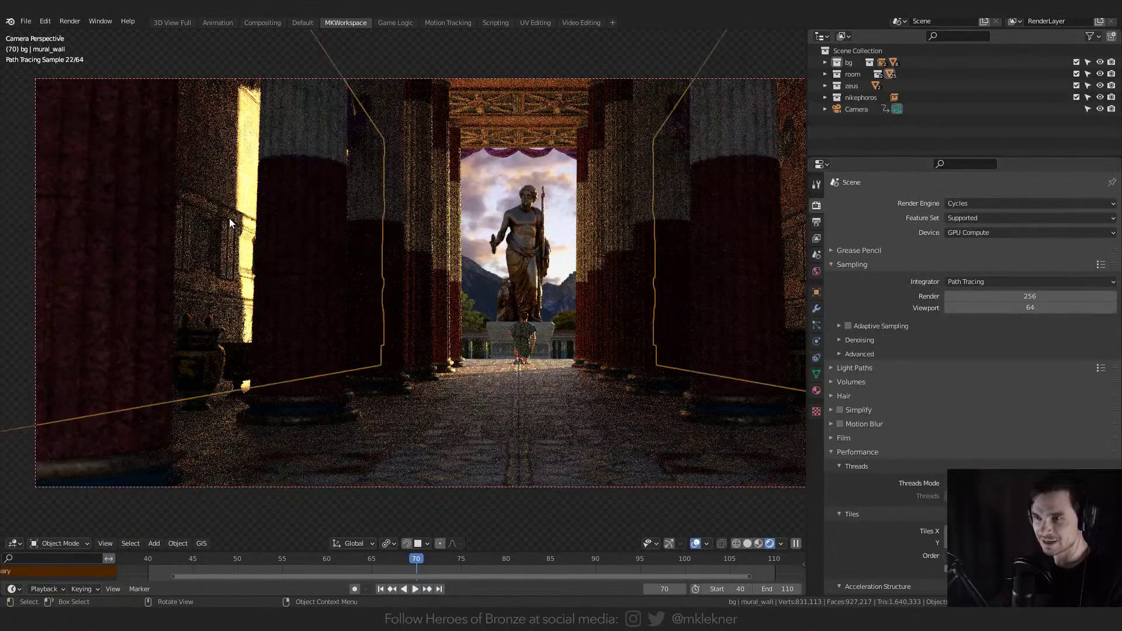
click(515, 424)
click(203, 363)
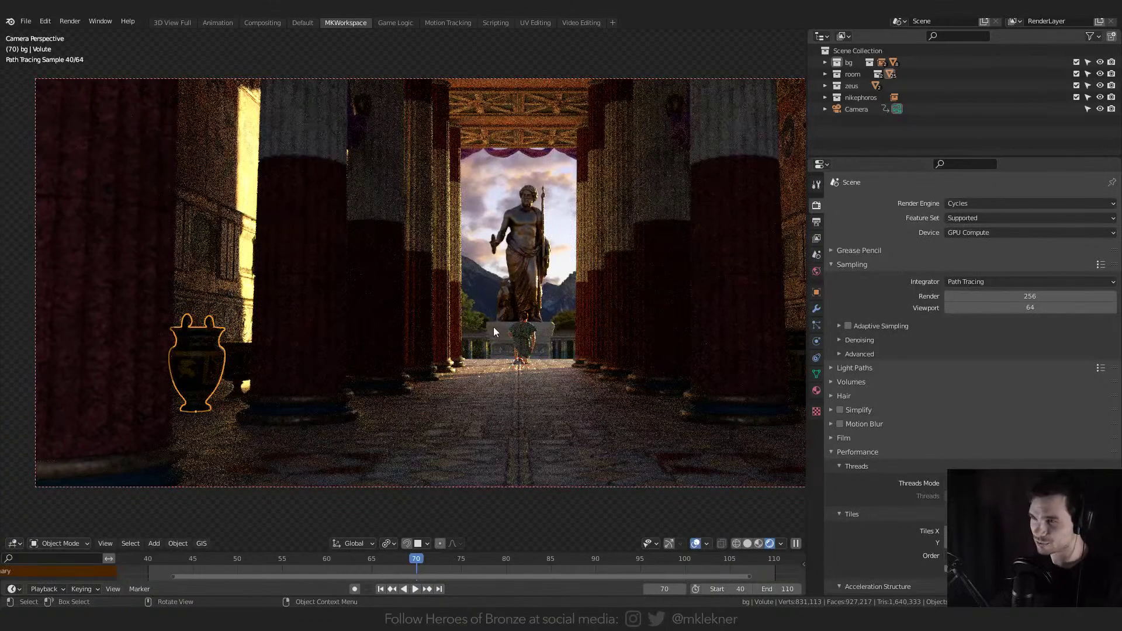
key(alt+a)
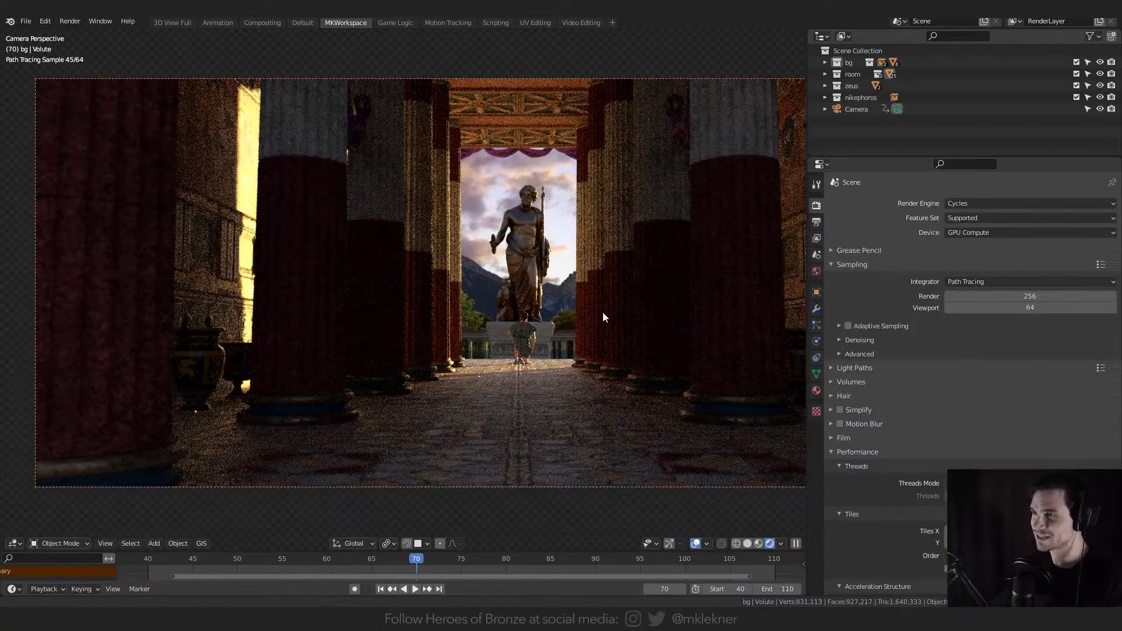
shift+middle_drag(605, 313, 499, 314)
scroll(576, 316, down, 2)
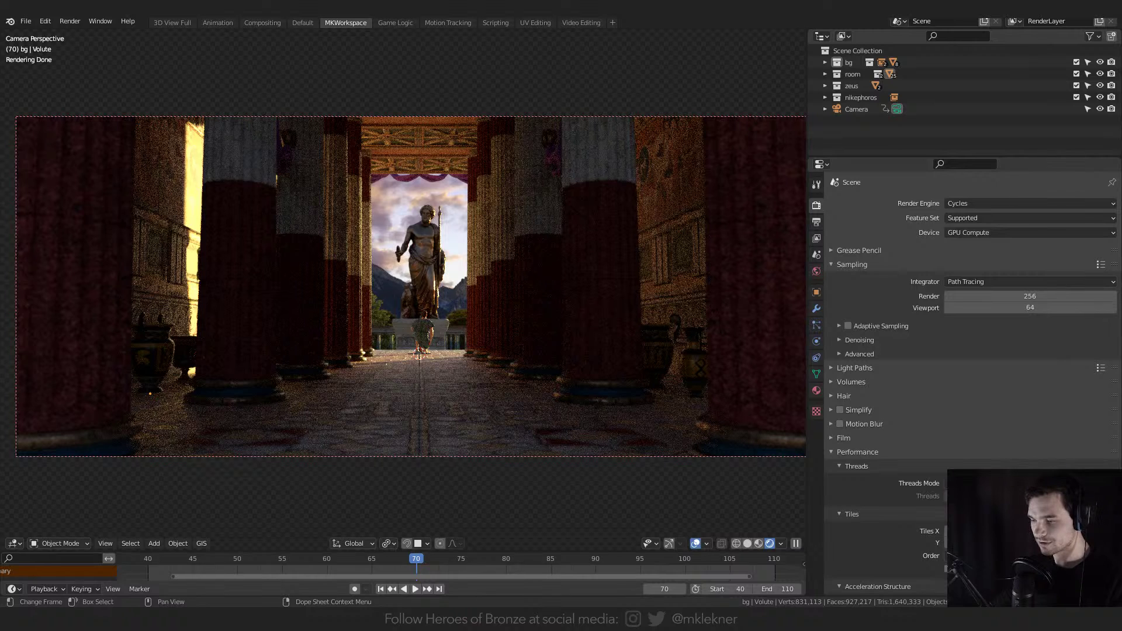
- Open the preferences, review the list of enabled add-ons, and close the window
click(51, 22)
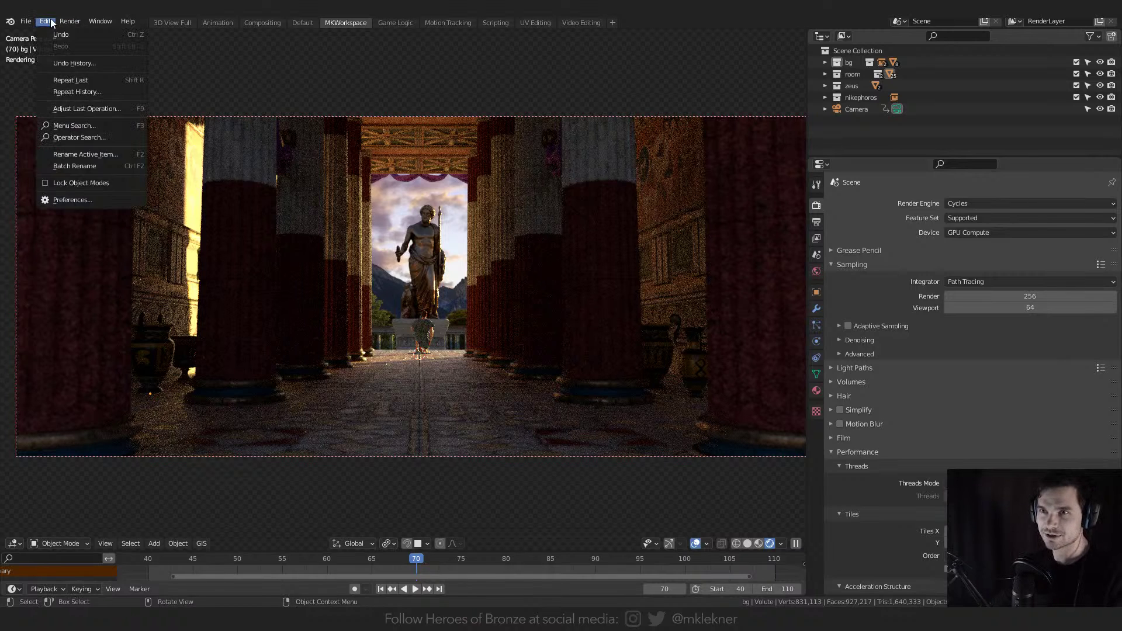
click(81, 199)
drag(166, 28, 492, 102)
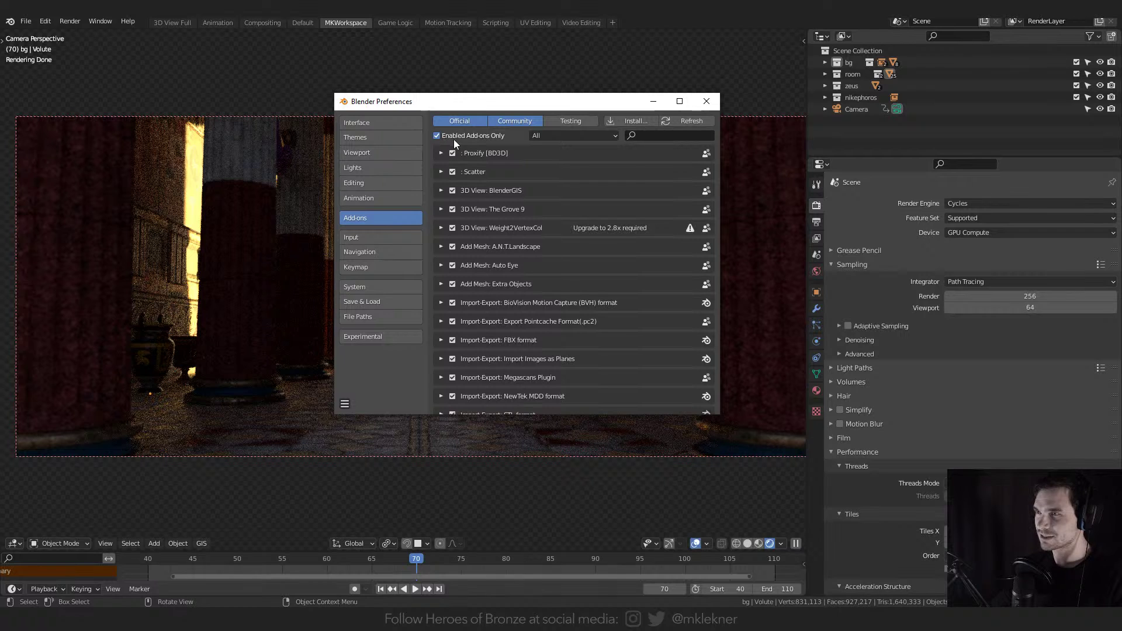
scroll(528, 327, down, 5)
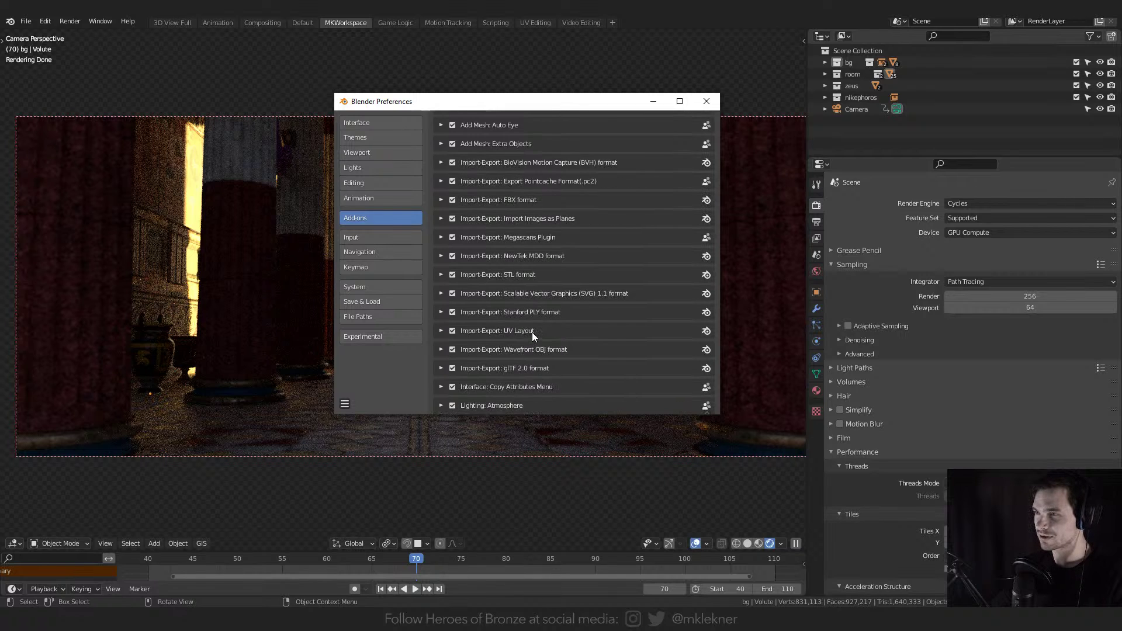
scroll(532, 332, down, 2)
scroll(534, 327, up, 8)
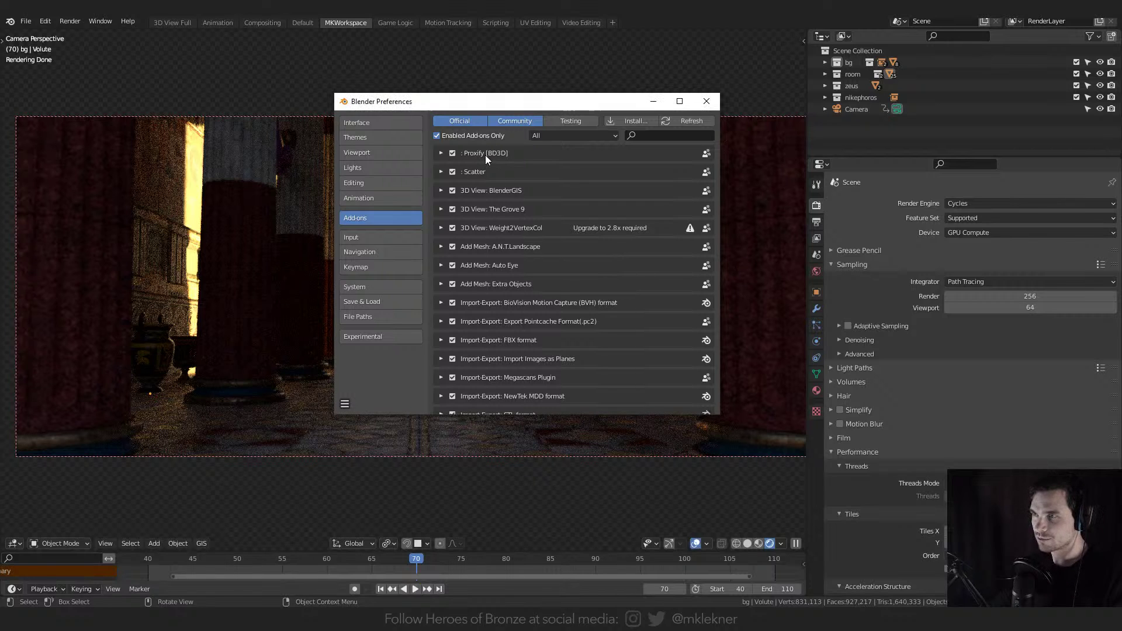
click(706, 101)
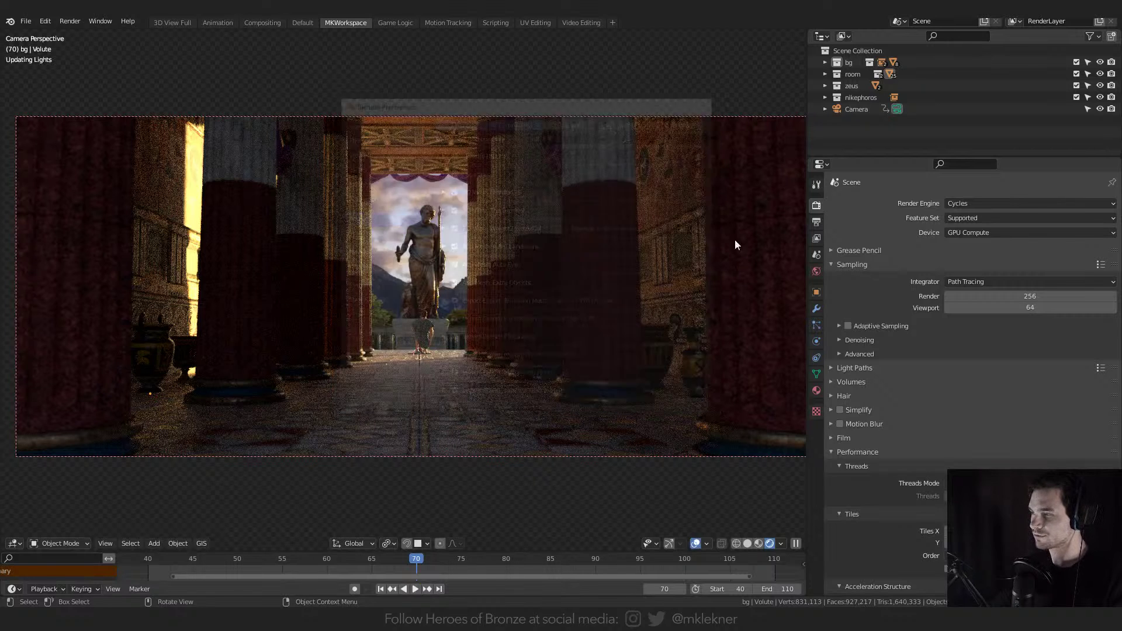
- Switch the viewport back to solid shading
click(750, 544)
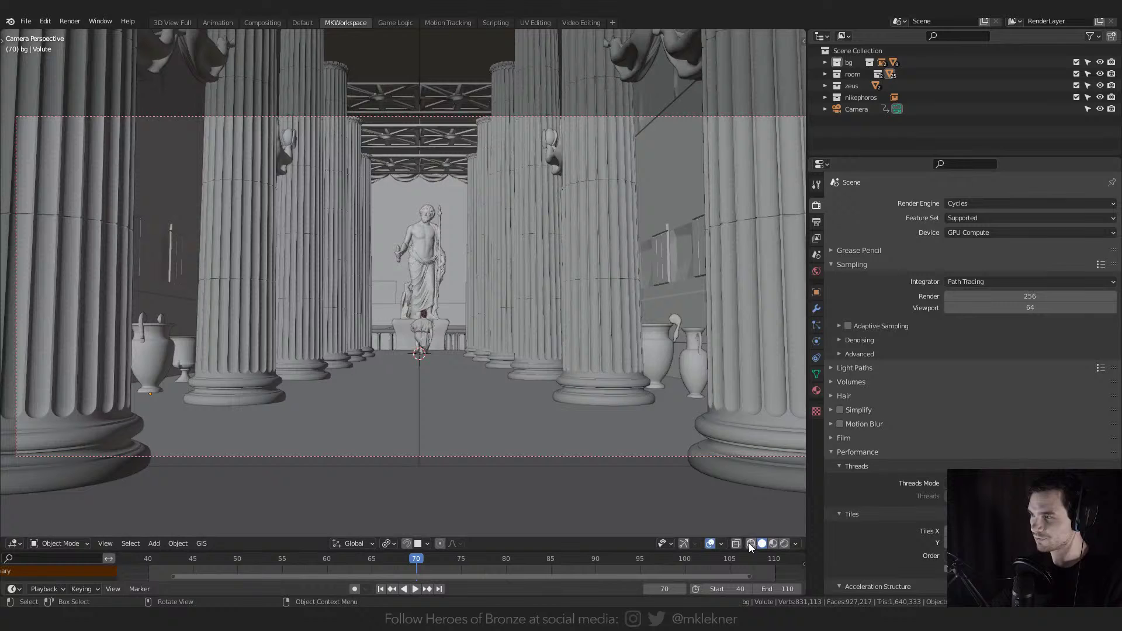
- Select the Zeus statue, frame it outside the camera view, show its modifiers and inspect it against the backdrop planes
click(413, 232)
key(KP_Decimal)
middle_drag(461, 240, 403, 225)
key(alt+a)
click(816, 309)
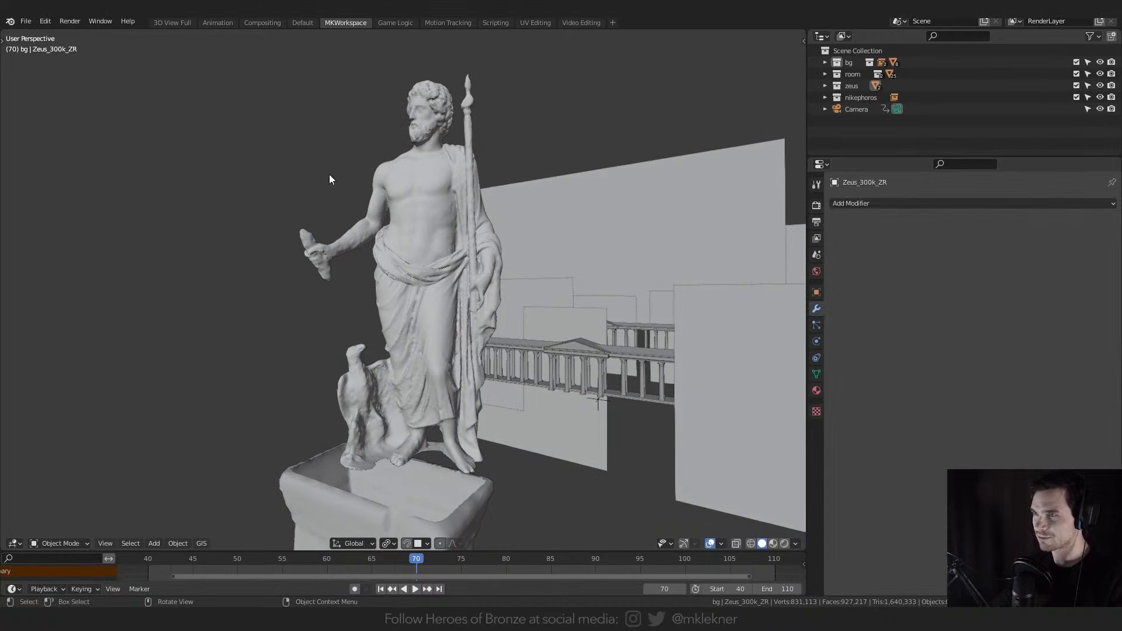
click(403, 225)
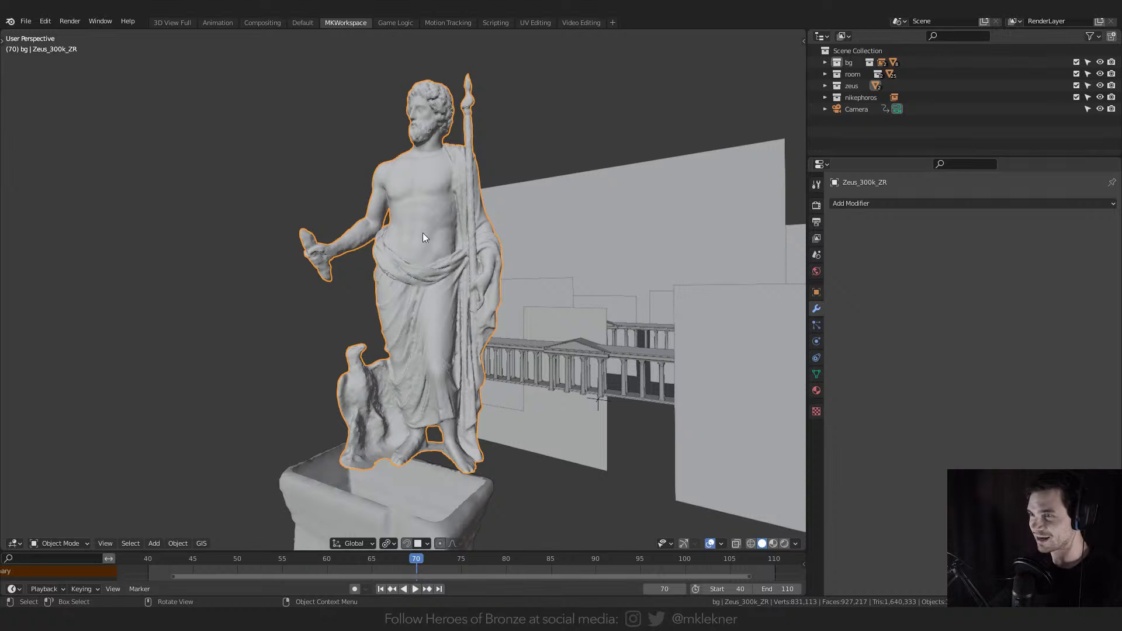
middle_drag(486, 244, 538, 238)
scroll(534, 238, down, 2)
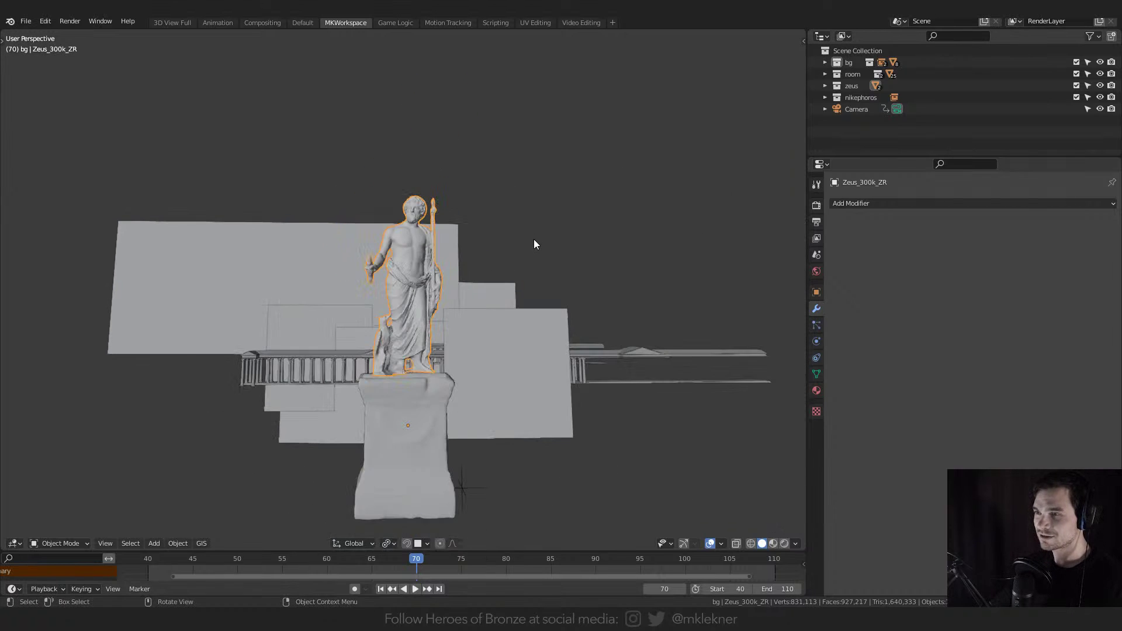
- Return to the camera view and examine how the kneeling figure and the Zeus statue look at close range
key(KP_0)
key(alt+a)
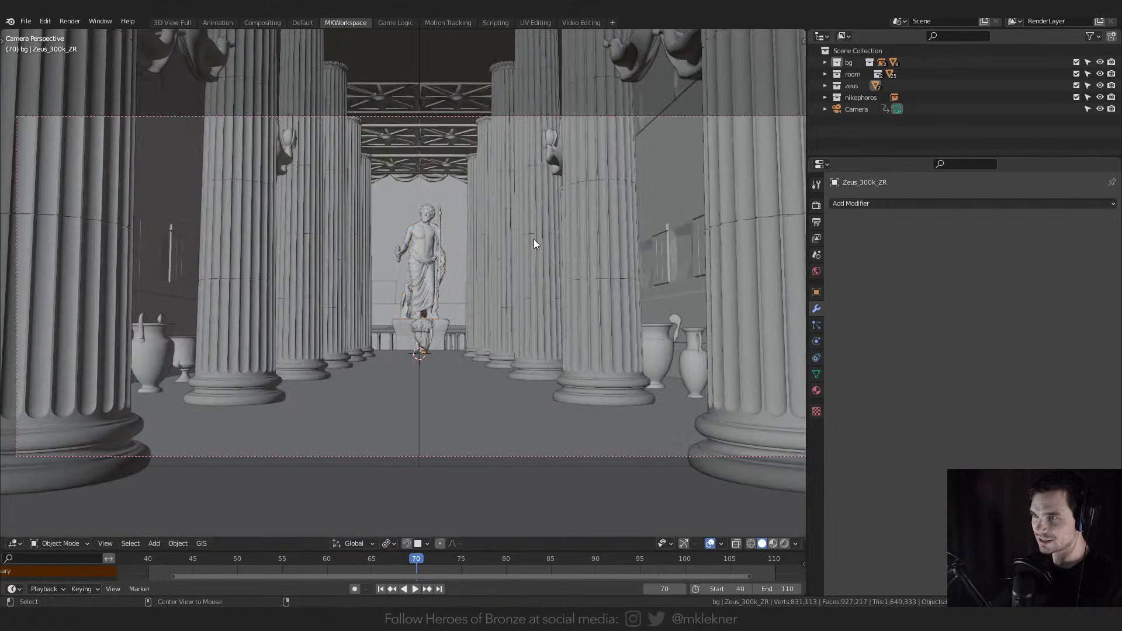
scroll(538, 236, up, 3)
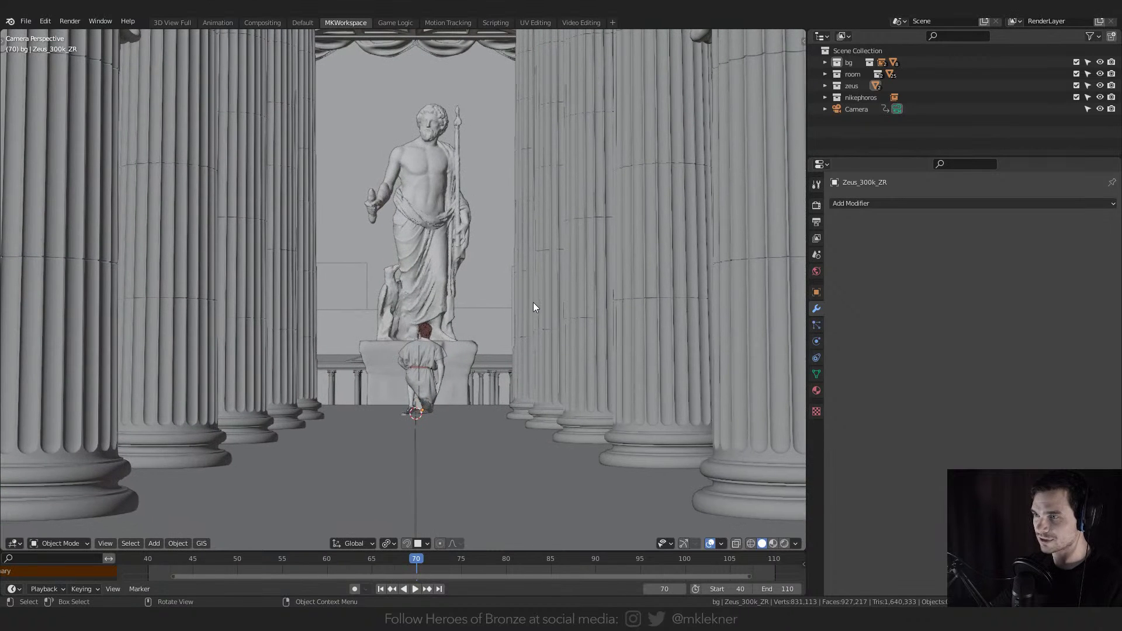
scroll(532, 303, up, 8)
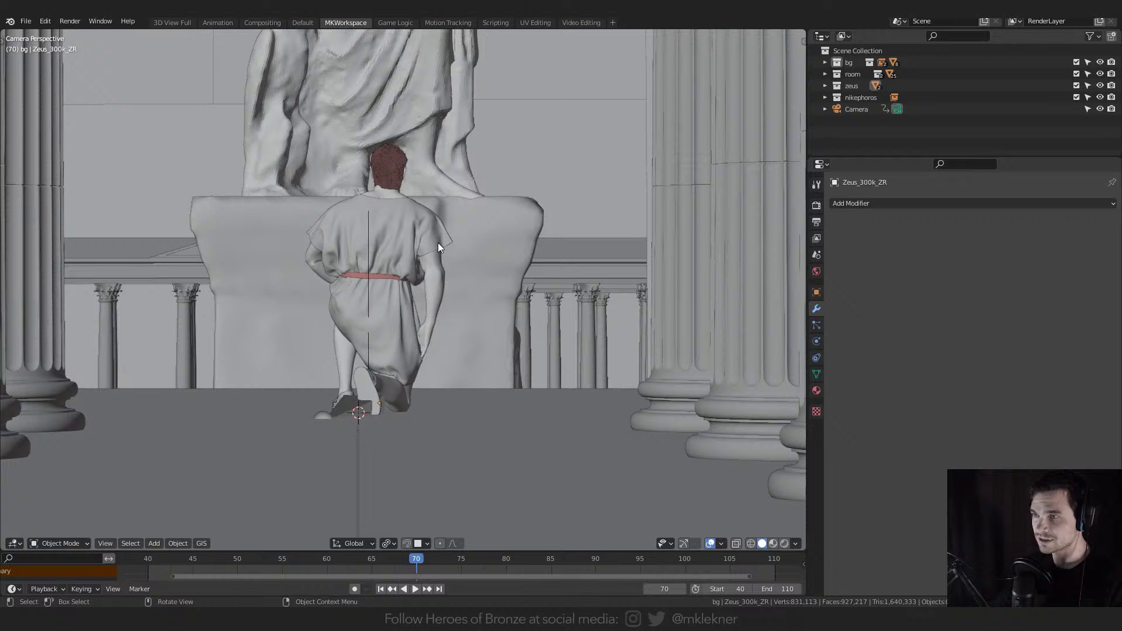
shift+middle_drag(443, 245, 405, 341)
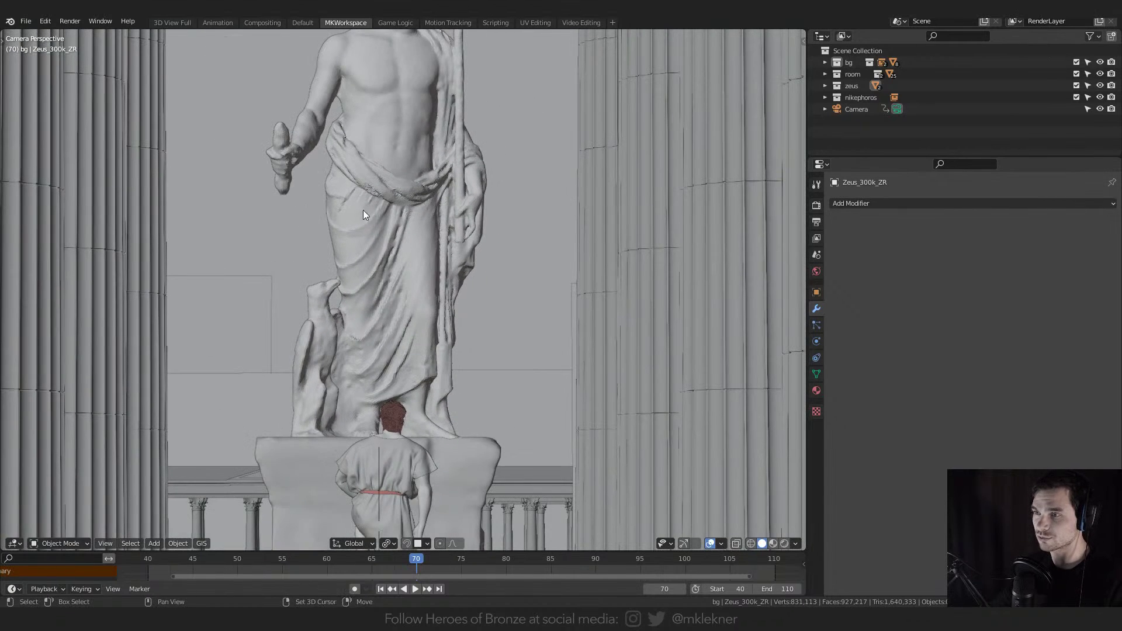
key(Home)
click(459, 311)
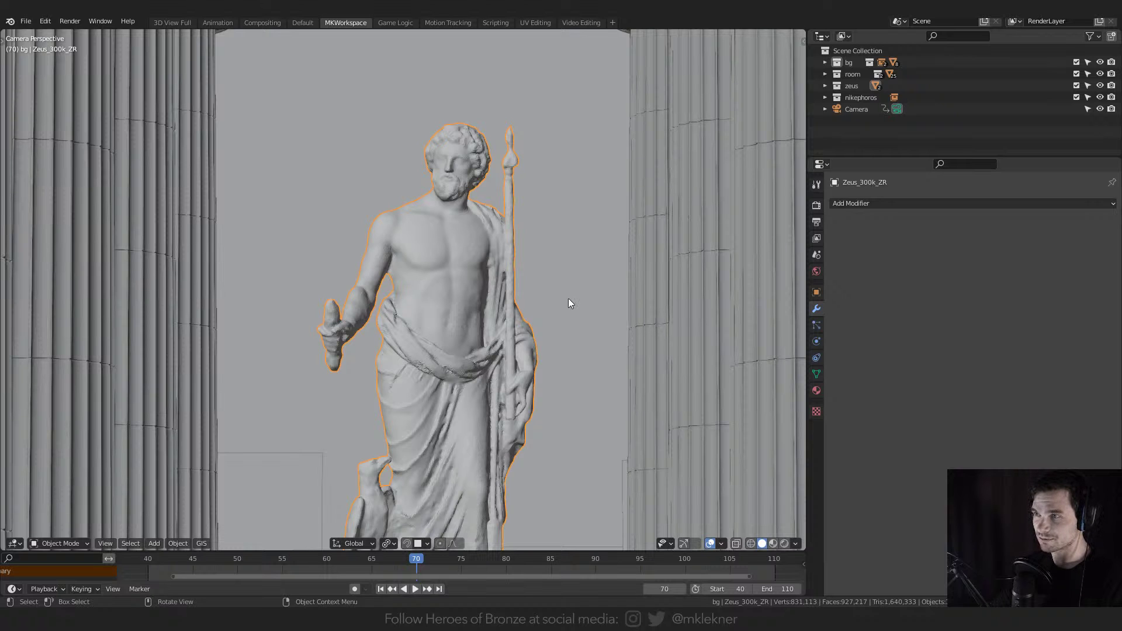
scroll(568, 298, down, 5)
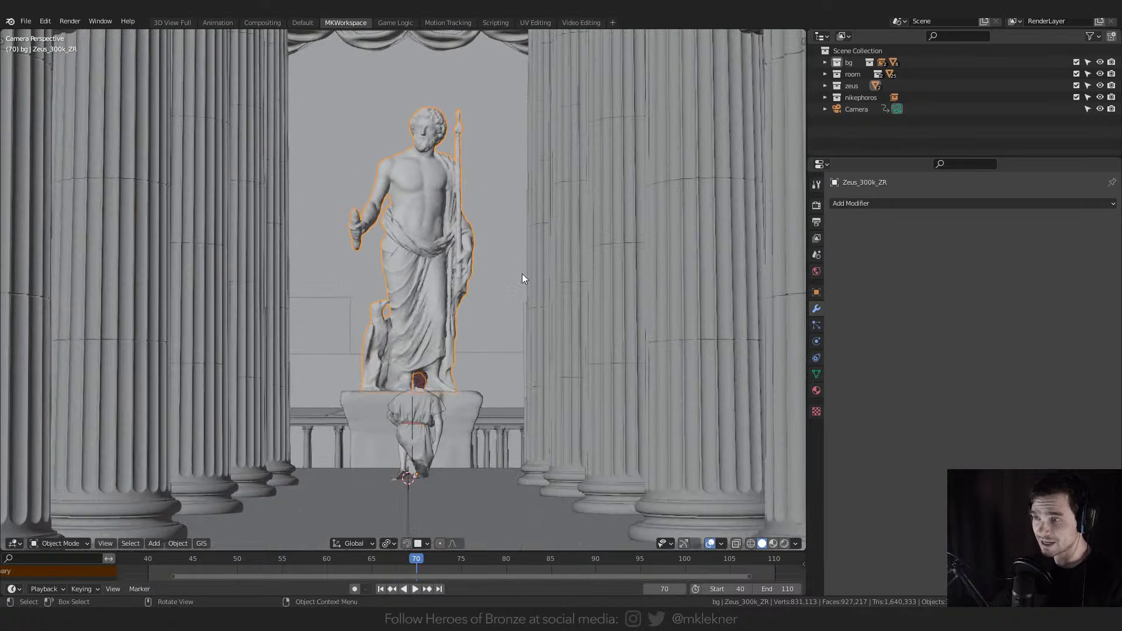
scroll(475, 366, up, 6)
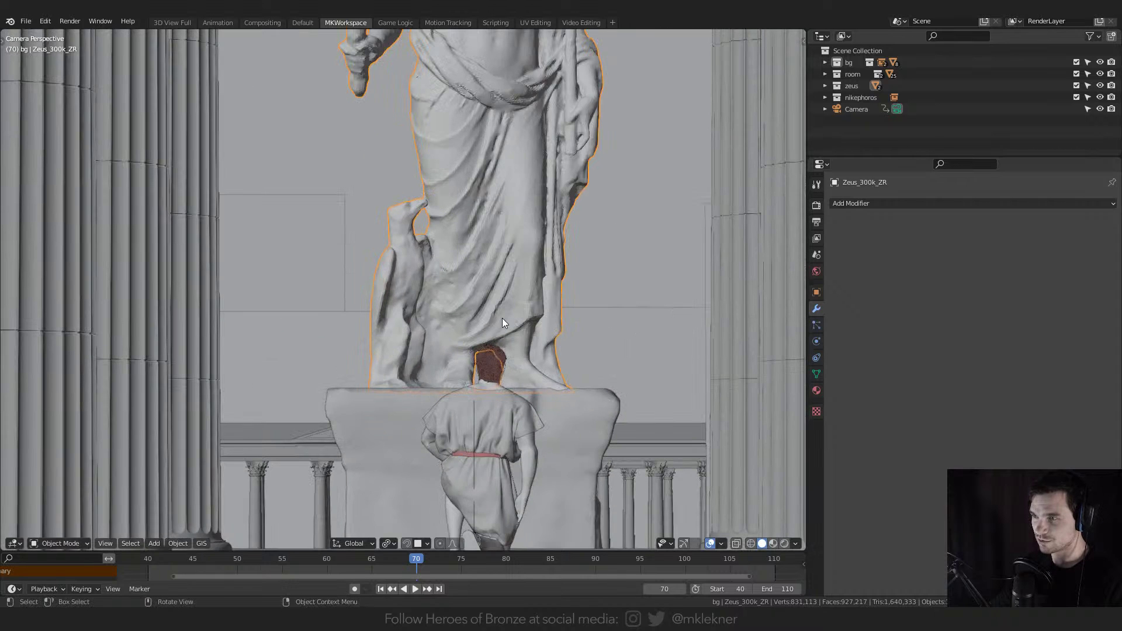
shift+scroll(401, 394, up, 8)
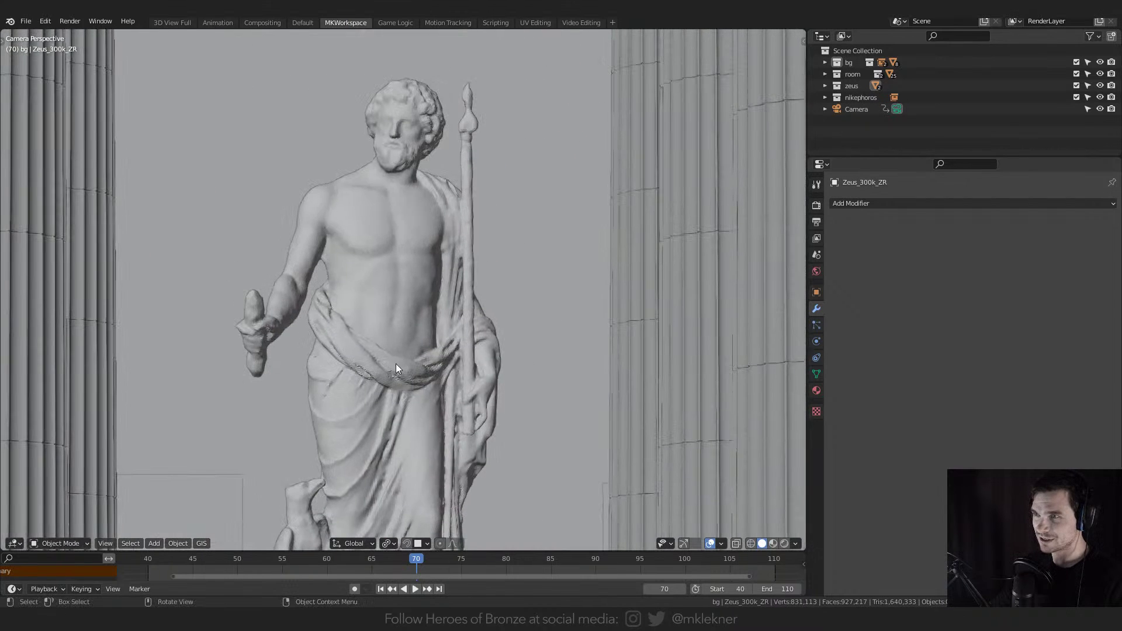
scroll(388, 304, down, 1)
- Frame the Zeus statue, add a Decimate modifier to check its face count, and remove the modifier again
click(395, 261)
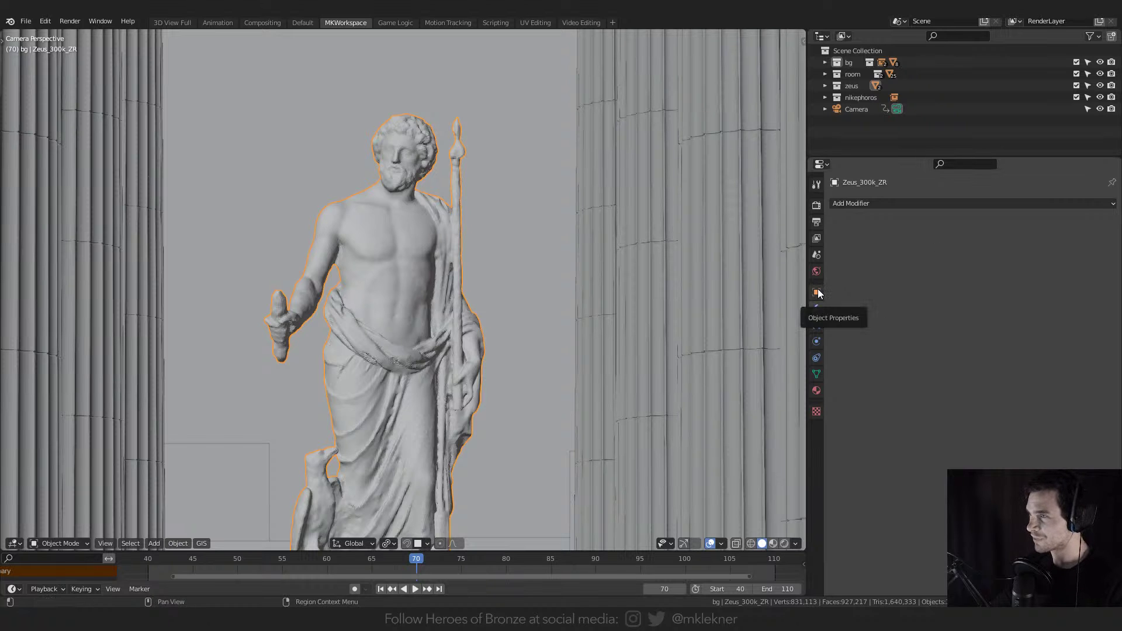
key(KP_0)
key(KP_Decimal)
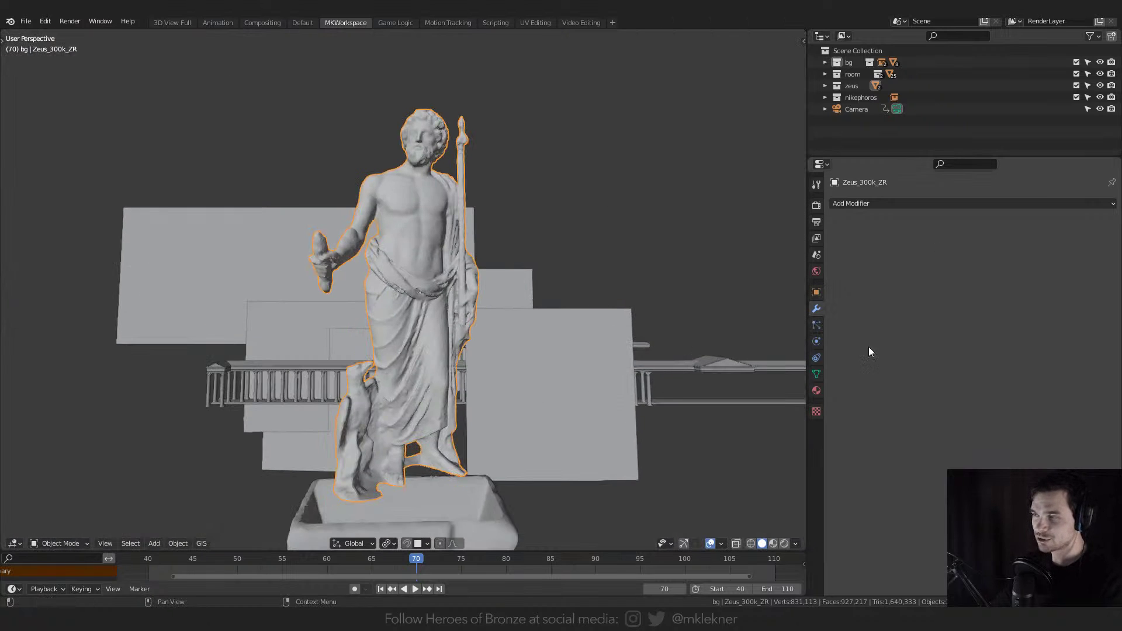
click(881, 205)
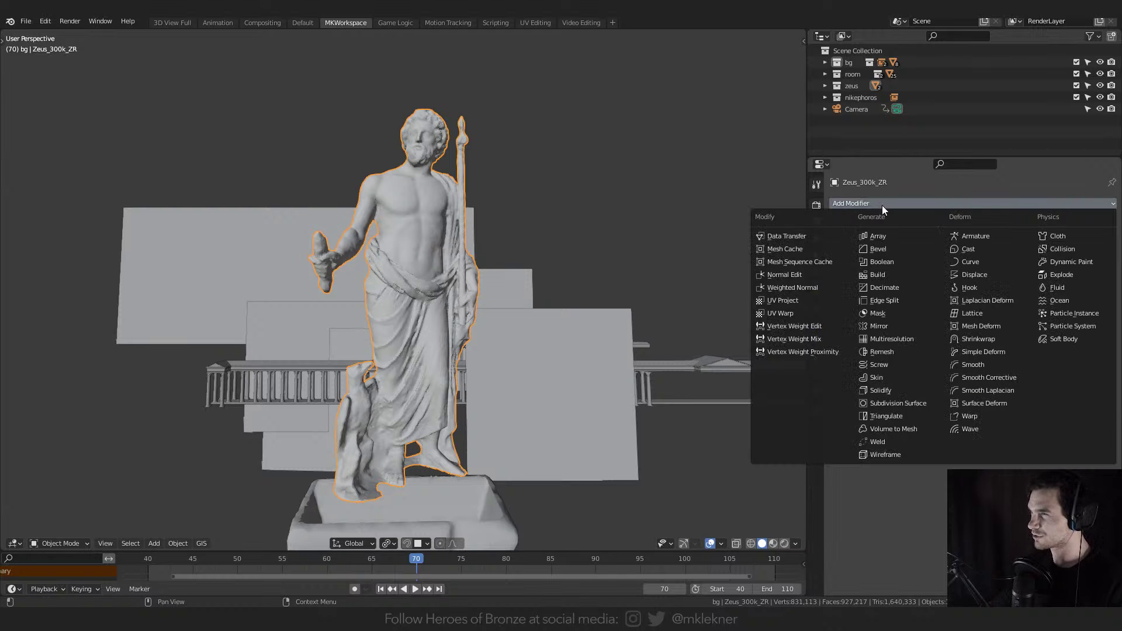
click(907, 287)
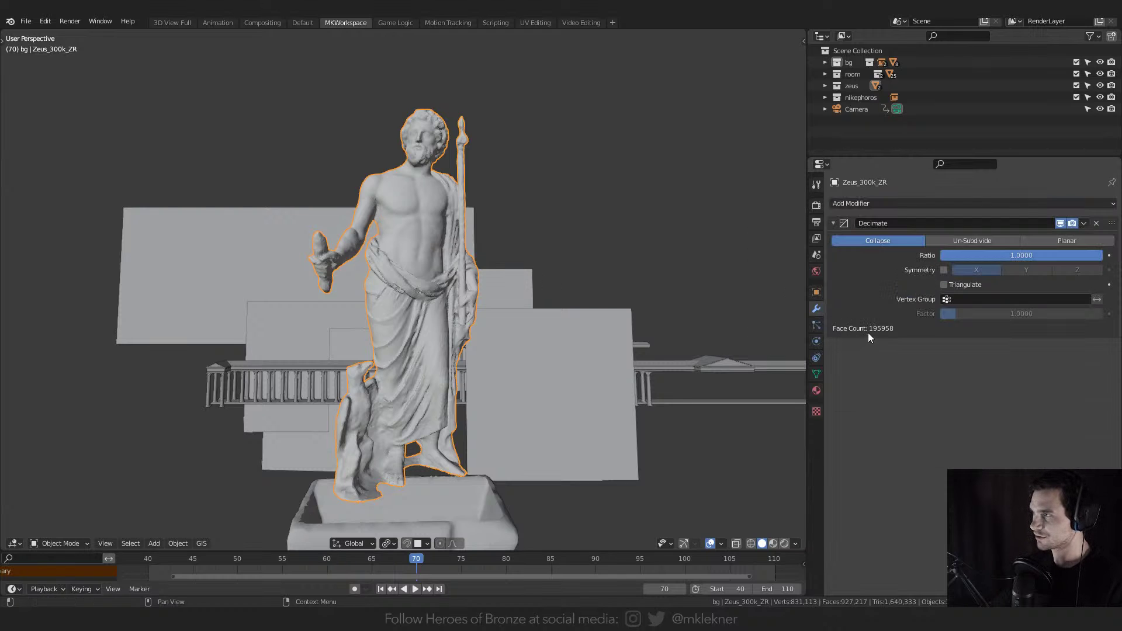
click(1096, 223)
- Split the properties editor into two stacked areas, widen the 3D viewport, and enlarge the upper properties area
middle_drag(498, 264, 442, 282)
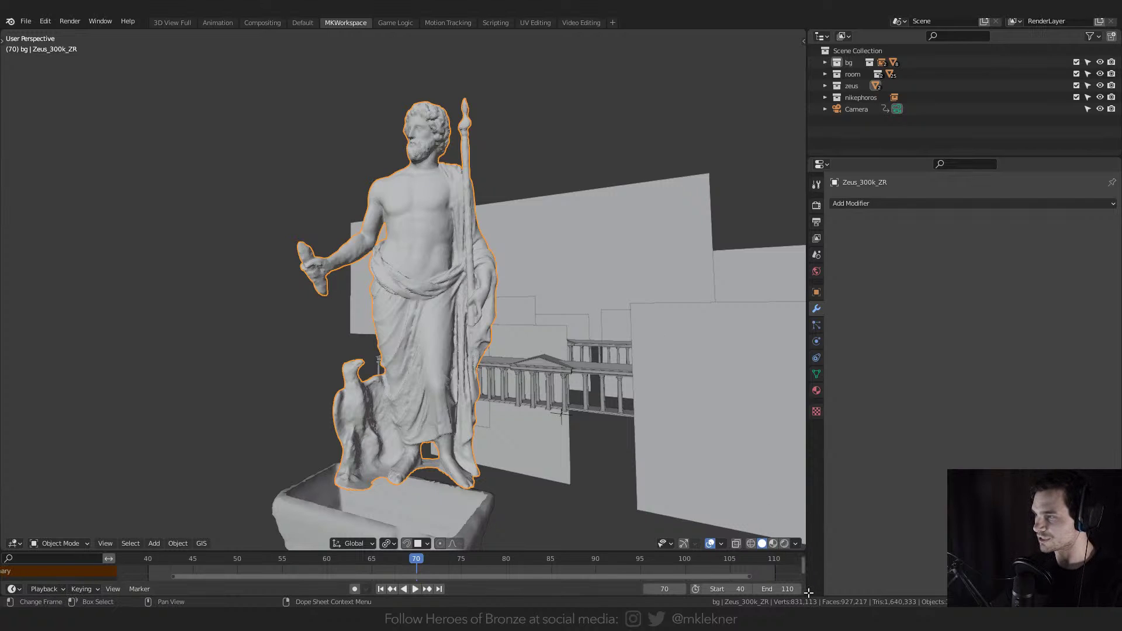
drag(810, 593, 816, 431)
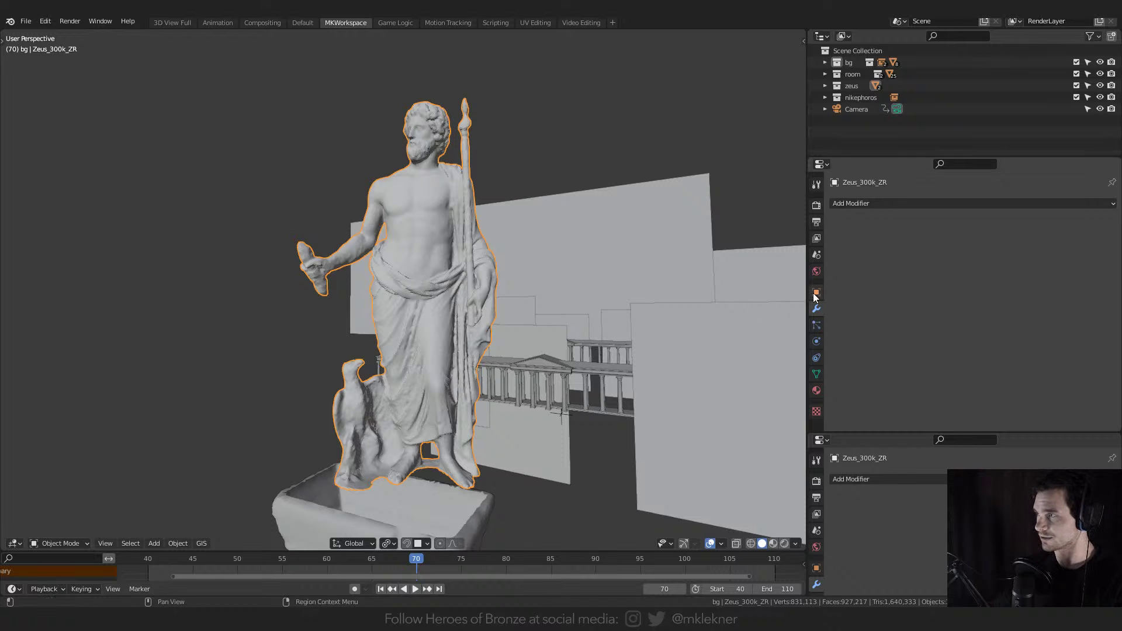
drag(807, 290, 945, 285)
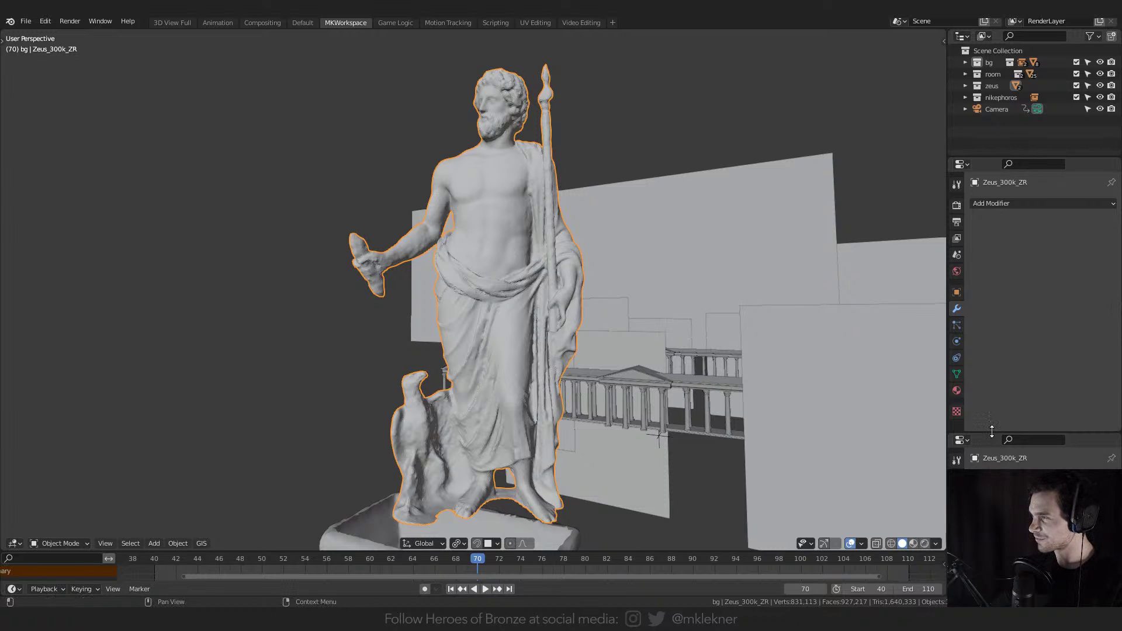
drag(991, 432, 992, 466)
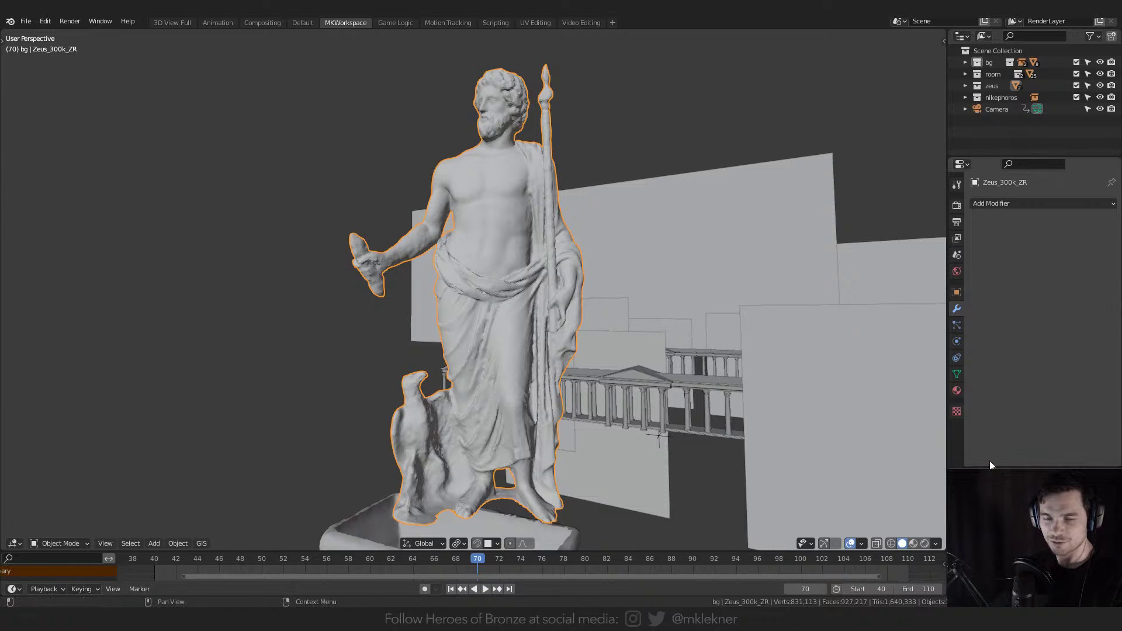
- Reopen the preferences, look up the Proxify add-on among the enabled add-ons, and leave the preferences
scroll(584, 281, down, 4)
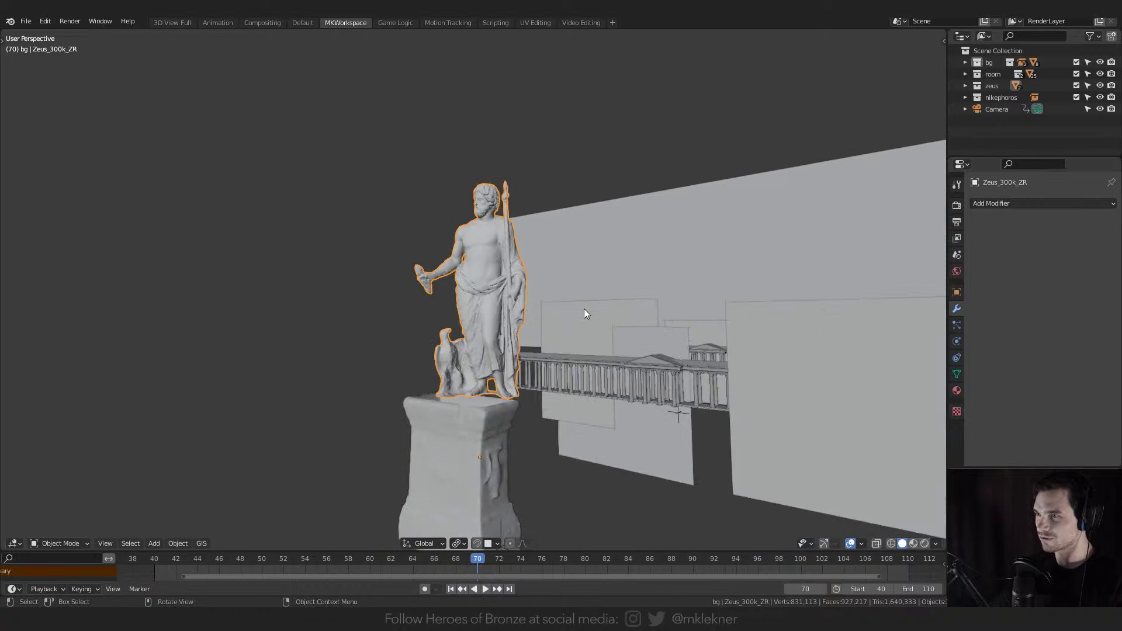
scroll(584, 308, up, 5)
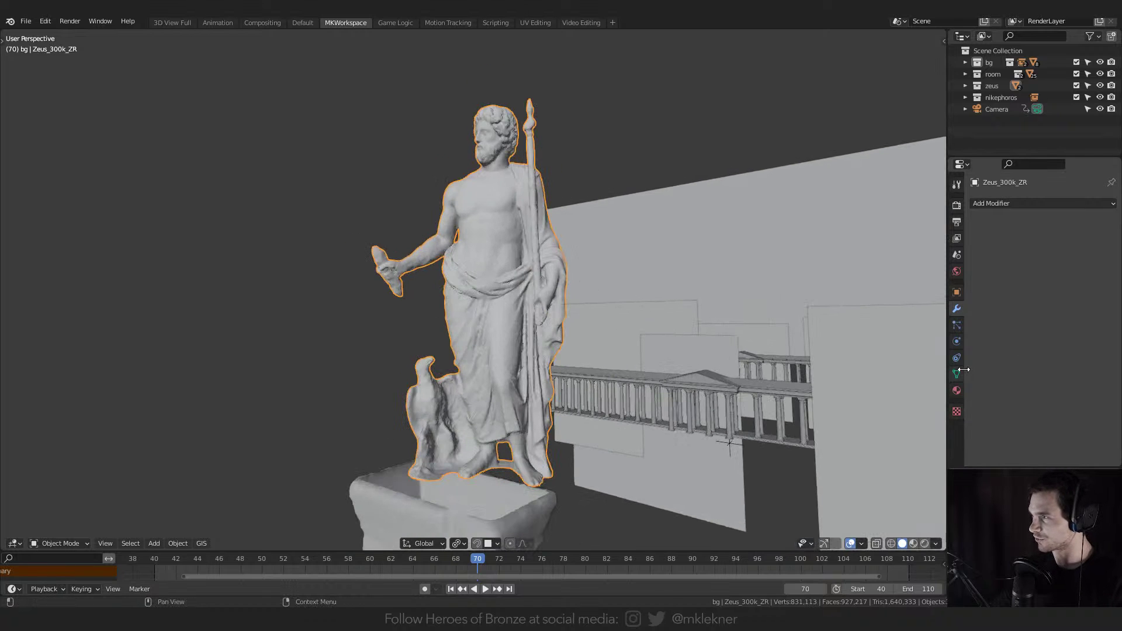
click(45, 21)
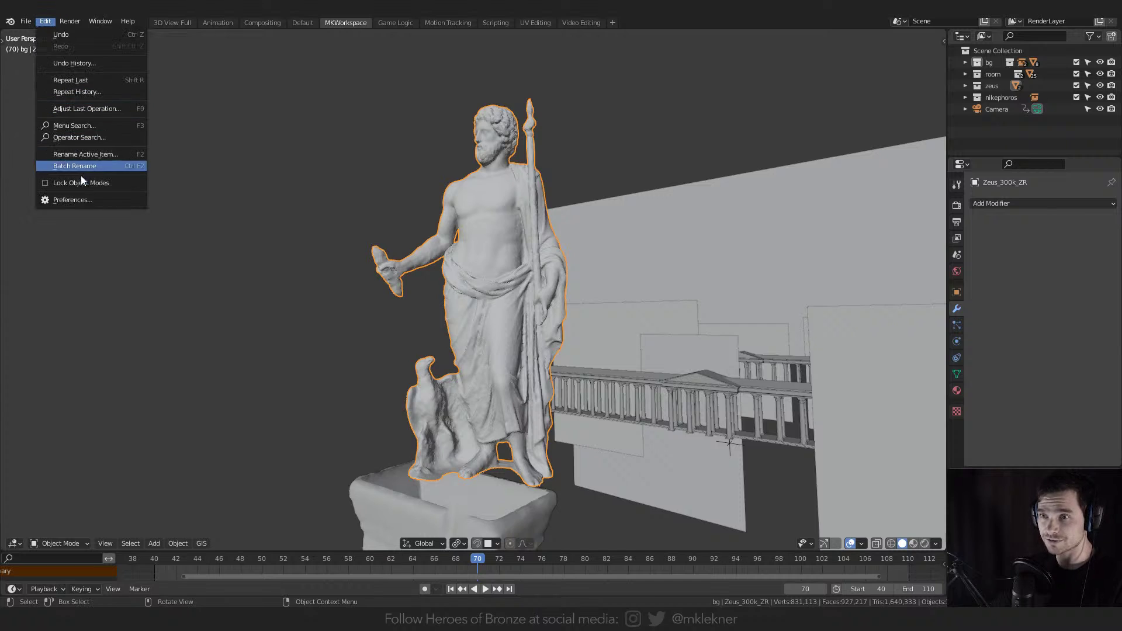
click(81, 200)
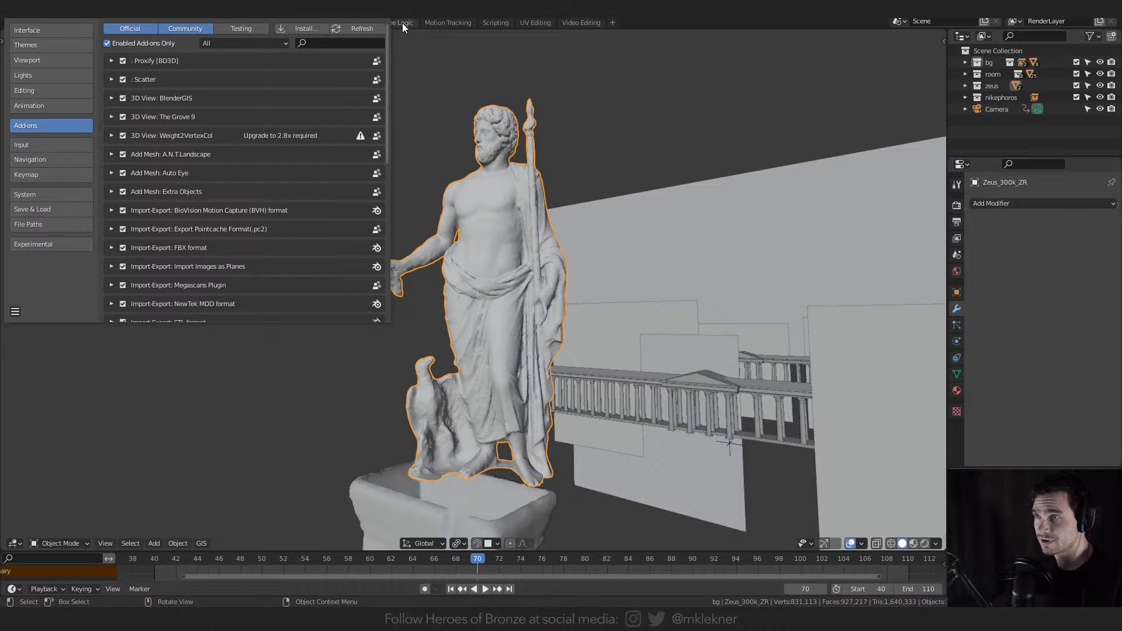
click(504, 275)
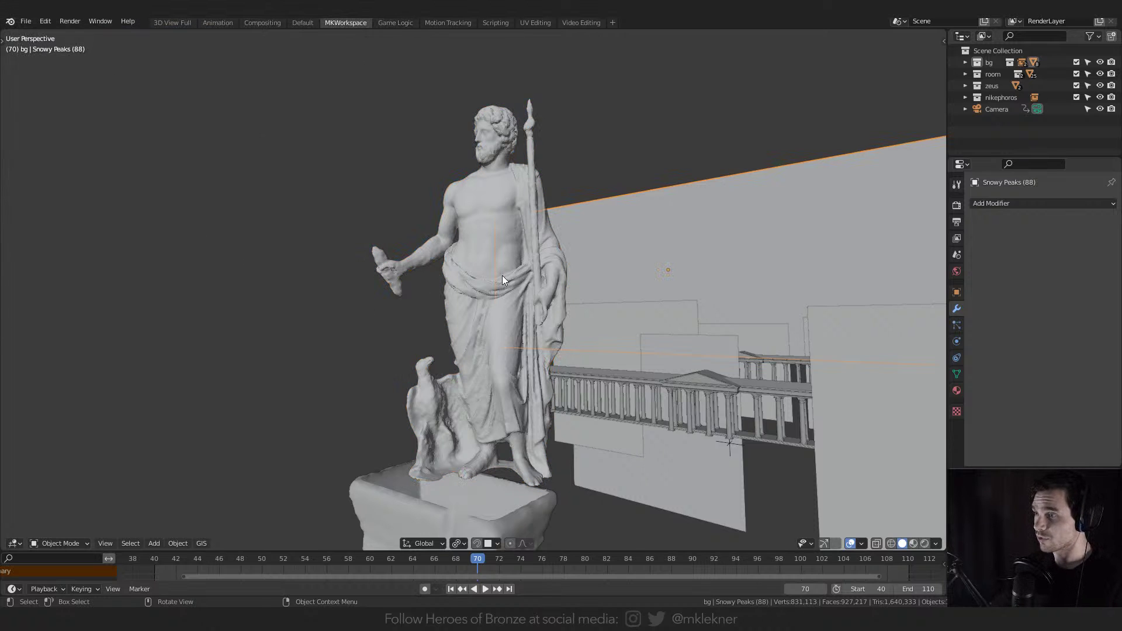
- Select the Zeus statue and review the Proxify proxy-generation options within its object viewport display settings
click(479, 169)
click(956, 292)
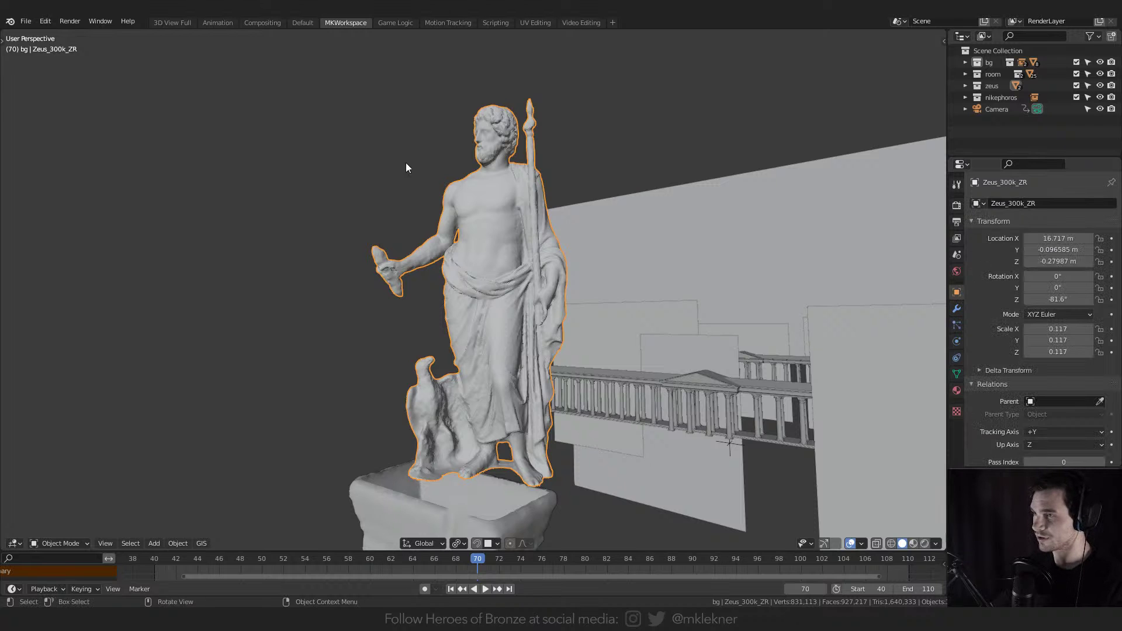
middle_drag(407, 168, 492, 183)
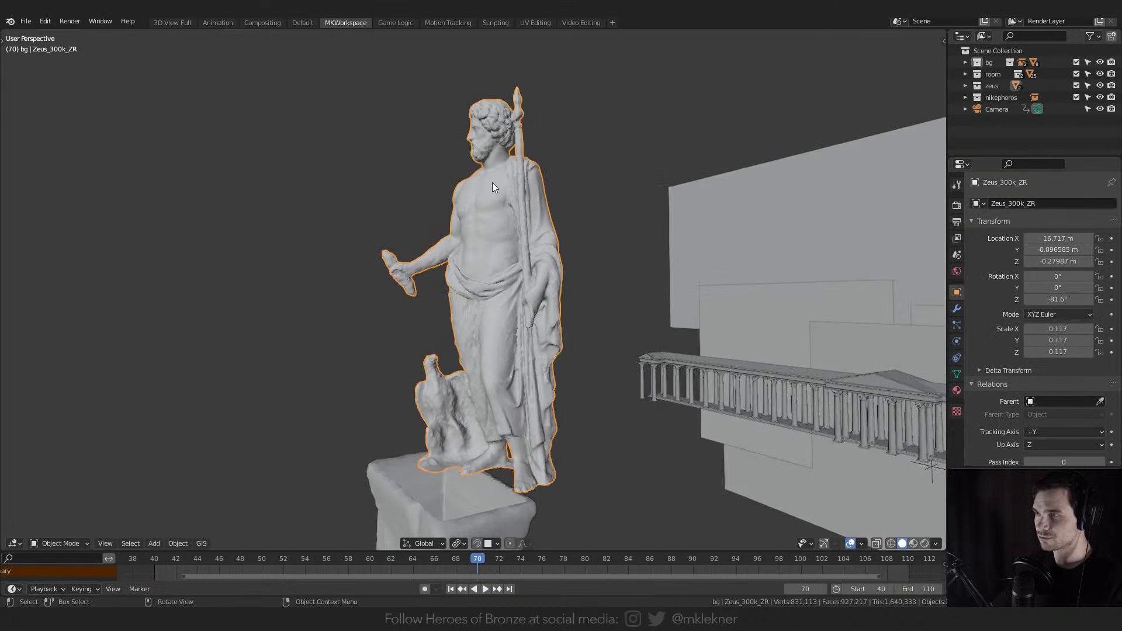
scroll(999, 332, down, 2)
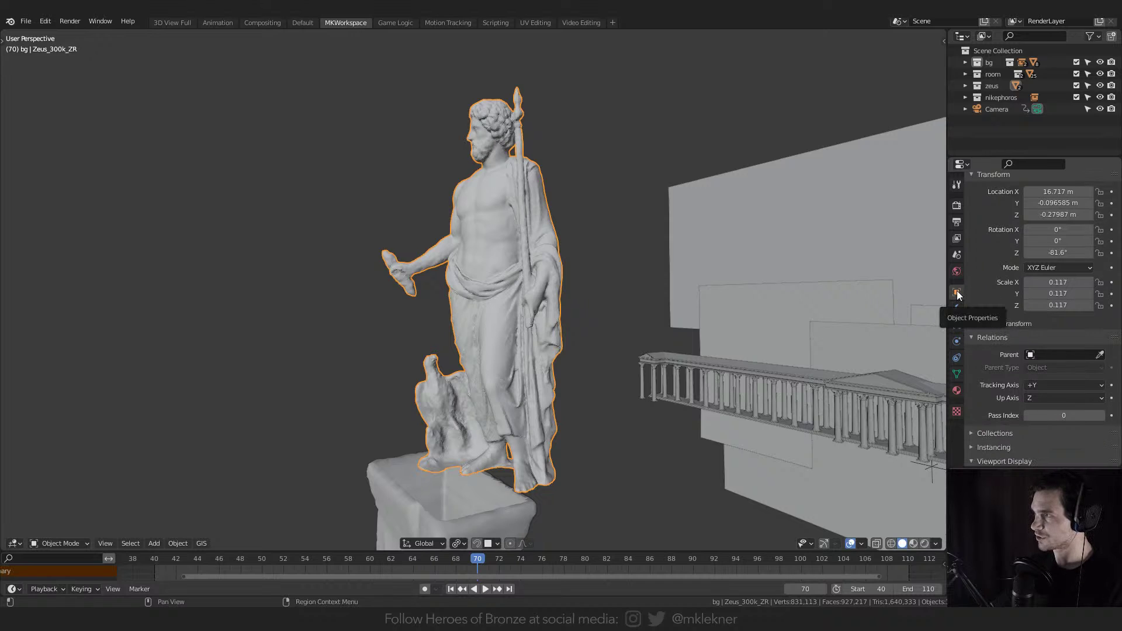
scroll(995, 325, down, 7)
scroll(1001, 236, down, 6)
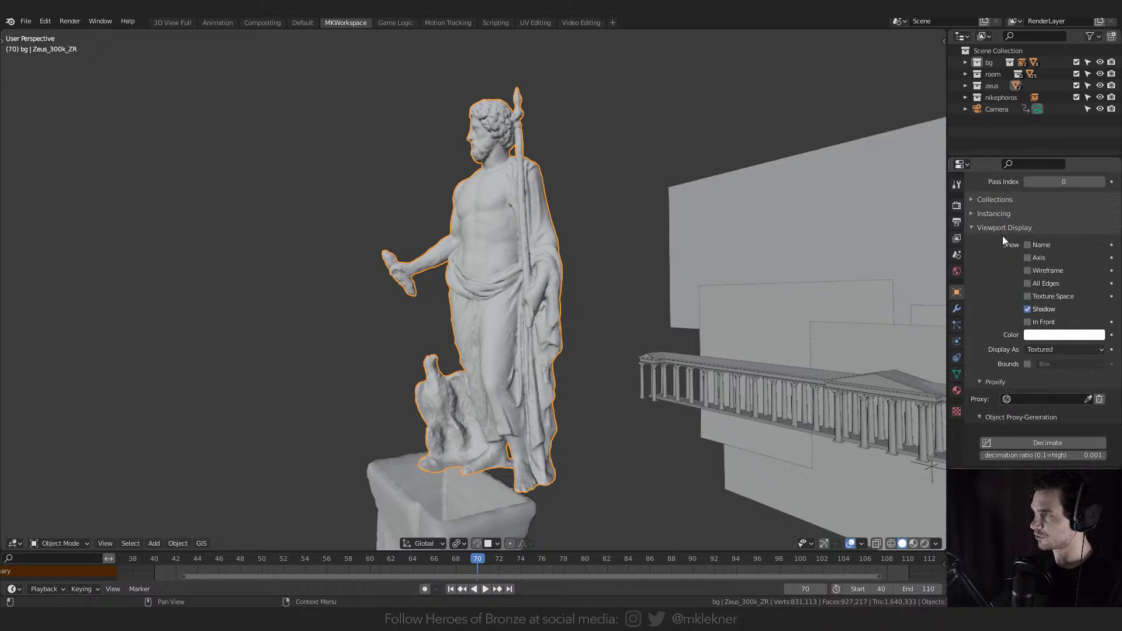
click(997, 311)
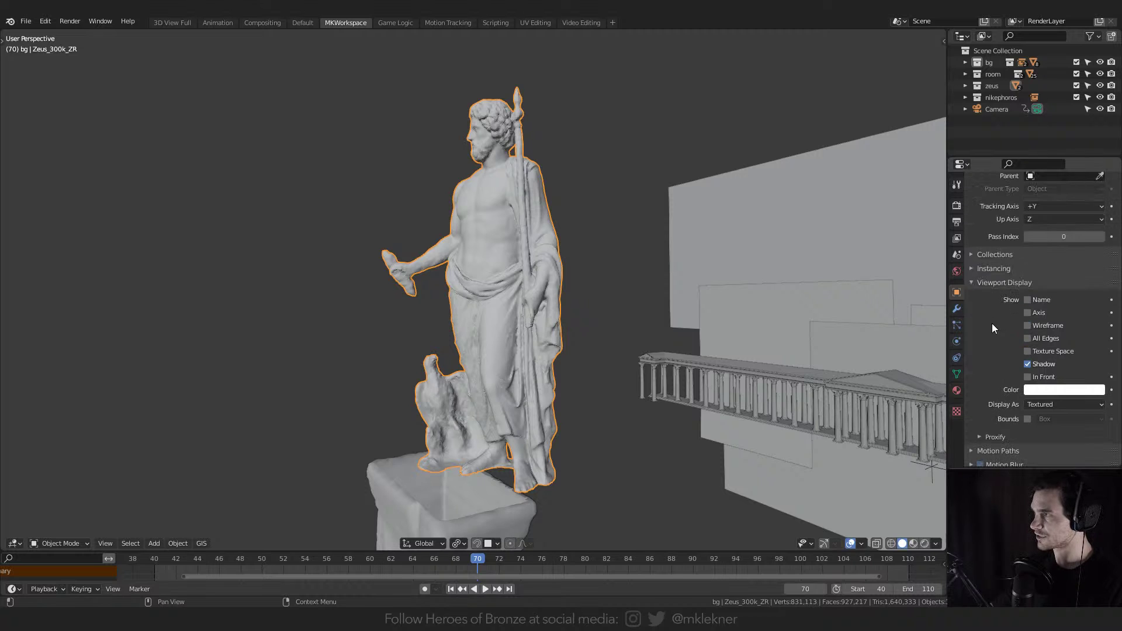
click(998, 285)
click(1001, 387)
scroll(980, 366, down, 7)
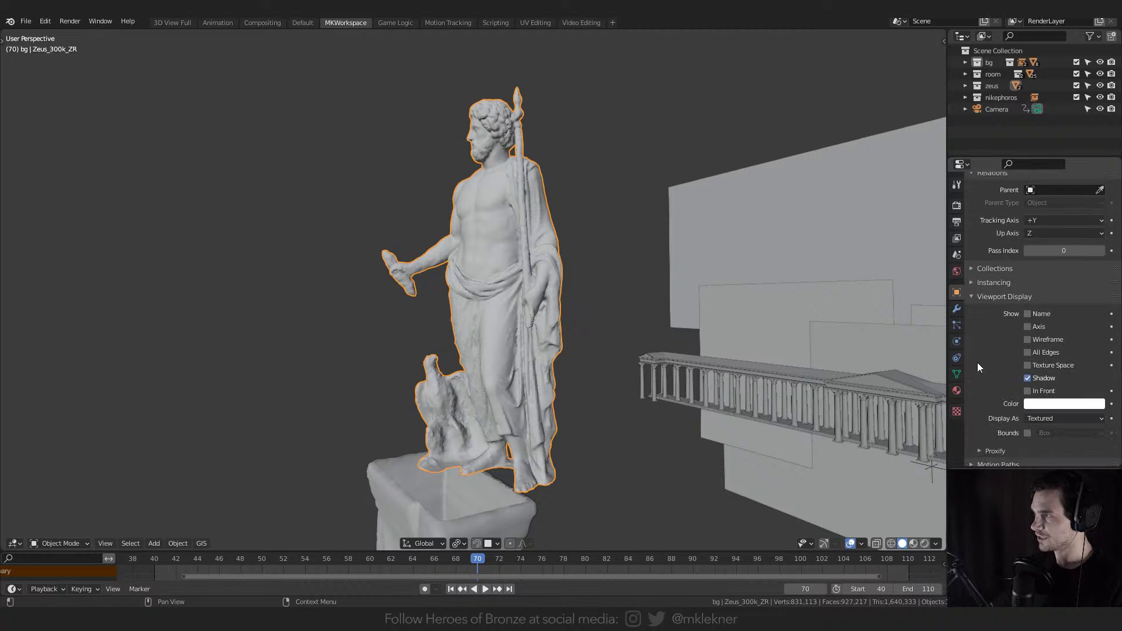
click(1022, 385)
scroll(981, 351, down, 6)
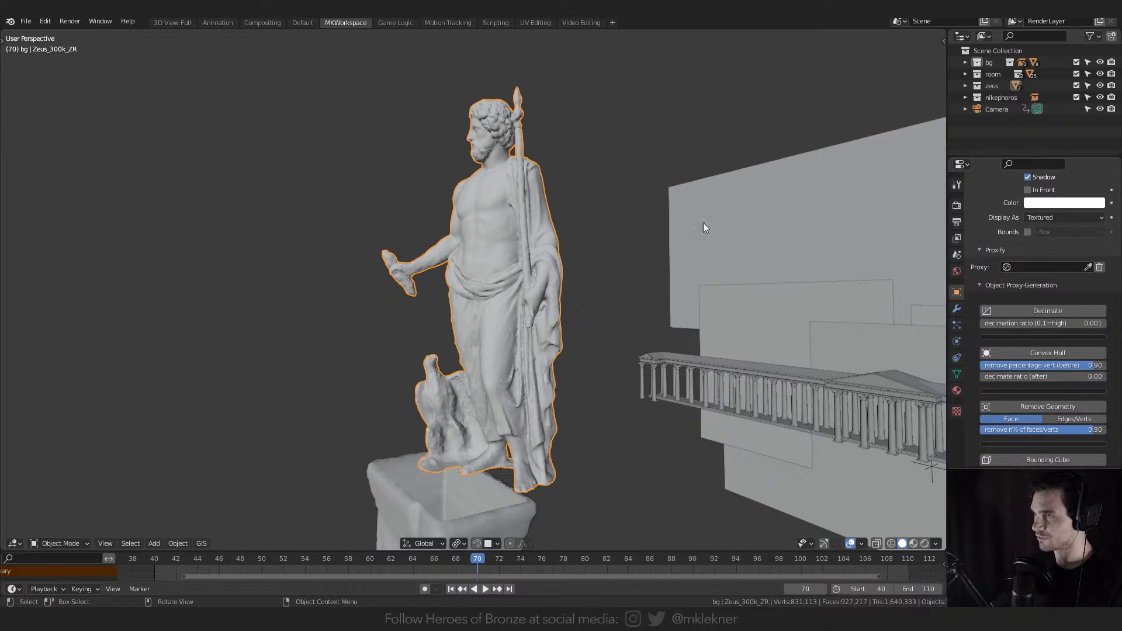
key(shift+a)
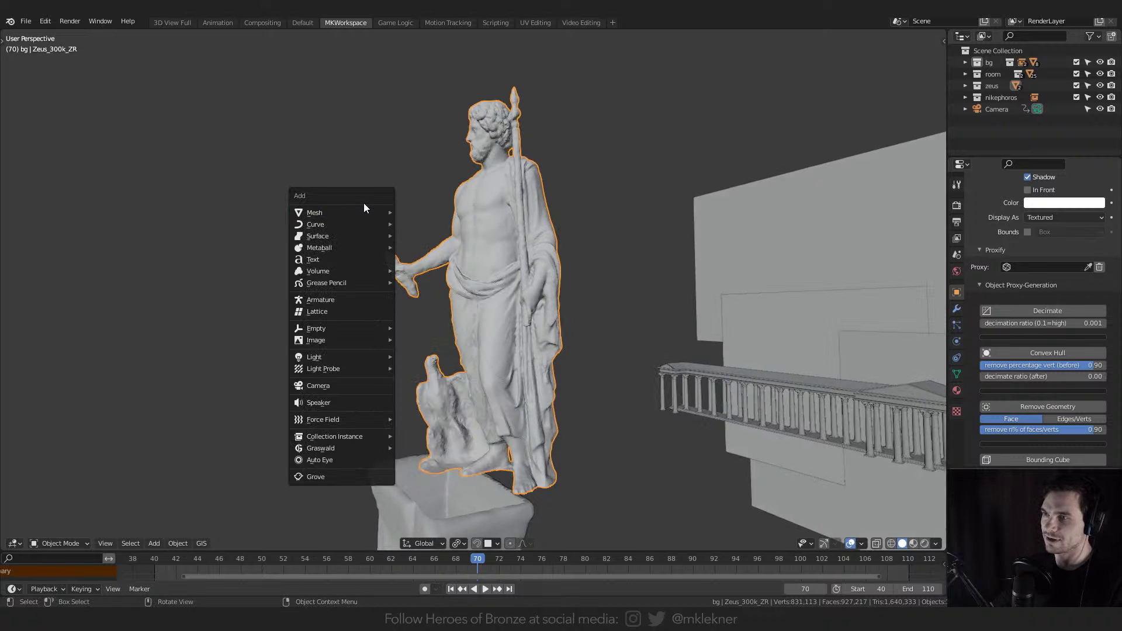
key(alt+a)
click(479, 148)
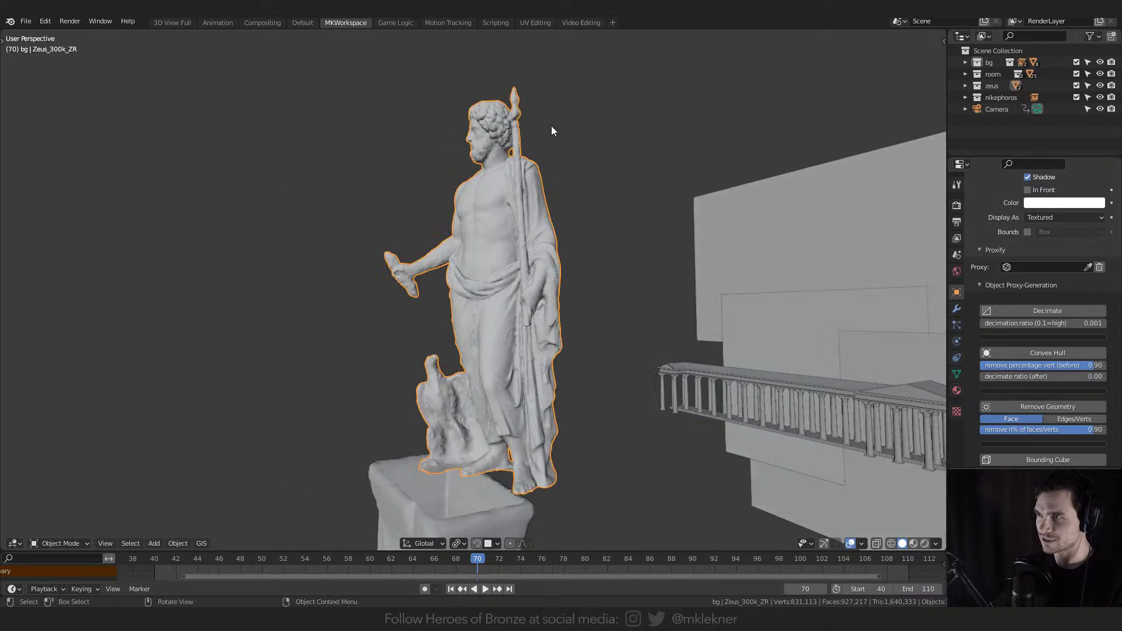
- Add a cube, move it in front of the Zeus statue, and stretch it about 2.1 times along Z
middle_drag(450, 390, 401, 321)
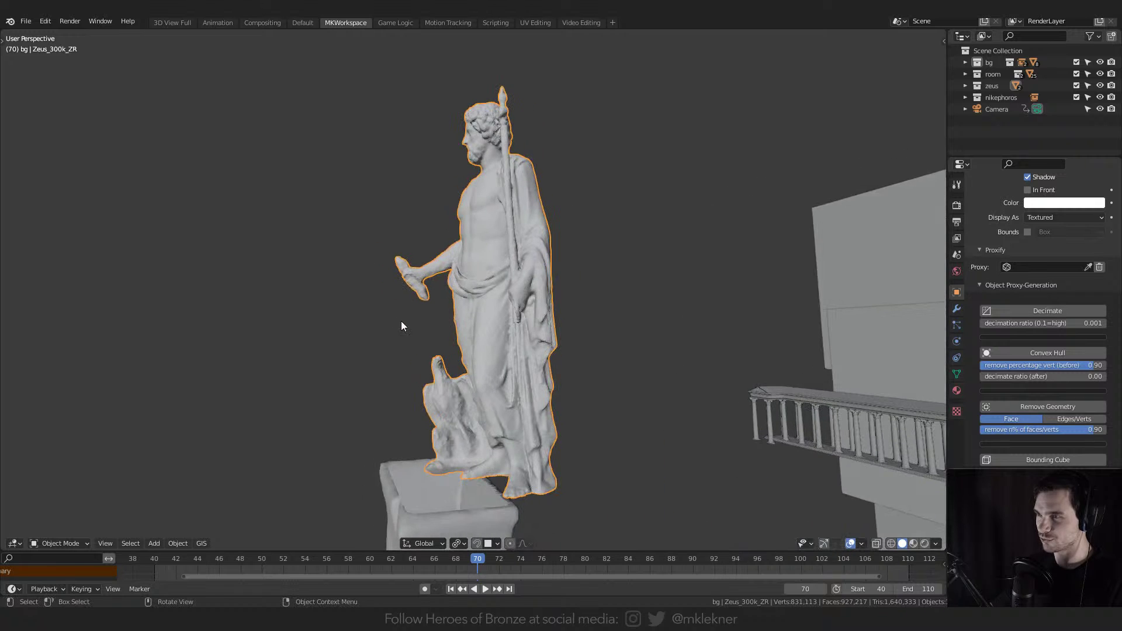
key(shift+a)
mouse_move(392, 321)
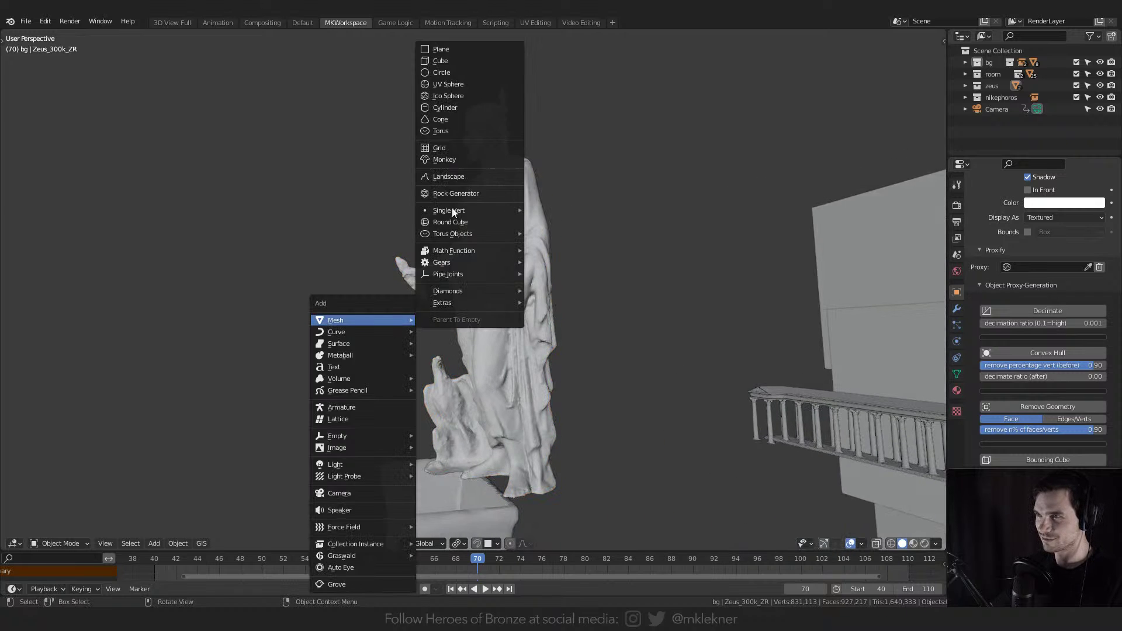
click(470, 57)
key(g)
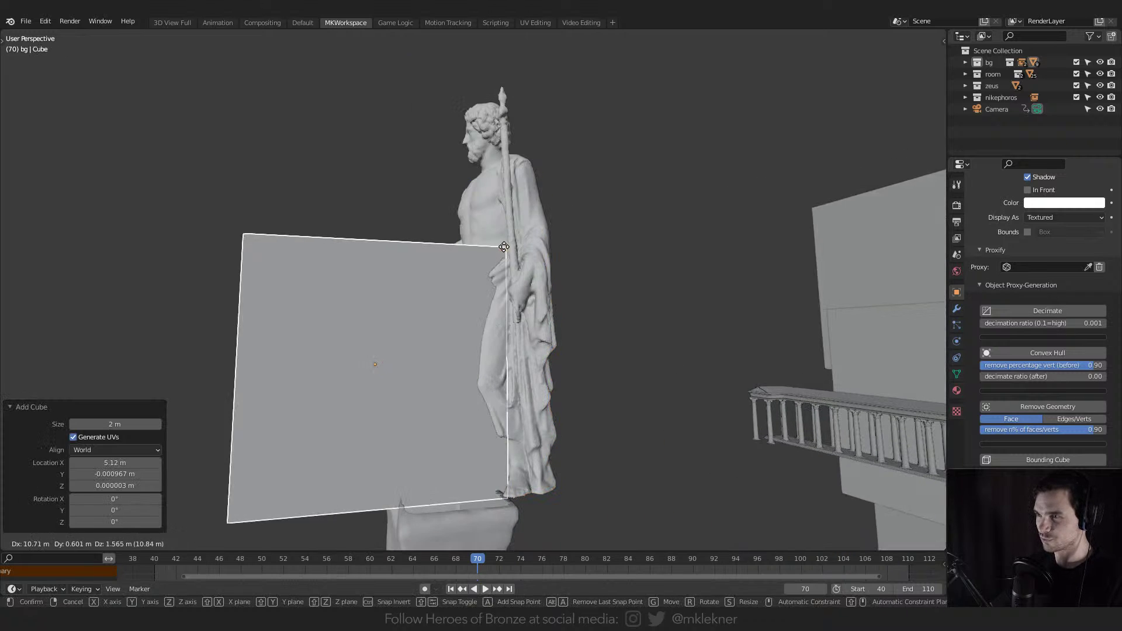
click(499, 240)
key(s)
key(z)
click(503, 26)
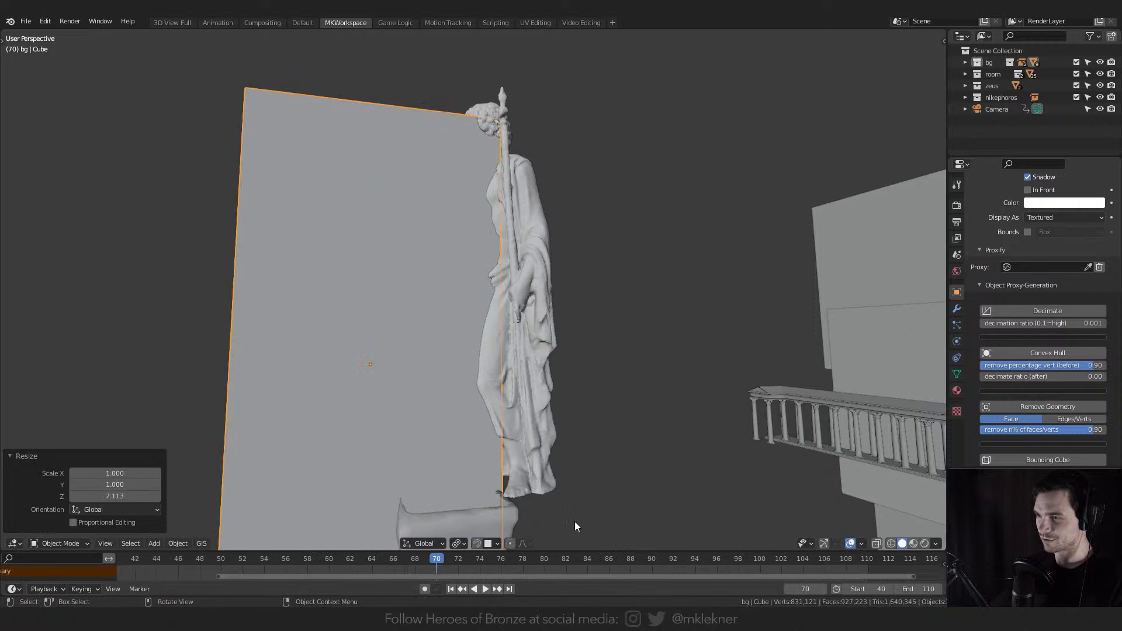
- Scale and reposition the cube, adjusting its height along Z, so it encloses the Zeus statue above the pedestal
scroll(574, 521, down, 4)
scroll(510, 376, up, 1)
key(s)
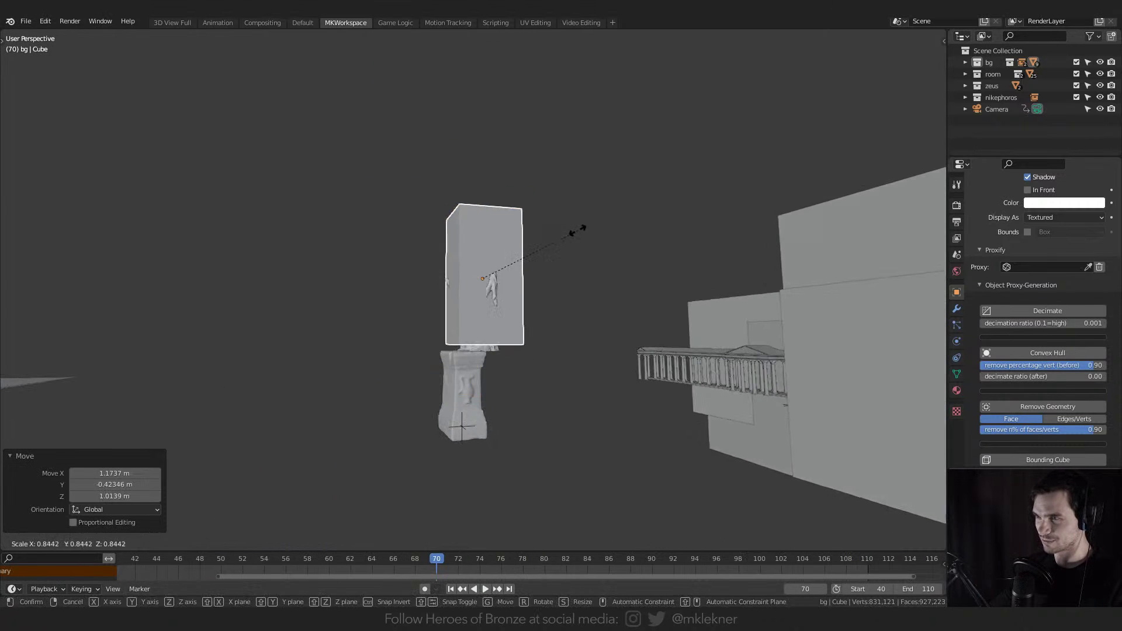
click(562, 236)
key(g)
click(554, 251)
middle_drag(556, 257, 619, 280)
key(s)
key(z)
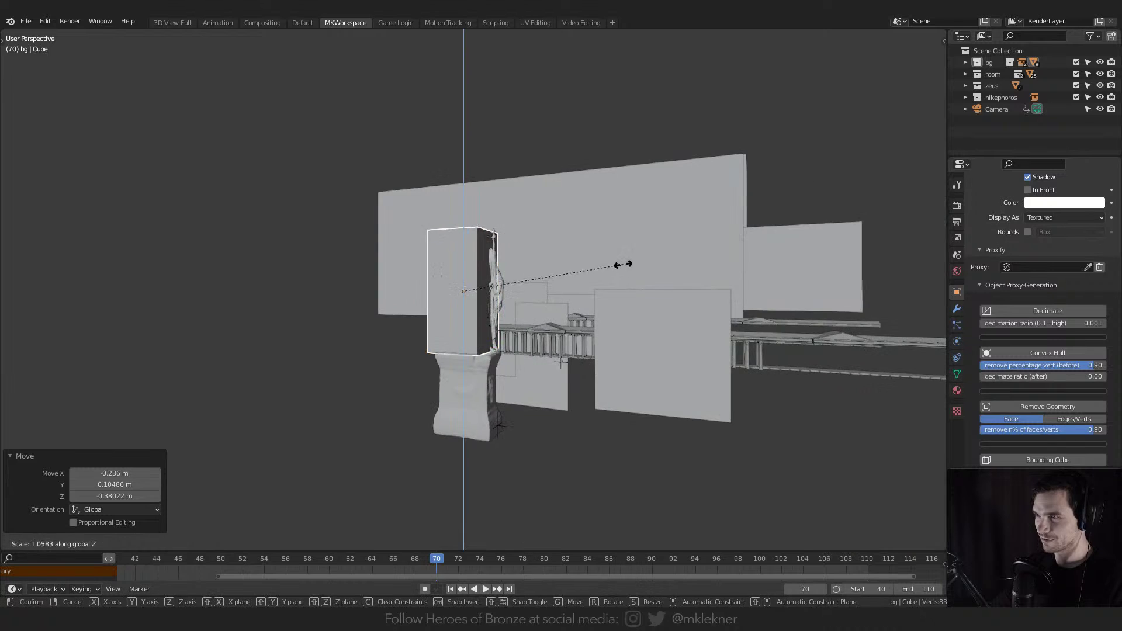
click(623, 263)
middle_drag(552, 277, 593, 279)
key(g)
click(573, 282)
scroll(486, 269, up, 5)
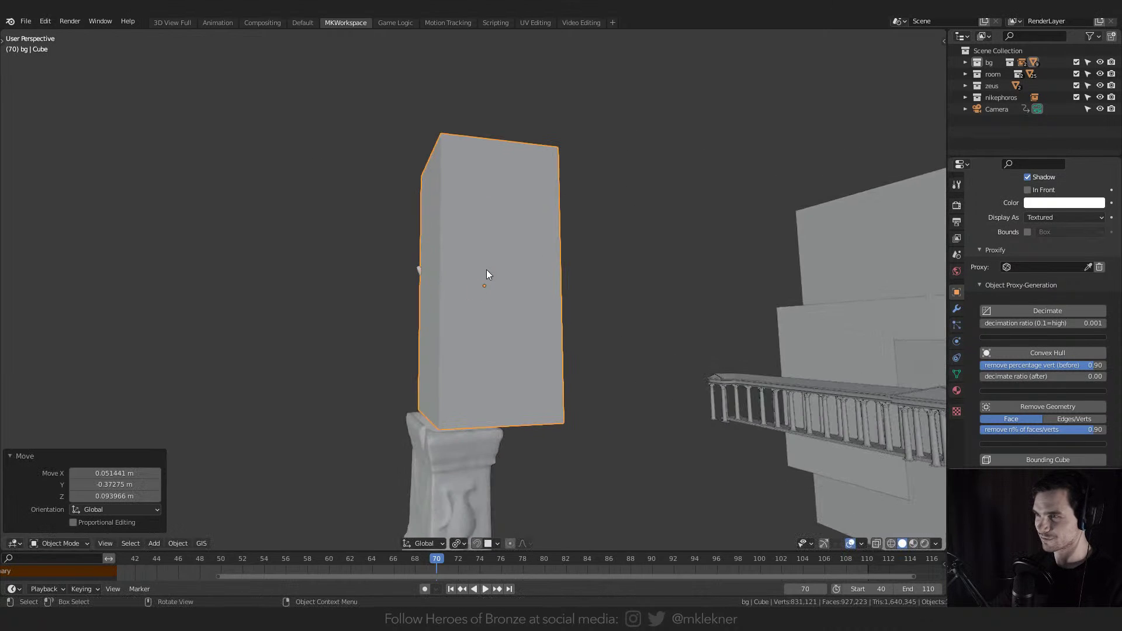
scroll(1025, 266, up, 5)
- Set the cube's viewport display to Wire and check from several sides how it encloses the Zeus statue
click(1035, 336)
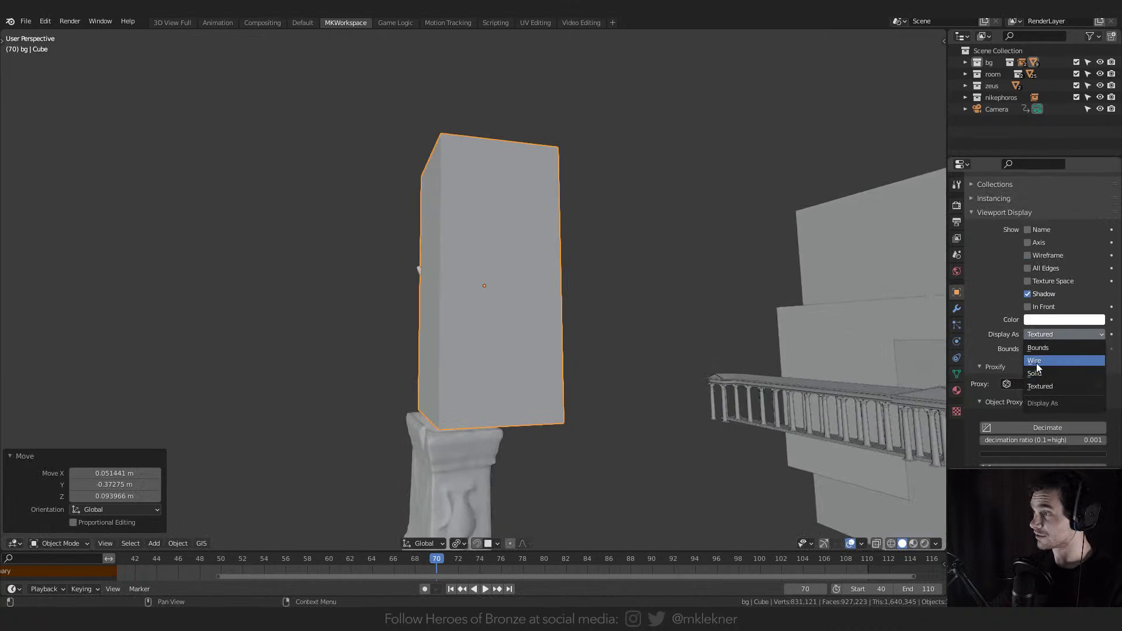
click(1038, 358)
middle_drag(910, 282, 532, 212)
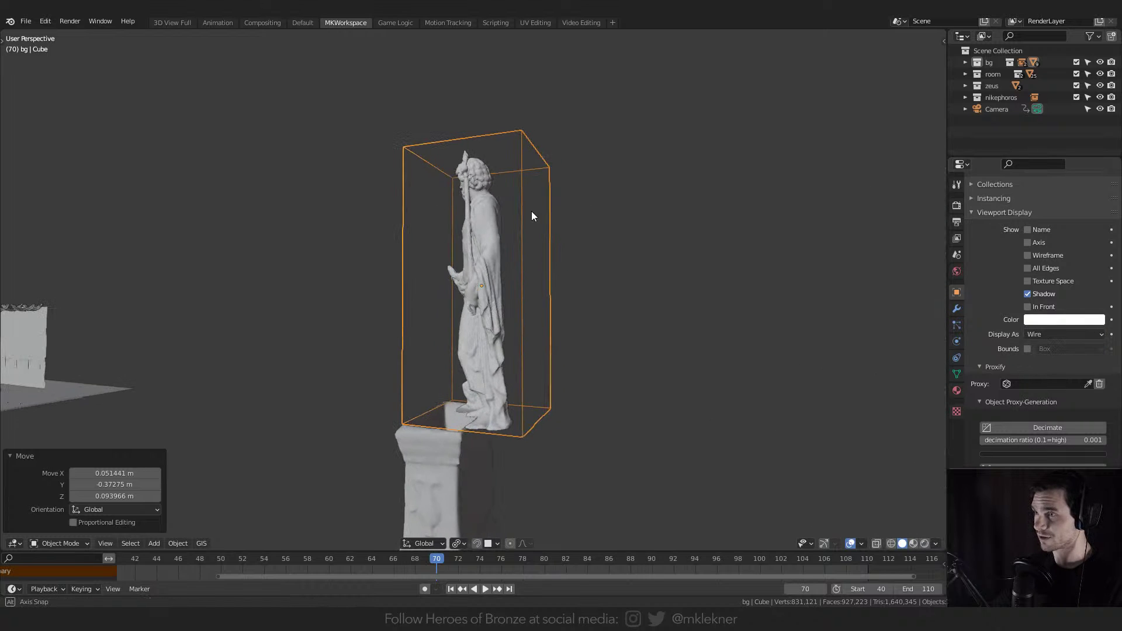
click(469, 237)
middle_drag(469, 237, 583, 226)
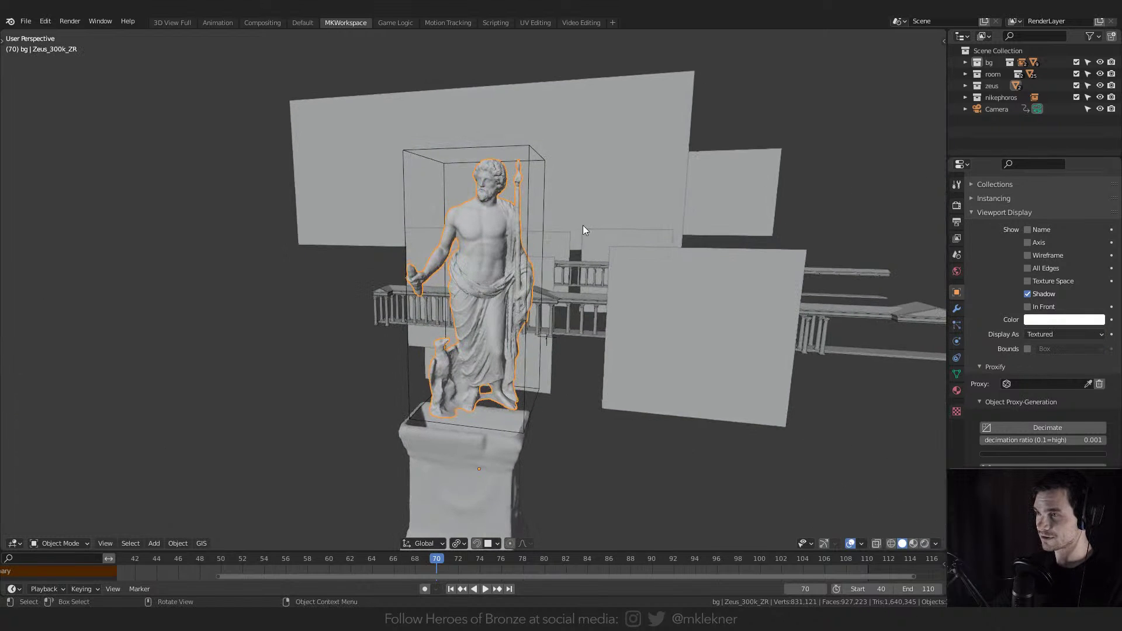
click(527, 144)
middle_drag(518, 172, 514, 222)
middle_drag(620, 298, 556, 169)
- With the cube selected, try to assign the cube as its own Proxify proxy
click(476, 213)
click(514, 142)
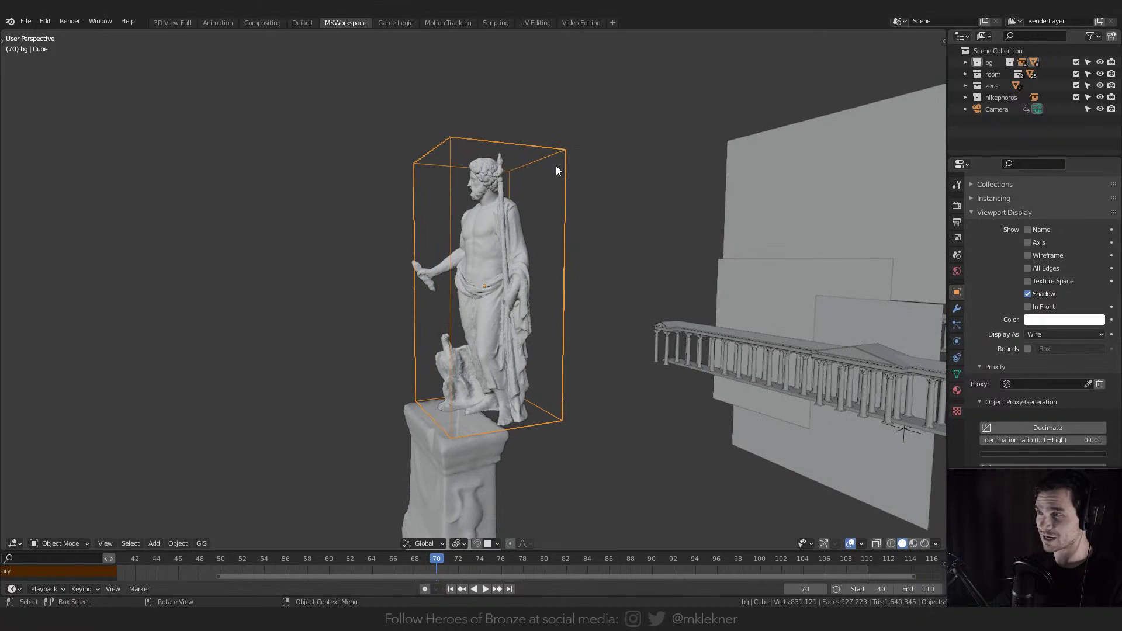
click(1087, 384)
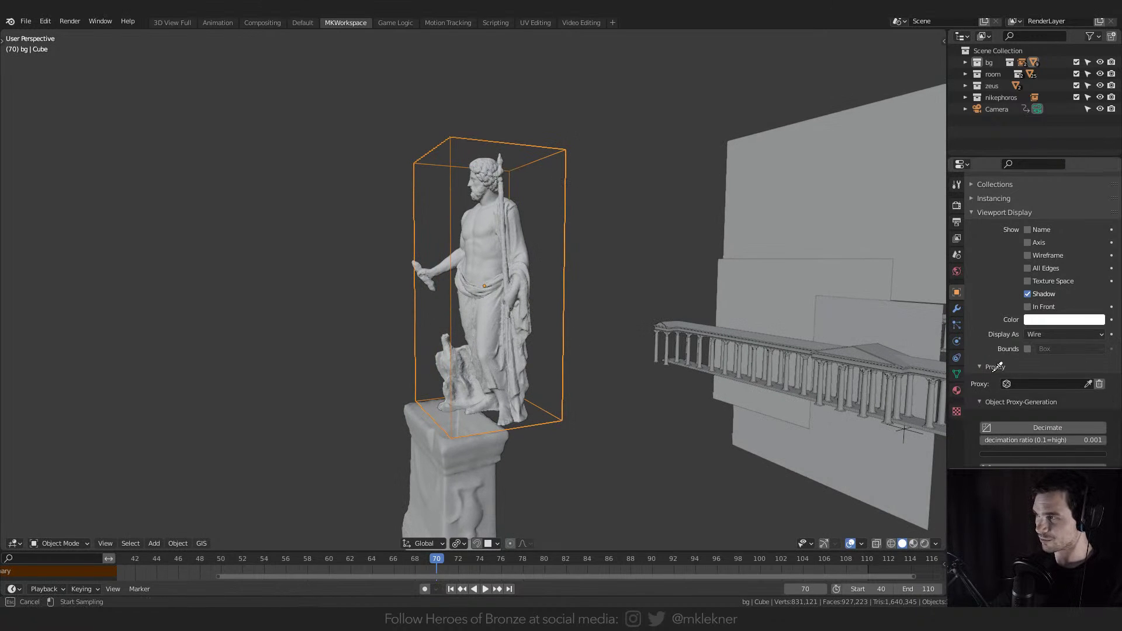
click(451, 138)
- Review the cube's Proxify settings, including the proxy generation, general behavior and general operation options
scroll(999, 374, down, 4)
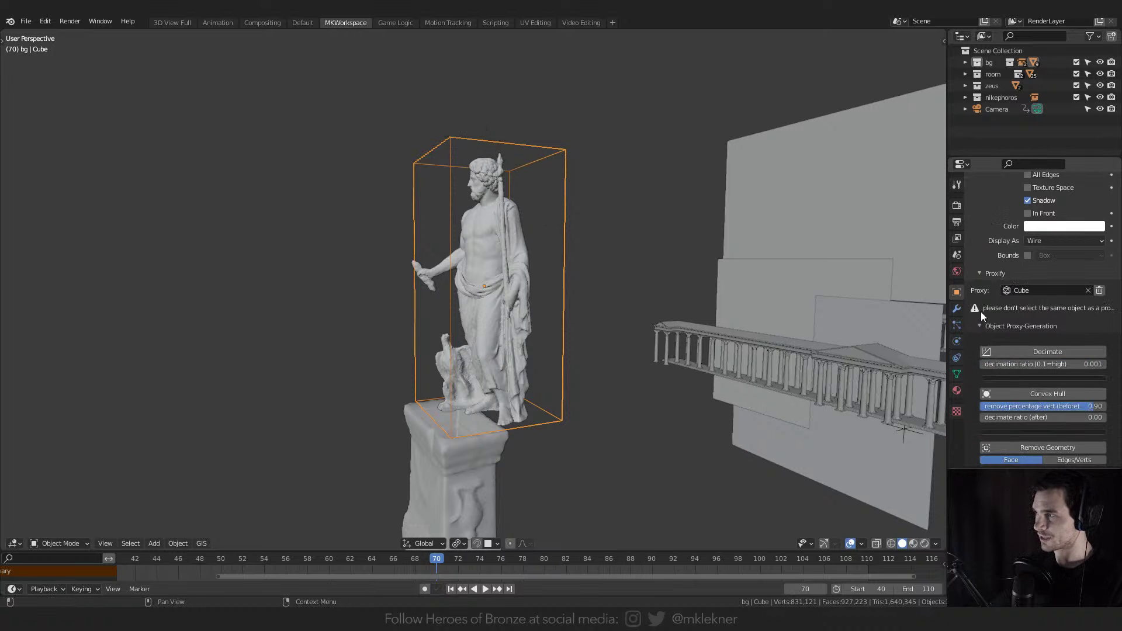
scroll(988, 312, up, 4)
scroll(996, 339, down, 4)
scroll(1000, 352, down, 2)
scroll(994, 379, up, 2)
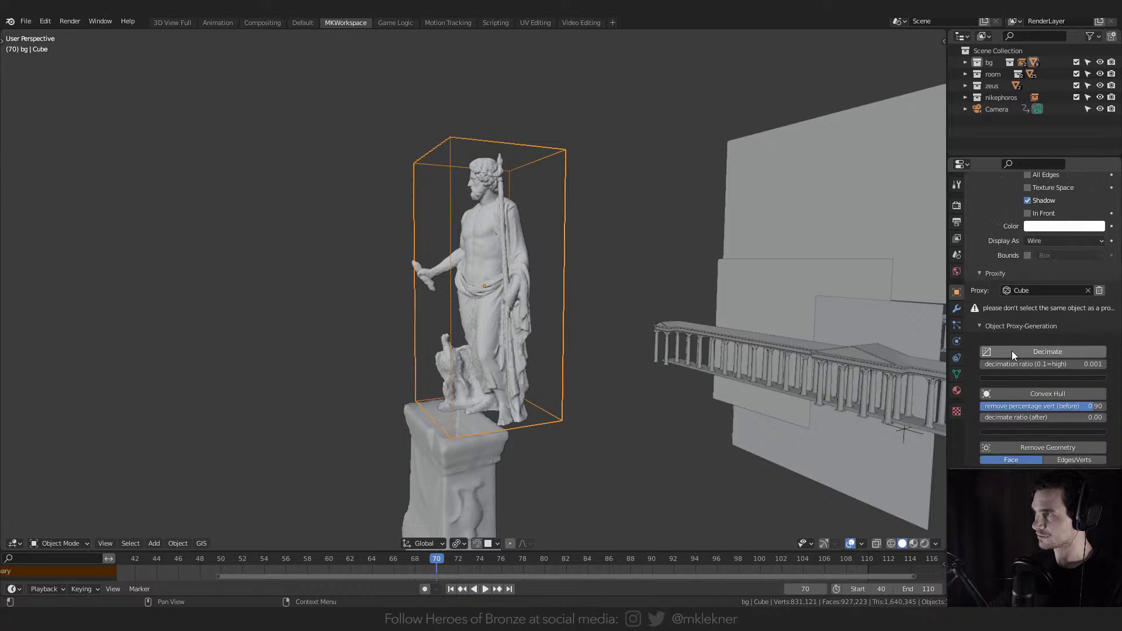
click(1005, 327)
click(1007, 324)
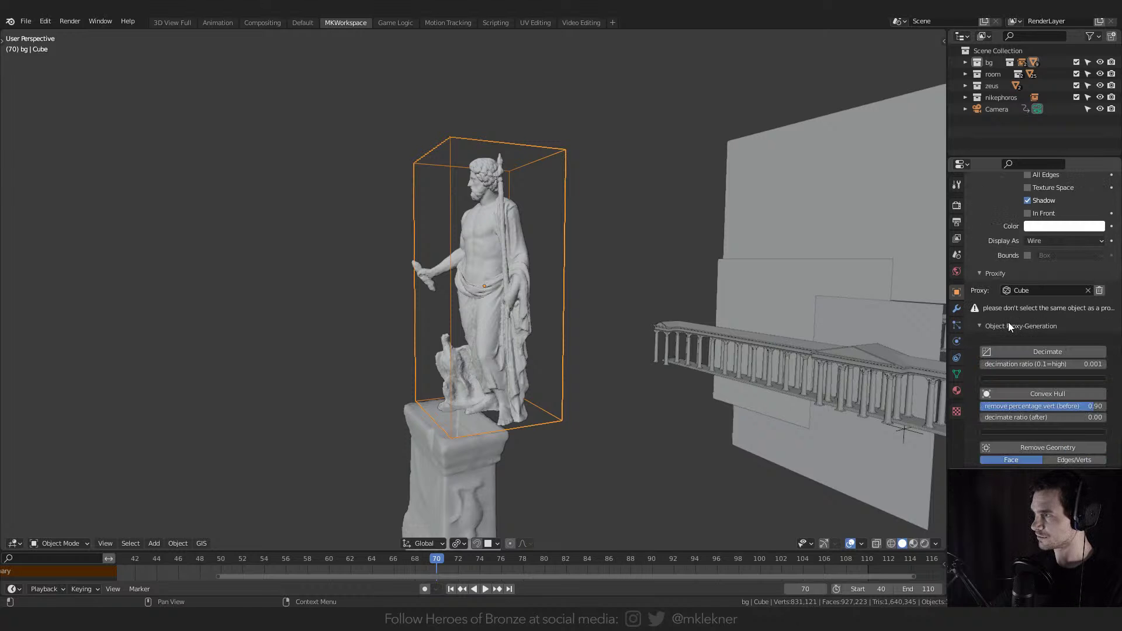
scroll(1010, 333, down, 5)
scroll(1011, 355, down, 3)
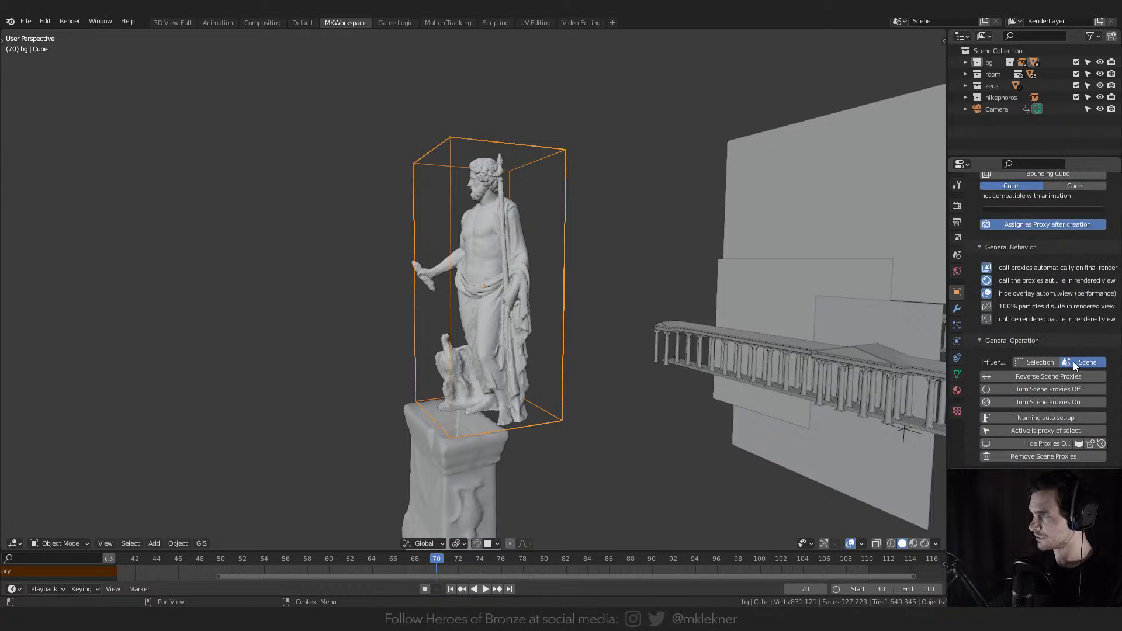
scroll(1046, 364, down, 3)
scroll(1024, 368, up, 8)
scroll(1024, 369, up, 8)
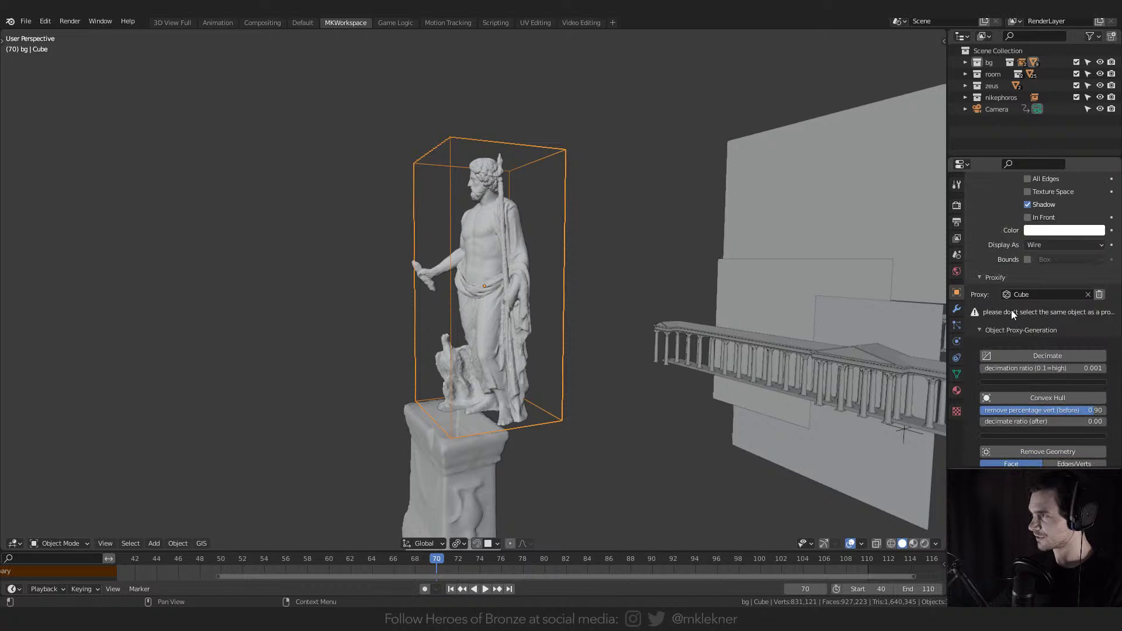
- Clear the cube's proxy reference and assign the cube as the Zeus statue's proxy instead
click(1087, 294)
click(474, 240)
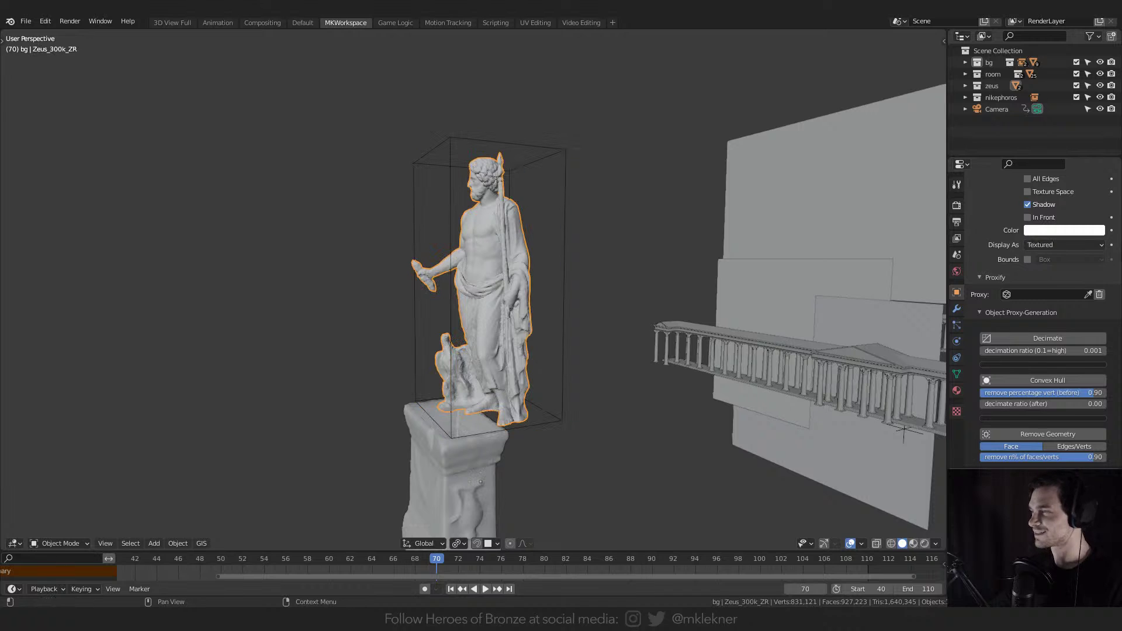
click(1088, 294)
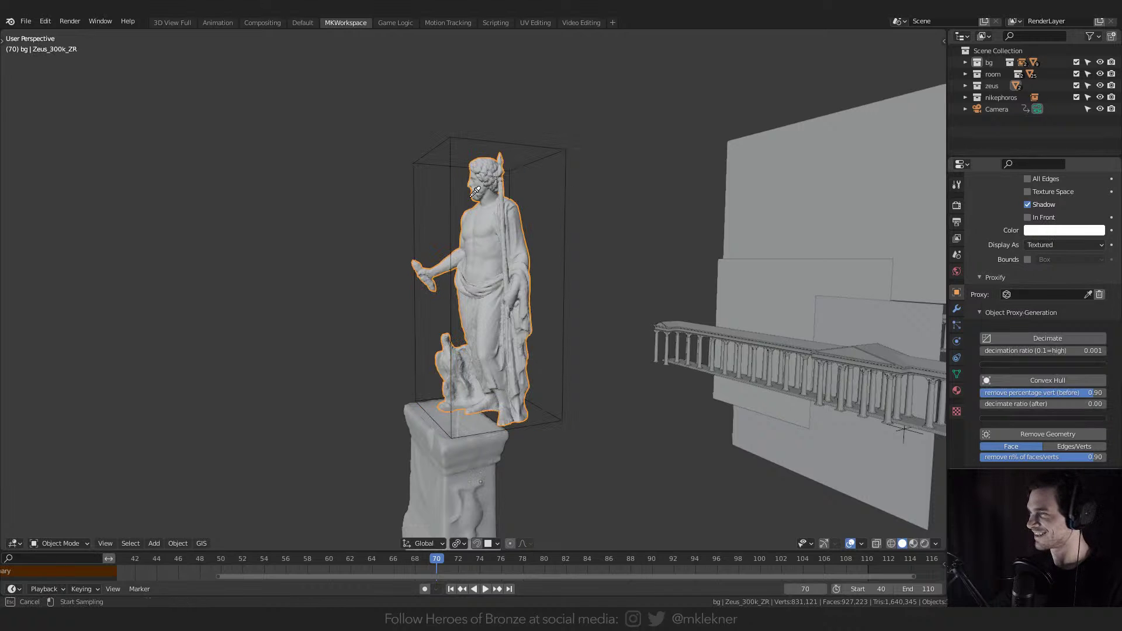
click(529, 145)
- Toggle the Zeus statue's proxy status on and off to compare the wire box with the full statue
click(986, 312)
click(986, 312)
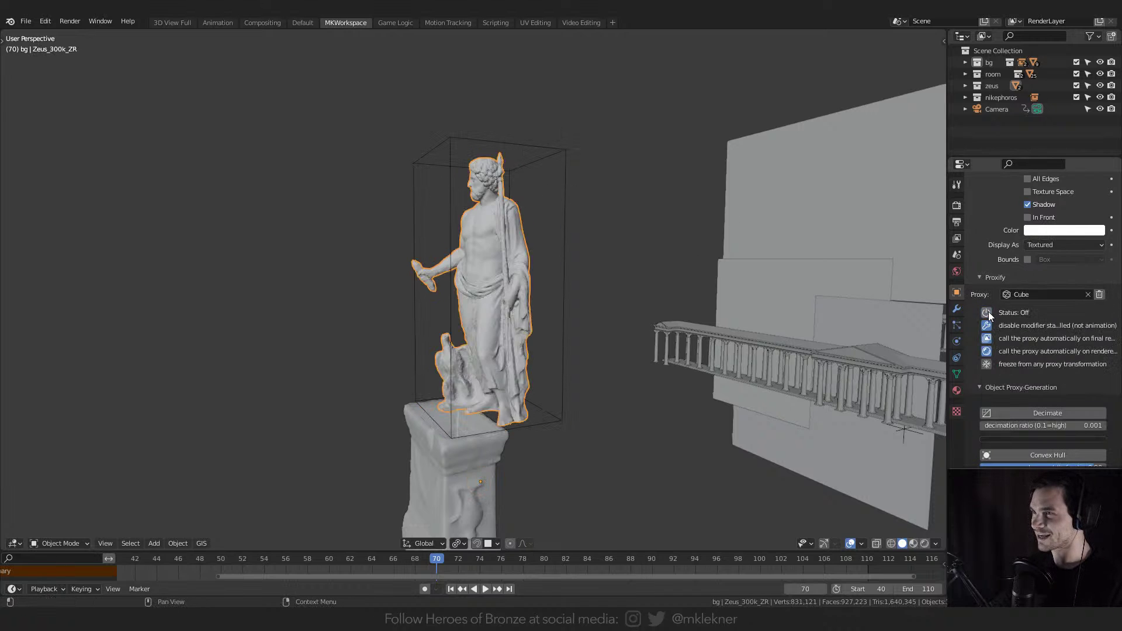
click(986, 312)
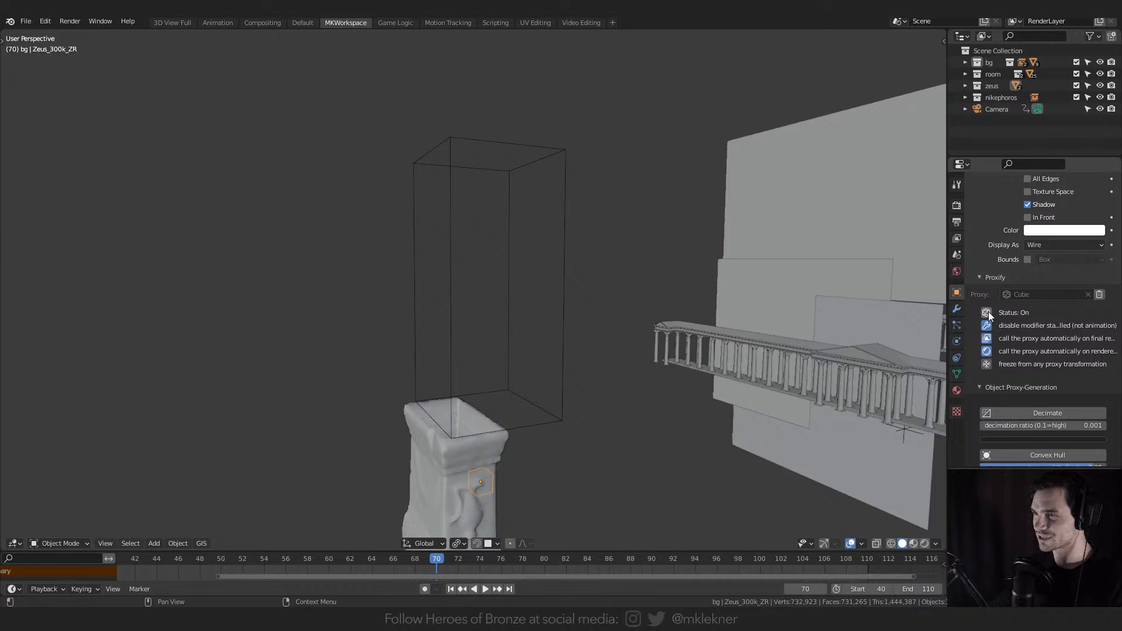
click(987, 312)
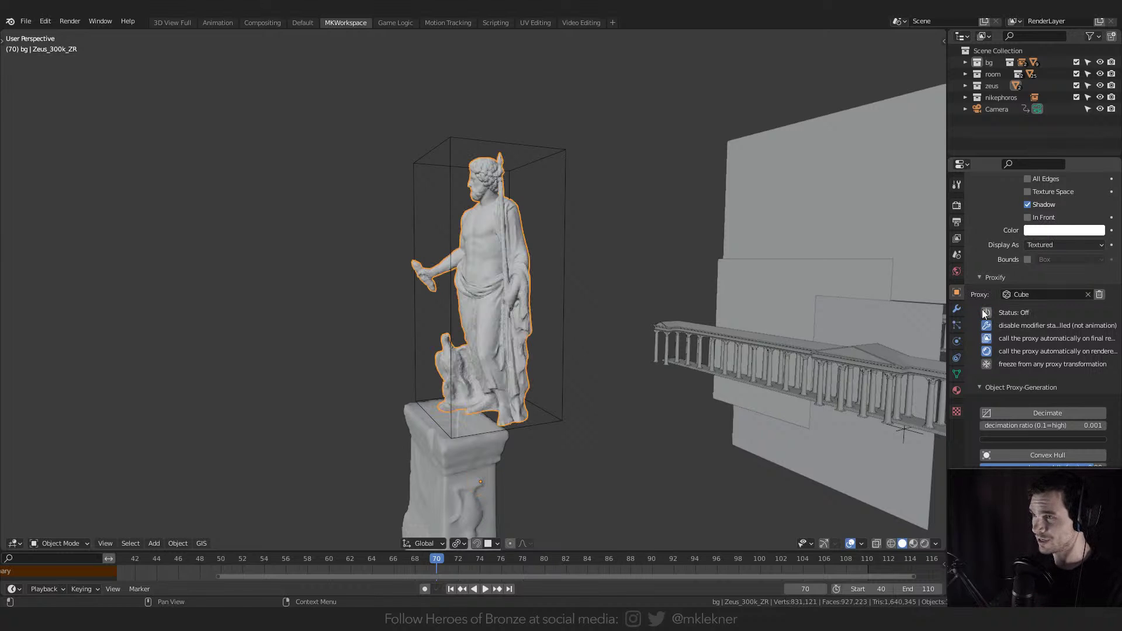
- Clear the Zeus statue's proxy reference and delete the wire cube around it
click(1087, 294)
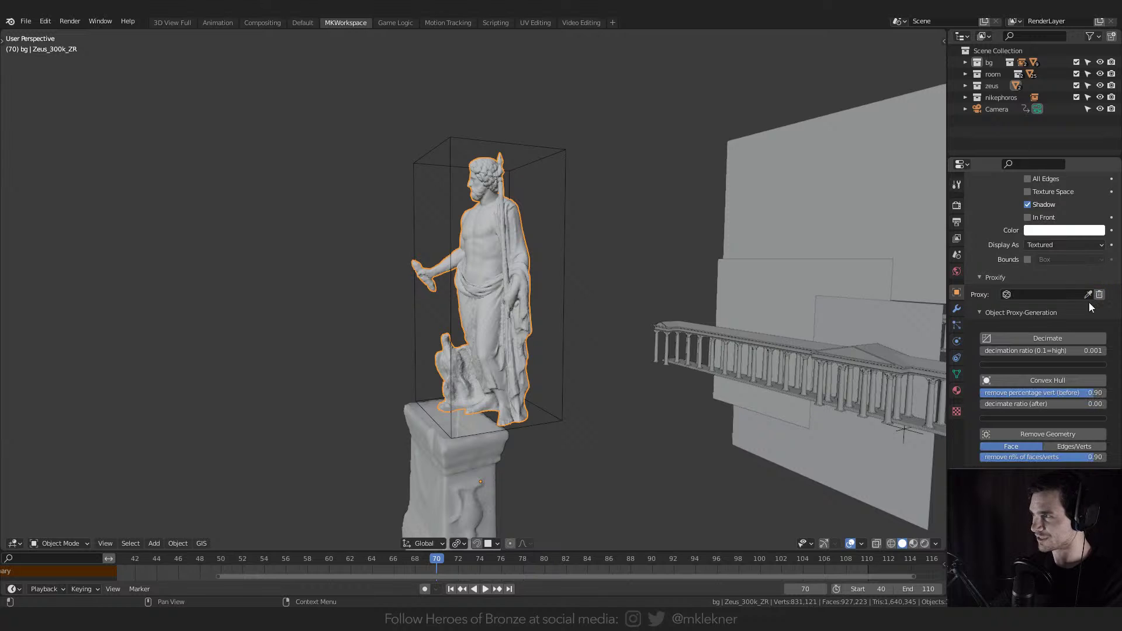
click(535, 159)
key(Delete)
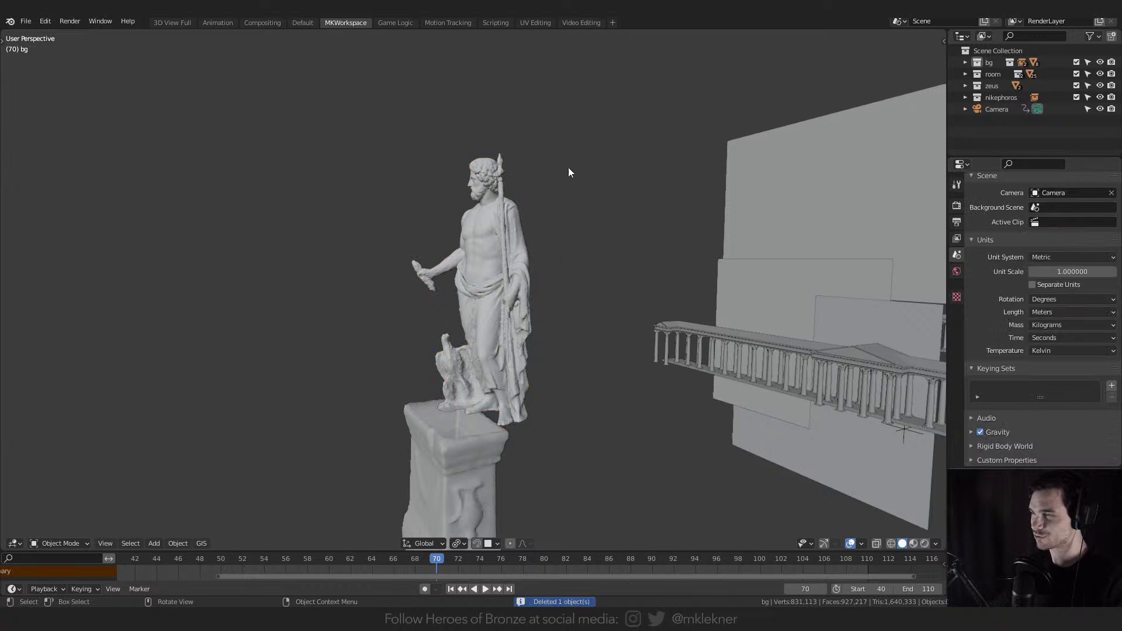
- Select the Zeus statue and set its Proxify decimation ratio to 0.025
click(505, 228)
scroll(993, 331, down, 12)
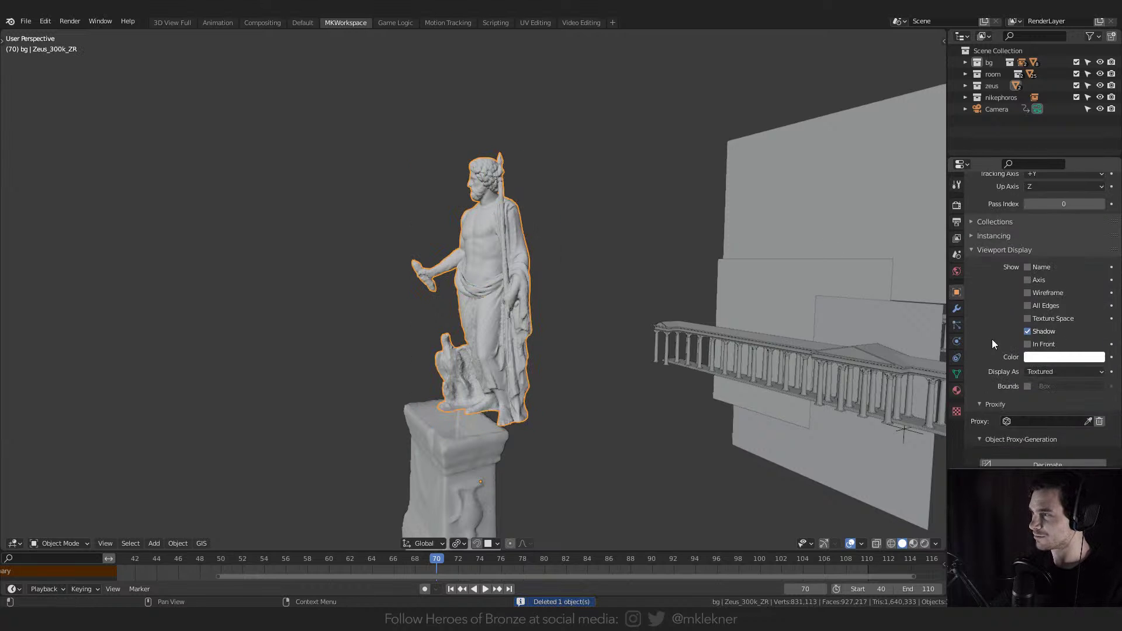
scroll(1004, 316, down, 4)
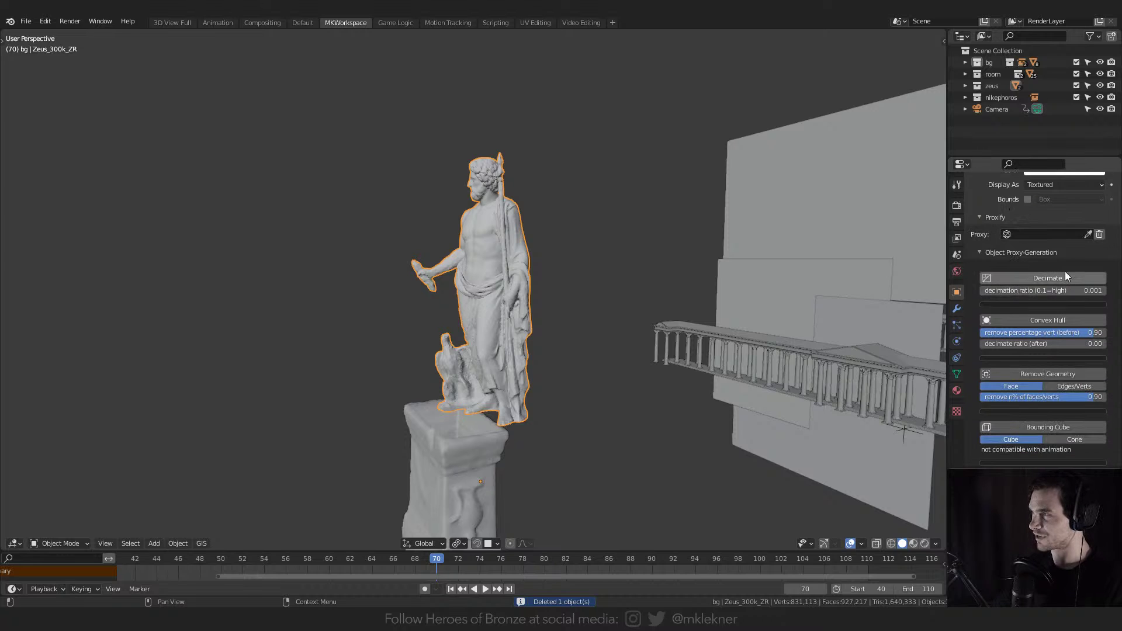
click(1078, 291)
text(0.03)
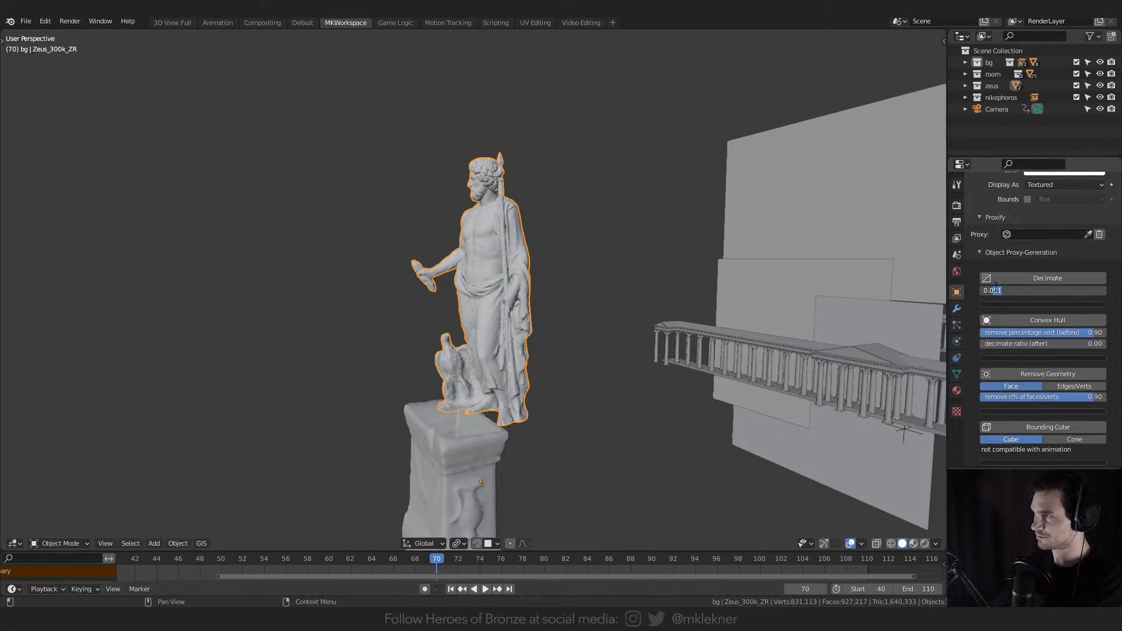
text(5)
key(Return)
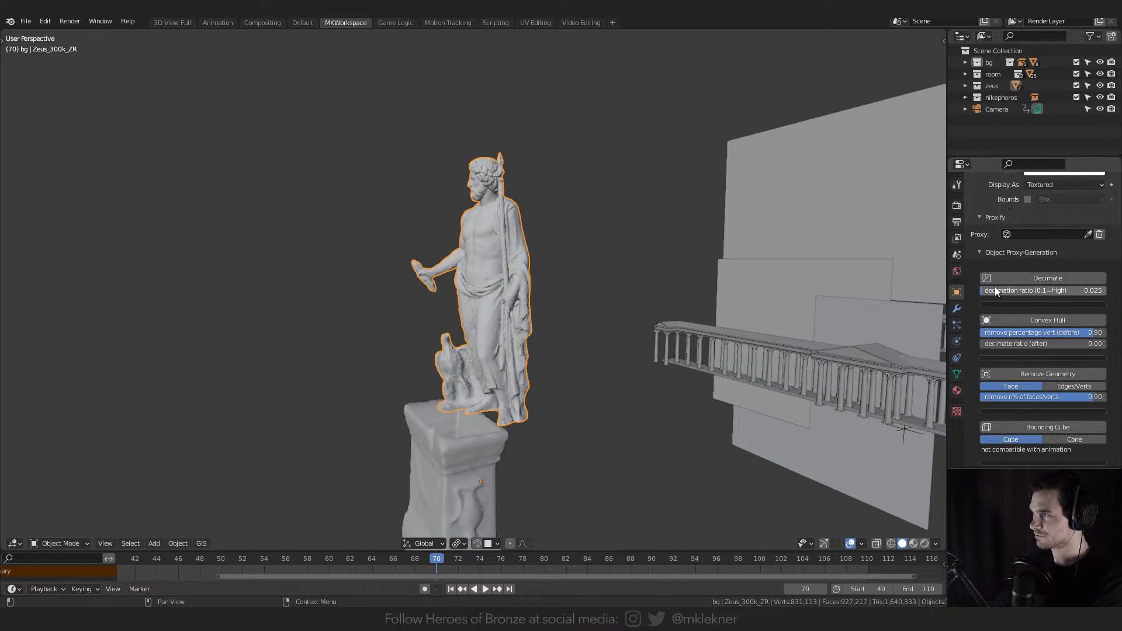
- Set the decimation ratio to 0.005, generate the statue's decimated proxy, and inspect the low-poly result up close
click(1064, 291)
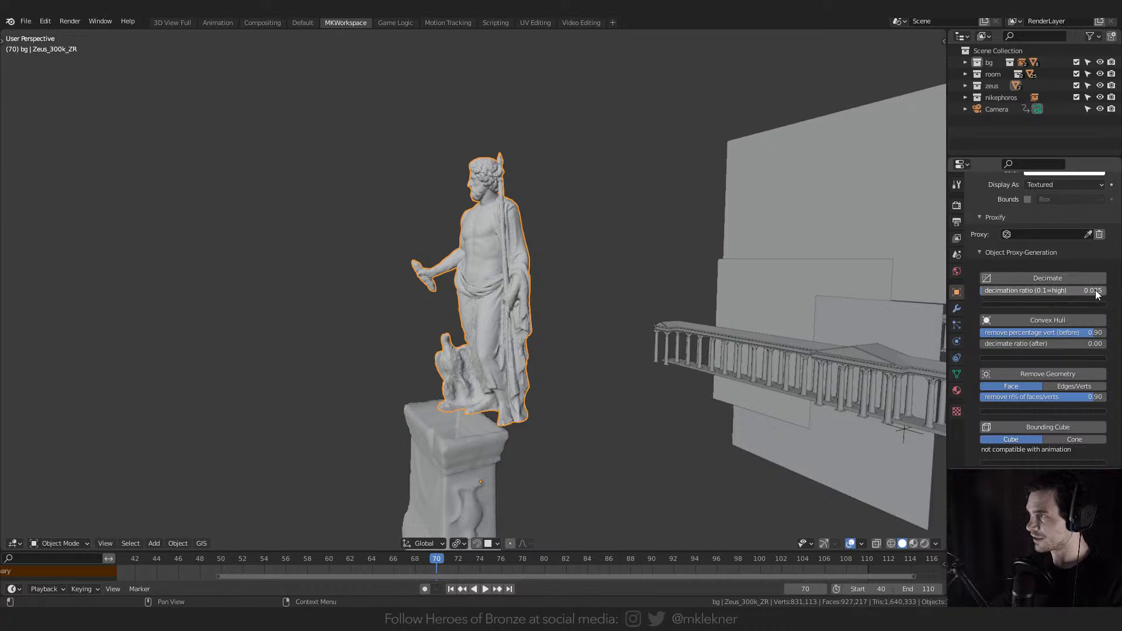
key(BackSpace)
key(BackSpace)
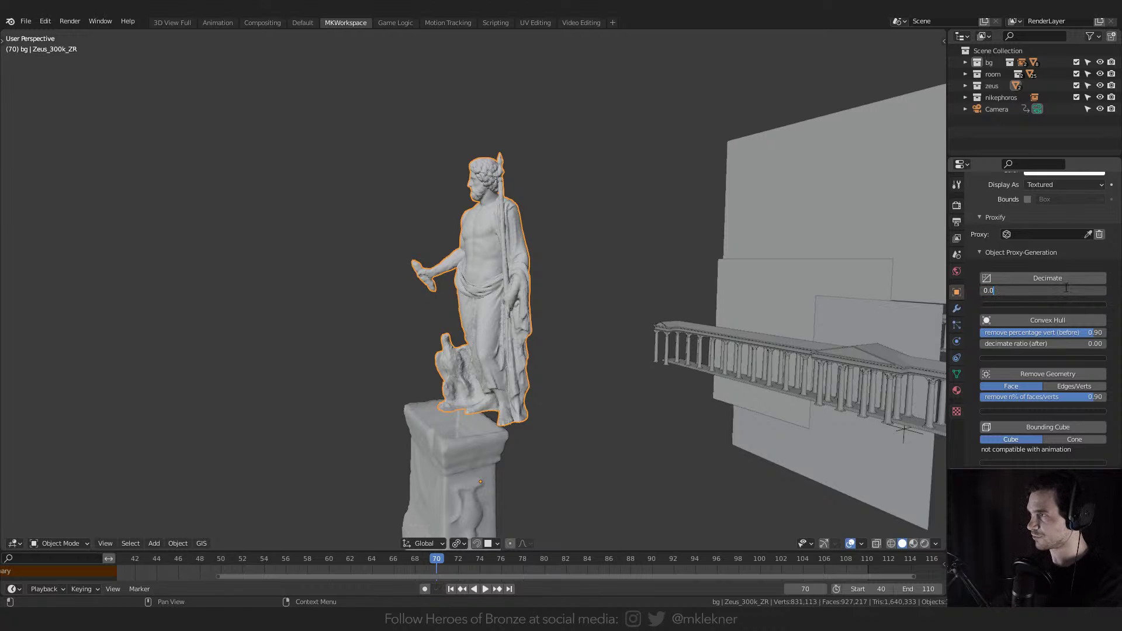
text(05)
key(Return)
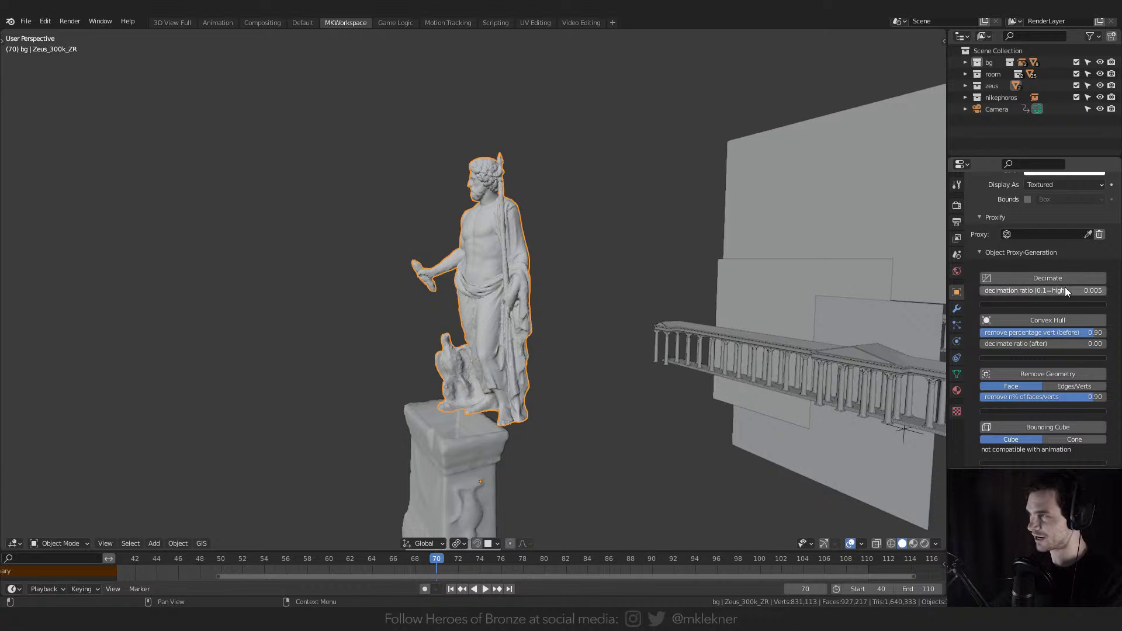
click(1054, 278)
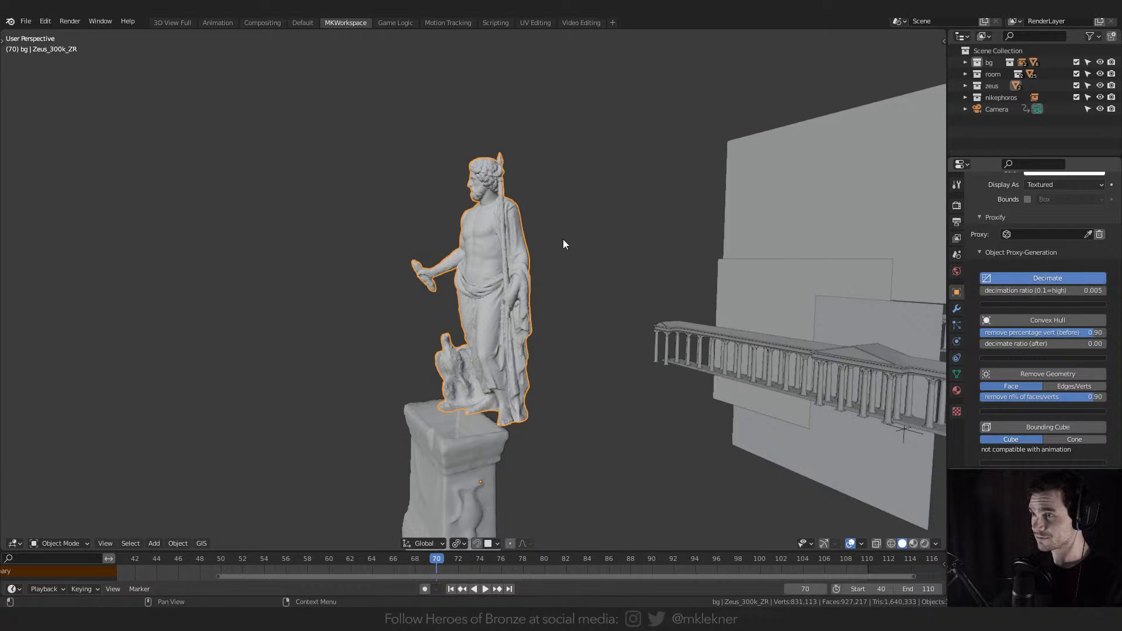
scroll(562, 239, up, 4)
middle_drag(580, 240, 472, 198)
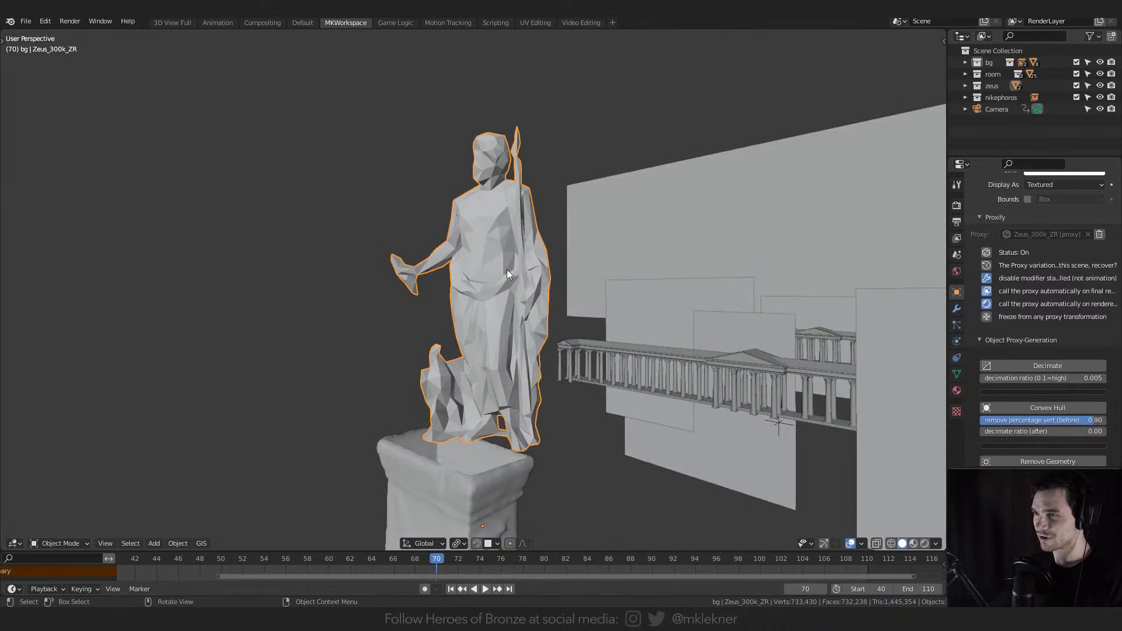
- Toggle the Zeus statue's decimated proxy off and on to compare it with the full mesh, and review the other proxy generation options
middle_drag(507, 269, 584, 254)
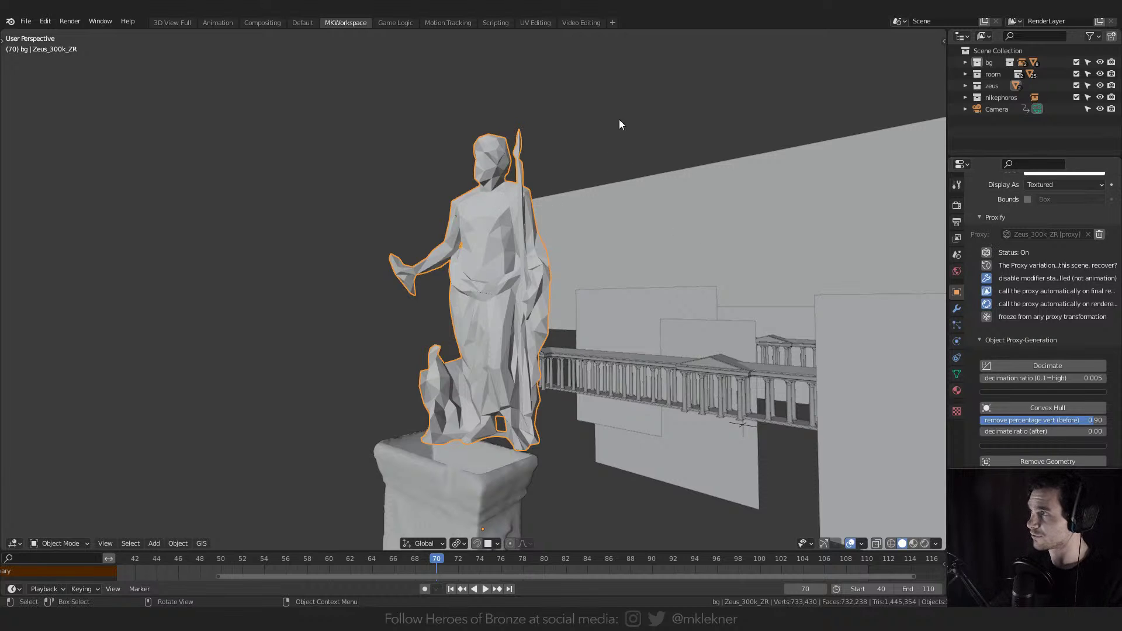
middle_drag(619, 120, 551, 208)
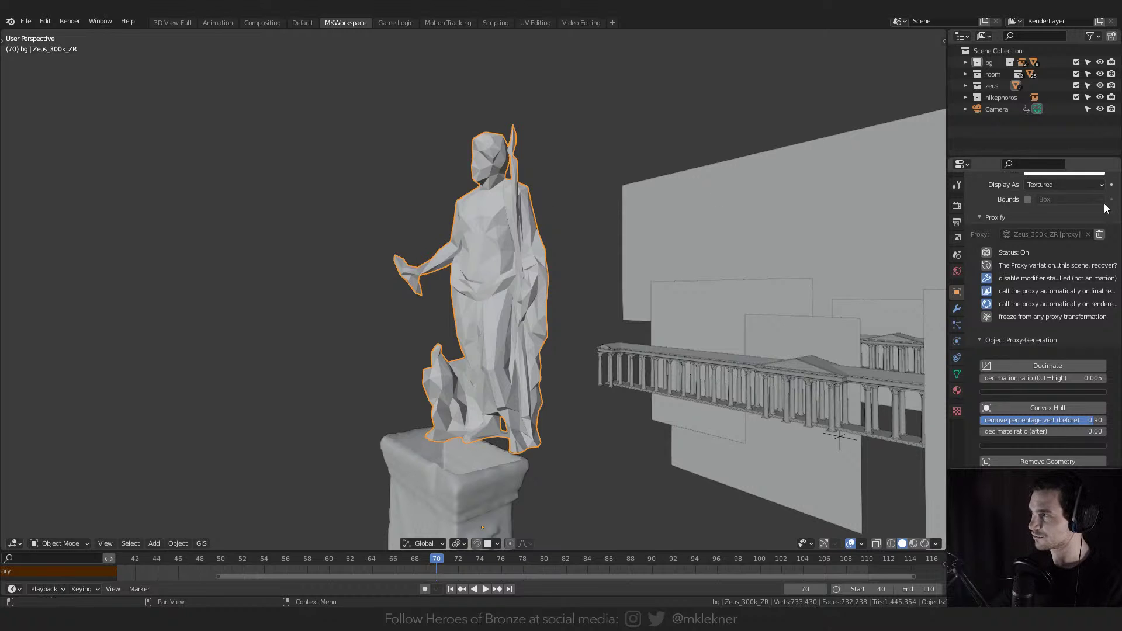
click(986, 256)
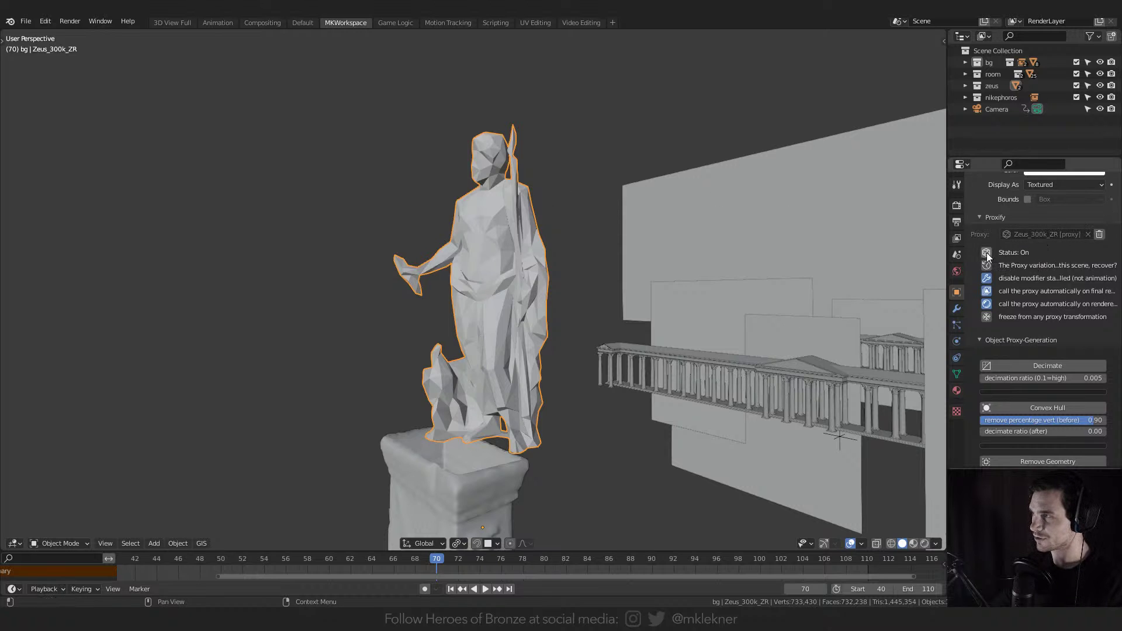
click(987, 256)
click(987, 255)
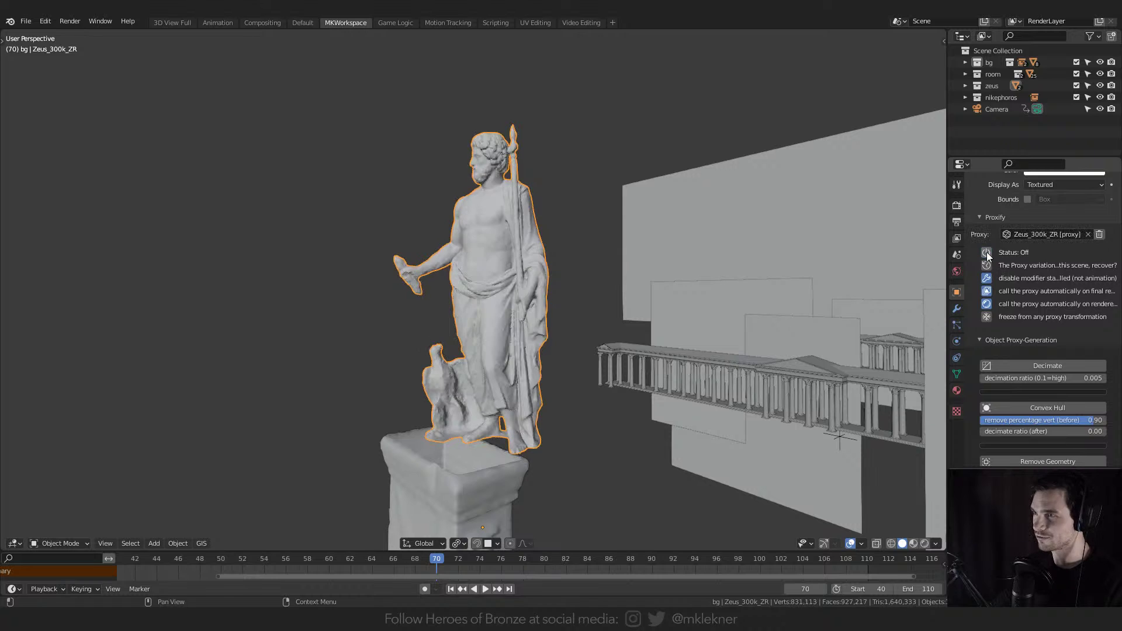
click(987, 255)
scroll(990, 257, down, 4)
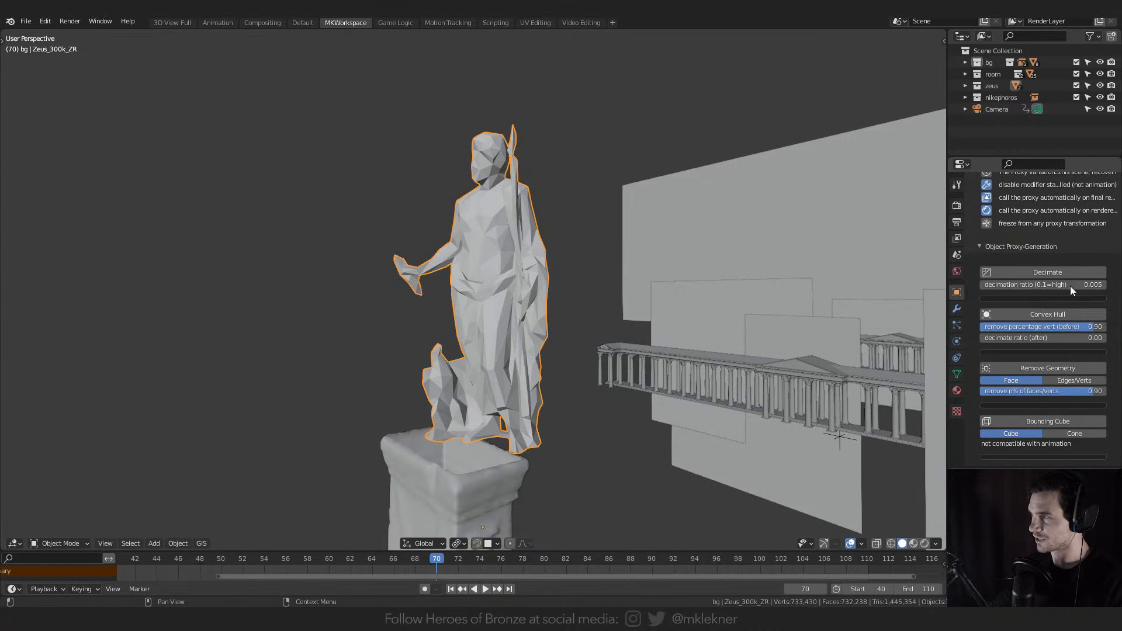
scroll(1078, 283, down, 3)
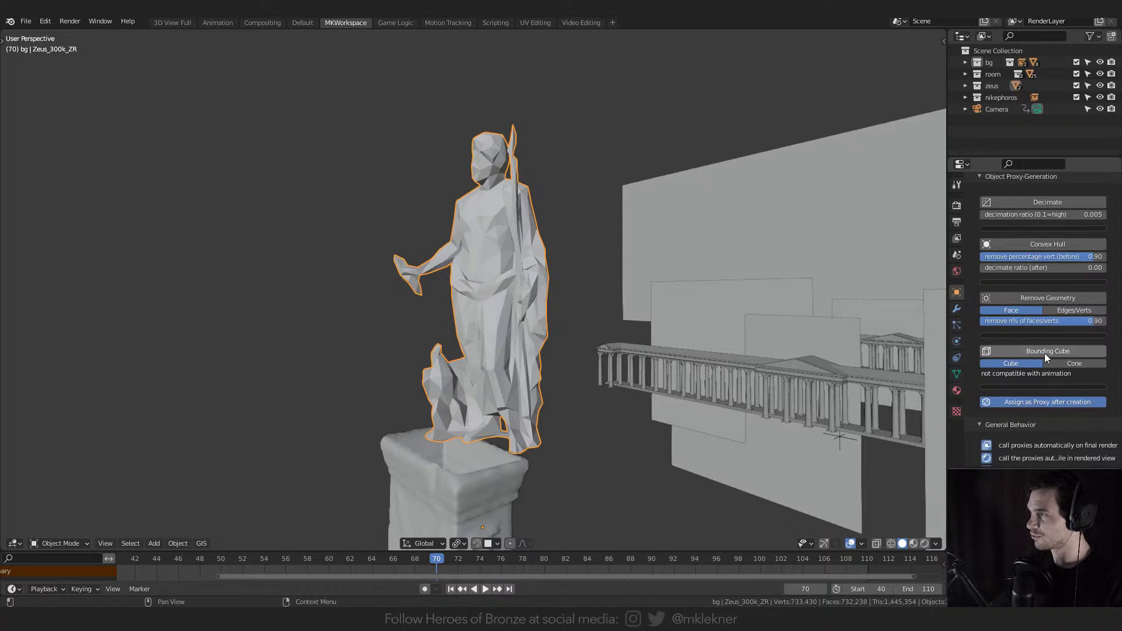
scroll(1044, 353, down, 3)
- Duplicate the proxied Zeus statue four times and spread the copies in the empty space beside the original
middle_drag(407, 194, 468, 219)
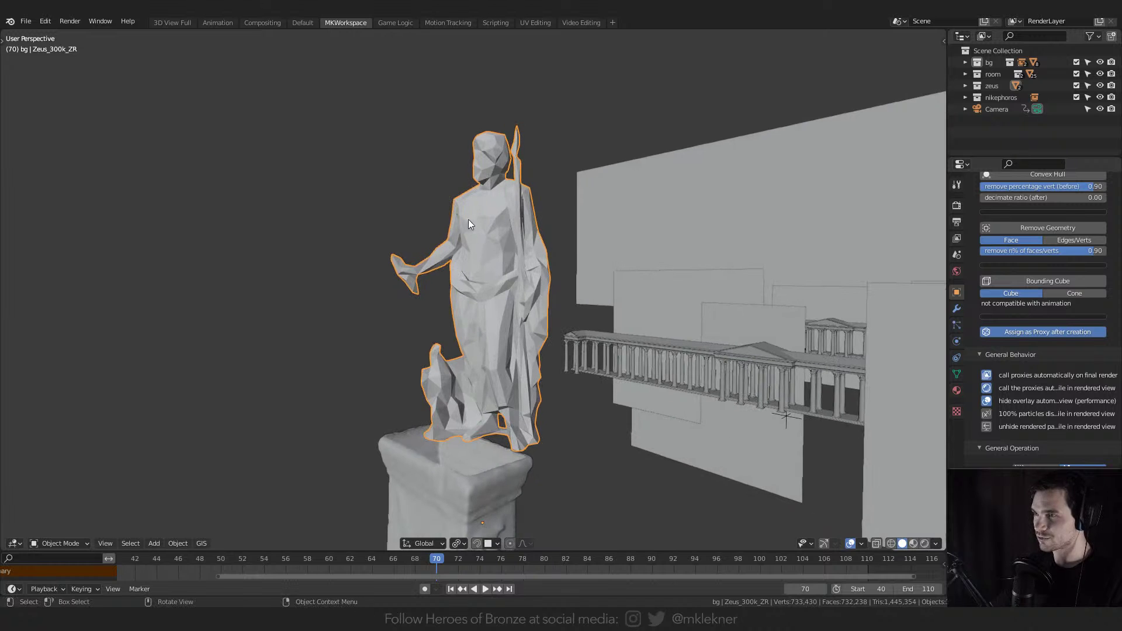
key(shift+d)
click(254, 269)
shift+middle_drag(256, 266, 579, 253)
key(shift+d)
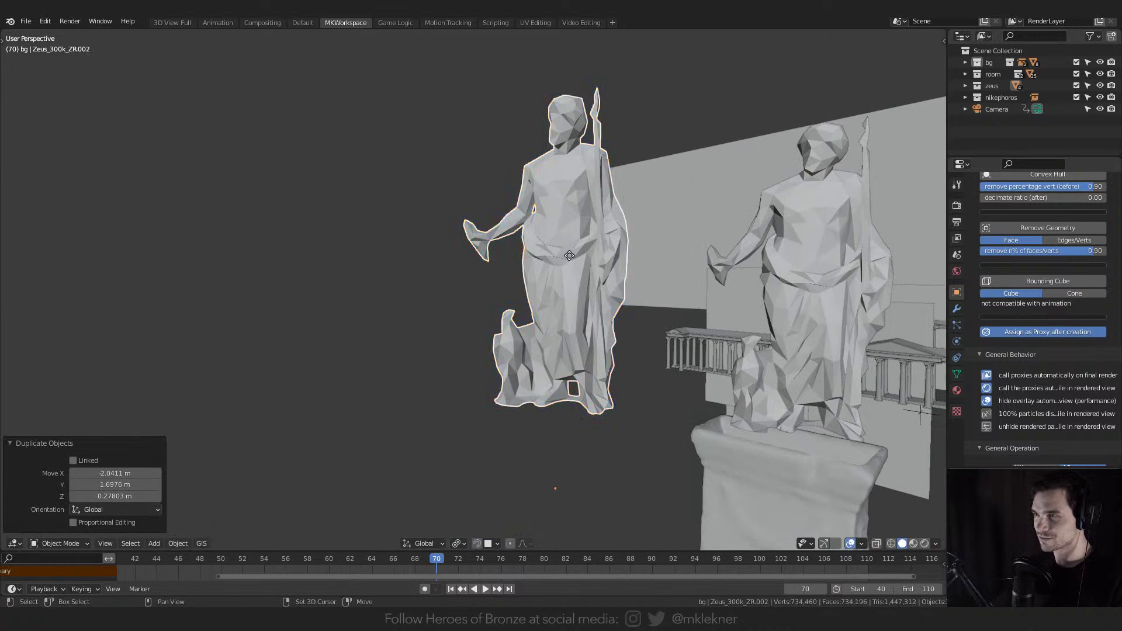
click(272, 205)
scroll(273, 204, down, 4)
middle_drag(272, 204, 329, 249)
key(shift+d)
click(348, 338)
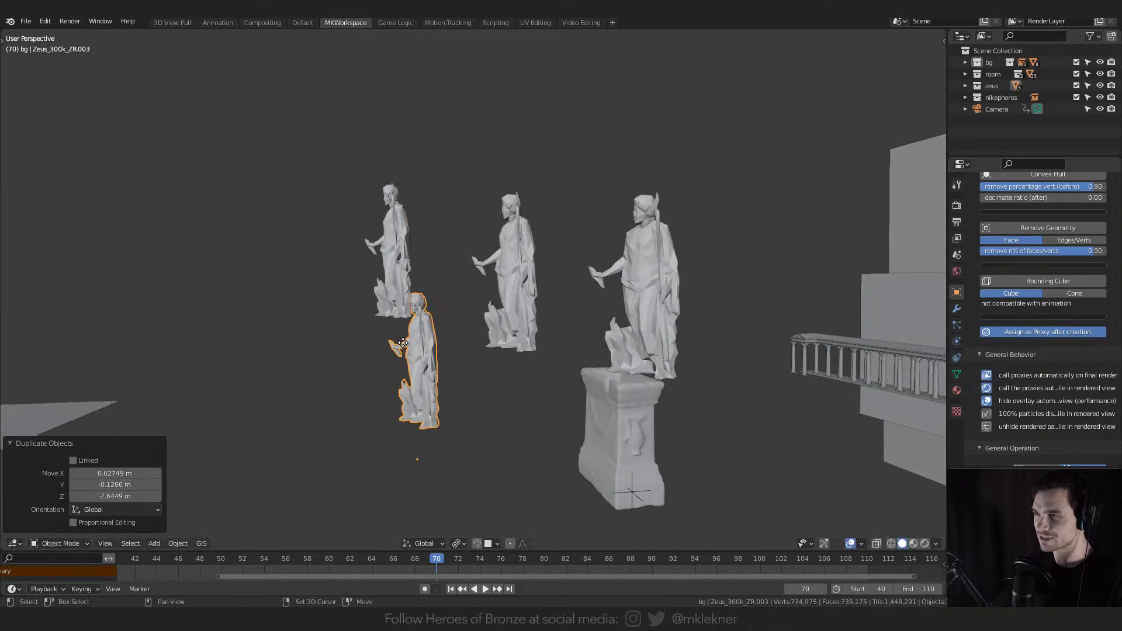
key(shift+d)
click(468, 484)
- Toggle the newest statue copy's proxy status off and on, inspecting its full-detail mesh up close
scroll(993, 251, up, 5)
scroll(994, 245, up, 8)
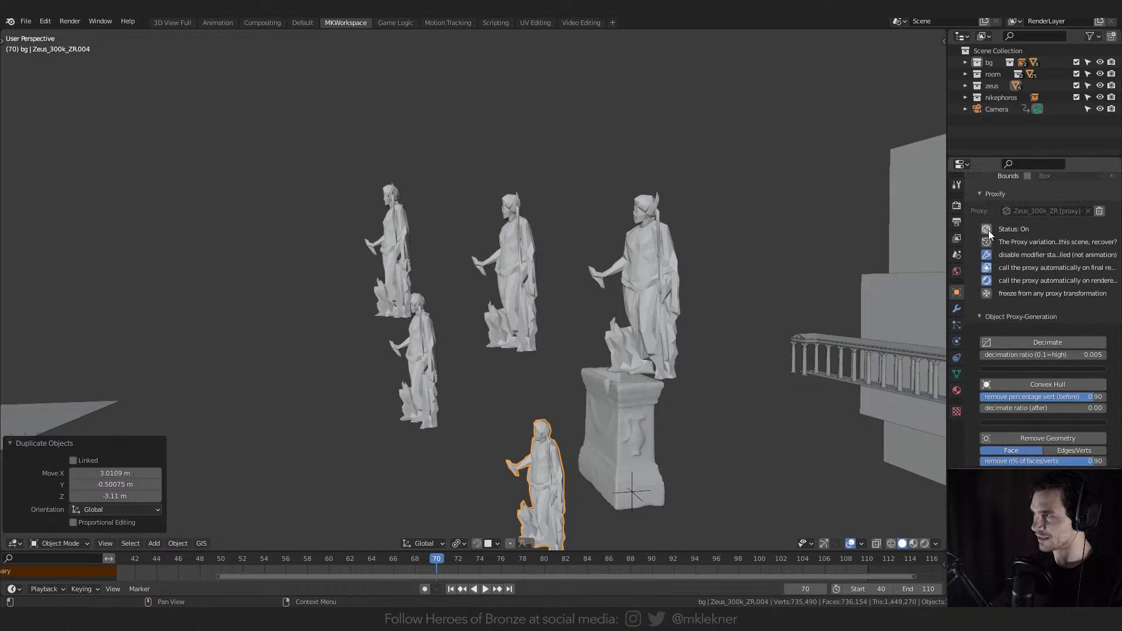
click(987, 322)
scroll(613, 279, up, 5)
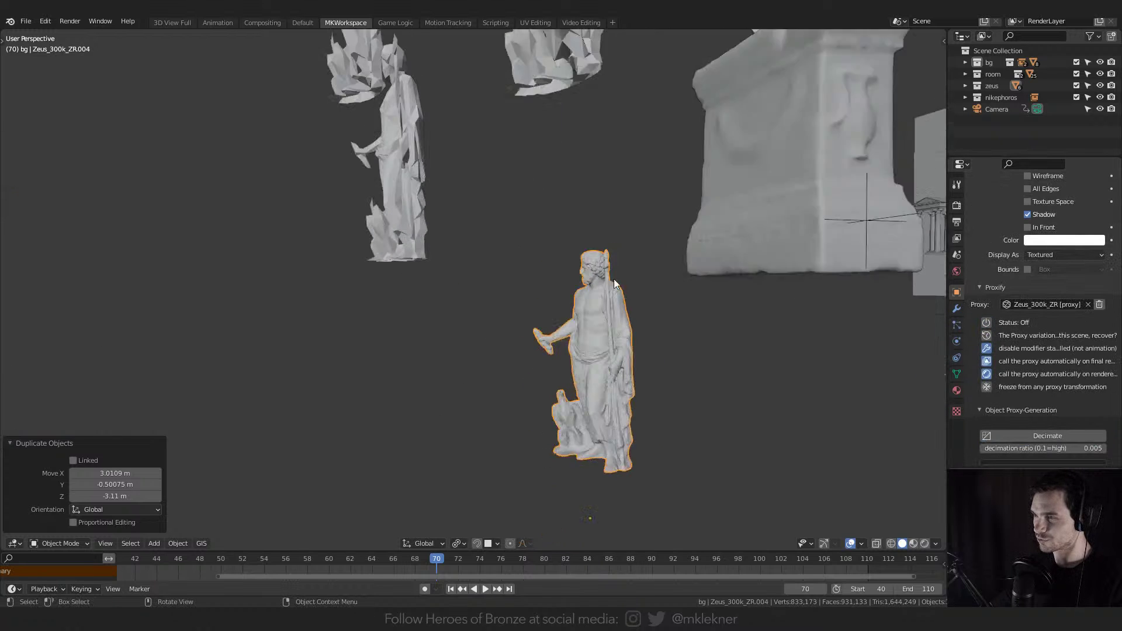
click(987, 323)
click(986, 323)
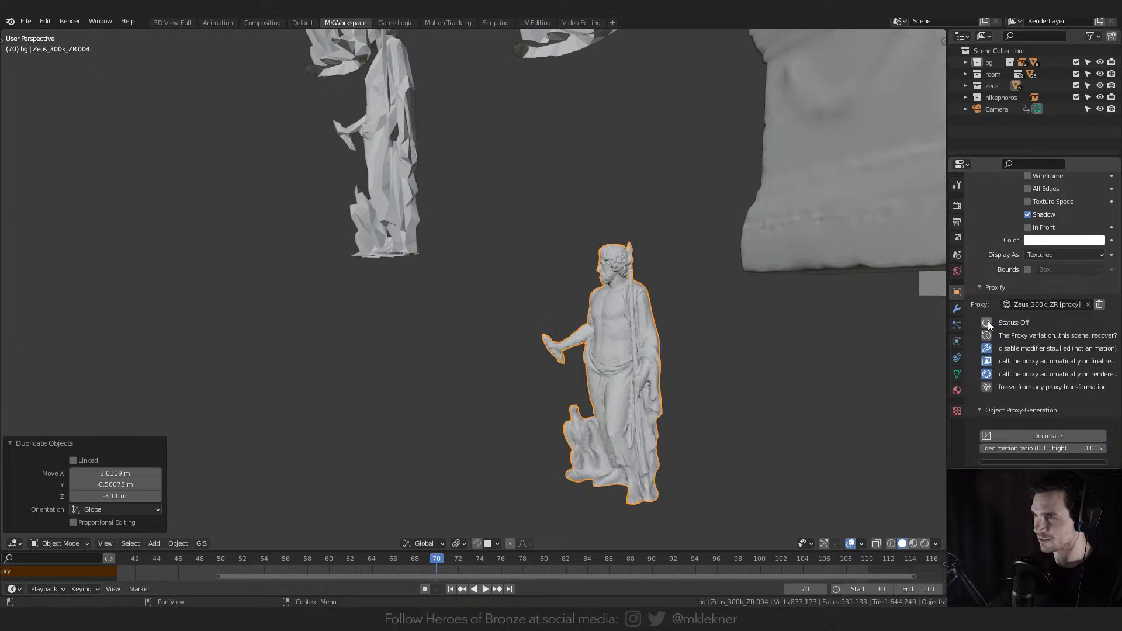
click(987, 323)
scroll(567, 275, down, 4)
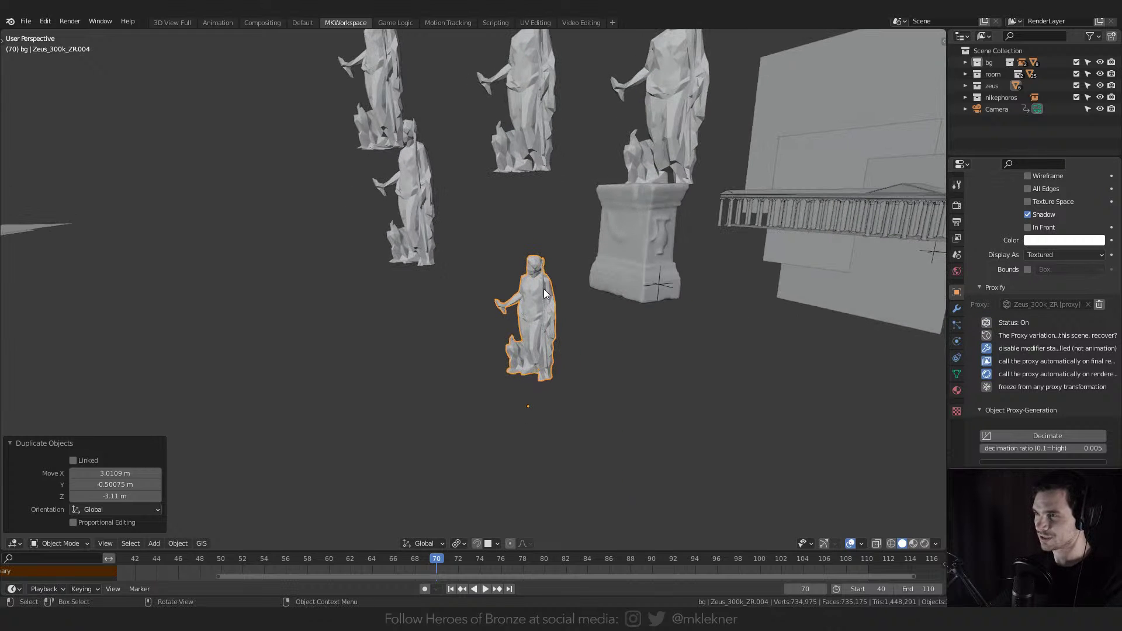
- Delete the four duplicated Zeus statues, keeping only the original on its pedestal
key(Delete)
middle_drag(573, 189, 514, 245)
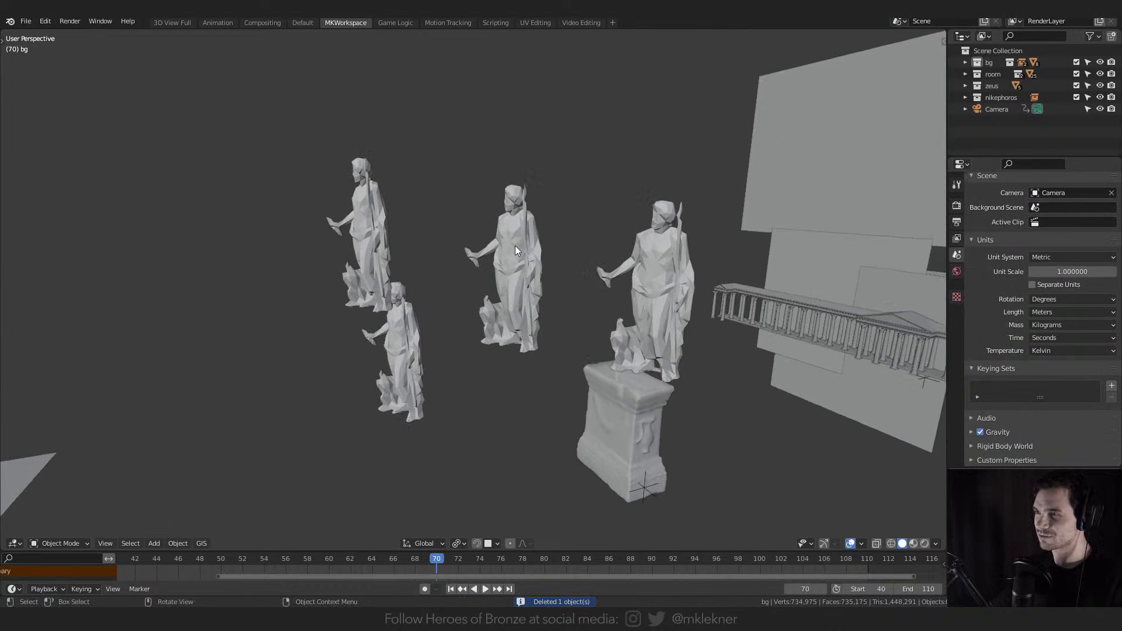
click(515, 245)
key(Delete)
click(374, 257)
key(Delete)
click(404, 319)
key(Delete)
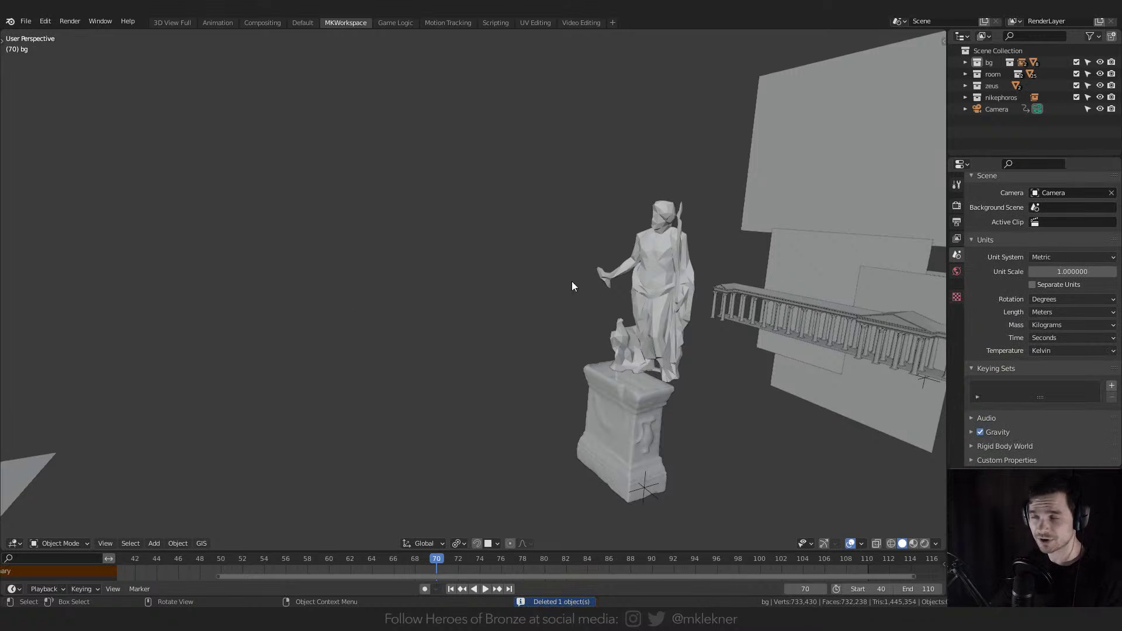
- Select the original Zeus statue on the pedestal and switch its proxy off and back on
click(657, 263)
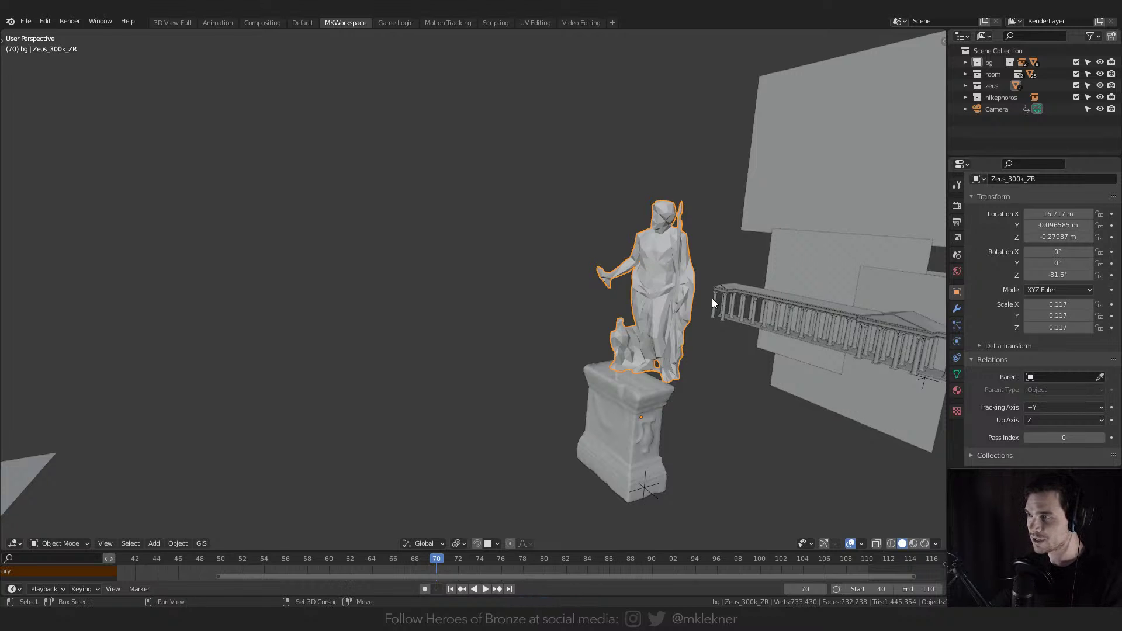
shift+middle_drag(711, 298, 596, 276)
scroll(597, 270, up, 4)
click(571, 217)
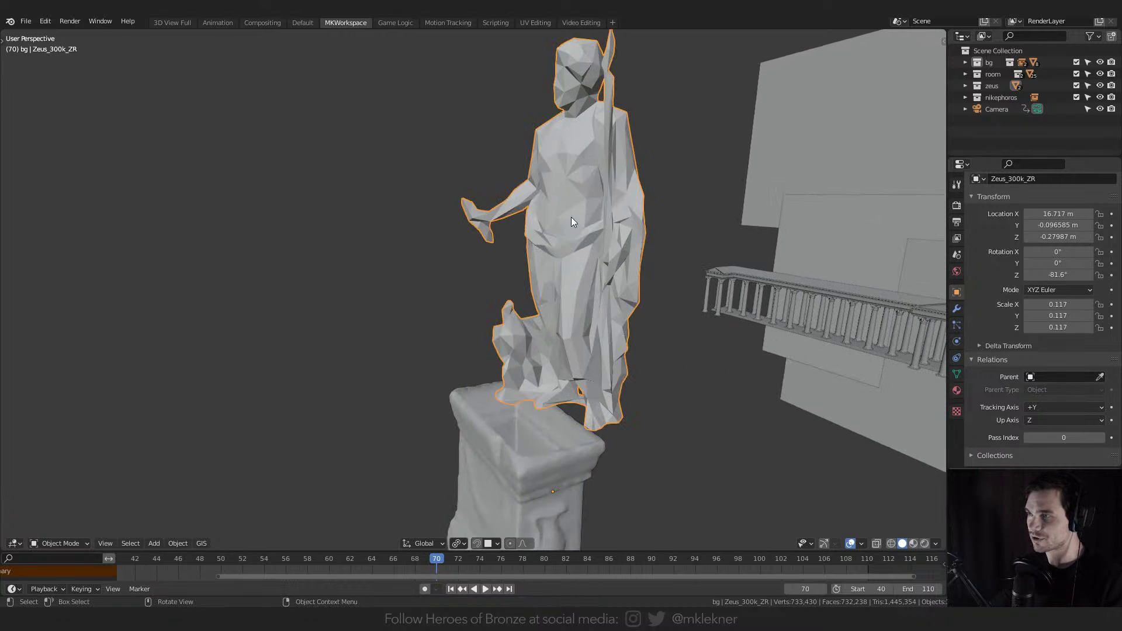
scroll(1022, 356, down, 5)
scroll(1008, 345, down, 5)
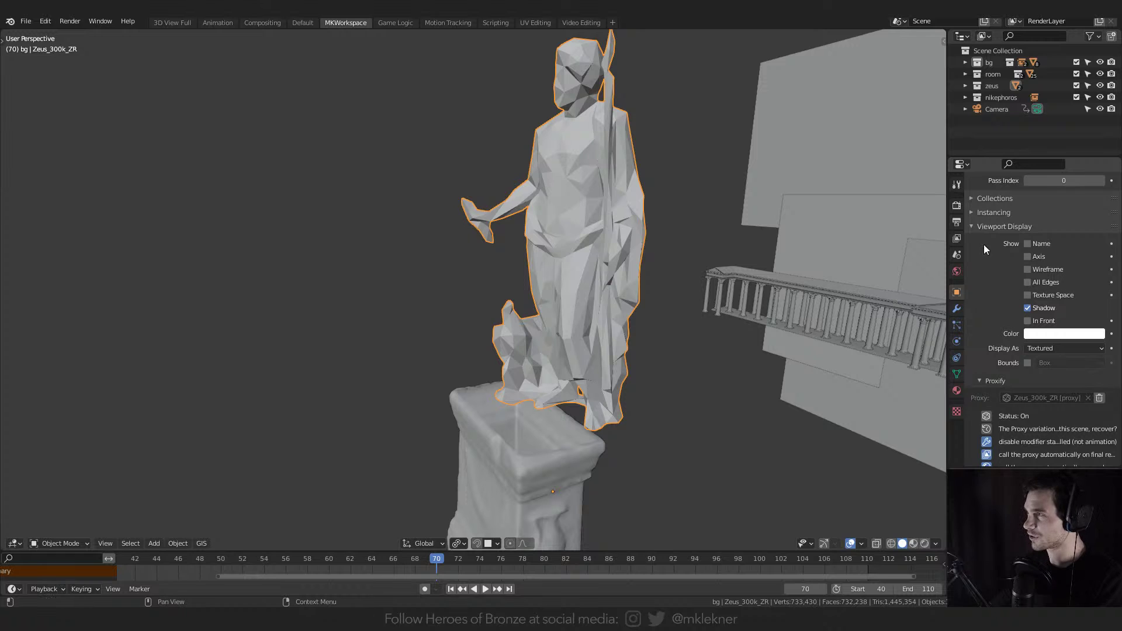
scroll(1021, 349, down, 4)
click(986, 322)
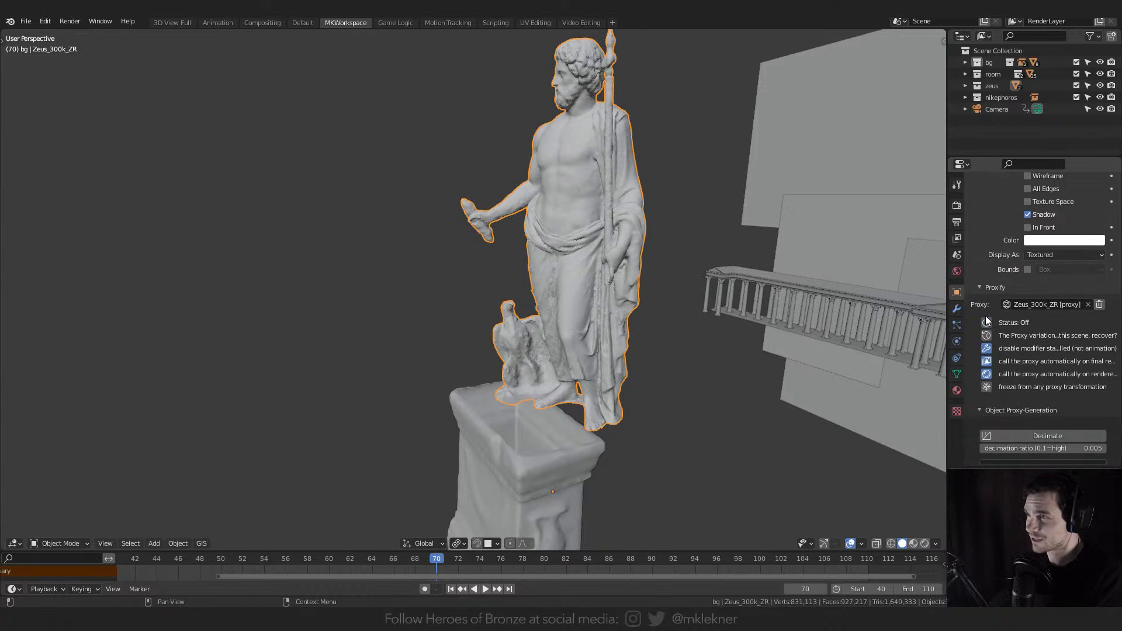
click(987, 322)
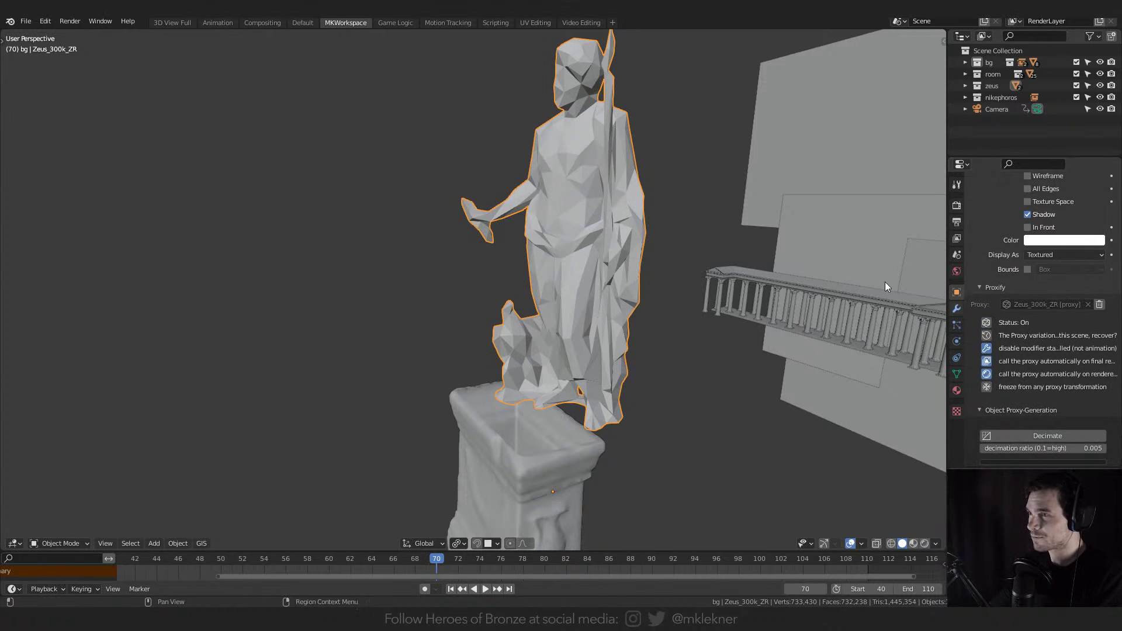
- Preview the statue in rendered shading from another angle, and return the viewport to solid shading
click(924, 543)
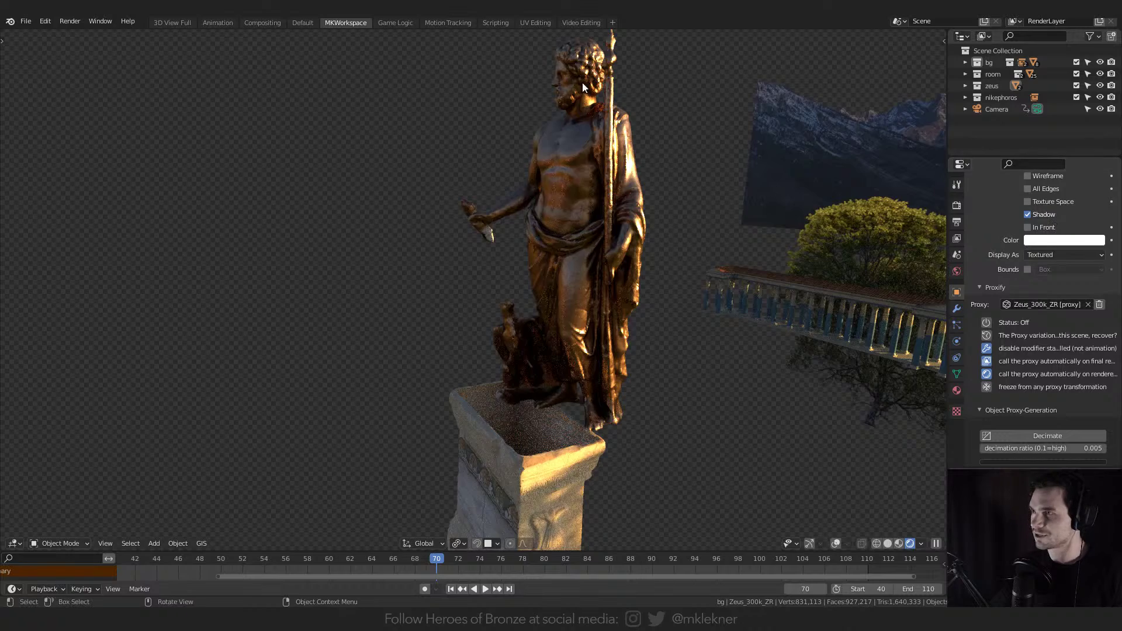
middle_drag(582, 82, 608, 156)
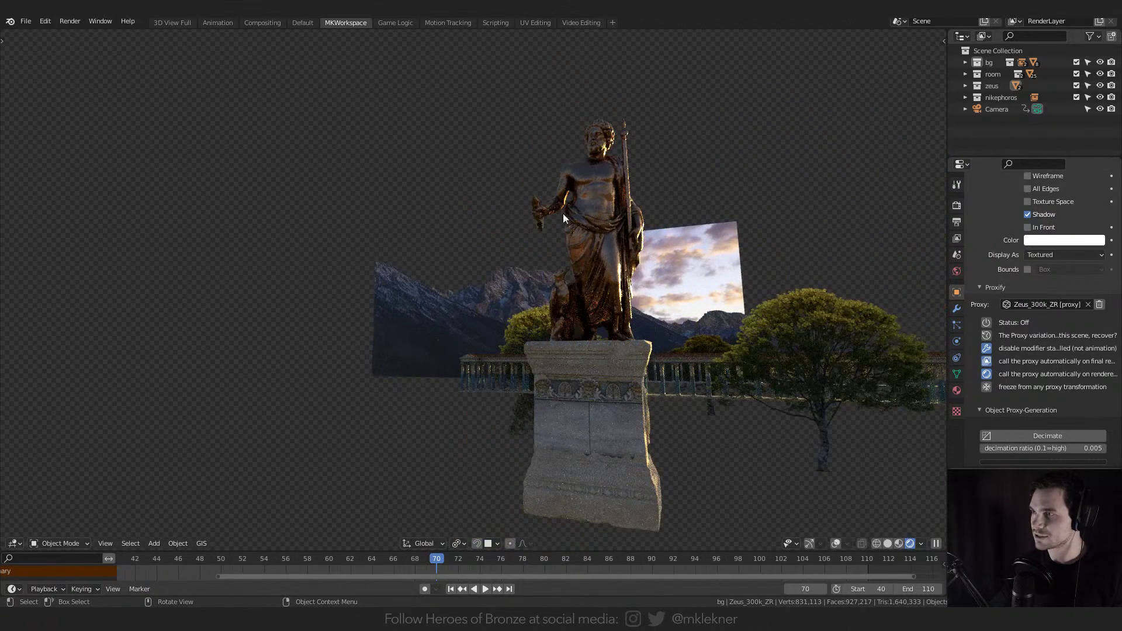
click(888, 543)
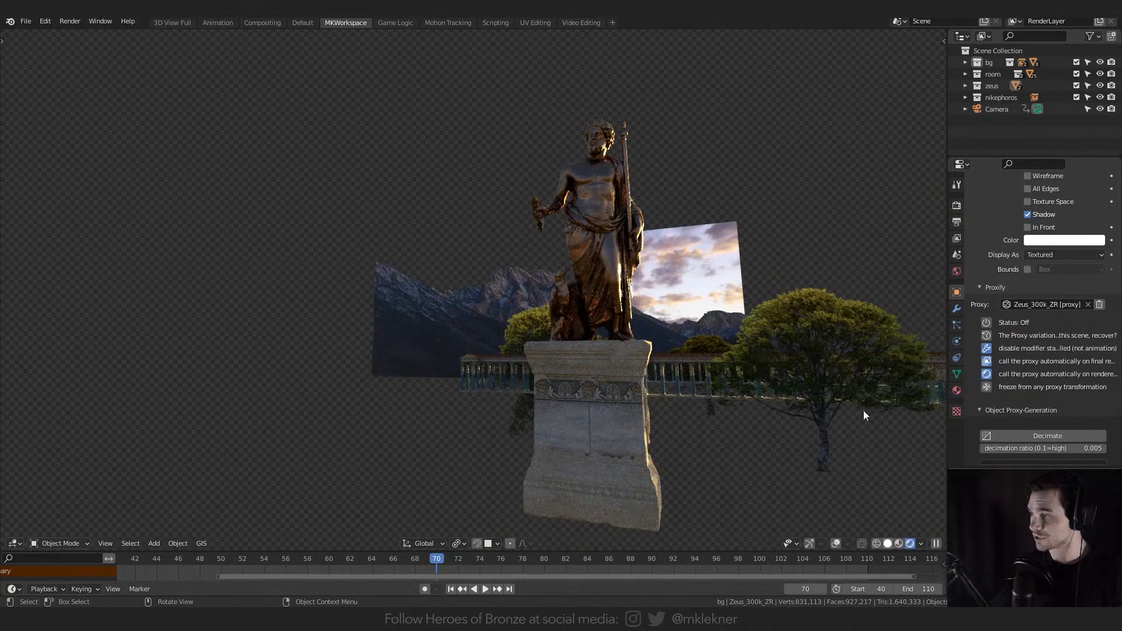
mouse_move(774, 271)
middle_down()
mouse_move(688, 191)
mouse_move(660, 201)
middle_up()
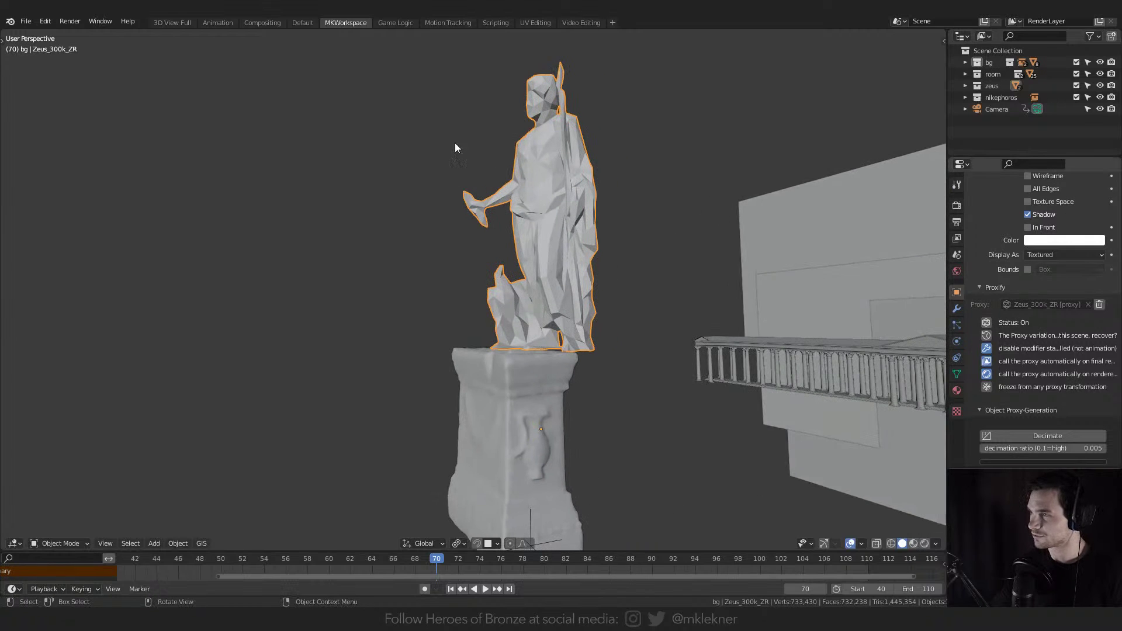
- Link the zeus object from hobj_zeusHorkios_shot02_001.blend into the scene
click(330, 290)
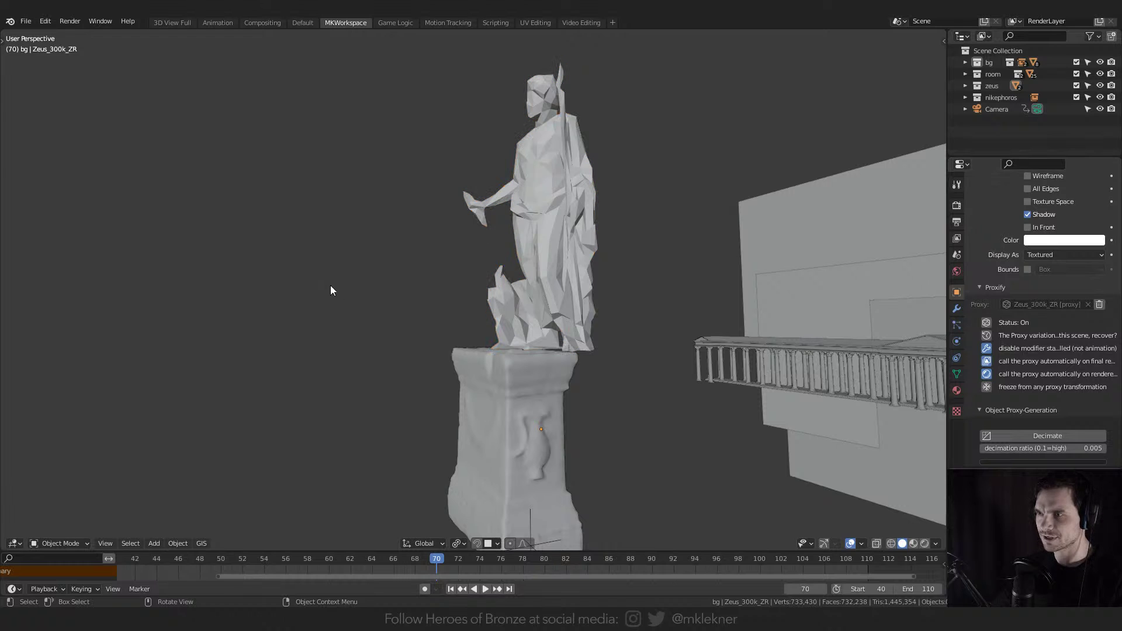
click(46, 23)
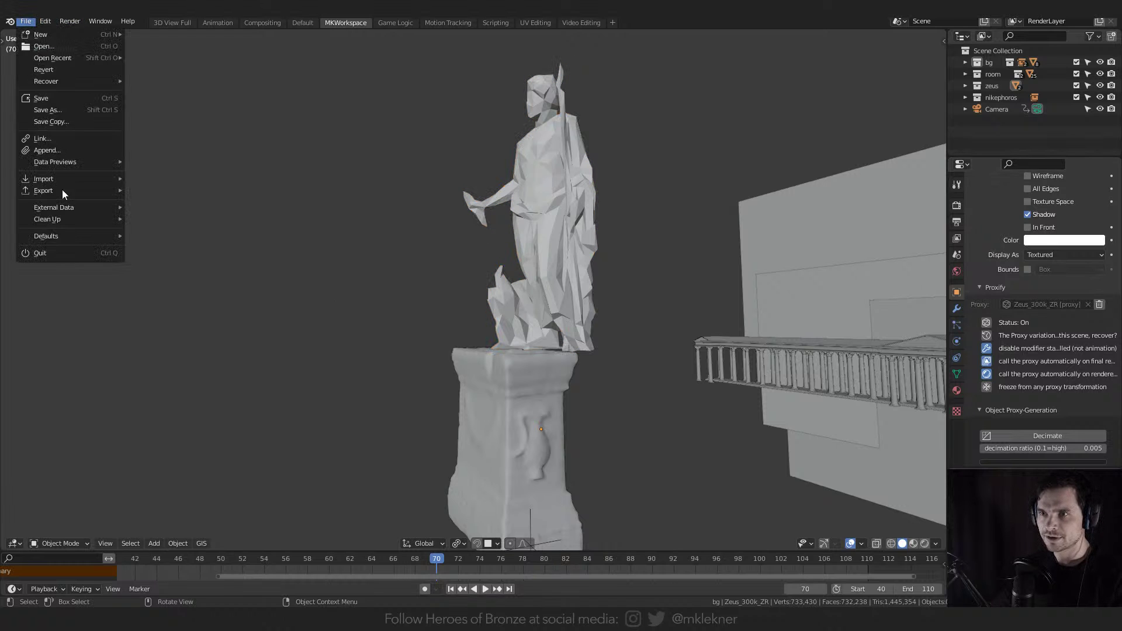
click(61, 139)
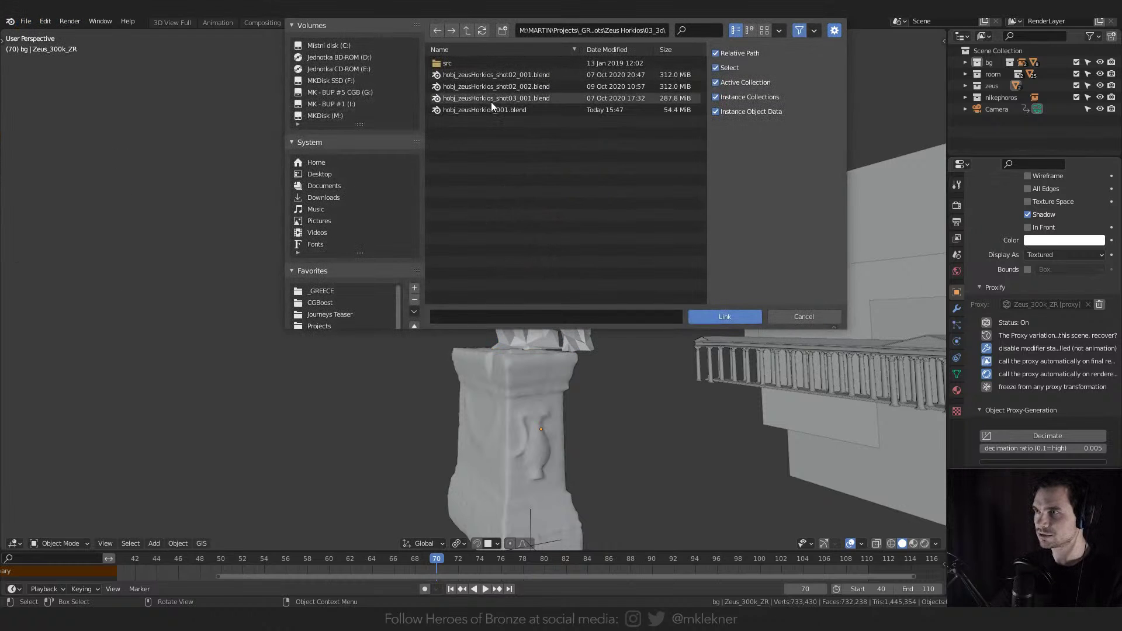
double_click(532, 73)
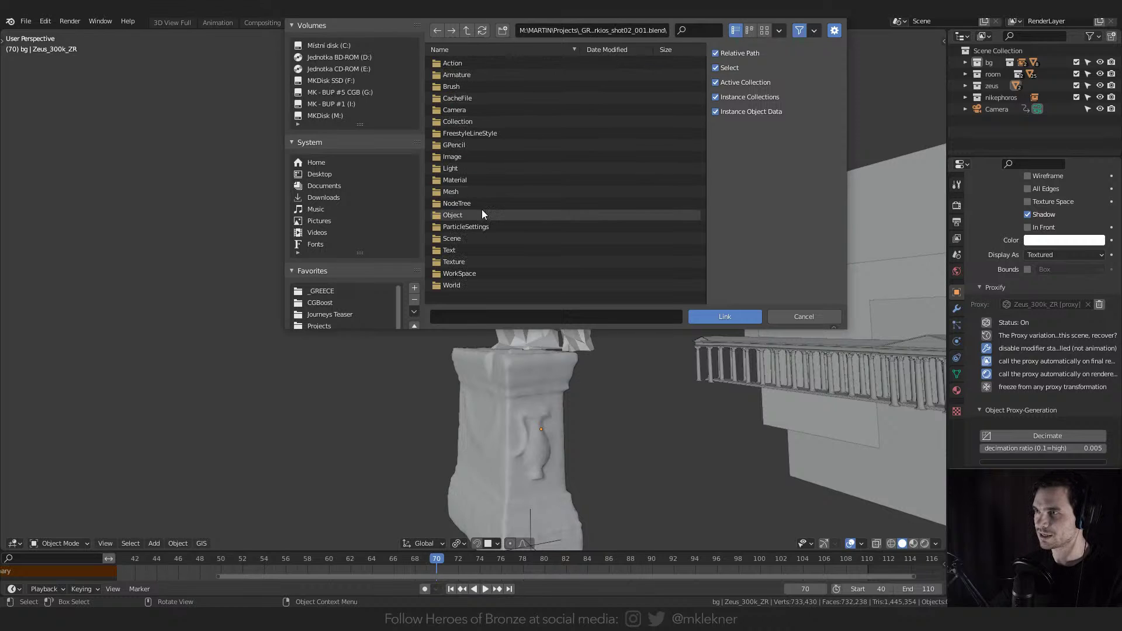
double_click(463, 216)
text(ze)
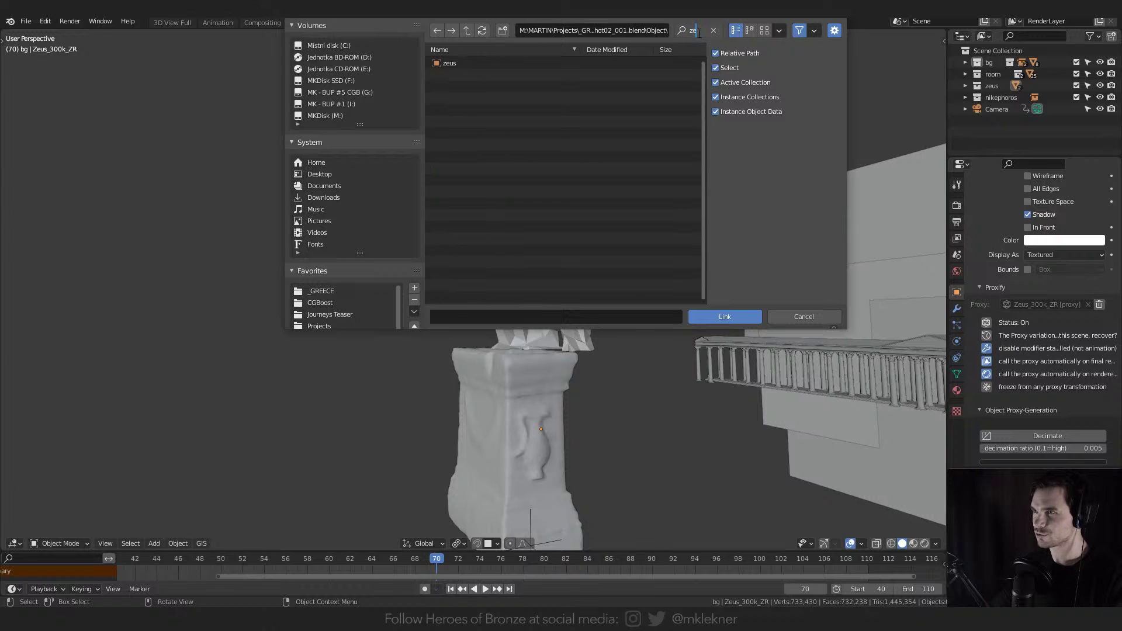
key(Return)
double_click(444, 64)
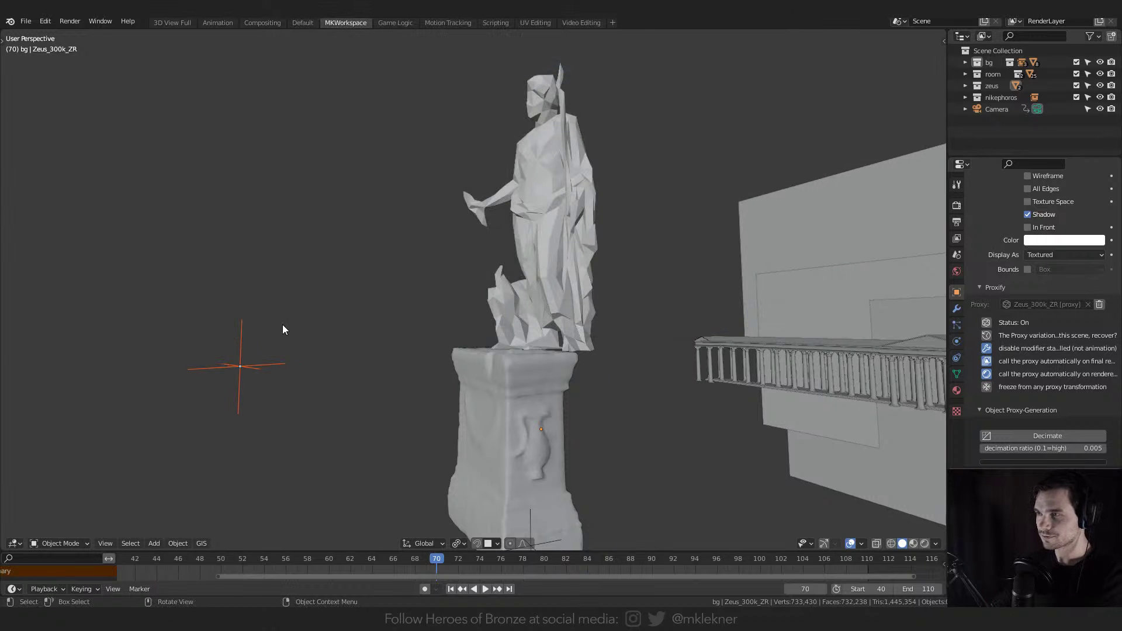
- Move the linked zeus empty within the scene and delete it
key(g)
click(808, 372)
scroll(448, 283, down, 5)
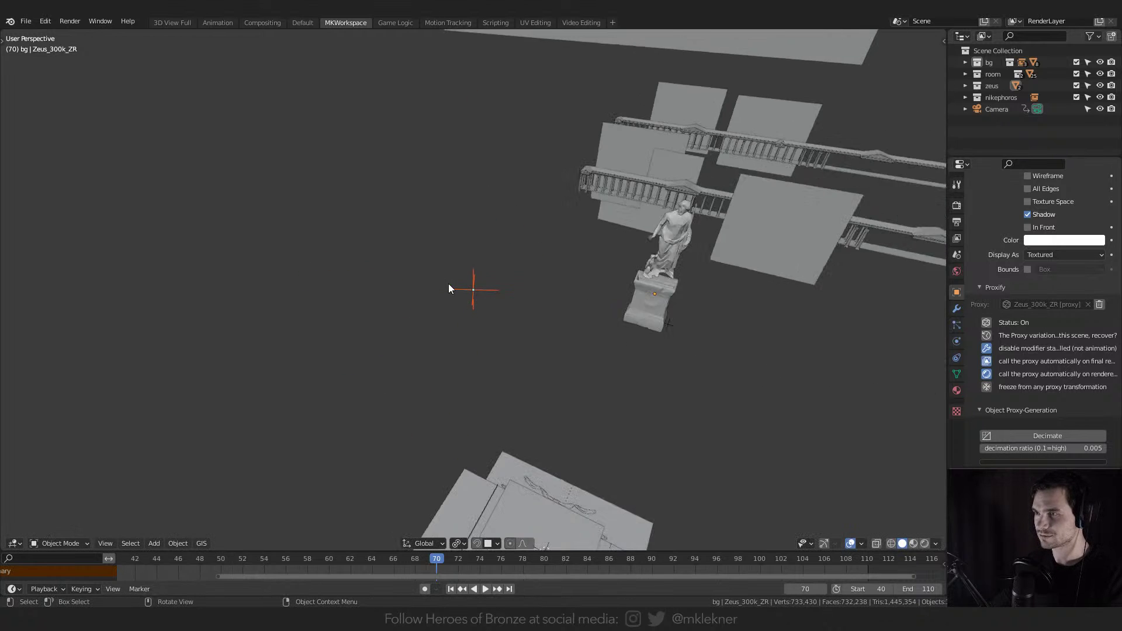
middle_drag(448, 283, 408, 264)
scroll(408, 264, up, 5)
key(Delete)
scroll(559, 206, down, 2)
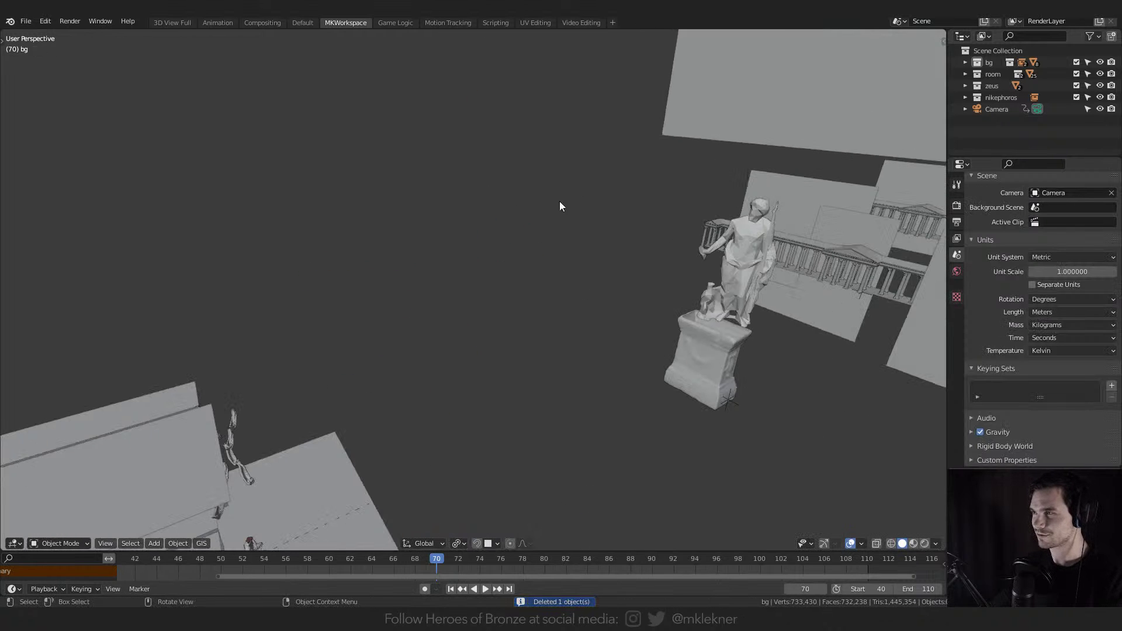
- Link the temple object from the hobj_zeusHorkios_shot02_001.blend file into the scene
click(68, 132)
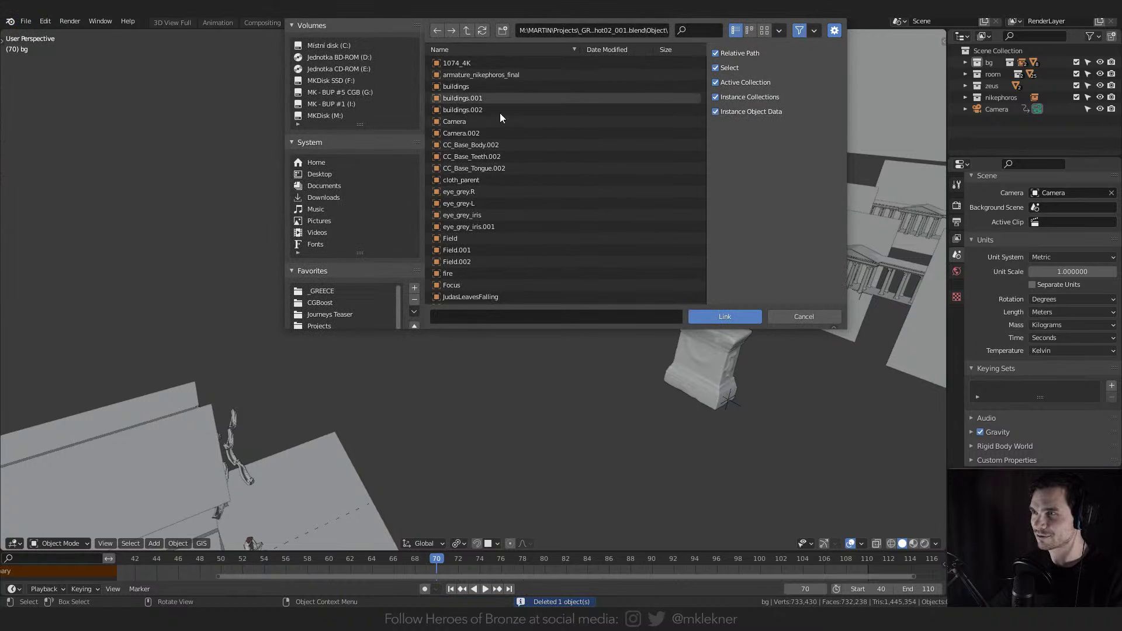
middle_drag(485, 198, 485, 194)
scroll(497, 199, down, 5)
click(461, 174)
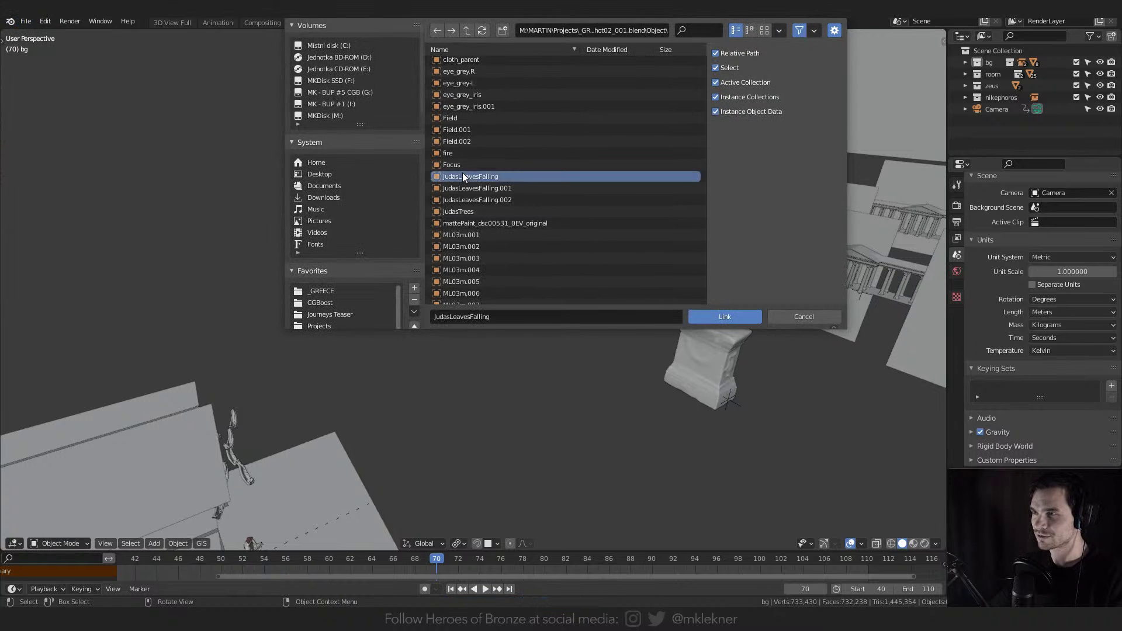
click(477, 199)
scroll(471, 175, down, 4)
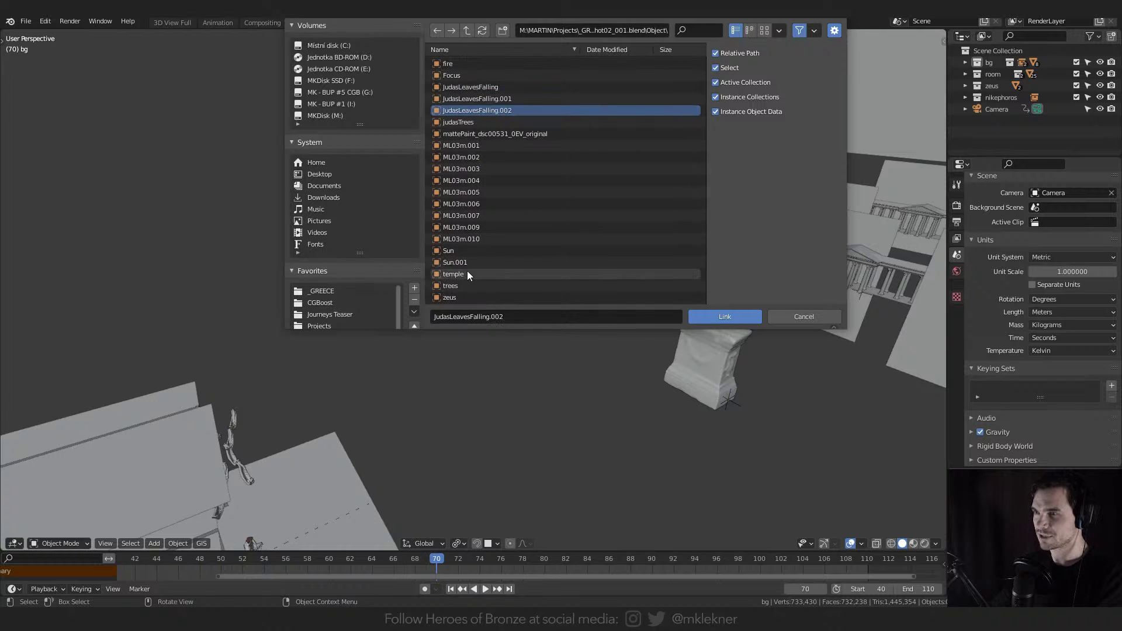
click(468, 272)
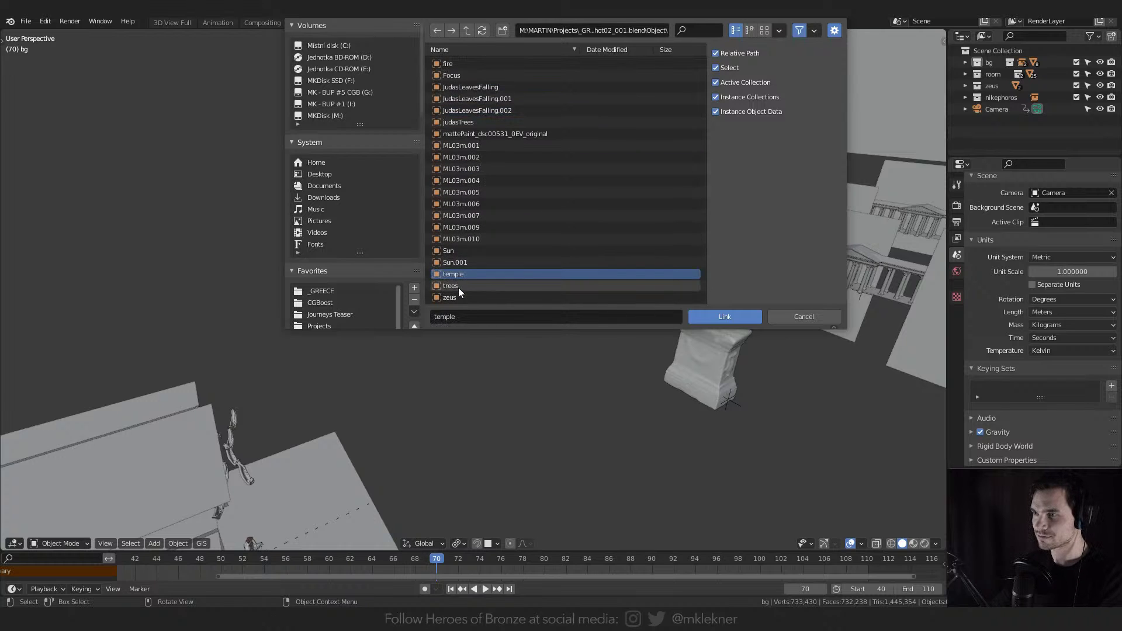
click(455, 285)
key(Return)
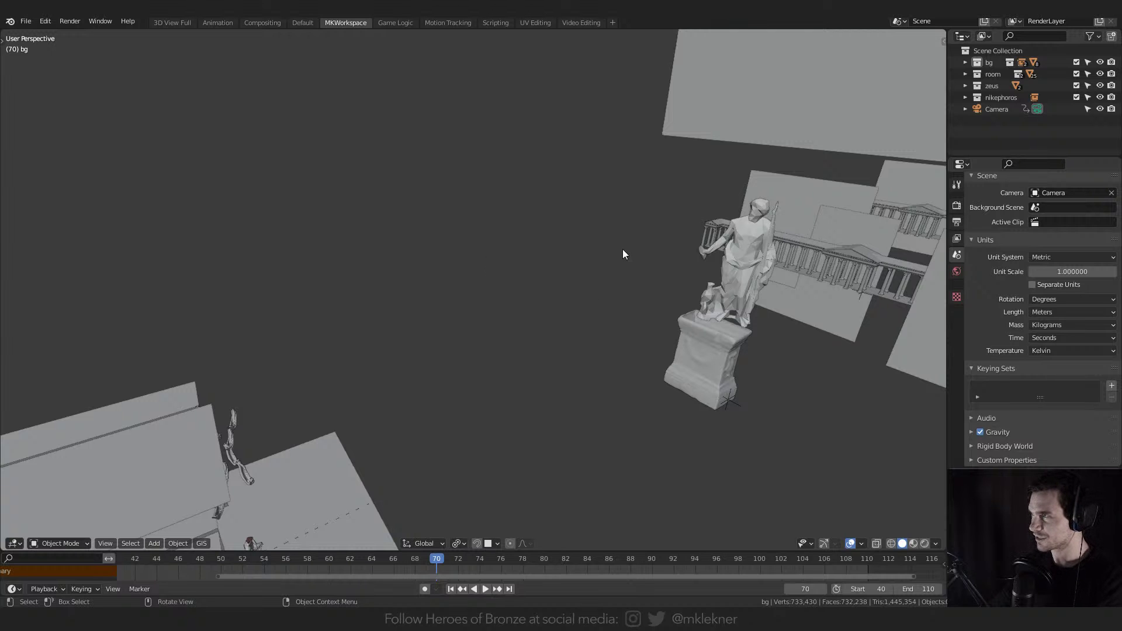
- Move the linked temple by about -1.61 m in X, 0.35 m in Y and 0.03 m in Z
scroll(794, 139, down, 7)
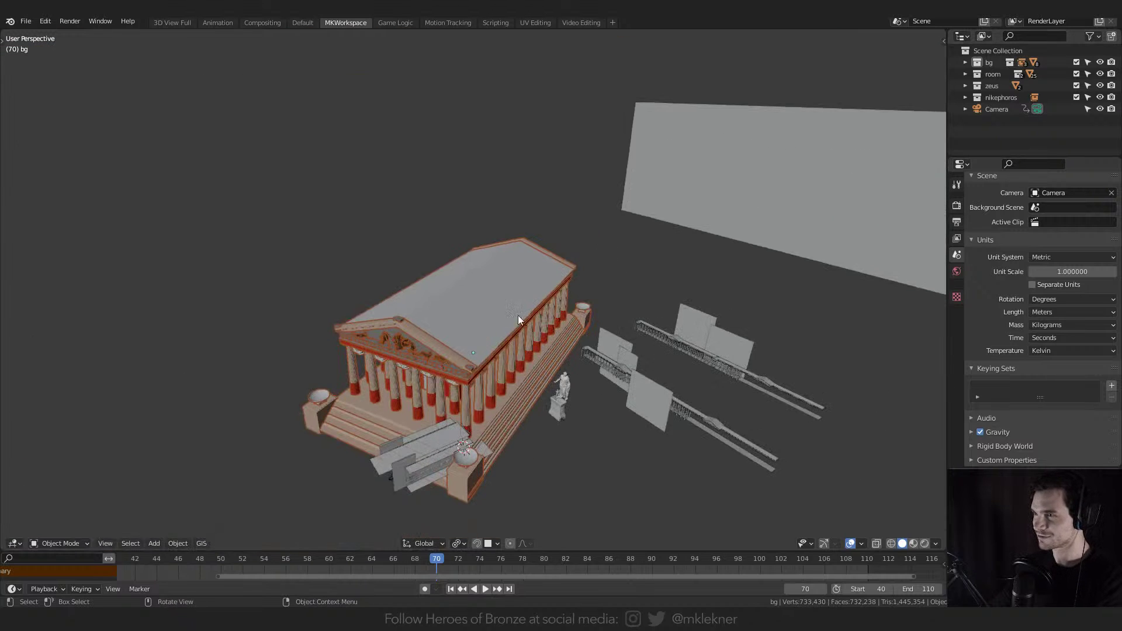
middle_drag(518, 314, 461, 340)
scroll(460, 340, up, 5)
key(g)
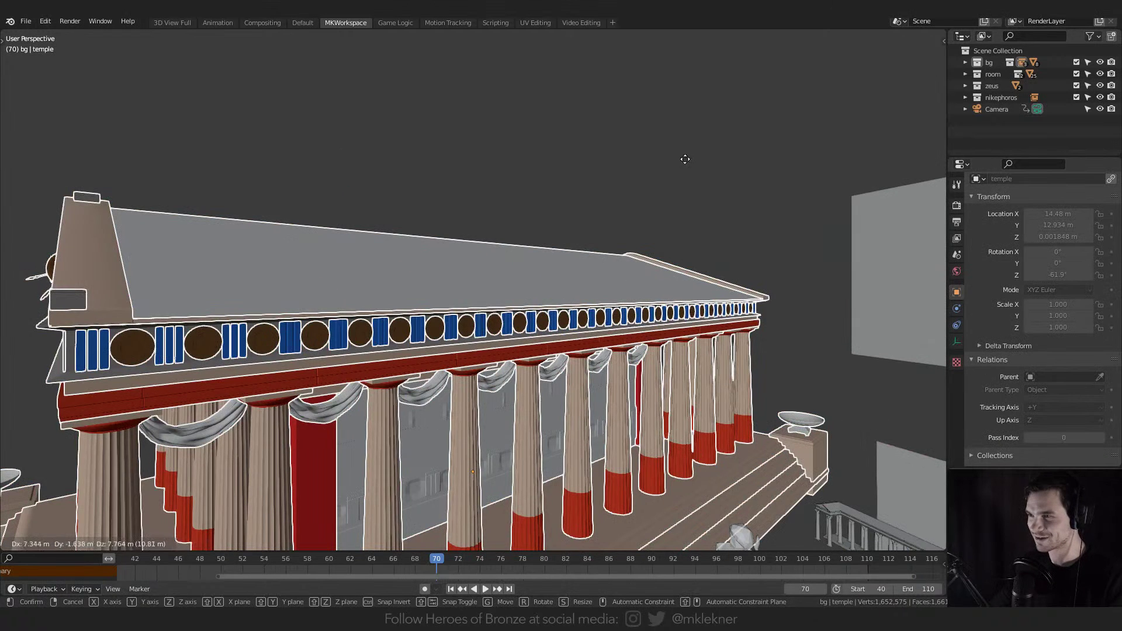
click(483, 329)
scroll(483, 328, down, 5)
middle_drag(469, 284, 485, 257)
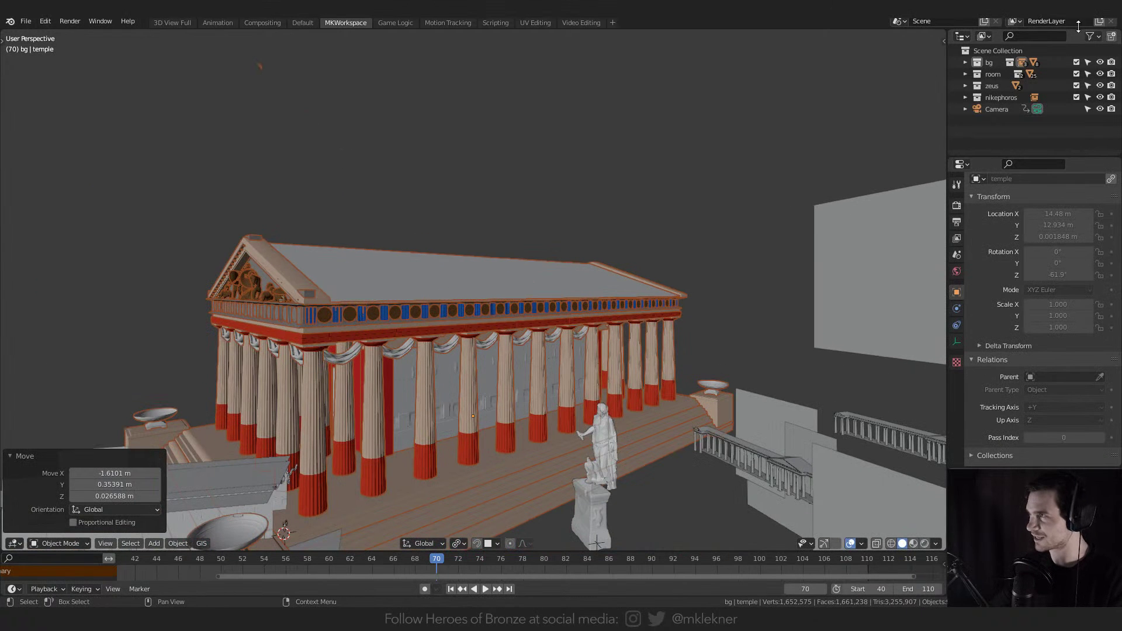
- Locate the linked temple in the outliner, check its object options, and bring its Proxify settings into view
key(KP_Decimal)
right_click(982, 95)
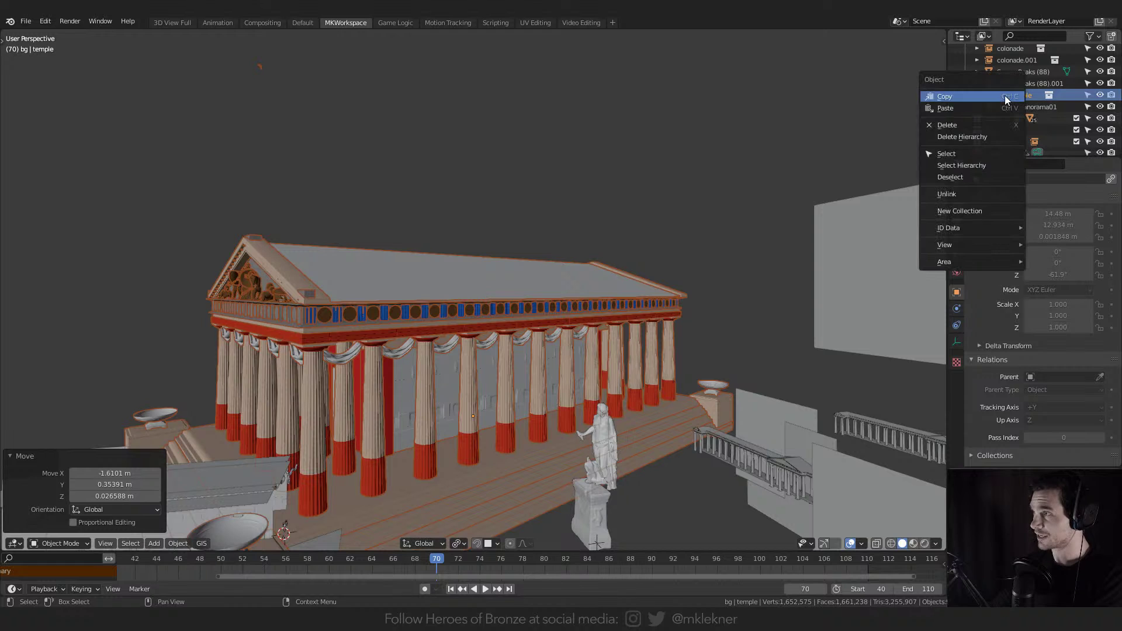
mouse_move(959, 232)
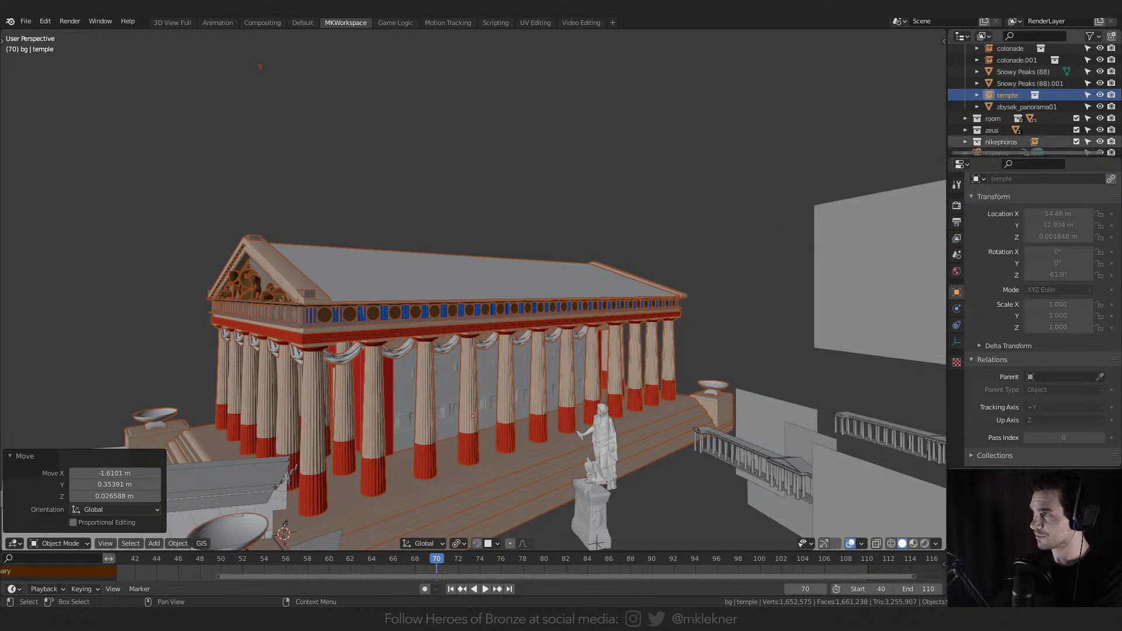
click(837, 243)
scroll(1008, 350, down, 12)
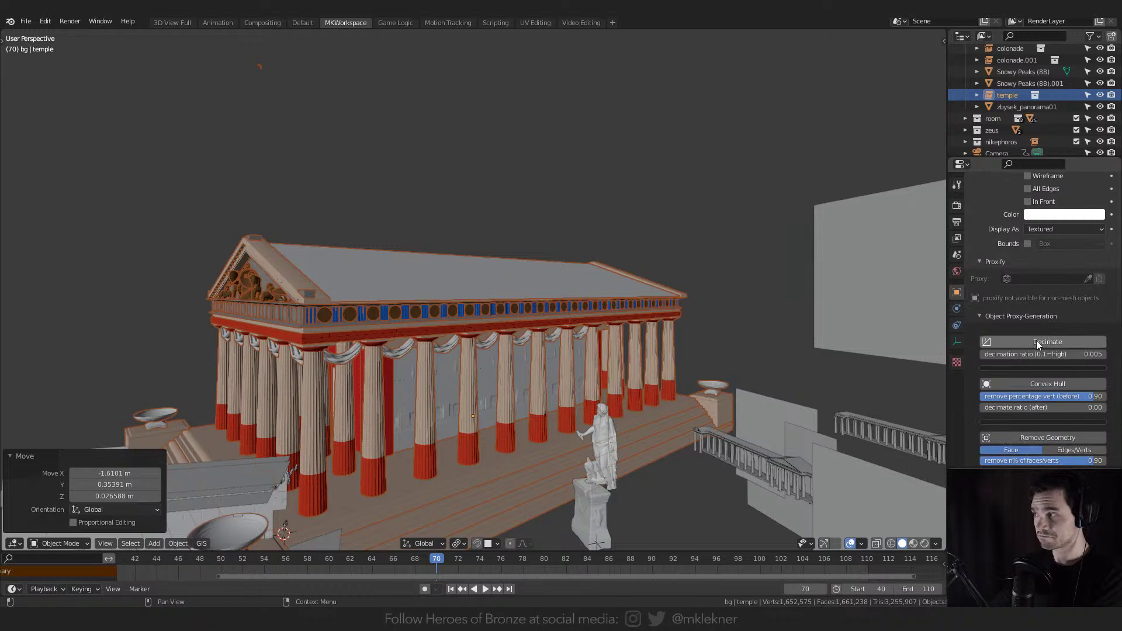
- Set the proxy decimation ratio to 0.010 and try to generate a decimated proxy for the linked temple
click(1046, 354)
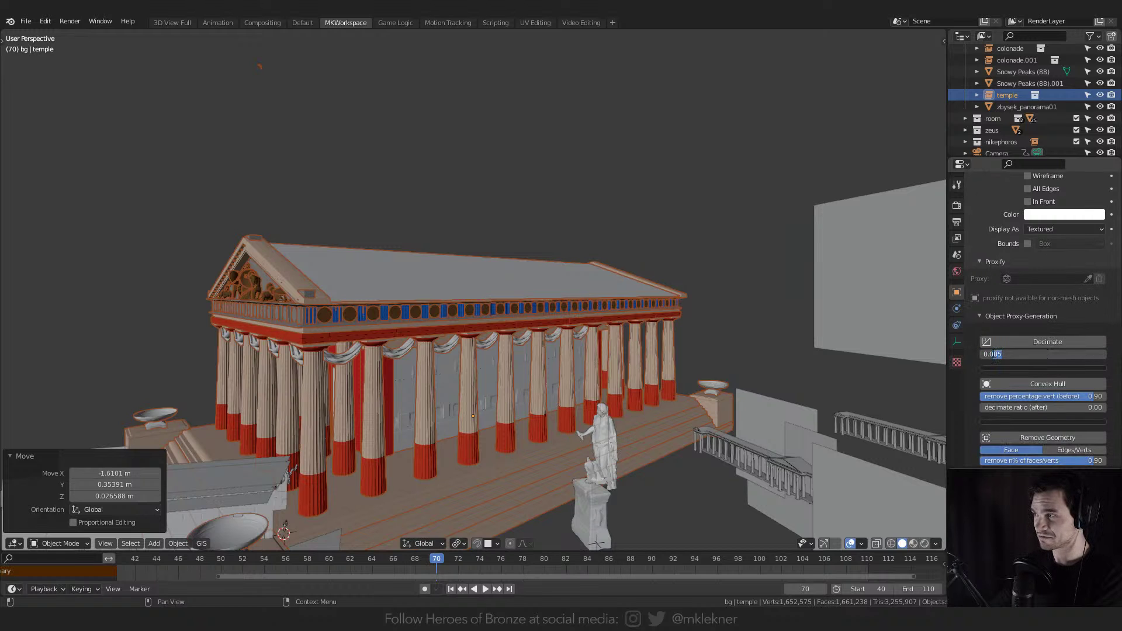
text(0.01)
key(Return)
scroll(573, 243, up, 2)
scroll(595, 339, down, 2)
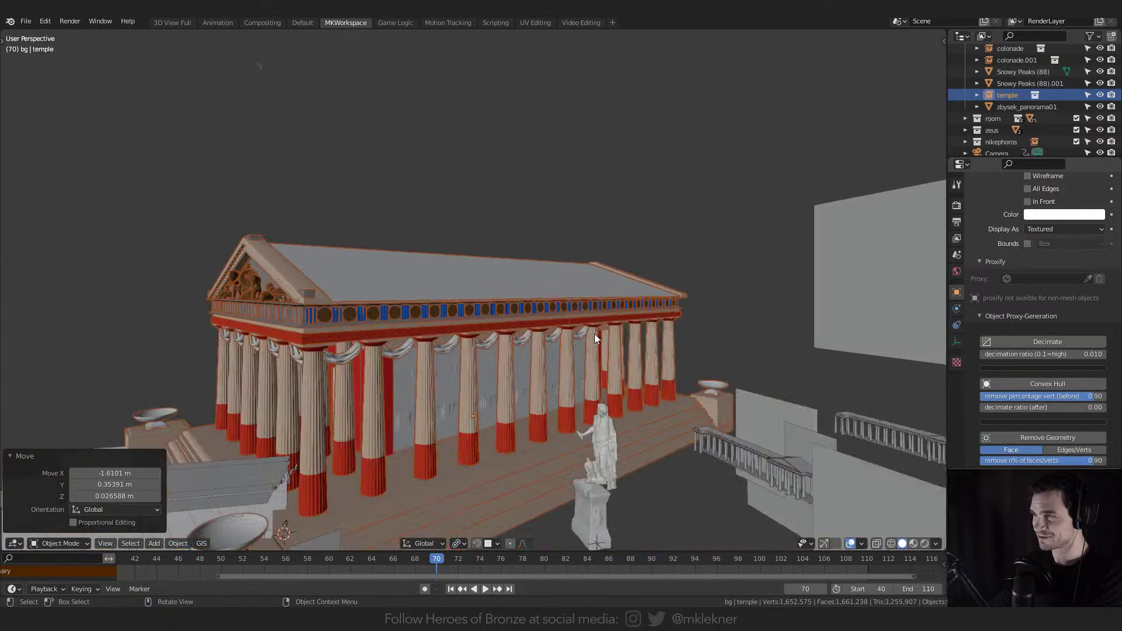
click(1047, 342)
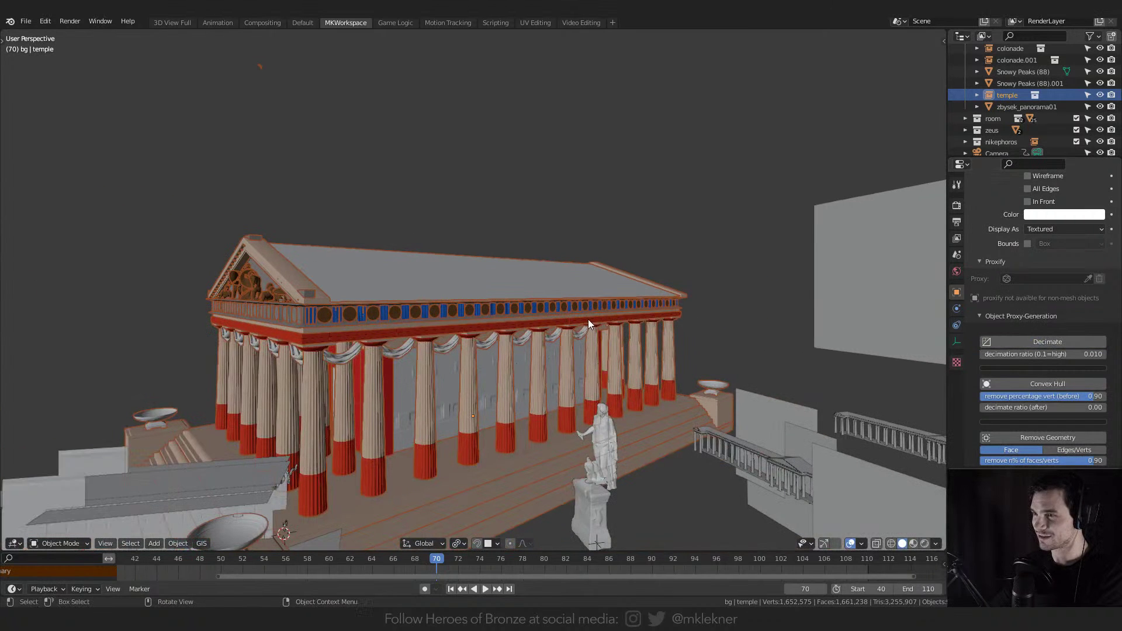
- Delete the linked temple from the scene
middle_drag(589, 324, 518, 318)
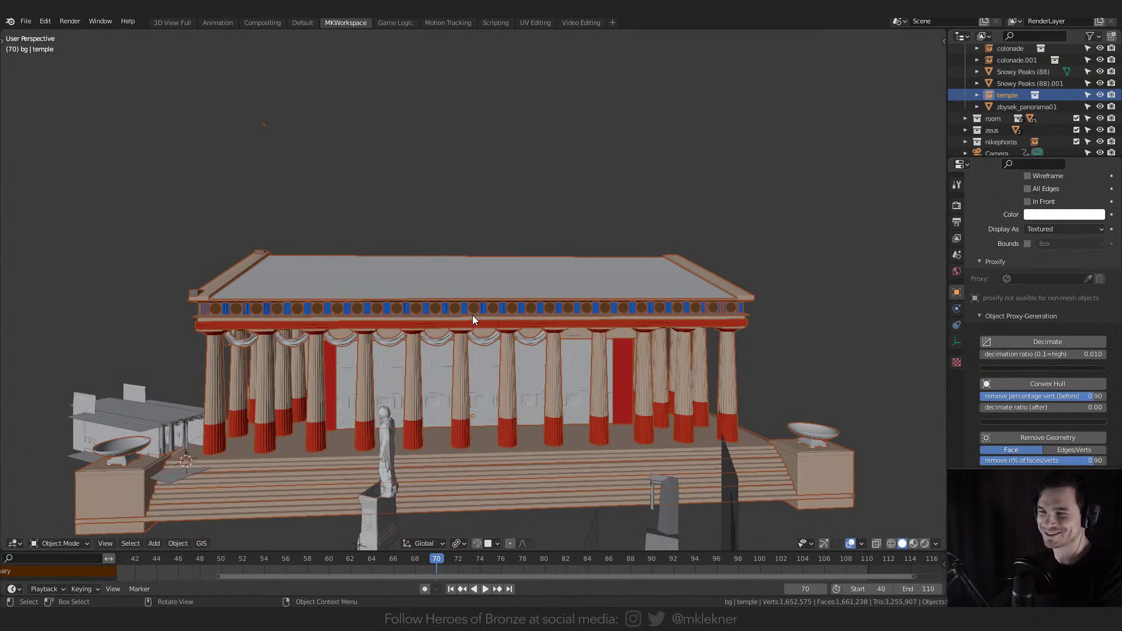
key(Delete)
- Select the low-poly Zeus statue on the pedestal and switch its proxy off
middle_drag(478, 371, 647, 420)
click(567, 473)
key(KP_Decimal)
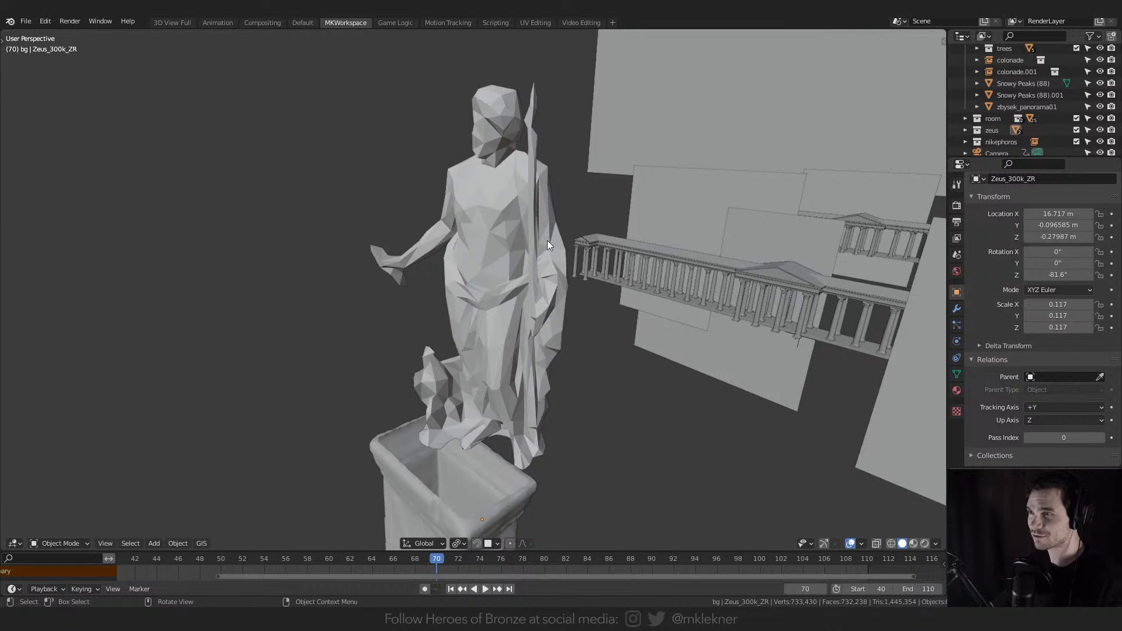
click(530, 232)
middle_drag(596, 298, 567, 332)
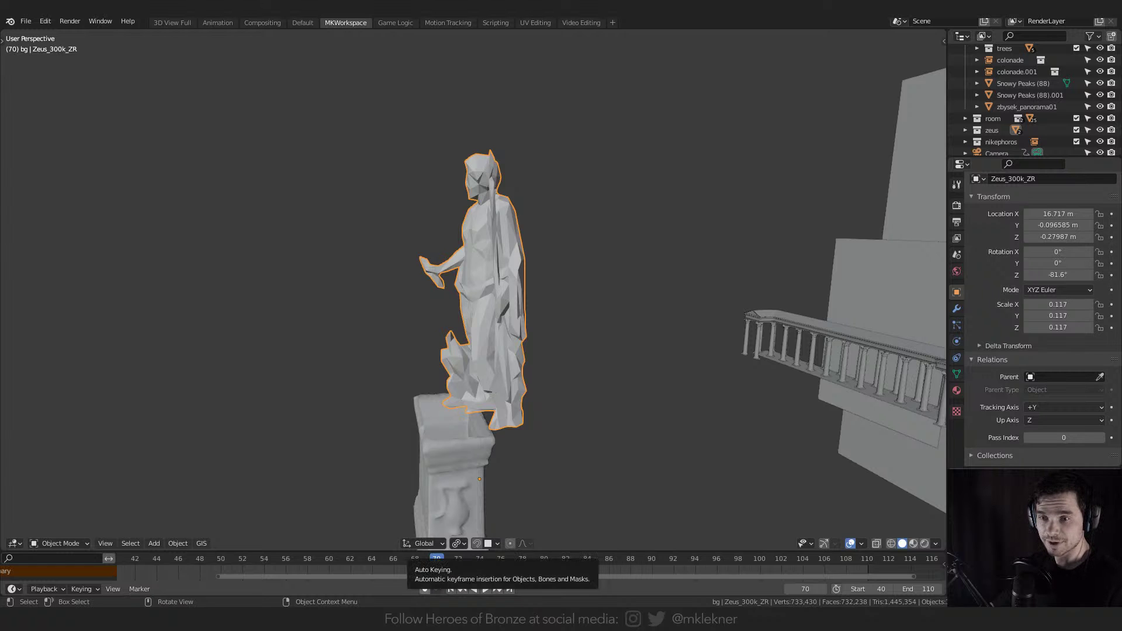
middle_drag(659, 173, 935, 158)
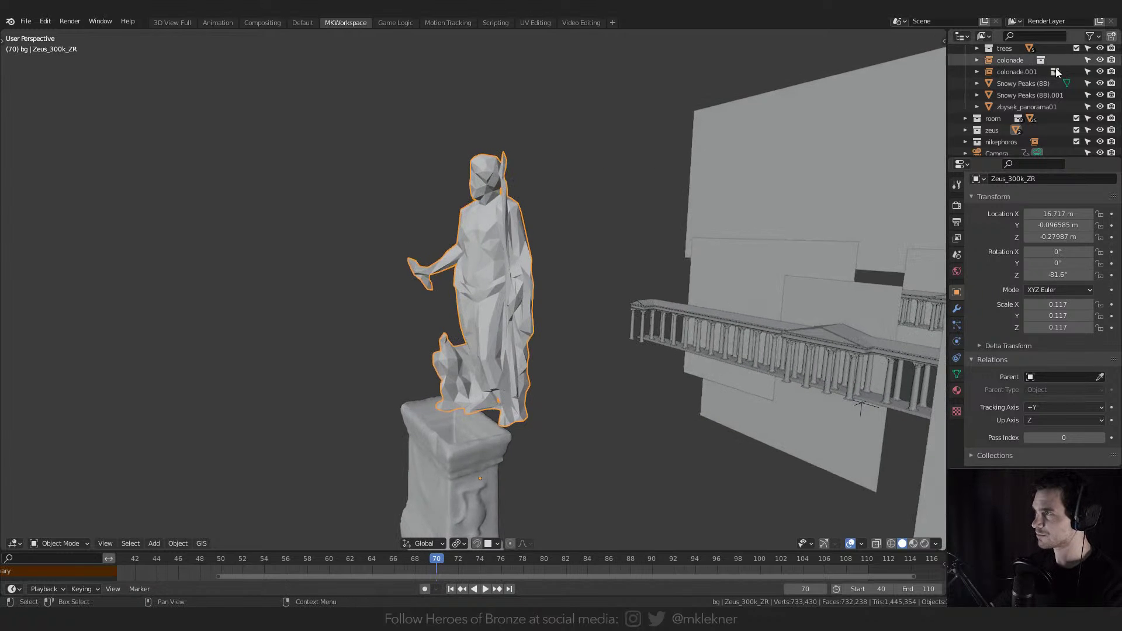
scroll(993, 140, down, 1)
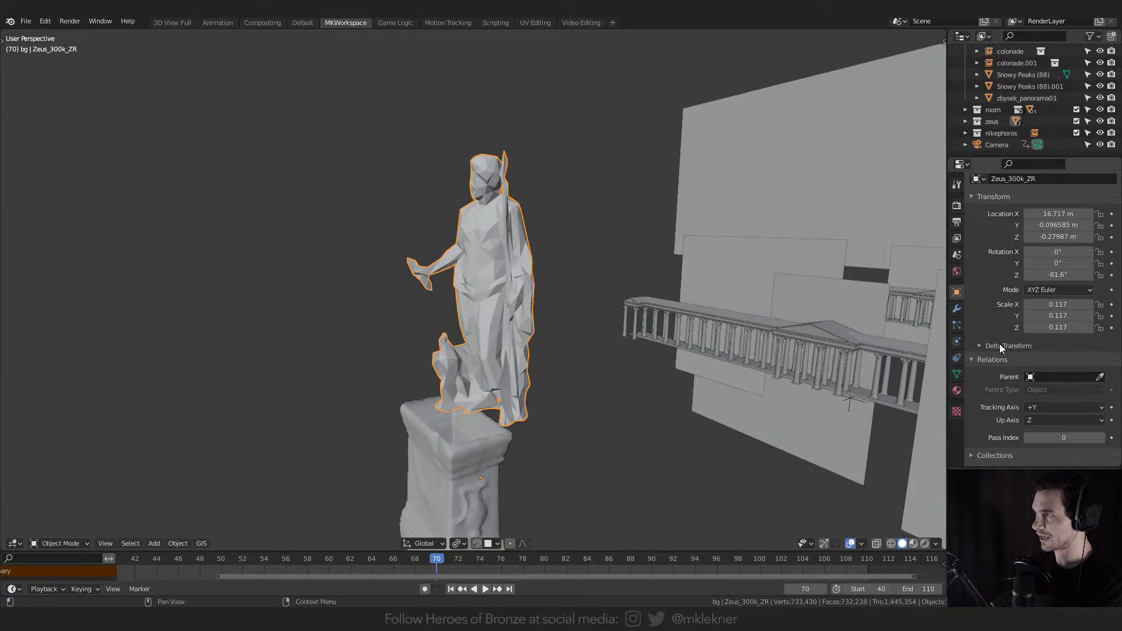
scroll(990, 351, down, 8)
scroll(991, 351, down, 8)
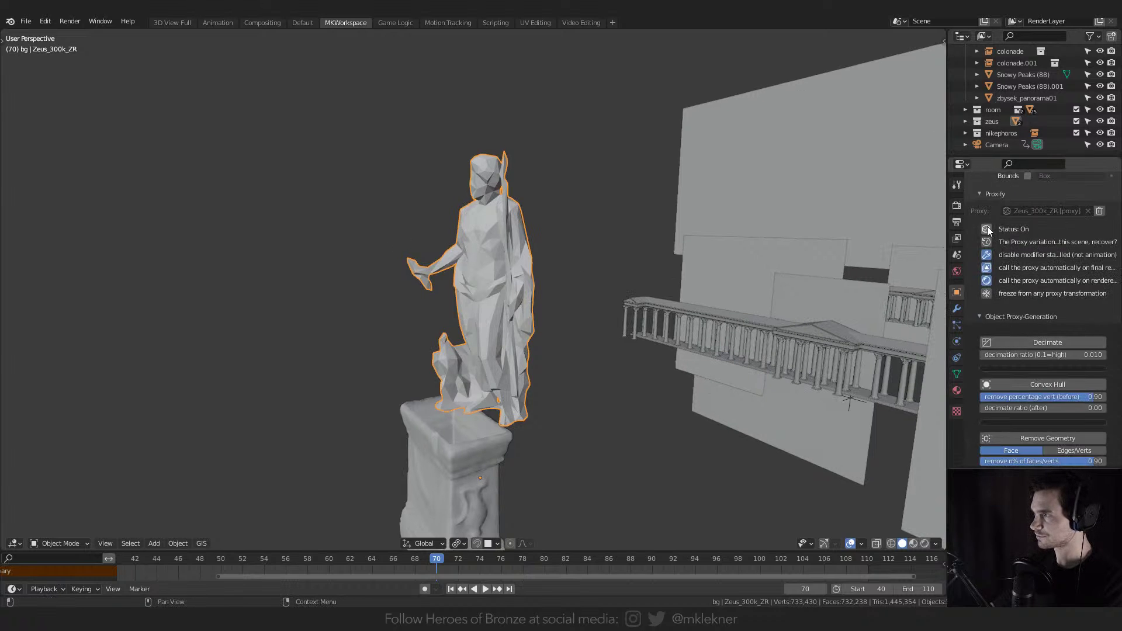
click(986, 229)
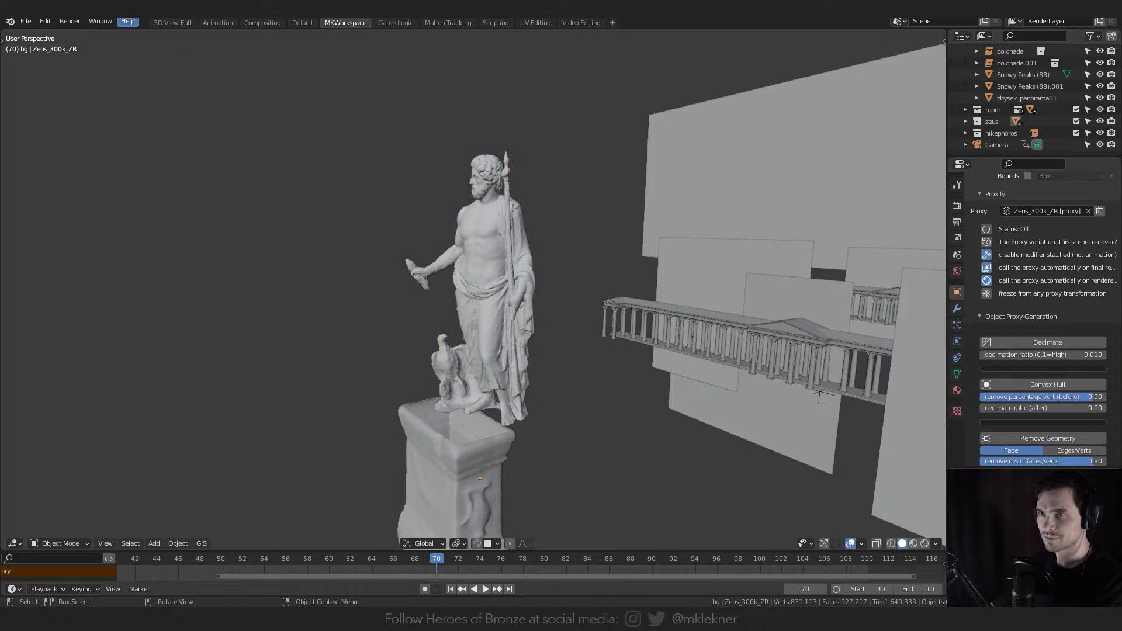
- Examine the list of enabled add-ons in the preferences, including Proxify, and close the preferences
click(45, 23)
click(96, 188)
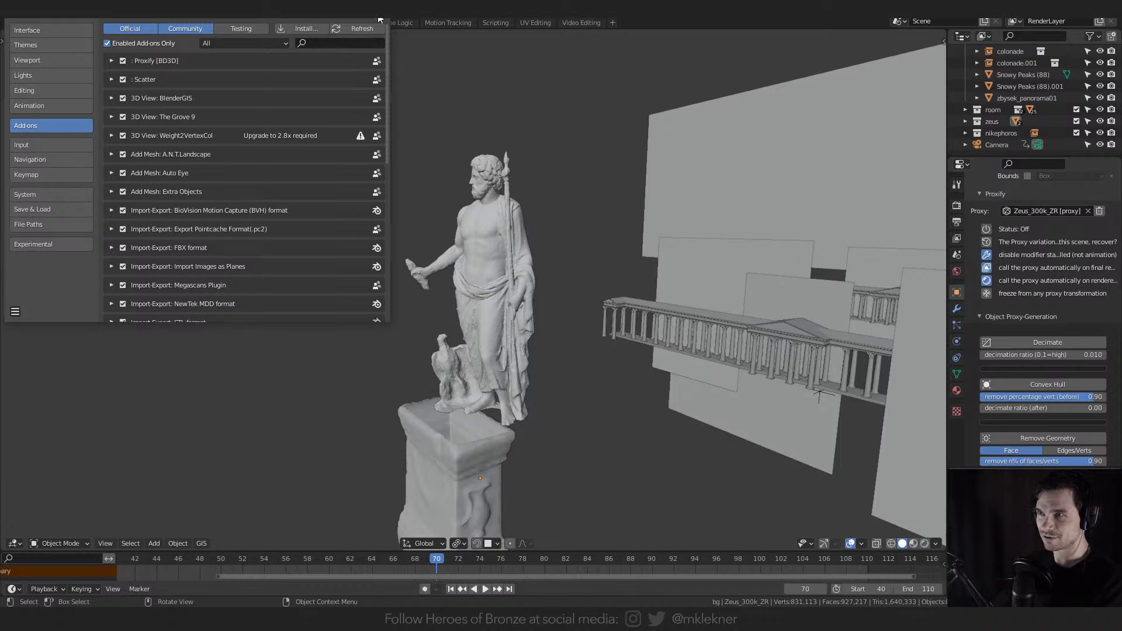
click(380, 20)
- Select the vases standing beside the columns inside the temple room
scroll(550, 323, down, 5)
mouse_move(549, 323)
middle_down()
mouse_move(573, 358)
mouse_move(613, 309)
mouse_move(646, 310)
mouse_move(543, 311)
middle_up()
scroll(543, 310, up, 3)
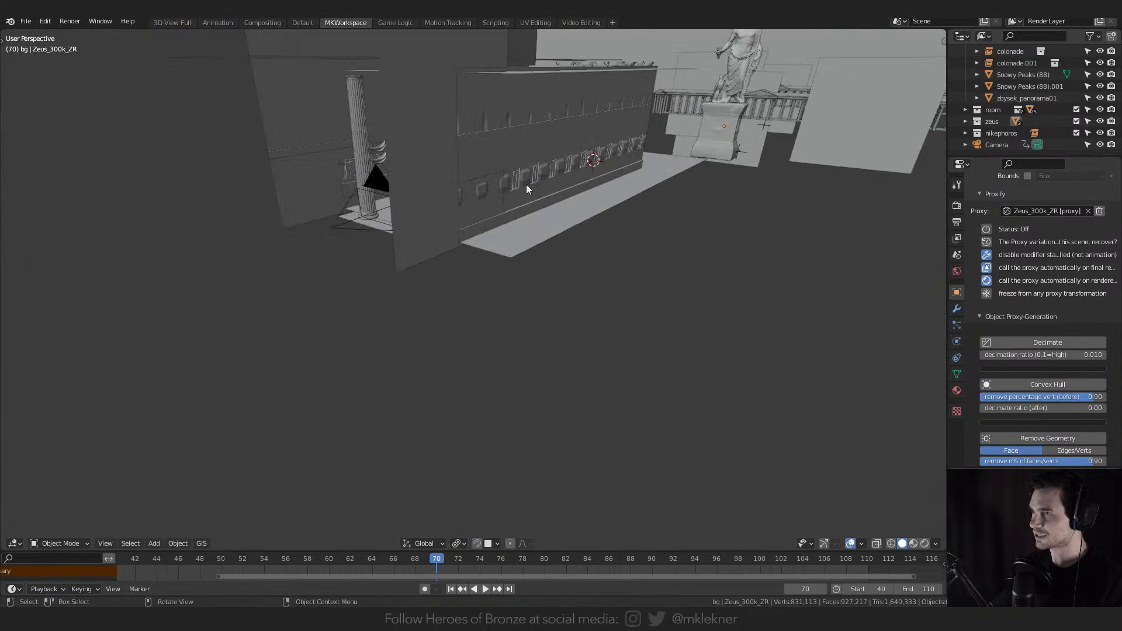
middle_drag(527, 188, 426, 218)
scroll(428, 228, up, 4)
scroll(423, 218, down, 4)
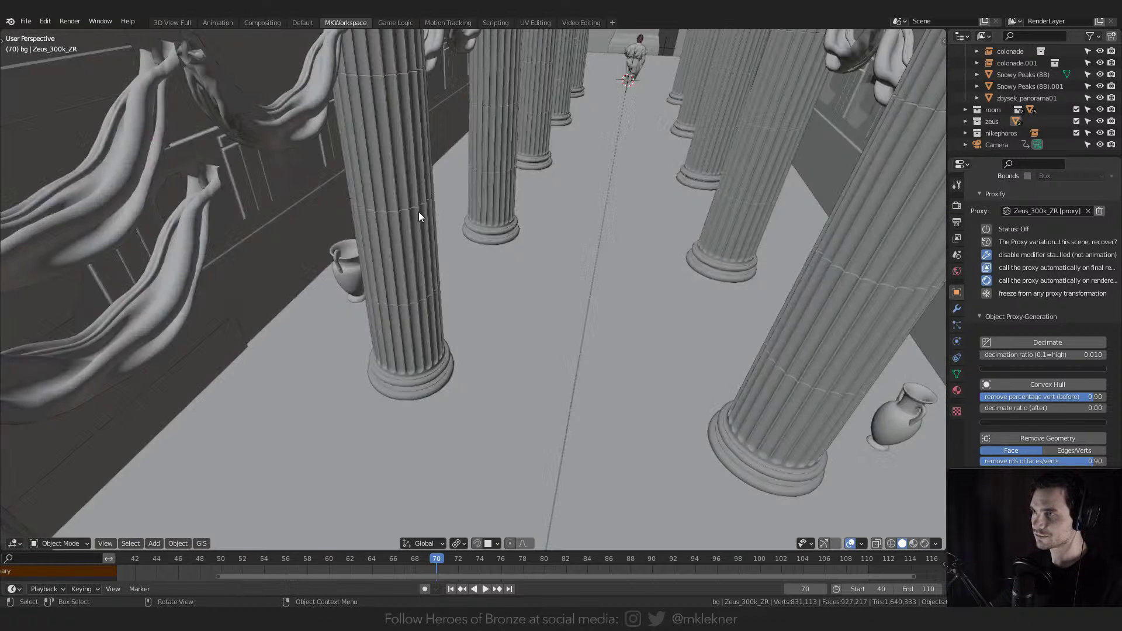
click(345, 268)
key(KP_Decimal)
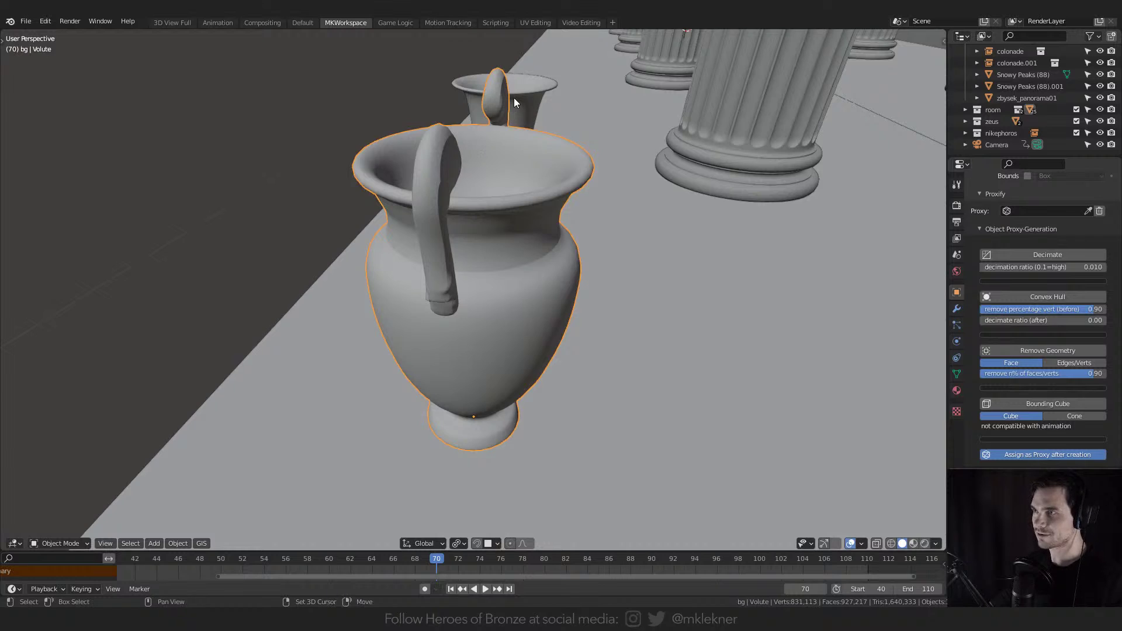
scroll(563, 154, down, 3)
middle_drag(562, 154, 548, 290)
click(694, 318)
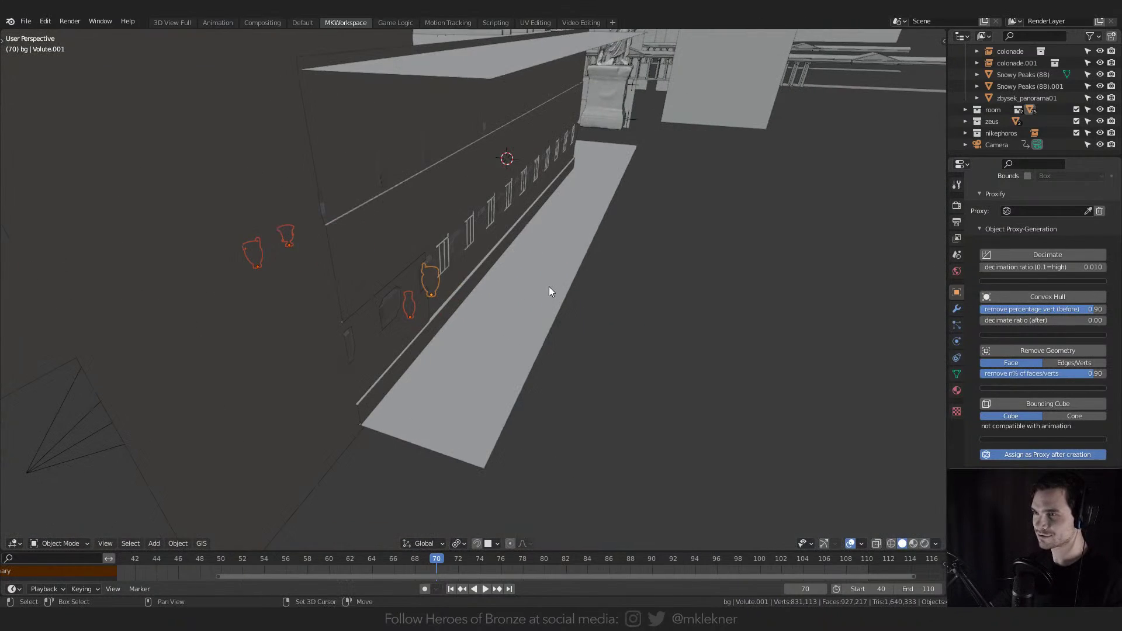
key(g)
key(x)
key(Escape)
- Duplicate the selected vases and place the copies outside the room along the Y axis
key(shift+d)
key(y)
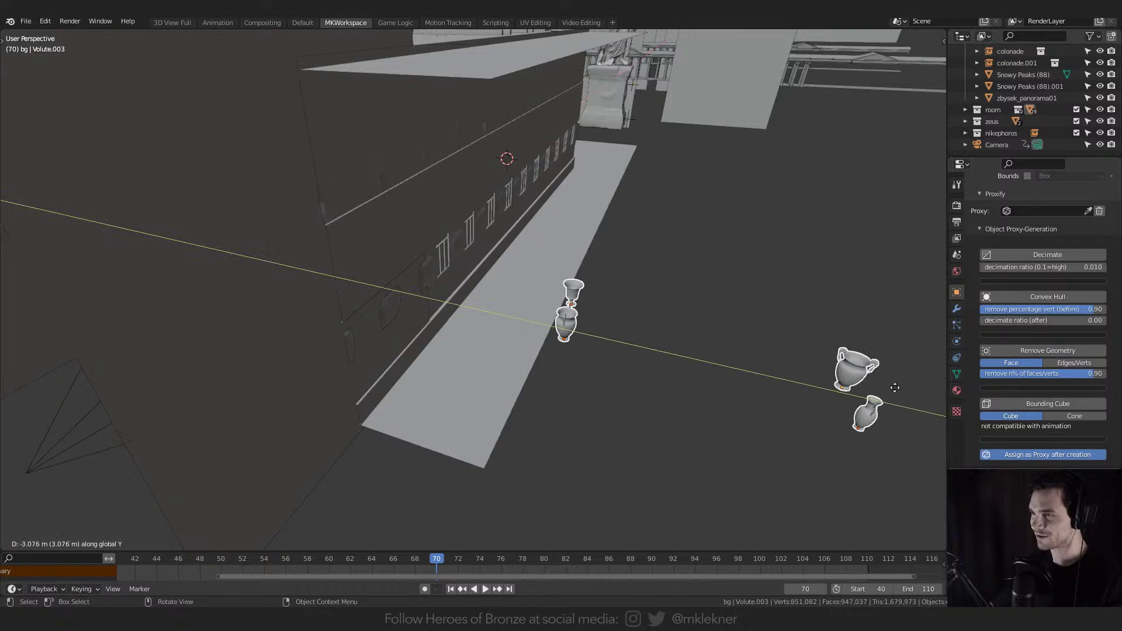
click(957, 397)
- Box-select the two outer vase copies and move them along the Y axis next to the other two
middle_drag(777, 327, 710, 313)
key(alt+a)
key(b)
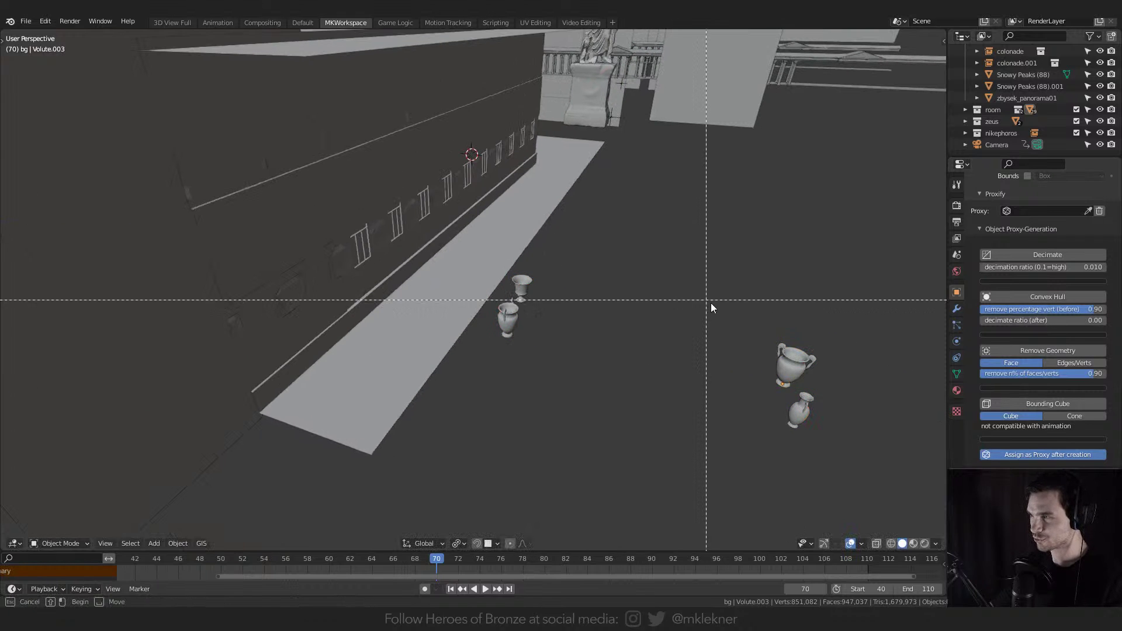
drag(710, 304, 915, 507)
key(g)
key(y)
click(591, 317)
click(589, 350)
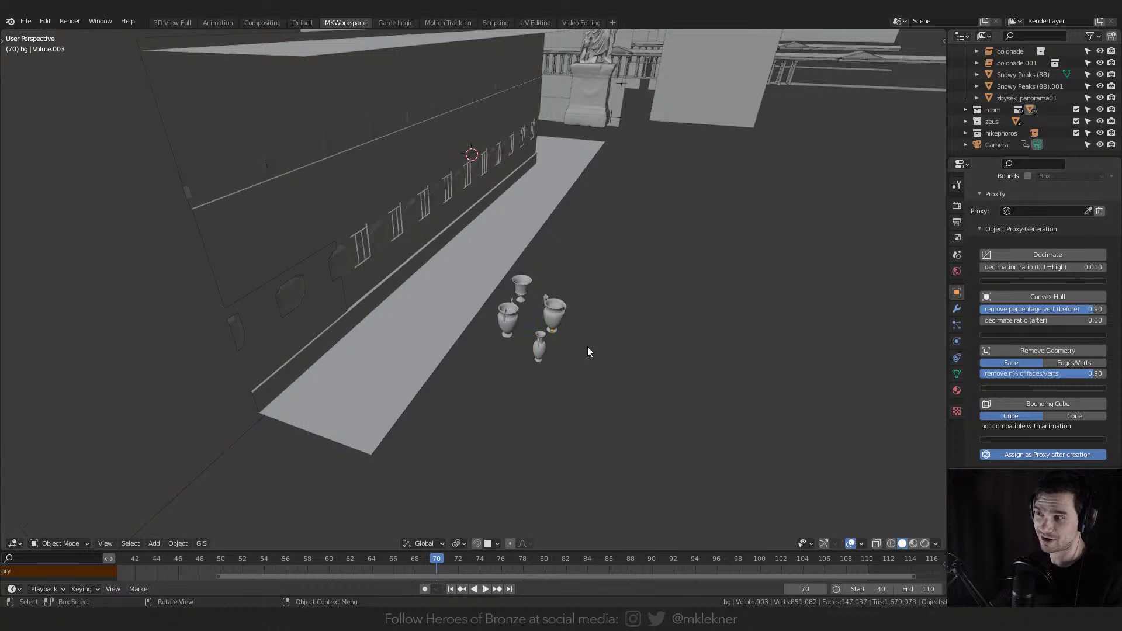
- Select each of the four vase copies in turn to inspect the group, ending with the calyx vase
mouse_move(589, 350)
middle_down()
mouse_move(539, 382)
mouse_move(524, 358)
mouse_move(516, 388)
mouse_move(579, 336)
middle_up()
scroll(579, 337, up, 3)
click(534, 249)
click(608, 298)
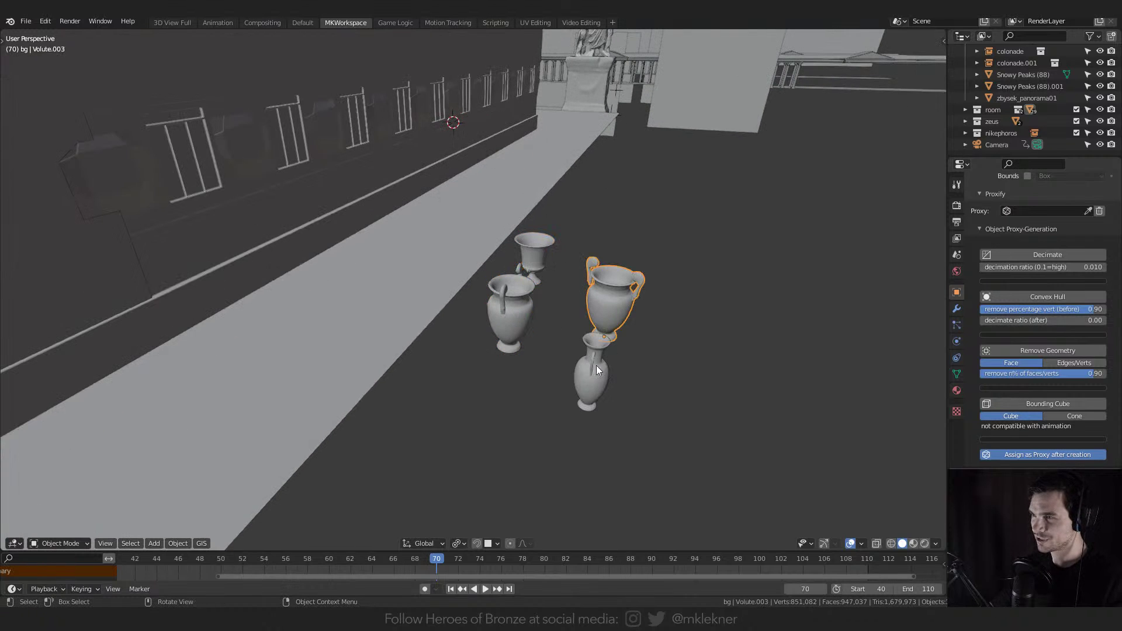
click(591, 371)
click(488, 297)
click(533, 250)
middle_drag(534, 250, 569, 307)
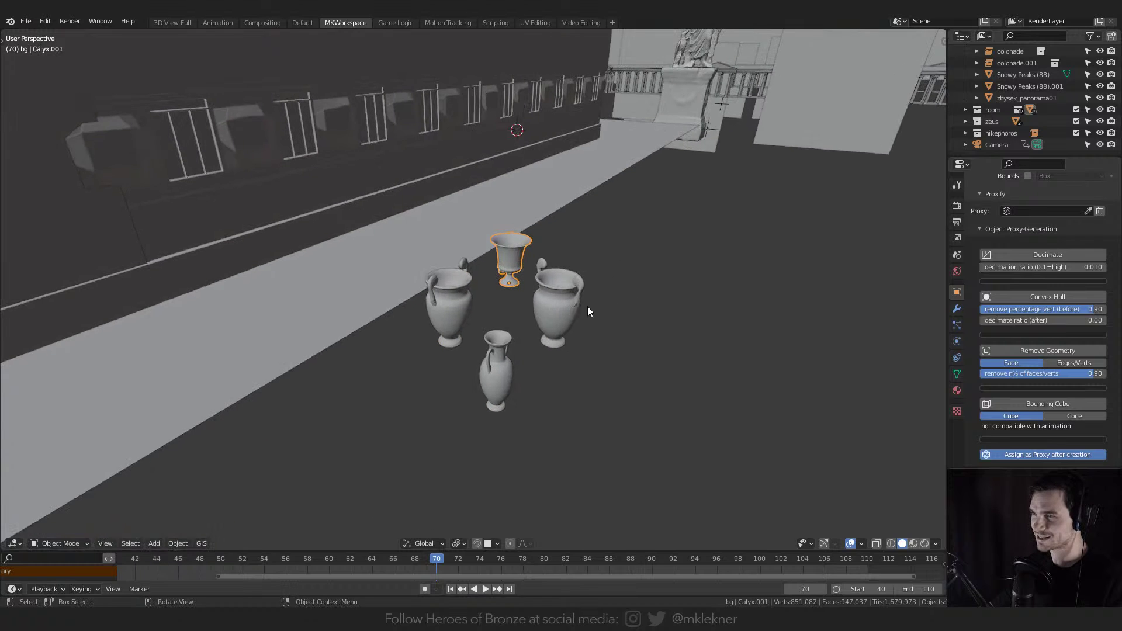
- Add a mesh plane, move it about -4.96 m along Y, and scale it up by a factor of 3.165
scroll(606, 316, down, 2)
key(shift+a)
mouse_move(614, 310)
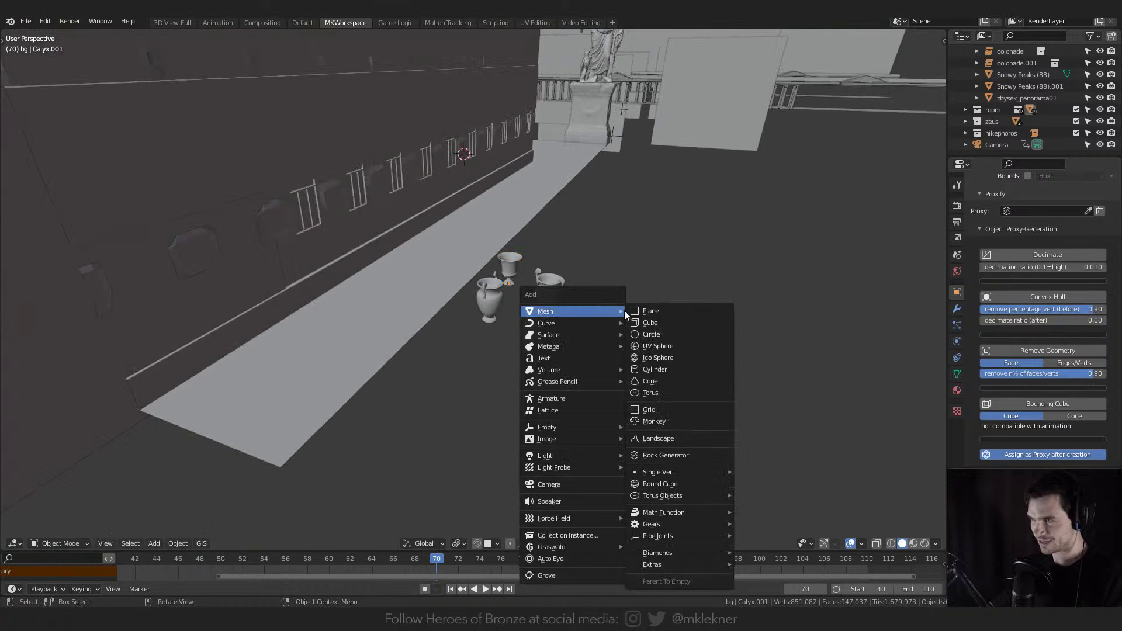
click(652, 312)
key(g)
key(y)
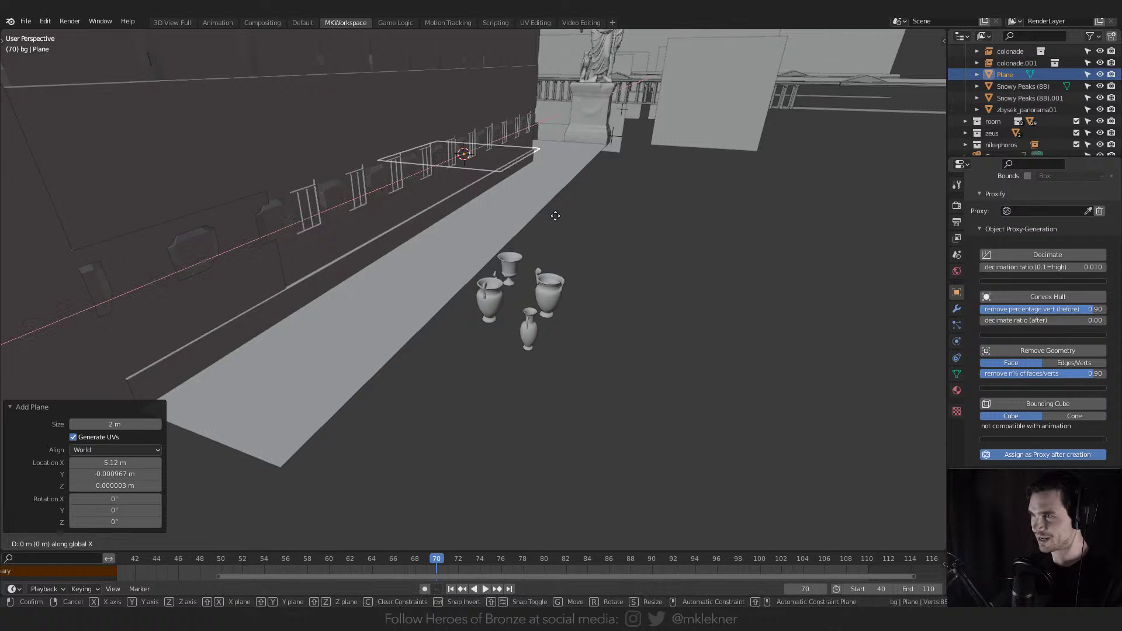
click(899, 300)
key(s)
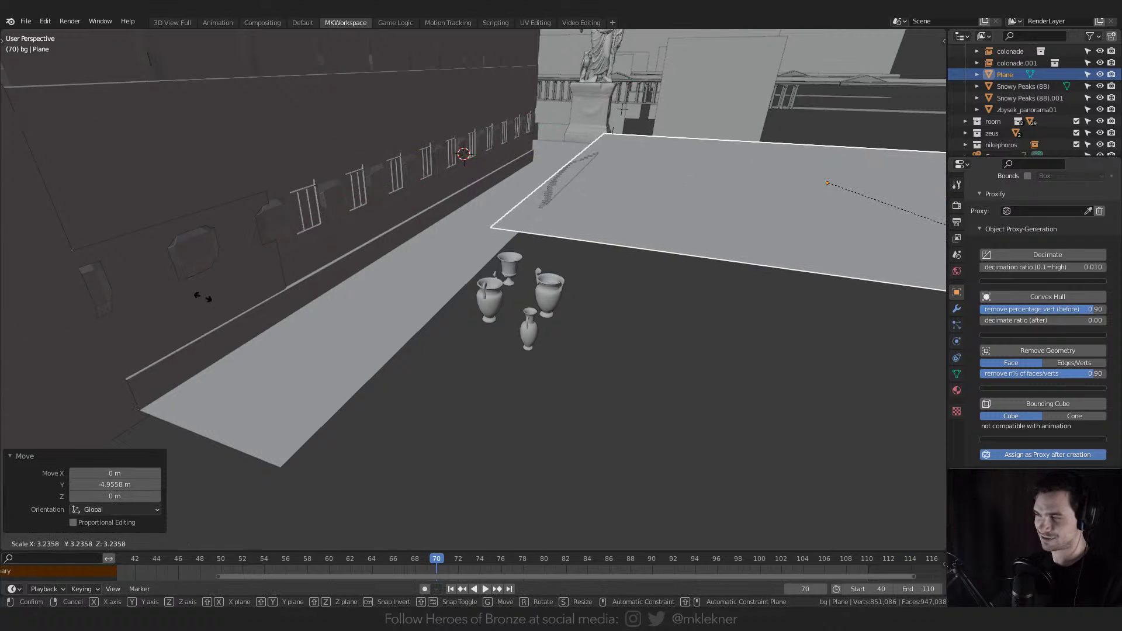
click(200, 297)
- Move the plane about -3.88 m along the X axis so it sits beside the vases
scroll(200, 297, down, 3)
middle_drag(200, 297, 236, 360)
key(g)
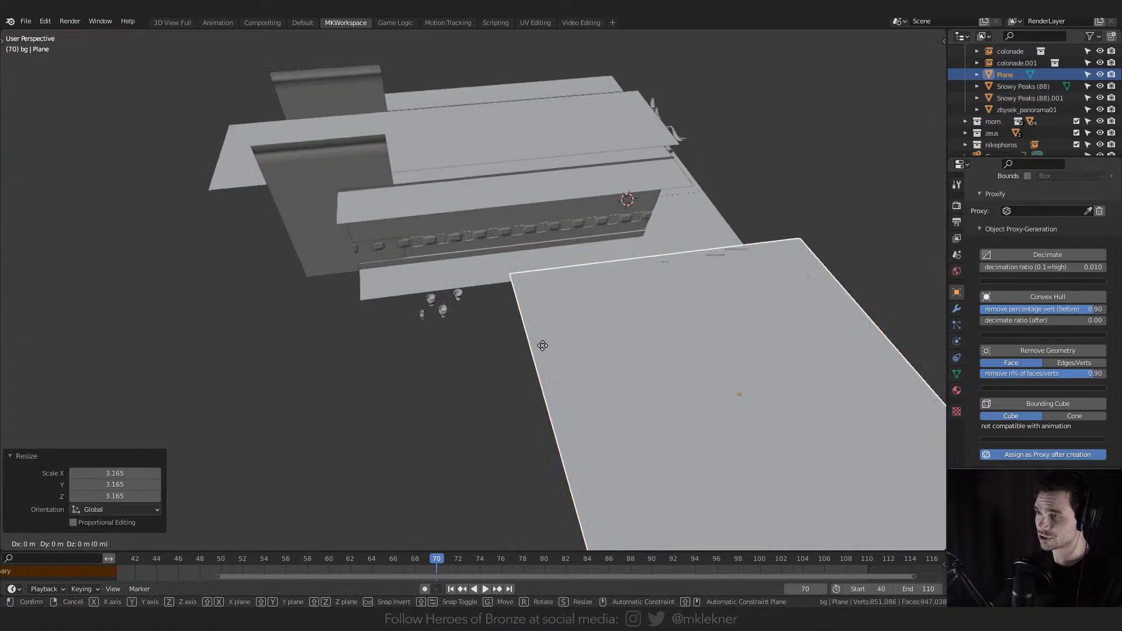
key(x)
click(325, 449)
middle_drag(323, 453, 553, 421)
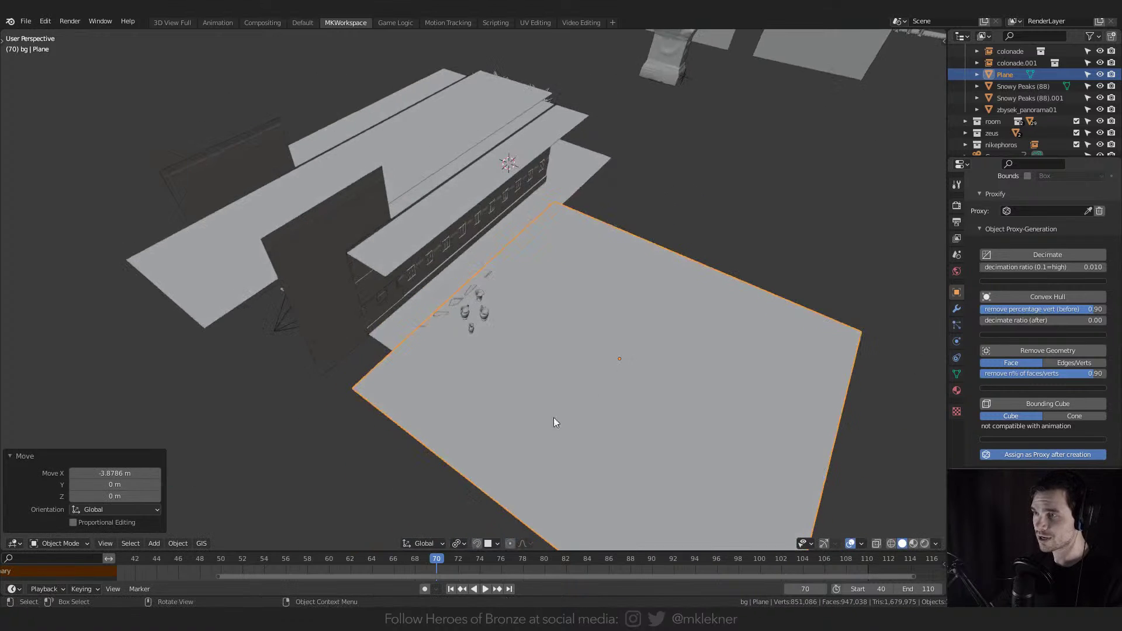
- Subdivide the plane's mesh with 80 cuts and return to Object Mode
scroll(498, 313, up, 4)
middle_drag(498, 313, 538, 328)
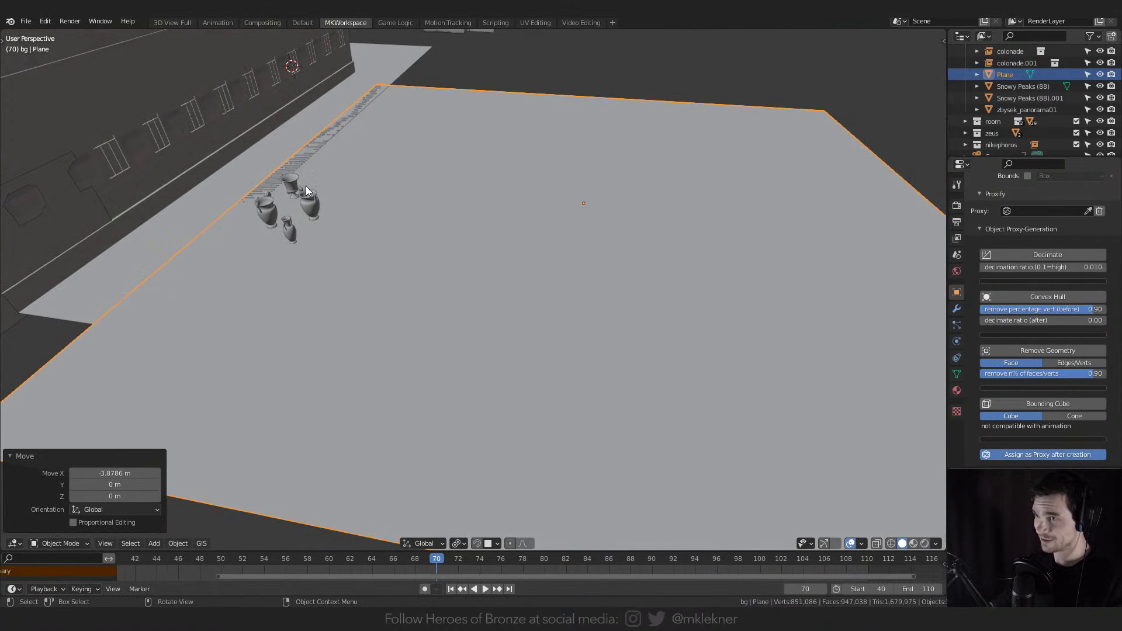
scroll(482, 180, down, 2)
key(Tab)
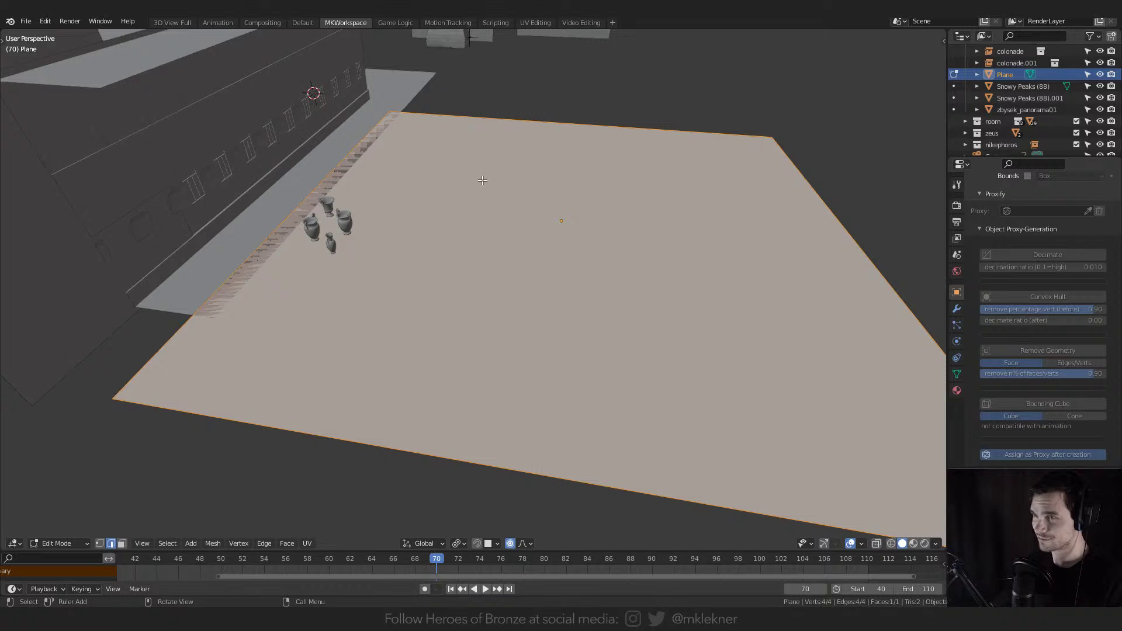
right_click(482, 180)
click(478, 193)
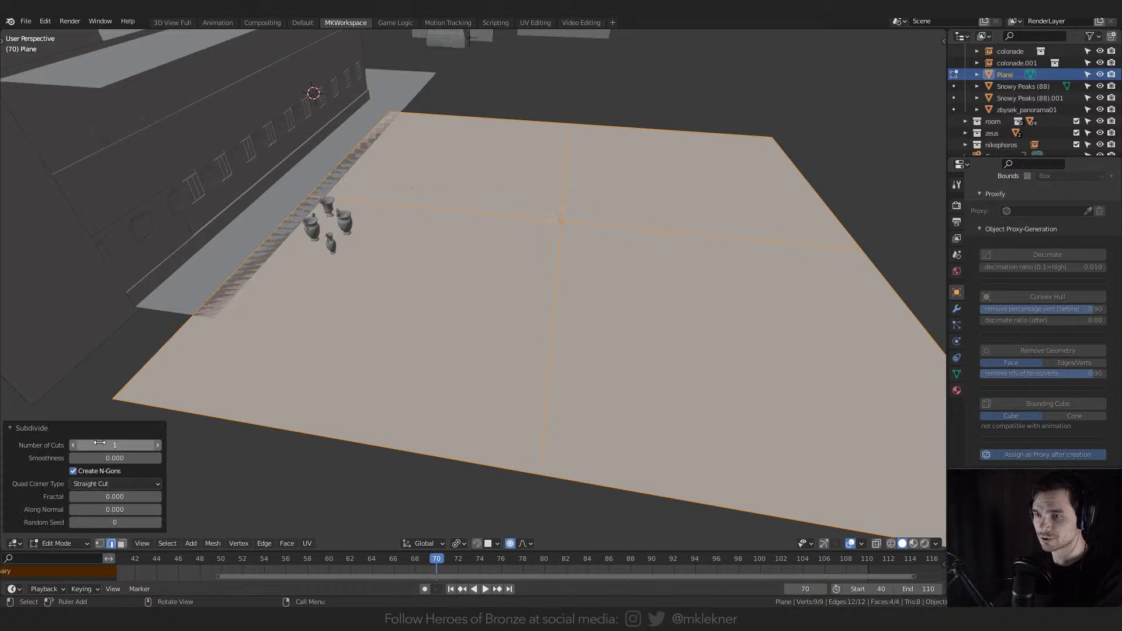
click(114, 445)
text(80)
key(Return)
middle_drag(608, 275, 632, 265)
key(Tab)
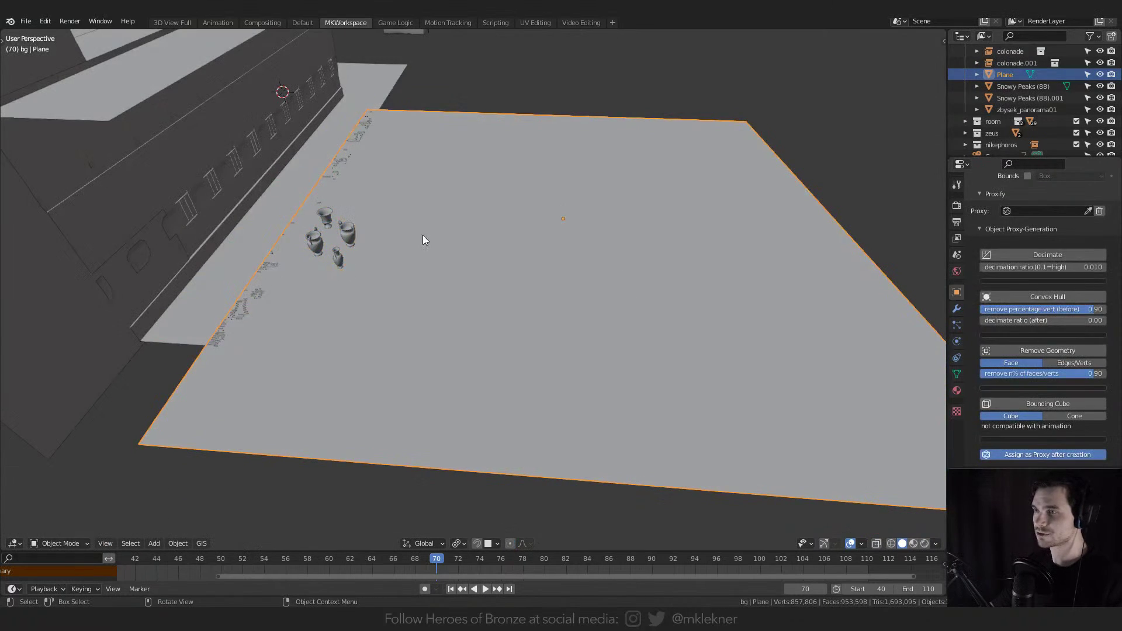
- Apply the plane's scale and move it about -1.19 m along the Y axis, clear of the vases
key(ctrl+a)
click(426, 260)
key(g)
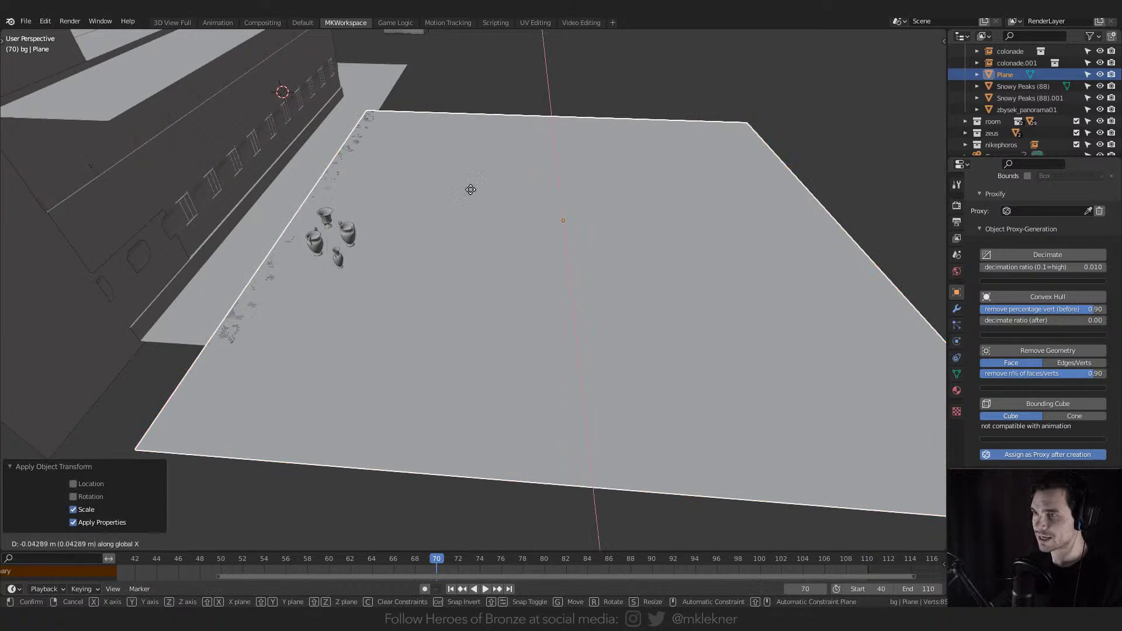
key(y)
click(563, 202)
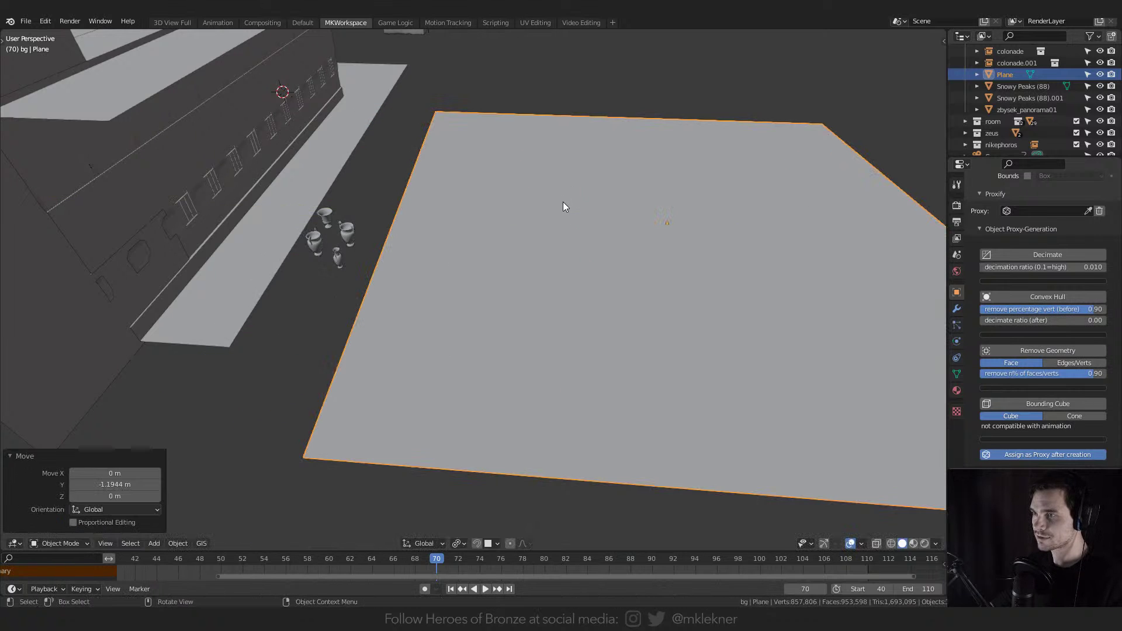
- Add a particle system to the plane and set its type to Hair
click(956, 375)
scroll(985, 309, up, 5)
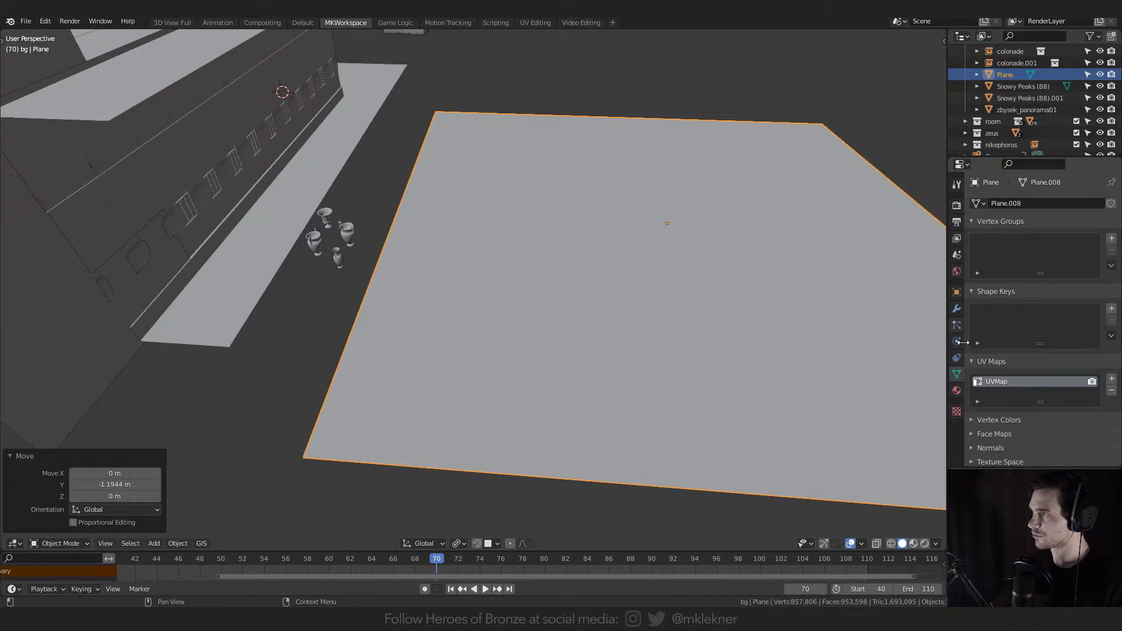
click(956, 326)
click(1111, 203)
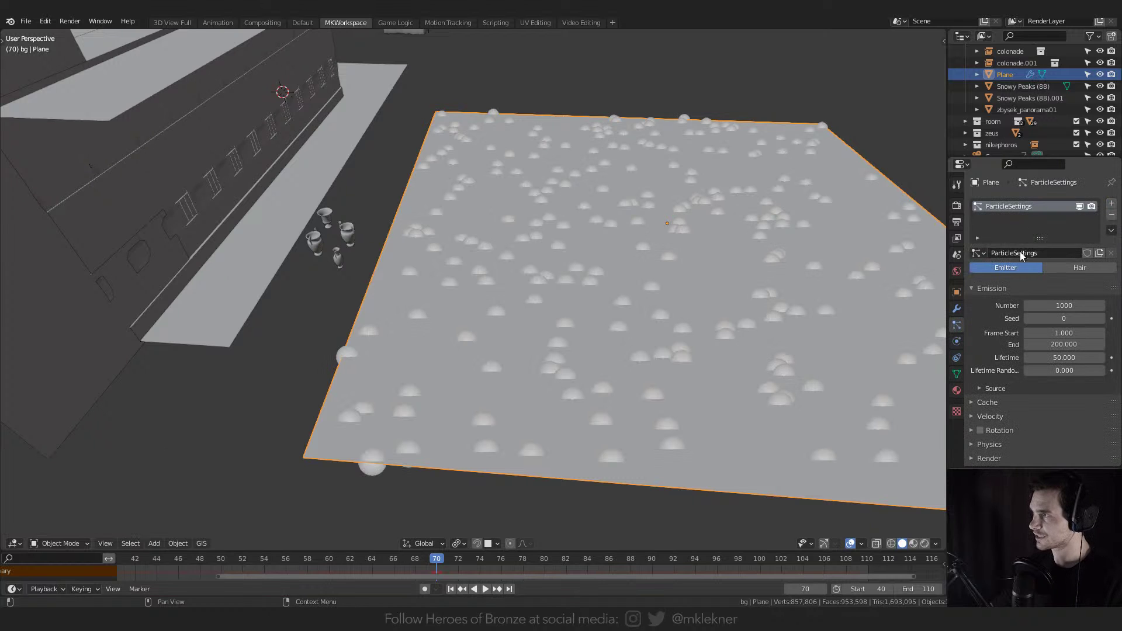
click(1067, 267)
- Render the hair particles as a collection, with pottery as the instance collection
scroll(1026, 320, down, 2)
scroll(999, 362, down, 1)
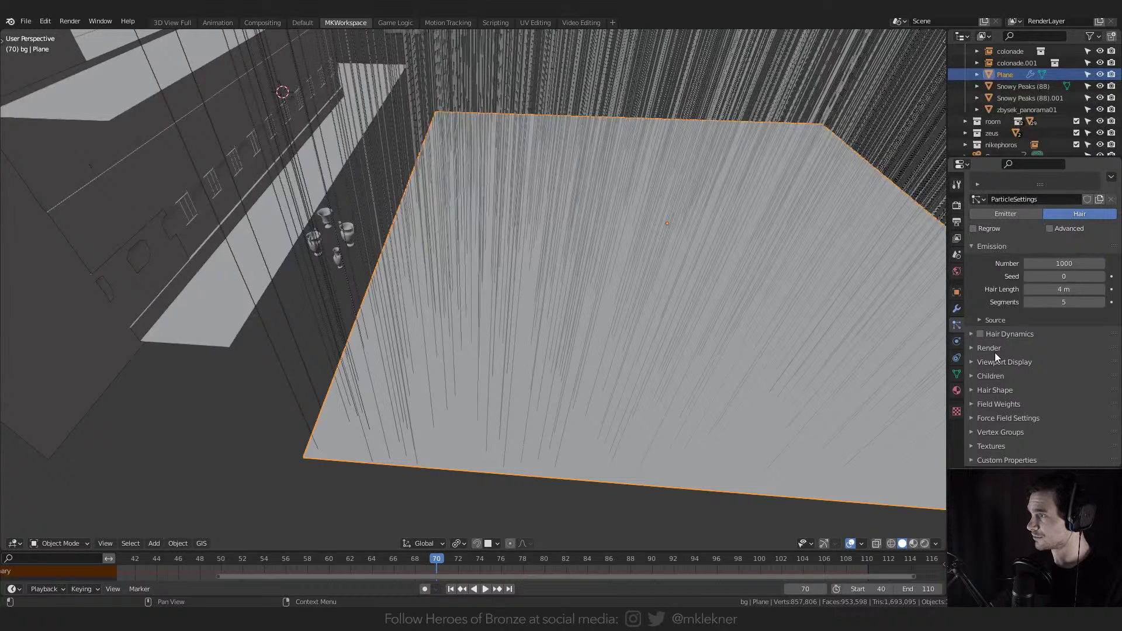
click(989, 348)
click(1047, 365)
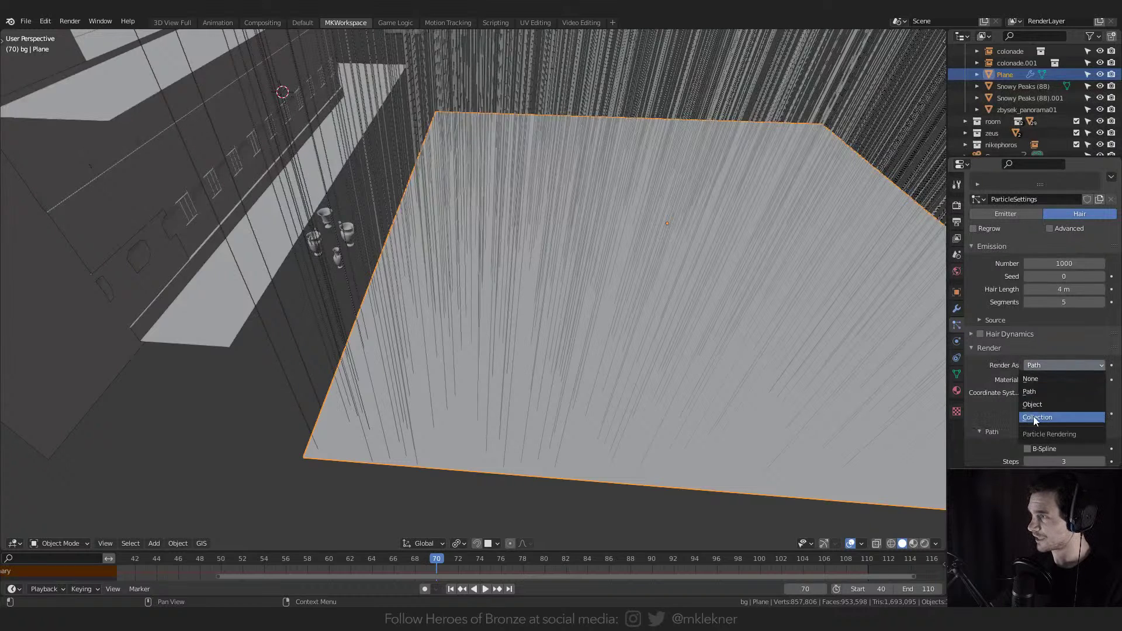
click(1033, 416)
scroll(1026, 383, down, 3)
click(1054, 356)
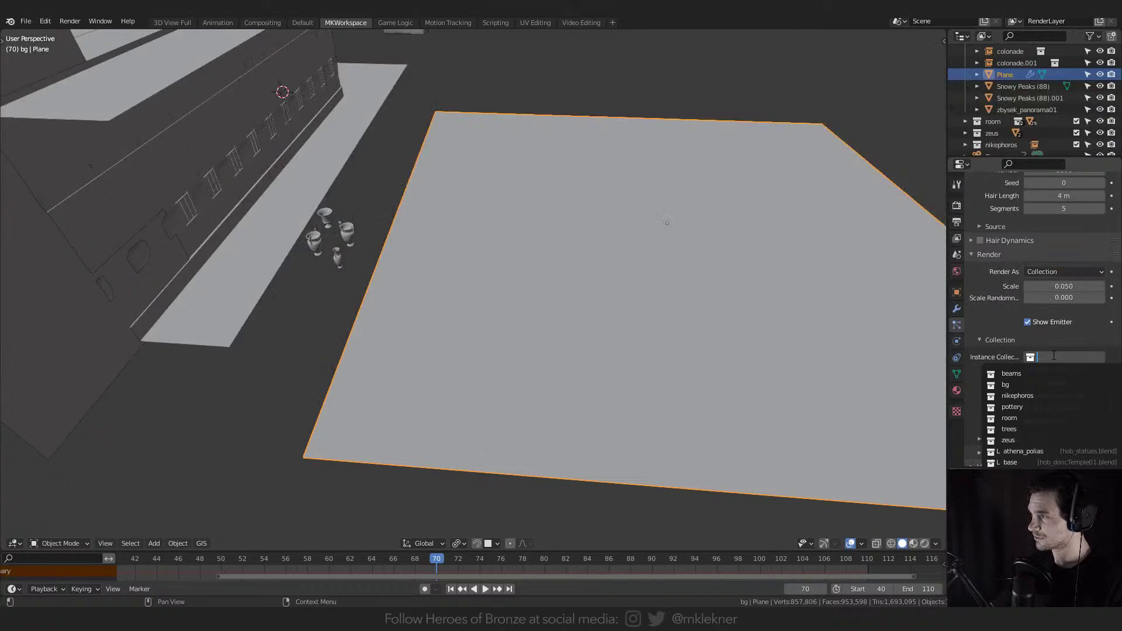
click(1017, 408)
- Inspect the vases distributed over the plane and set the particle emission number to 930
scroll(534, 220, up, 5)
scroll(565, 242, up, 3)
scroll(1072, 286, down, 4)
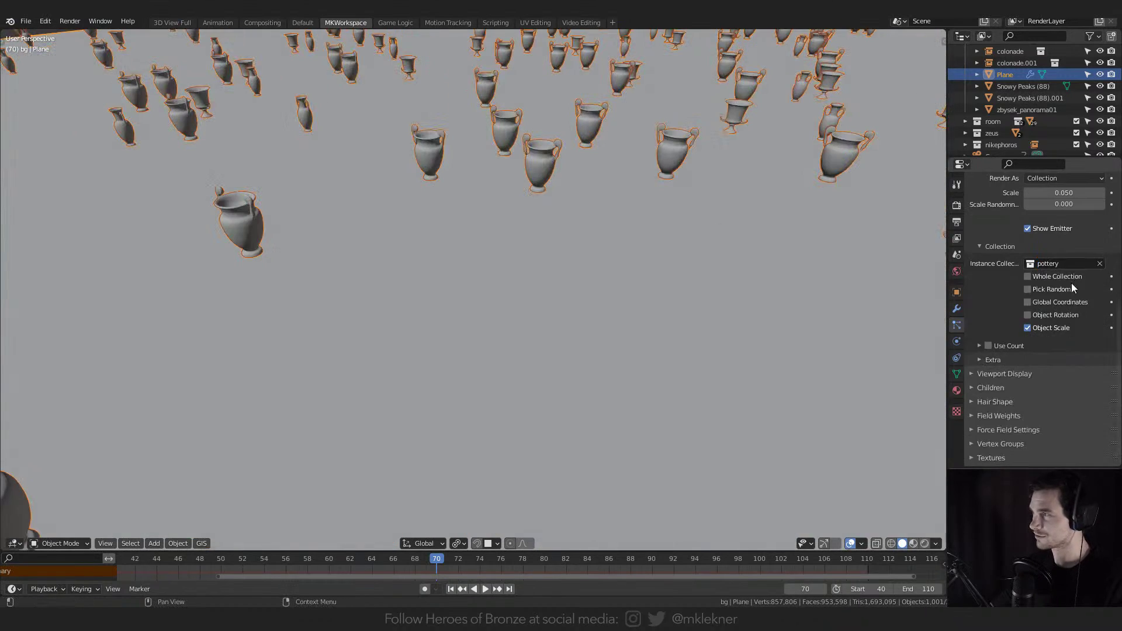
scroll(985, 316, up, 5)
scroll(606, 189, down, 6)
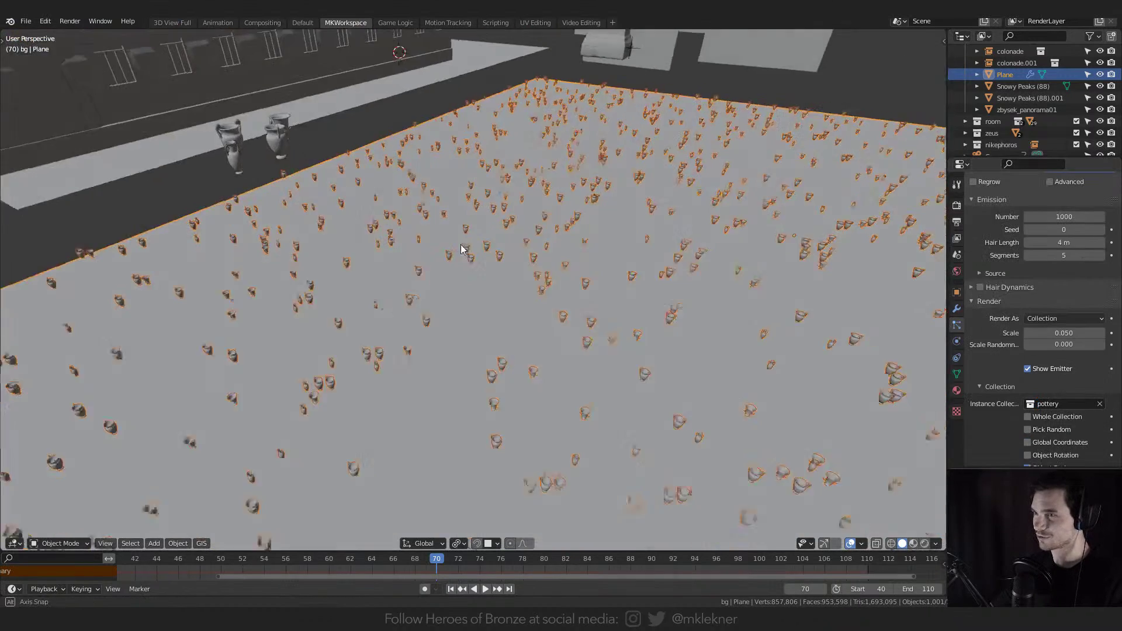
scroll(1040, 263, up, 4)
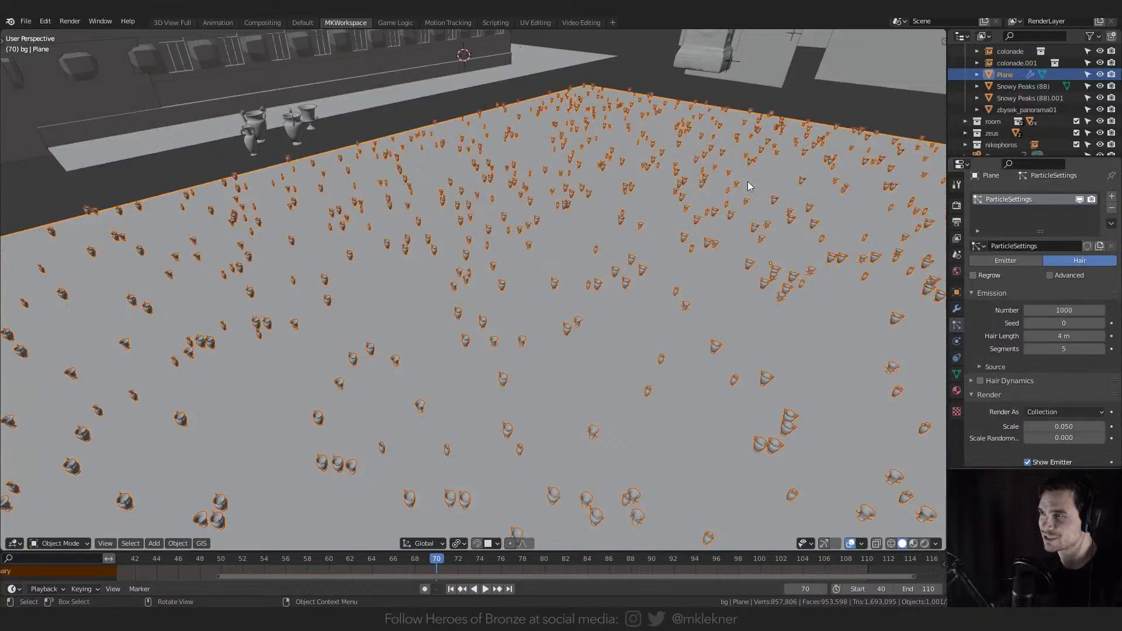
mouse_move(1082, 311)
mouse_down()
mouse_move(1101, 311)
mouse_move(1082, 311)
mouse_up()
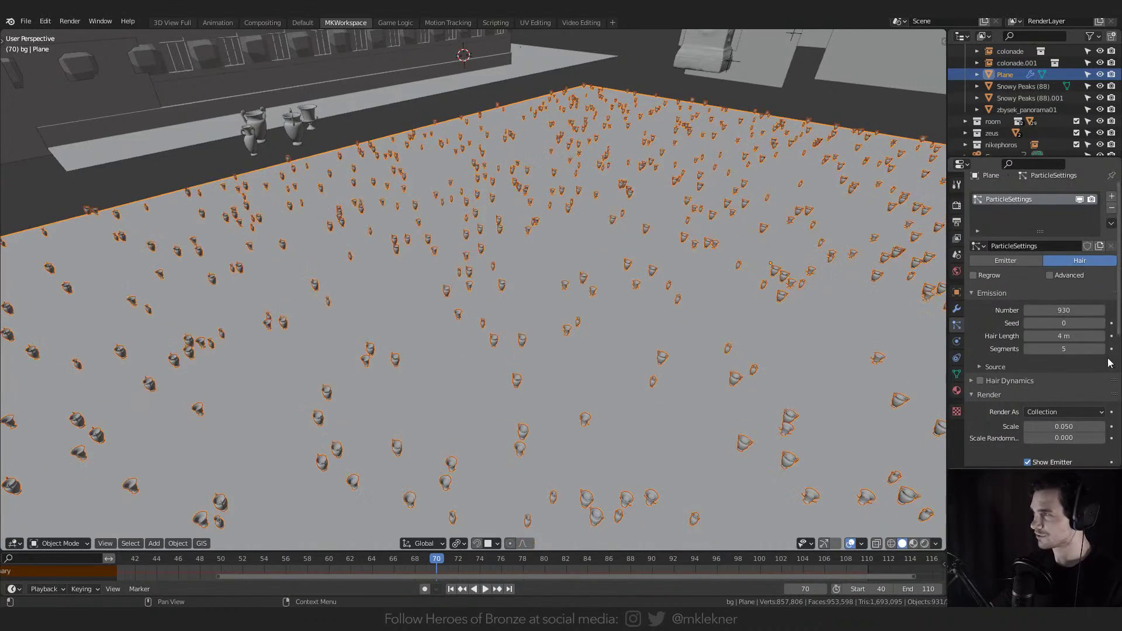
- Expand the emission source settings and remove the particle system from the plane
scroll(1044, 279, down, 5)
click(995, 250)
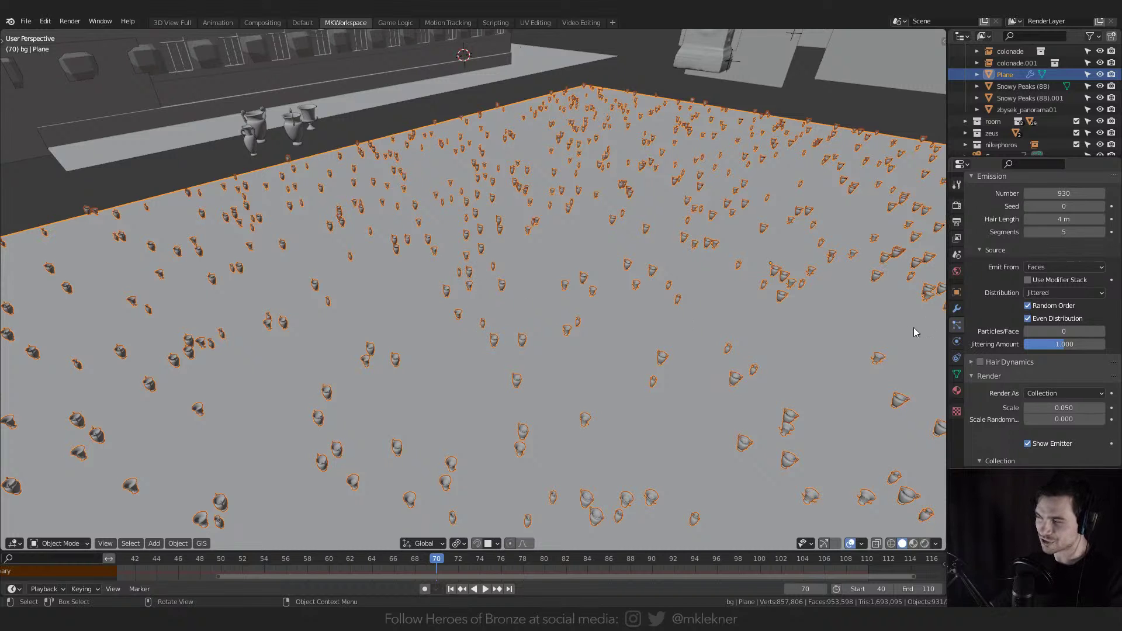
scroll(1075, 245, up, 5)
click(1110, 216)
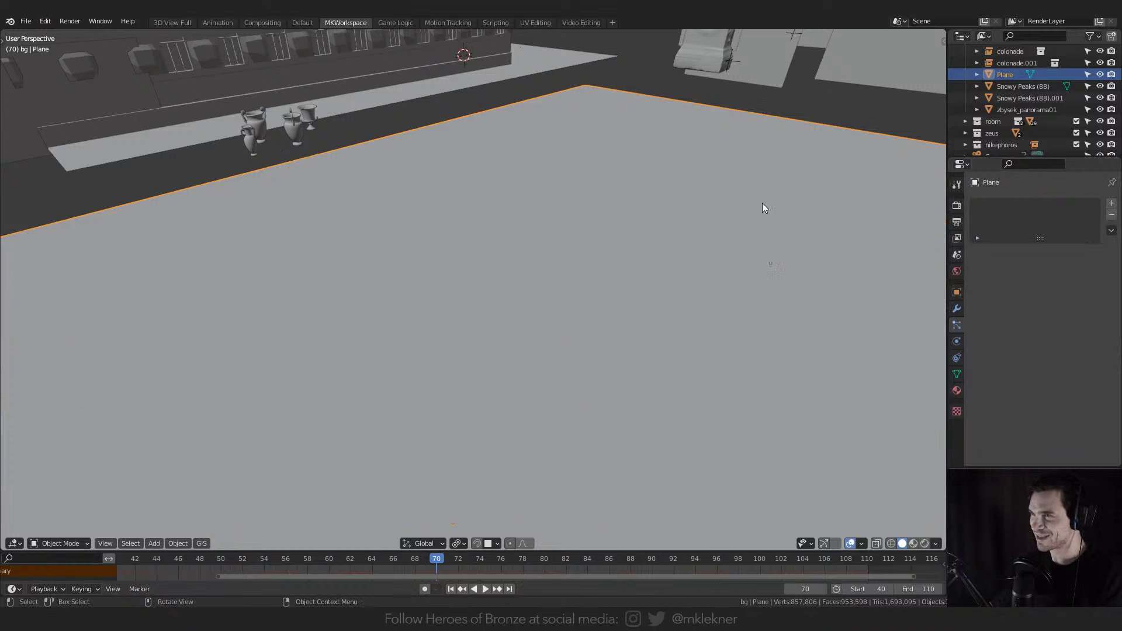
- Show the Scatter add-on settings and pick the plane as the scatter target
middle_drag(762, 202, 715, 207)
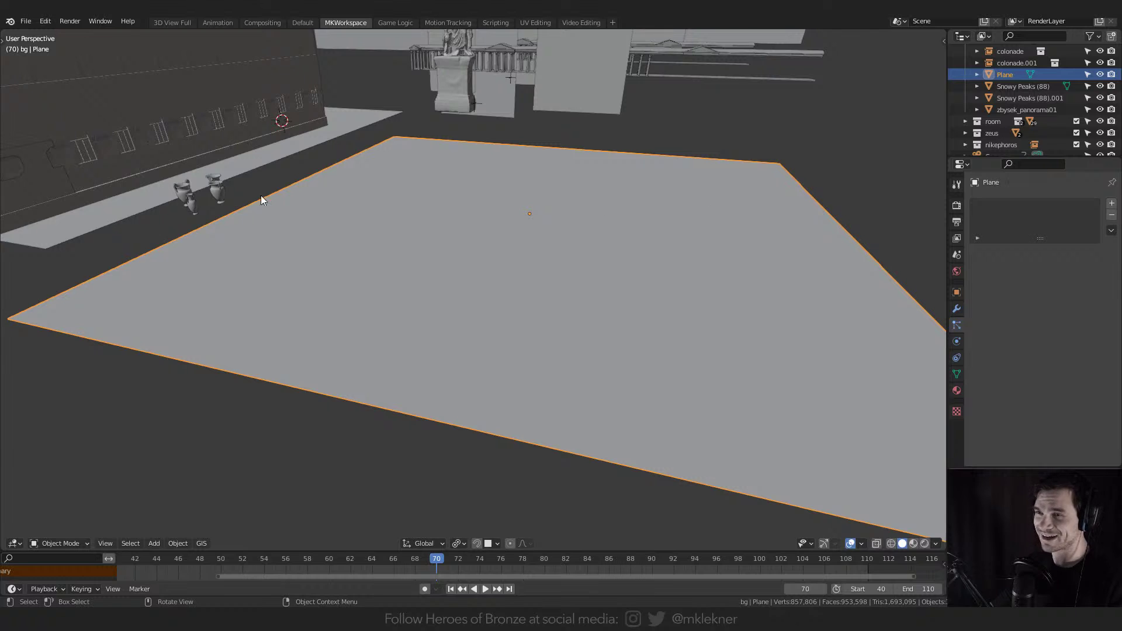
middle_drag(261, 200, 313, 243)
key(n)
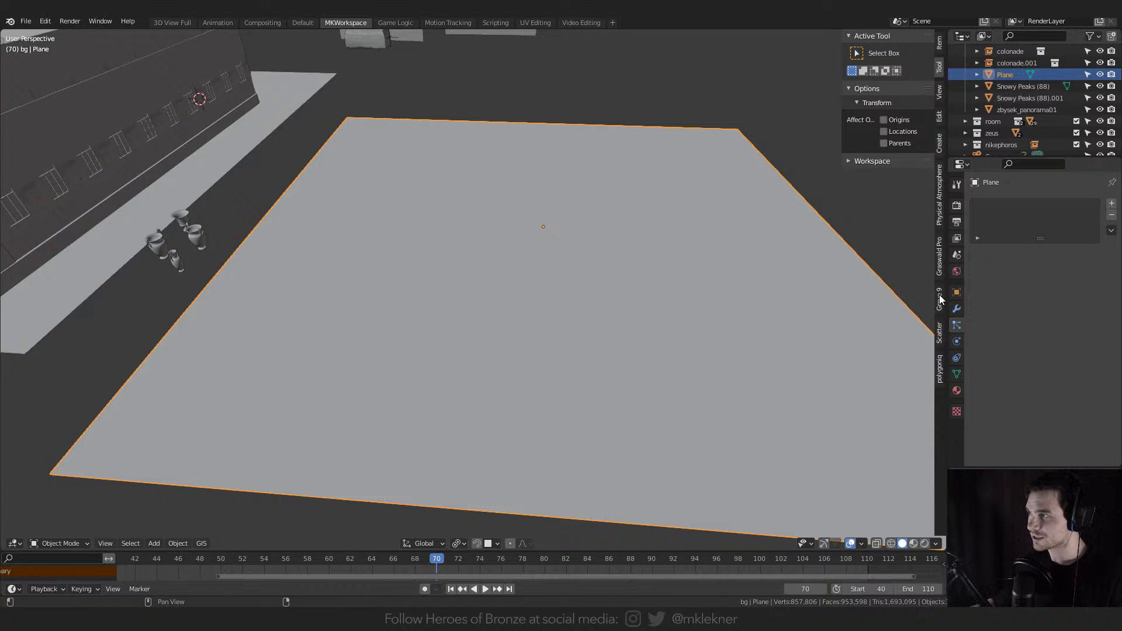
click(940, 338)
drag(842, 193, 747, 194)
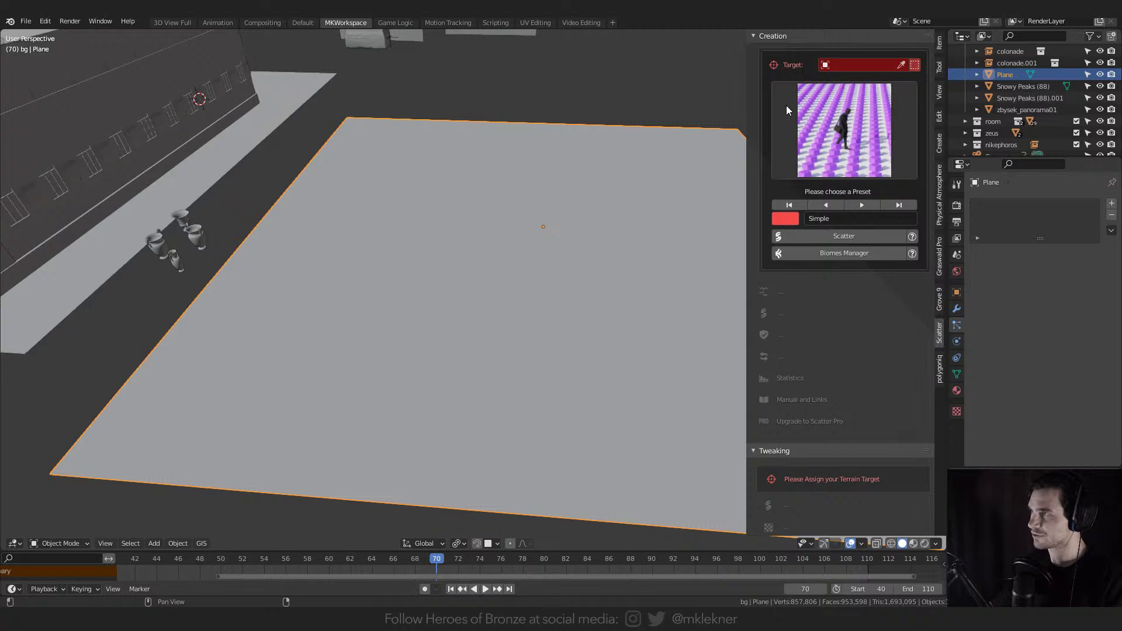
scroll(613, 132, down, 3)
middle_drag(608, 142, 563, 184)
scroll(561, 180, up, 1)
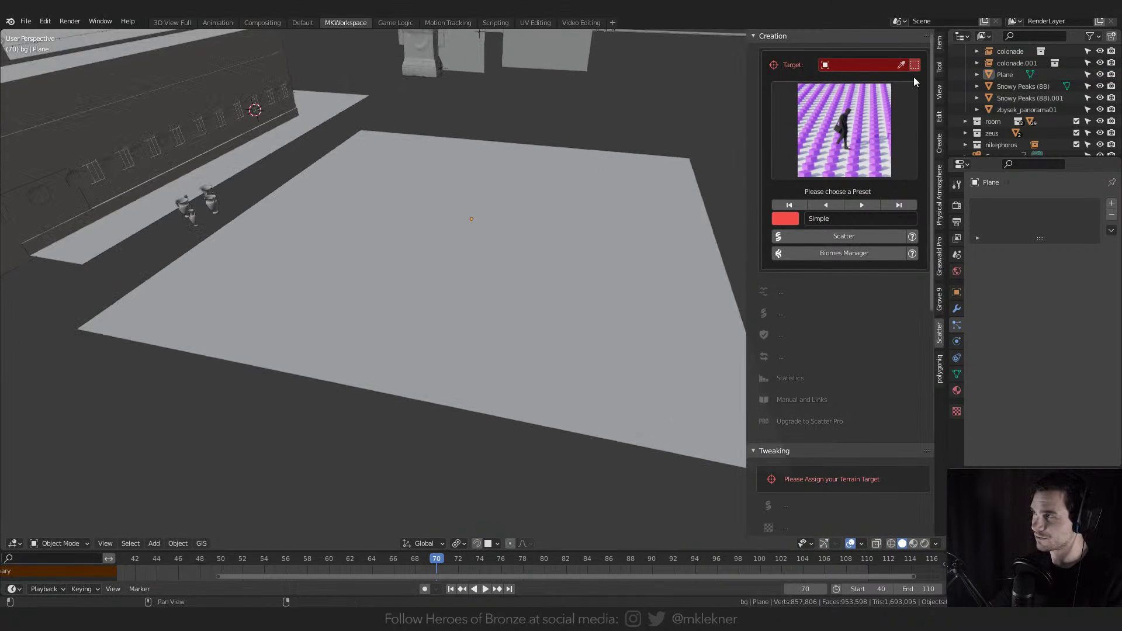
click(901, 64)
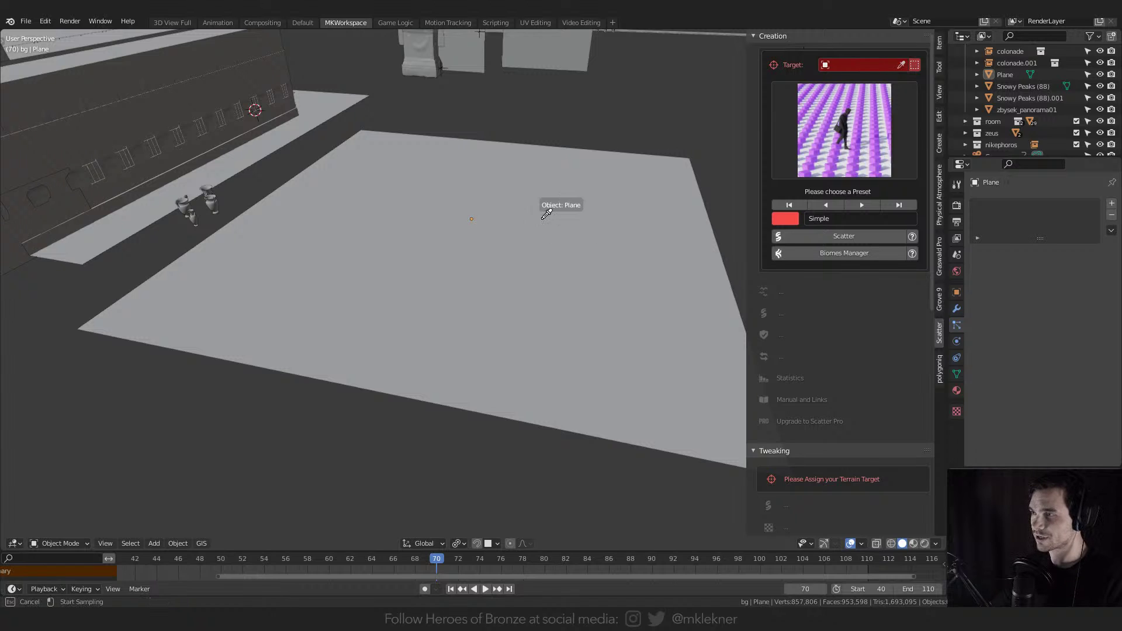
click(565, 215)
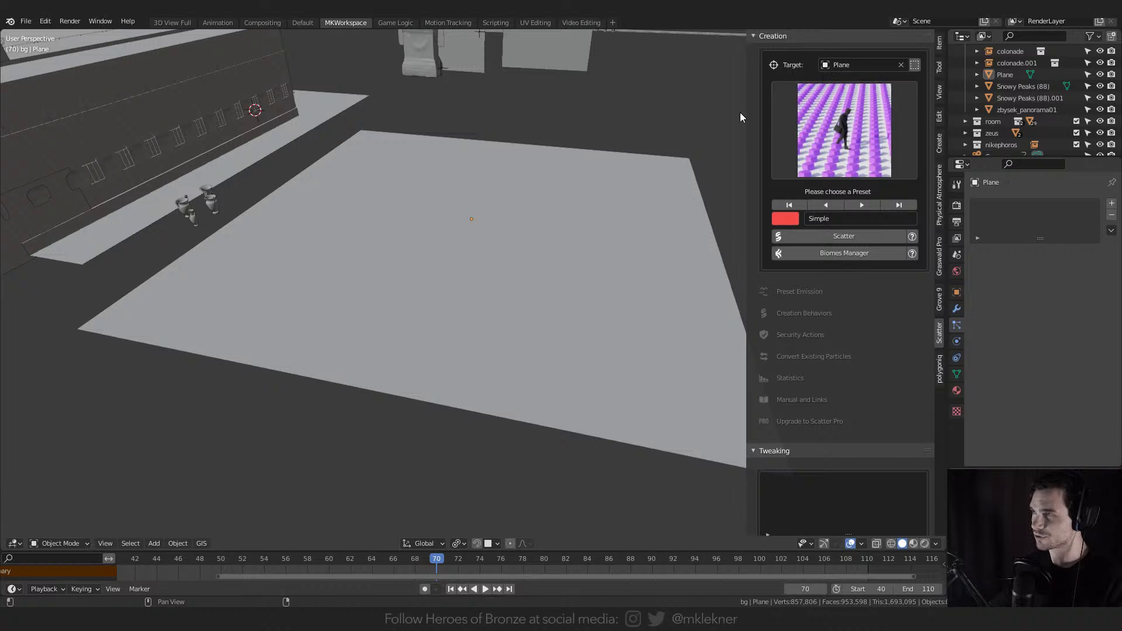
click(447, 215)
middle_drag(349, 167, 353, 239)
click(317, 280)
drag(327, 238, 357, 300)
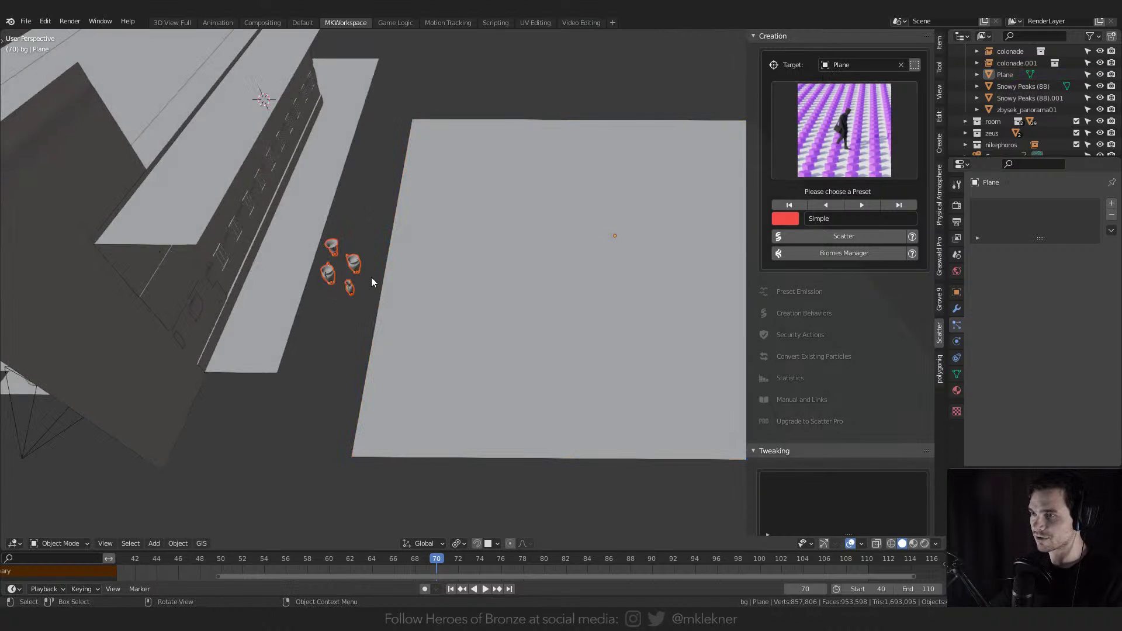
scroll(370, 277, down, 5)
middle_drag(371, 277, 421, 285)
scroll(357, 116, down, 2)
middle_drag(386, 126, 370, 123)
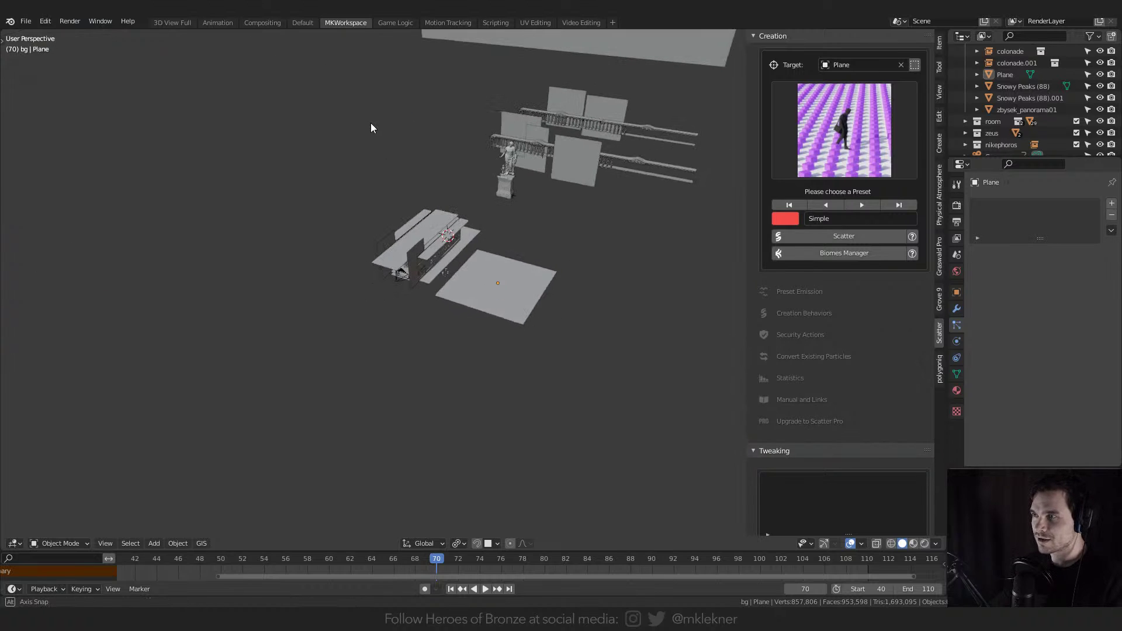
- Select the four vase copies next to the plane, adding the small amphora last
key(shift+b)
drag(330, 111, 5, 451)
middle_drag(408, 304, 368, 304)
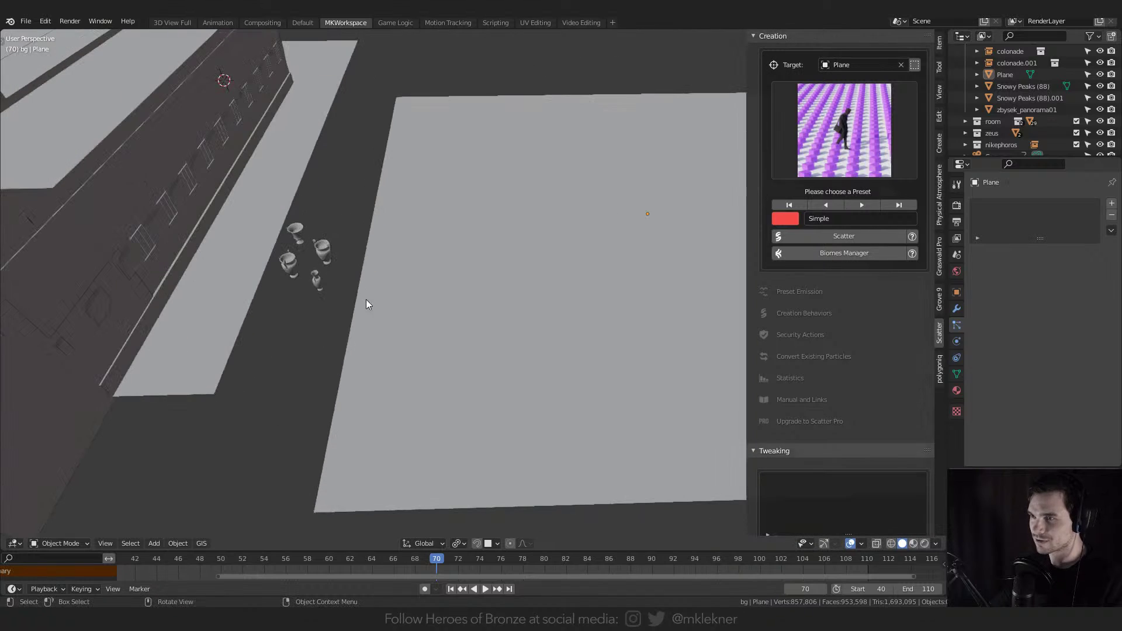
drag(296, 233, 310, 261)
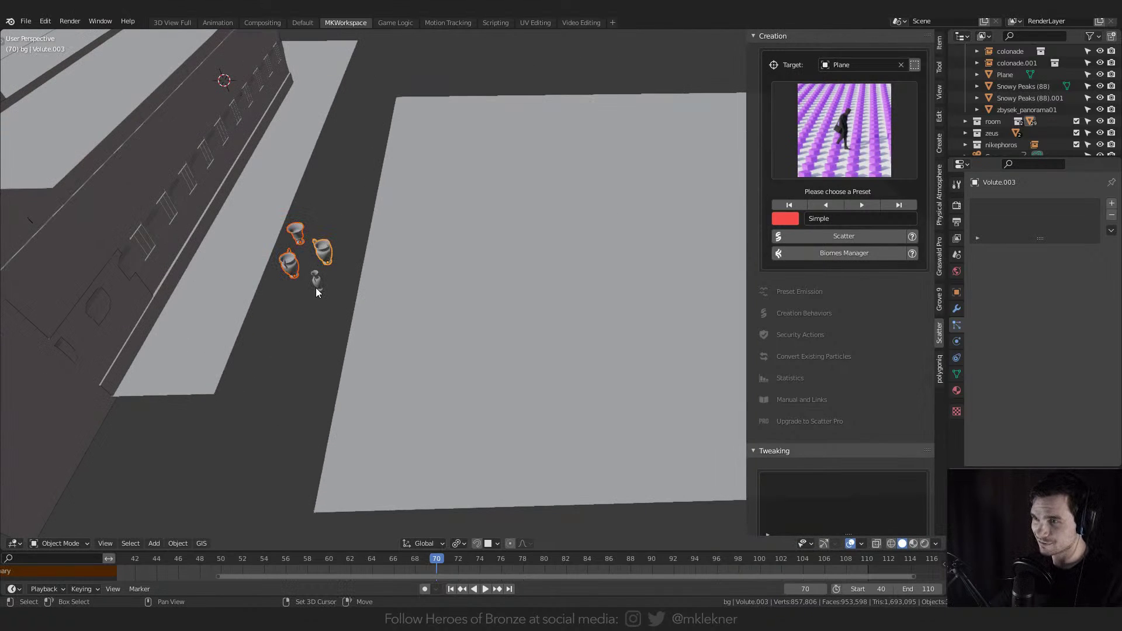
shift+click(315, 287)
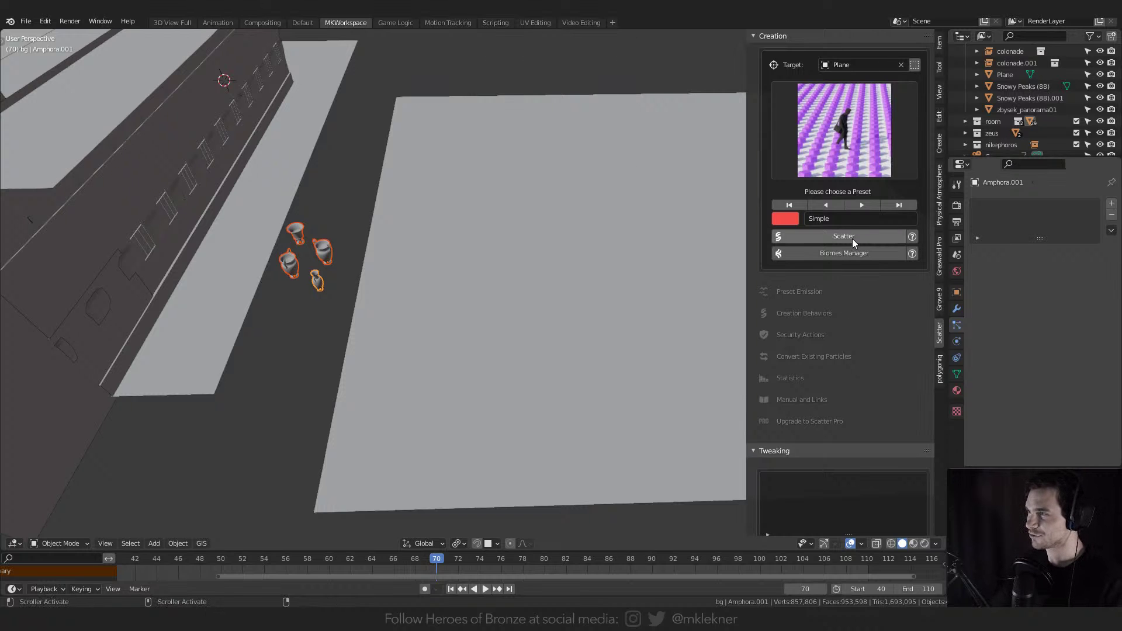
- Scatter the selected vases over the plane using the Tiny S (Dense) preset
click(845, 143)
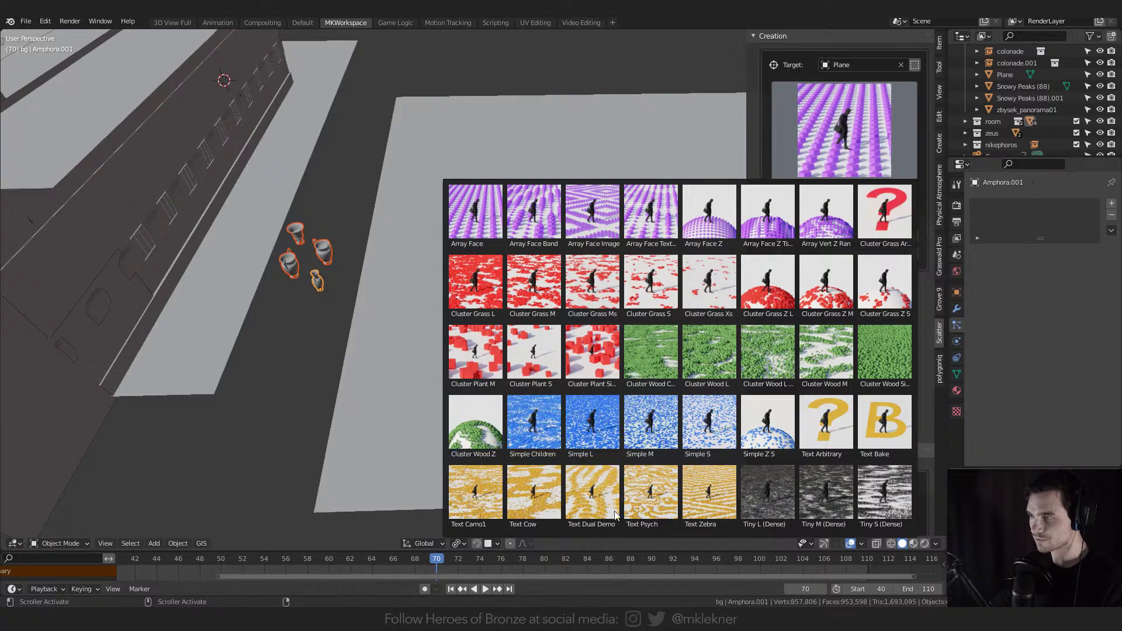
click(894, 495)
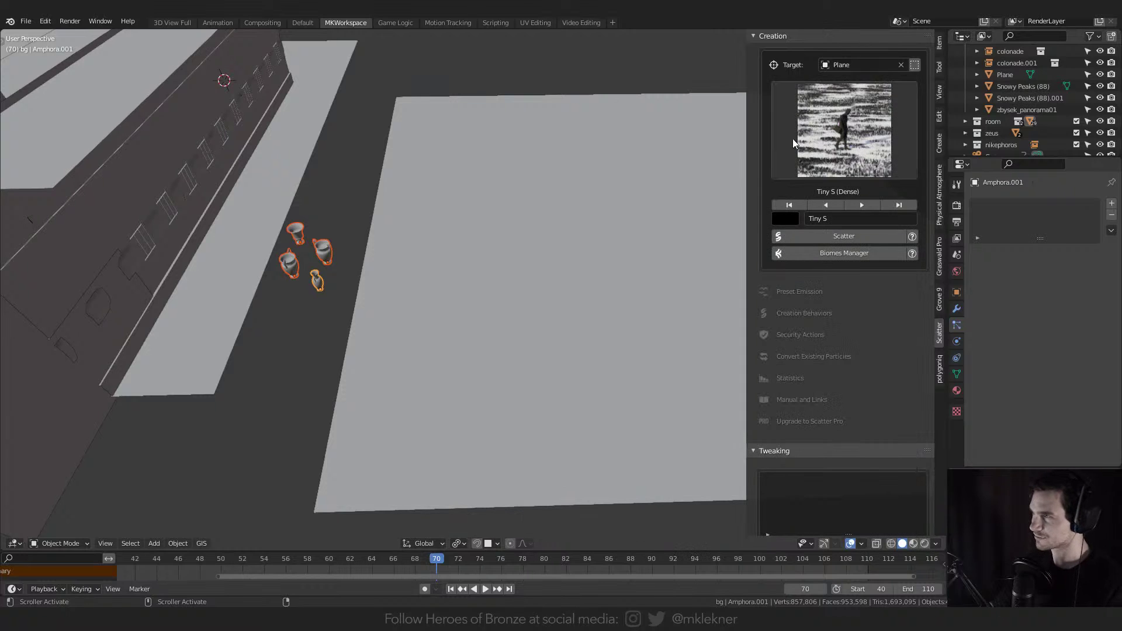
click(849, 236)
middle_drag(619, 357, 514, 303)
scroll(425, 345, up, 3)
scroll(502, 294, down, 2)
scroll(525, 286, down, 2)
scroll(515, 303, up, 4)
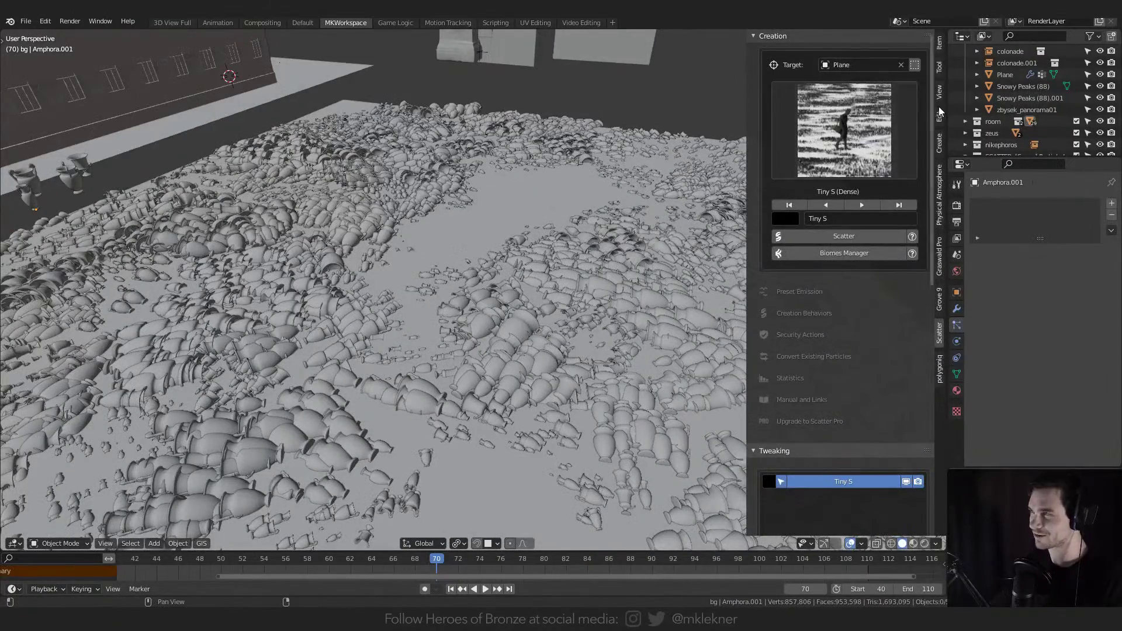
- Select the vase-covered plane and toggle the Tiny S system's viewport display off and on again
click(508, 225)
click(560, 265)
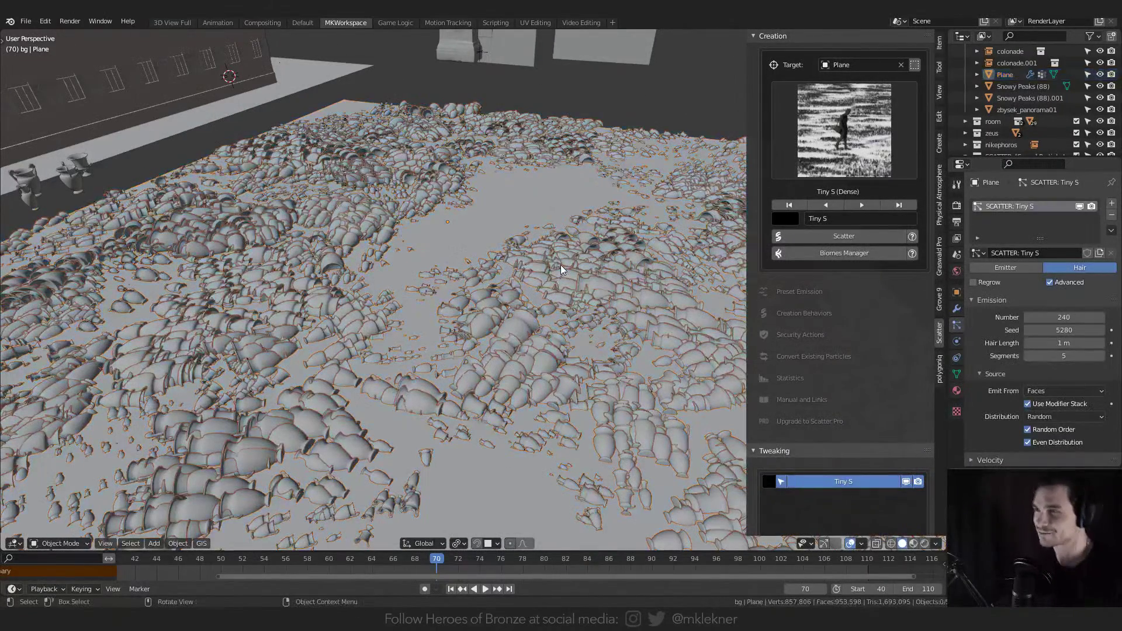
click(517, 241)
scroll(817, 278, down, 4)
scroll(821, 276, down, 5)
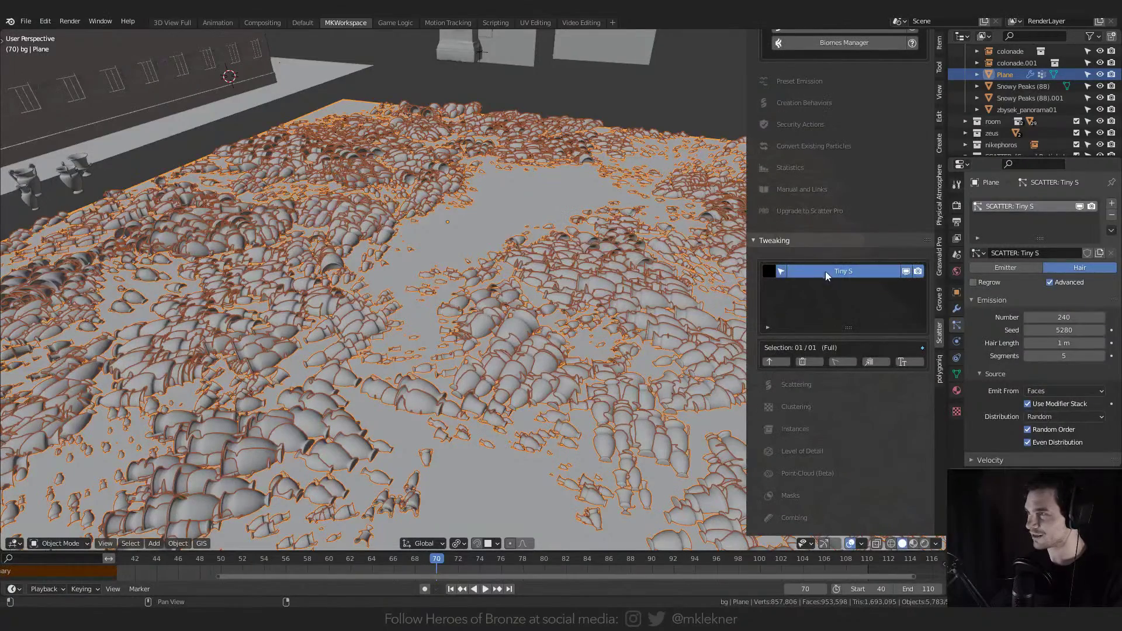
click(906, 271)
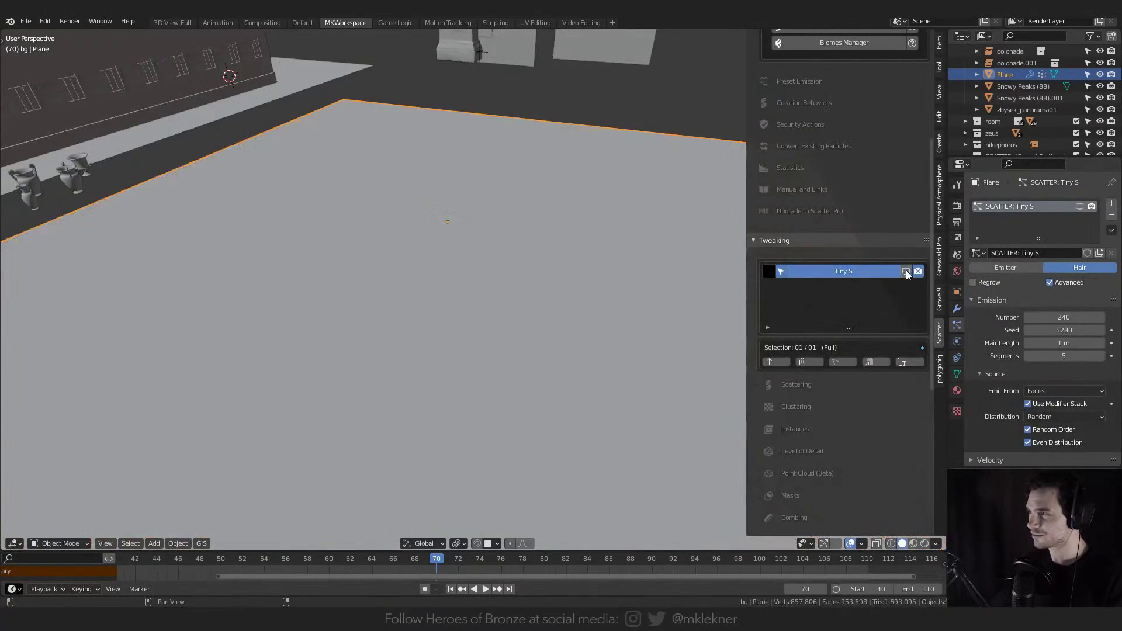
click(907, 273)
click(907, 272)
click(906, 271)
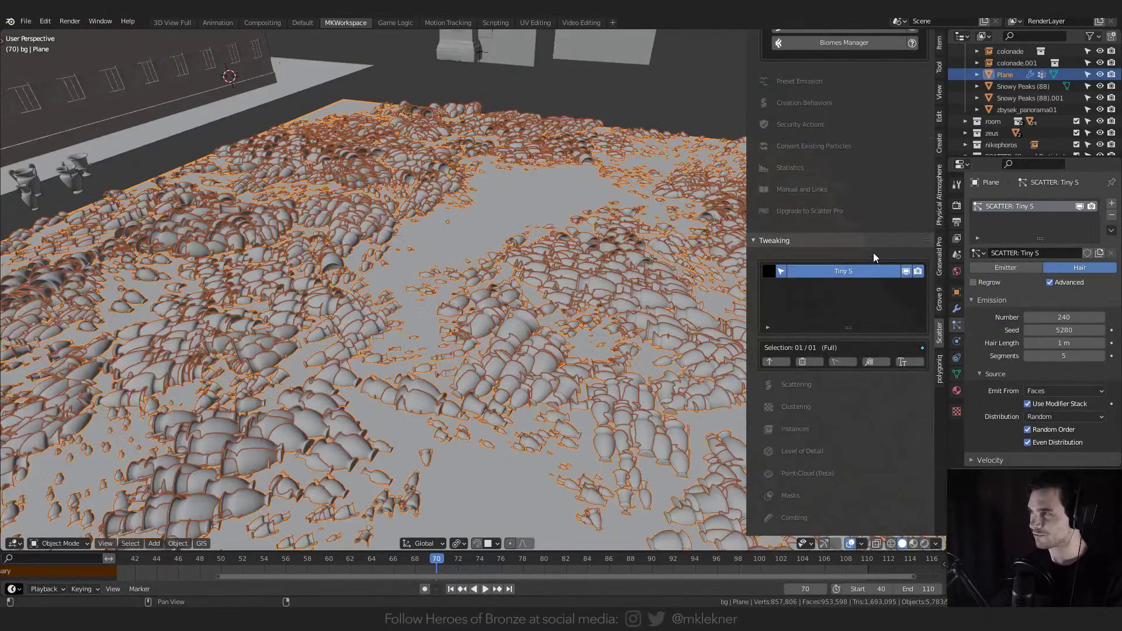
- Choose the Cluster Grass Xs preset for a second scatter system
scroll(862, 239, up, 9)
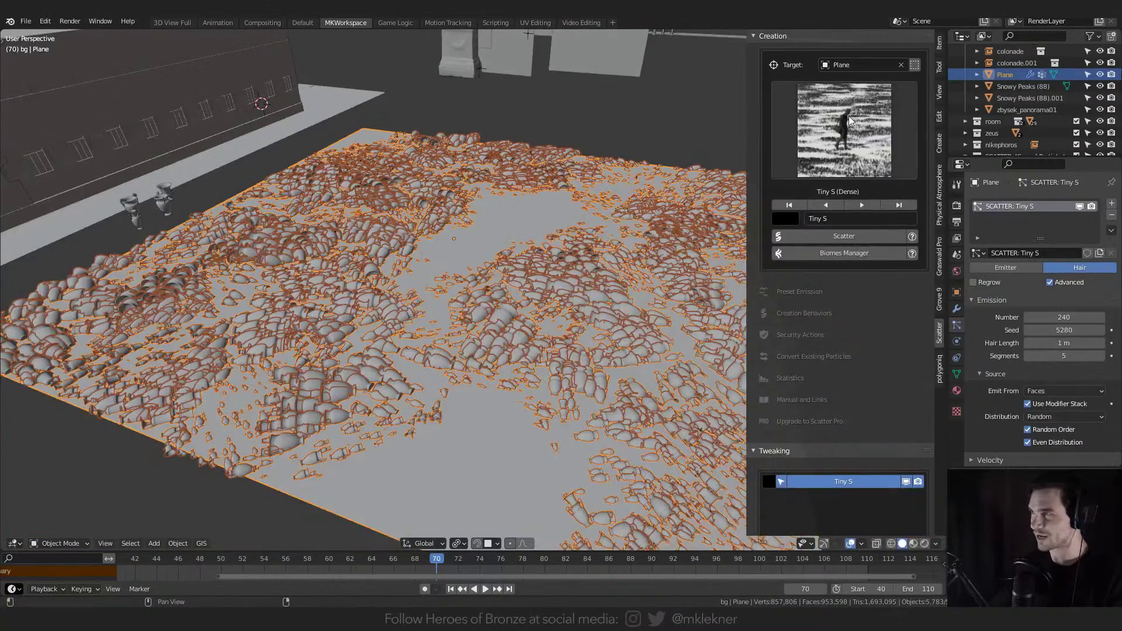
click(849, 117)
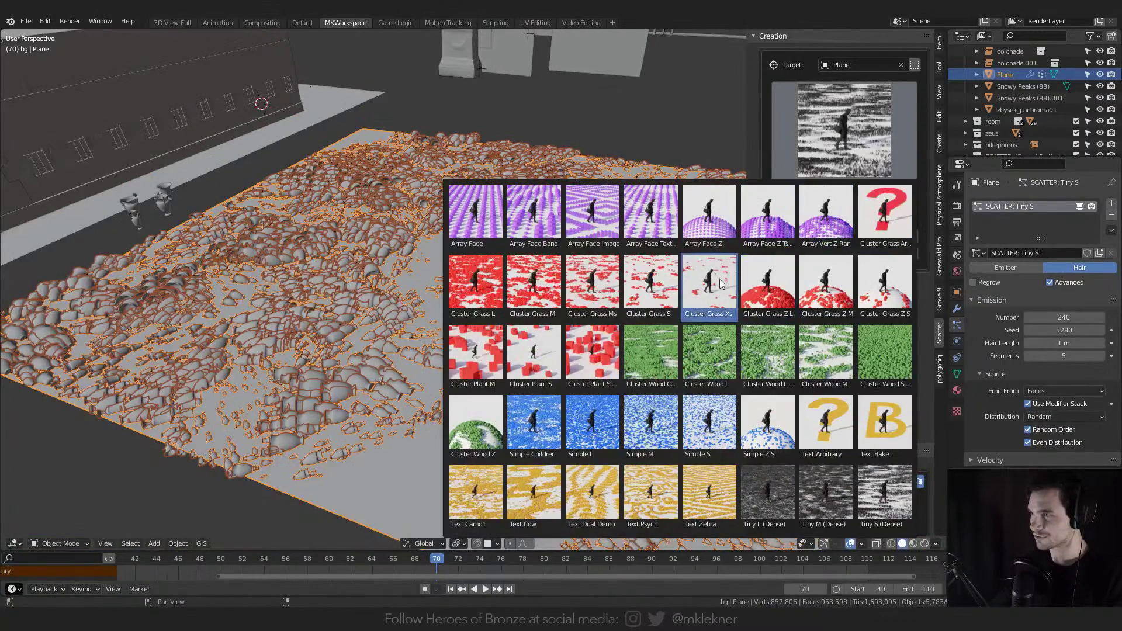
click(691, 294)
- Select the vases next to the plane except the small amphora and scatter them over the plane
middle_drag(426, 264, 229, 298)
drag(208, 229, 292, 374)
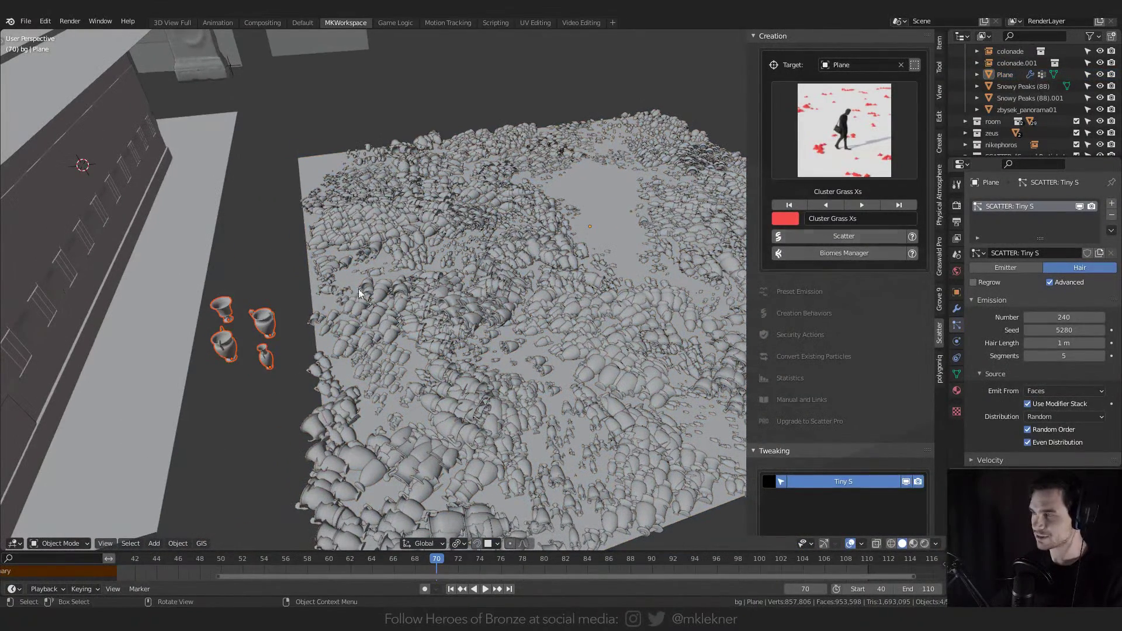
shift+click(266, 355)
shift+click(266, 355)
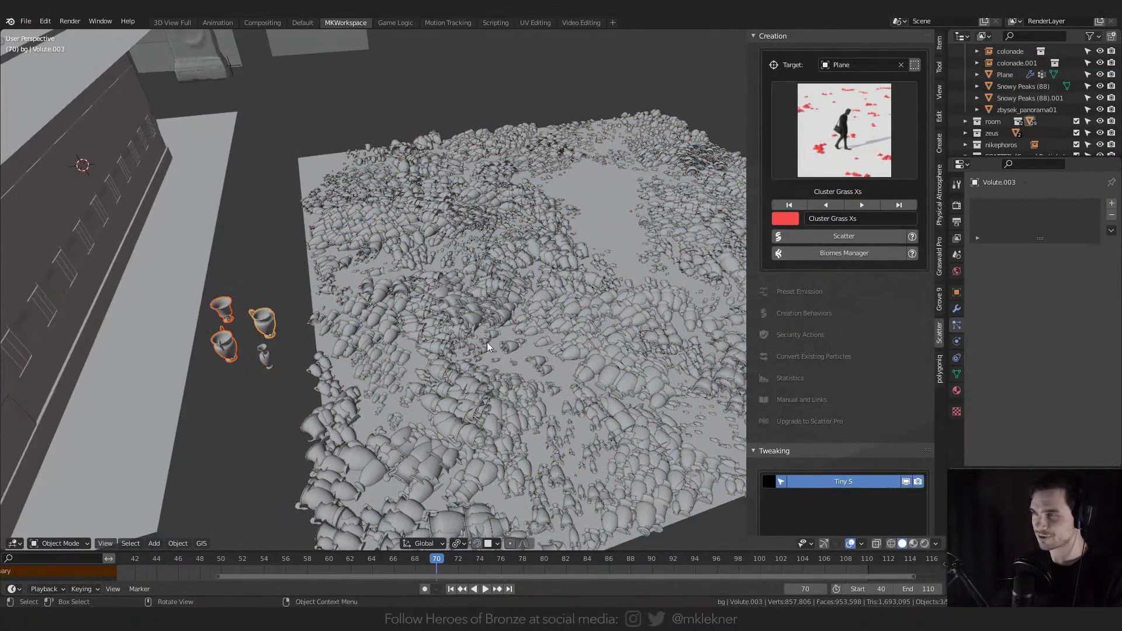
click(832, 236)
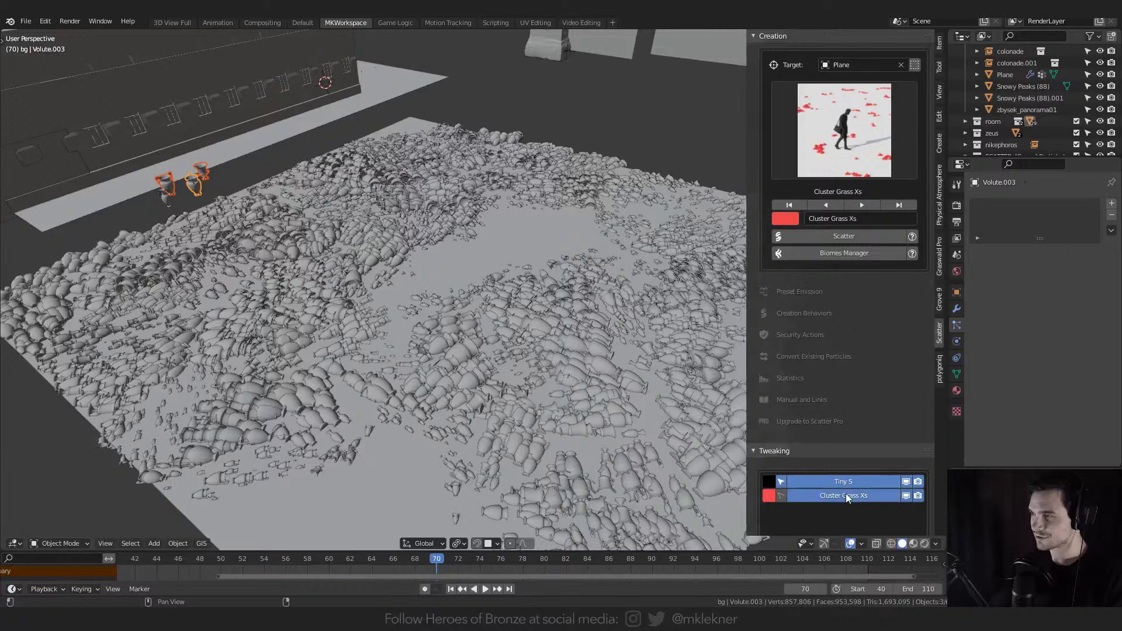
- Select only the Tiny S system among the scatter systems and expand its Scattering settings to show the display and particle values
scroll(846, 493, down, 4)
click(837, 389)
scroll(860, 377, down, 10)
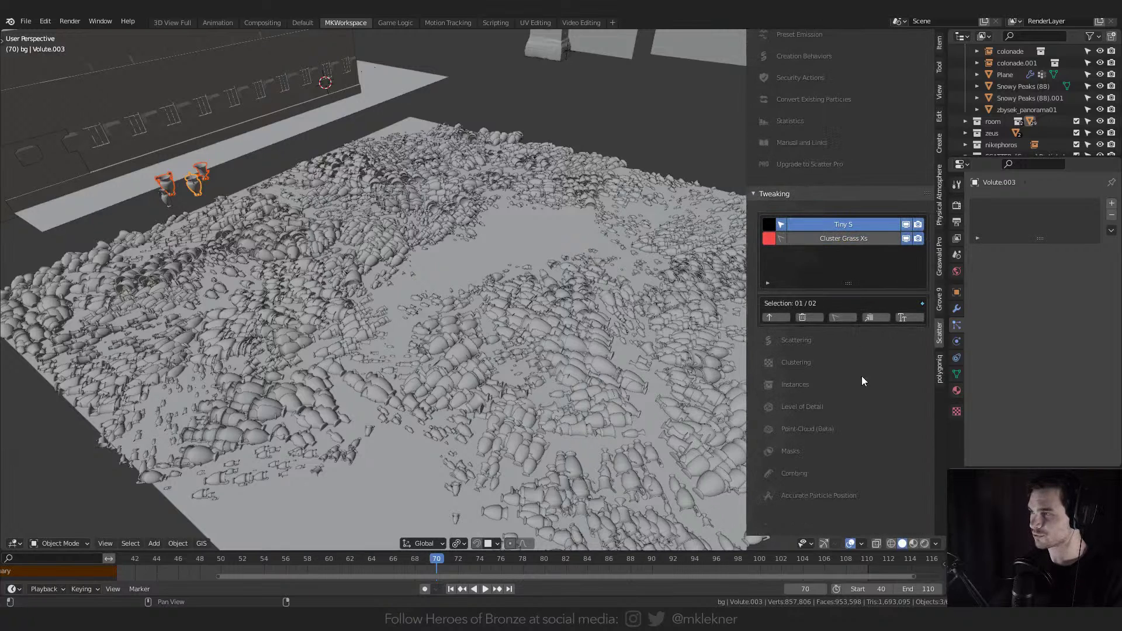
click(795, 246)
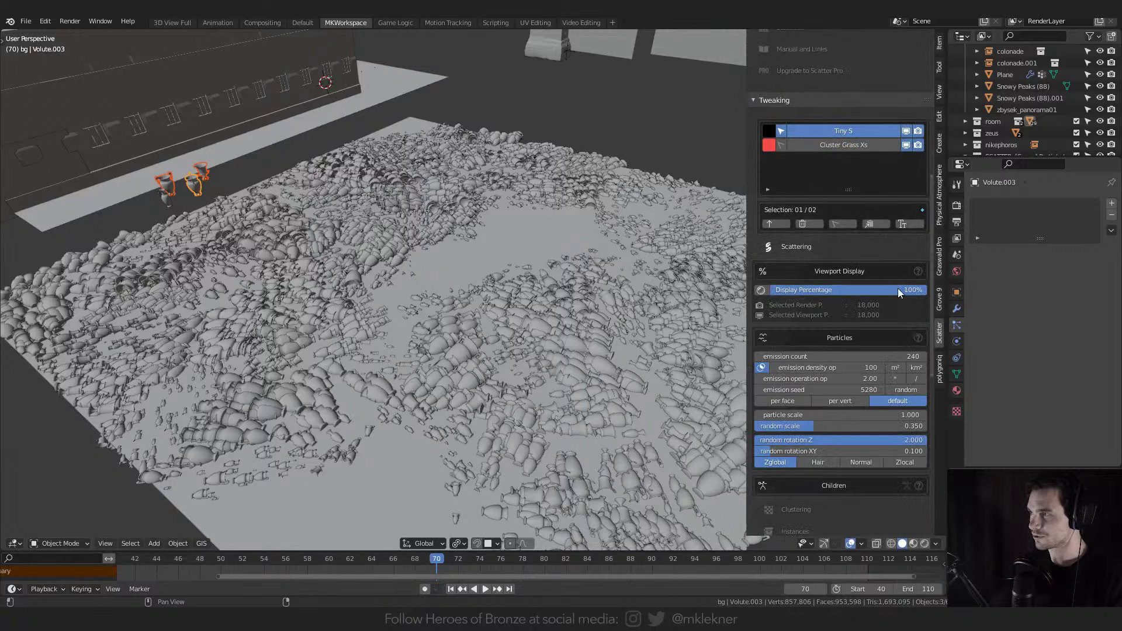
drag(885, 287, 907, 263)
scroll(861, 293, down, 3)
scroll(903, 283, down, 1)
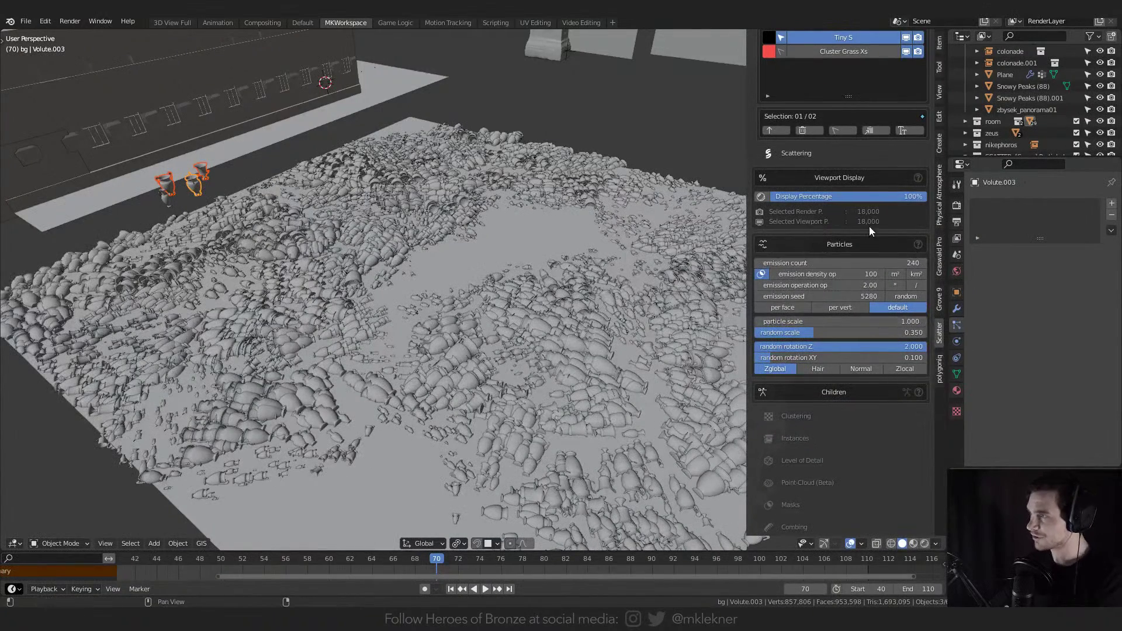
scroll(869, 254, down, 2)
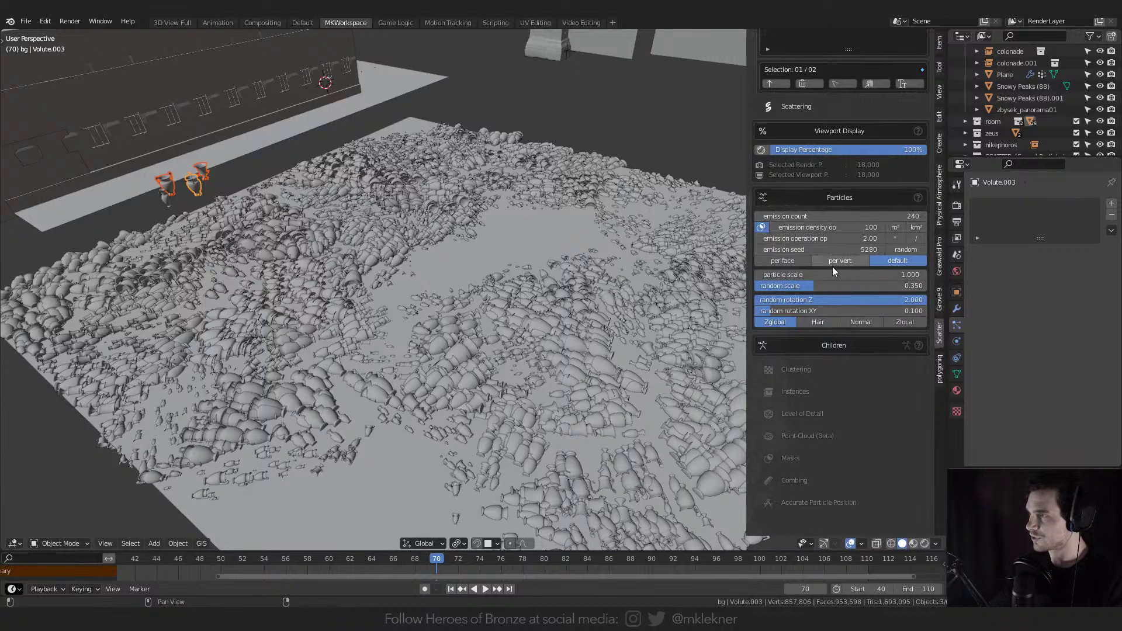
- Expand the Children settings of the Tiny S system and set clumping to 0.347
scroll(824, 293, down, 3)
click(816, 276)
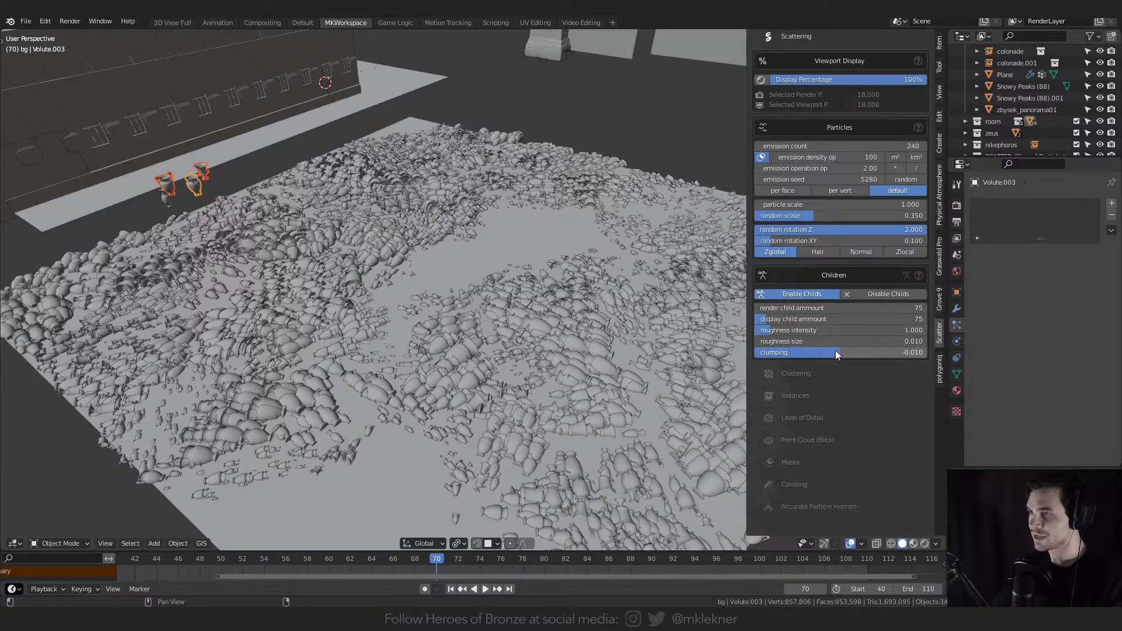
drag(836, 350, 870, 350)
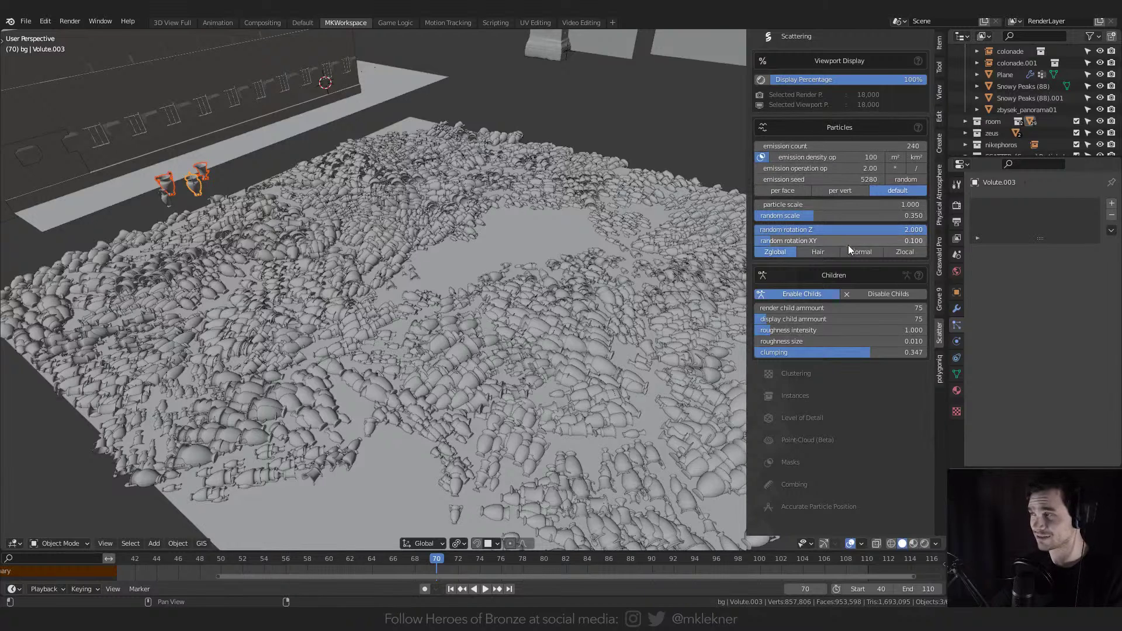
scroll(847, 247, down, 2)
scroll(846, 247, up, 1)
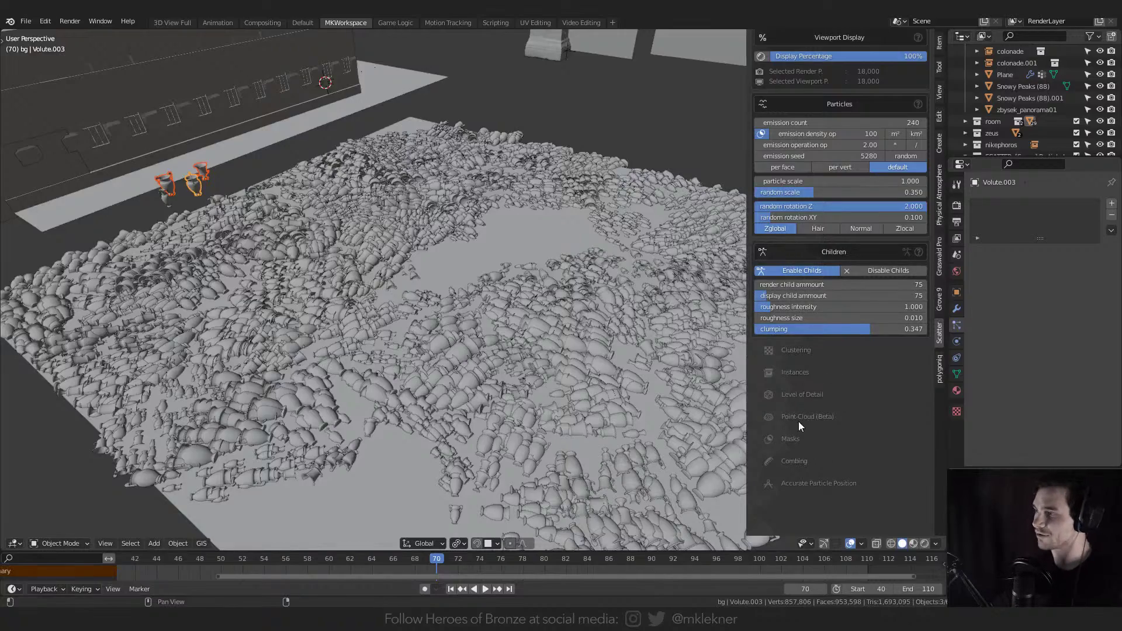
- Select the plane, look through the camera and move it with walk navigation so it faces the scattered vases at low height
middle_drag(672, 368, 532, 322)
click(538, 327)
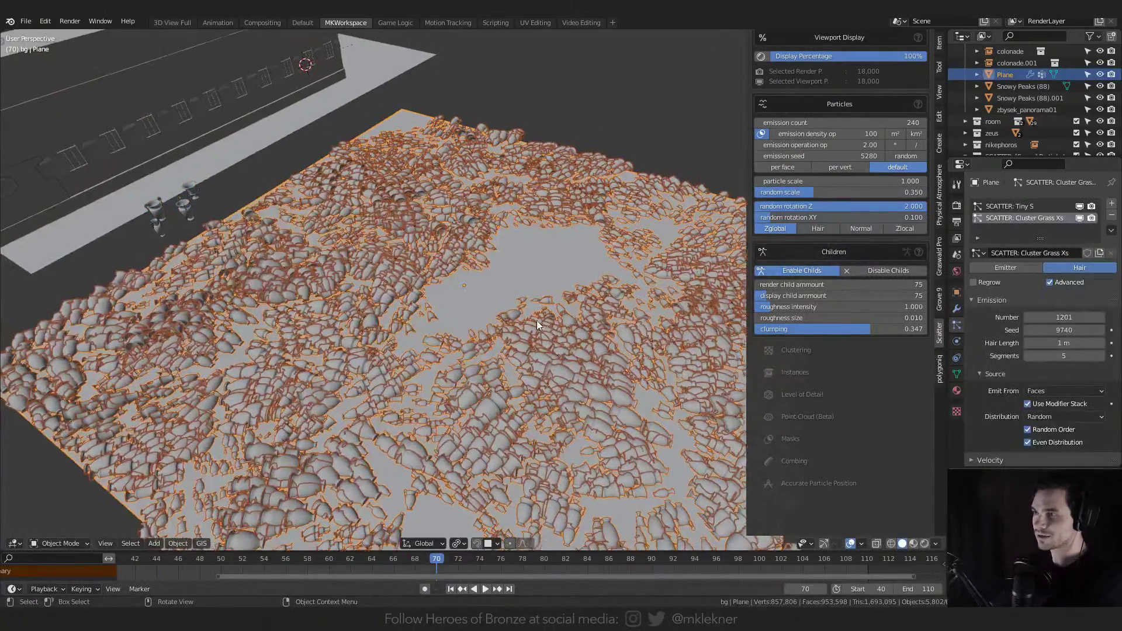
key(KP_0)
key(shift+grave)
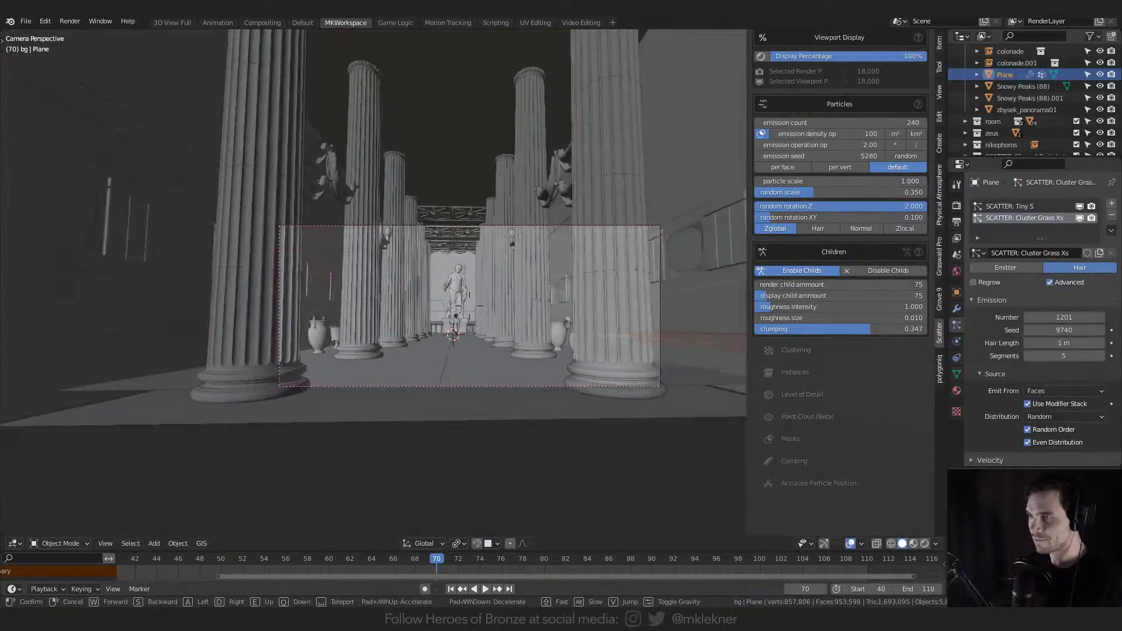
key(d)
key(s)
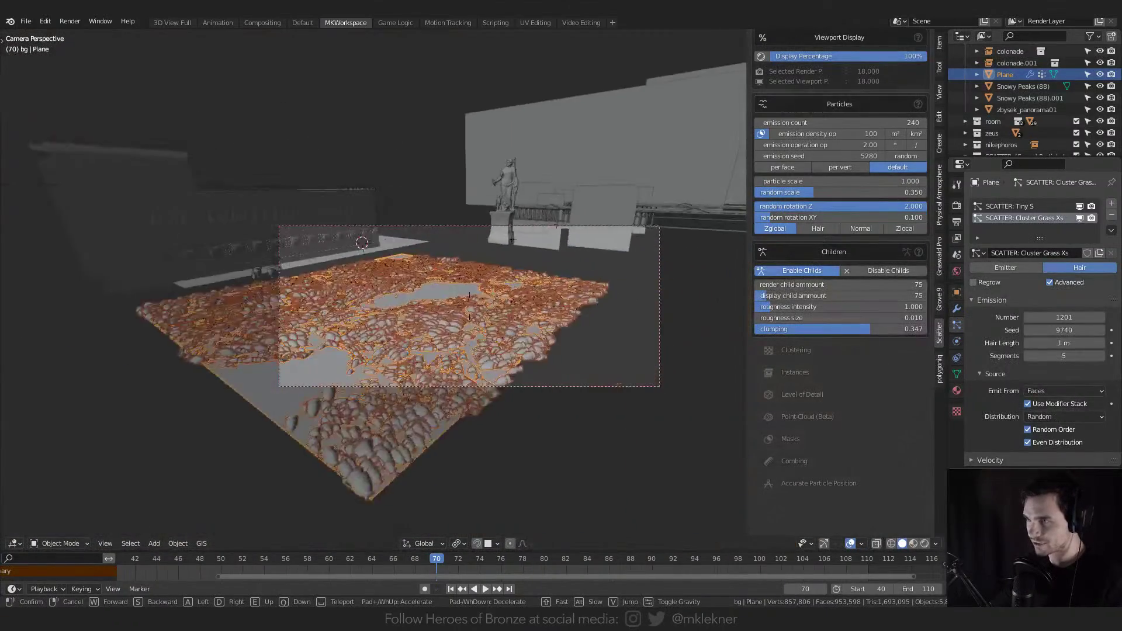
key(w)
click(474, 290)
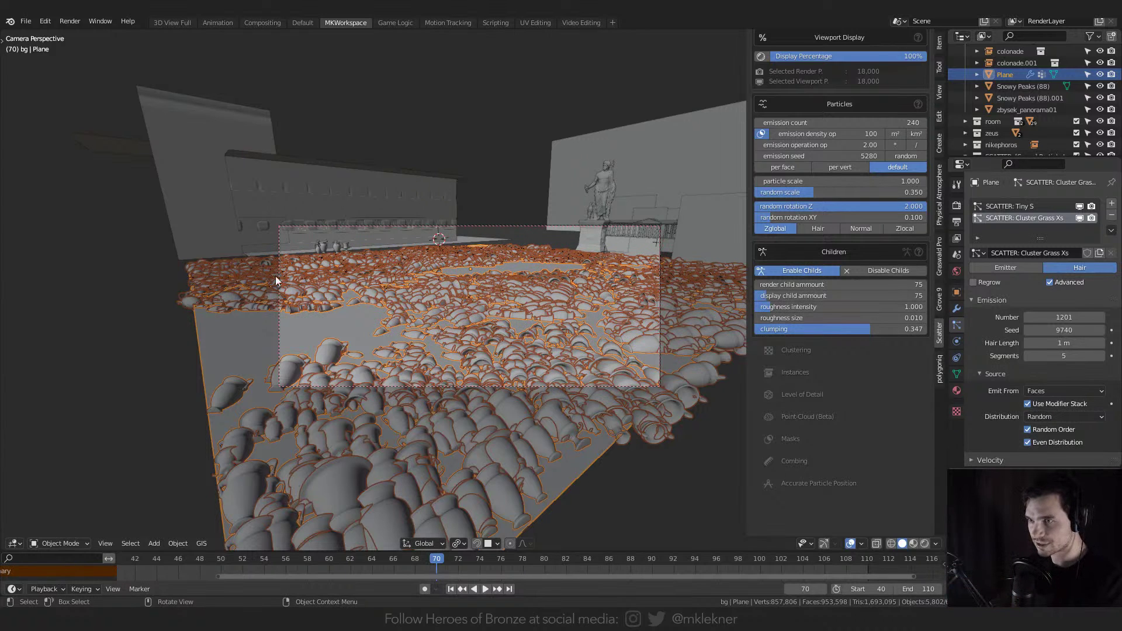
middle_drag(246, 273, 688, 286)
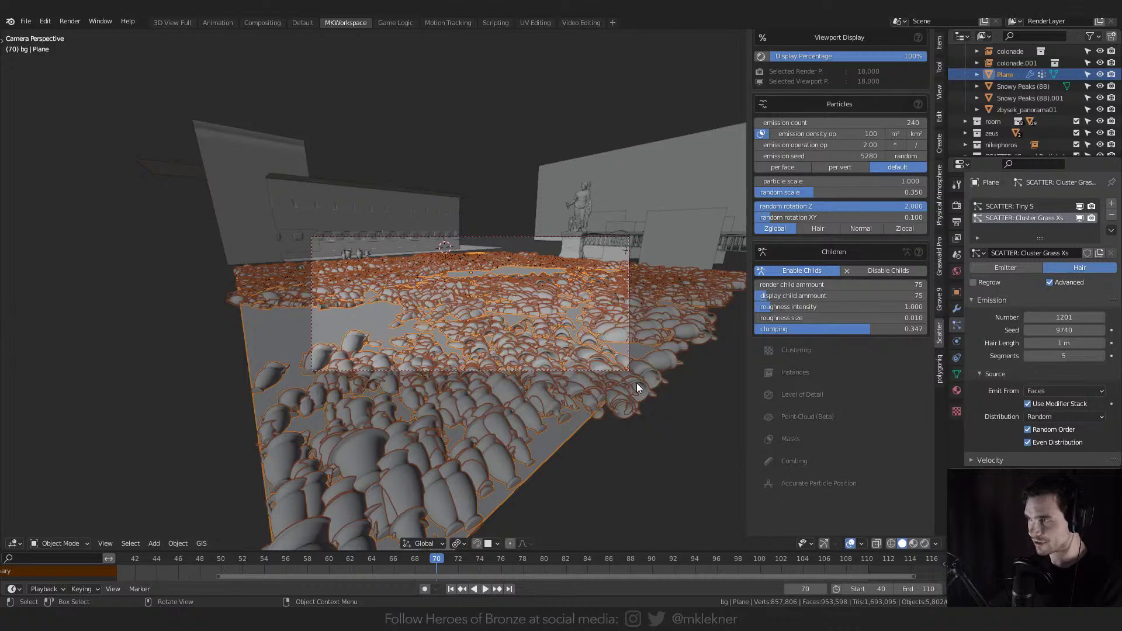
- Expand the Masks settings and create a camera Clipping mask for the plane
click(786, 439)
scroll(812, 403, down, 5)
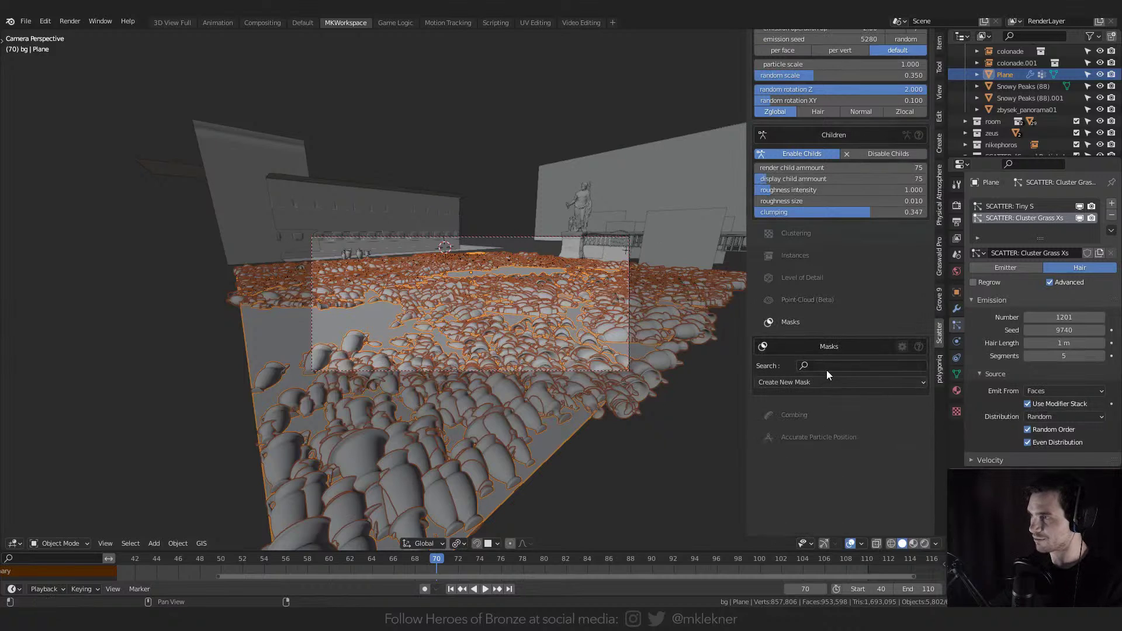
click(817, 381)
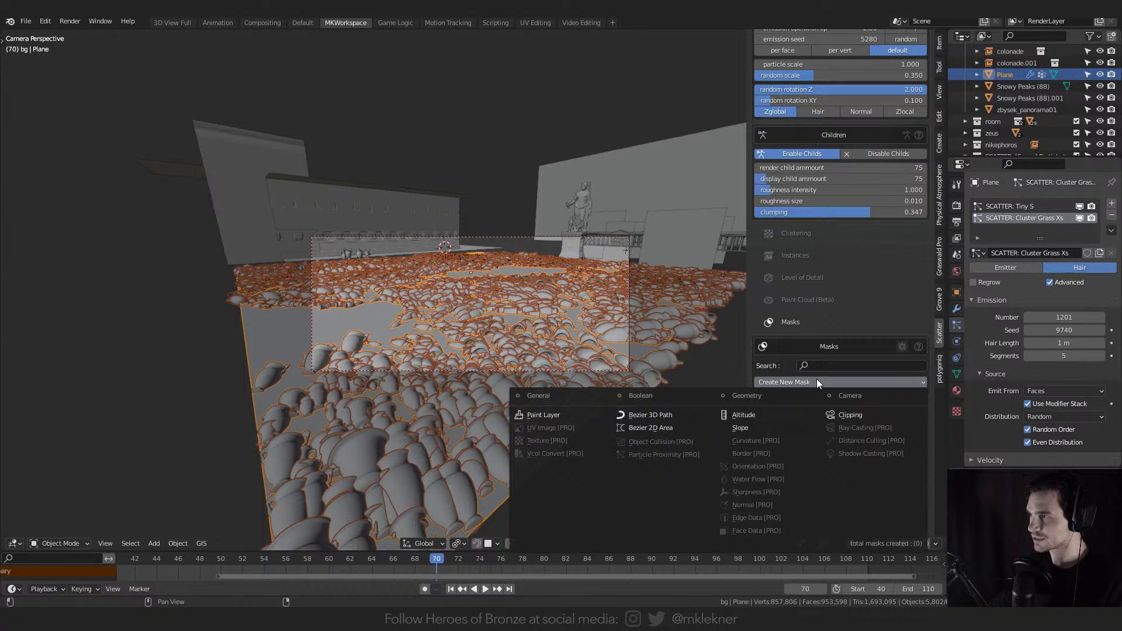
click(853, 416)
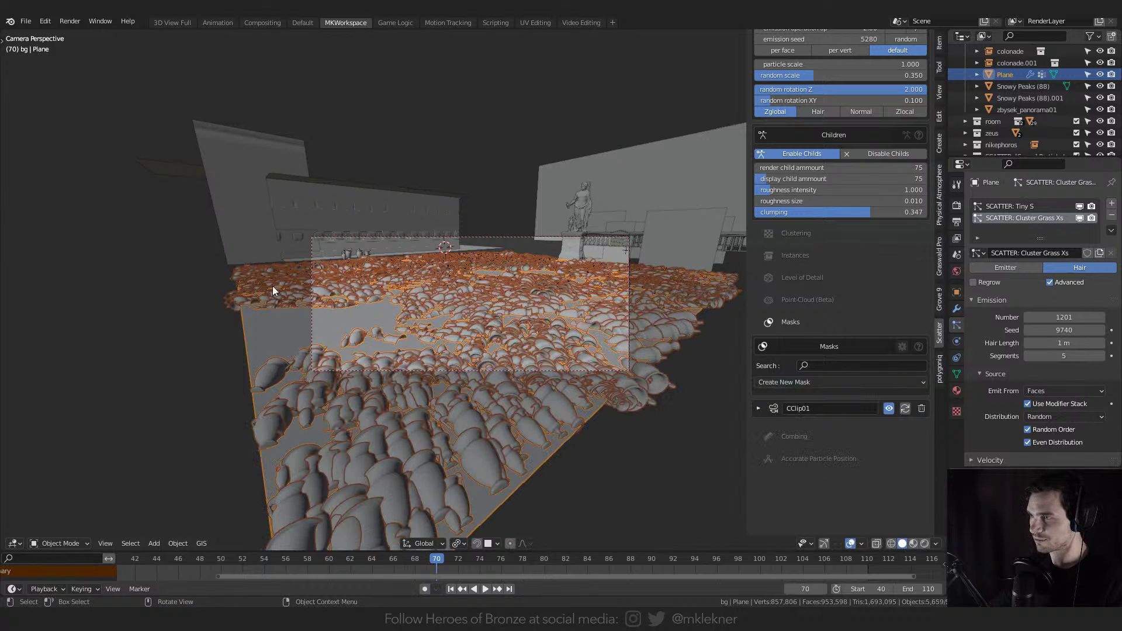
- Try the clipping mask with Selected Camera(s) and the scene camera selected, updating its camera data, and delete the mask
click(758, 406)
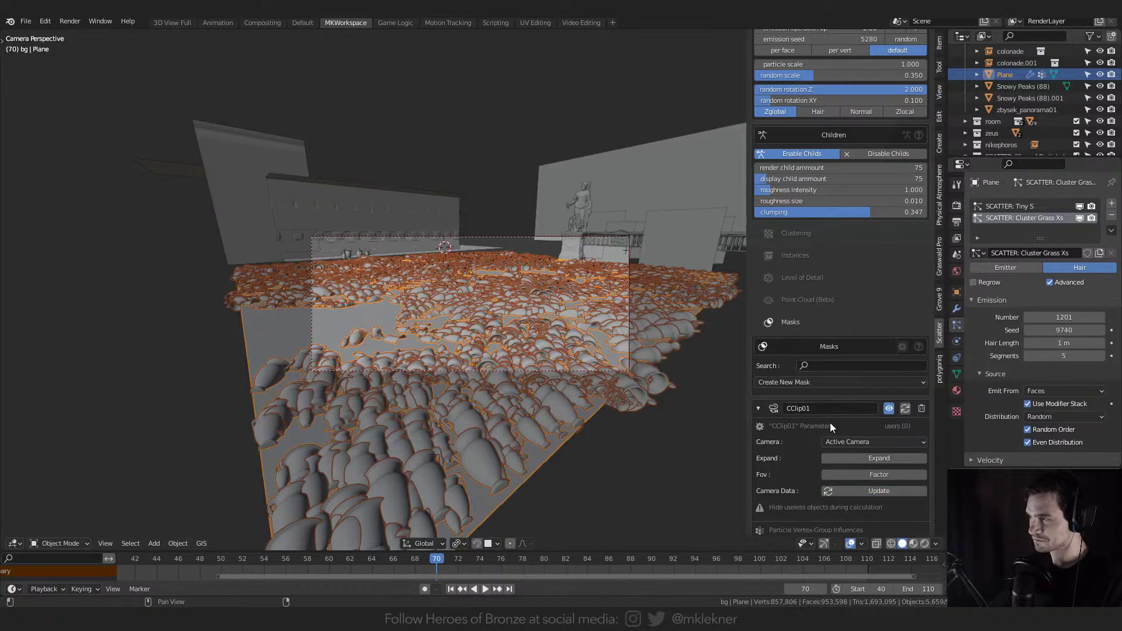
scroll(806, 444, down, 3)
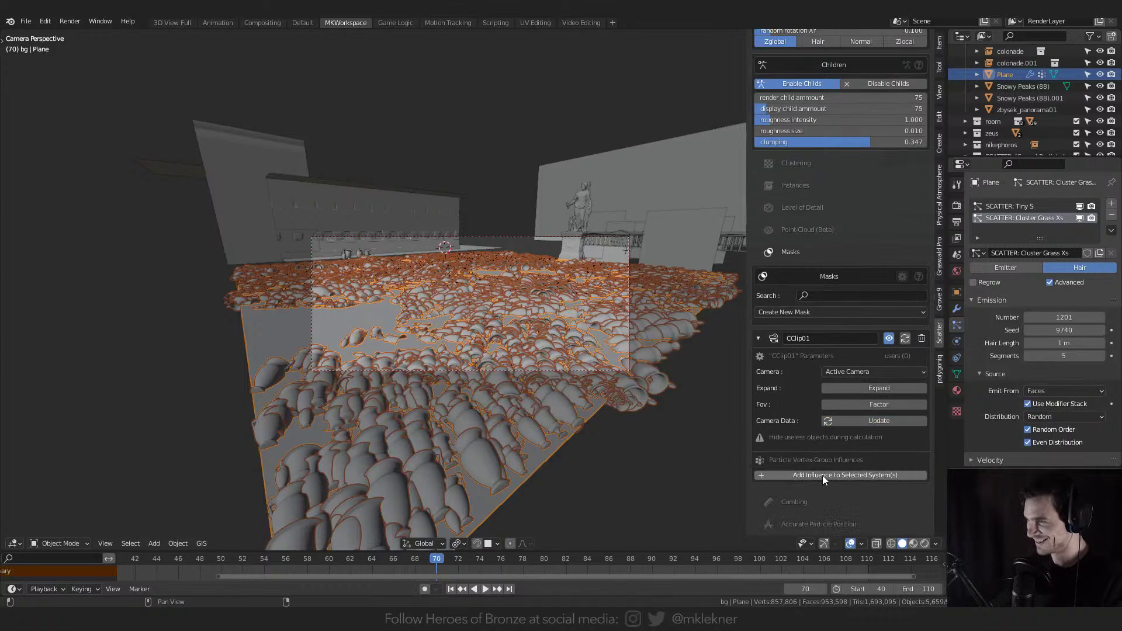
click(868, 373)
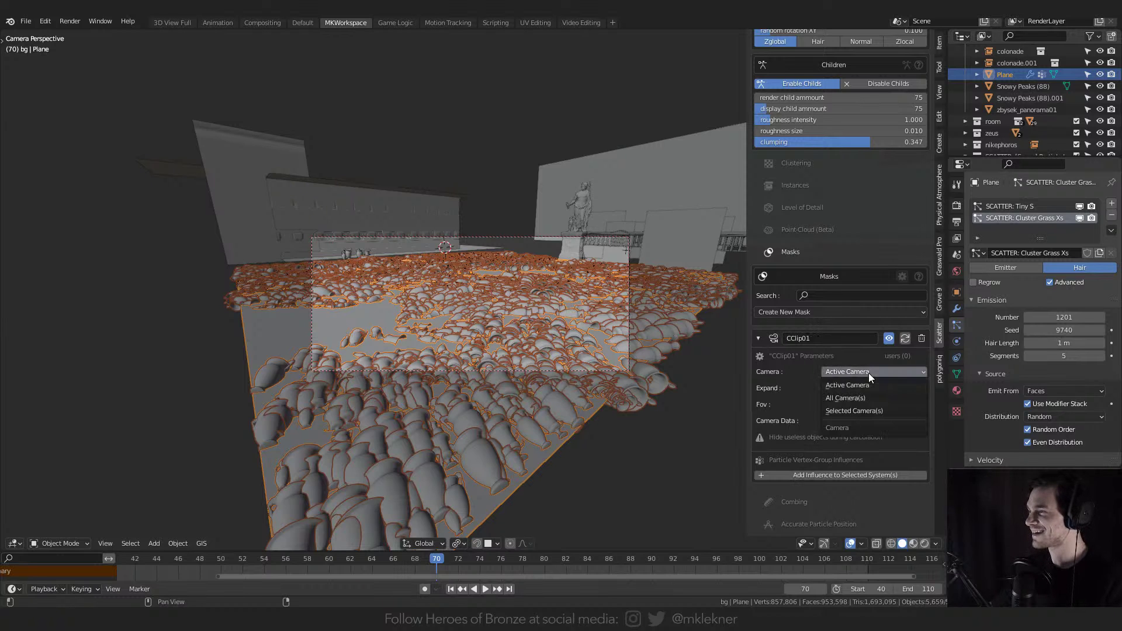
click(866, 409)
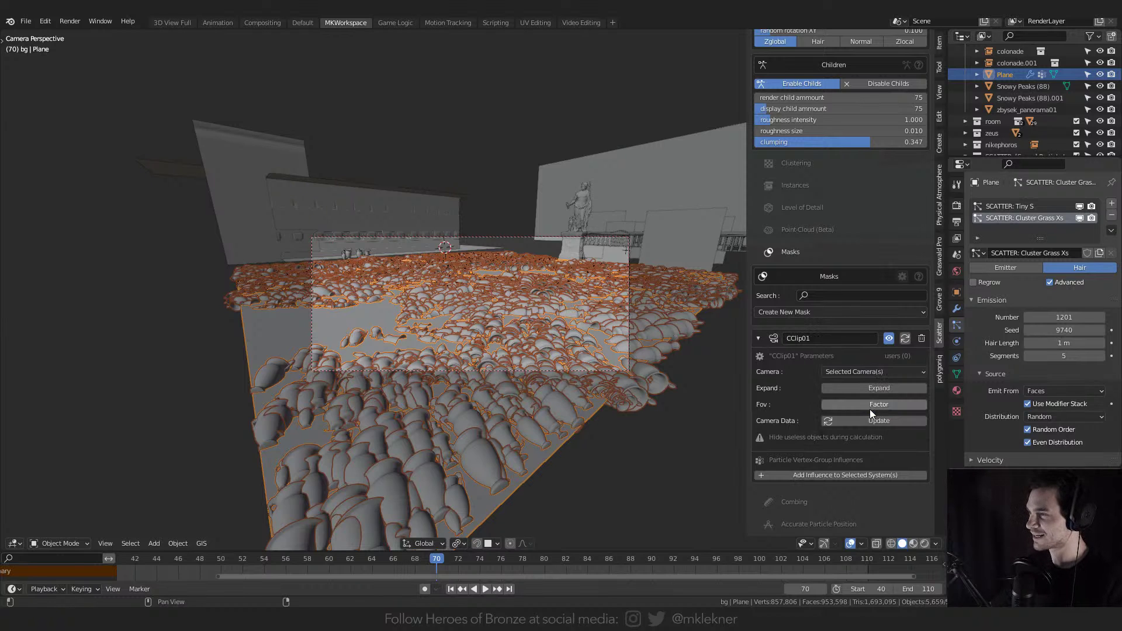
click(500, 238)
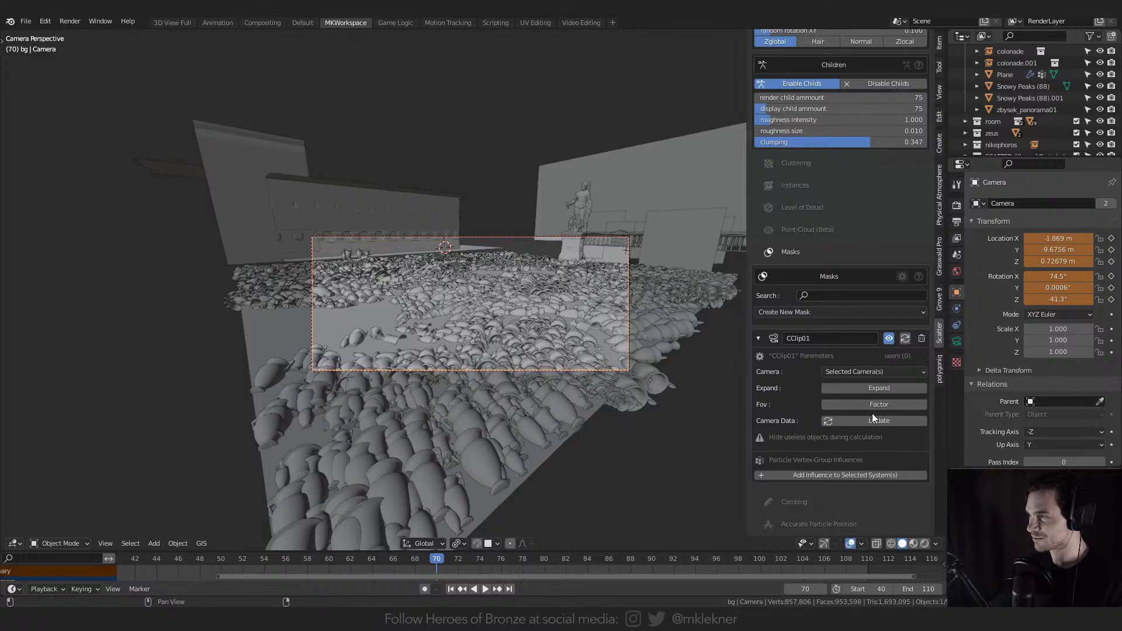
click(875, 371)
click(851, 412)
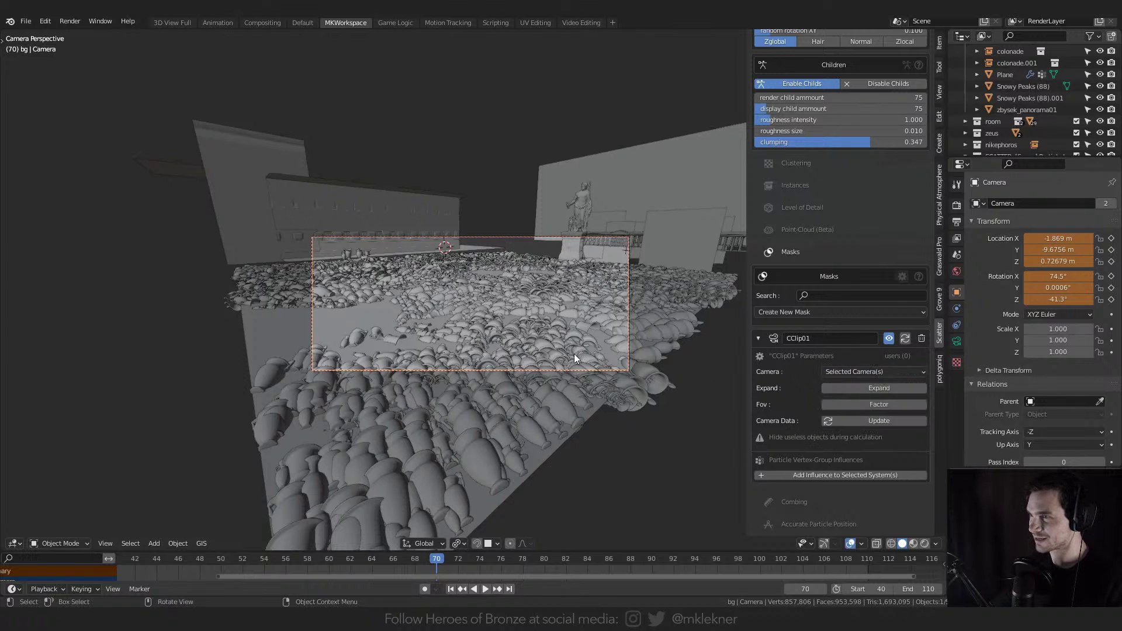
scroll(903, 388, down, 3)
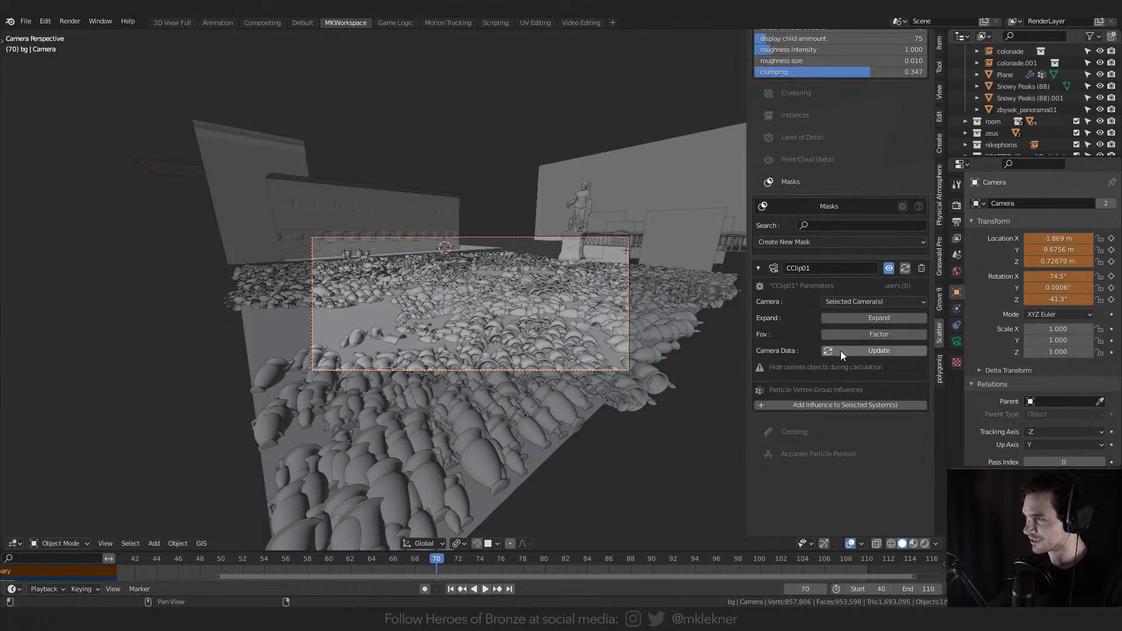
click(865, 351)
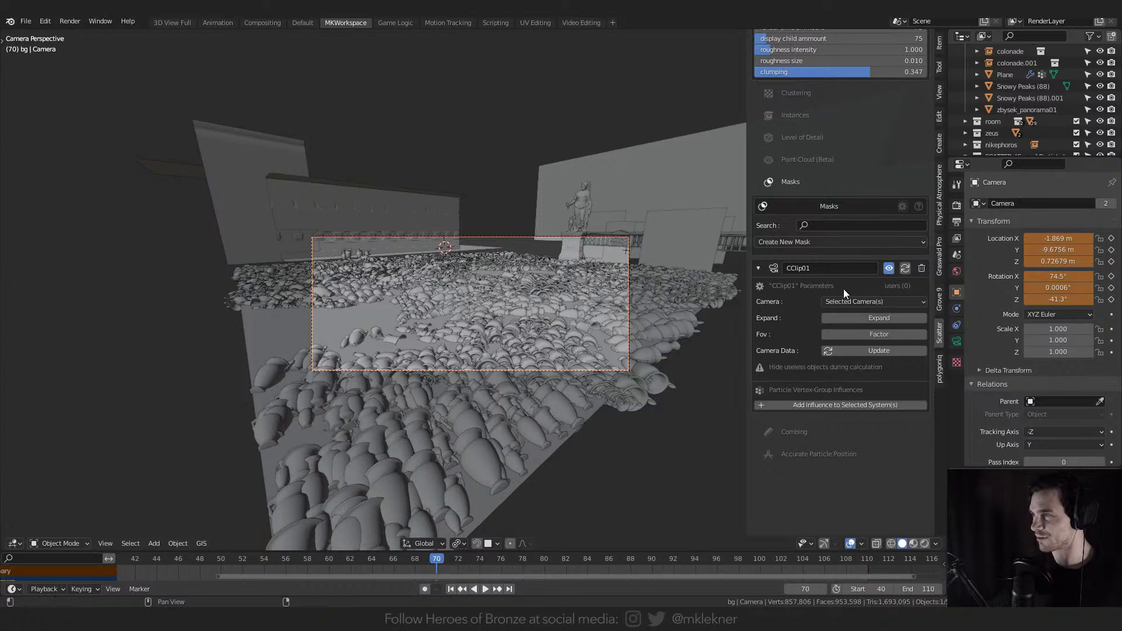
click(921, 267)
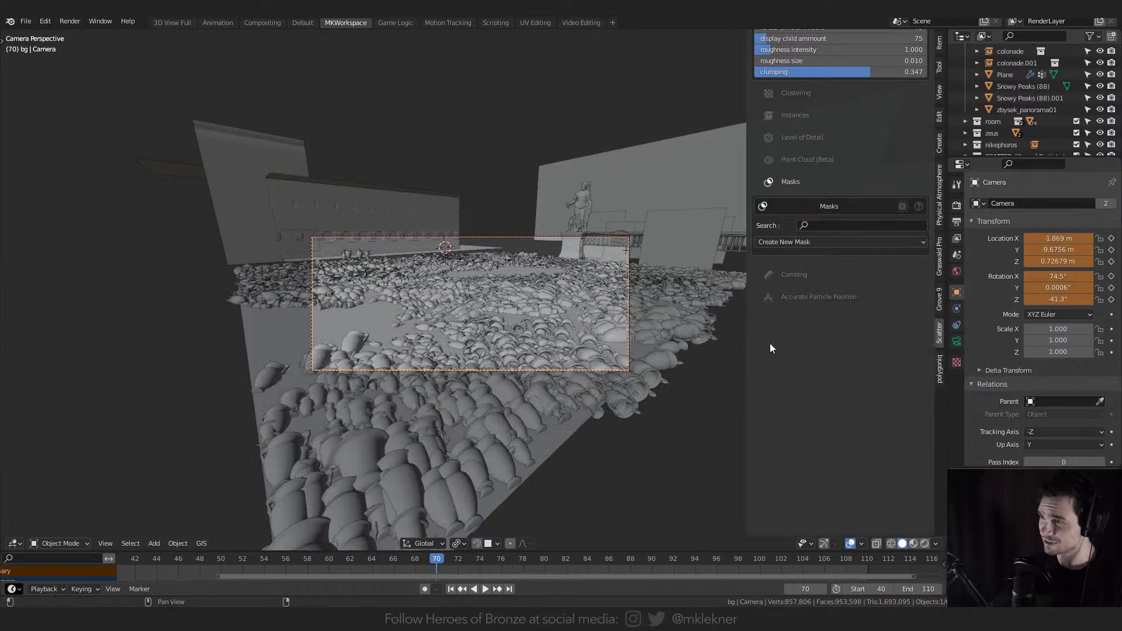
- Select the scattered plane and review the mask types that can be created for it
click(538, 292)
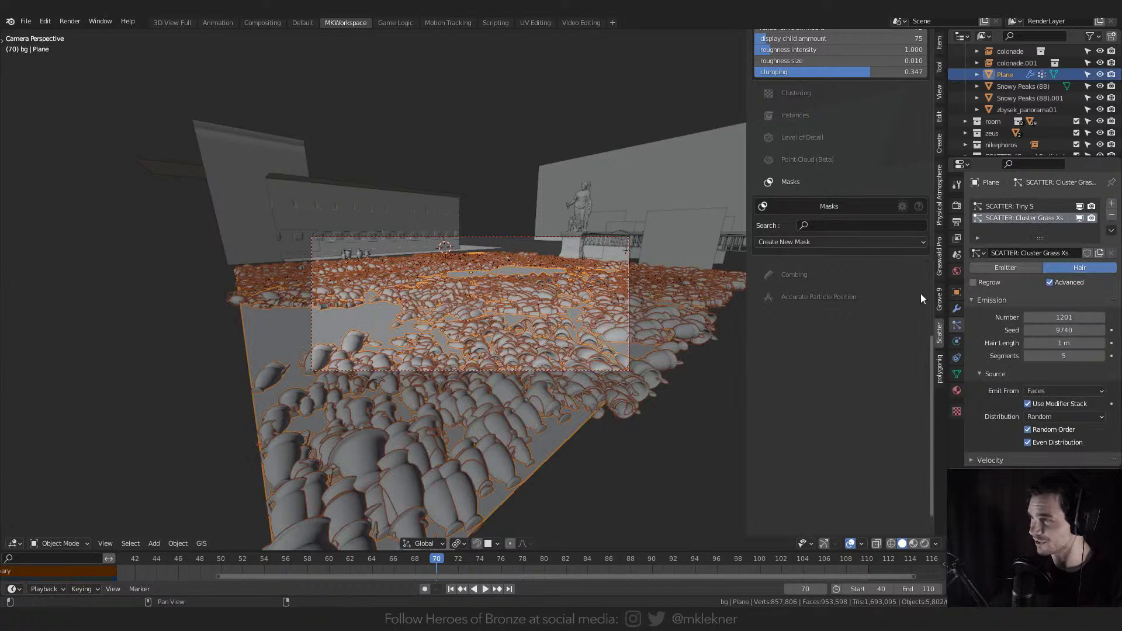
click(822, 242)
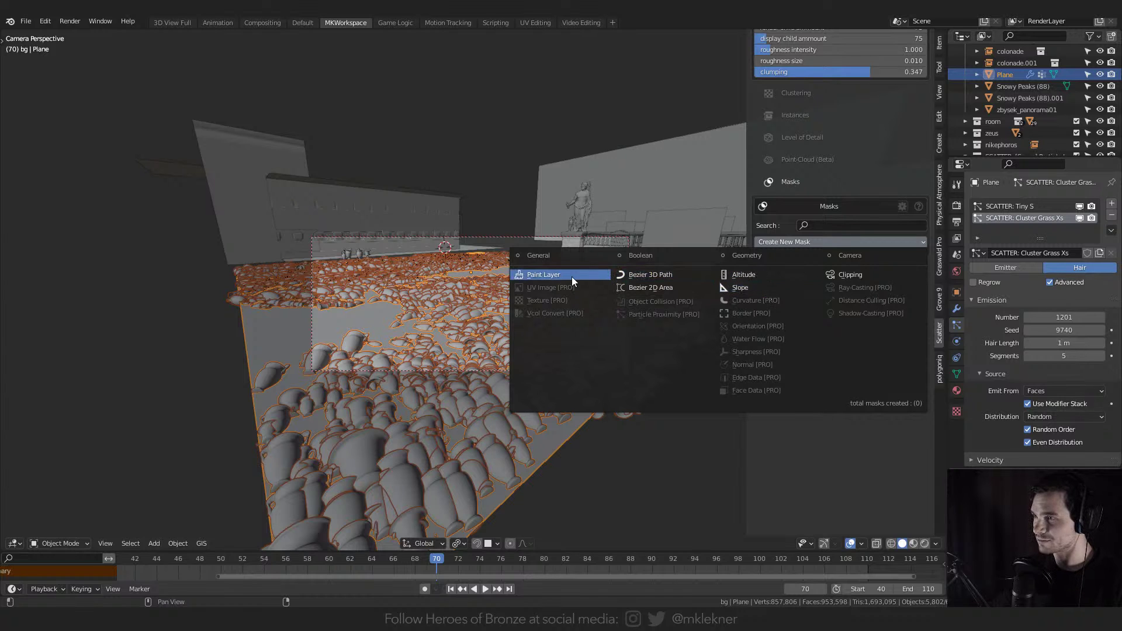
click(827, 236)
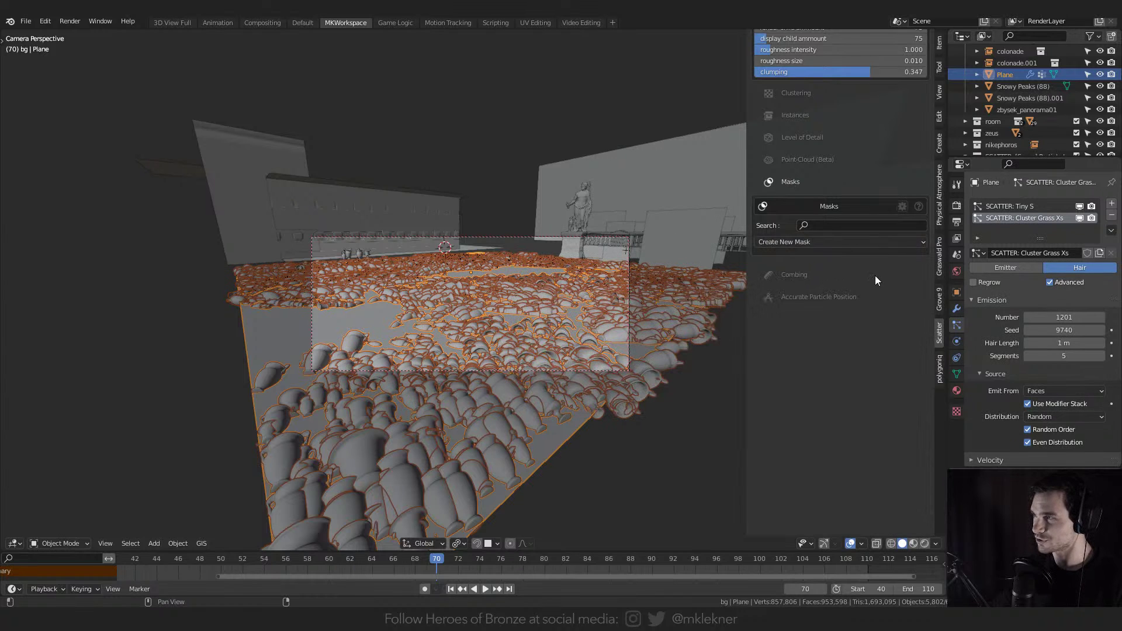
- Expand the Clustering settings, try the Image texture for the first clustering slot, and set it to Noise
scroll(874, 280, up, 9)
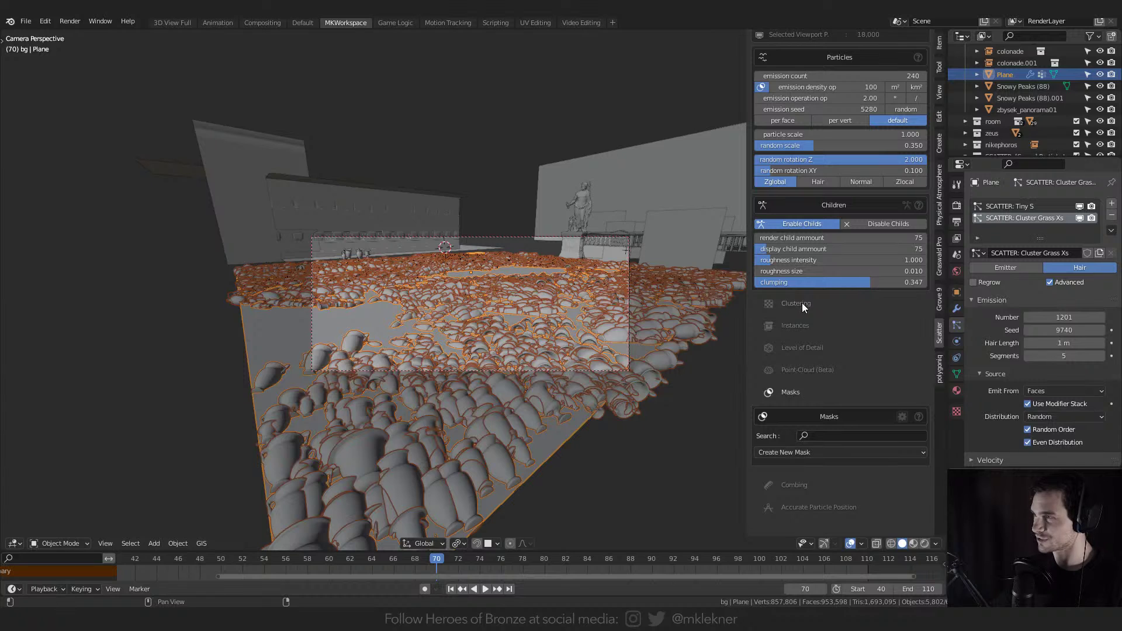
click(801, 302)
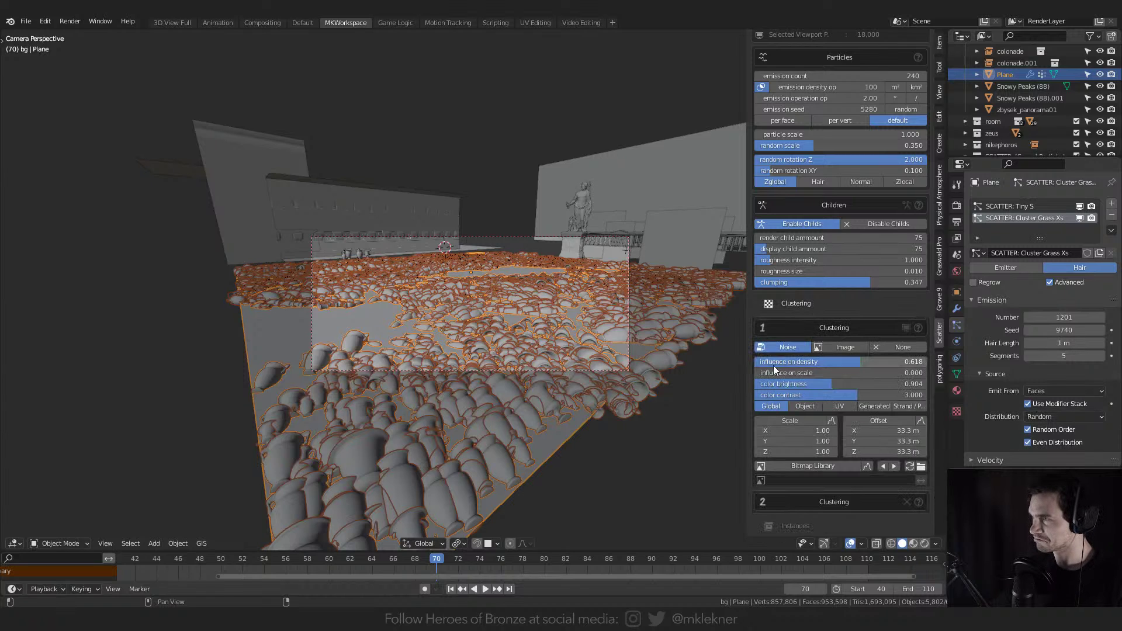
click(843, 347)
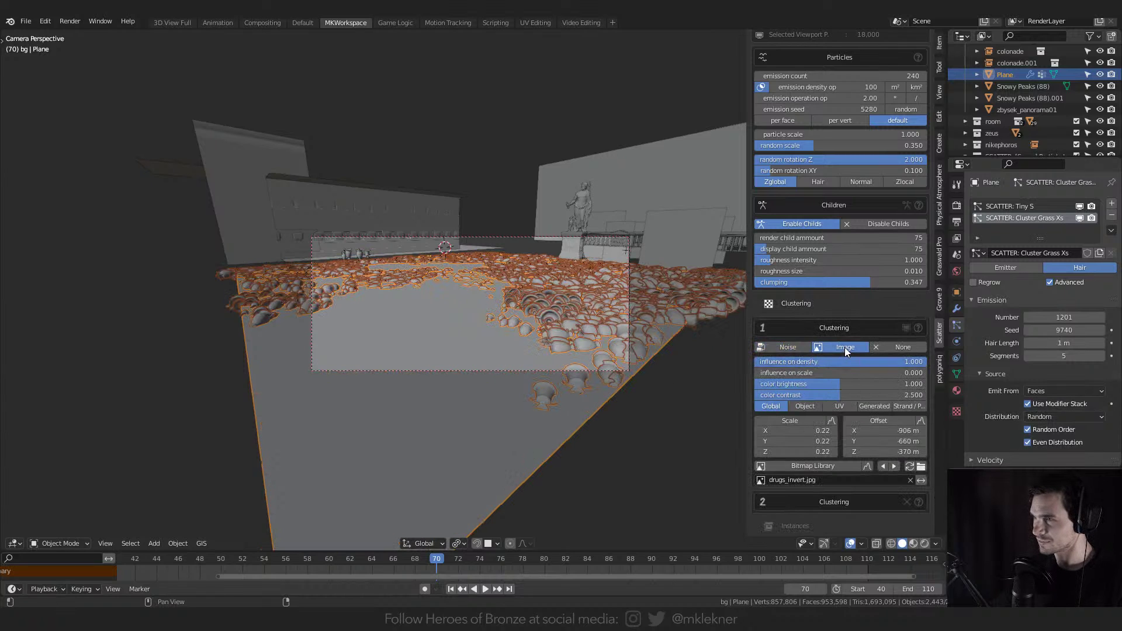
click(786, 347)
middle_drag(444, 263, 461, 372)
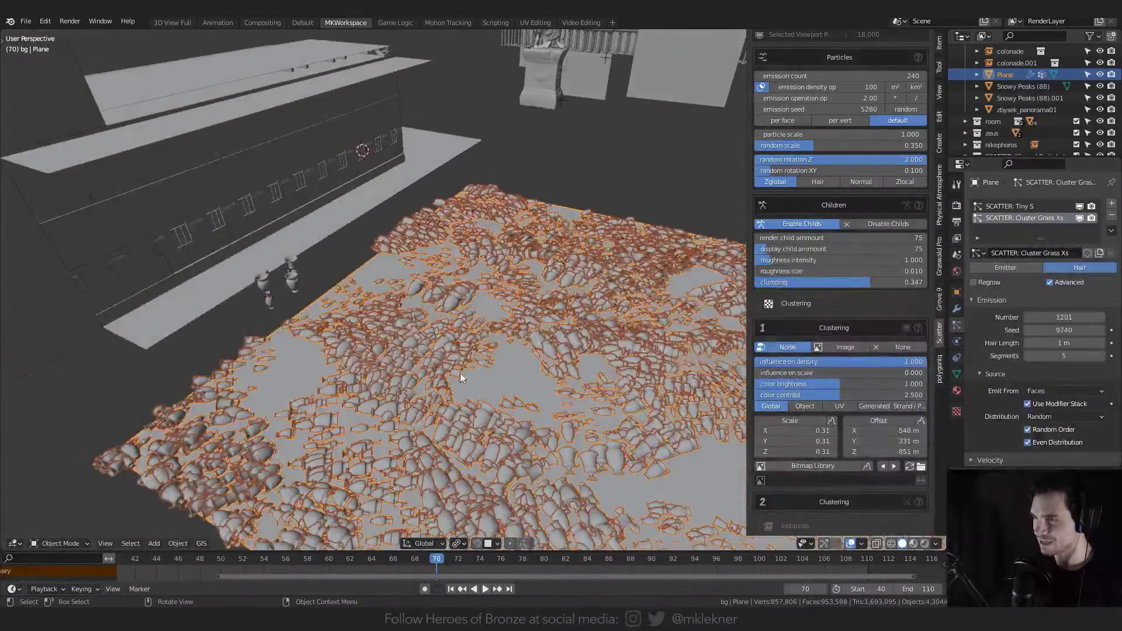
middle_drag(541, 305, 528, 374)
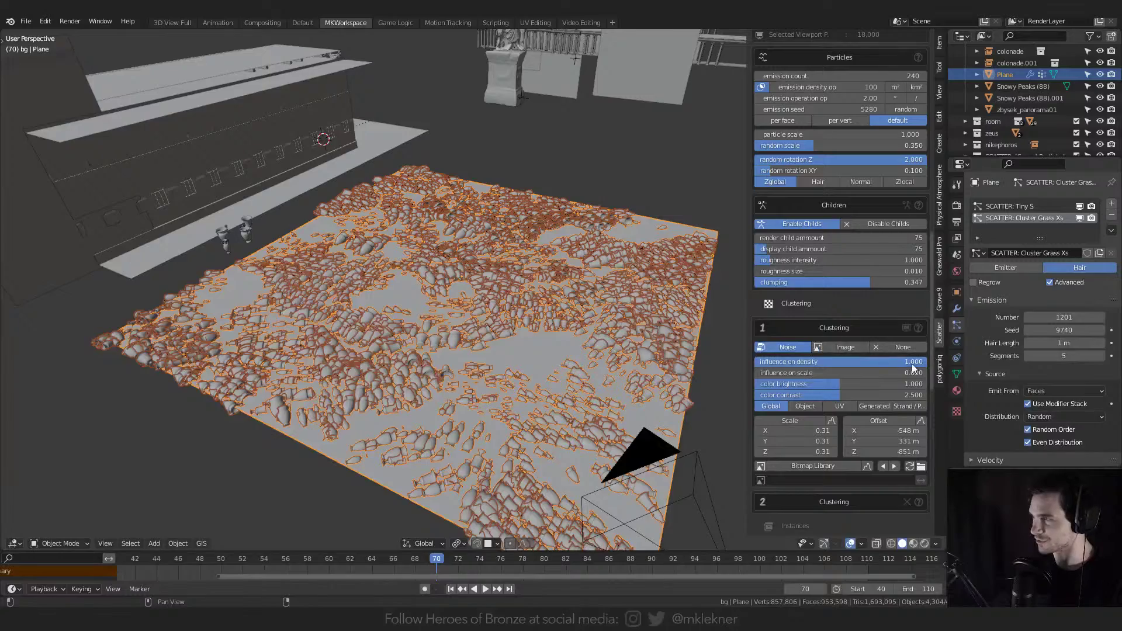
drag(915, 362, 935, 374)
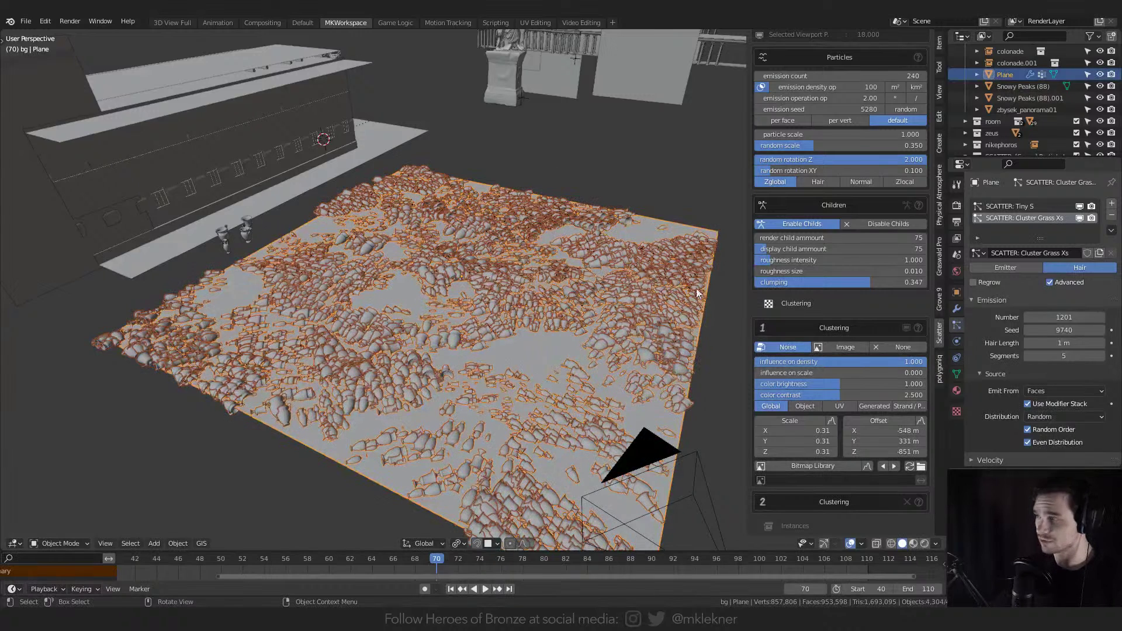
- Step the first clustering texture forward through the bitmap library images up to checker.jpg
scroll(846, 350, down, 5)
scroll(846, 349, down, 3)
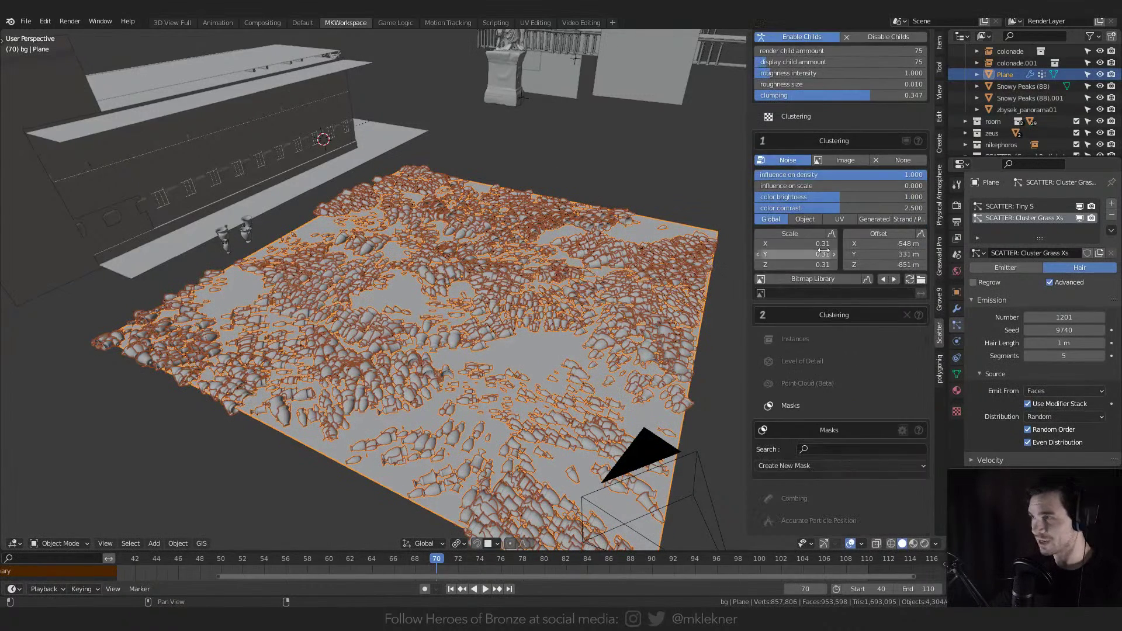
click(895, 280)
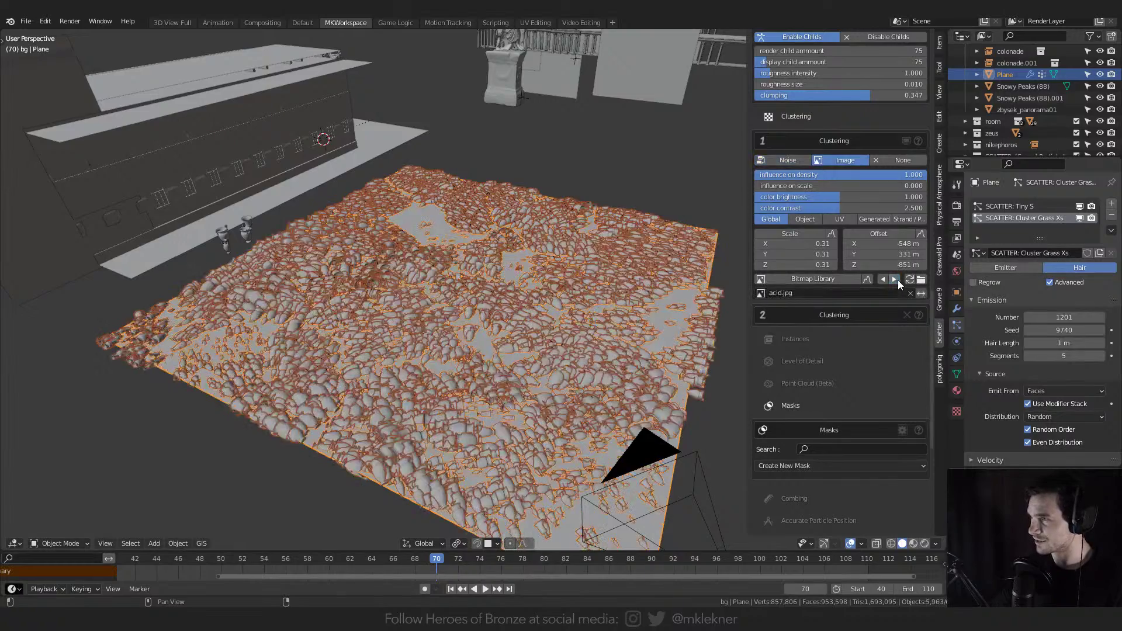
click(896, 279)
click(896, 279)
click(896, 279)
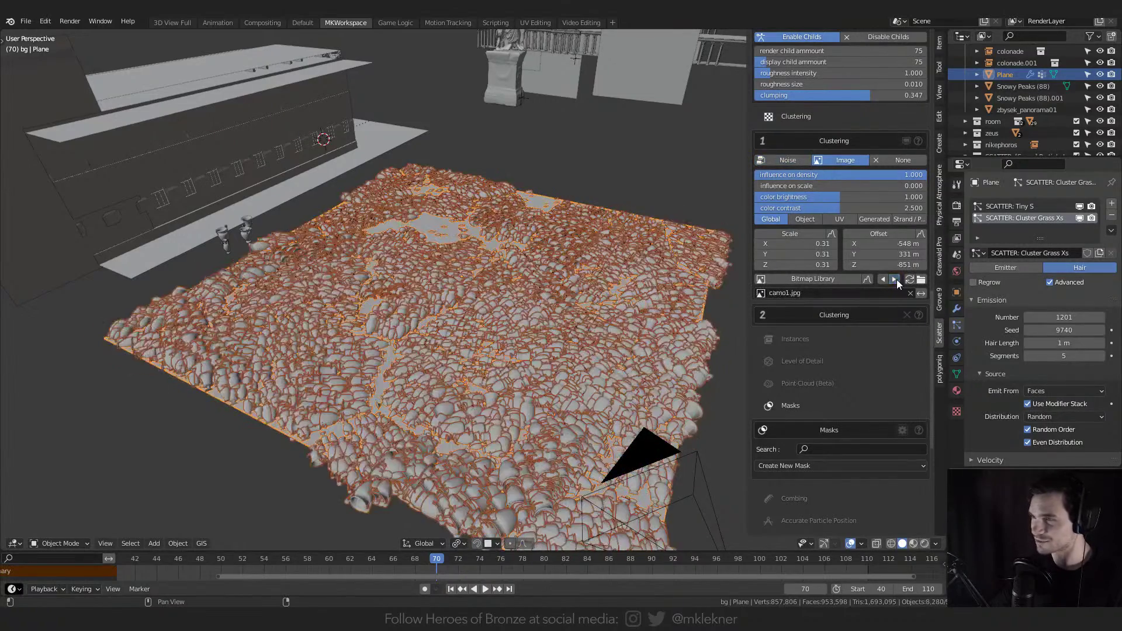
click(896, 280)
click(896, 279)
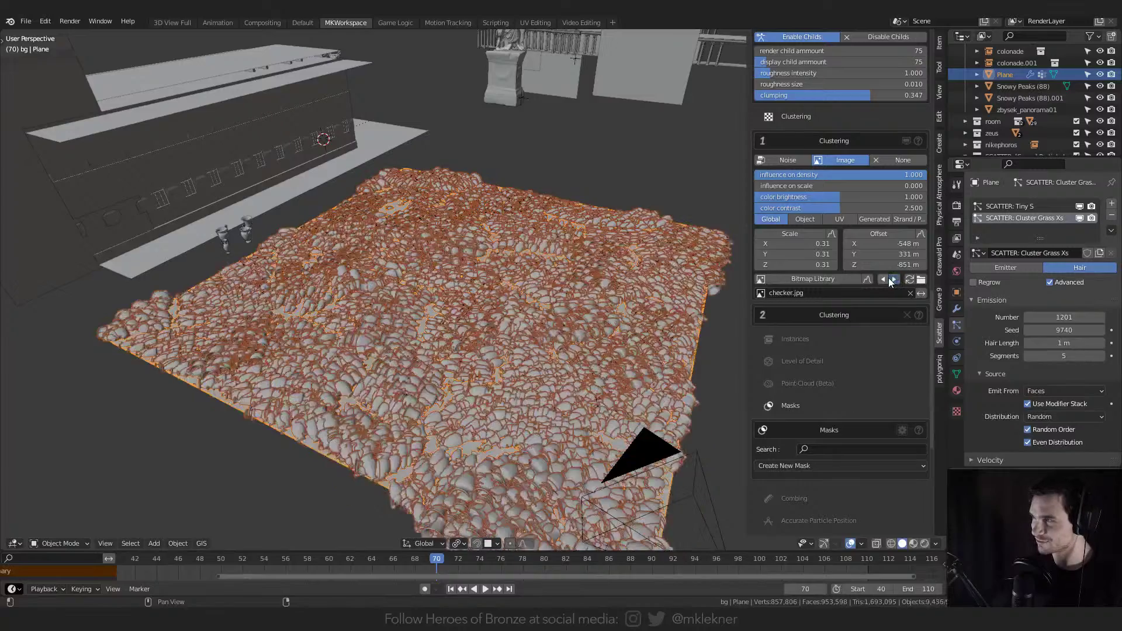
- Step back through the bitmap library, set blur.jpg as the clustering image, and deselect the plane
click(885, 279)
click(884, 279)
click(885, 279)
click(884, 280)
click(885, 279)
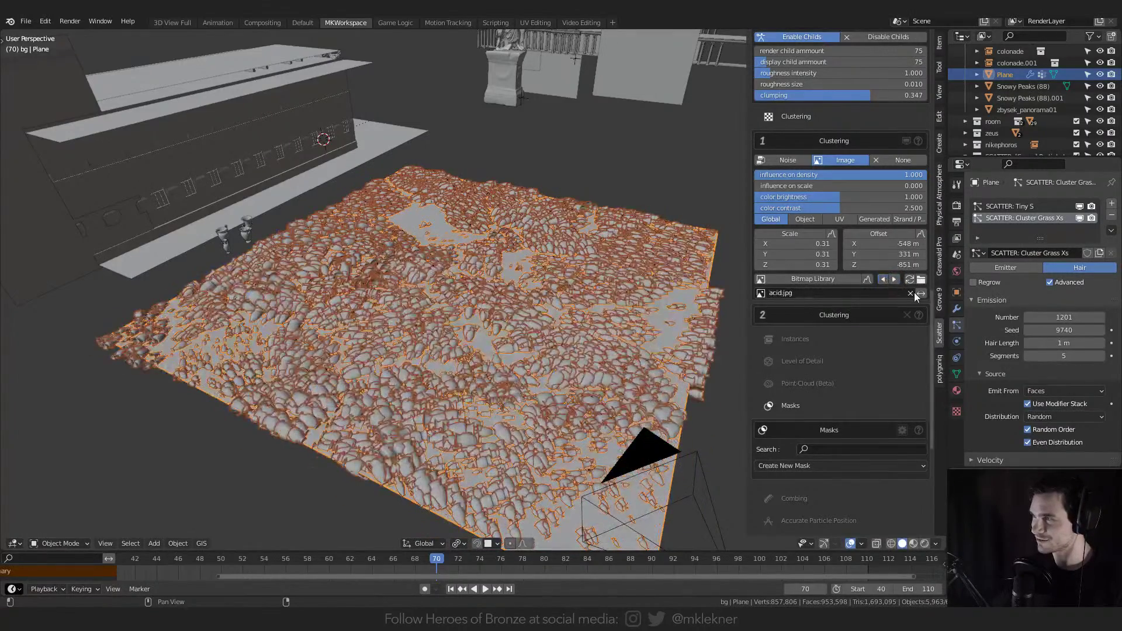
click(885, 279)
click(893, 281)
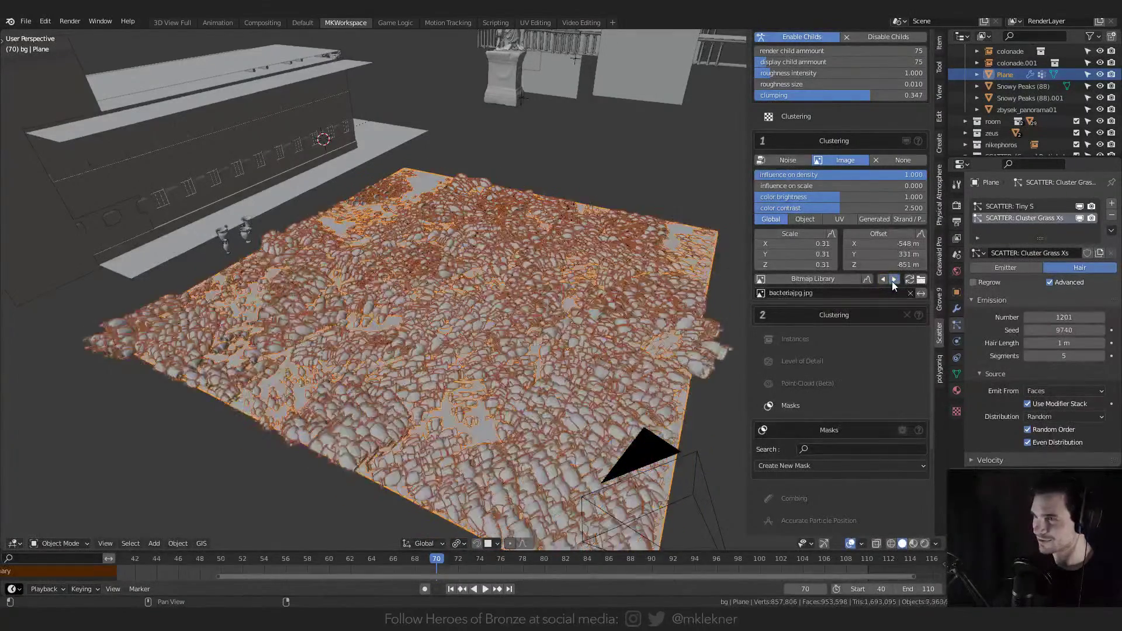
click(893, 281)
click(591, 166)
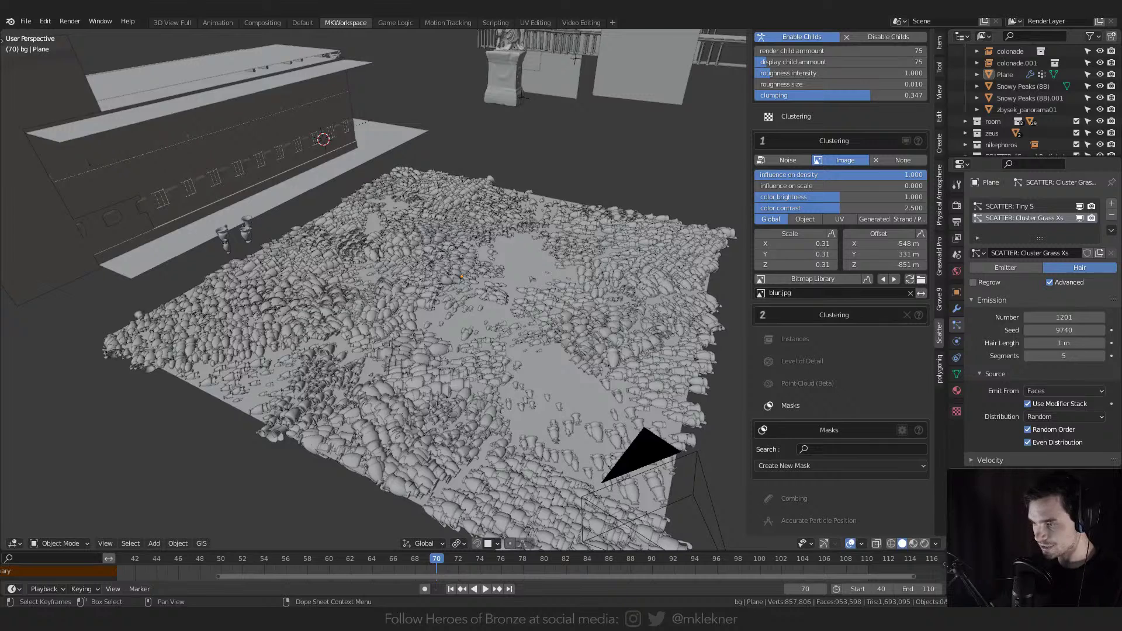
- Switch to the browser to view the Scatter 4.0 product page on Blender Market, and return to Blender
drag(2, 9, 479, 3)
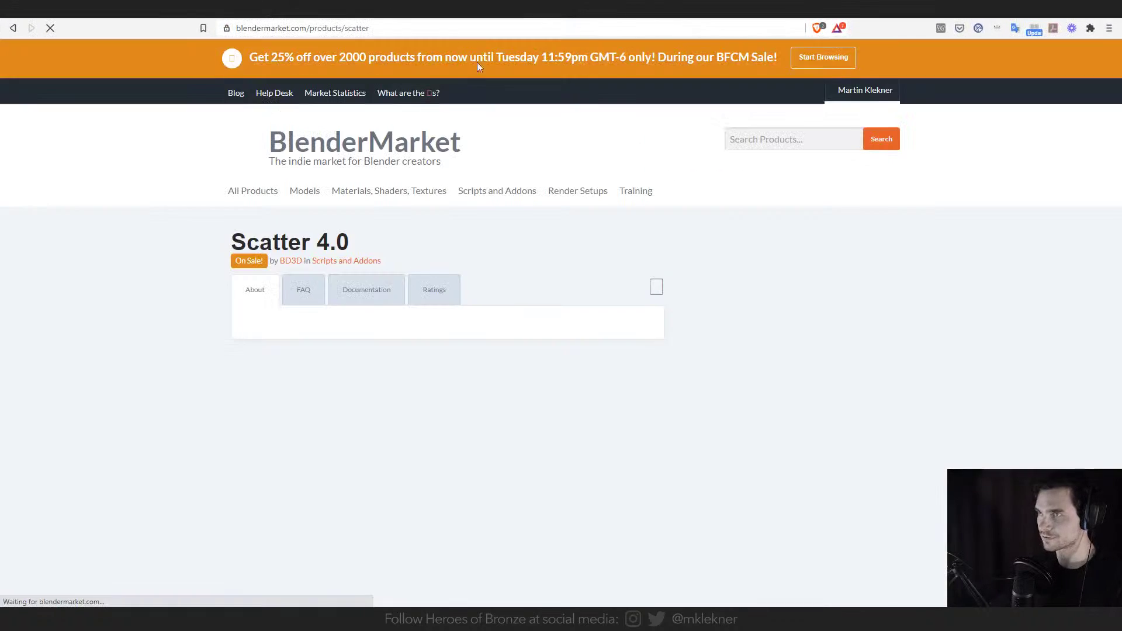
click(277, 22)
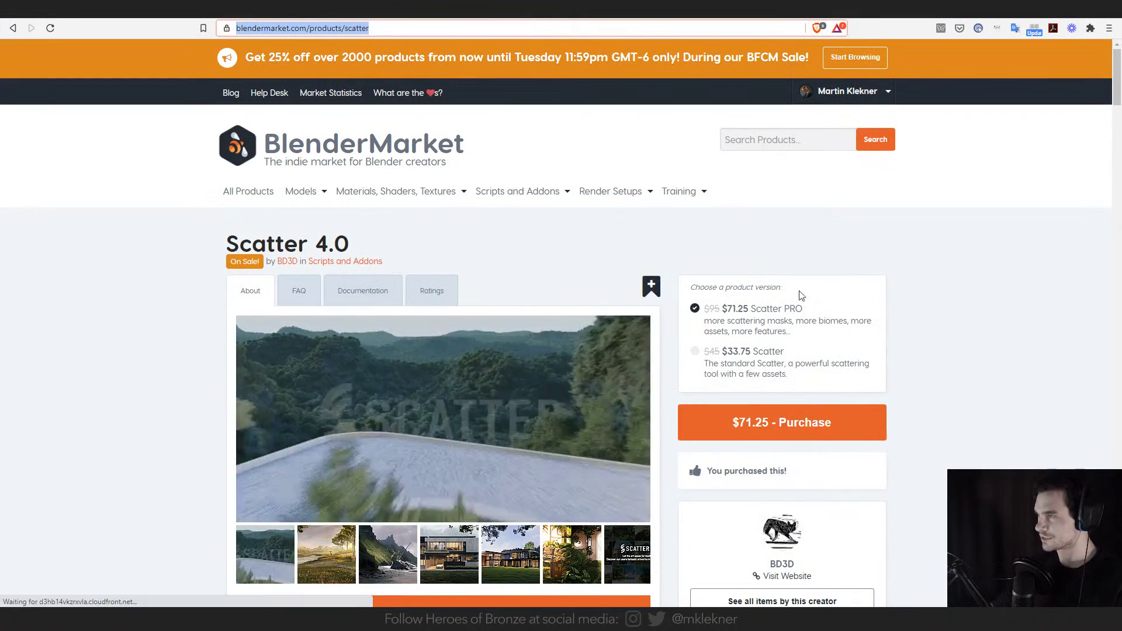
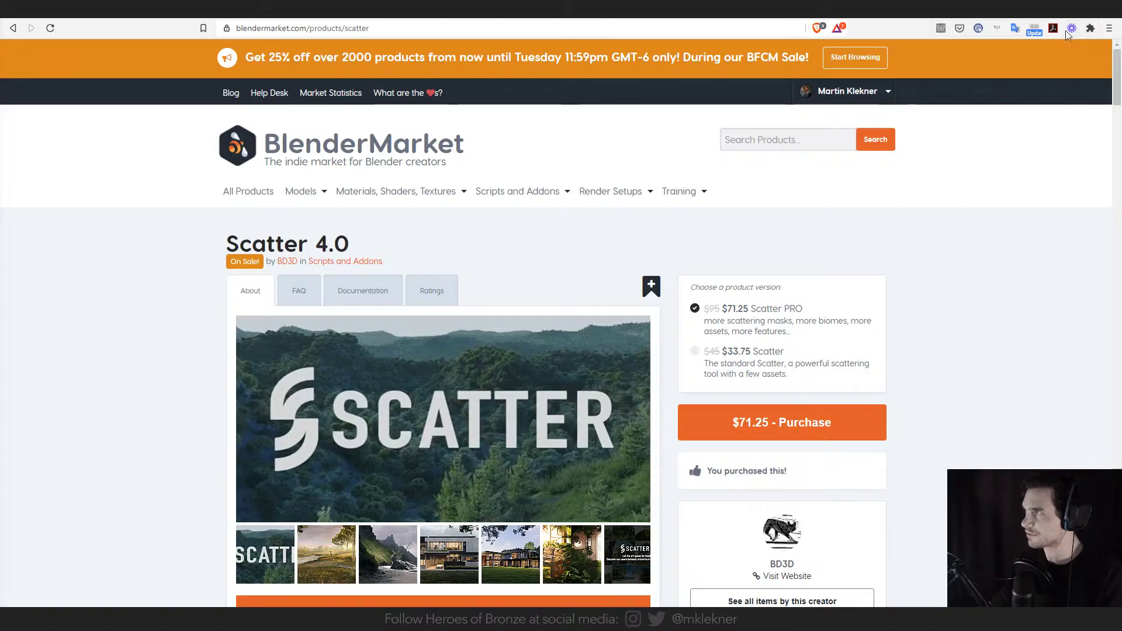
key(ctrl+l)
key(alt+Tab)
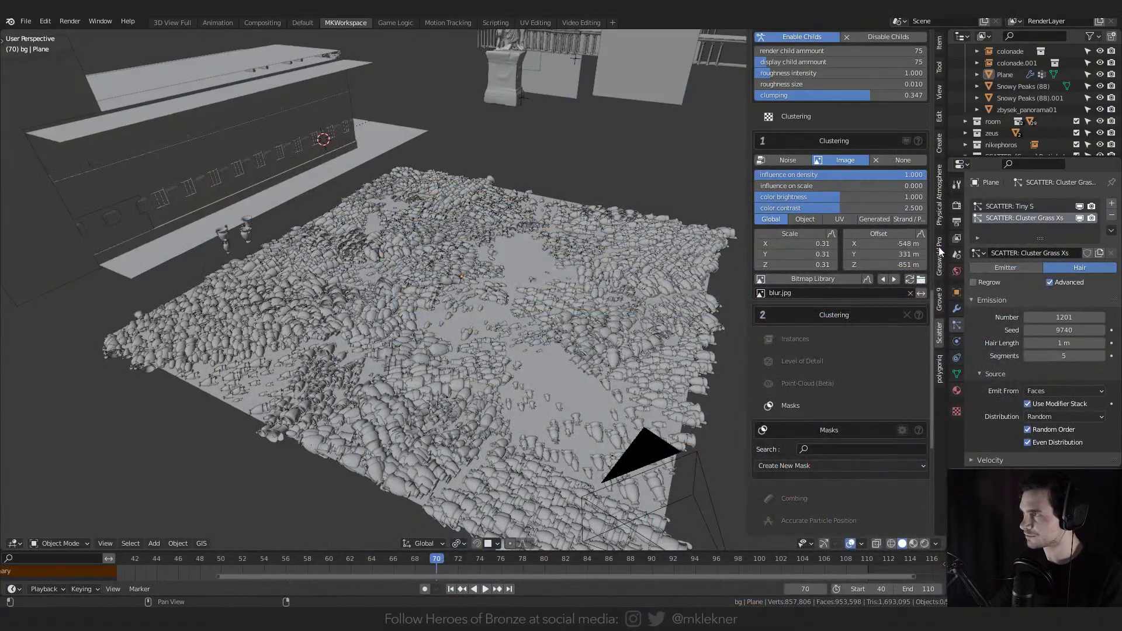
- Widen the properties area, select the plane and examine the Proxify proxy generation, behavior and operation options in its object properties
drag(948, 241, 878, 240)
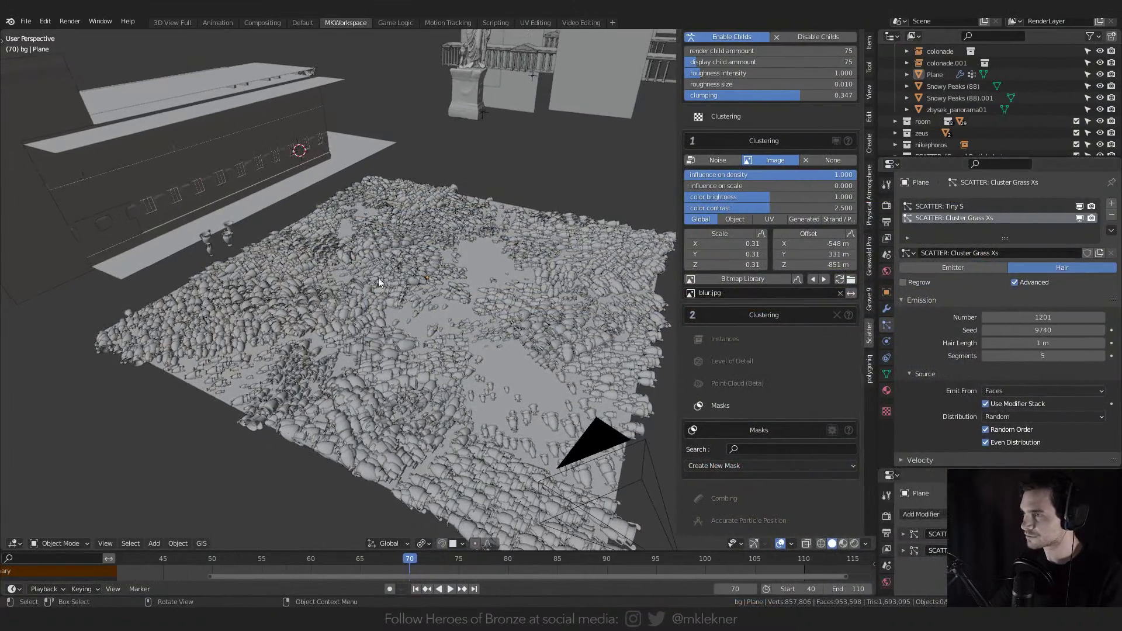
click(475, 287)
click(886, 293)
scroll(940, 321, down, 10)
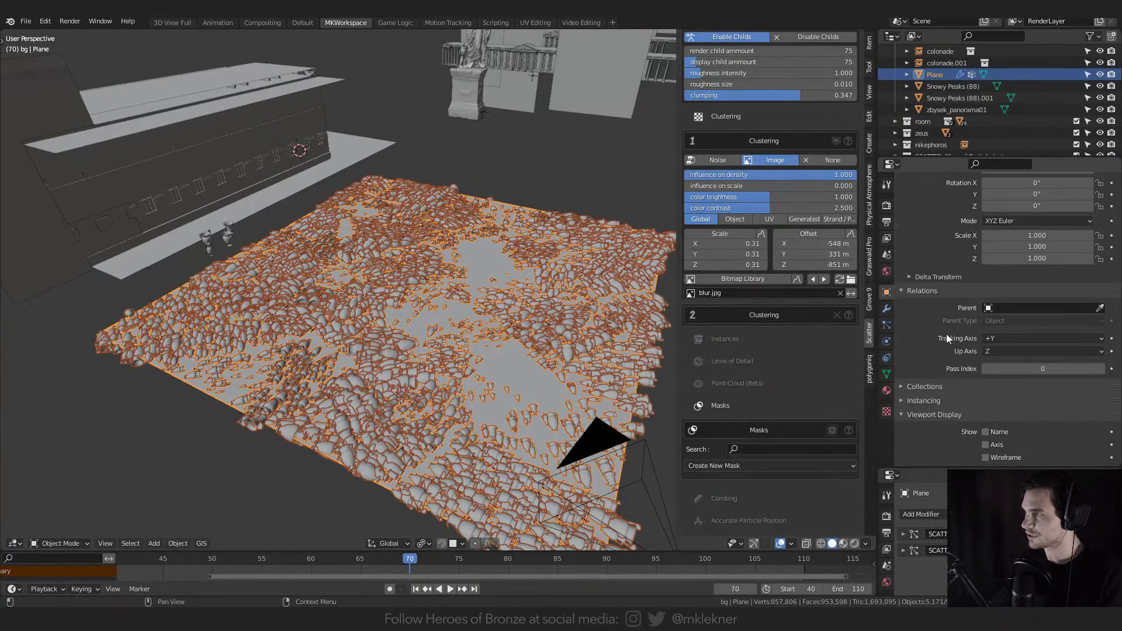
scroll(949, 280, down, 4)
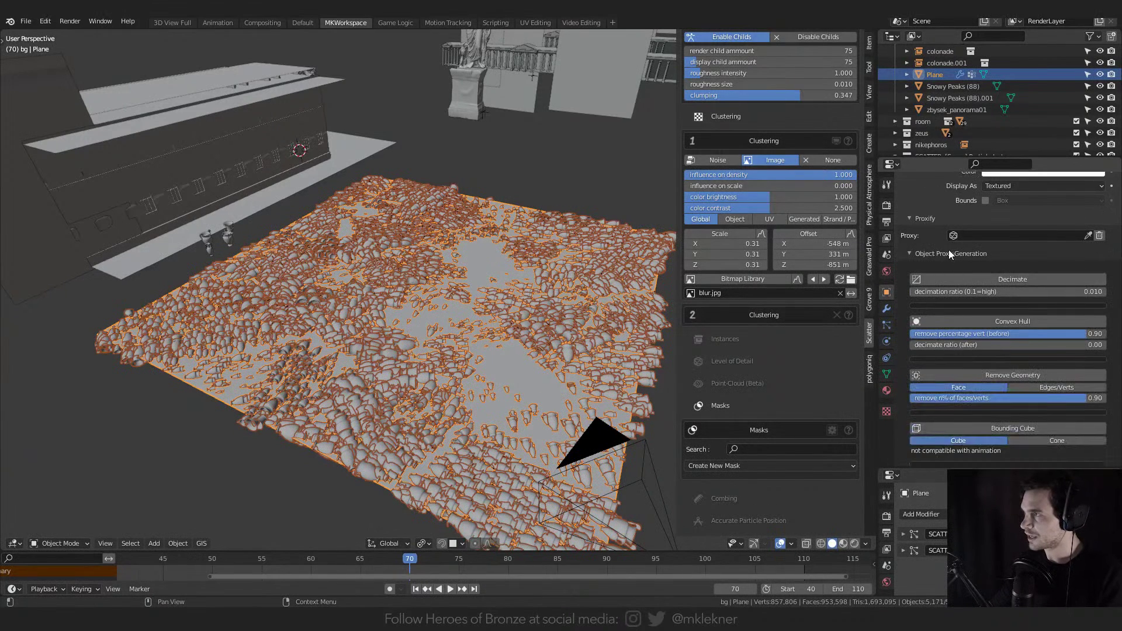
scroll(950, 253, down, 1)
scroll(1054, 247, down, 4)
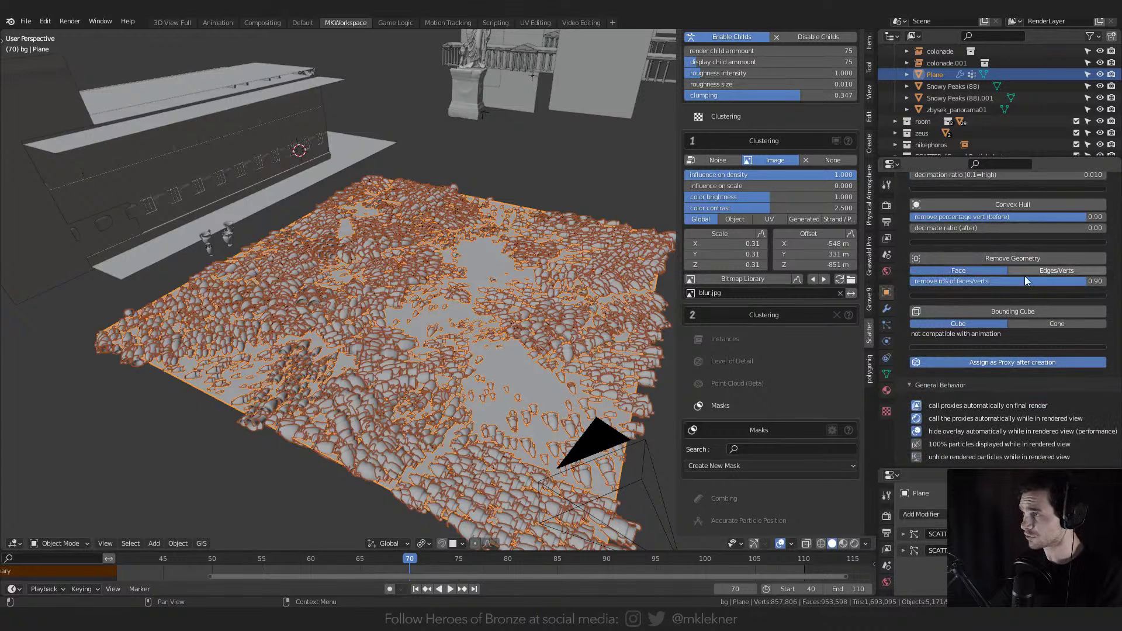
scroll(1005, 371, down, 8)
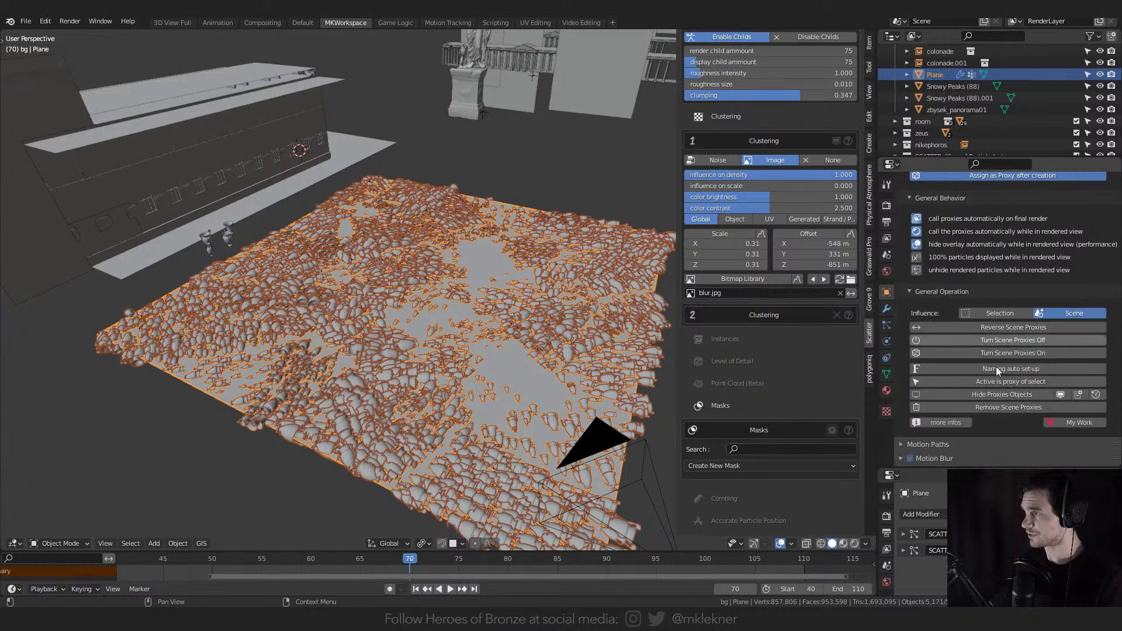
scroll(929, 269, down, 2)
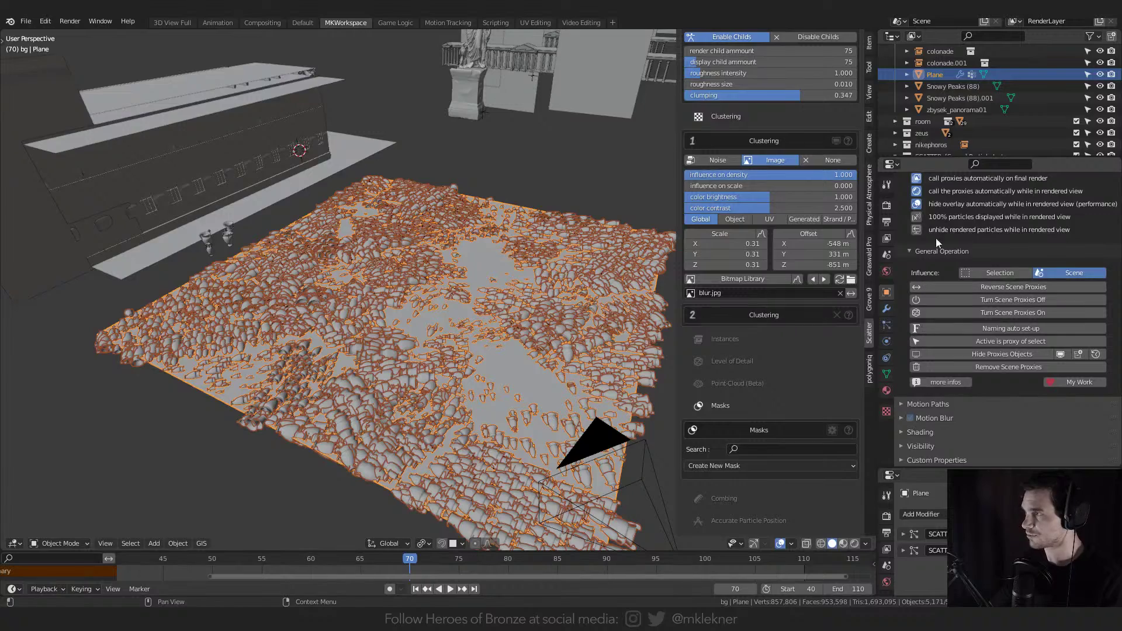
- Delete the plane carrying the scattered vases from the scene
click(450, 162)
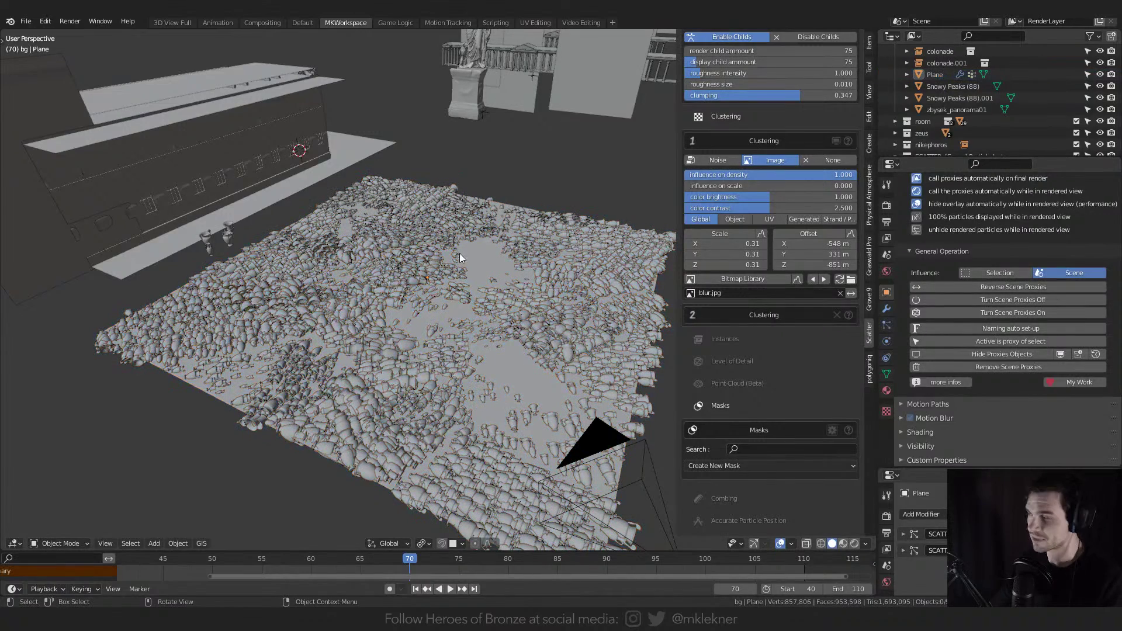
click(455, 299)
scroll(797, 195, up, 12)
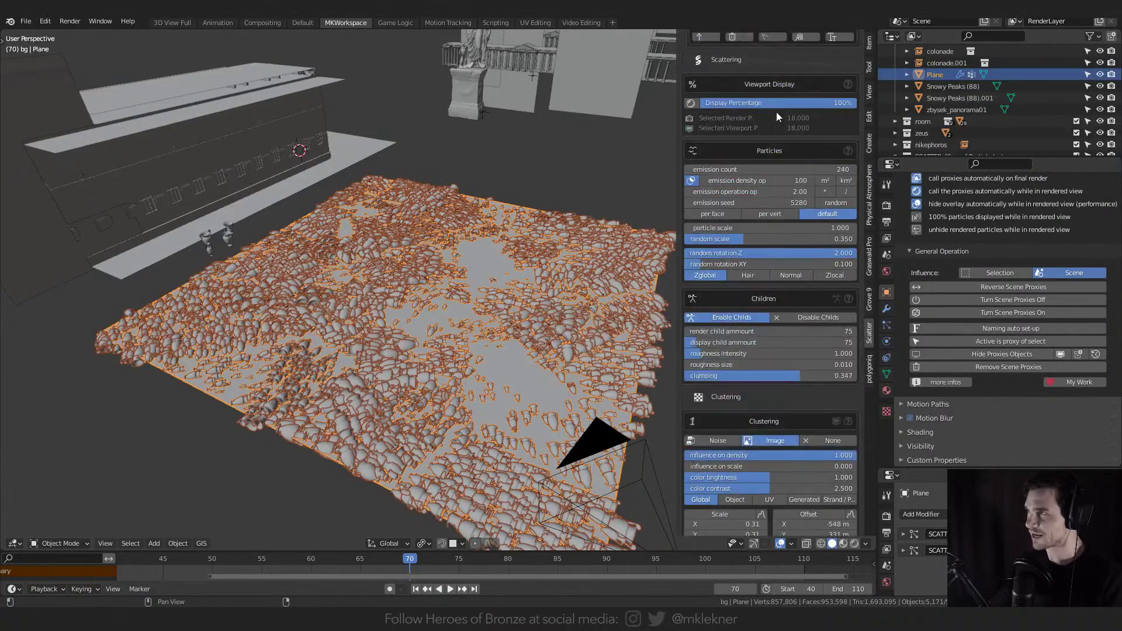
scroll(776, 111, up, 15)
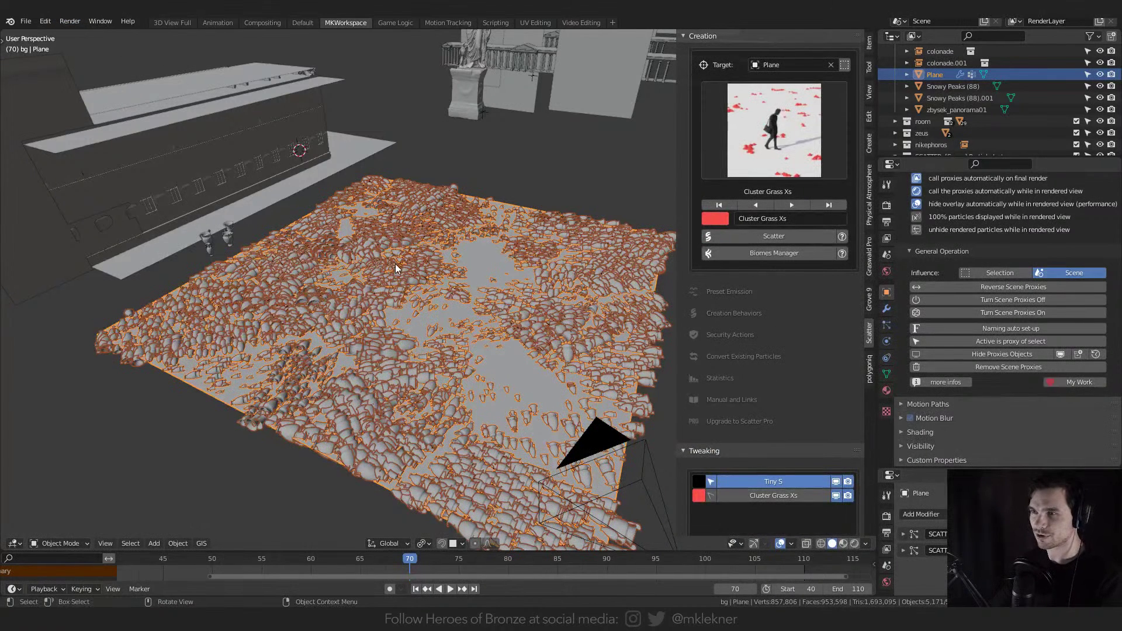
key(Delete)
- Review the enabled add-ons in the Blender preferences and close the preferences window
click(45, 21)
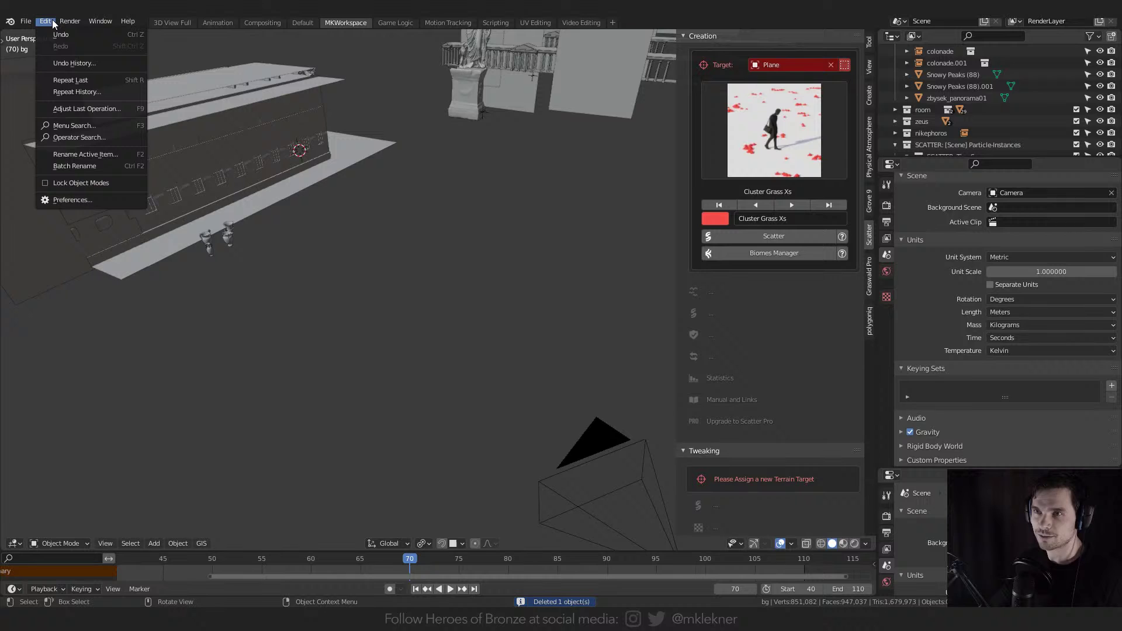
click(77, 199)
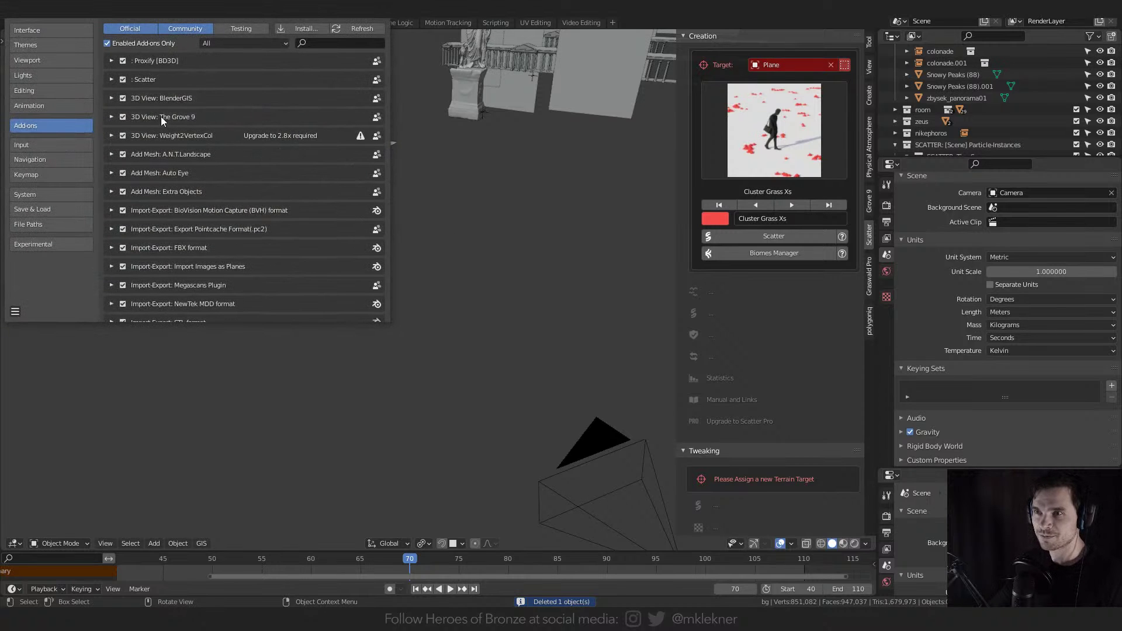
click(379, 10)
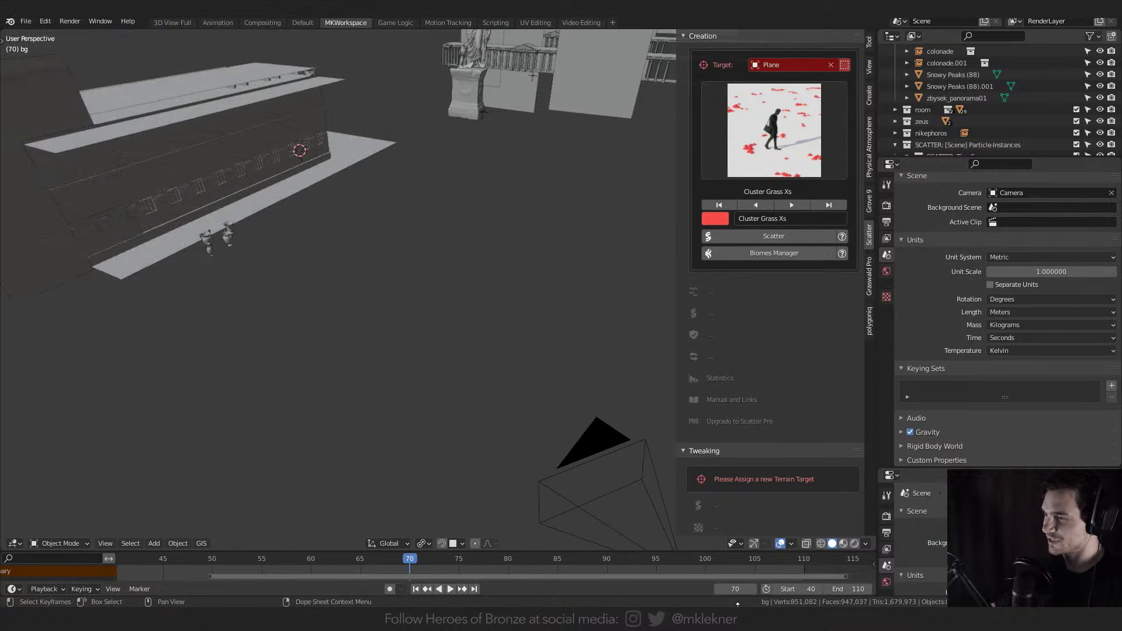
- Launch a second Blender instance and dismiss its splash screen to get an empty scene
mouse_move(801, 574)
mouse_move(695, 563)
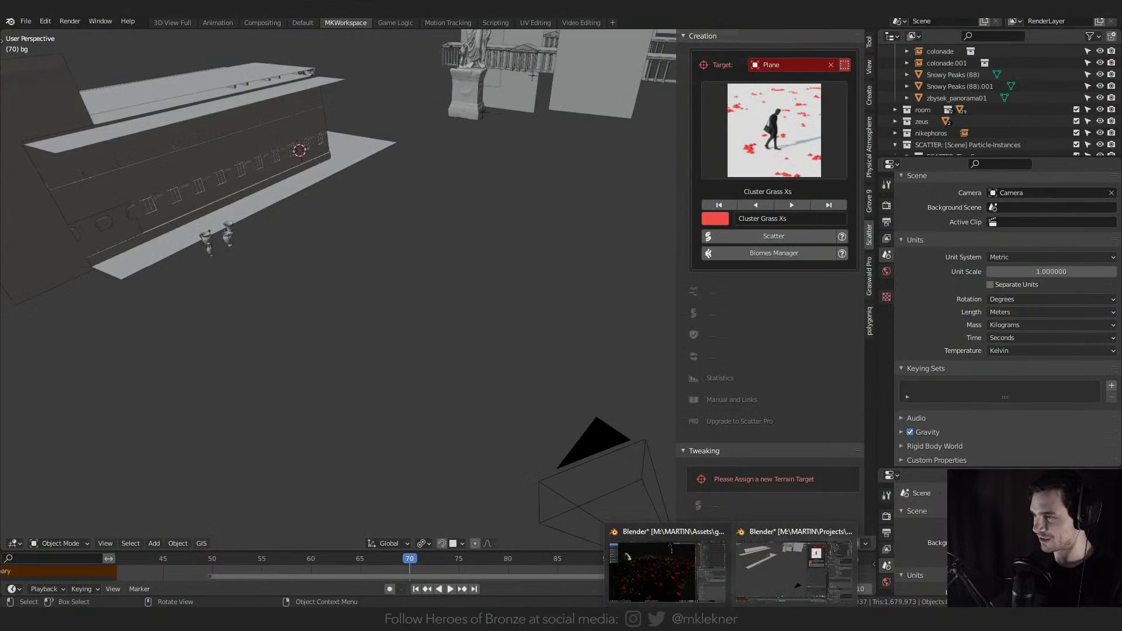
right_click(731, 618)
click(722, 553)
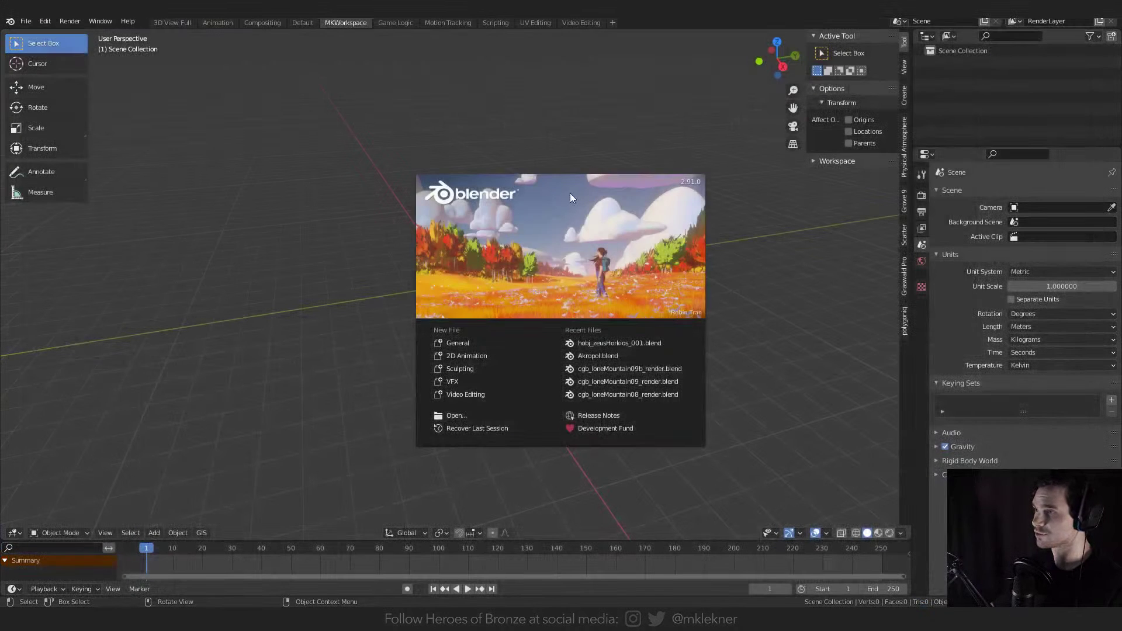
click(379, 234)
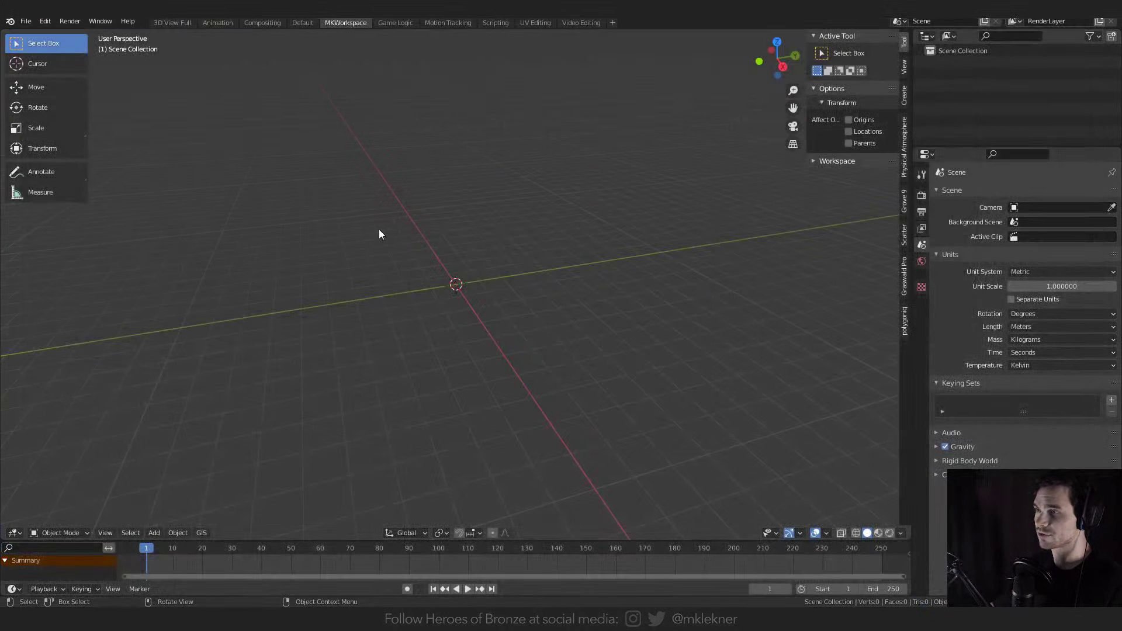
- Start a BlenderGIS web basemap using Google as the source and Satellite as the layer
click(200, 532)
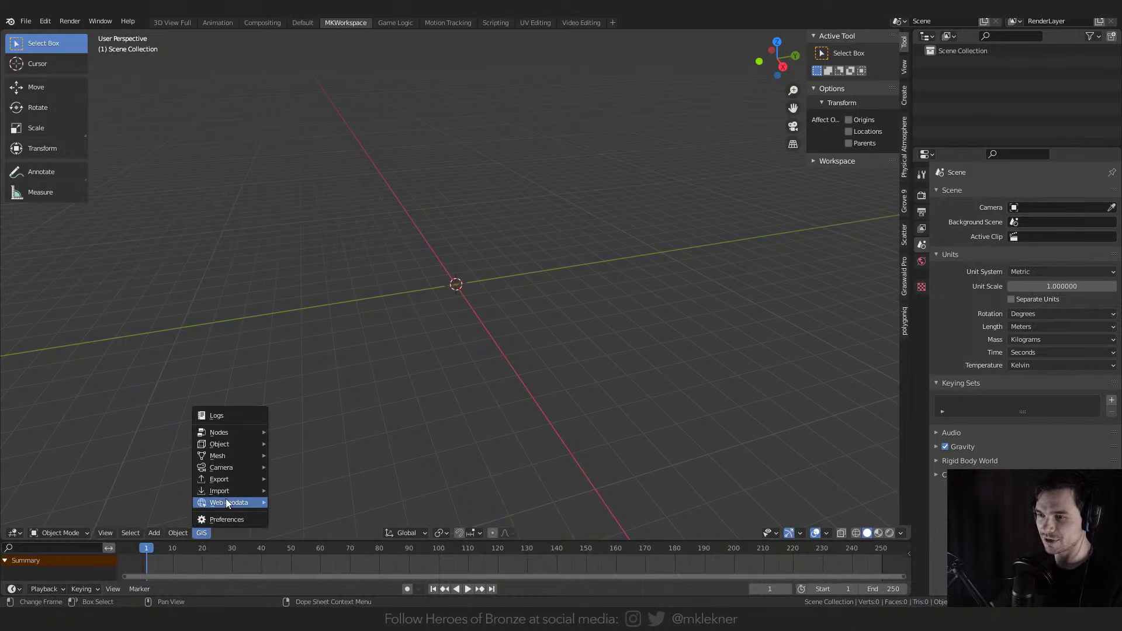
mouse_move(258, 501)
click(302, 501)
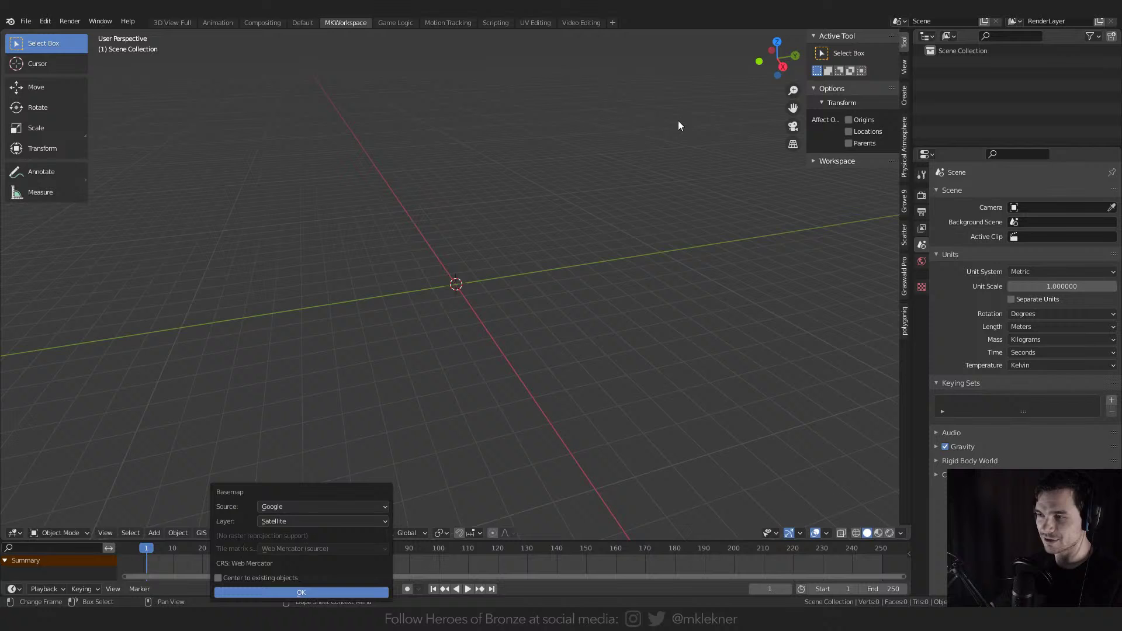
click(276, 590)
- Navigate the satellite basemap westward across Asia and northern Europe to the British Isles, down to zoom level 7
scroll(520, 260, up, 5)
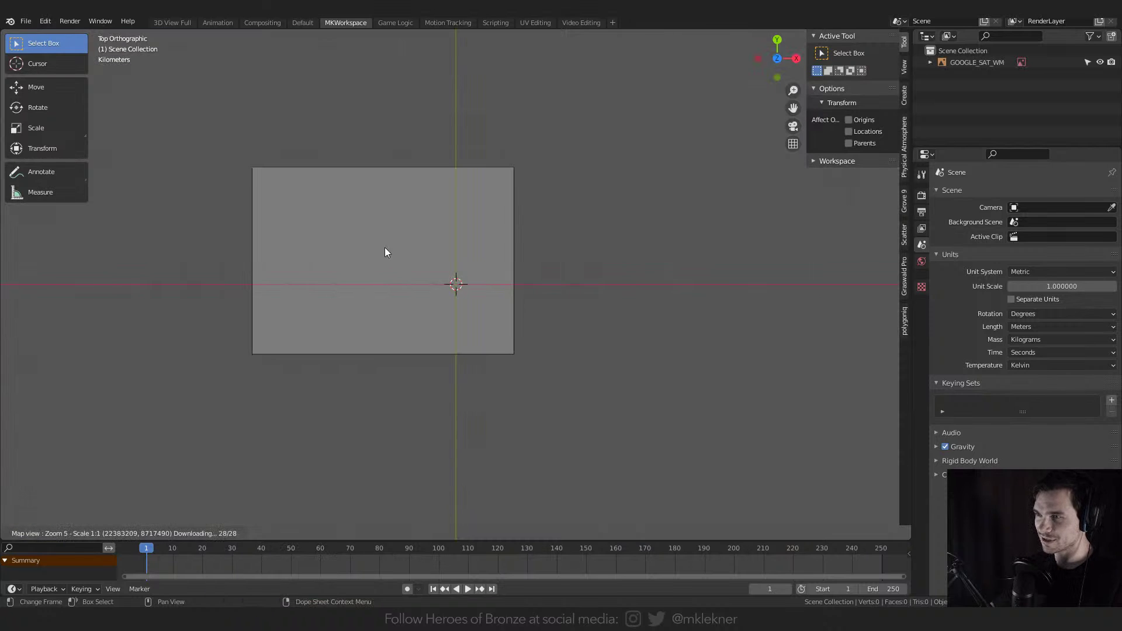
middle_drag(385, 247, 444, 251)
scroll(454, 261, up, 2)
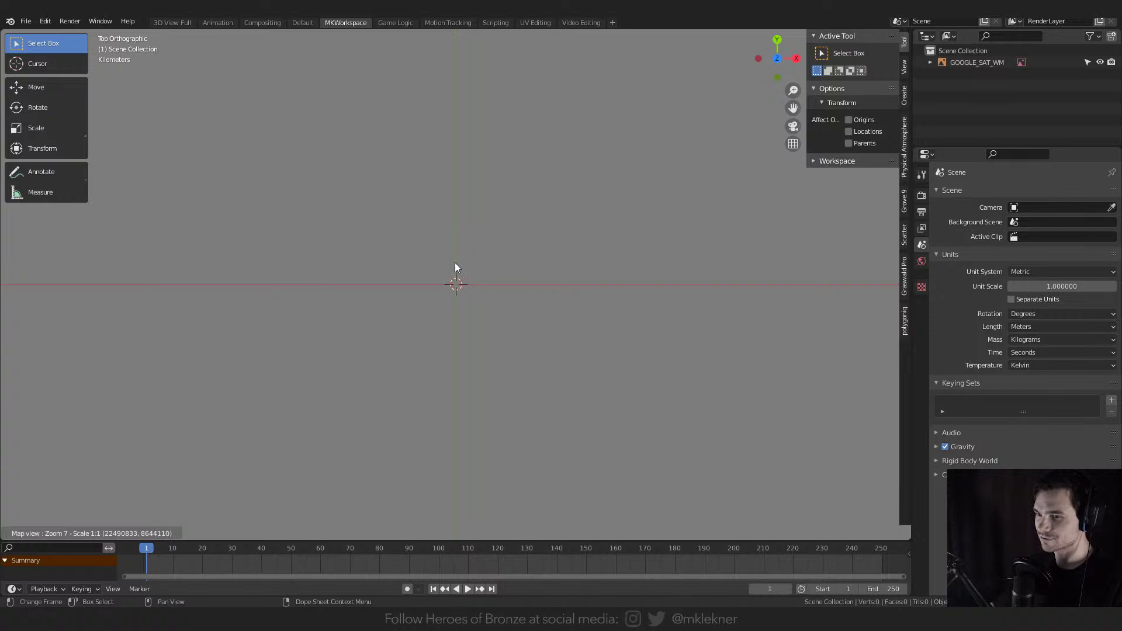
scroll(423, 353, down, 2)
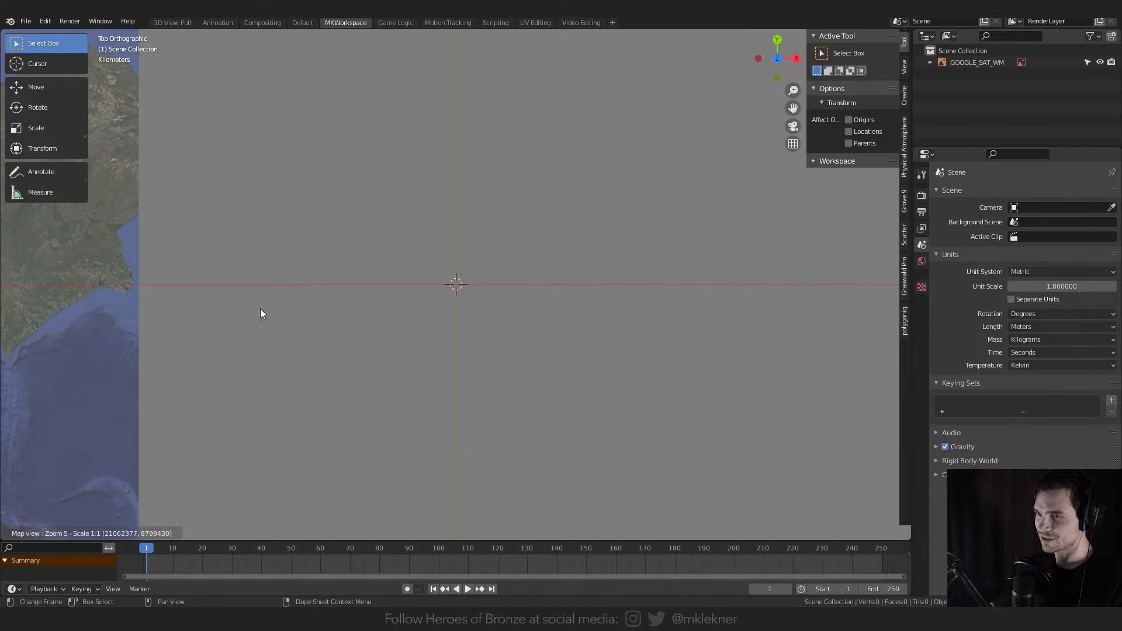
middle_drag(261, 311, 738, 360)
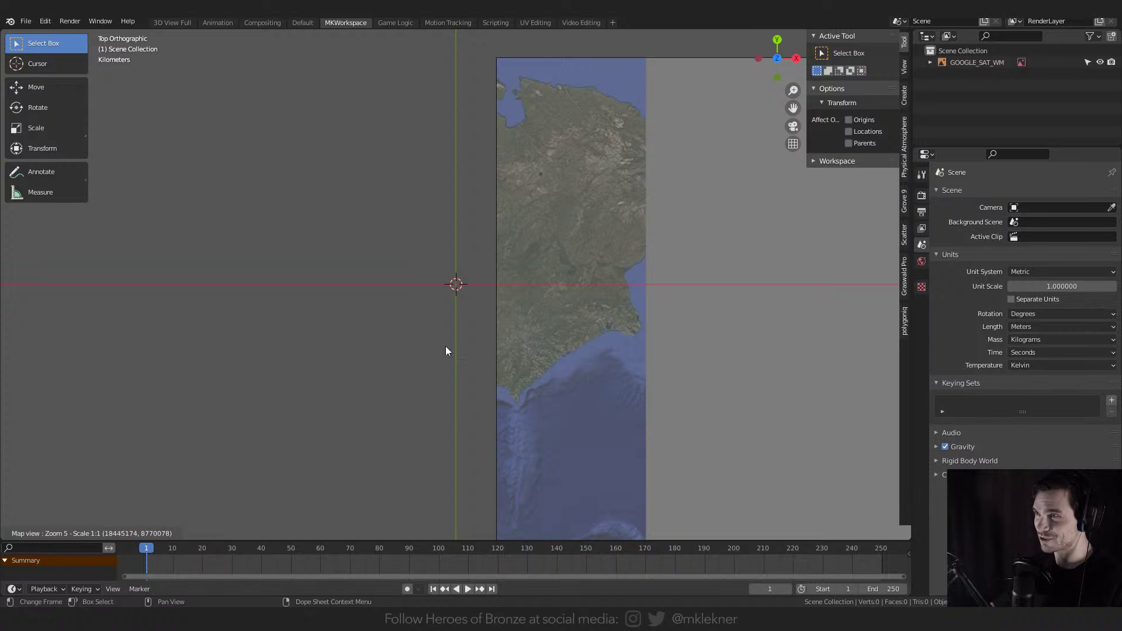
middle_drag(403, 348, 870, 356)
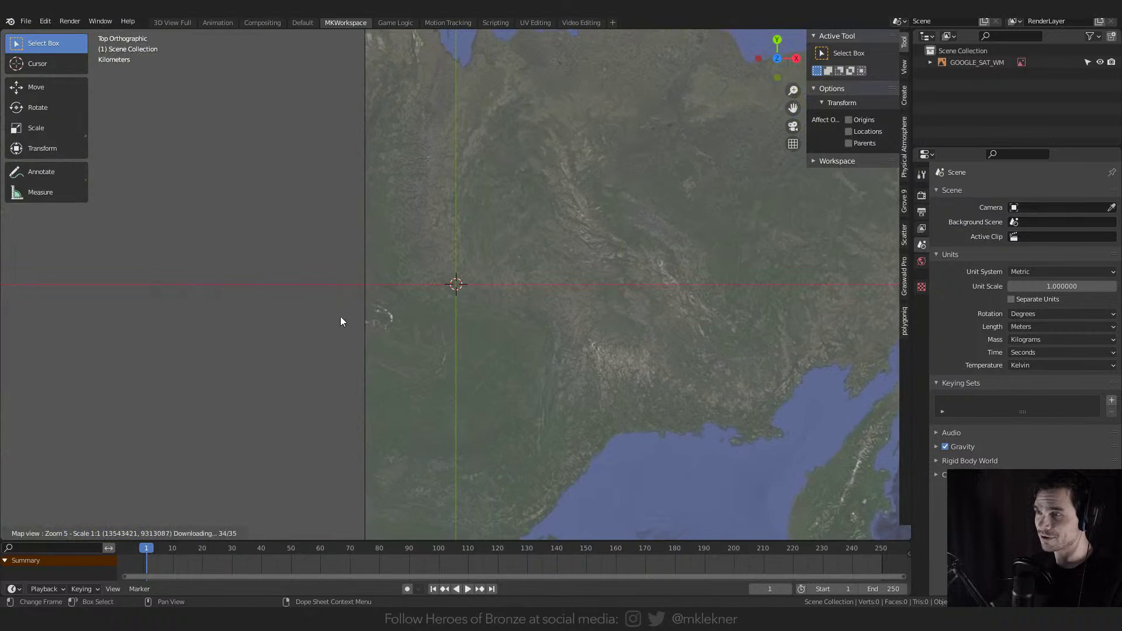
middle_drag(346, 354, 885, 392)
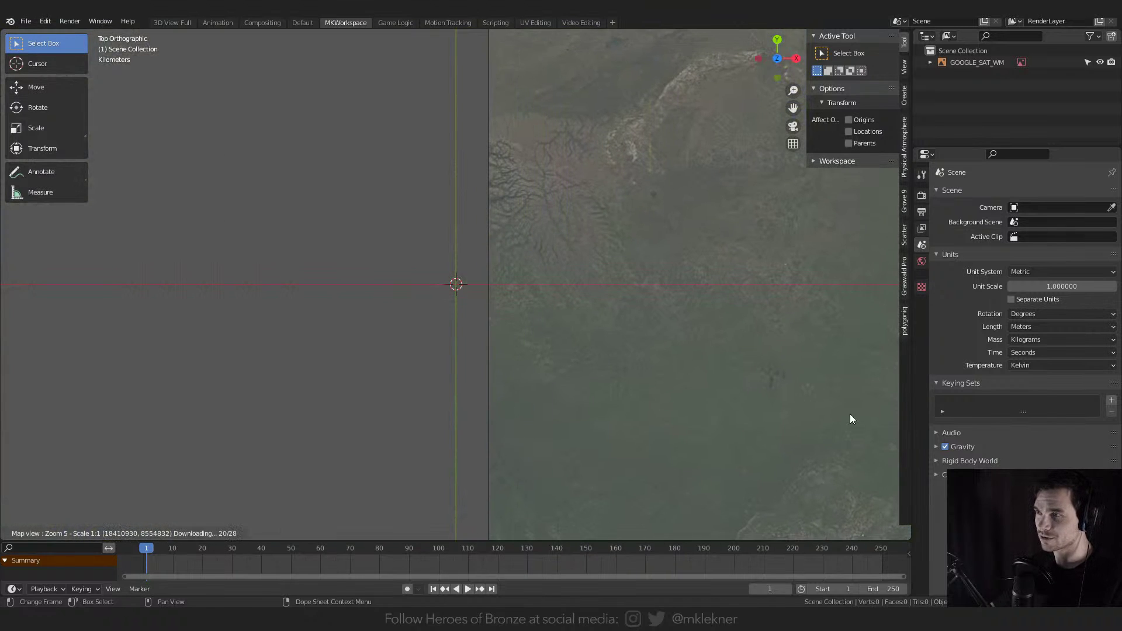
middle_drag(458, 302, 860, 367)
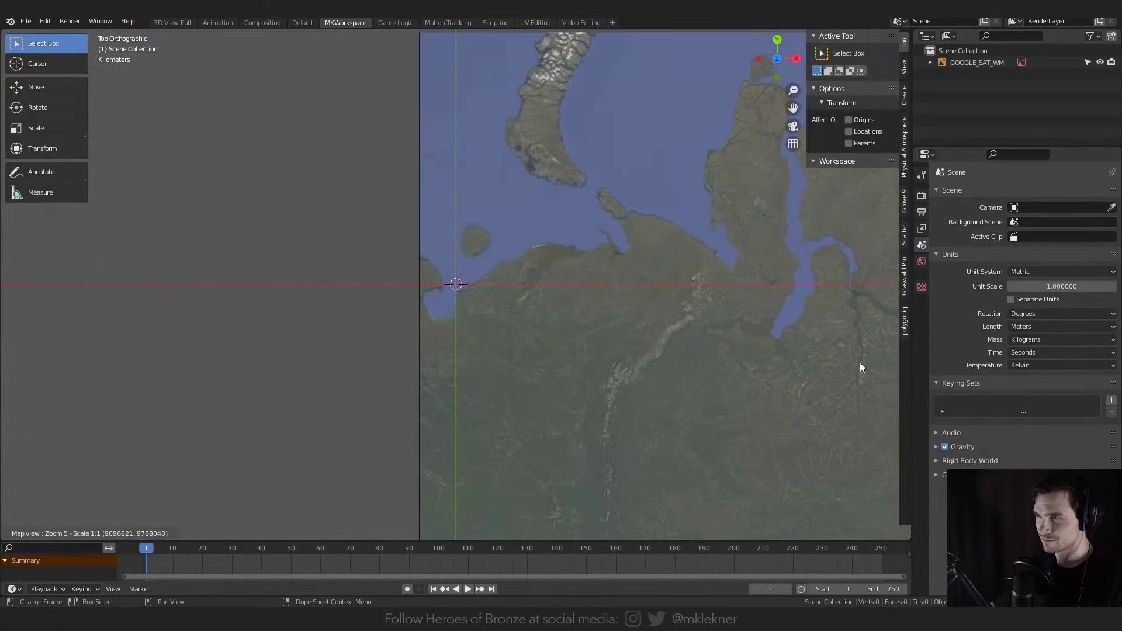
middle_drag(531, 381, 666, 318)
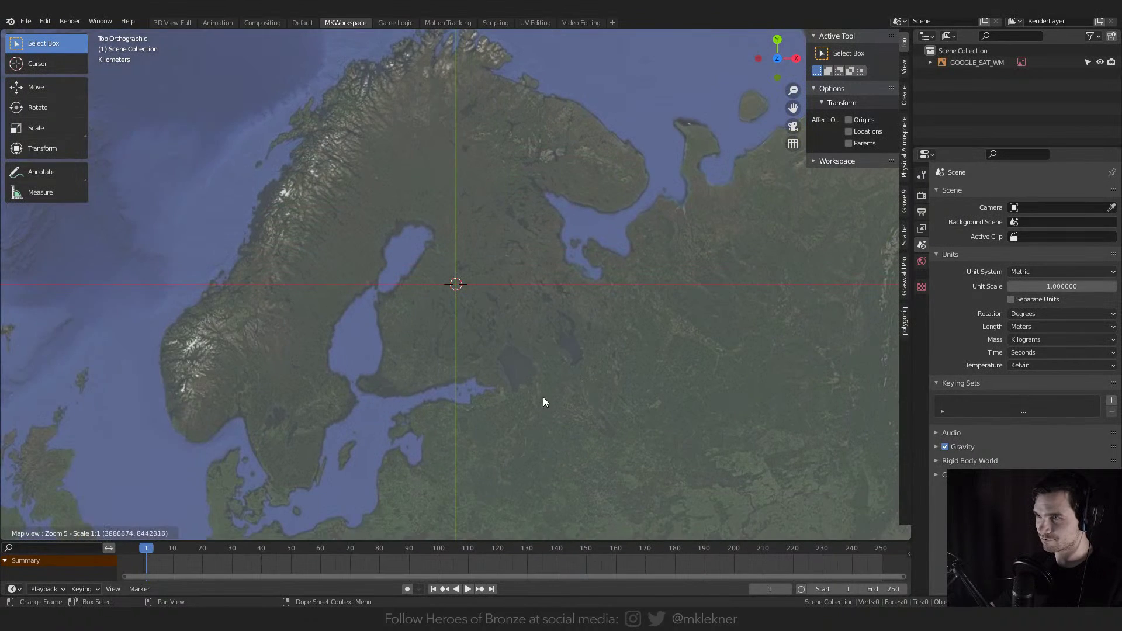
middle_drag(543, 395, 683, 189)
middle_drag(268, 366, 601, 398)
scroll(602, 398, up, 2)
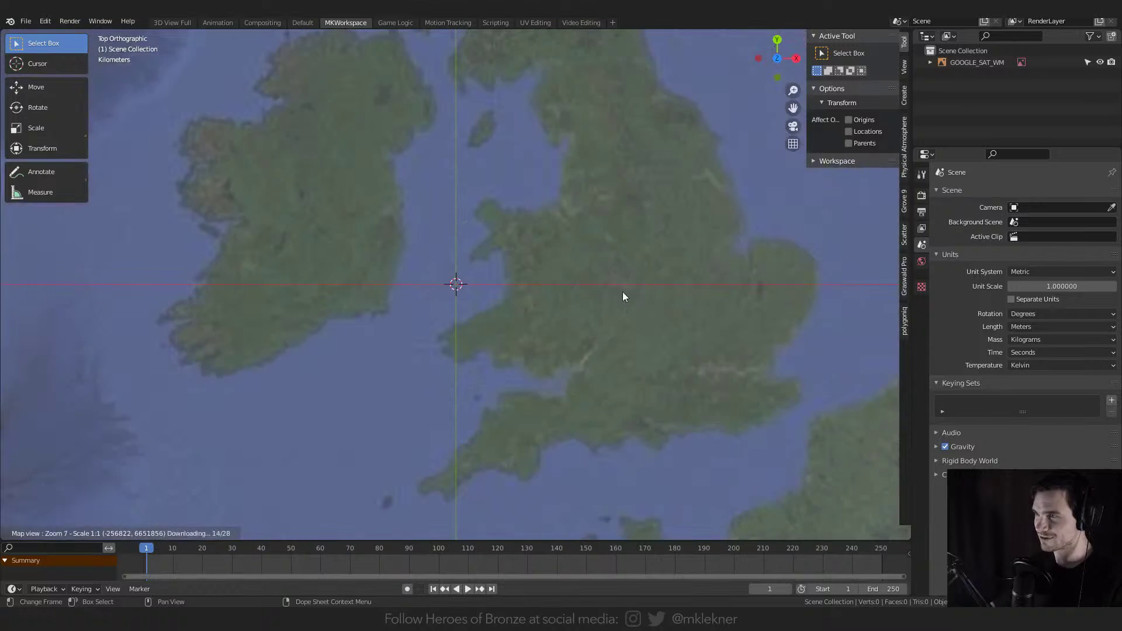
- Close in on the mountains and long lakes of western Scotland on the basemap, down to zoom level 11
middle_drag(519, 107, 458, 284)
middle_drag(506, 120, 713, 205)
scroll(525, 336, up, 2)
middle_drag(322, 237, 457, 255)
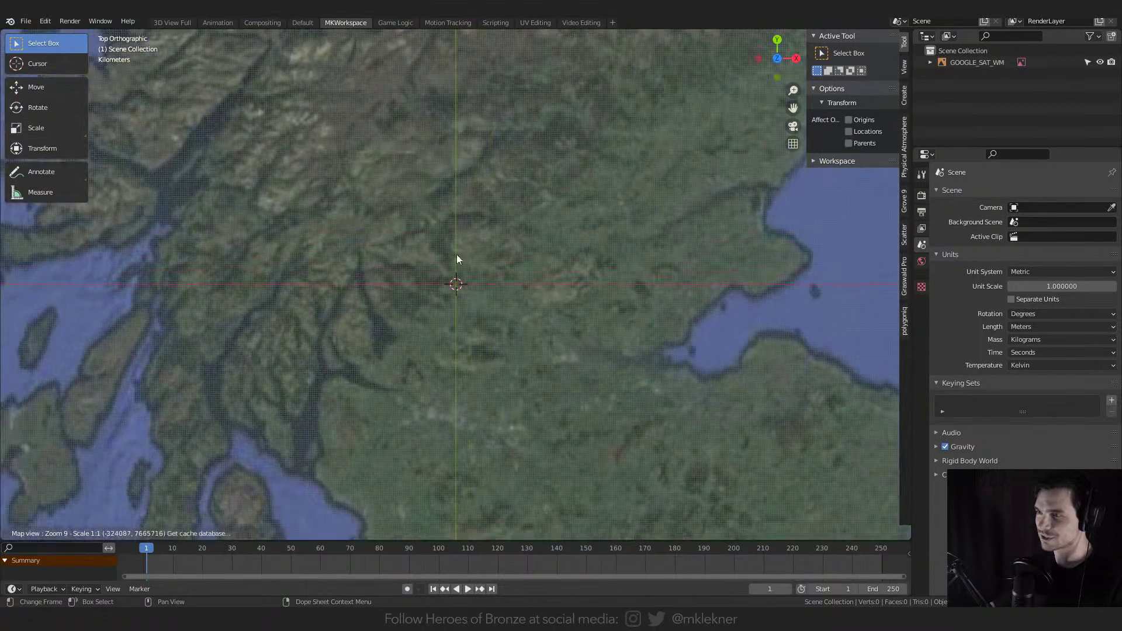
scroll(444, 258, up, 1)
middle_drag(483, 371, 662, 221)
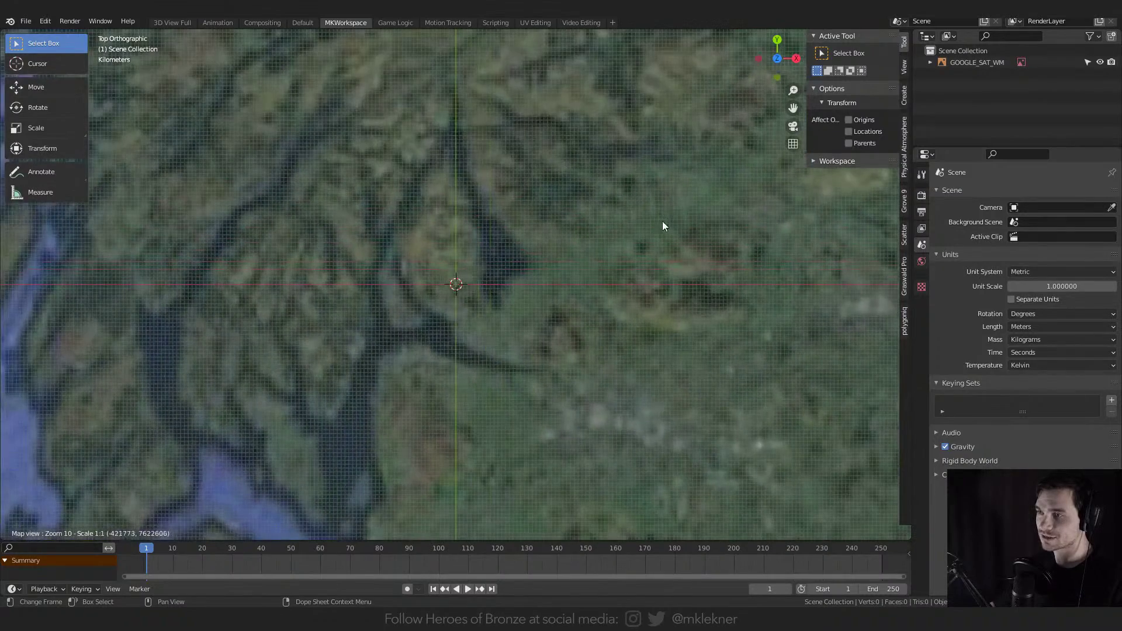
middle_drag(559, 349, 556, 510)
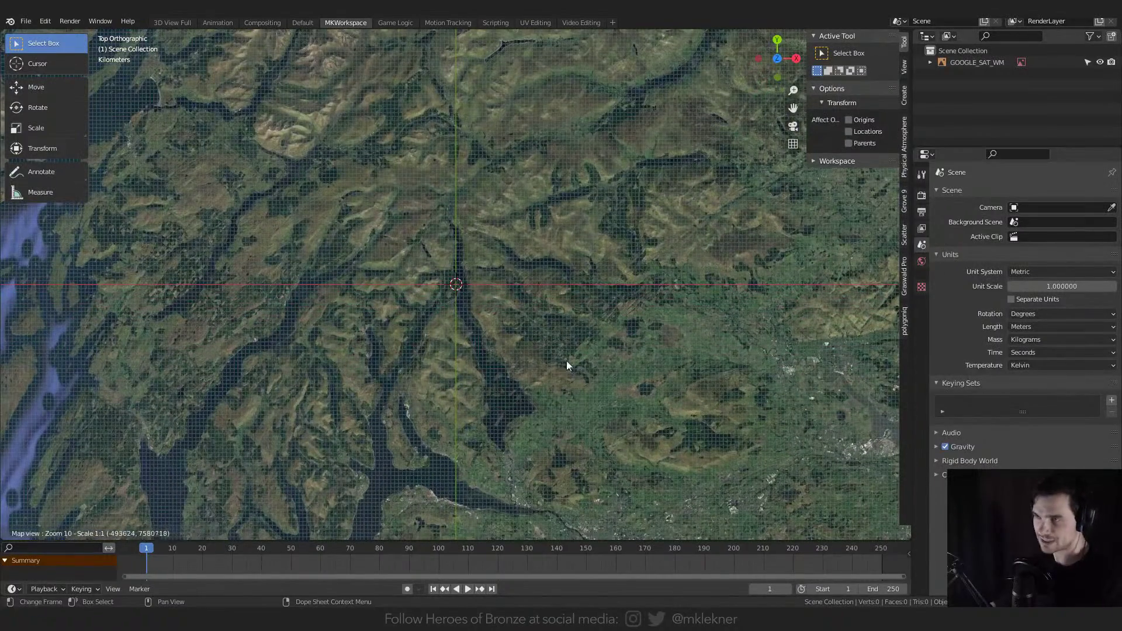
middle_drag(571, 366, 557, 402)
scroll(517, 373, up, 1)
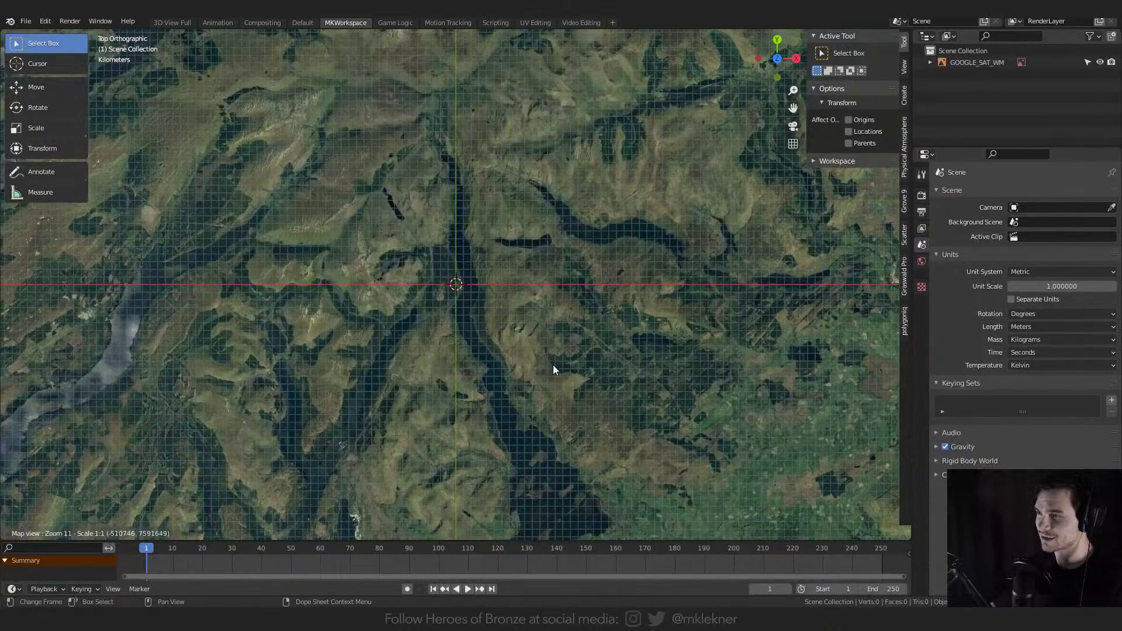
- Frame the highland area around the long narrow lake at zoom level 12 and export it as a textured map plane
middle_drag(486, 361, 478, 390)
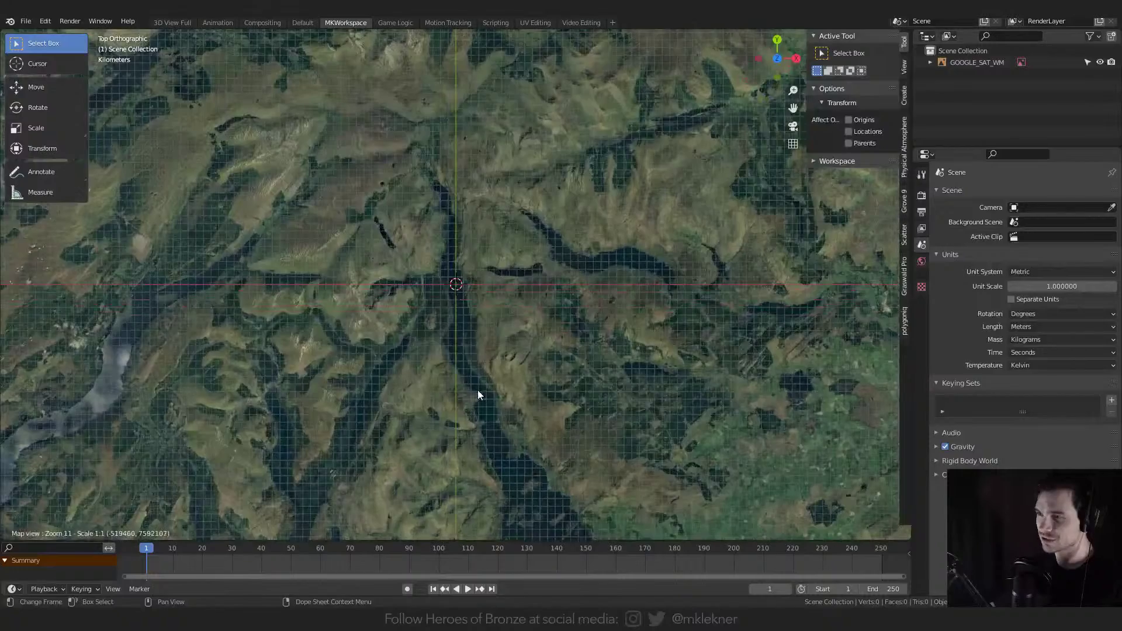
scroll(478, 390, up, 1)
middle_drag(501, 353, 549, 550)
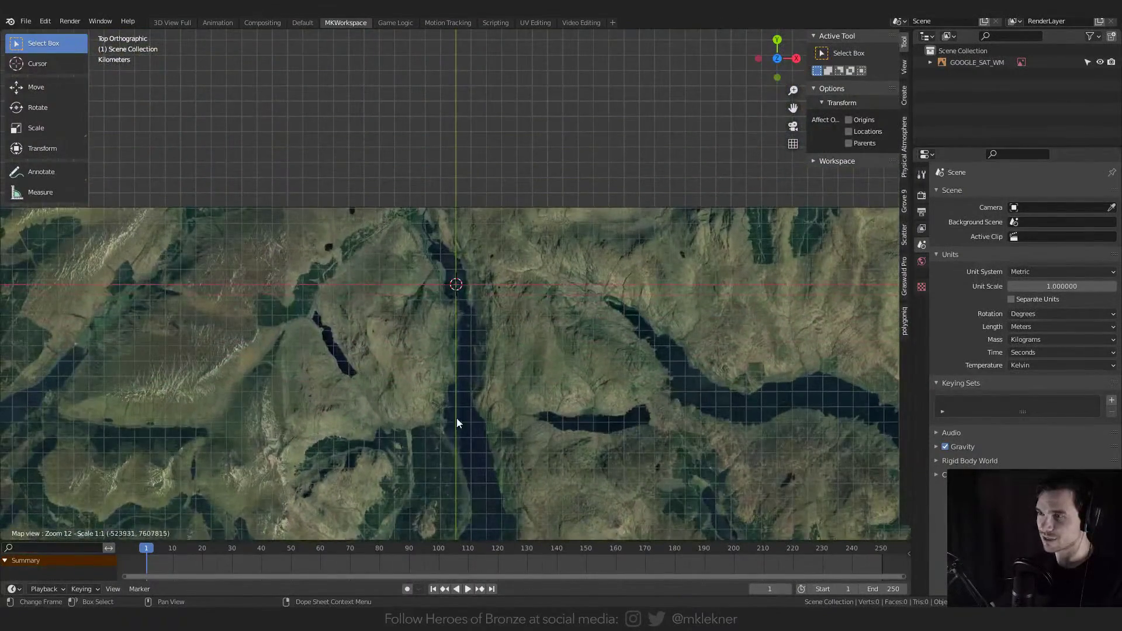
middle_drag(482, 438, 528, 457)
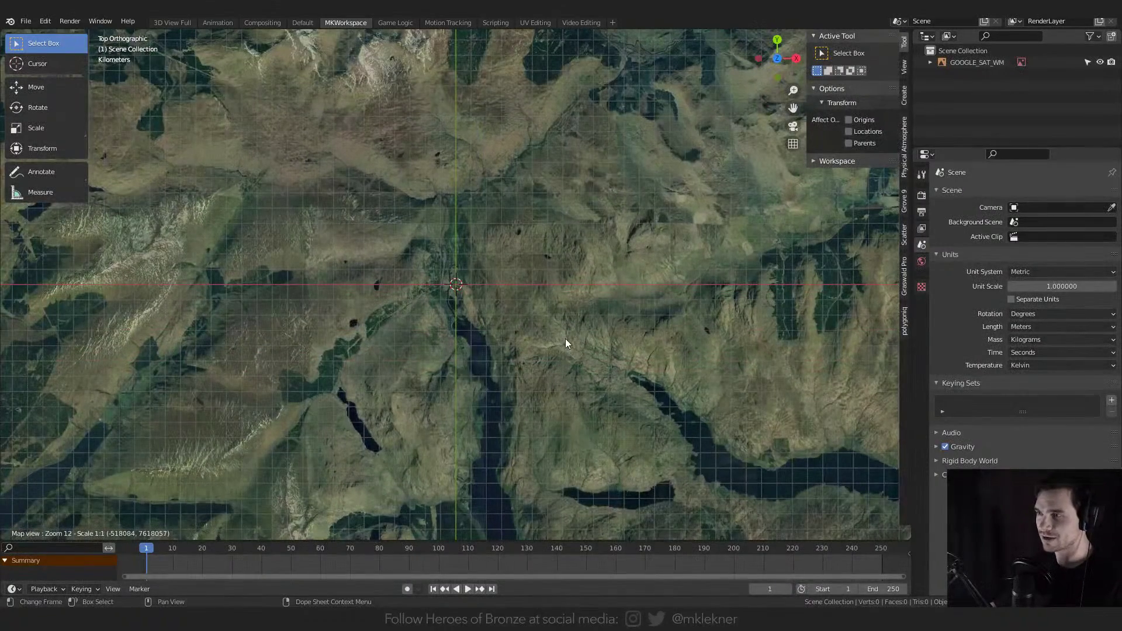
key(e)
middle_drag(601, 401, 653, 320)
scroll(584, 333, up, 2)
middle_drag(534, 359, 521, 324)
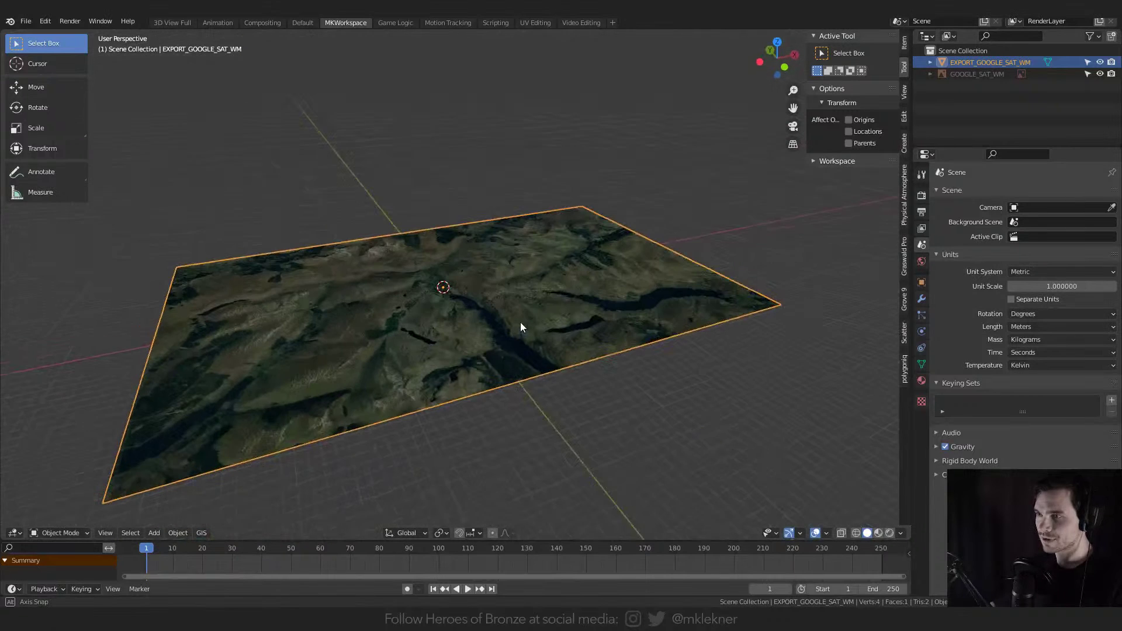
- Try to get SRTM elevation data for the exported satellite plane
click(201, 532)
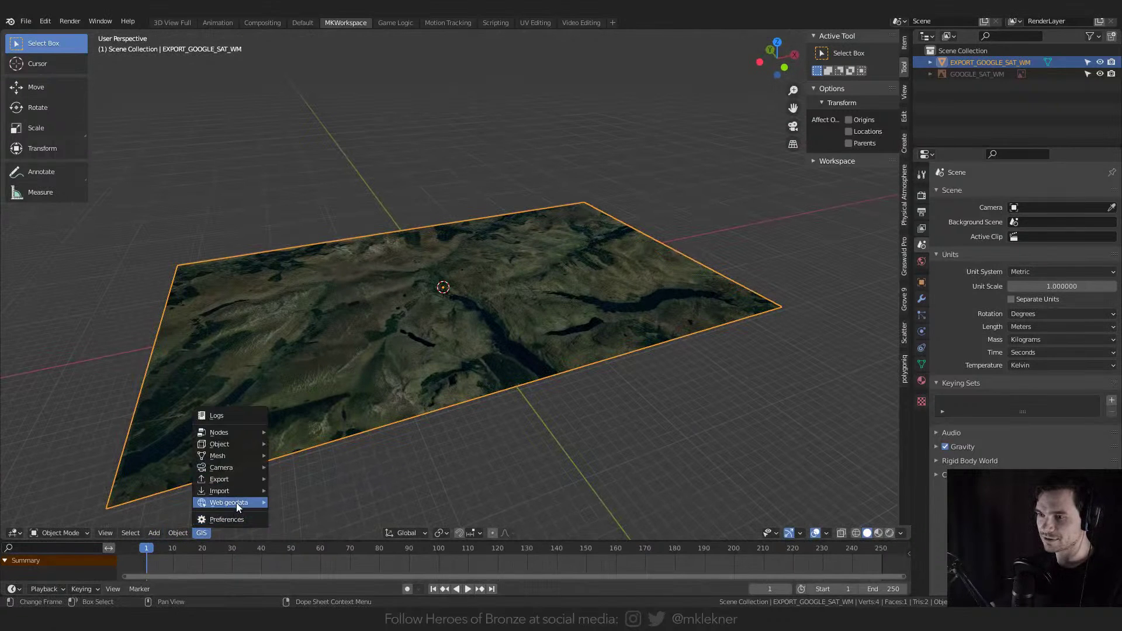
mouse_move(238, 502)
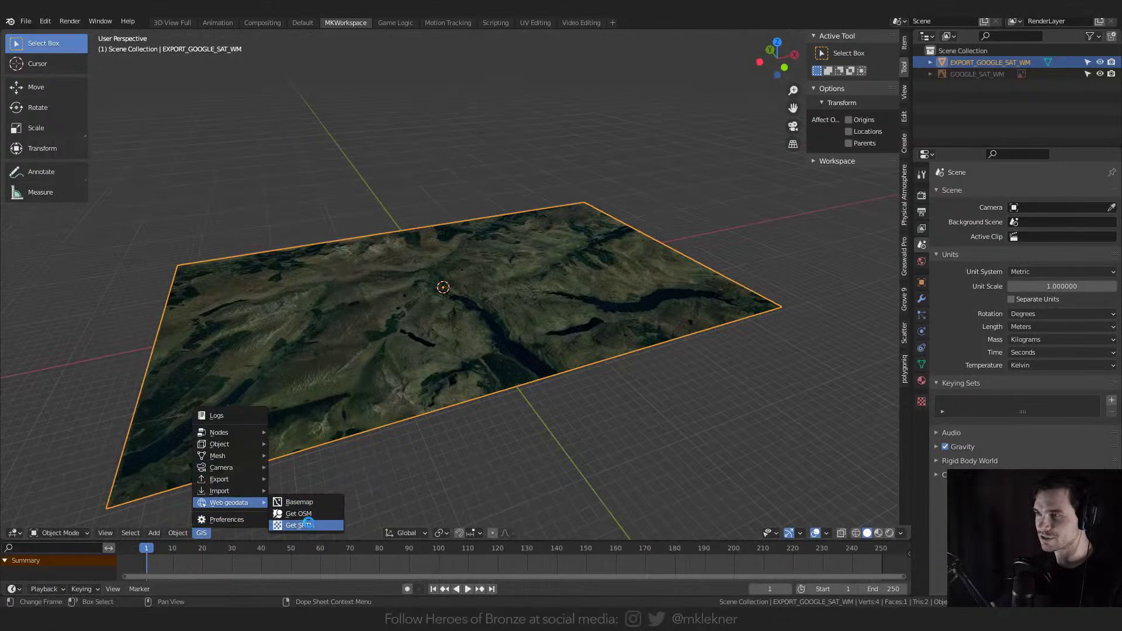
click(308, 522)
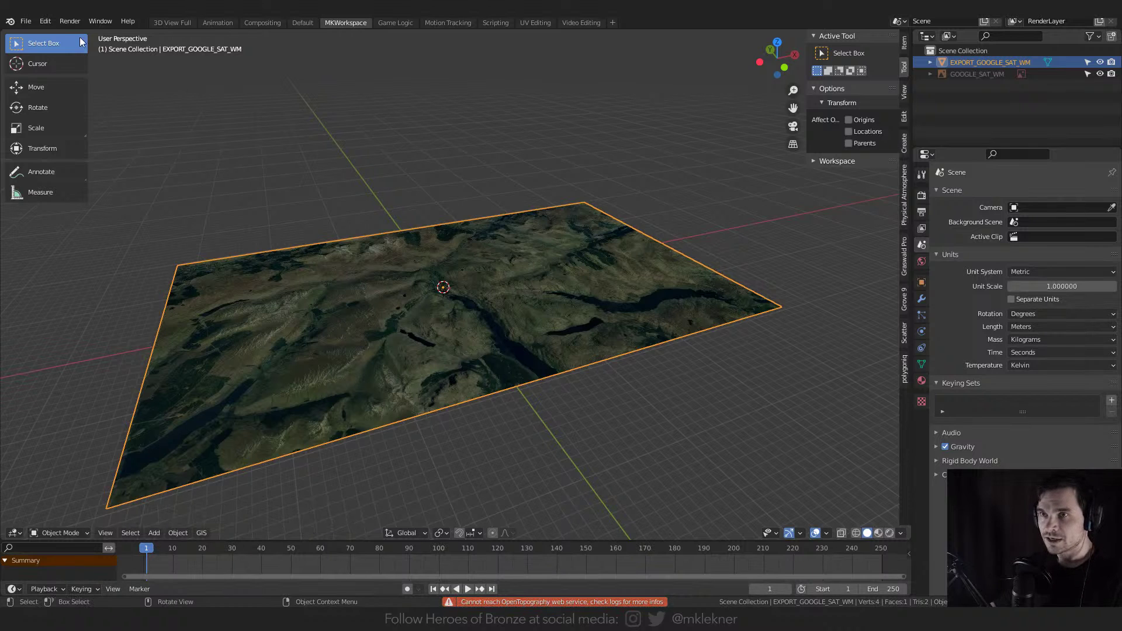
- Open the add-on preferences, expand the BlenderGIS entry and check its spatial reference, projection and image processing engine options
click(46, 21)
click(75, 200)
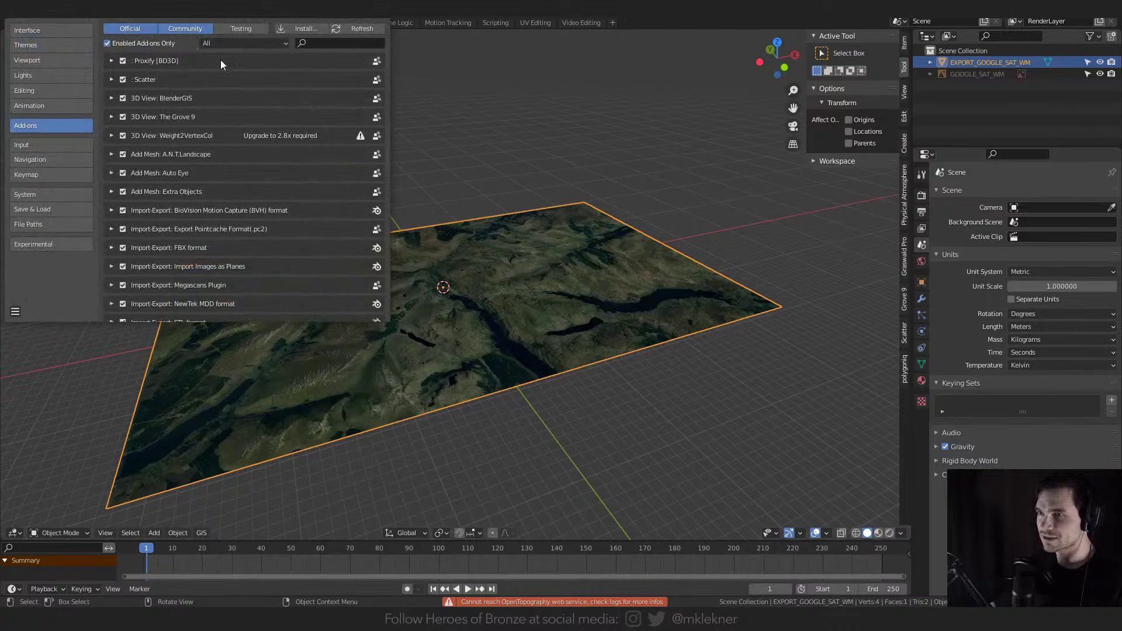
click(111, 99)
scroll(172, 153, down, 10)
scroll(146, 156, up, 7)
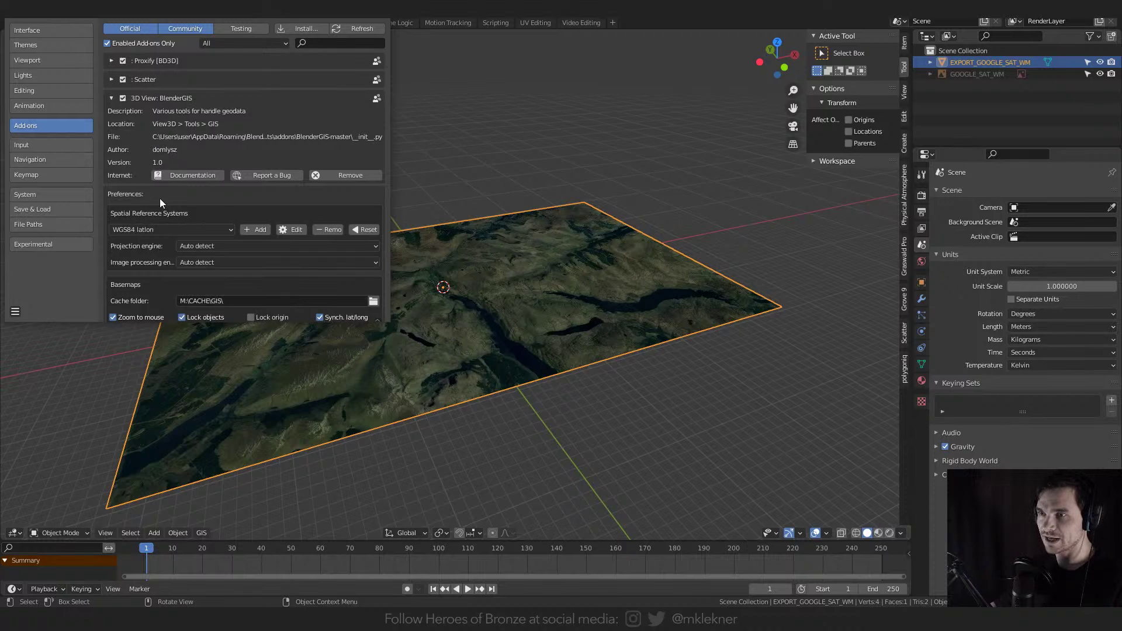
click(195, 262)
click(195, 245)
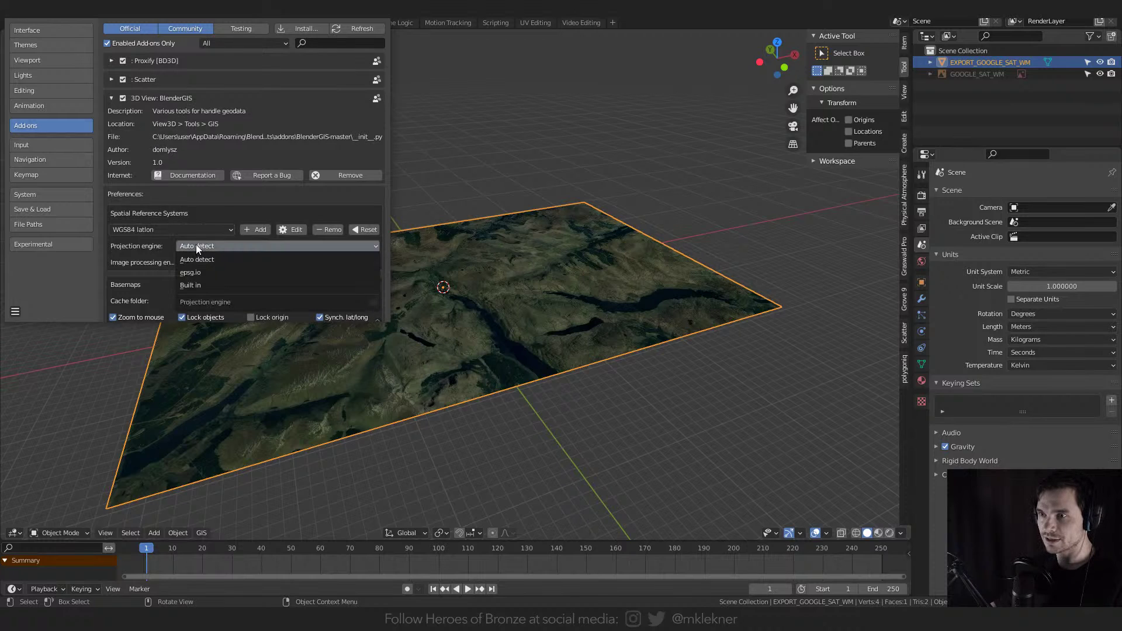
click(144, 230)
- Set the BlenderGIS SRTM server to OpenTopography and close the preferences
scroll(156, 216, down, 3)
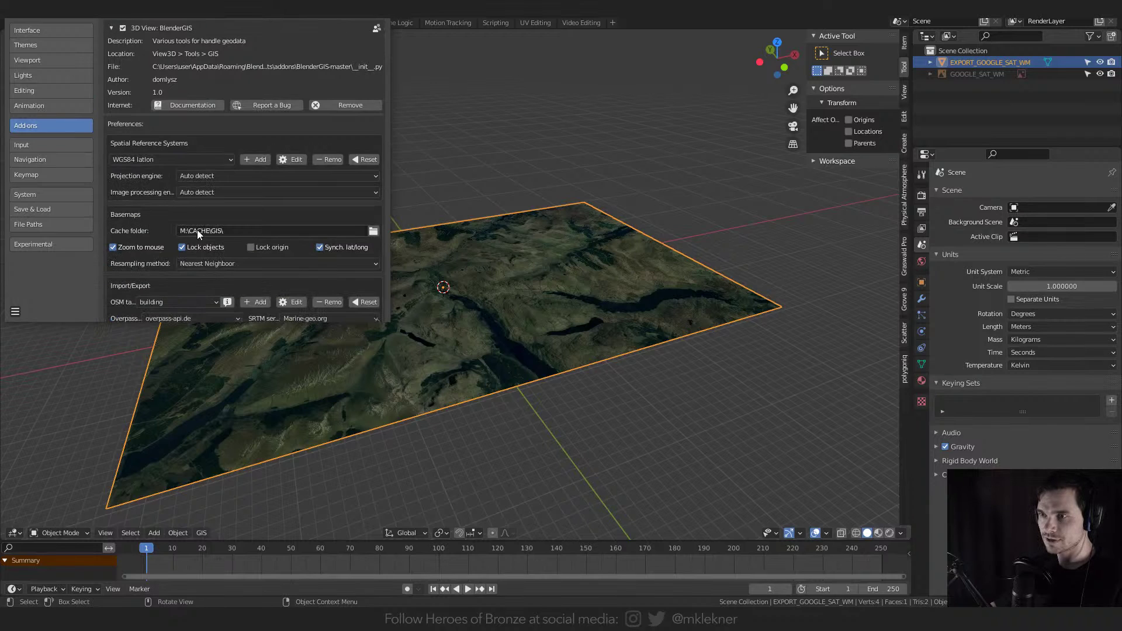
scroll(169, 269, down, 2)
scroll(191, 236, down, 1)
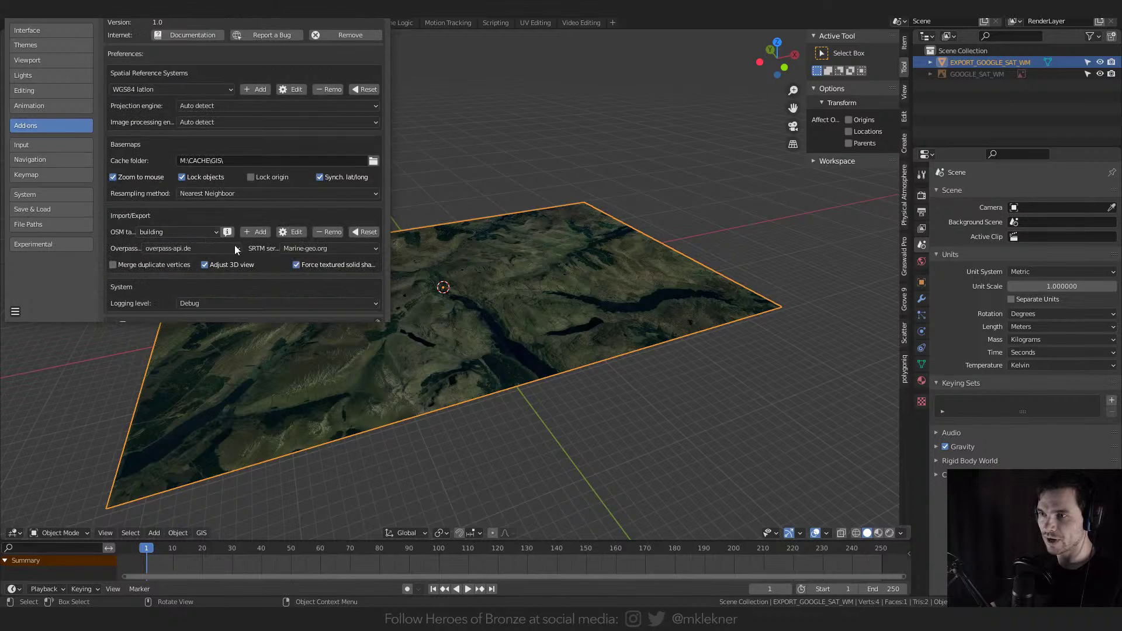
click(317, 248)
click(318, 264)
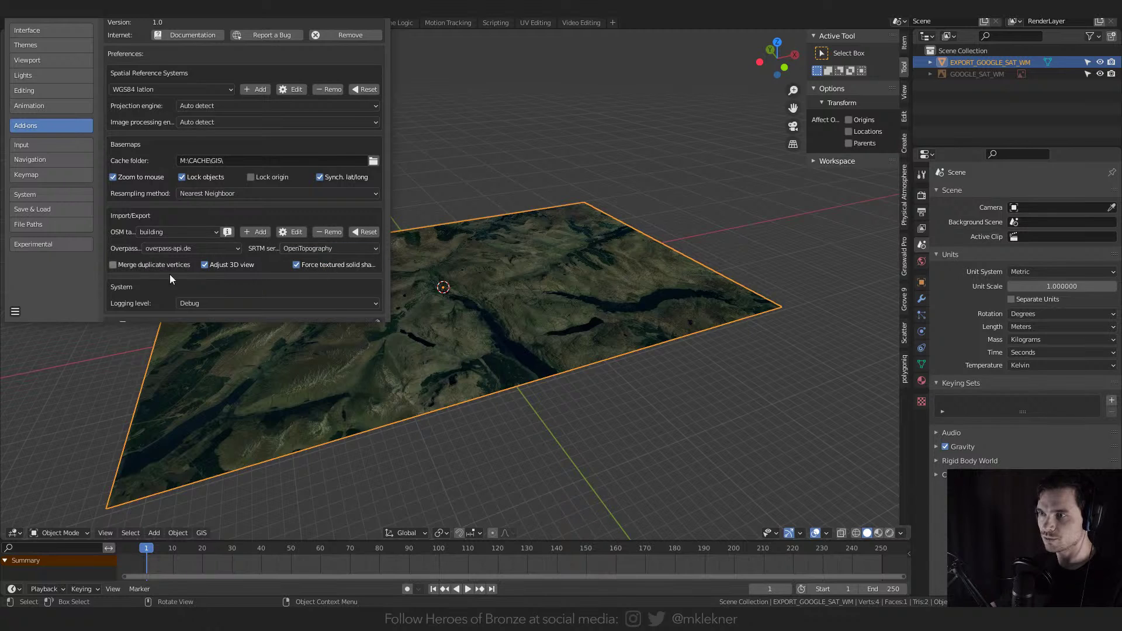
click(16, 312)
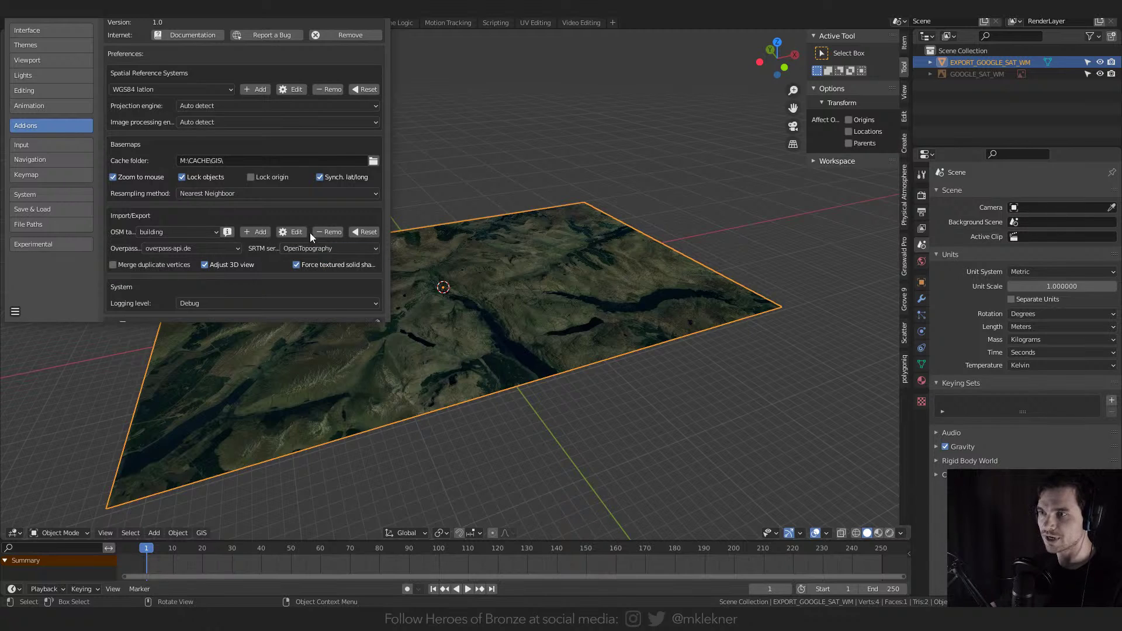
click(376, 11)
- Get SRTM elevation data for the satellite plane to turn it into terrain relief
click(199, 532)
mouse_move(234, 503)
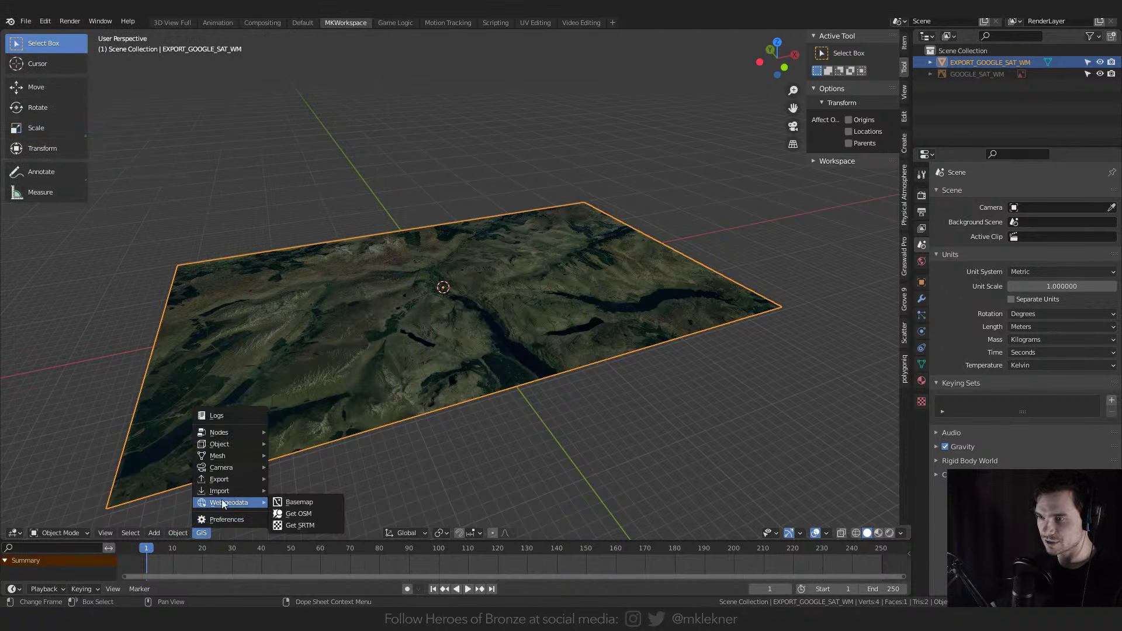
click(300, 526)
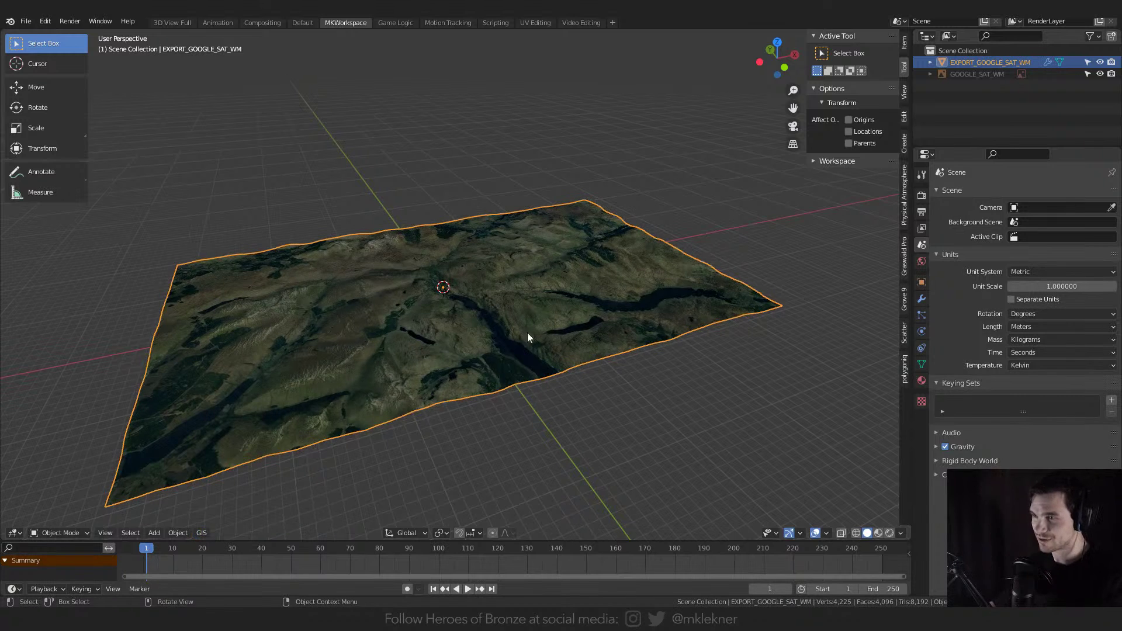
scroll(594, 293, up, 2)
middle_drag(527, 333, 559, 322)
- Set the strength of the terrain's DEM.001 displacement modifier to 4
click(923, 300)
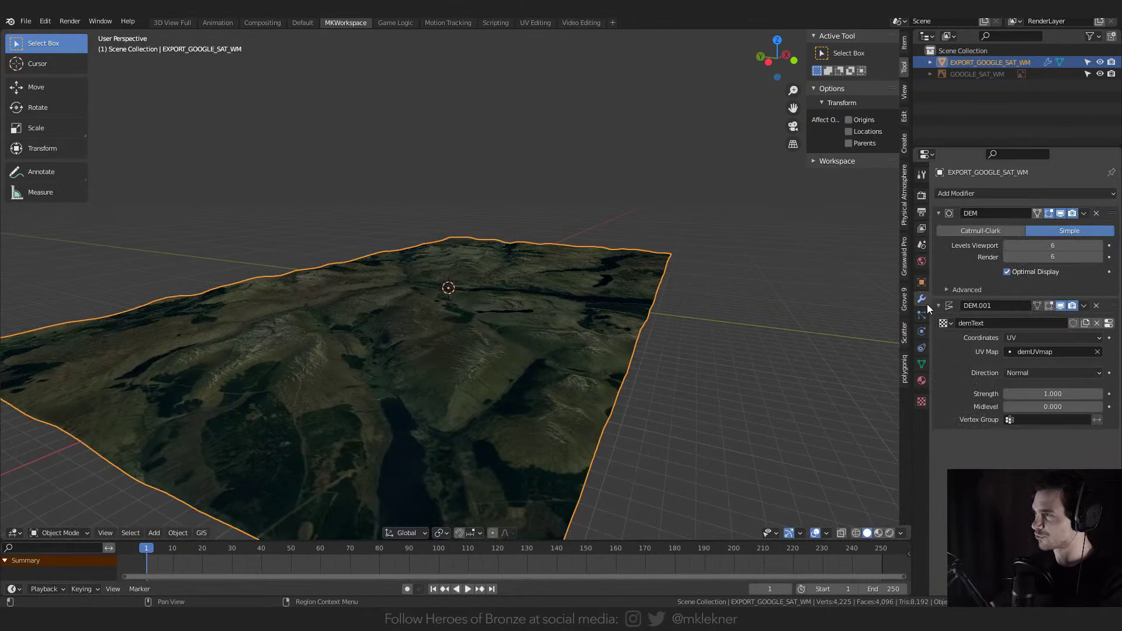
double_click(1070, 394)
text(4)
key(Return)
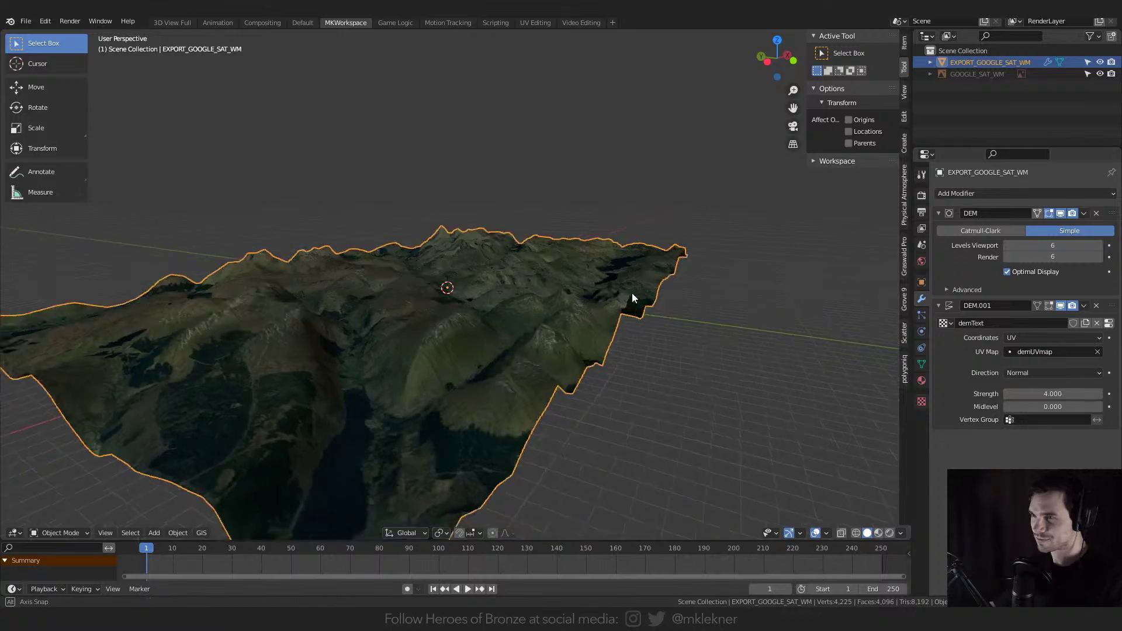
- Set the DEM.001 displacement strength to 2 and reselect the terrain
middle_drag(632, 294, 449, 347)
double_click(1065, 394)
text(2)
key(Return)
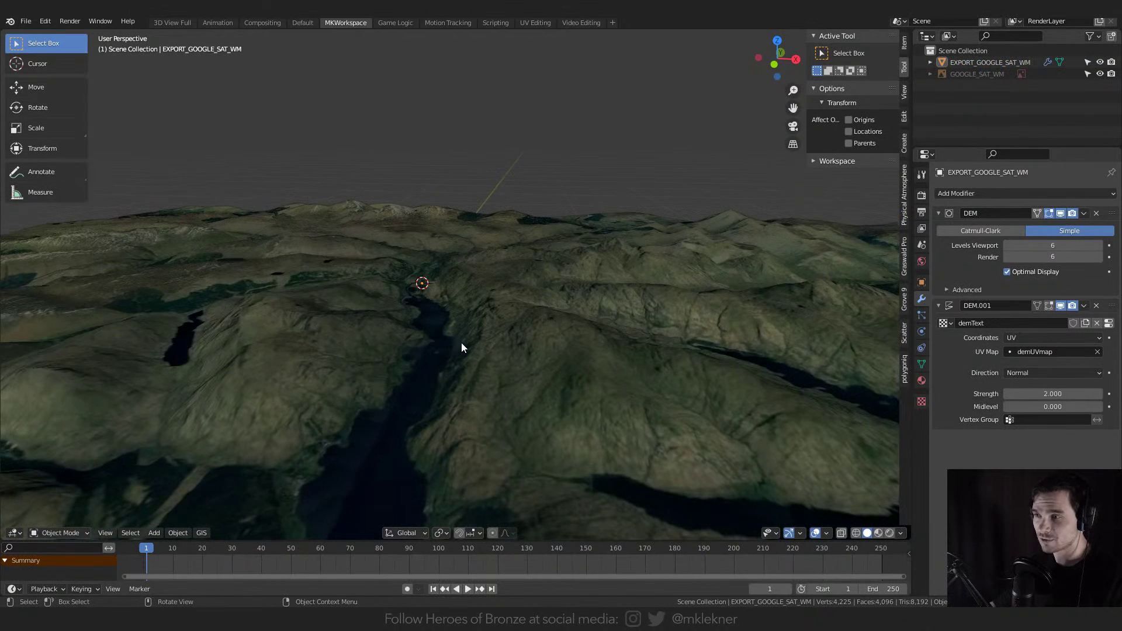
click(462, 342)
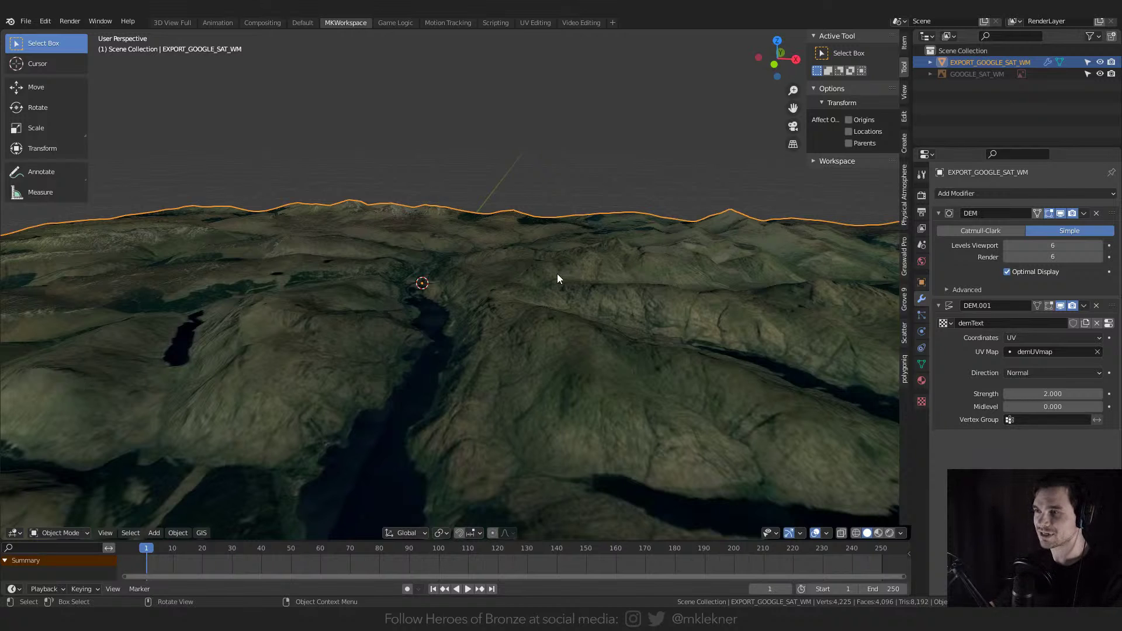
- Delete the terrain mesh and the leftover GOOGLE_SAT_WM object, and close this Blender instance
middle_drag(556, 274, 547, 300)
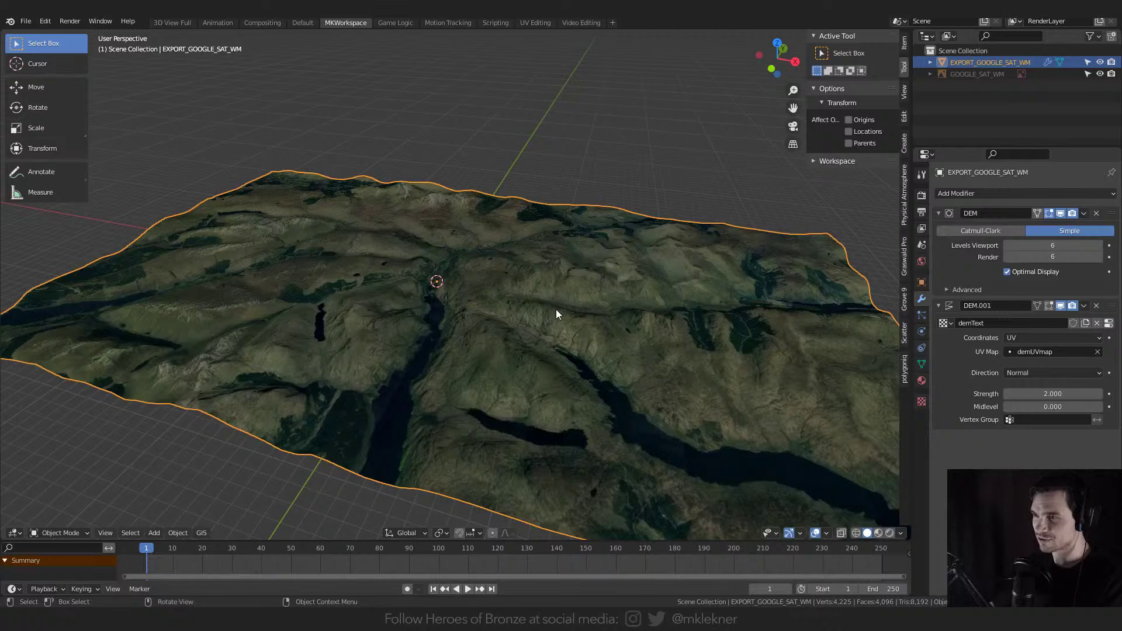
middle_drag(517, 338, 584, 320)
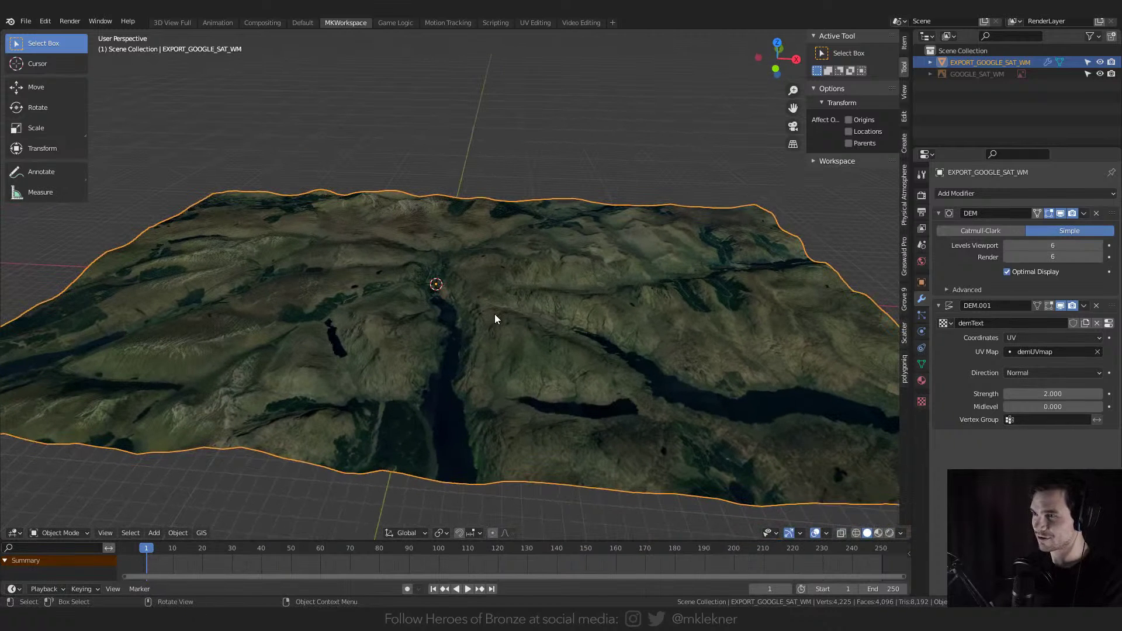
key(Delete)
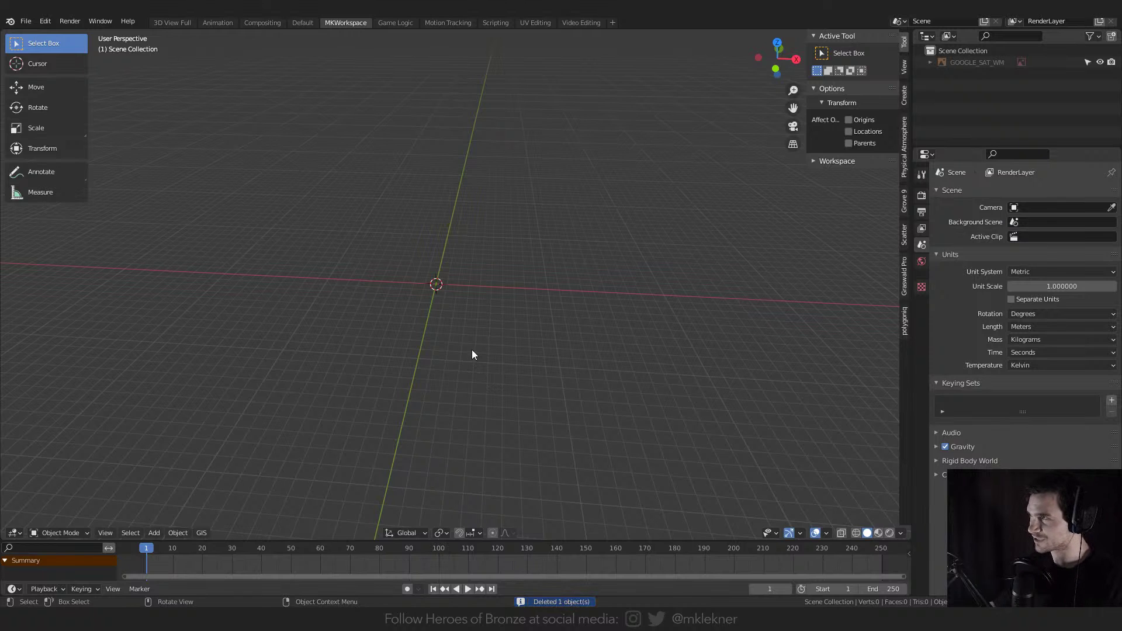
right_click(976, 63)
click(952, 92)
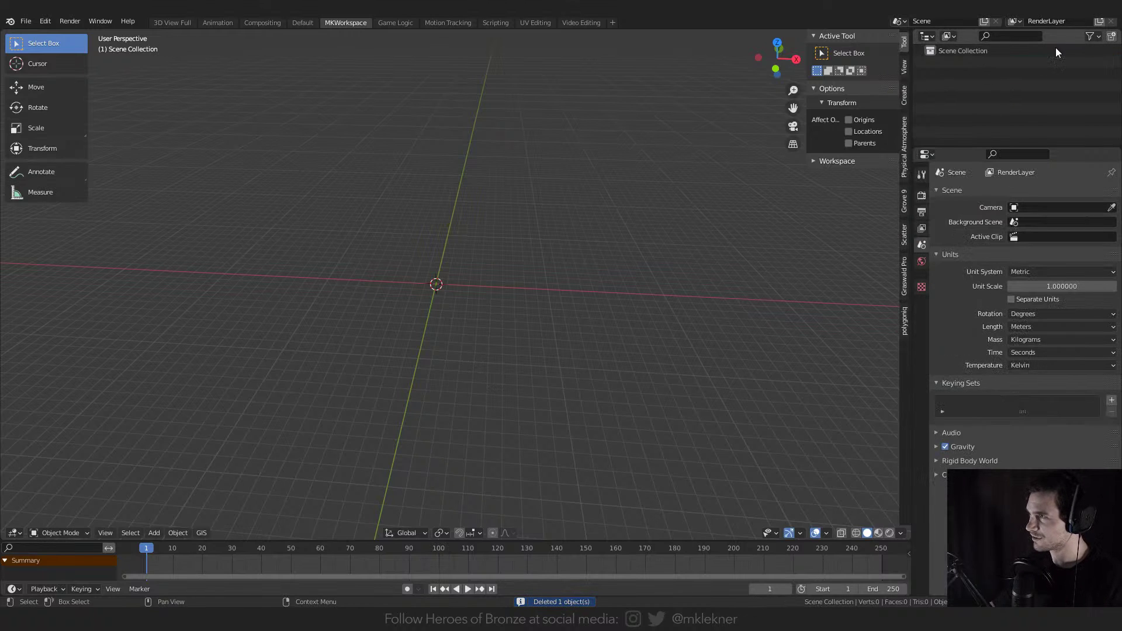
key(ctrl+q)
click(580, 328)
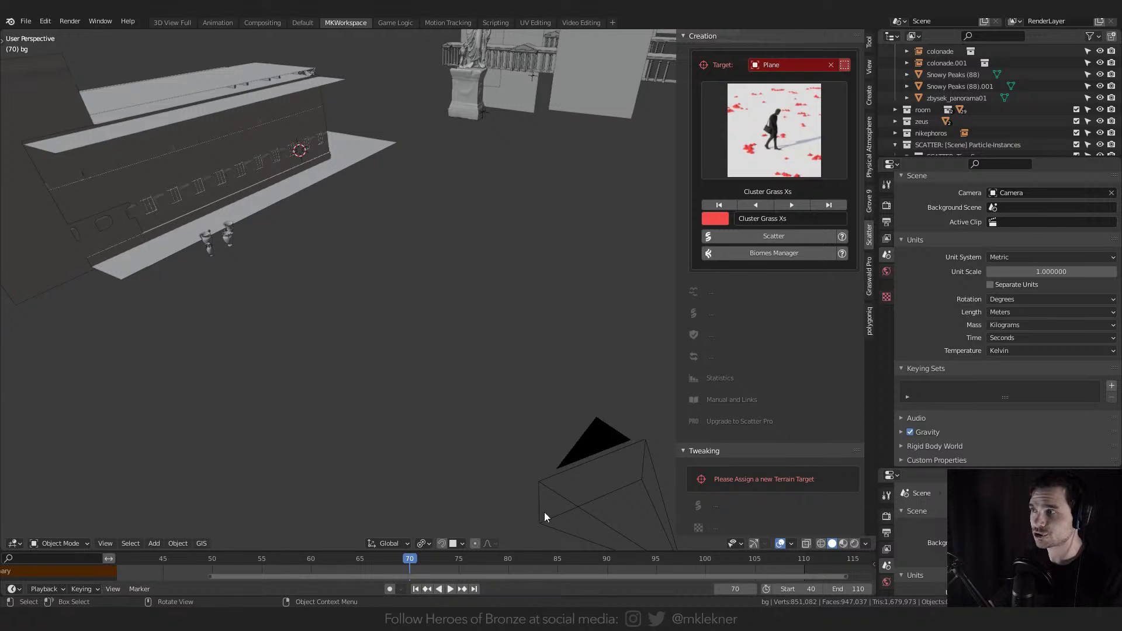
- Hide the sidebar in the temple scene and review the enabled add-ons in the preferences
key(n)
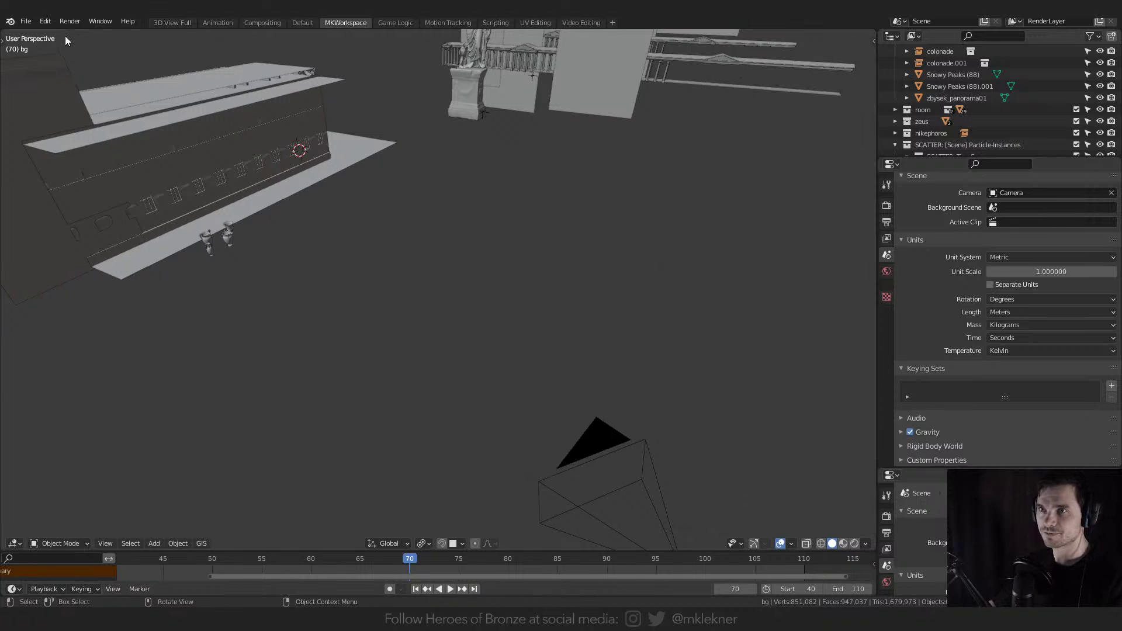
click(45, 21)
click(88, 201)
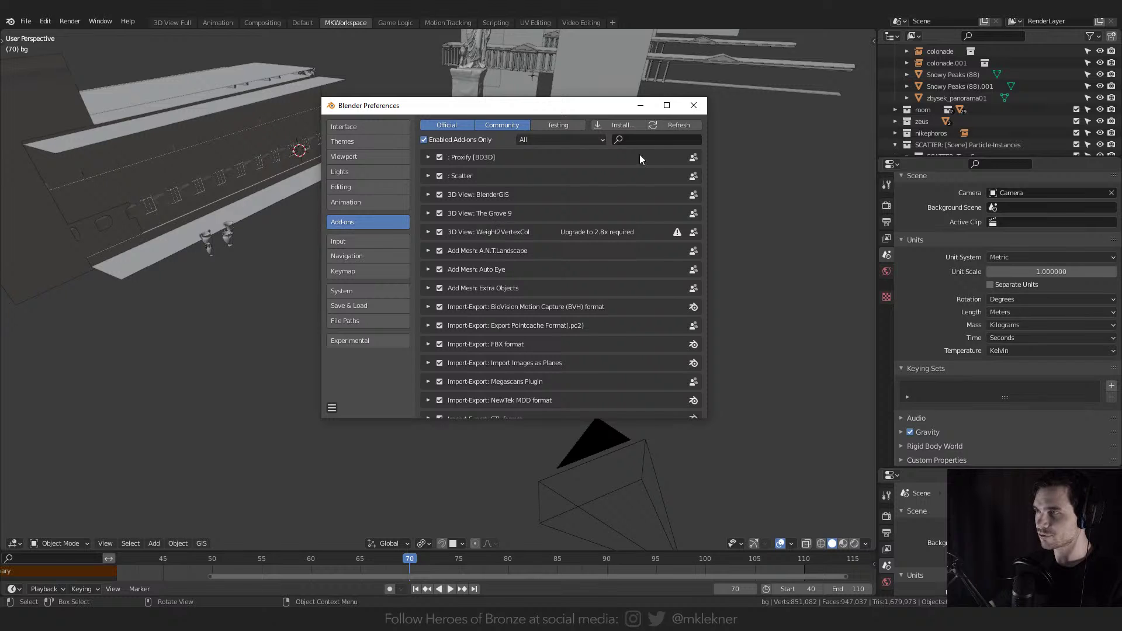
click(693, 105)
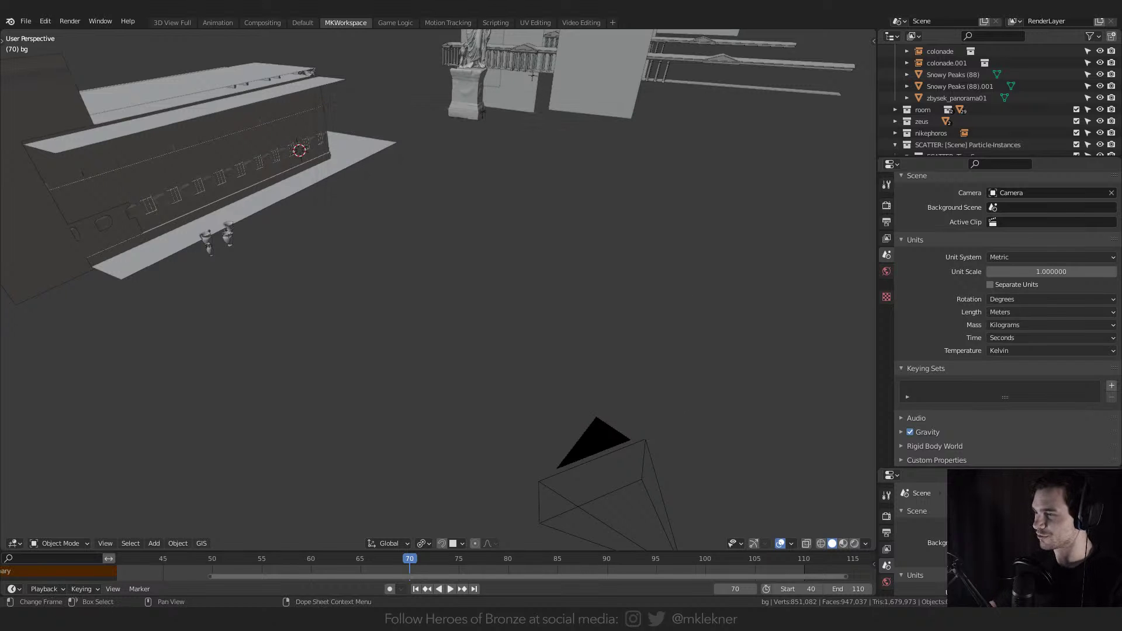
- Switch to the Blender window with the poppy meadow and delete the selected scatter plane
mouse_move(731, 628)
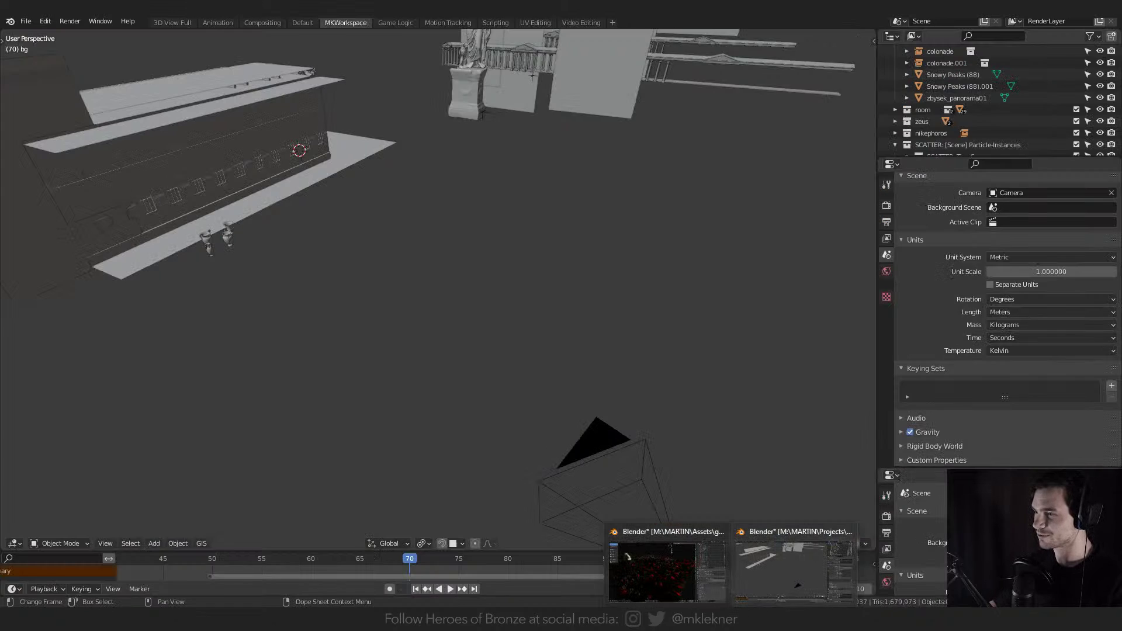
click(684, 571)
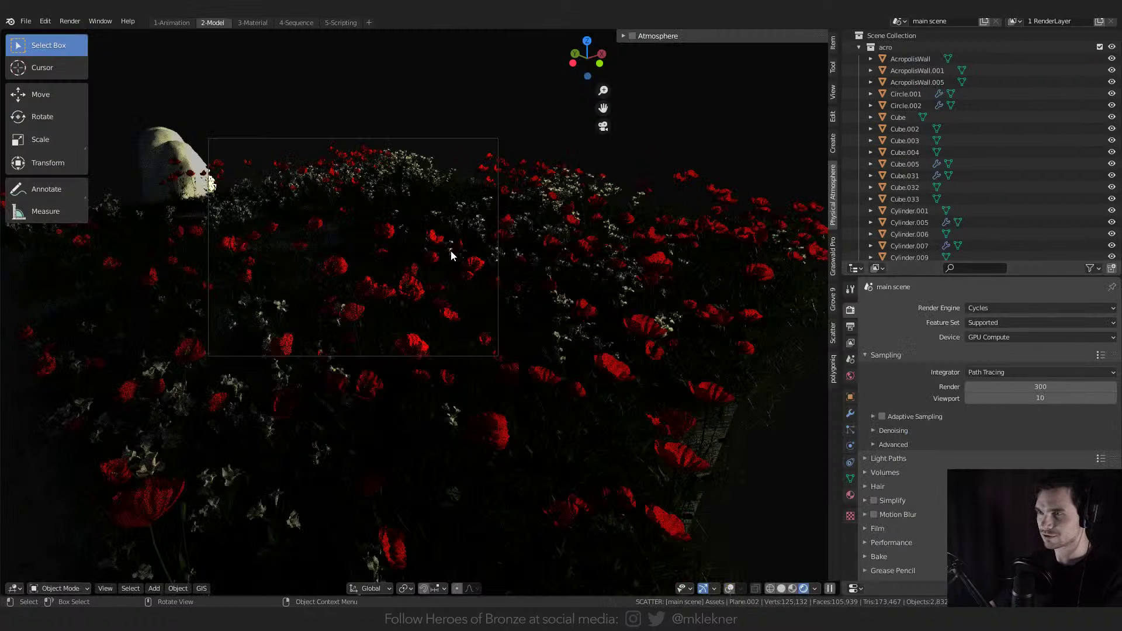
key(Delete)
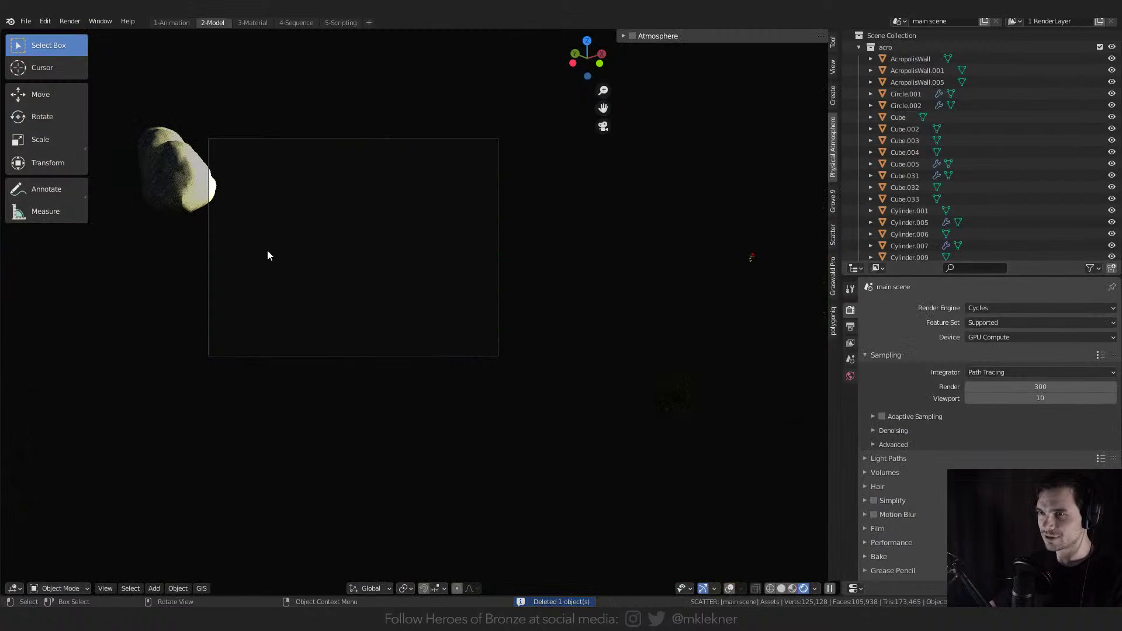
- Launch a new Blender instance and dismiss its splash screen to get an empty scene
right_click(730, 627)
click(706, 550)
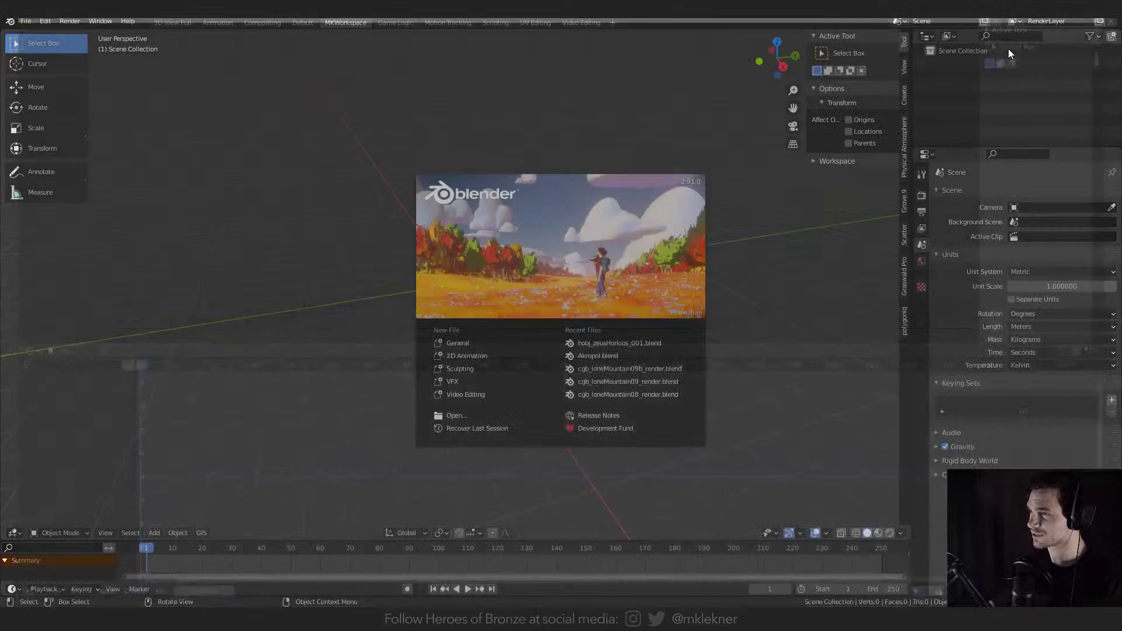
click(563, 245)
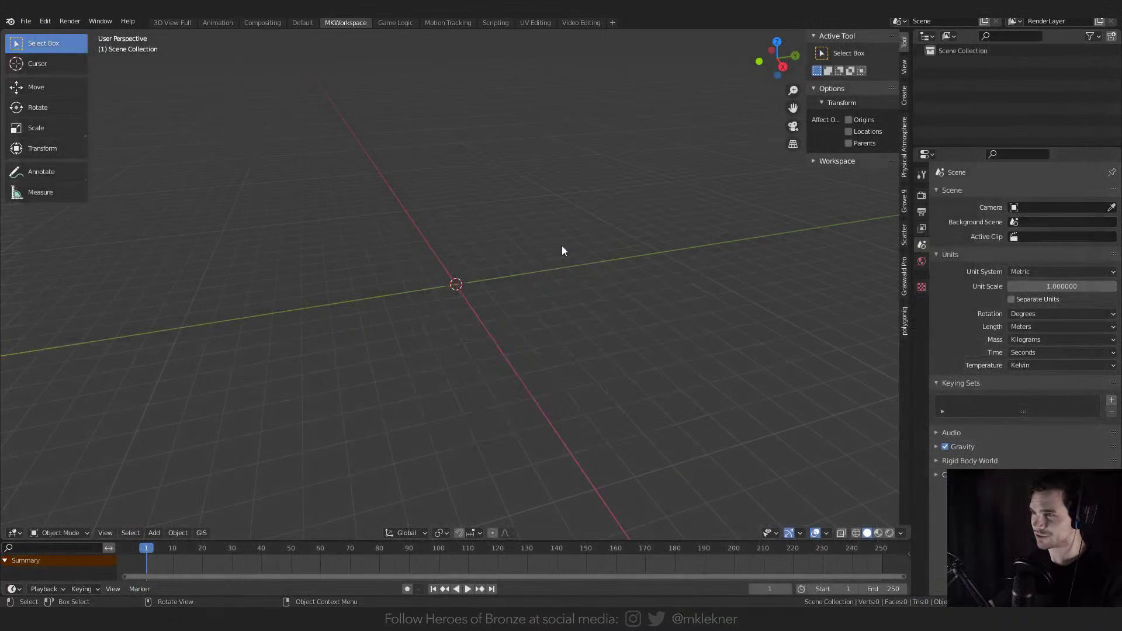
- Add a Grove tree object to the empty scene
middle_drag(425, 306, 243, 92)
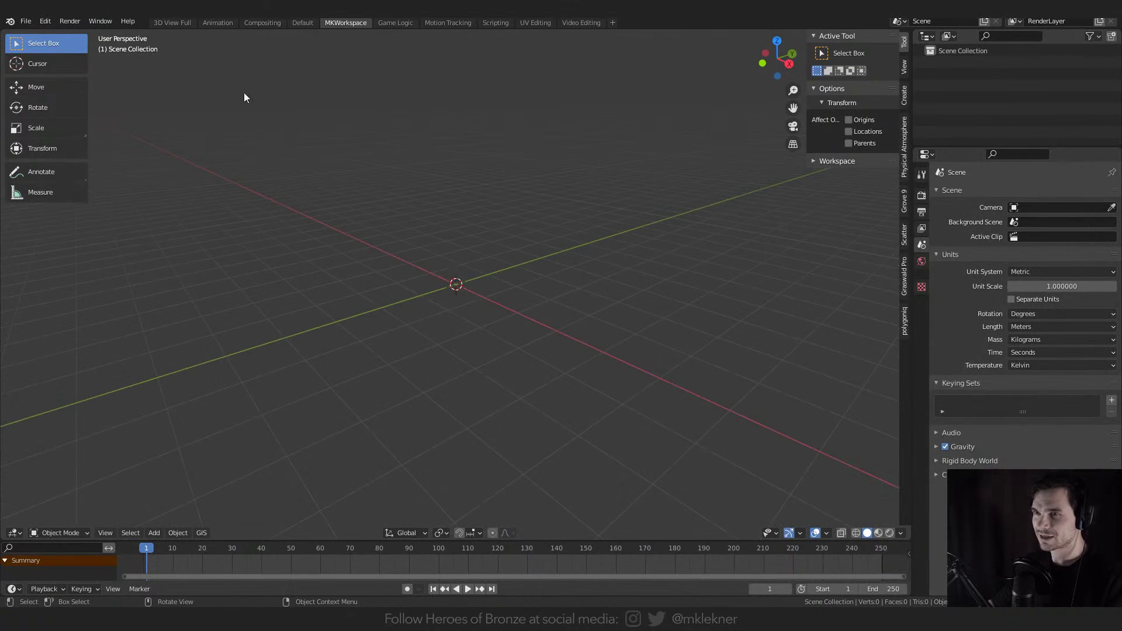
key(shift+a)
mouse_move(492, 237)
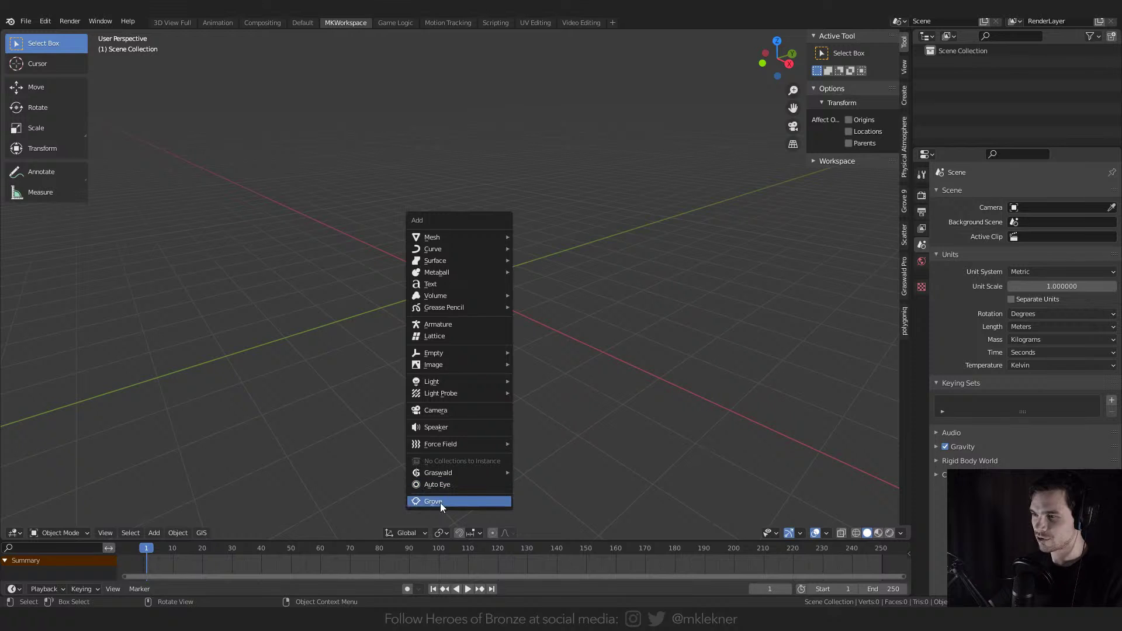
key(Escape)
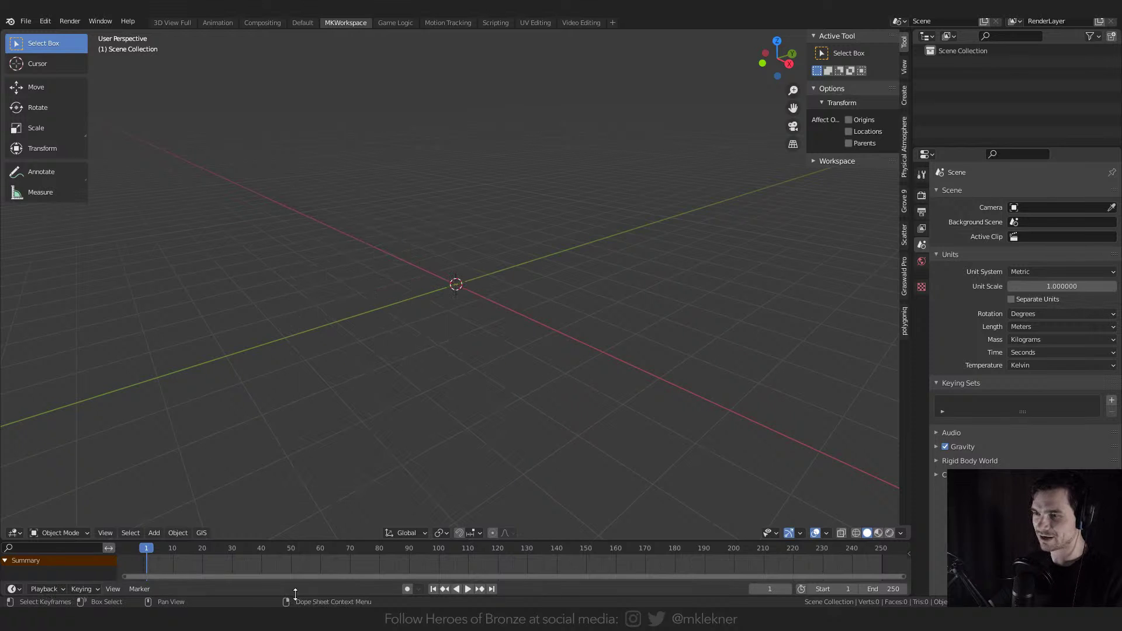
key(shift+a)
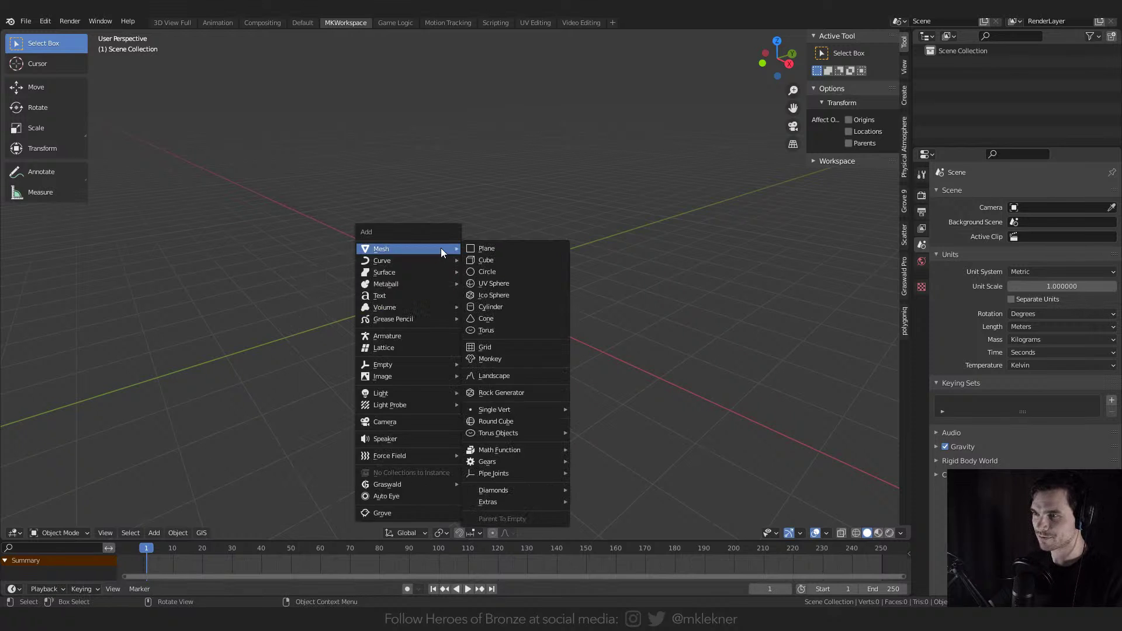
click(384, 515)
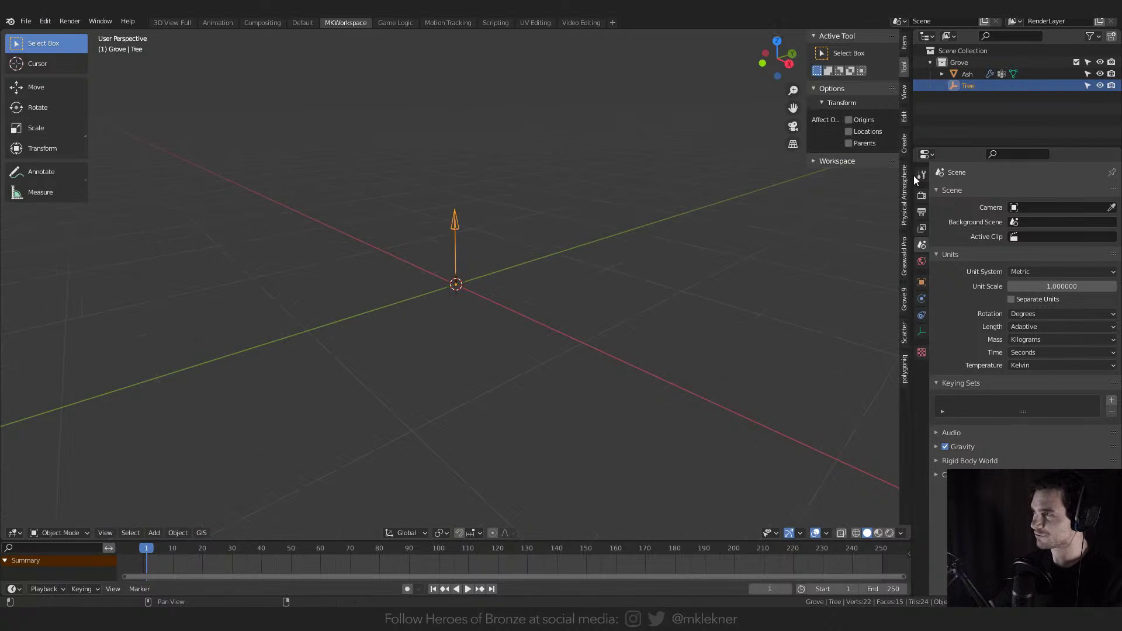
- Show the Grove 9 settings in a widened sidebar and load the Oak species preset
click(905, 292)
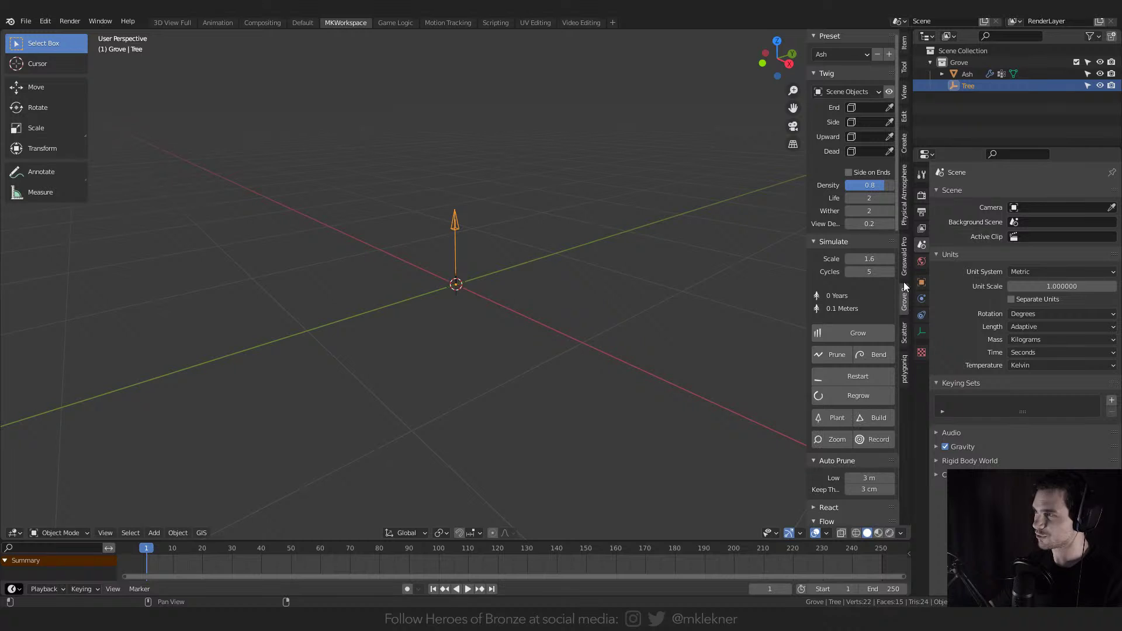
drag(809, 180, 639, 166)
click(693, 55)
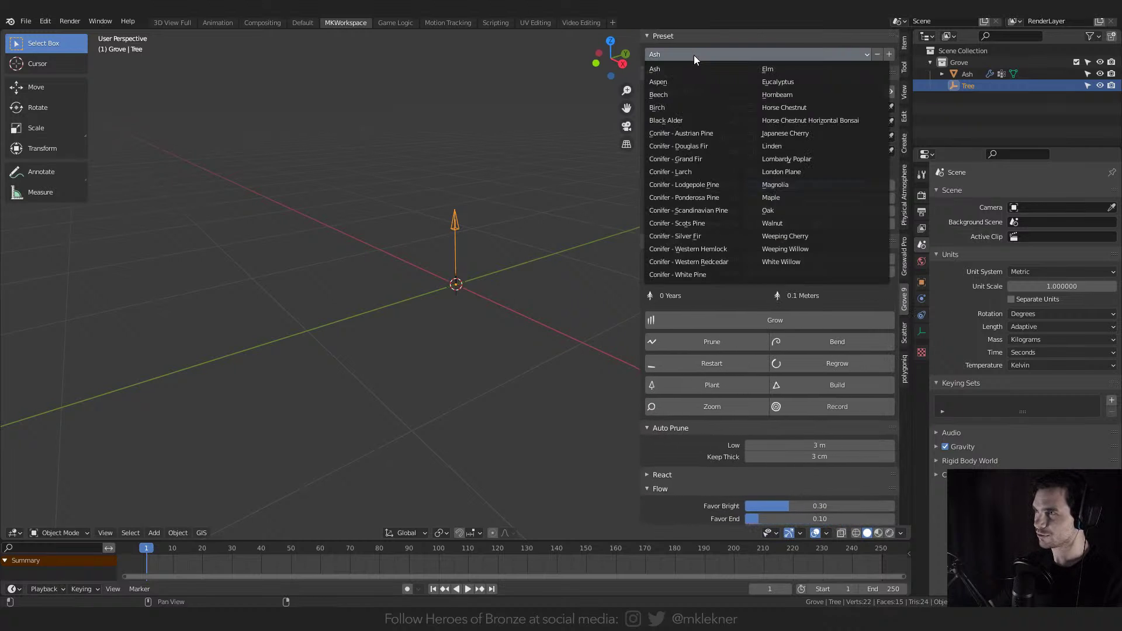
click(675, 69)
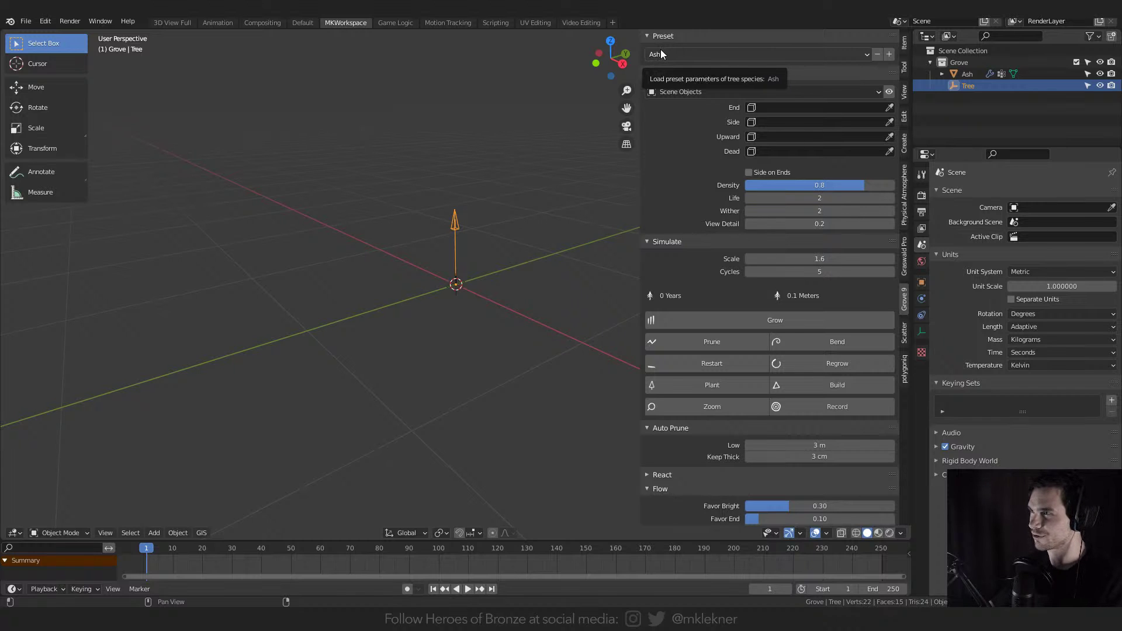
click(673, 53)
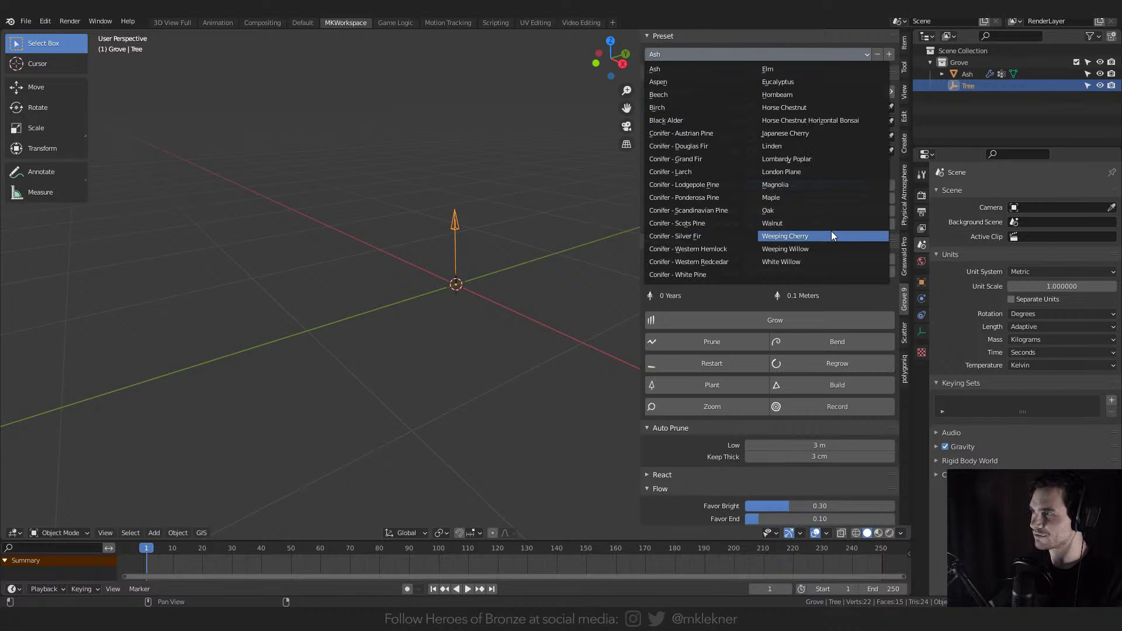
click(798, 209)
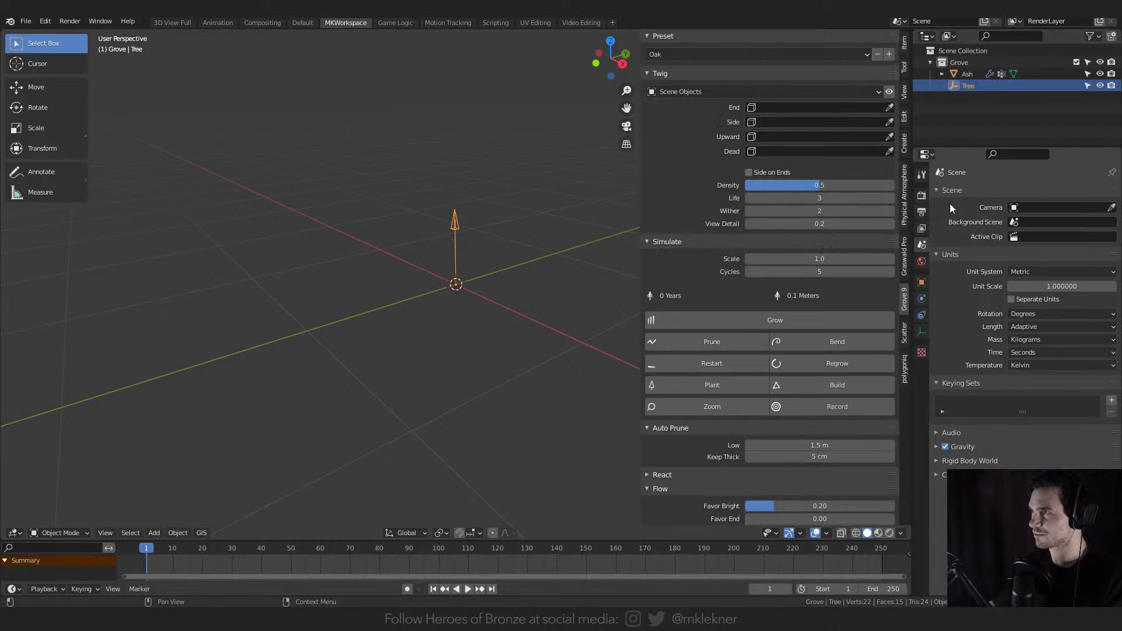
- Assign the Oak European twig to the Grove tree
click(680, 93)
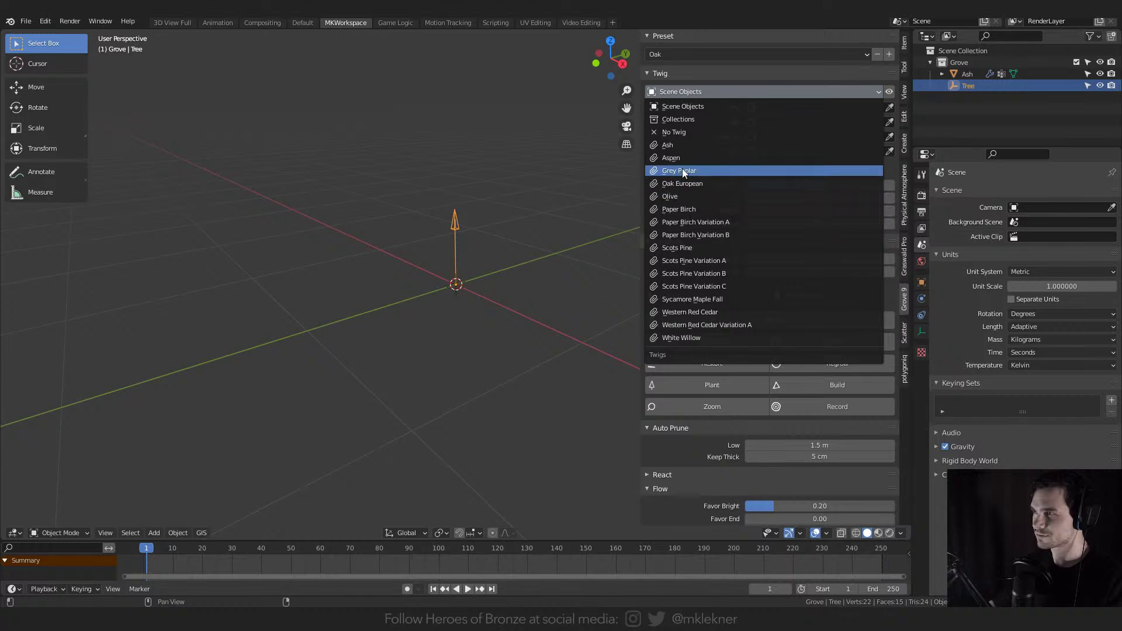
click(685, 184)
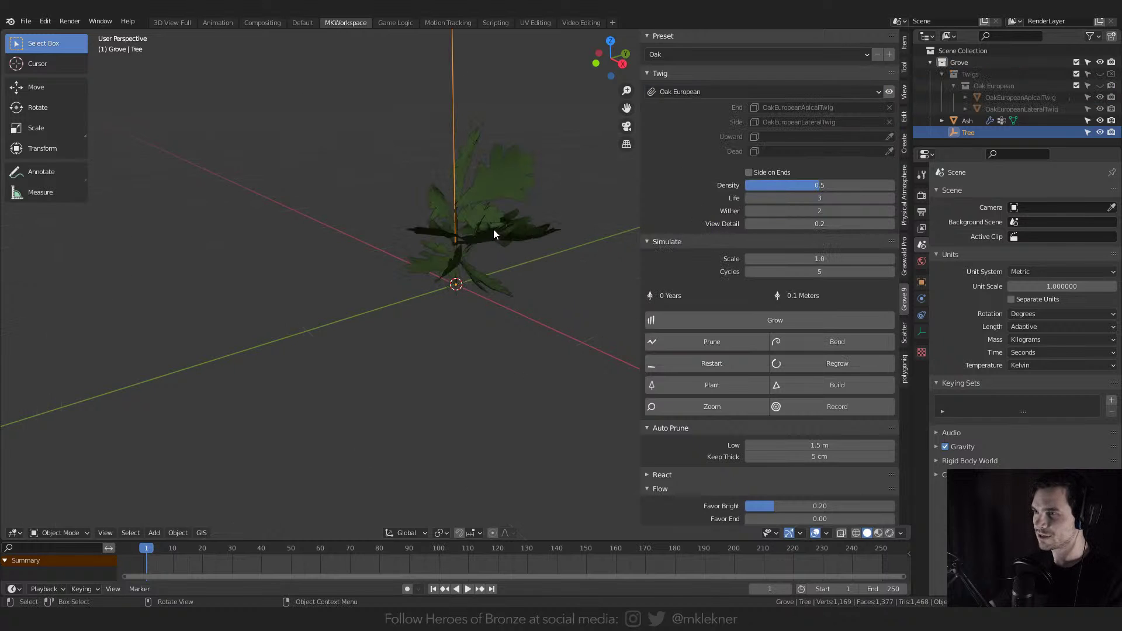
scroll(501, 166, down, 5)
scroll(781, 311, down, 5)
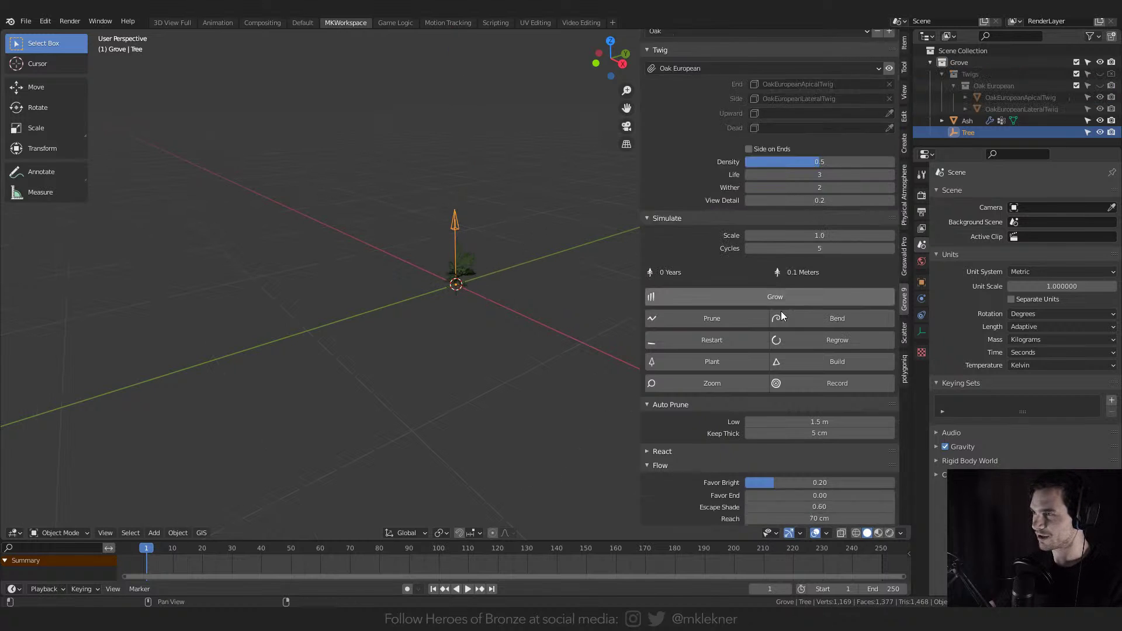
shift+middle_drag(542, 202, 504, 209)
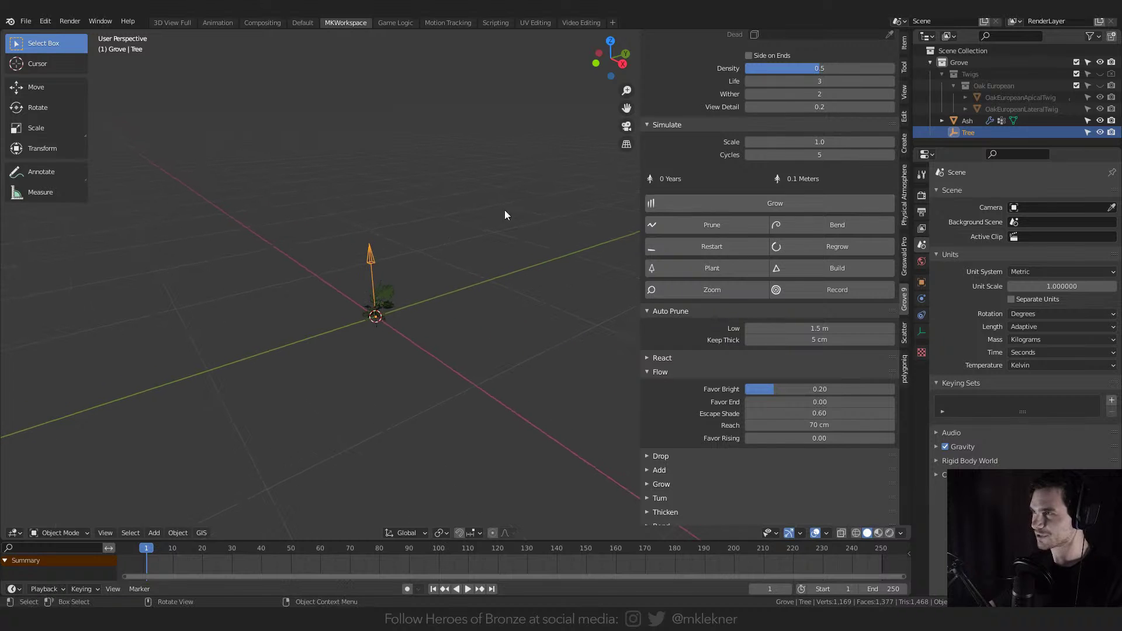
- Set the growth simulation to 10 cycles and grow the oak
click(827, 156)
text(10)
key(Return)
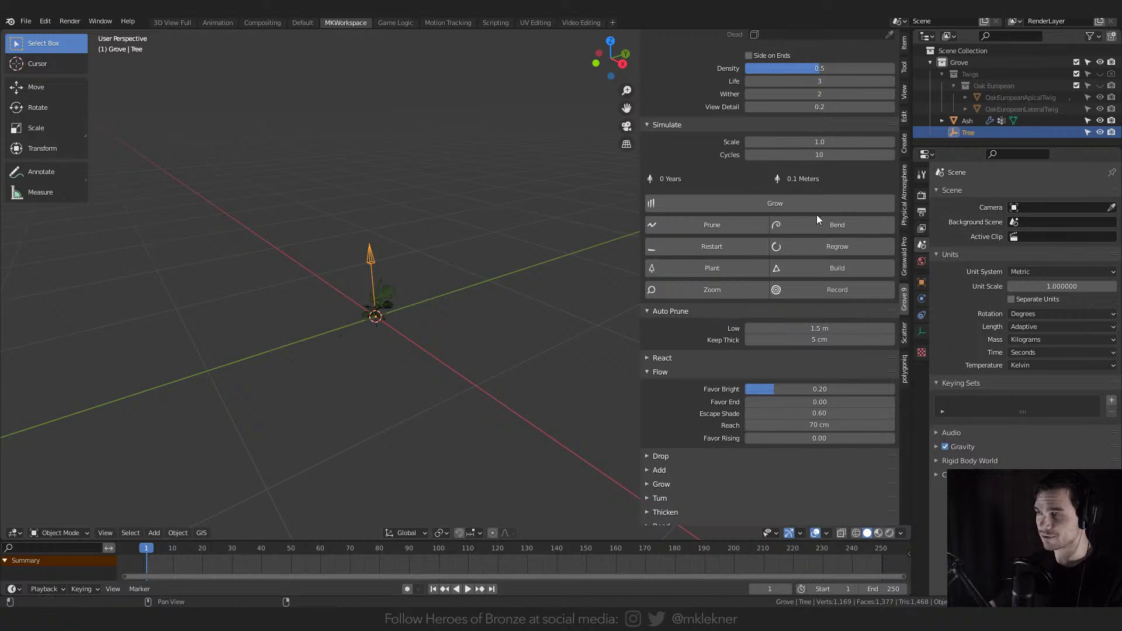
scroll(411, 250, down, 4)
click(756, 202)
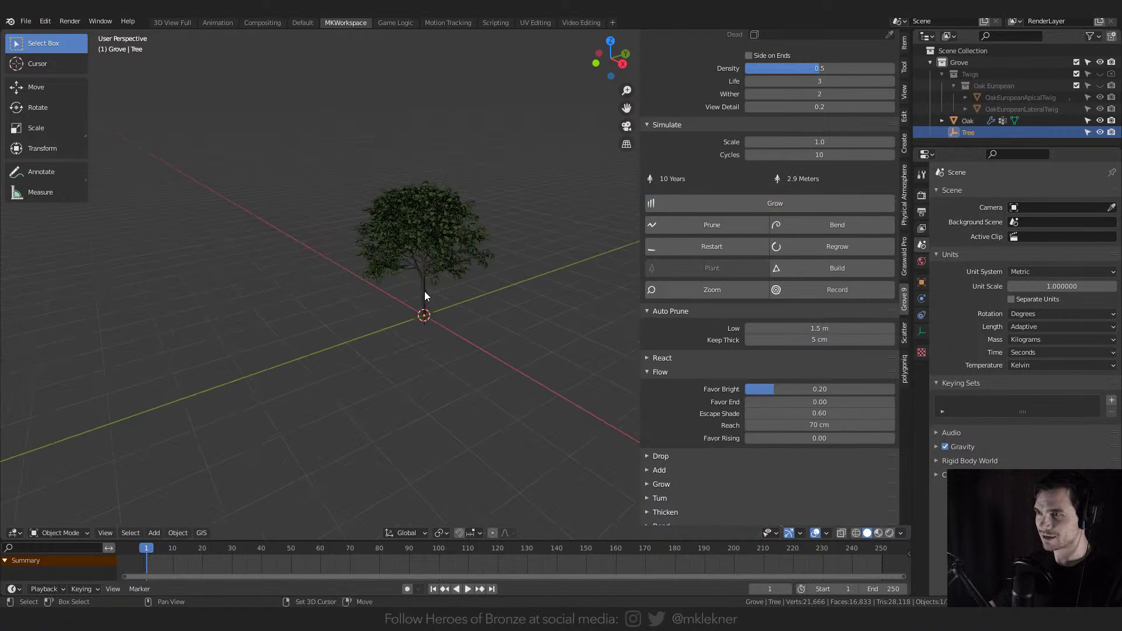
- Inspect the young oak from several angles and grow it for another 10 cycles
scroll(424, 291, up, 3)
middle_drag(424, 291, 396, 325)
scroll(790, 170, up, 5)
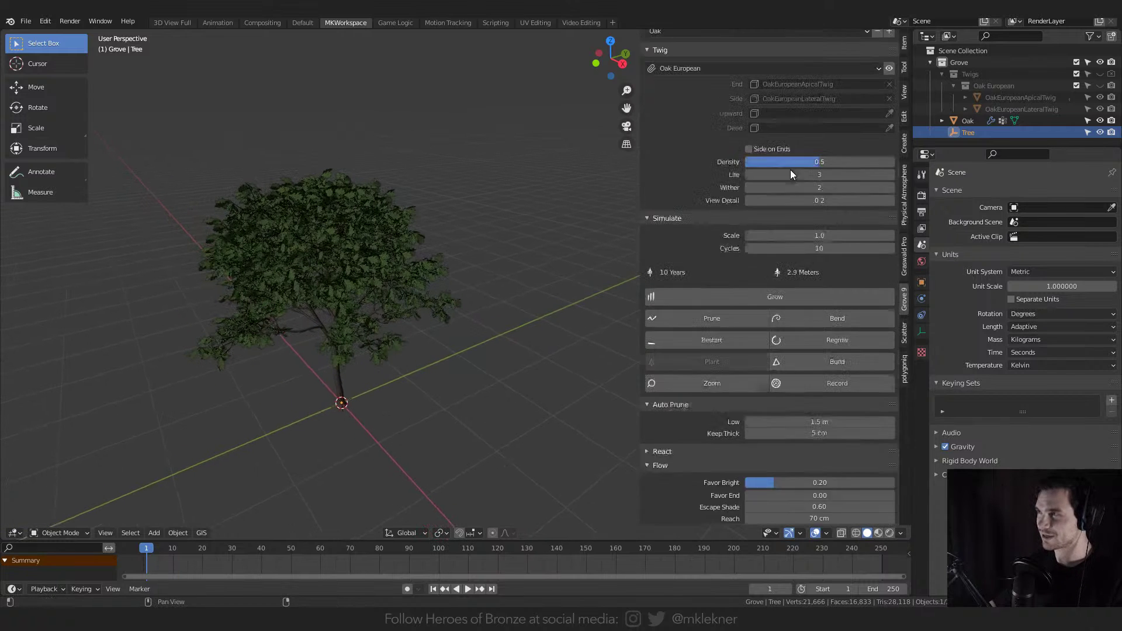
scroll(372, 317, down, 5)
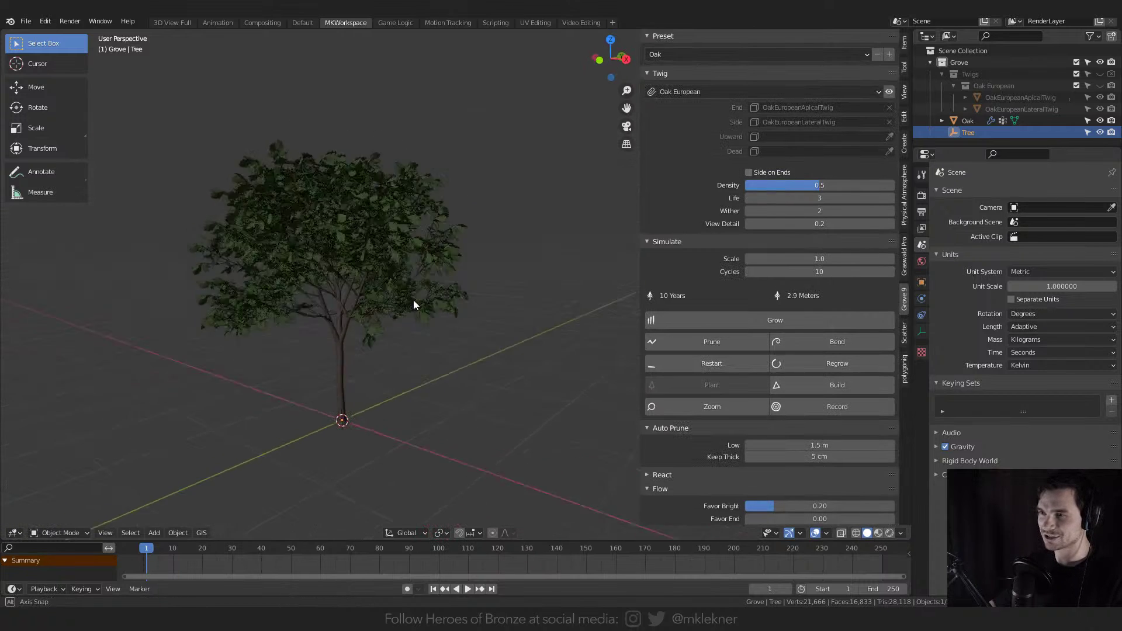
middle_drag(415, 300, 507, 320)
click(796, 320)
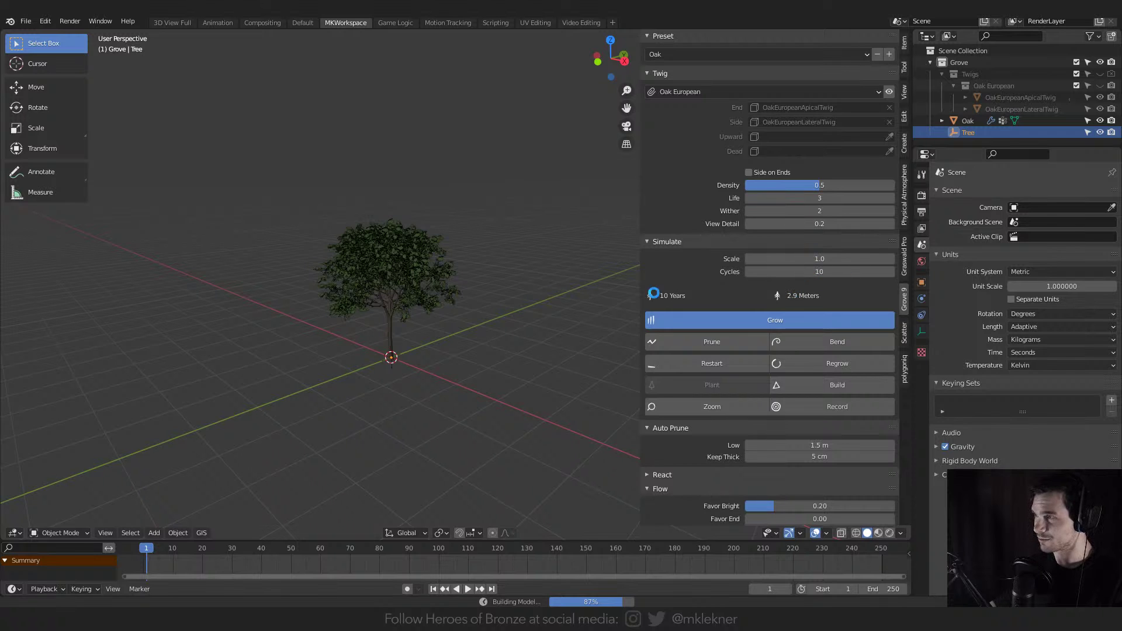
- Examine the larger oak up close and go through its Grove settings down to the Build and Wind options
middle_drag(370, 293, 344, 272)
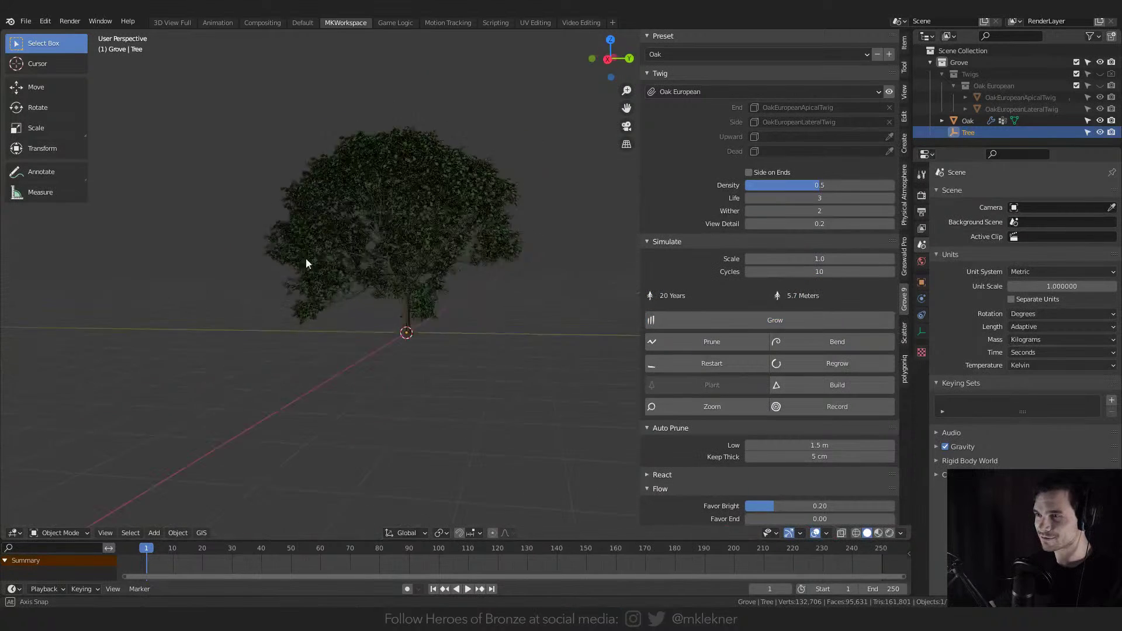
scroll(343, 273, up, 5)
scroll(699, 349, down, 2)
scroll(700, 349, down, 1)
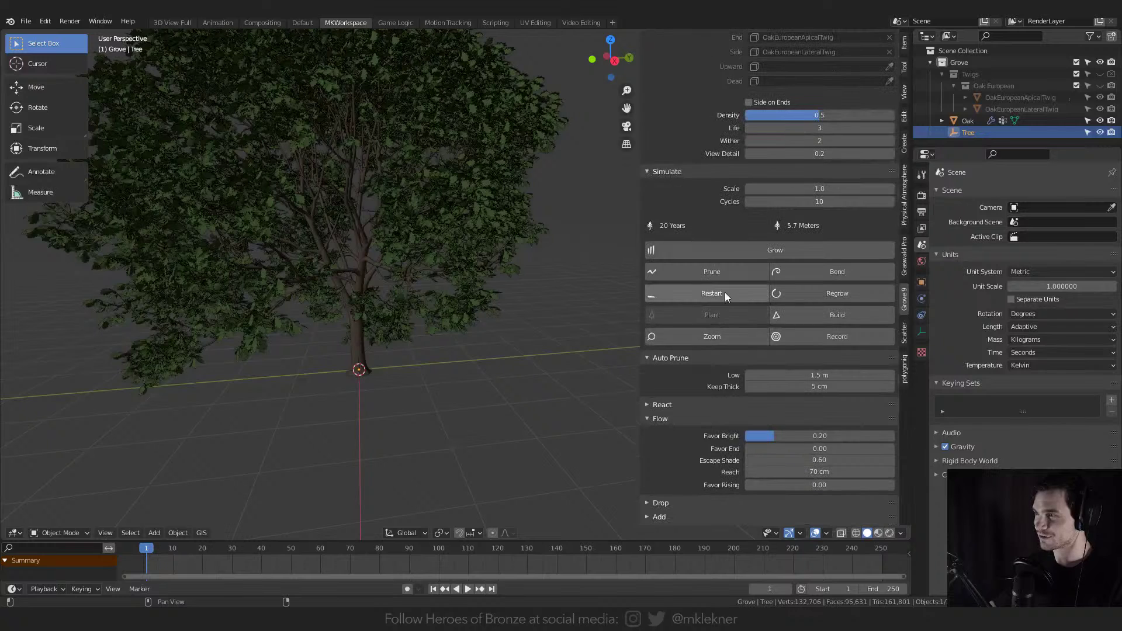
scroll(818, 305, down, 8)
scroll(829, 303, down, 7)
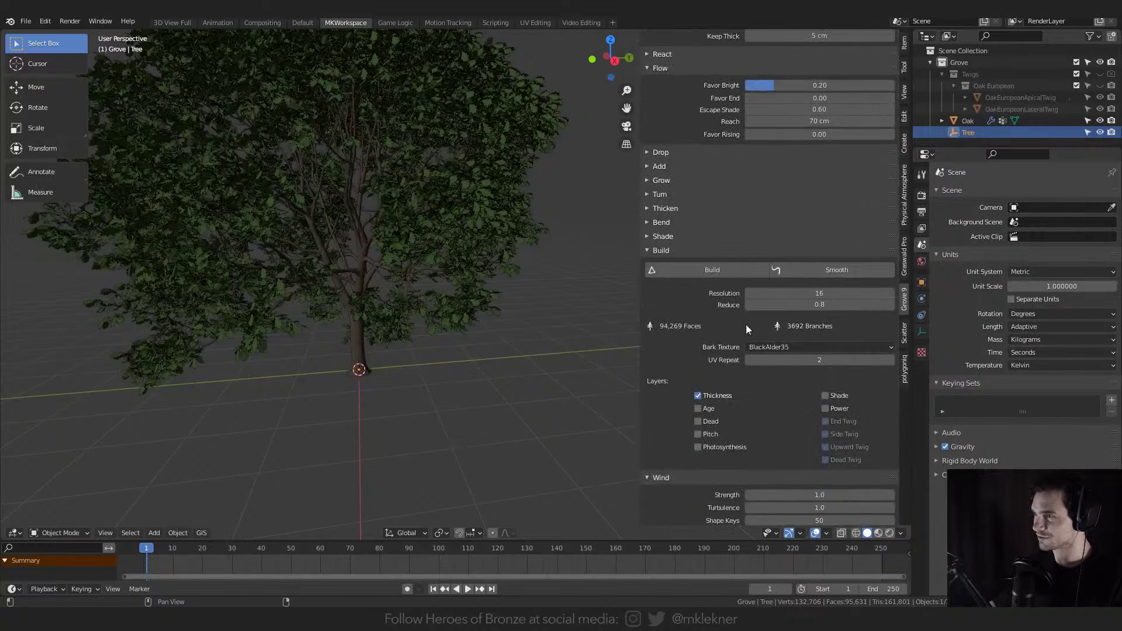
- Collapse the Build and Grove sections and look over the Wind animation options of the Grove tree
click(661, 270)
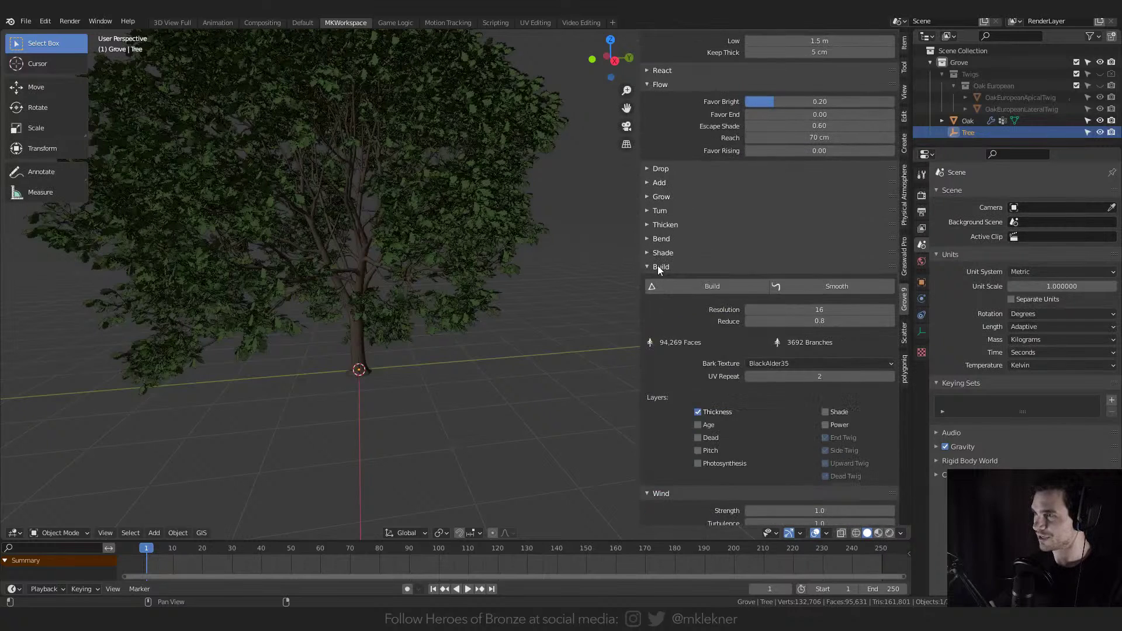
click(679, 269)
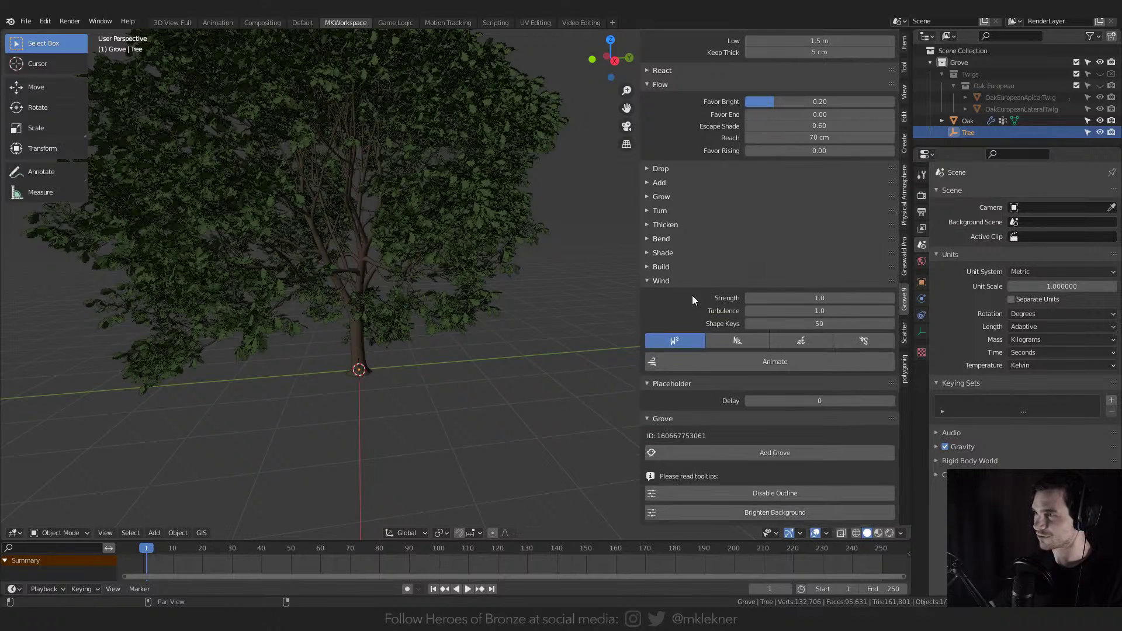
click(670, 417)
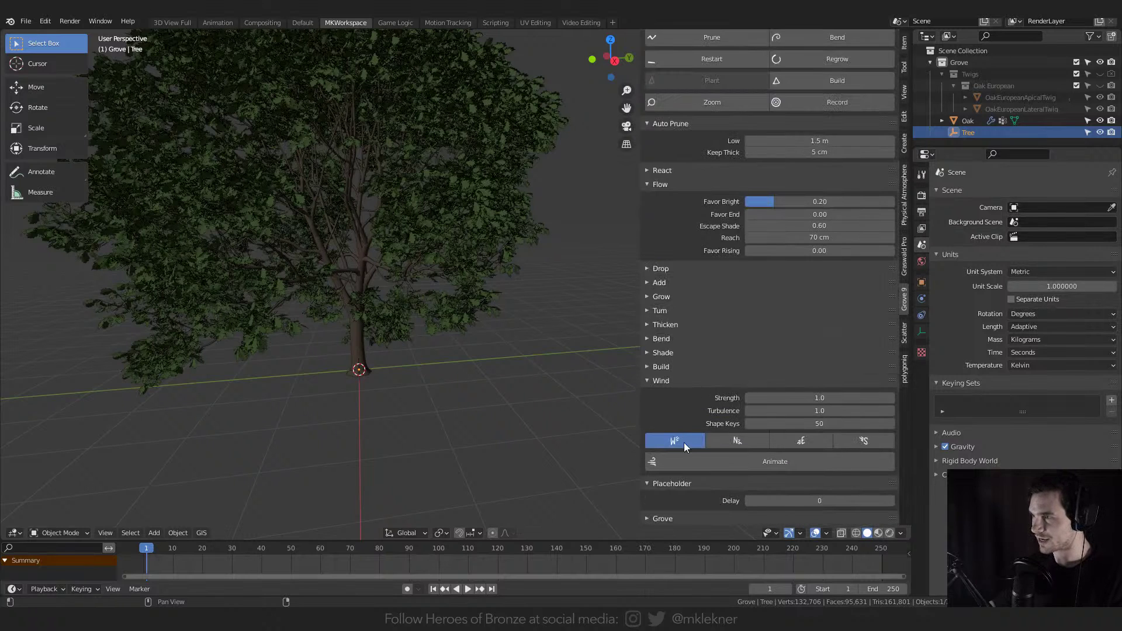
scroll(780, 270, up, 5)
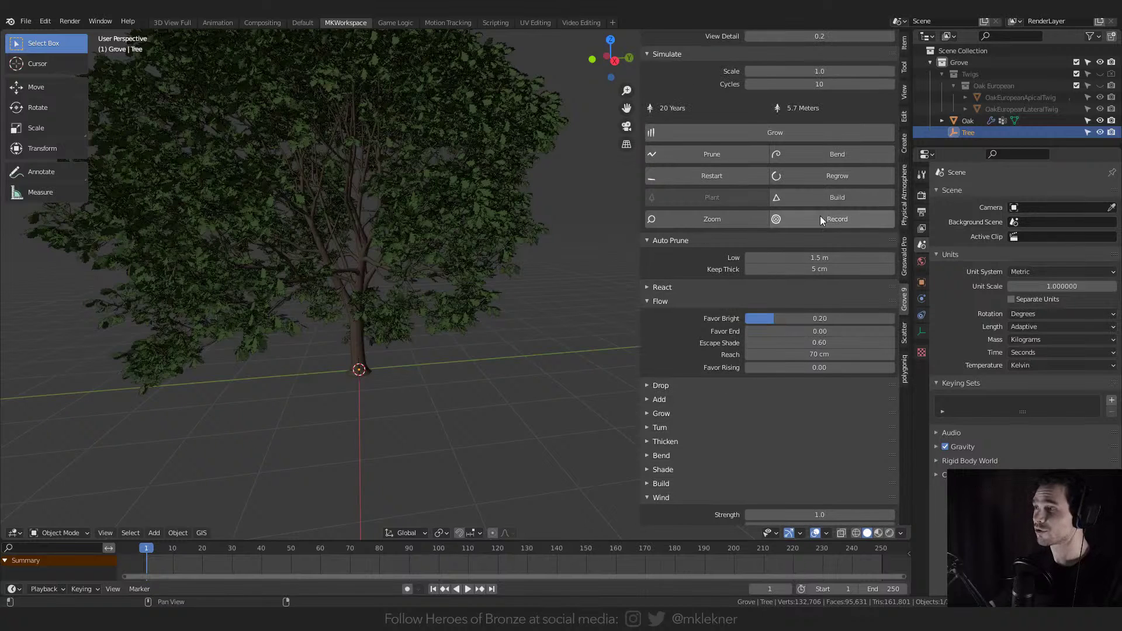
- Play the timeline briefly to check the oak for wind motion and return to frame 1
key(KP_Decimal)
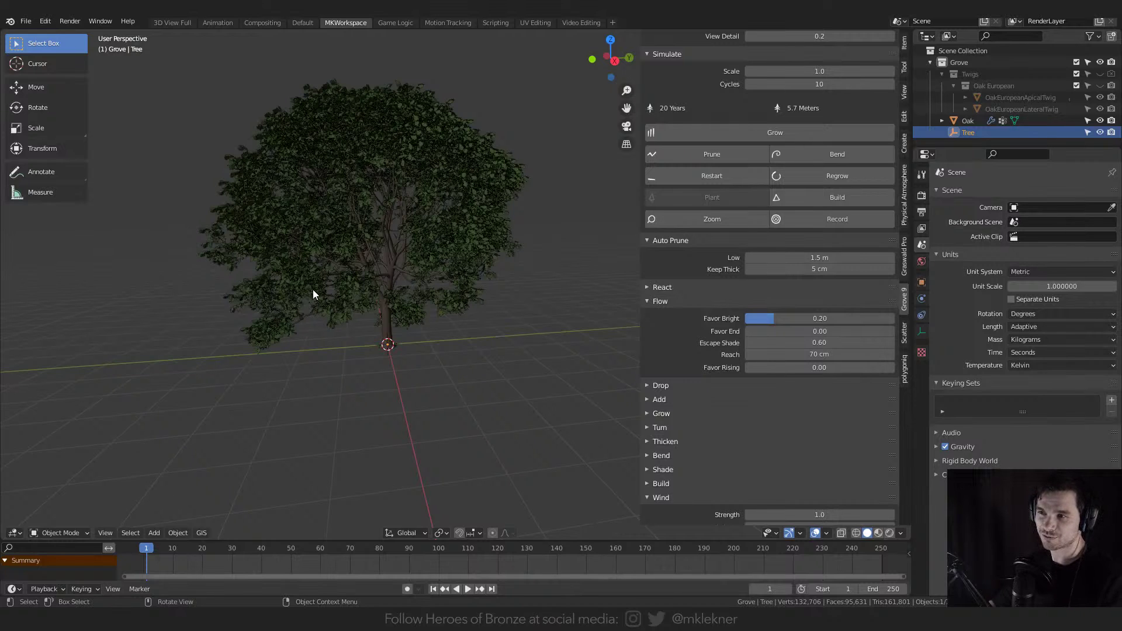
key(space)
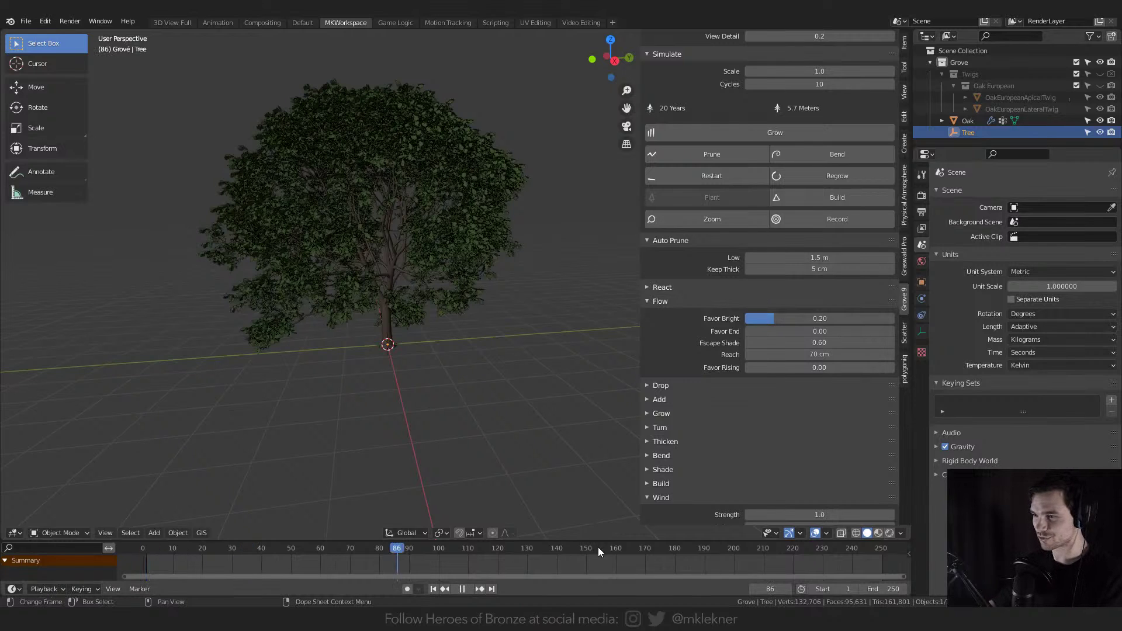
key(space)
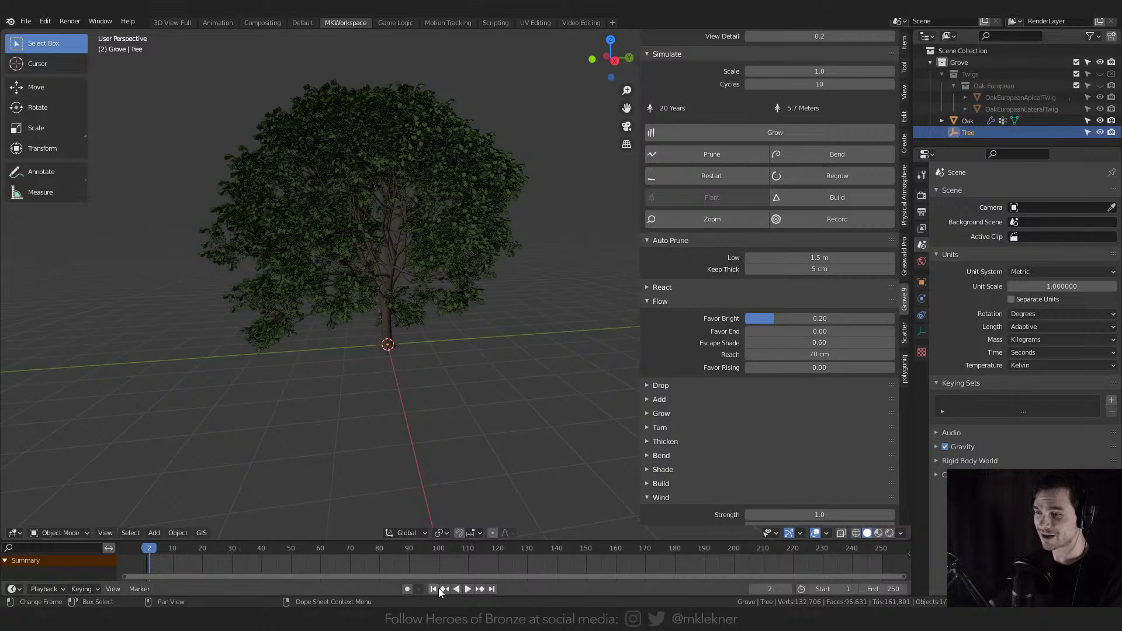
key(shift+Left)
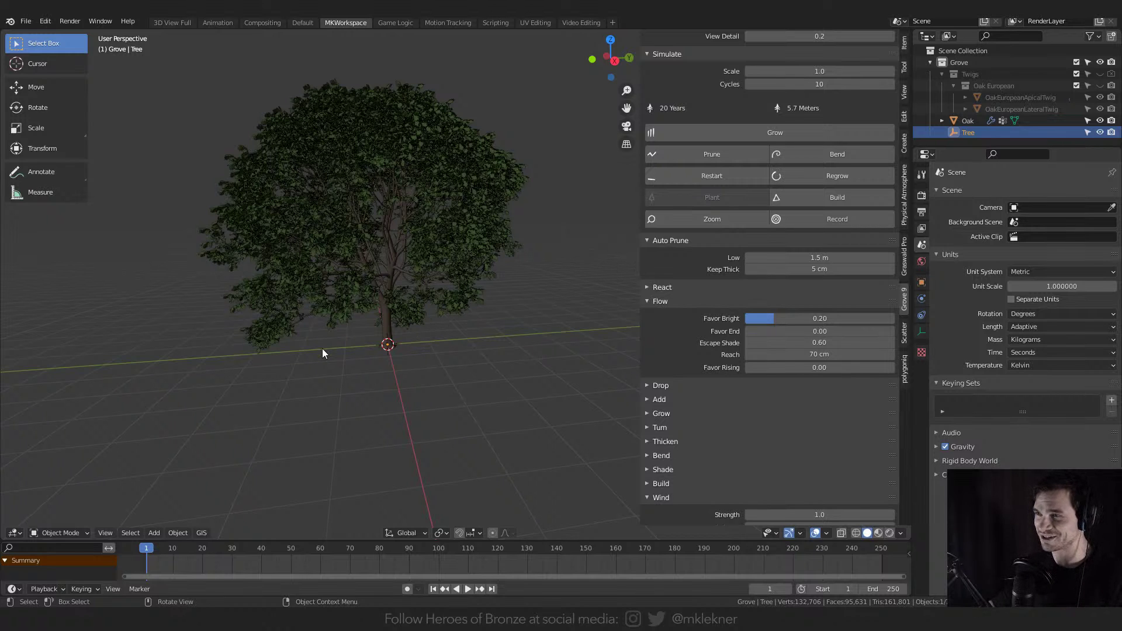
- Show the oak in rendered viewport shading, using Cycles as render engine and GPU Compute as device
mouse_move(395, 319)
middle_down()
mouse_move(468, 335)
mouse_move(413, 329)
mouse_move(308, 391)
mouse_move(327, 397)
middle_up()
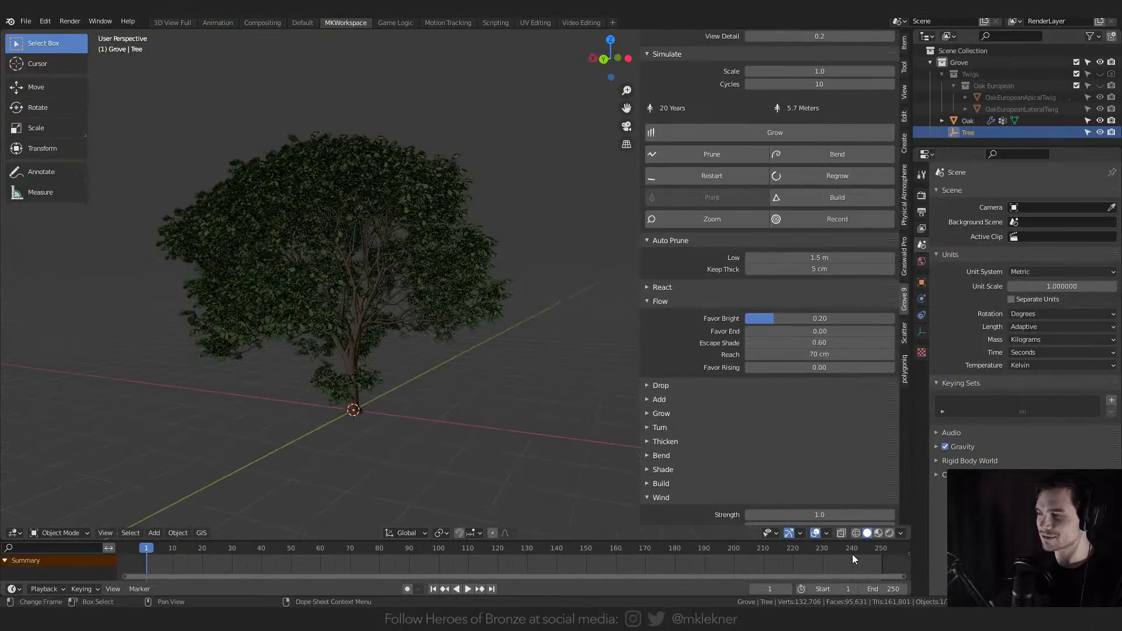
click(888, 533)
click(922, 195)
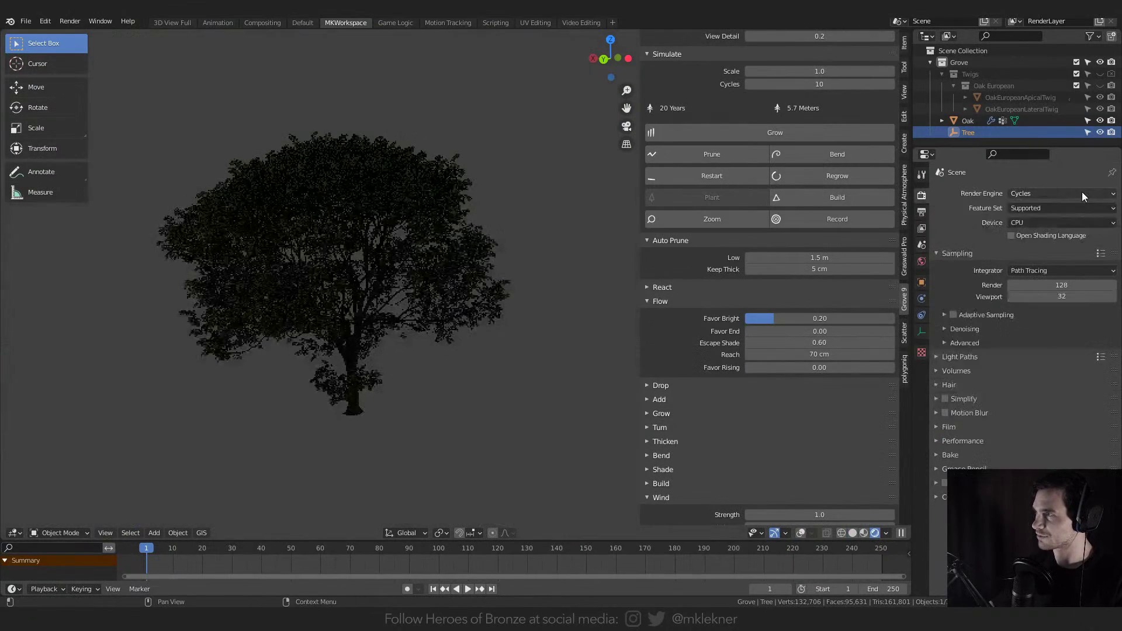
click(1079, 192)
click(1027, 233)
click(1017, 219)
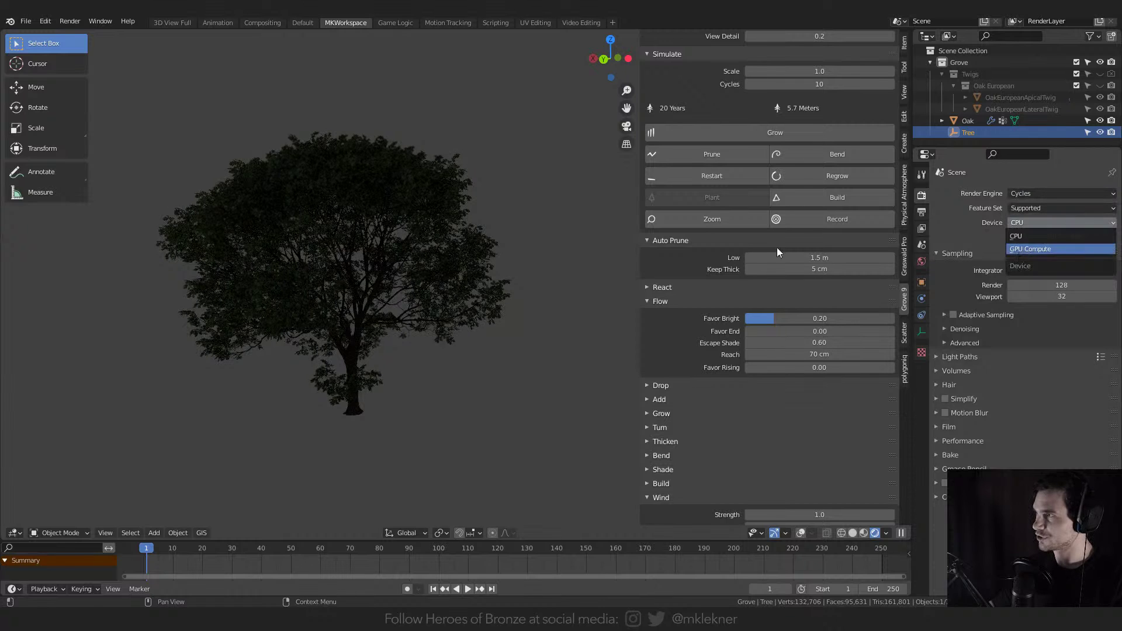
click(1028, 245)
- Turn off Scene World for the rendered viewport and inspect the lit oak up close and from several angles
click(886, 533)
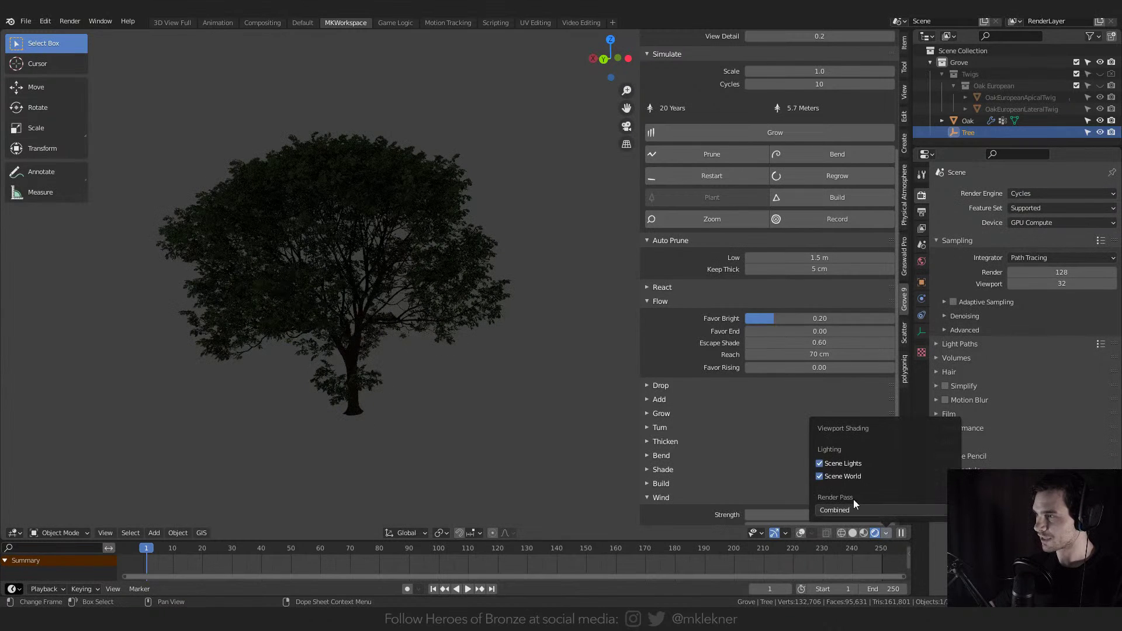
click(818, 475)
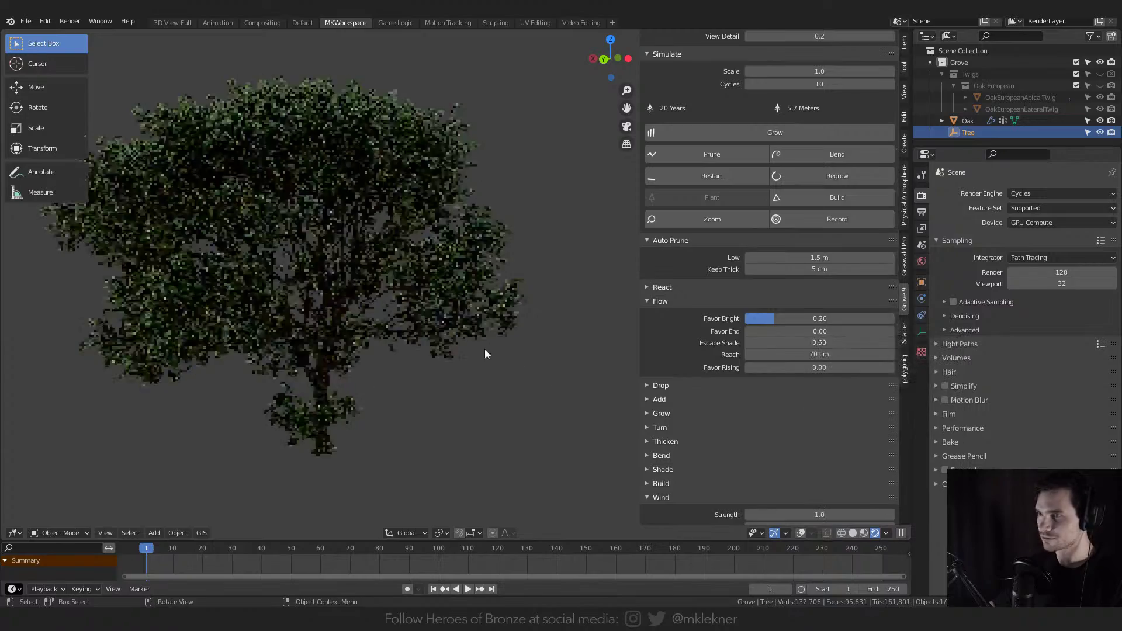
scroll(485, 349, up, 4)
scroll(462, 370, down, 4)
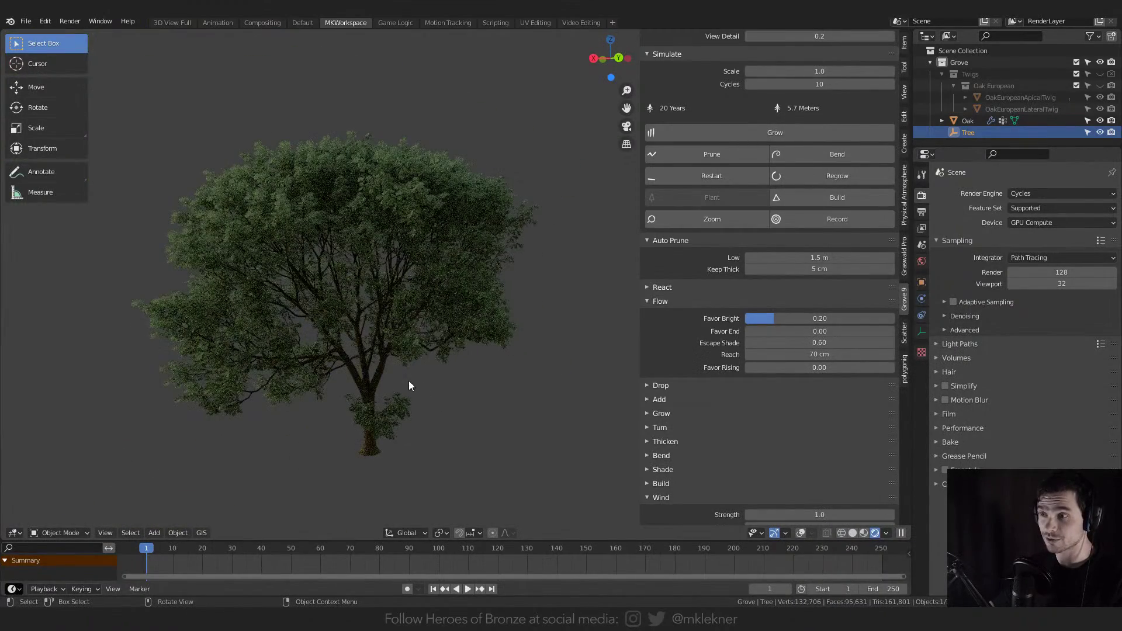
middle_drag(317, 338, 468, 338)
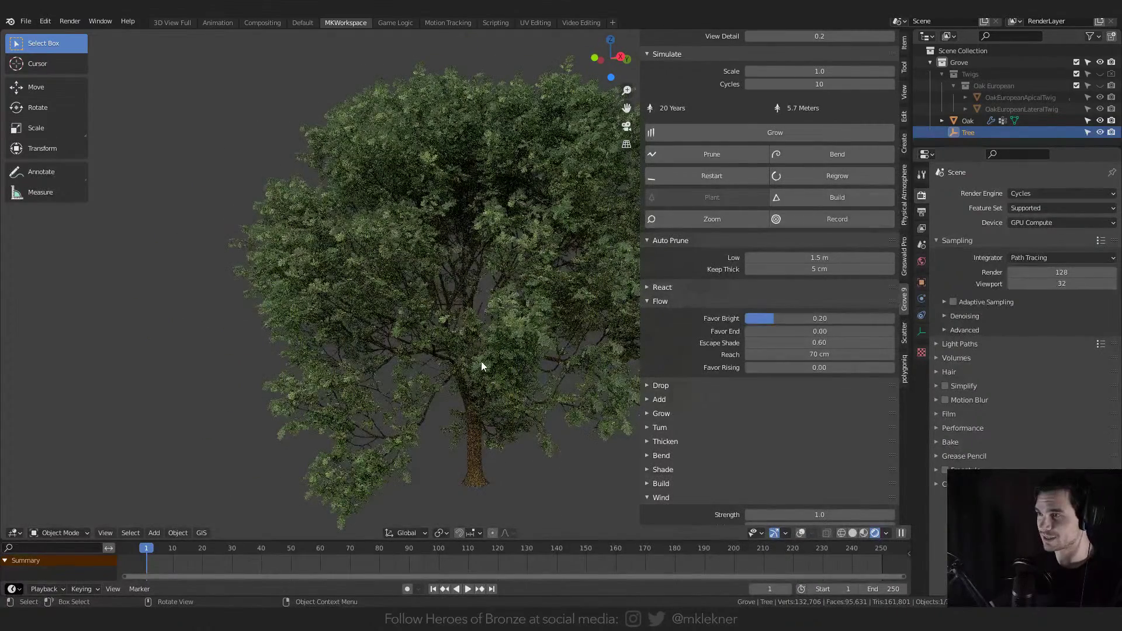
scroll(497, 345, down, 2)
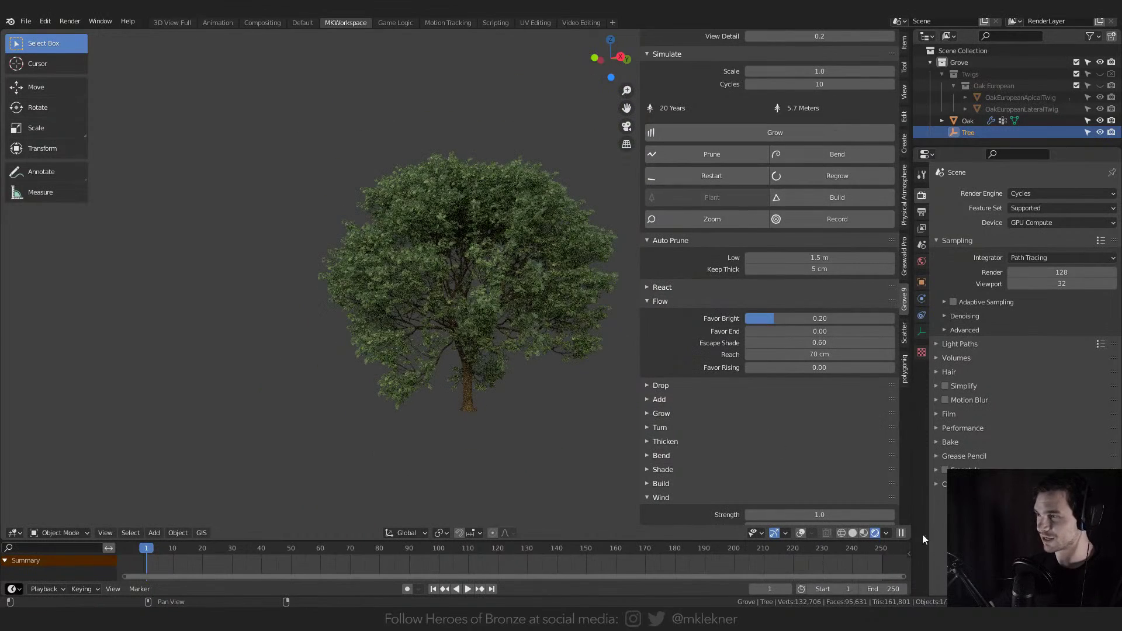
- Return the viewport to solid shading and collapse the Auto Prune and Flow sections
click(677, 239)
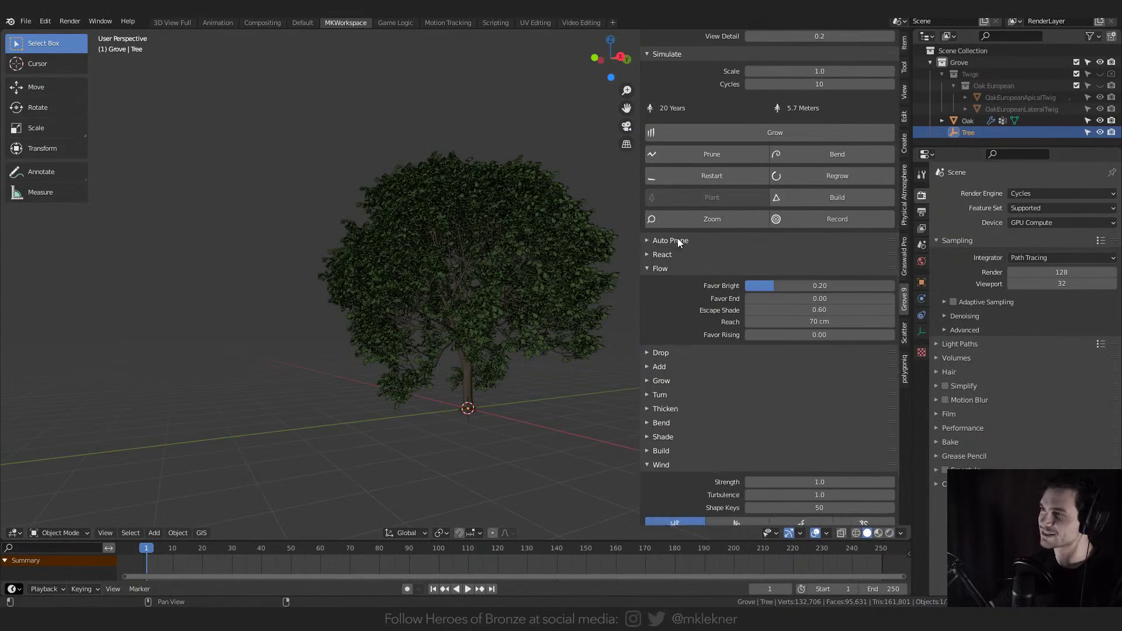
click(661, 269)
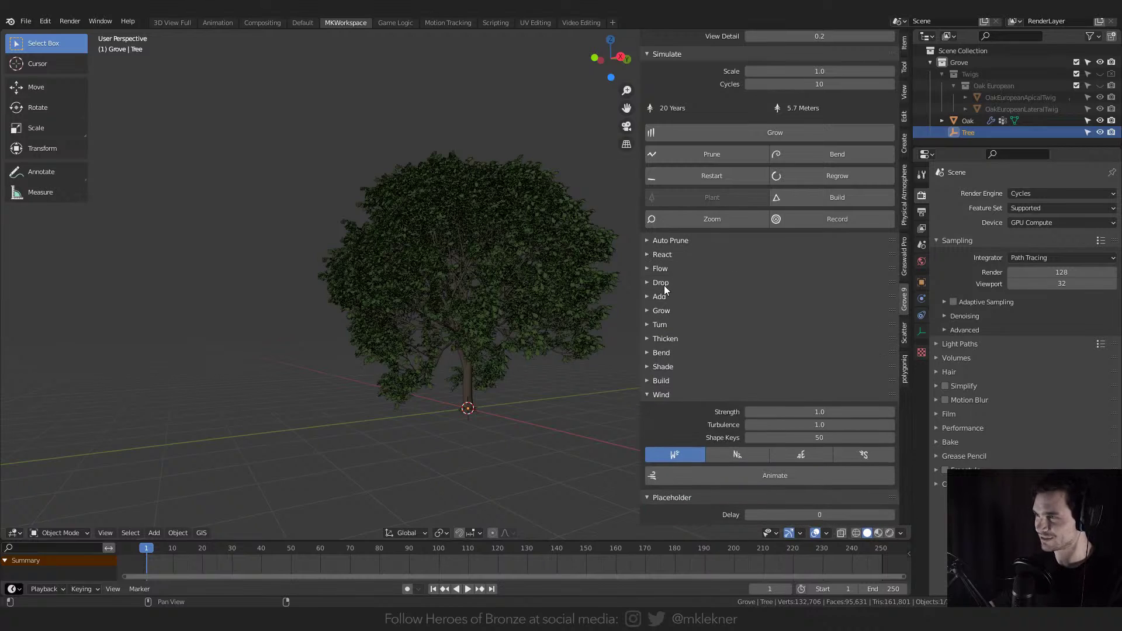
- Mark the low side branch with an annotation stroke and prune it along a cutting line drawn across it
middle_drag(527, 265, 444, 303)
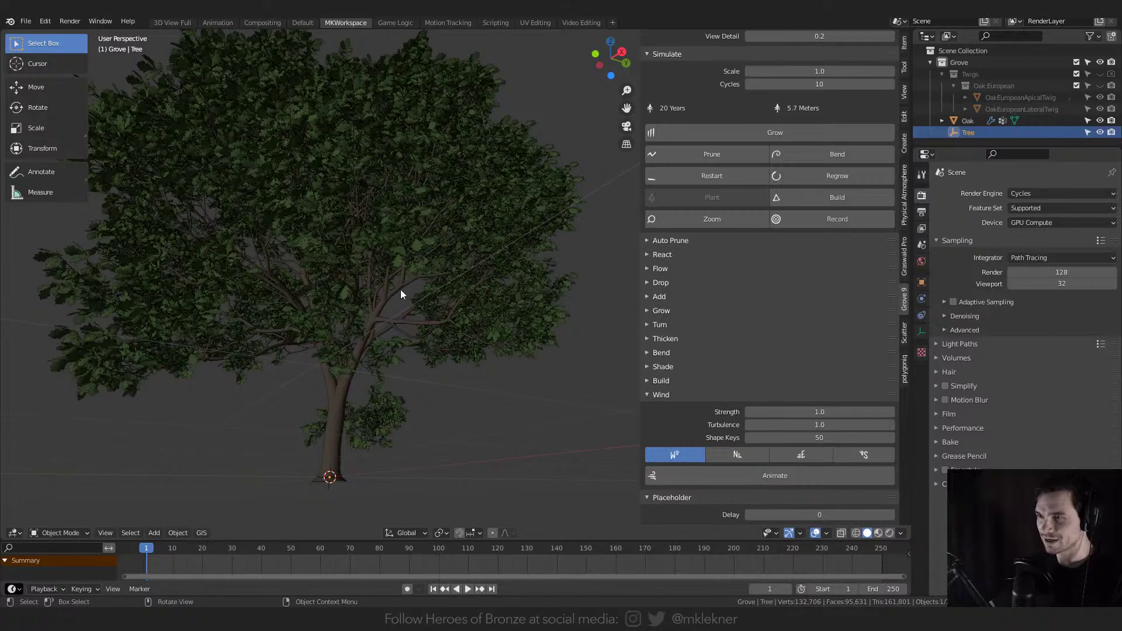
drag(403, 317, 411, 369)
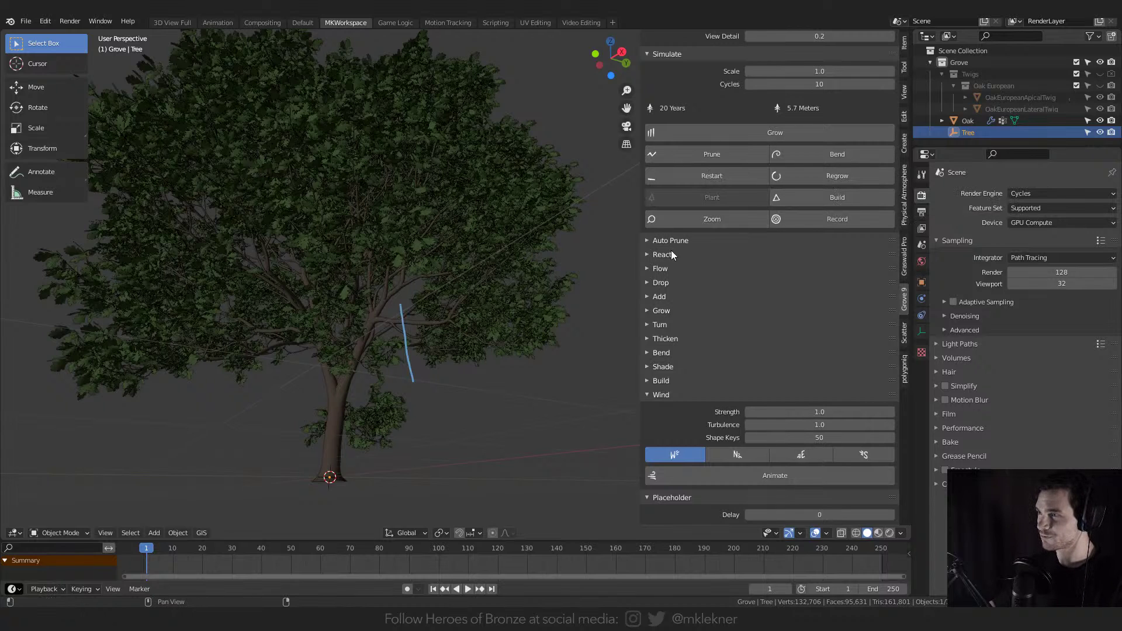
click(706, 155)
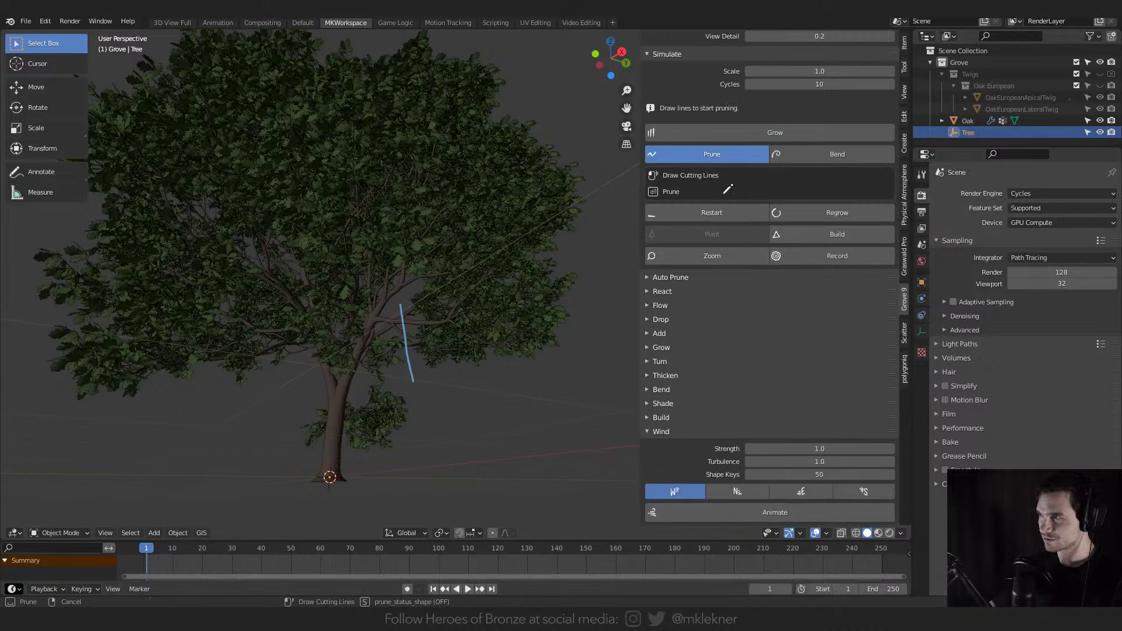
drag(399, 294, 414, 366)
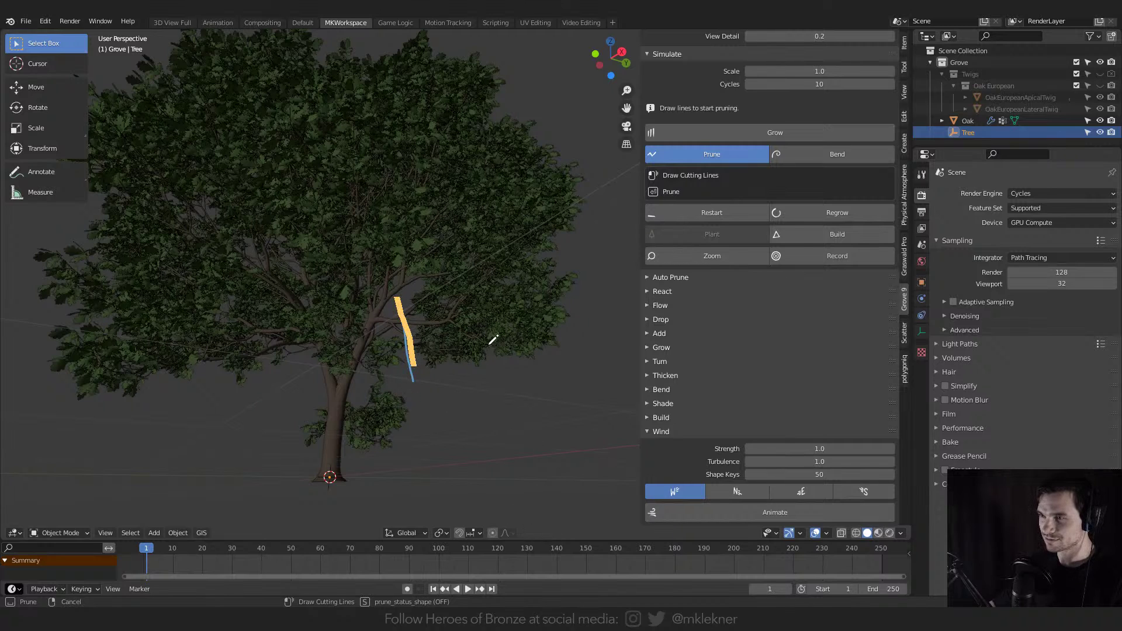
middle_drag(472, 327, 420, 326)
drag(397, 312, 423, 376)
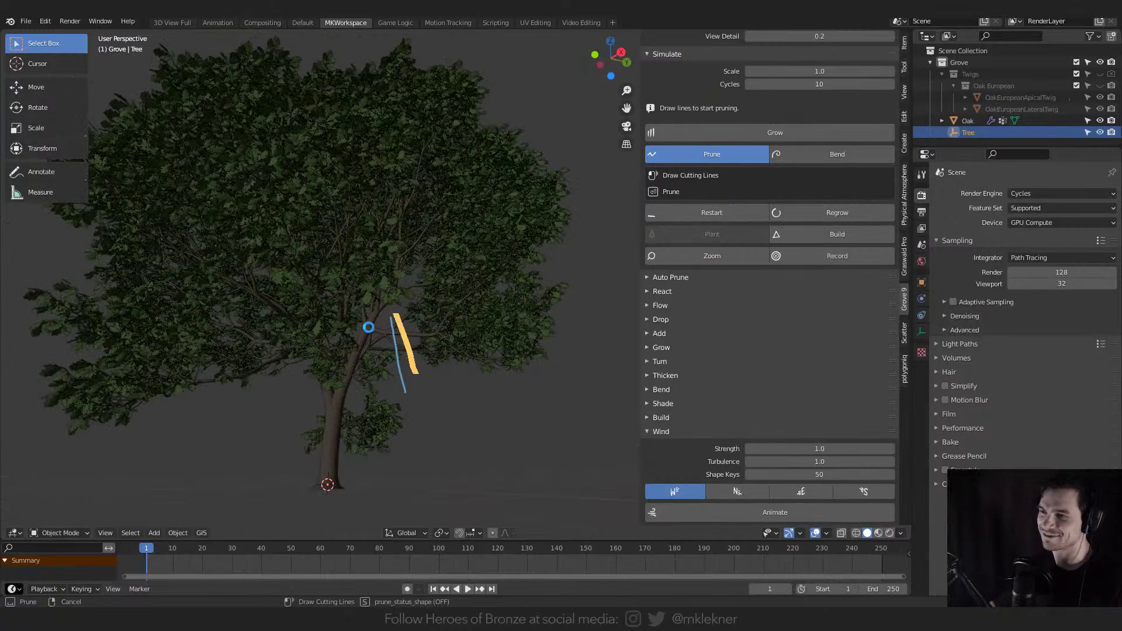
key(Return)
- Inspect the pruned oak from several angles and scribble annotation strokes where the cut branch used to be
mouse_move(412, 324)
middle_down()
mouse_move(438, 332)
mouse_move(354, 338)
mouse_move(303, 383)
middle_up()
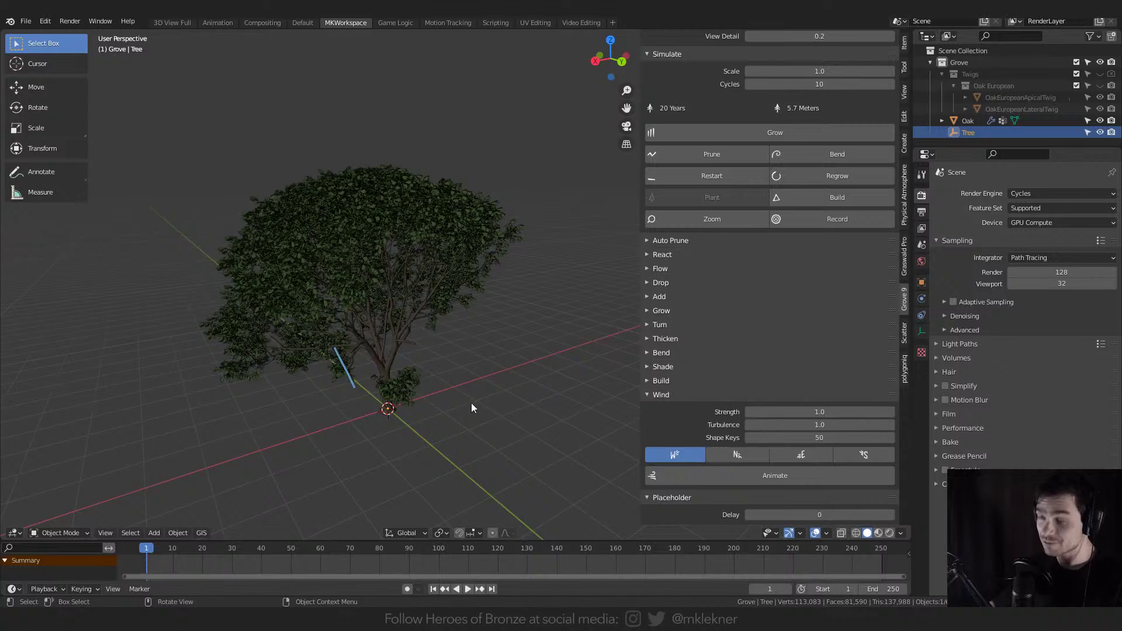
middle_drag(471, 402, 384, 313)
scroll(490, 336, up, 3)
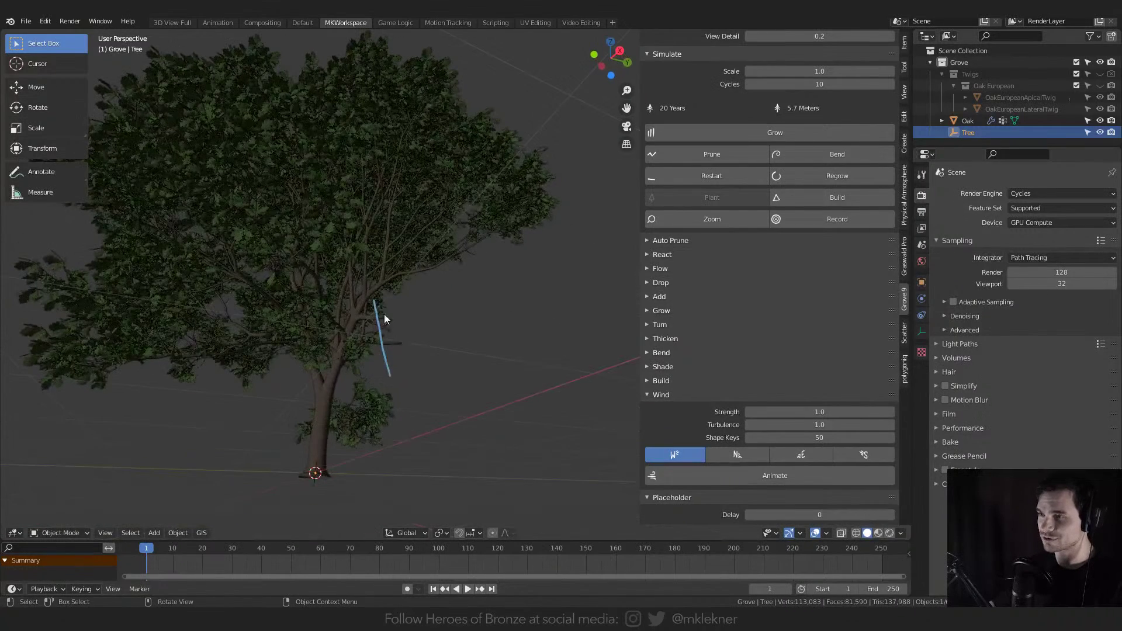
mouse_move(451, 308)
mouse_down()
mouse_move(471, 253)
mouse_move(514, 306)
mouse_move(489, 352)
mouse_up()
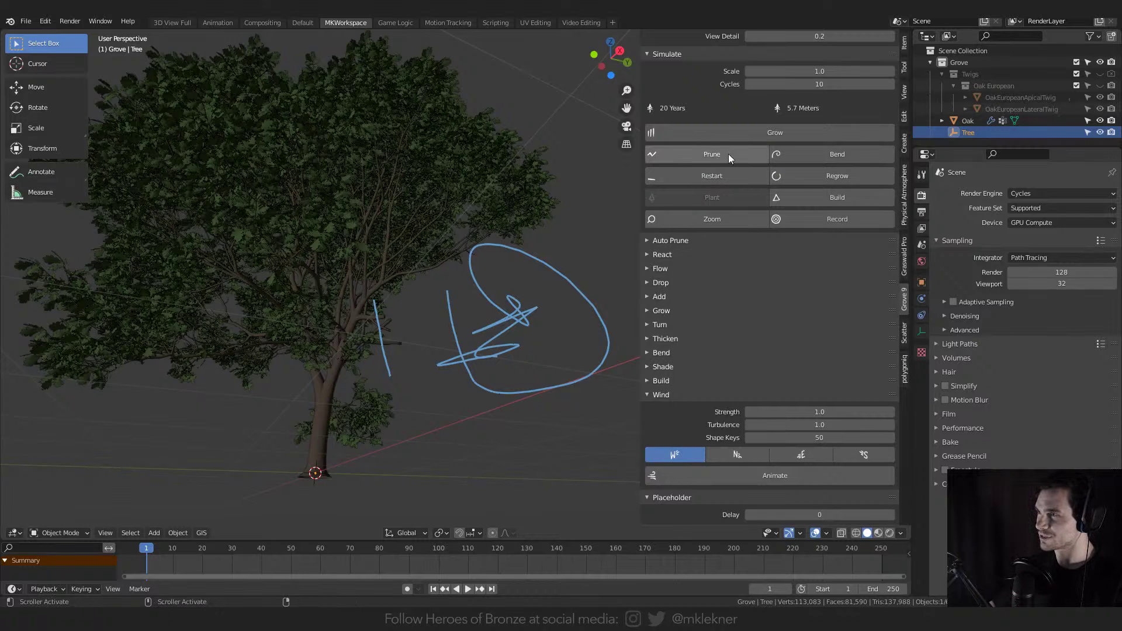
- Find the view's annotation settings and delete the Note annotation layer
click(907, 118)
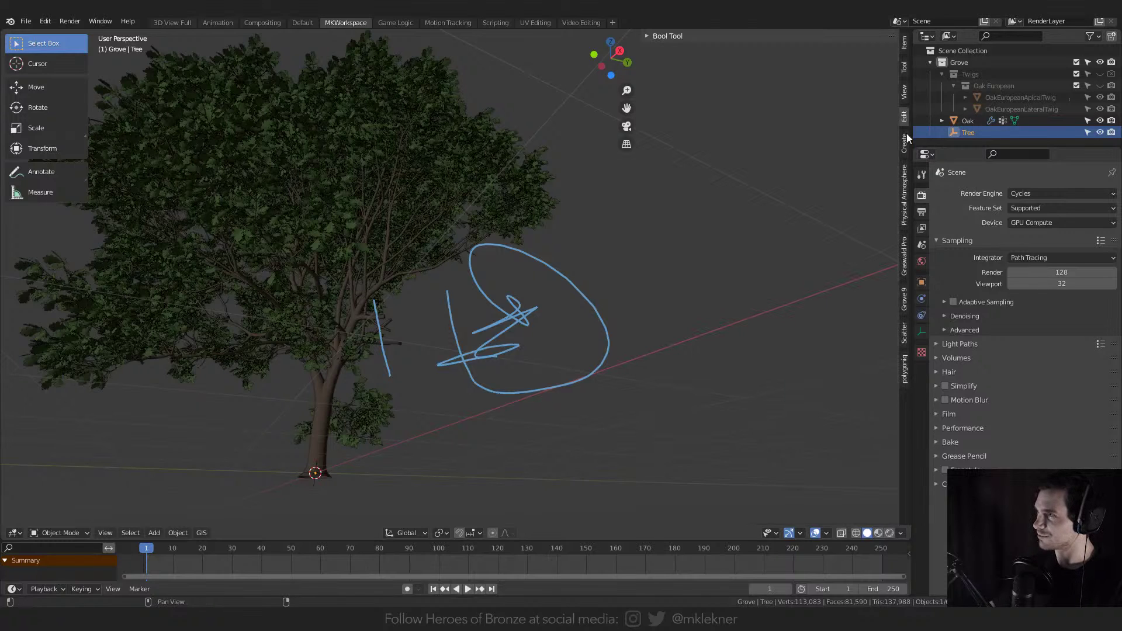
click(905, 91)
click(905, 66)
click(905, 42)
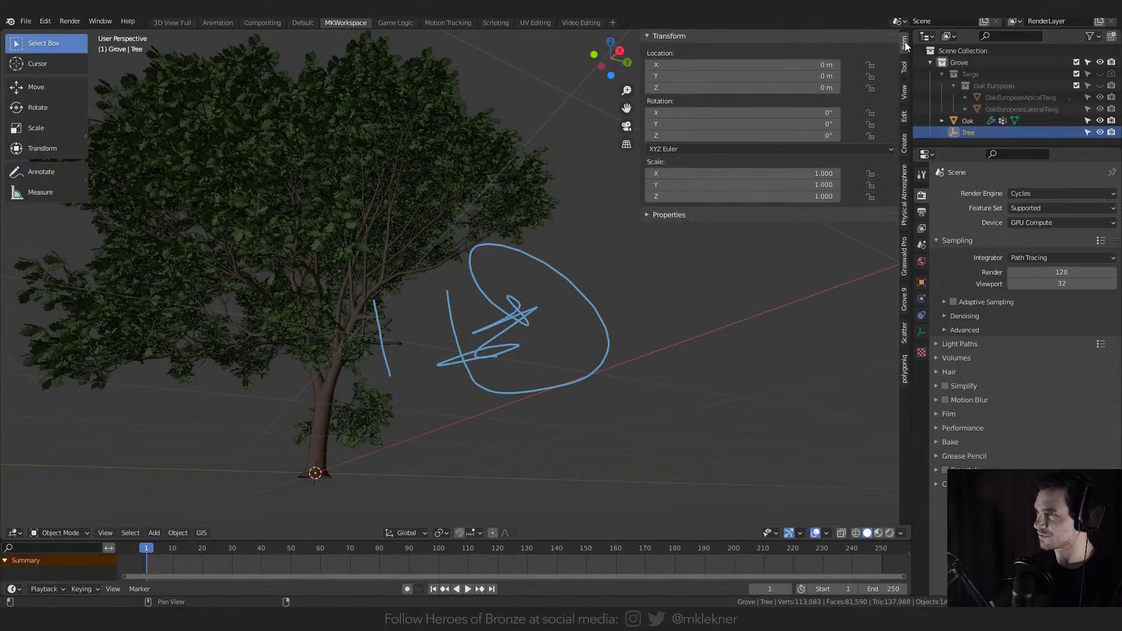
click(905, 93)
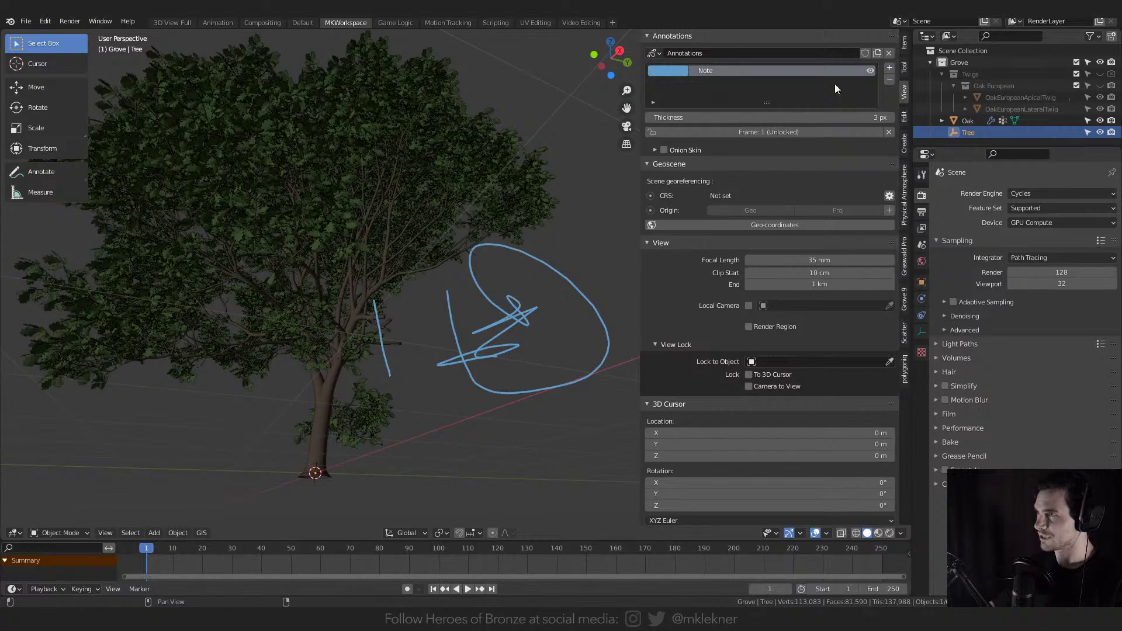
click(889, 79)
- Select the Oak object, examine its React and Flow growth settings in Grove, and deselect it
mouse_move(453, 310)
middle_down()
mouse_move(423, 358)
mouse_move(499, 378)
mouse_move(436, 384)
middle_up()
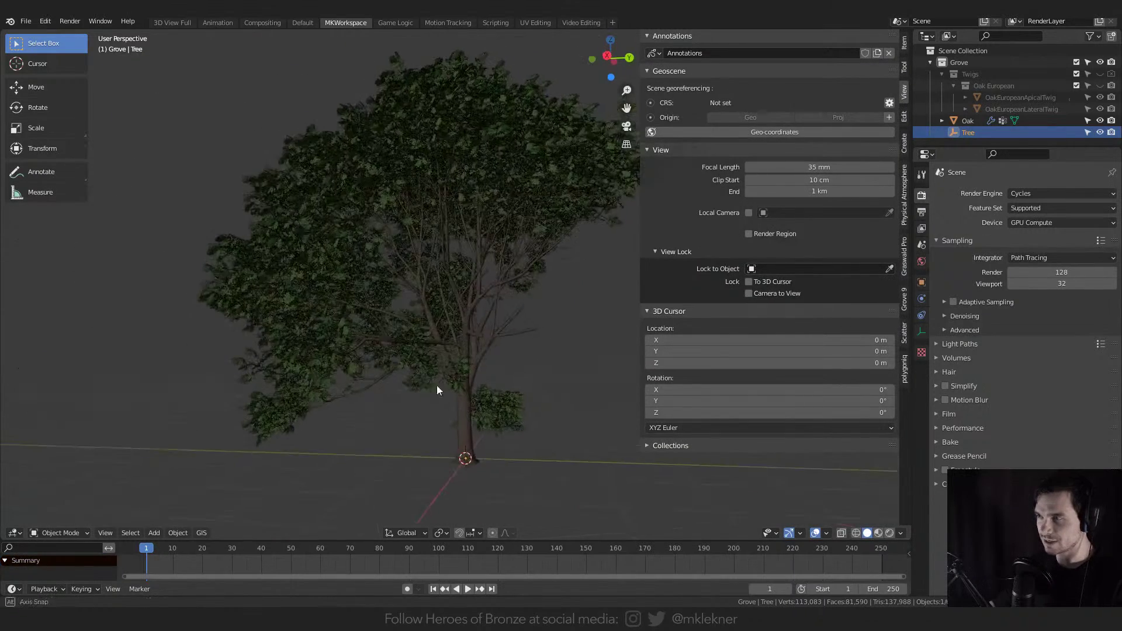
click(967, 120)
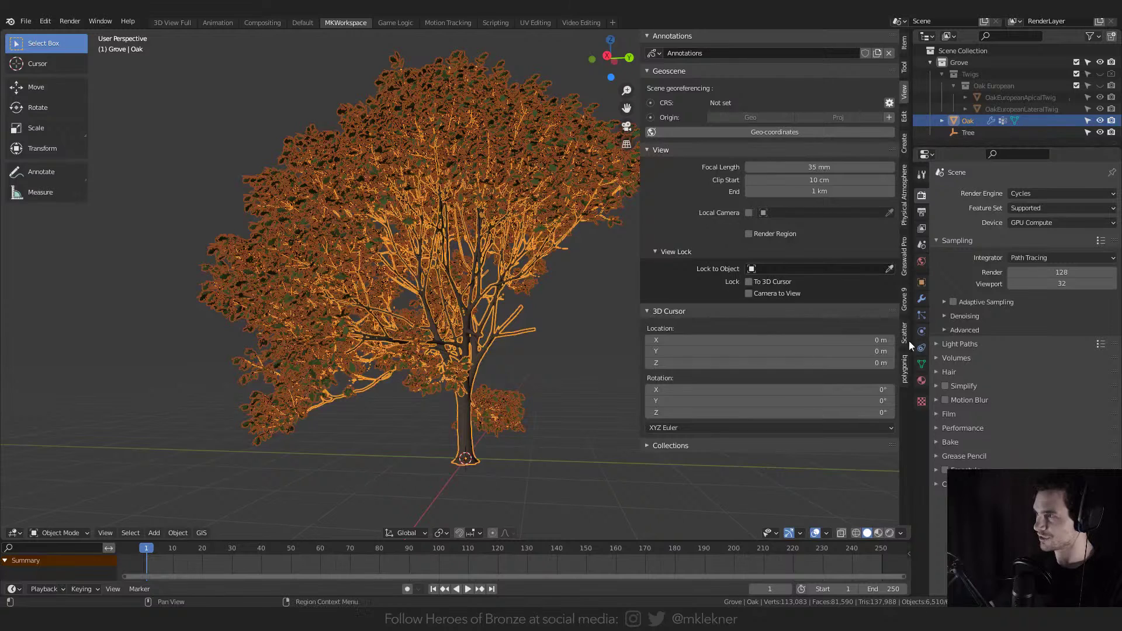
click(905, 303)
scroll(711, 275, down, 4)
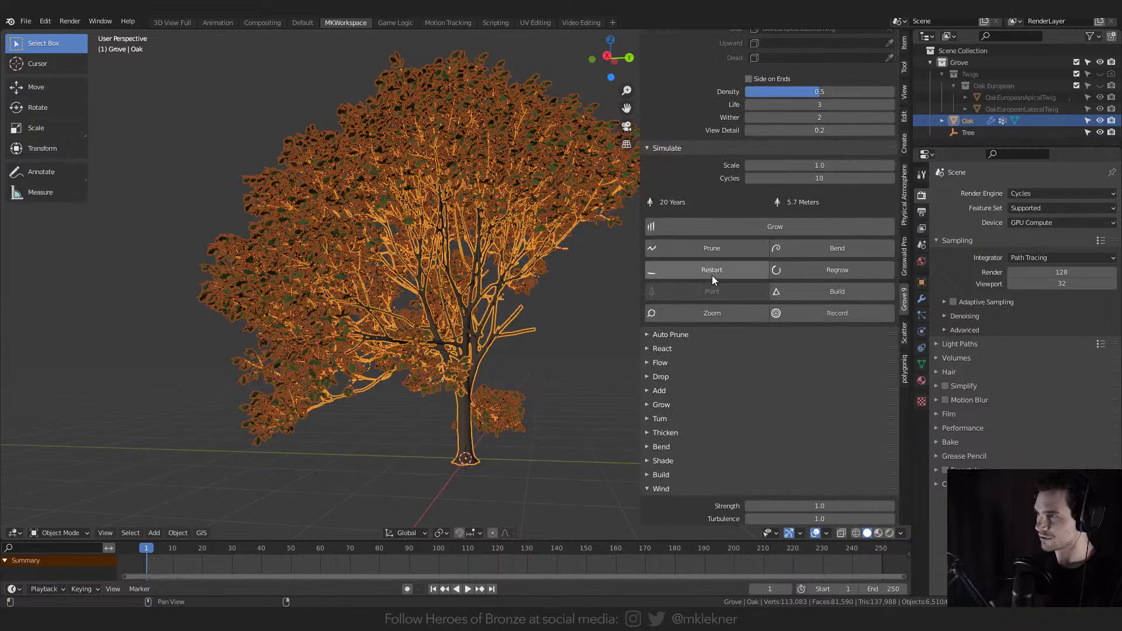
click(663, 350)
scroll(665, 376, down, 2)
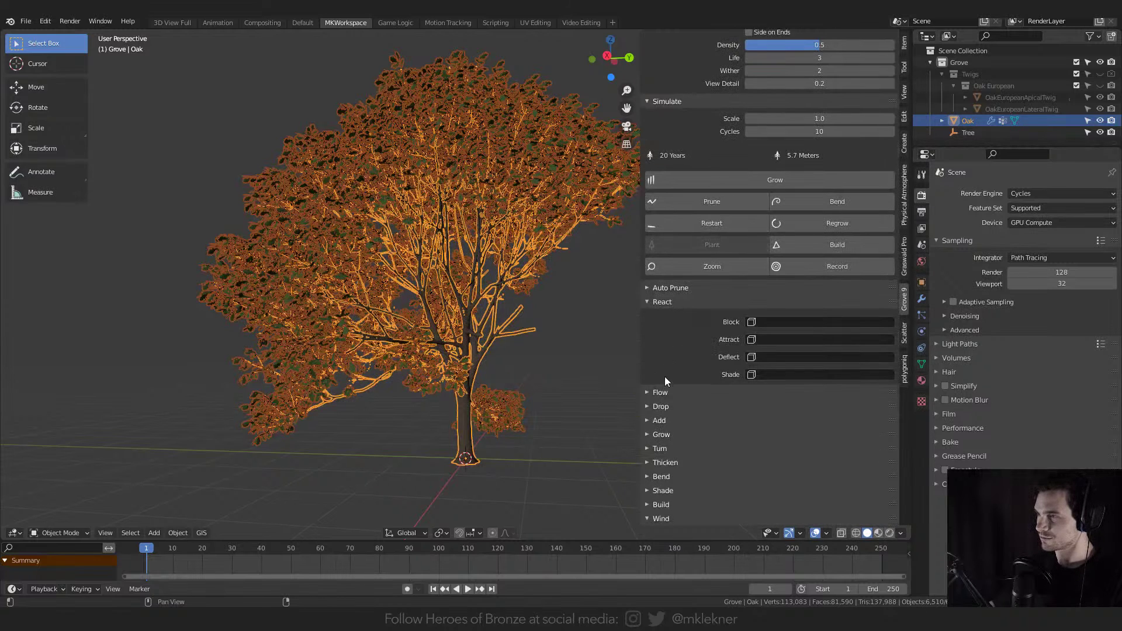
click(661, 391)
scroll(661, 391, down, 3)
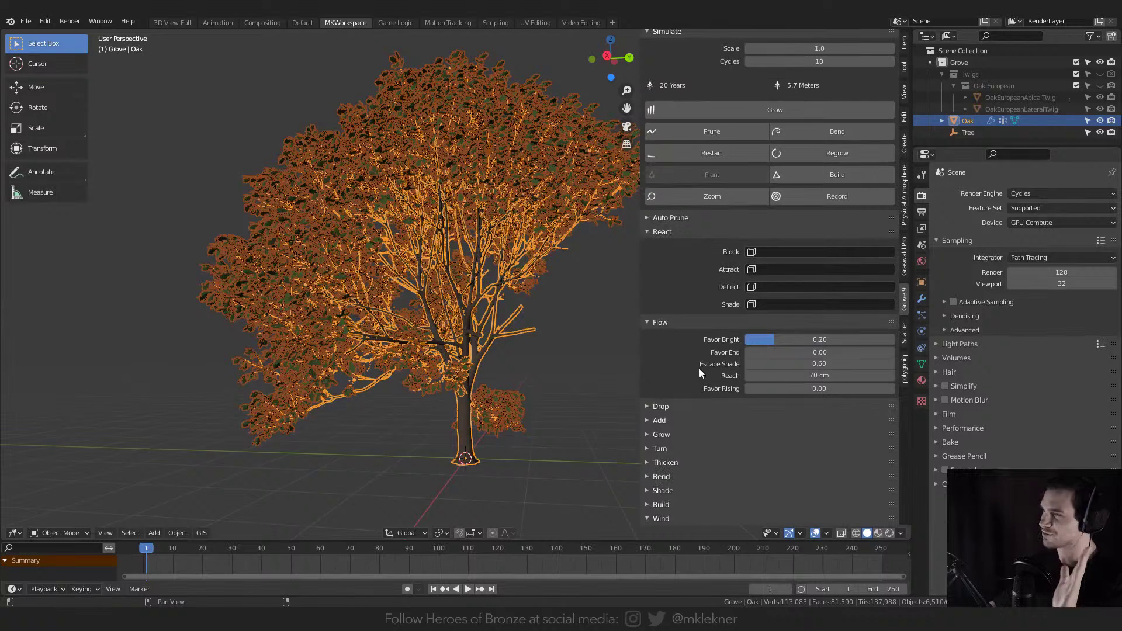
click(587, 340)
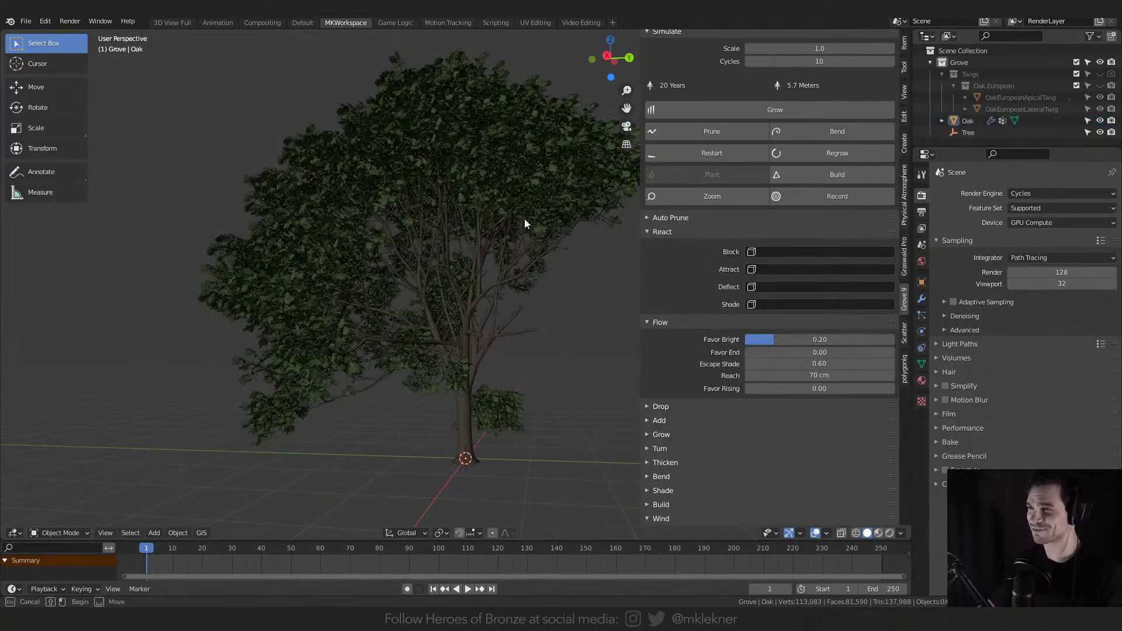
- Select the oak tree and examine its Grow and Thicken settings in The Grove, collapsing the Thicken settings when done
click(532, 269)
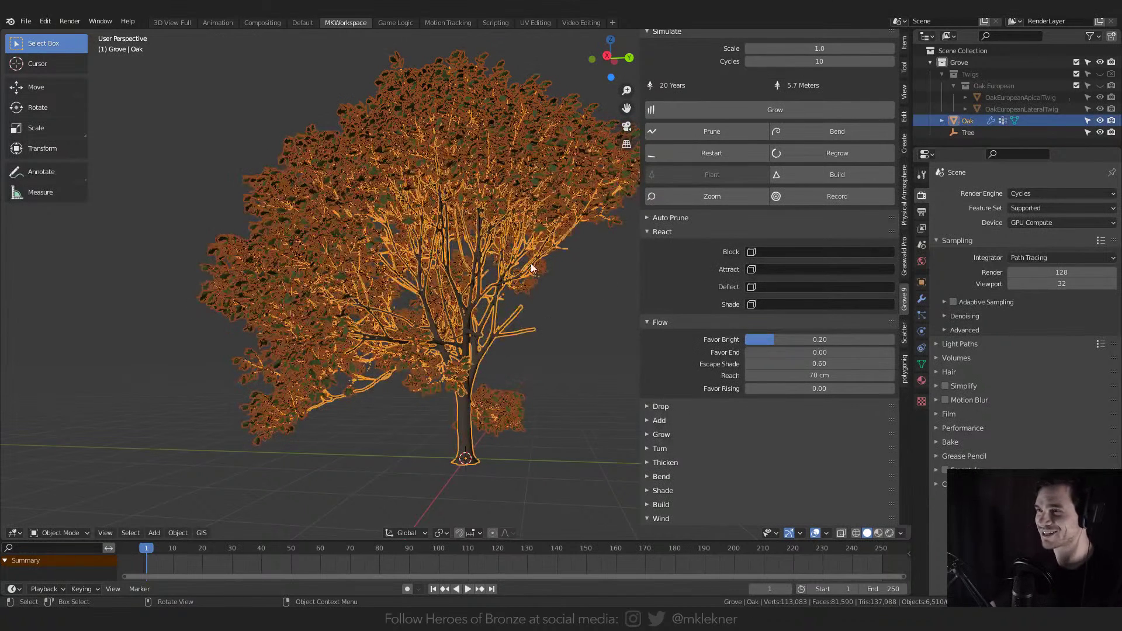
click(658, 419)
scroll(658, 420, down, 5)
click(664, 301)
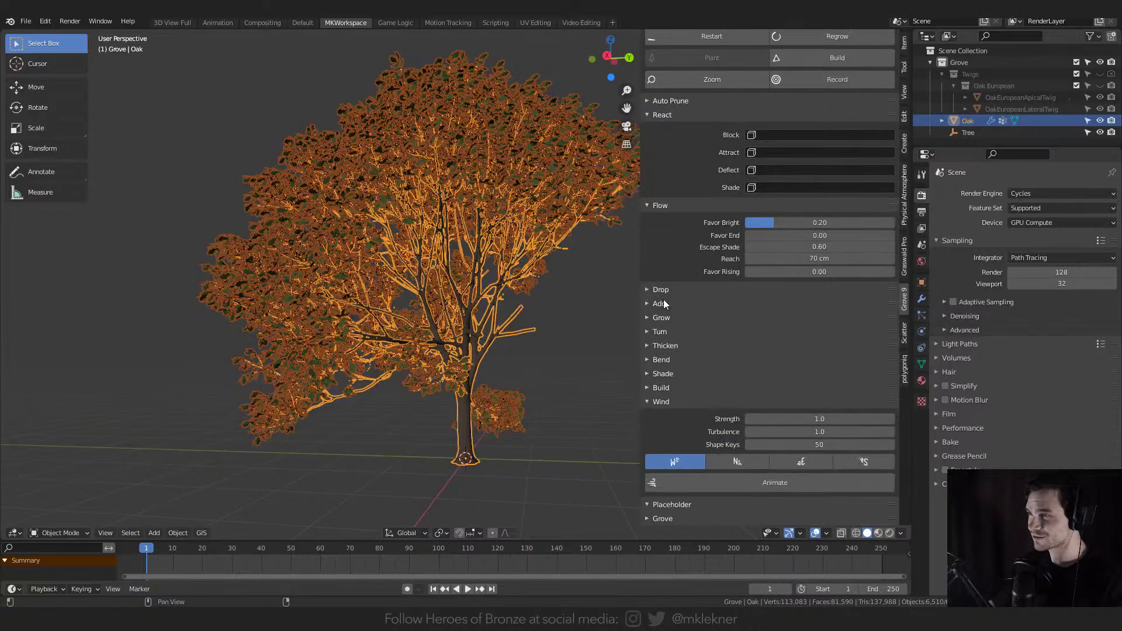
click(662, 318)
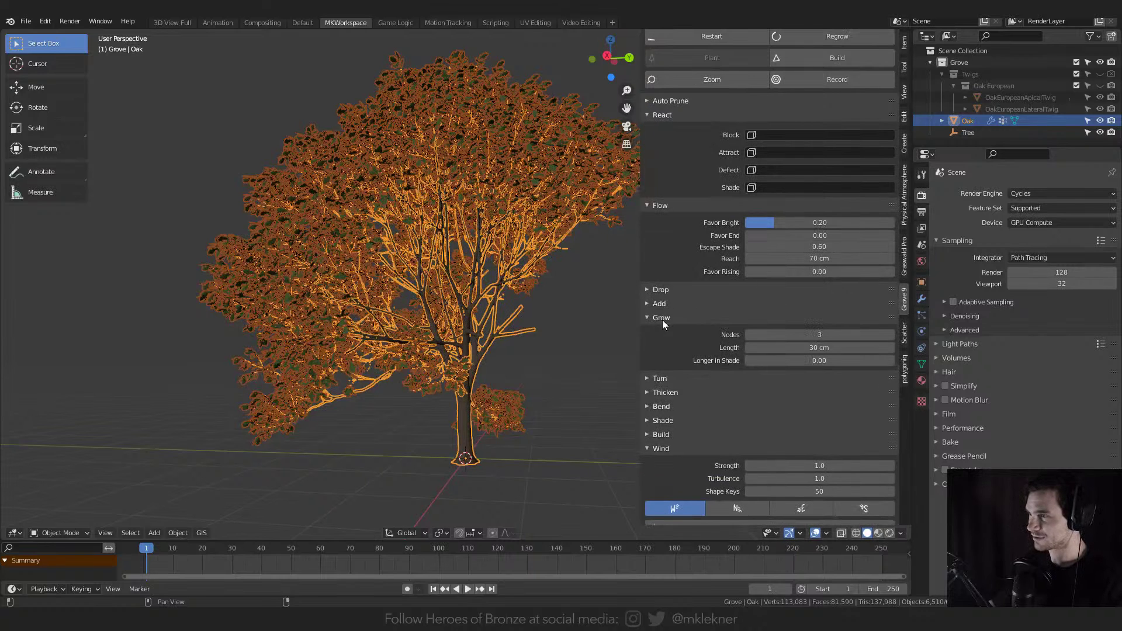
click(669, 392)
scroll(668, 391, down, 1)
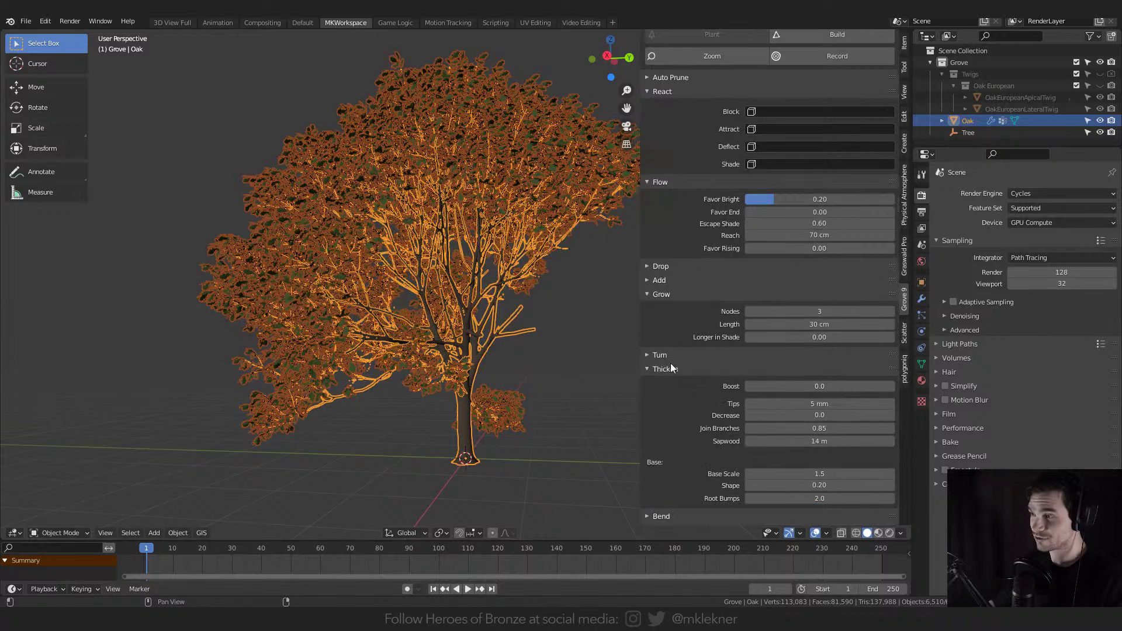
click(671, 370)
scroll(671, 369, down, 1)
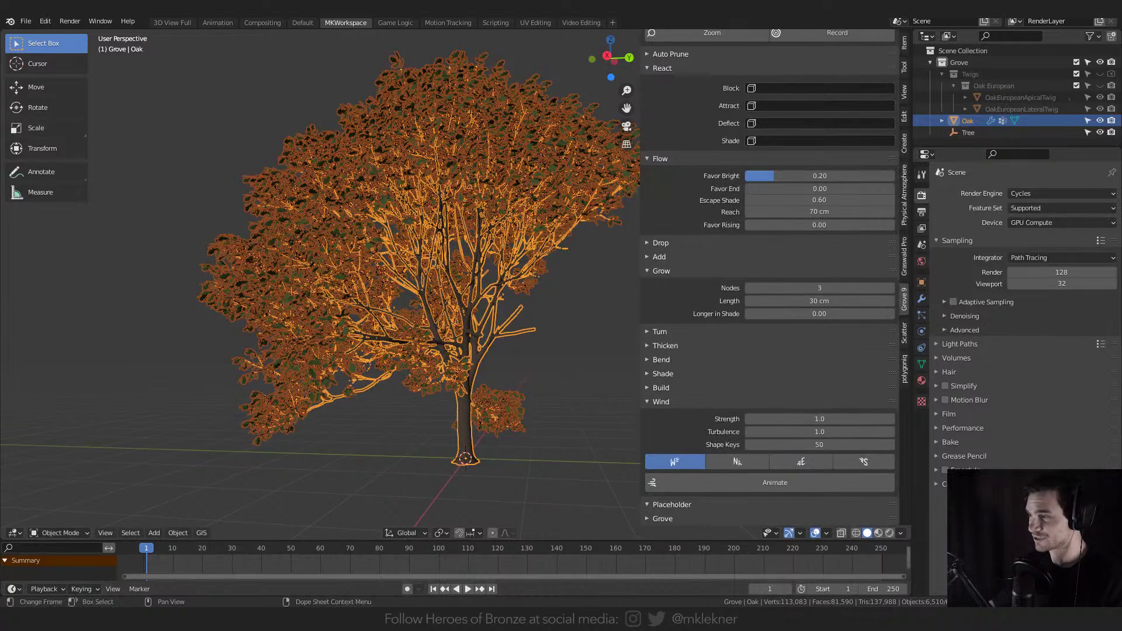
- Switch to the web browser and look over The Grove home page at thegrove3d.com
mouse_move(846, 582)
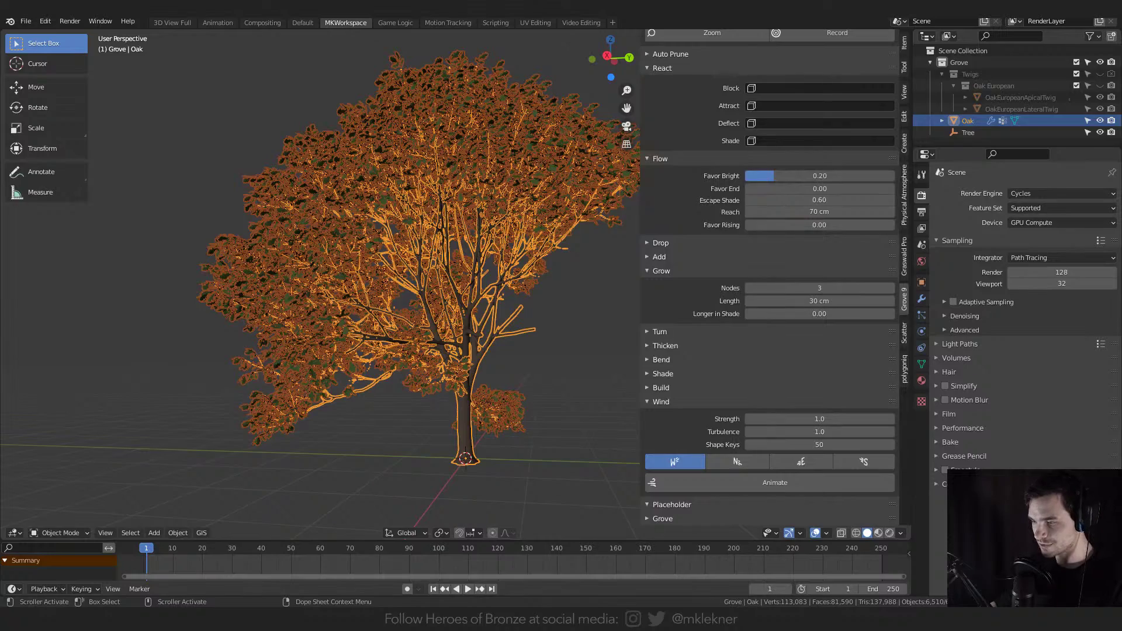
key(alt+Tab)
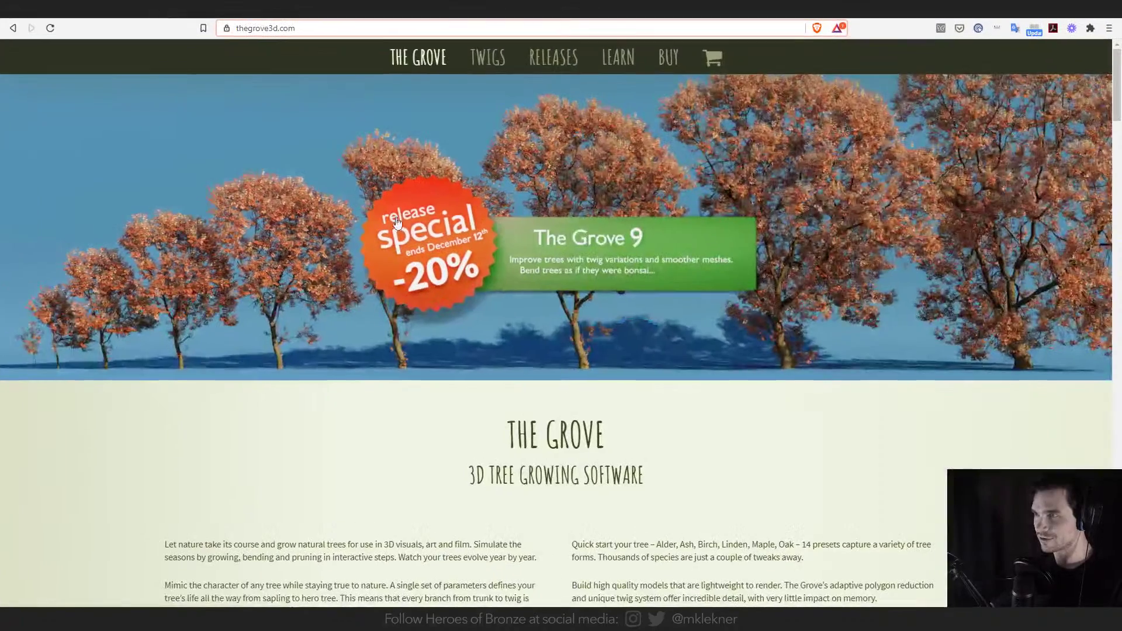
scroll(579, 160, down, 1)
scroll(579, 161, down, 5)
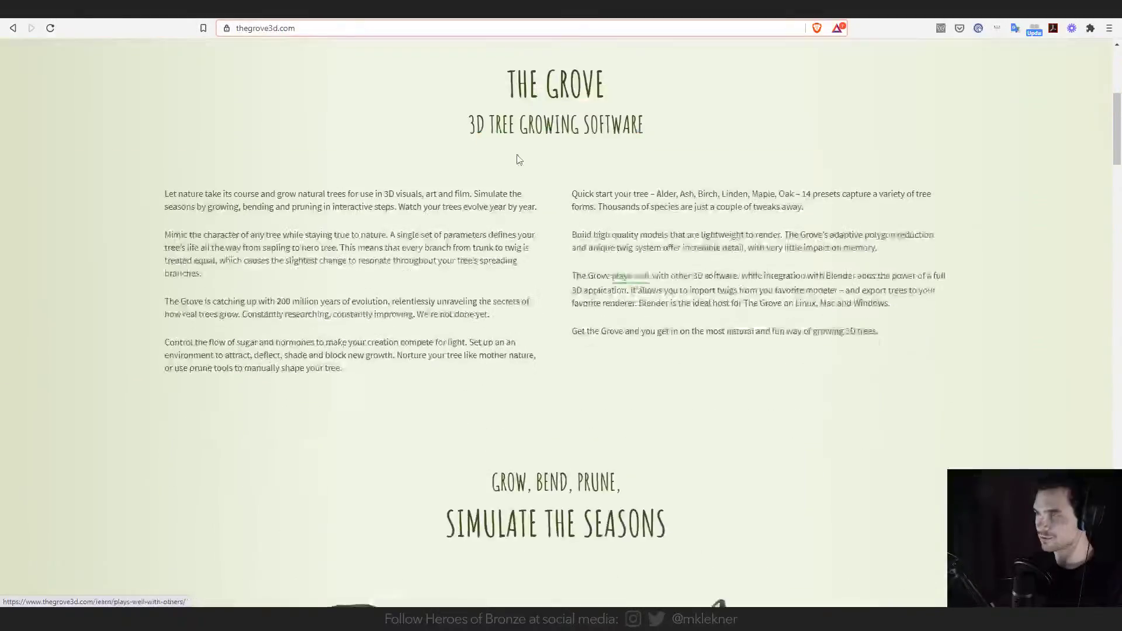
scroll(518, 158, up, 5)
click(291, 28)
click(818, 150)
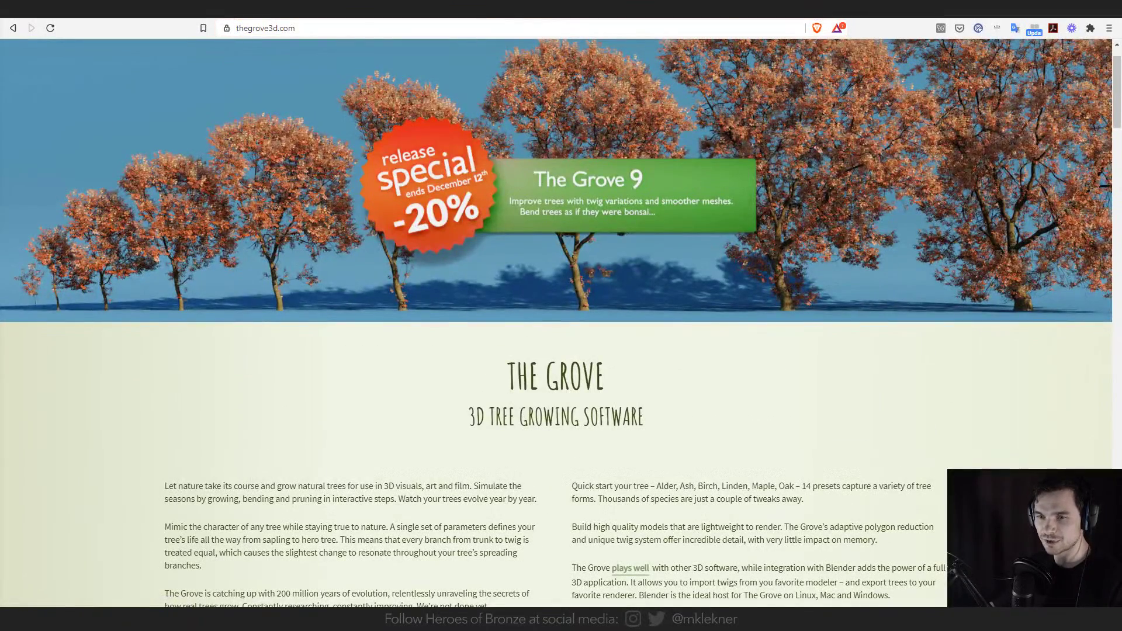
scroll(566, 203, up, 1)
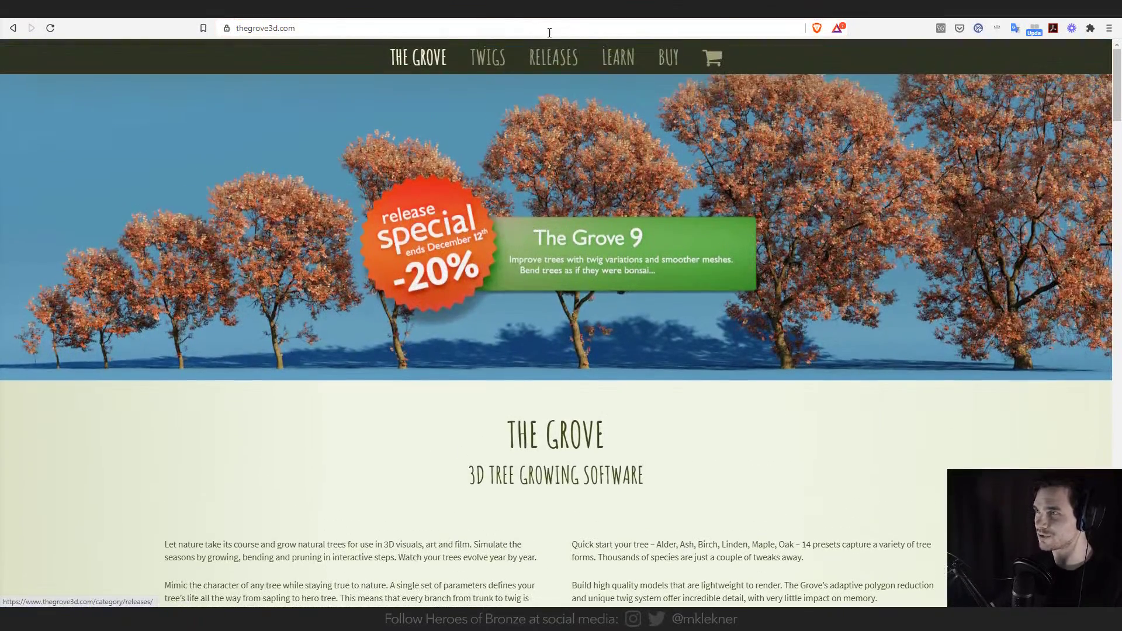
- Open The Grove Release 9 article from the website's release notes and read its bend tool and twigs sections
click(550, 60)
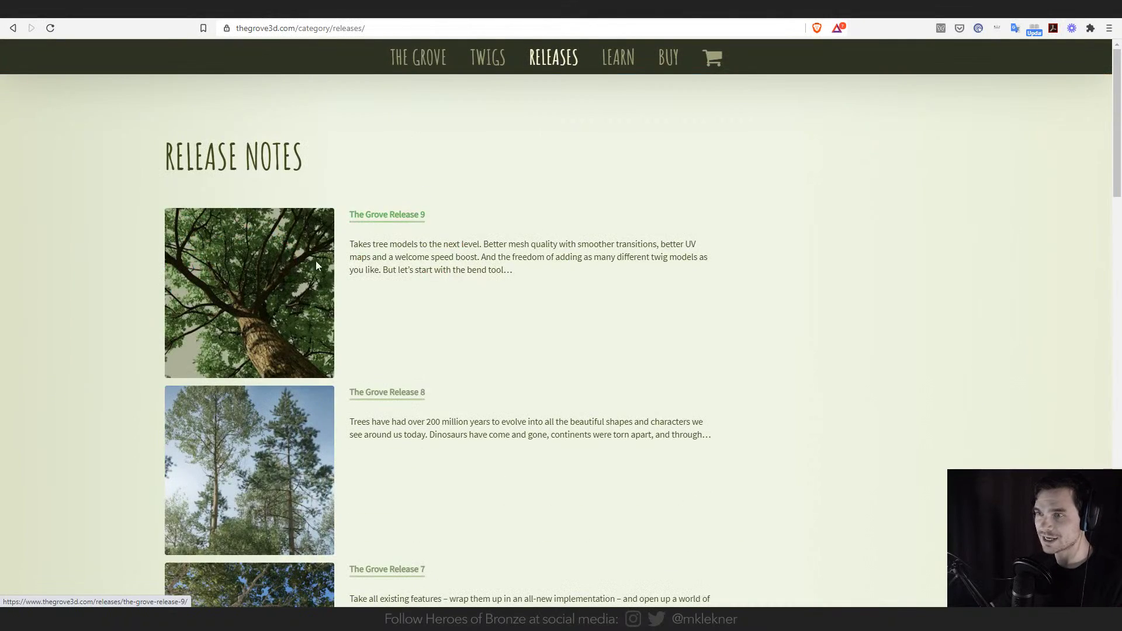
scroll(404, 274, down, 5)
scroll(401, 316, up, 5)
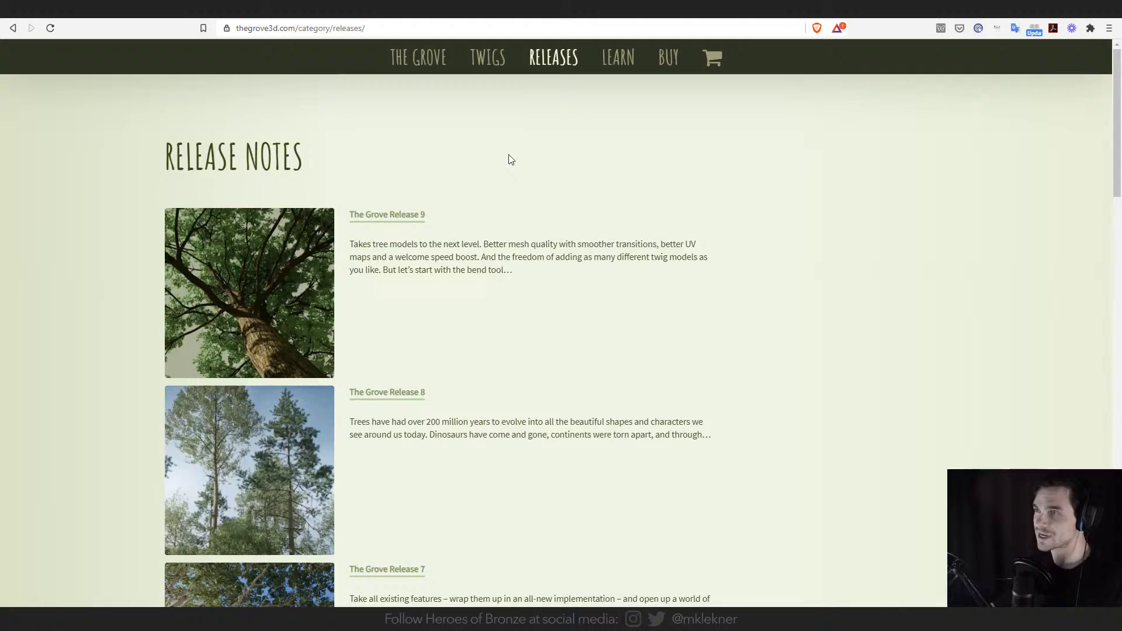
click(400, 218)
scroll(650, 260, down, 5)
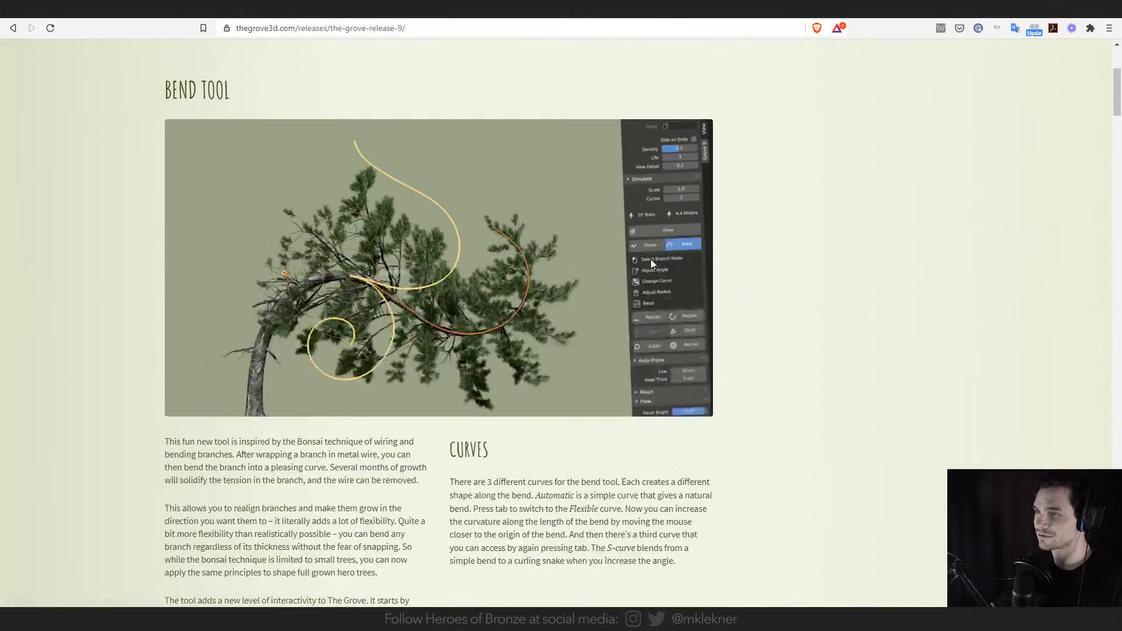
scroll(374, 242, up, 4)
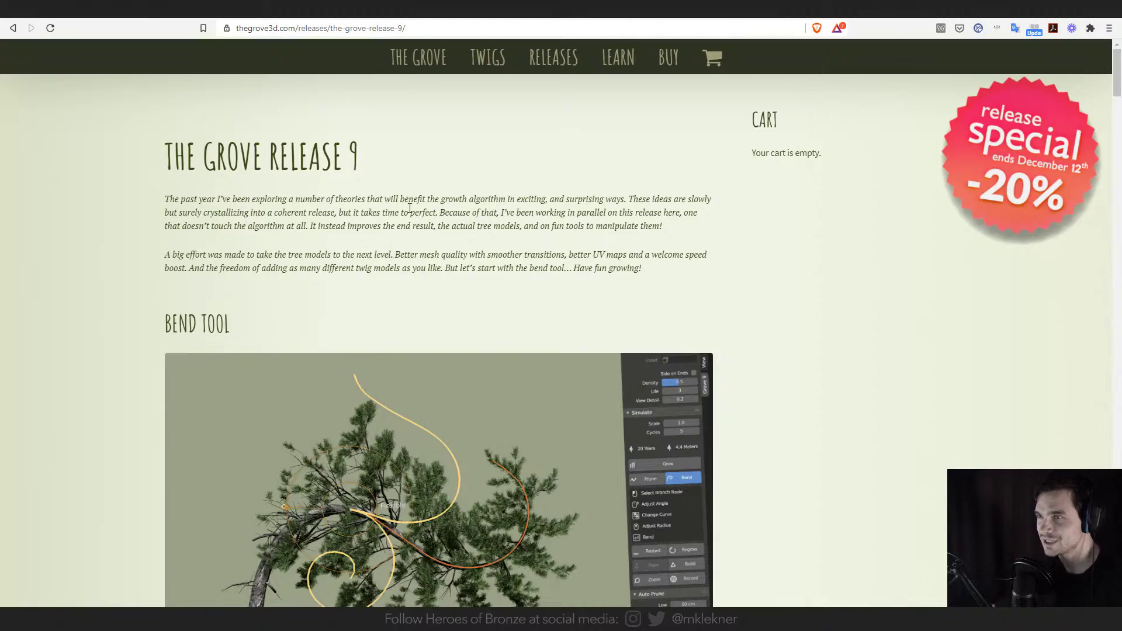
scroll(410, 208, down, 15)
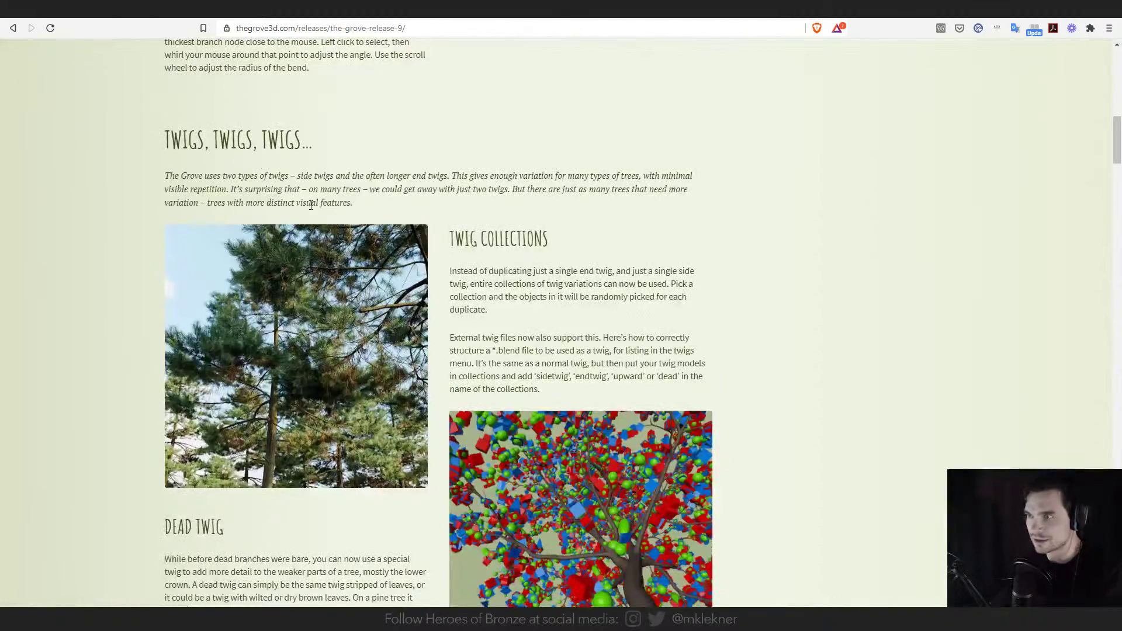
- Examine the Grove release 9 notes on twigs, mesh building, tree placement and file storage
scroll(494, 274, down, 13)
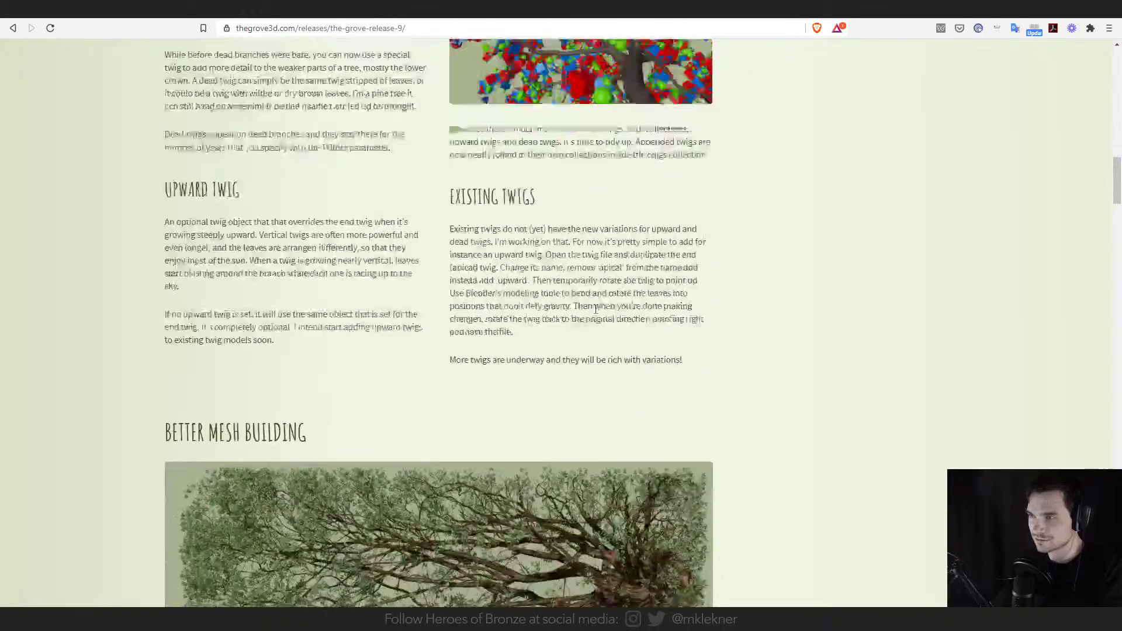
scroll(523, 243, down, 3)
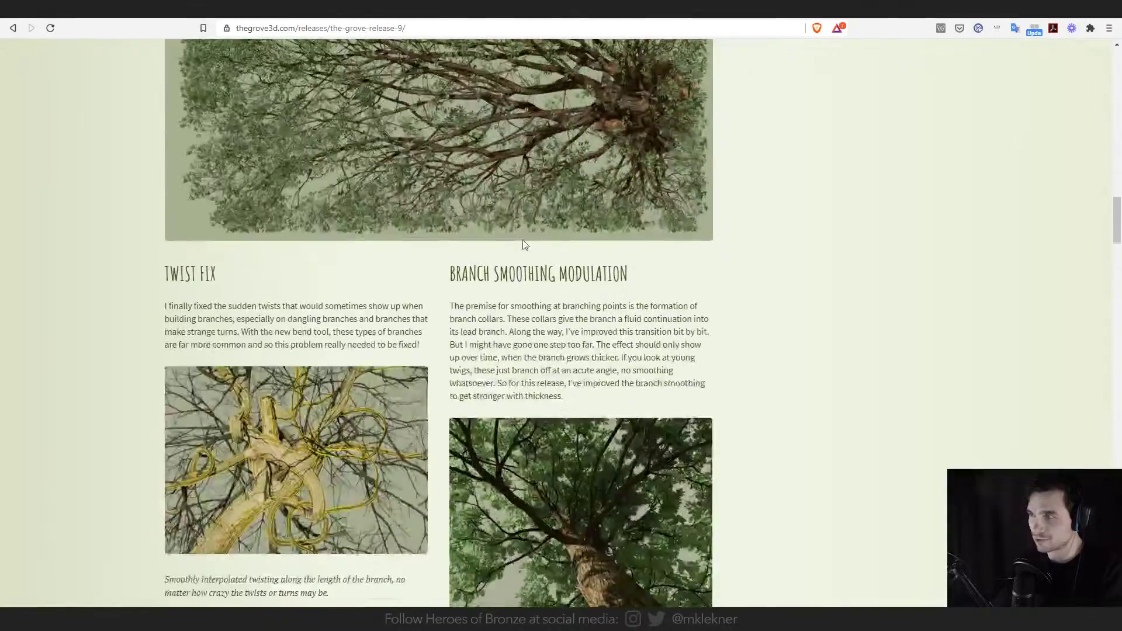
scroll(795, 316, down, 2)
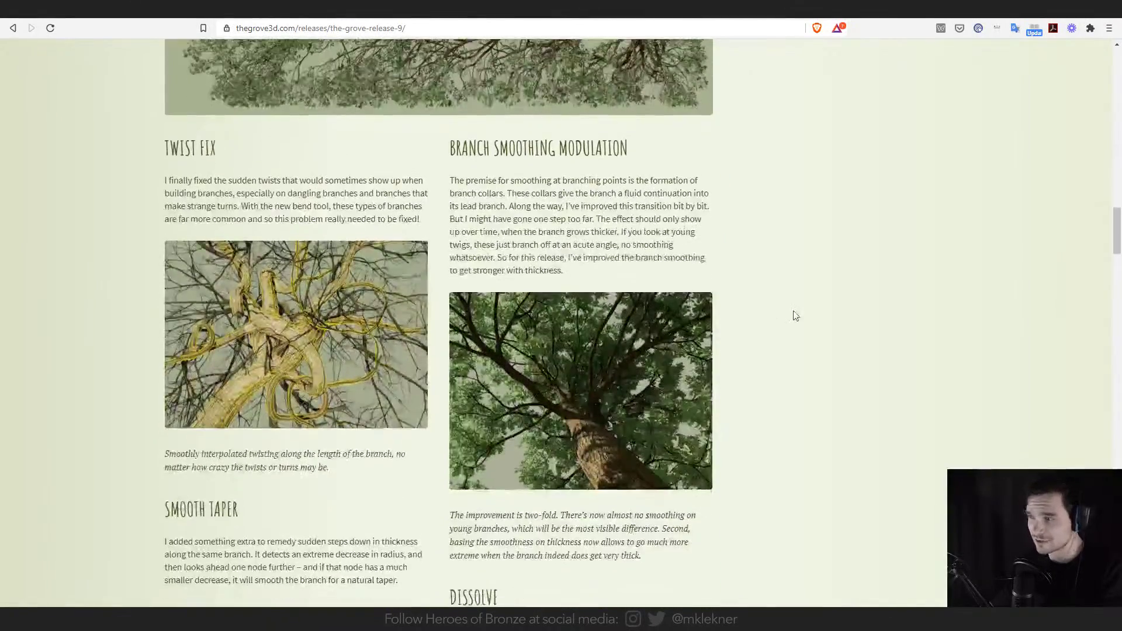
scroll(768, 336, down, 20)
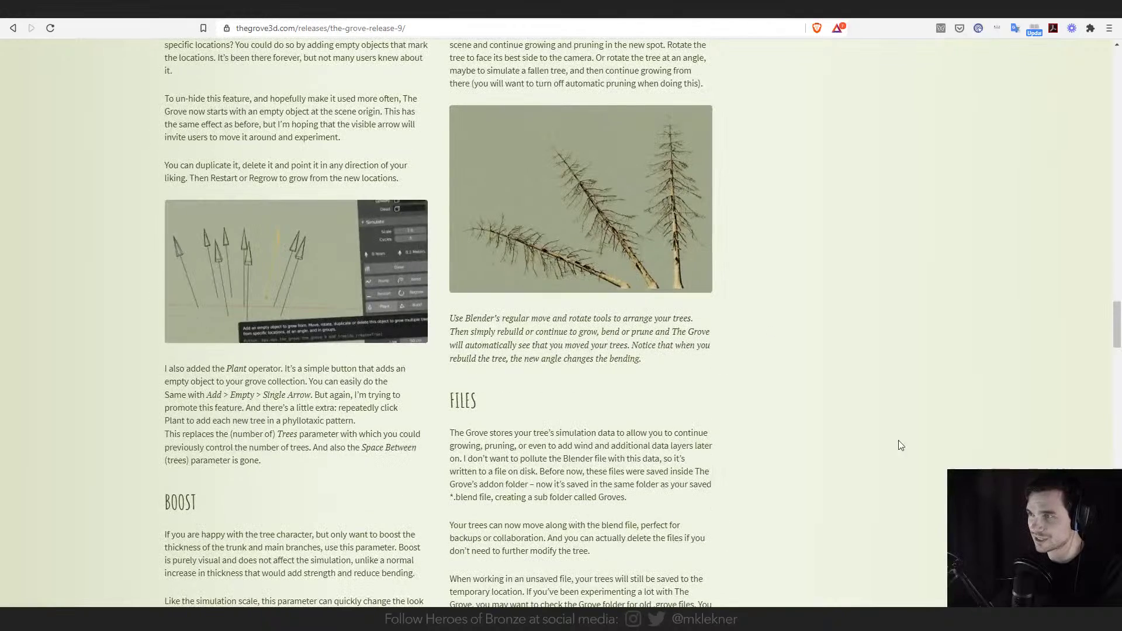
key(Home)
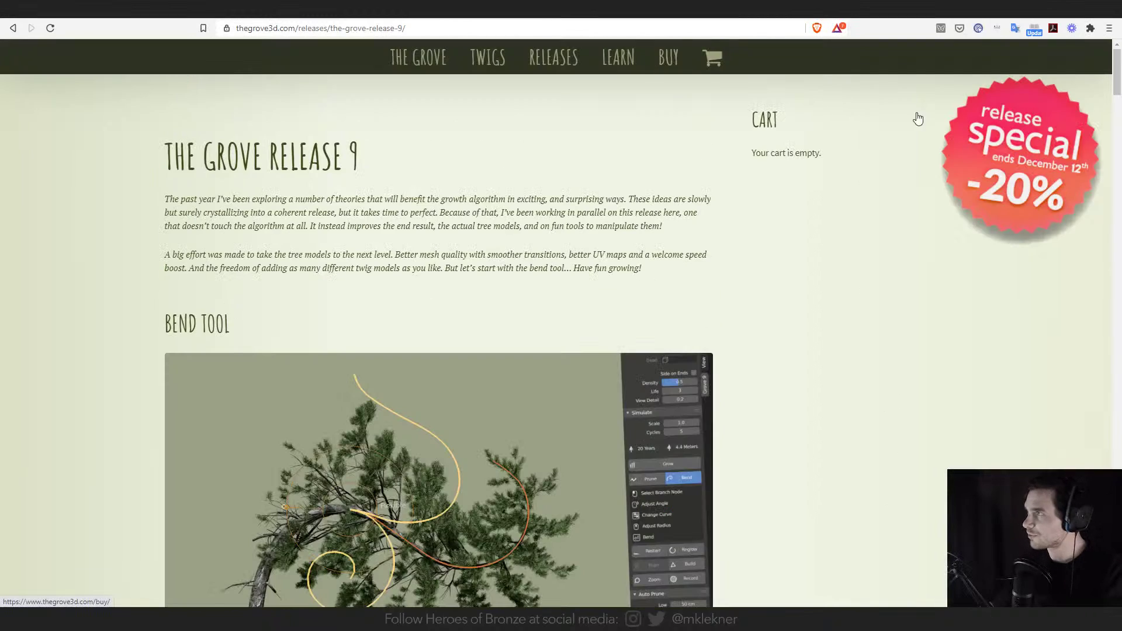
- Open the Buy page and examine what The Grove 9 includes and how much it costs
click(661, 63)
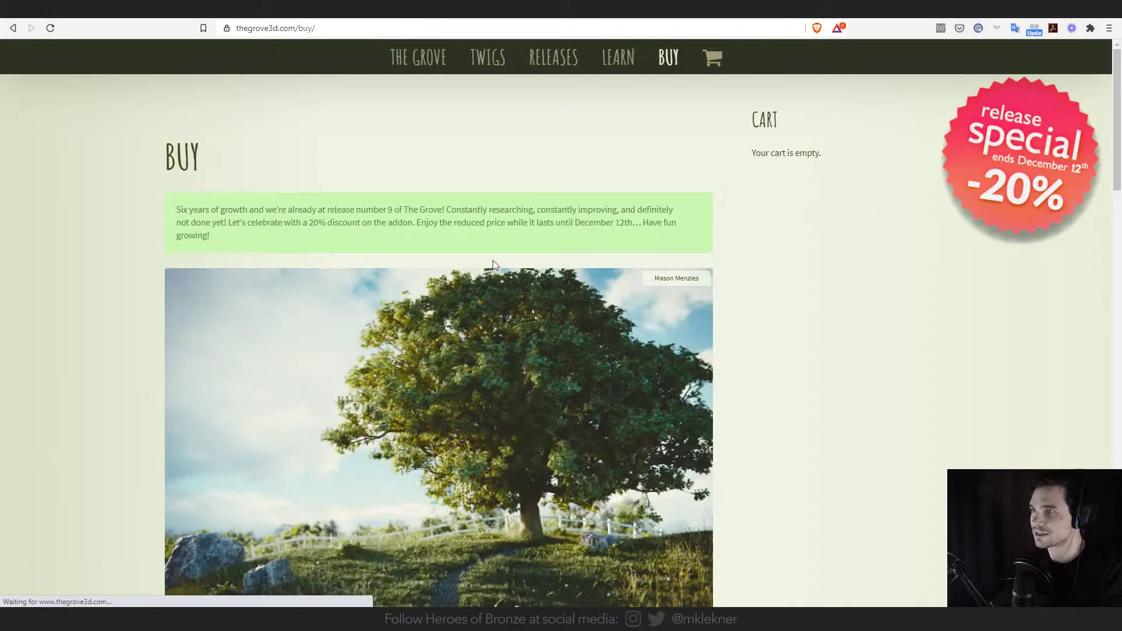
scroll(503, 110, down, 3)
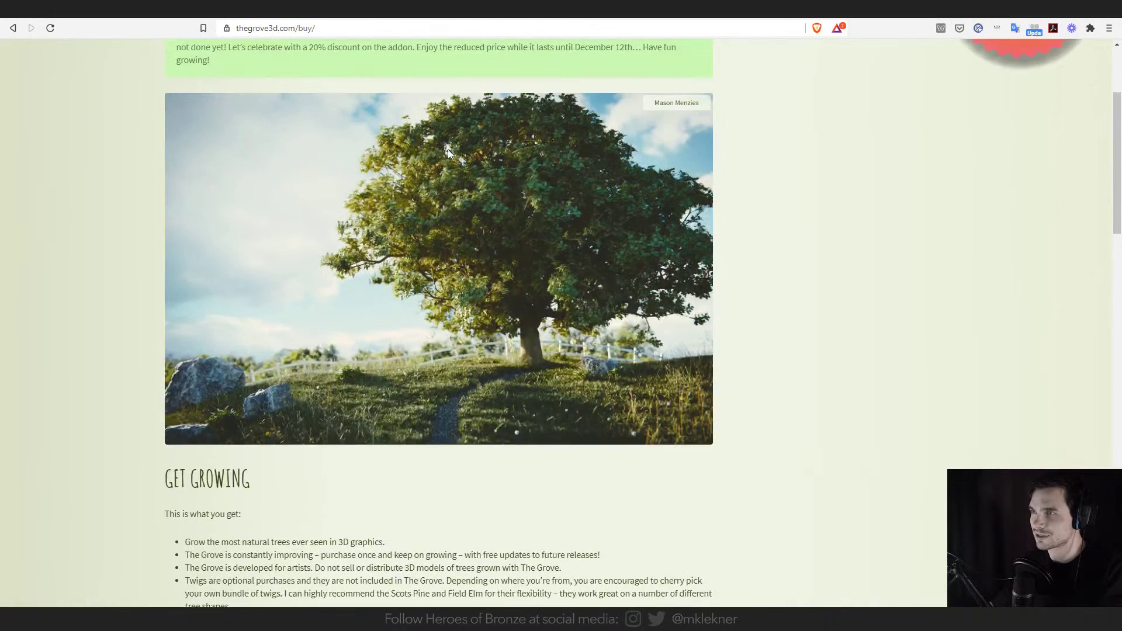
scroll(448, 153, down, 5)
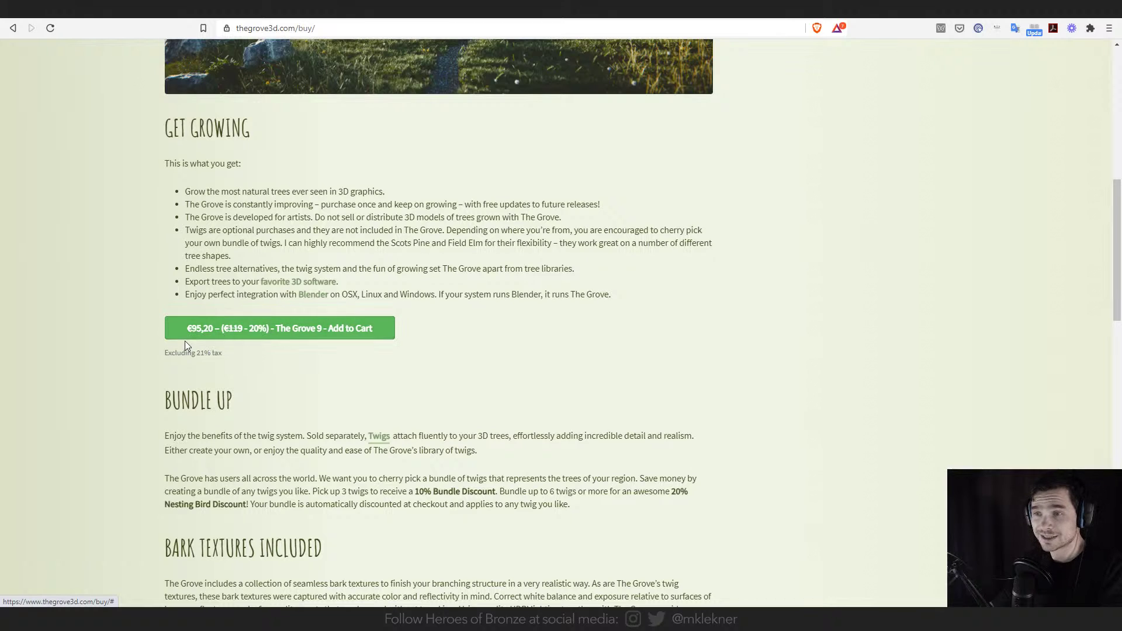
scroll(653, 309, up, 2)
scroll(652, 310, up, 3)
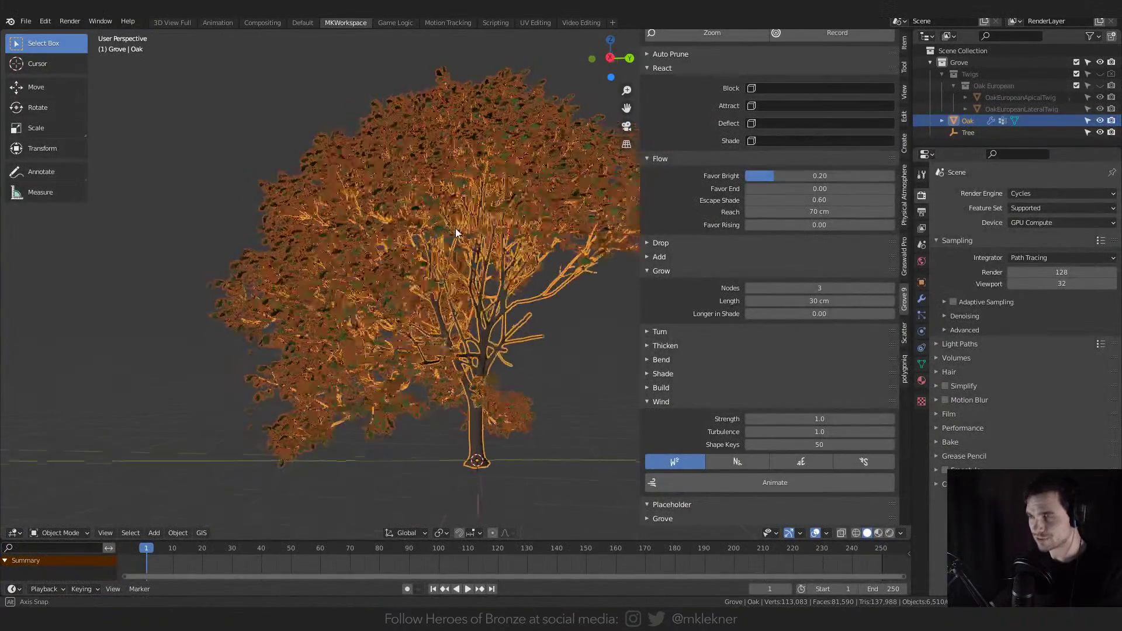
- Switch to Blender, delete the oak tree and hide the viewport sidebar
key(Delete)
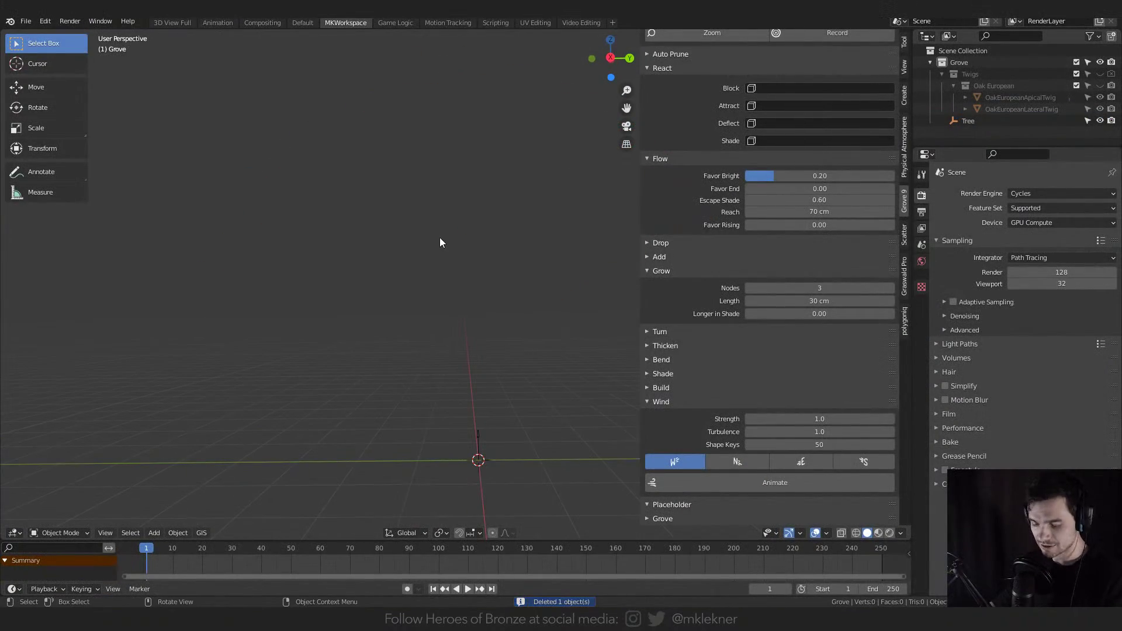
key(n)
- Check the list of enabled add-ons in the preferences and close the window
click(46, 21)
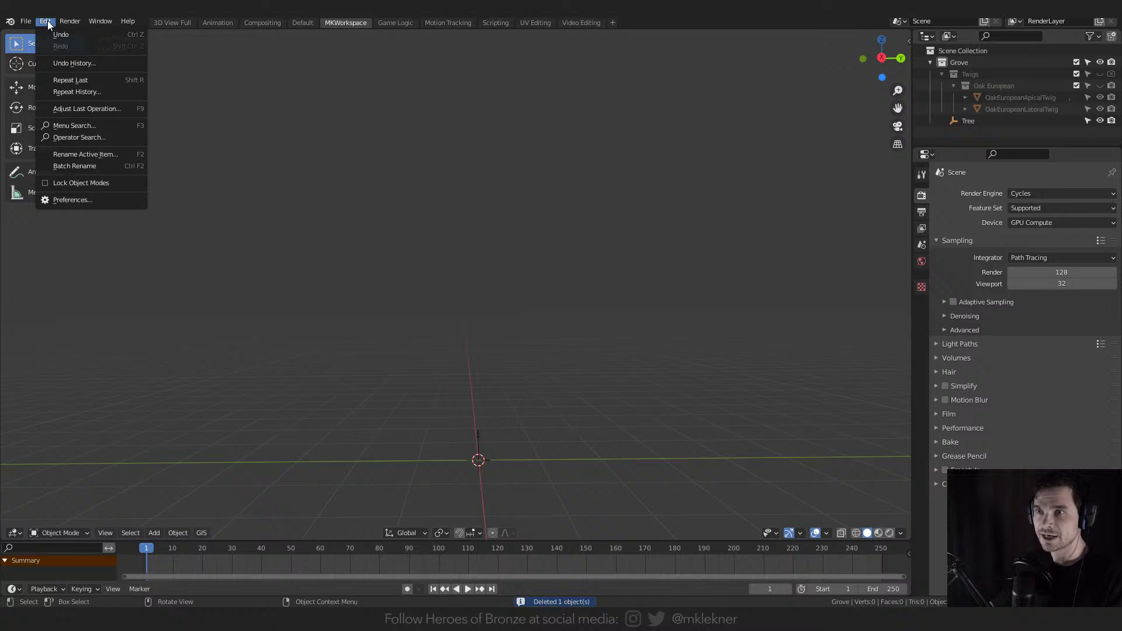
click(85, 198)
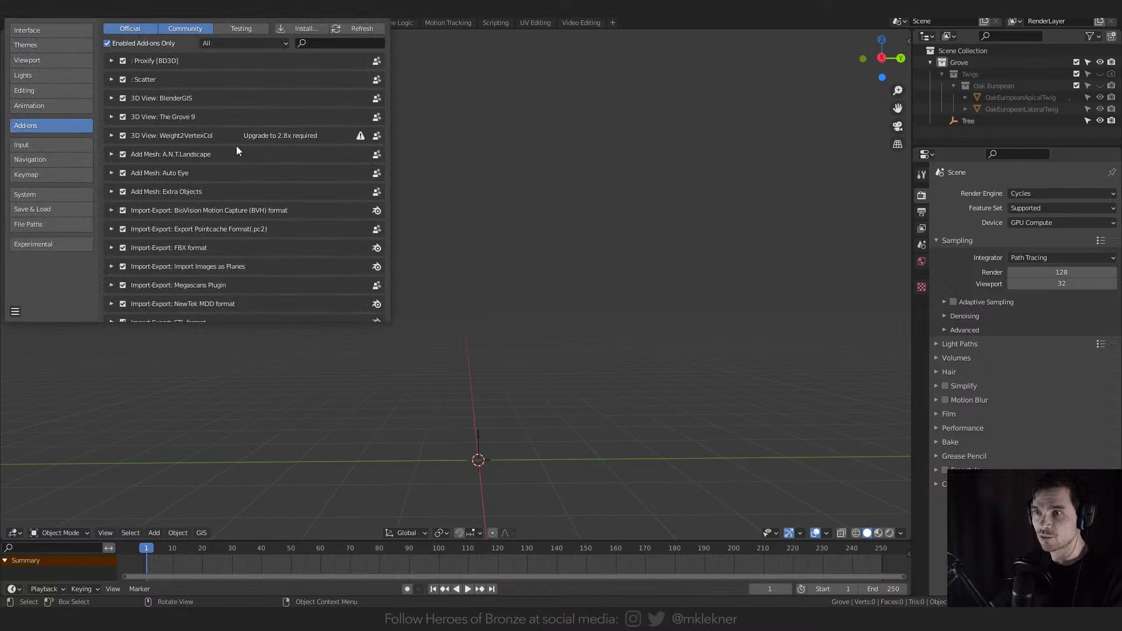
click(377, 9)
- Delete the Tree empty left at the scene origin
middle_drag(533, 245, 473, 296)
shift+middle_drag(473, 296, 561, 239)
drag(456, 313, 549, 382)
key(Delete)
middle_drag(584, 292, 534, 296)
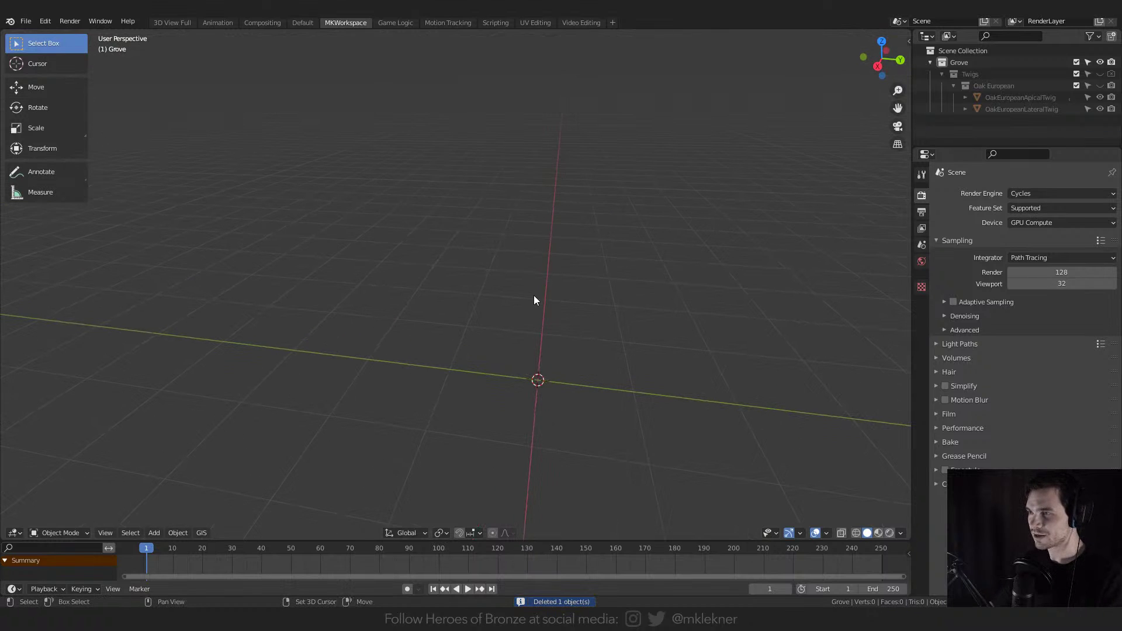
- Add a mesh plane at the world origin and scale it up into a ground surface
key(shift+a)
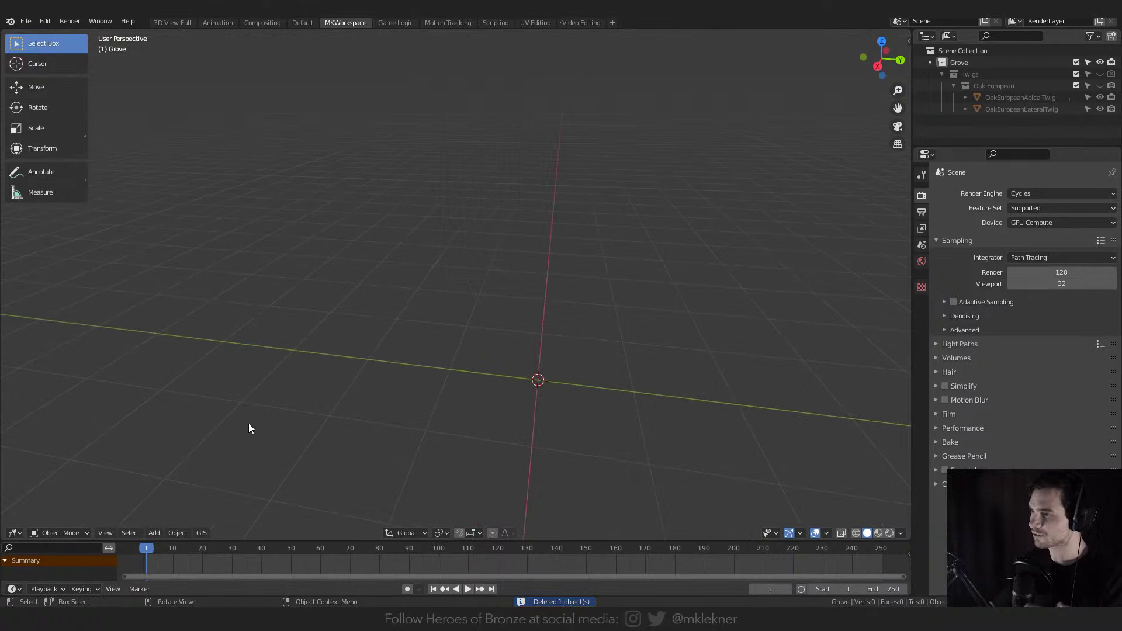
middle_drag(254, 424, 463, 345)
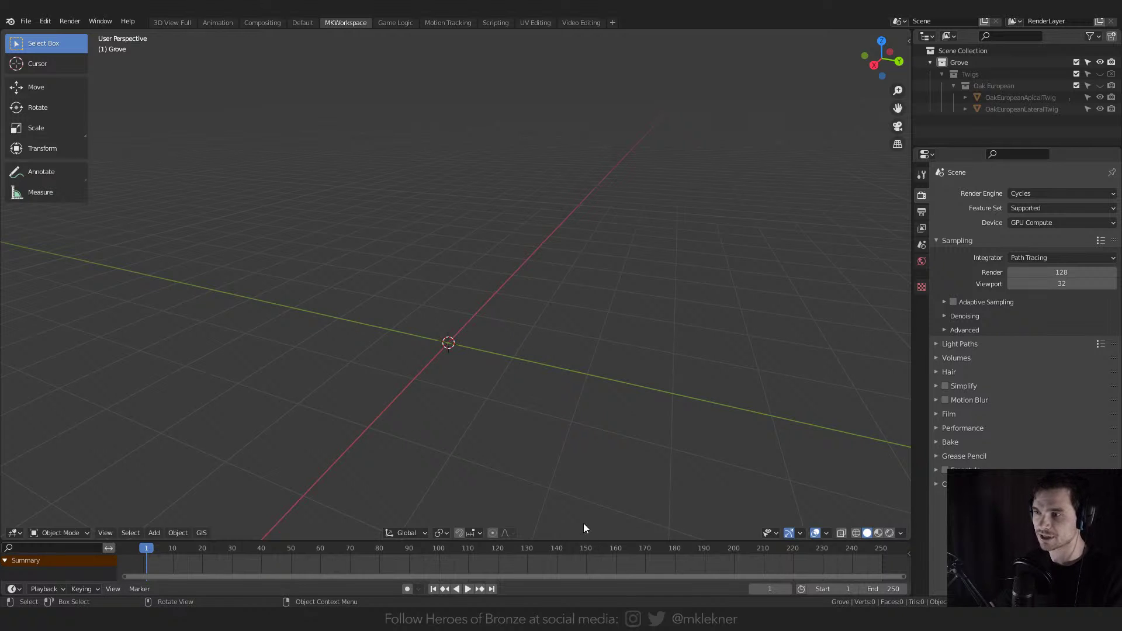
middle_drag(461, 271, 495, 271)
key(shift+a)
mouse_move(480, 41)
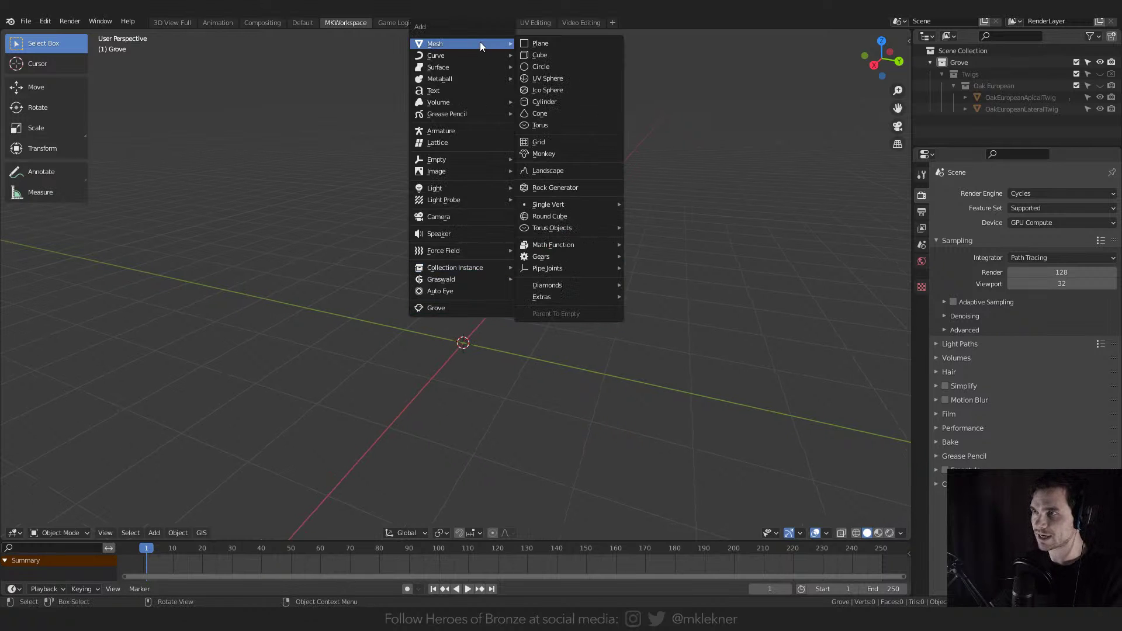
click(547, 41)
key(s)
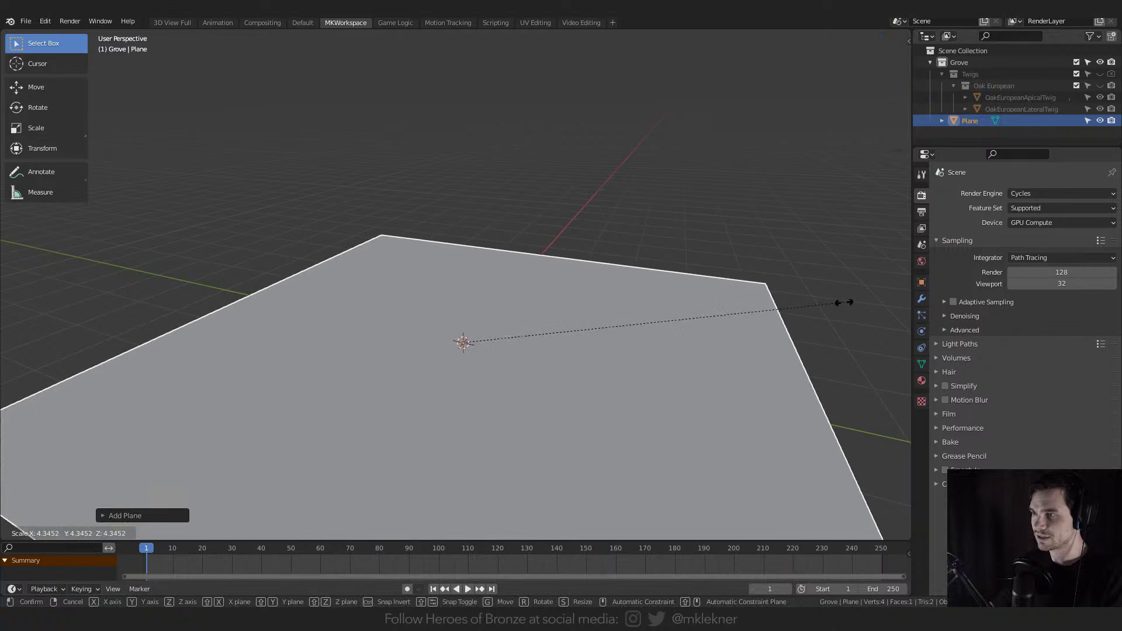
click(651, 380)
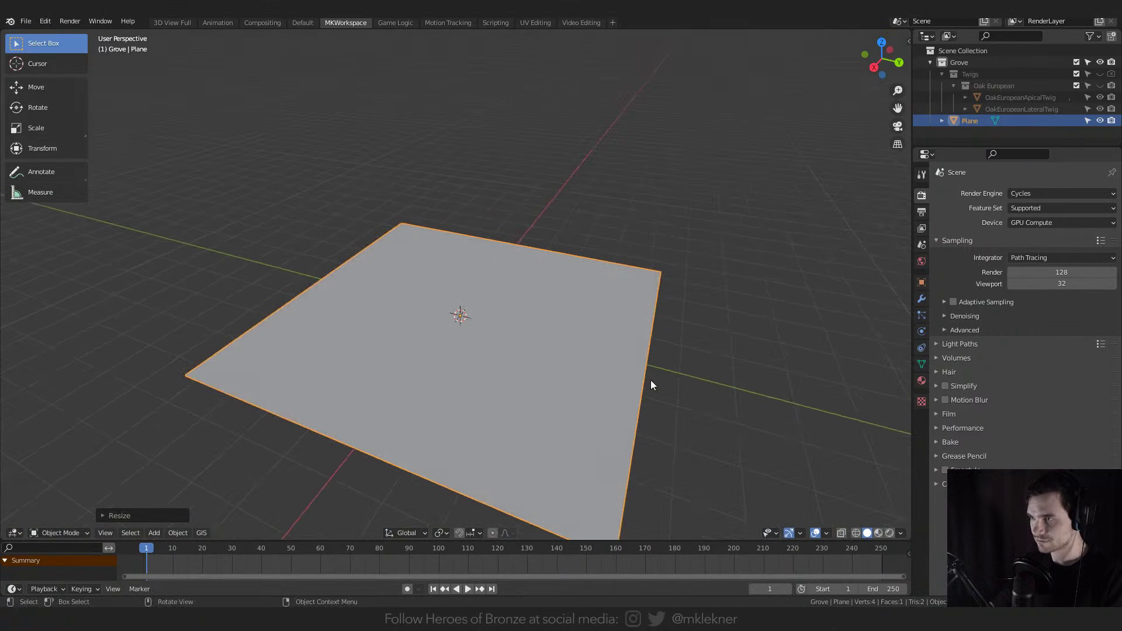
- Generate a set of 6 rocks with the Rock Generator
click(921, 315)
key(shift+a)
mouse_move(679, 188)
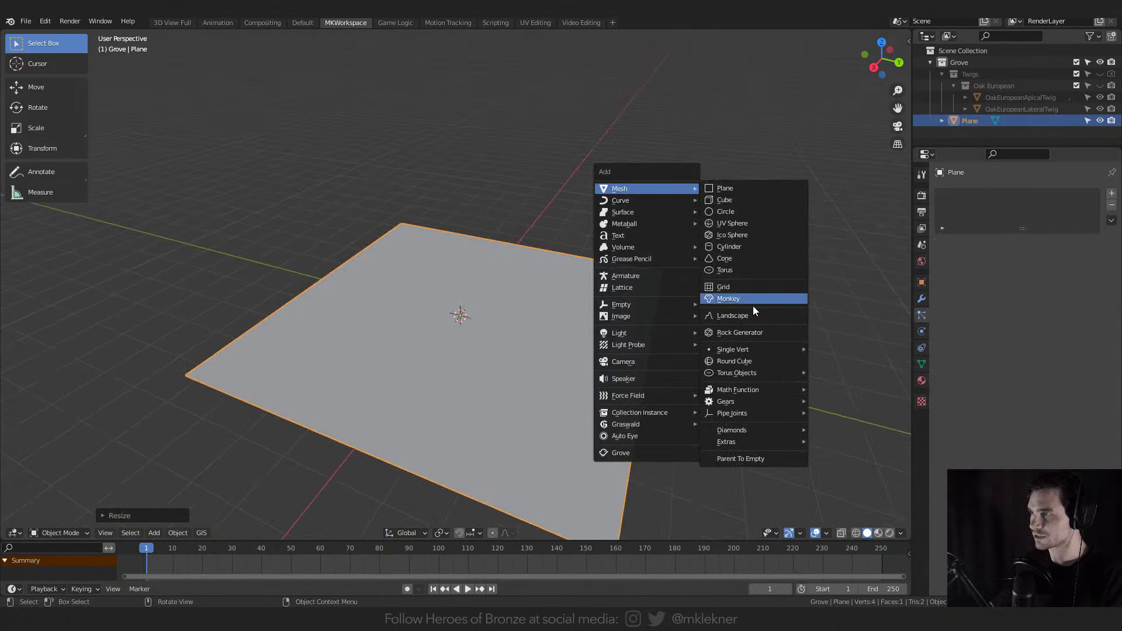
click(745, 331)
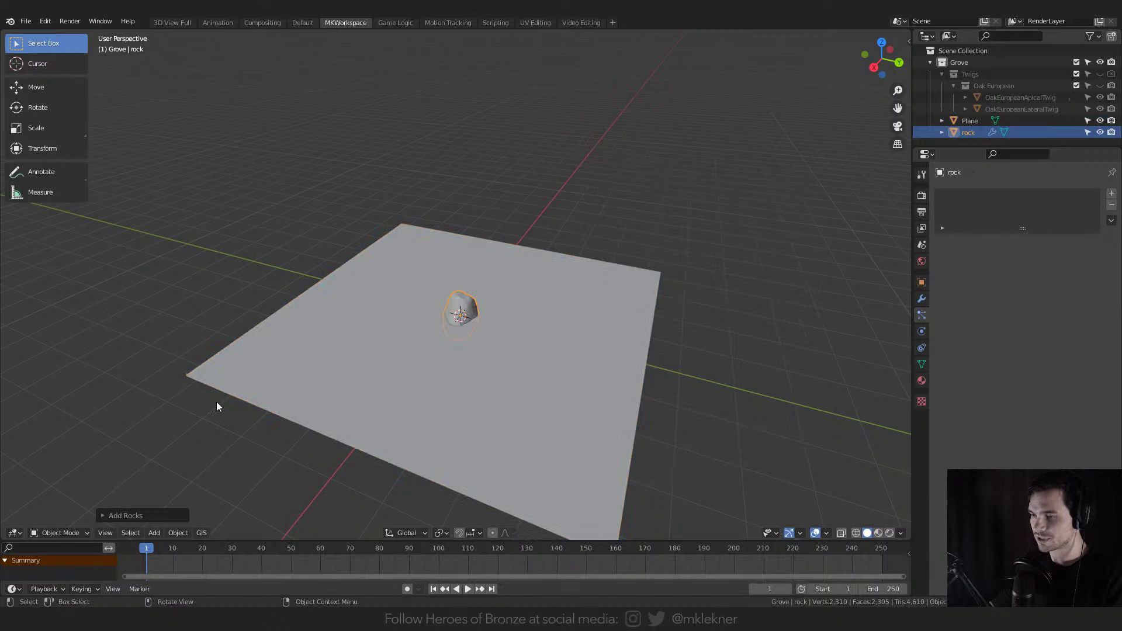
click(140, 515)
click(176, 170)
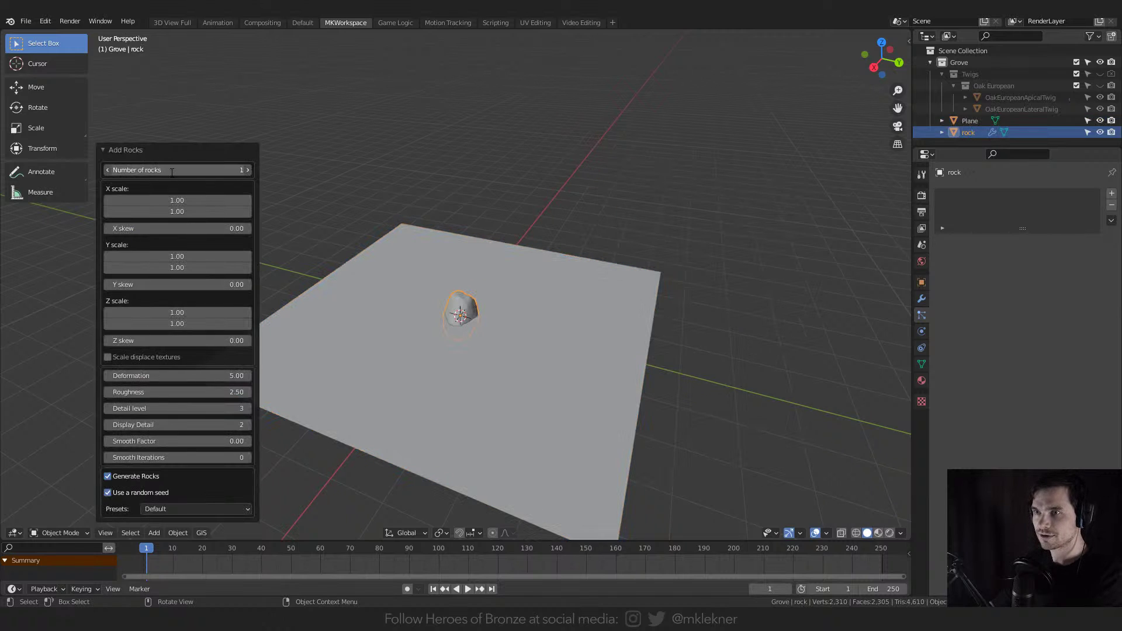
text(6)
key(Return)
- Move the rocks about -8.87 m along X, off the plane, and put them in a new collection named rocks
key(g)
key(x)
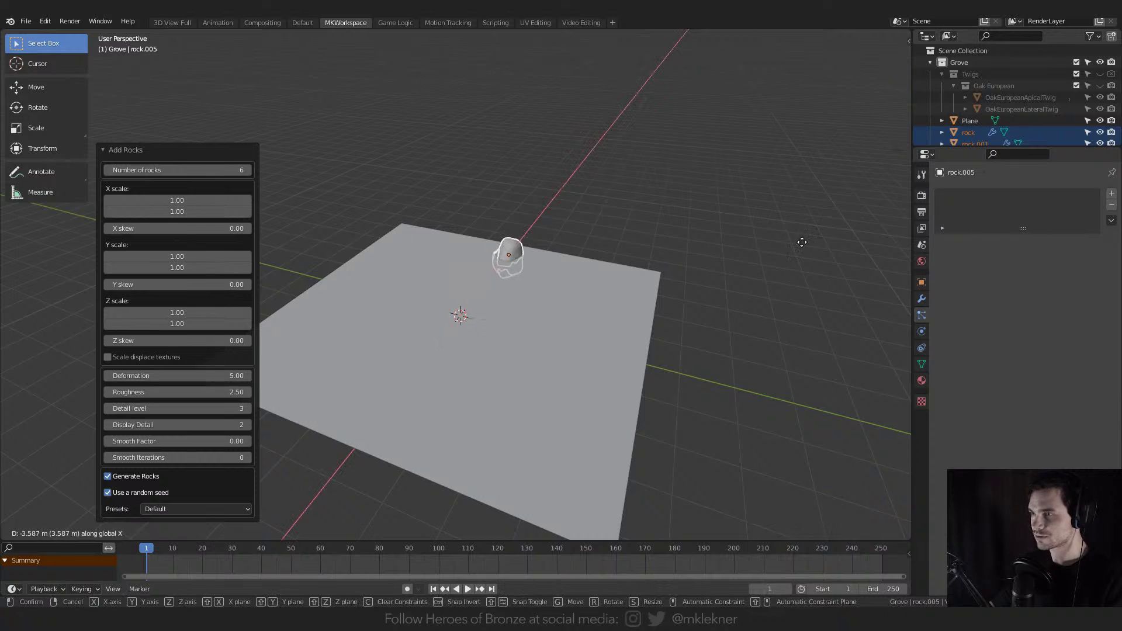
click(850, 199)
key(m)
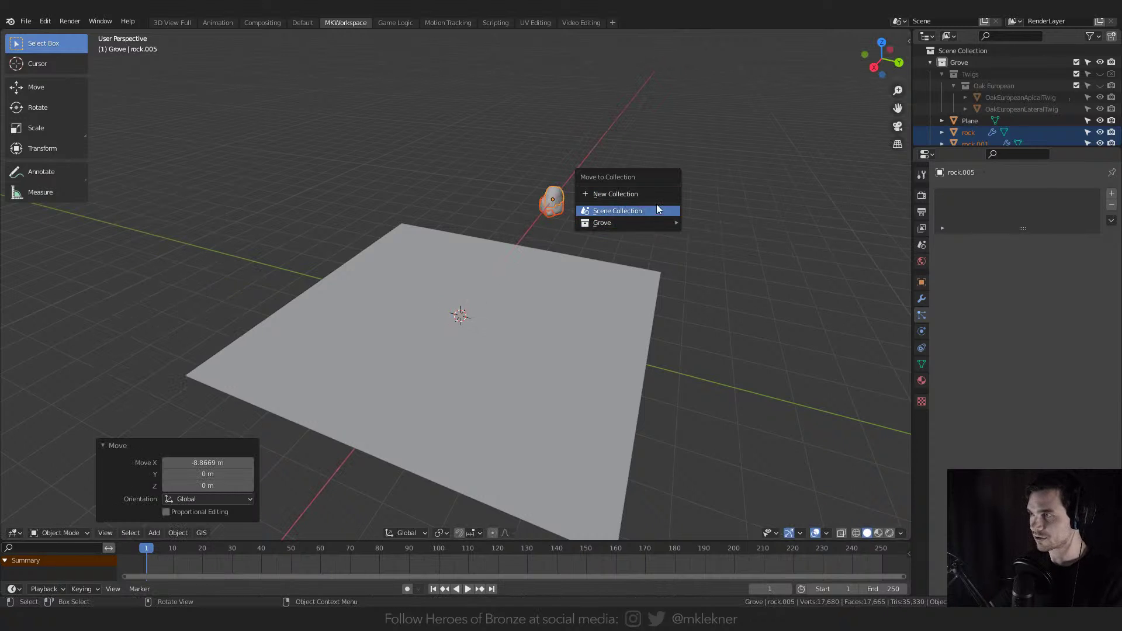
click(659, 193)
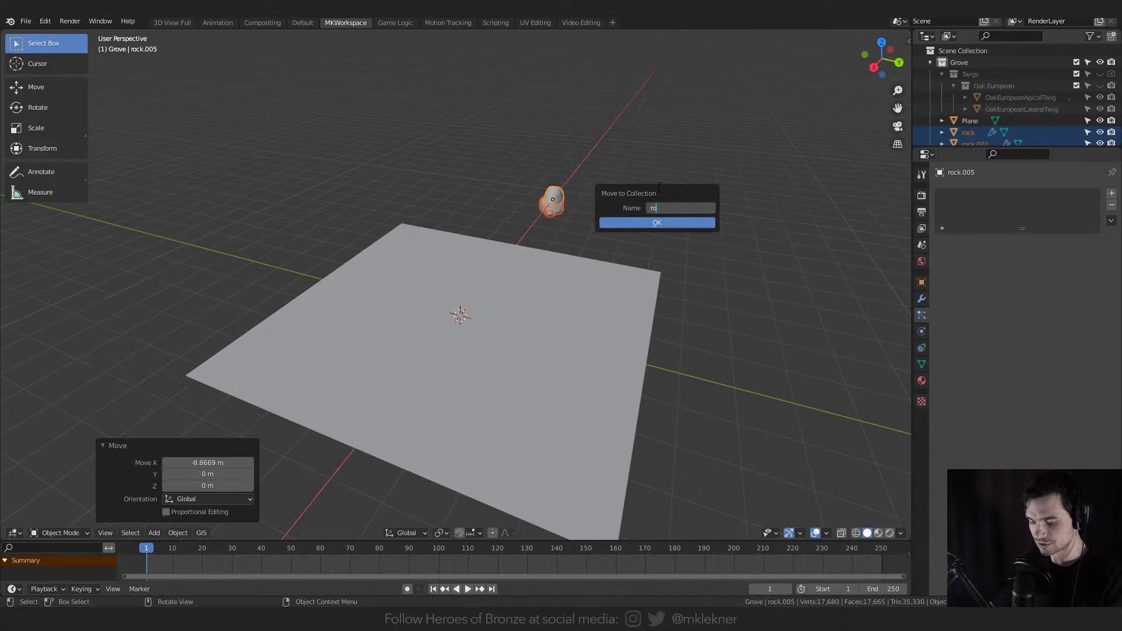
key(Return)
- Add a particle system to the plane and render its particles as a Collection, using rocks as the instance collection
click(531, 364)
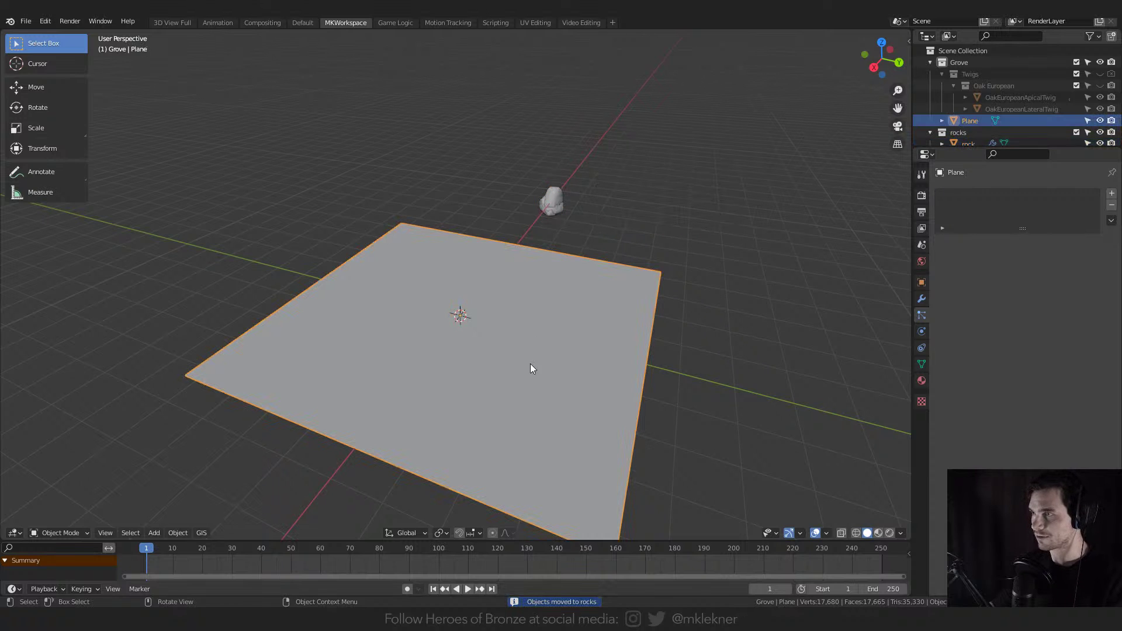
click(1110, 193)
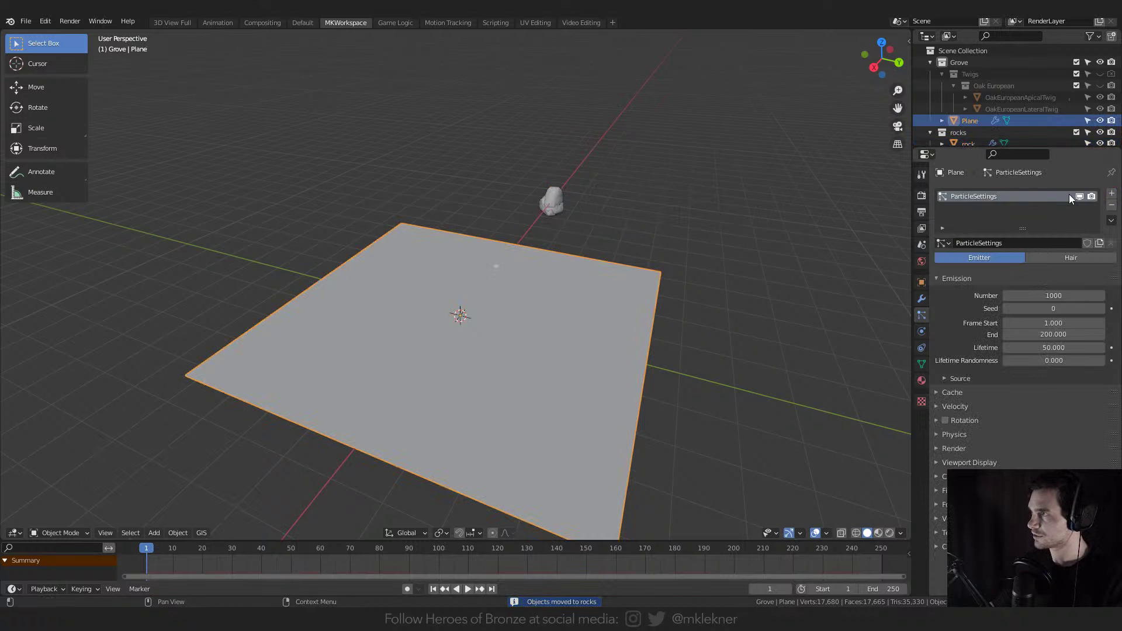
click(954, 448)
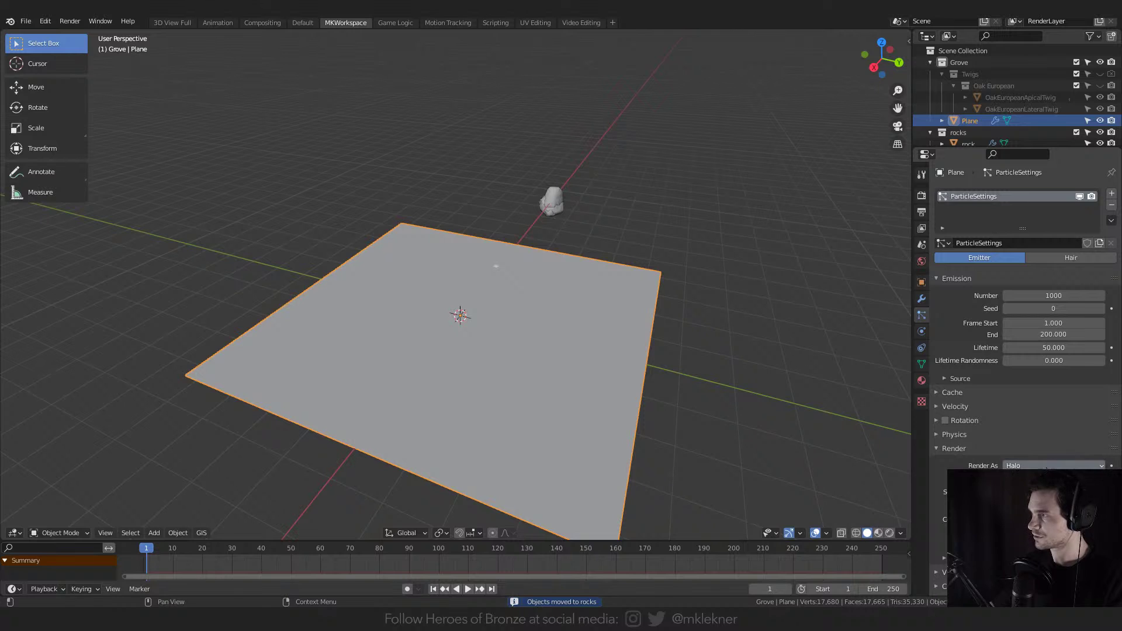
click(1023, 548)
scroll(968, 422, down, 4)
click(1031, 460)
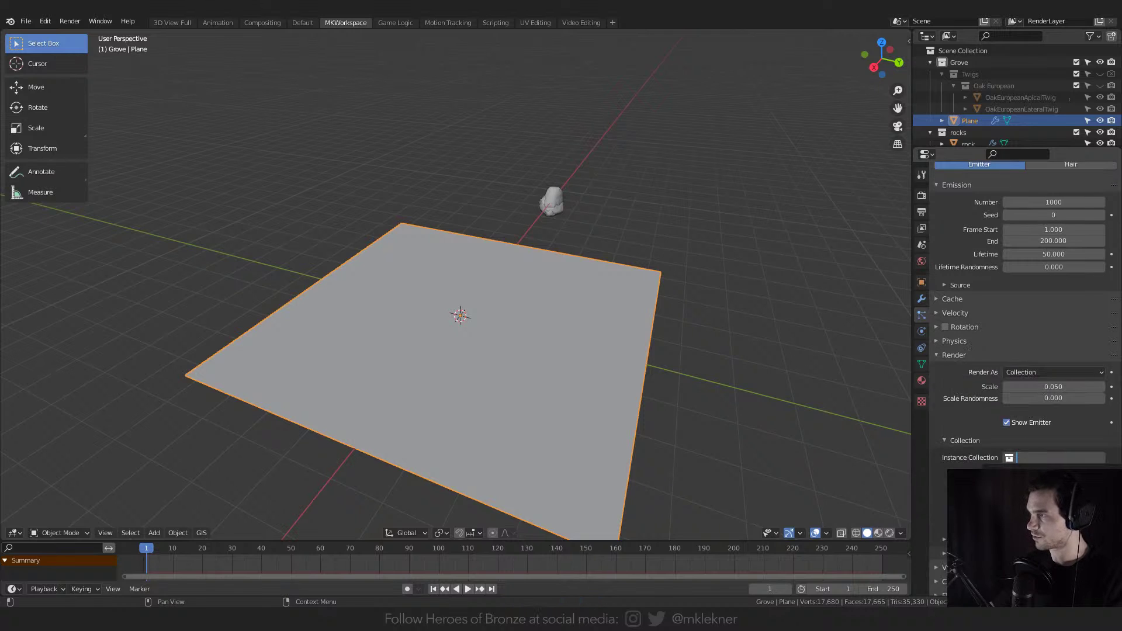
click(1027, 503)
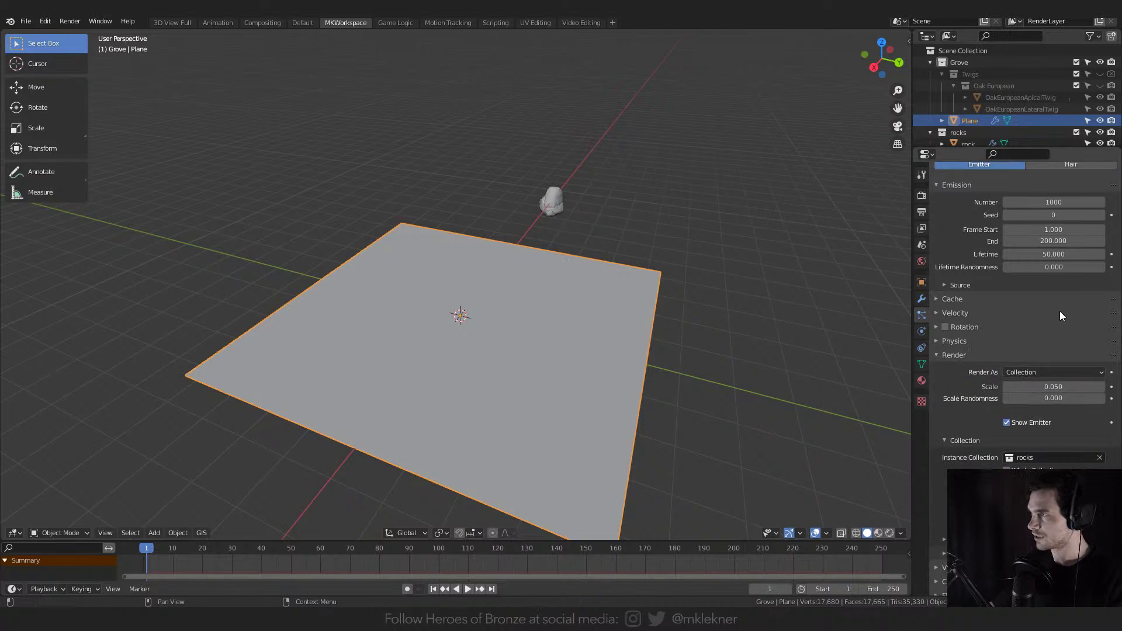
scroll(533, 349, up, 4)
scroll(538, 351, down, 3)
- Subdivide the plane's mesh with 100 cuts and return to Object Mode
key(Tab)
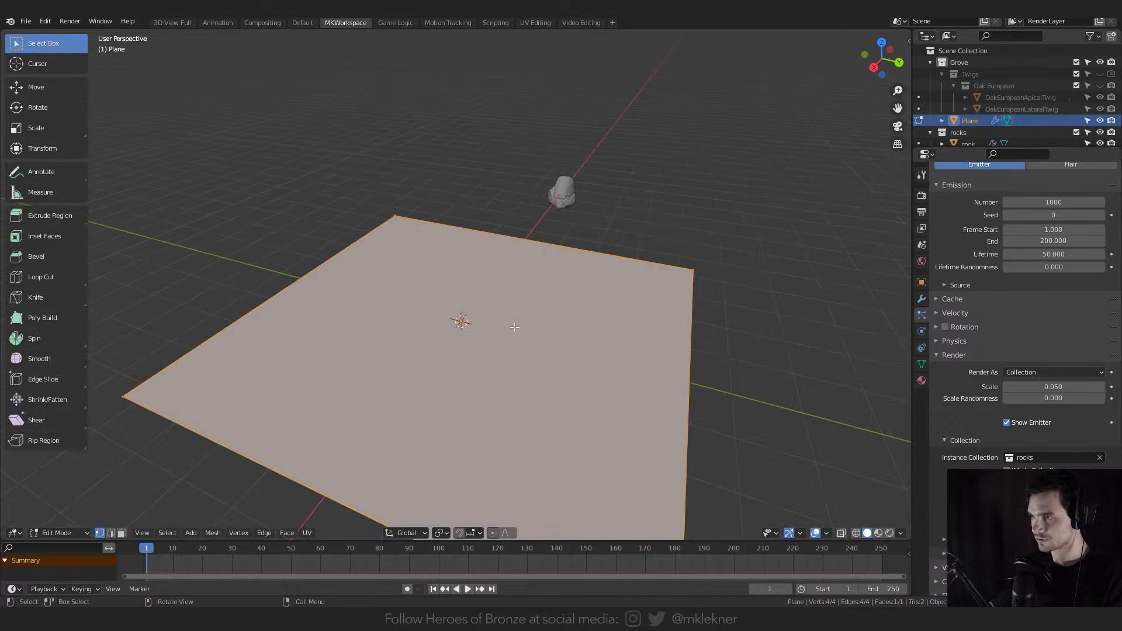
right_click(515, 328)
click(451, 345)
click(224, 434)
text(100)
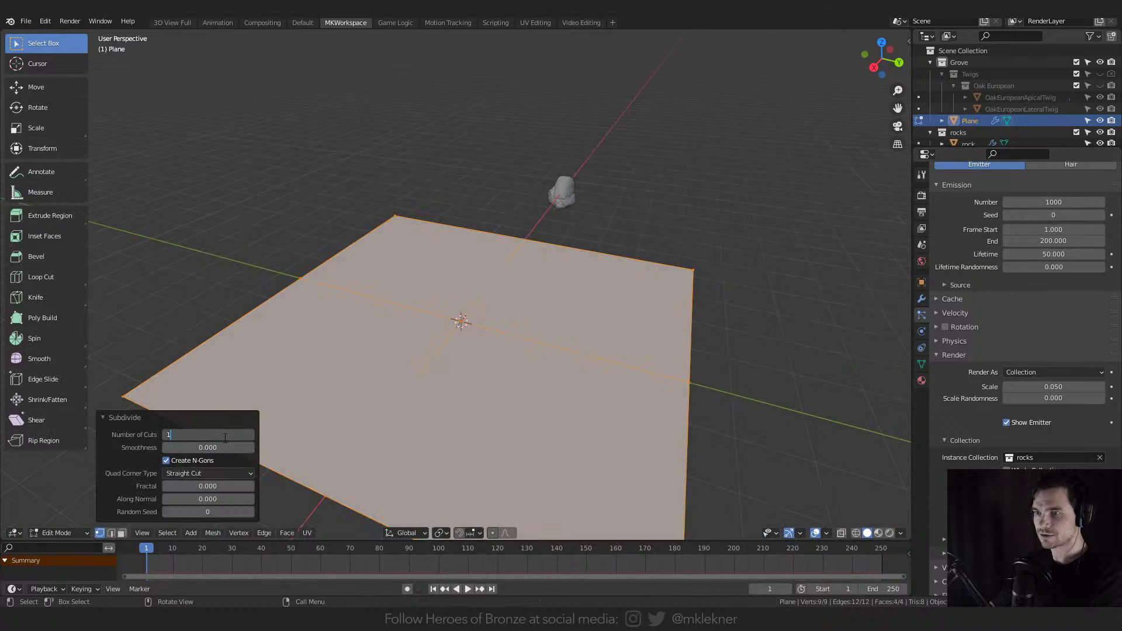
key(Return)
scroll(527, 318, up, 2)
key(Tab)
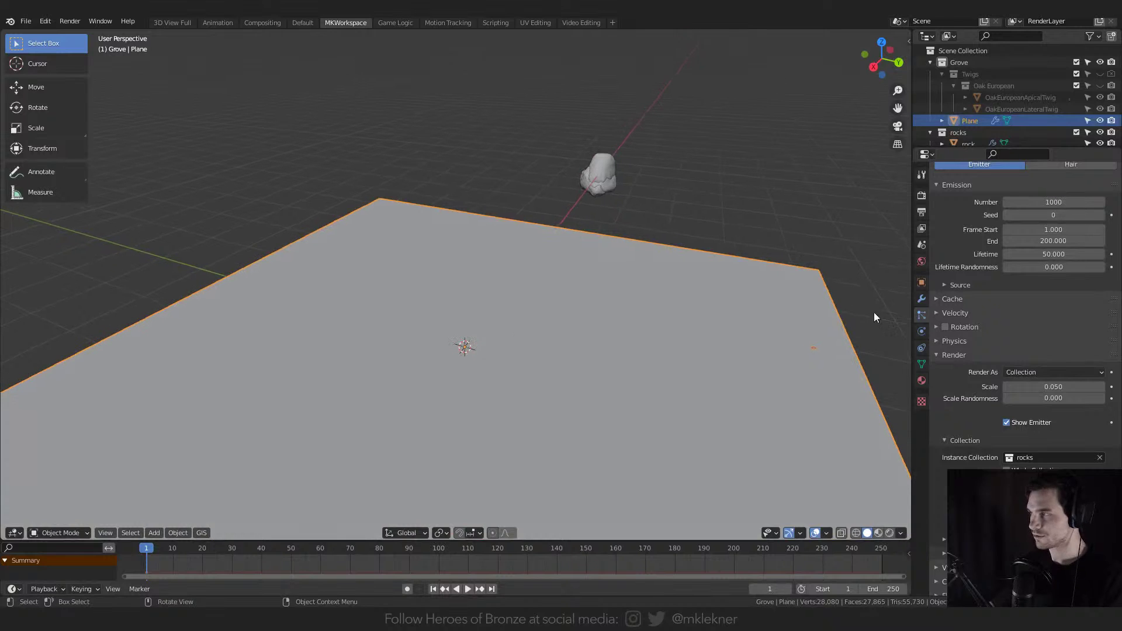
- Move the plane out of the Grove collection into the top-level Scene Collection
scroll(1078, 324, up, 3)
scroll(1078, 323, down, 4)
middle_drag(467, 193, 915, 142)
click(957, 133)
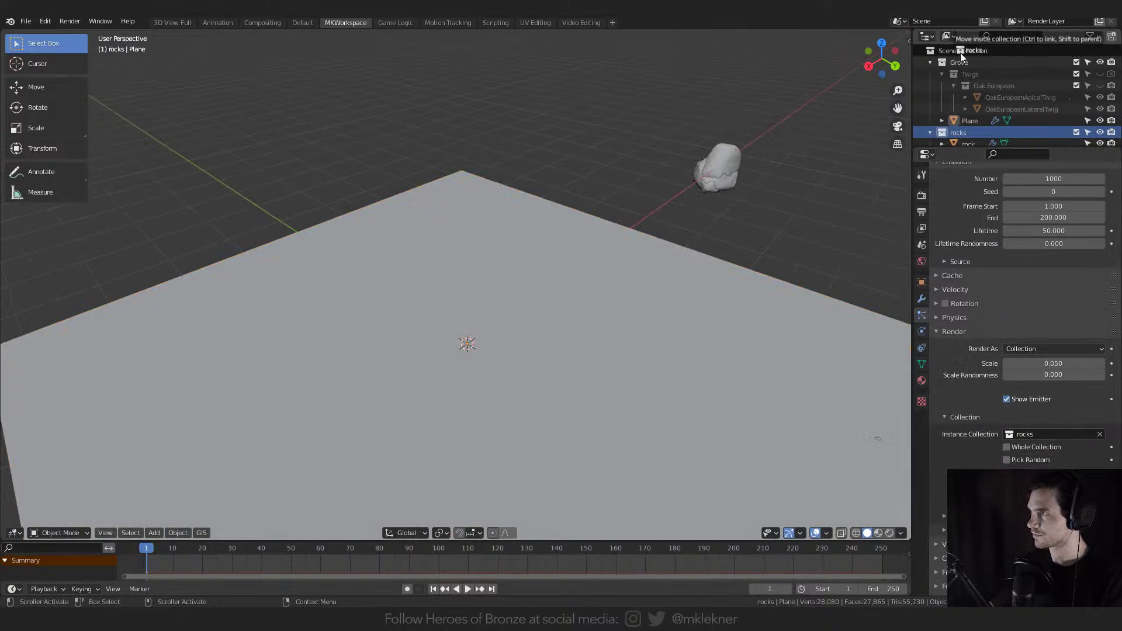
scroll(959, 88, down, 3)
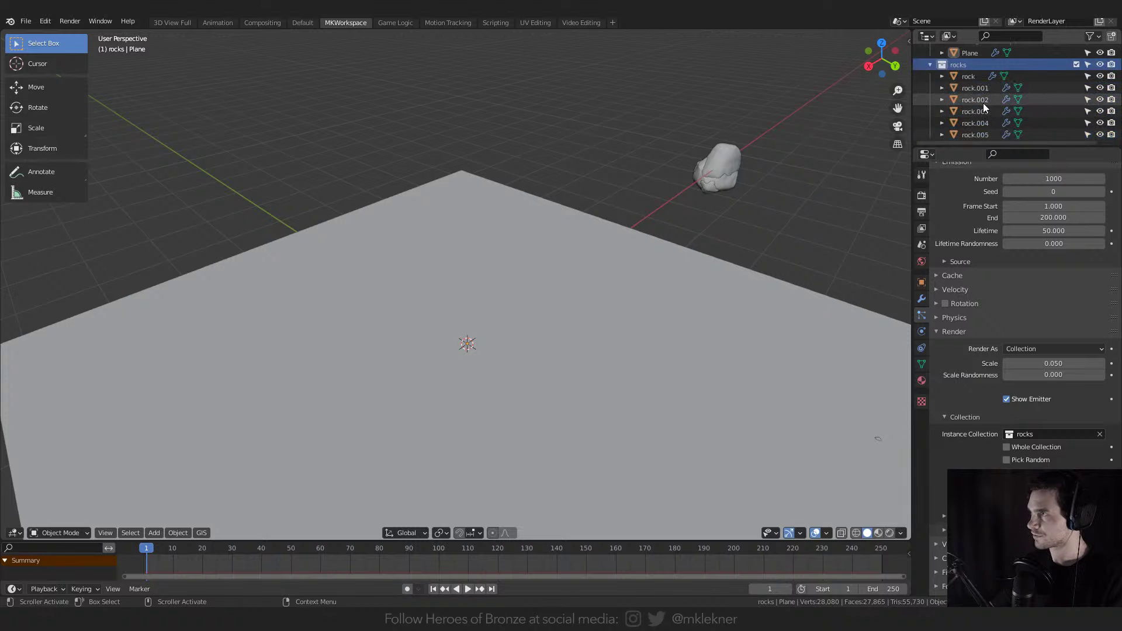
scroll(983, 102, up, 3)
drag(981, 120, 974, 44)
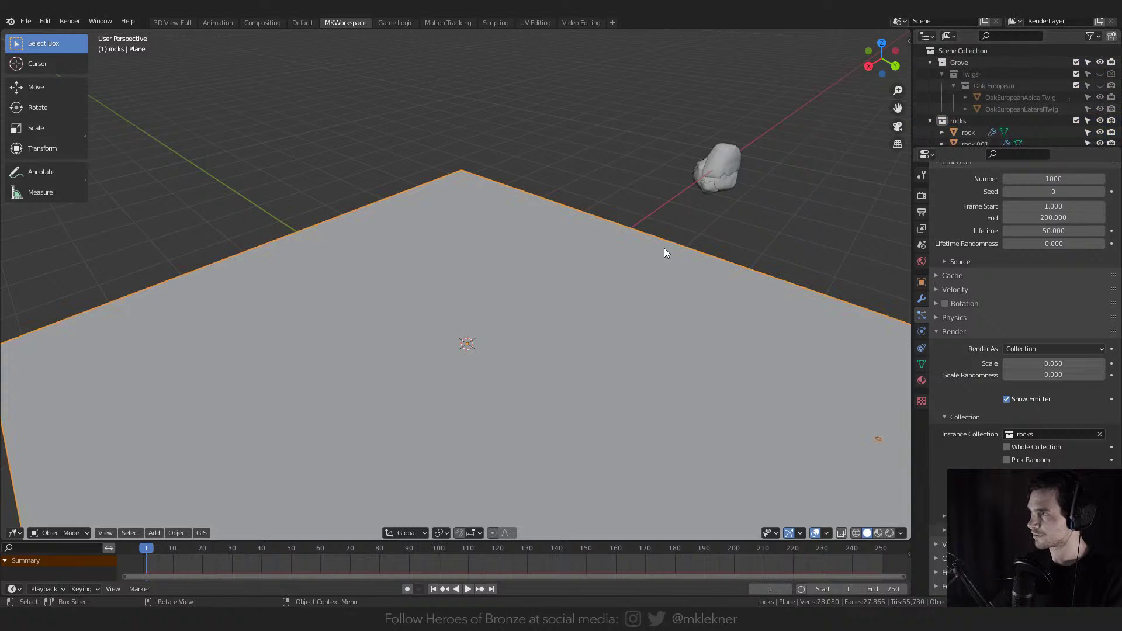
- Set the particle render scale to 1 and the emission number to 1000
scroll(1047, 253, up, 5)
scroll(1014, 366, down, 4)
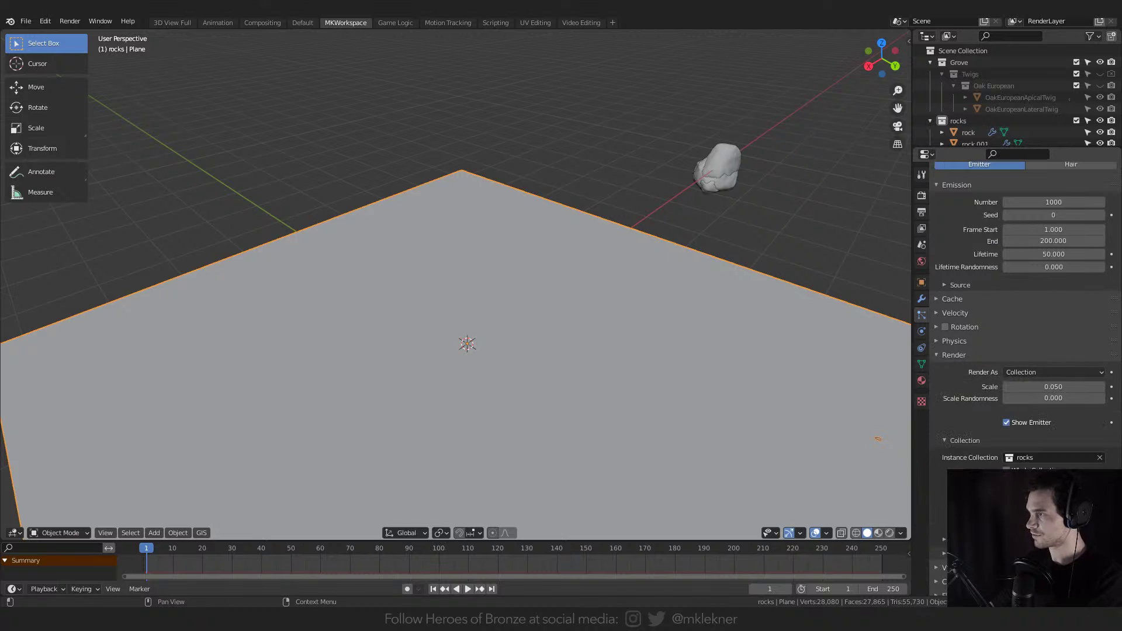
drag(1046, 386, 1119, 387)
click(1046, 387)
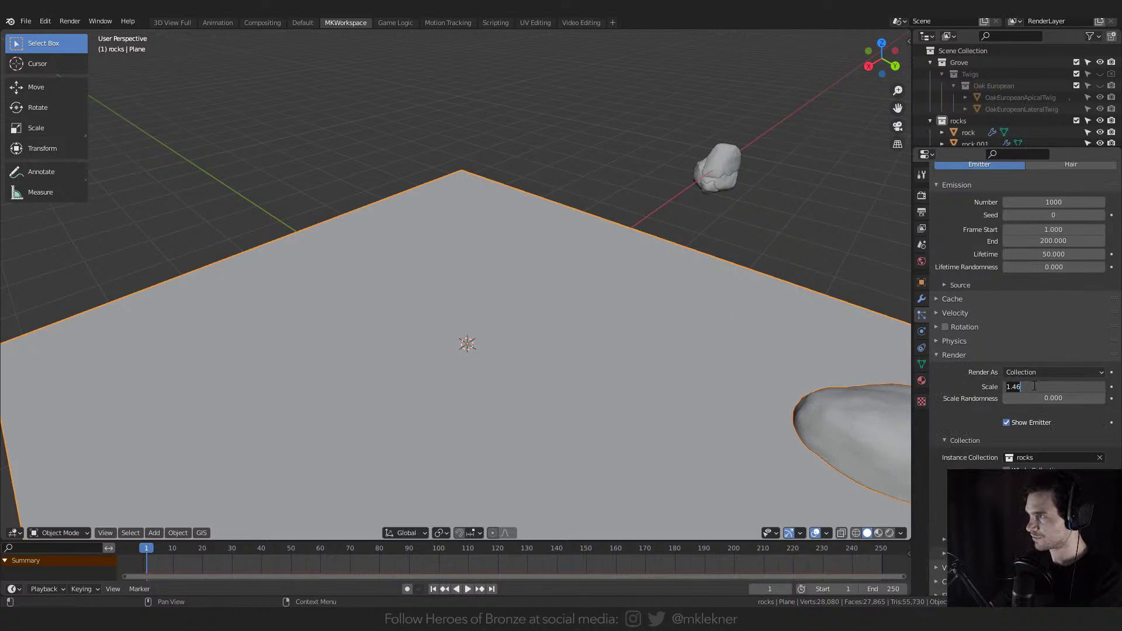
text(1)
key(Return)
click(1053, 202)
text(1000)
key(Return)
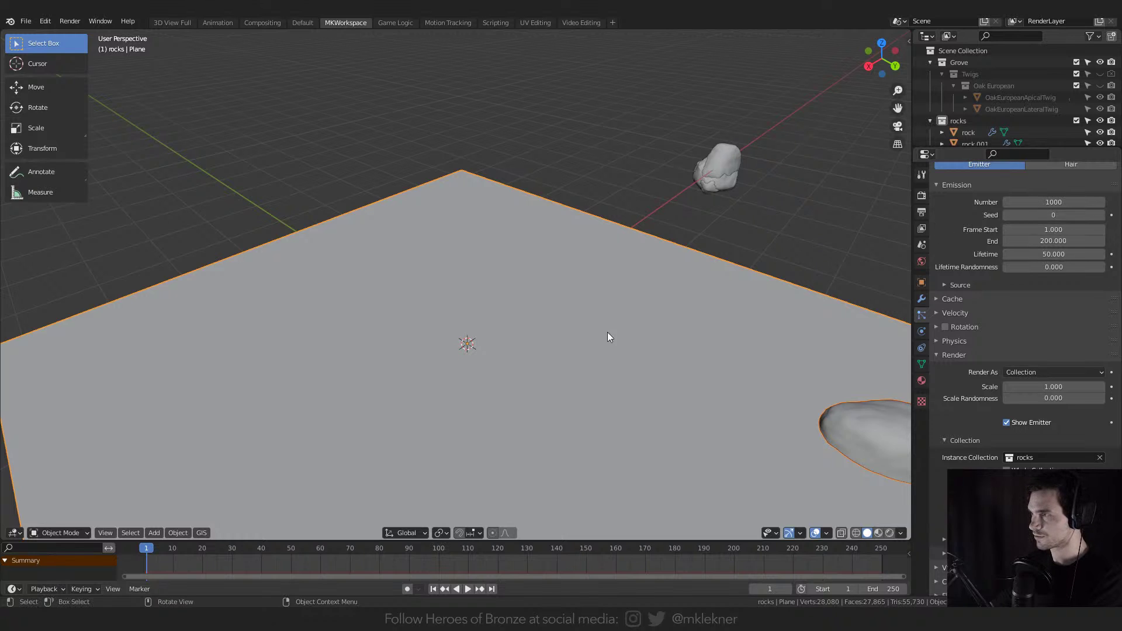
- In the emission source settings, turn off Even Distribution and set the particle distribution to Random
click(958, 285)
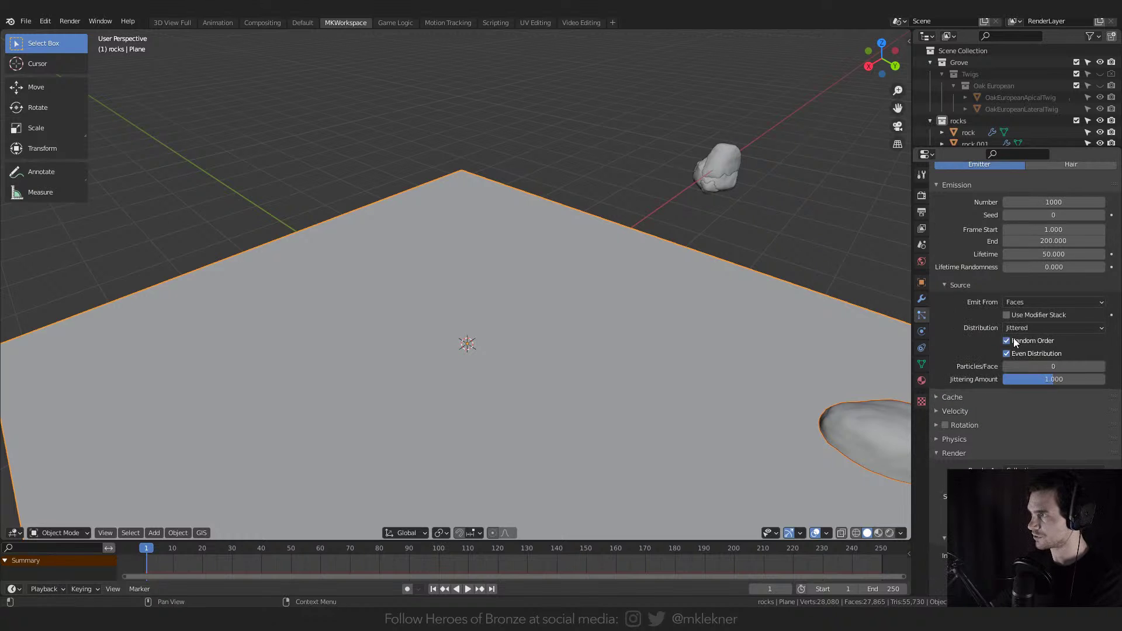
click(1015, 342)
click(1012, 351)
click(1023, 323)
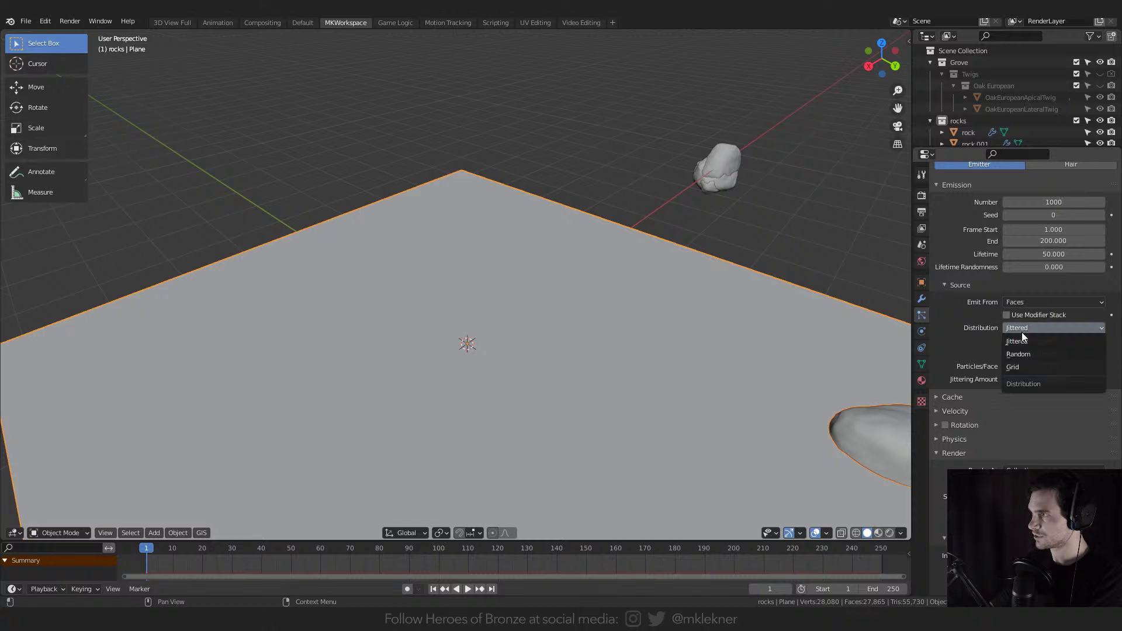
click(1022, 353)
scroll(731, 307, down, 5)
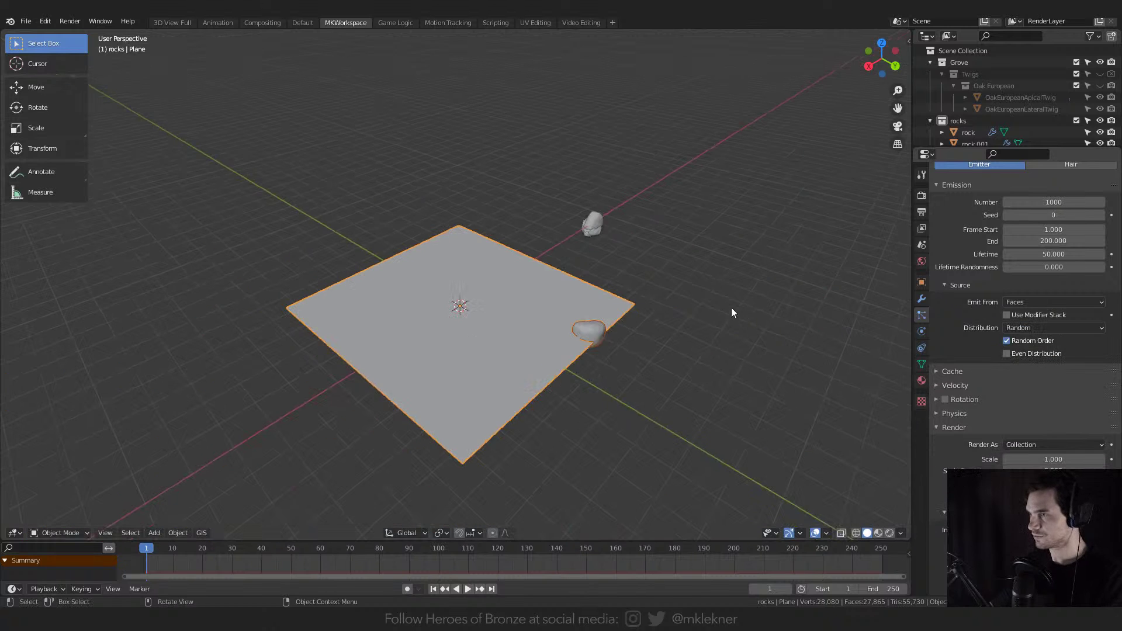
scroll(731, 307, up, 3)
scroll(1052, 263, up, 4)
- Change the particle system type to Hair and reduce the render scale of the rocks to 0.040
click(1071, 259)
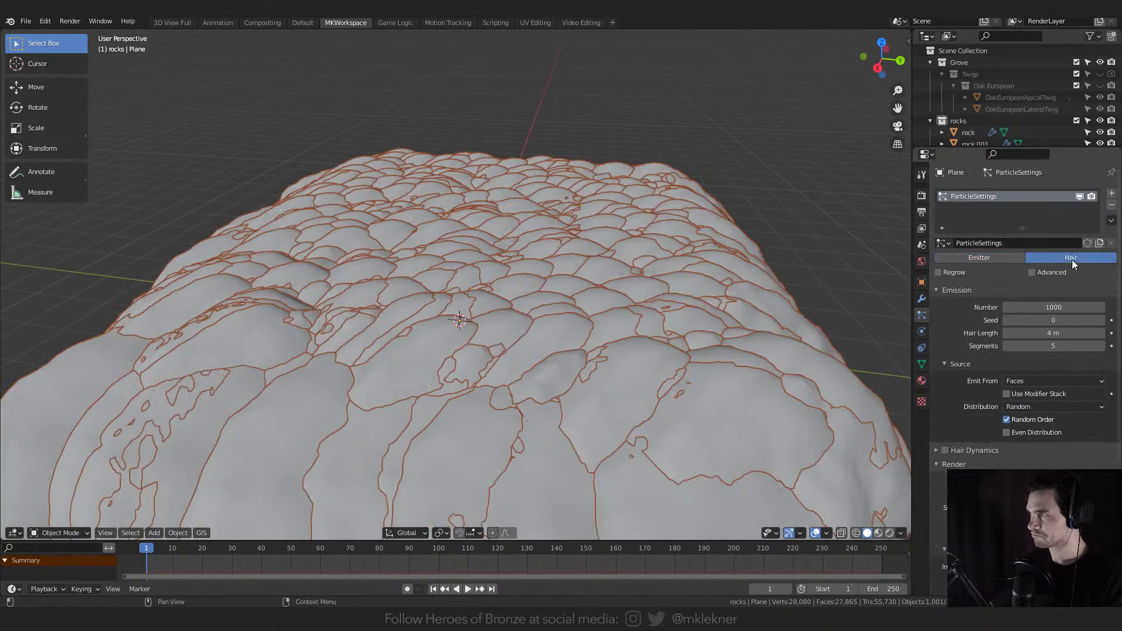
scroll(535, 222, down, 4)
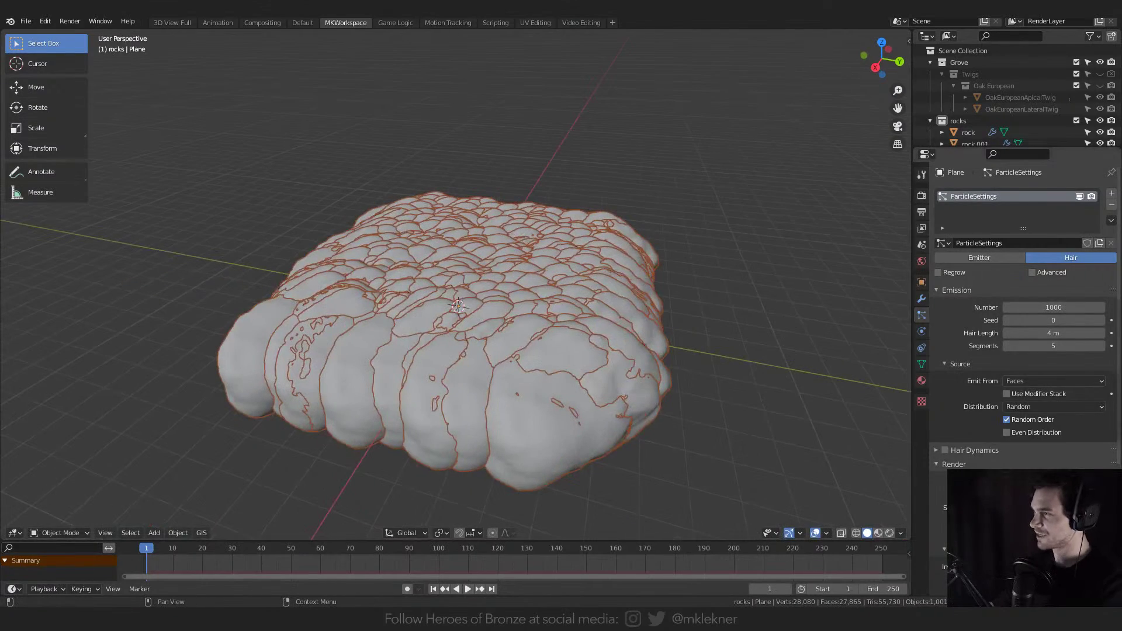
drag(1053, 495, 1031, 495)
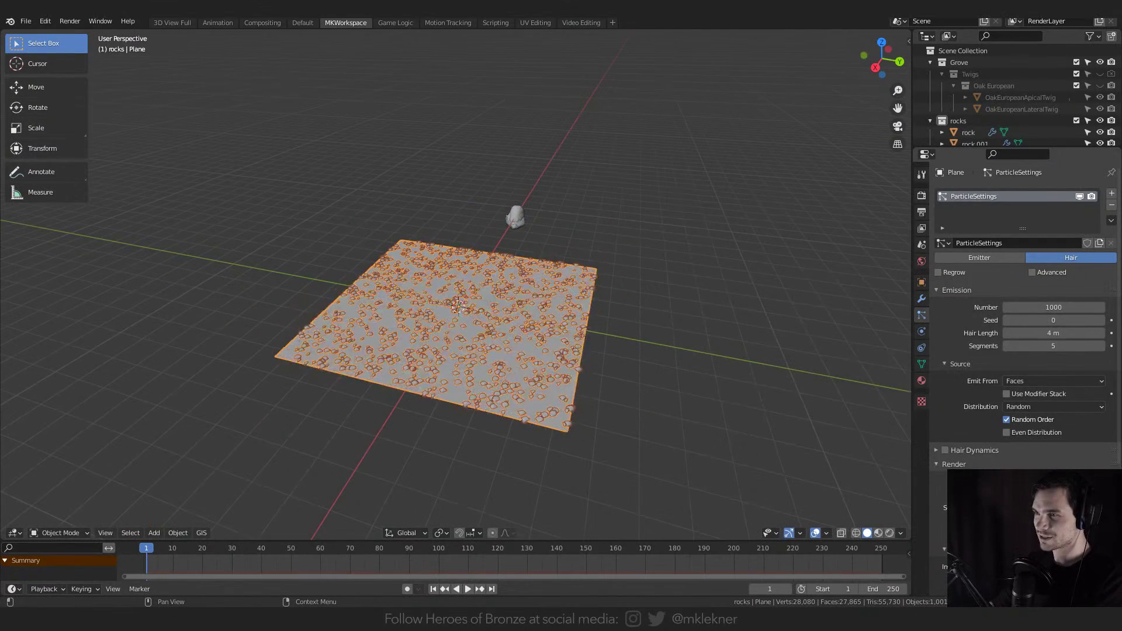
scroll(530, 385, up, 3)
shift+middle_drag(635, 266, 618, 190)
key(alt+a)
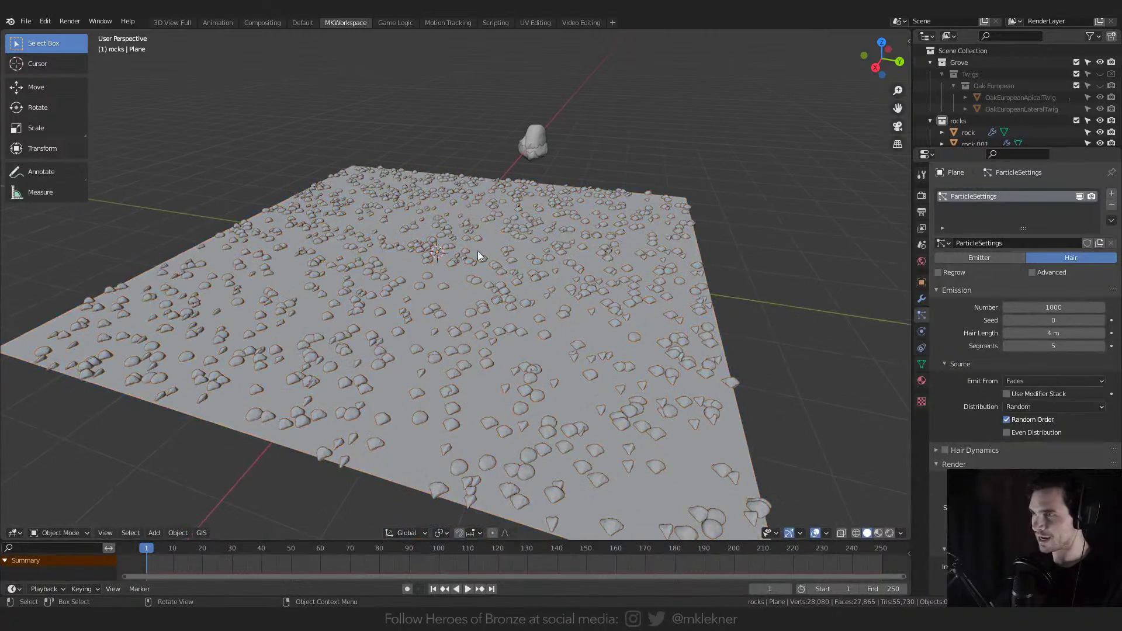
click(501, 264)
middle_drag(502, 264, 497, 271)
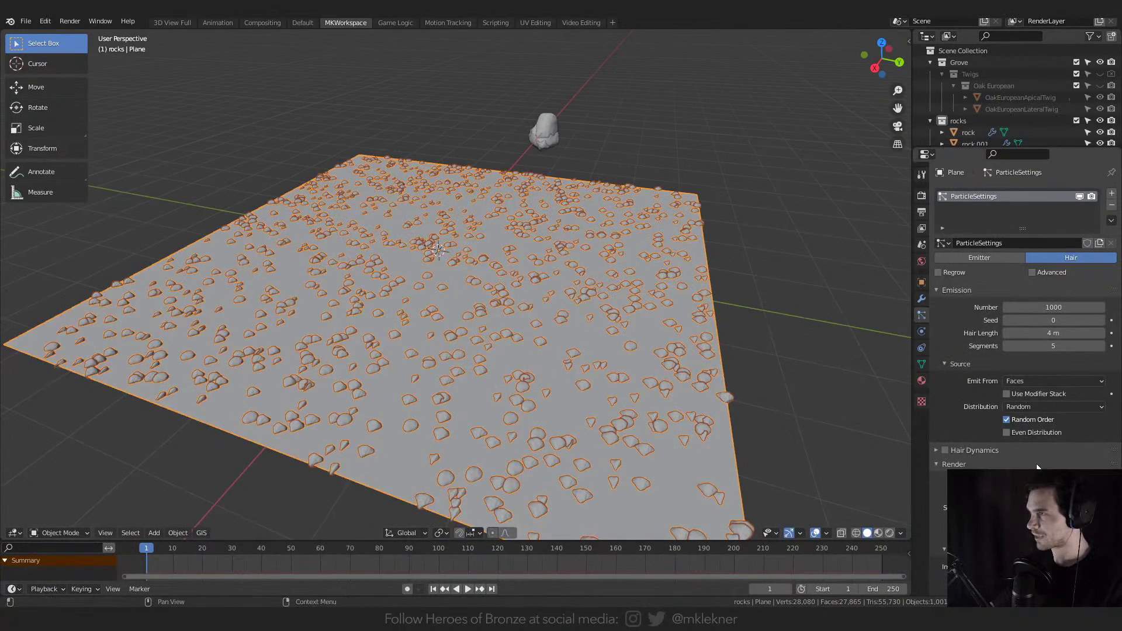
- Weight paint the plane, enlarging the brush to cover a broad full-weight band from the far corner across the middle to the near side
scroll(1022, 328, down, 5)
key(ctrl+Tab)
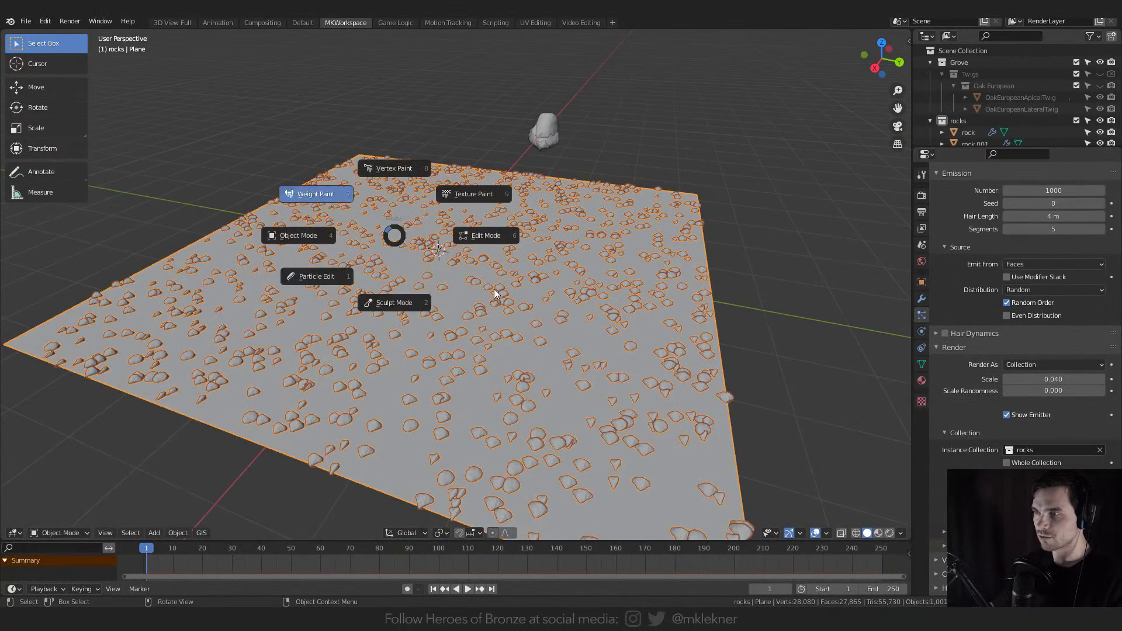
click(318, 191)
mouse_move(403, 225)
mouse_down()
mouse_move(524, 290)
mouse_move(281, 345)
mouse_move(327, 228)
mouse_move(417, 246)
mouse_up()
key(f)
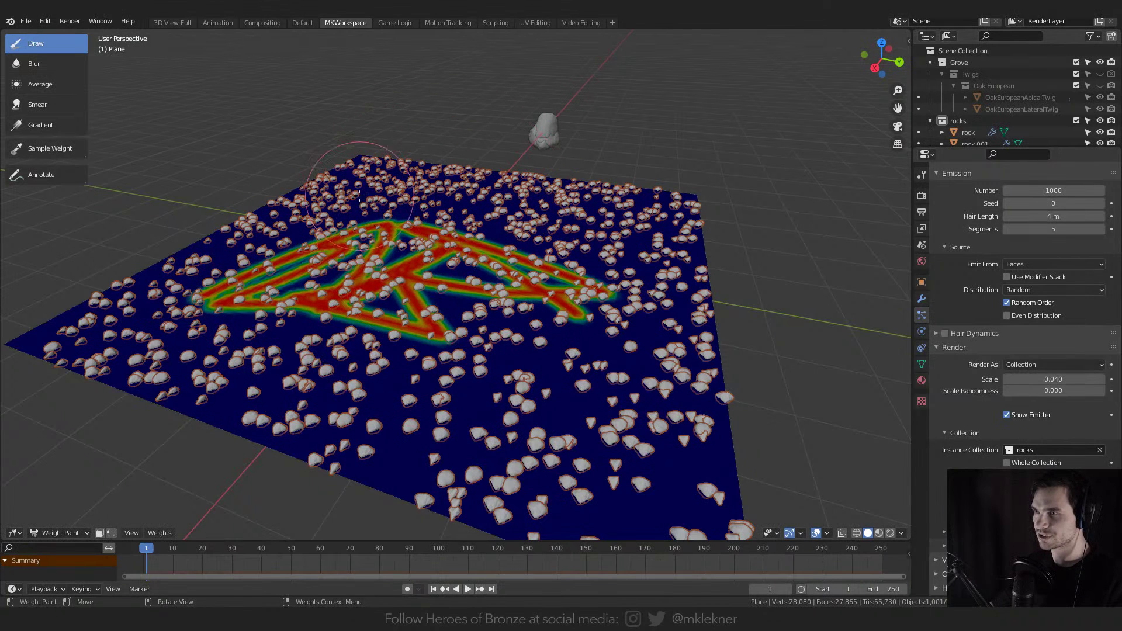
mouse_move(350, 167)
mouse_down()
mouse_move(459, 209)
mouse_move(590, 327)
mouse_move(409, 304)
mouse_move(391, 336)
mouse_move(573, 445)
mouse_move(490, 403)
mouse_move(514, 362)
mouse_up()
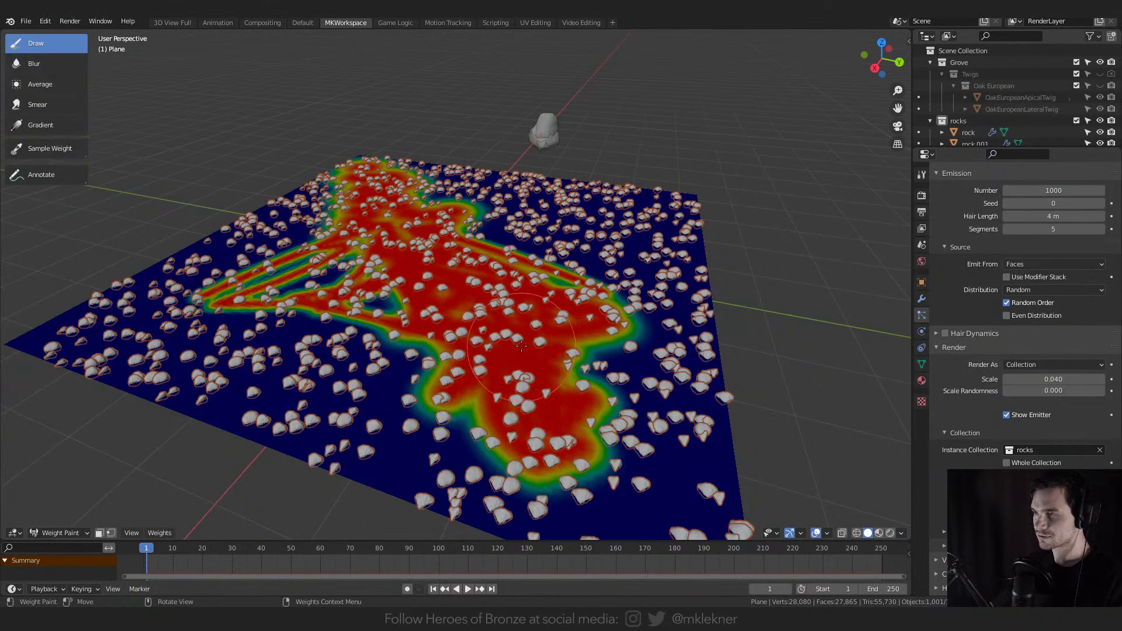
scroll(503, 327, down, 4)
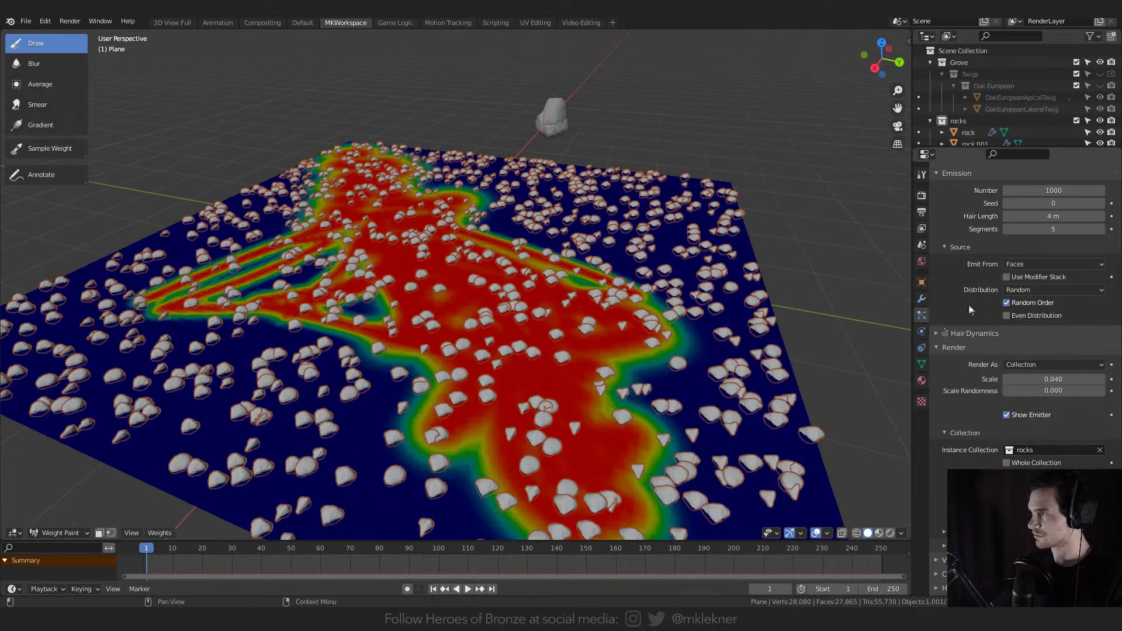
- Return to Object Mode and assign the painted vertex group Group as the particle system's density group
key(ctrl+Tab)
click(454, 344)
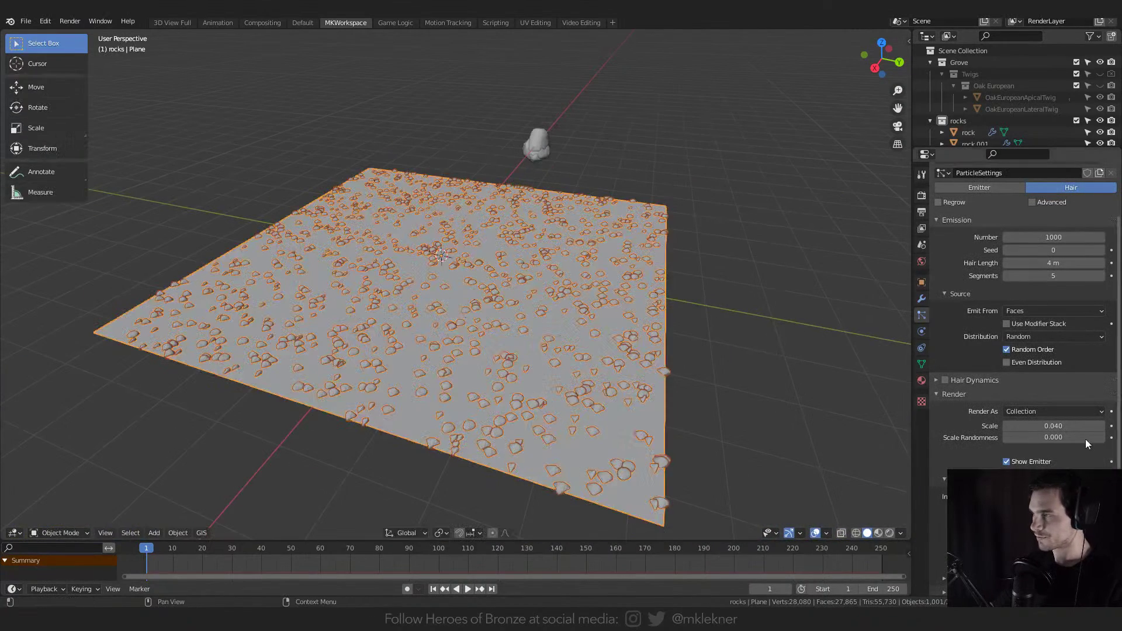
scroll(1022, 315, down, 5)
scroll(1028, 351, down, 4)
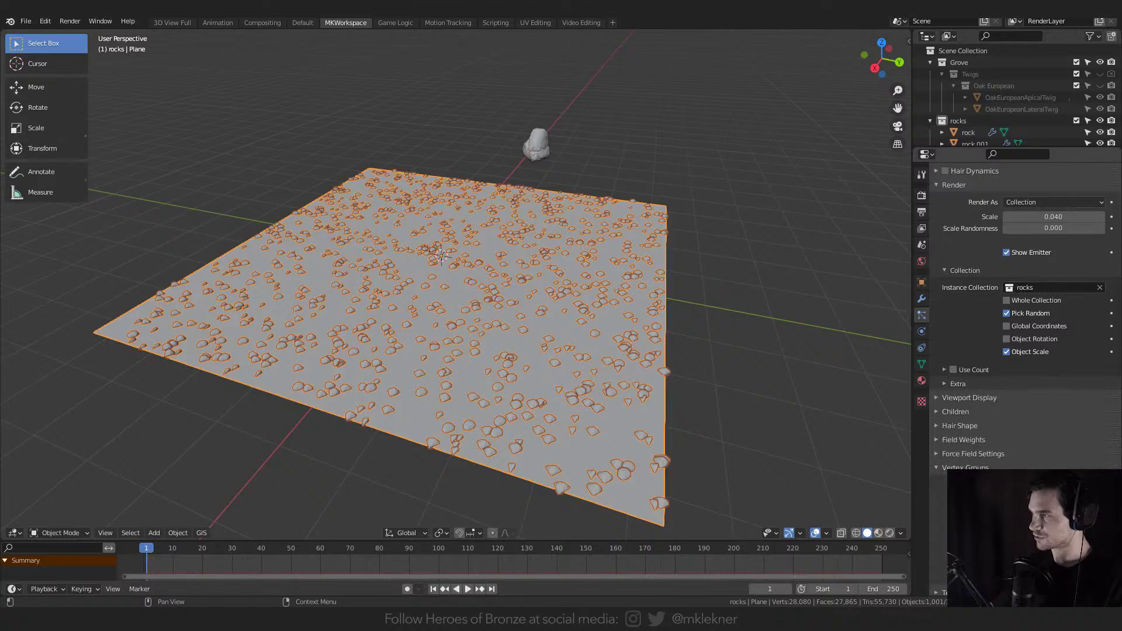
click(1051, 483)
click(1046, 365)
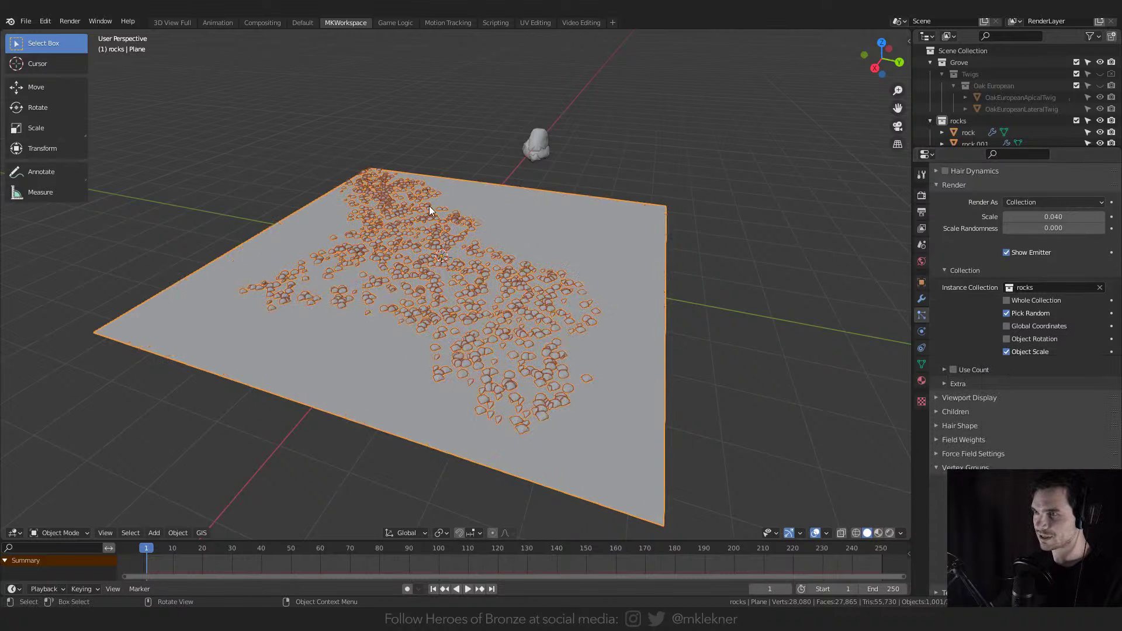
middle_drag(429, 206, 527, 374)
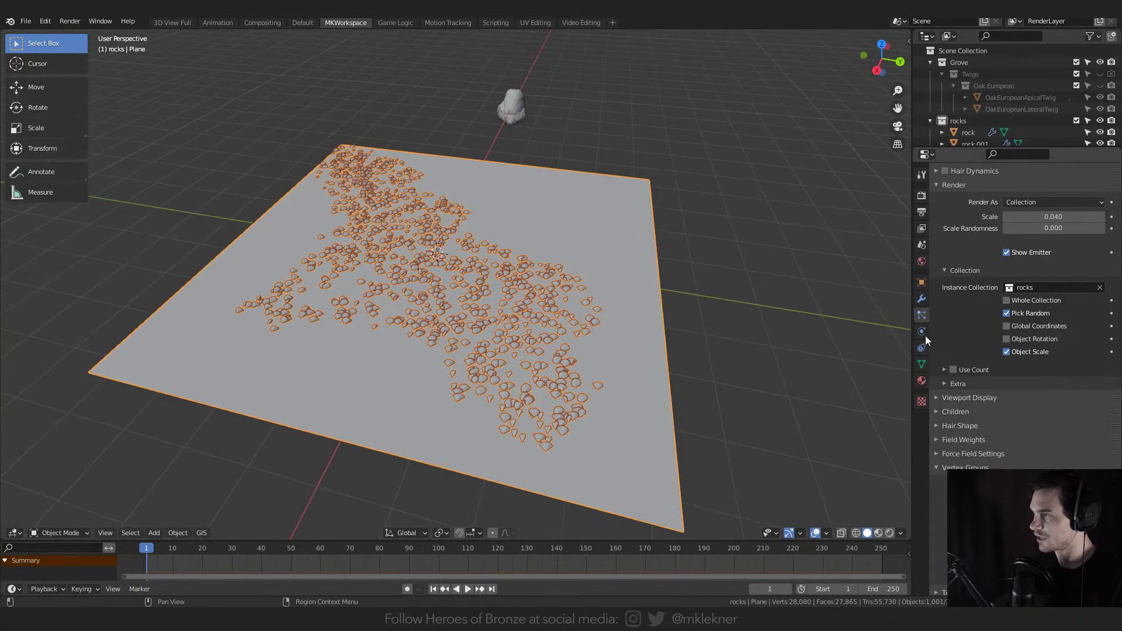
- Hide the particle system in the viewport and weight paint over the gaps in the plane's painted area
click(921, 364)
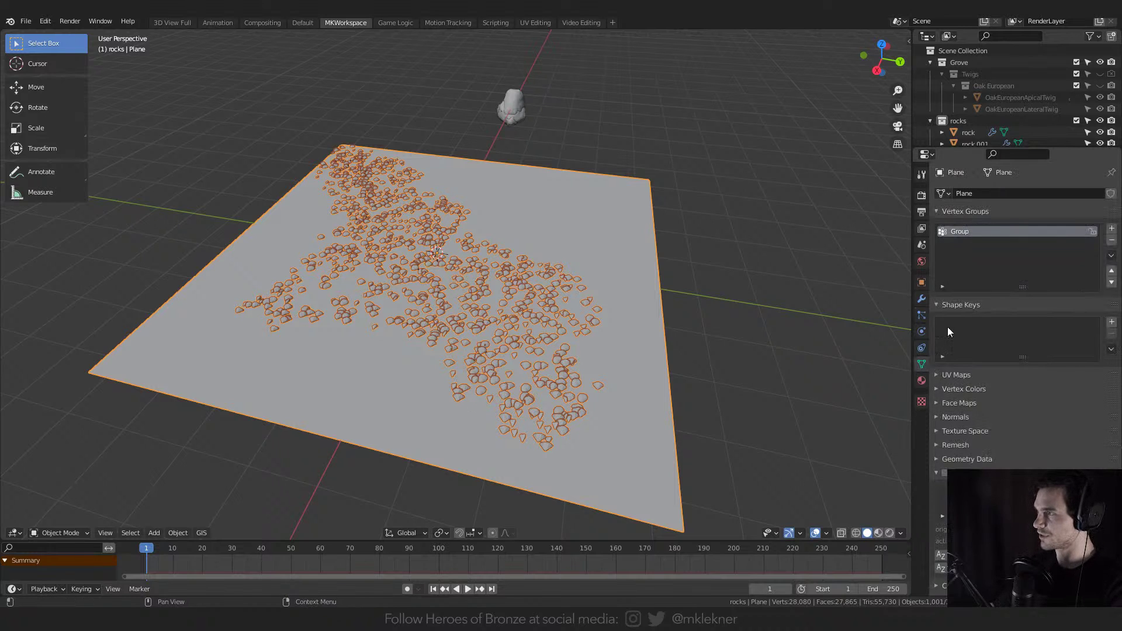
click(922, 315)
click(1079, 197)
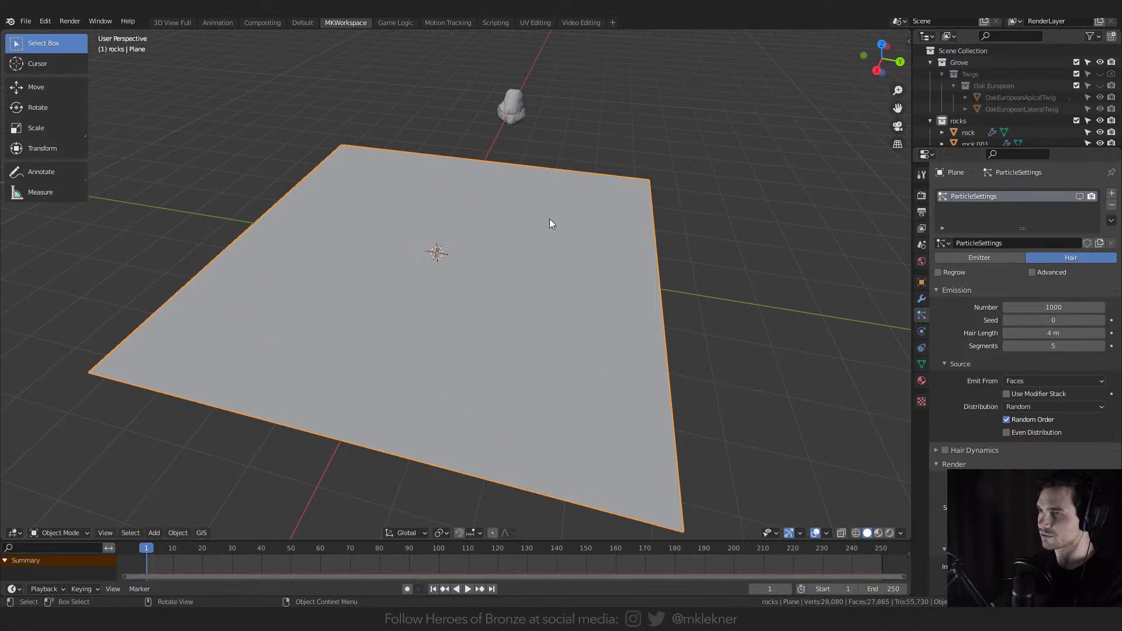
click(922, 364)
key(ctrl+Tab)
click(476, 186)
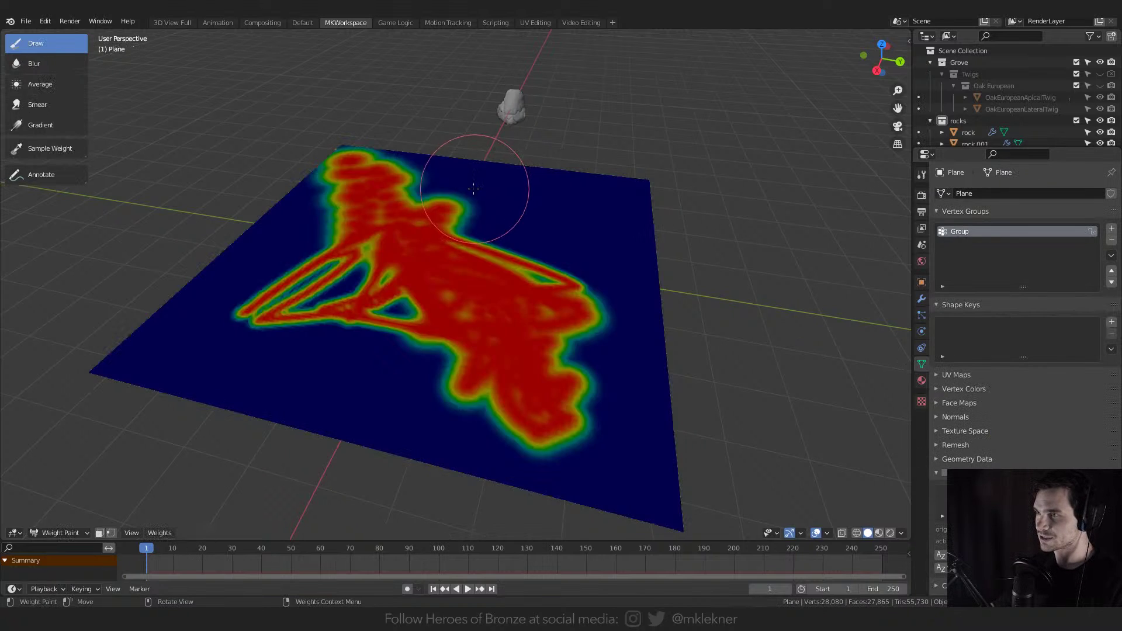
mouse_move(368, 275)
mouse_down()
mouse_move(283, 296)
mouse_move(403, 281)
mouse_move(351, 338)
mouse_move(422, 291)
mouse_up()
- Try Texture Paint mode on the plane, add and remove a trial vertex color layer, and return to Object Mode
key(ctrl+Tab)
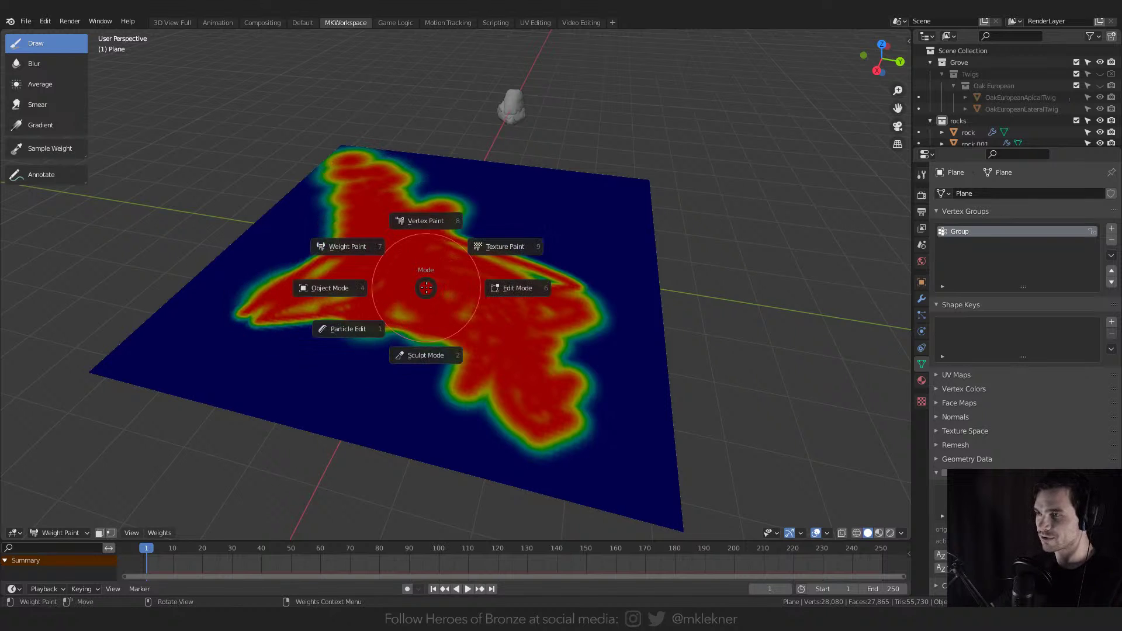
click(506, 246)
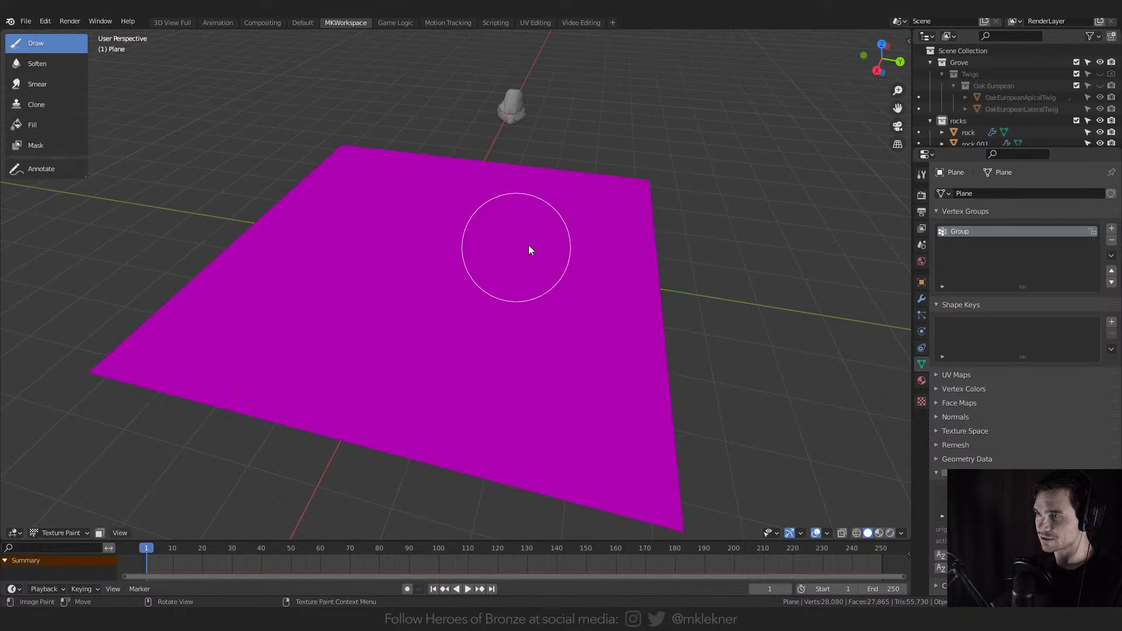
click(955, 386)
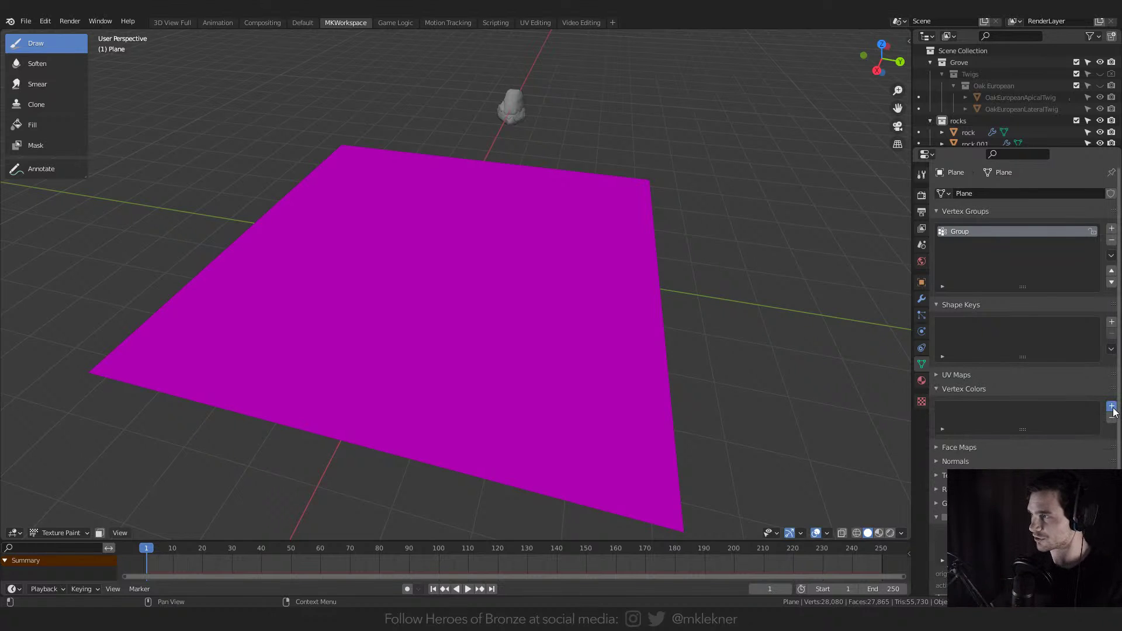
click(1112, 407)
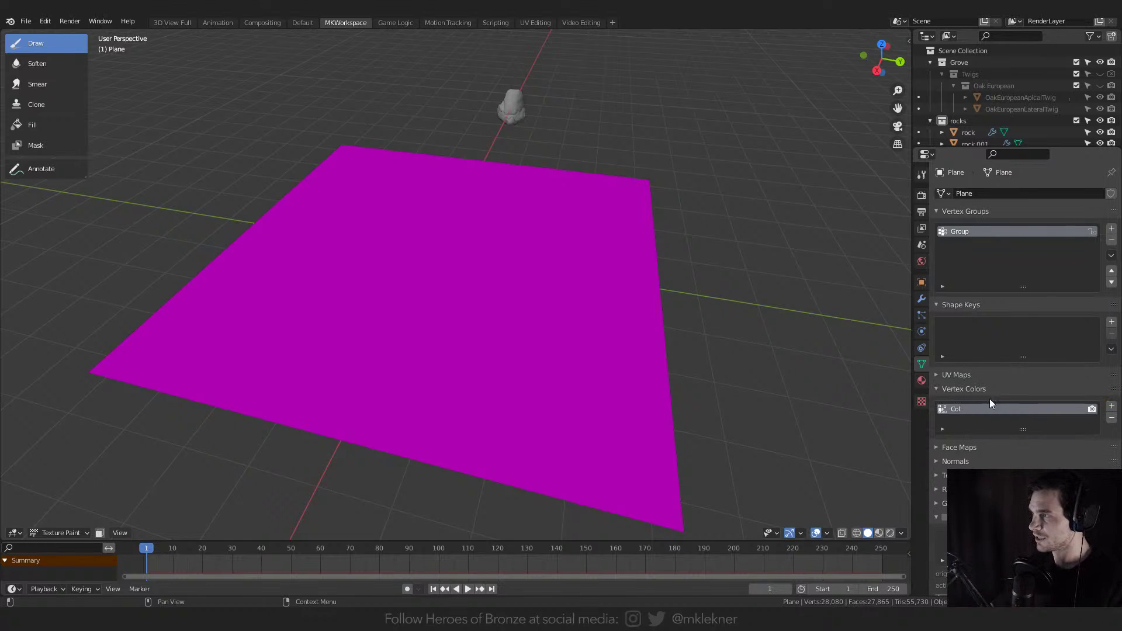
click(1111, 417)
middle_drag(733, 264, 712, 262)
key(ctrl+Tab)
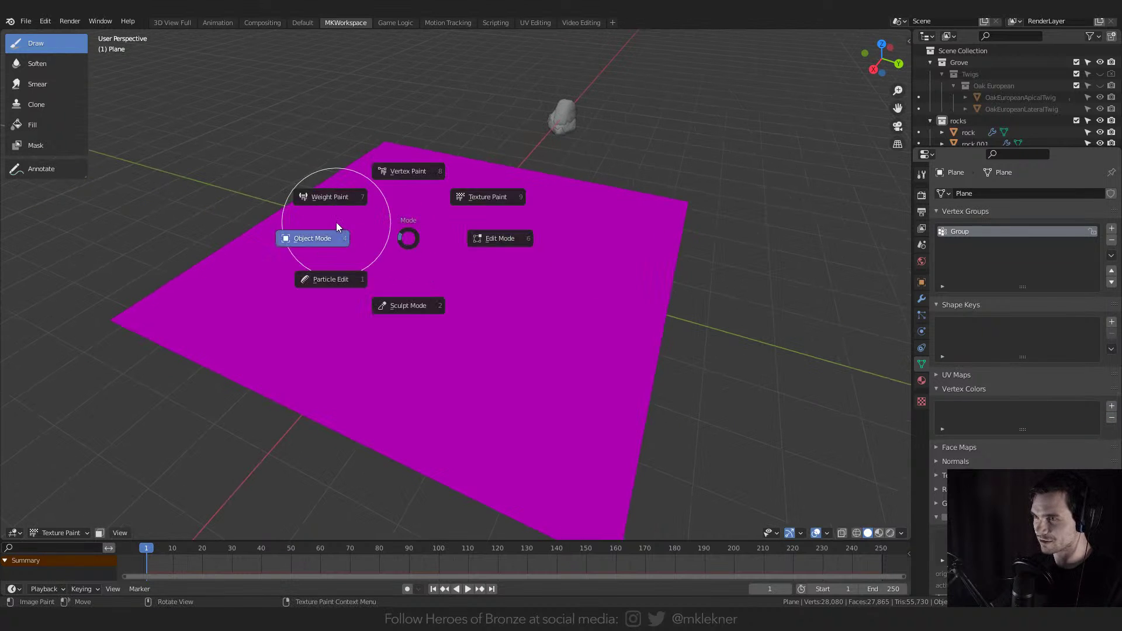
click(327, 237)
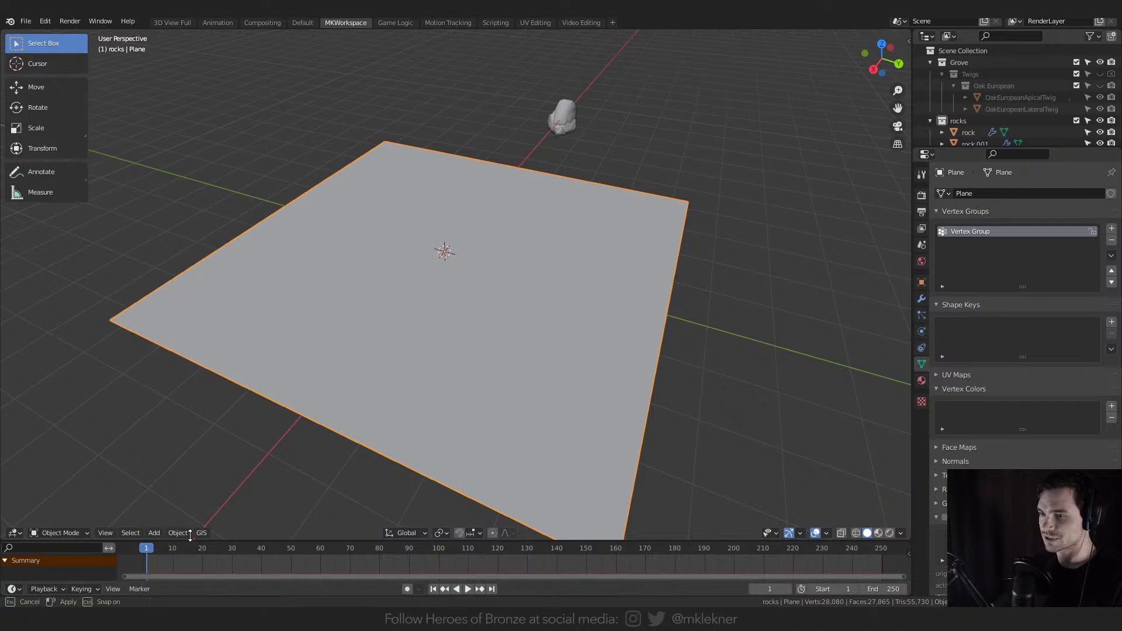
- Enlarge the timeline area, turn it into a Shader Editor, and create a new material for the plane
drag(191, 541, 180, 451)
click(14, 588)
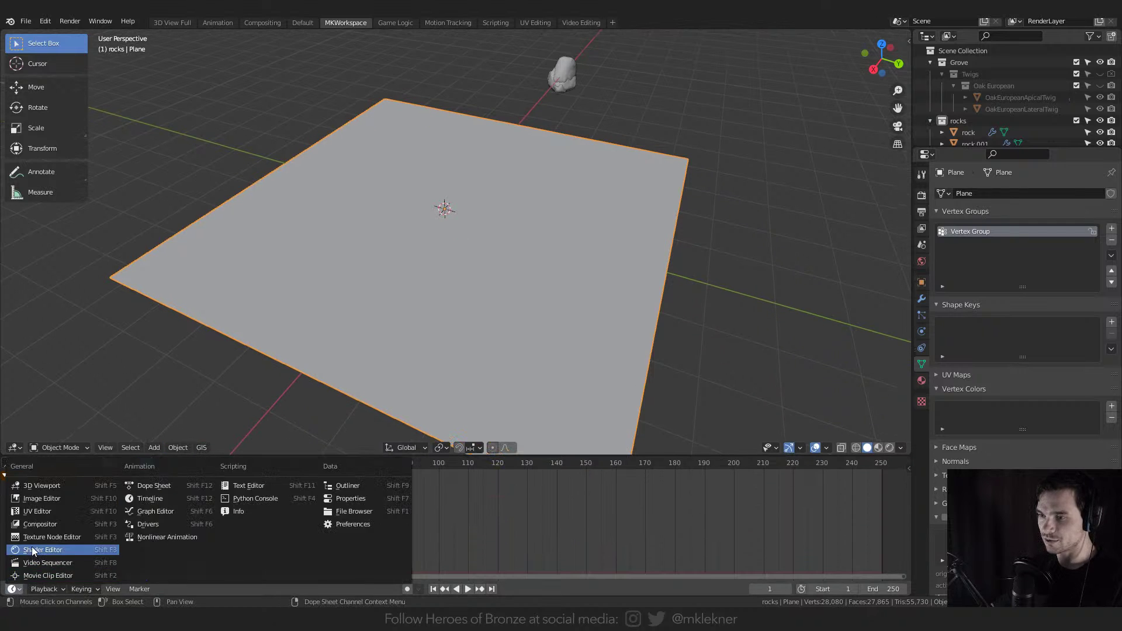
click(35, 551)
drag(409, 457, 409, 398)
click(924, 381)
click(1032, 231)
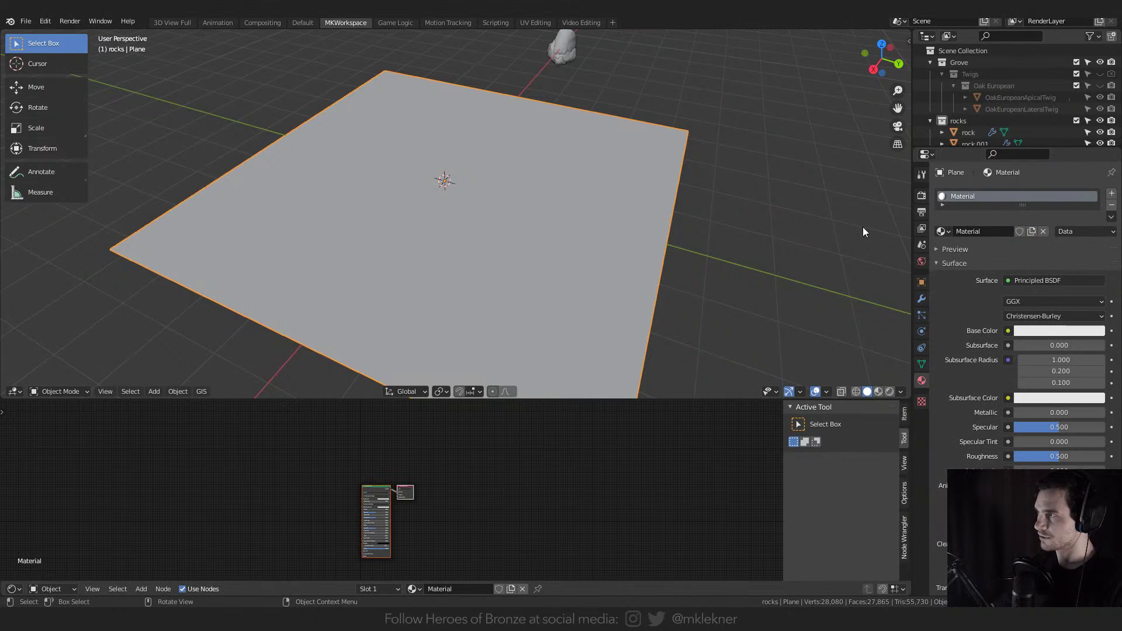
scroll(328, 457, up, 5)
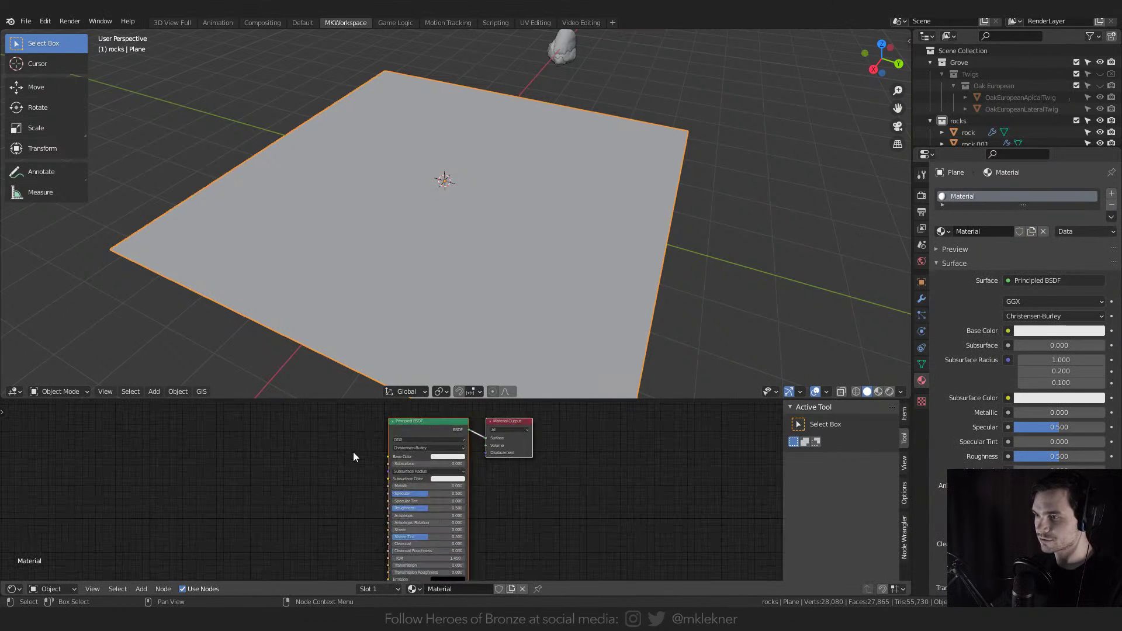
- Add two RGB nodes to the plane's material, one green and one blue, and switch the viewport to rendered shading
key(shift+a)
click(293, 450)
text(rgb)
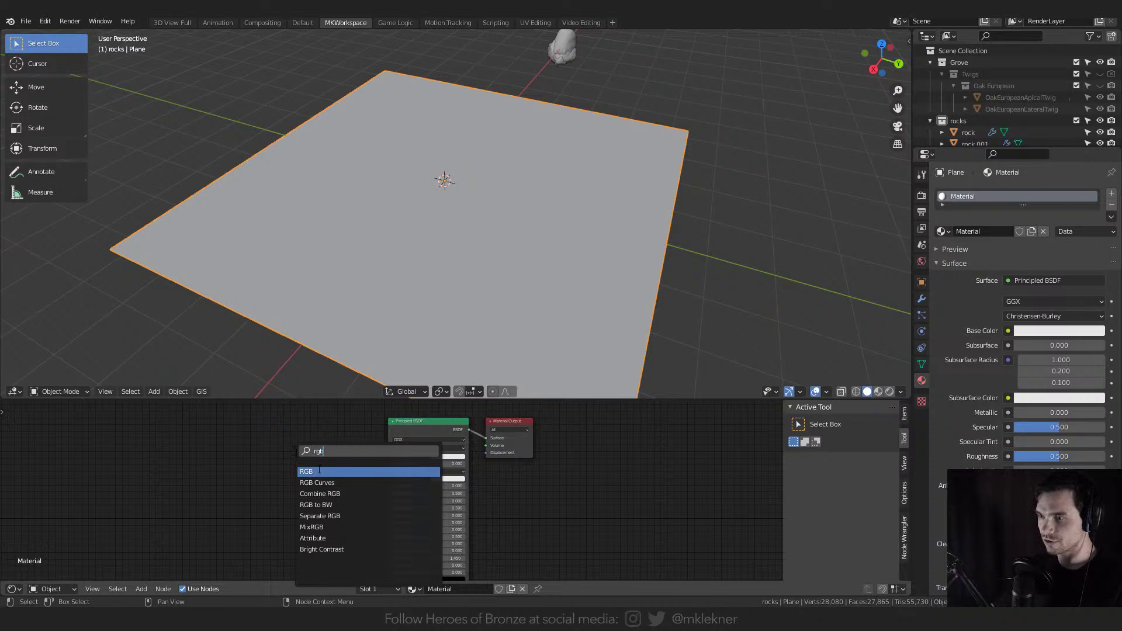
click(320, 471)
click(304, 441)
key(shift+d)
click(237, 522)
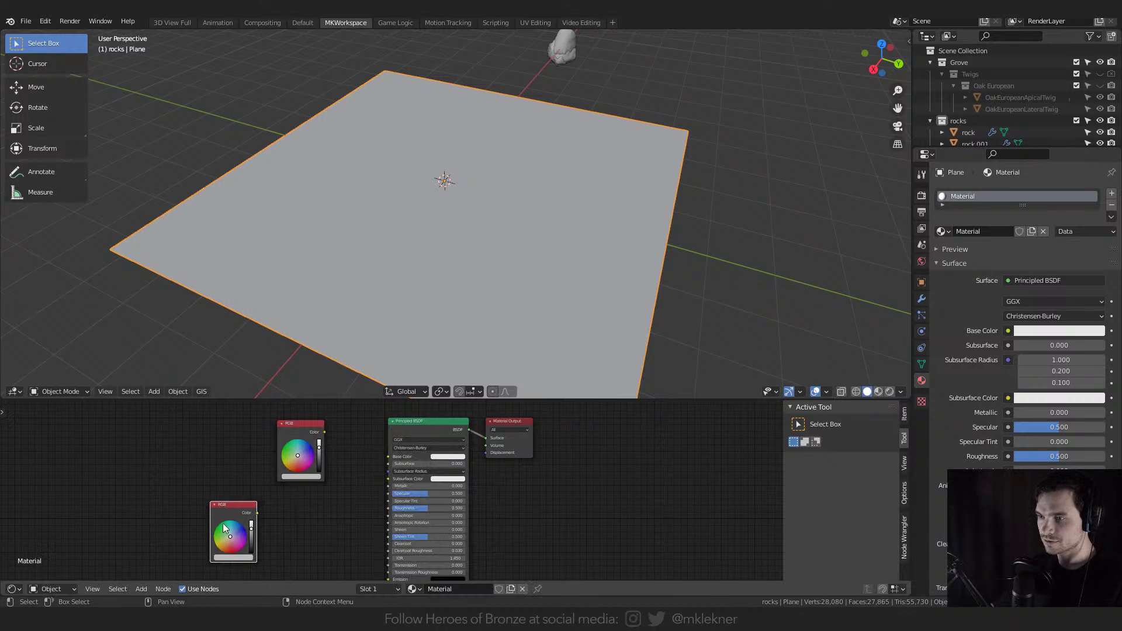
drag(229, 532, 239, 524)
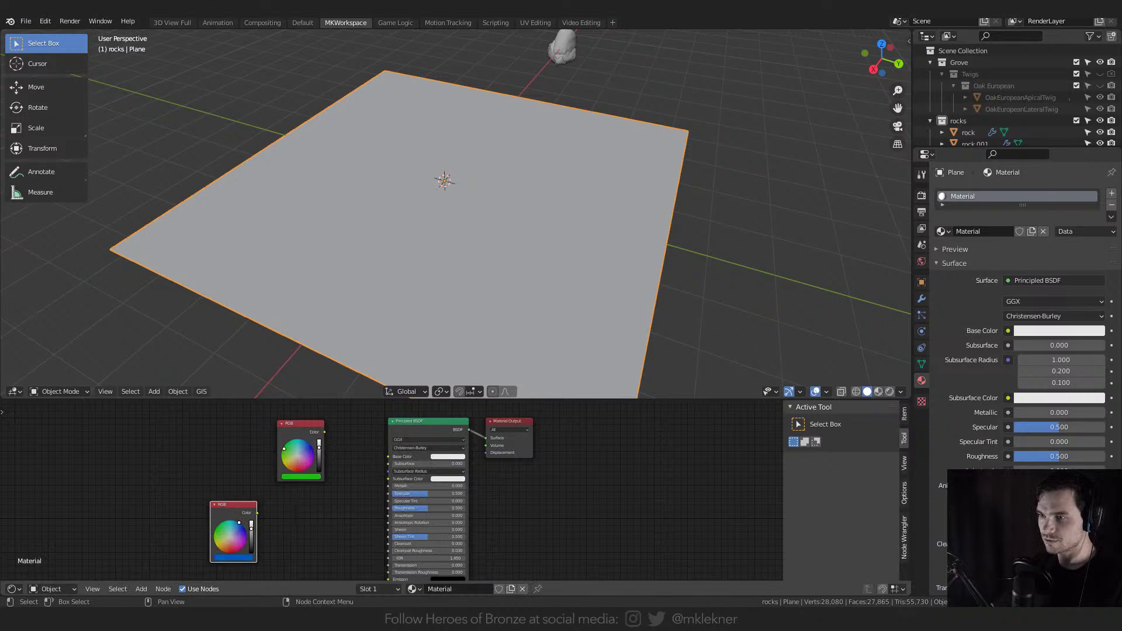
click(889, 391)
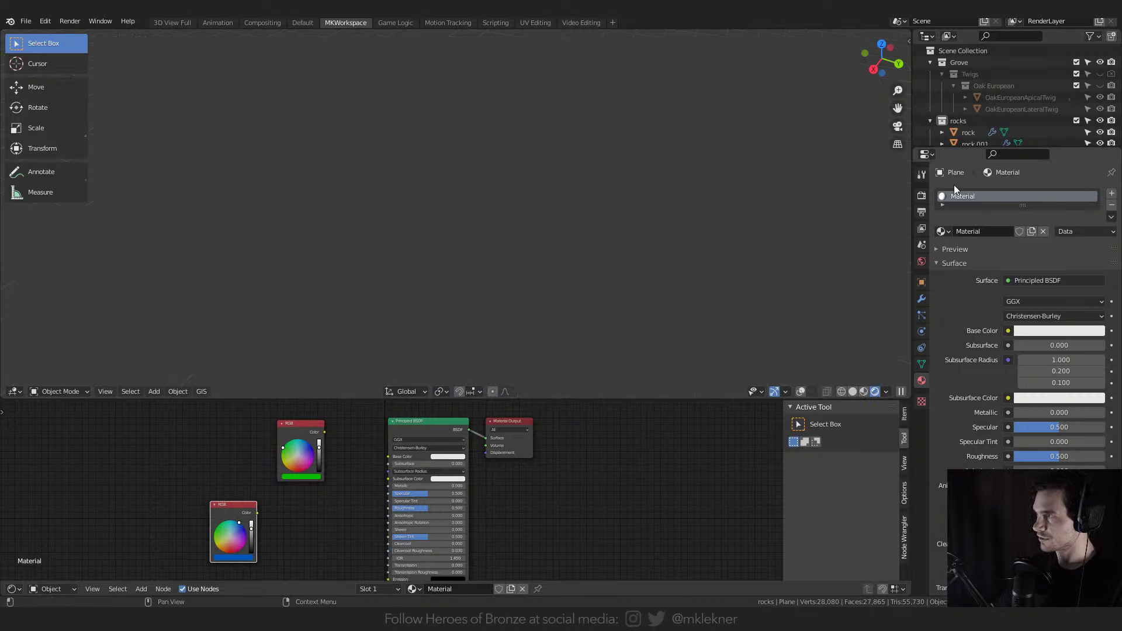
- Set the render engine to Eevee and feed the green RGB color into the Principled BSDF's Base Color
click(921, 195)
click(1020, 193)
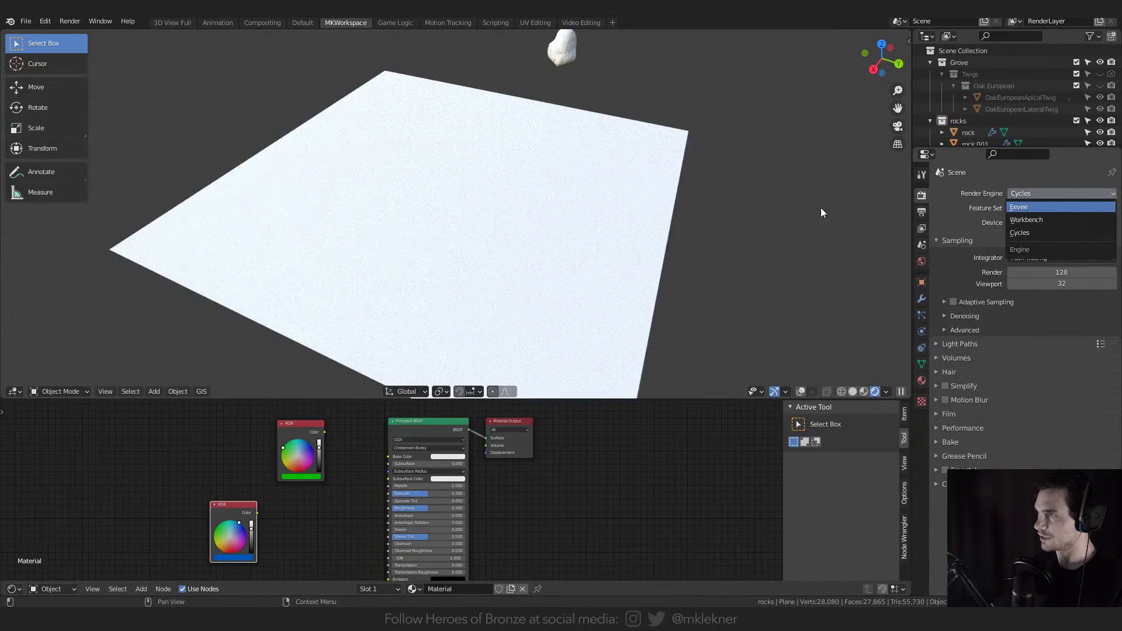
scroll(324, 432, up, 1)
drag(325, 431, 388, 454)
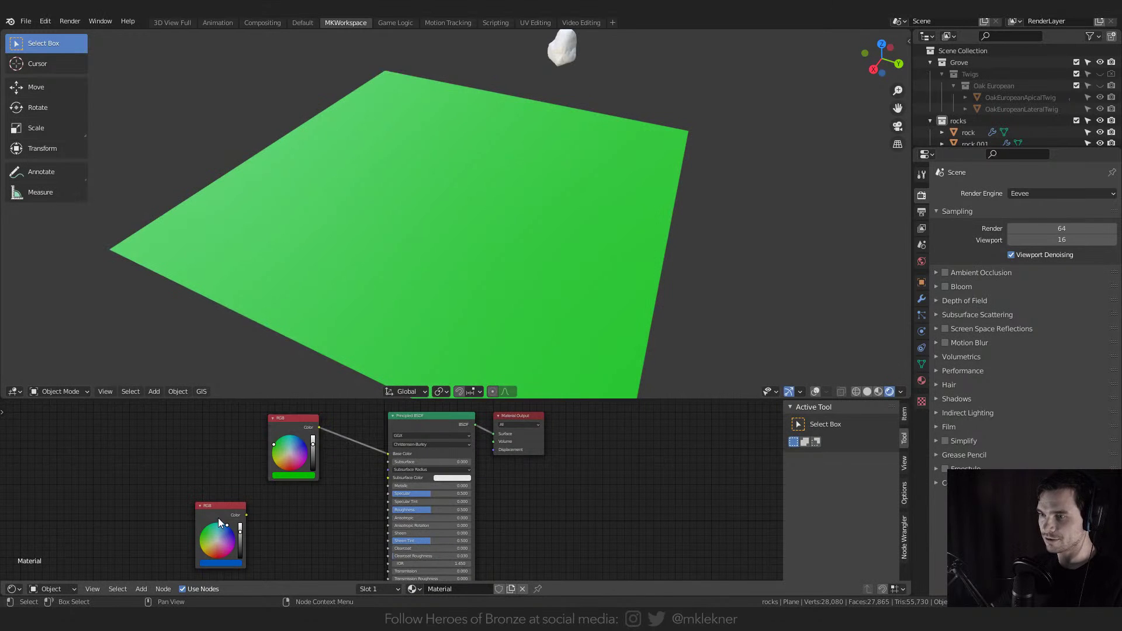
- Insert a Mix node between the green RGB and the Principled BSDF, and connect the blue RGB to Color2
key(g)
click(241, 513)
key(shift+a)
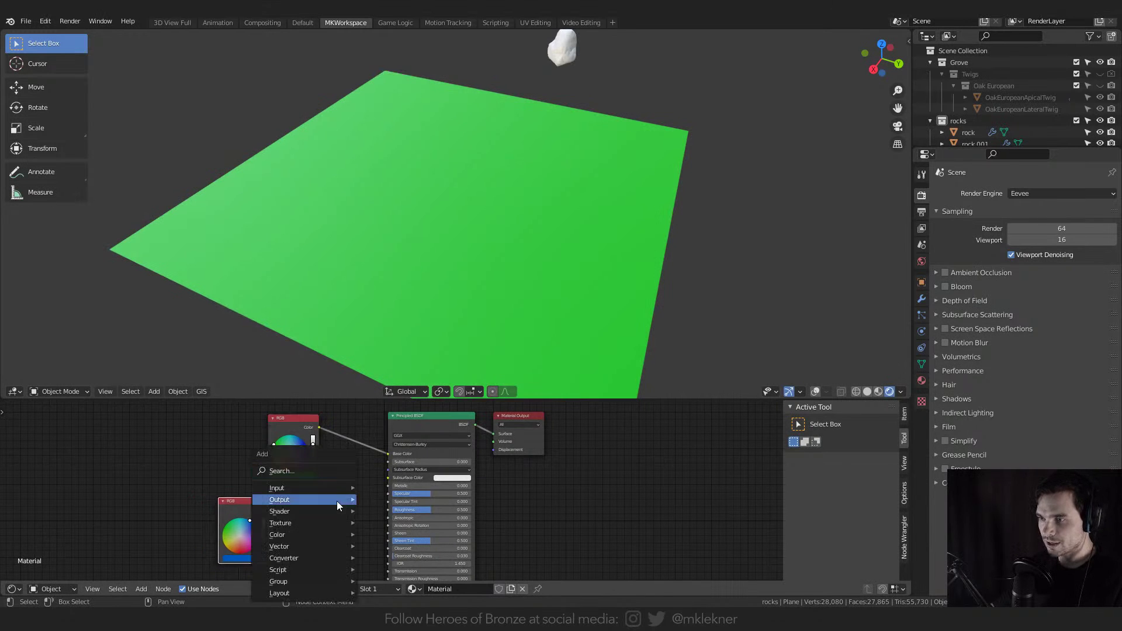
click(284, 470)
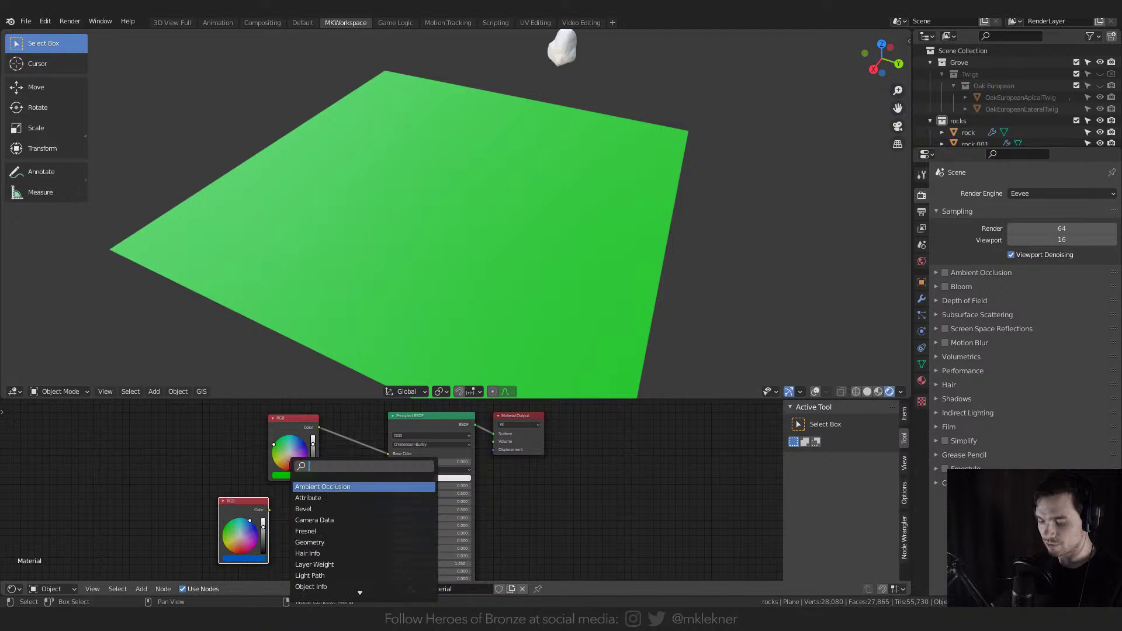
text(mix)
key(Return)
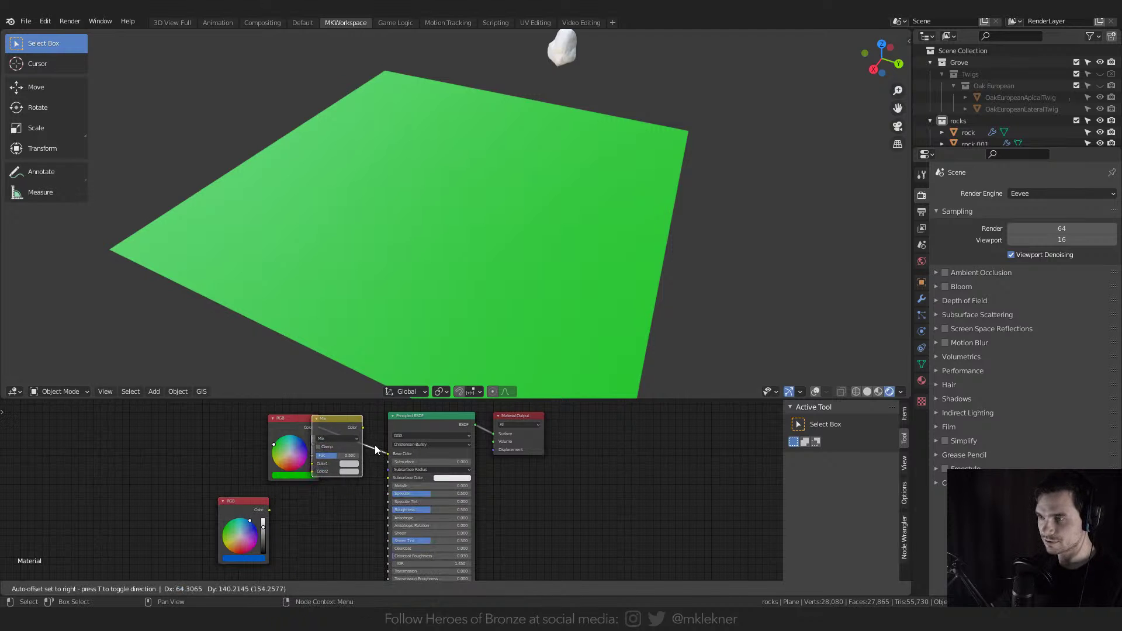
click(374, 444)
drag(269, 509, 349, 472)
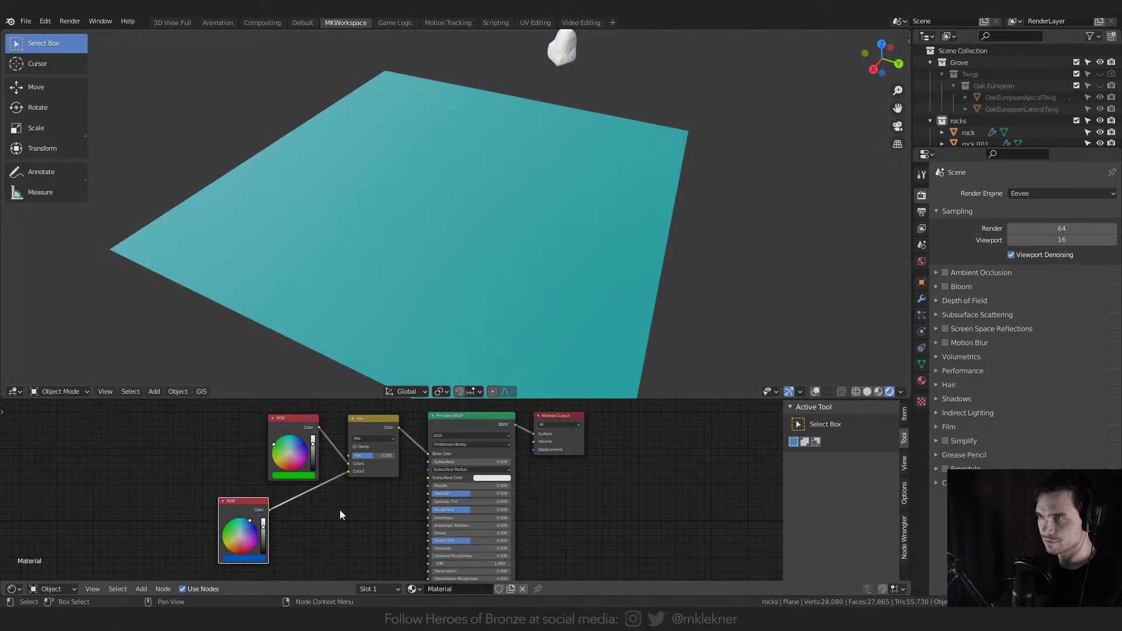
- Show the plane's particle system in the viewport, reposition the green RGB node, and set the Mix node's Fac to 0
click(921, 315)
click(1083, 197)
mouse_move(558, 124)
middle_down()
mouse_move(573, 111)
mouse_move(566, 121)
middle_up()
drag(304, 427, 264, 418)
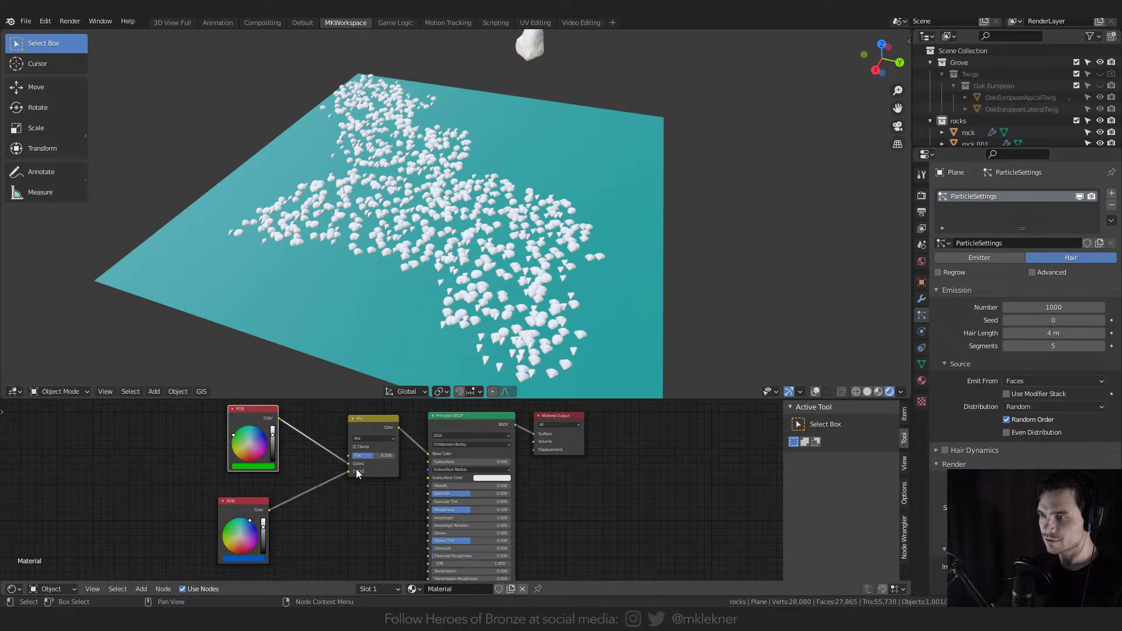
drag(374, 455, 350, 455)
drag(257, 422, 277, 421)
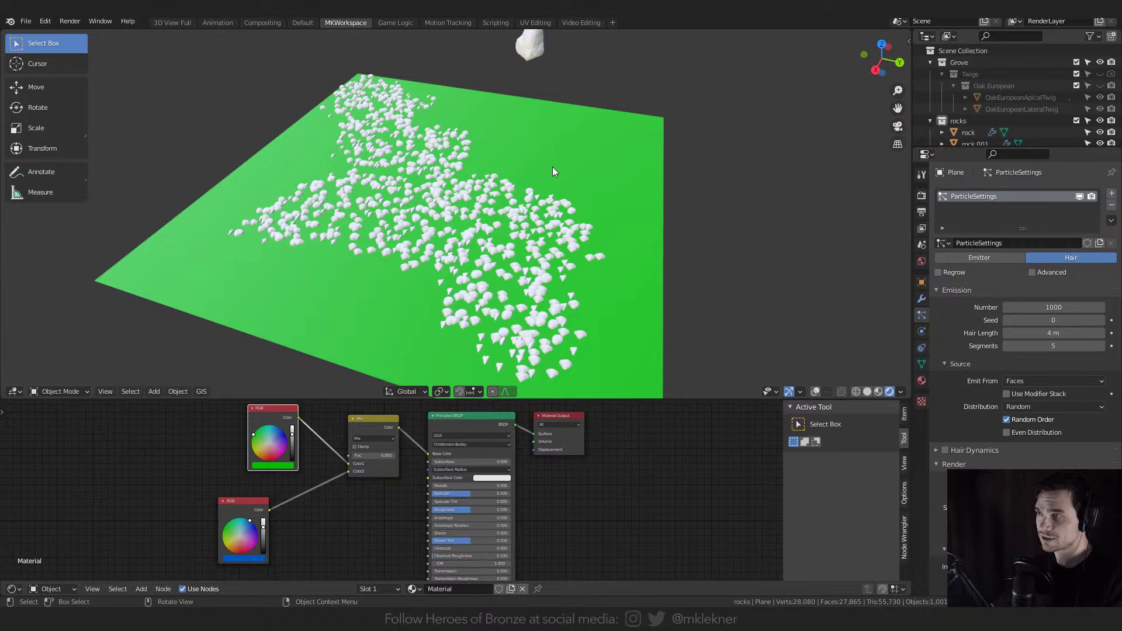
click(921, 363)
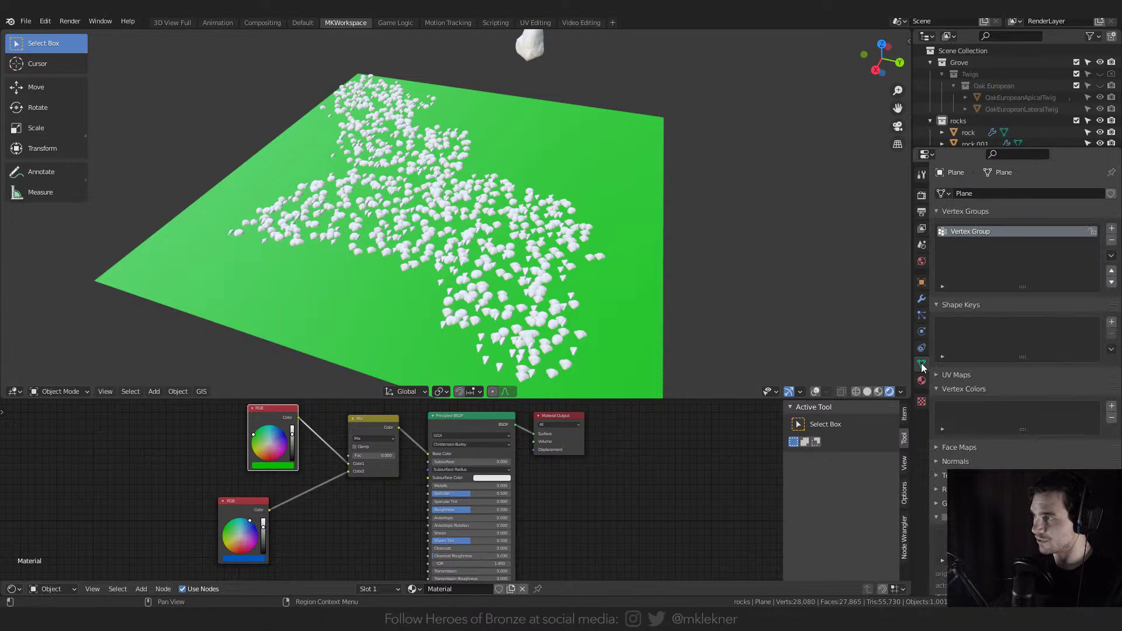
scroll(400, 453, up, 5)
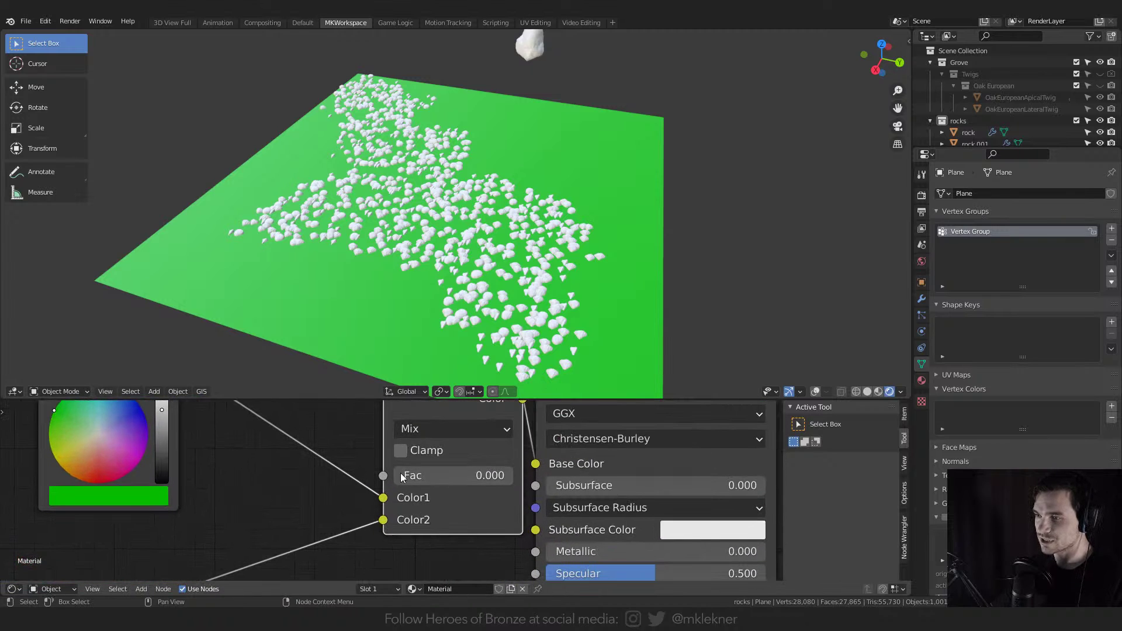
scroll(419, 465, down, 5)
key(shift+a)
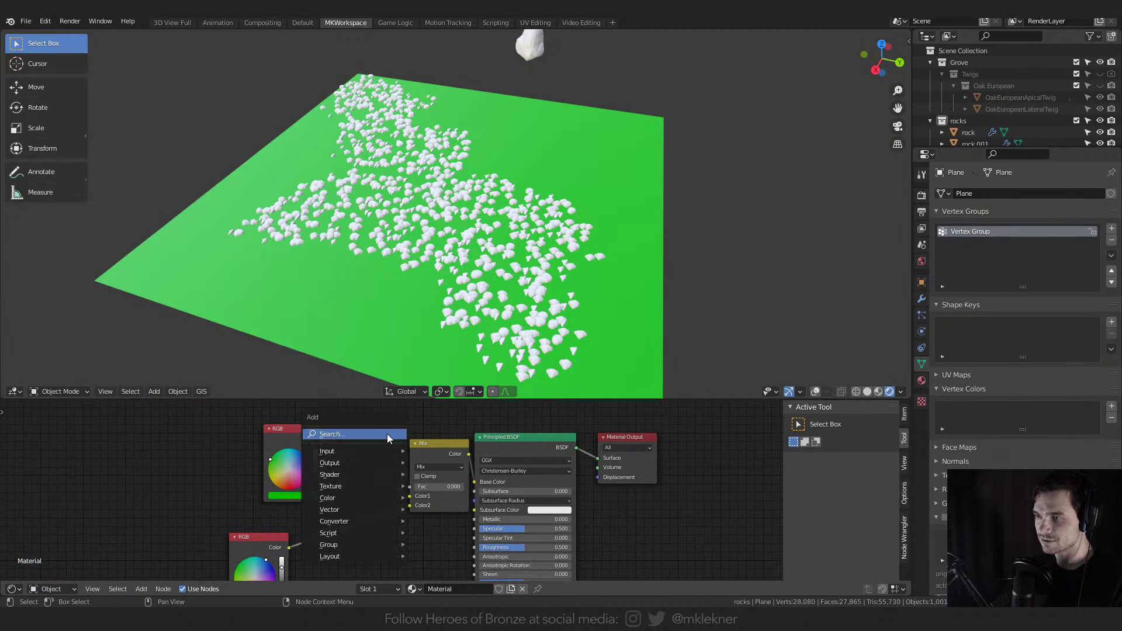
click(387, 433)
key(Down)
key(Down)
key(Down)
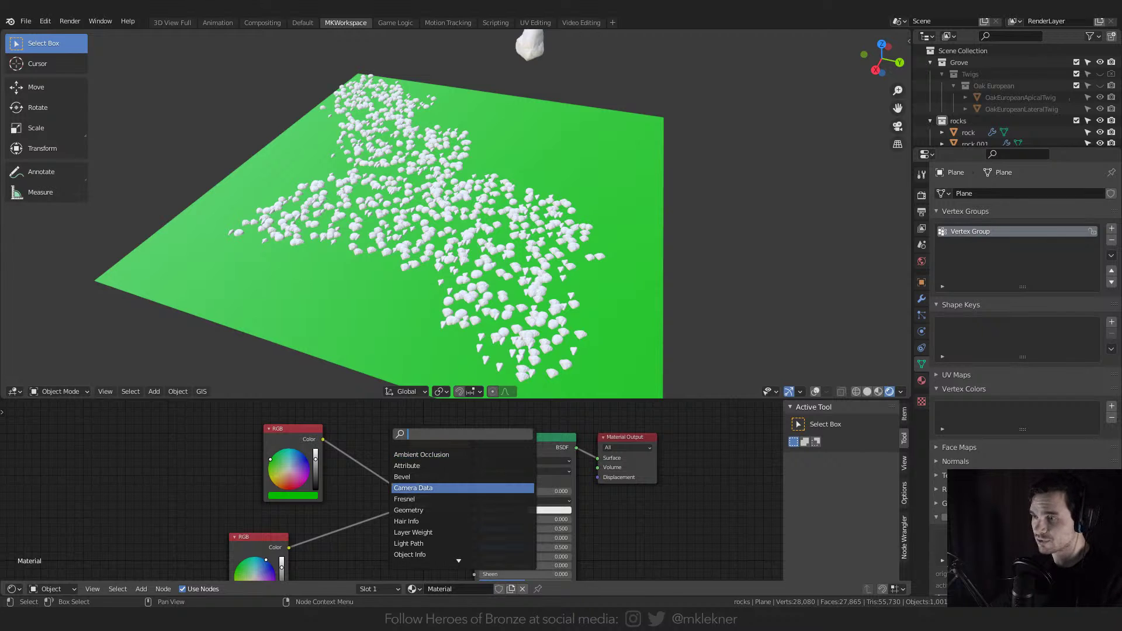
text(vertex)
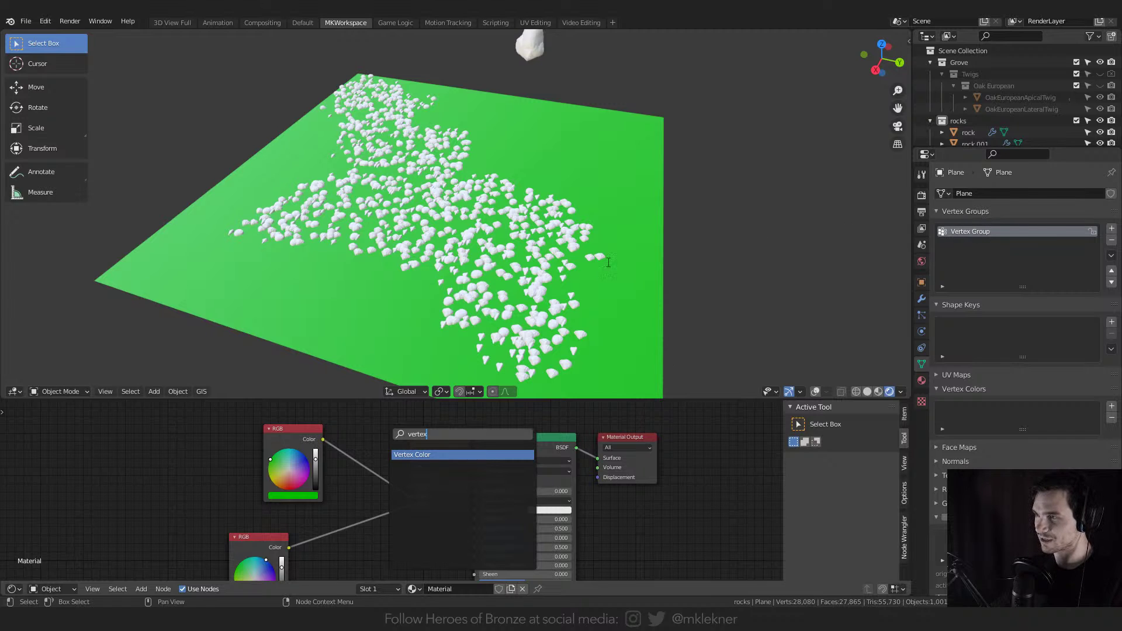
key(Escape)
- Put the plane in Weight Paint mode with solid shading and overlays on, and shift the Mix node closer to the RGB nodes
key(ctrl+Tab)
click(487, 178)
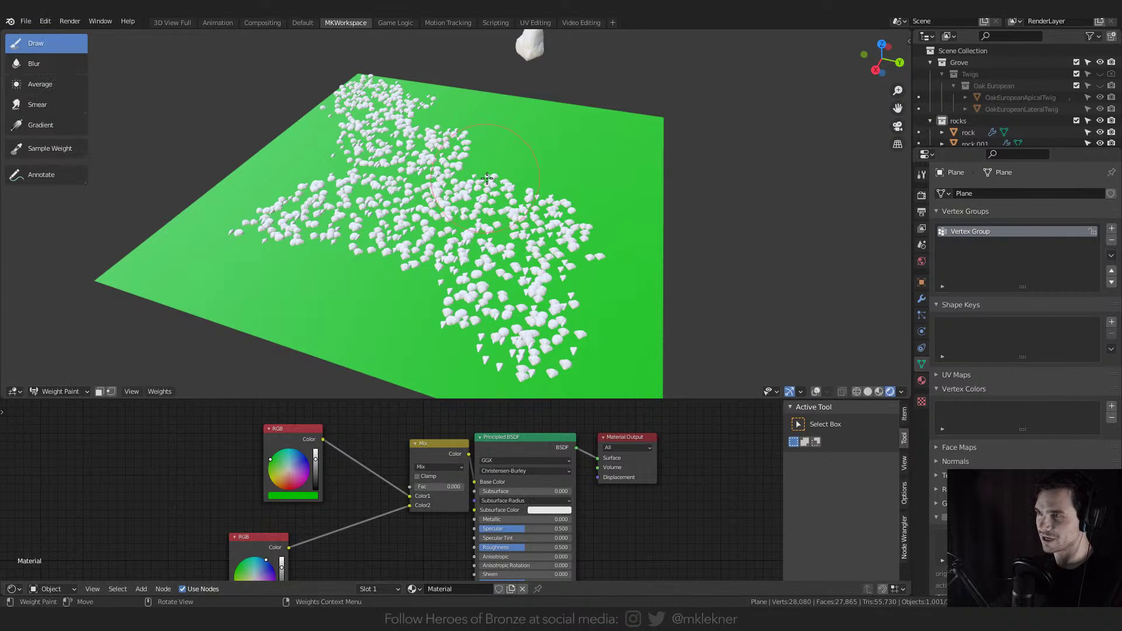
click(868, 392)
click(816, 392)
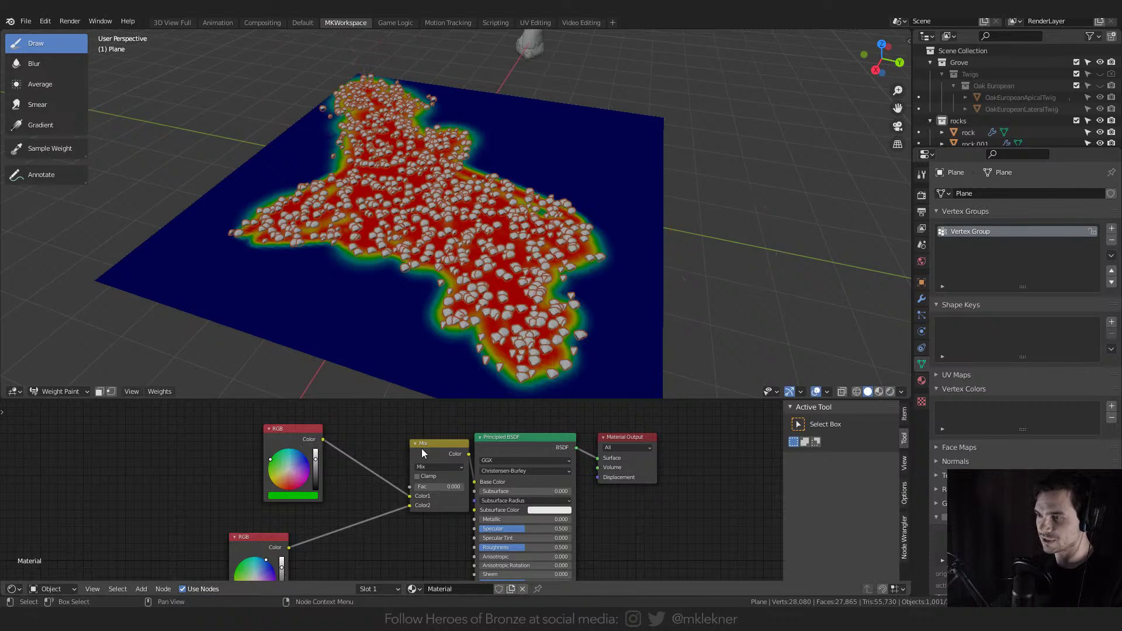
drag(422, 447, 389, 446)
key(ctrl+Tab)
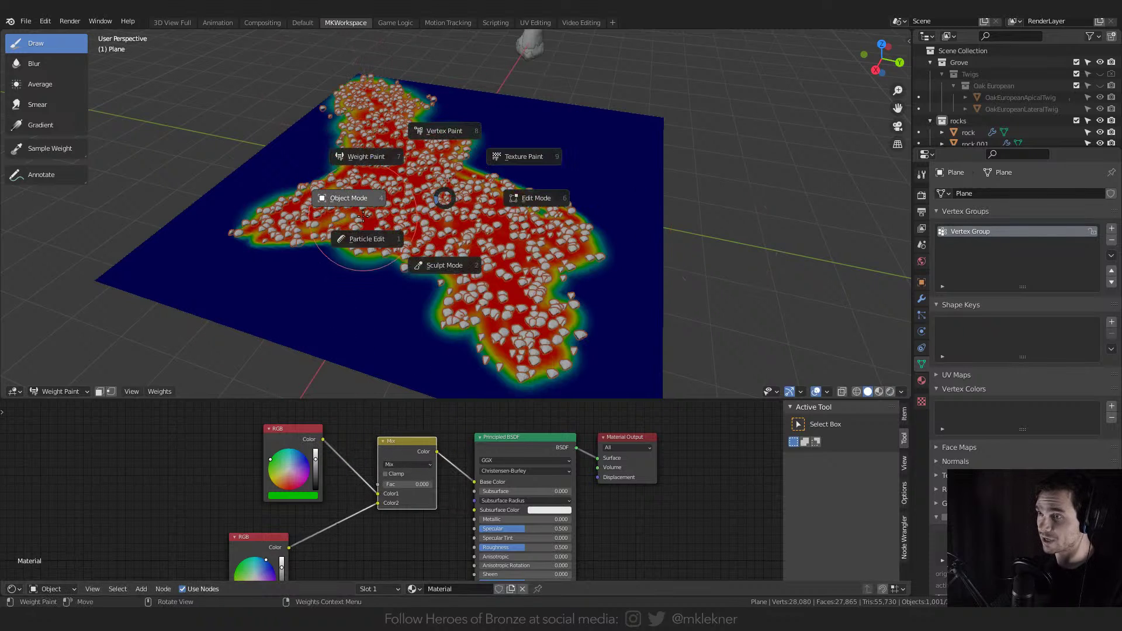
click(441, 196)
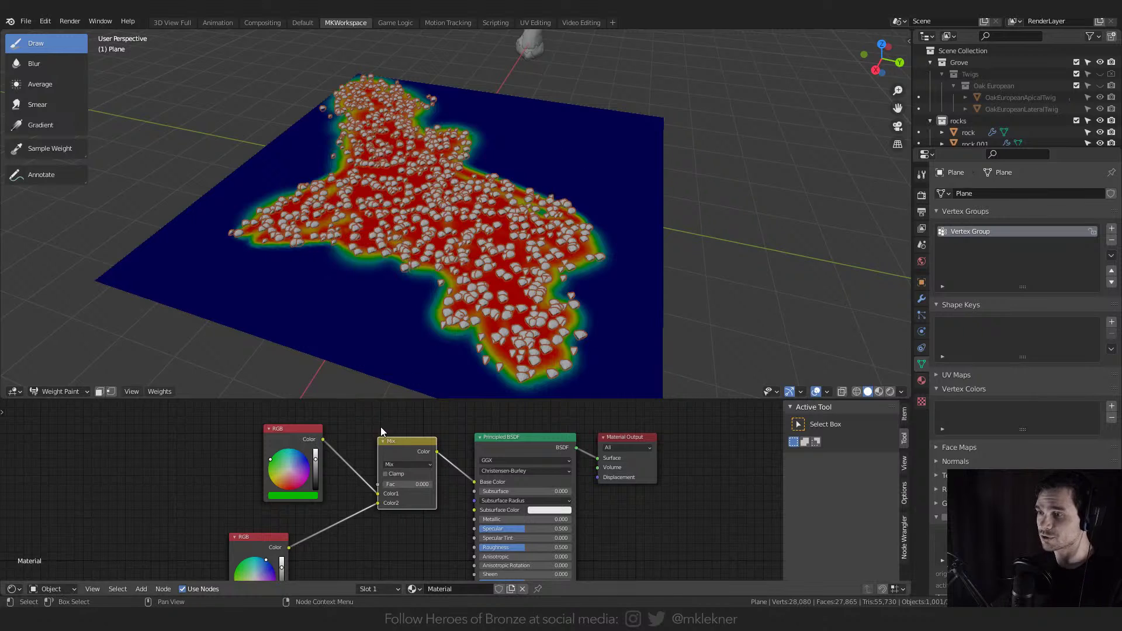
- Add a Vertex Color node beside the green RGB node, on the side away from the Mix node
key(shift+a)
text(vertex)
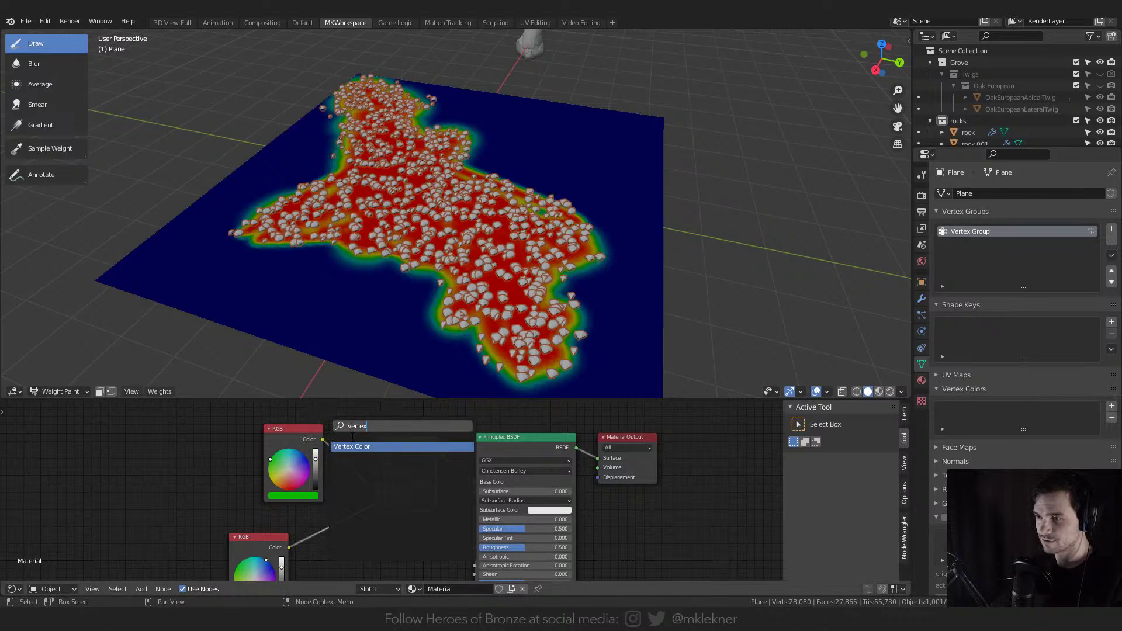
key(Return)
click(178, 467)
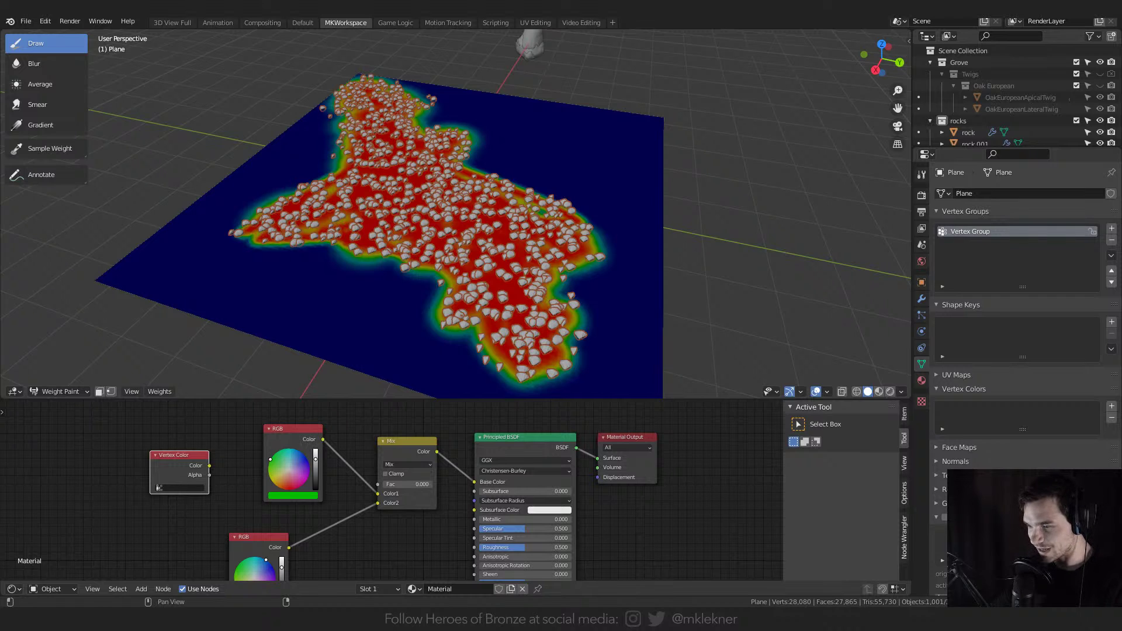
- Consult the Weights to Vertex Colors addon page in the browser, return to Blender, and run Vertex Color from Weight on the plane
key(alt+Tab)
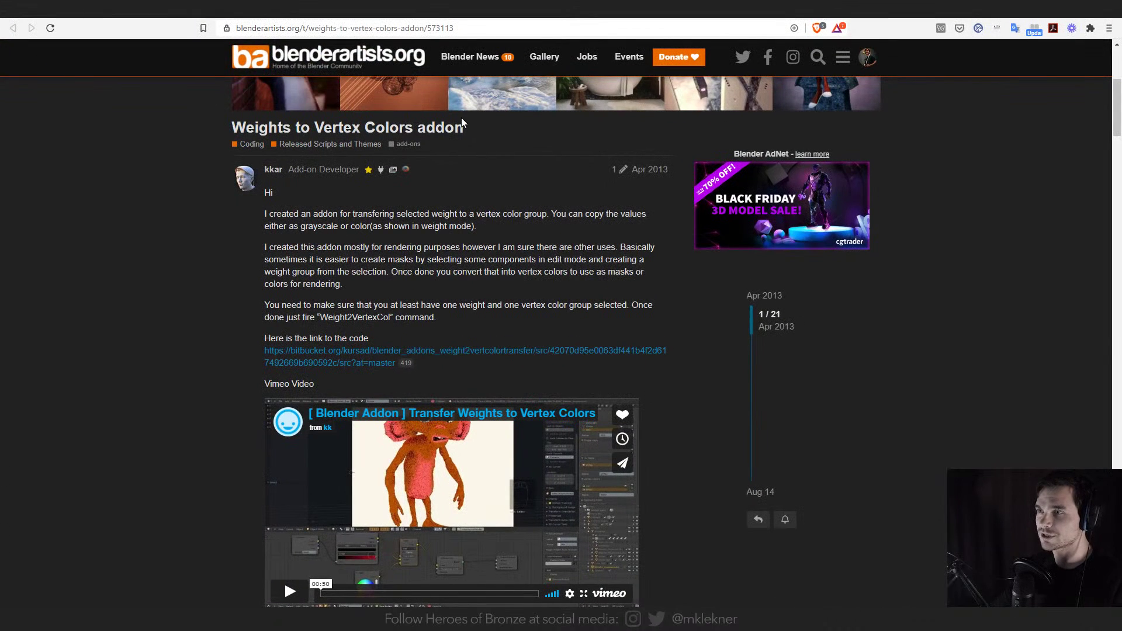
key(alt+Tab)
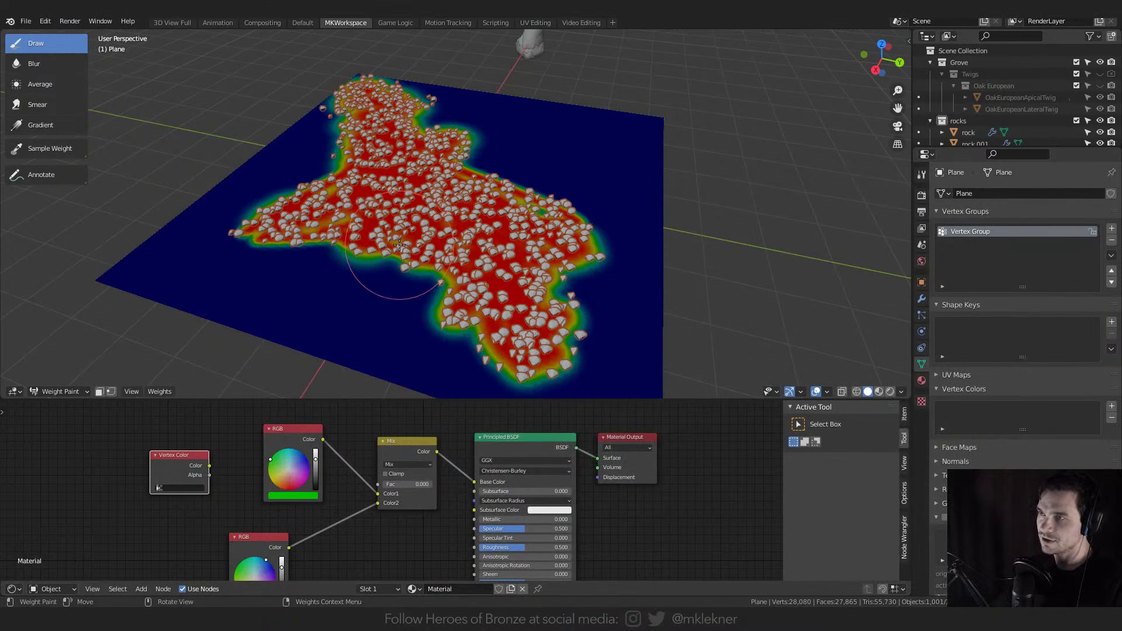
key(F3)
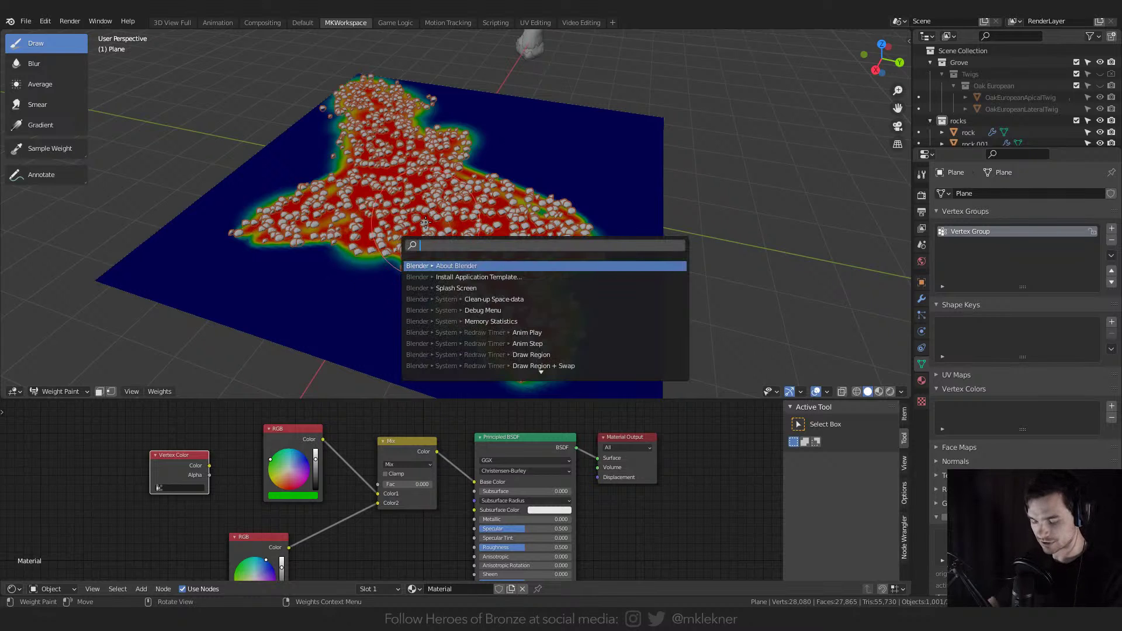
text(convert)
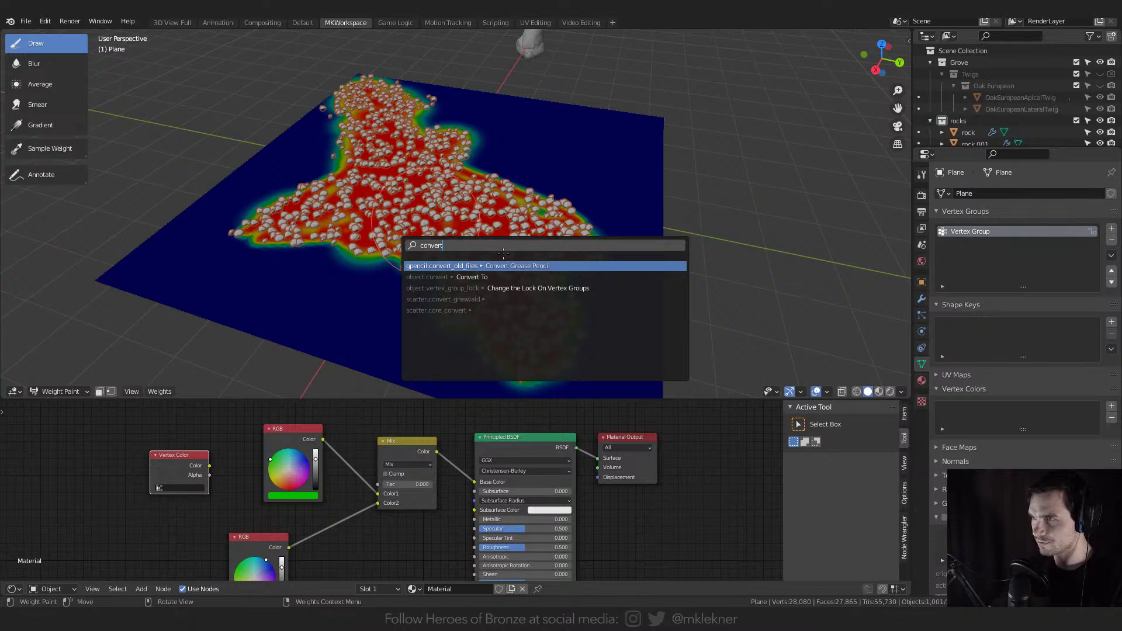
key(ctrl+BackSpace)
text(we)
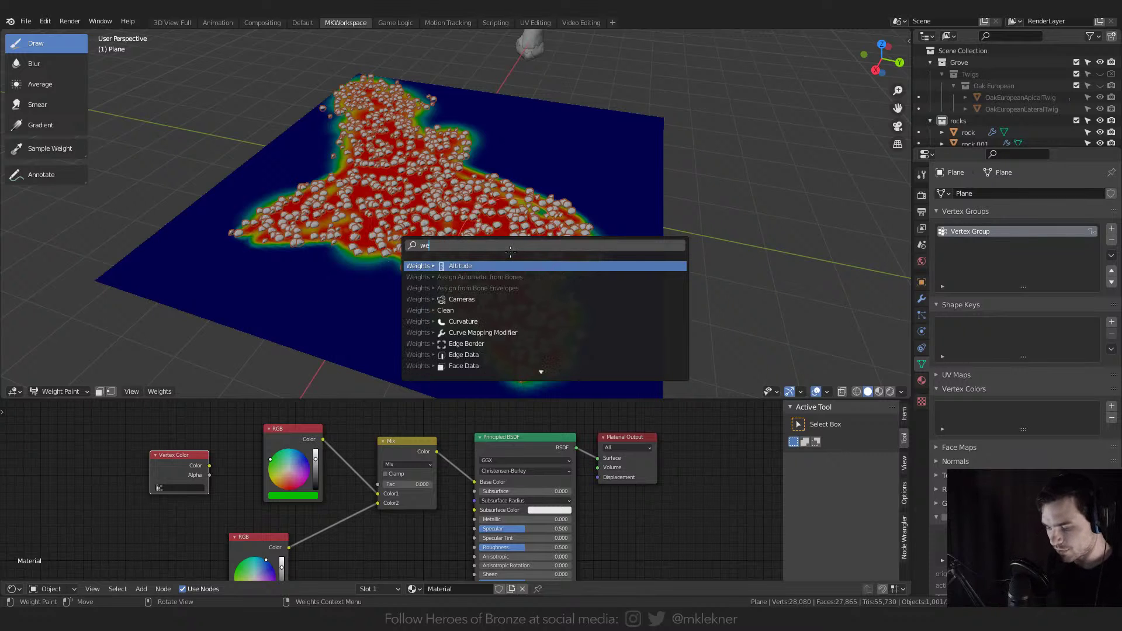
text(ight to)
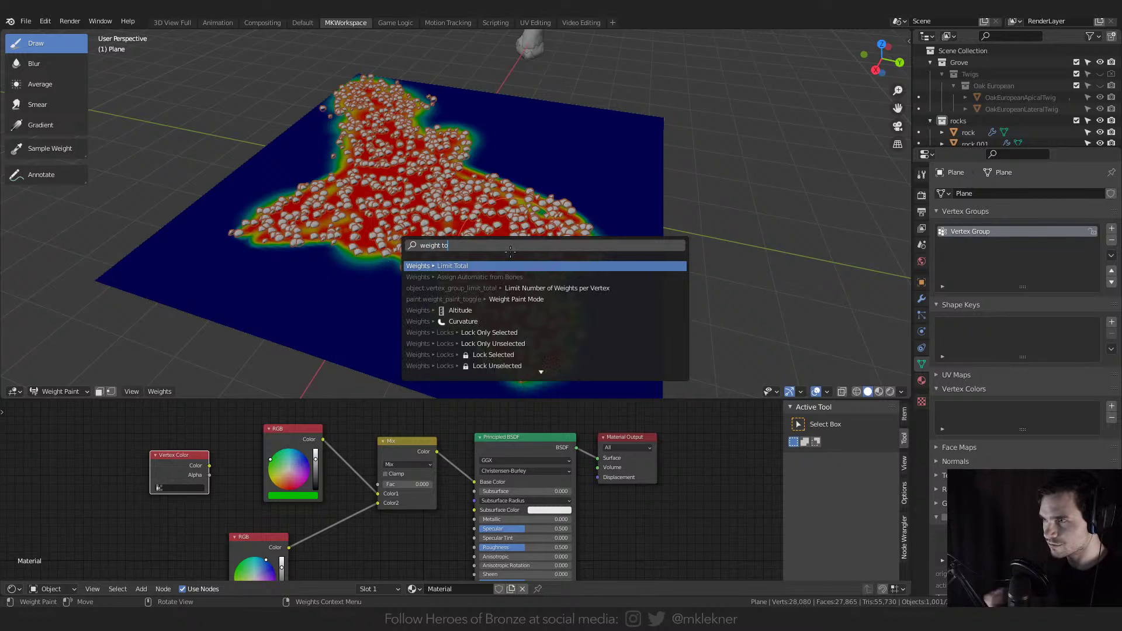
scroll(542, 291, down, 20)
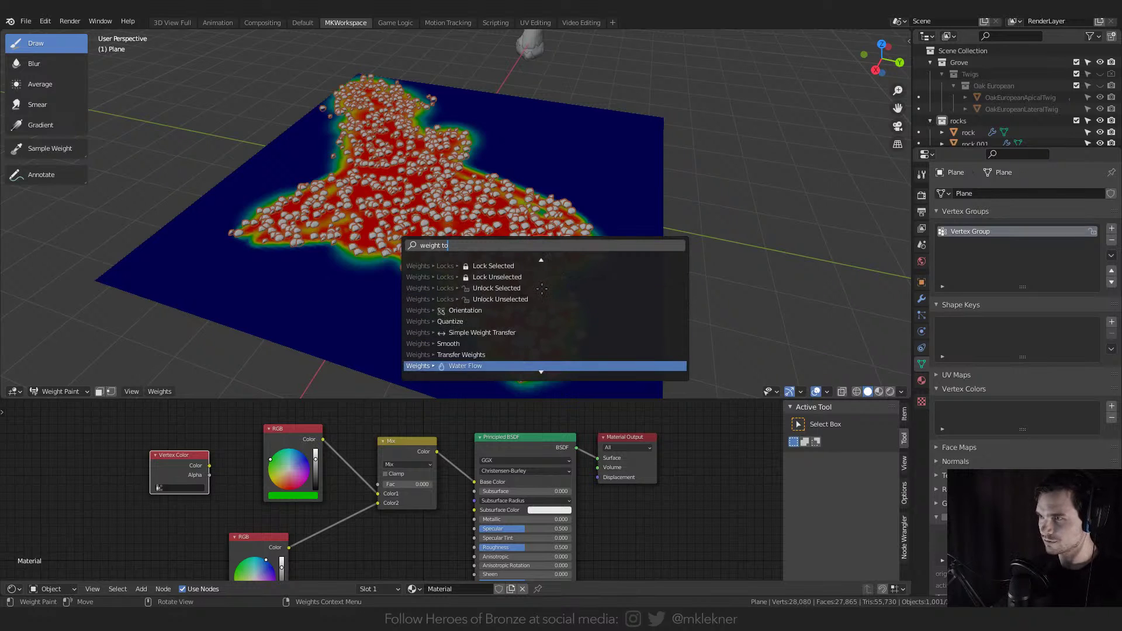
scroll(543, 292, up, 5)
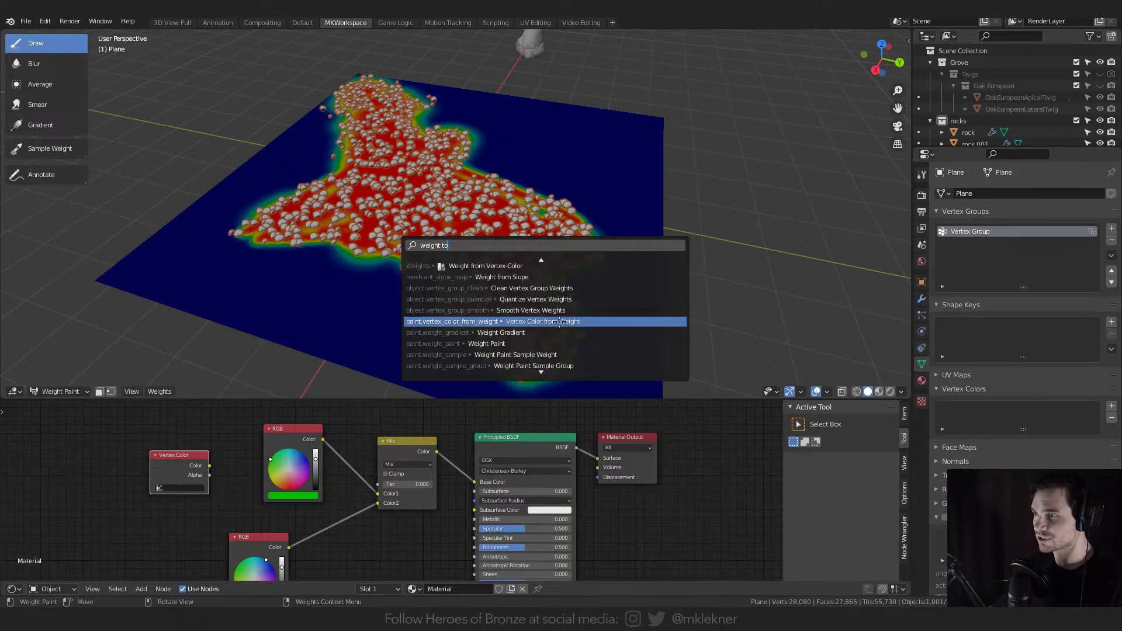
click(559, 323)
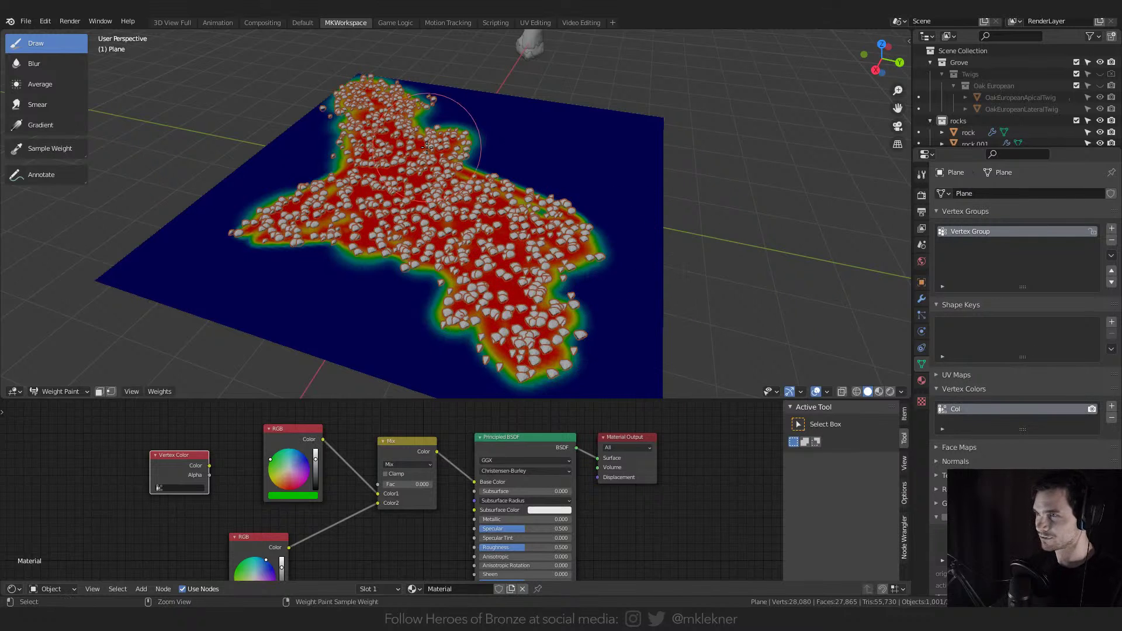
key(ctrl+Tab)
click(514, 107)
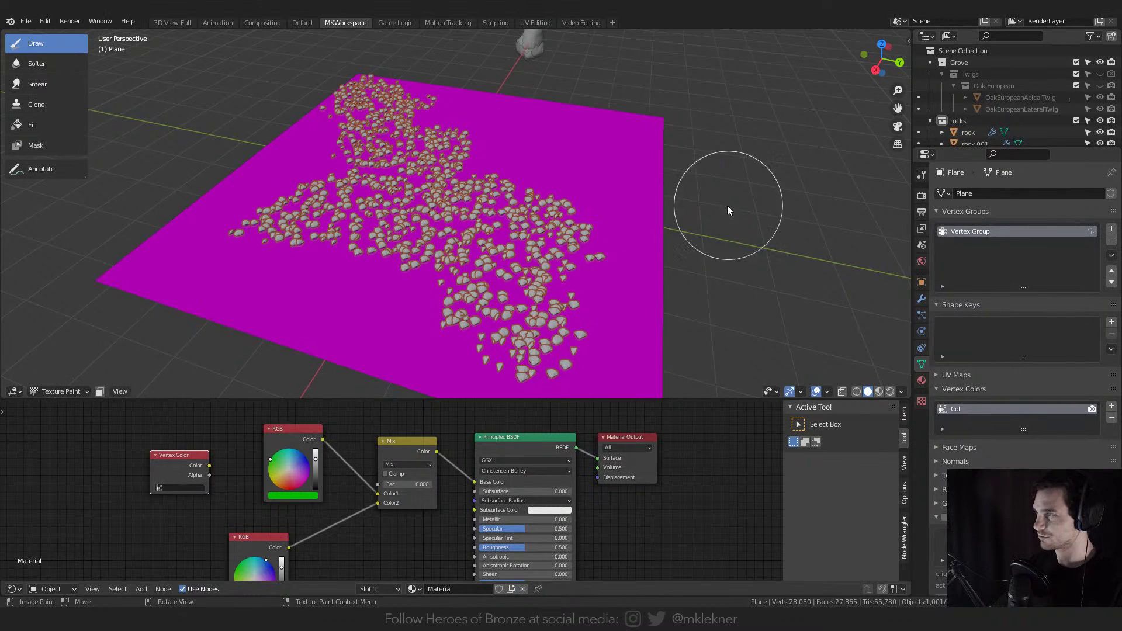
key(ctrl+Tab)
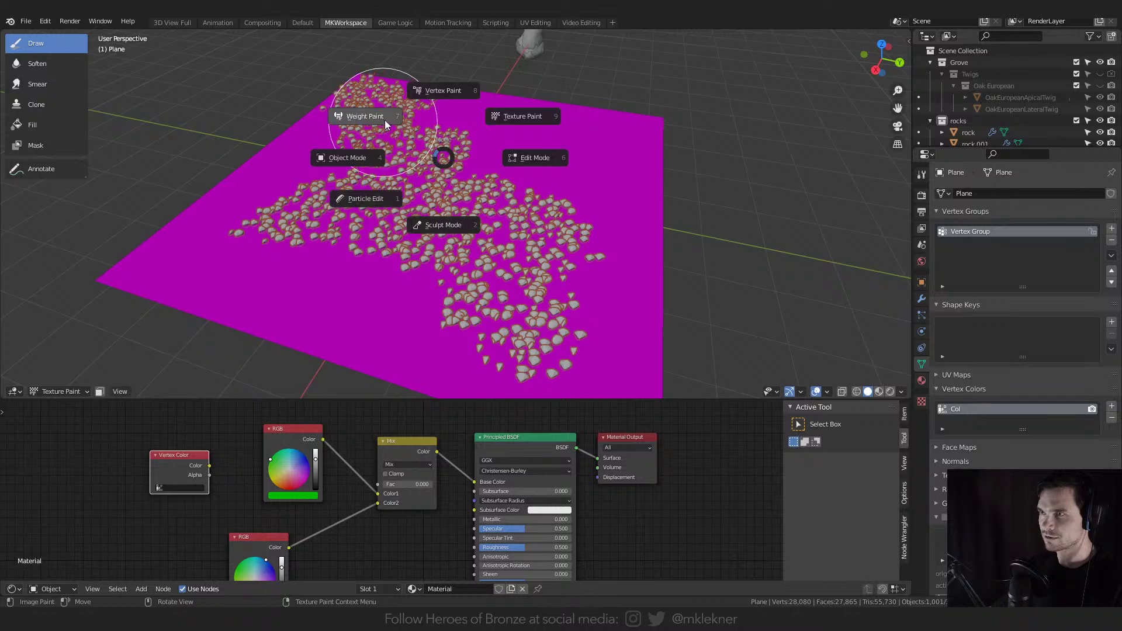
click(520, 115)
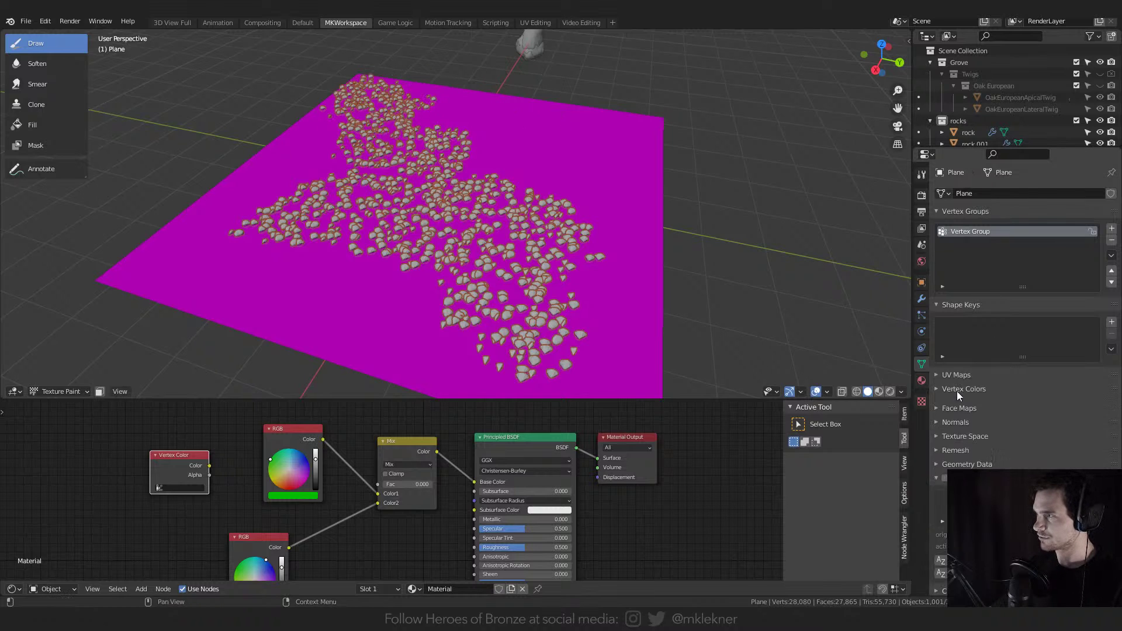
key(ctrl+Tab)
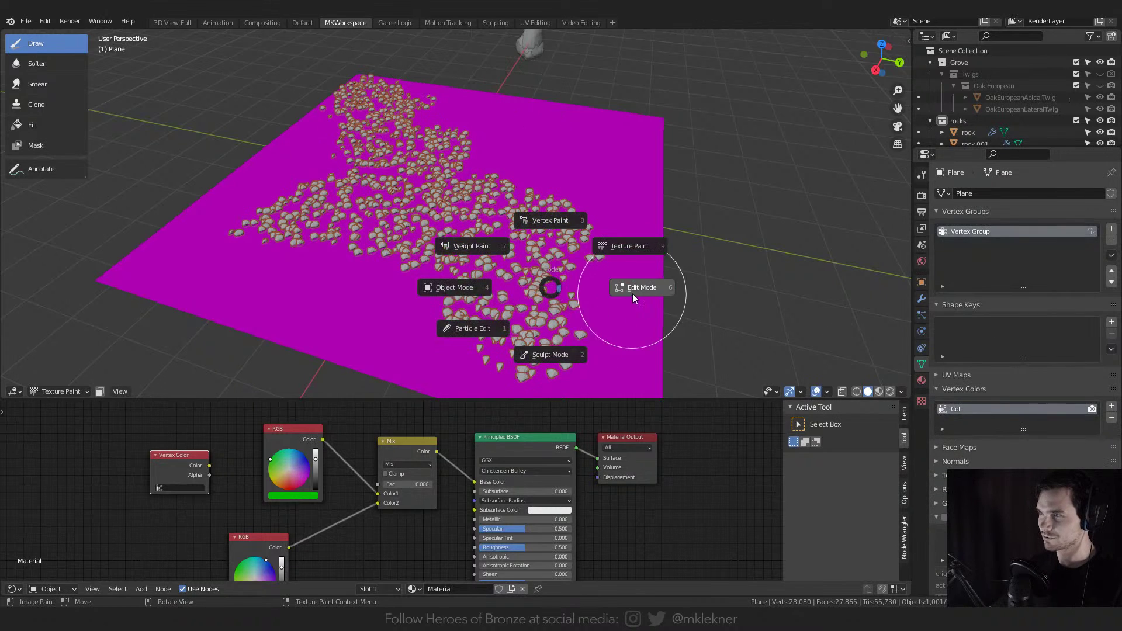
click(874, 391)
- Switch the plane to Vertex Paint mode to inspect the vertex colors generated from the weights
key(ctrl+Tab)
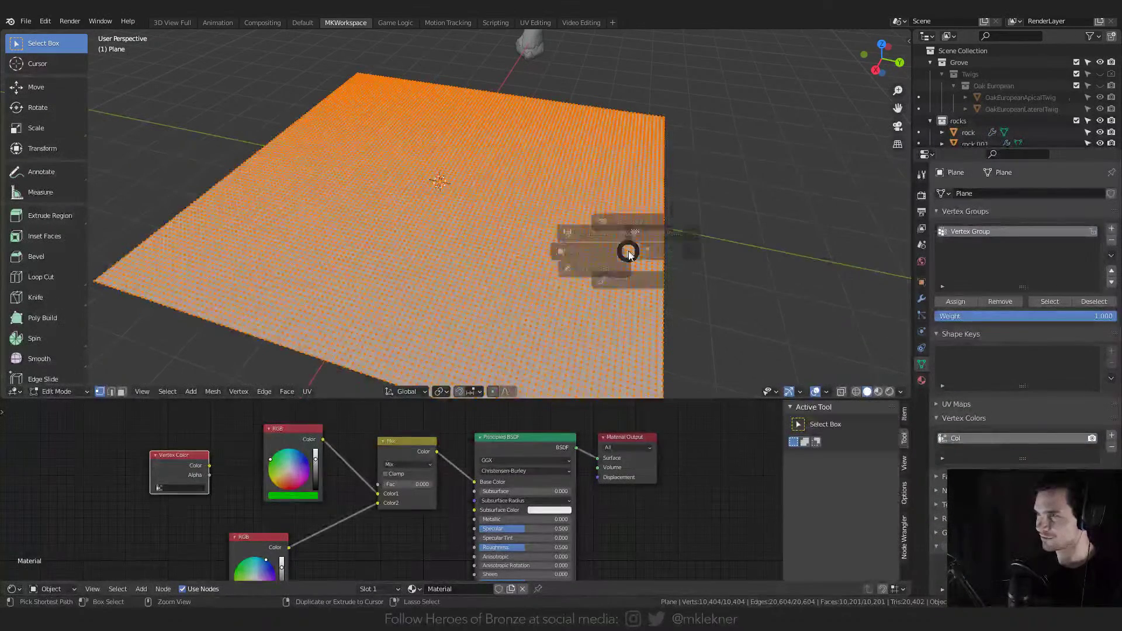
click(635, 183)
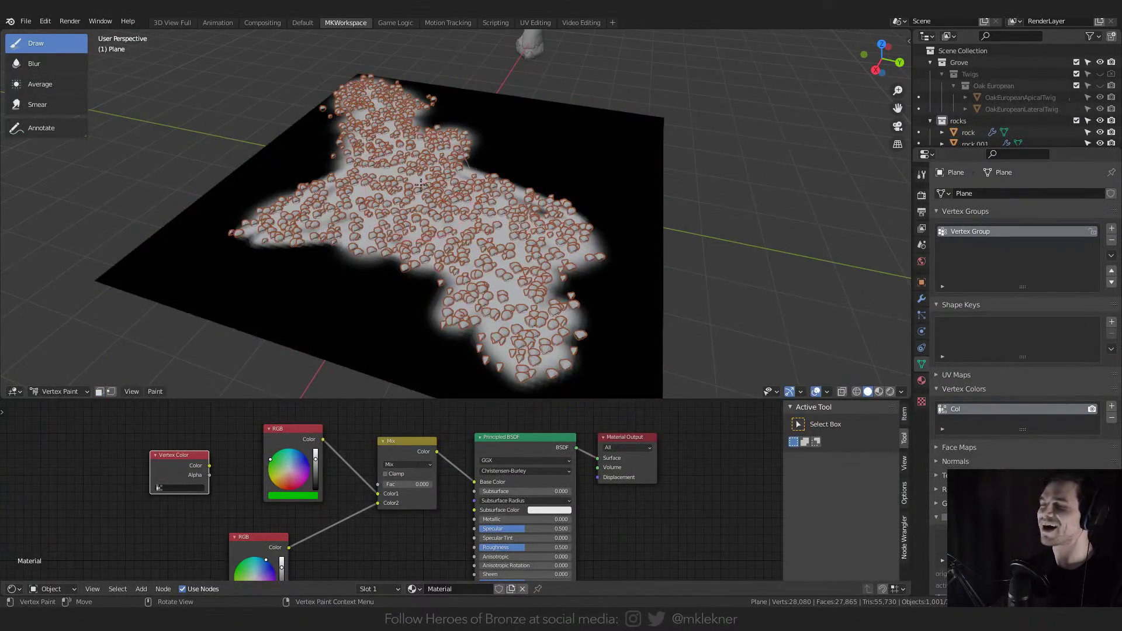
key(ctrl+Tab)
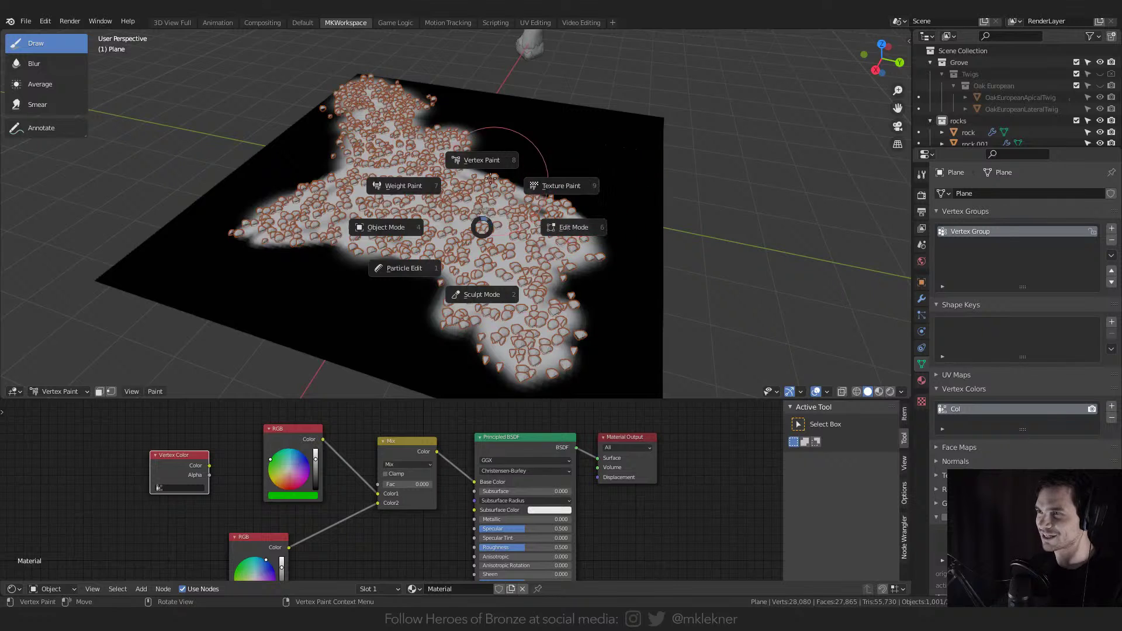
- Compare the plane's weights with its generated vertex colors by switching between Weight Paint and Vertex Paint modes, ending in Vertex Paint
click(501, 180)
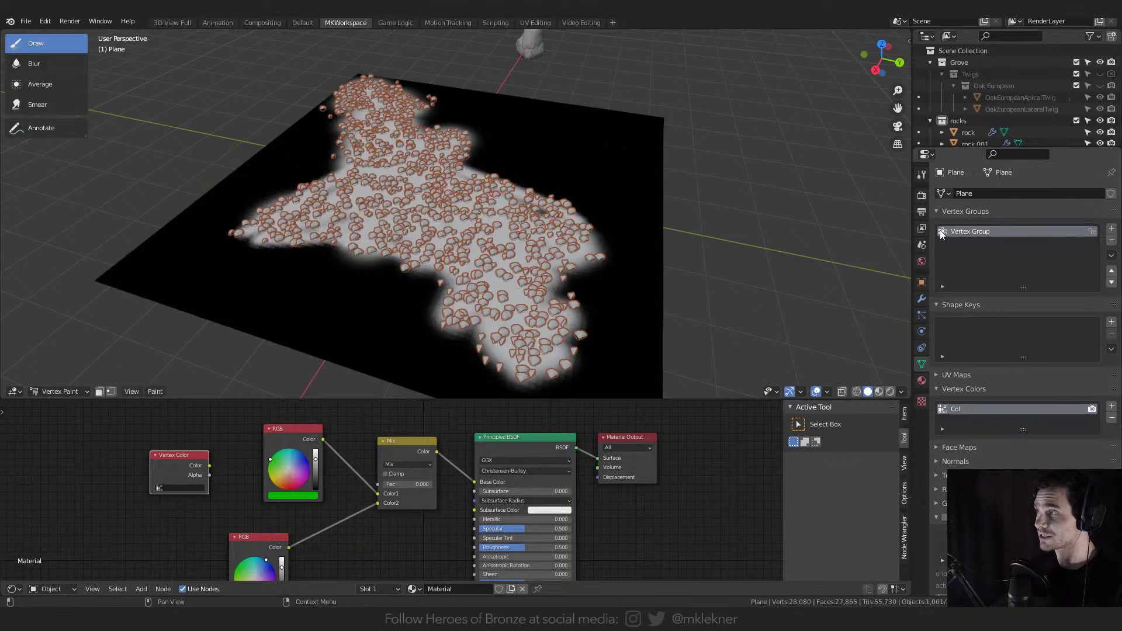
key(ctrl+Tab)
click(368, 221)
key(ctrl+Tab)
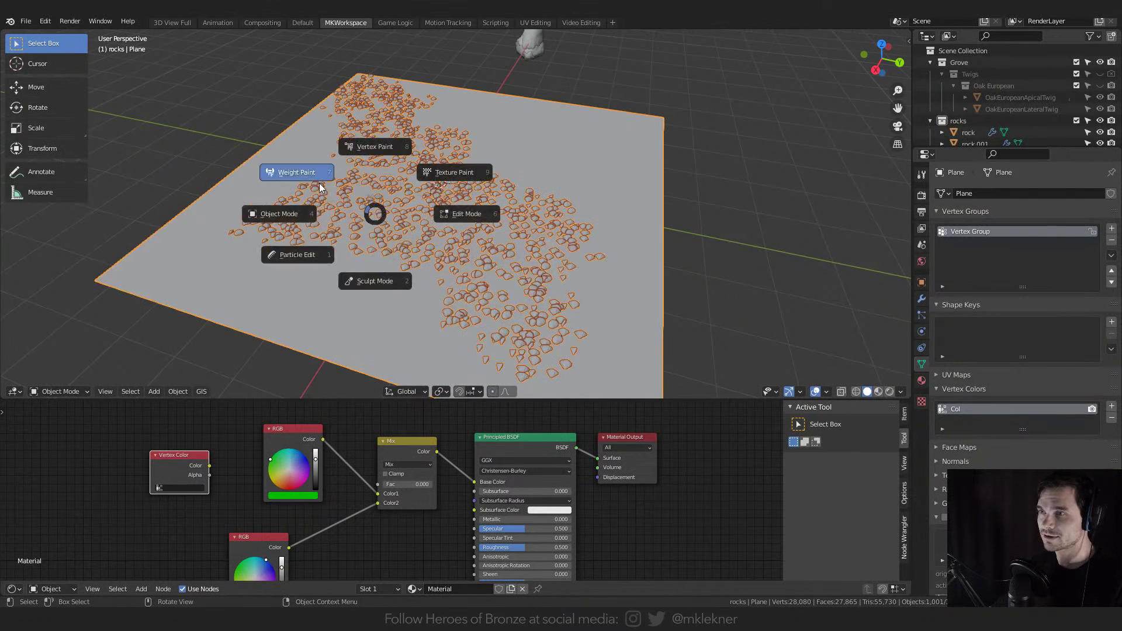
click(321, 189)
key(ctrl+Tab)
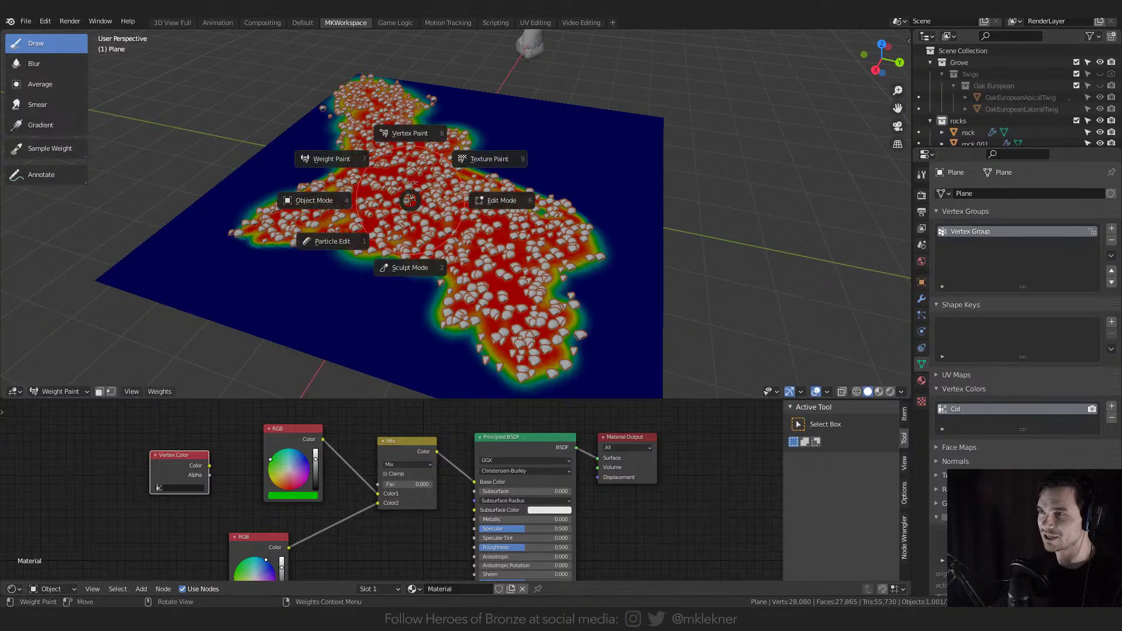
click(413, 130)
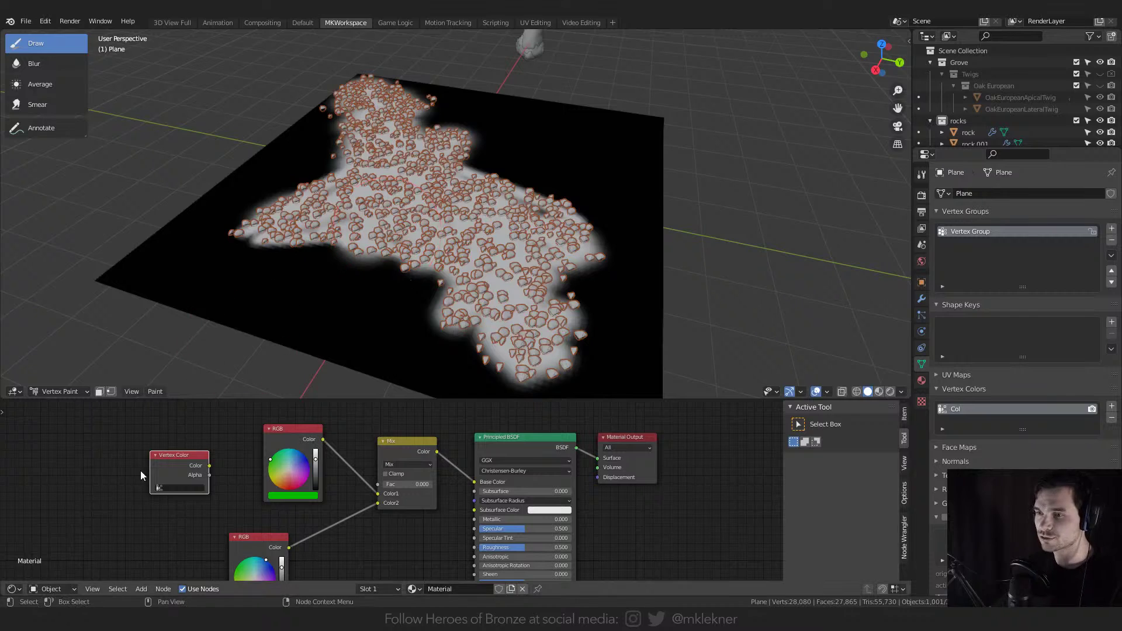
- Set the Vertex Color node to Col, connect its Color output to the Mix node's Fac, and show the viewport in rendered shading
click(167, 489)
click(174, 505)
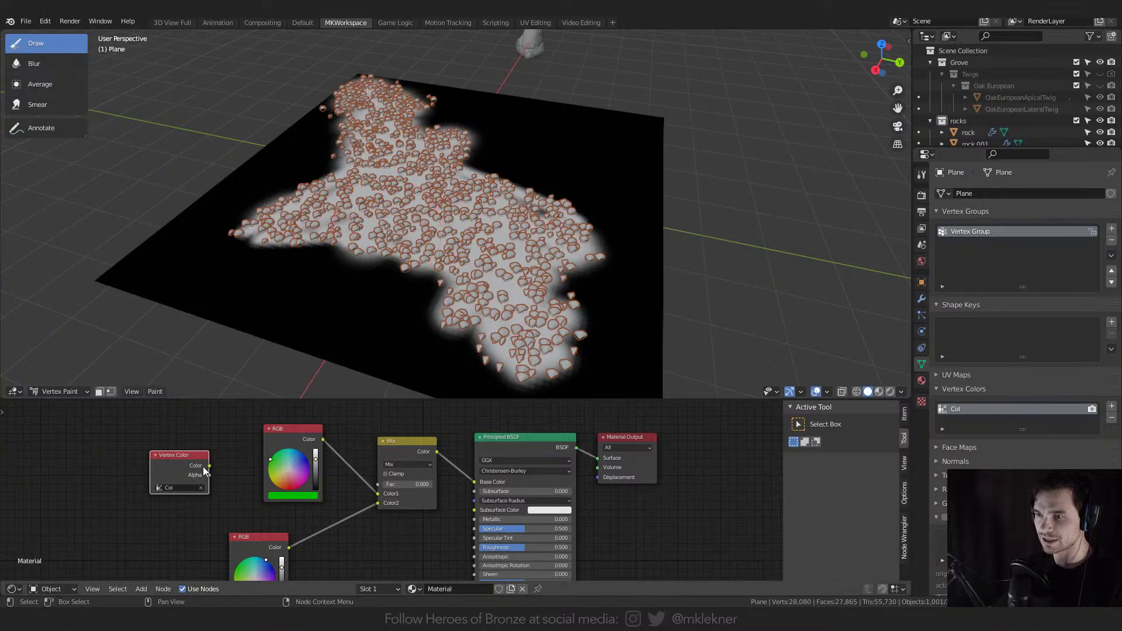
drag(209, 466, 378, 484)
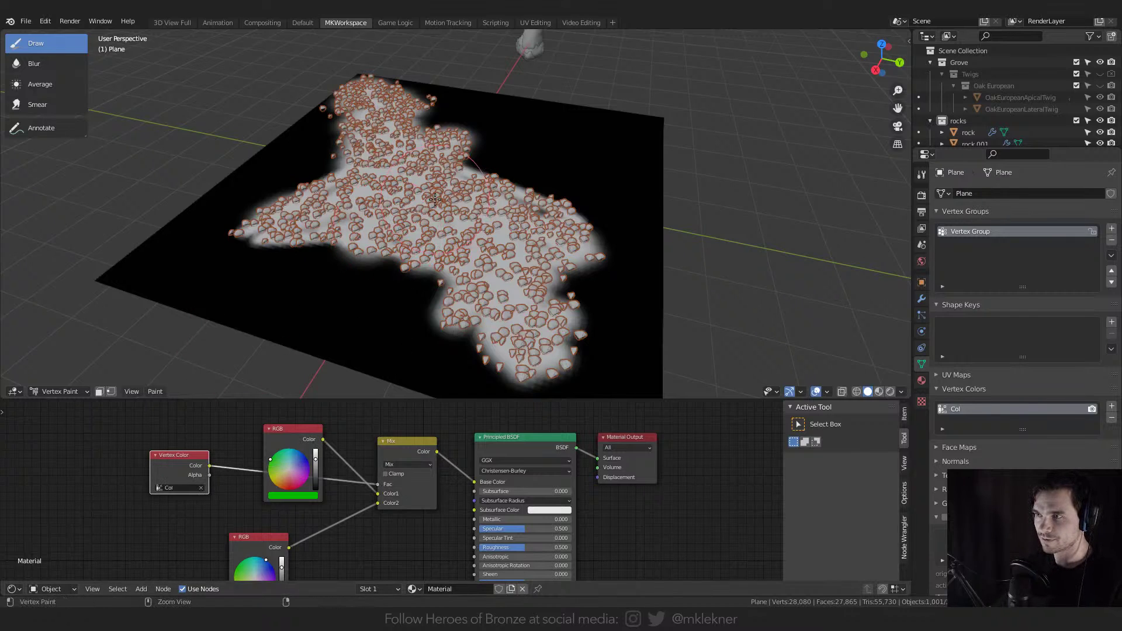
click(890, 392)
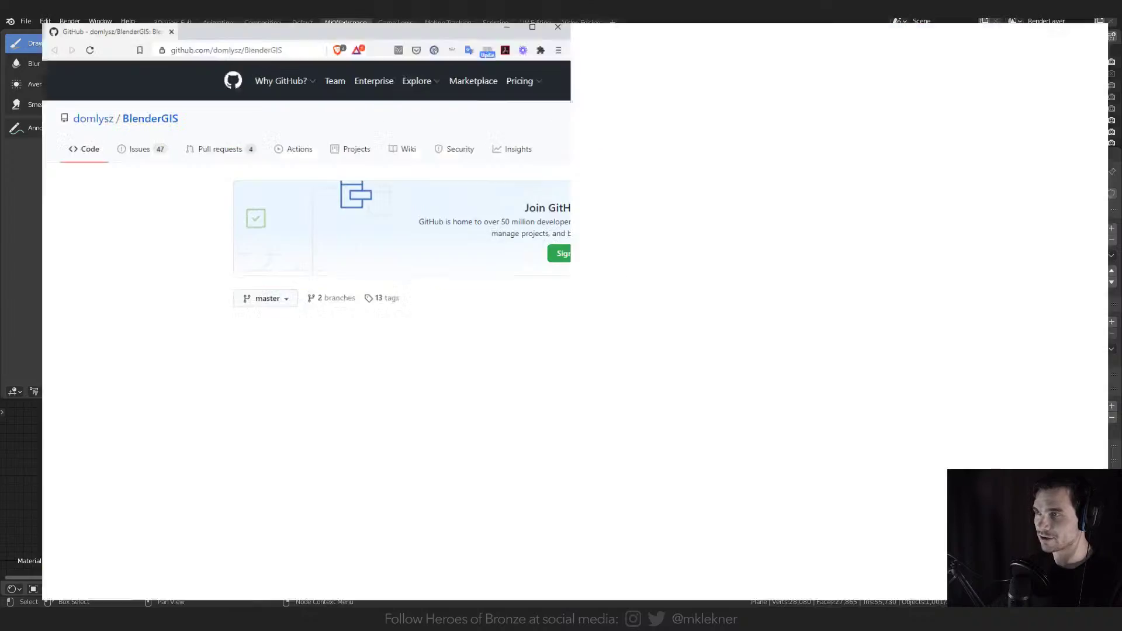
- Look up the Weights to Vertex Colors addon thread on blenderartists.org in the browser, view its first post, and return to Blender
triple_click(111, 286)
click(113, 272)
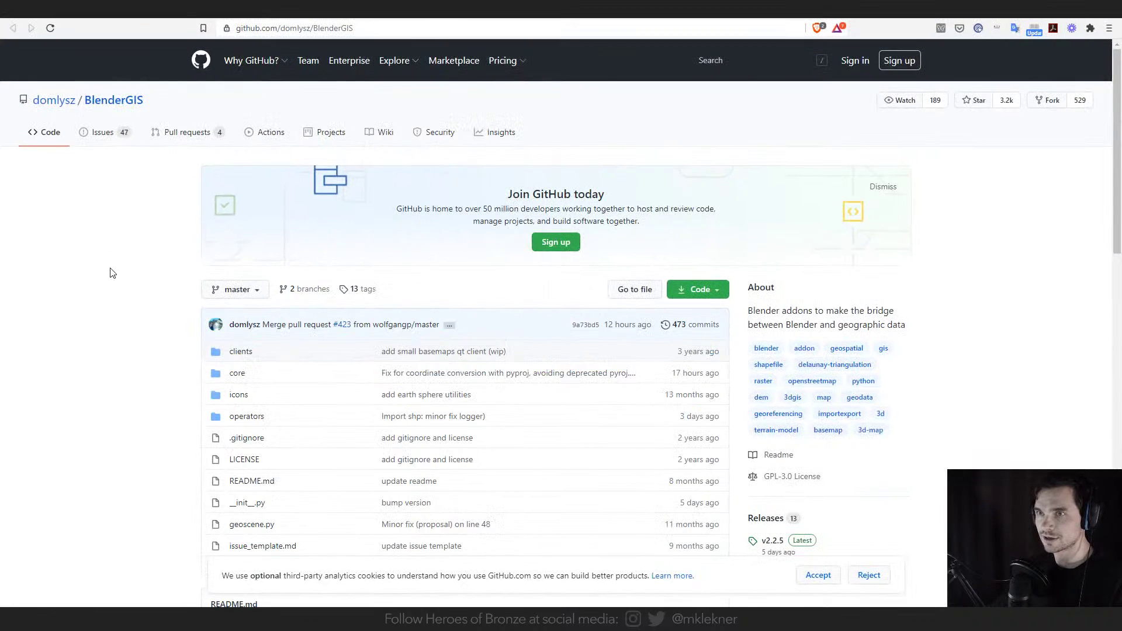
drag(567, 8, 479, 143)
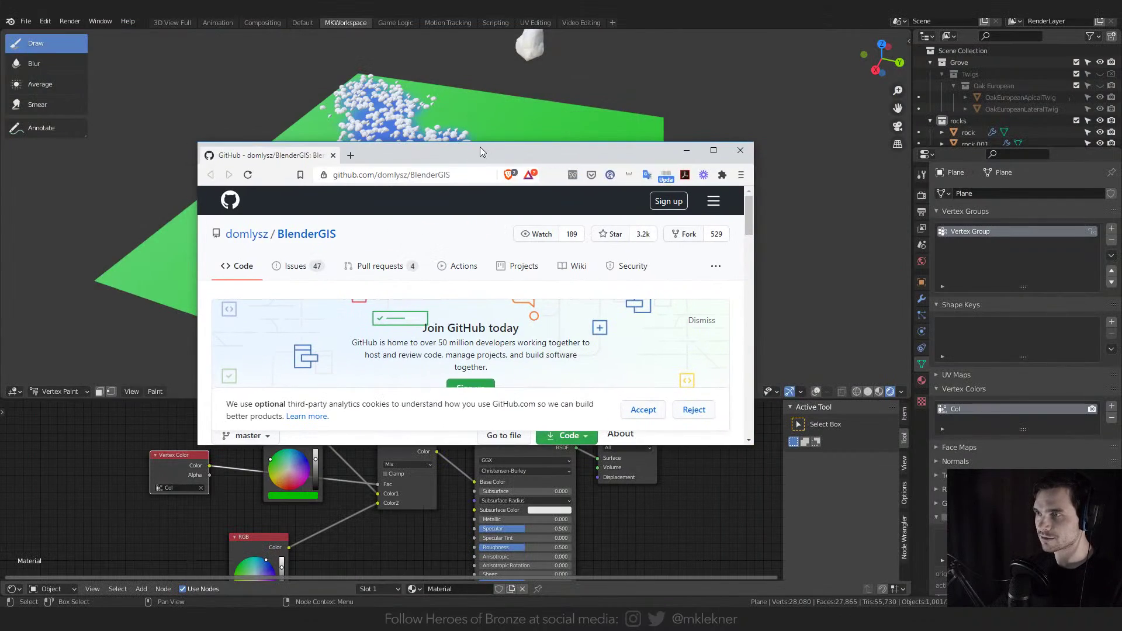
double_click(479, 151)
key(ctrl+l)
text(vertex)
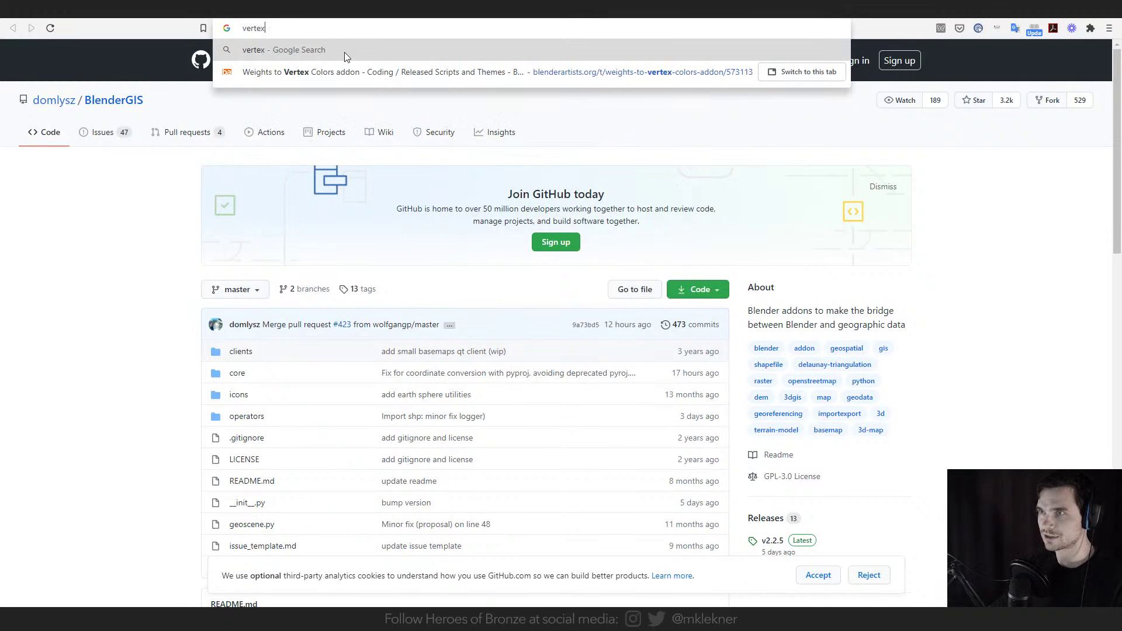
click(345, 72)
click(272, 27)
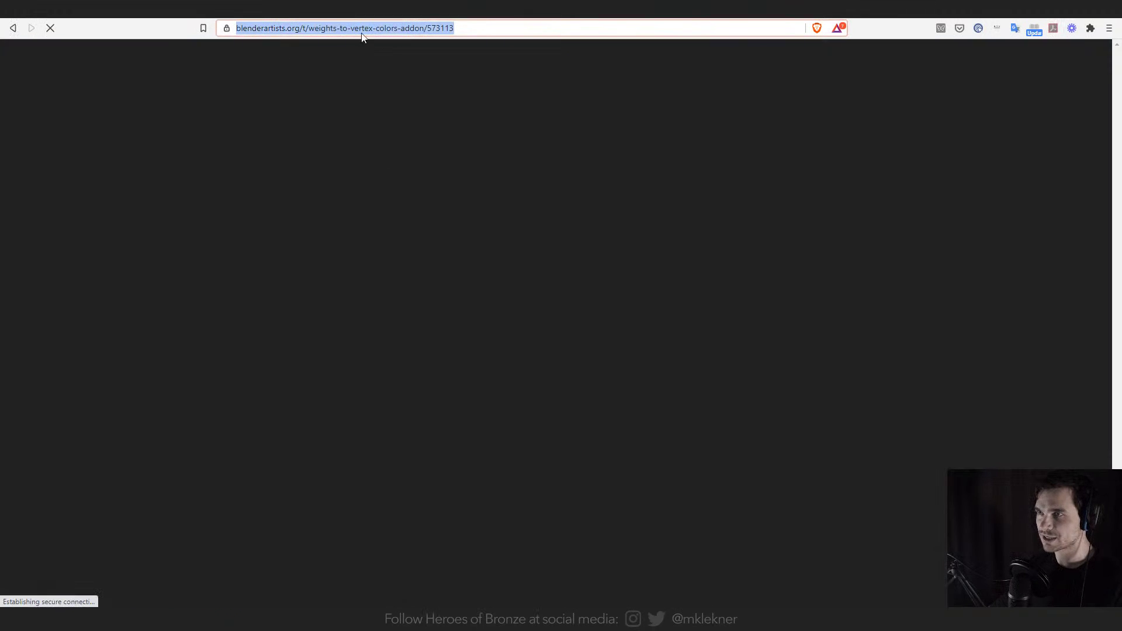
scroll(276, 292, down, 3)
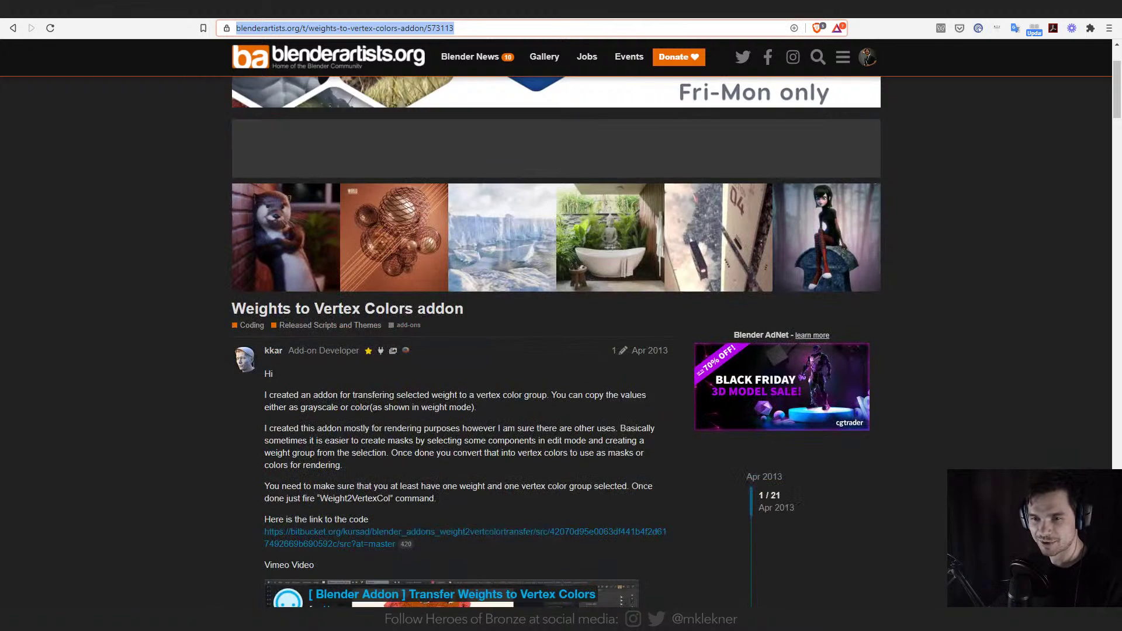
key(alt+Tab)
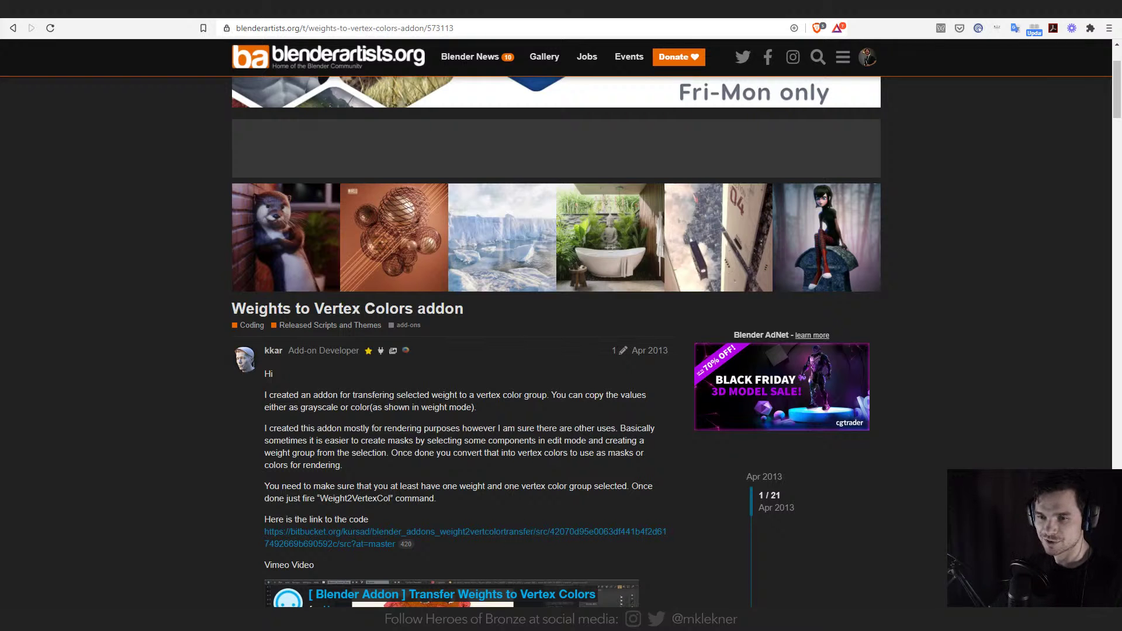
key(alt+Tab)
- Delete the plane in Object Mode and show the viewport with overlays and solid shading
key(ctrl+Tab)
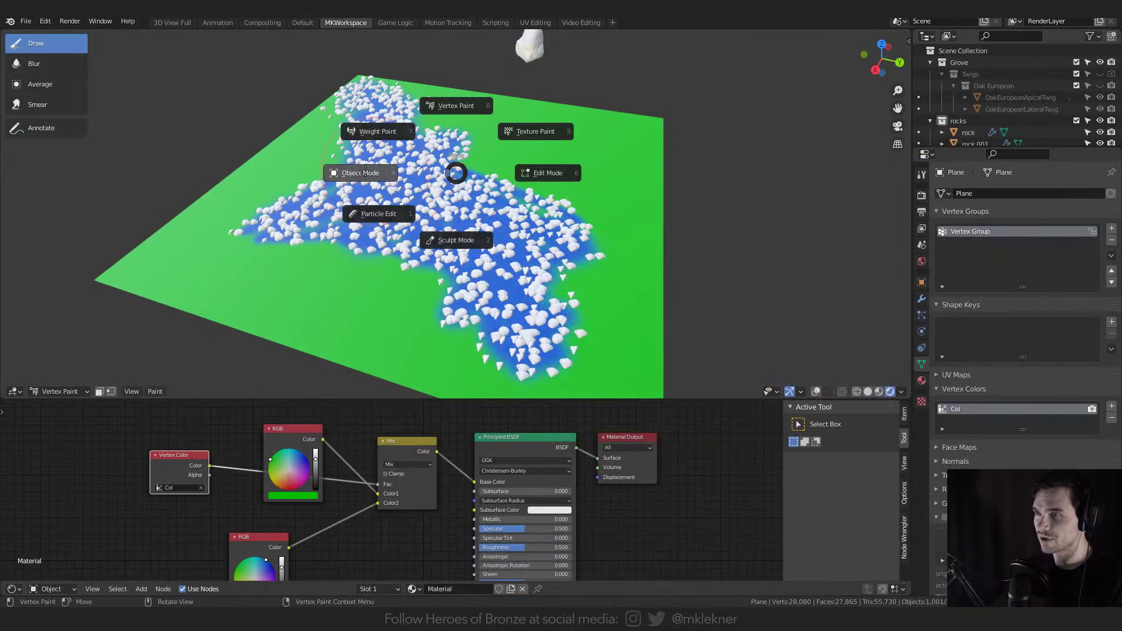
key(Delete)
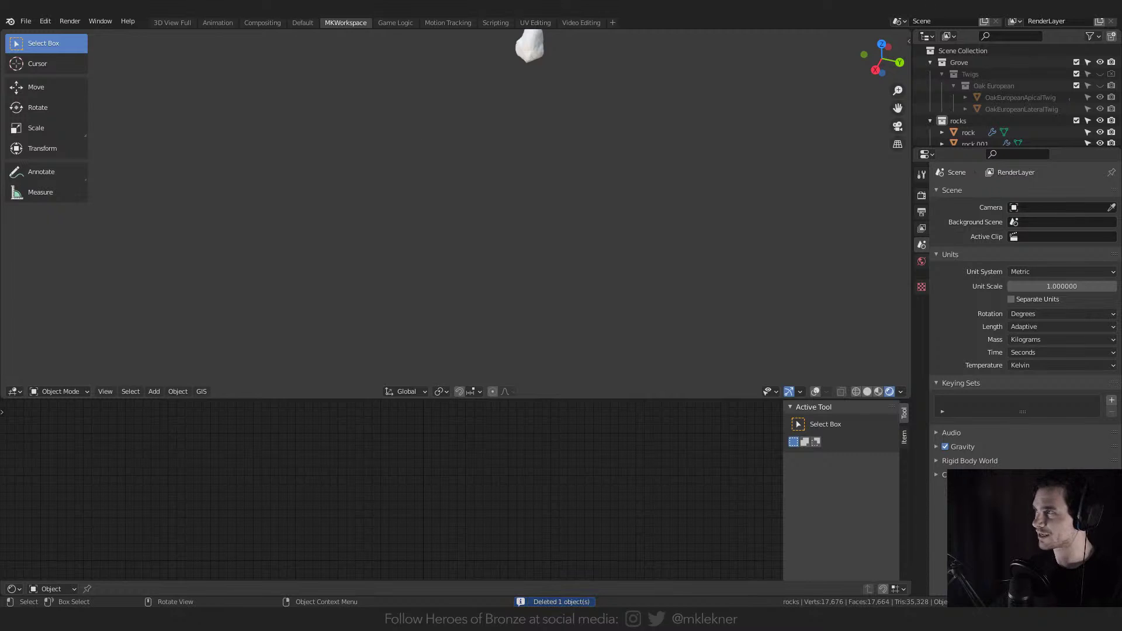
click(815, 391)
click(867, 391)
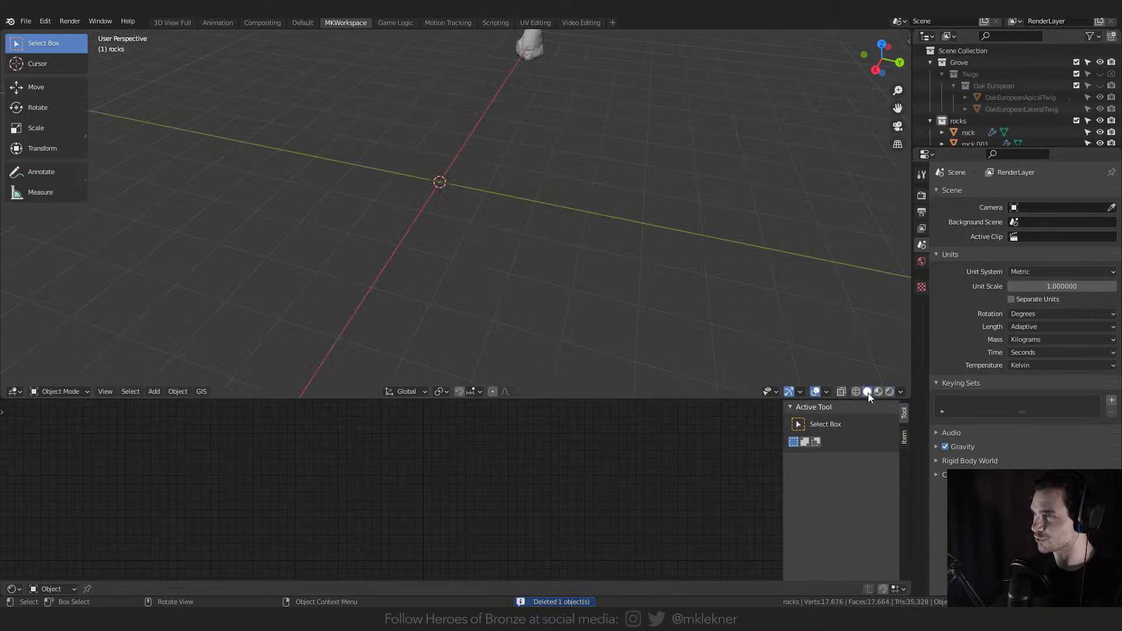
mouse_move(601, 122)
middle_down()
mouse_move(580, 149)
mouse_move(483, 122)
mouse_move(408, 311)
middle_up()
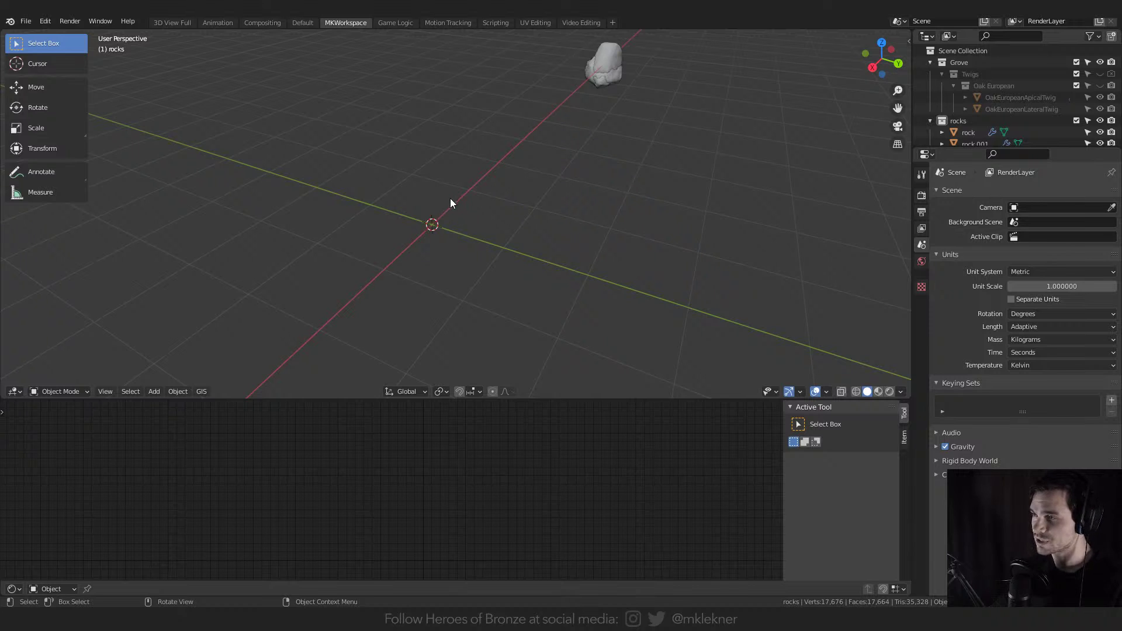
middle_drag(439, 204, 457, 214)
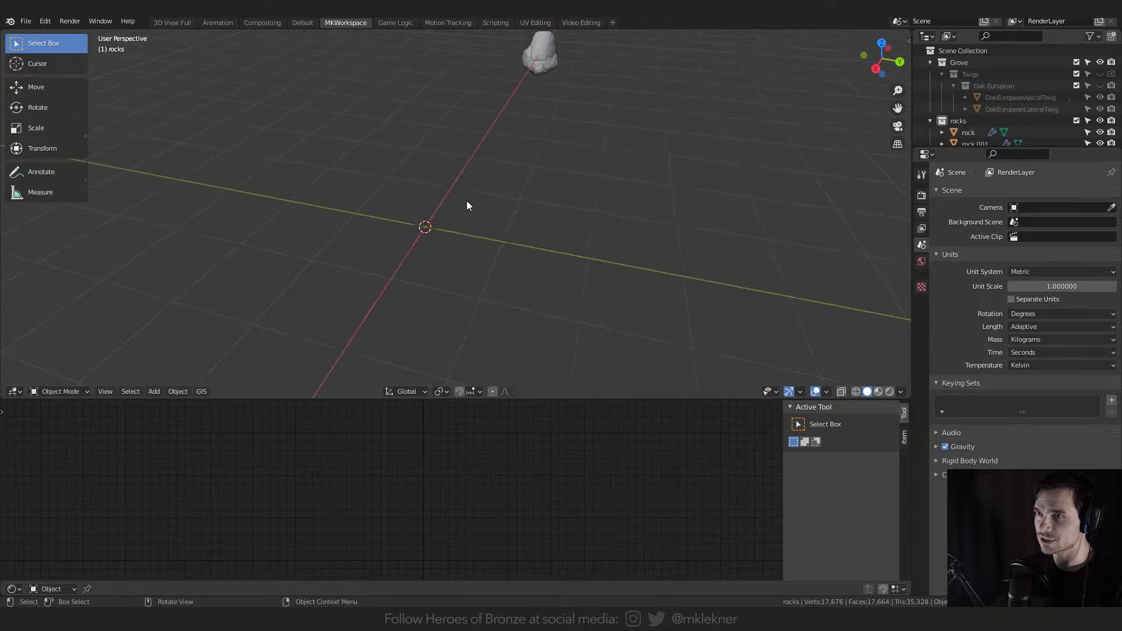
- Open the Preferences, return to the viewport, and add a Landscape mesh at the world origin
click(46, 21)
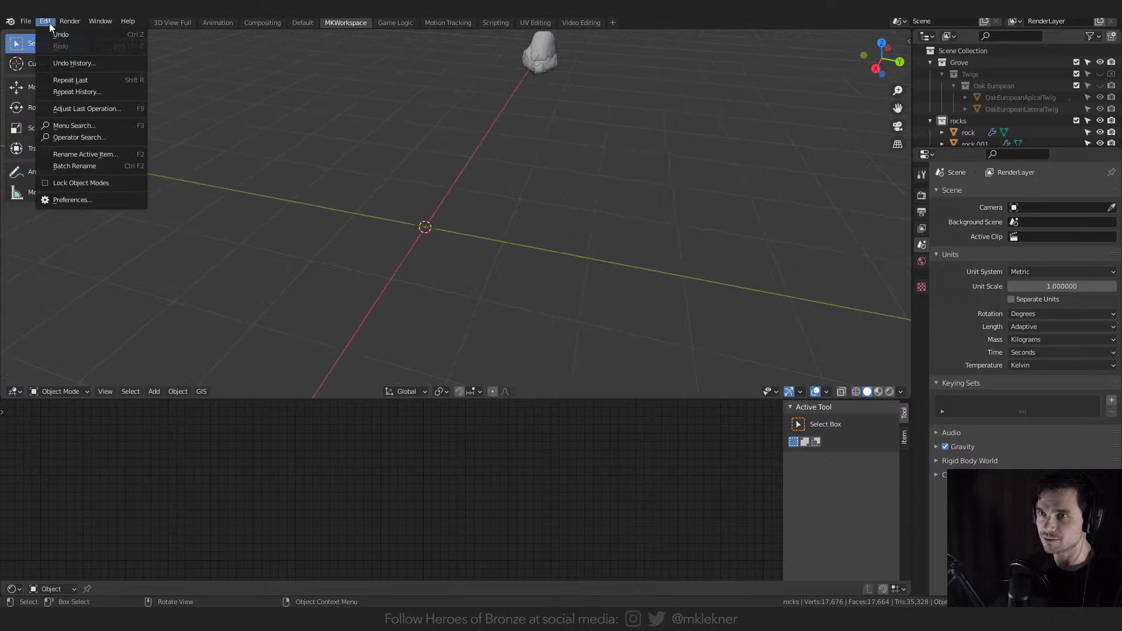
click(66, 195)
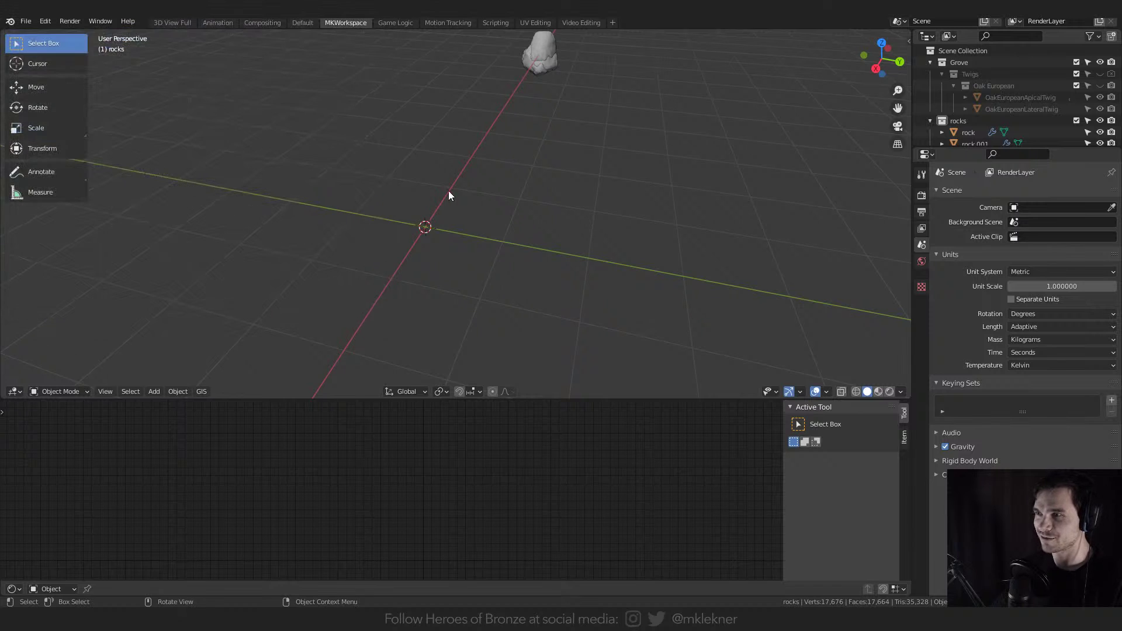
key(shift+a)
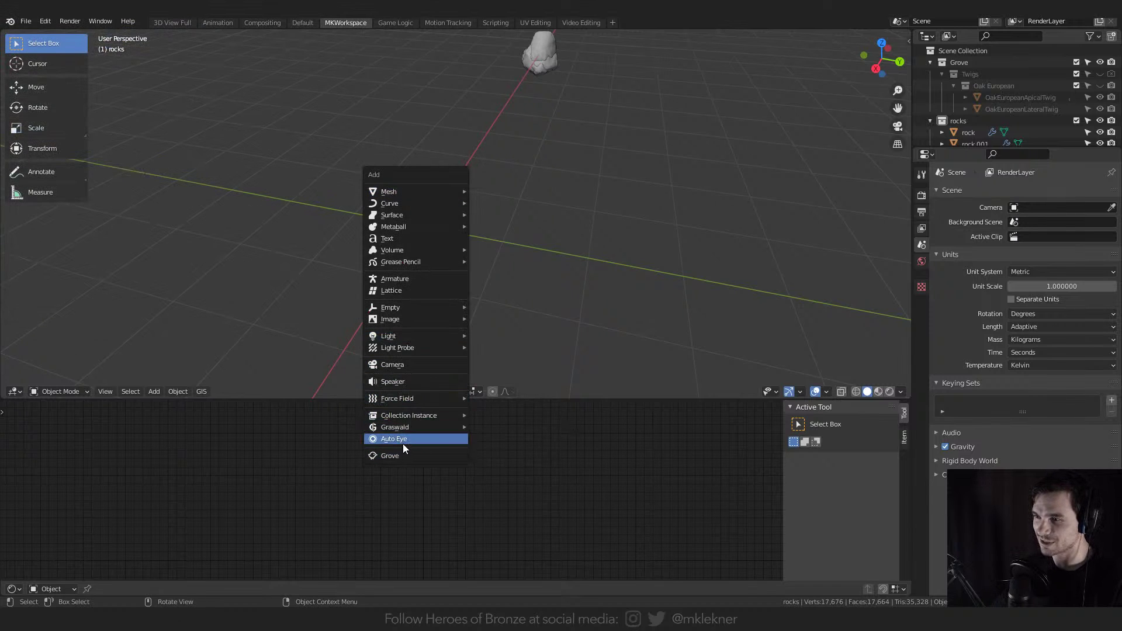
mouse_move(406, 193)
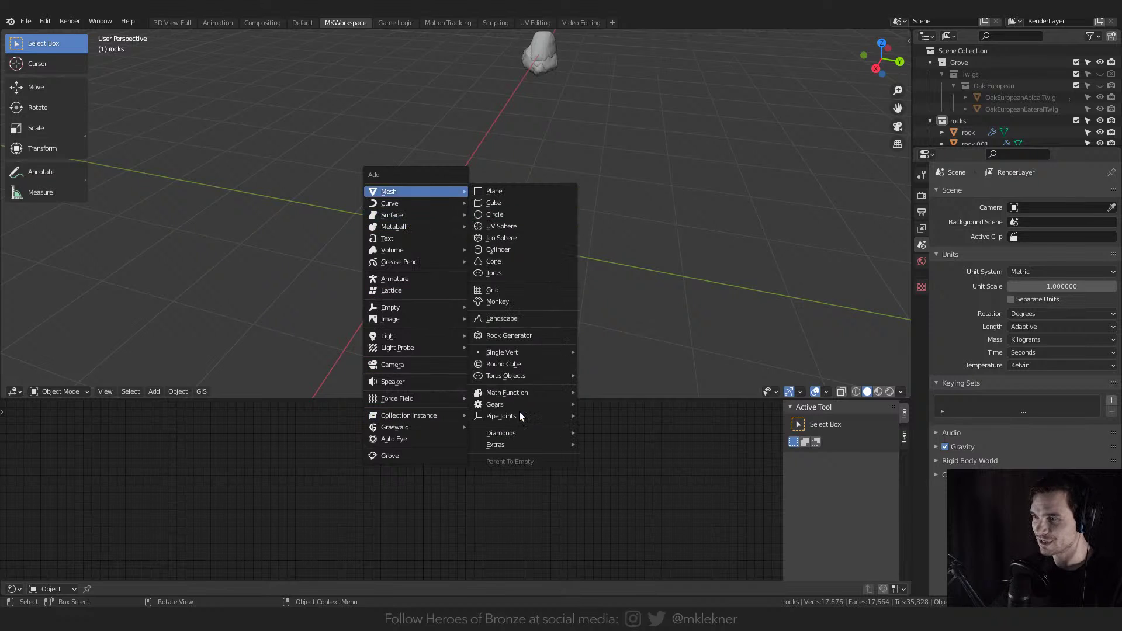
click(514, 316)
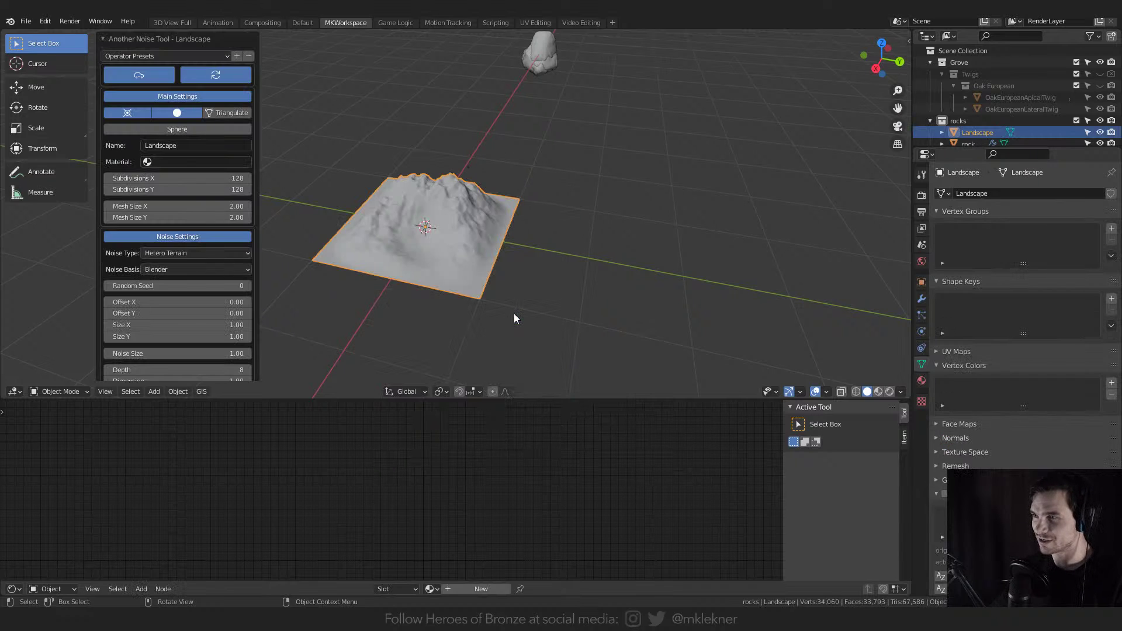
- Try several operator presets on the landscape, including Turbulence and Marble noise terrains, and inspect the resulting shapes
click(198, 55)
click(166, 114)
middle_drag(386, 202, 443, 197)
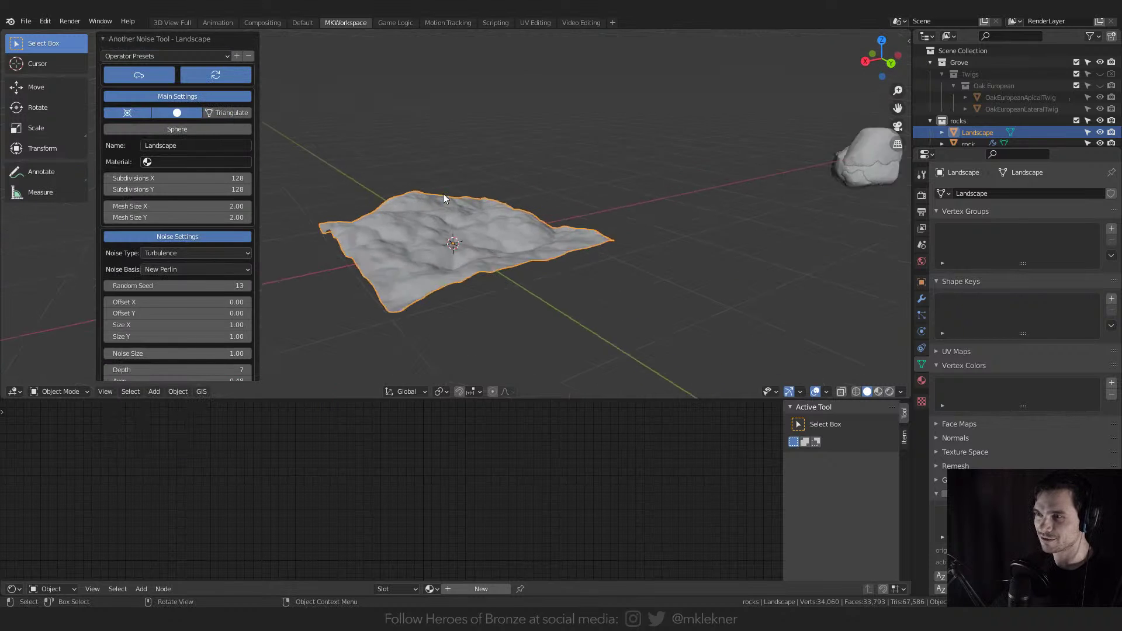
scroll(444, 198, up, 1)
click(127, 55)
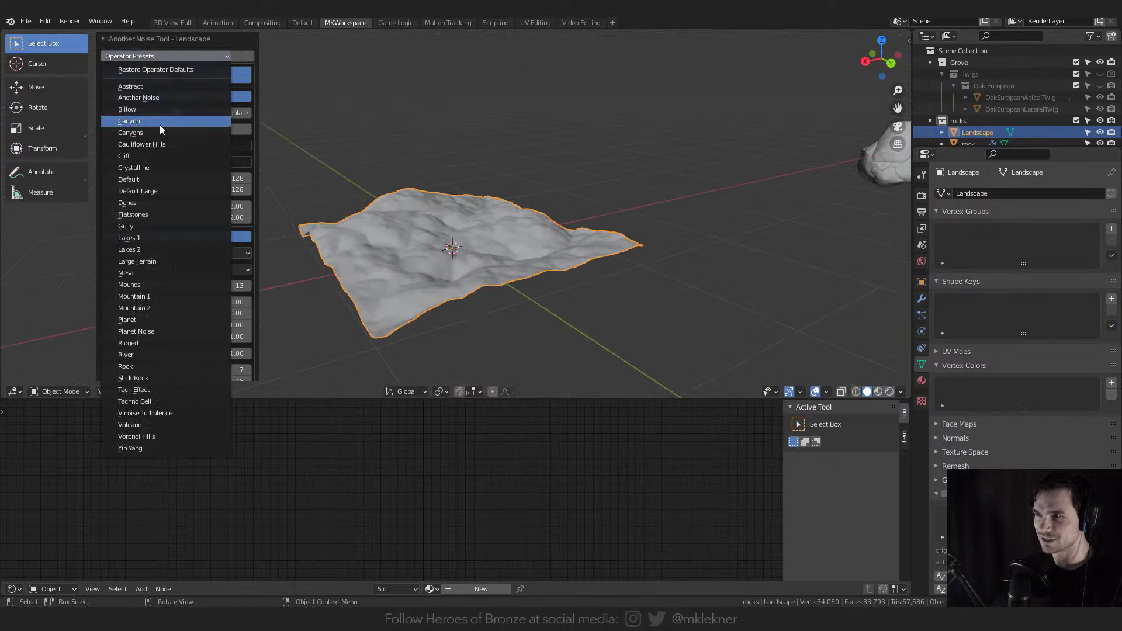
key(Return)
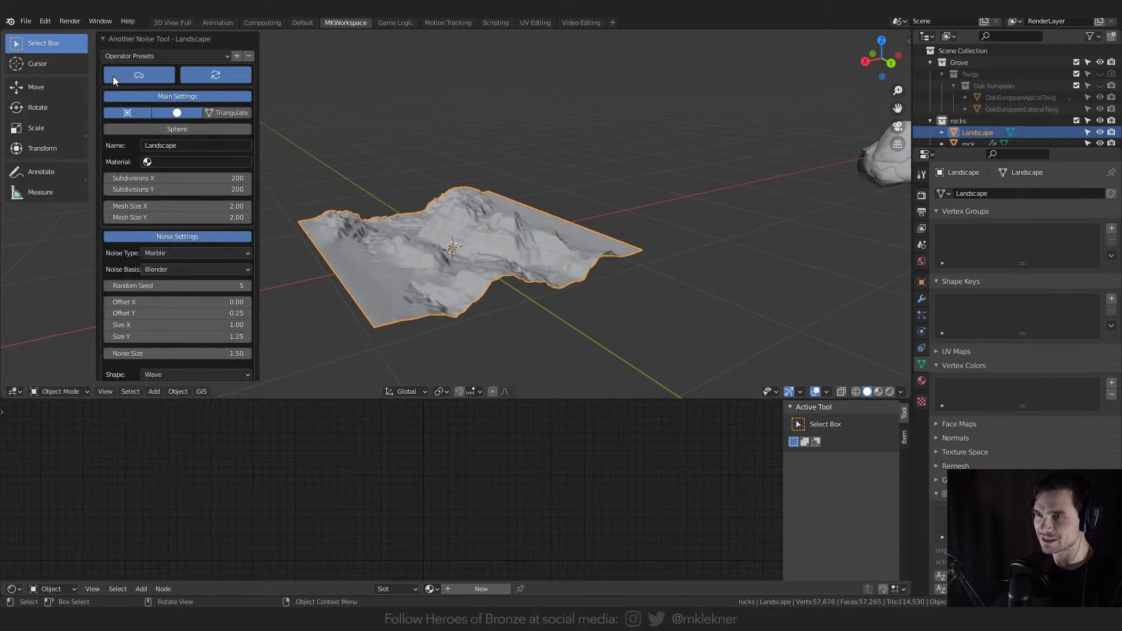
click(144, 55)
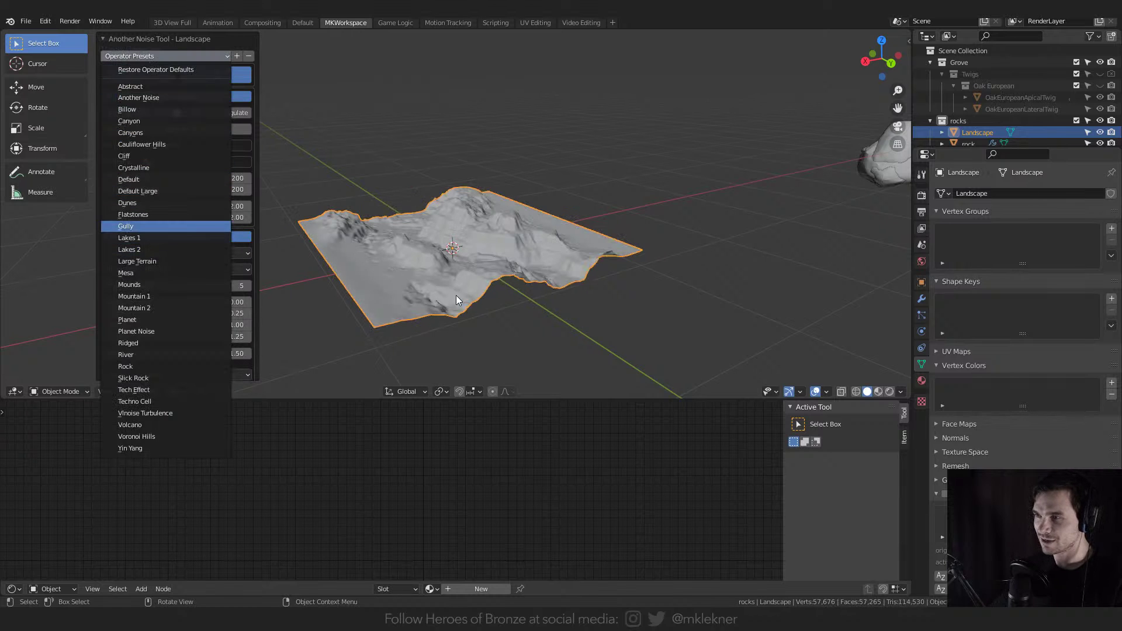
middle_drag(455, 251, 438, 278)
- Add a second Landscape mesh on top of the first one
key(shift+a)
mouse_move(492, 216)
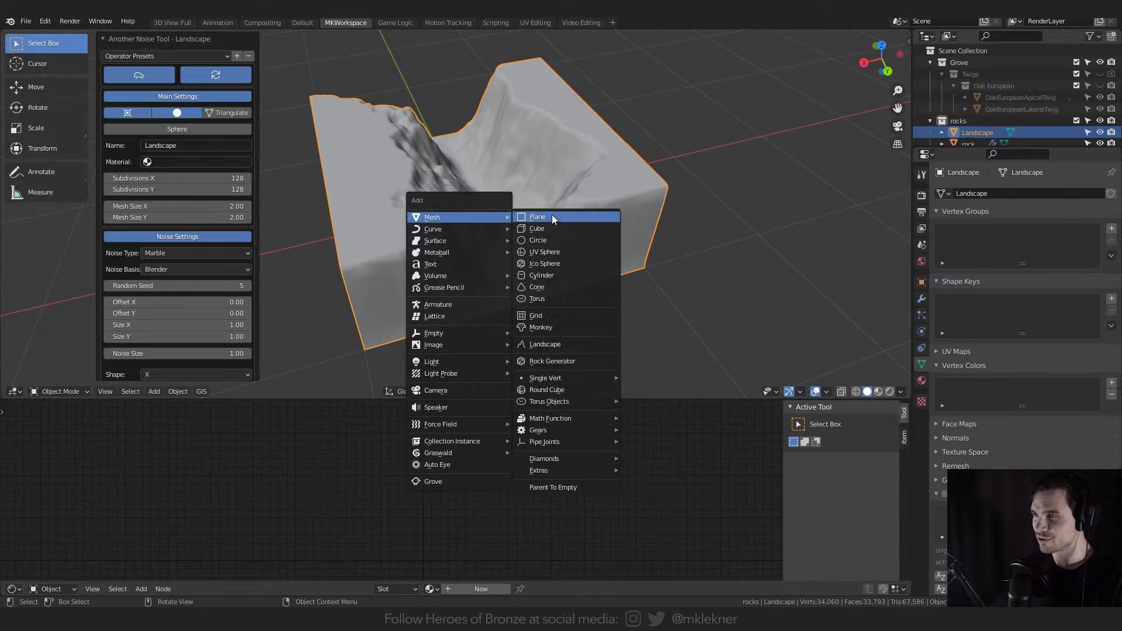
click(547, 344)
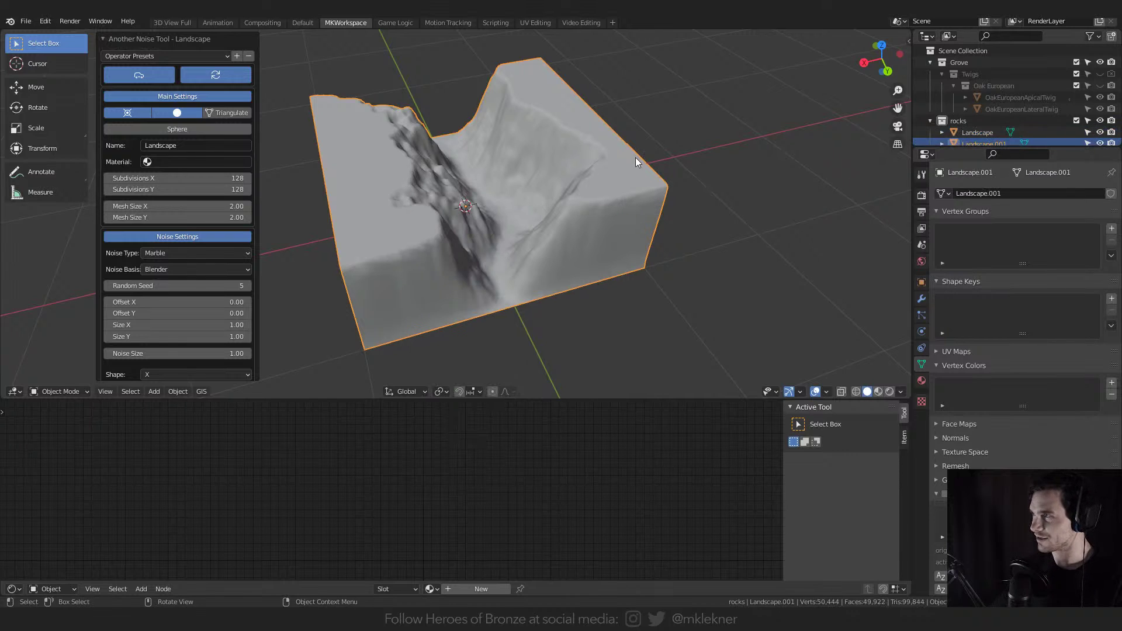
- Delete the rocks collection together with its whole hierarchy, including the landscapes and rocks
scroll(1000, 123, down, 3)
middle_drag(388, 250, 459, 227)
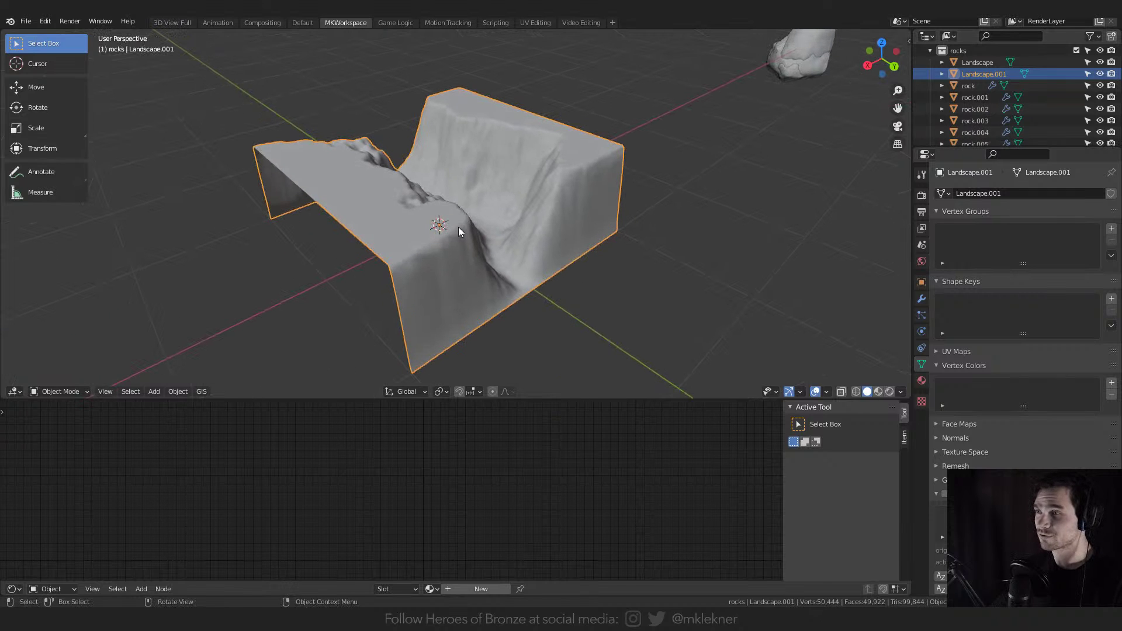
scroll(948, 104, up, 3)
right_click(961, 95)
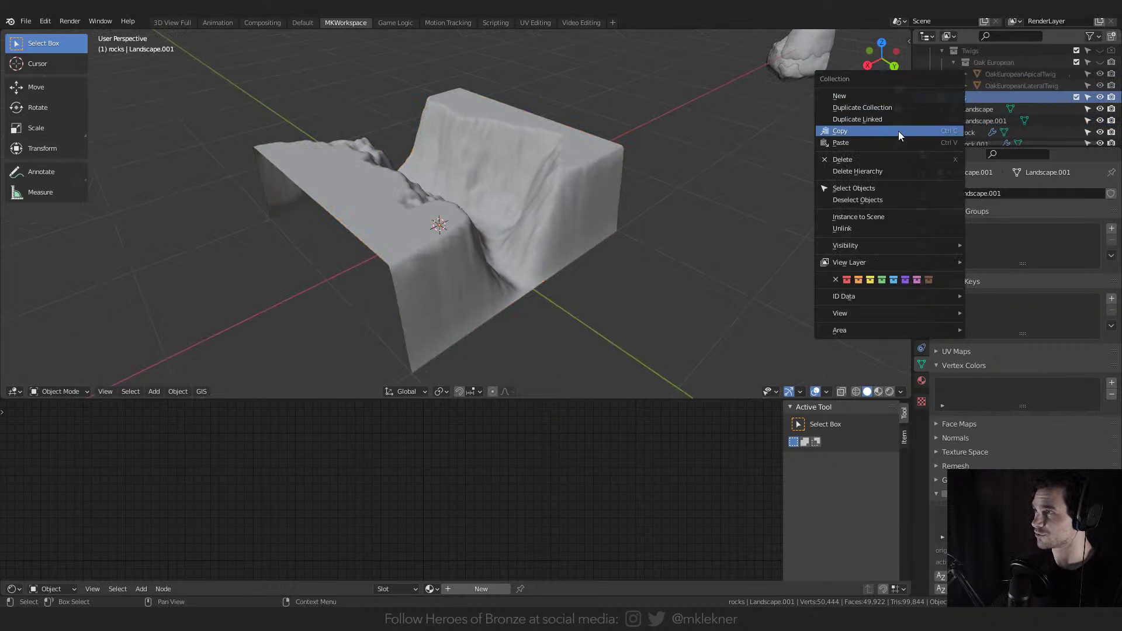
click(867, 172)
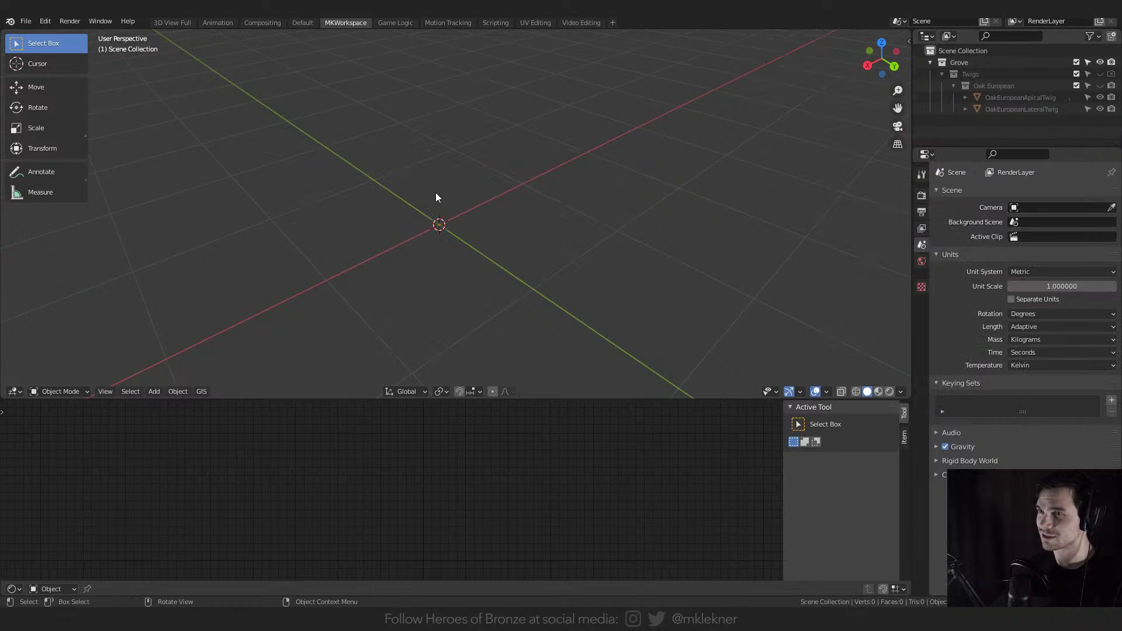
- Review the enabled add-ons in the Preferences and add an Auto Eye mesh at the world origin
click(47, 21)
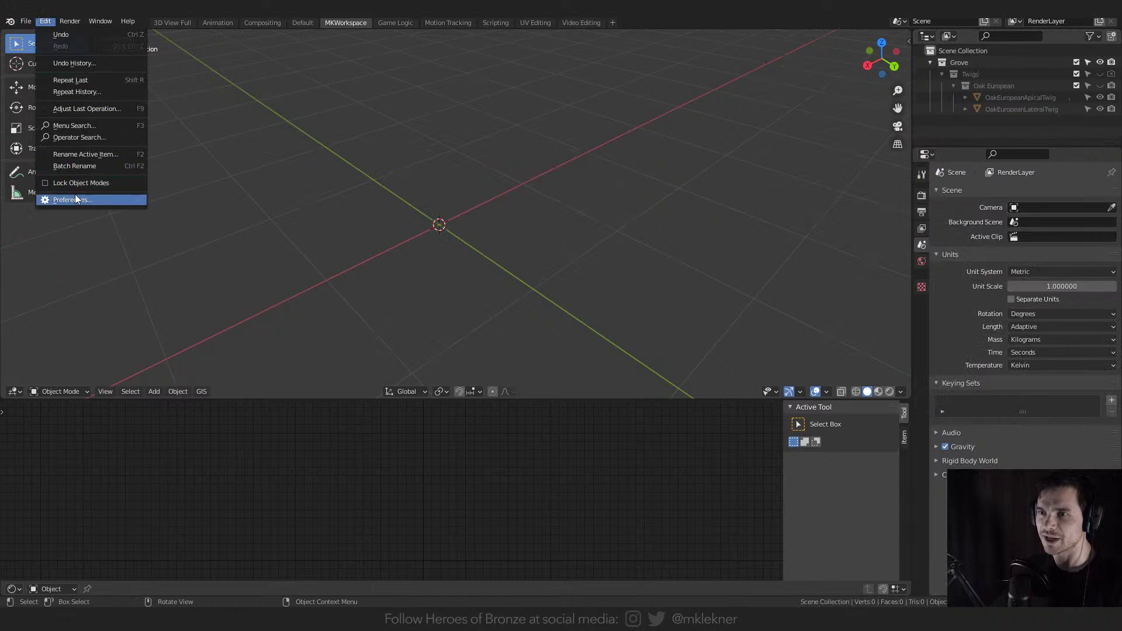
click(120, 205)
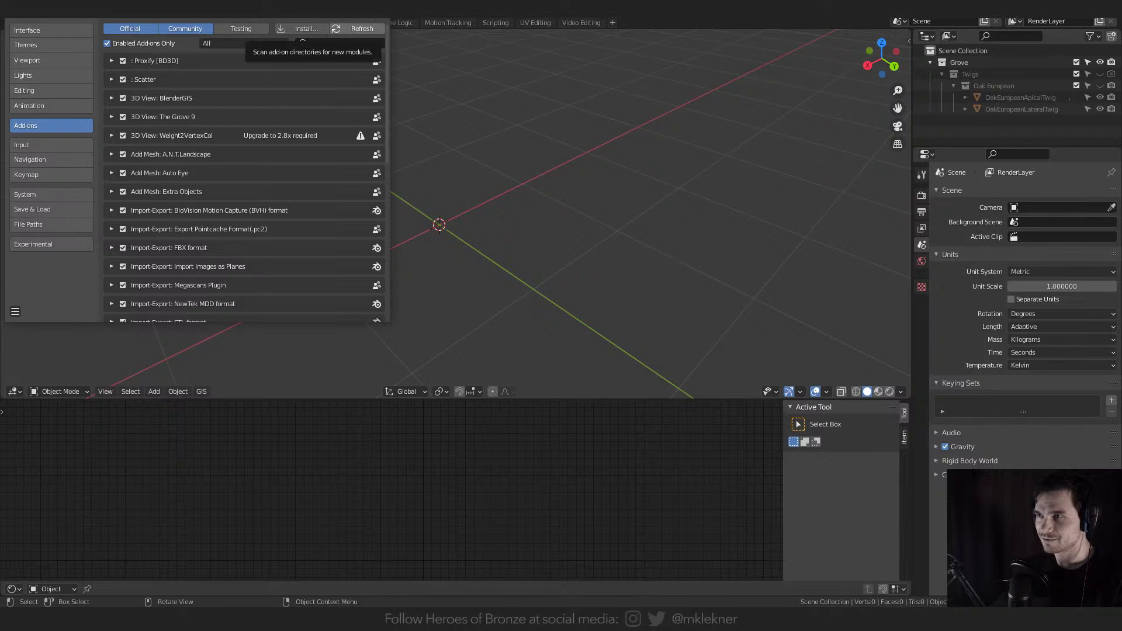
click(462, 199)
key(shift+a)
mouse_move(468, 194)
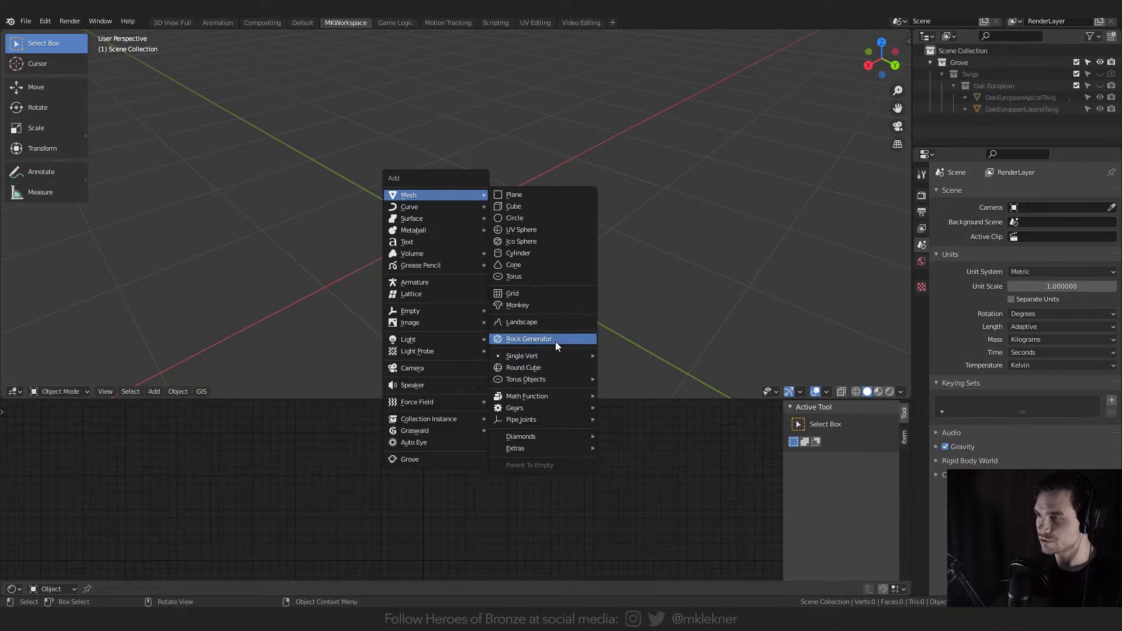
click(426, 443)
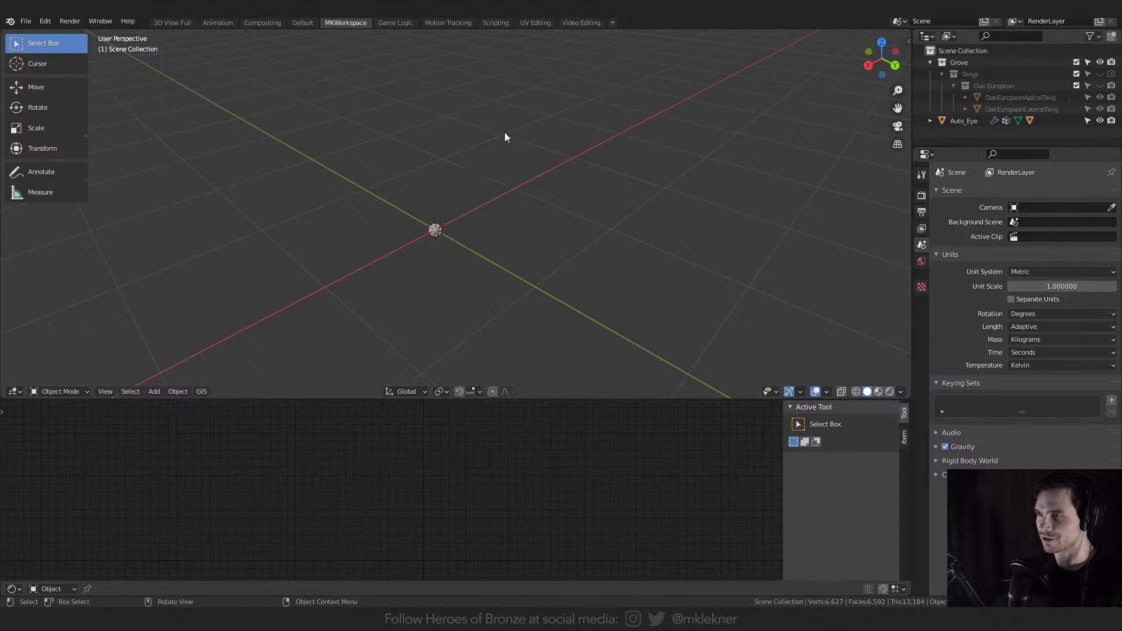
- Delete the Grove collection together with its whole hierarchy, keeping the eye
scroll(458, 202, up, 3)
middle_drag(436, 205, 594, 152)
right_click(965, 74)
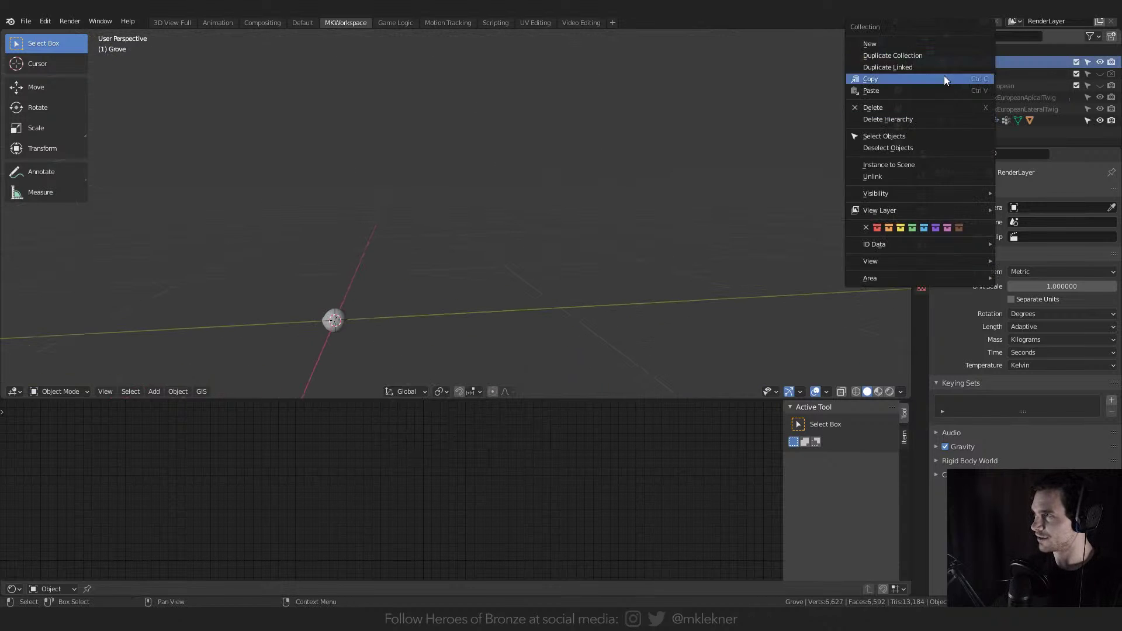
click(896, 116)
- Select the eyeball, frame it with the cornea in view, and preview it with rendered shading in Eevee
scroll(401, 282, up, 3)
shift+middle_drag(401, 282, 568, 171)
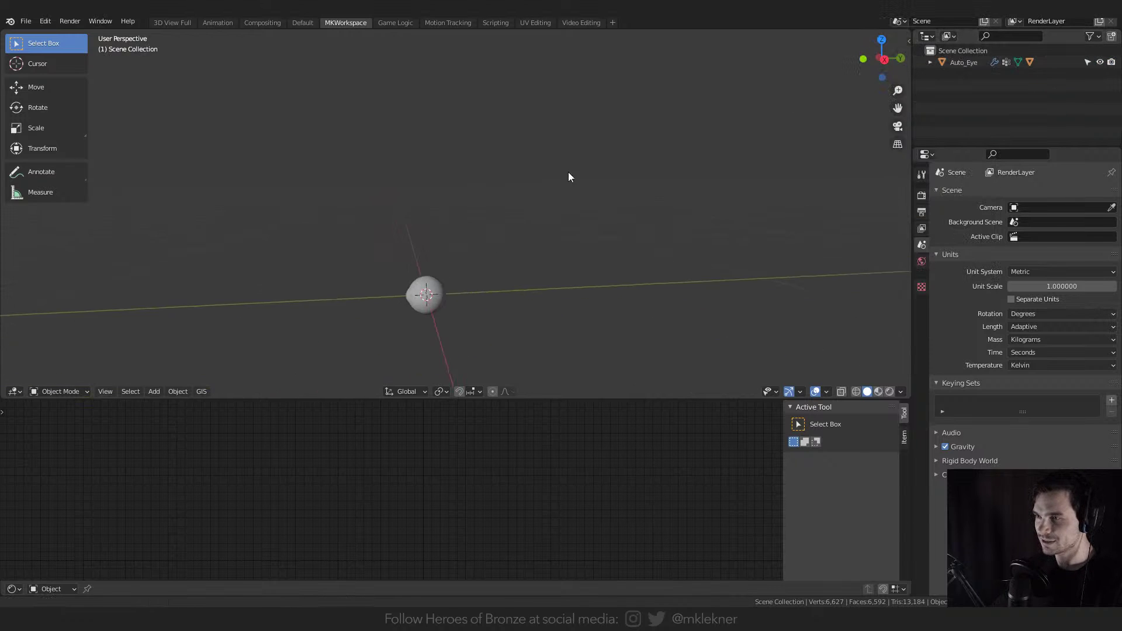
scroll(439, 307, up, 3)
click(441, 307)
key(KP_Decimal)
middle_drag(443, 309, 580, 275)
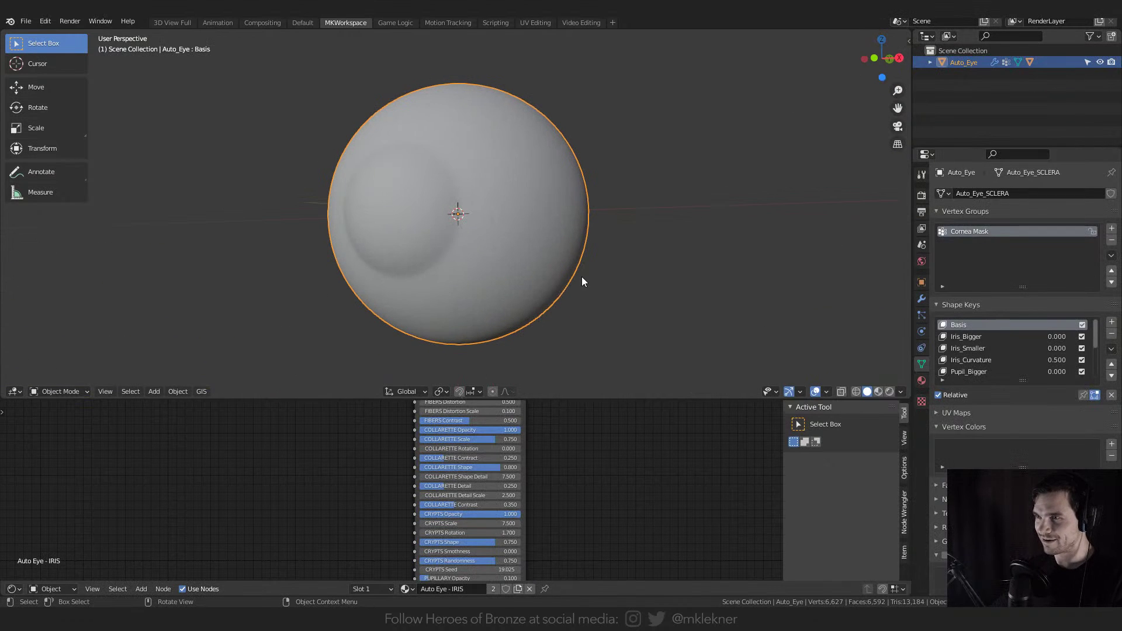
click(921, 194)
click(1036, 193)
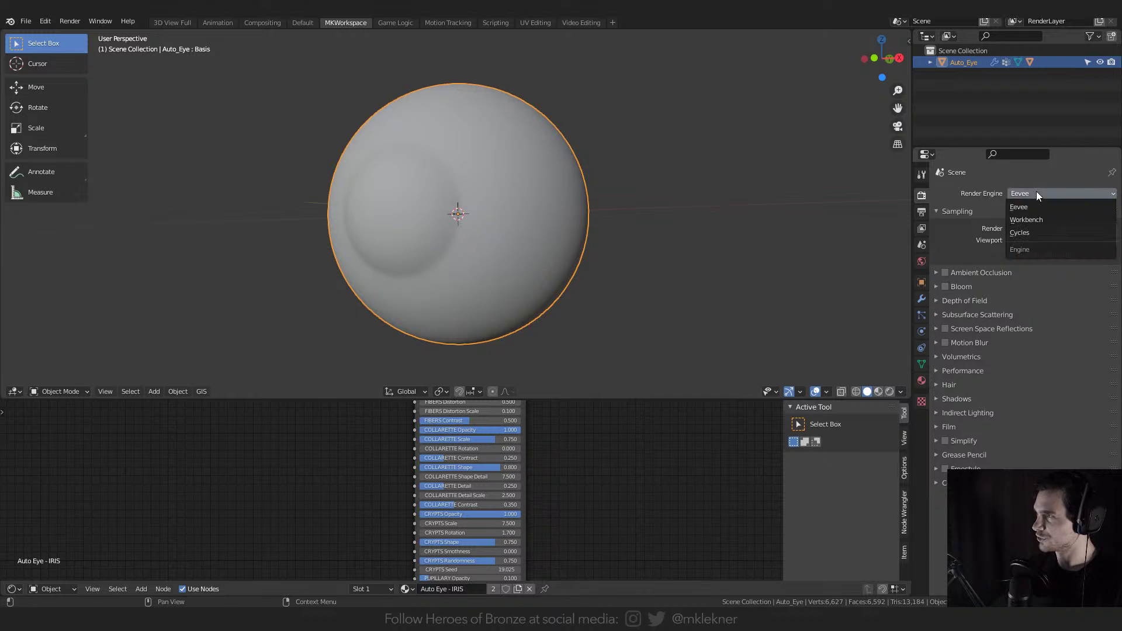
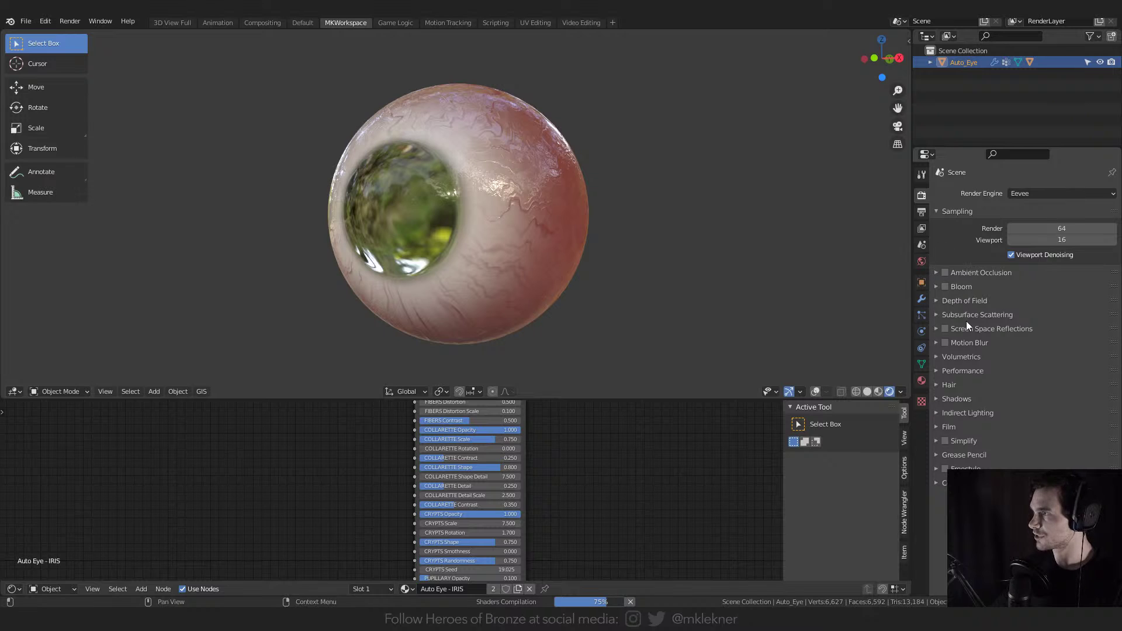
- Try Screen Space Reflections and a transparent film background in the Eevee render settings
click(945, 328)
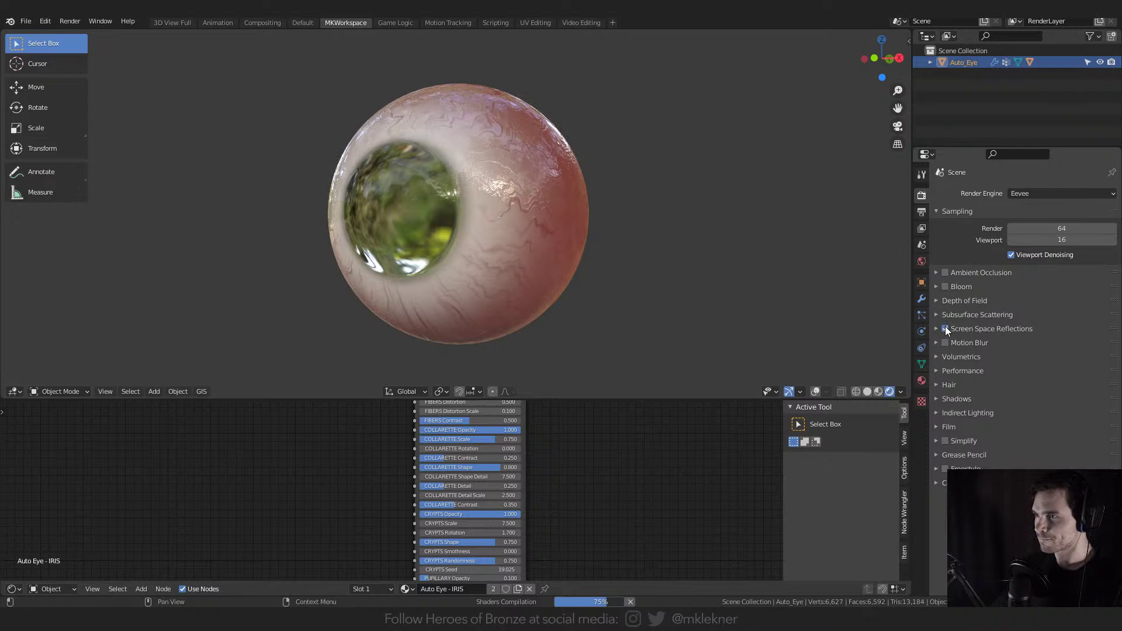
click(950, 426)
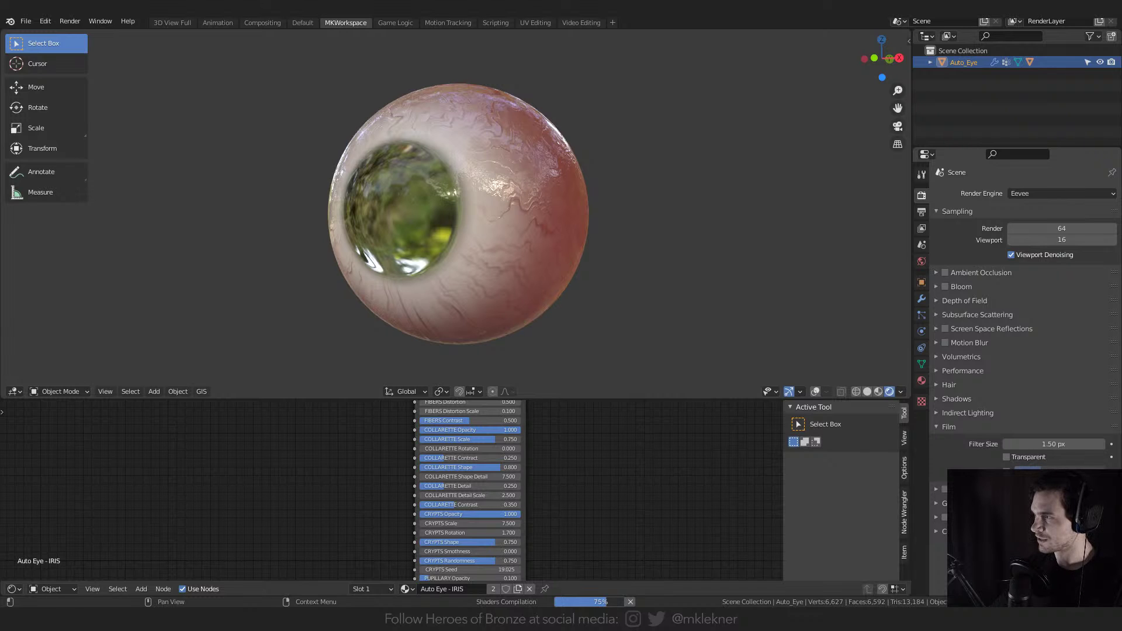
click(1005, 457)
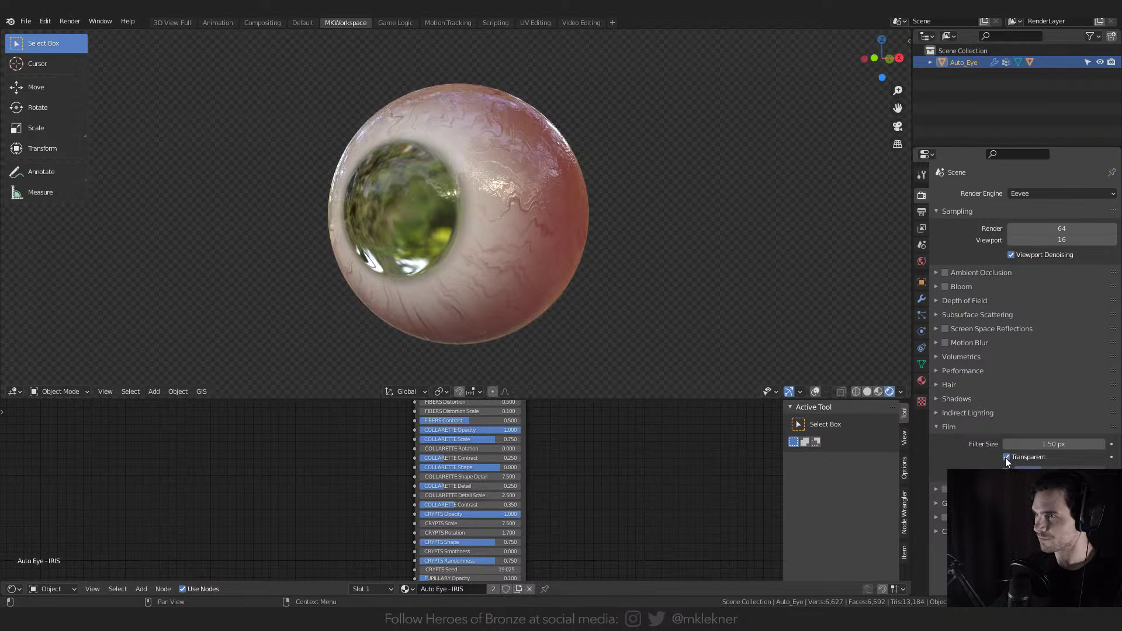
click(1006, 457)
- Switch the render engine to Cycles and inspect the rendered eye from the iris side
click(1017, 196)
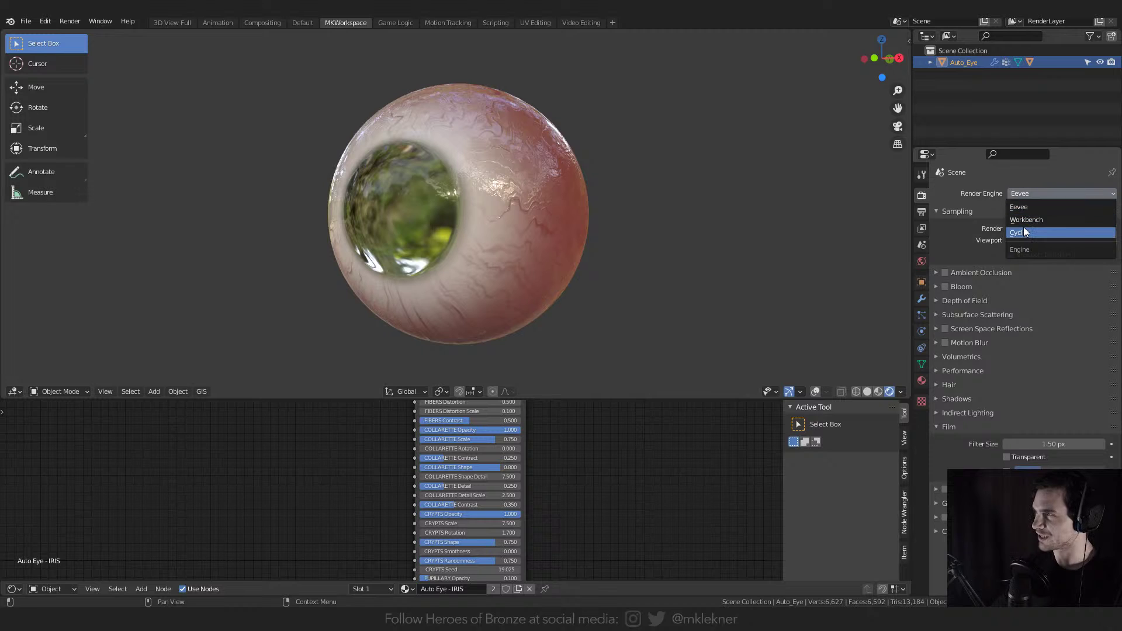
click(1019, 195)
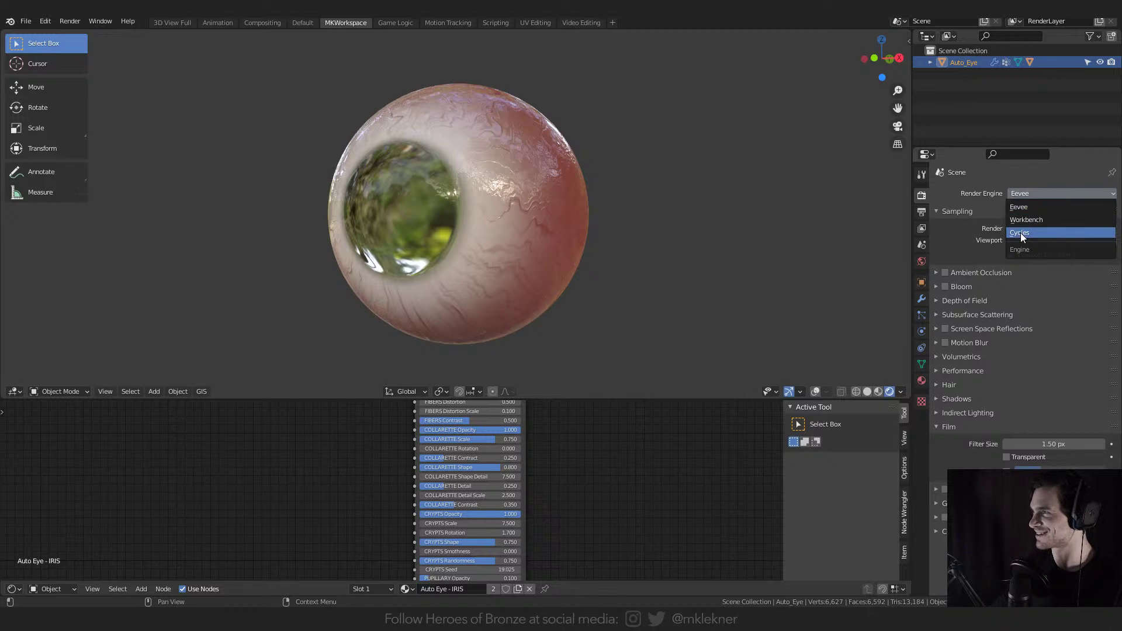
click(1020, 232)
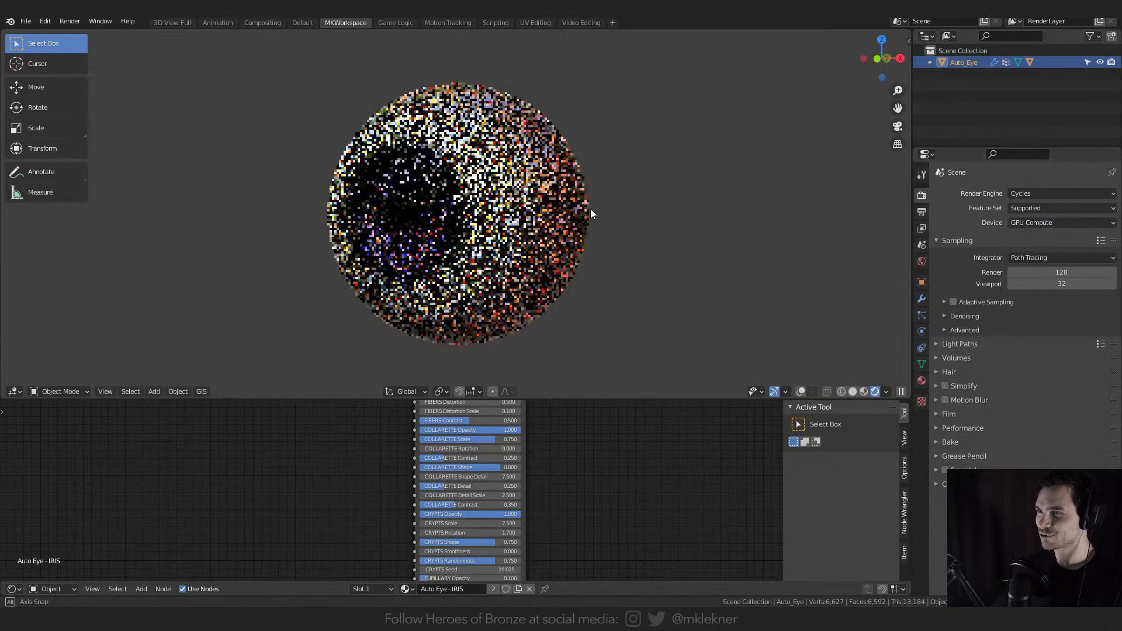
middle_drag(590, 208, 611, 201)
scroll(611, 201, down, 1)
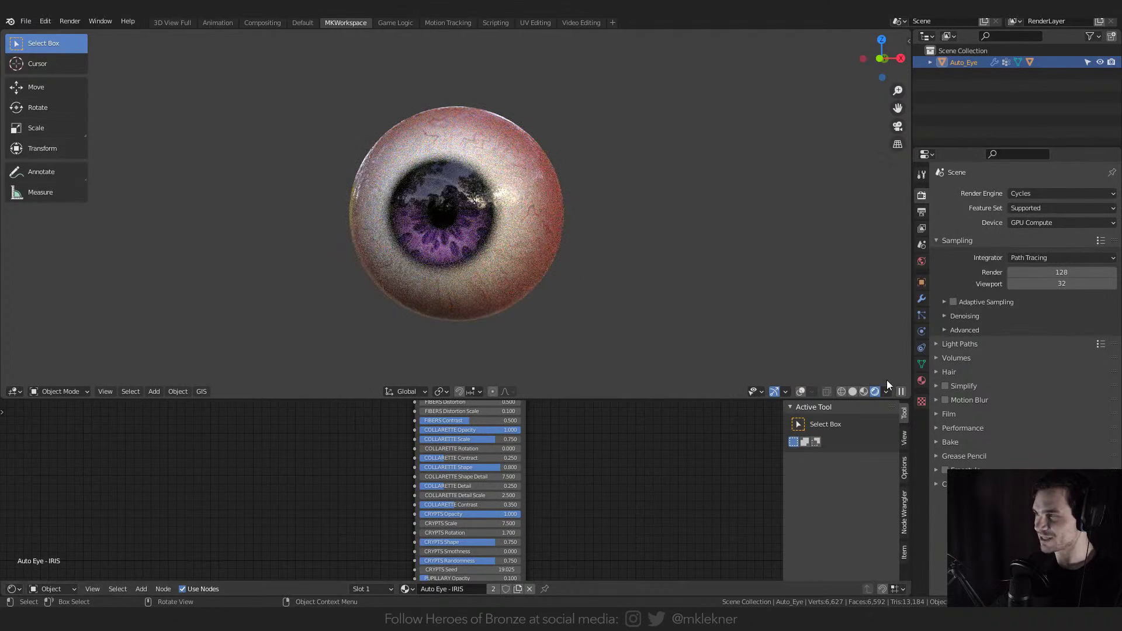
- Rearrange the workspace into a Shader Editor side by side with the rendered 3D viewport, replacing the lower node editor
drag(909, 397, 643, 503)
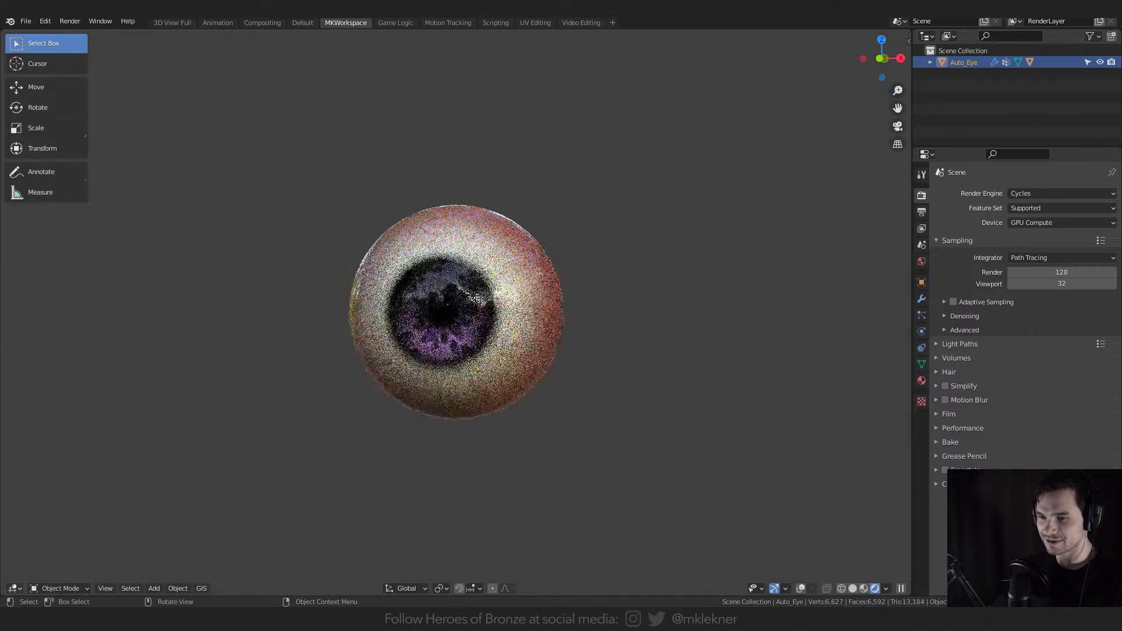
mouse_move(2, 595)
mouse_down()
mouse_move(134, 526)
mouse_move(466, 506)
mouse_up()
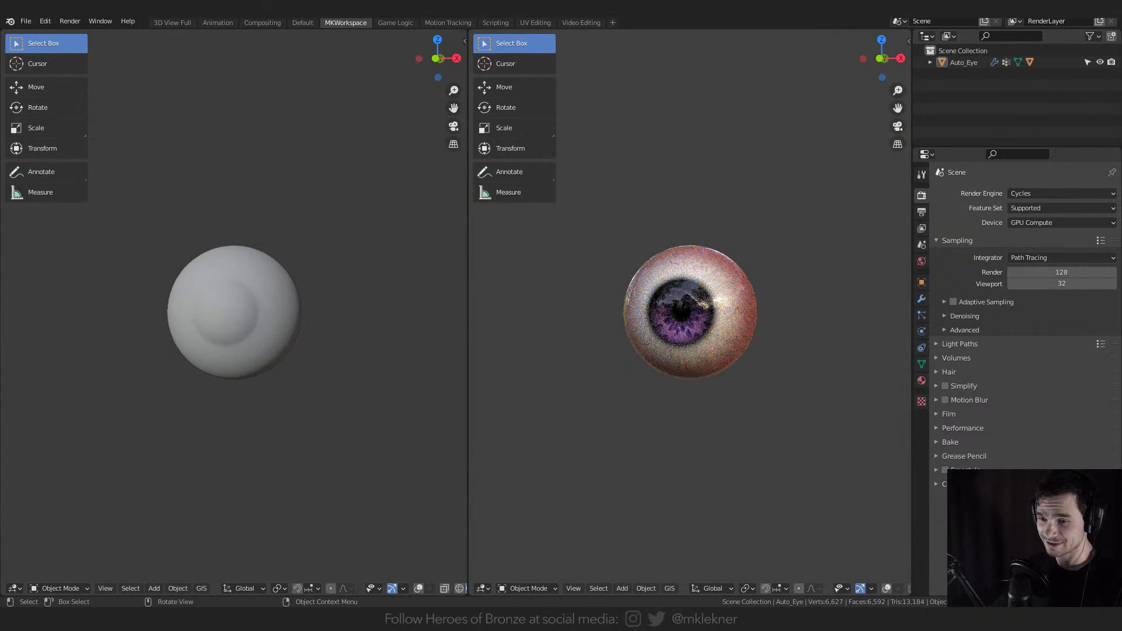
click(13, 588)
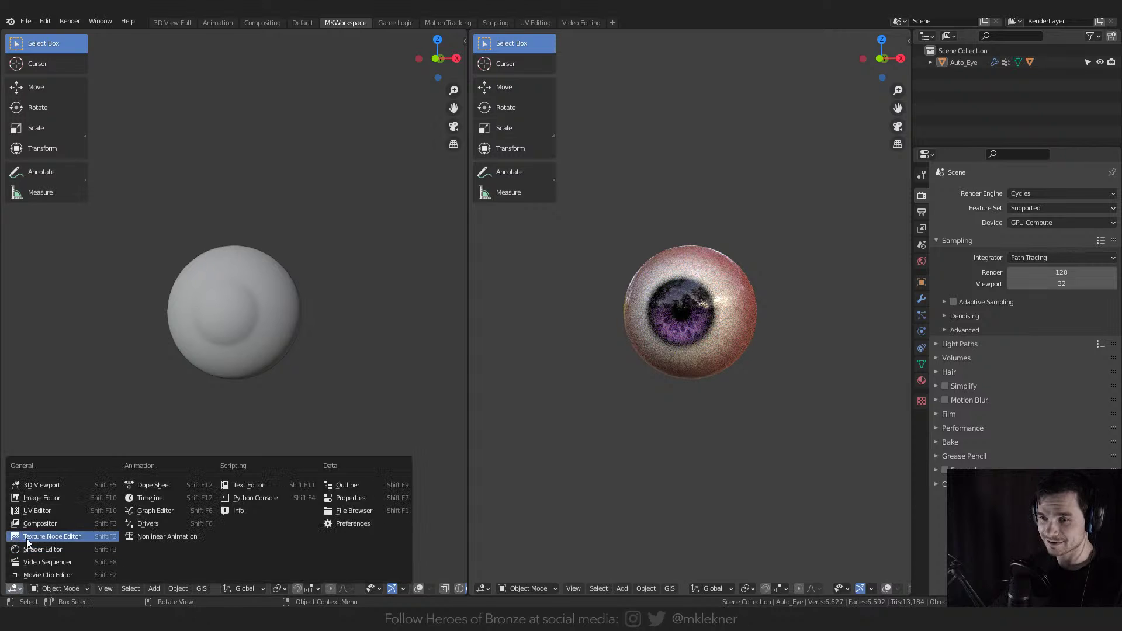
click(36, 549)
- Recolor the Auto Eye - IRIS node, making FIBERS 01 and FIBERS 02 blue and COLLARETTE light blue
scroll(108, 291, up, 4)
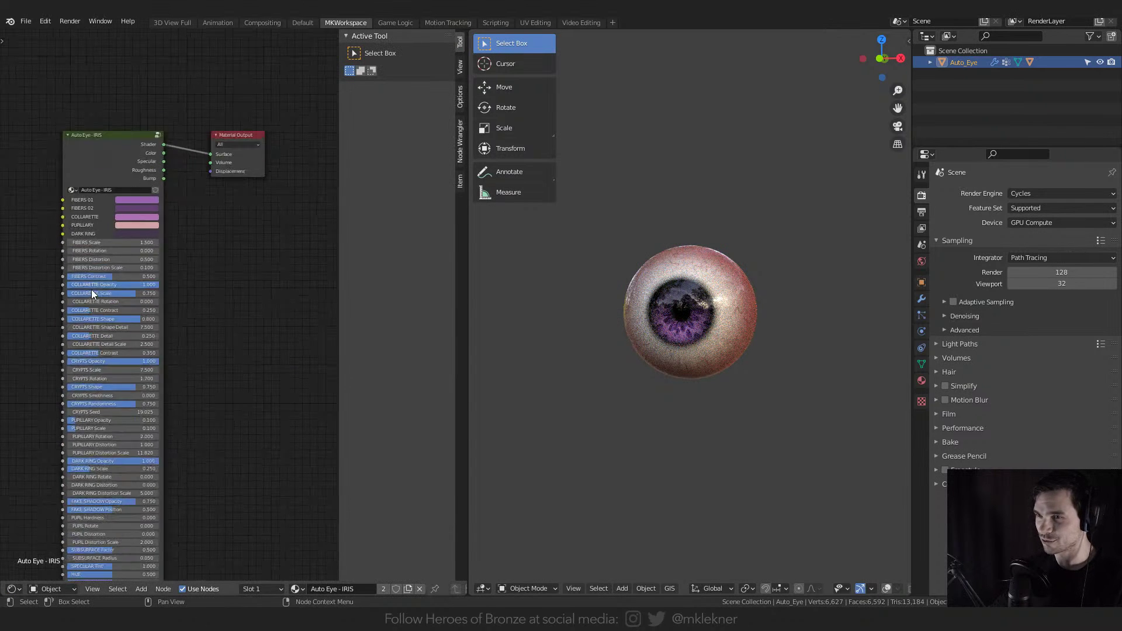
middle_drag(225, 261, 310, 317)
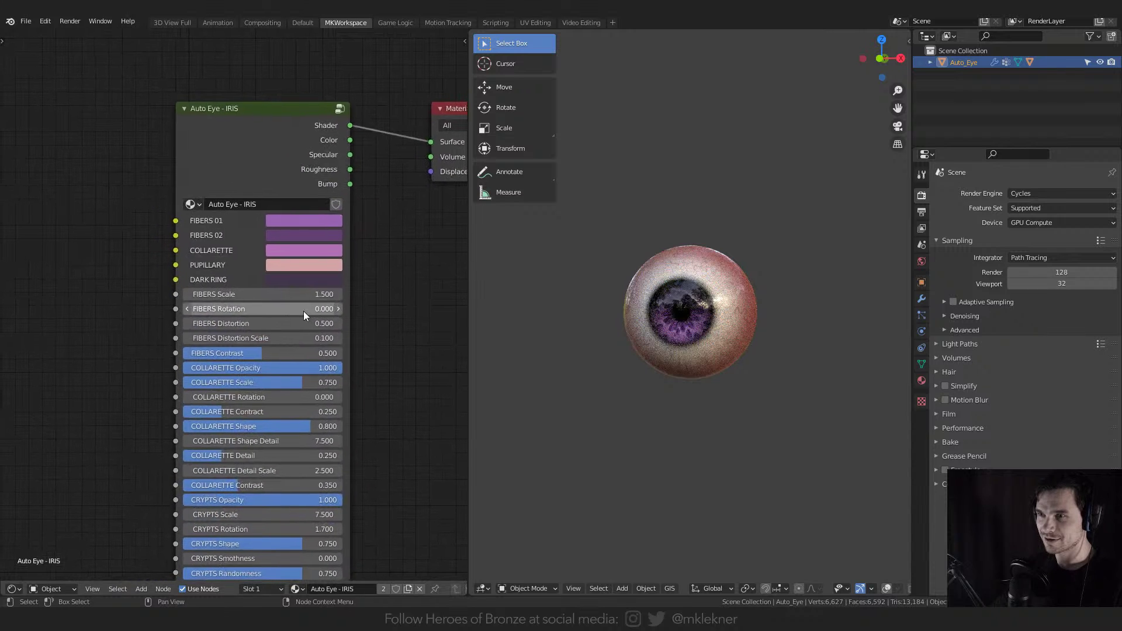
click(200, 204)
click(201, 202)
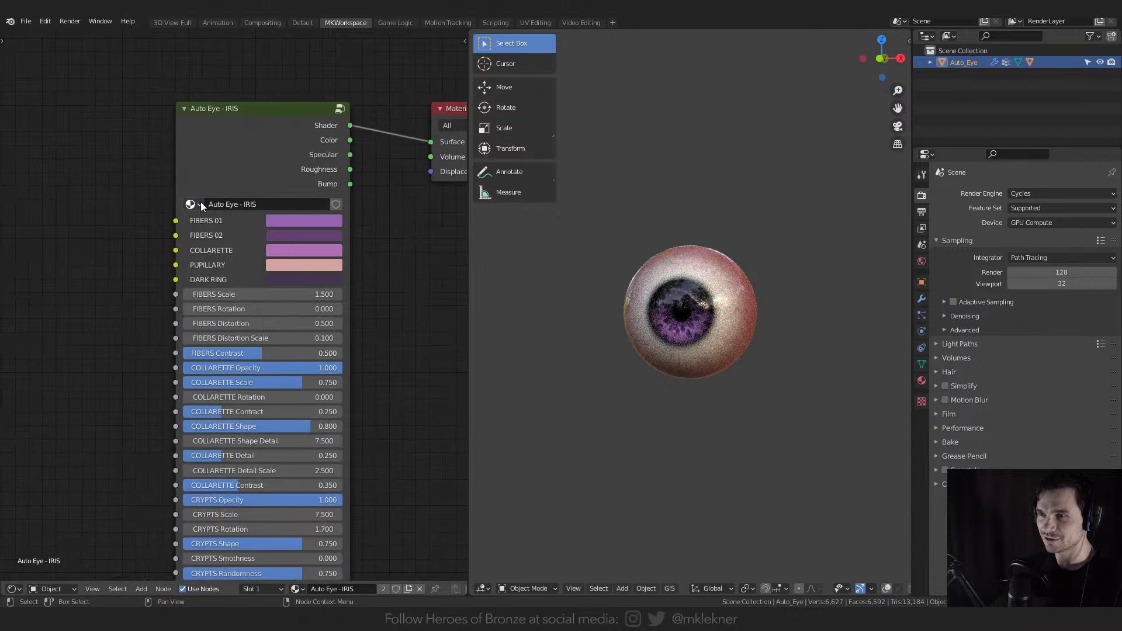
click(304, 220)
click(349, 46)
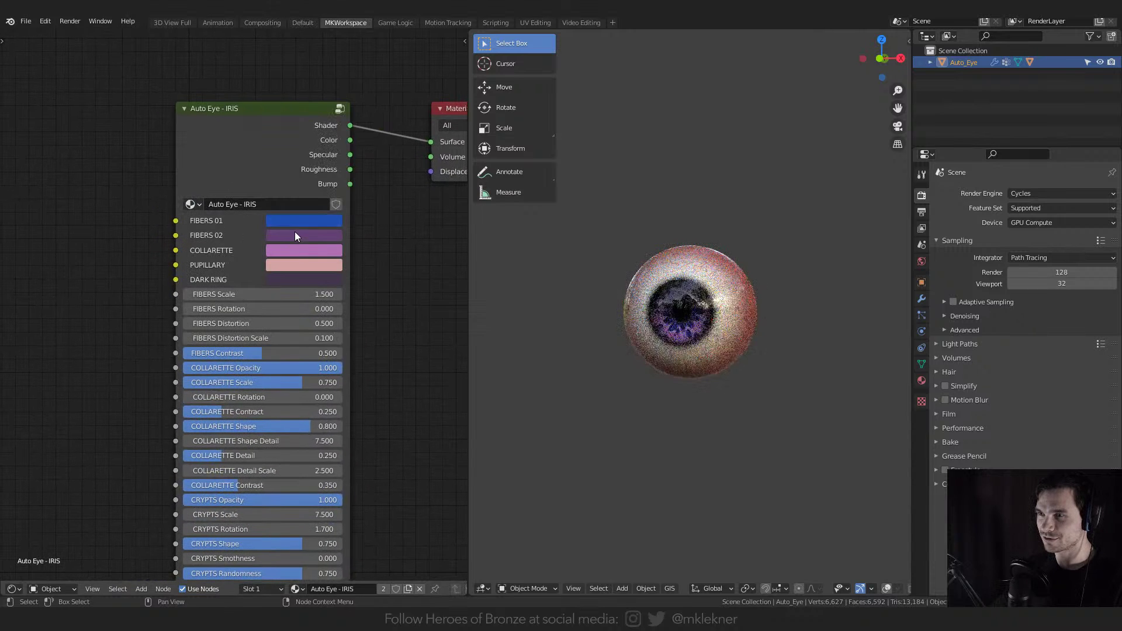
click(303, 235)
click(344, 62)
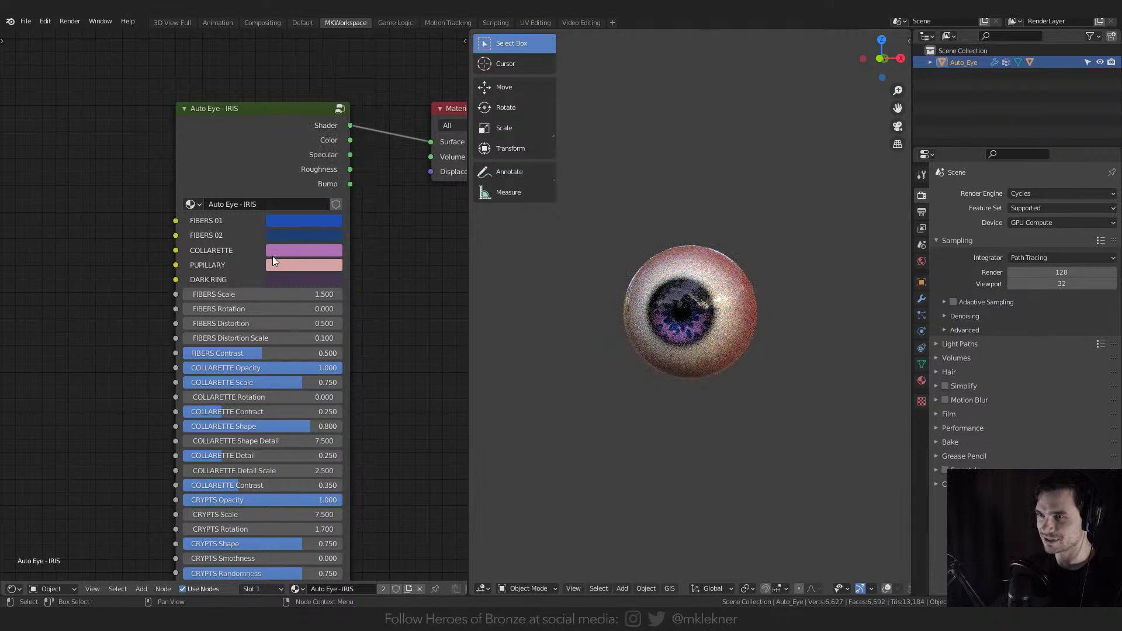
click(273, 251)
click(334, 90)
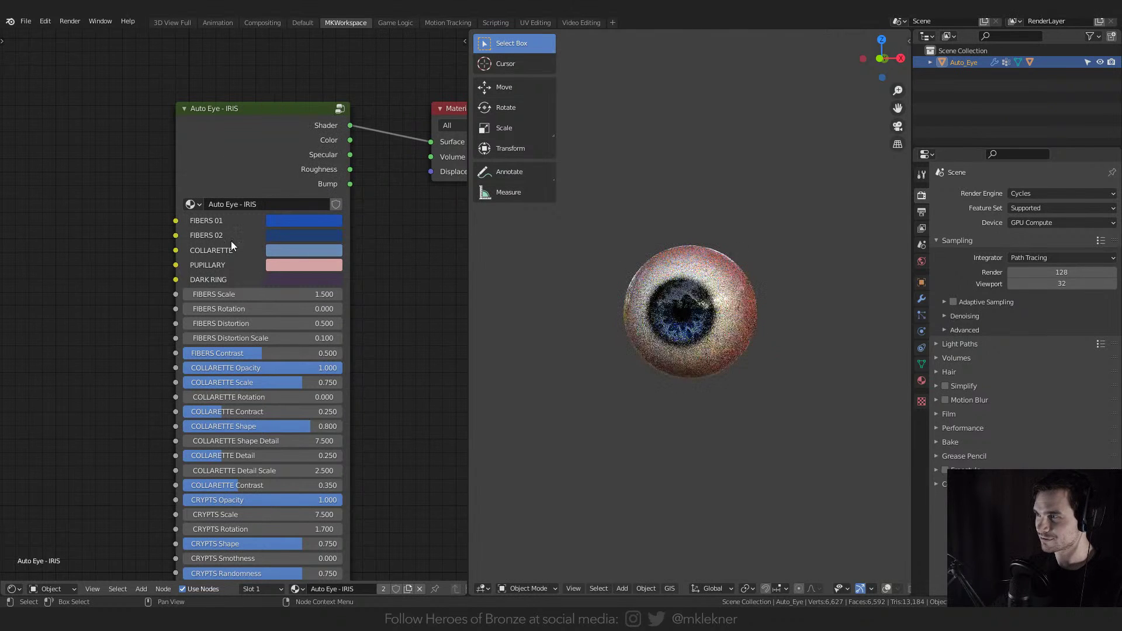
- Set the iris node's FIBERS Contrast to 1.000 and COLLARETTE Detail to 0.665
middle_drag(259, 356, 232, 305)
drag(226, 300, 322, 304)
scroll(212, 328, up, 1)
scroll(212, 332, up, 1)
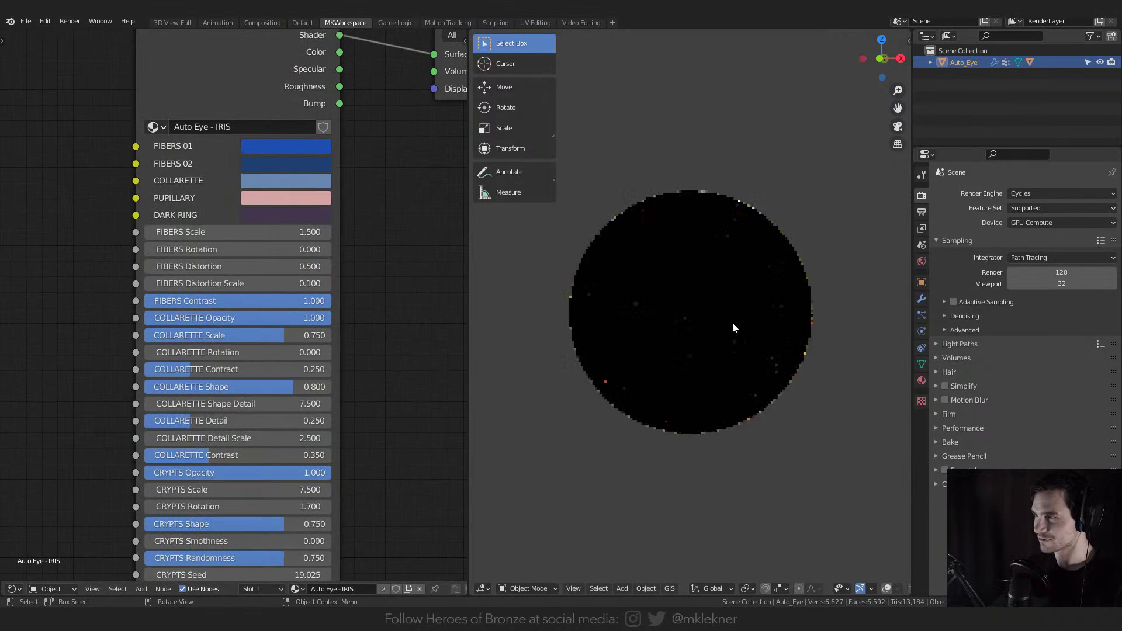
scroll(707, 317, up, 1)
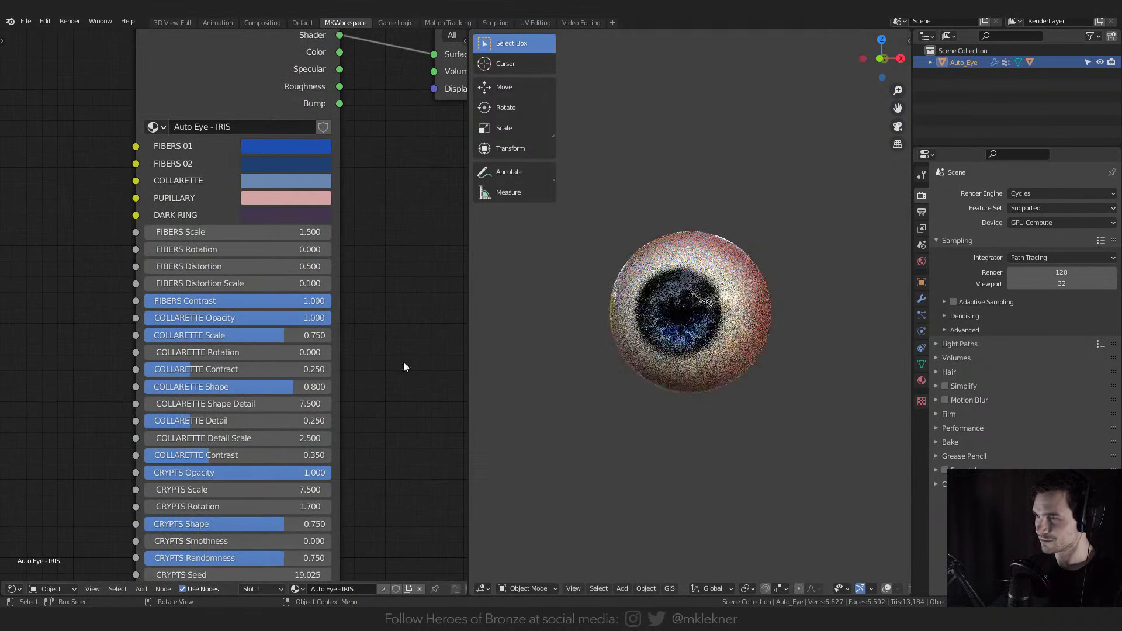
drag(190, 421, 269, 421)
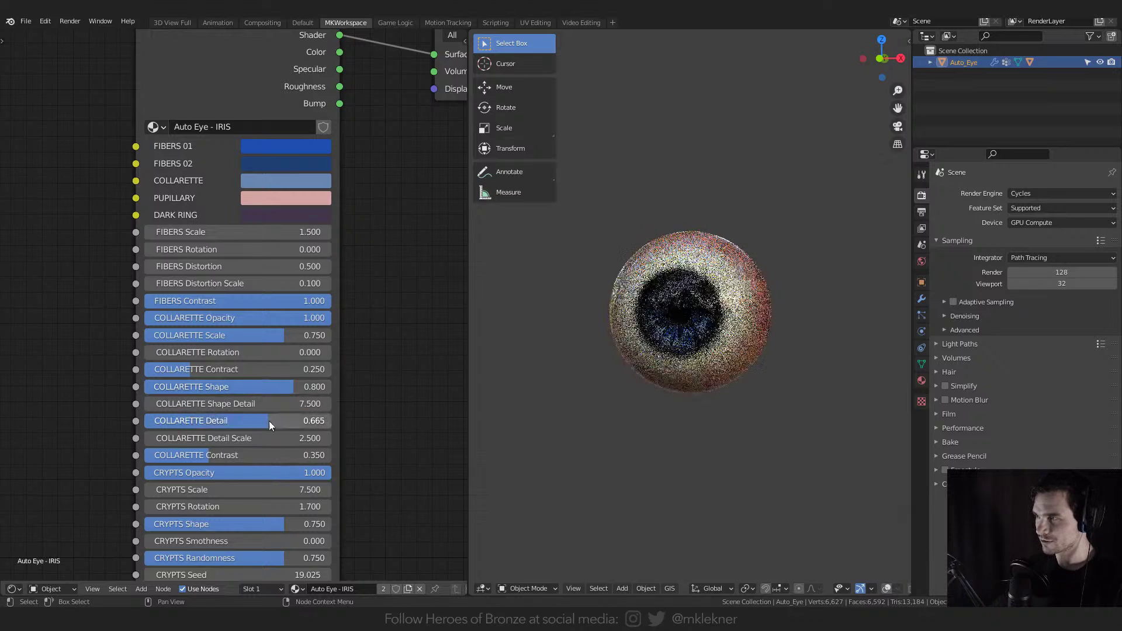
scroll(243, 467, down, 2)
scroll(233, 465, up, 1)
middle_drag(233, 465, 248, 260)
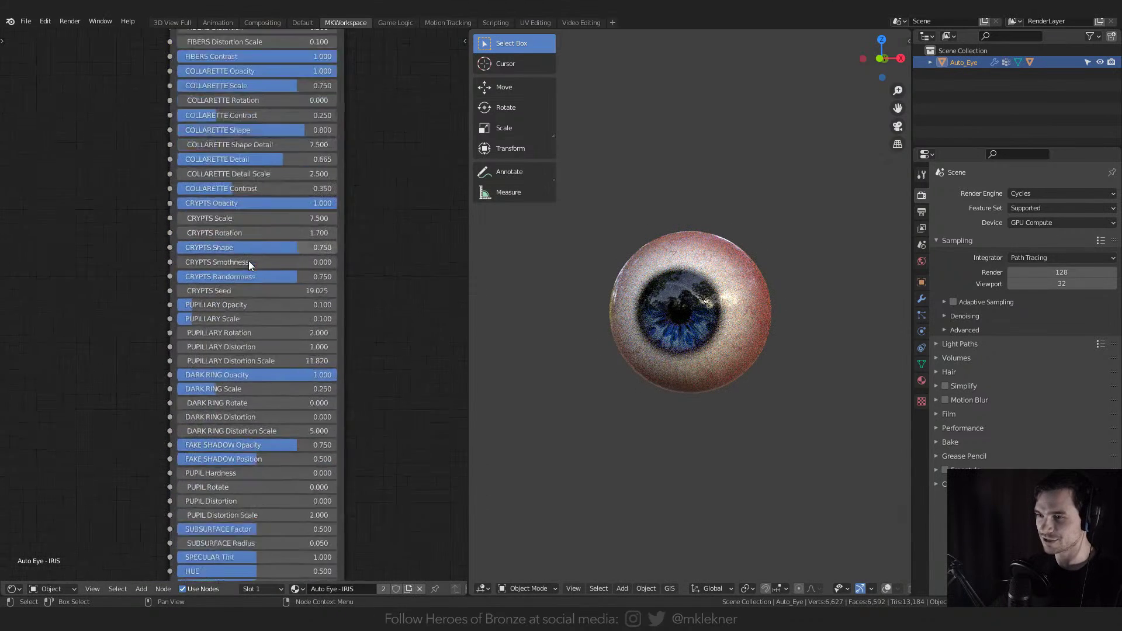
- Try the eye's Iris_Bigger shape key at 1 and reset it to 0
click(922, 364)
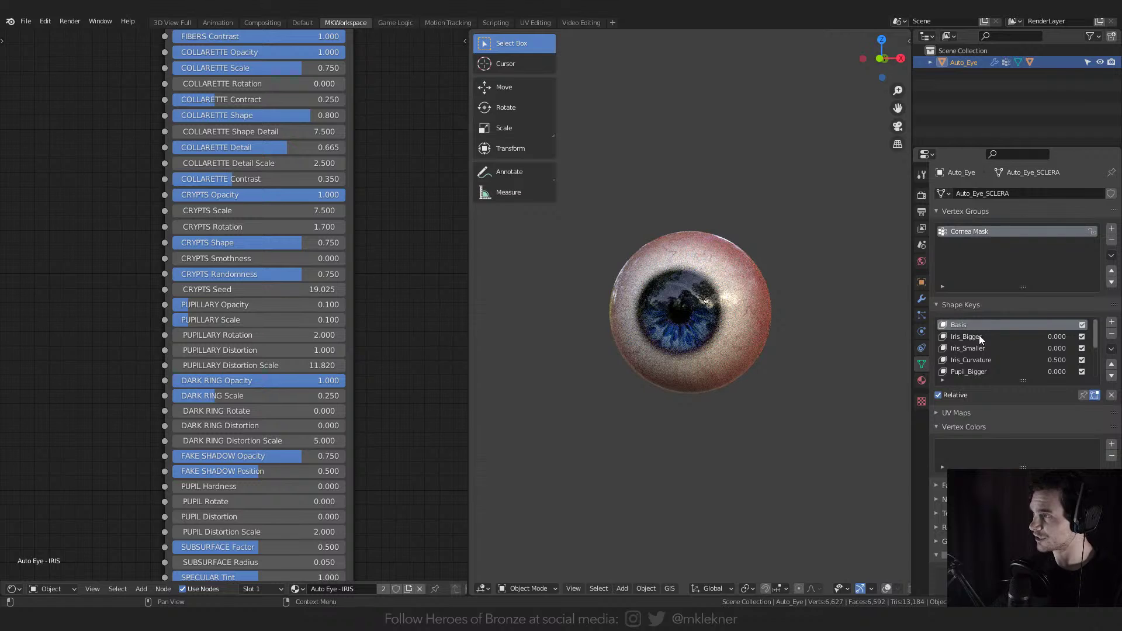
click(1055, 337)
text(1)
key(Return)
click(1054, 338)
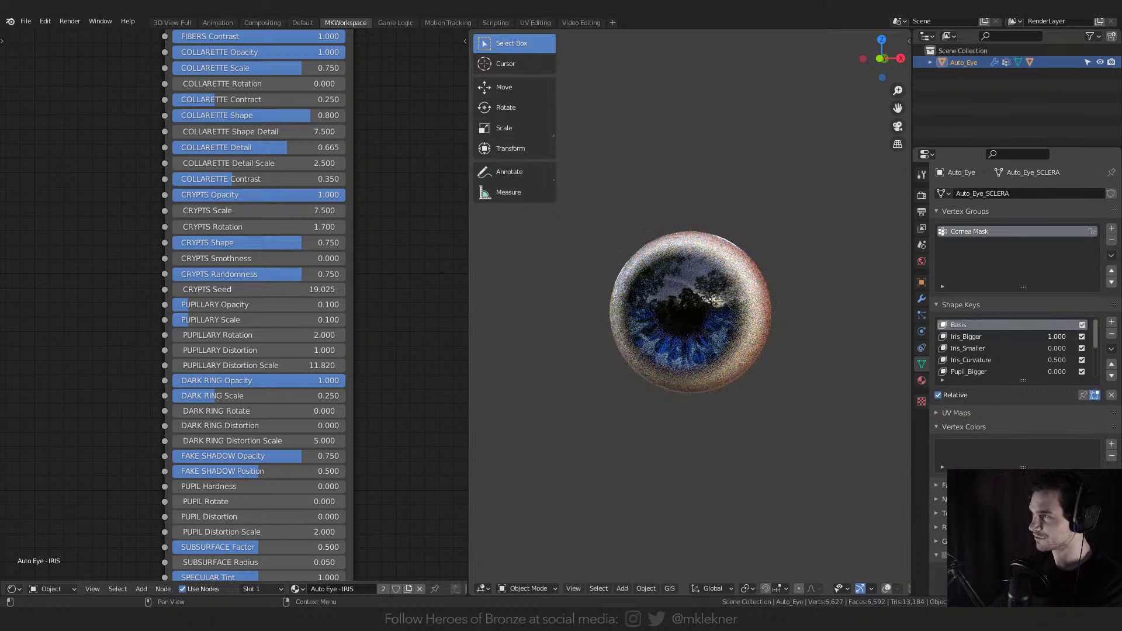
text(0)
key(Return)
- Try the Pupil_Bigger shape key at 1 and return it to 0
scroll(1052, 355, down, 2)
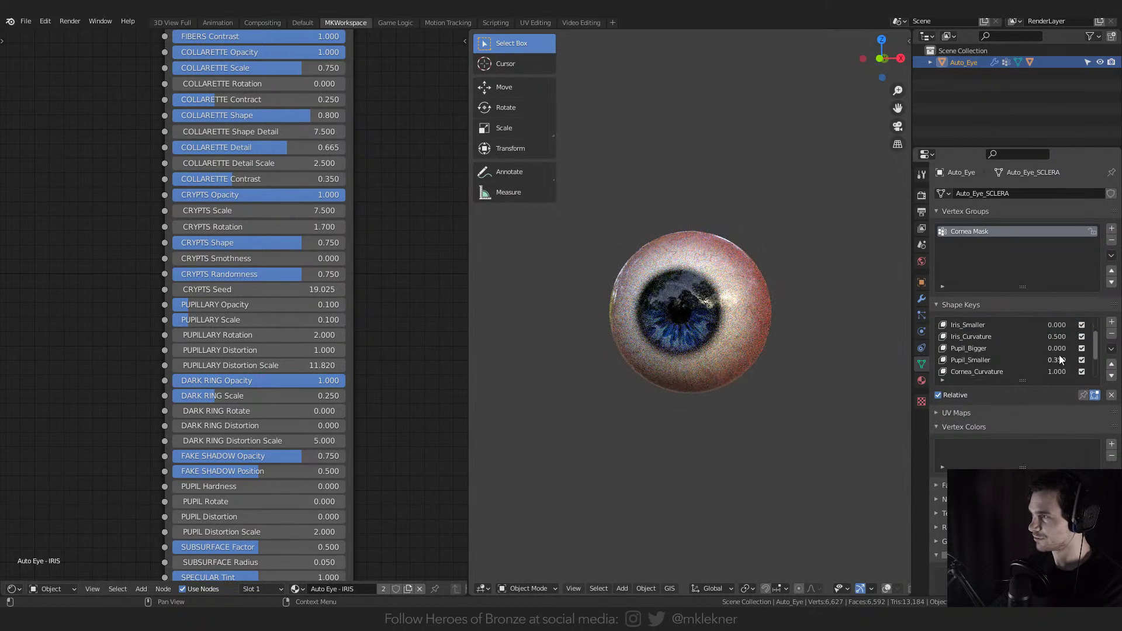
click(1056, 349)
text(0.0)
key(Return)
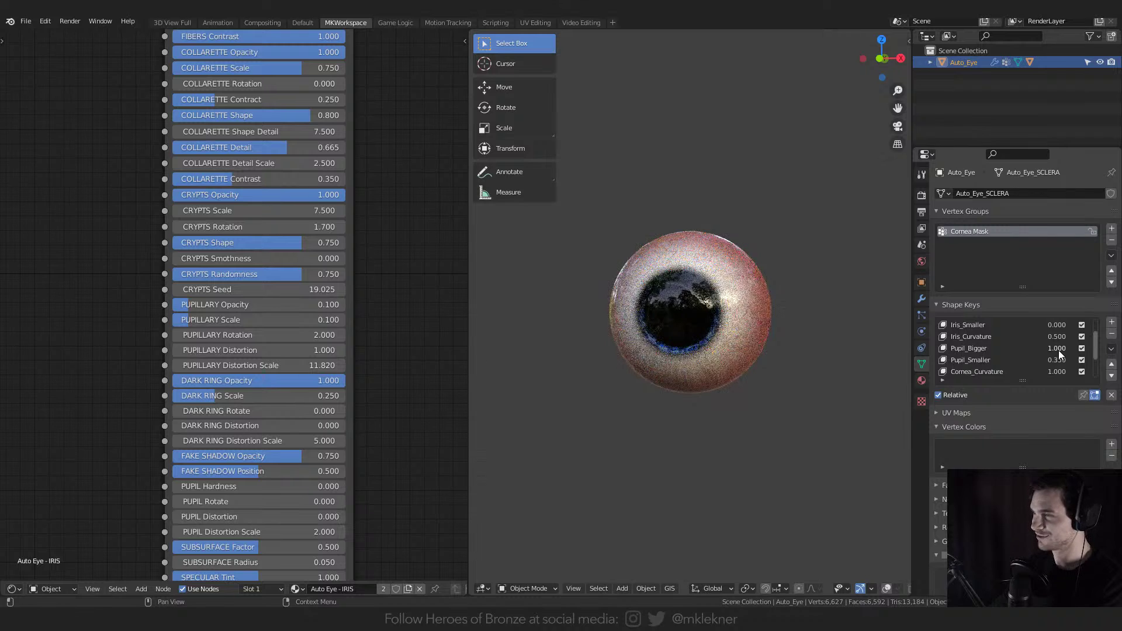
click(1058, 350)
text(0)
key(Return)
- Set the Pupil_Smaller shape key to 0, also trying a value of 1
click(1058, 360)
text(0)
key(Return)
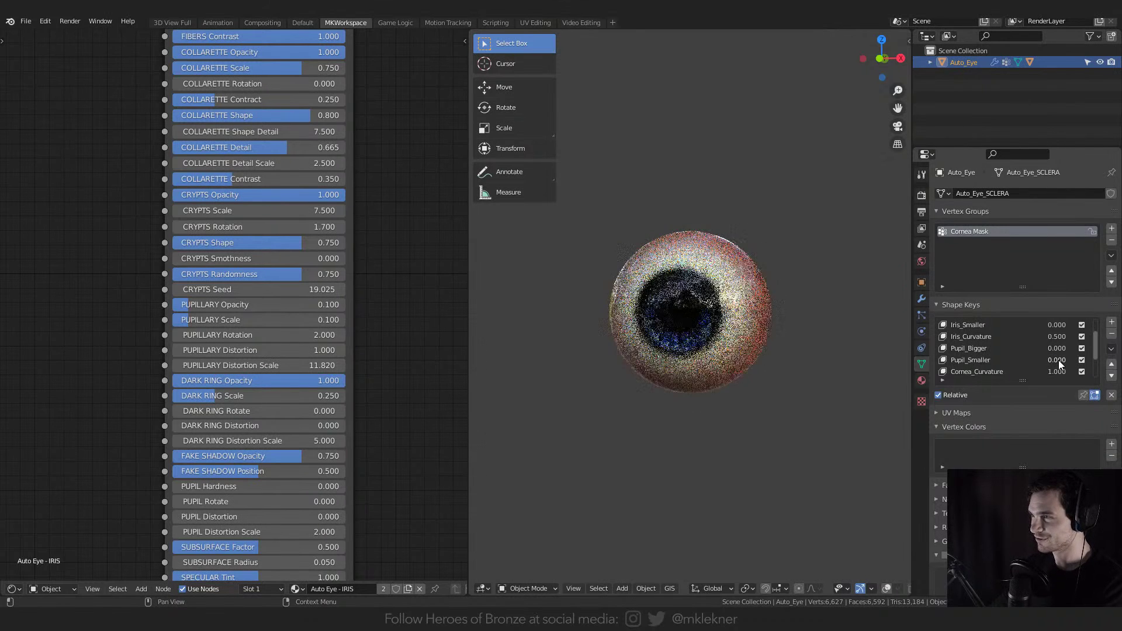
click(1059, 361)
text(1)
key(Return)
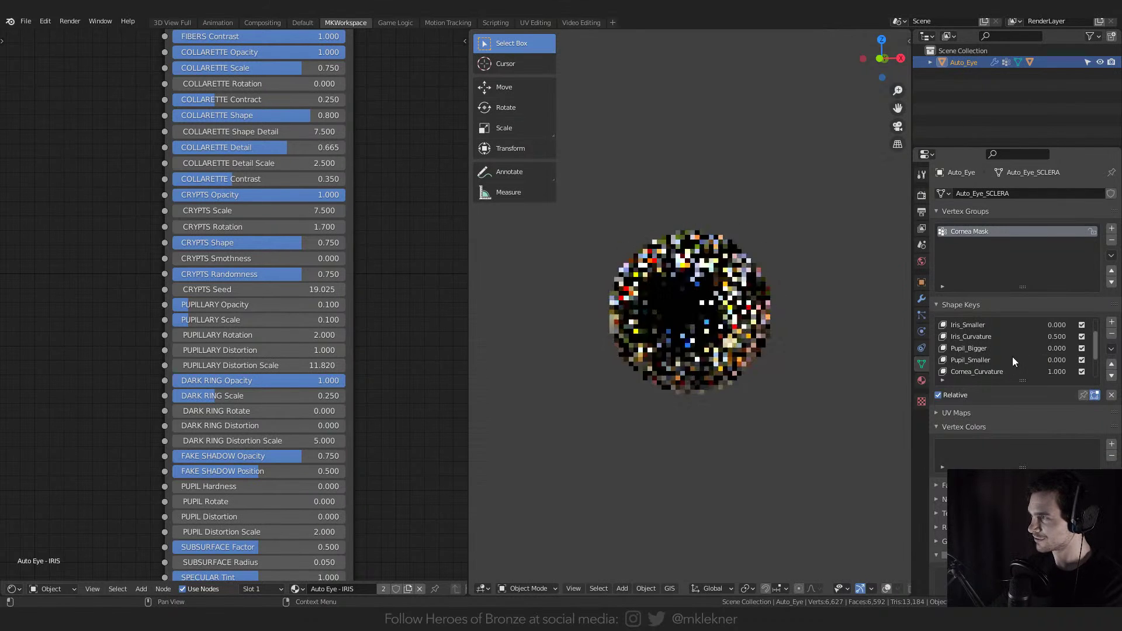
- Try the Pupil_Smaller shape key at 1, set it to 0.350, and view the eye from the side
drag(1048, 361, 1059, 361)
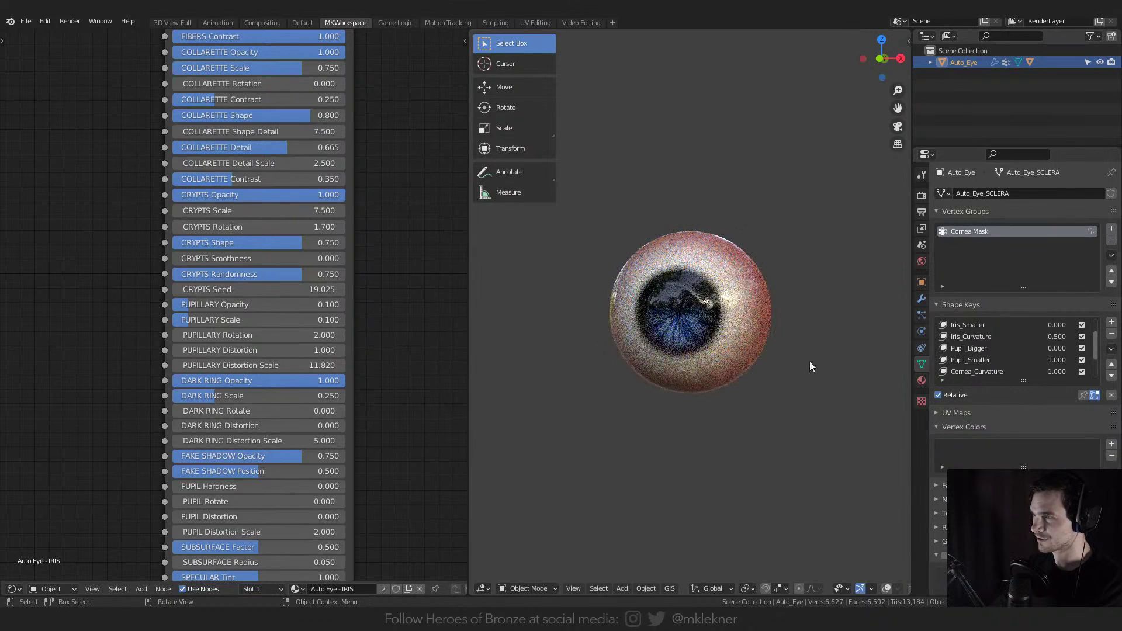
click(1051, 360)
text(.35)
key(Return)
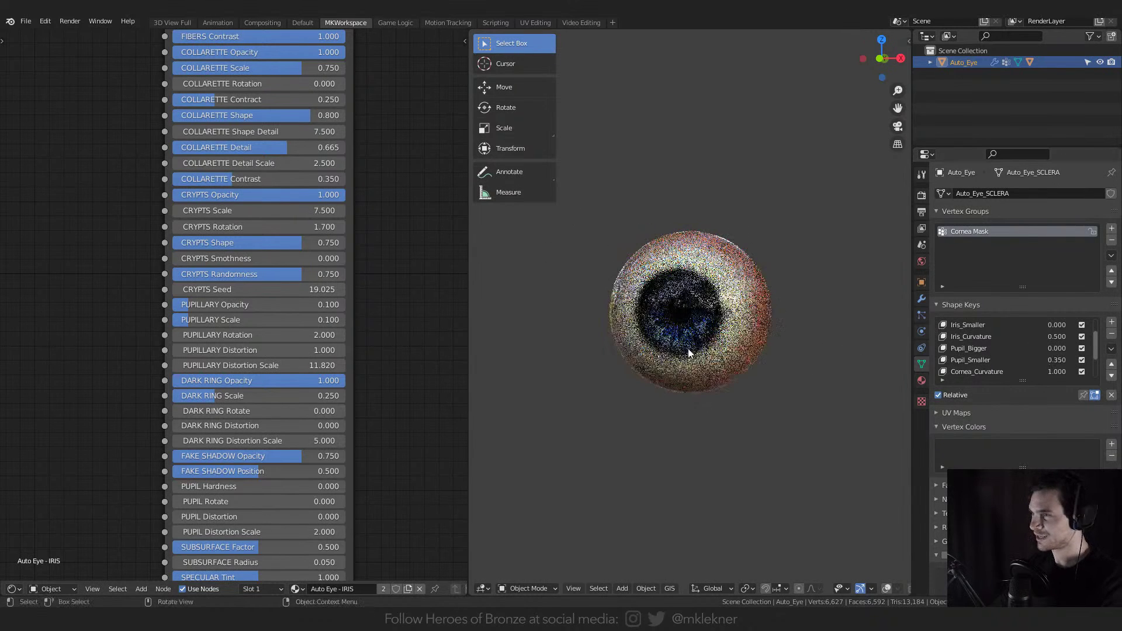
middle_drag(668, 367, 674, 380)
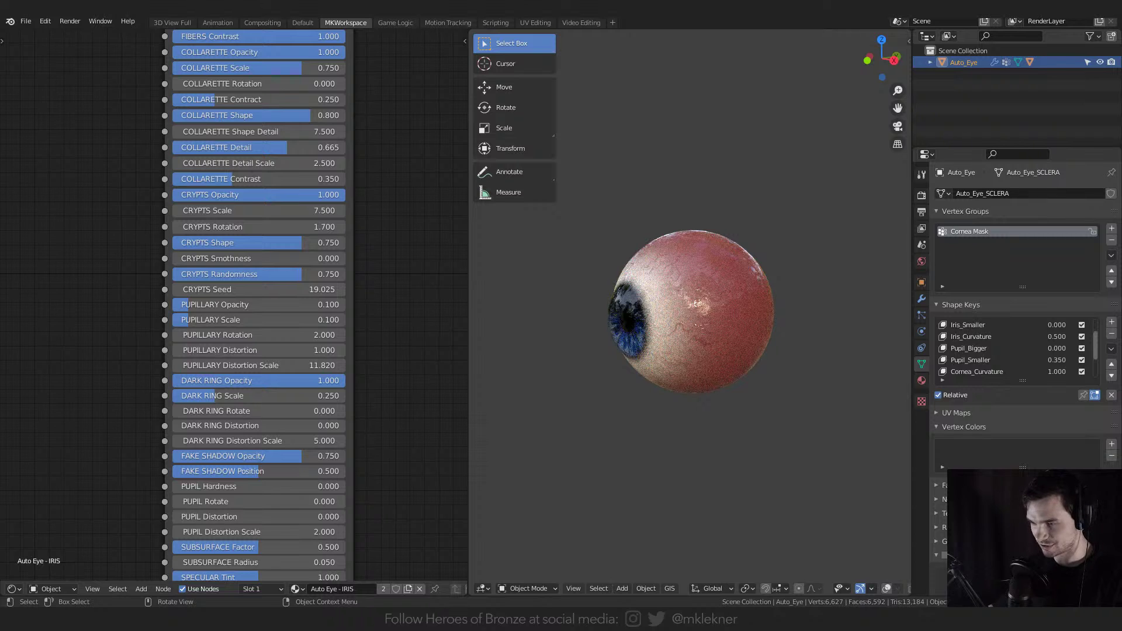
- Switch to the browser and review the Auto Eye page on BlenderMarket, including its Realistic preview image and the creator's name
click(127, 617)
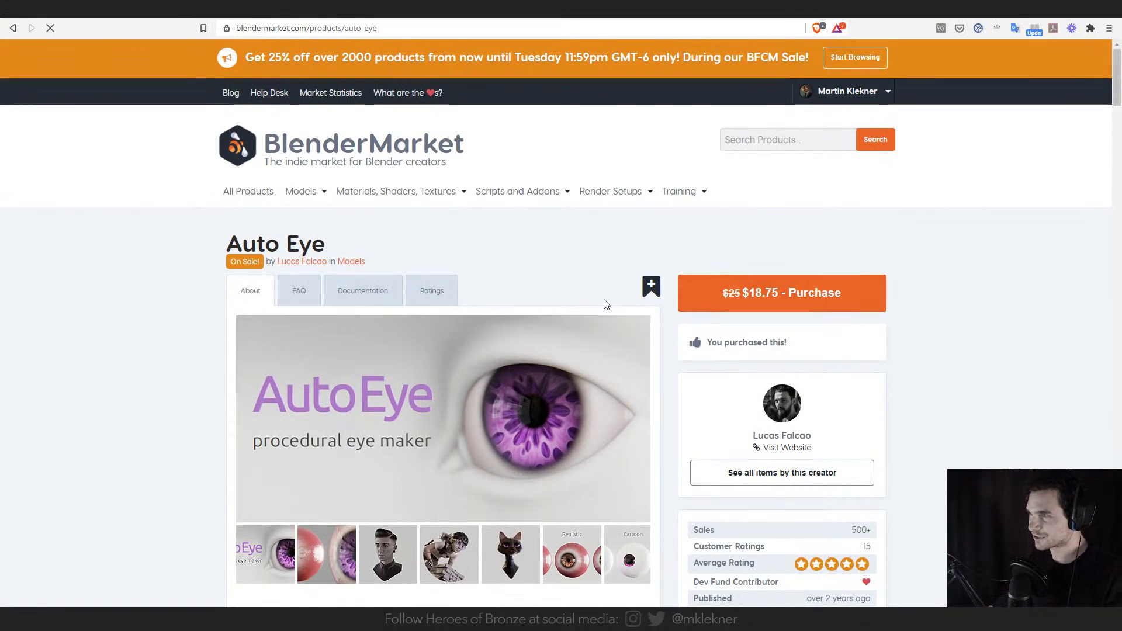
scroll(603, 304, down, 4)
scroll(409, 329, up, 4)
scroll(471, 314, down, 4)
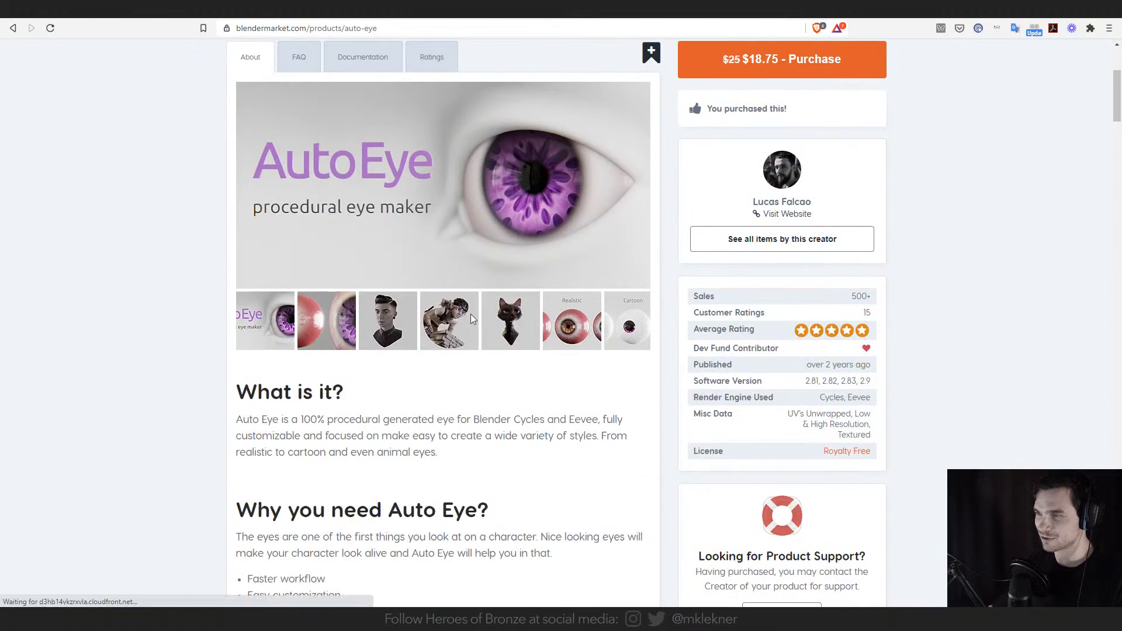
click(626, 333)
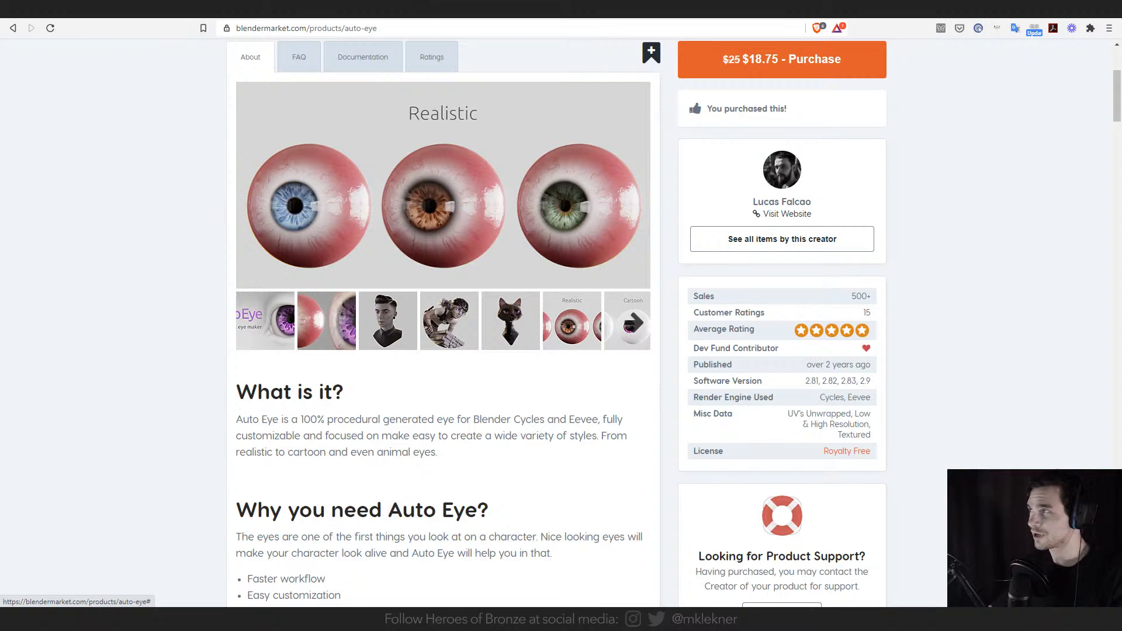
scroll(595, 272, up, 2)
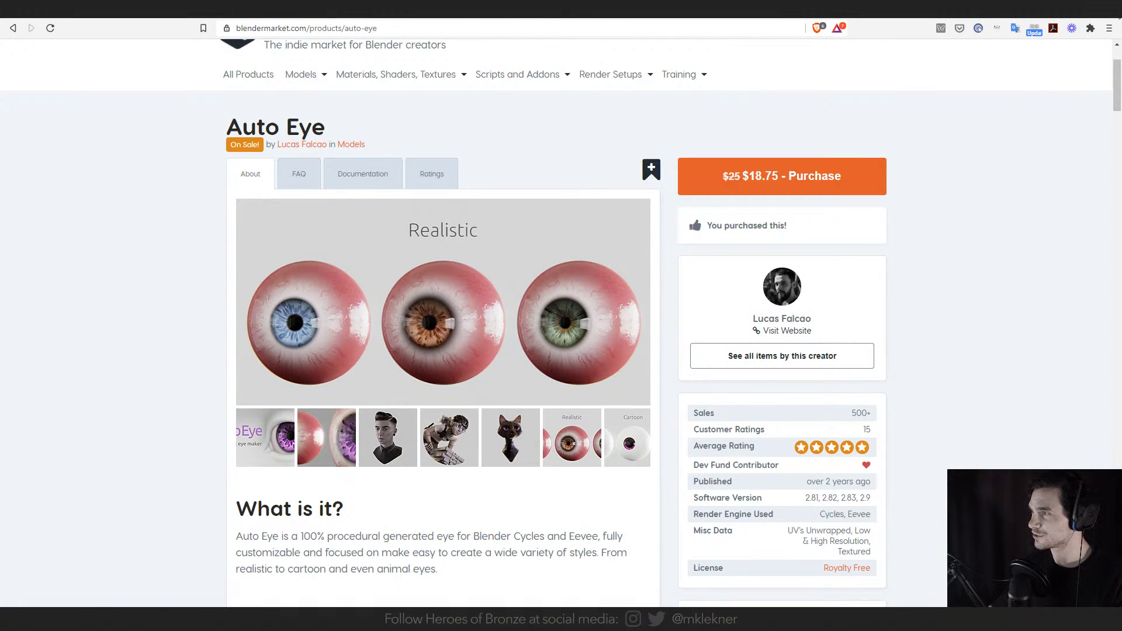
drag(823, 326, 744, 323)
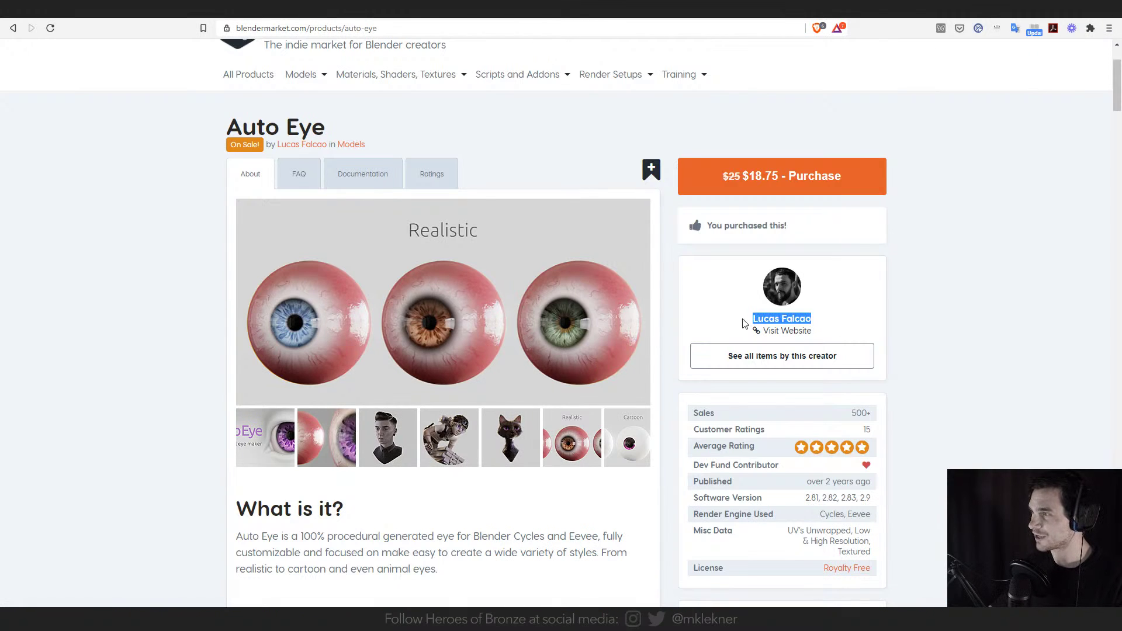
click(730, 324)
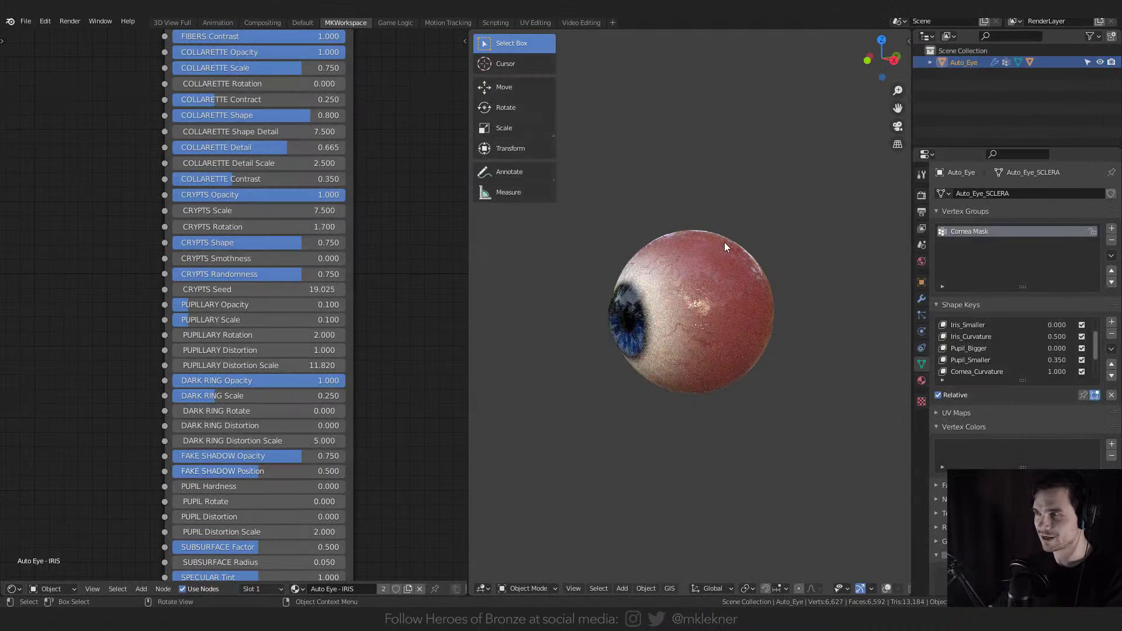
- Try the eye's Bake shape key at 1 and reset it to 0
right_click(964, 58)
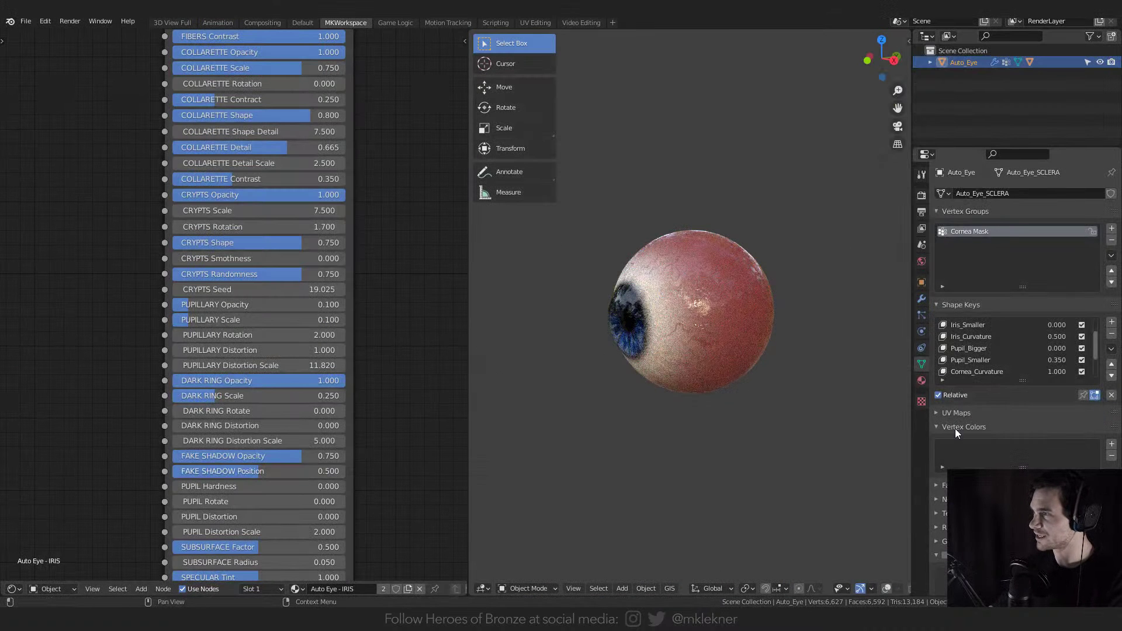
scroll(999, 347, down, 3)
drag(1053, 373, 1110, 374)
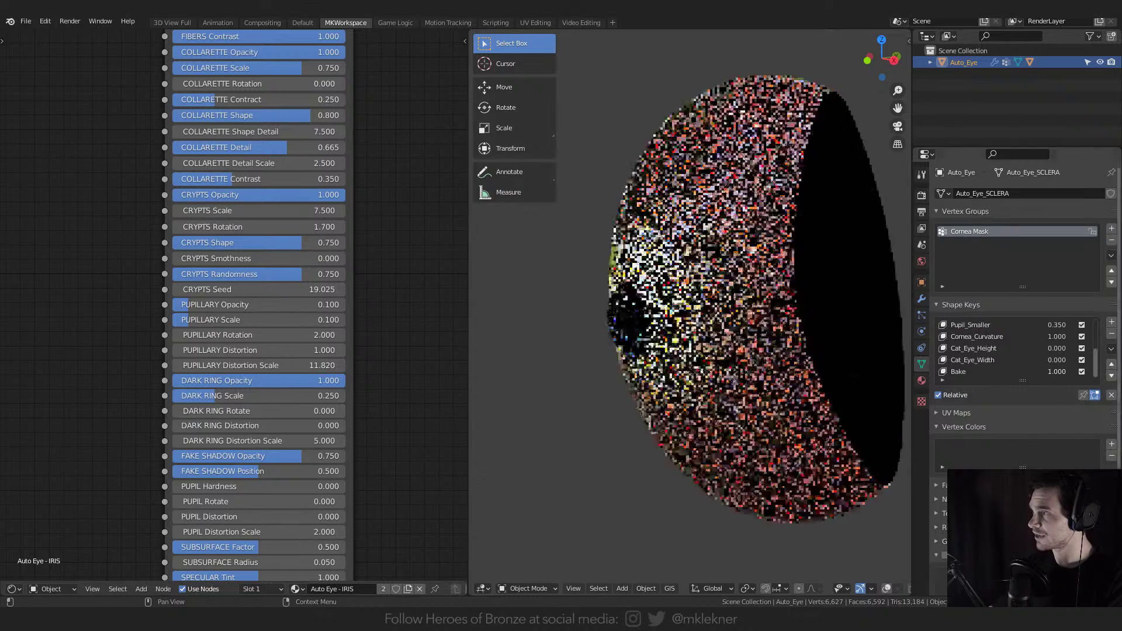
scroll(579, 306, down, 4)
middle_drag(580, 307, 683, 329)
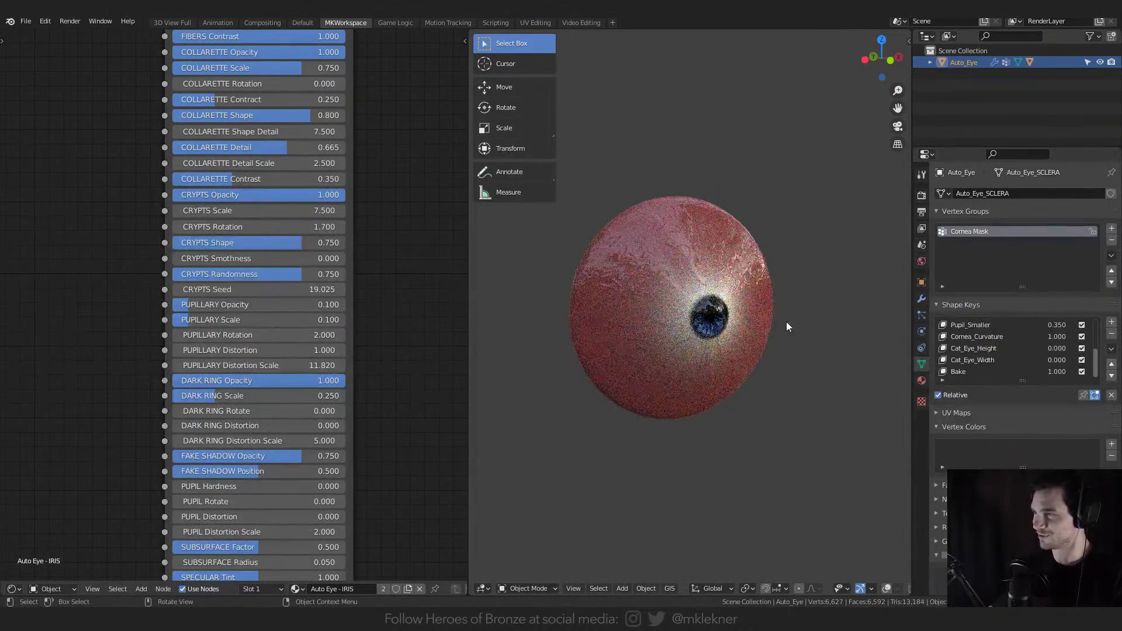
text(0)
key(Return)
middle_drag(859, 275, 831, 308)
scroll(831, 309, up, 2)
scroll(280, 425, down, 2)
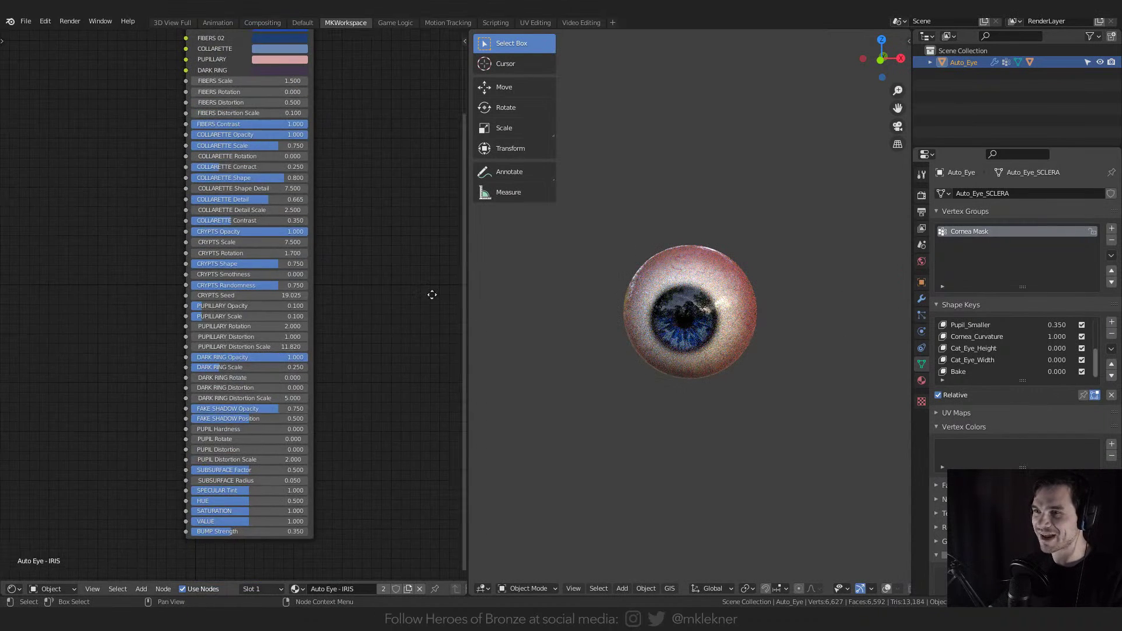
- Inspect the nodes inside the Auto Eye - IRIS group, return to the material, and reposition the group node
middle_drag(430, 293, 388, 388)
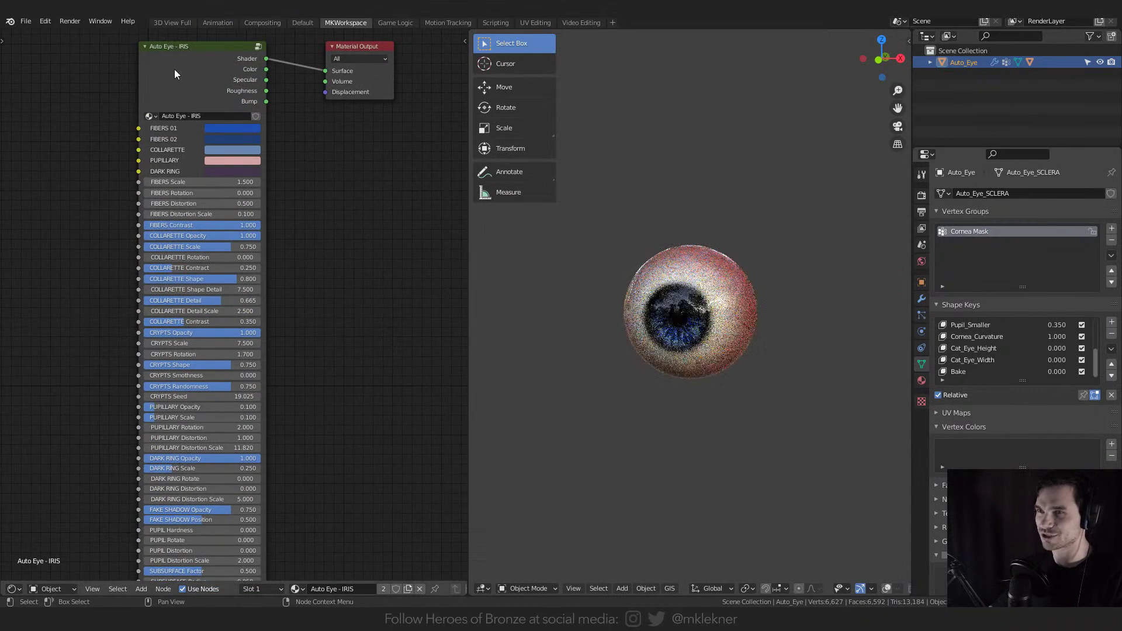
click(200, 62)
key(Tab)
scroll(208, 117, down, 7)
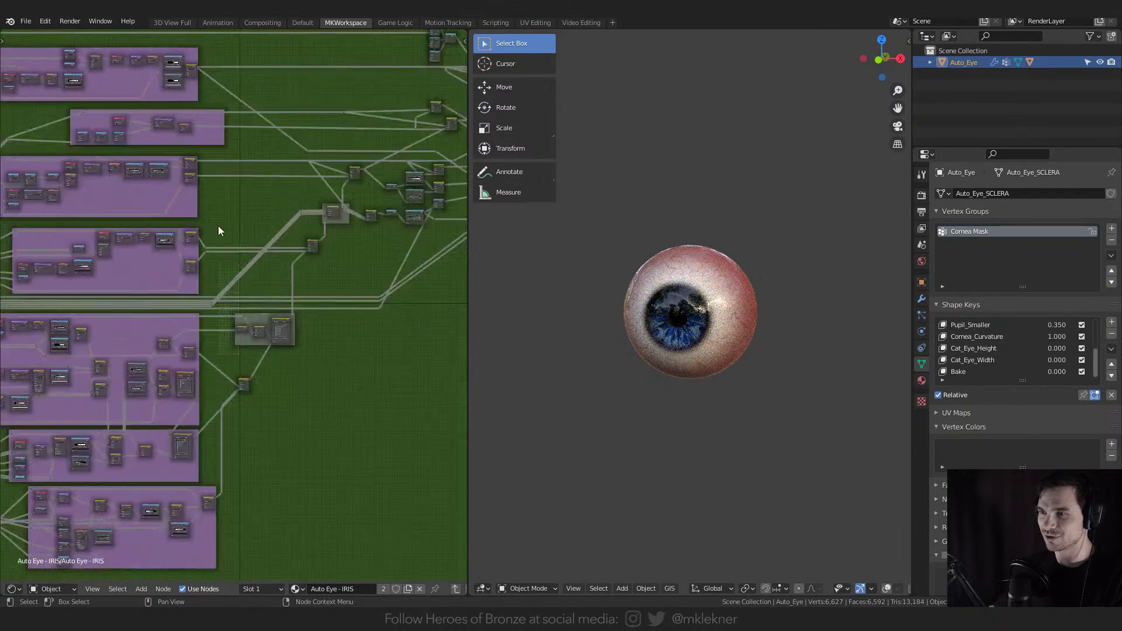
middle_drag(233, 247, 245, 340)
key(Tab)
scroll(223, 219, up, 8)
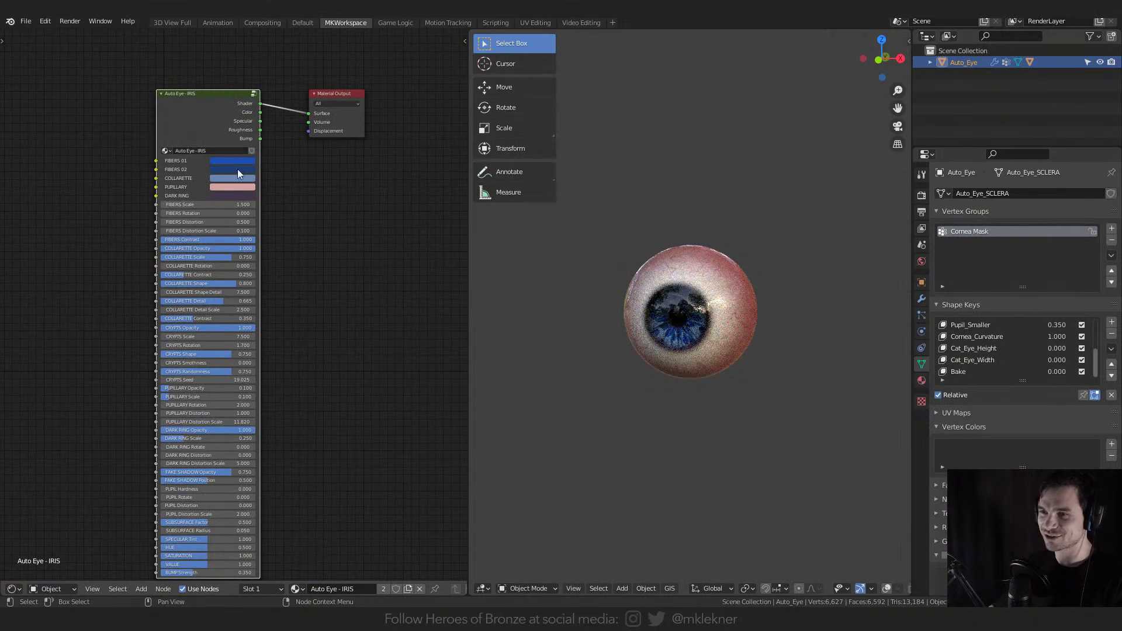
key(g)
click(237, 104)
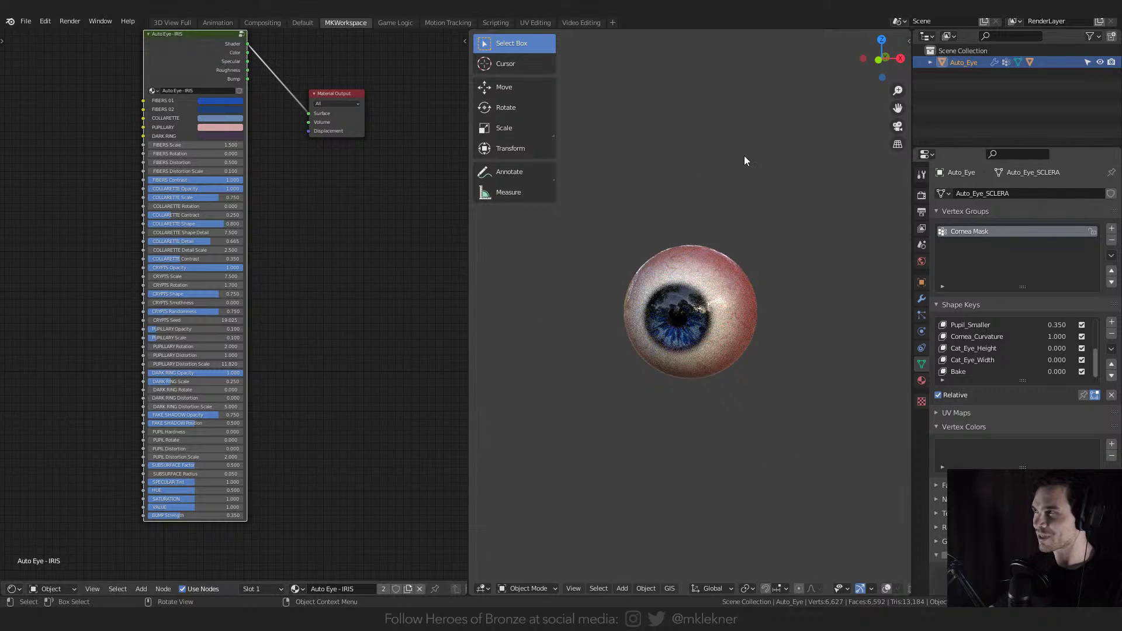
- Delete the Auto_Eye and Auto_Eye_IRIS objects from the scene
right_click(965, 60)
click(930, 93)
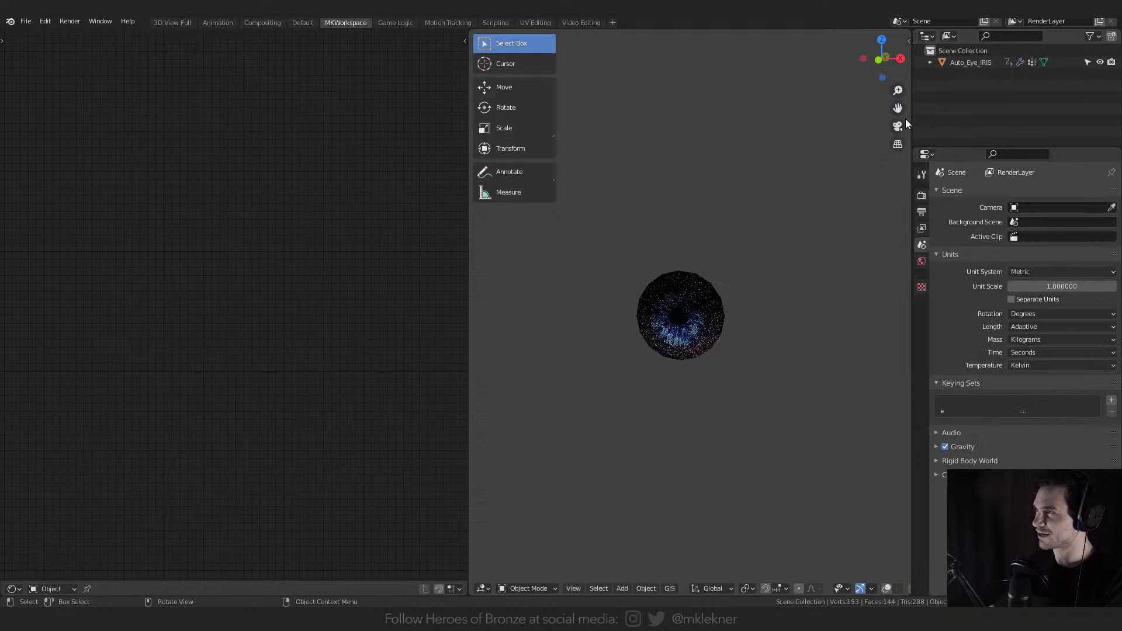
right_click(970, 62)
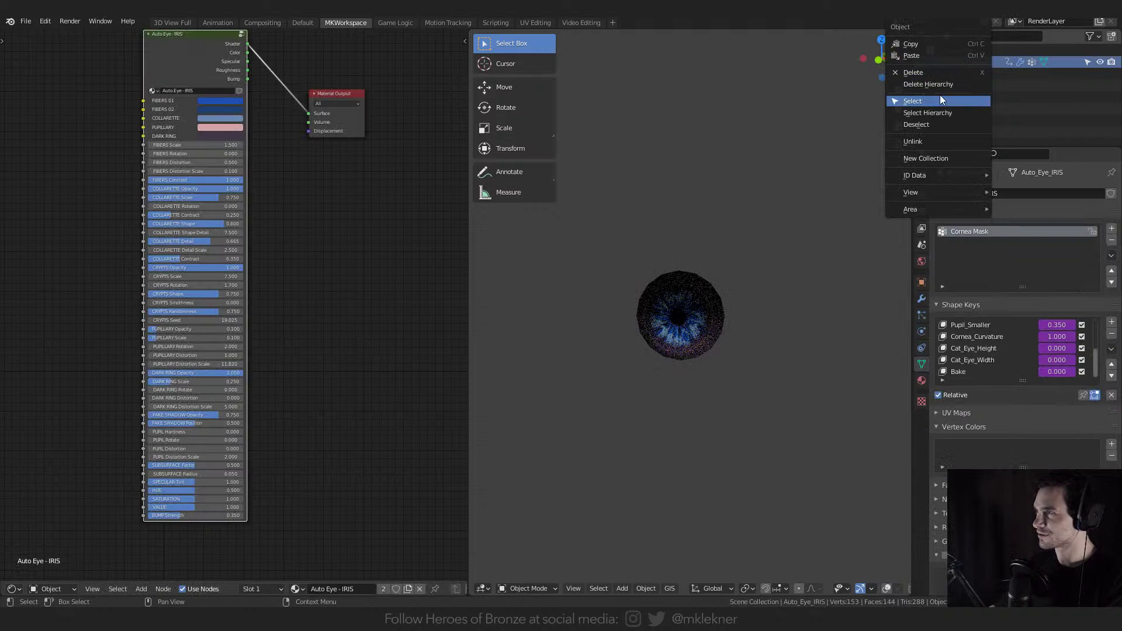
click(940, 96)
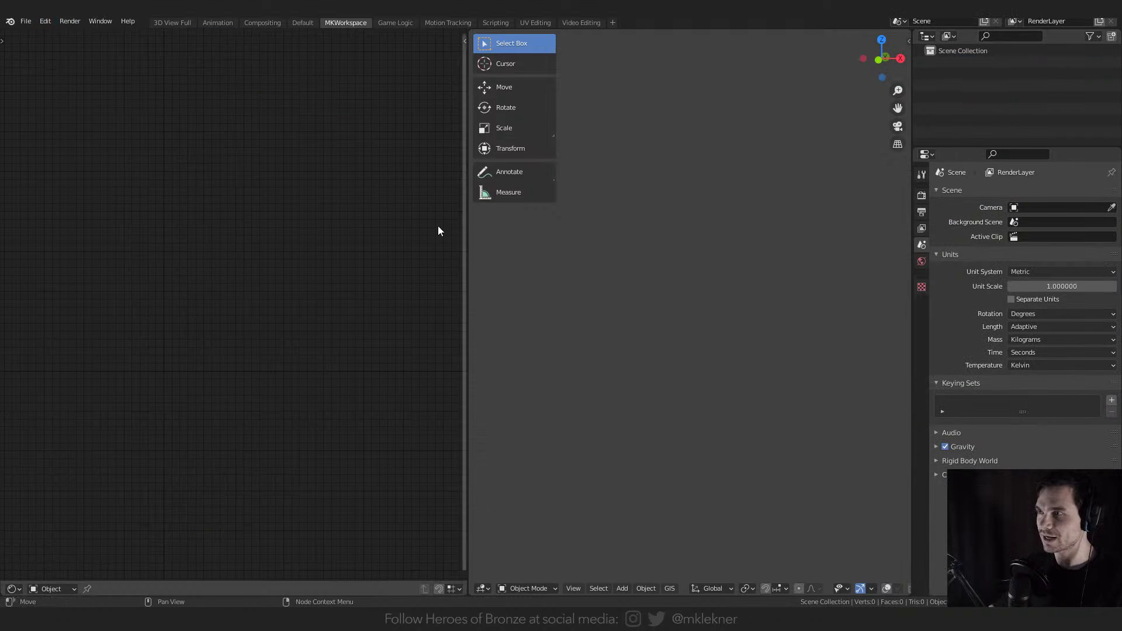
- Expand the 3D viewport over the node editor area and switch it to solid shading
drag(470, 592, 214, 418)
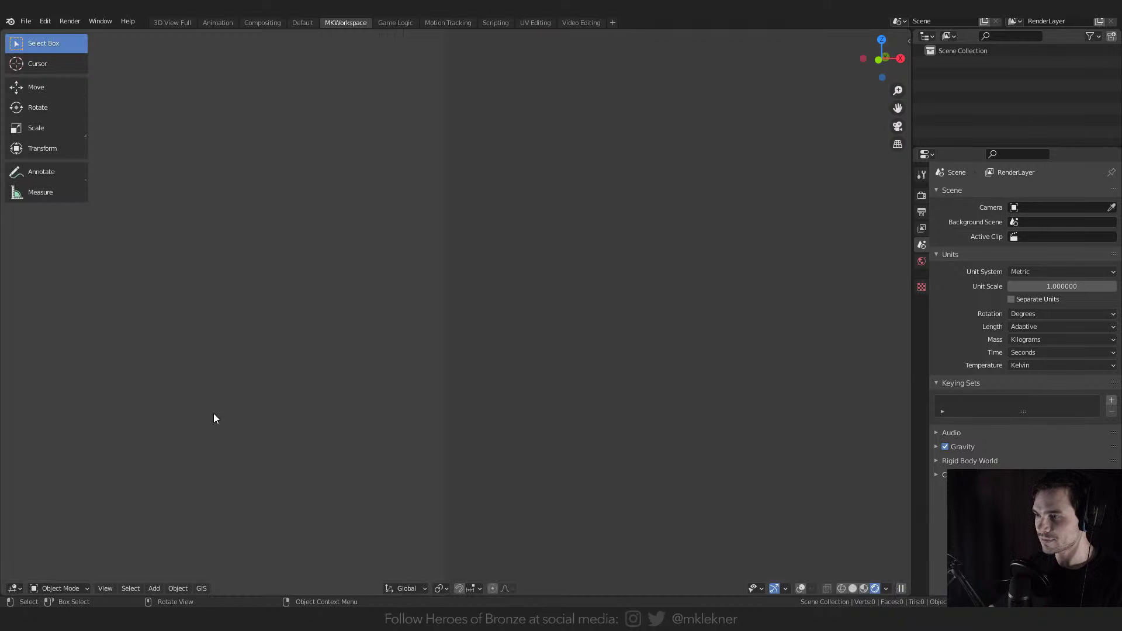
click(855, 590)
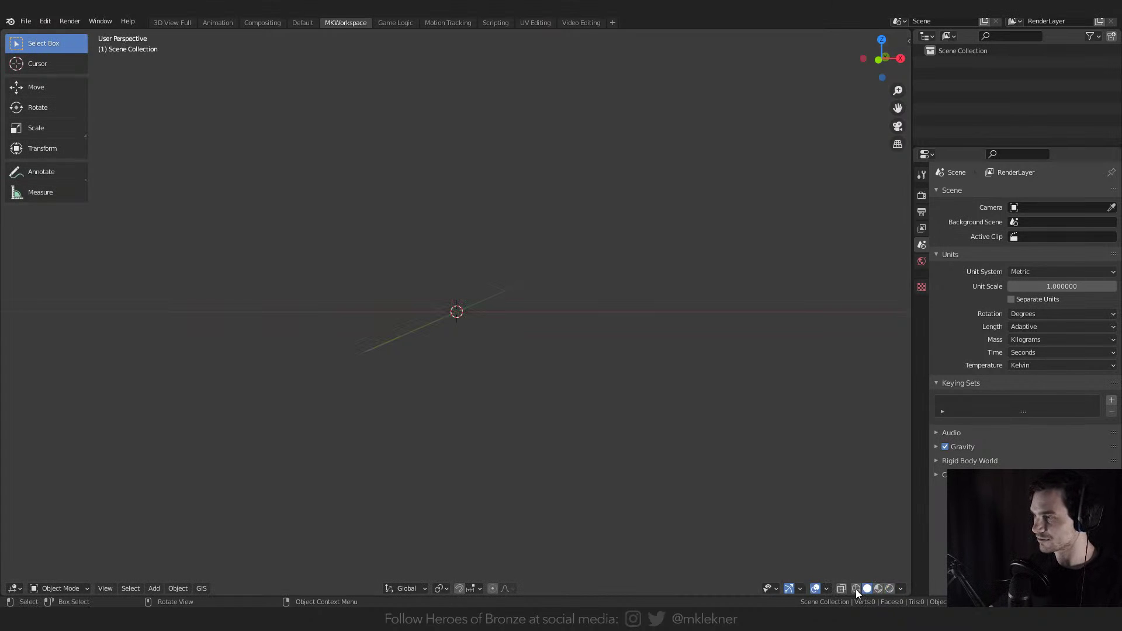
- Look up the Extra Objects add-on in the preferences by searching for "extra", and clear the search and close the preferences
click(45, 21)
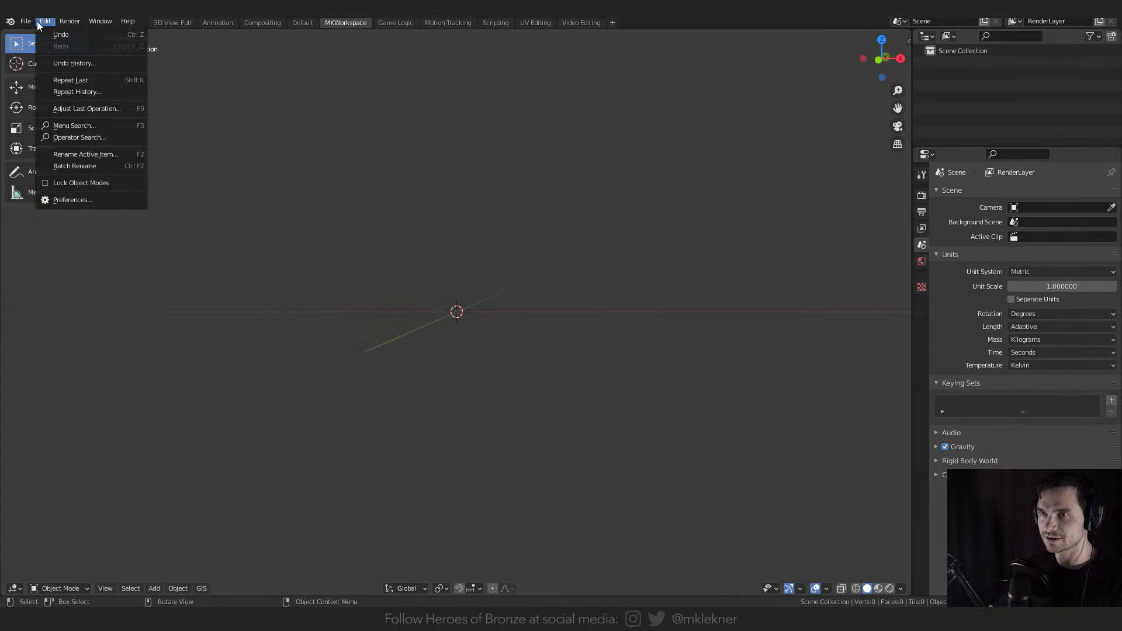
click(72, 200)
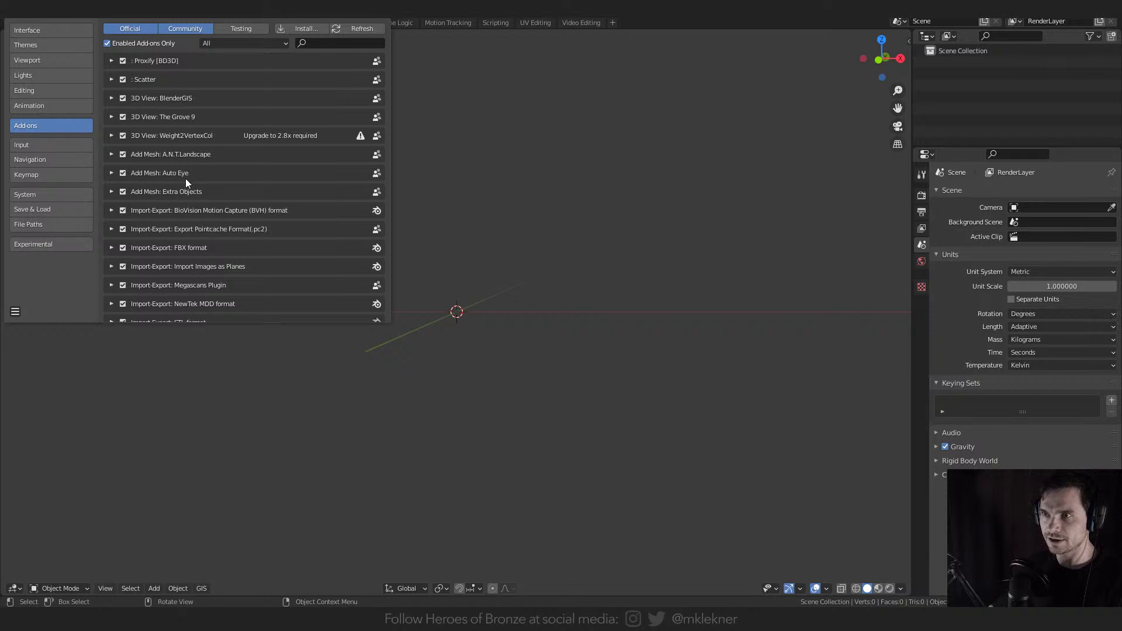
scroll(187, 183, down, 2)
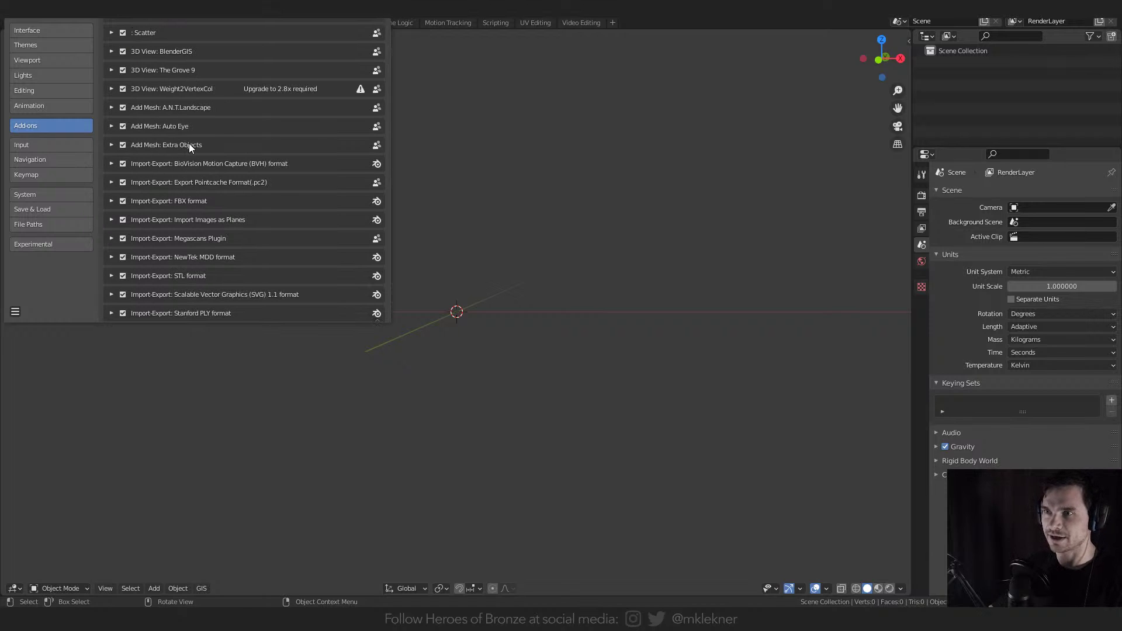
scroll(237, 139, up, 2)
click(319, 44)
text(extra)
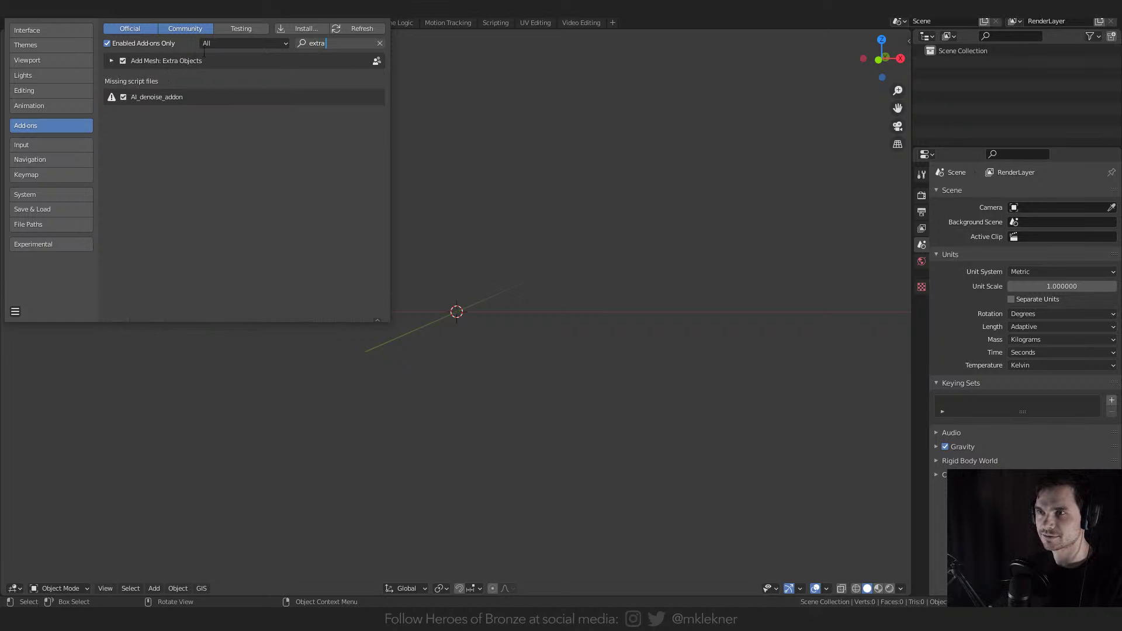
click(379, 44)
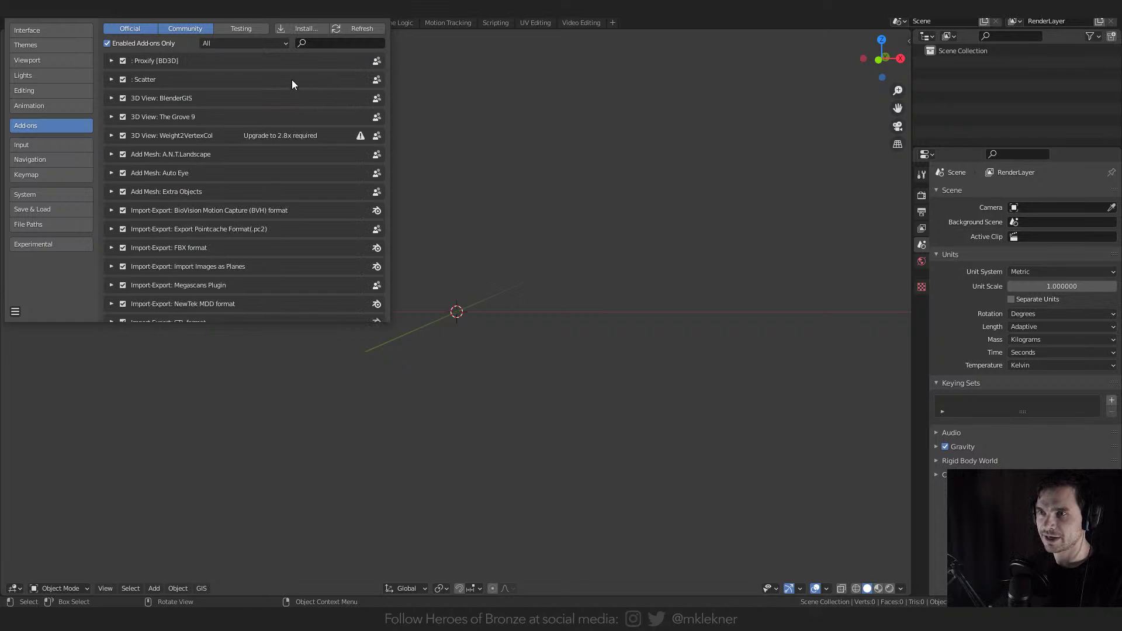
scroll(280, 150, down, 2)
click(377, 8)
- Add a set of six rocks with the Rock Generator
middle_drag(355, 155, 394, 286)
key(shift+a)
mouse_move(355, 45)
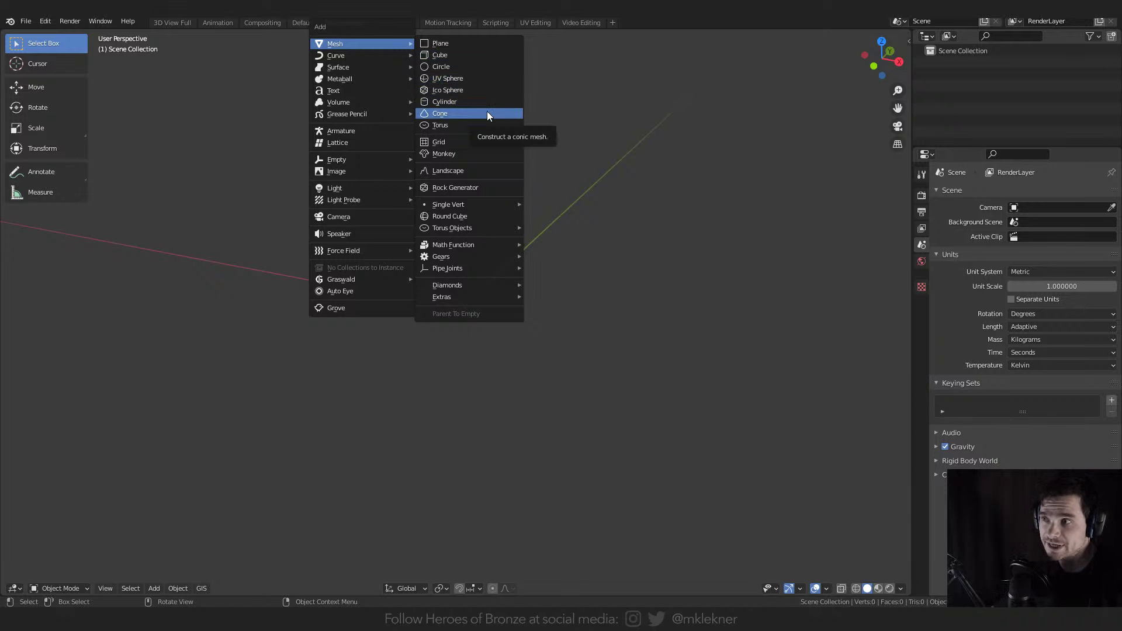
click(491, 188)
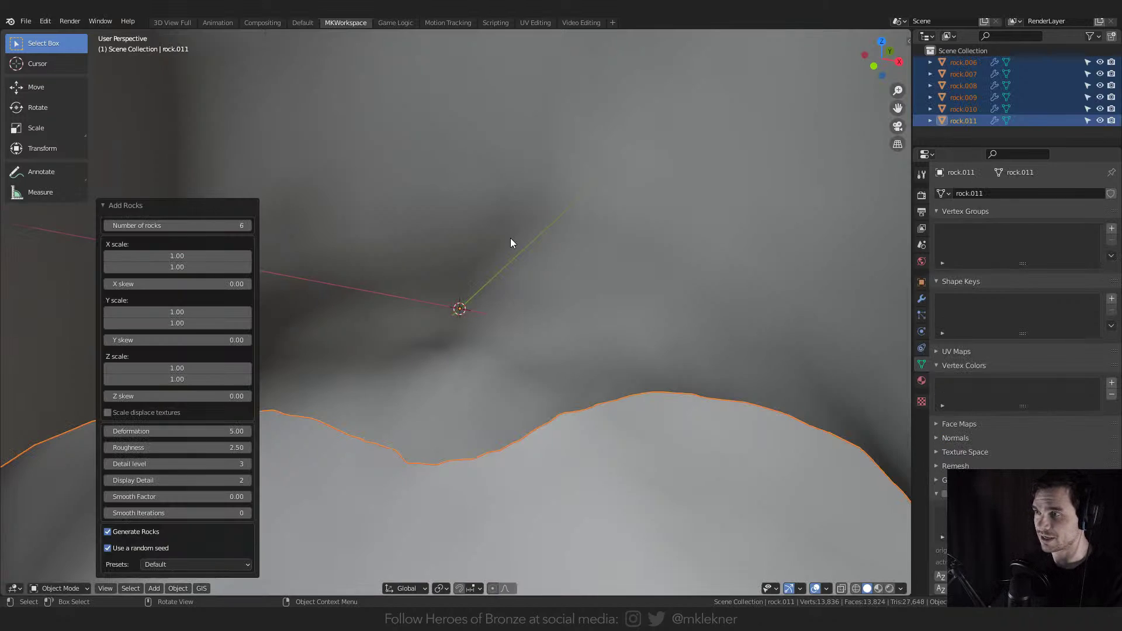
scroll(500, 258, down, 8)
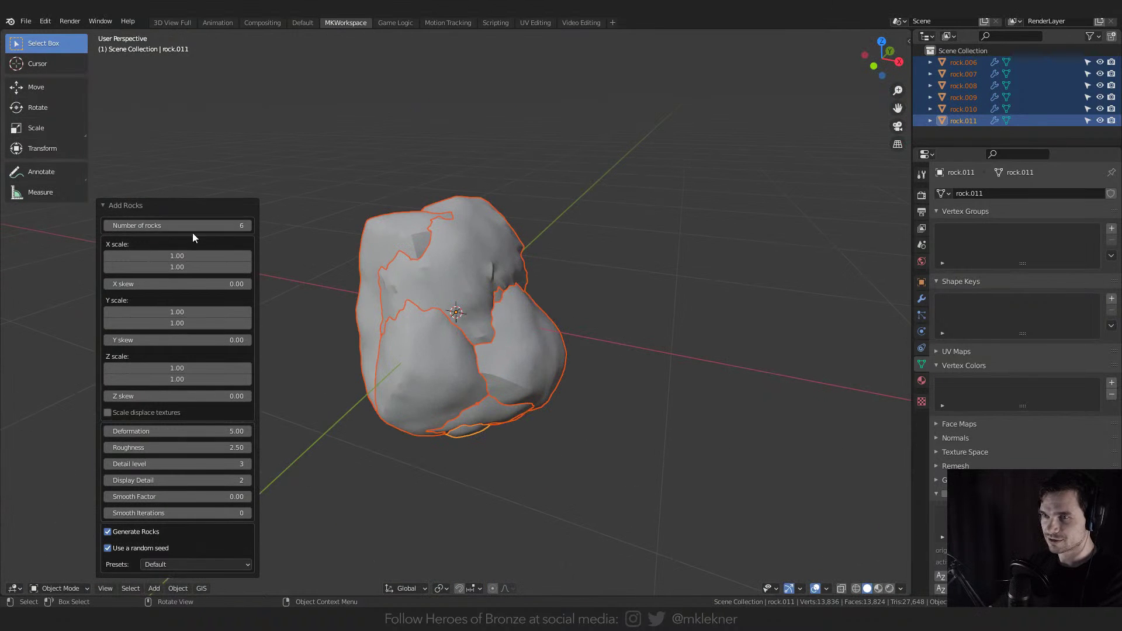
middle_drag(325, 223, 492, 239)
- Try moving the uppermost rock along the X axis and undo the move
click(492, 239)
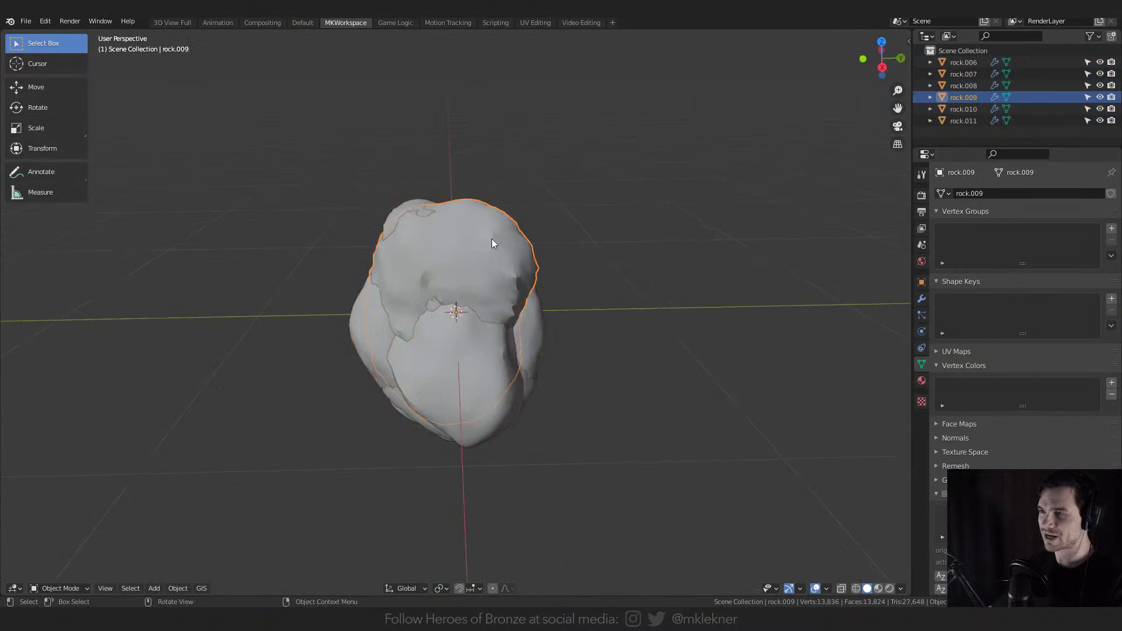
scroll(492, 238, down, 2)
key(g)
key(x)
click(344, 236)
key(ctrl+z)
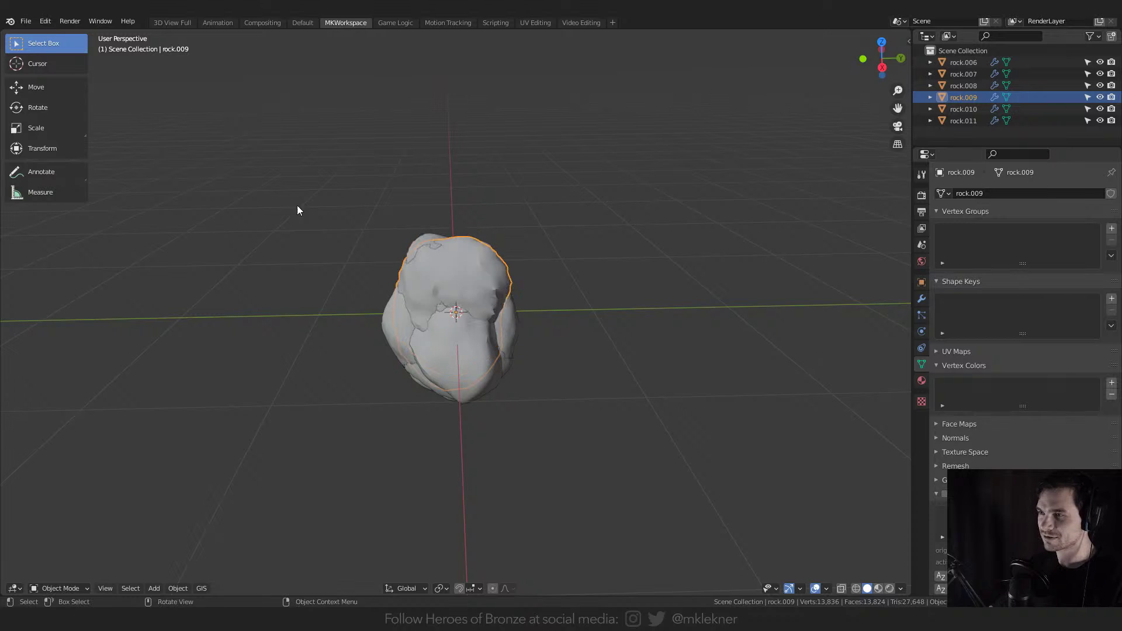
- Delete all the existing rocks and generate a new set of six with the Rock Generator's Asteroid preset
key(a)
key(Delete)
key(shift+a)
mouse_move(441, 238)
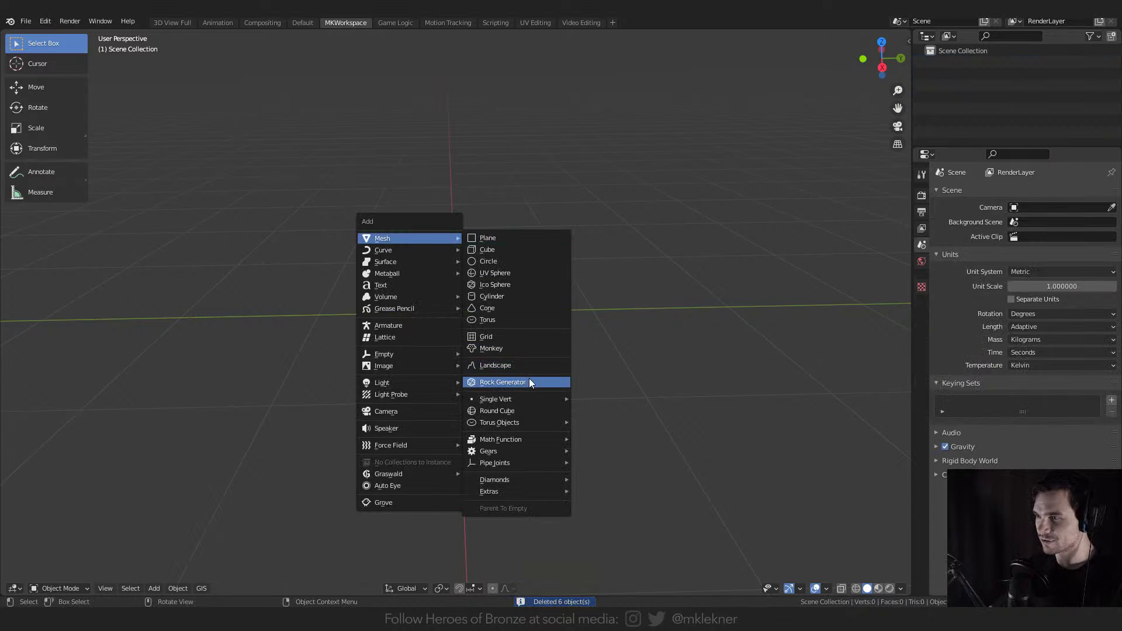
click(502, 382)
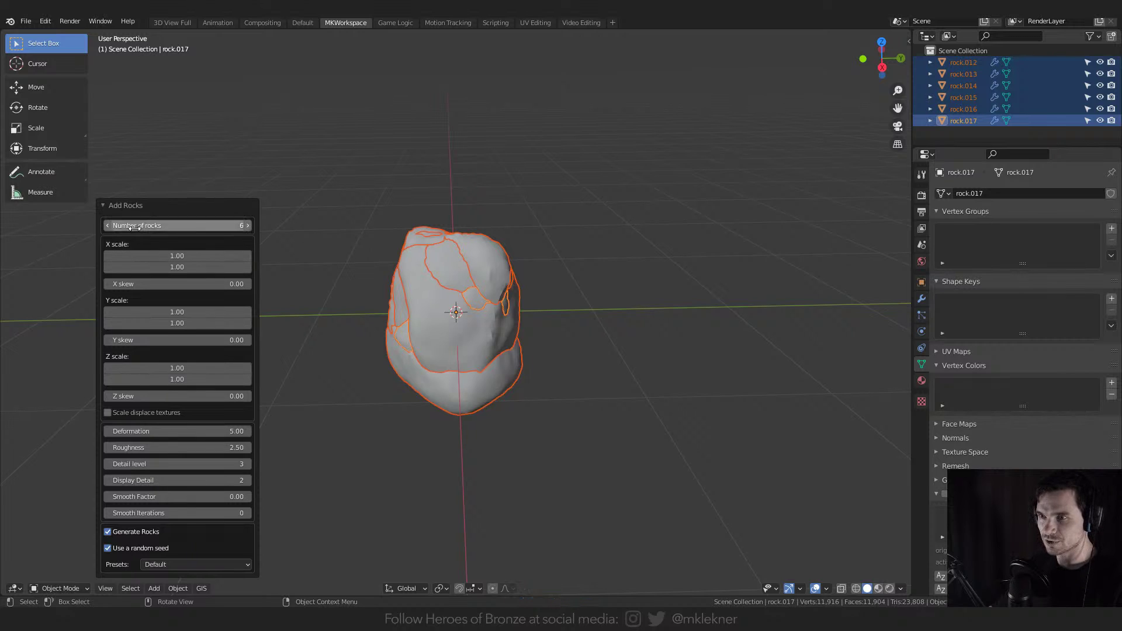
click(157, 564)
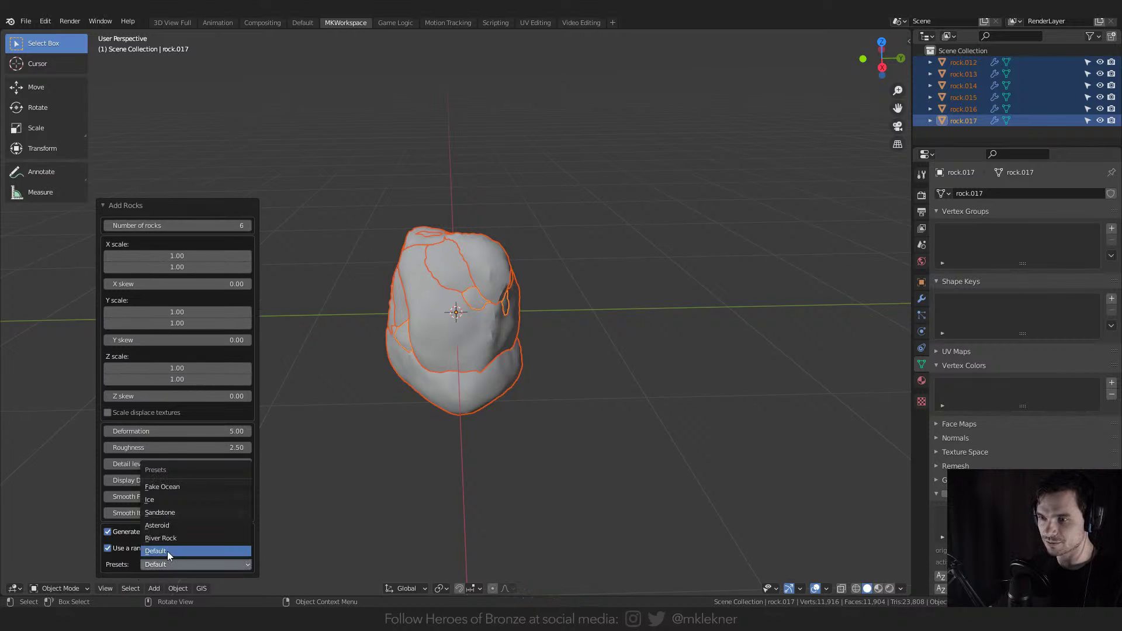
click(184, 524)
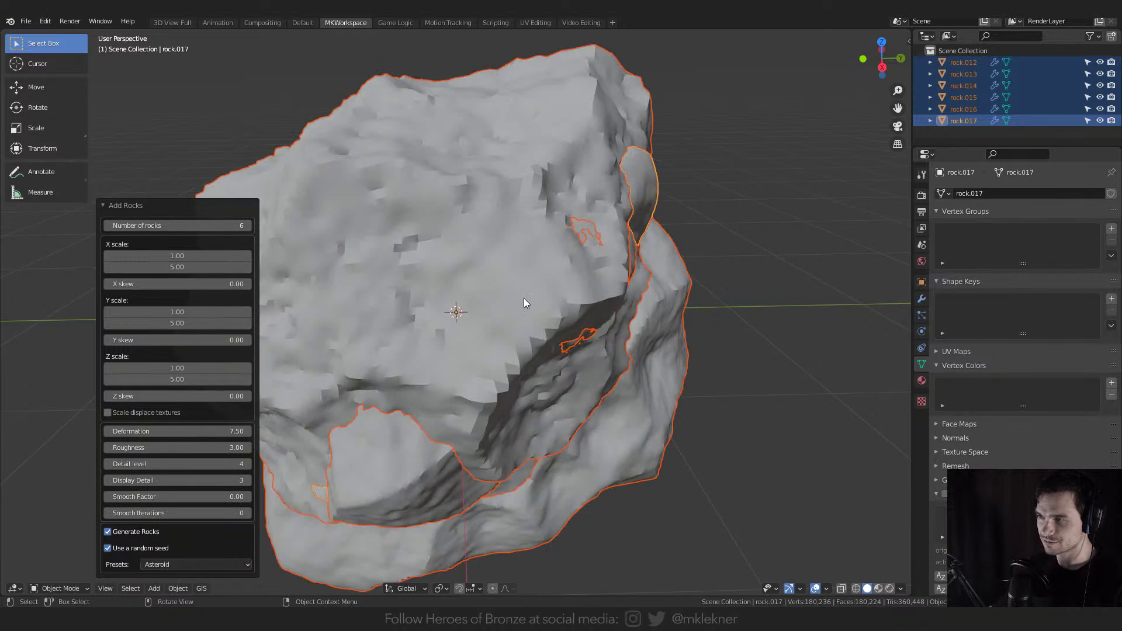
right_click(520, 320)
click(509, 271)
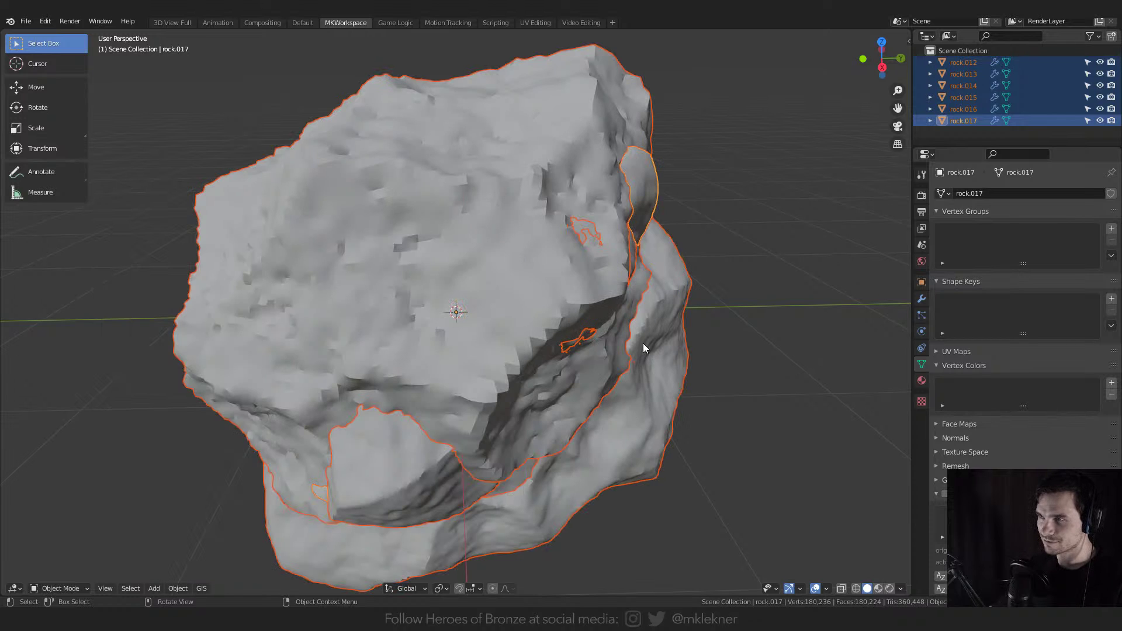
- Delete the asteroid rocks and generate a new set with the Rock Generator, setting the number of rocks to 3
middle_drag(642, 342, 461, 325)
scroll(462, 325, down, 4)
key(Delete)
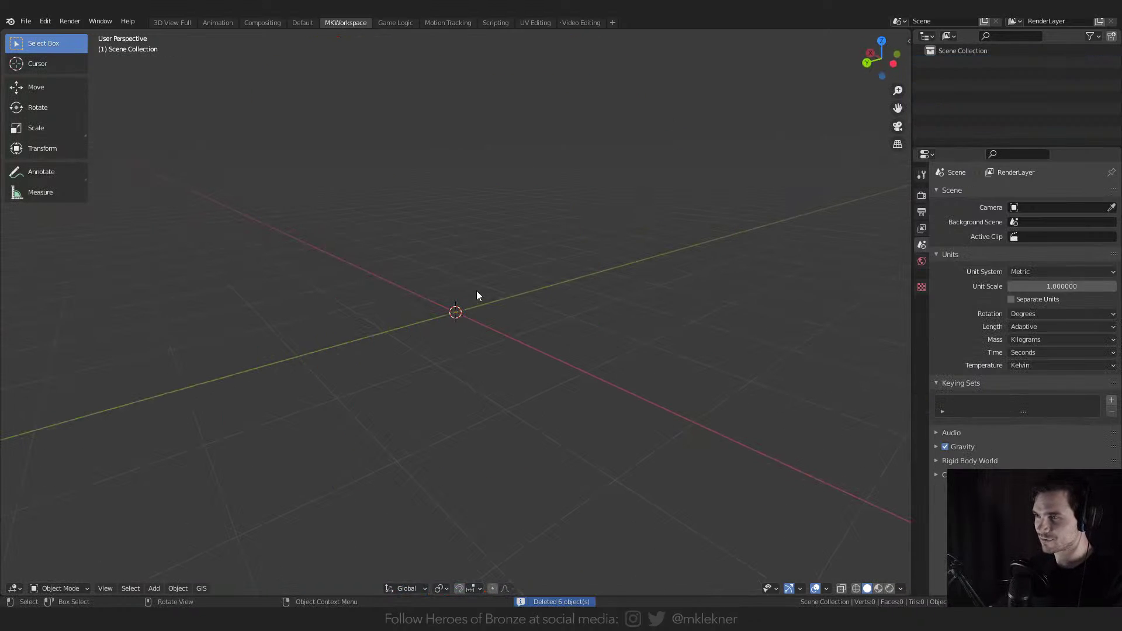
key(shift+a)
mouse_move(469, 278)
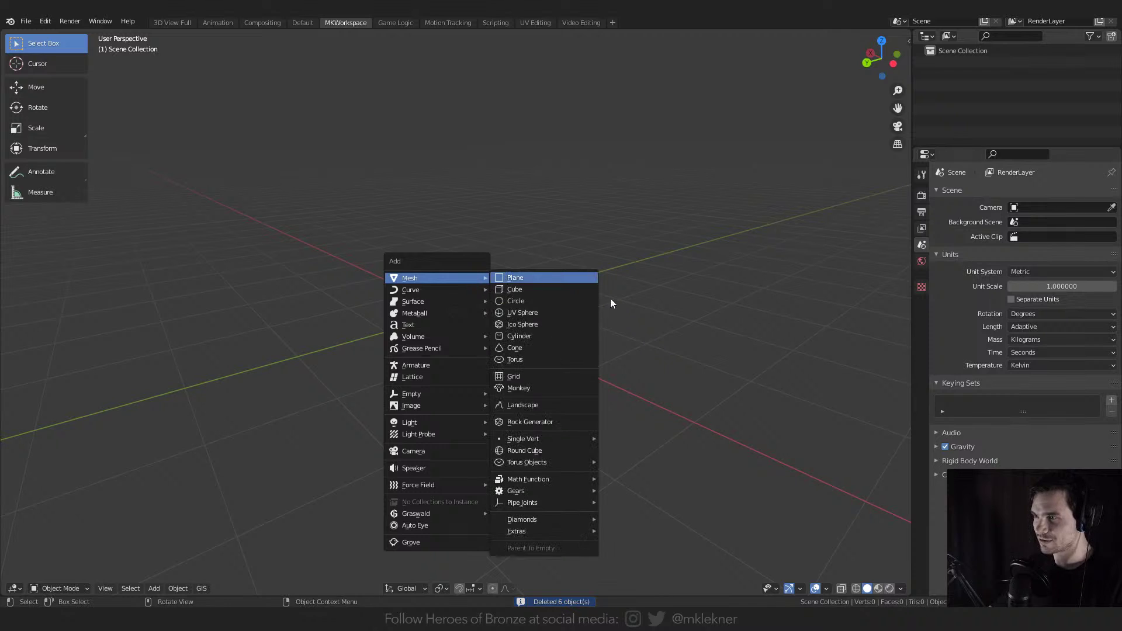
click(549, 421)
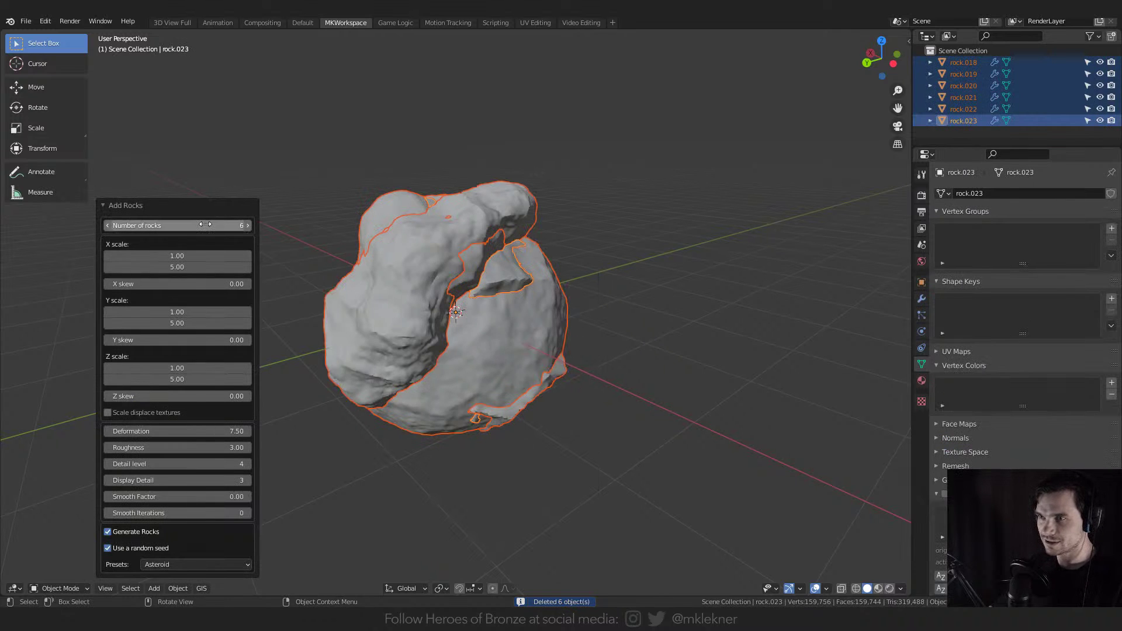
click(205, 226)
text(3)
key(Return)
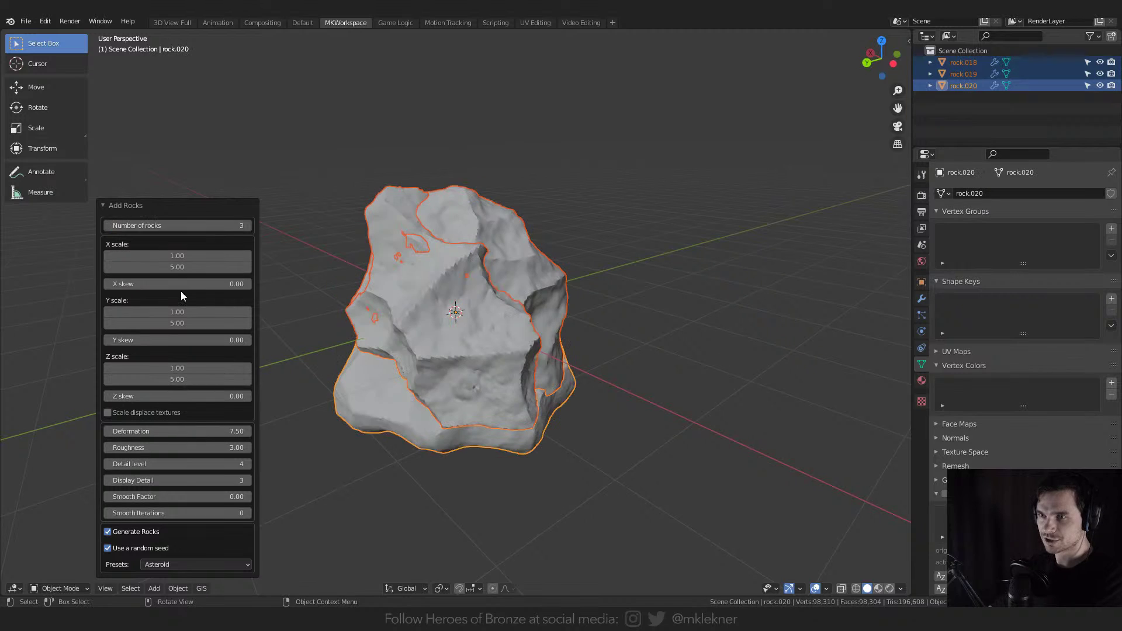
- Switch the three generated rocks to the Ice preset
click(174, 558)
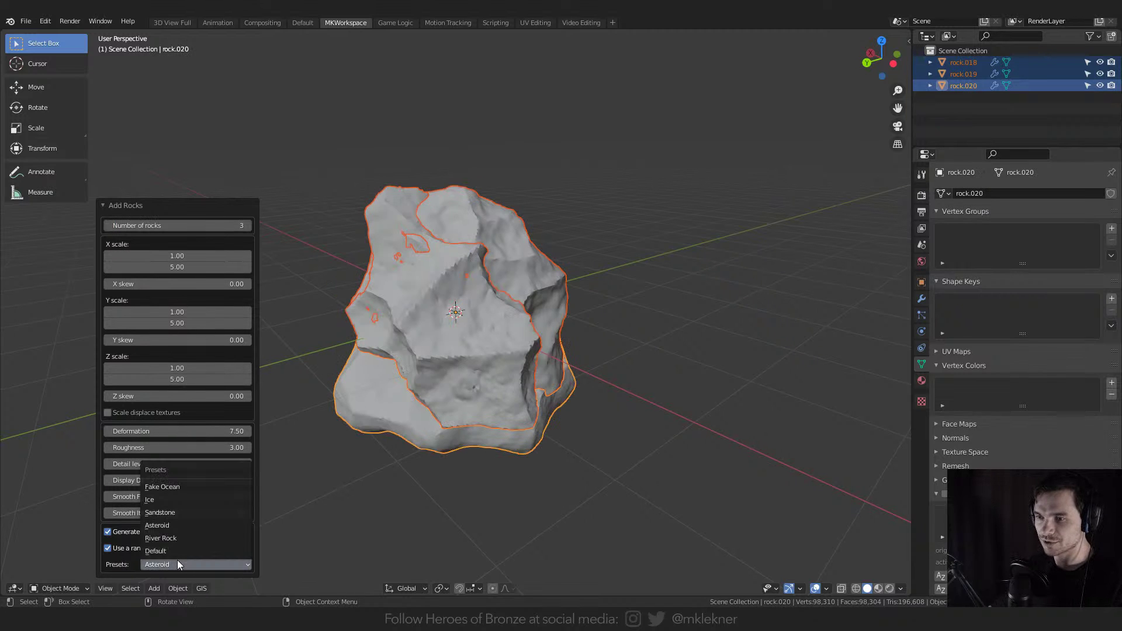
click(183, 496)
scroll(429, 331, up, 4)
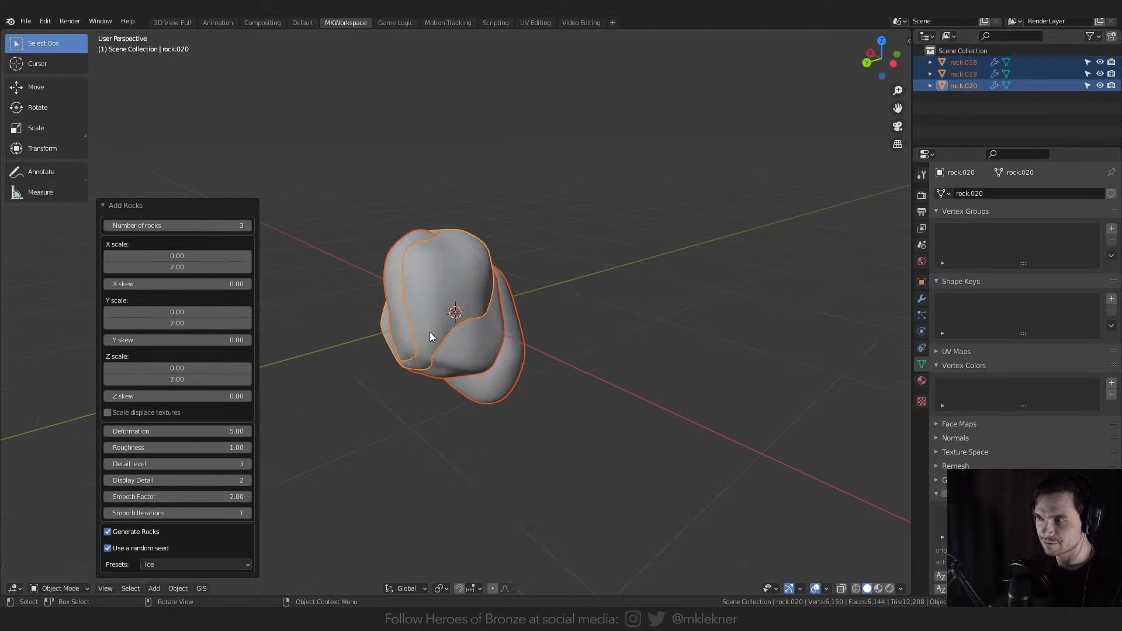
middle_drag(430, 332, 575, 314)
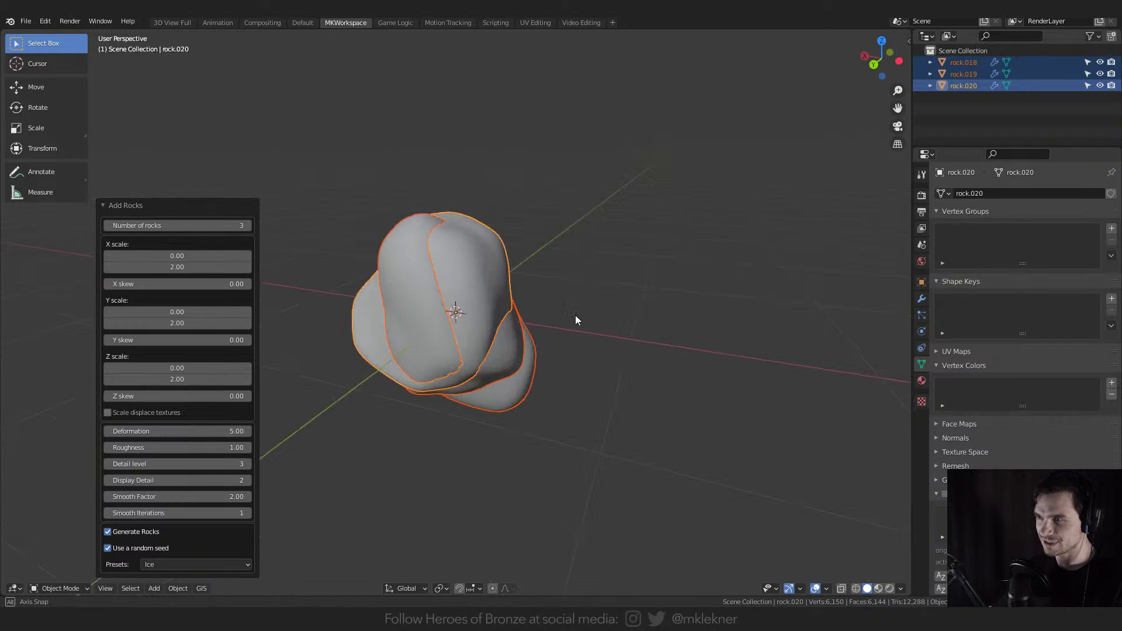
- Apply the River Rock preset to the three generated rocks
click(199, 564)
click(203, 536)
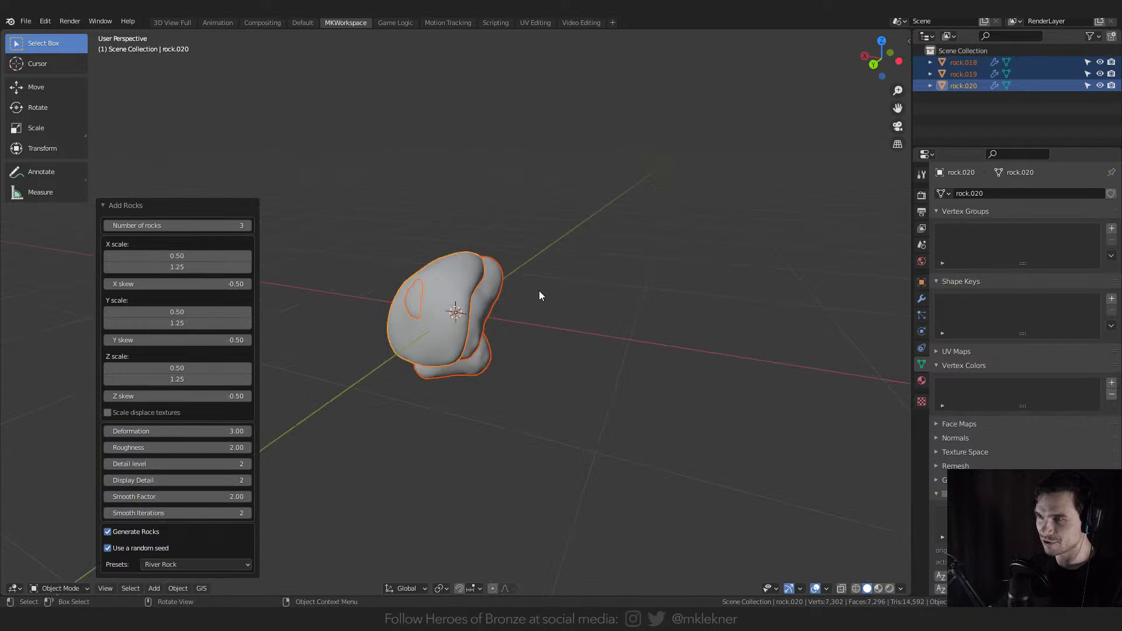
middle_drag(539, 290, 454, 261)
- Delete the three river rocks and add a Gear mesh in their place
click(408, 230)
key(a)
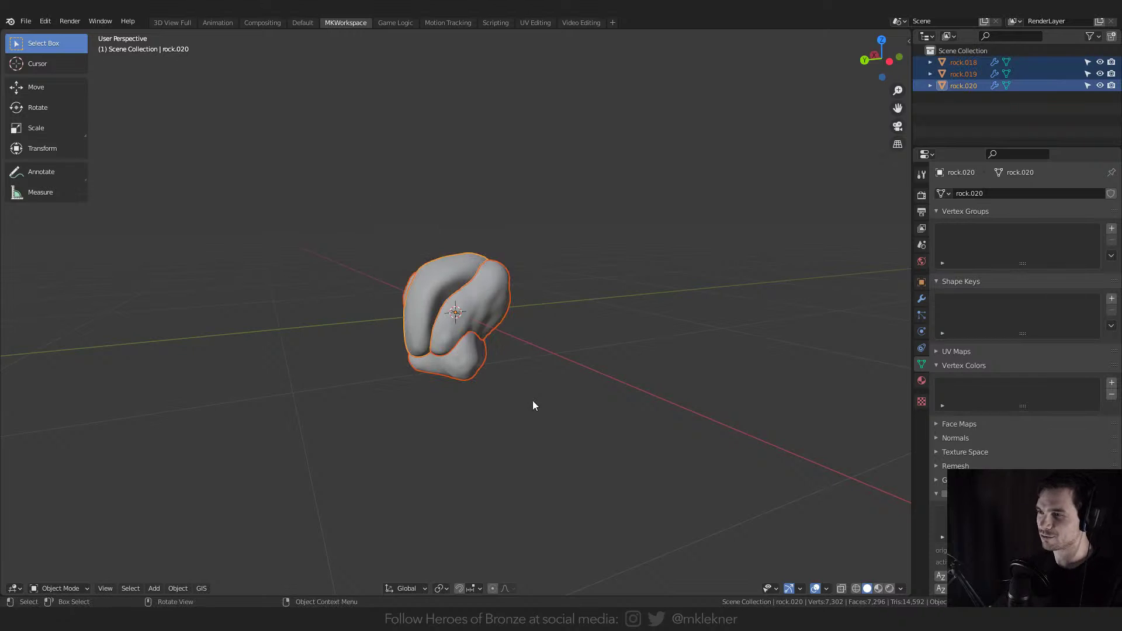
middle_drag(534, 403, 685, 239)
key(Delete)
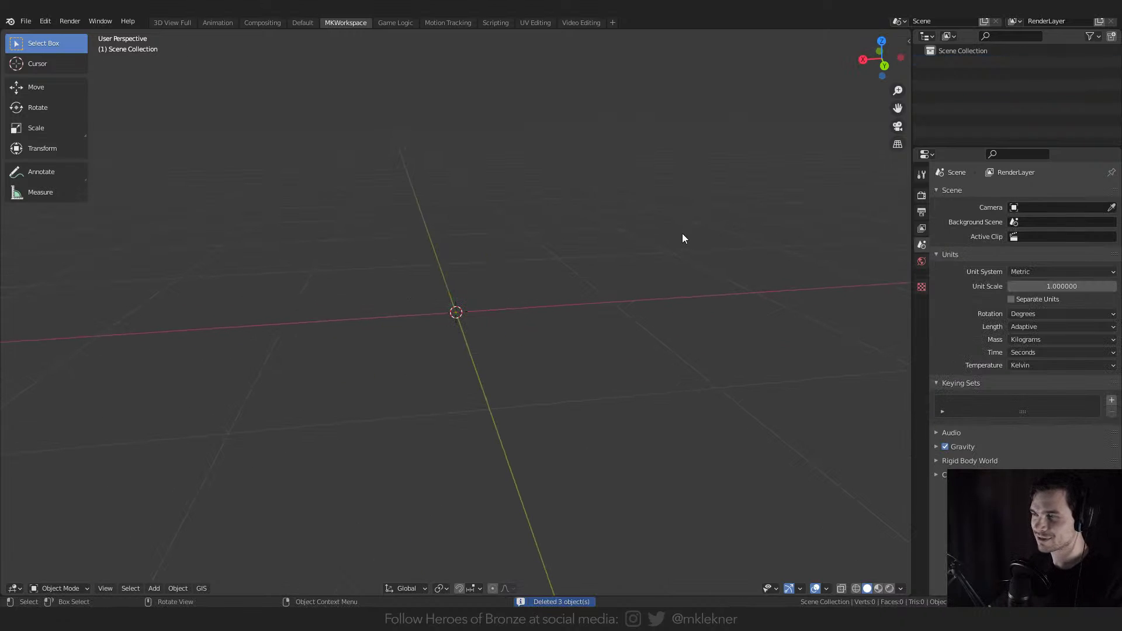
key(shift+a)
mouse_move(461, 196)
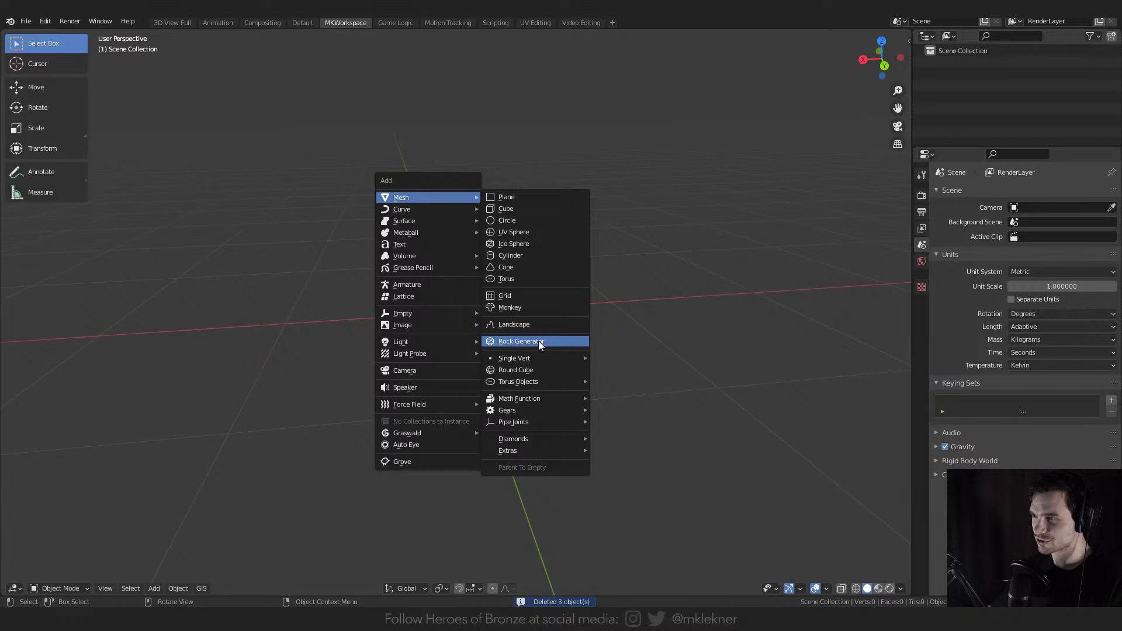
mouse_move(534, 360)
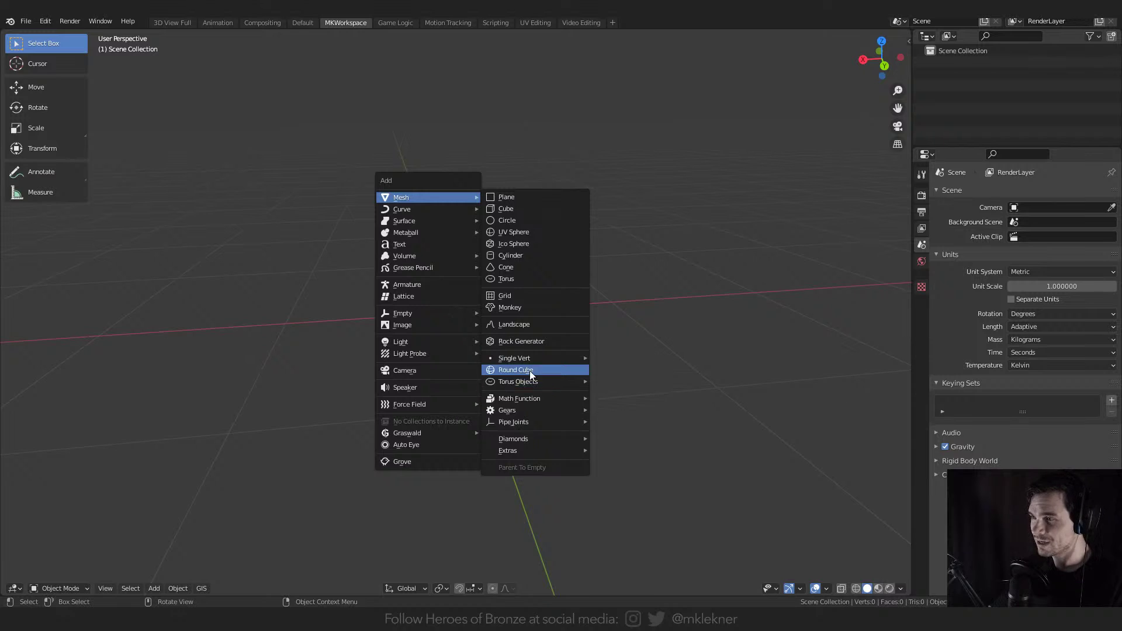
mouse_move(534, 400)
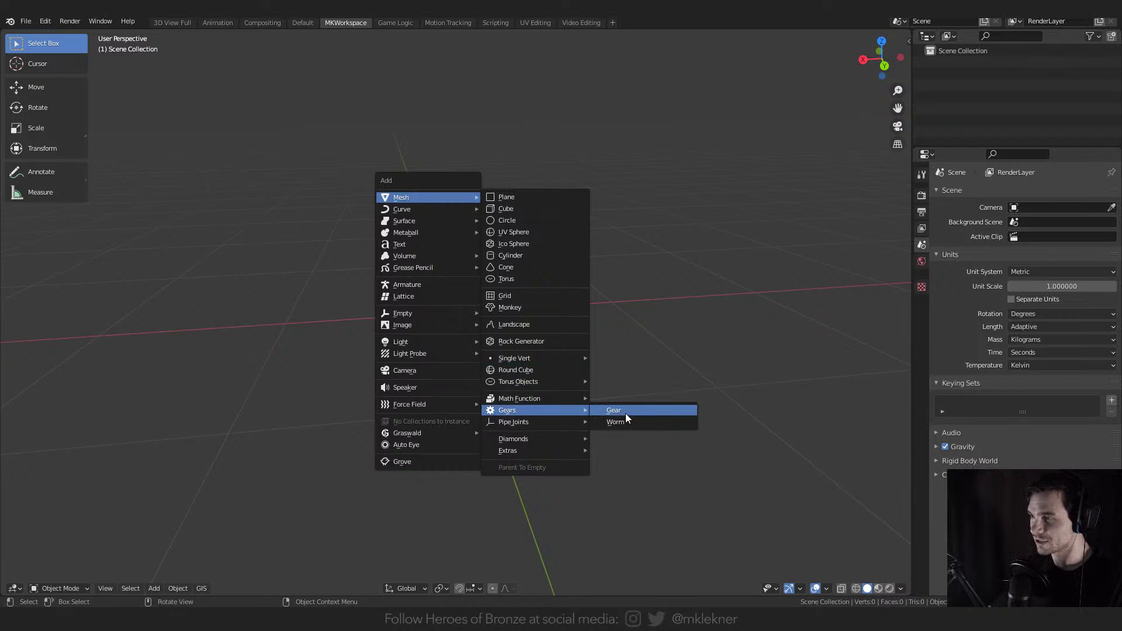
click(614, 411)
middle_drag(622, 333, 575, 315)
- Set the gear's dedendum to -14 cm
click(170, 248)
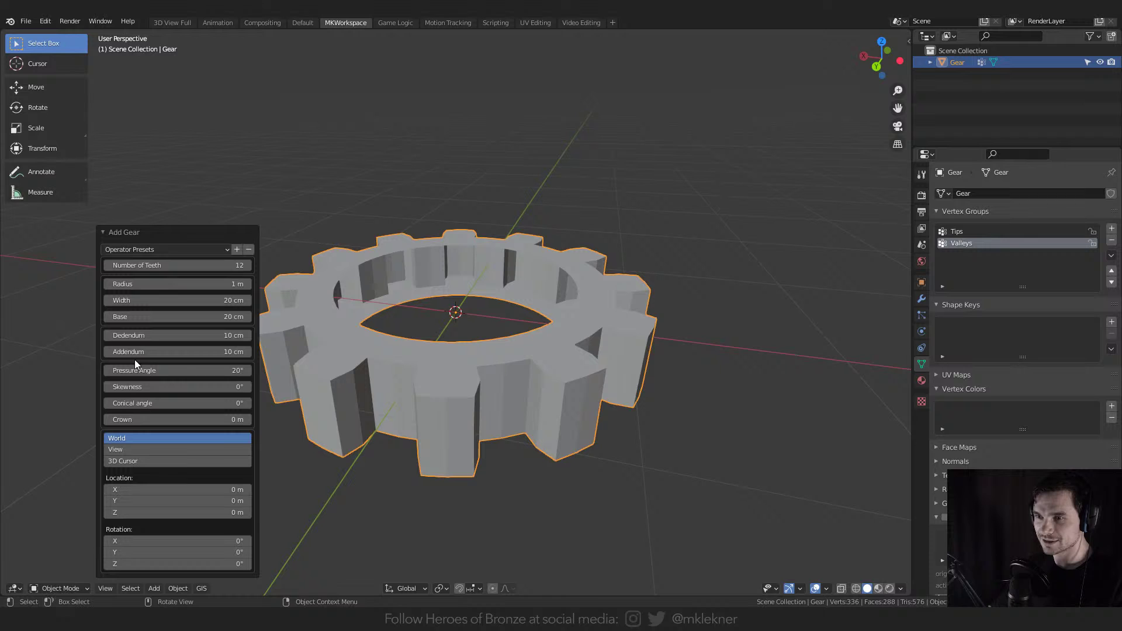
mouse_move(194, 284)
mouse_down()
mouse_move(246, 284)
mouse_move(188, 284)
mouse_up()
right_click(188, 284)
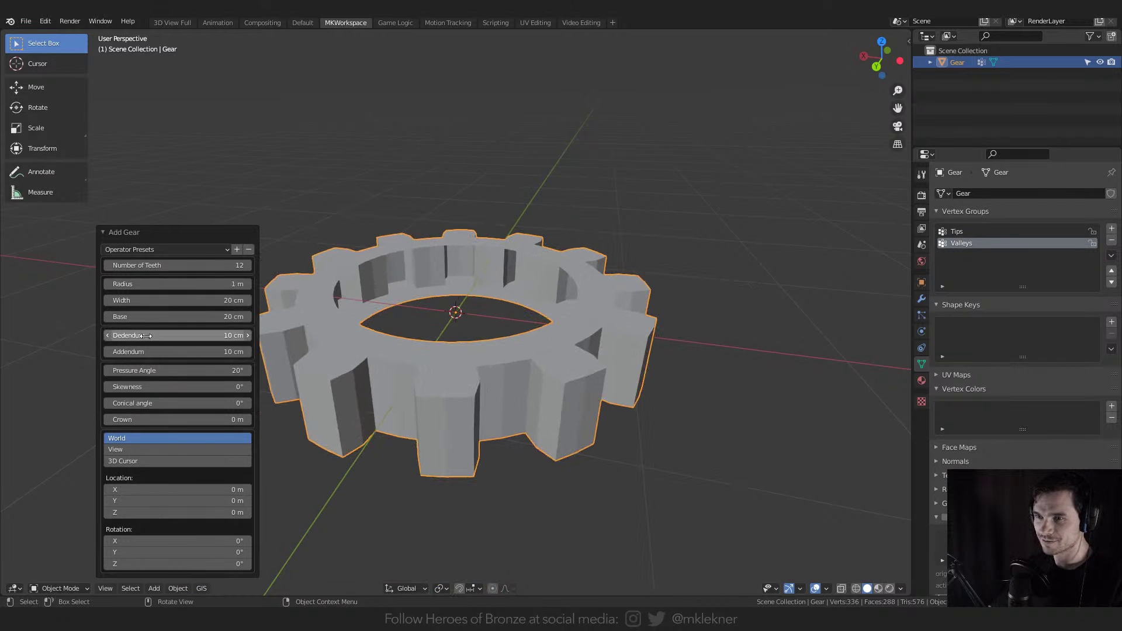
mouse_move(190, 335)
mouse_down()
mouse_move(225, 335)
mouse_move(176, 335)
mouse_up()
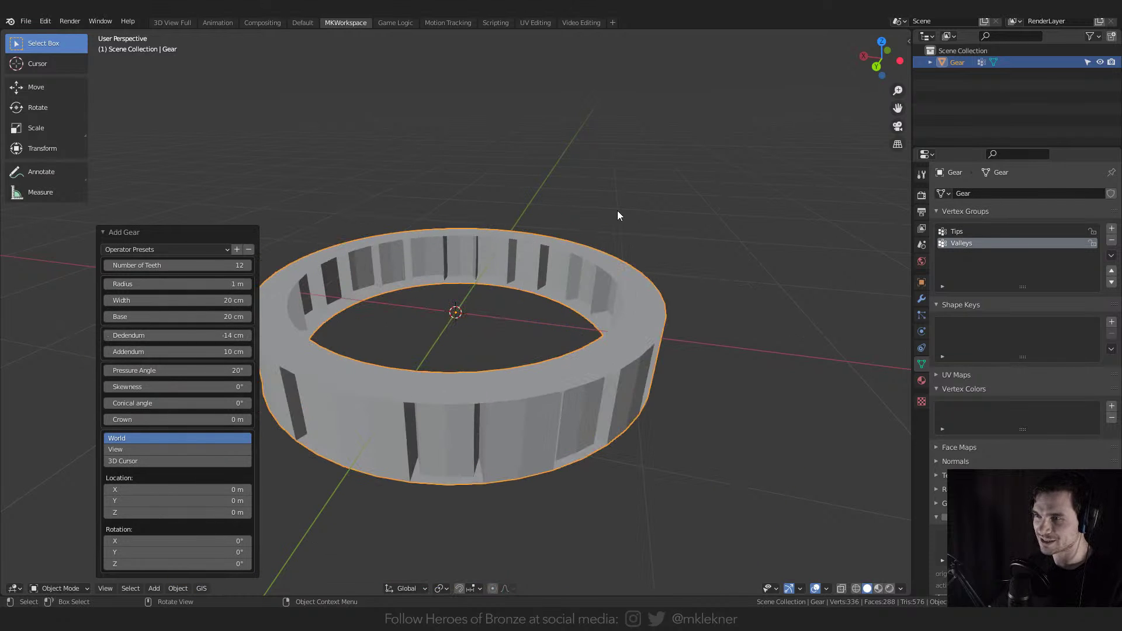
mouse_move(558, 214)
middle_down()
mouse_move(562, 287)
mouse_move(552, 220)
middle_up()
click(534, 263)
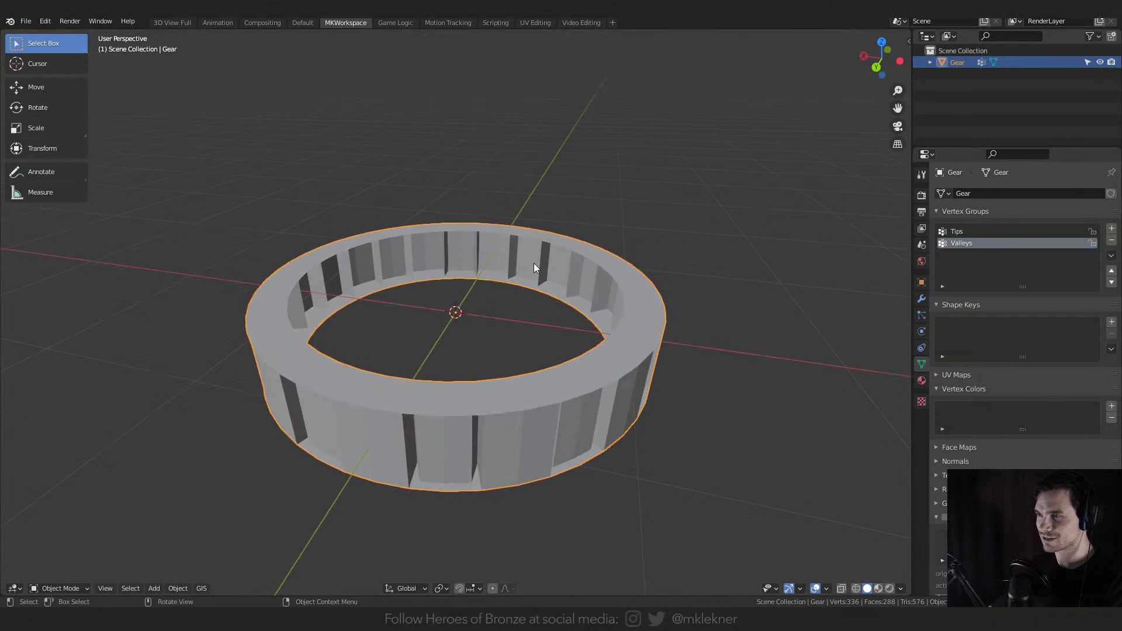
- Delete the gear and add a Pipe Elbow joint mesh
key(Delete)
key(shift+a)
mouse_move(527, 261)
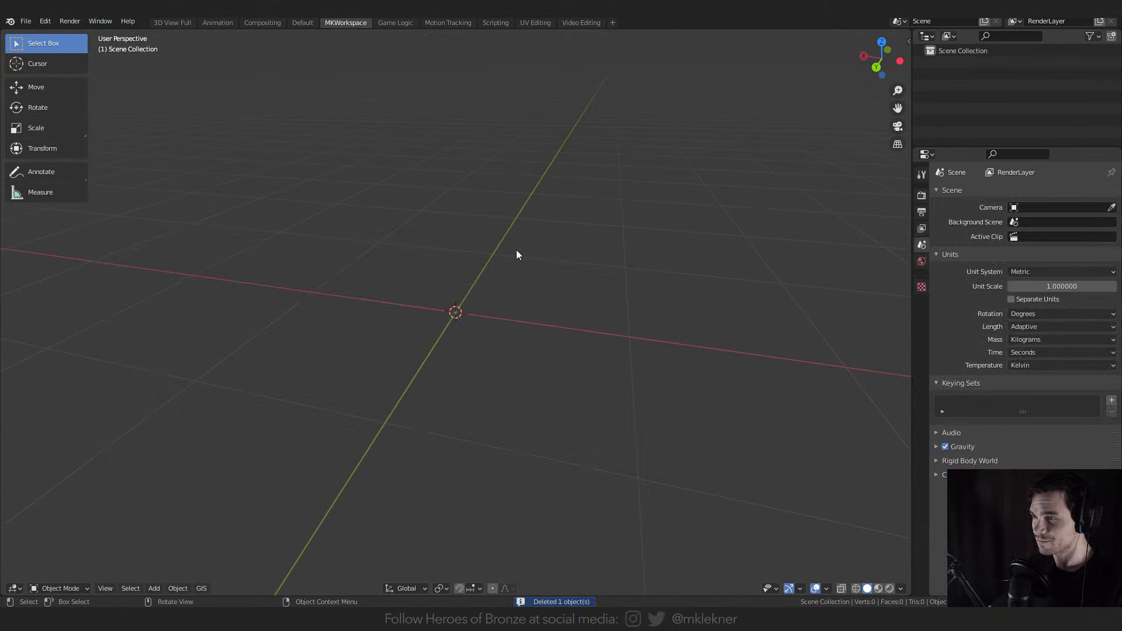
key(shift+a)
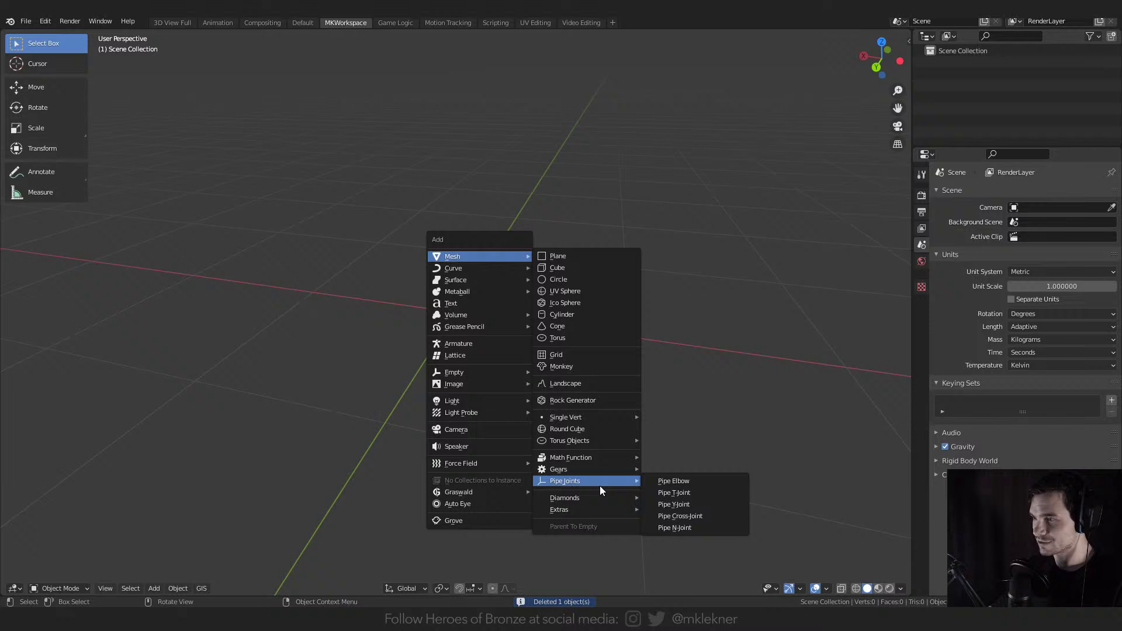
click(672, 481)
scroll(507, 357, up, 4)
middle_drag(507, 356, 492, 297)
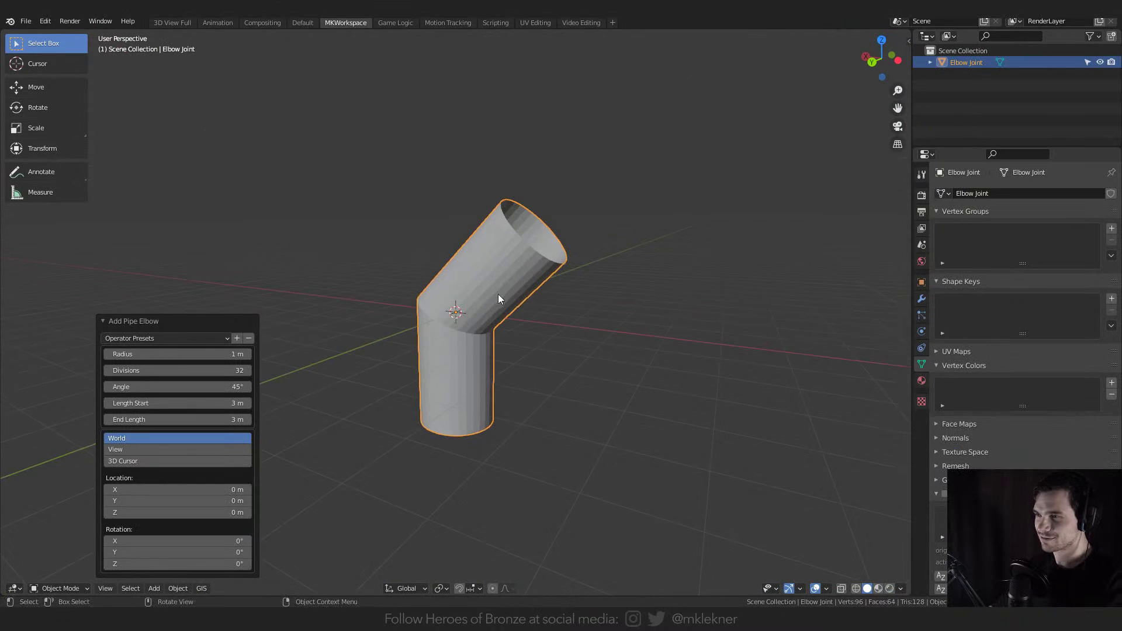
- Delete the pipe elbow and add a Brilliant Diamond mesh
key(Delete)
key(shift+a)
mouse_move(498, 317)
mouse_move(564, 286)
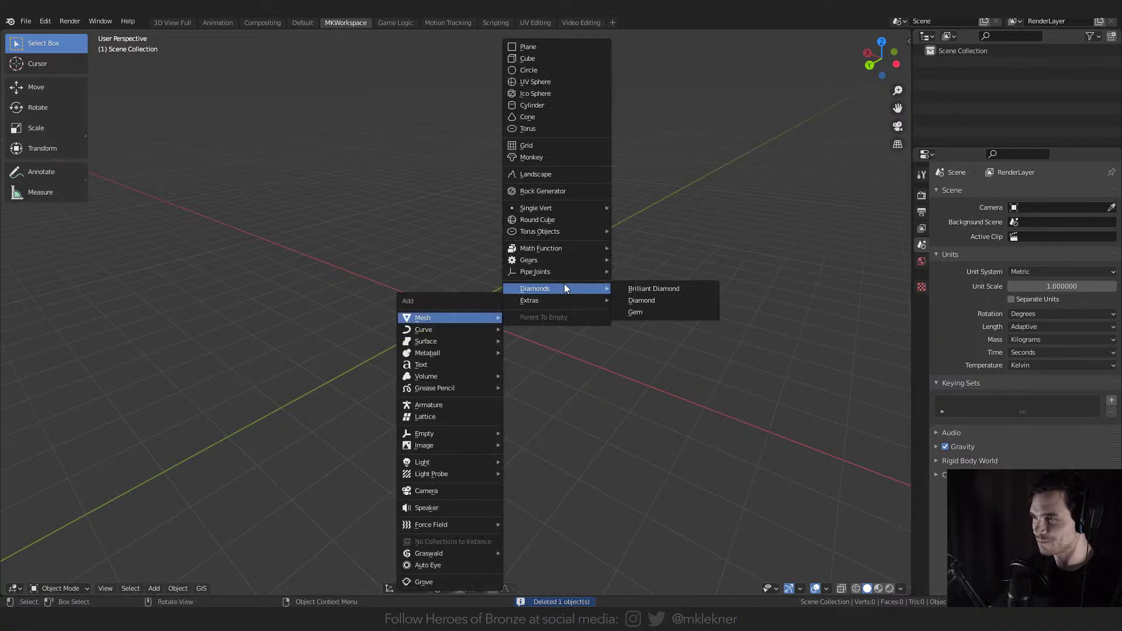
click(667, 285)
scroll(561, 282, up, 5)
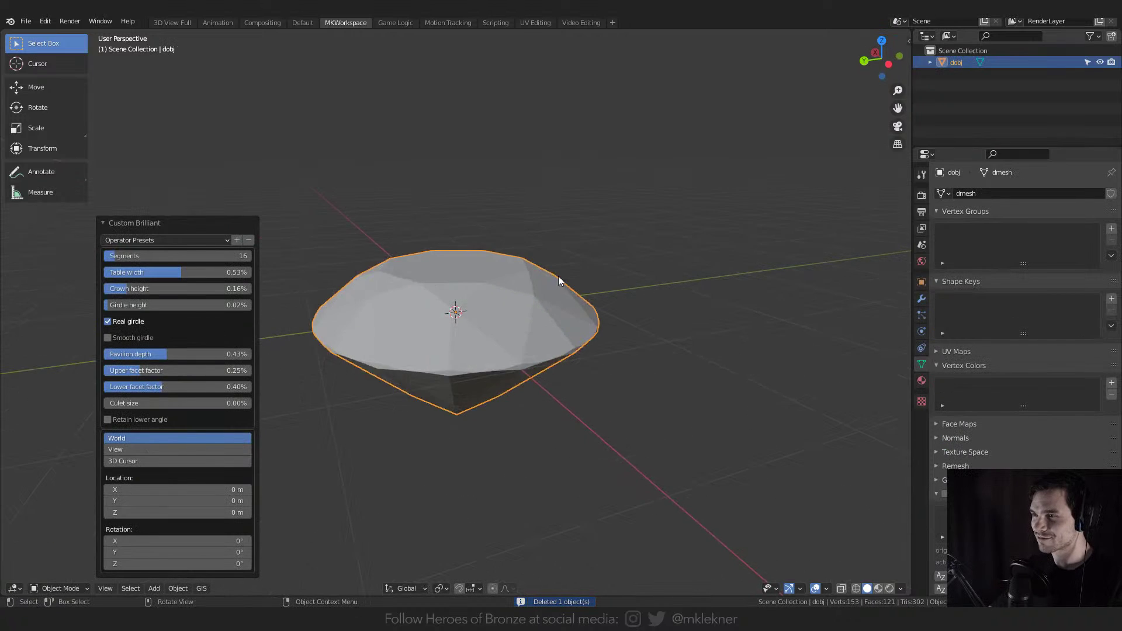
middle_drag(561, 271, 502, 270)
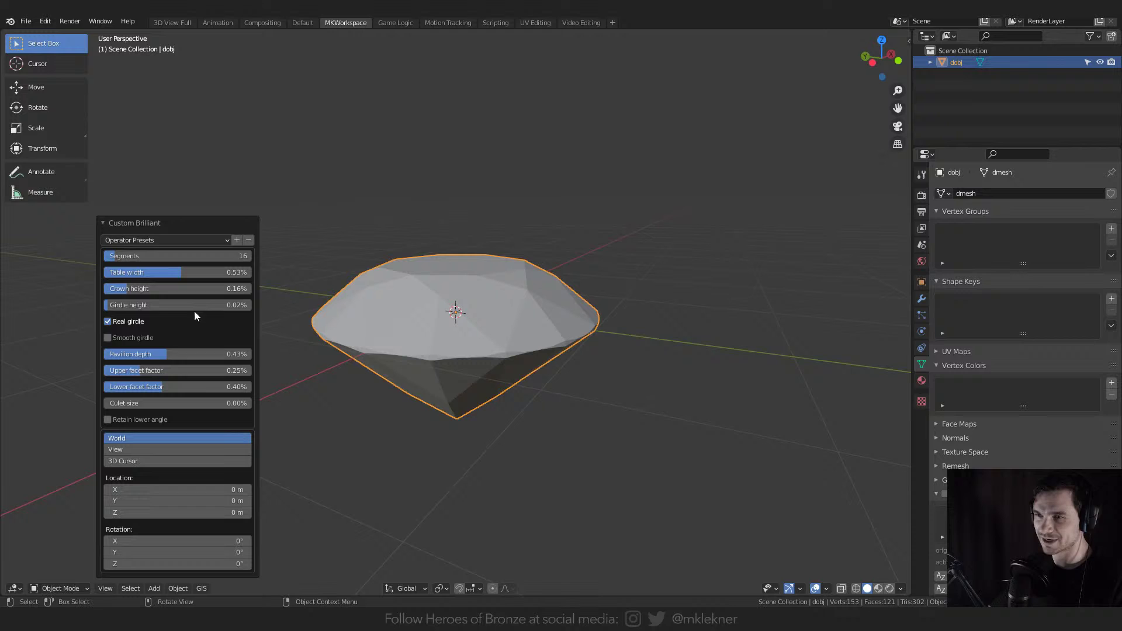
- Set the diamond's crown height to 0.32 and girdle height to 0.16, and delete the diamond
click(156, 240)
drag(125, 305, 153, 278)
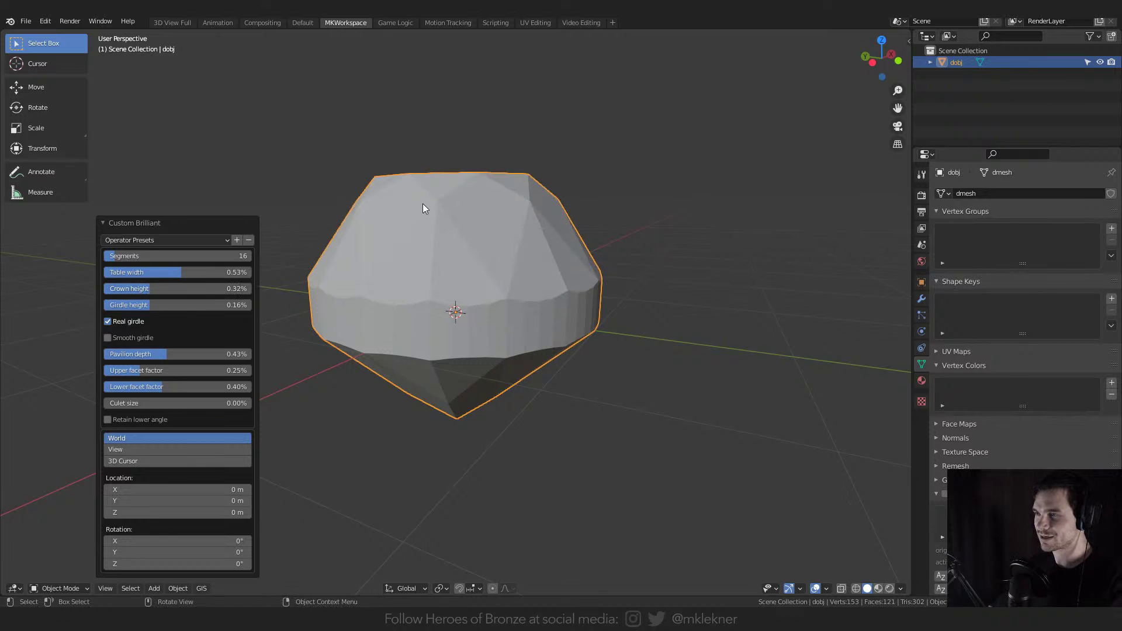
key(Delete)
- Open the add-on preferences and review the list of enabled add-ons down through the Import-Export entries
click(45, 21)
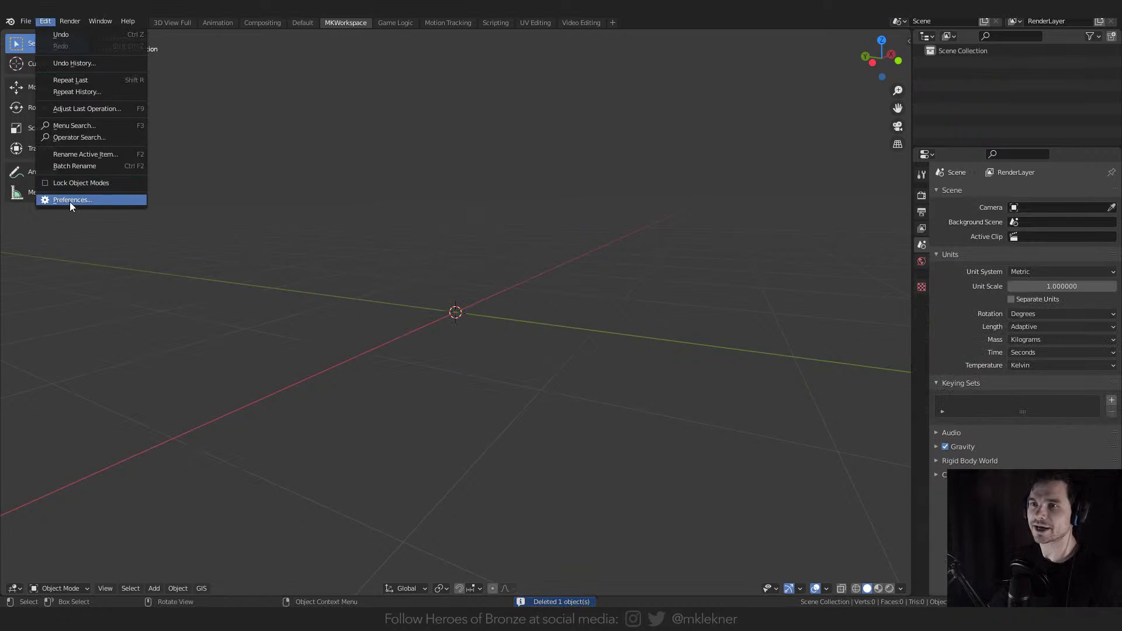
click(69, 200)
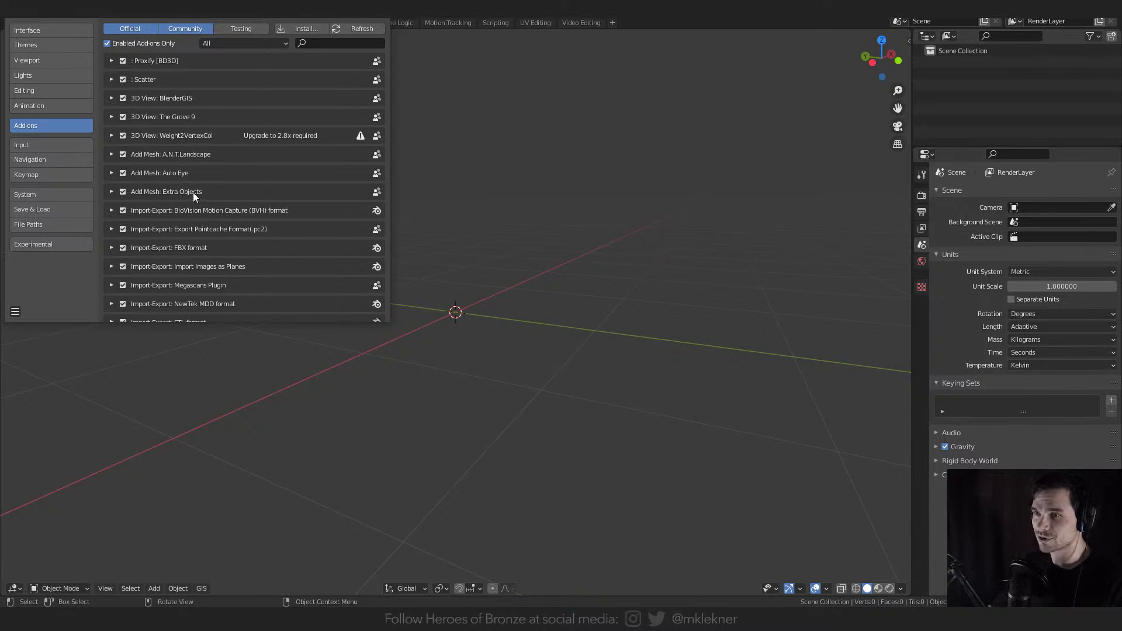
scroll(193, 192, down, 1)
scroll(233, 111, up, 1)
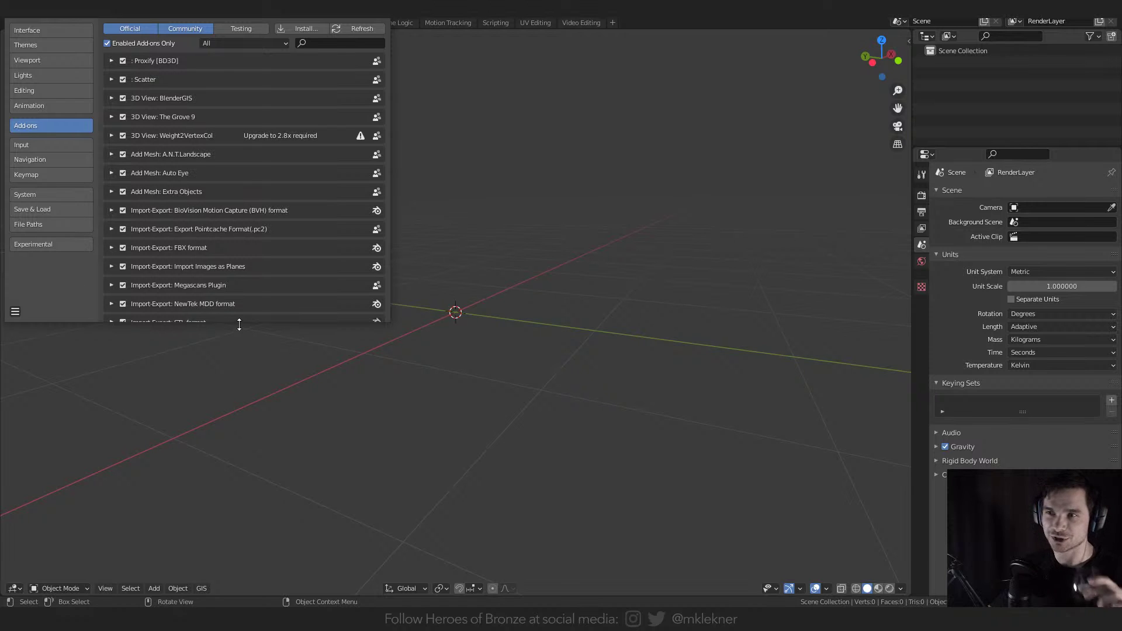
scroll(234, 187, down, 1)
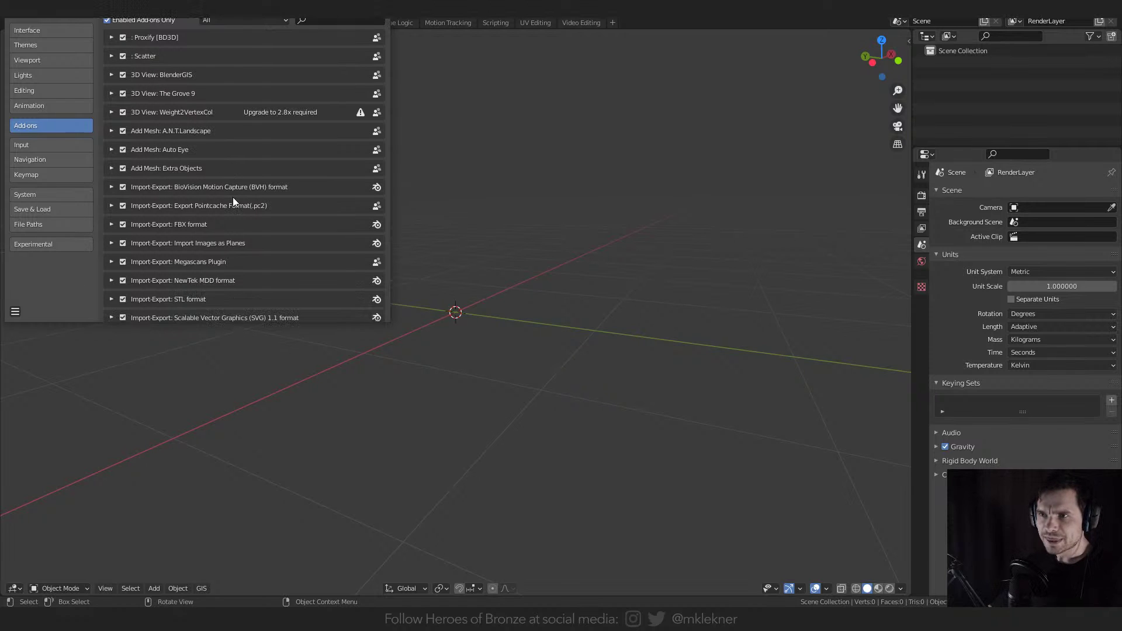
scroll(175, 192, down, 1)
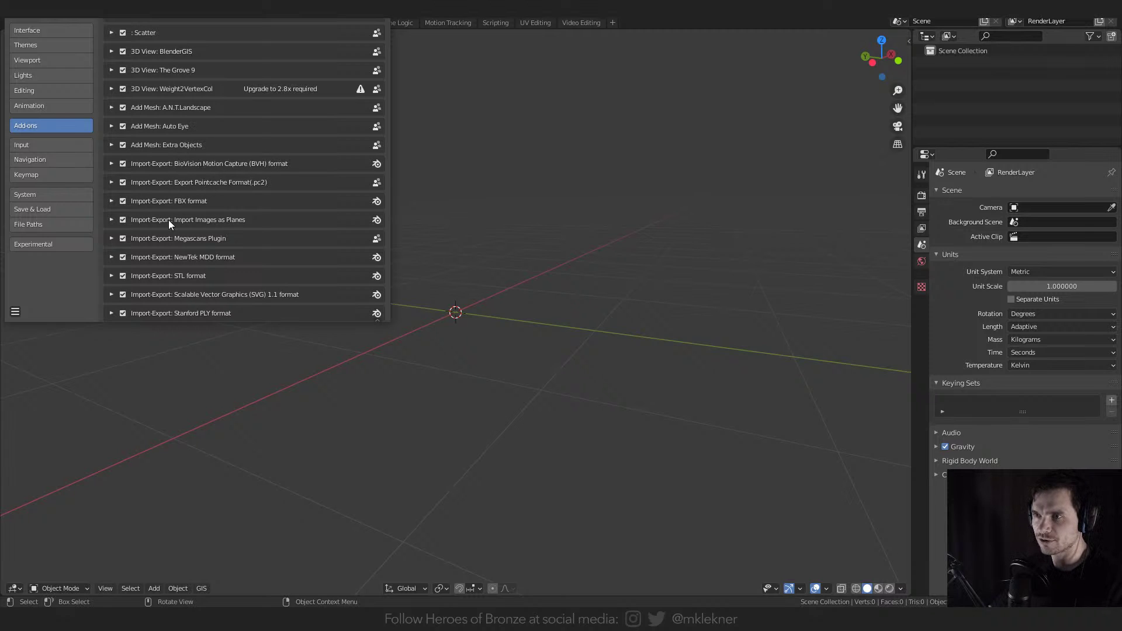
scroll(191, 201, down, 2)
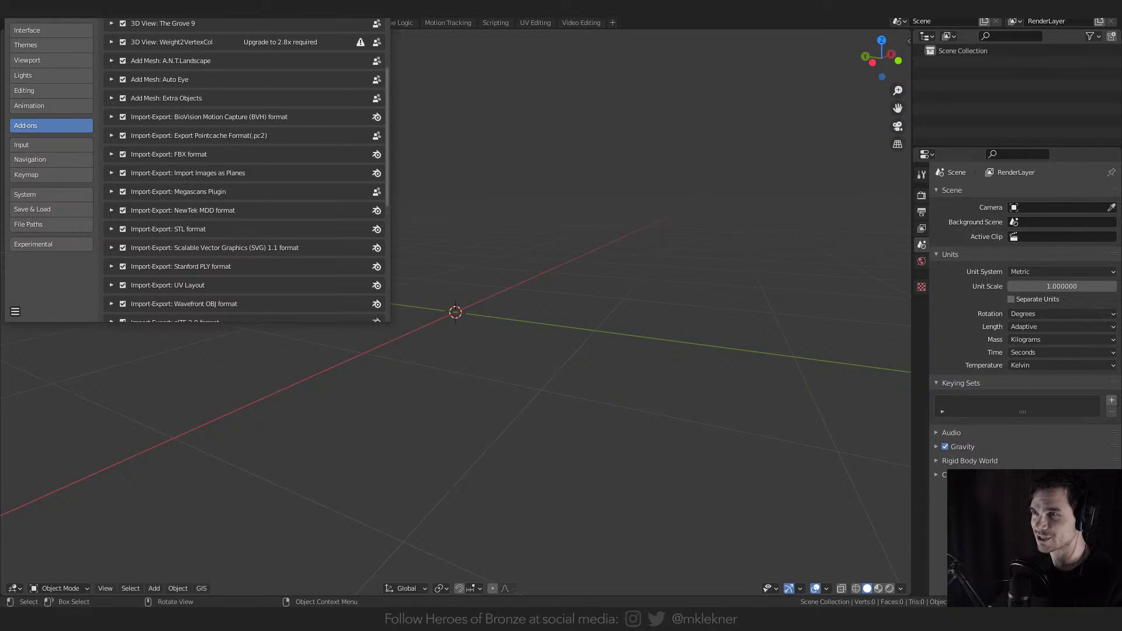
- Close the preferences, set the render engine to Eevee and display the viewport in Rendered shading
click(416, 95)
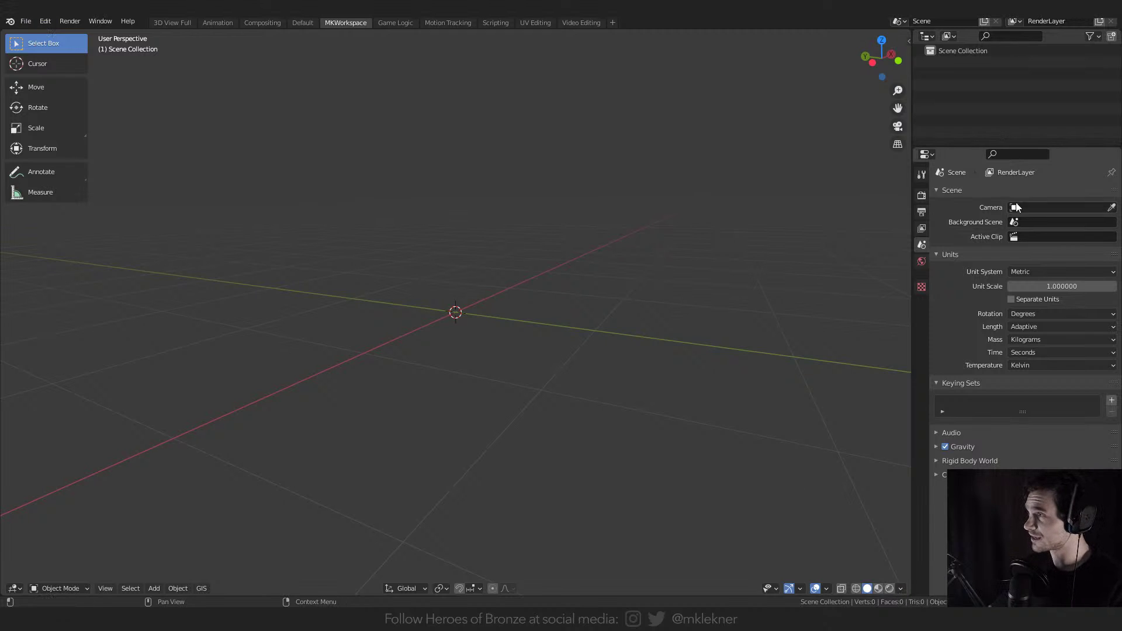
click(921, 195)
click(1038, 194)
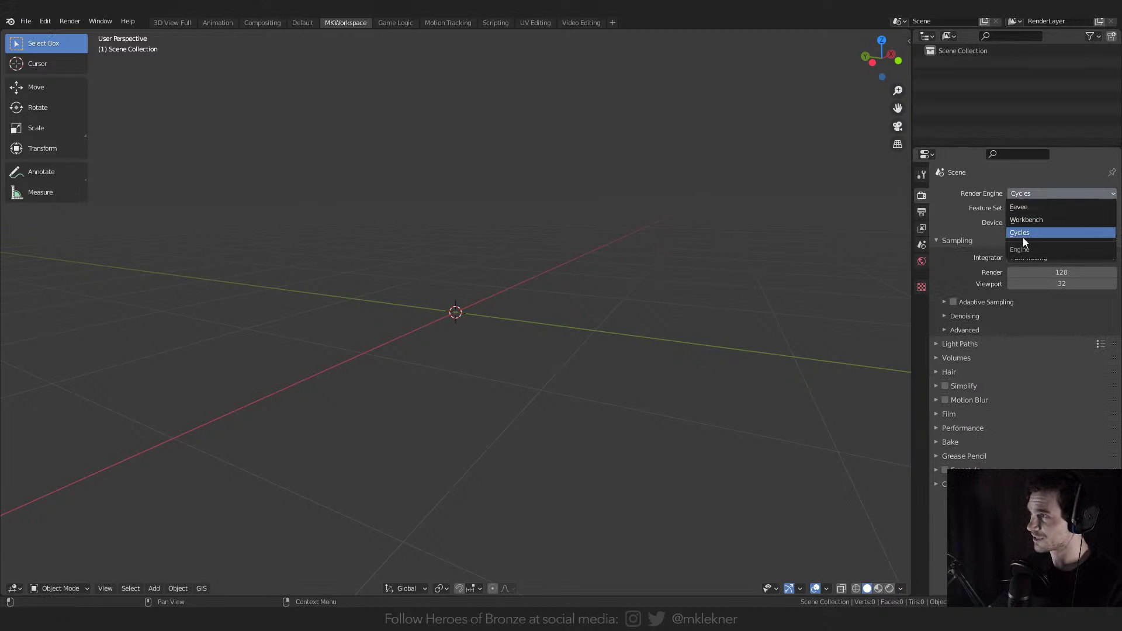
click(1017, 207)
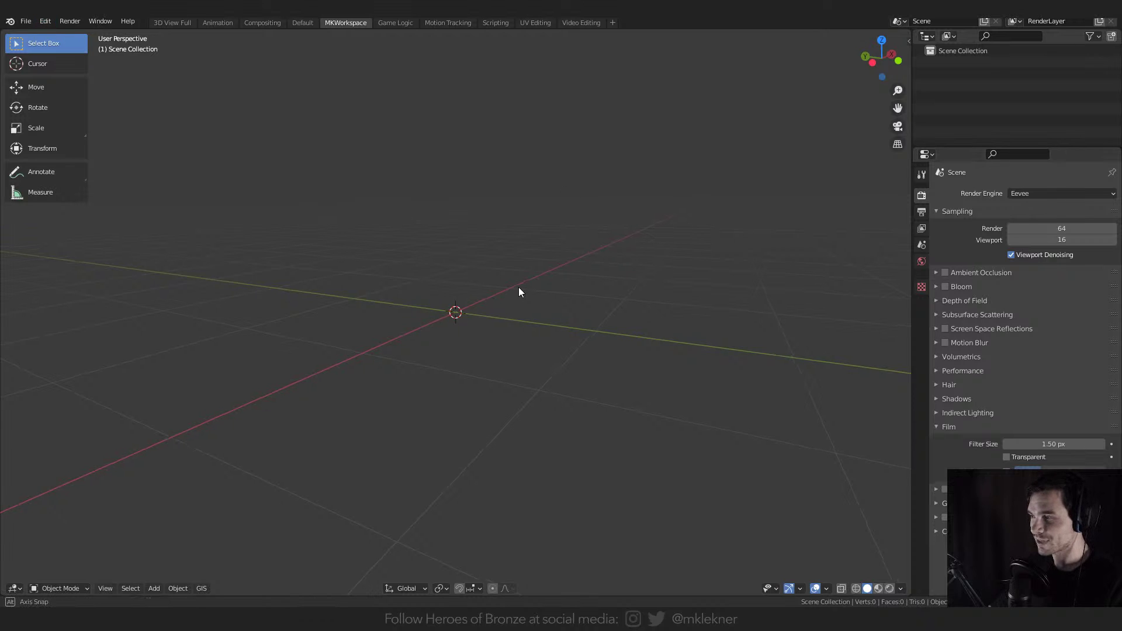
click(889, 589)
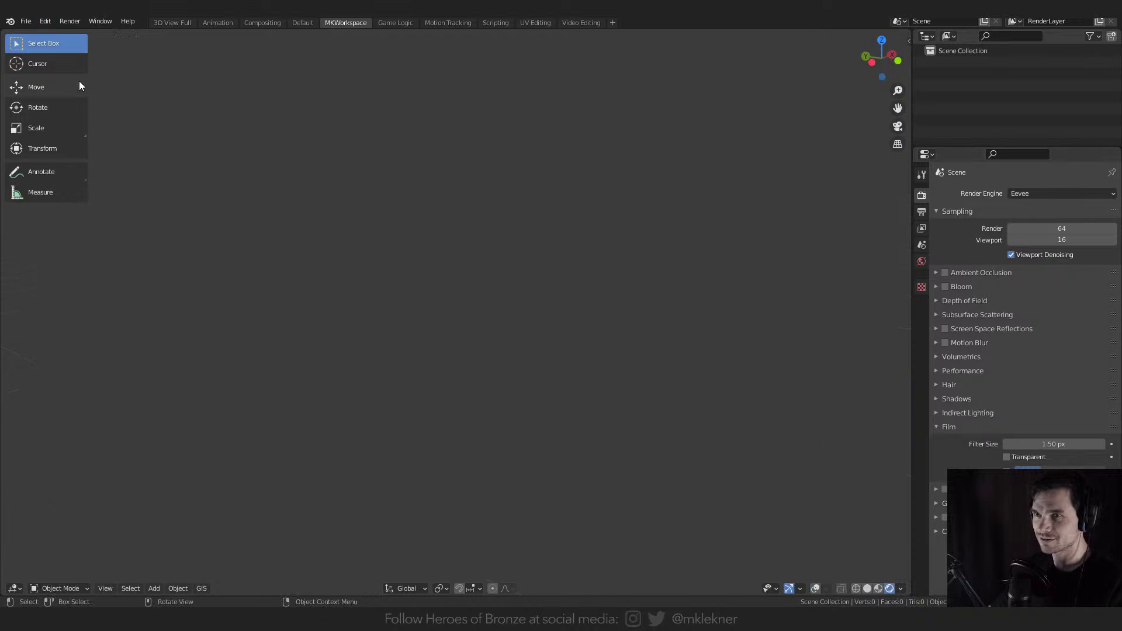
- Start an Images as Planes import and browse to the Adriatic Sea folder inside the _PHOTOBASH textures
click(26, 21)
mouse_move(54, 177)
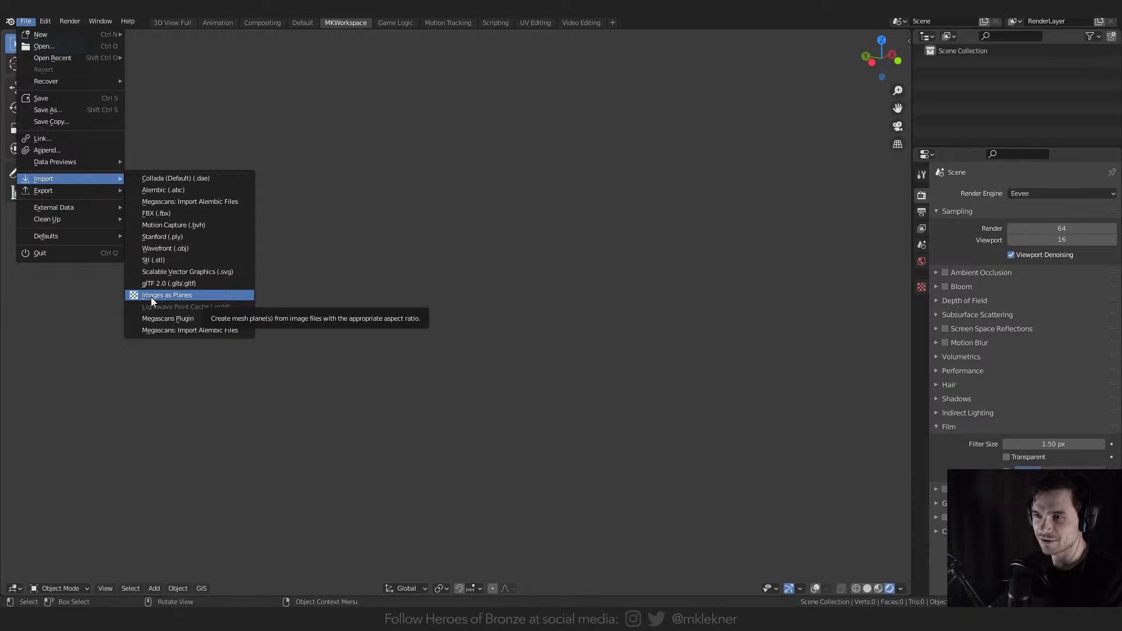
click(180, 296)
scroll(386, 223, down, 5)
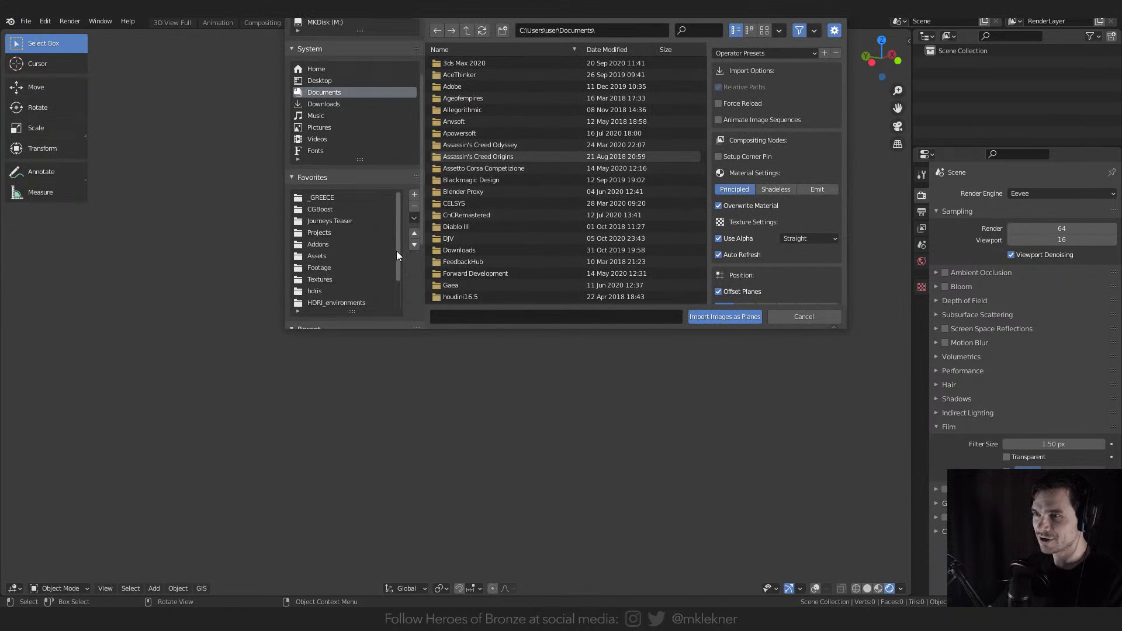
click(327, 278)
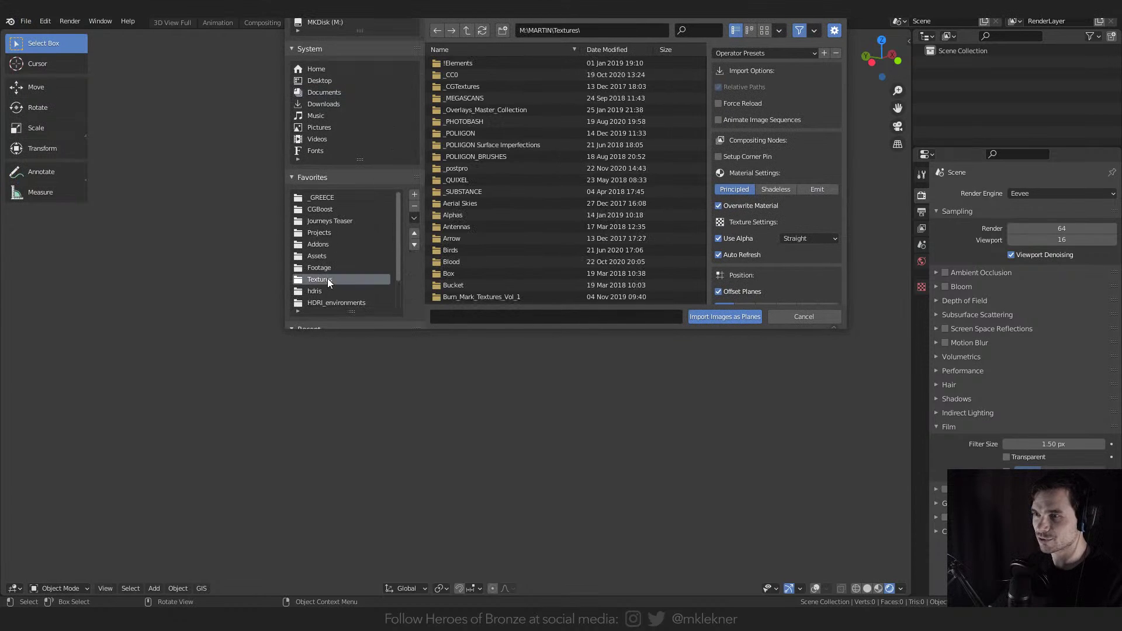
double_click(465, 121)
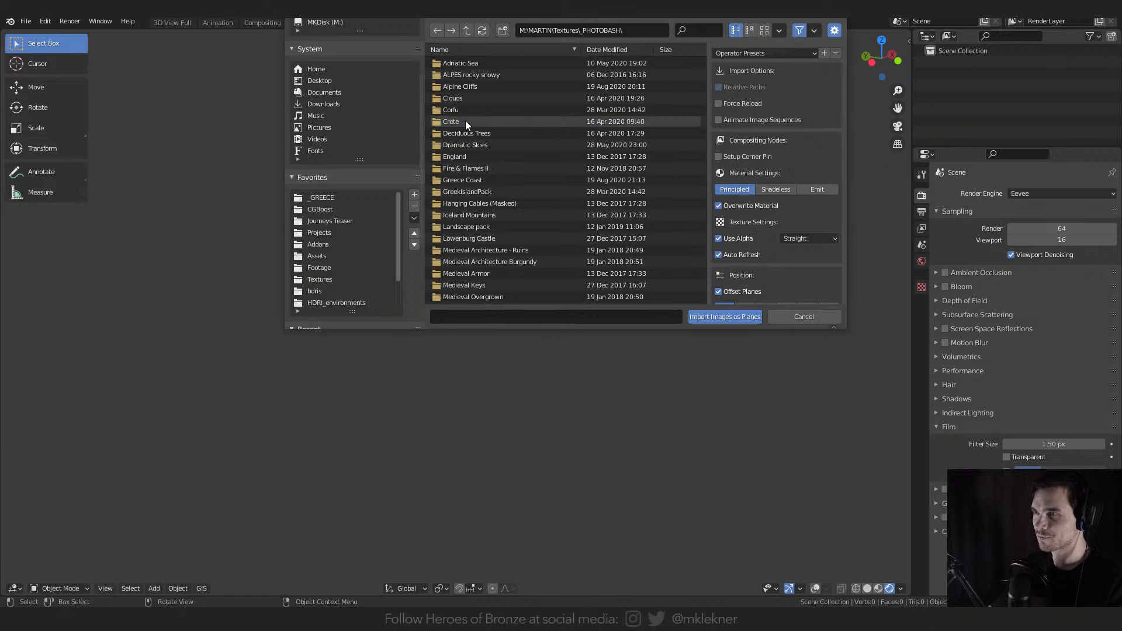
double_click(481, 63)
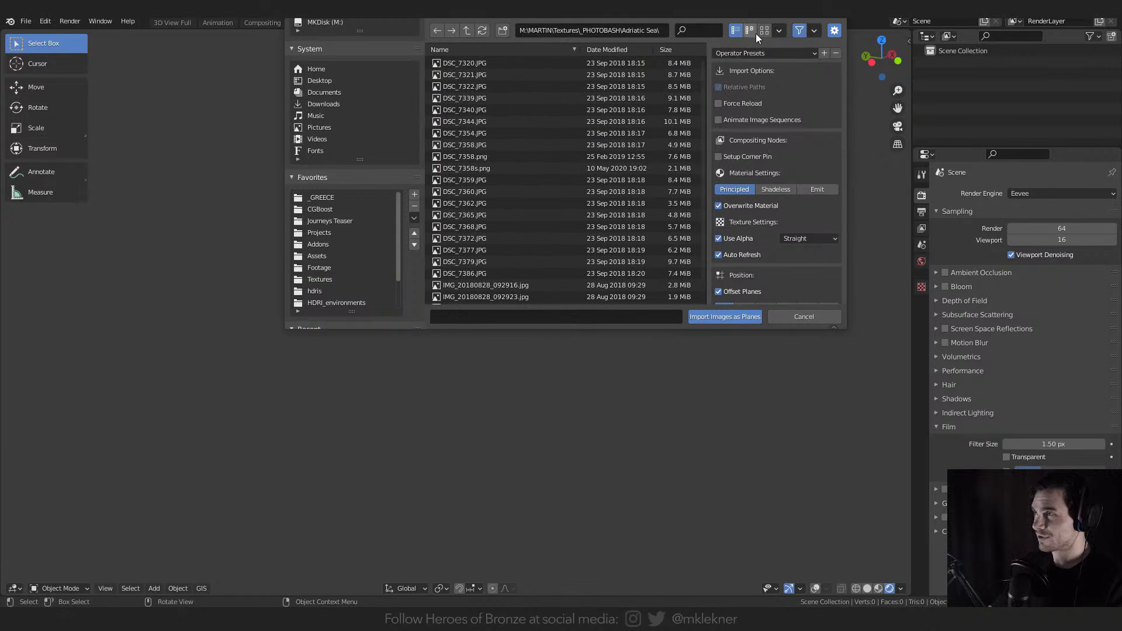
- Show the image files as thumbnails and import DSC_7358.JPG as a plane
scroll(493, 201, down, 1)
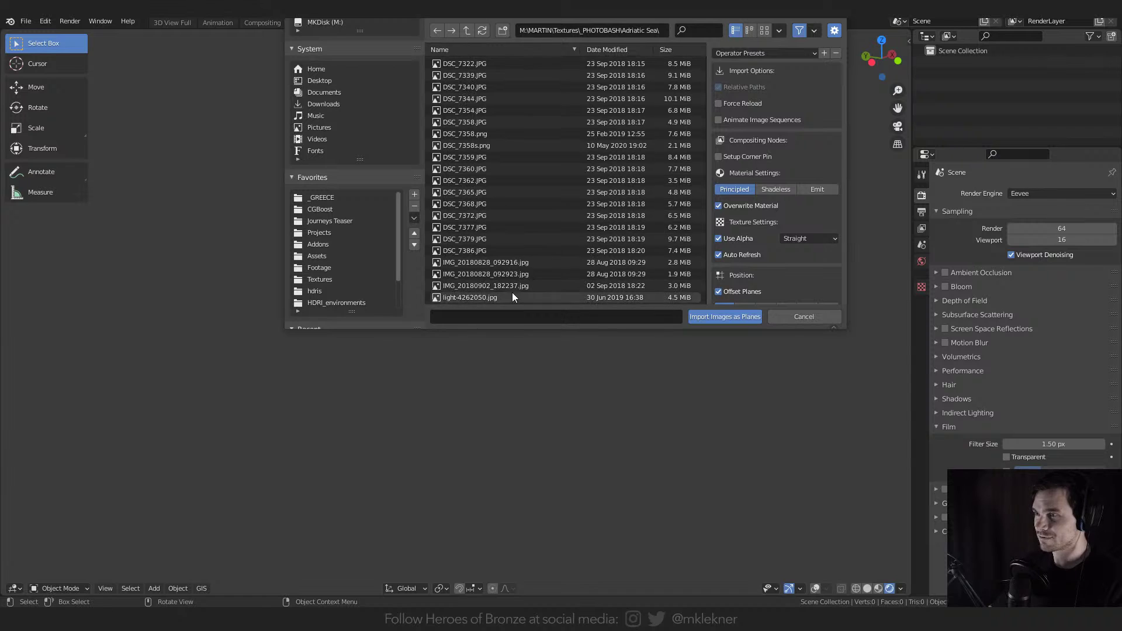
click(764, 30)
scroll(636, 173, down, 1)
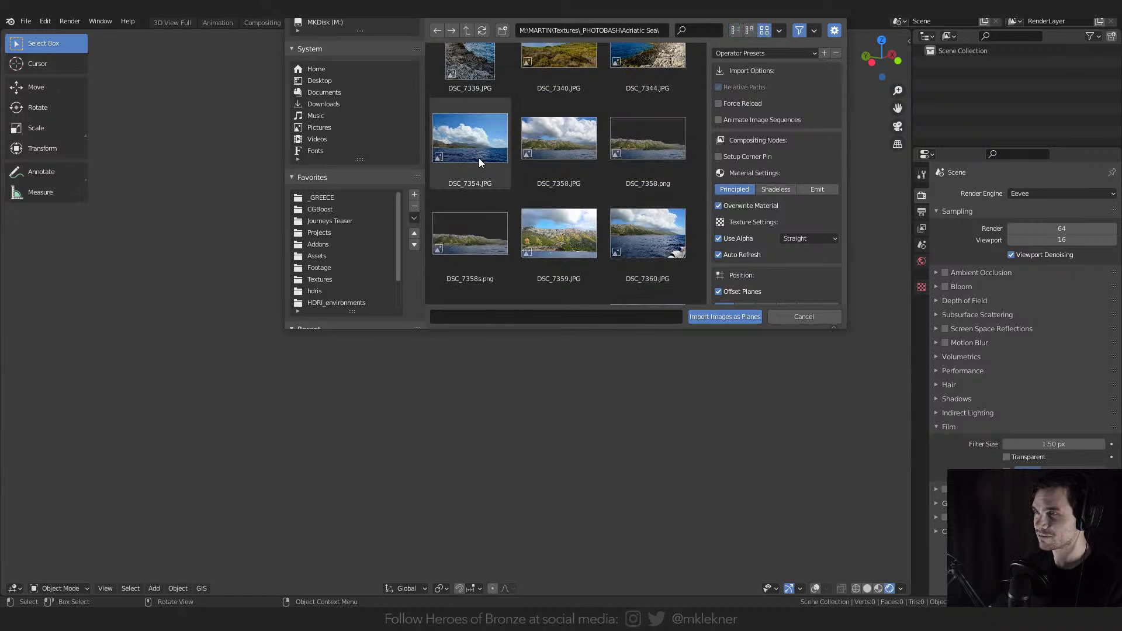
double_click(564, 140)
middle_drag(686, 296, 552, 301)
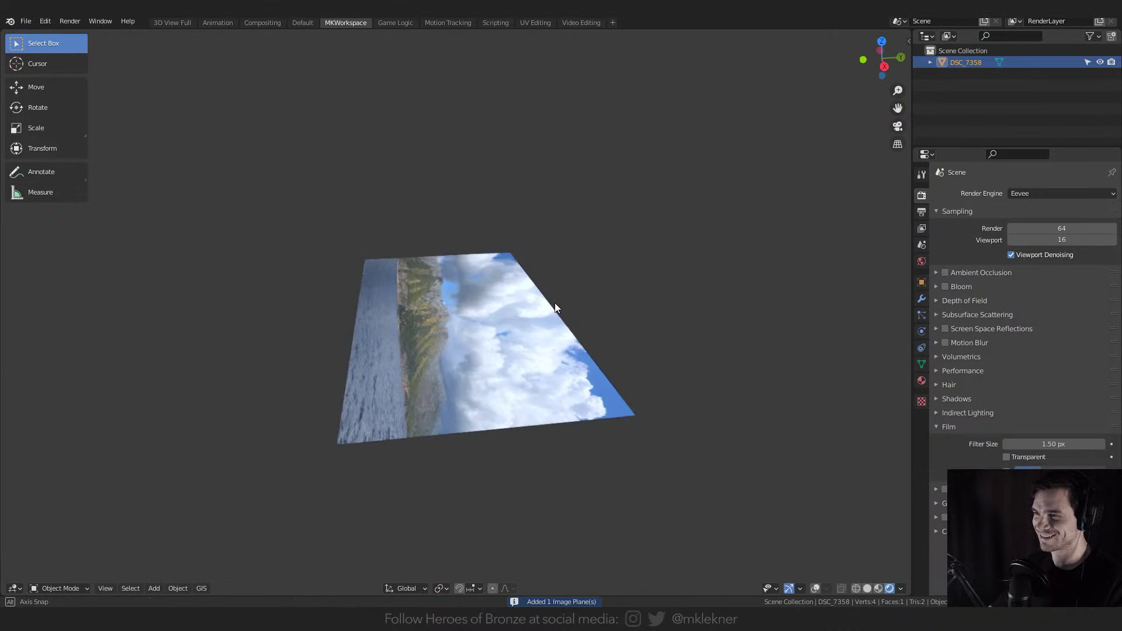
- Turn on the viewport overlays and rotate the image plane upright by 92.2° about the global X axis
click(815, 588)
middle_drag(690, 324, 647, 305)
key(r)
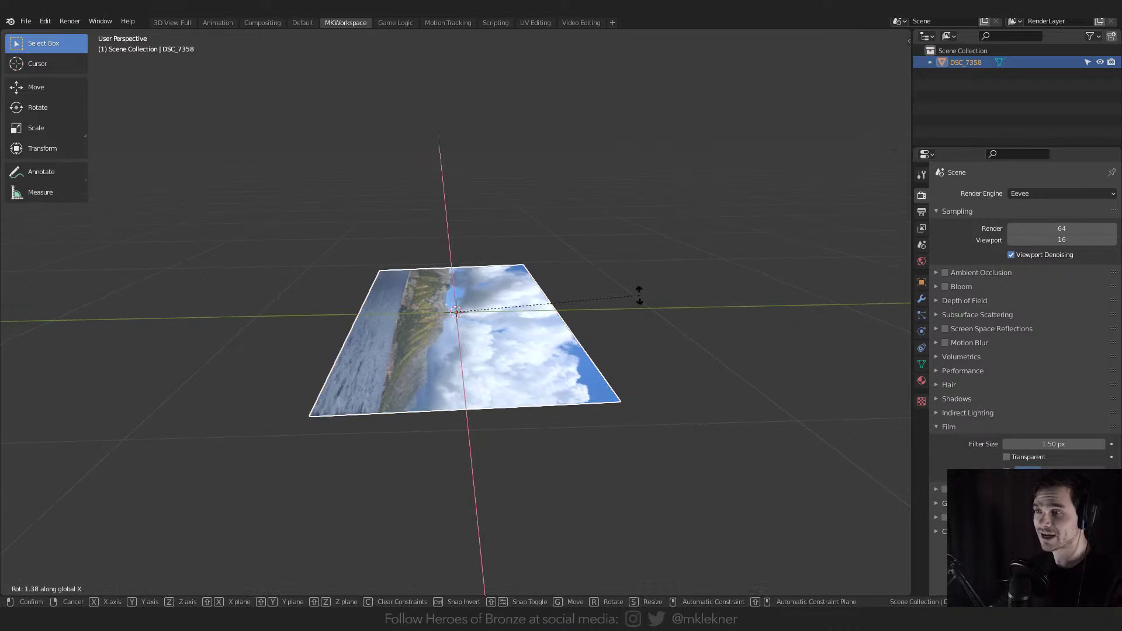
key(x)
click(451, 290)
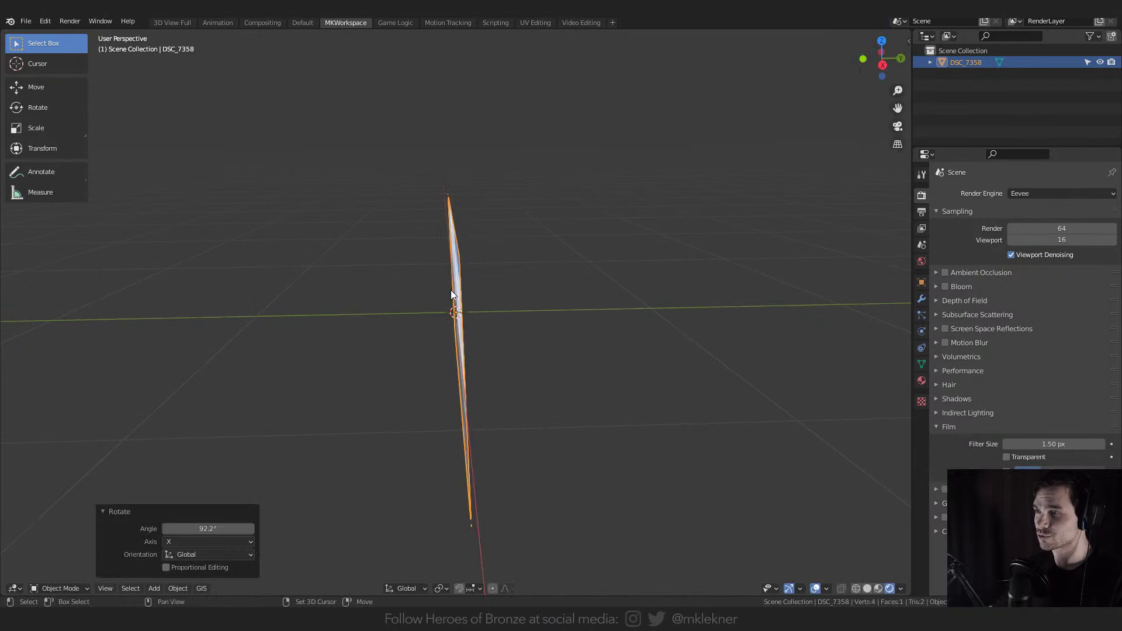
middle_drag(450, 290, 542, 290)
click(543, 295)
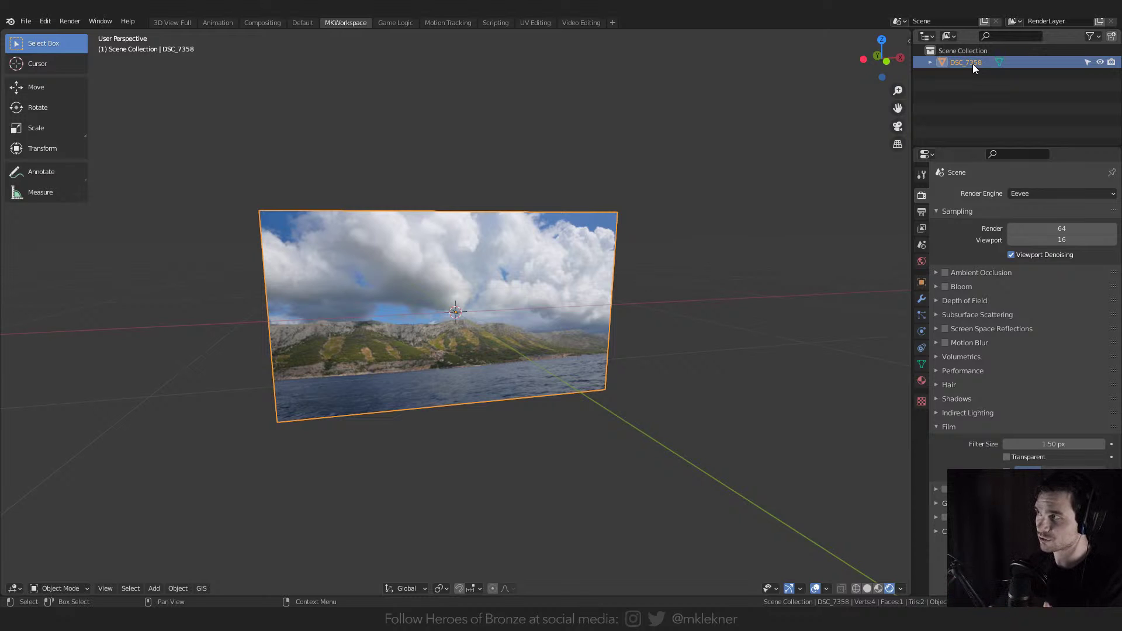
- Split the 3D viewport horizontally and show the image plane's material nodes in a Shader Editor in the new area
middle_drag(398, 378, 573, 349)
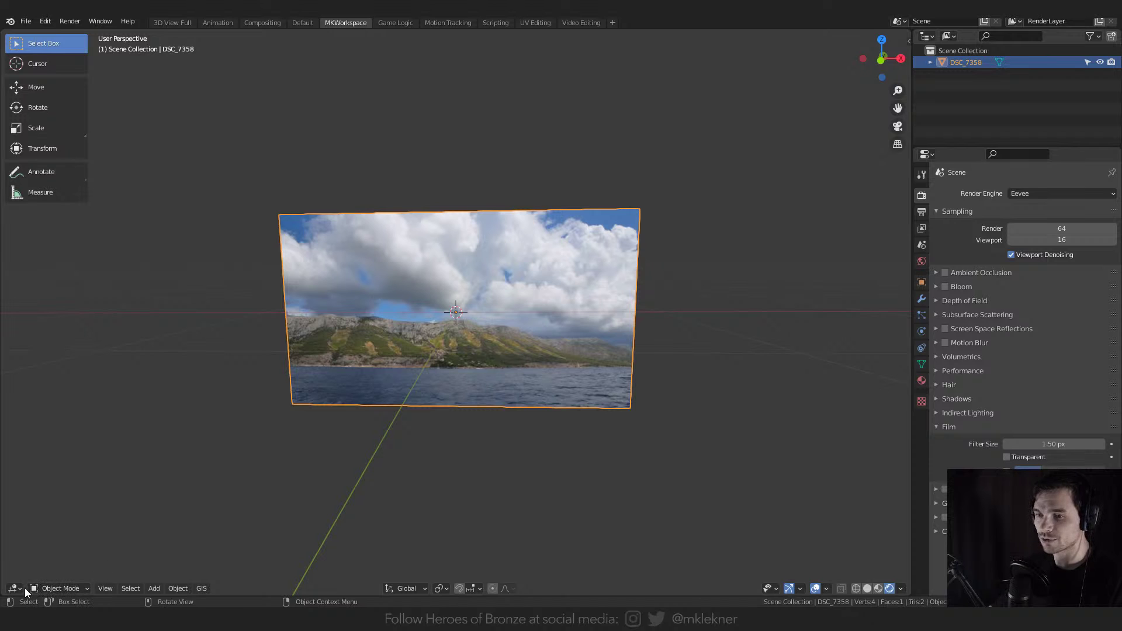
drag(3, 593, 9, 401)
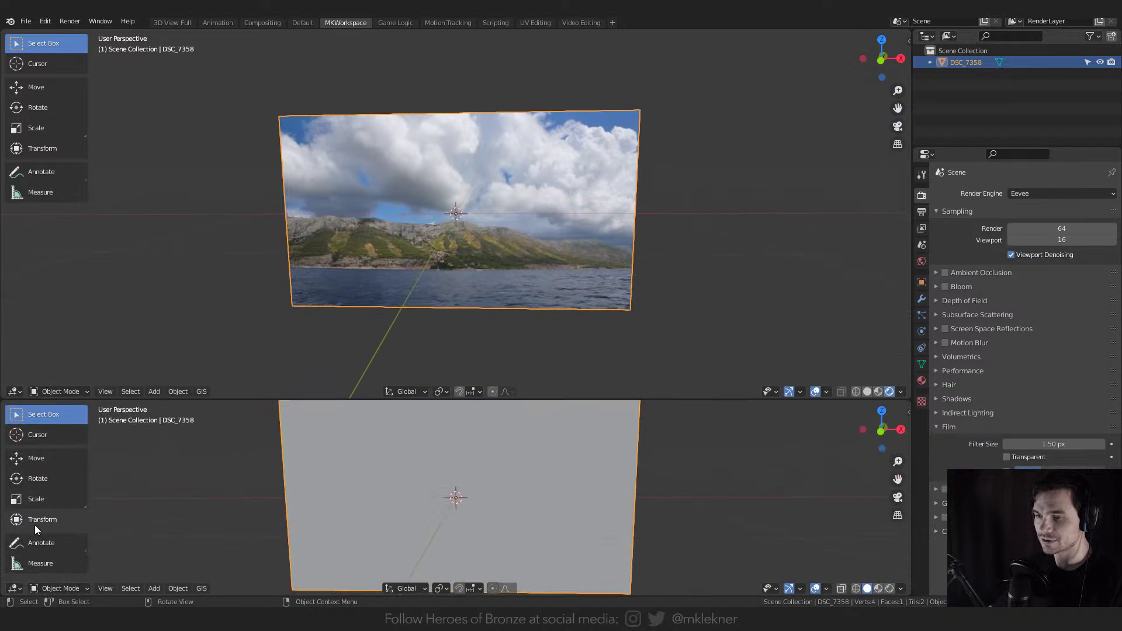
click(15, 588)
click(41, 550)
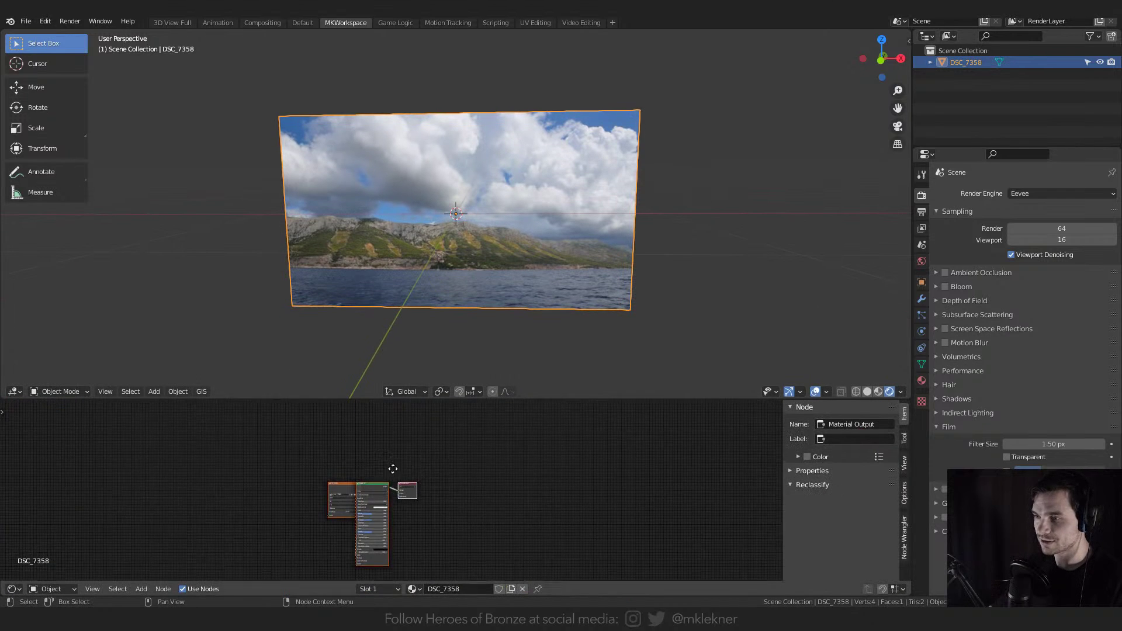
scroll(393, 469, up, 2)
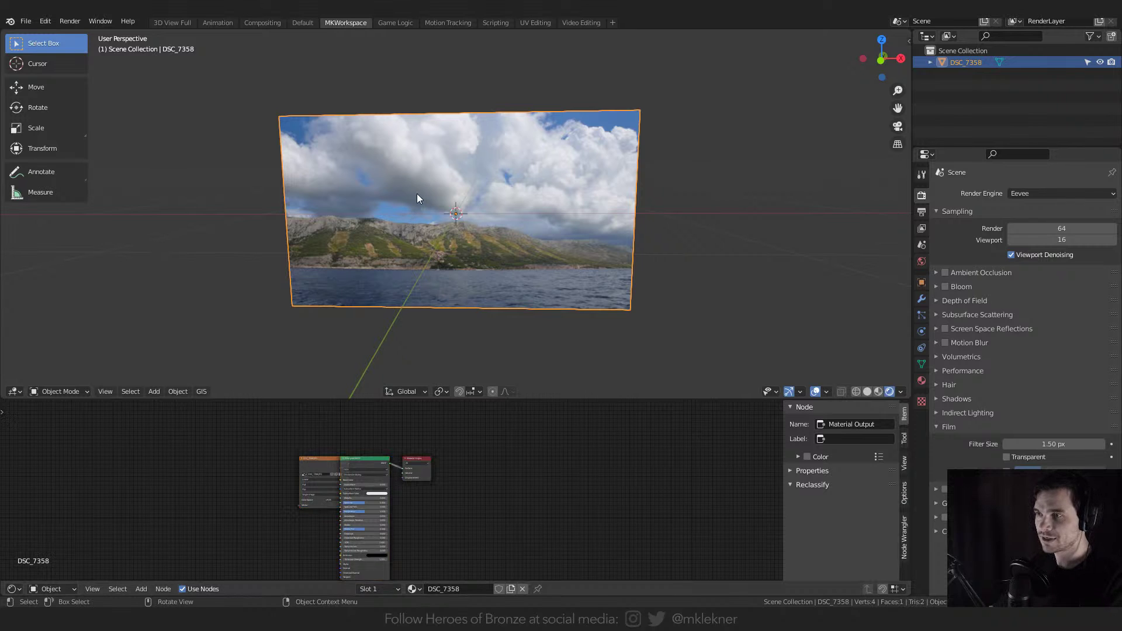
- Delete the image plane and open the add-on preferences at the Import-Export entries
key(Delete)
click(45, 21)
click(67, 200)
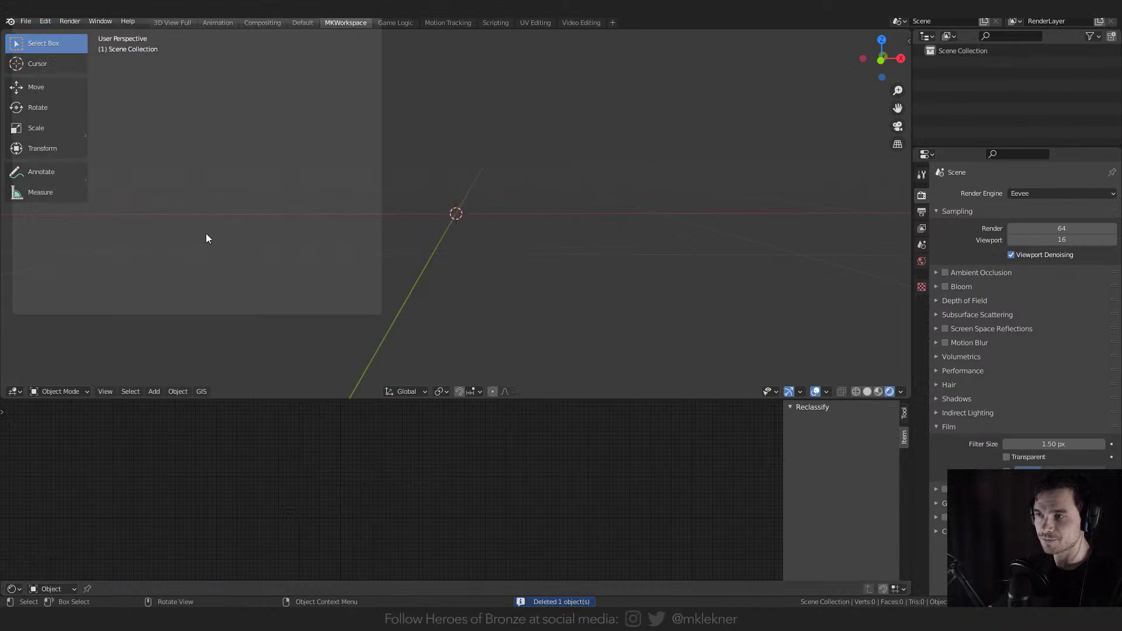
scroll(240, 214, down, 3)
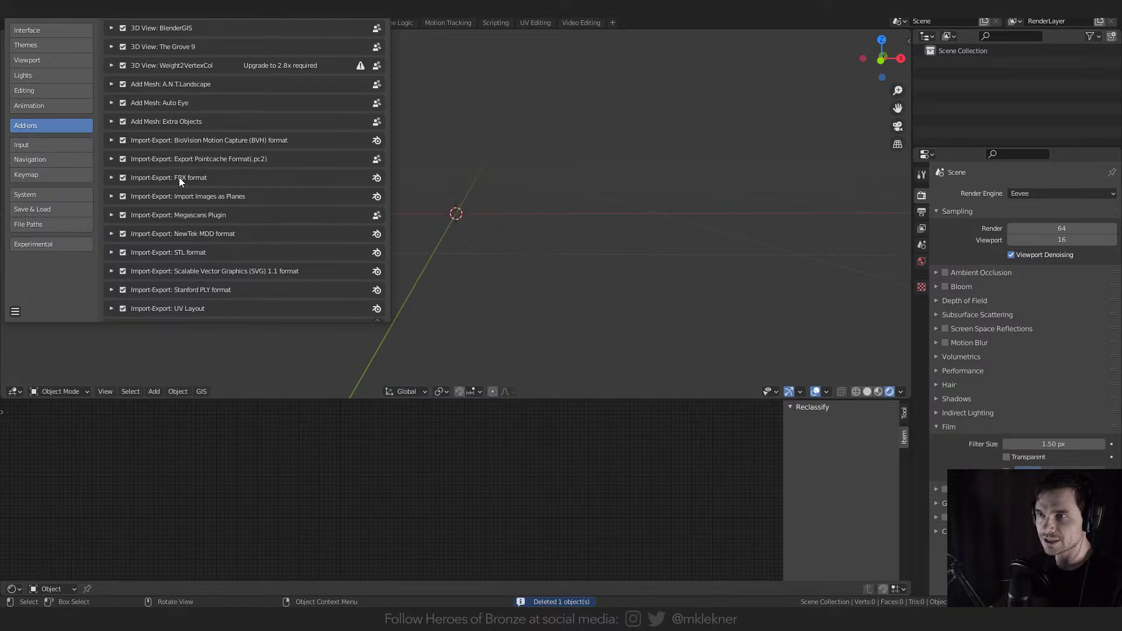
scroll(179, 177, down, 2)
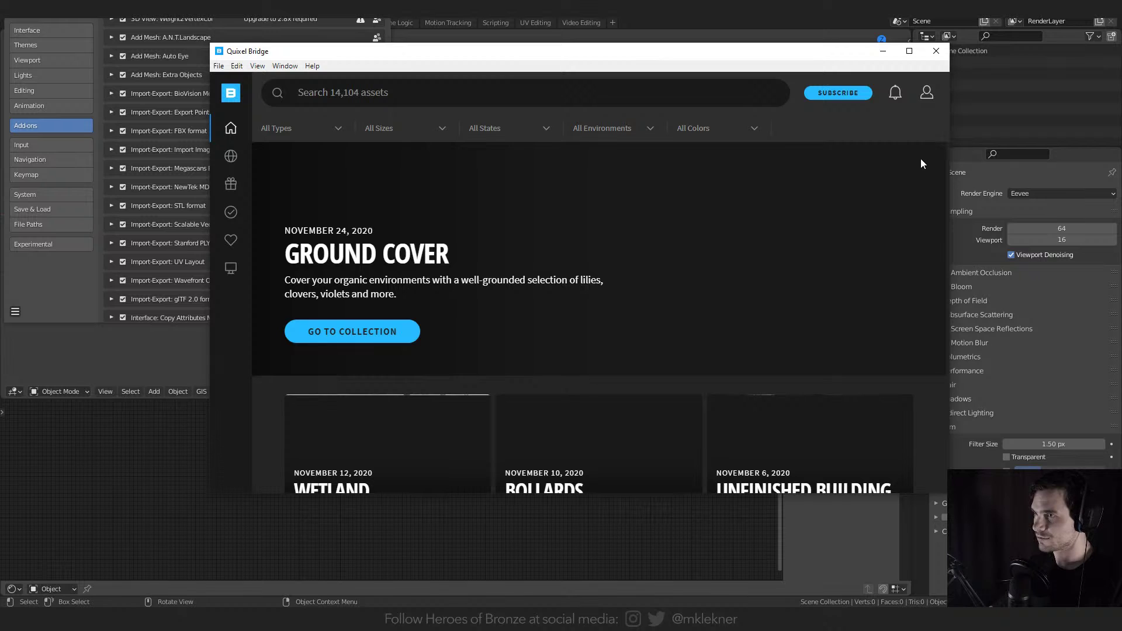
- Switch to Quixel Bridge and browse the assets in the Wetland collection
scroll(873, 170, down, 2)
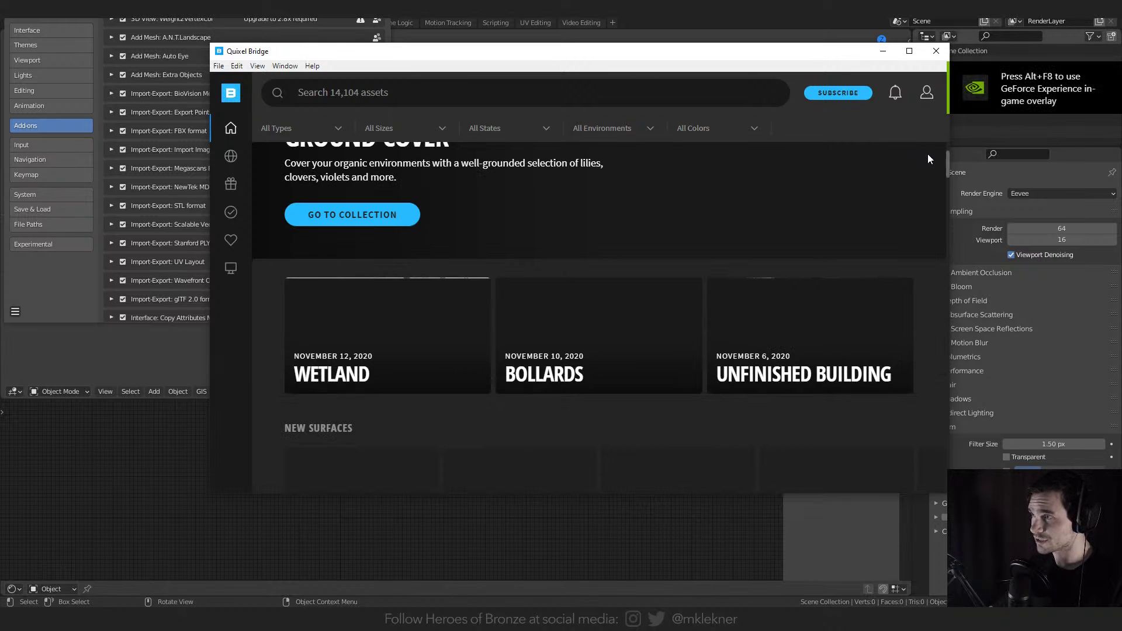
scroll(801, 243, up, 2)
scroll(745, 253, down, 4)
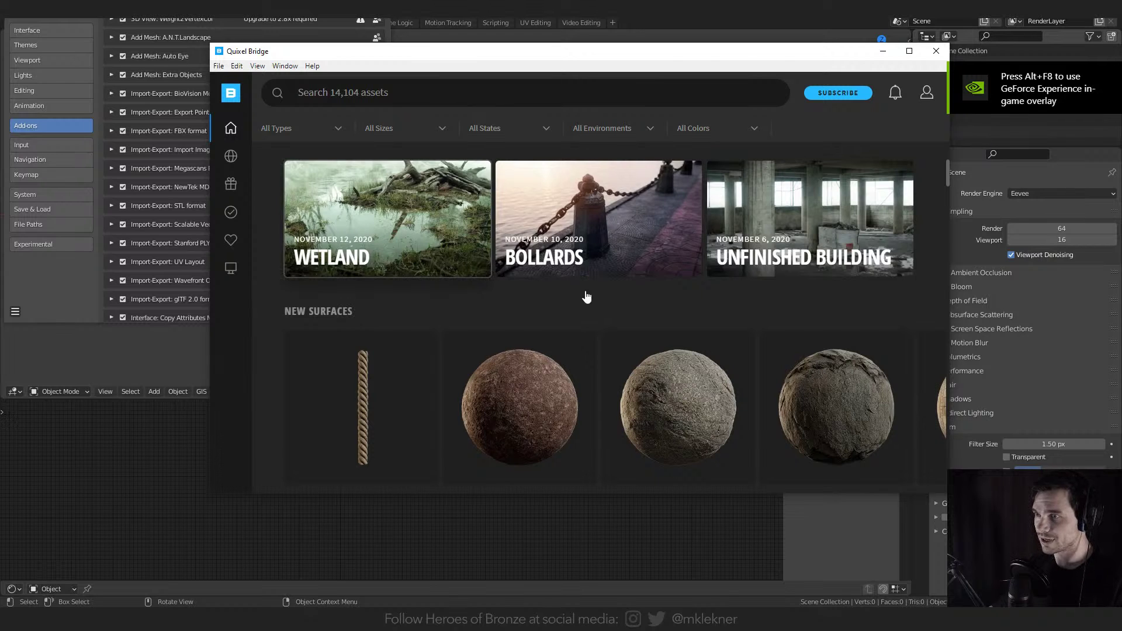
click(383, 229)
scroll(622, 379, down, 4)
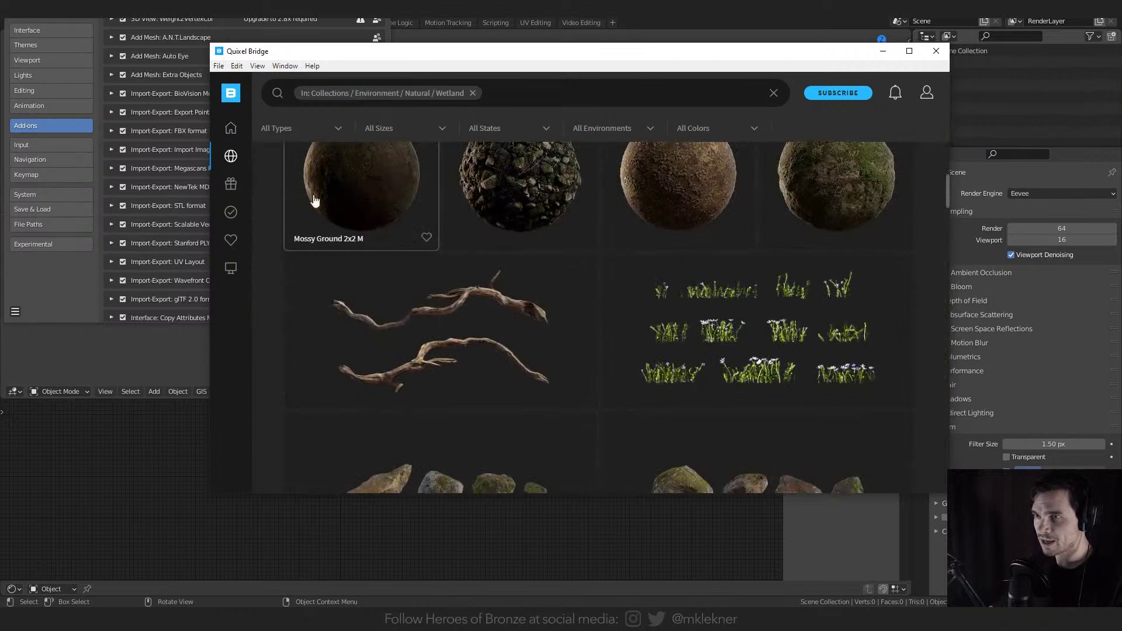
- Browse the locally downloaded Megascans assets and view the details of Mossy Stone Wall and Tree Stump
click(231, 156)
click(231, 268)
scroll(610, 315, down, 3)
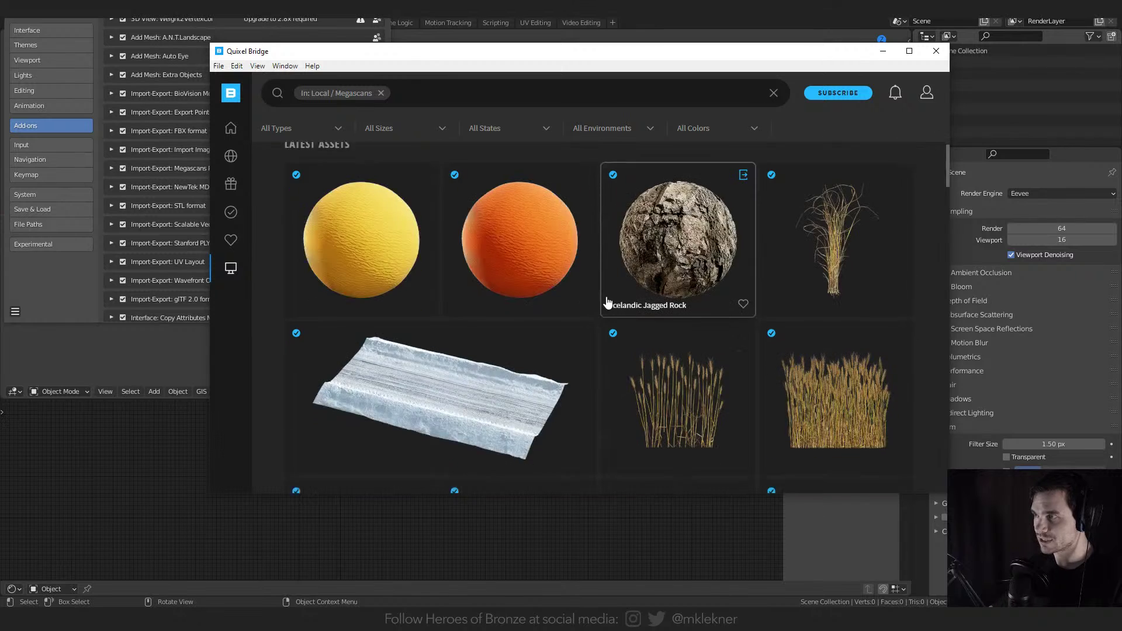
scroll(670, 293, down, 4)
click(644, 188)
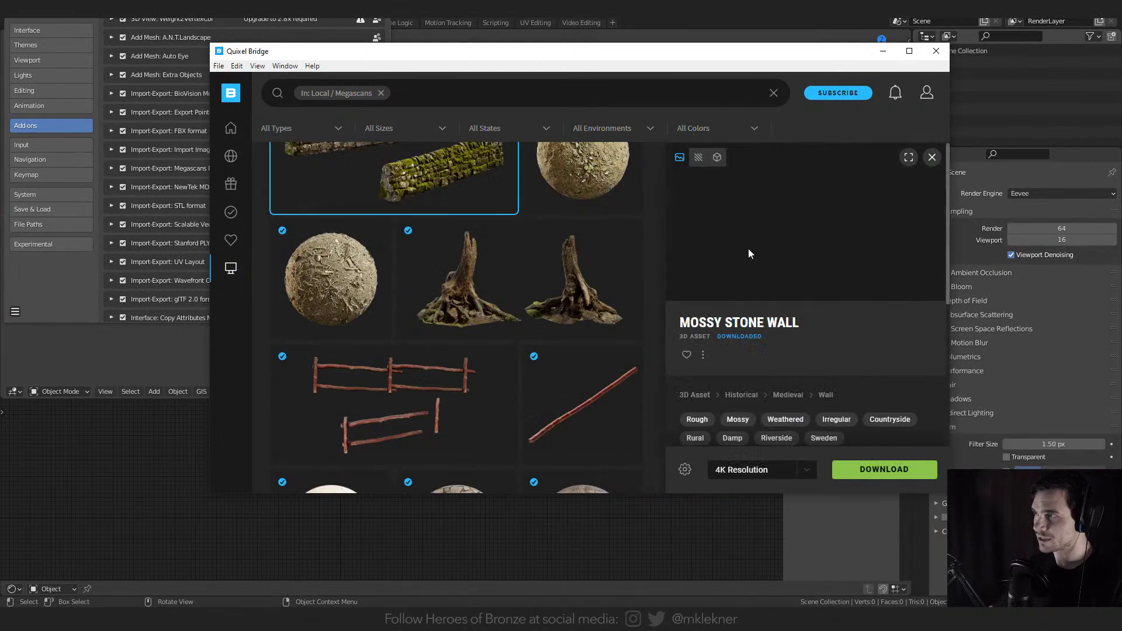
scroll(489, 220, up, 3)
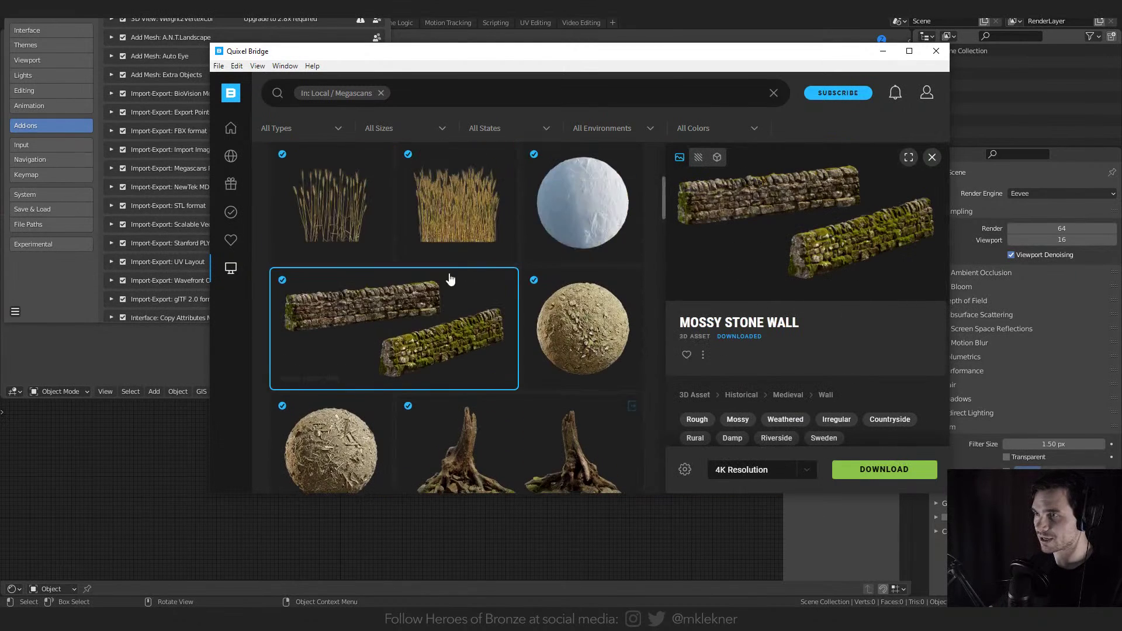
click(538, 432)
scroll(546, 431, down, 4)
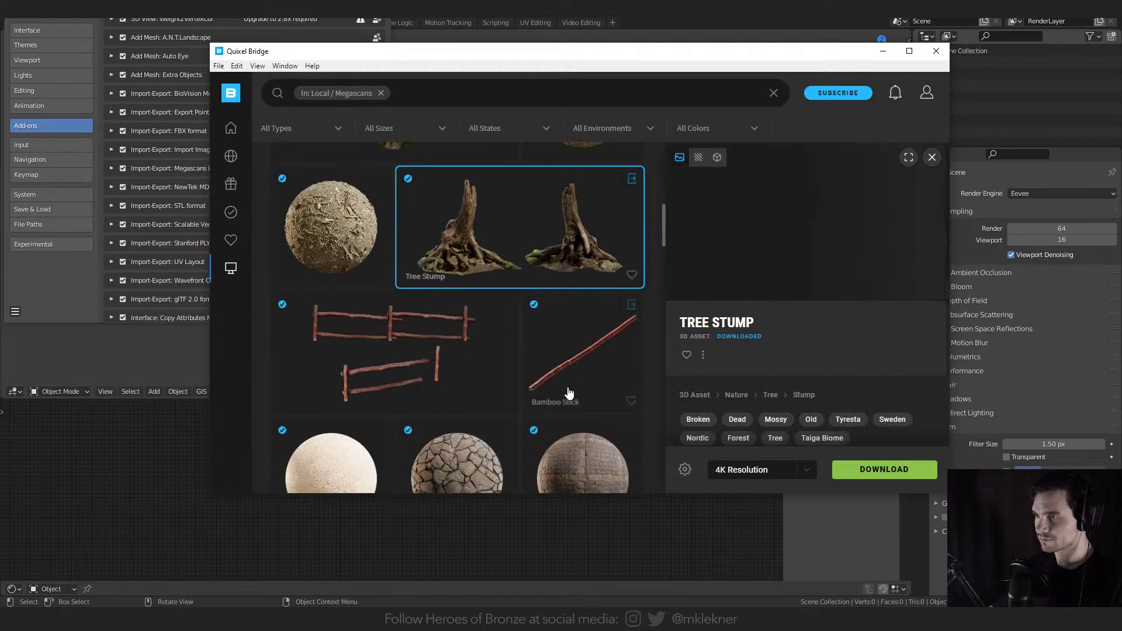
scroll(334, 359, down, 3)
scroll(446, 246, up, 2)
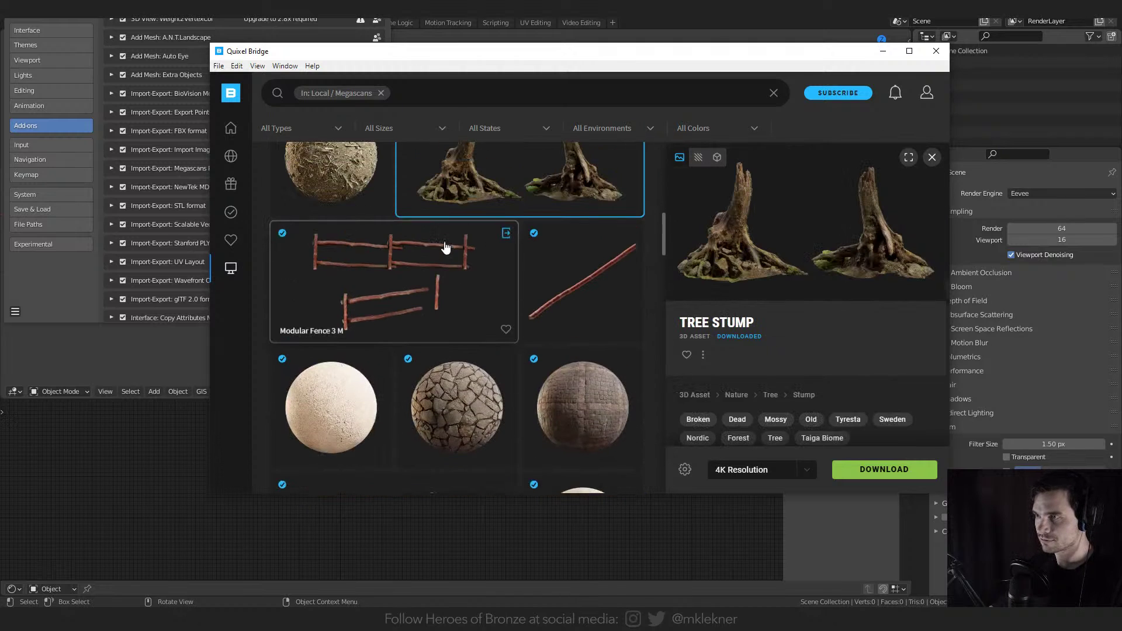
- Export the Modular Fence 3 M asset from Quixel Bridge to Blender and inspect the imported fence
click(480, 274)
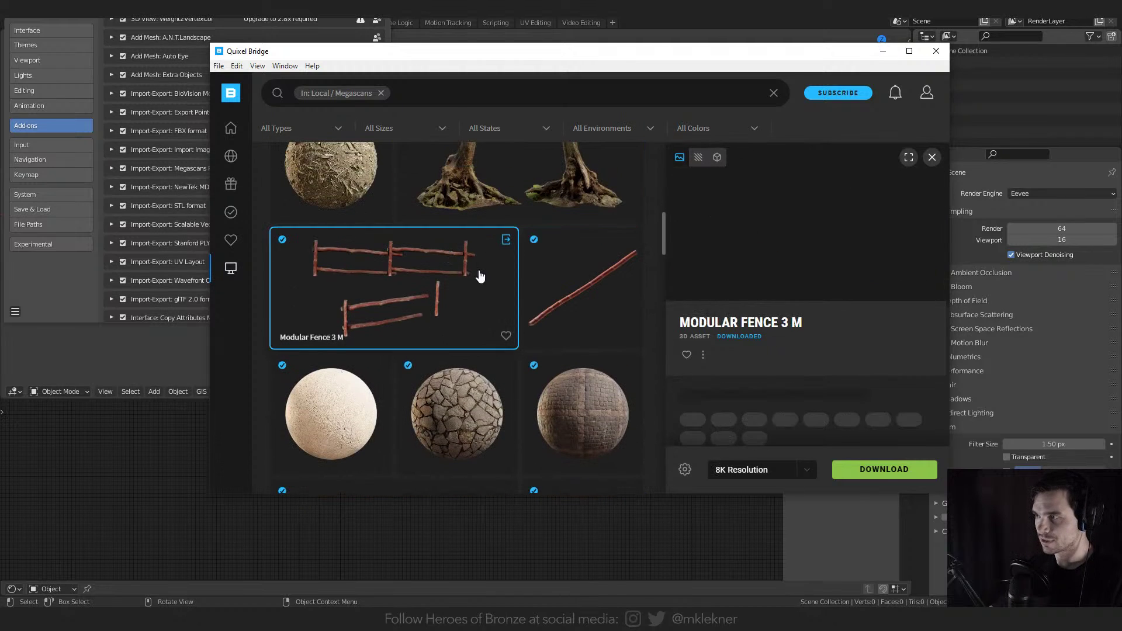
click(506, 240)
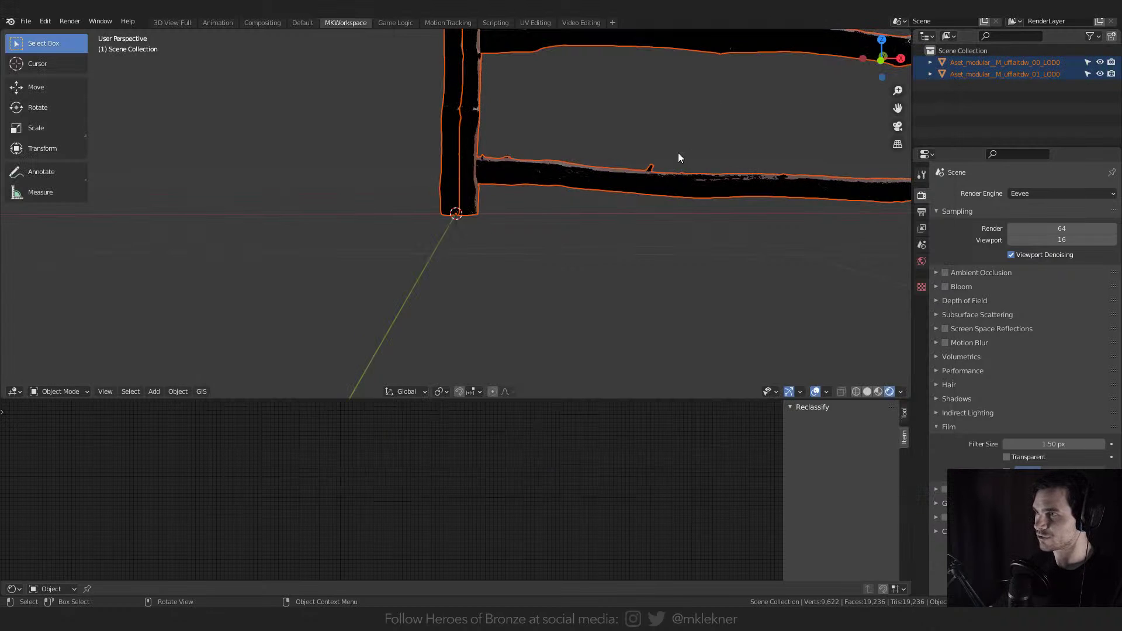
scroll(678, 153, down, 3)
middle_drag(618, 173, 639, 255)
scroll(421, 254, up, 3)
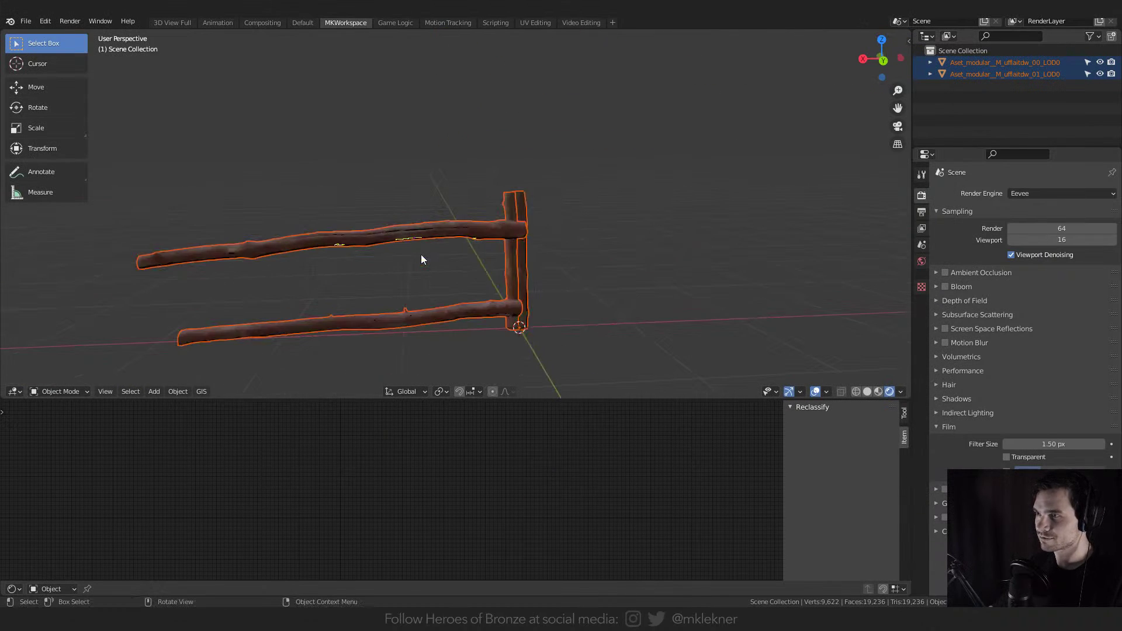
middle_drag(419, 257, 497, 251)
- Delete both imported fence objects from the scene
click(283, 192)
scroll(276, 185, down, 3)
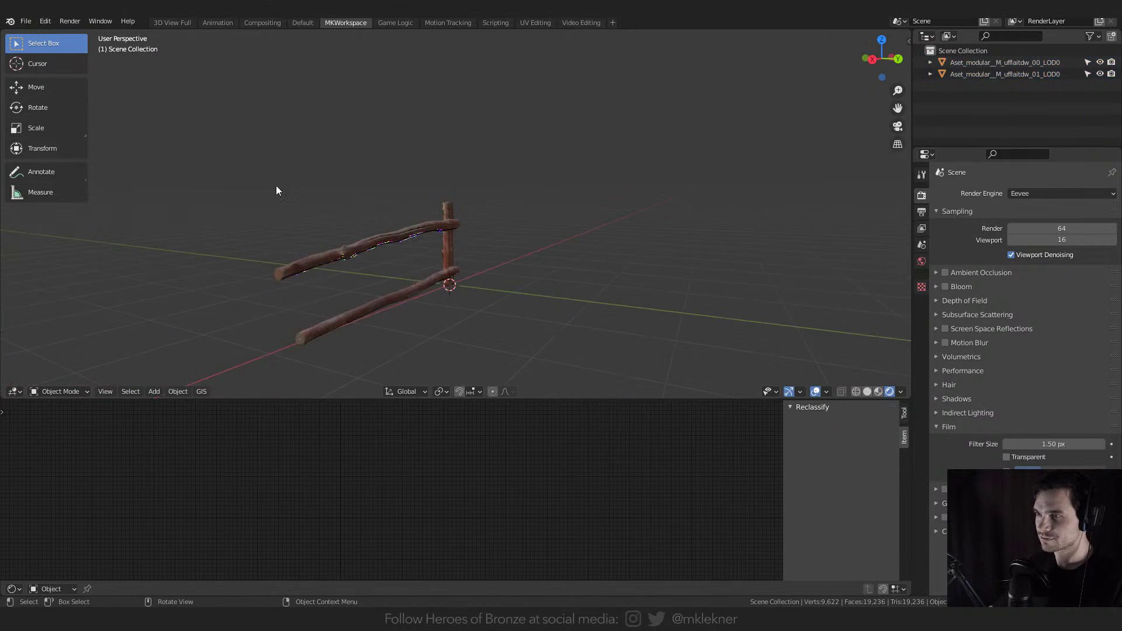
key(a)
key(Delete)
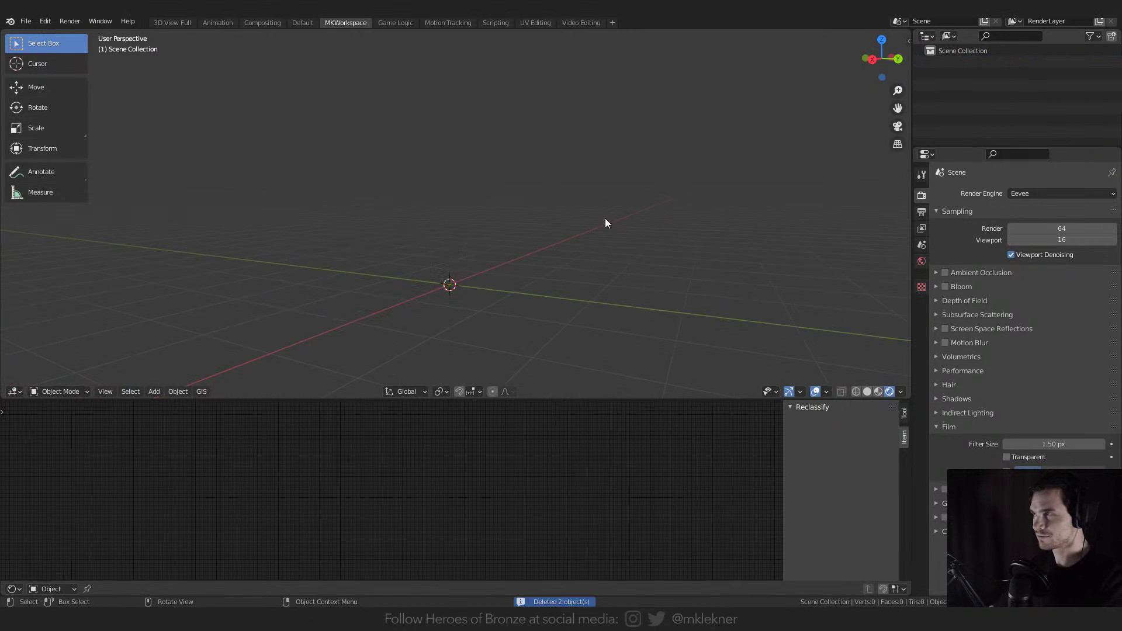
- Open the add-on preferences and examine the list around the Import-Export: UV Layout add-on
click(45, 21)
click(78, 199)
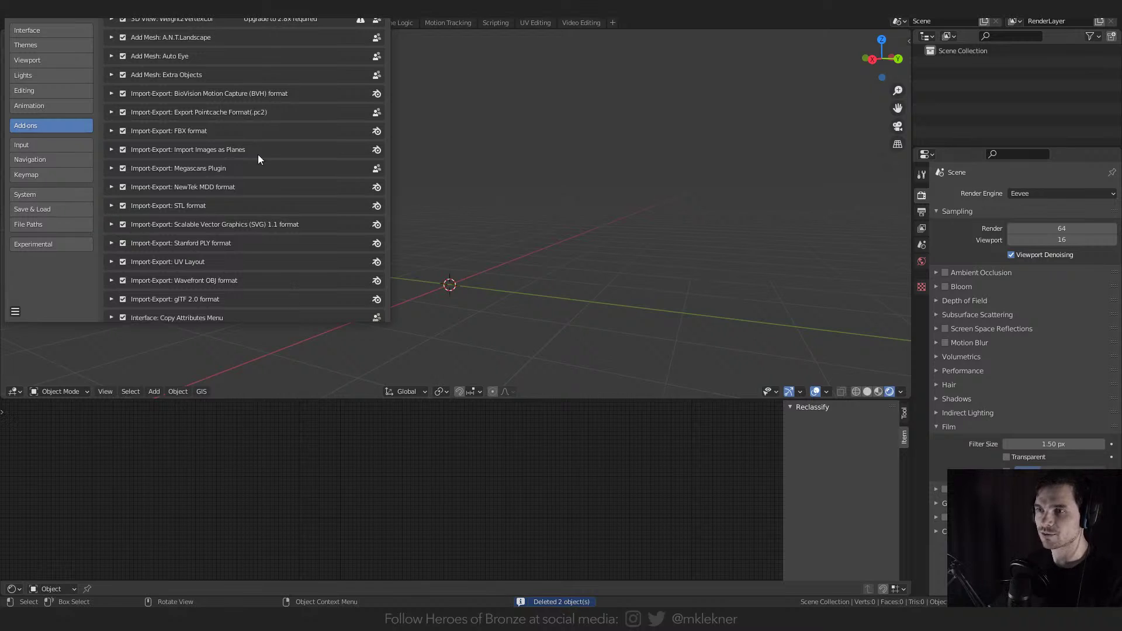
scroll(187, 169, down, 1)
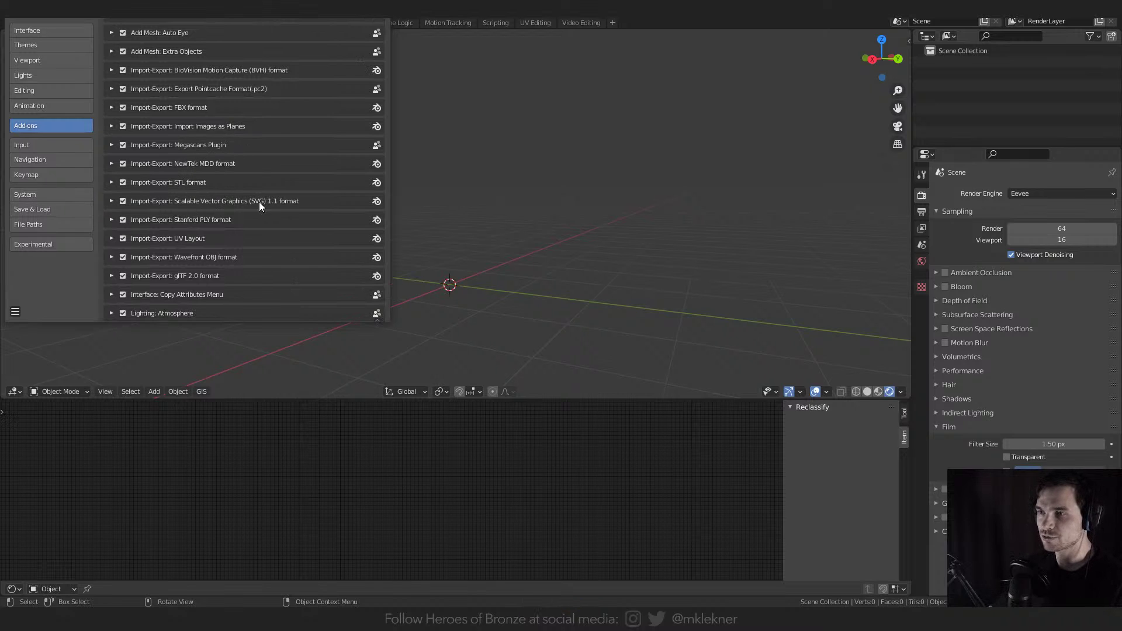
scroll(183, 225, down, 1)
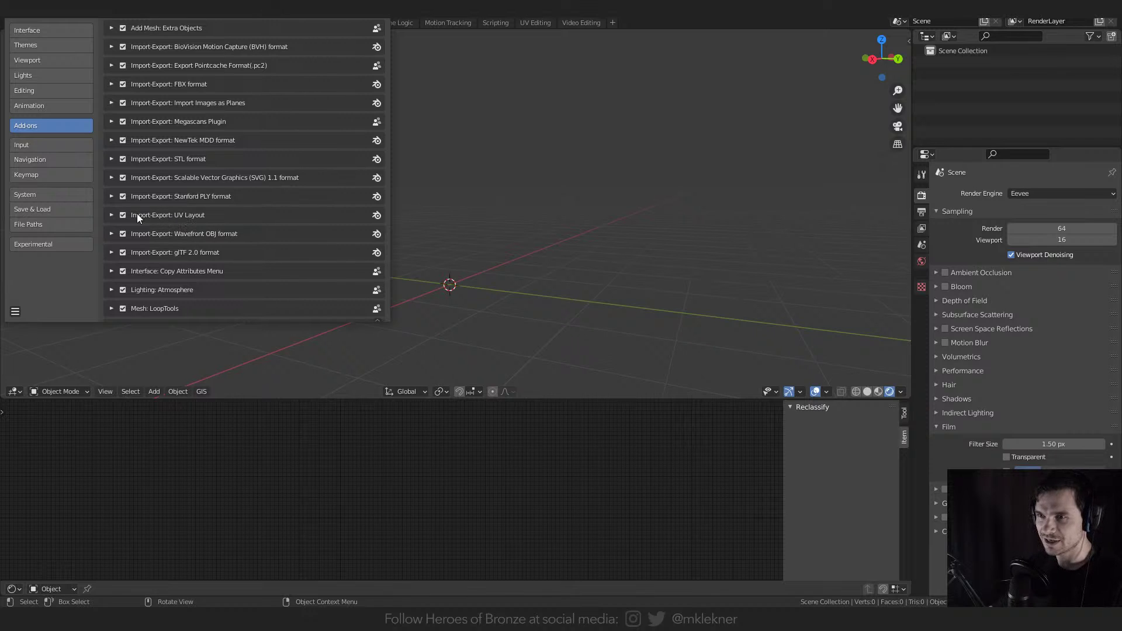
click(112, 214)
click(111, 214)
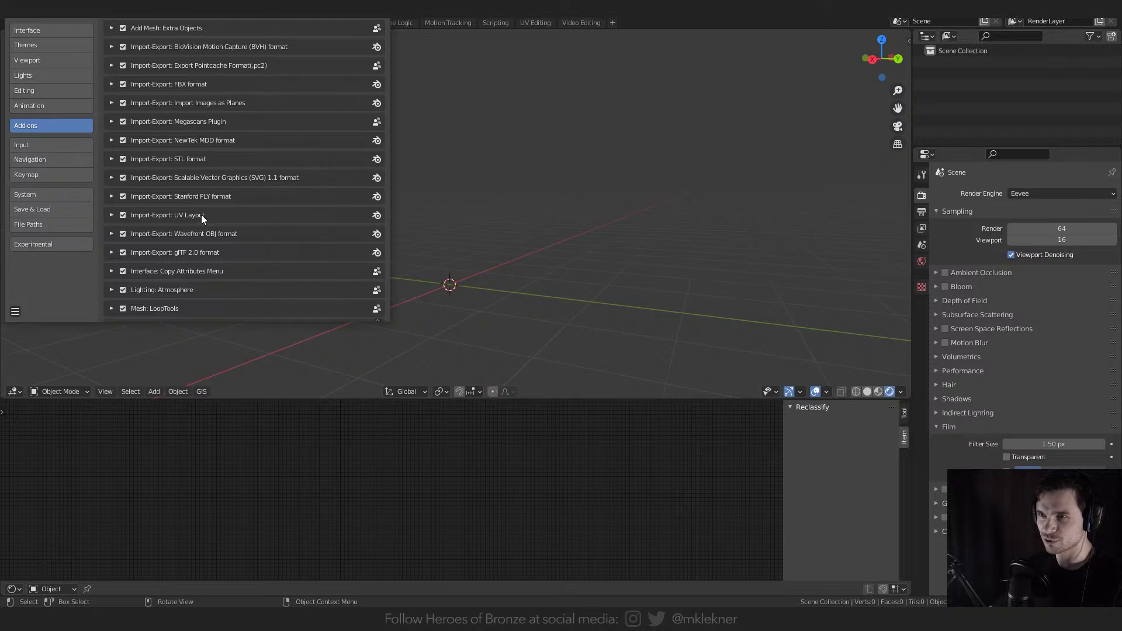
click(408, 216)
- Add a cube to the empty scene and unwrap its faces with Smart UV Project at the default settings
key(shift+a)
mouse_move(405, 215)
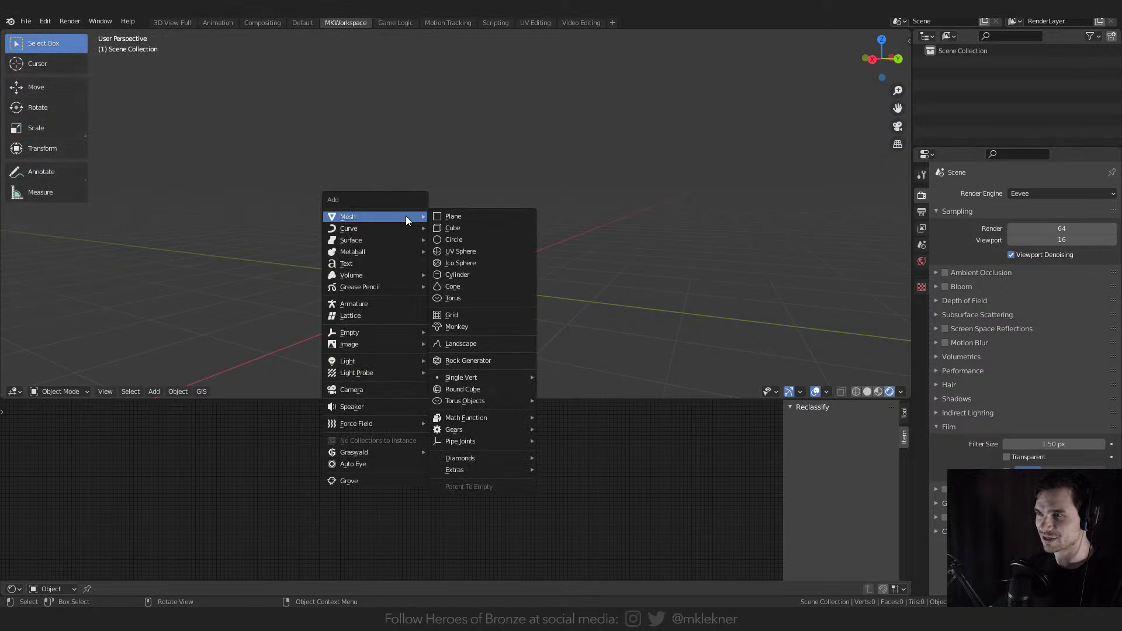
click(482, 229)
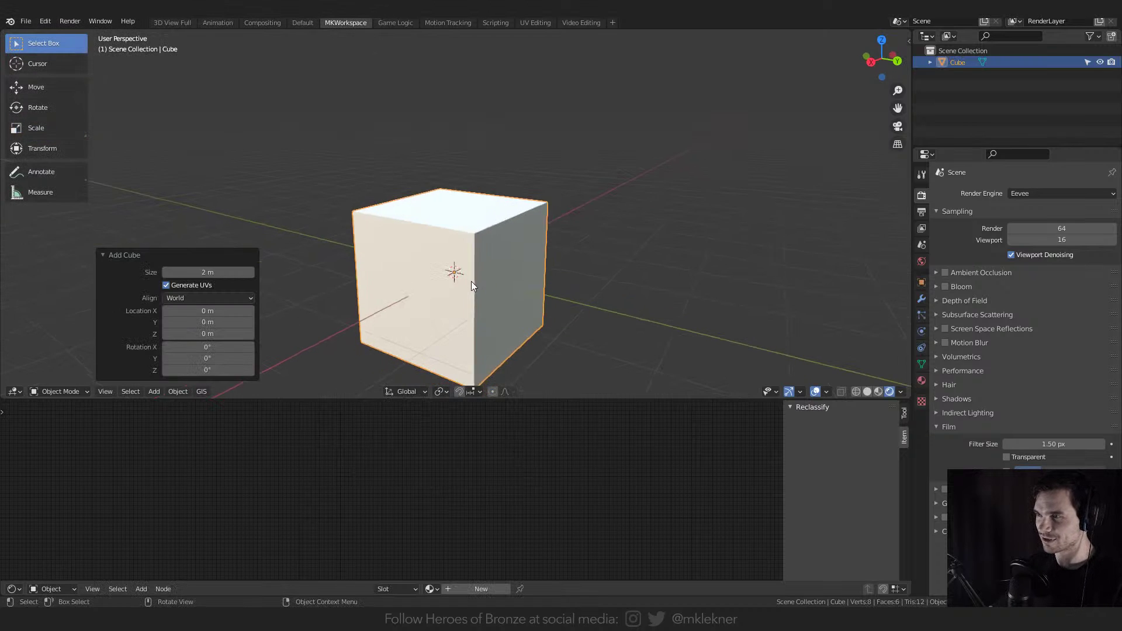
key(Tab)
key(u)
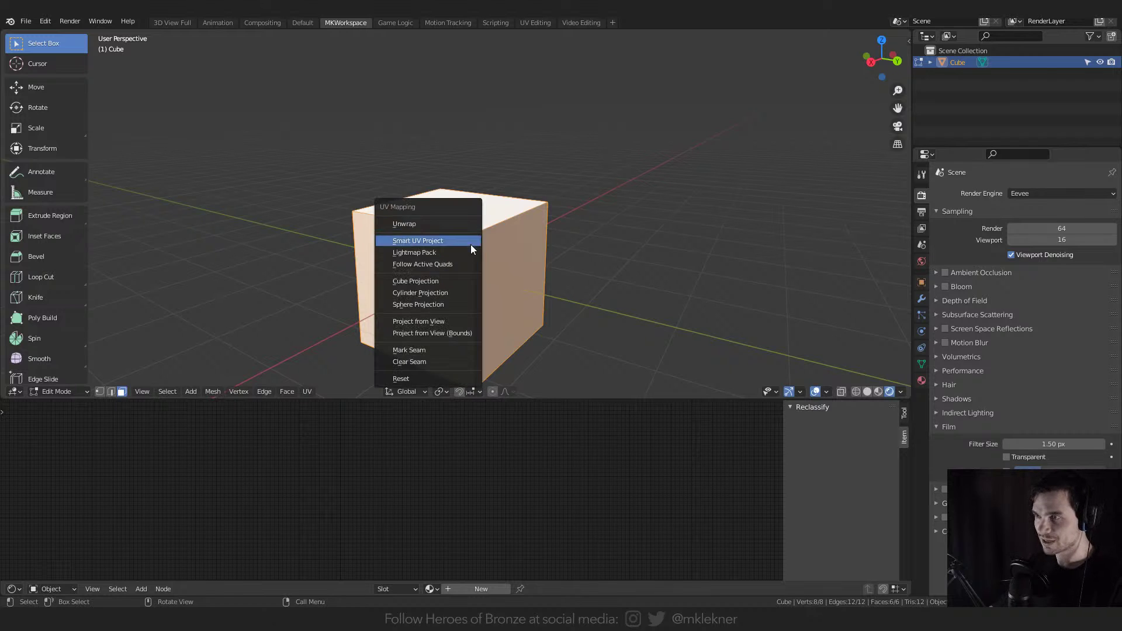
click(454, 241)
click(496, 334)
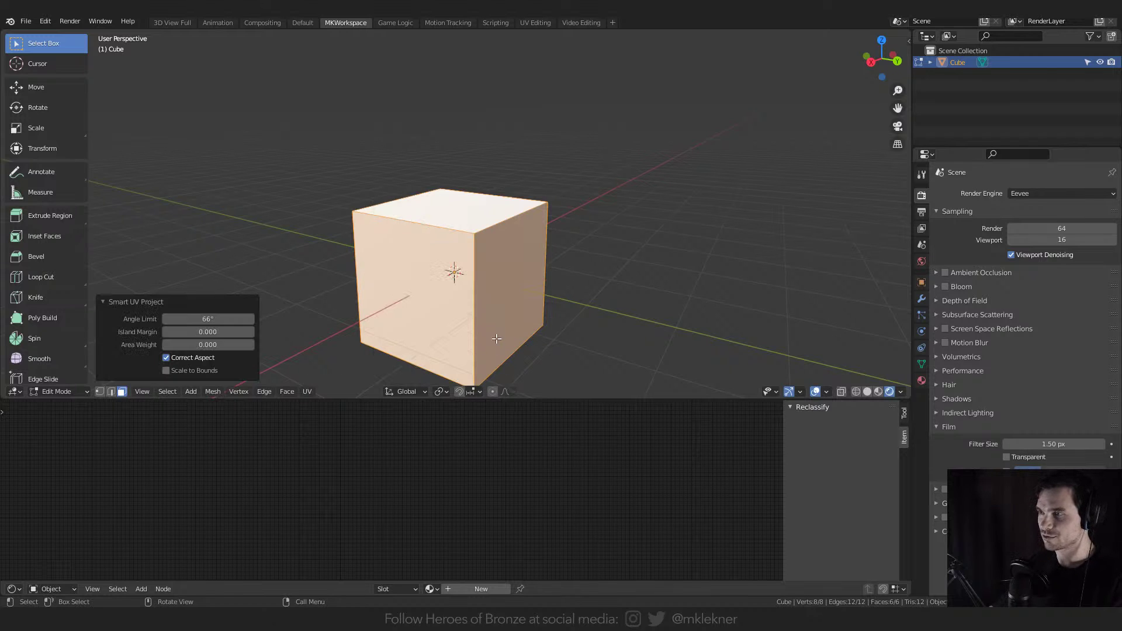
middle_drag(496, 333, 483, 278)
key(Tab)
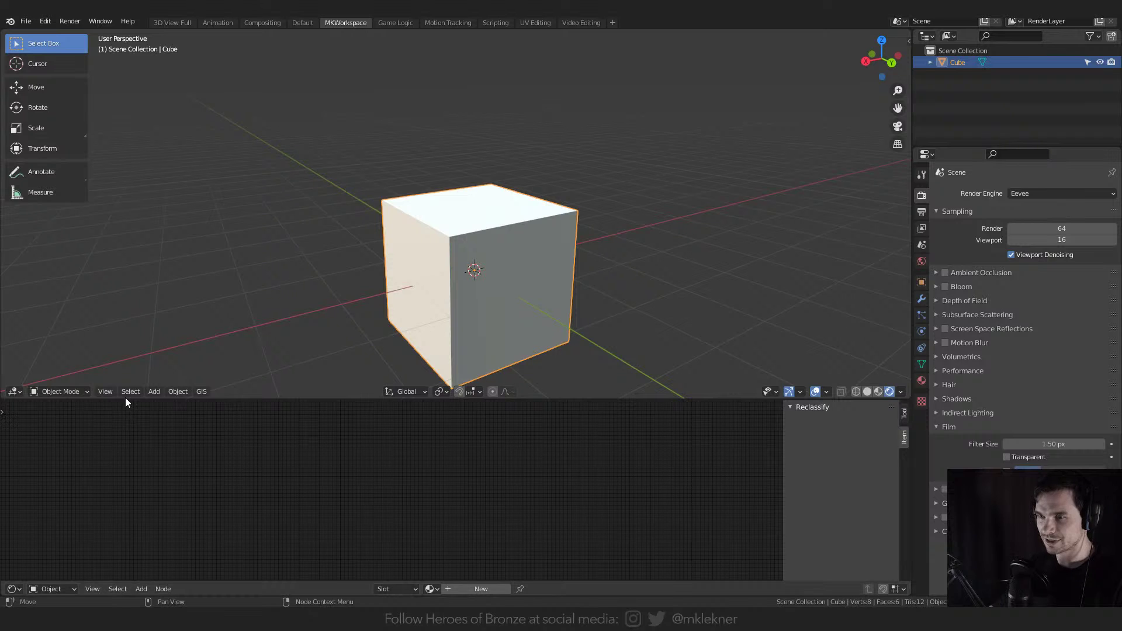
- Deselect the cube, enlarge the area below the 3D viewport and change it to the UV Editor
key(alt+a)
drag(125, 399, 114, 308)
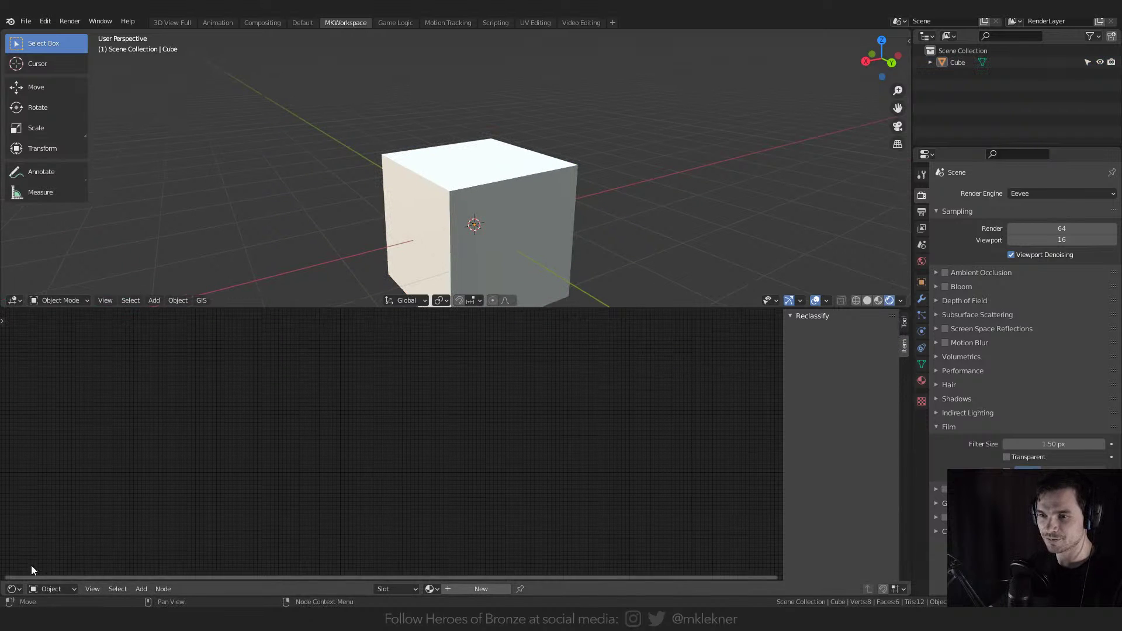
click(13, 589)
click(39, 511)
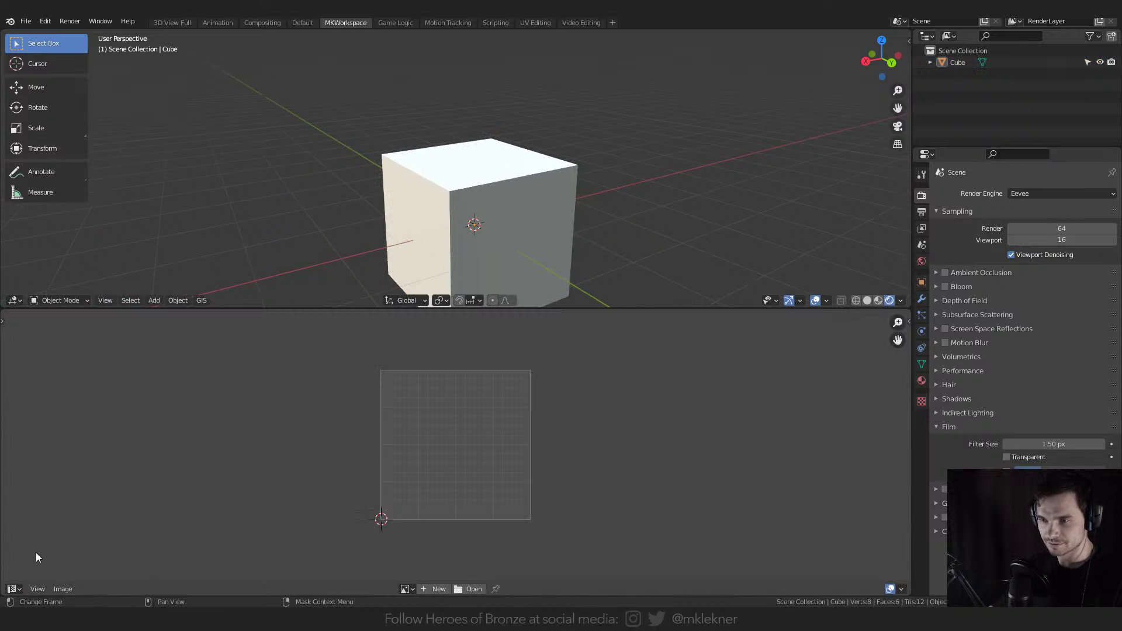
- Put the cube in Edit Mode and select all its faces and UVs to display the complete UV layout
key(Tab)
scroll(549, 198, up, 2)
click(514, 227)
scroll(476, 418, up, 1)
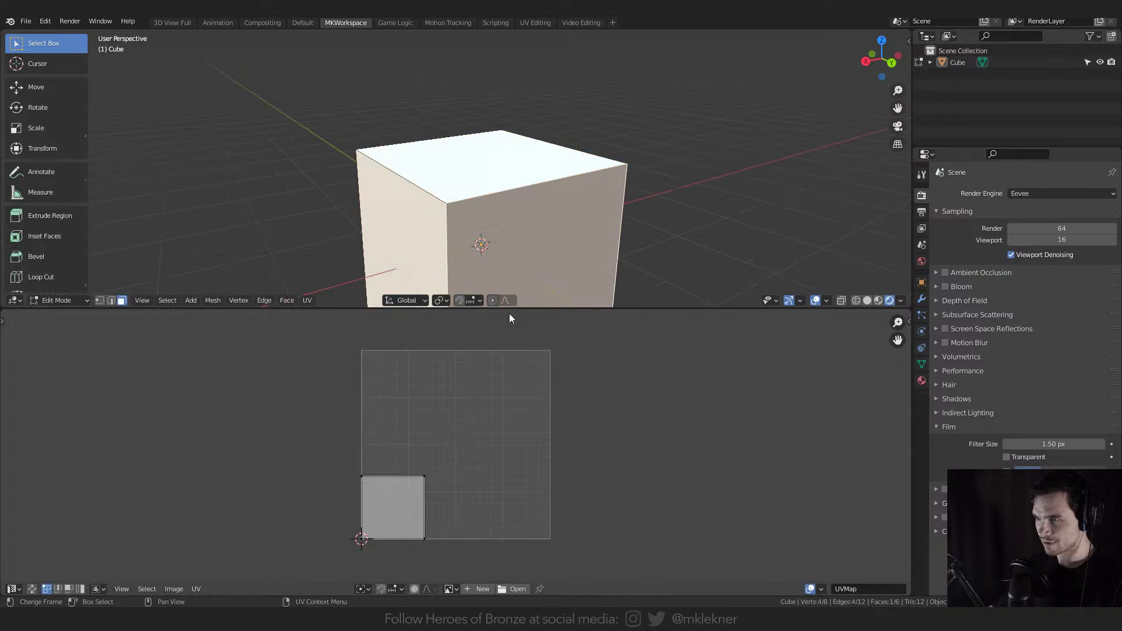
key(a)
middle_drag(389, 496, 423, 507)
key(a)
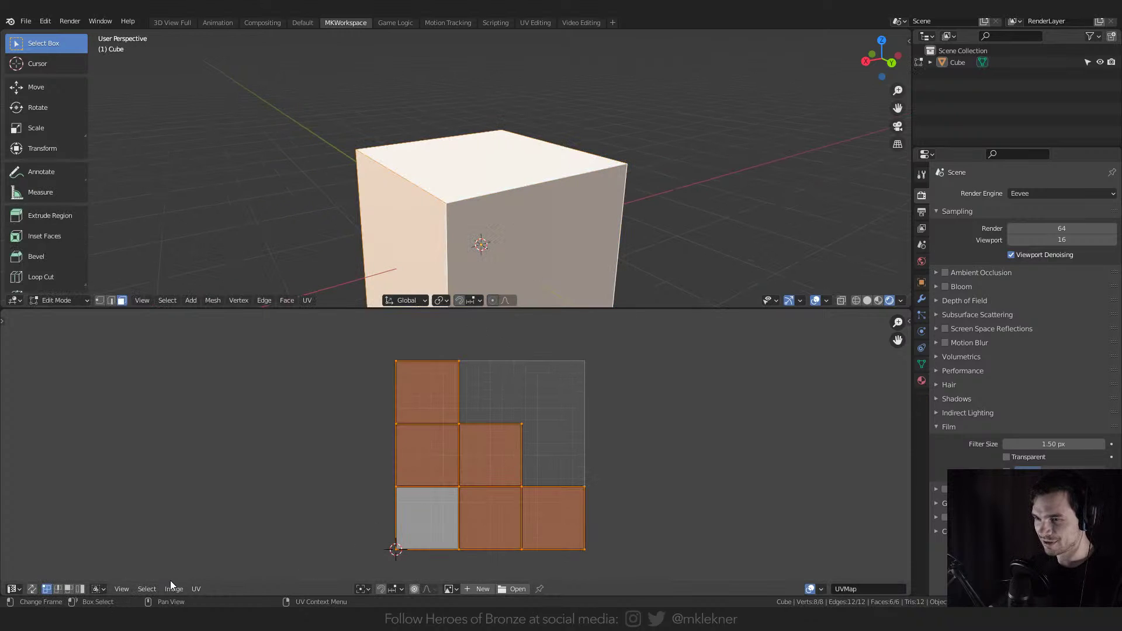
- View the Export UV Layout options without exporting, and return the cube to Object Mode
click(196, 589)
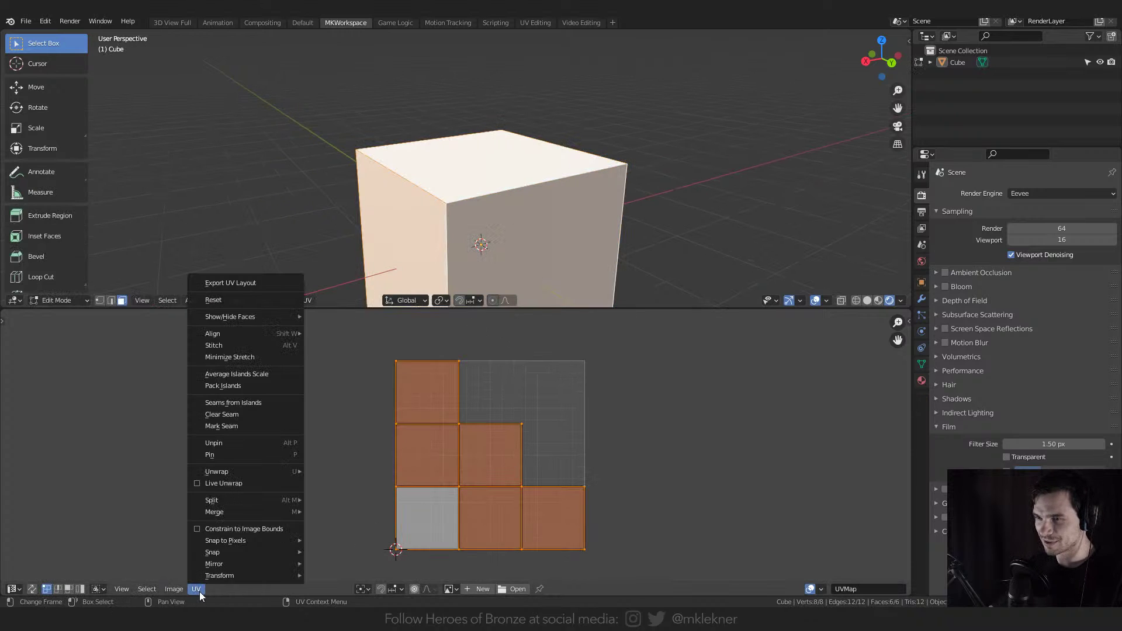
click(239, 282)
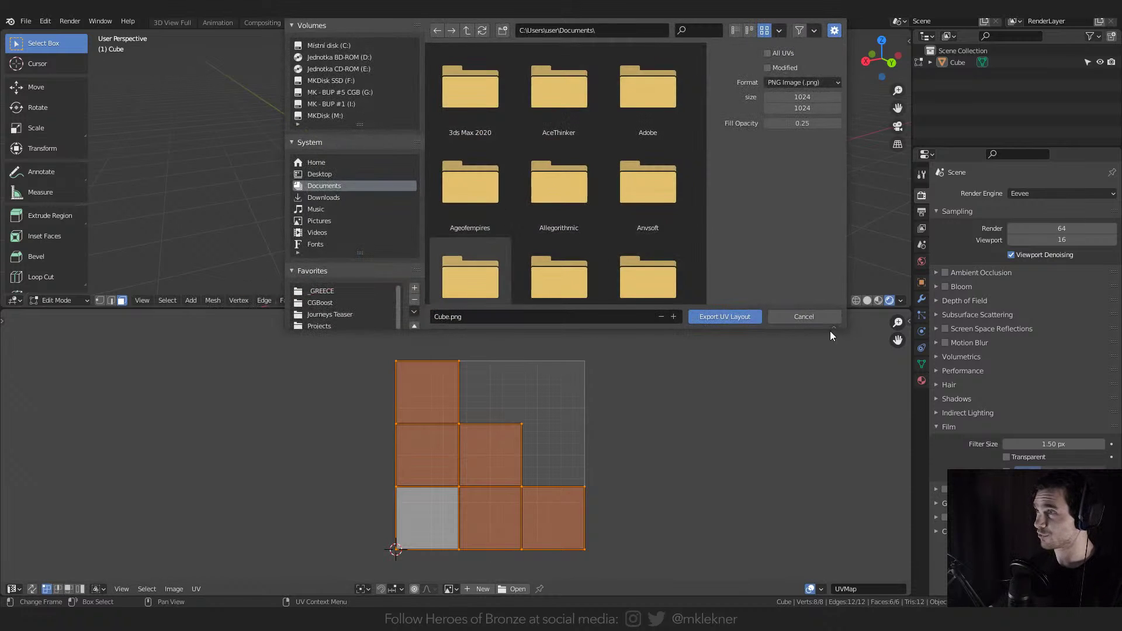
click(804, 317)
key(Tab)
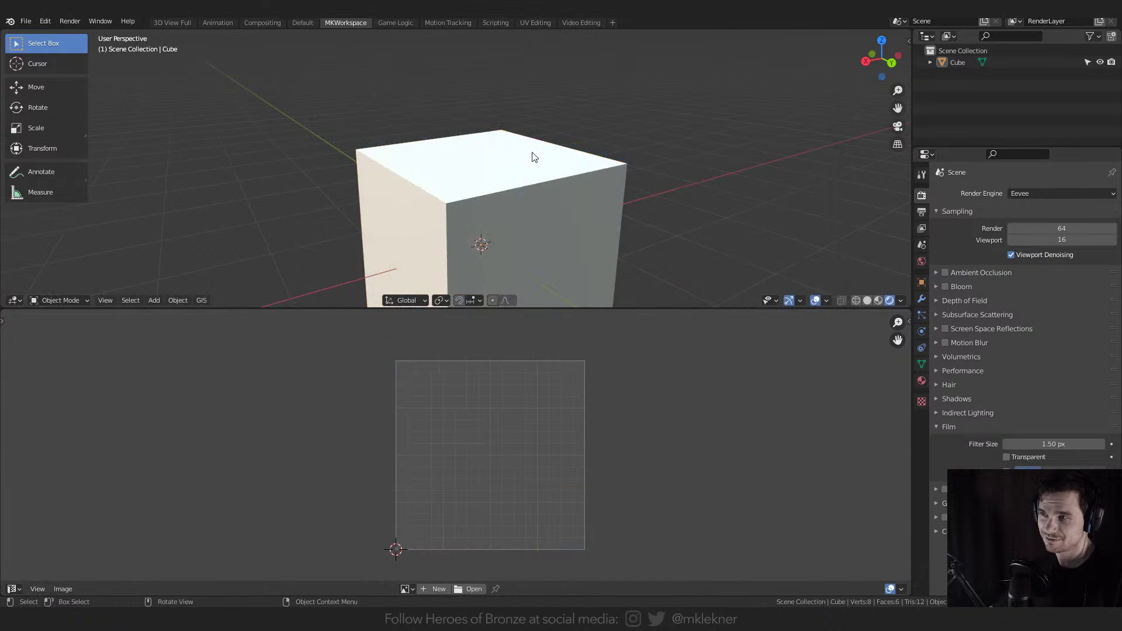
- Give the 3D viewport more height above the UV Editor and select the cube
scroll(630, 218, down, 3)
middle_drag(578, 173, 508, 248)
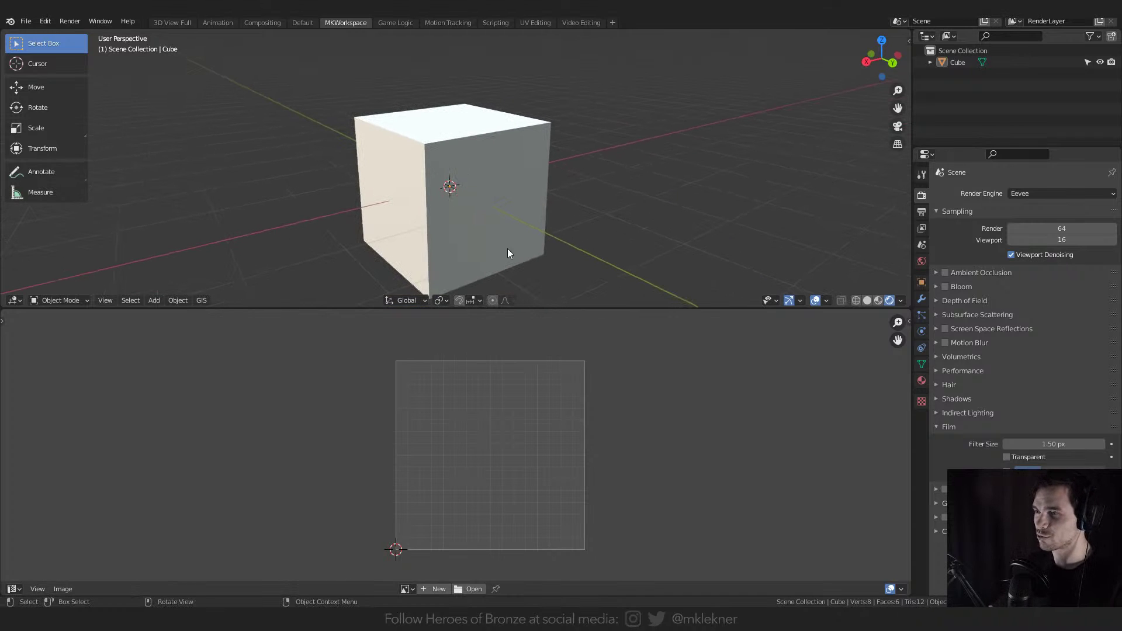
drag(450, 311, 441, 348)
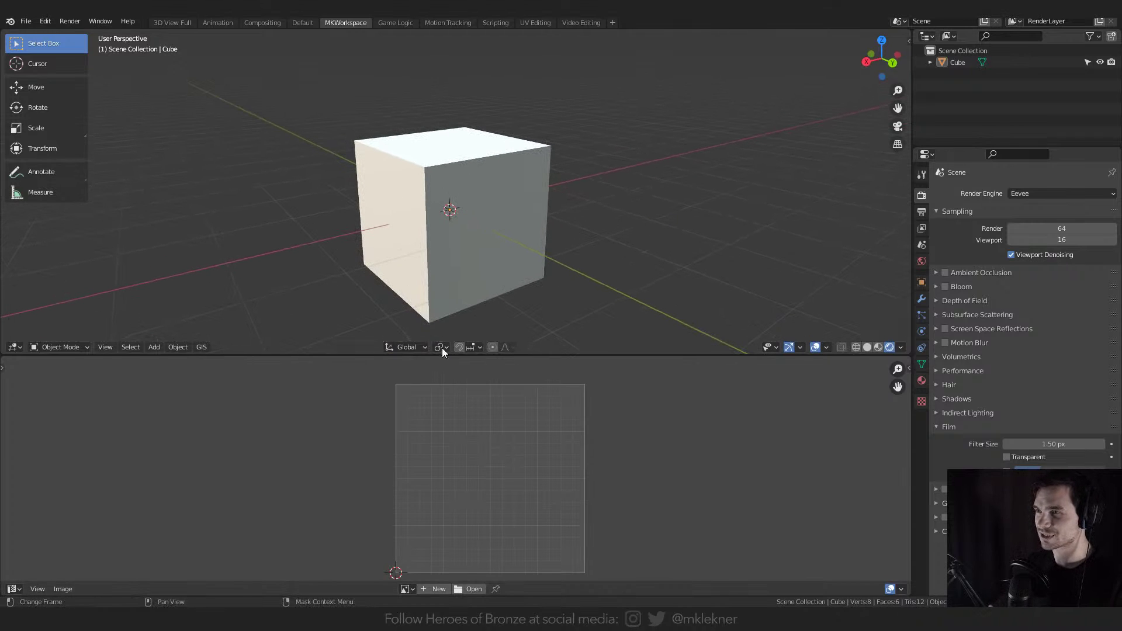
click(432, 184)
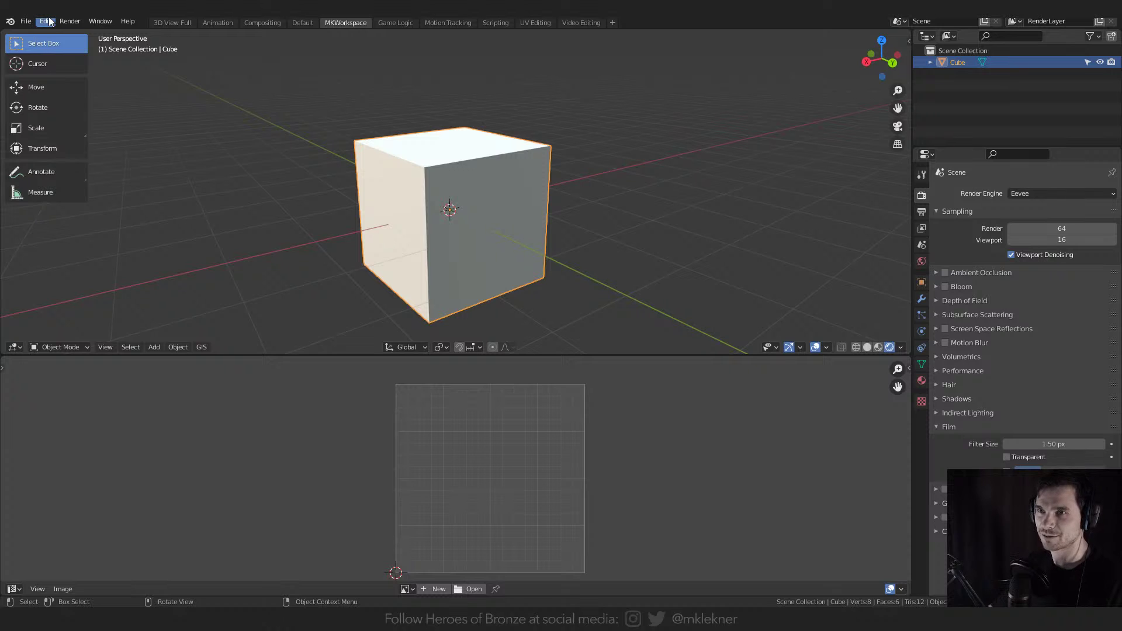
- Find the Interface: Copy Attributes Menu add-on in the preferences and examine its details
click(89, 199)
scroll(230, 202, down, 4)
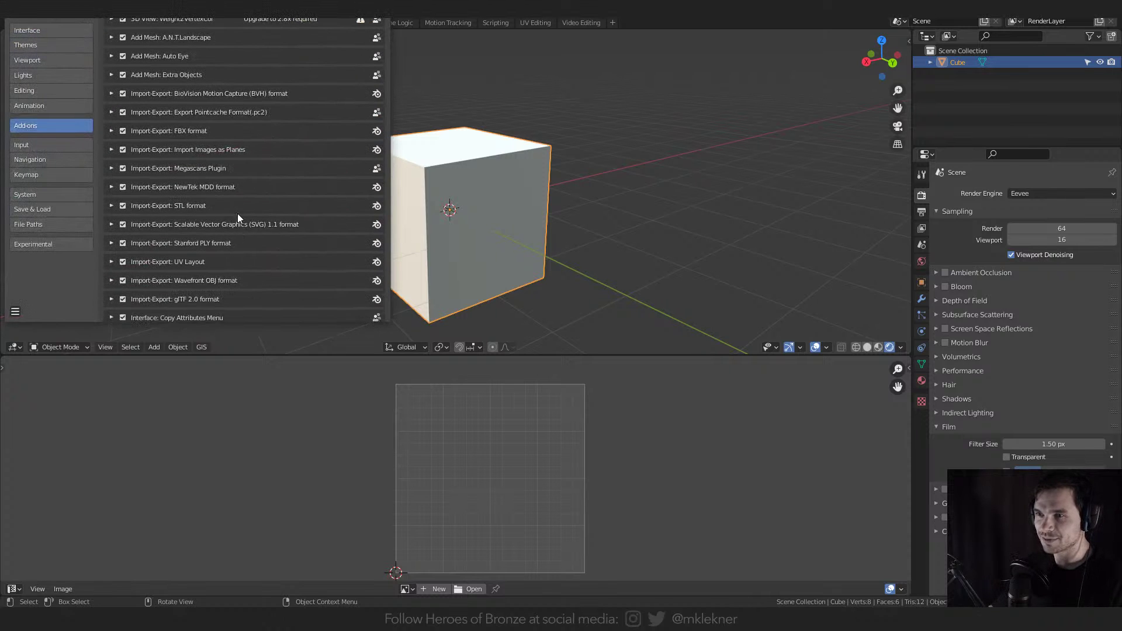
scroll(204, 193, down, 3)
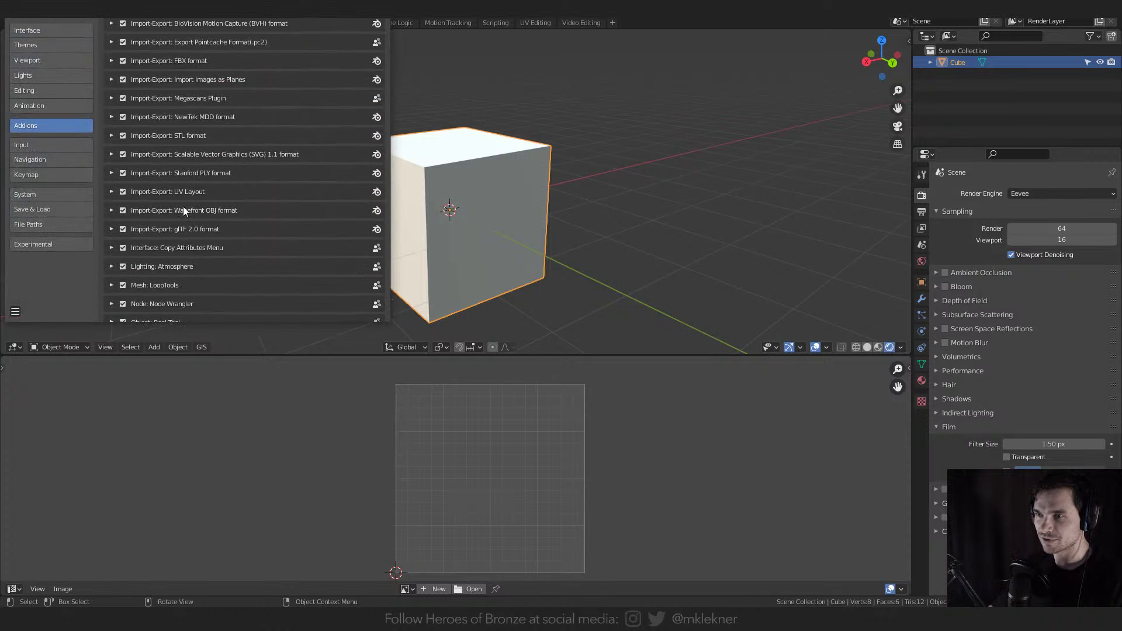
scroll(189, 209, down, 3)
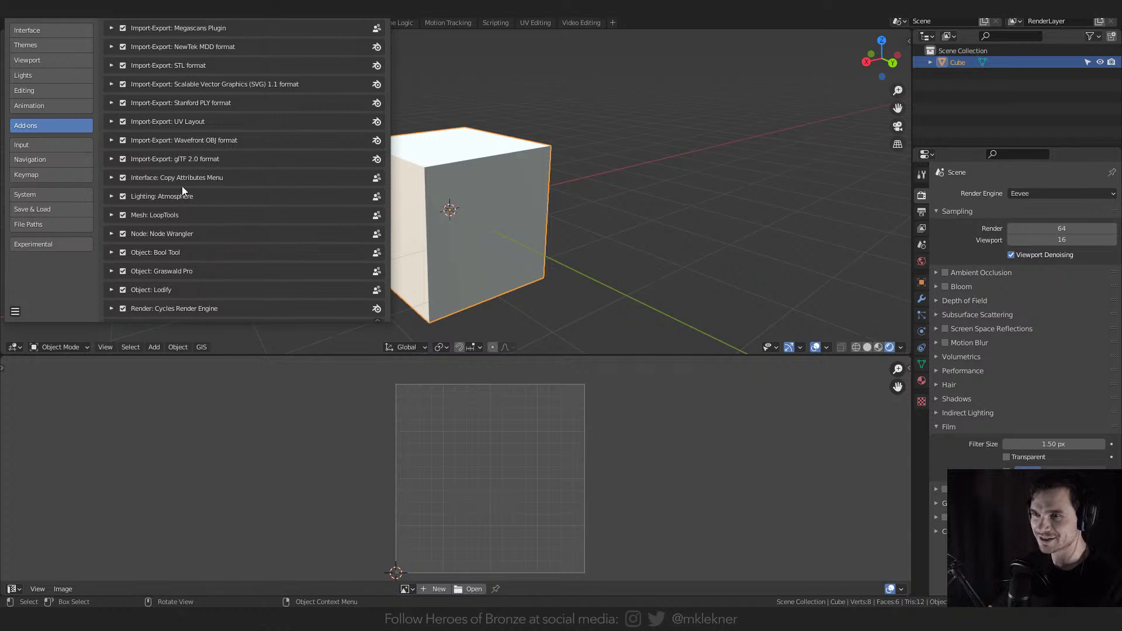
click(111, 178)
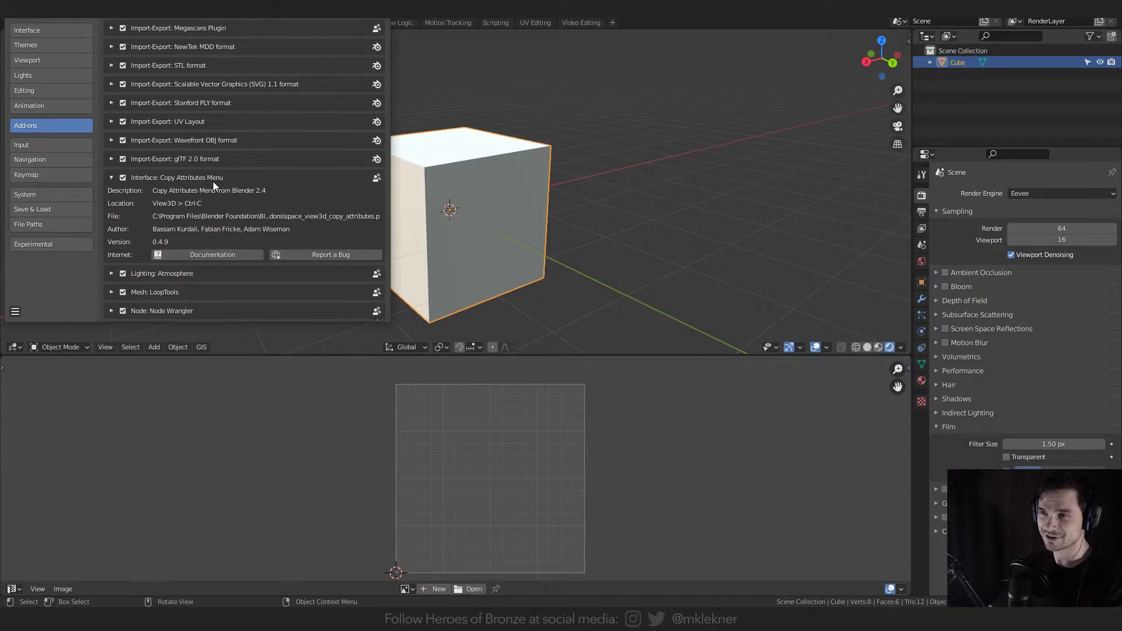
click(492, 155)
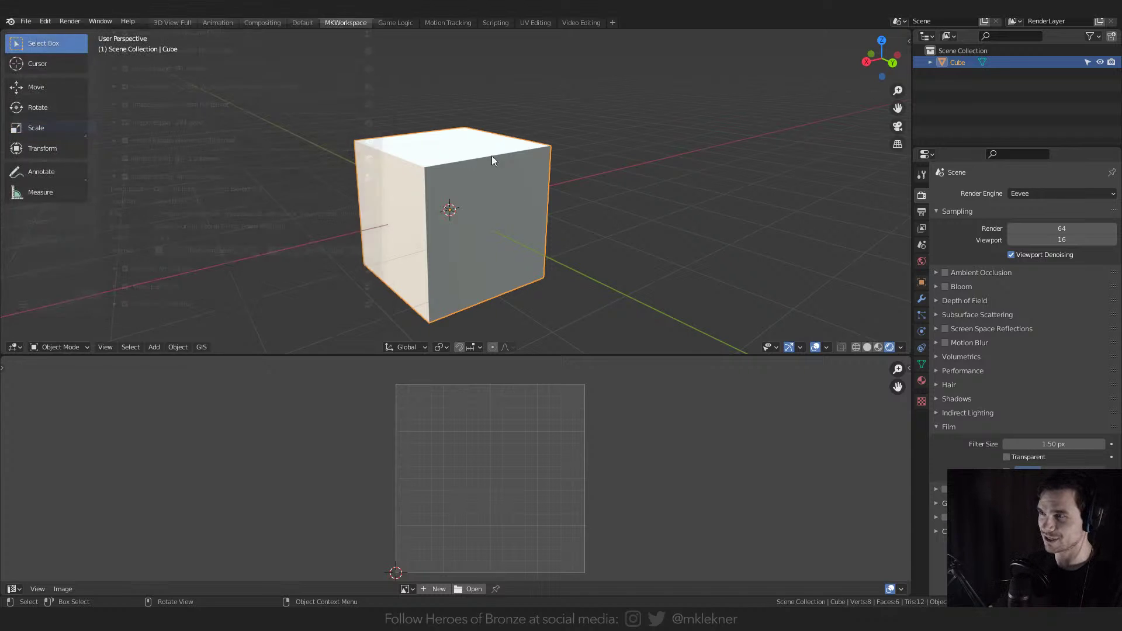
- Scale the cube down uniformly to about 0.584
middle_drag(492, 156, 456, 191)
scroll(485, 188, down, 2)
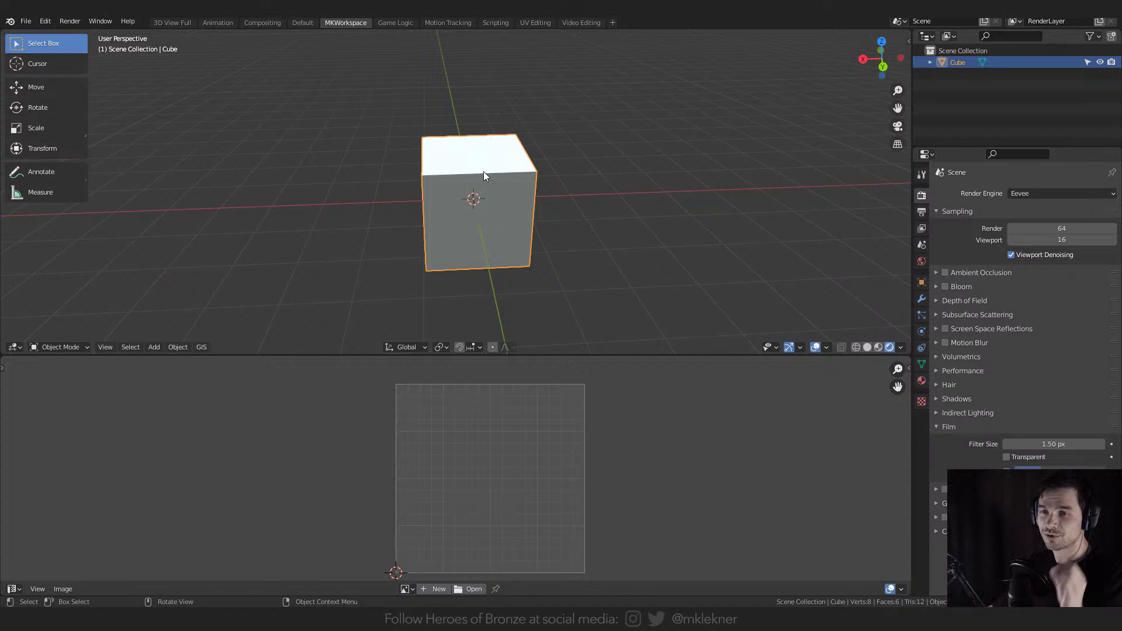
middle_drag(485, 172, 521, 199)
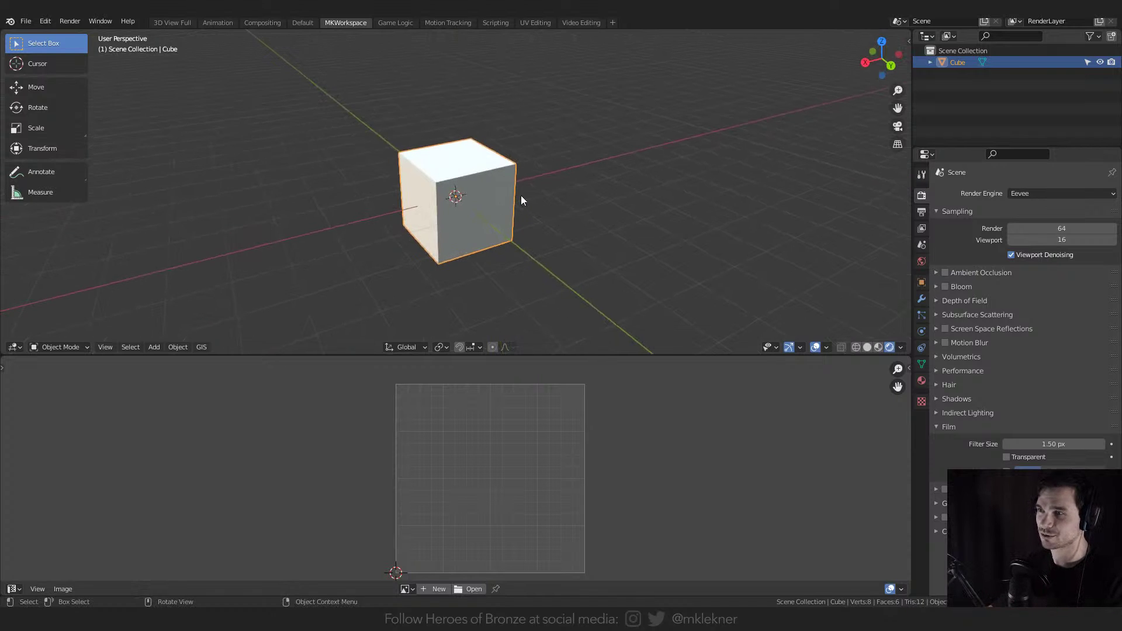
middle_drag(661, 138, 749, 163)
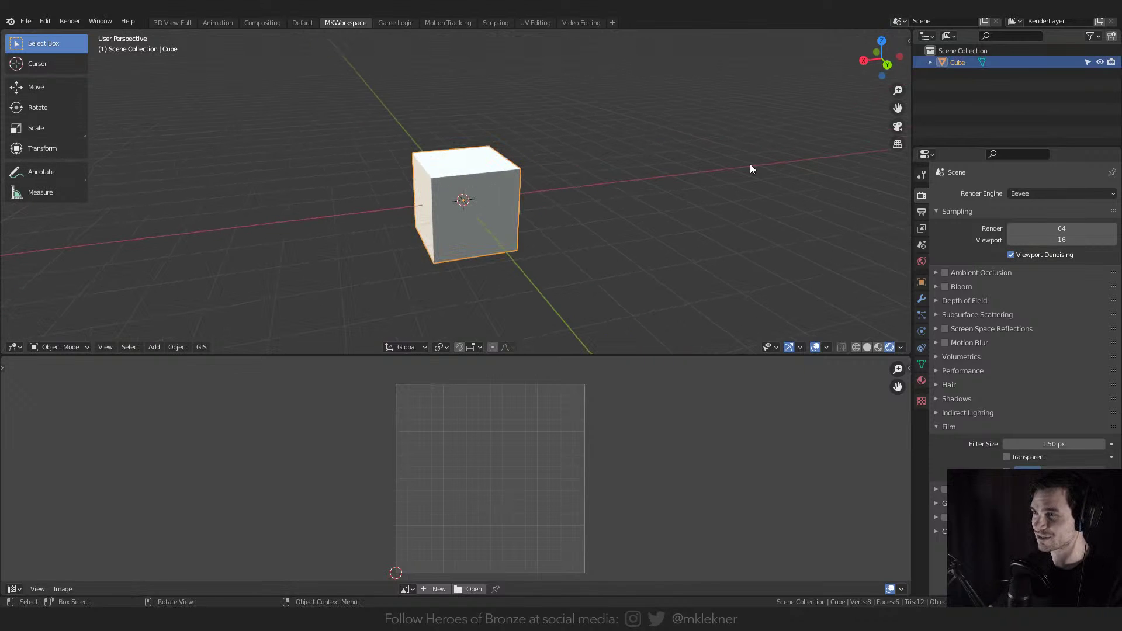
key(s)
click(581, 206)
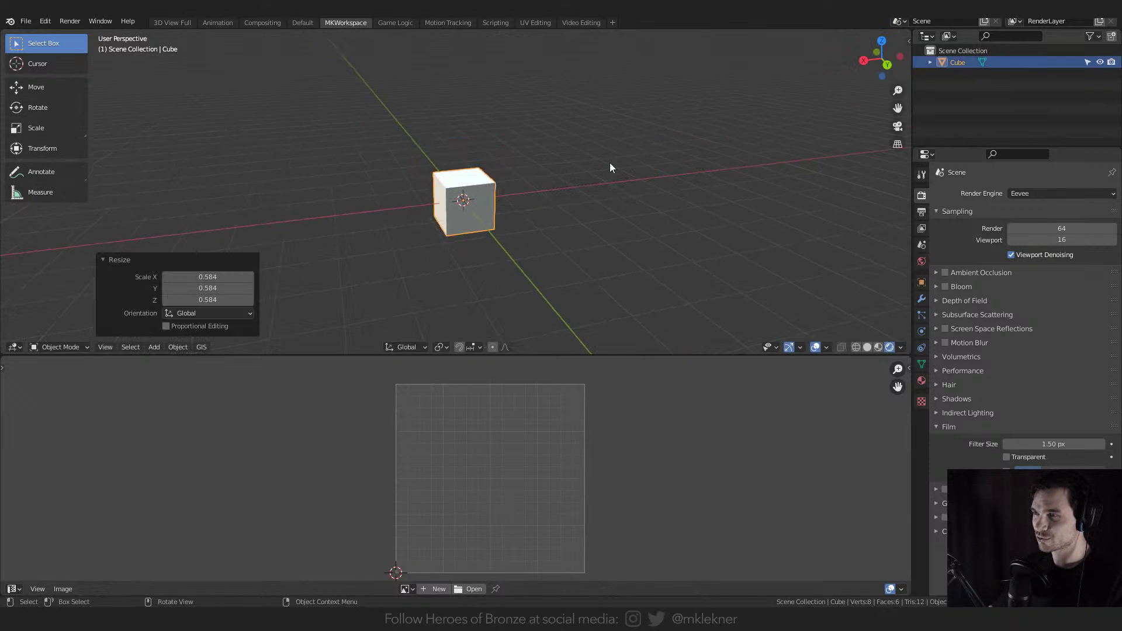
- Add a UV sphere and move it well away from the cube to a free spot in the scene
key(shift+a)
mouse_move(501, 201)
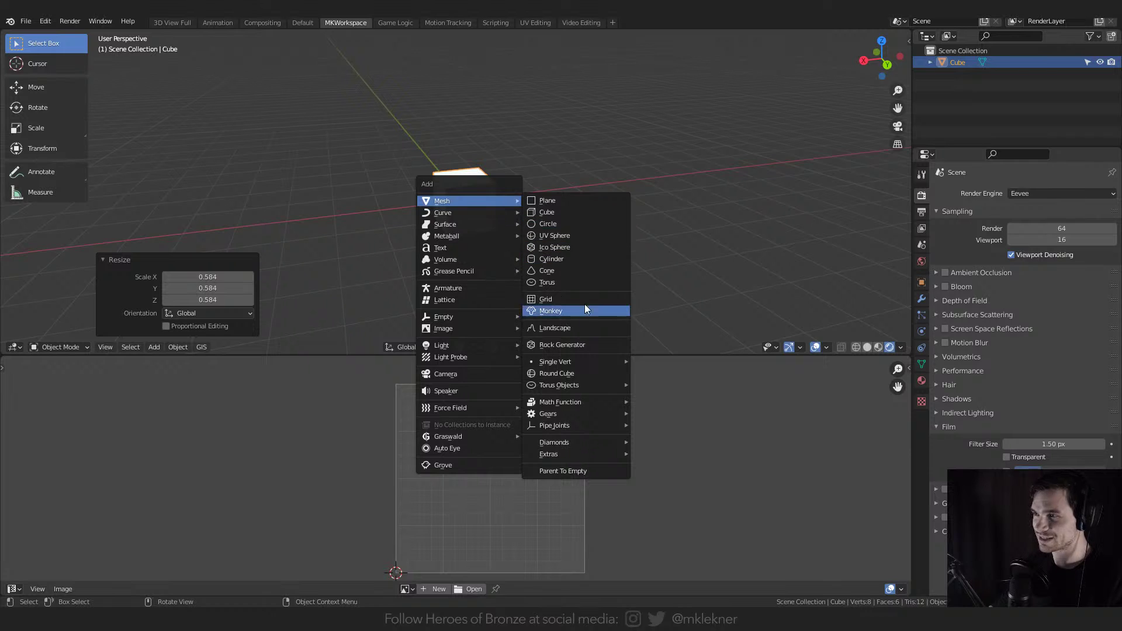
click(572, 236)
key(g)
click(208, 182)
middle_drag(210, 182, 551, 287)
click(643, 94)
- Select the cube together with the sphere as the active object and bring up the Copy Attributes options
click(304, 155)
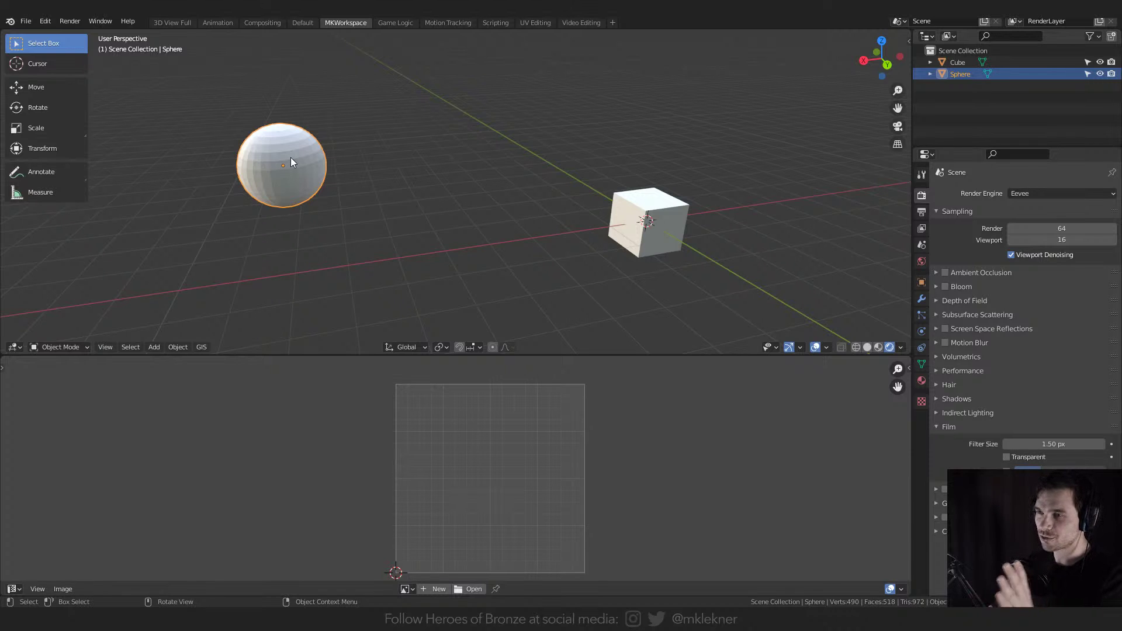
click(645, 197)
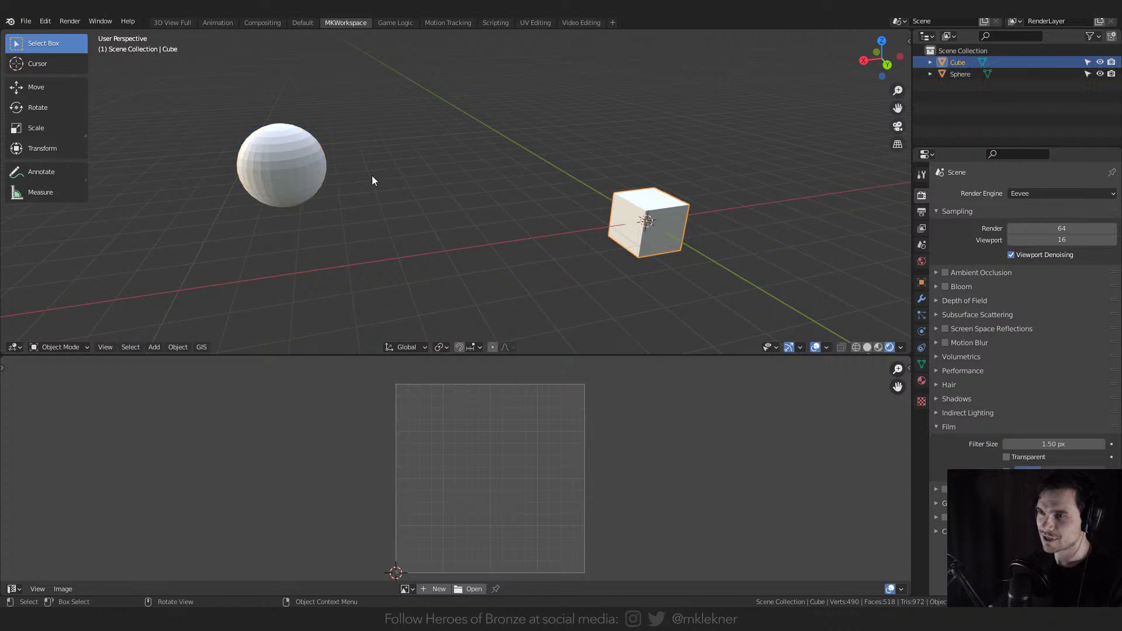
click(615, 178)
click(642, 201)
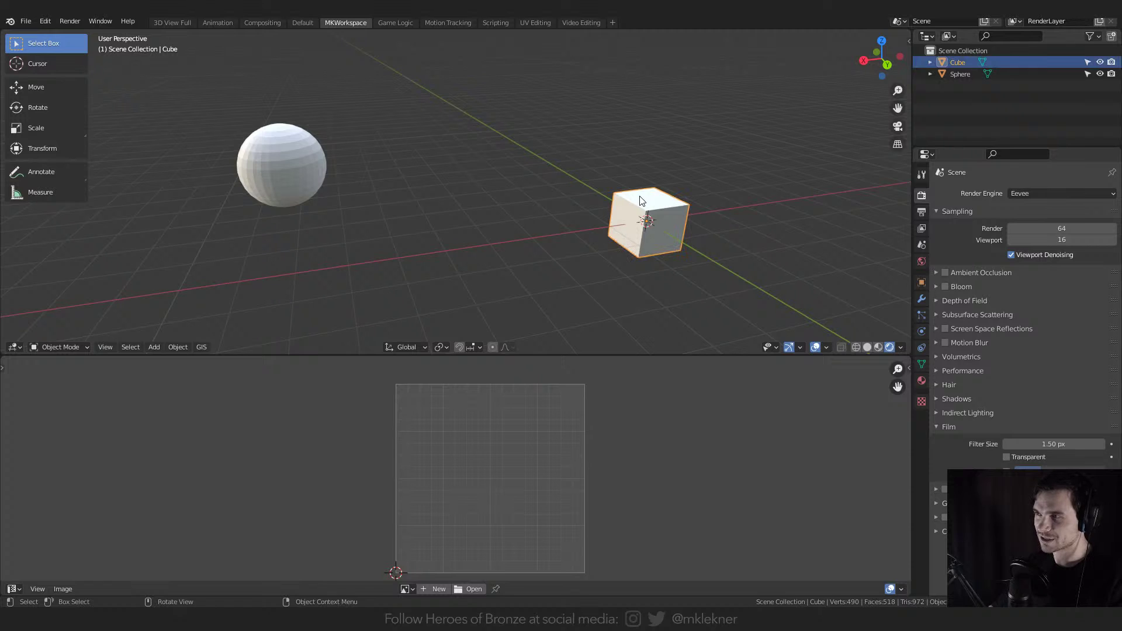
shift+click(295, 159)
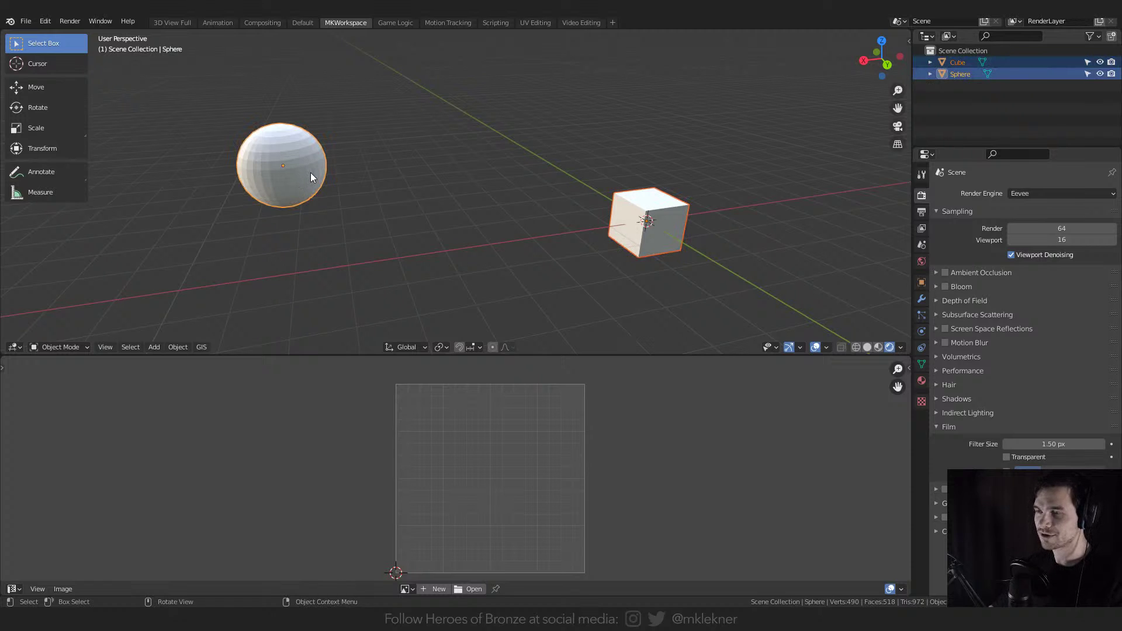
key(ctrl+c)
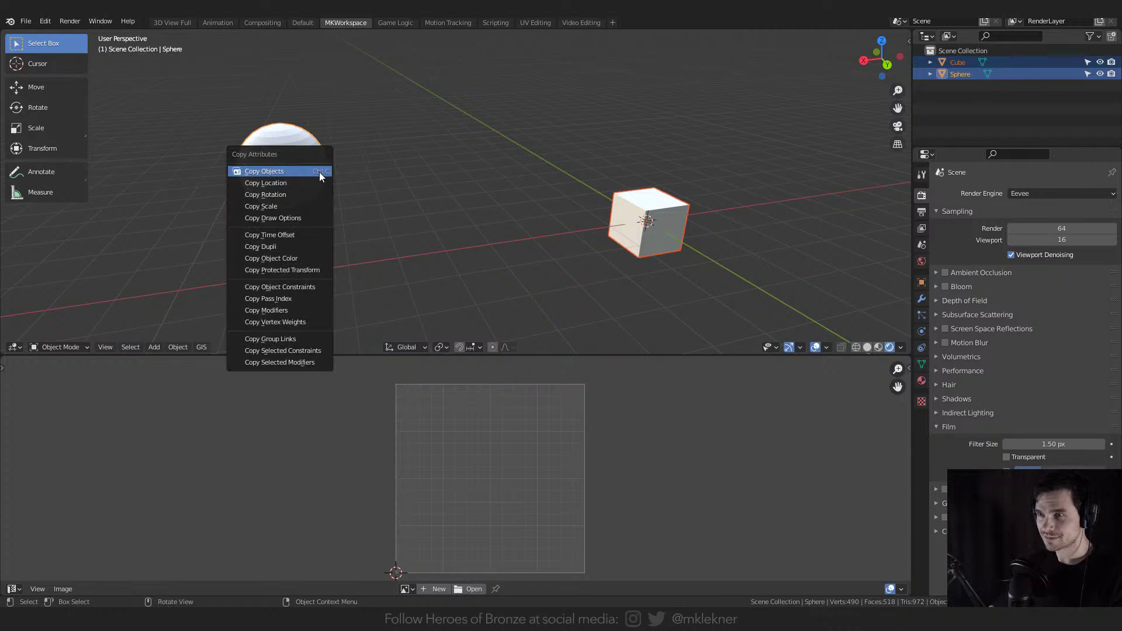
click(258, 174)
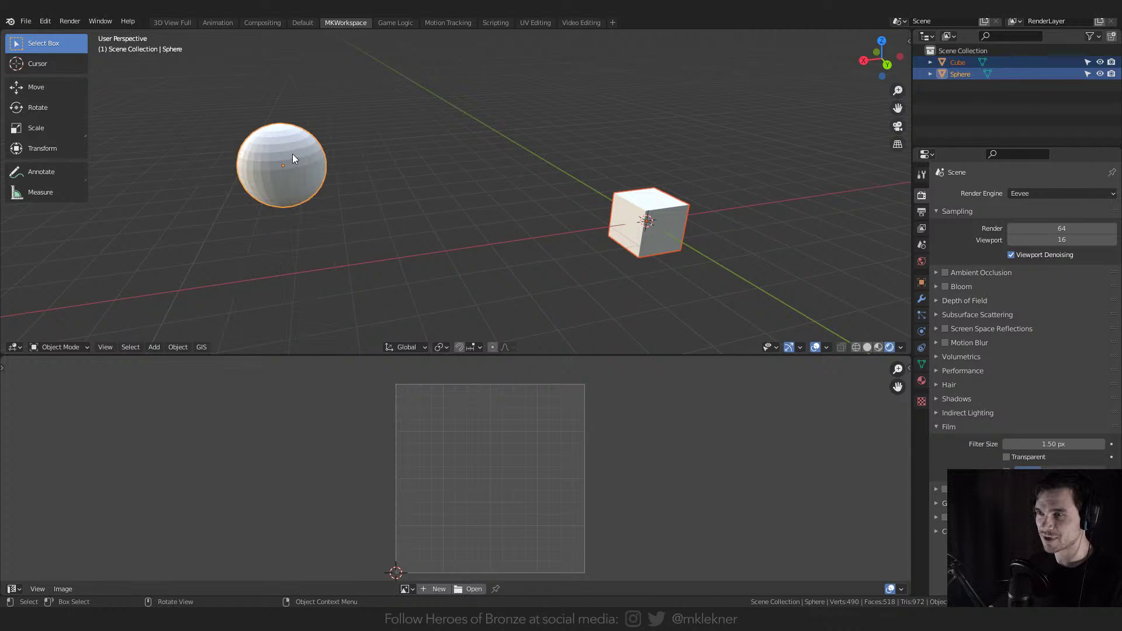
- Copy the sphere's location onto the cube with Copy Attributes
key(ctrl+c)
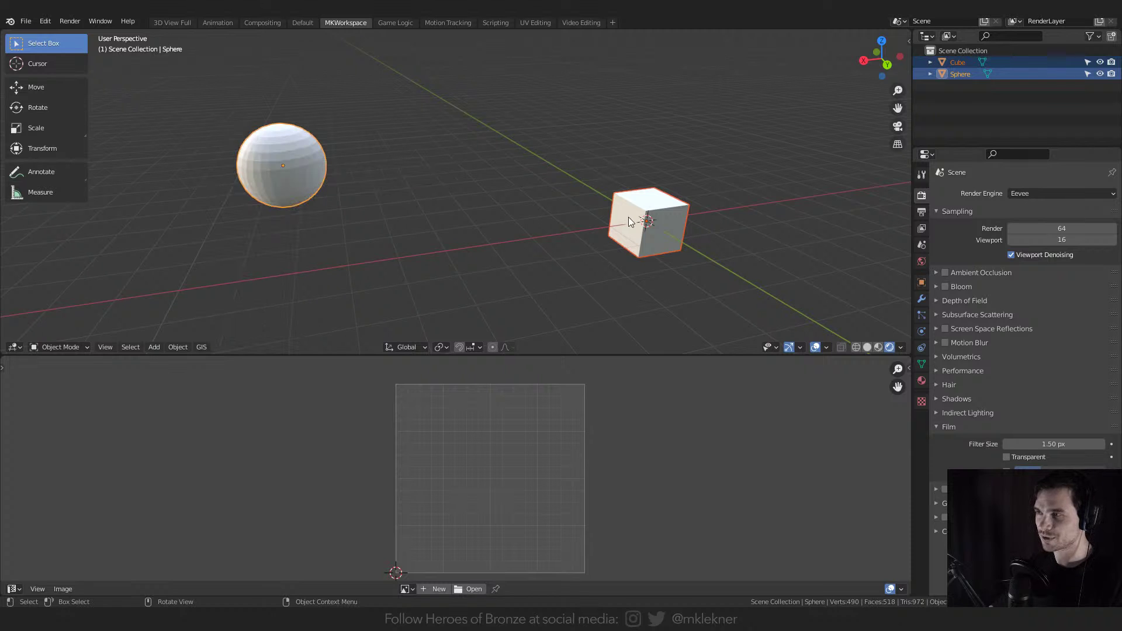
key(ctrl+c)
click(262, 176)
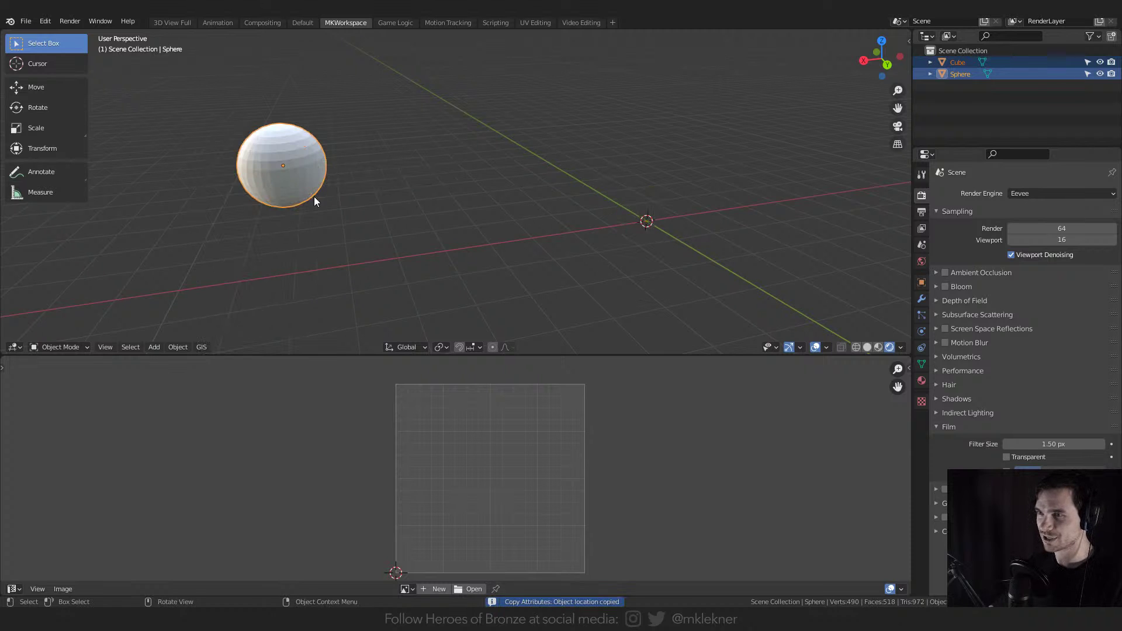
- Hide the sphere to check the cube's position inside it, and unhide the sphere again
middle_drag(314, 197, 291, 163)
click(311, 156)
key(h)
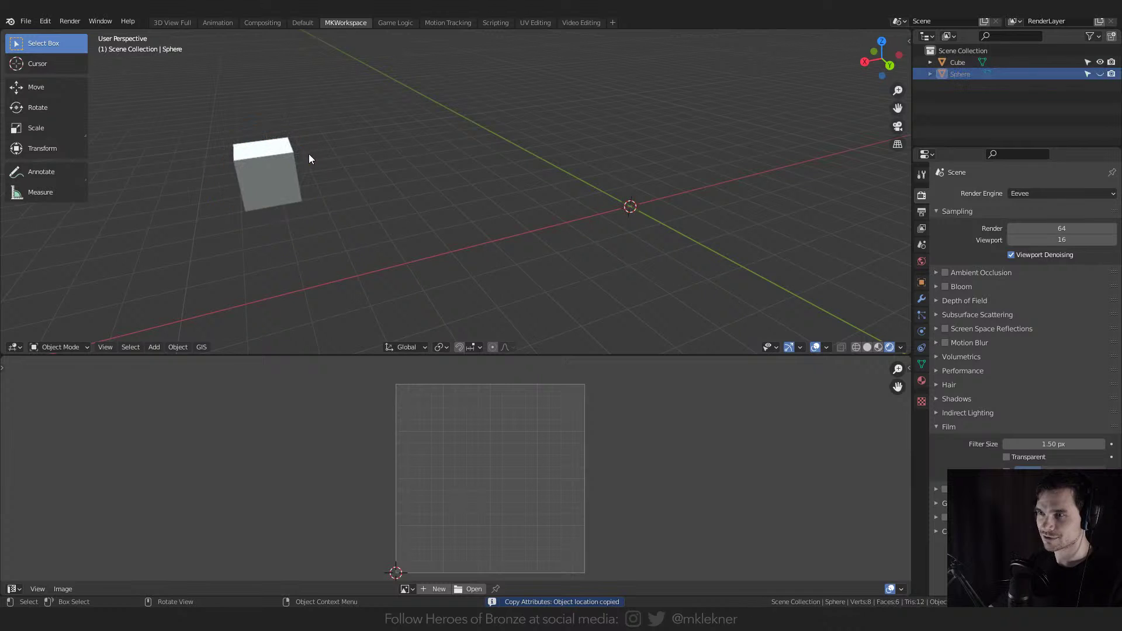
key(alt+h)
middle_drag(366, 146, 533, 176)
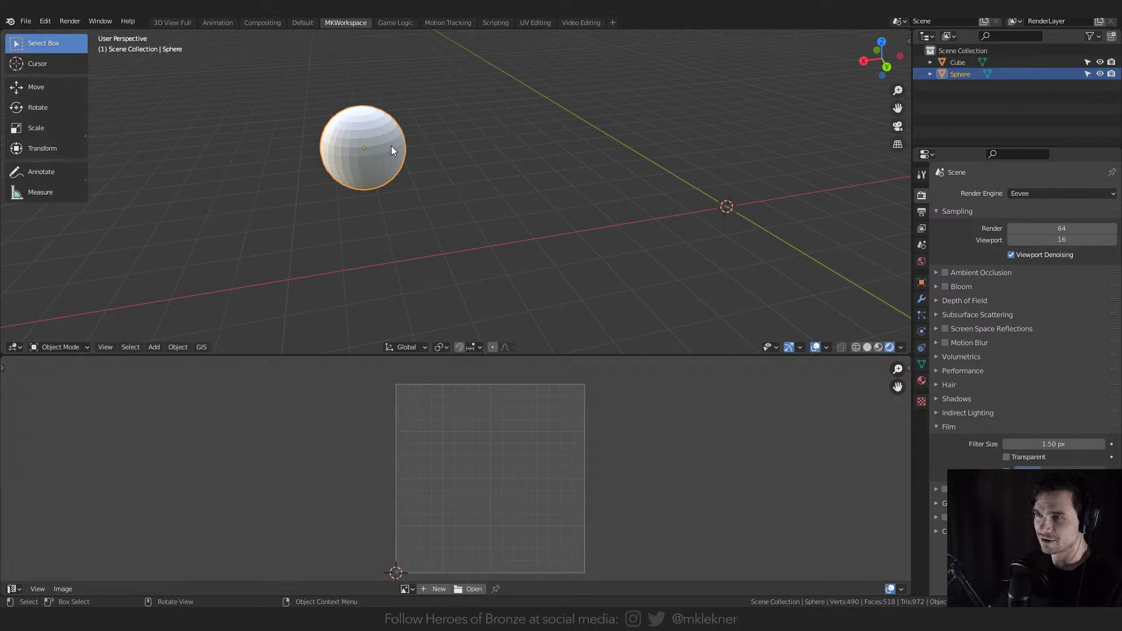
middle_drag(391, 146, 443, 150)
scroll(429, 115, up, 4)
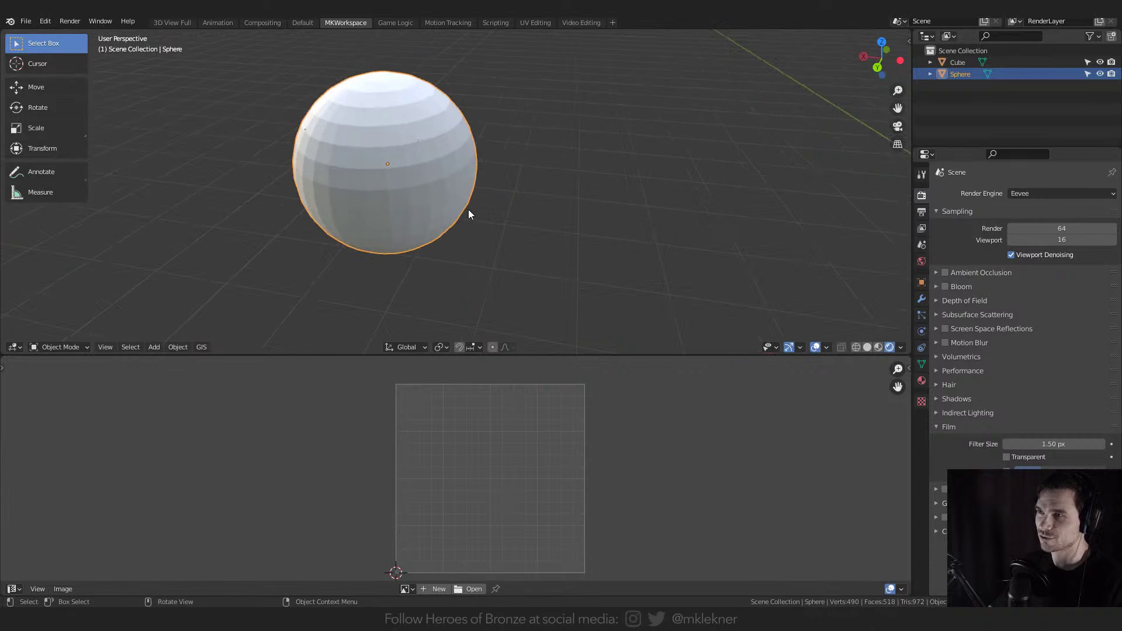
- Select the cube together with the sphere as the active object and view the Make Links options
click(418, 135)
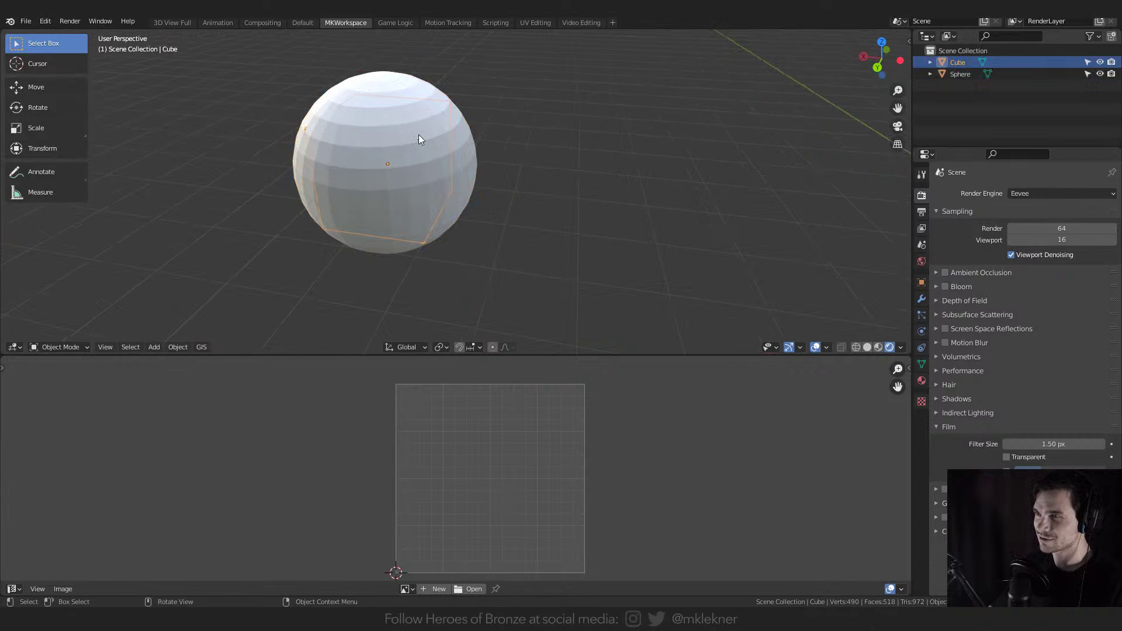
shift+click(452, 123)
key(ctrl+l)
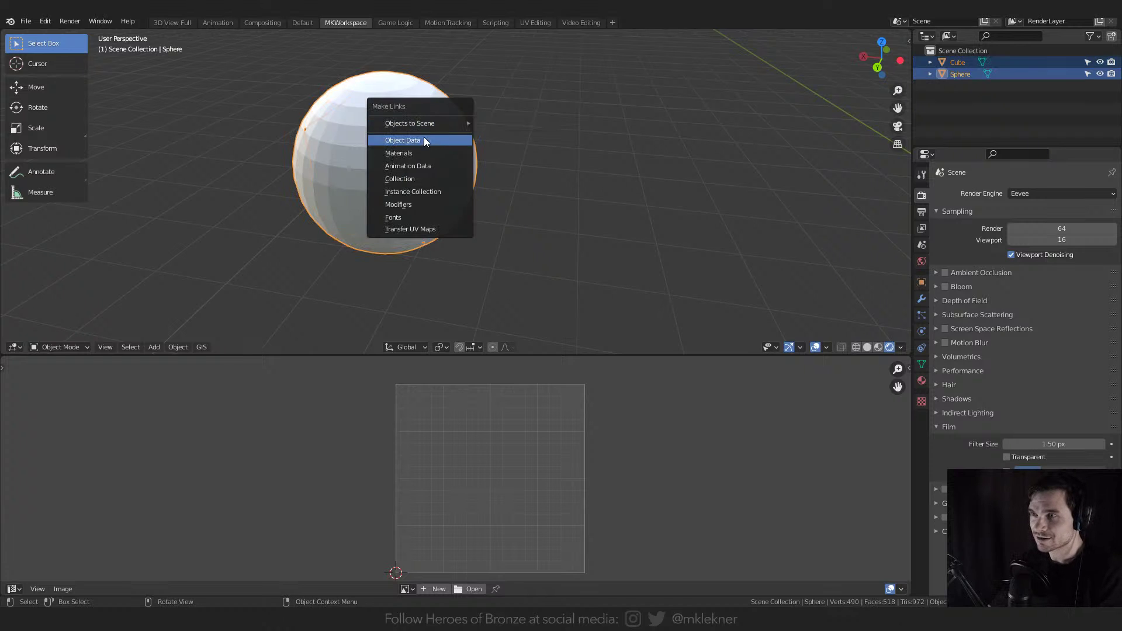
click(448, 163)
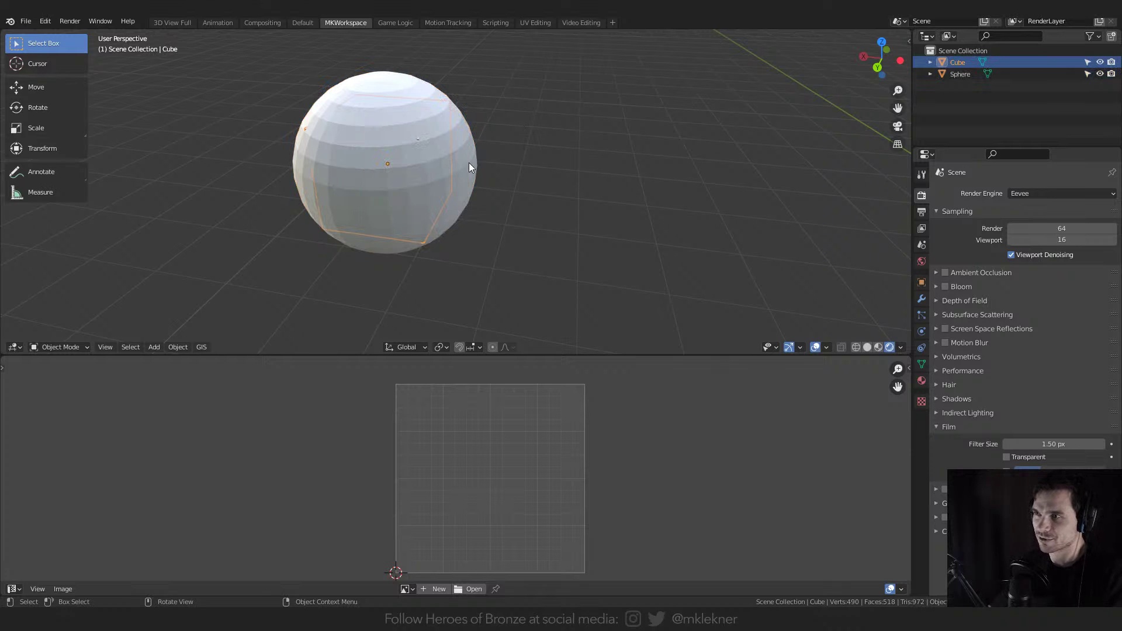
- Move the sphere well away from the cube toward the Y axis and rotate it by about -81.3° in the view orientation
click(469, 162)
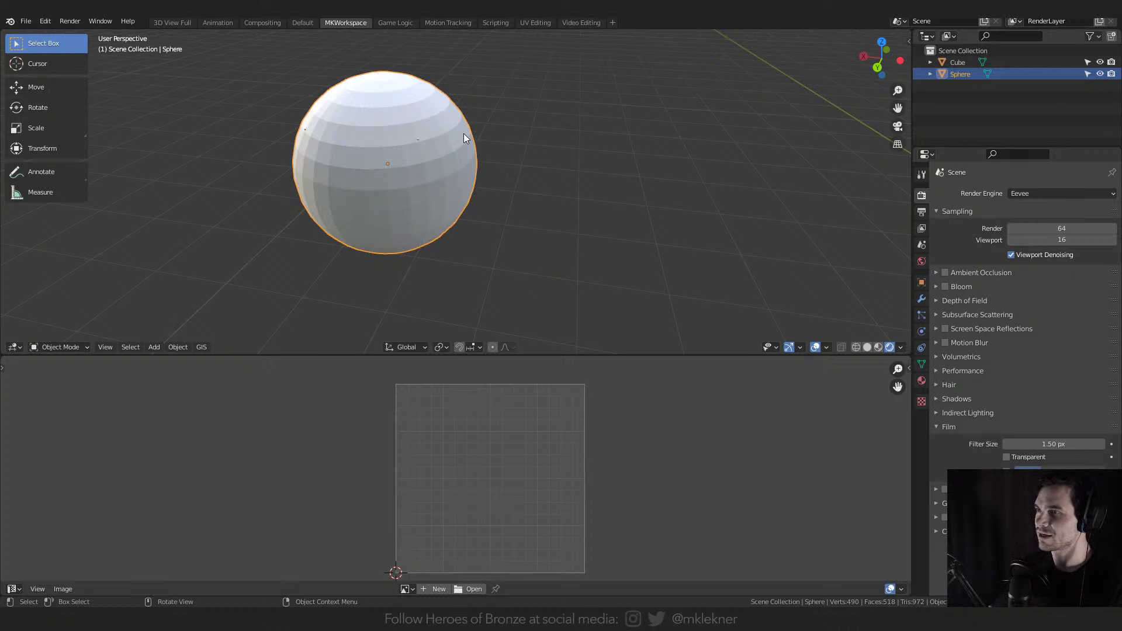
key(g)
click(849, 140)
key(r)
right_click(853, 274)
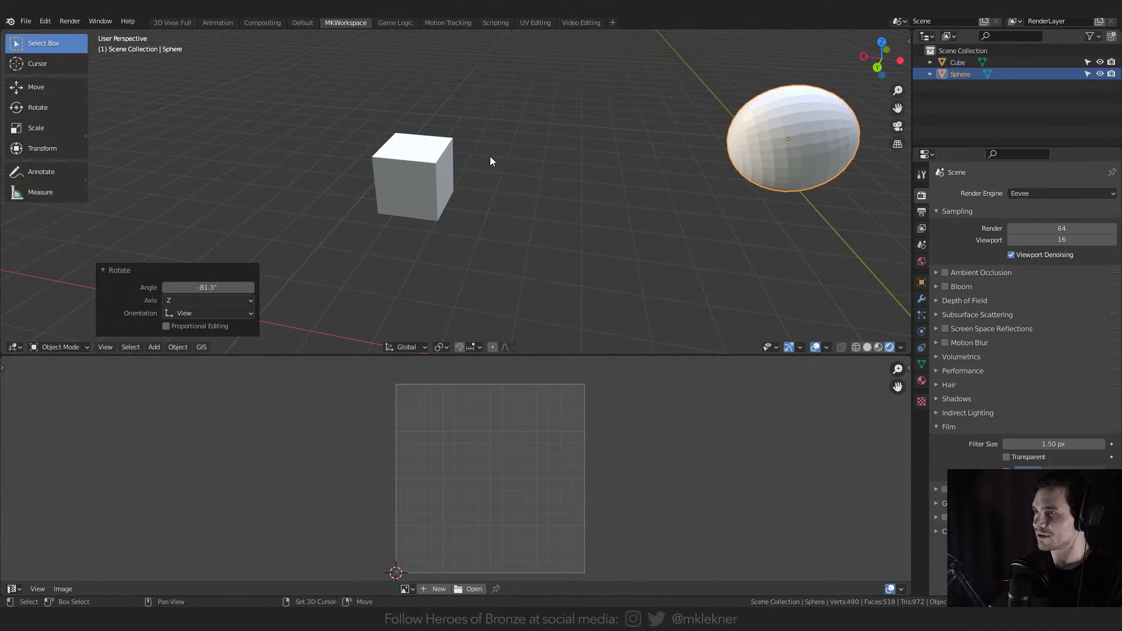
- Copy the cube's rotation onto the sphere with Copy Attributes, using the cube as the active object
shift+click(432, 160)
key(ctrl+c)
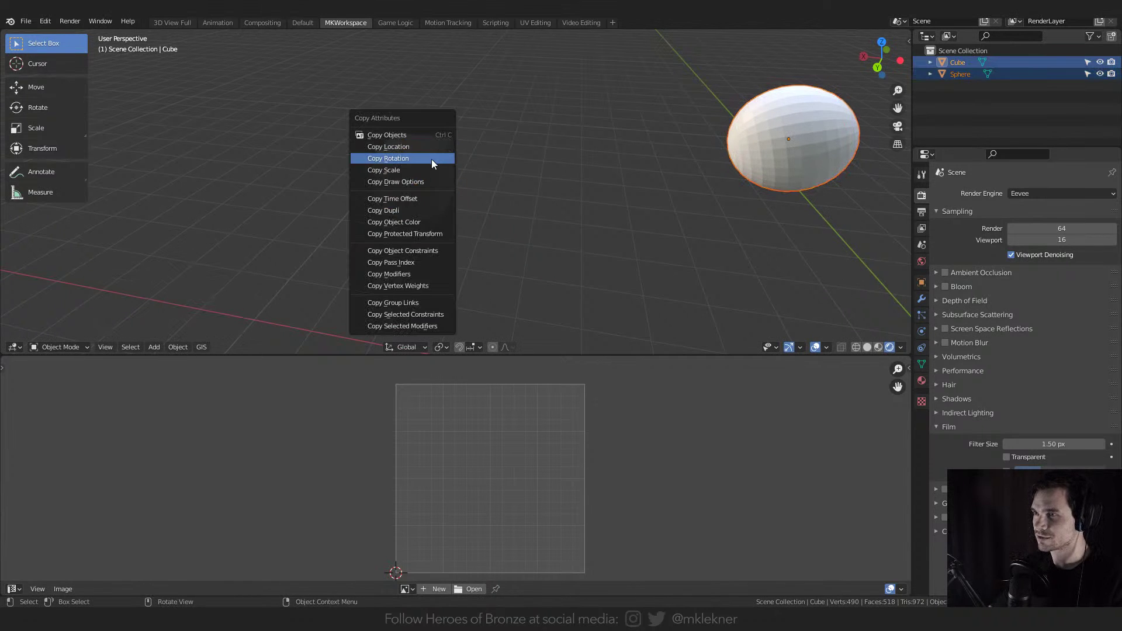
click(431, 159)
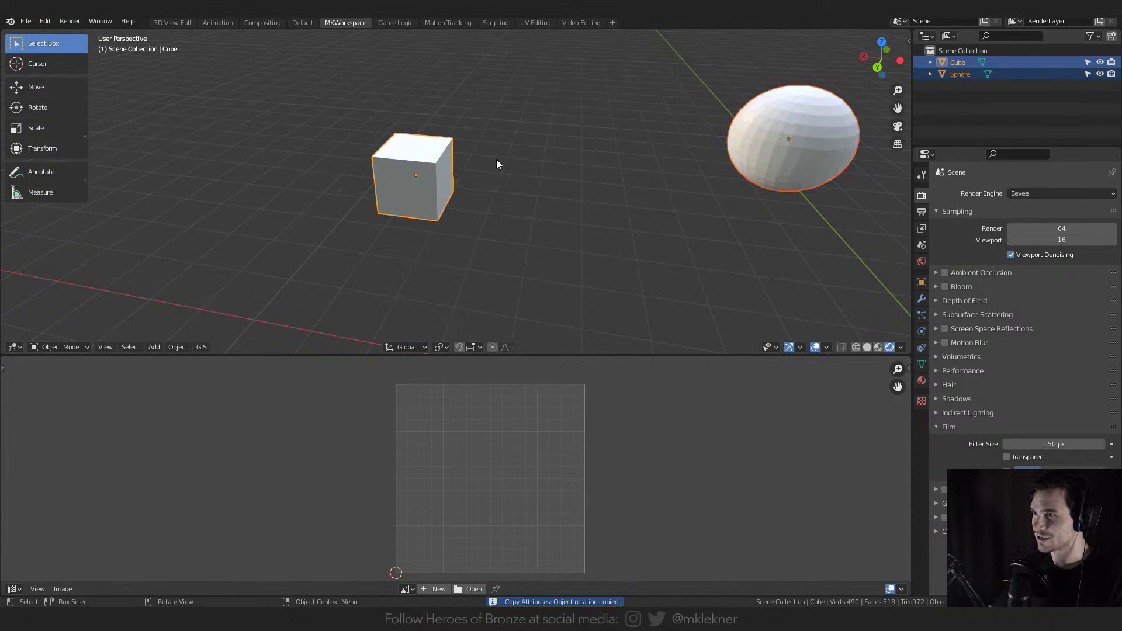
key(alt+a)
click(398, 166)
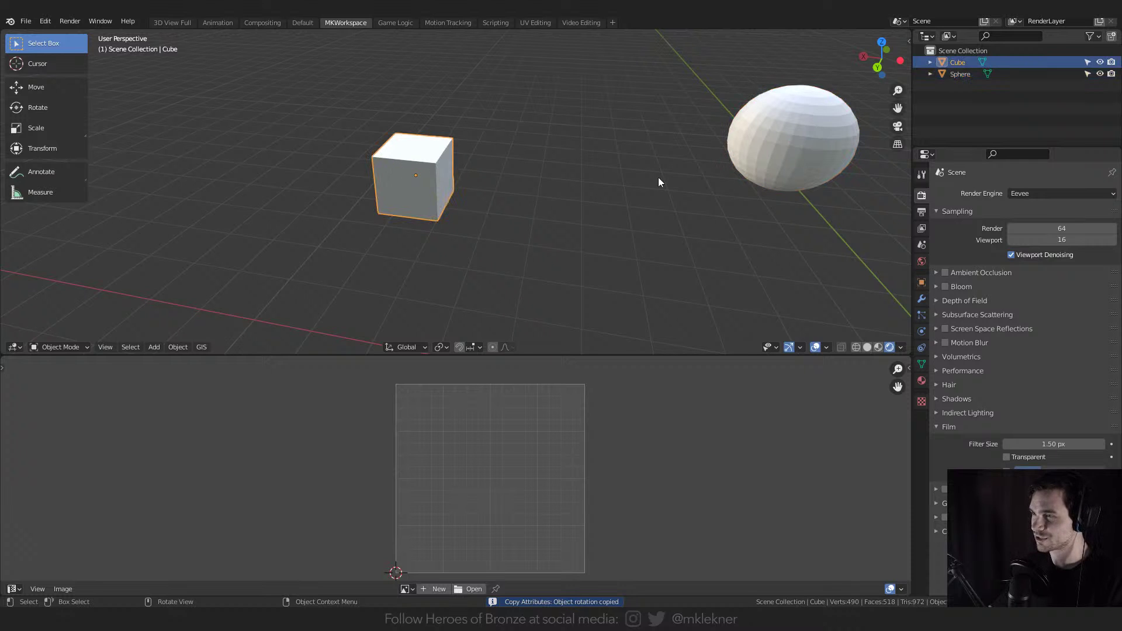
middle_drag(658, 177, 587, 209)
click(586, 209)
- Add a Decimate modifier to the sphere in Un-Subdivide mode with 2 iterations
click(754, 152)
click(922, 298)
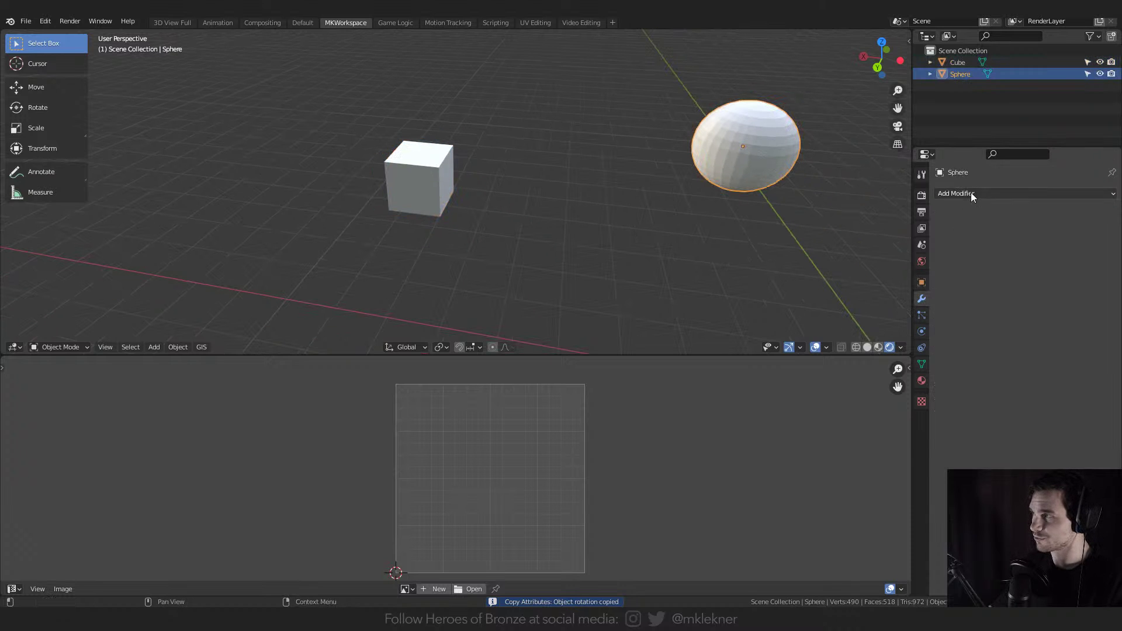
click(973, 193)
click(830, 288)
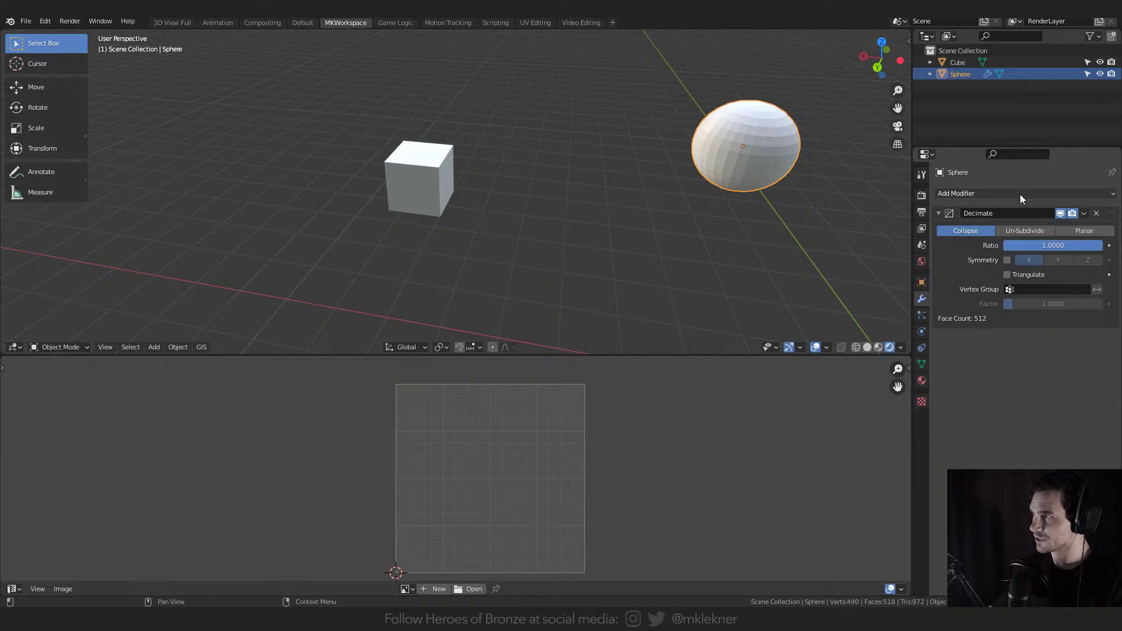
click(1039, 234)
click(1057, 245)
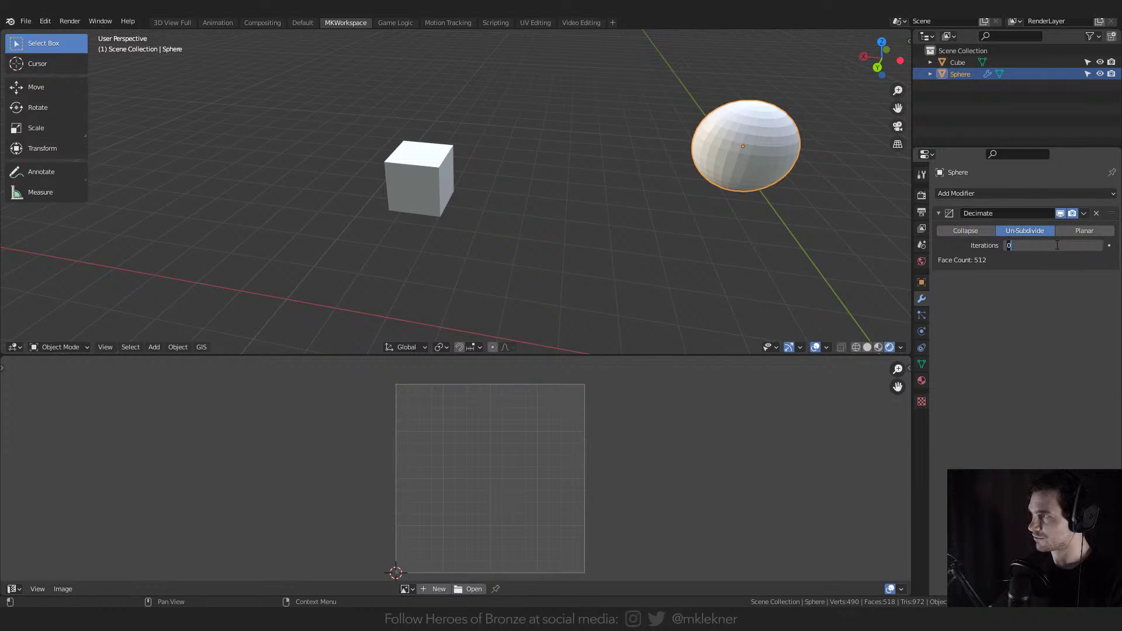
text(1)
key(Return)
- Add a Bevel modifier and a Subdivision Surface modifier to the sphere
click(1012, 193)
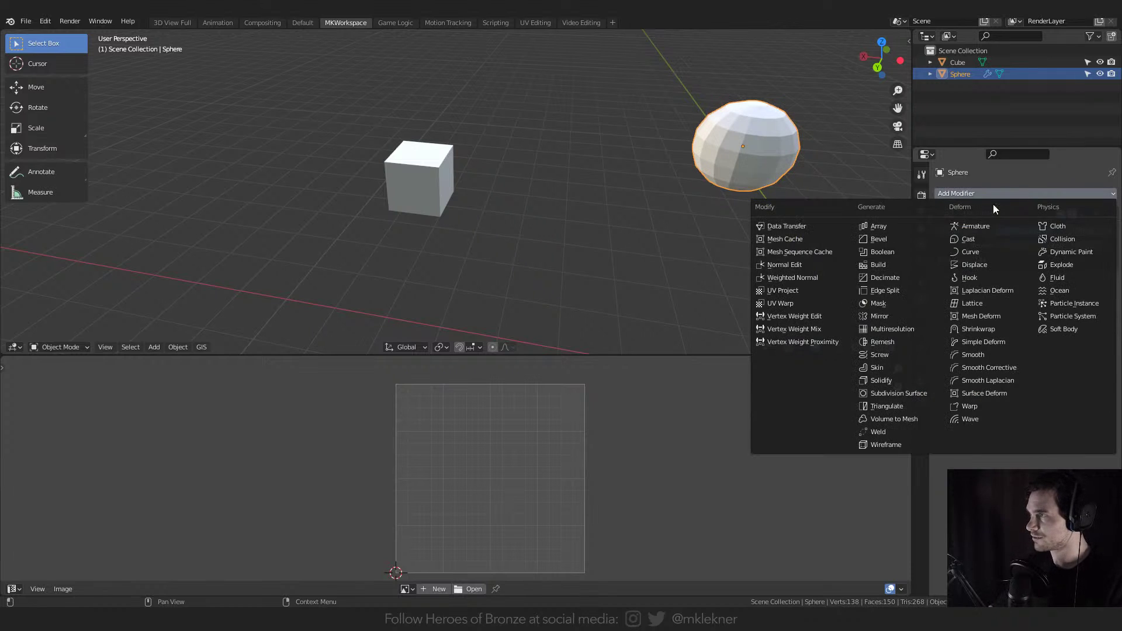
click(902, 241)
click(987, 194)
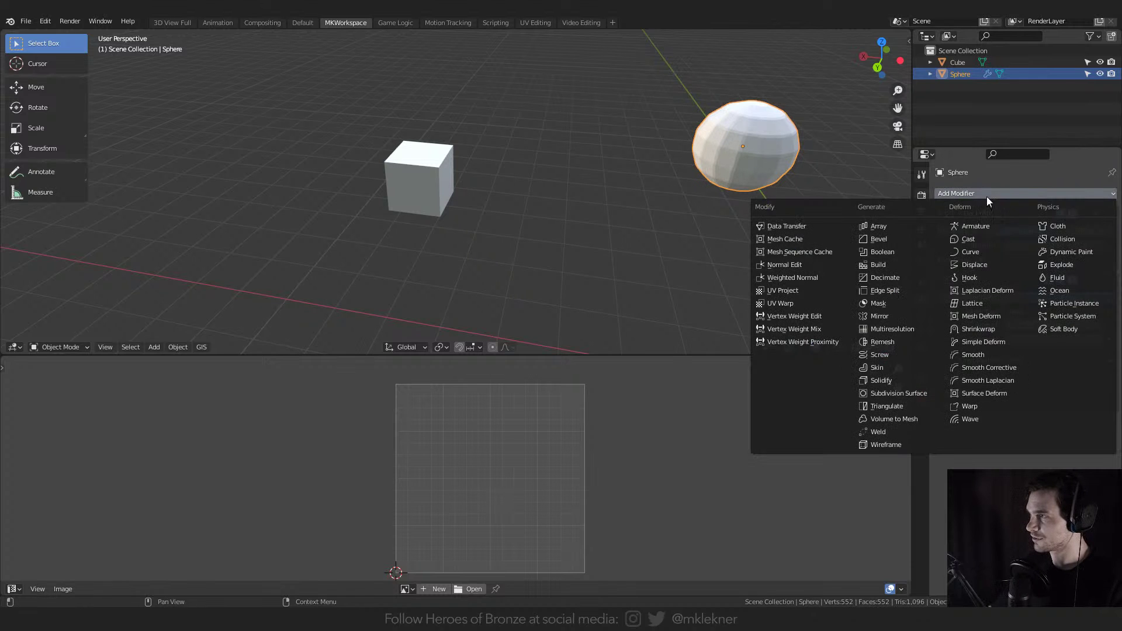
click(907, 389)
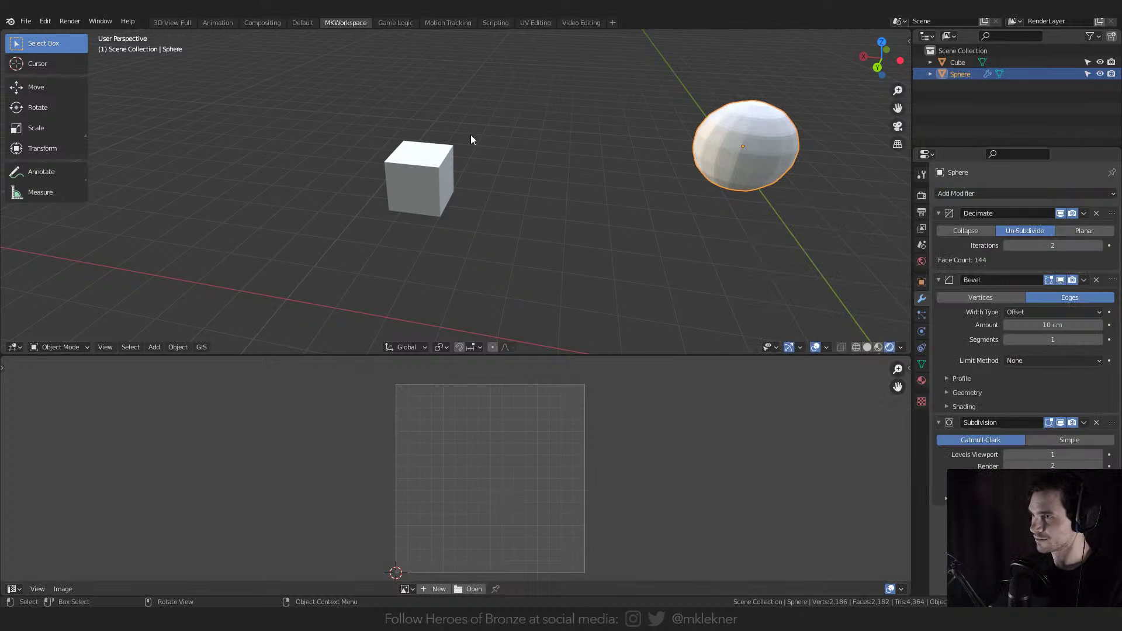
- Copy only the sphere's Bevel modifier onto the cube with Copy Selected Modifiers, and reselect both objects
click(432, 195)
shift+click(756, 149)
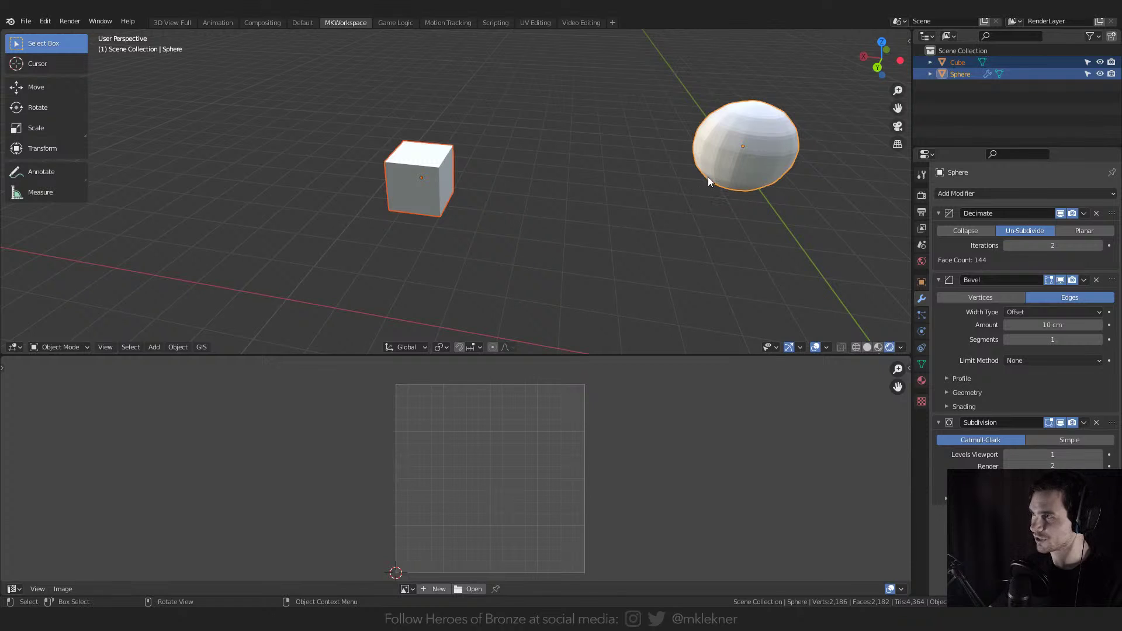
key(ctrl+c)
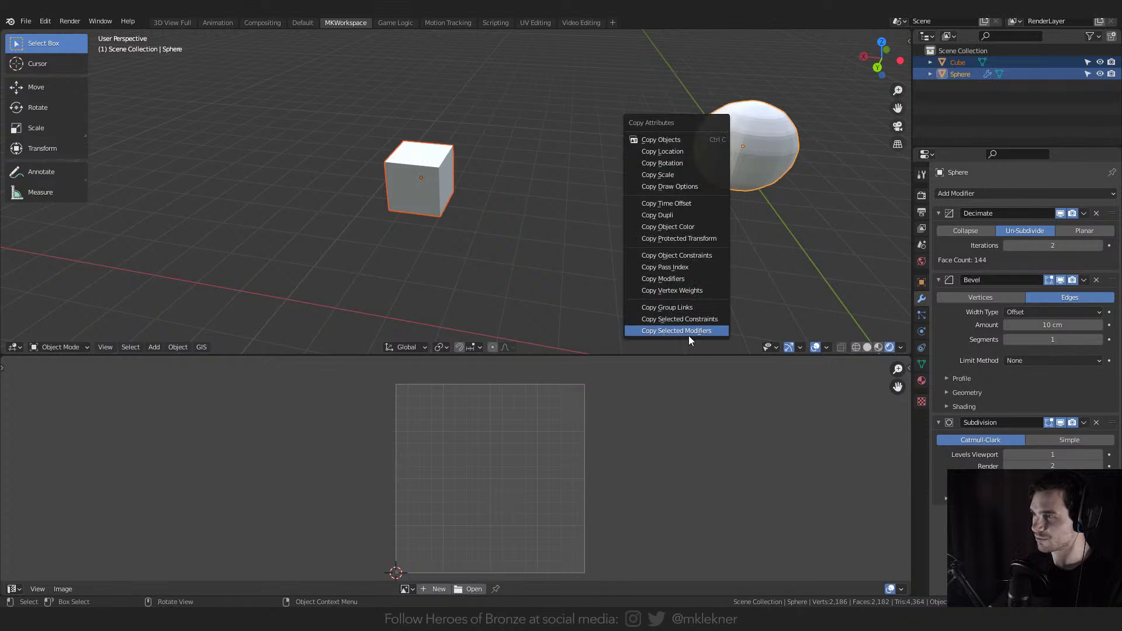
click(671, 331)
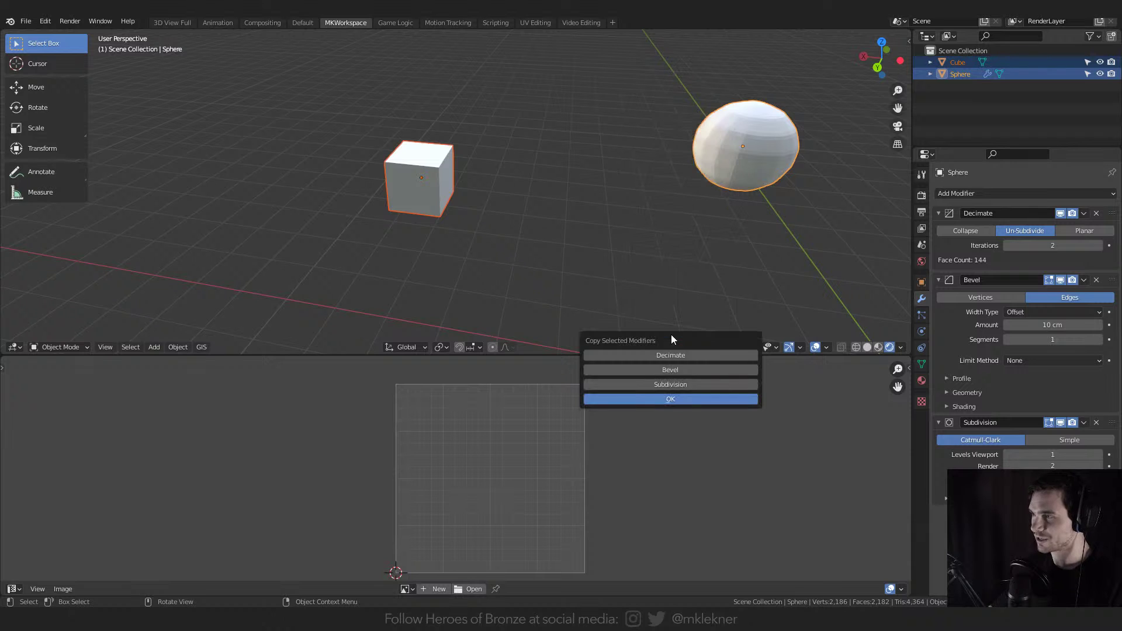
click(671, 371)
click(672, 399)
scroll(425, 199, up, 2)
click(467, 216)
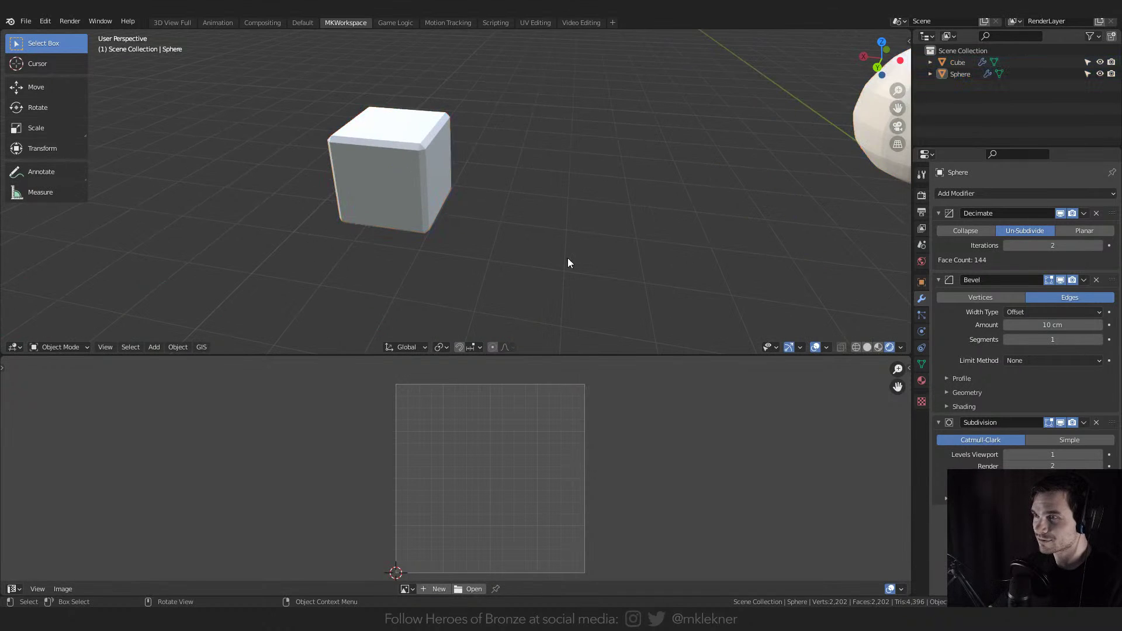
middle_drag(566, 257, 612, 244)
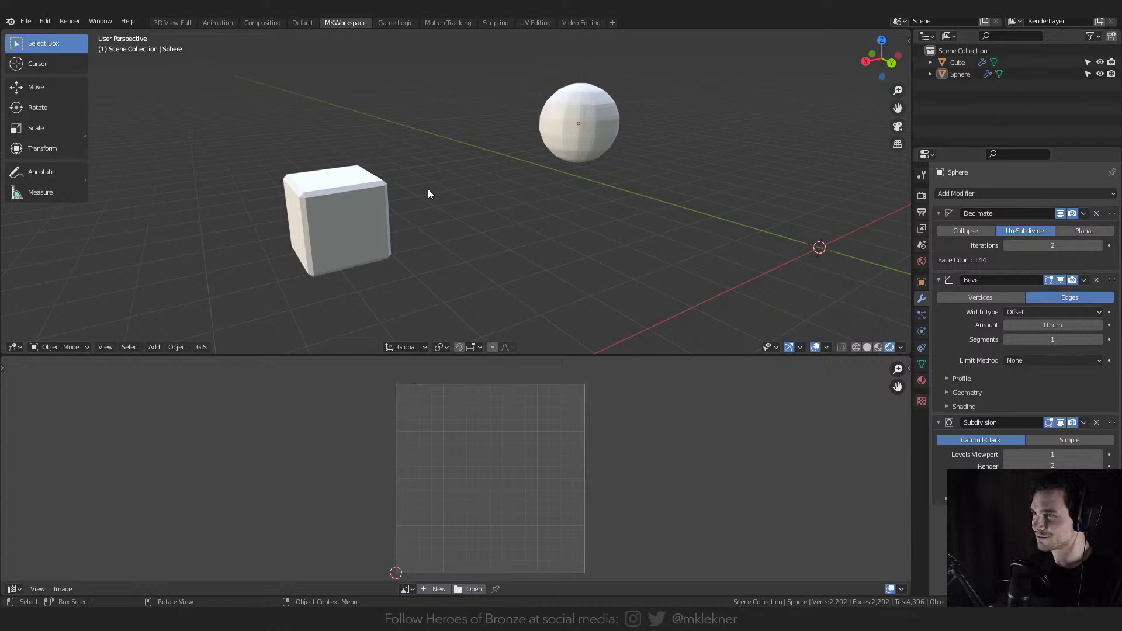
scroll(428, 192, down, 2)
middle_drag(429, 180, 433, 181)
drag(358, 91, 692, 268)
- Browse the enabled add-ons in the preferences, collapse the Copy Attributes Menu details and look for the Lighting: Atmosphere entry
click(41, 22)
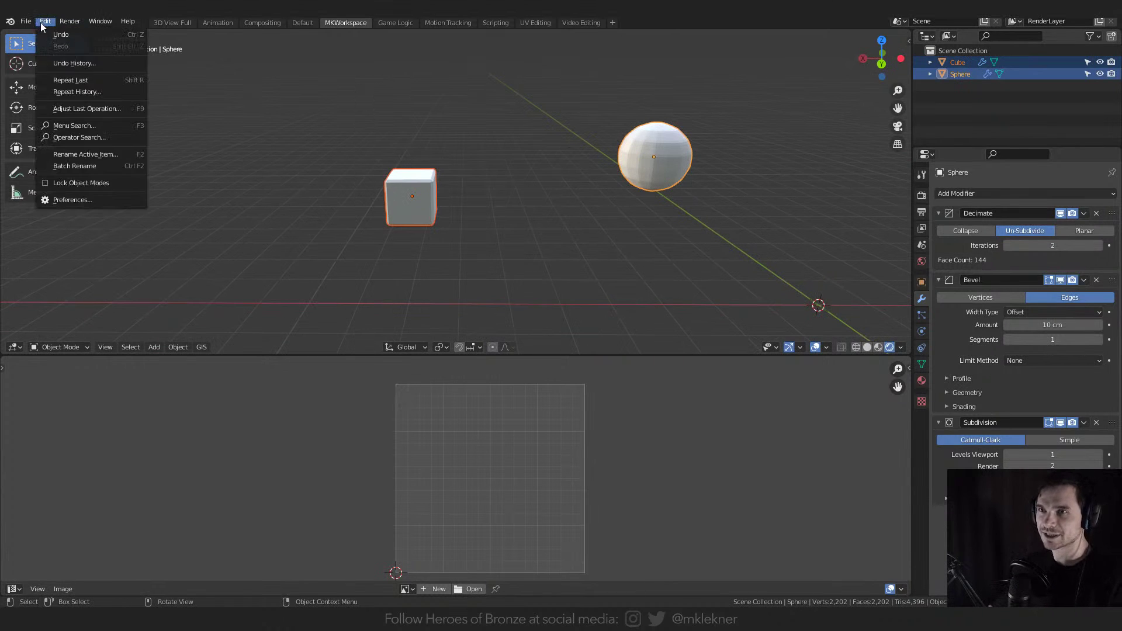
click(73, 201)
scroll(251, 234, down, 3)
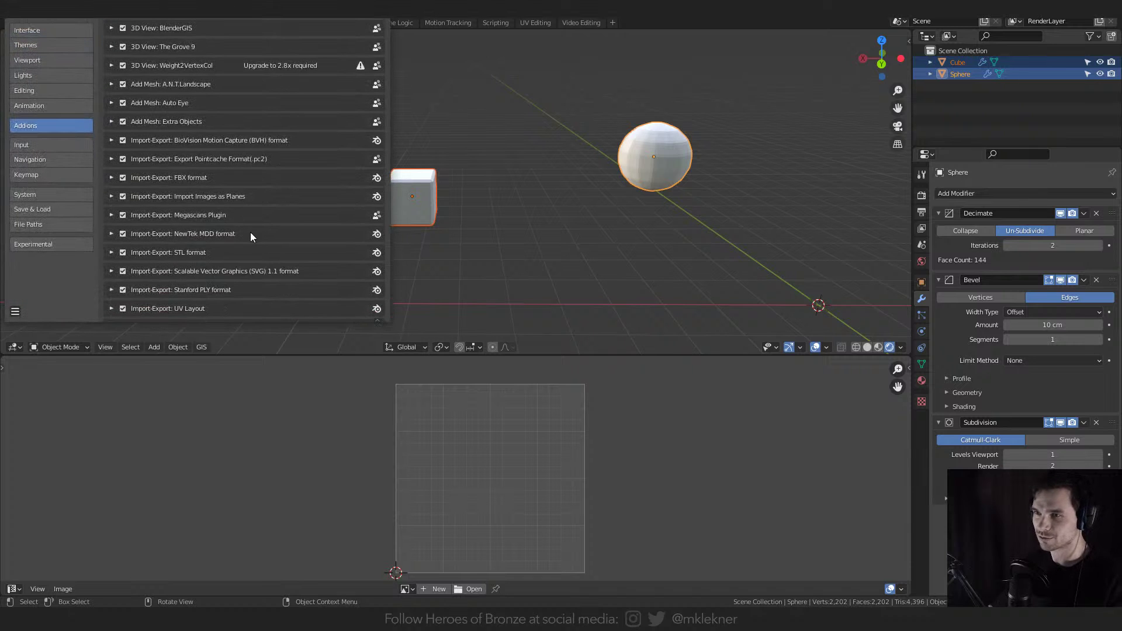
scroll(215, 184, up, 4)
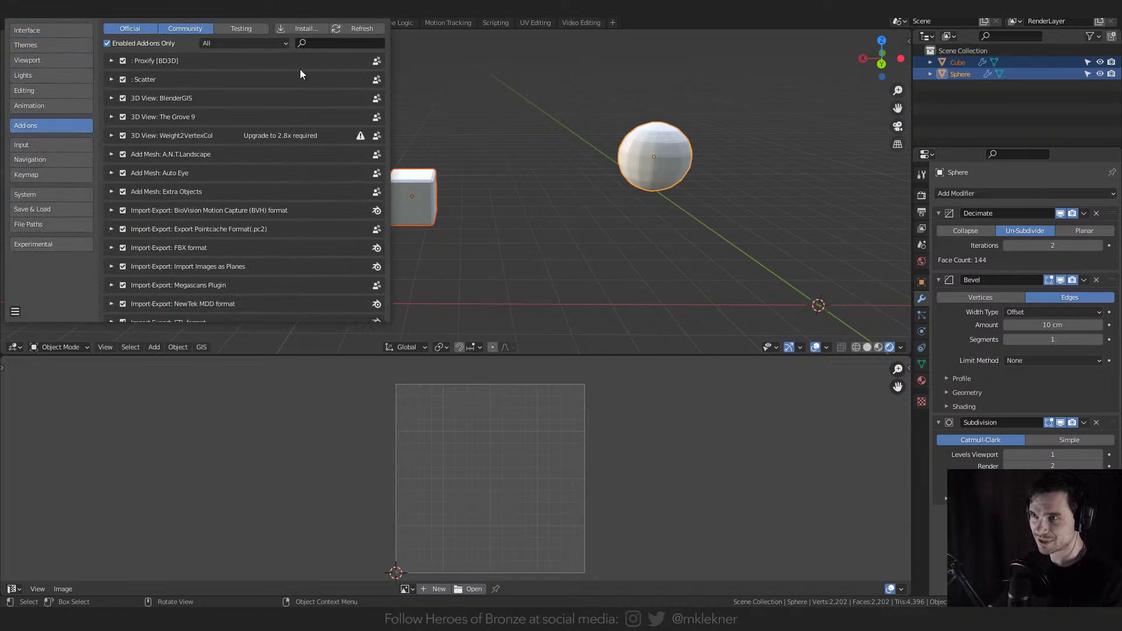
scroll(158, 205, down, 4)
scroll(216, 223, down, 3)
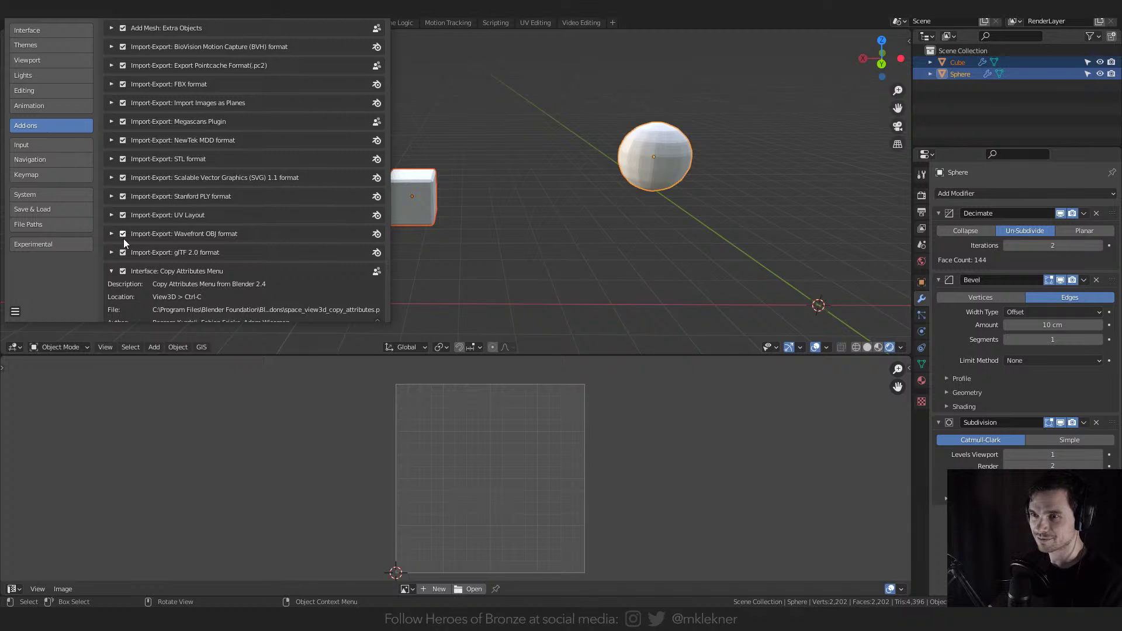
click(112, 271)
scroll(183, 271, down, 2)
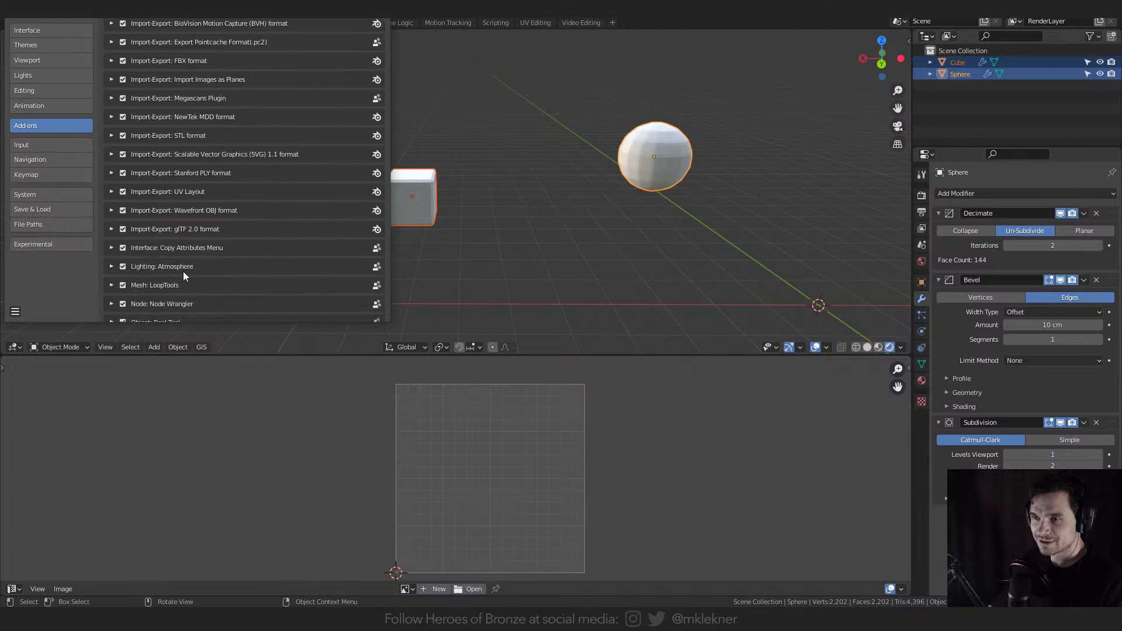
scroll(191, 225, down, 2)
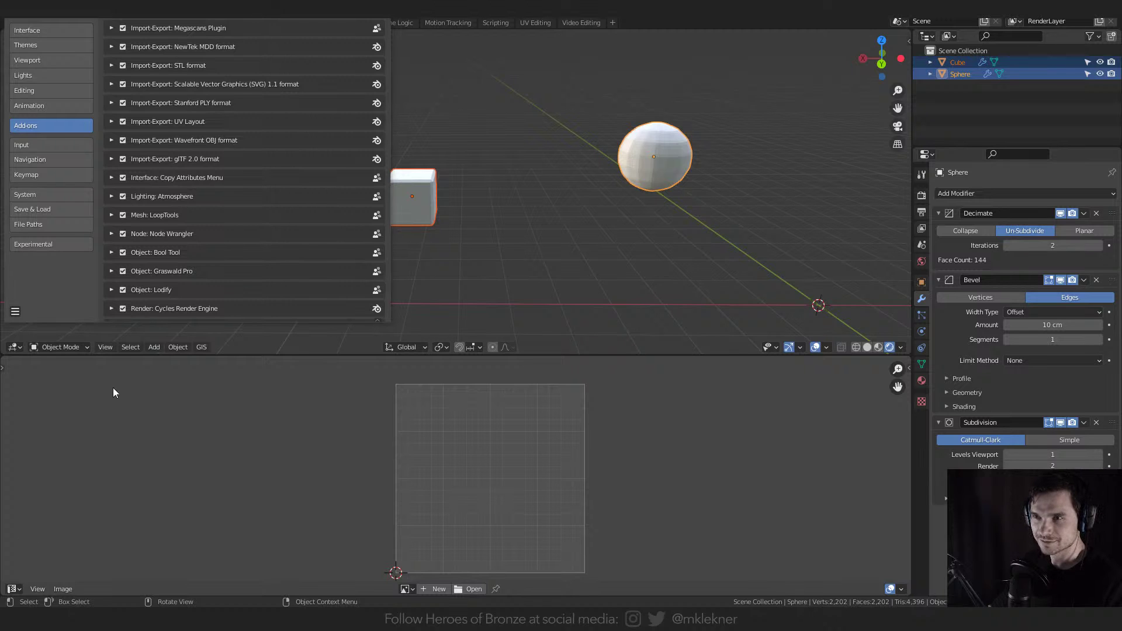
click(386, 22)
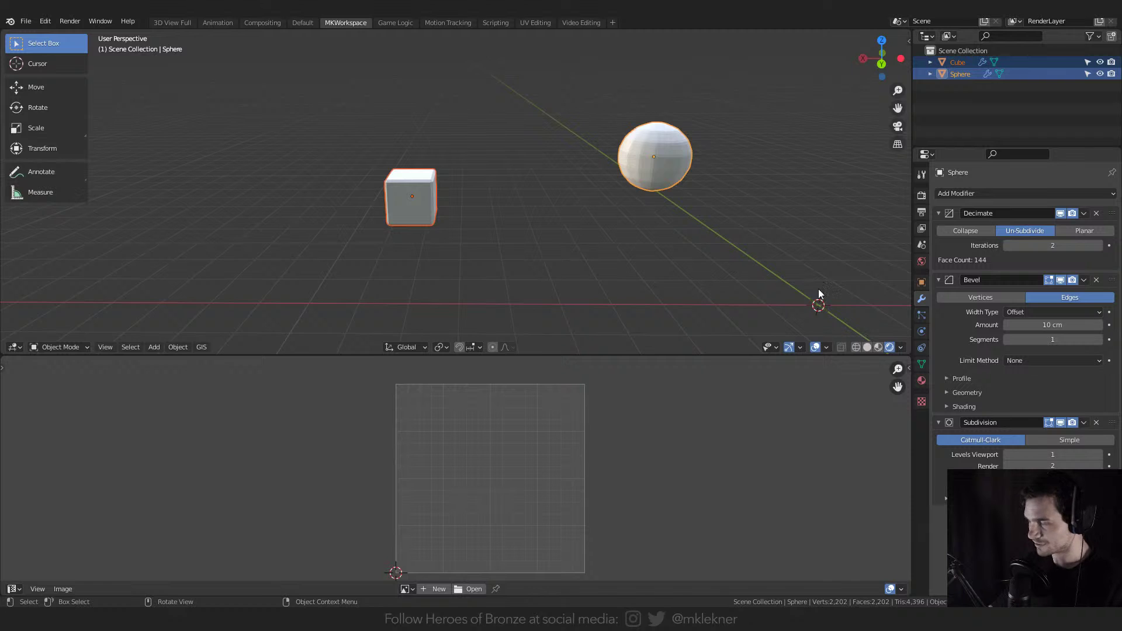
- Enable Atmosphere in the Physical Atmosphere settings of the 3D view
middle_drag(818, 292, 777, 233)
key(n)
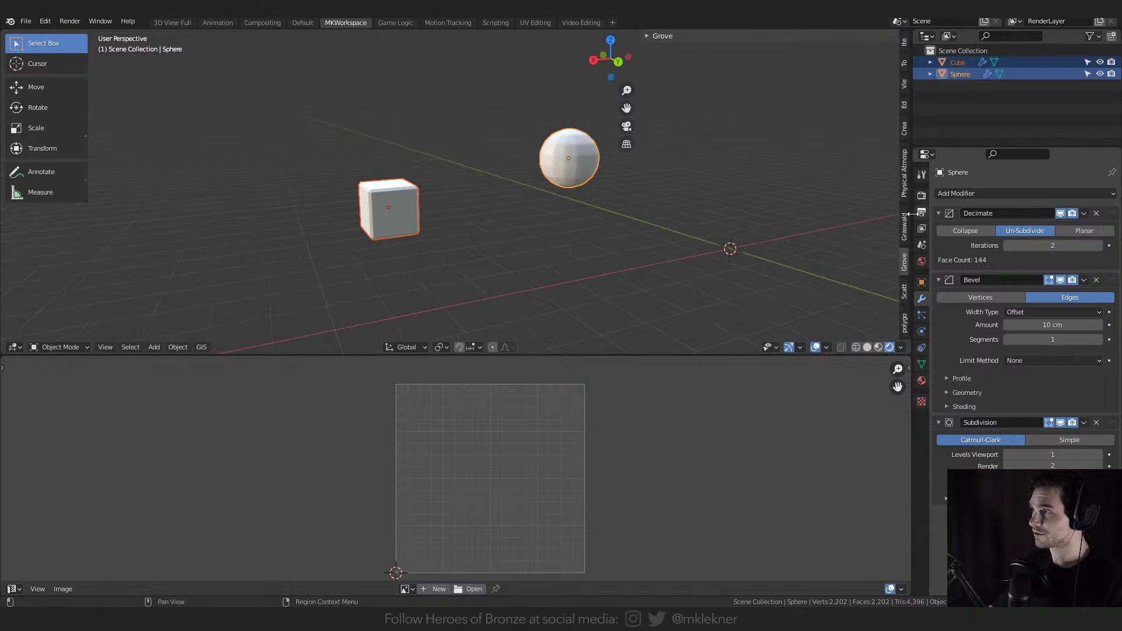
click(904, 183)
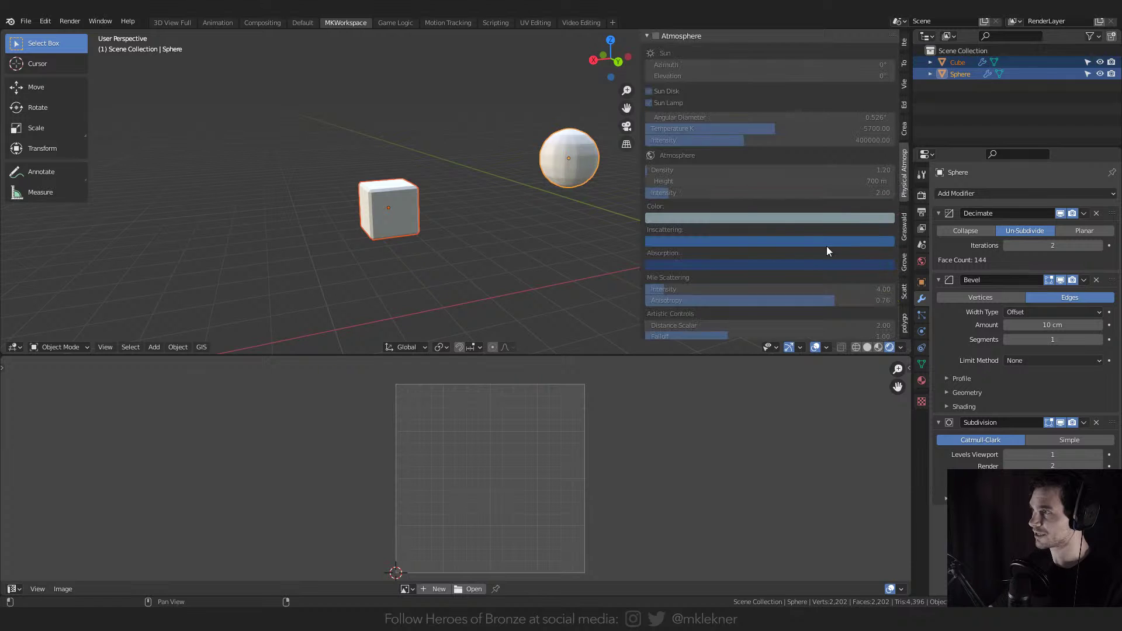
click(656, 36)
middle_drag(507, 128, 496, 155)
scroll(495, 155, up, 4)
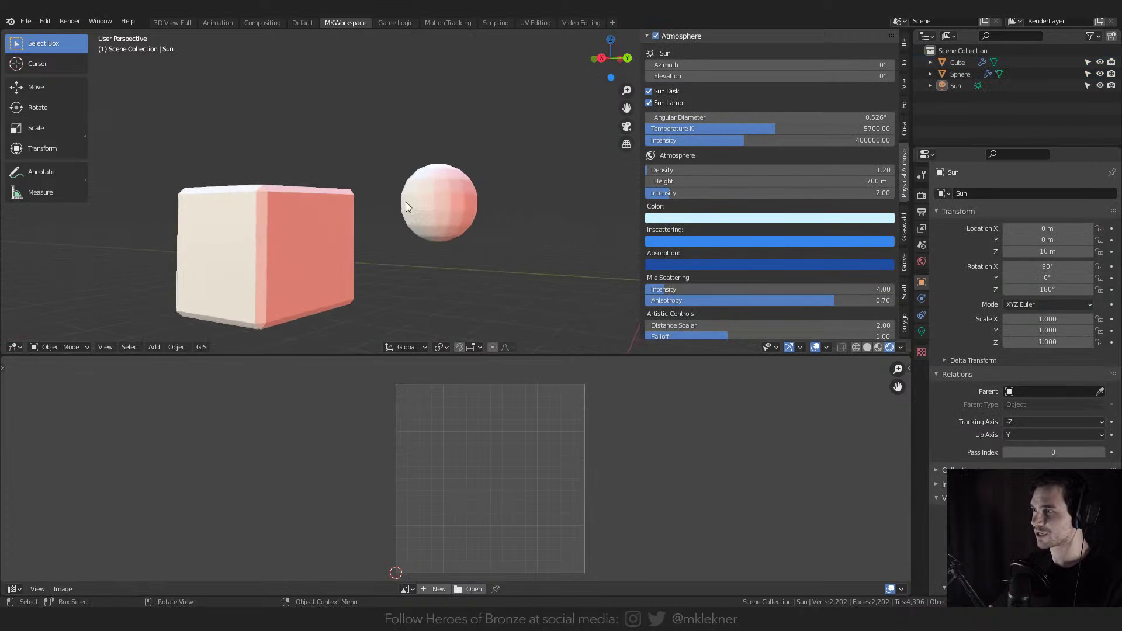
- Switch the scene's render engine from Eevee to Cycles and inspect the rendered cube and sphere from another angle
click(922, 195)
click(1020, 194)
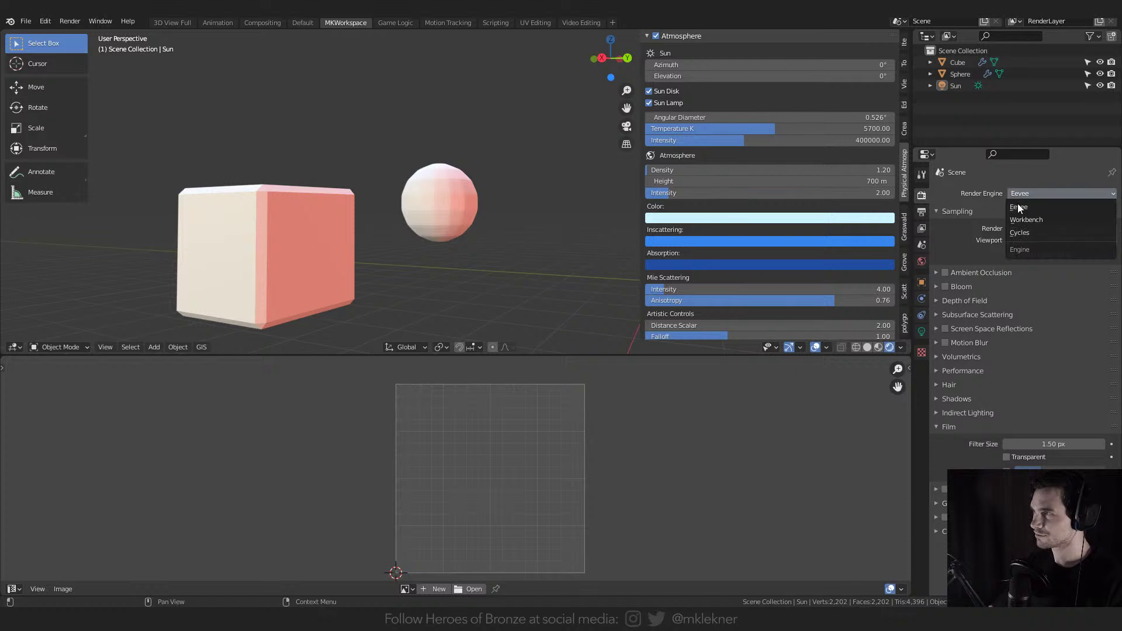
click(1017, 231)
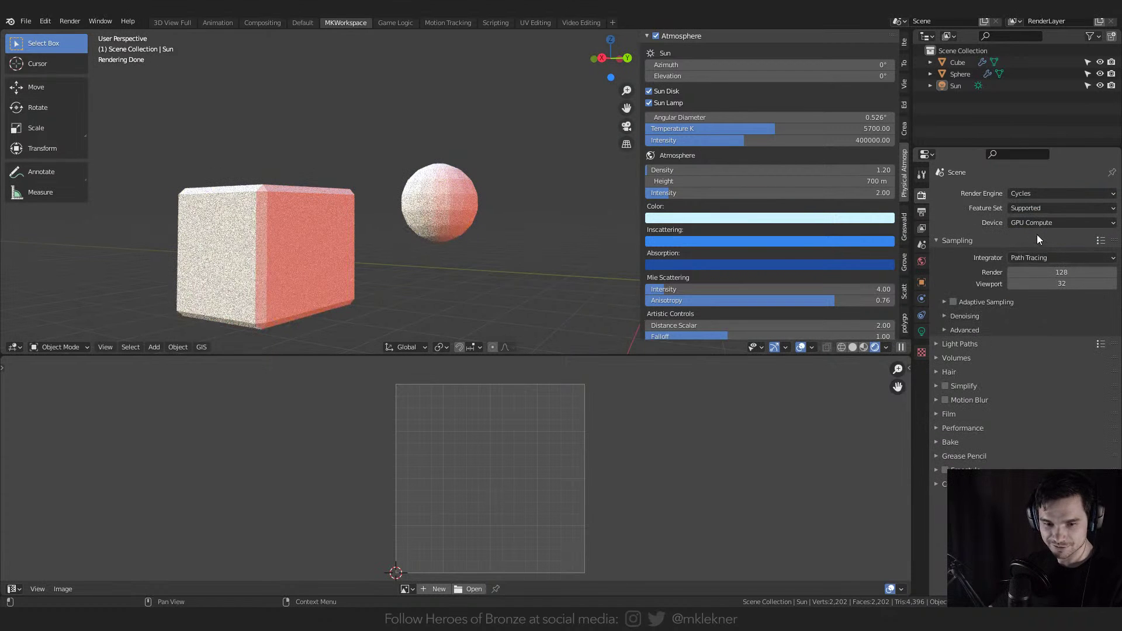
middle_drag(584, 212, 543, 214)
- Try a transparent background in the Film settings, then restore the opaque background and look around the scene
click(948, 413)
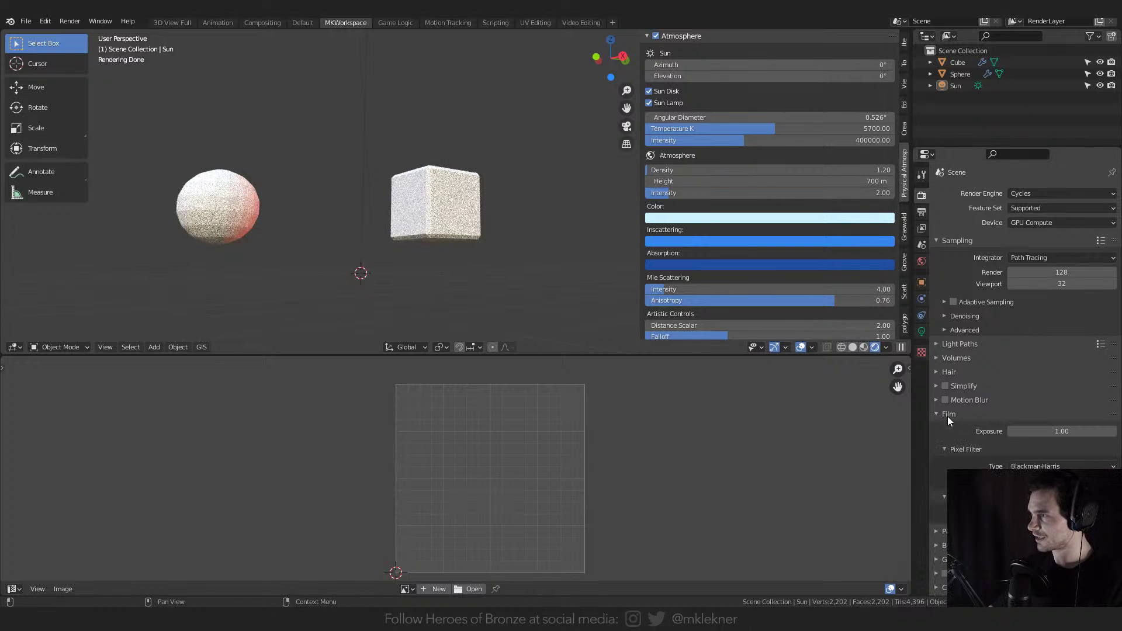
click(953, 496)
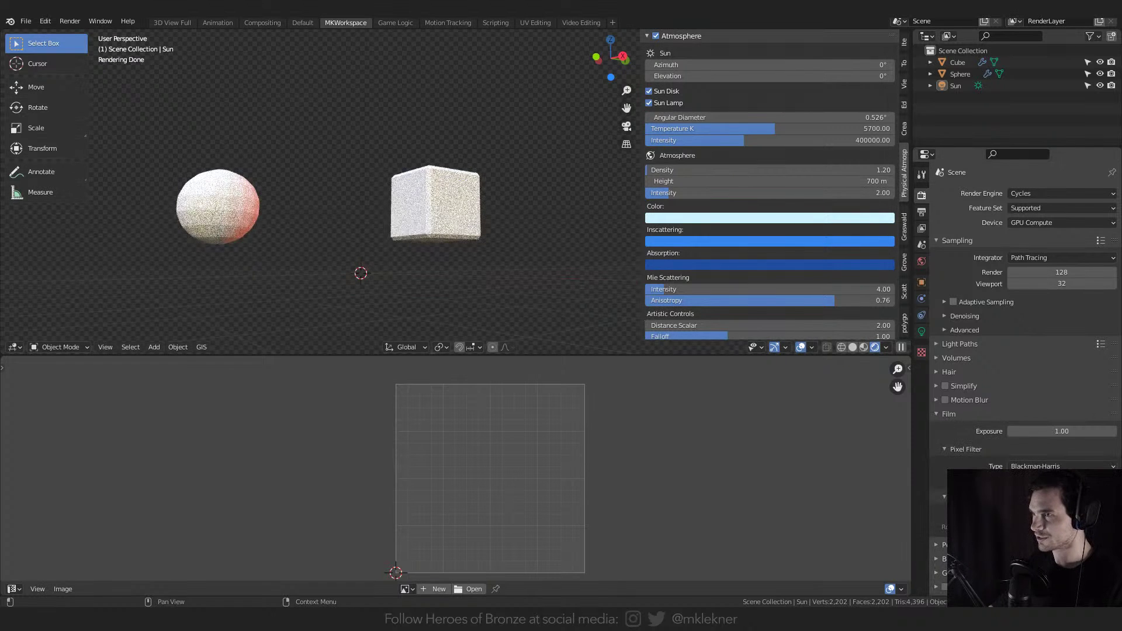
click(952, 496)
scroll(507, 163, down, 1)
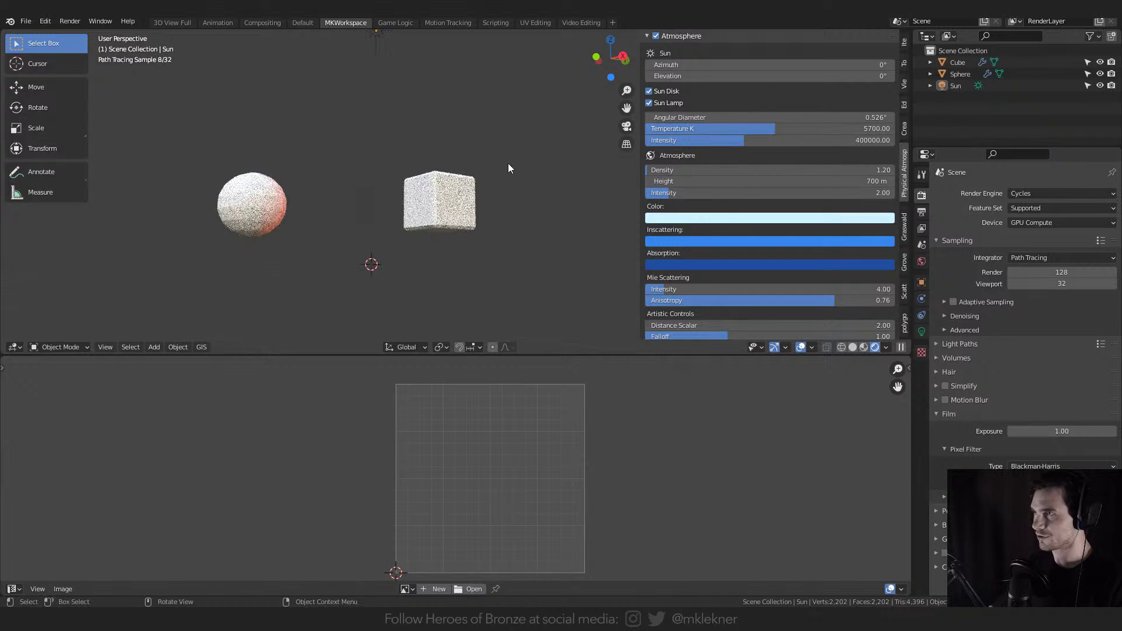
middle_drag(509, 167, 431, 209)
- Quit the current Blender session and launch a fresh Blender instance
key(ctrl+q)
key(Escape)
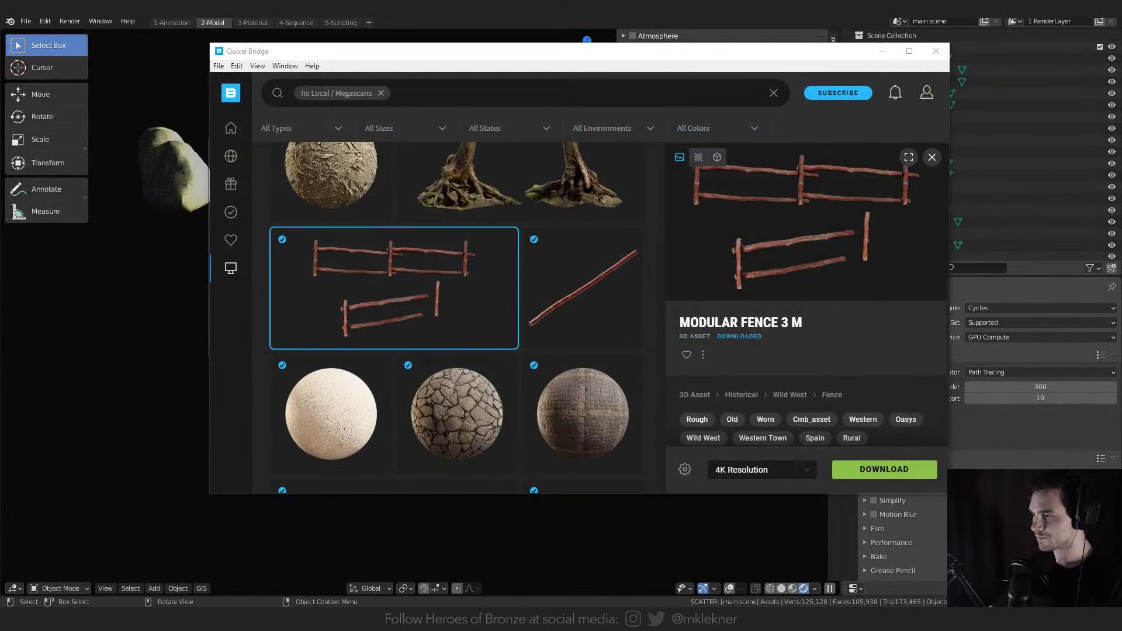
right_click(730, 620)
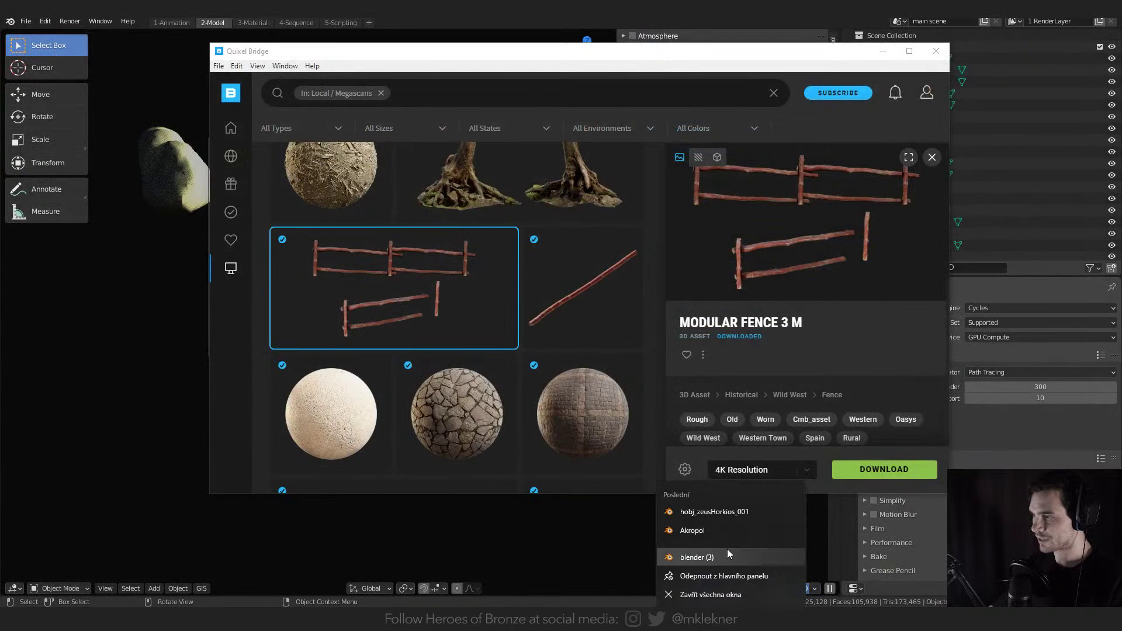
click(714, 551)
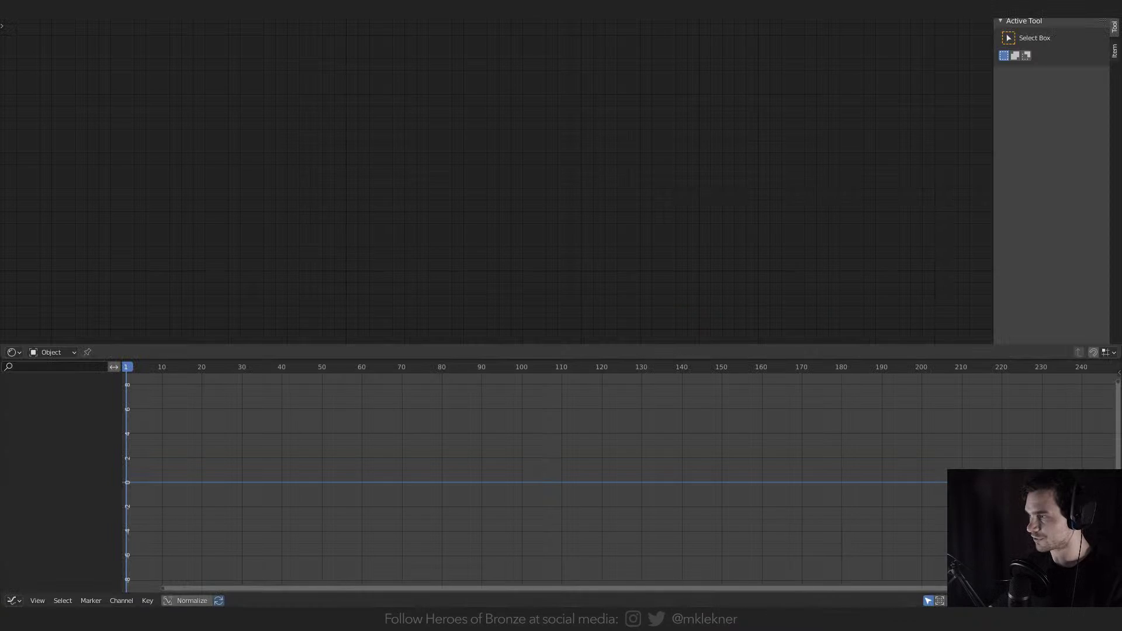
- Switch to the web browser and search for "physical atmophere addon"
click(876, 564)
click(432, 23)
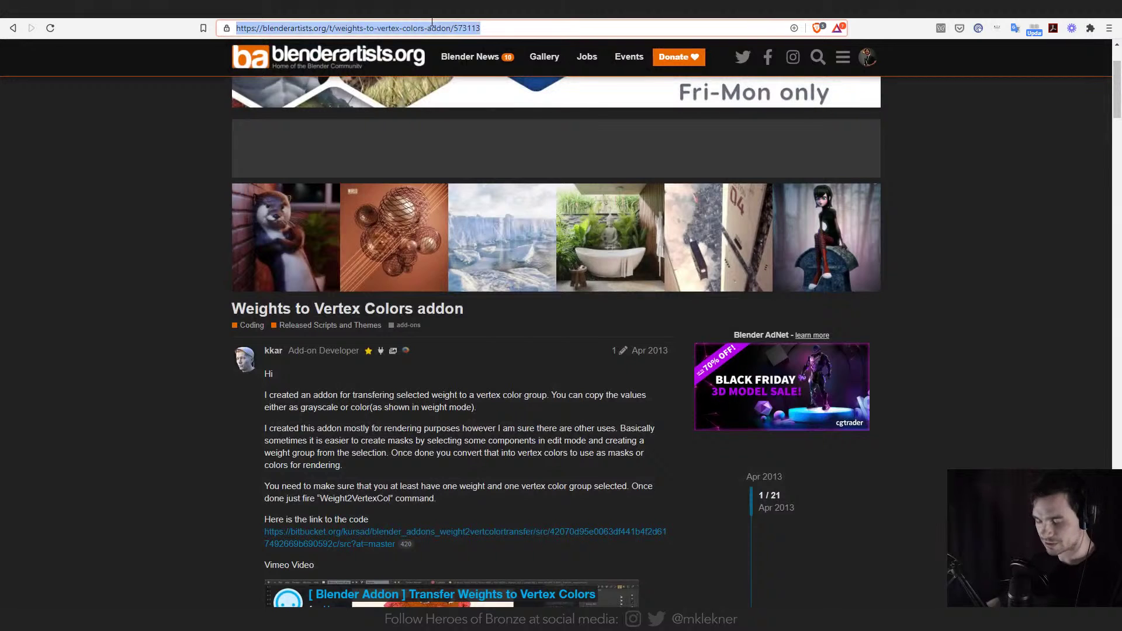
text(p)
key(BackSpace)
key(BackSpace)
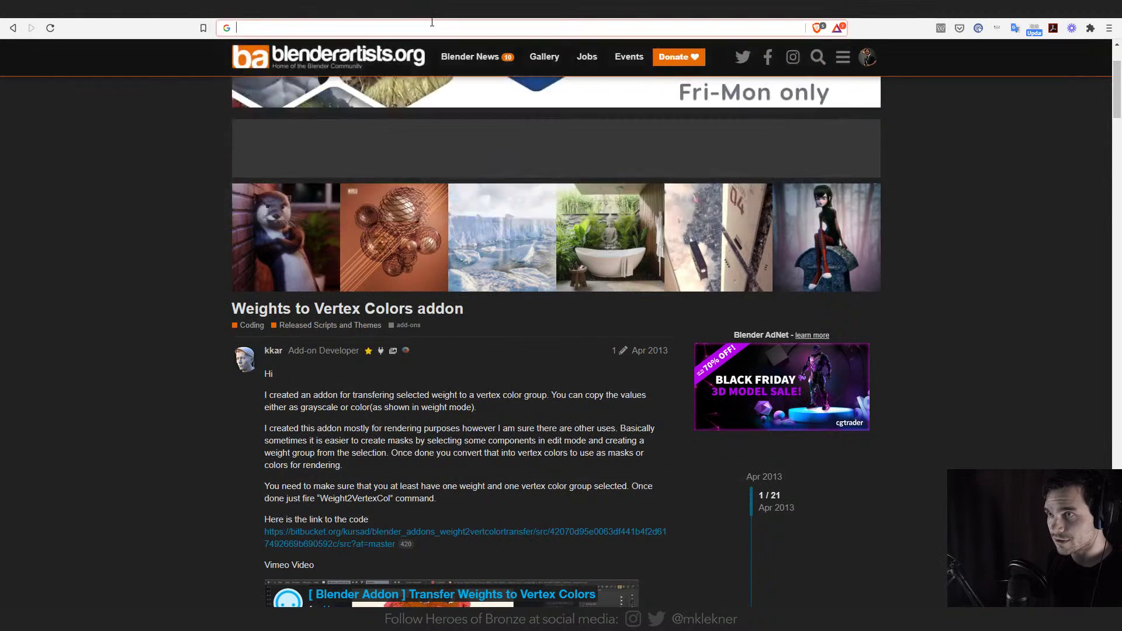
text(phus)
key(BackSpace)
key(BackSpace)
text(y)
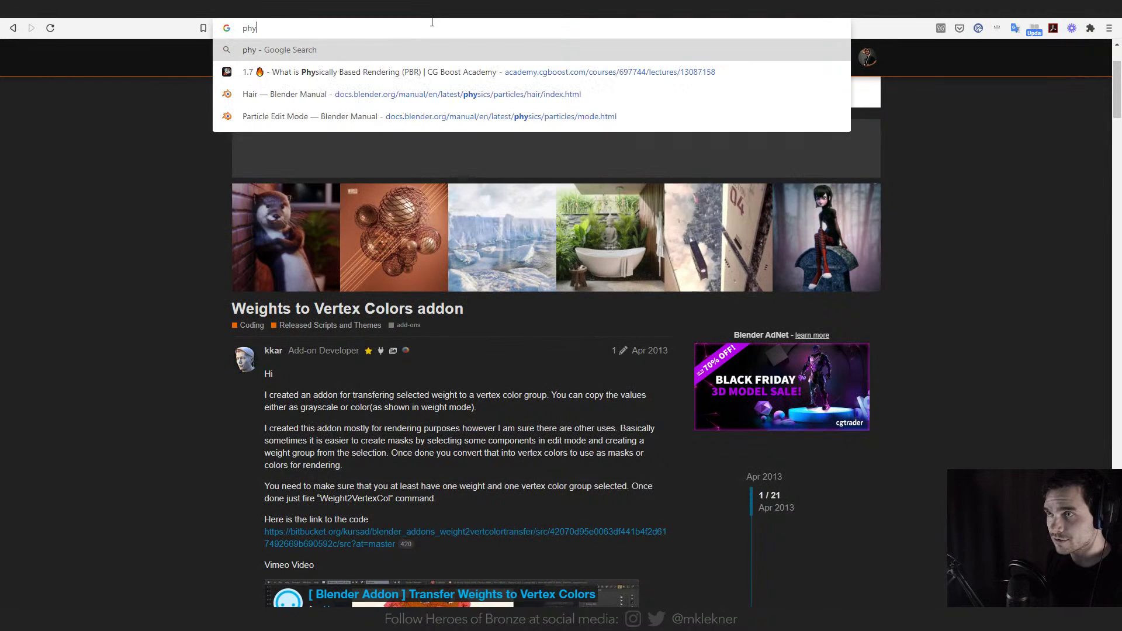
text(sical atmopús)
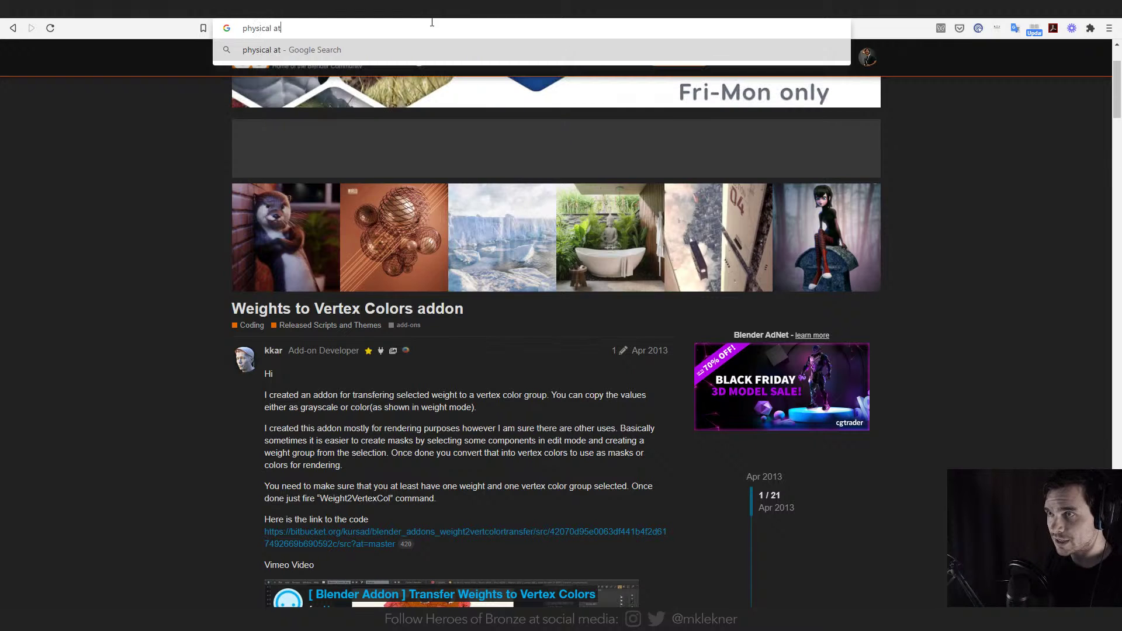
key(BackSpace)
key(BackSpace)
text(here addon)
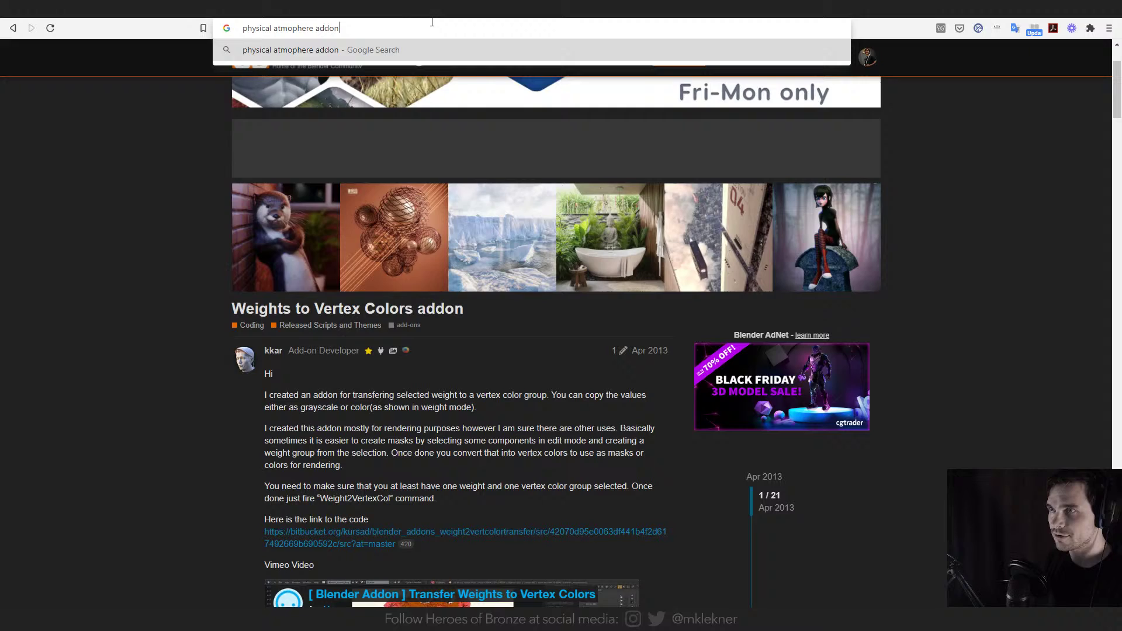
key(Return)
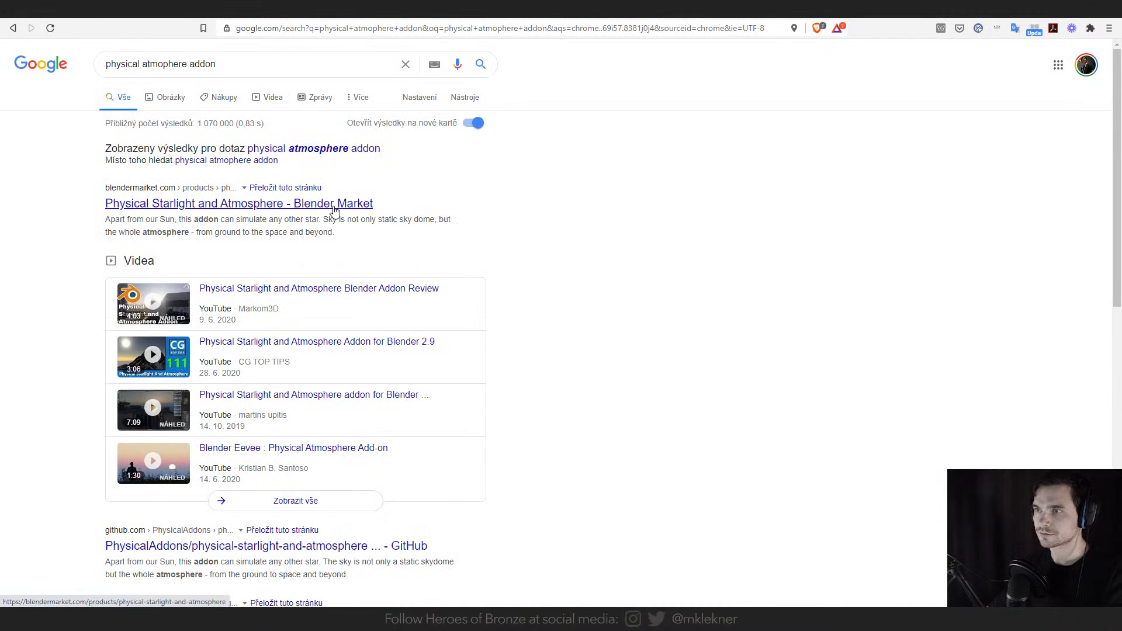
- Open the Physical Starlight and Atmosphere page on Blender Market and view several of its gallery images
click(327, 207)
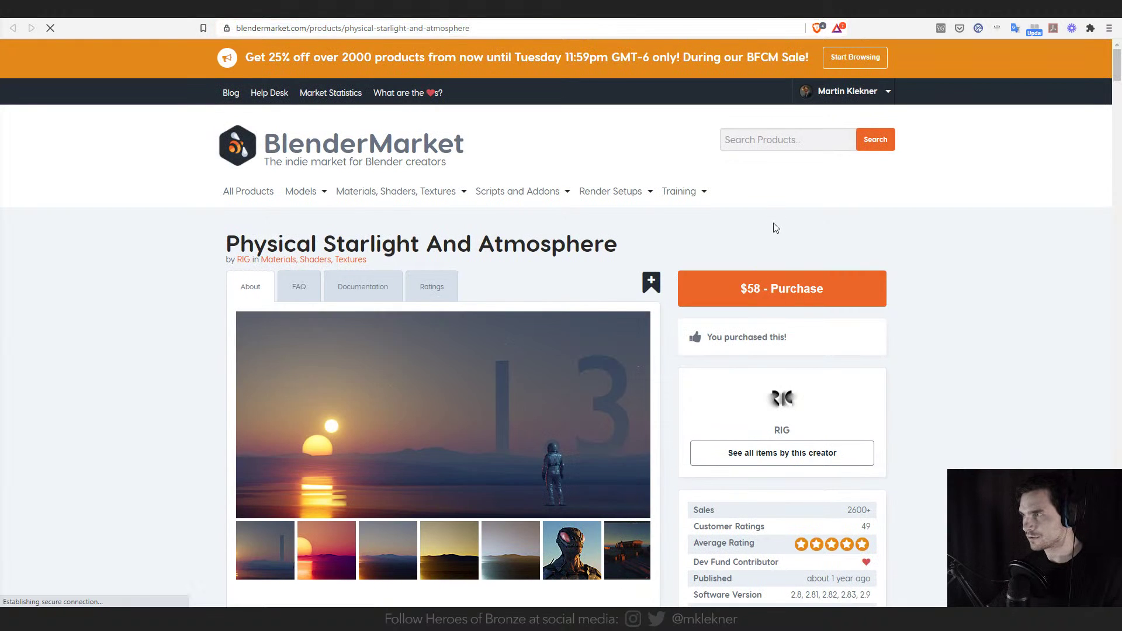
scroll(755, 303, down, 3)
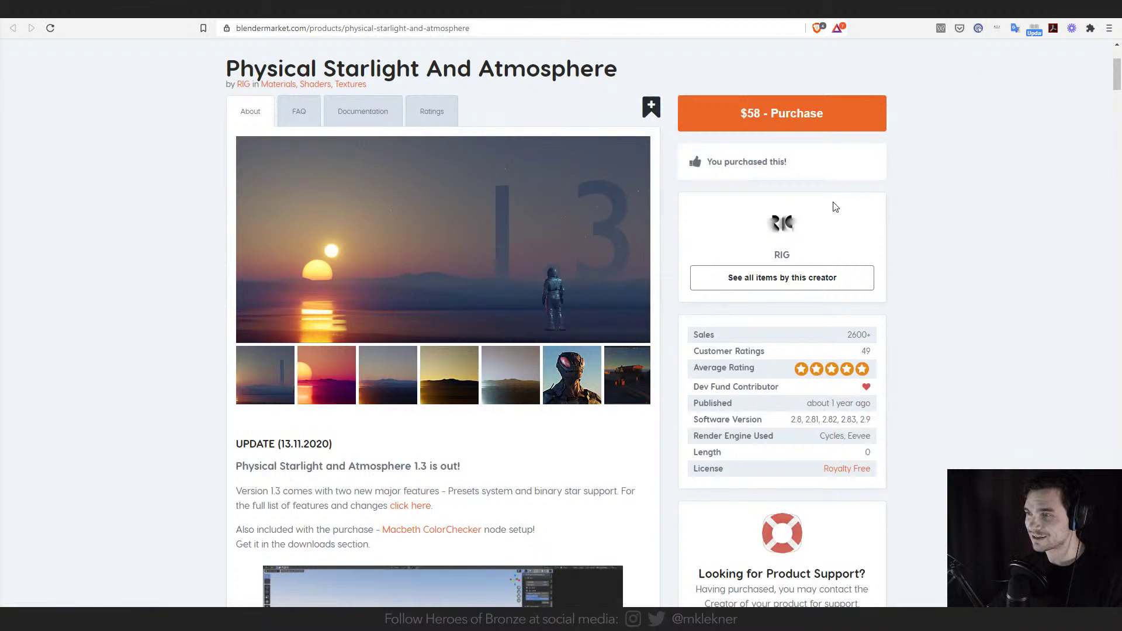
click(395, 383)
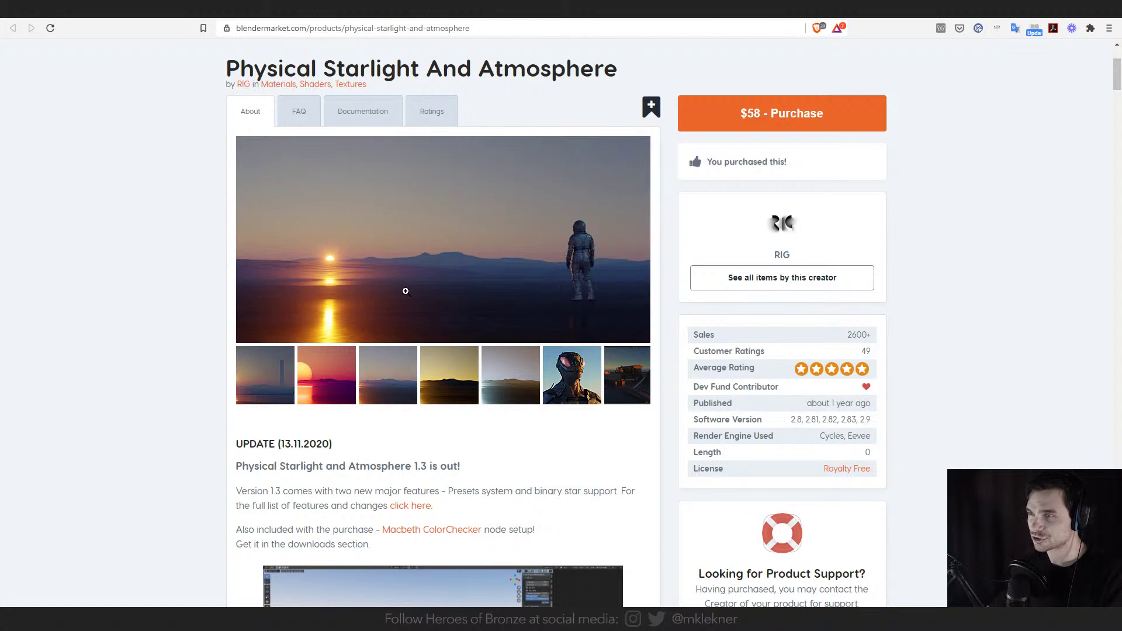
click(449, 373)
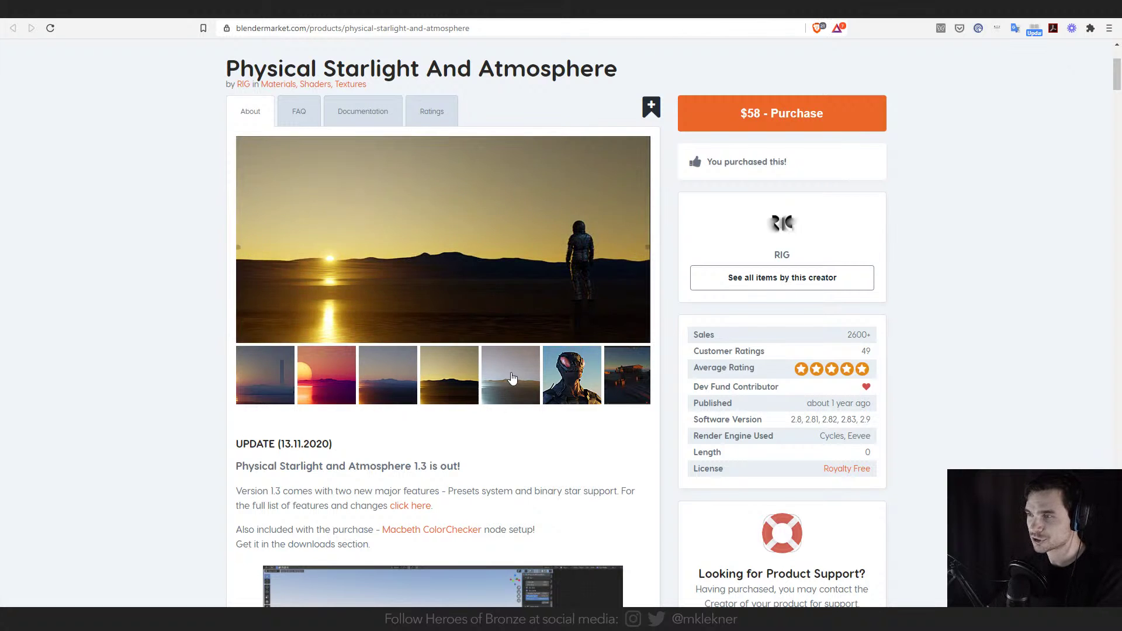
click(512, 378)
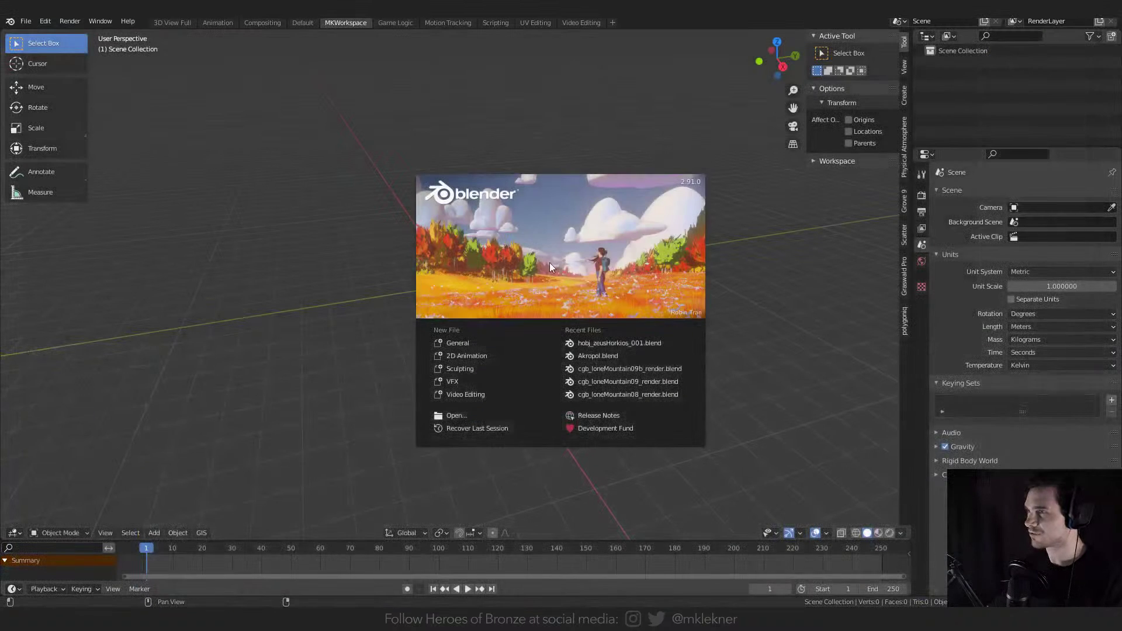
- In the new Blender scene, show the viewport in rendered shading and set up Cycles with GPU Compute
click(571, 264)
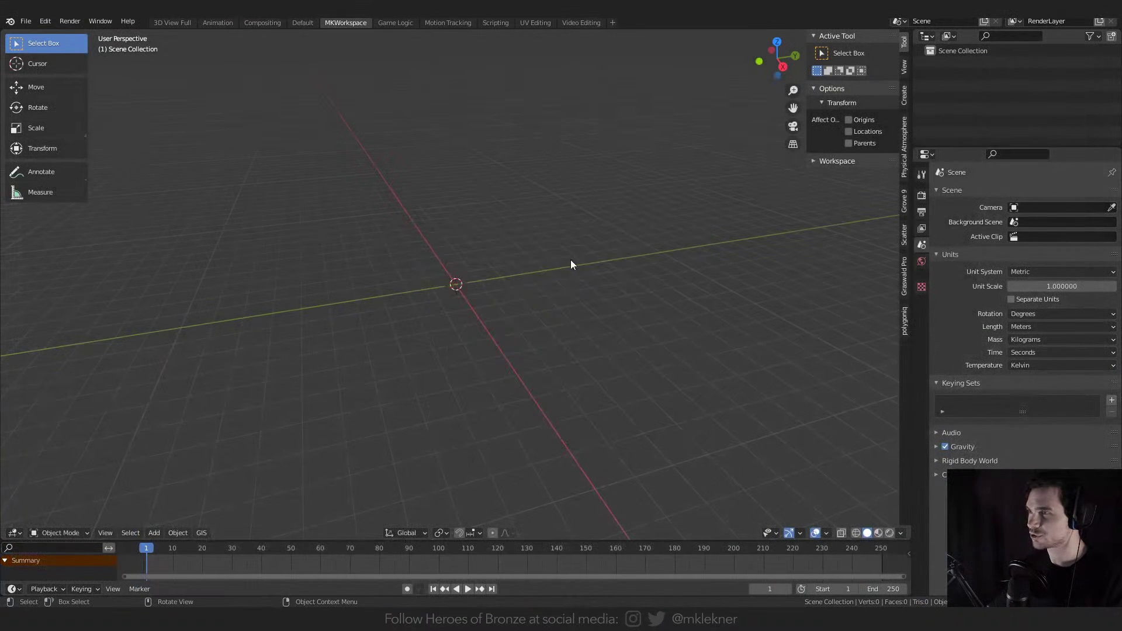
click(889, 532)
click(921, 195)
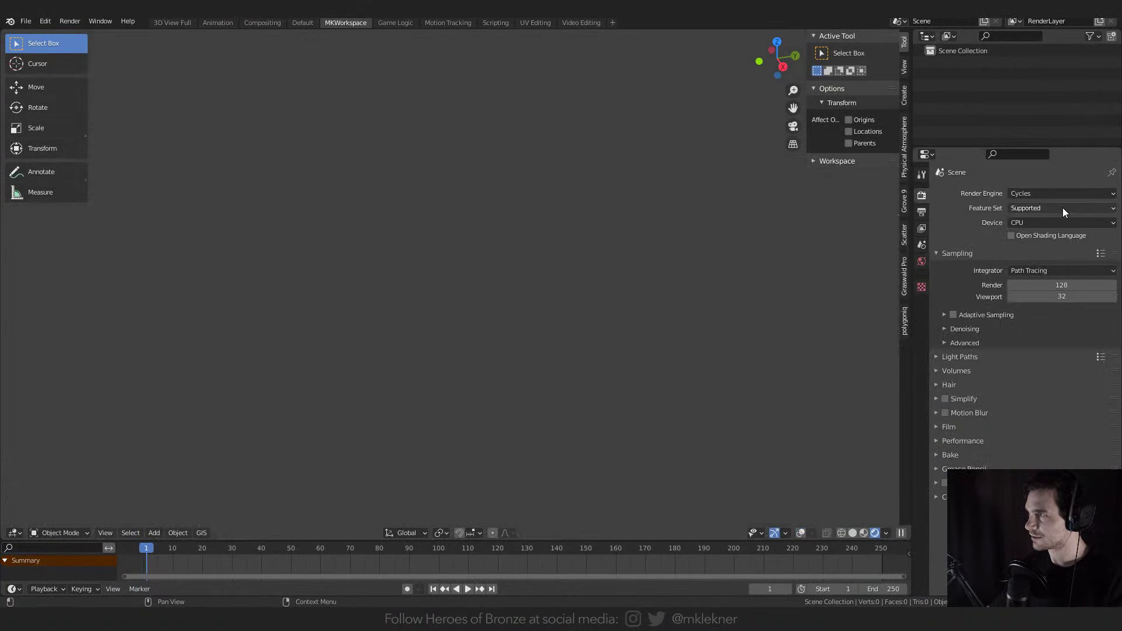
click(1049, 194)
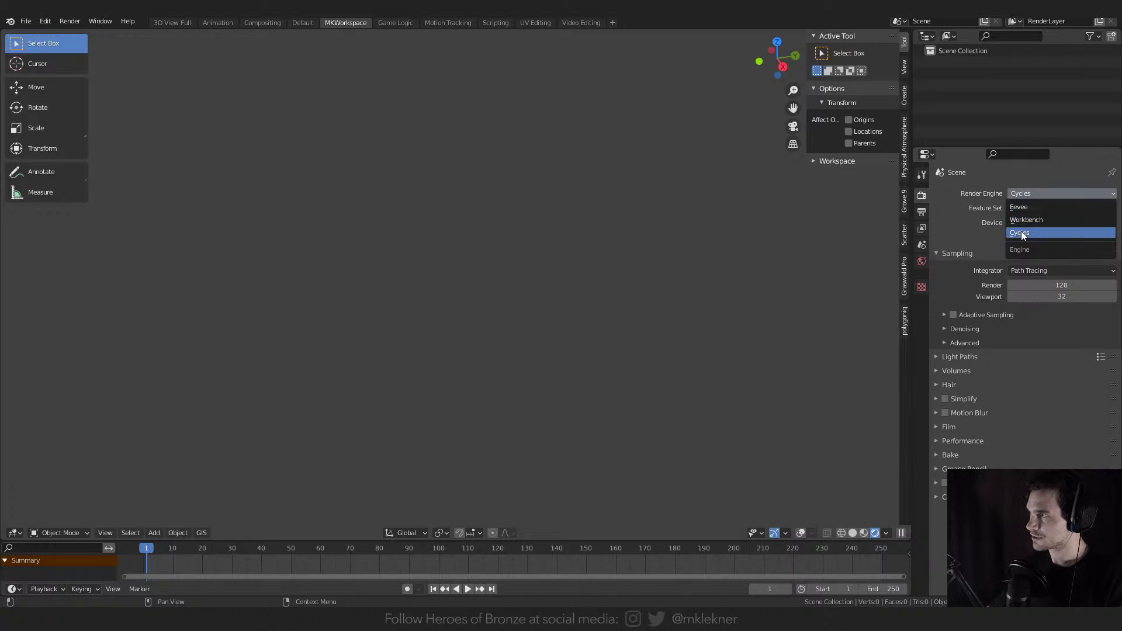
click(1022, 235)
click(1039, 222)
click(1025, 252)
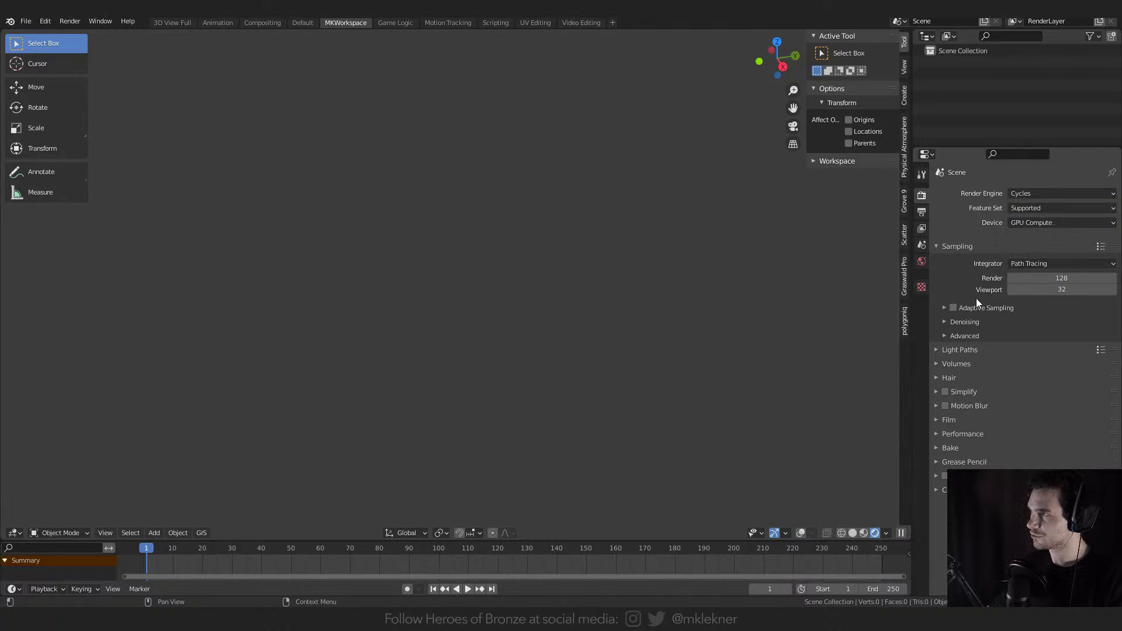
- Enable Atmosphere in the Physical Atmosphere settings and look toward the horizon
click(903, 145)
click(822, 36)
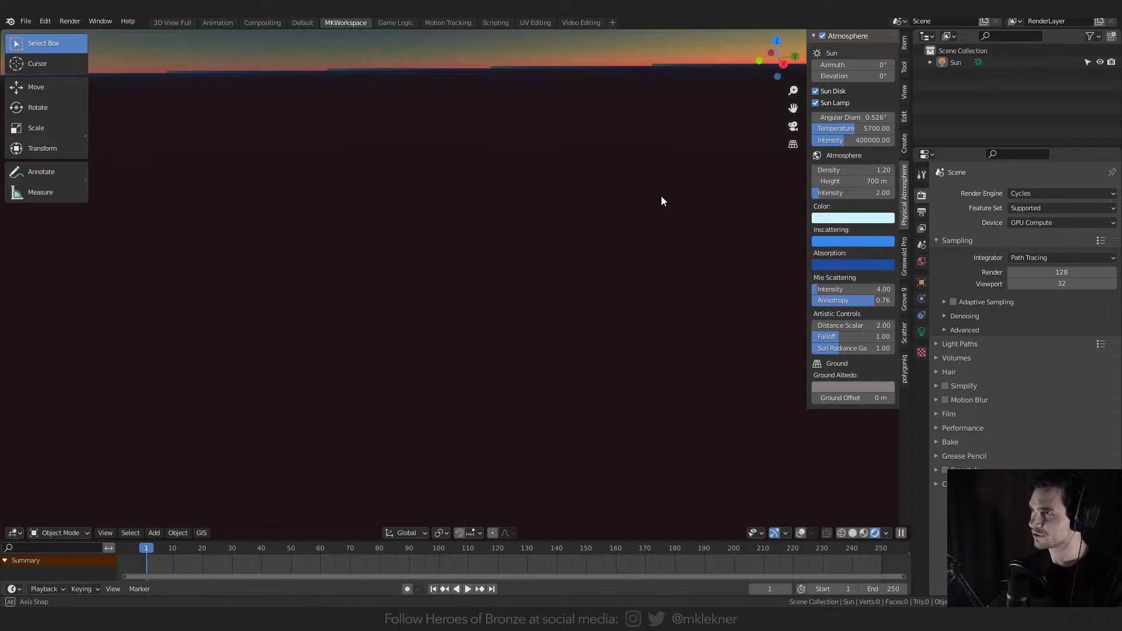
middle_drag(503, 261, 362, 254)
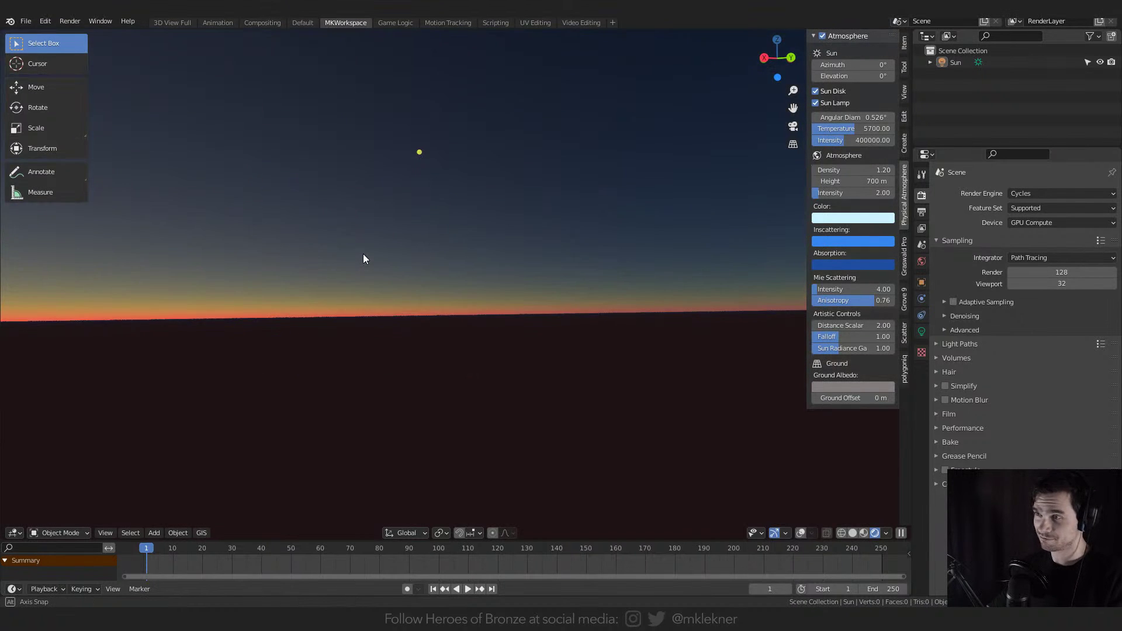
- Set the sun's azimuth to -17° and elevation to 25°, and raise the atmosphere density to 10.92
drag(853, 66, 882, 76)
middle_drag(332, 244, 508, 224)
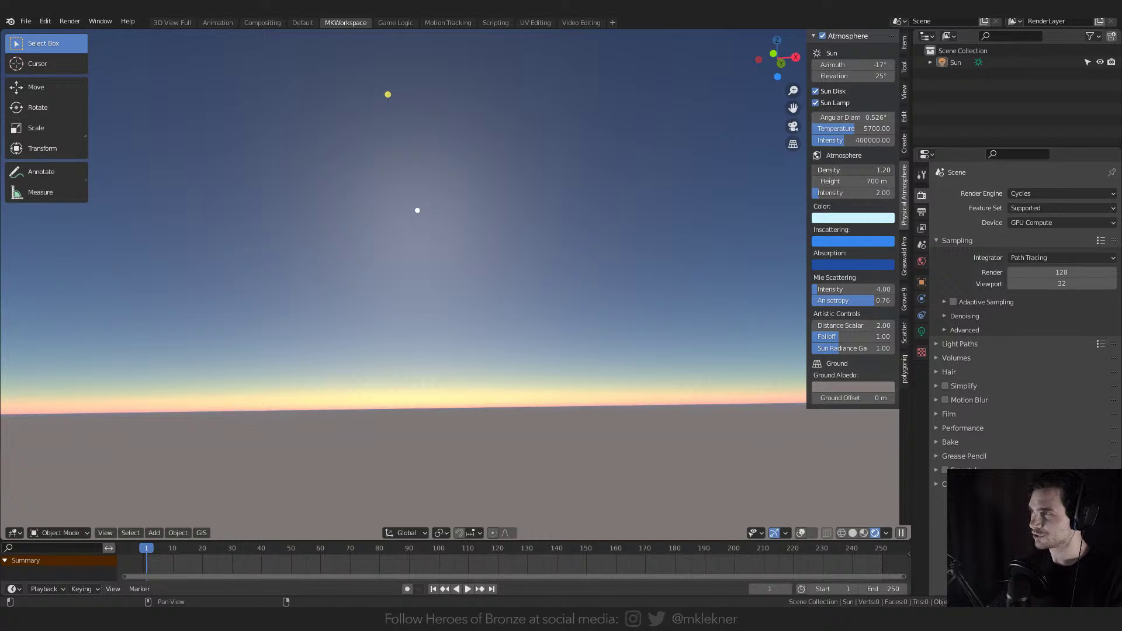
drag(853, 169, 862, 193)
- Try a different atmosphere color on the color wheel and undo the color changes
click(838, 218)
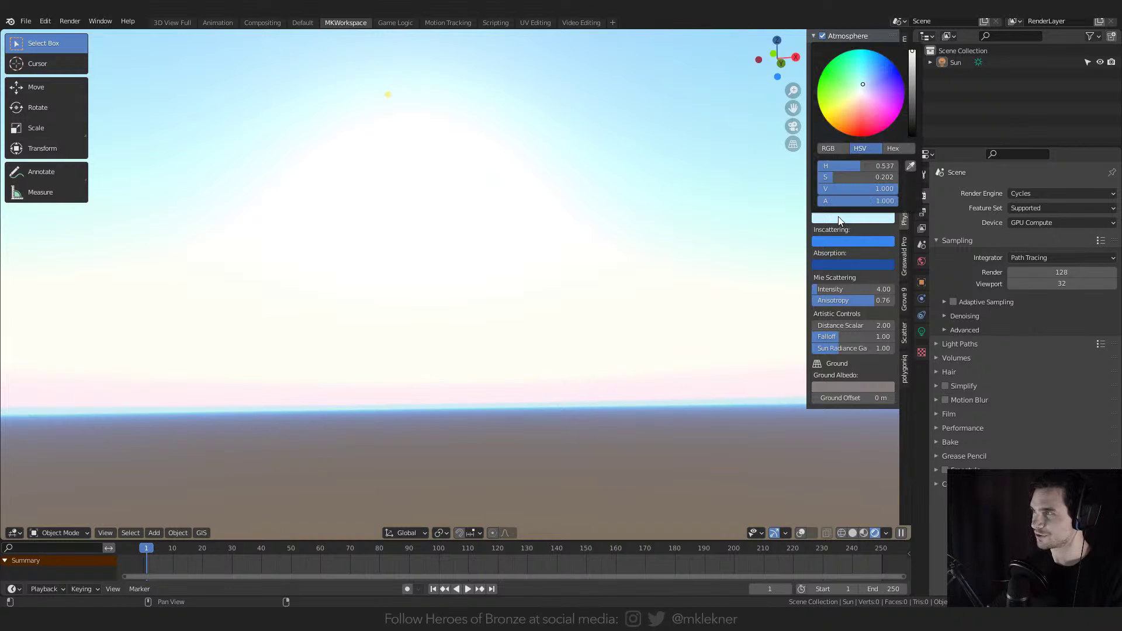
drag(863, 88, 863, 95)
key(ctrl+z)
key(ctrl+z)
key(ctrl+z)
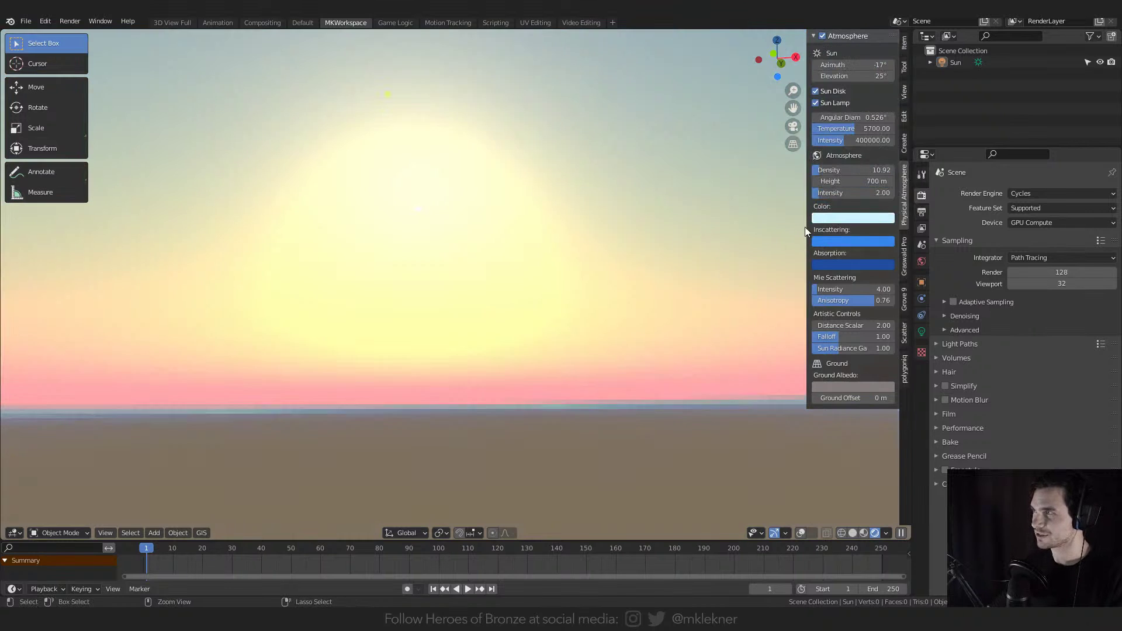
- Toggle Atmosphere off and on again, and set the Mie Scattering intensity to 7.13
click(822, 36)
click(822, 36)
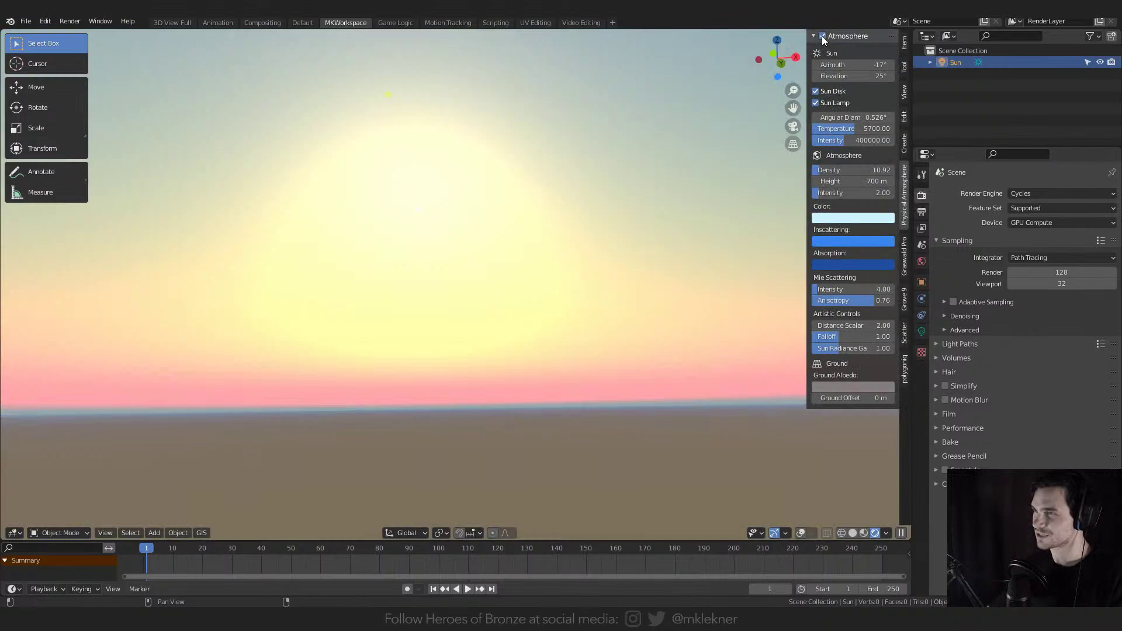
drag(821, 290, 847, 290)
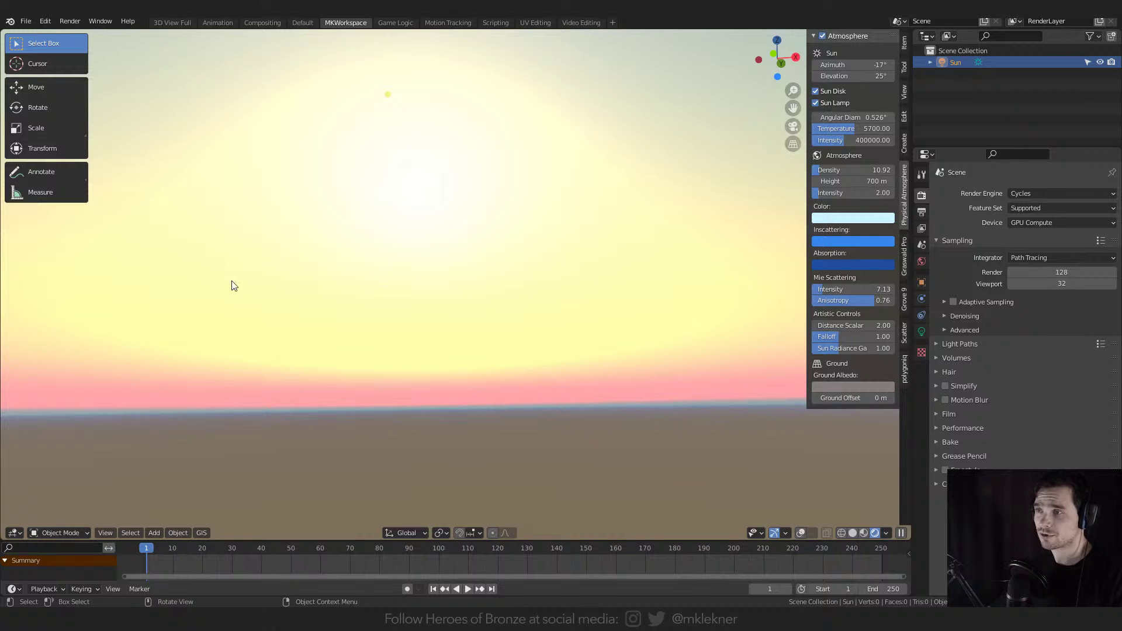
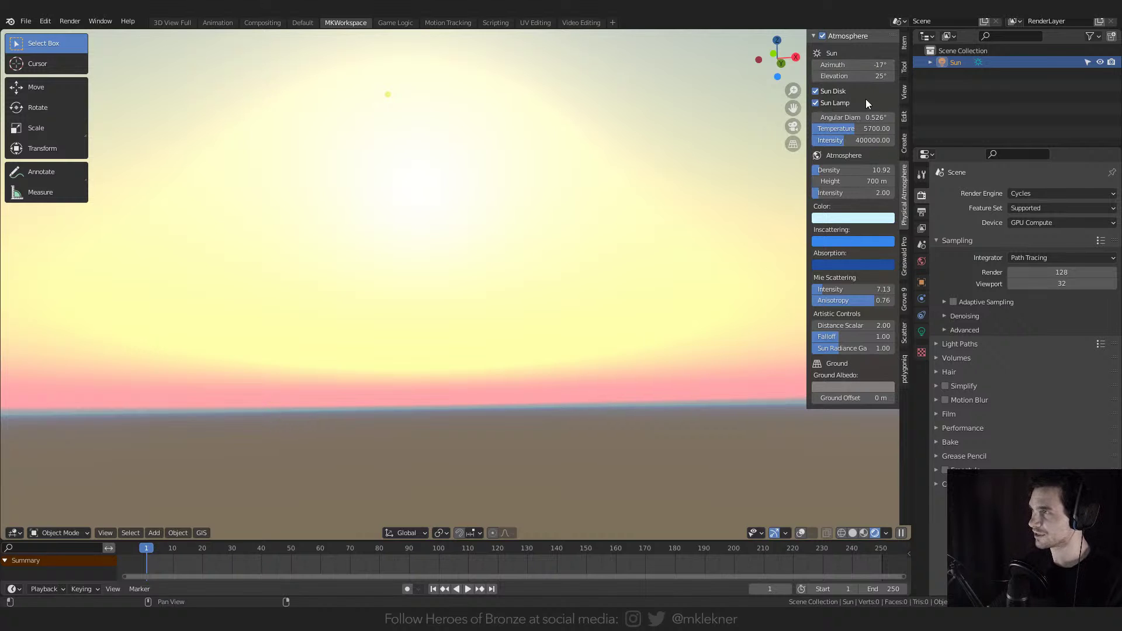
- Disable Atmosphere and browse the enabled add-ons in the preferences, down to the entries after Lighting: Atmosphere
click(822, 36)
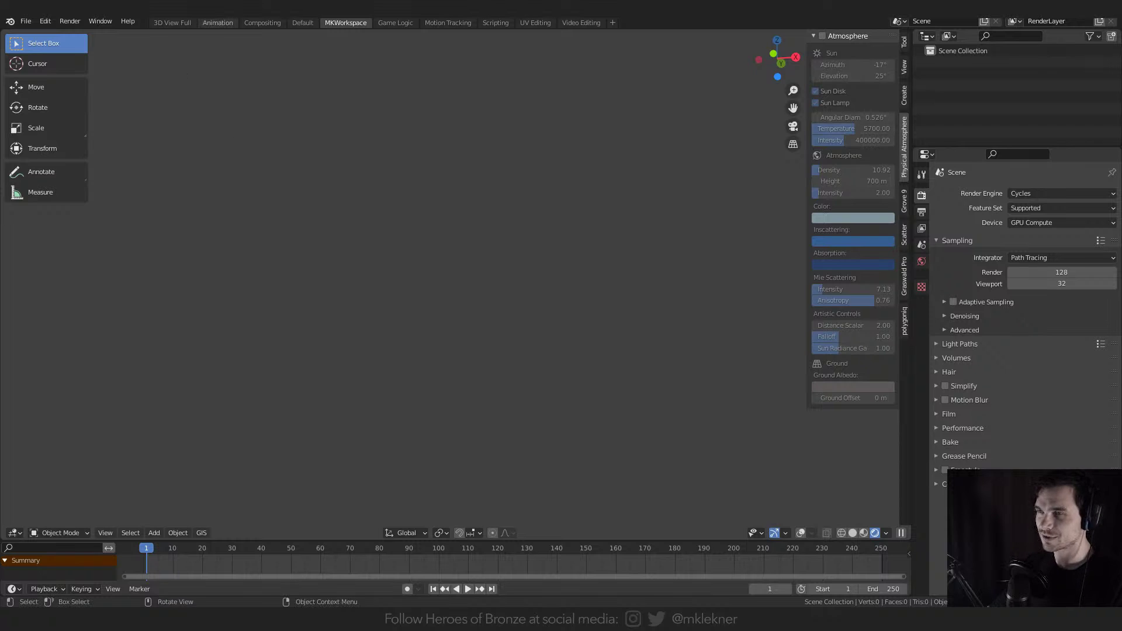
click(46, 22)
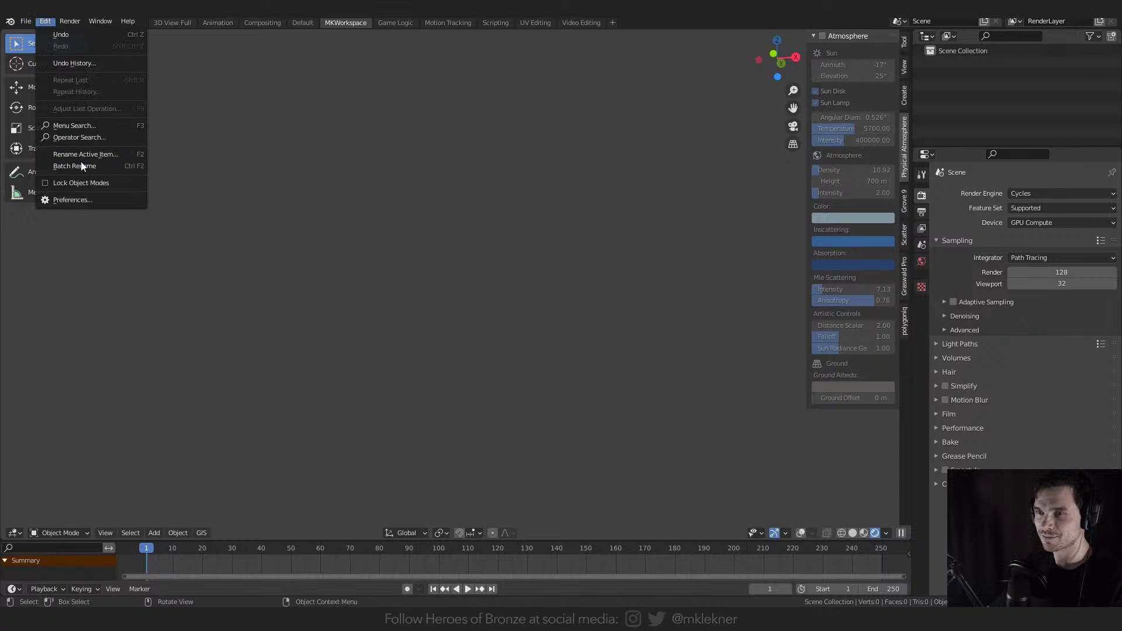
click(72, 195)
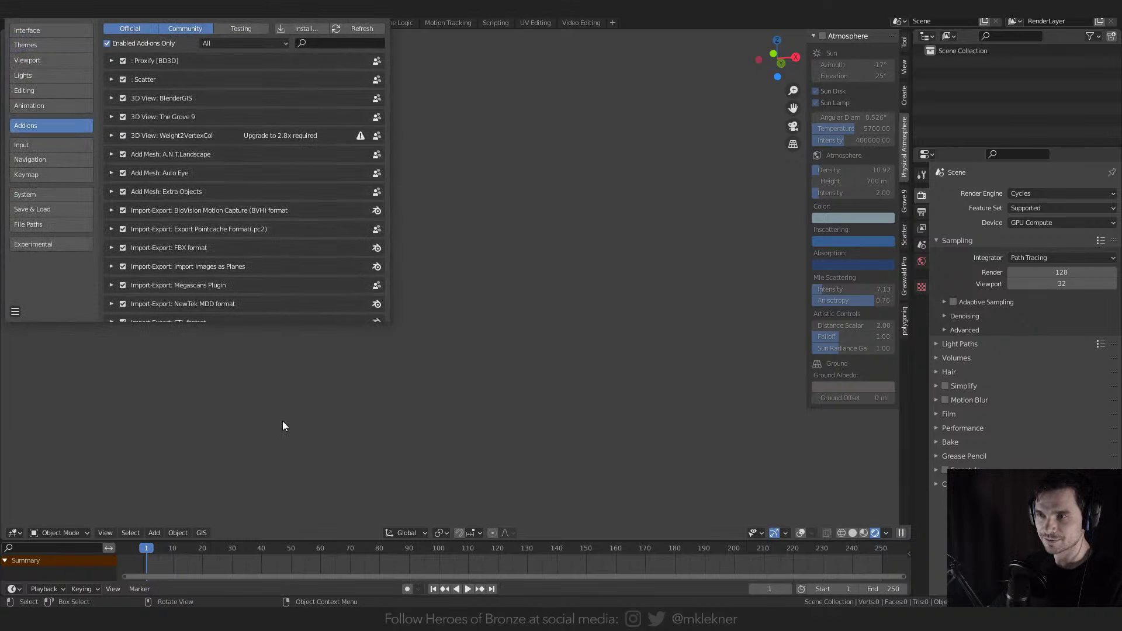
scroll(189, 176, down, 10)
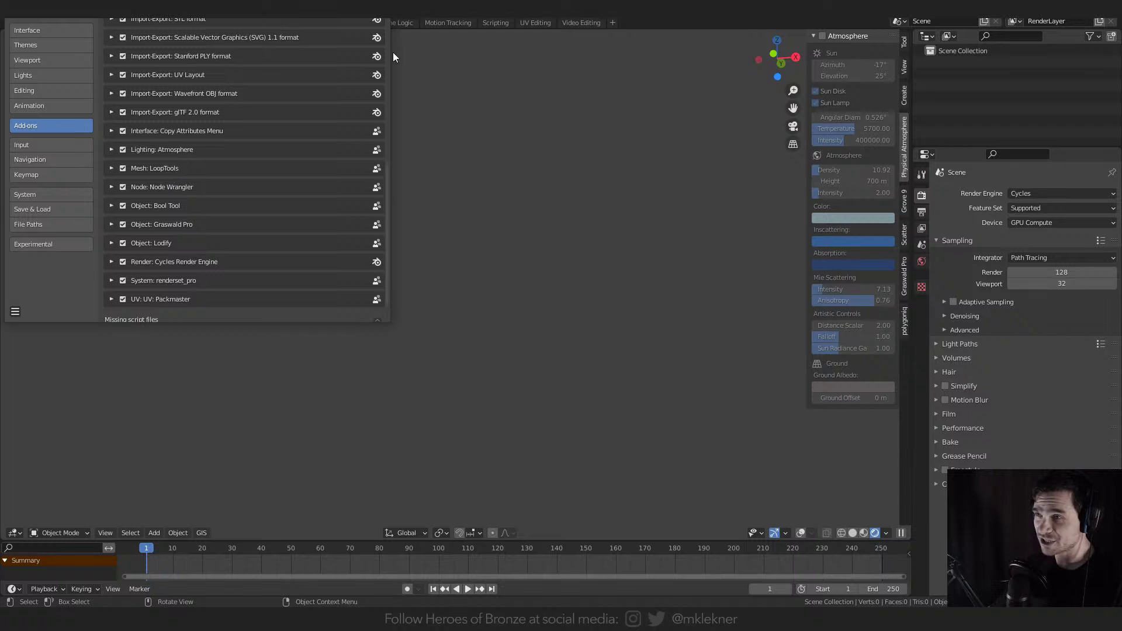
- Close the preferences, turn the viewport overlays back on and add a mesh cube at the world origin
click(377, 18)
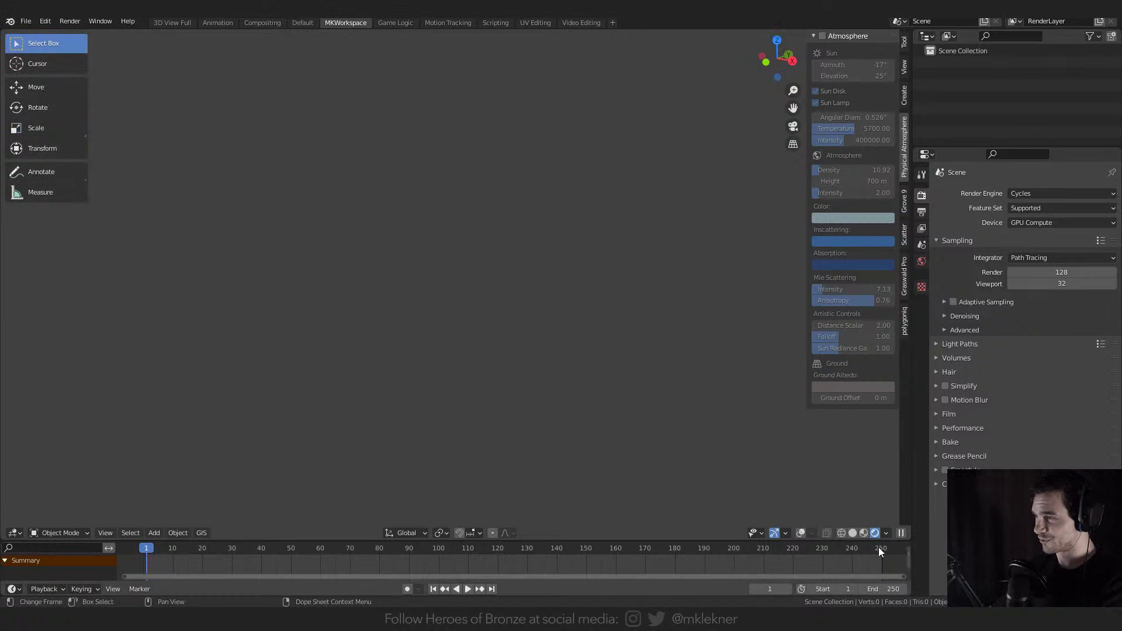
click(802, 532)
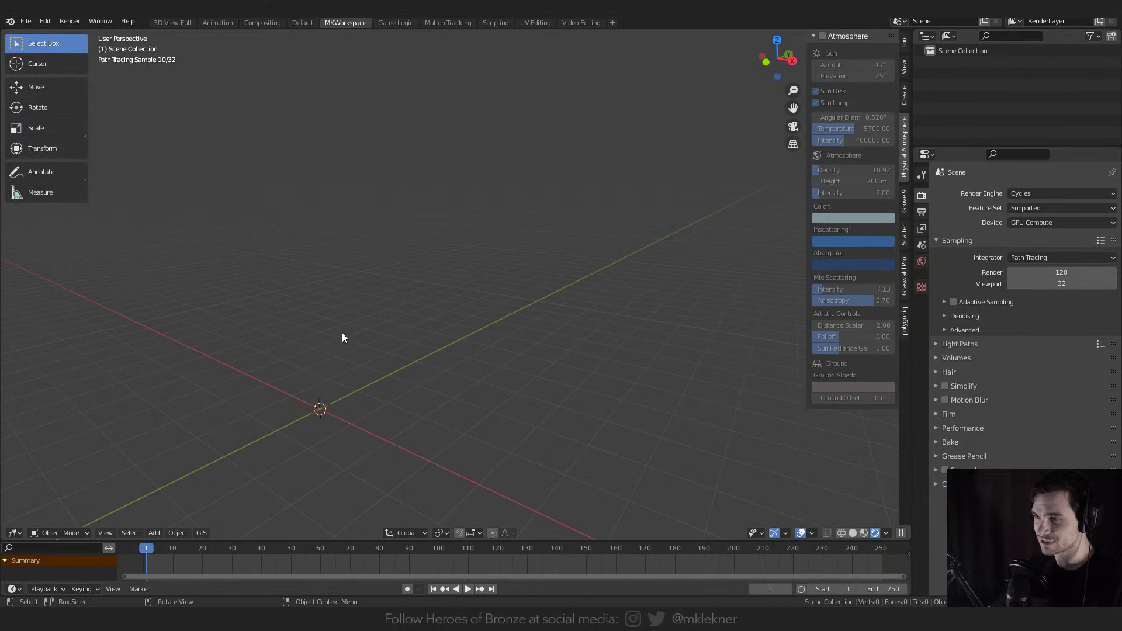
key(shift+a)
mouse_move(334, 327)
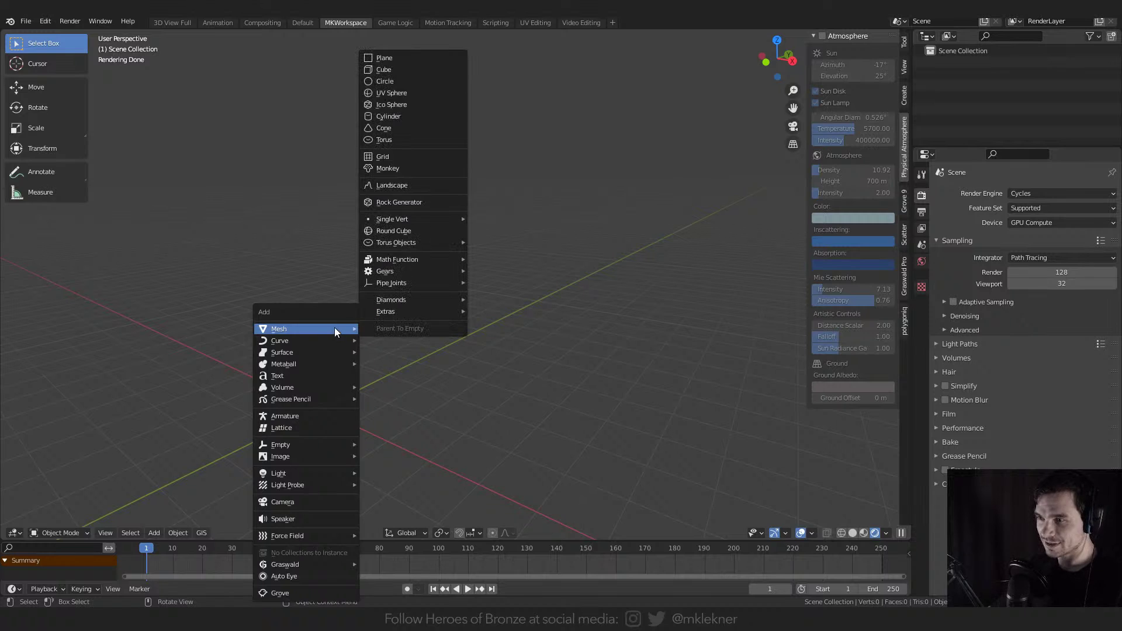
click(391, 70)
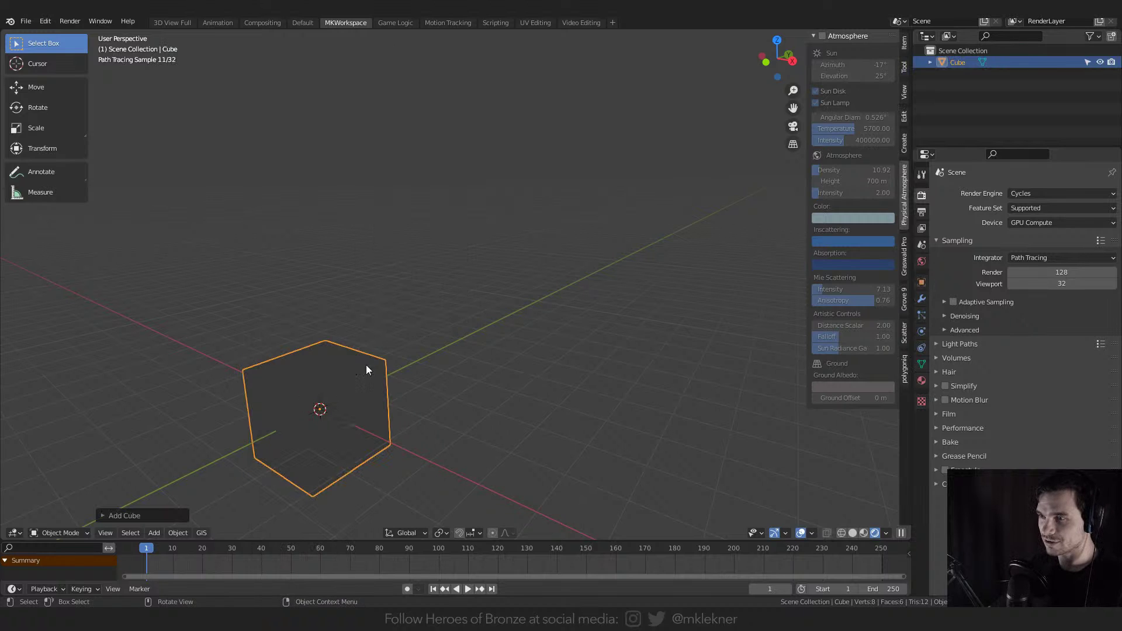
- Look for the LoopTools options among the sidebar categories and put the cube into Edit Mode
click(905, 67)
click(907, 92)
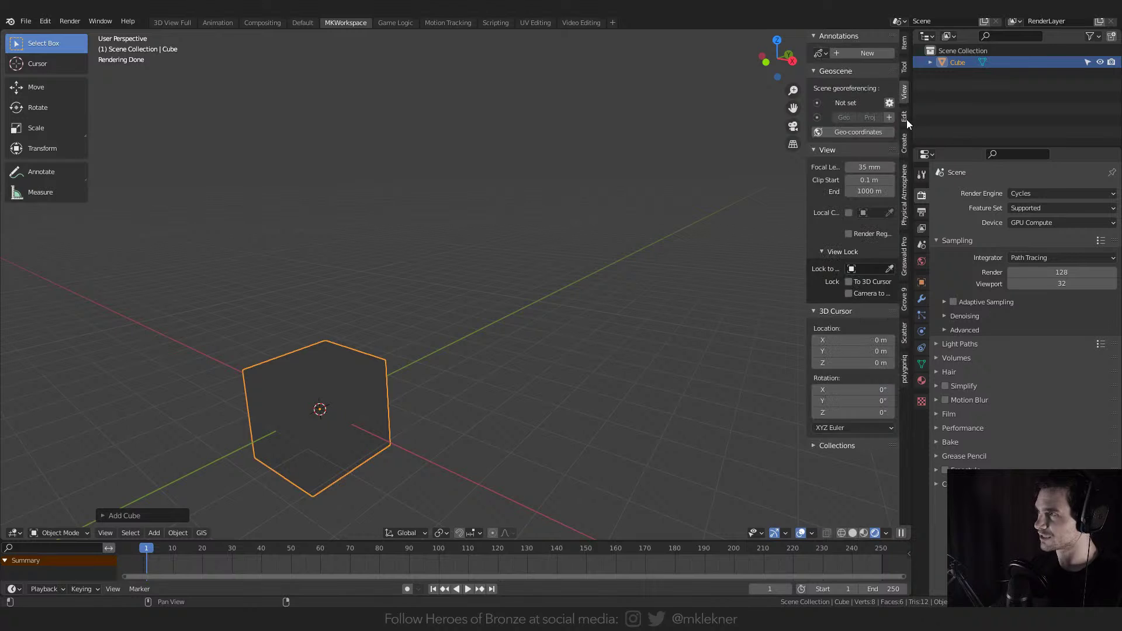
click(906, 119)
click(905, 44)
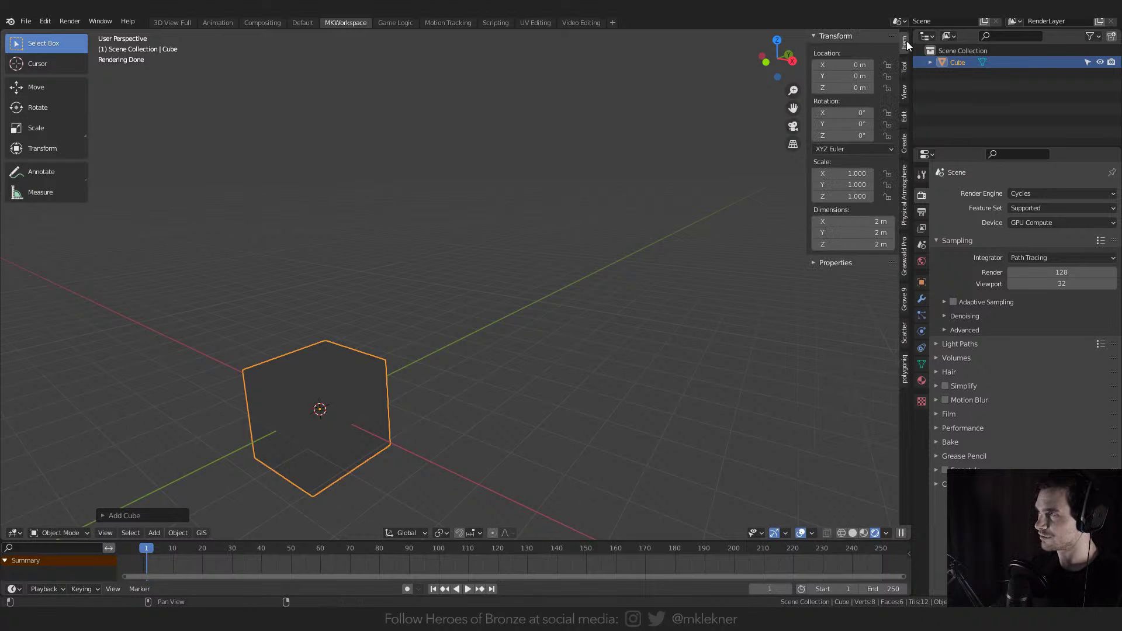
click(906, 144)
click(903, 109)
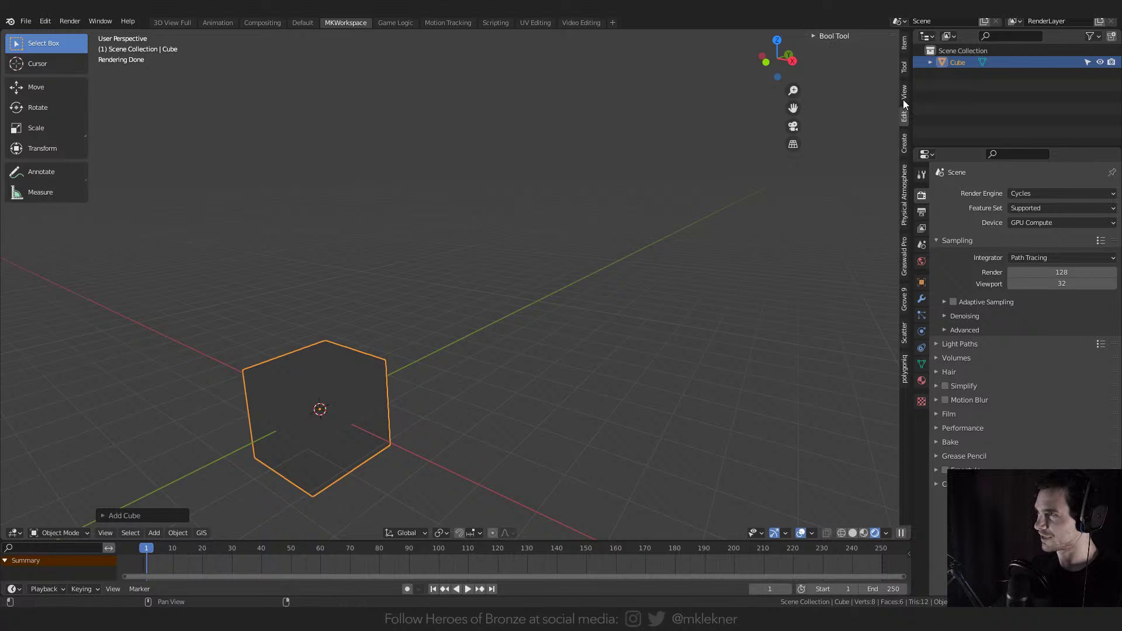
click(905, 92)
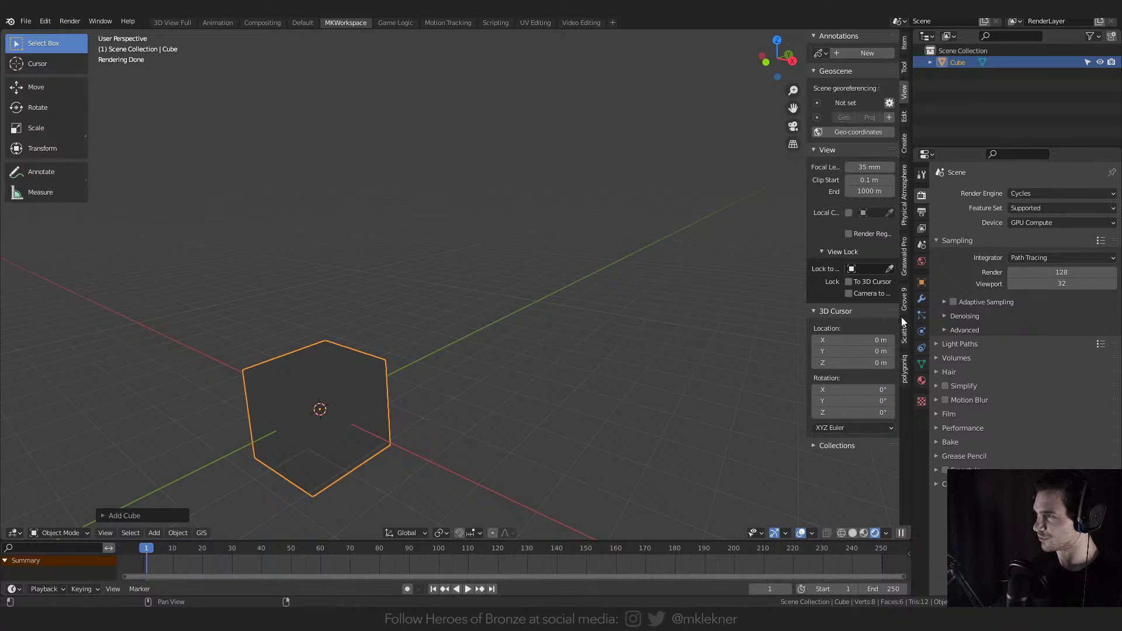
click(903, 67)
key(Tab)
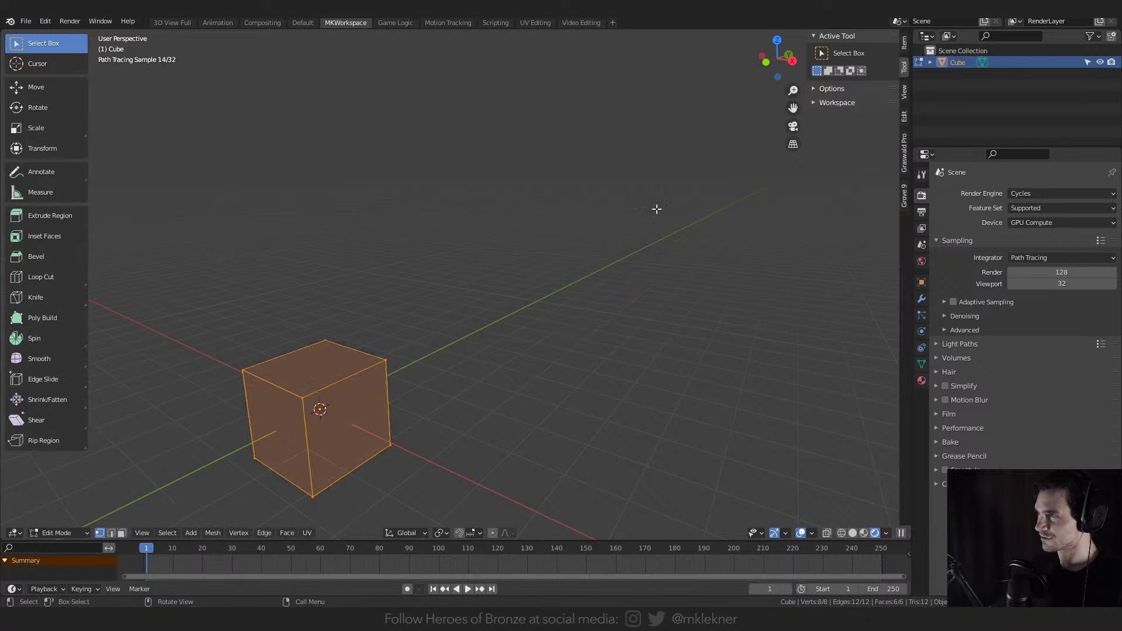
- Frame the cube in the viewport and expand the LoopTools tool list in the sidebar
key(KP_Decimal)
click(907, 44)
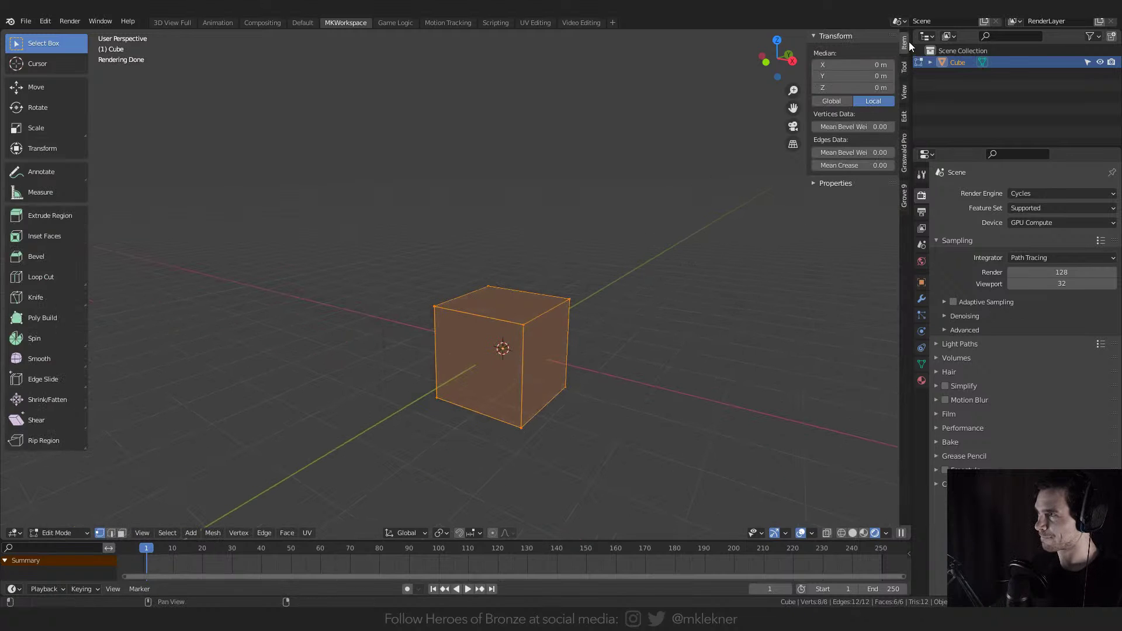
click(909, 93)
click(904, 118)
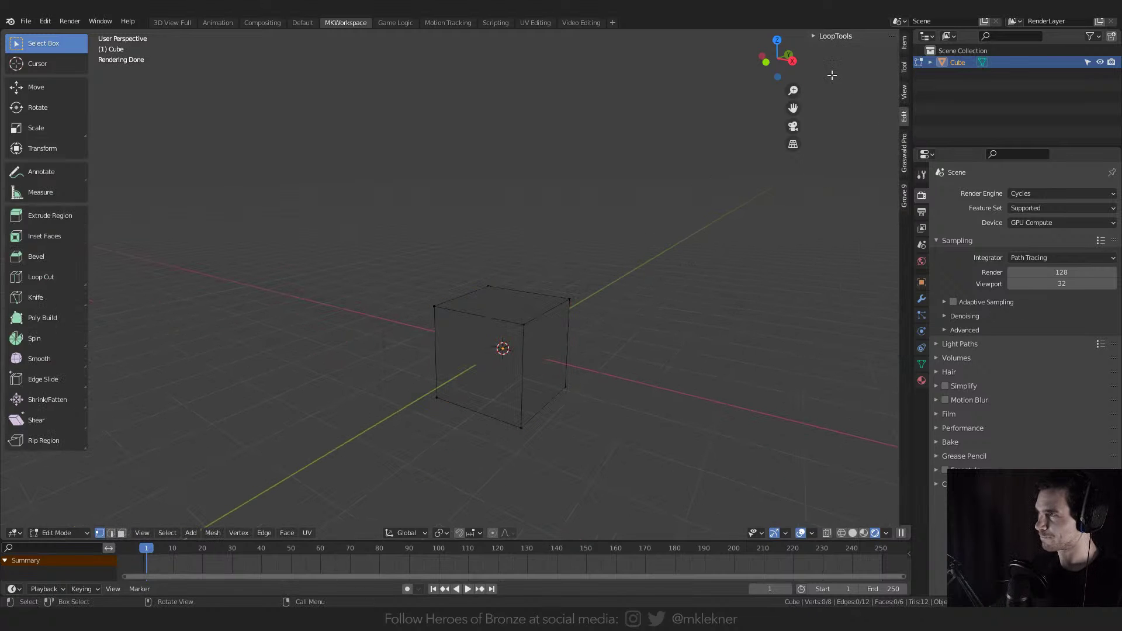
middle_drag(538, 351, 533, 392)
scroll(535, 395, up, 3)
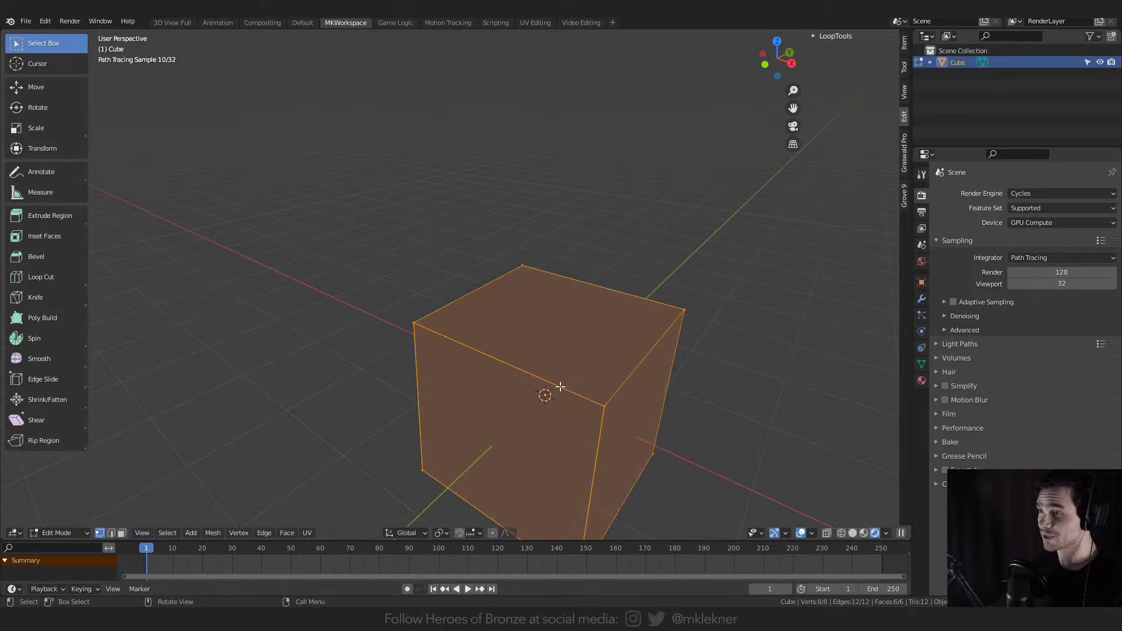
shift+middle_drag(602, 331, 511, 192)
click(840, 36)
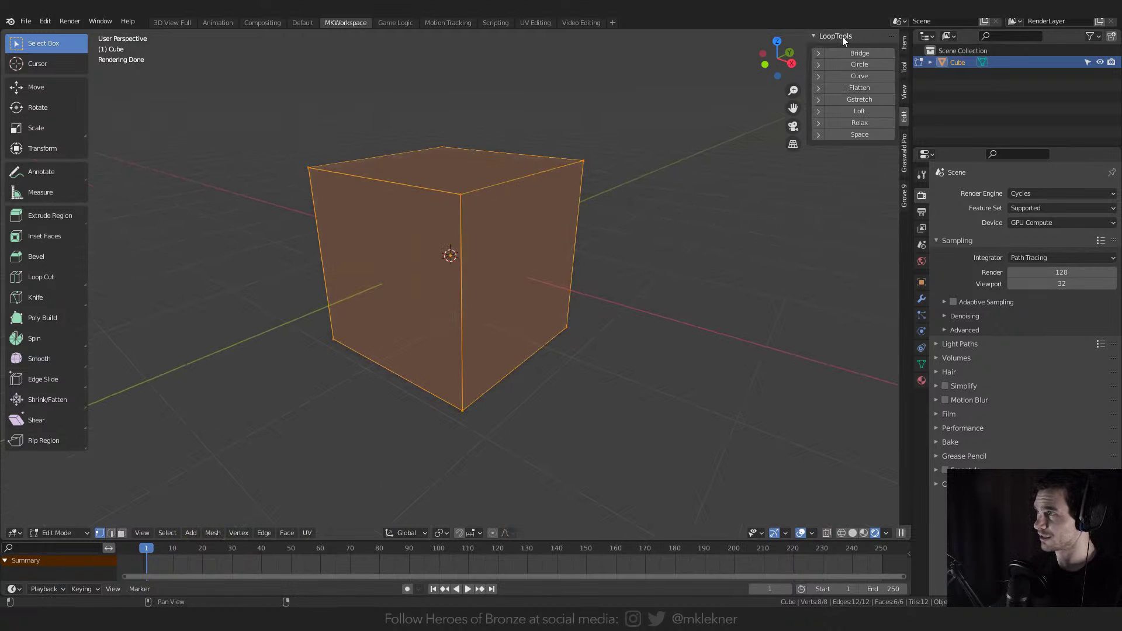
click(842, 37)
click(835, 35)
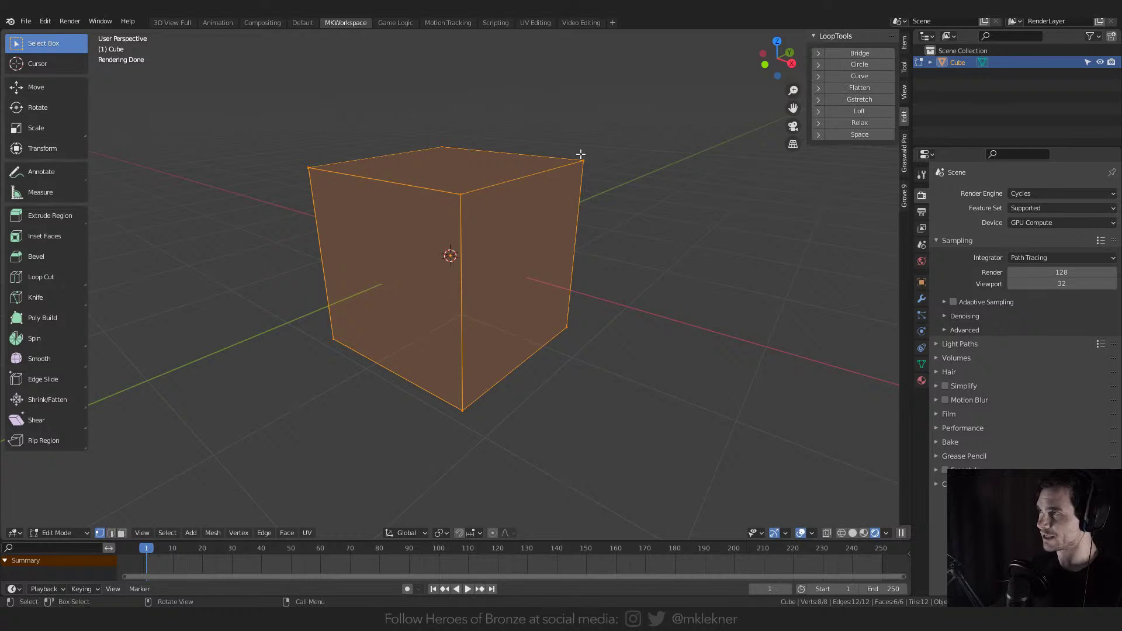
mouse_move(581, 156)
middle_down()
mouse_move(441, 258)
mouse_move(586, 150)
mouse_move(609, 258)
mouse_move(528, 315)
mouse_move(581, 283)
mouse_move(598, 313)
mouse_move(457, 241)
mouse_move(485, 234)
middle_up()
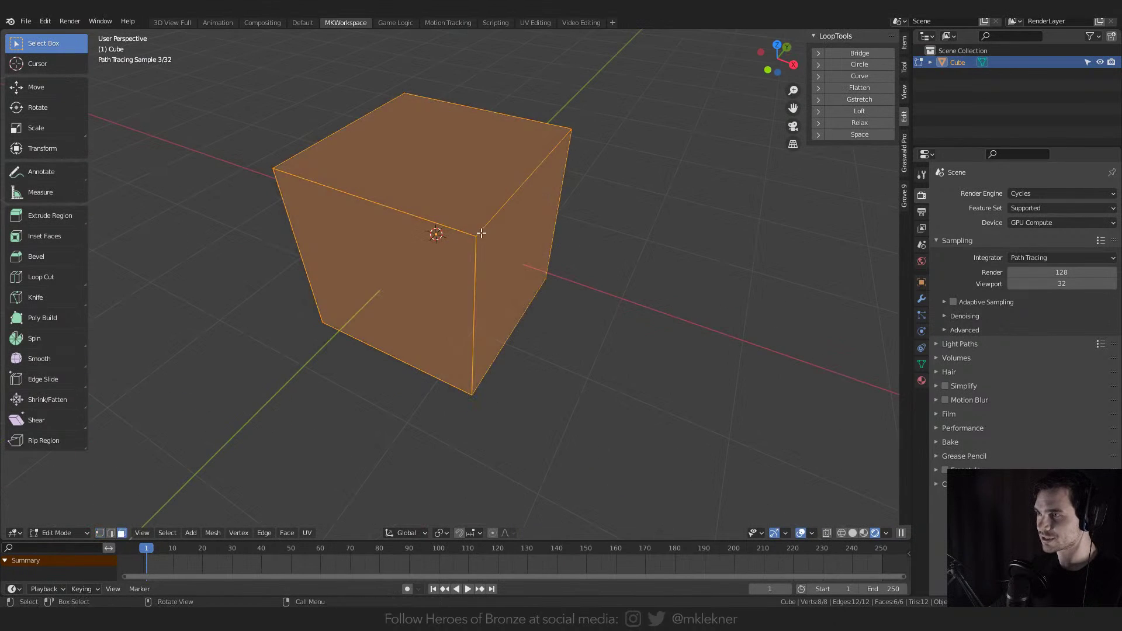
- Switch to face selection and solid shading, and extrude faces of the cube into an L-shaped base with an upright block
key(3)
click(514, 246)
click(852, 533)
middle_drag(605, 300, 642, 299)
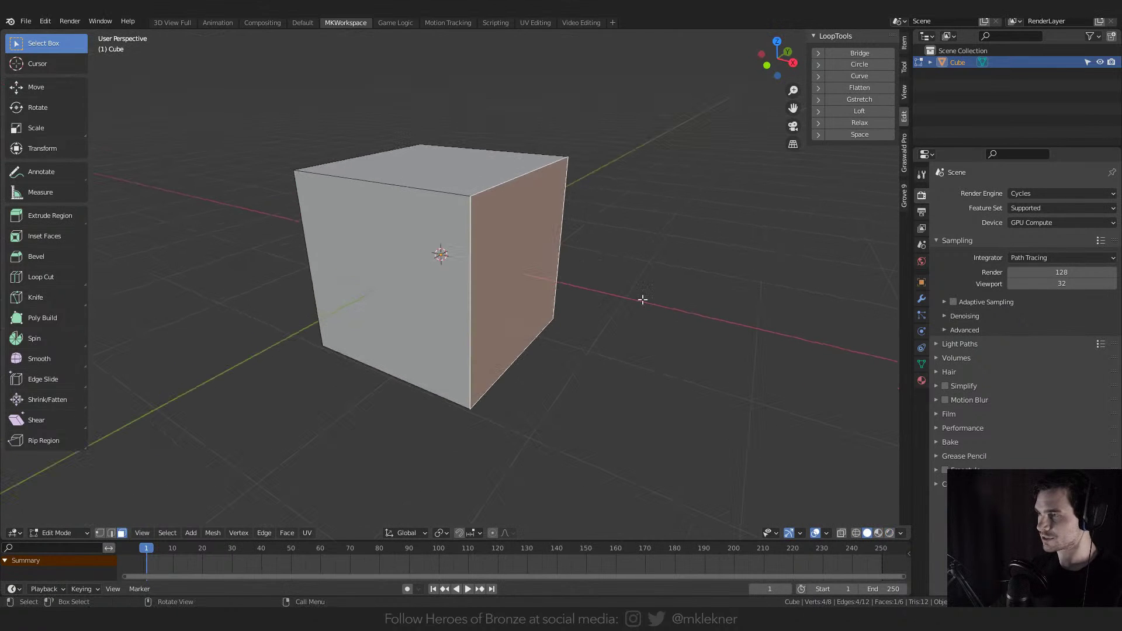
key(e)
click(777, 343)
middle_drag(777, 343, 614, 280)
key(e)
click(468, 217)
middle_drag(469, 217, 526, 246)
key(Tab)
key(Tab)
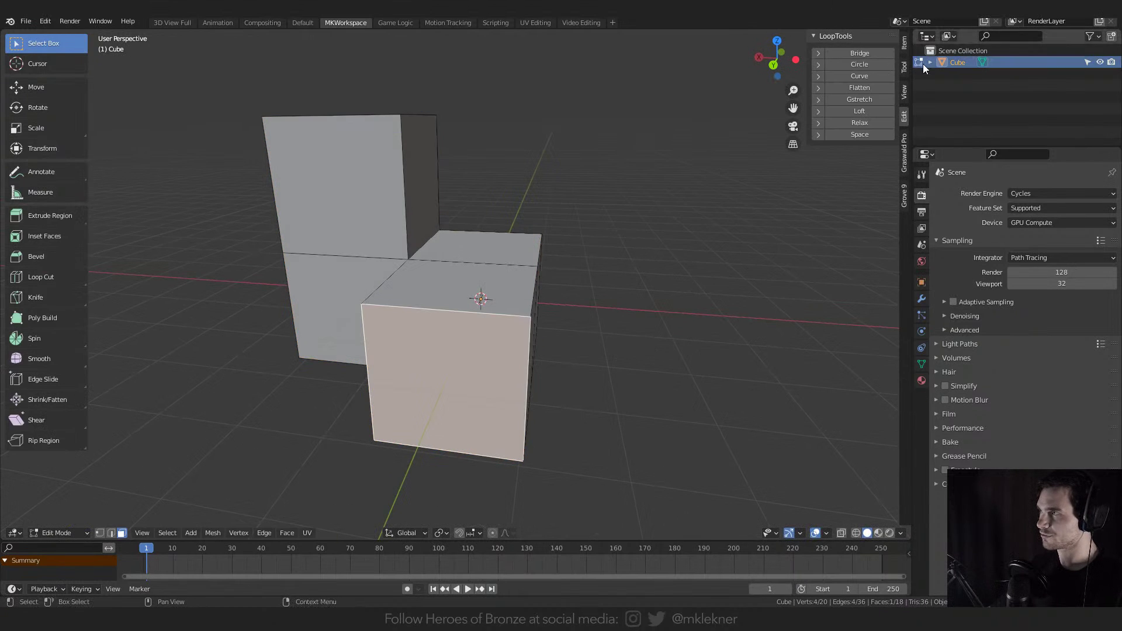
middle_drag(578, 198, 542, 289)
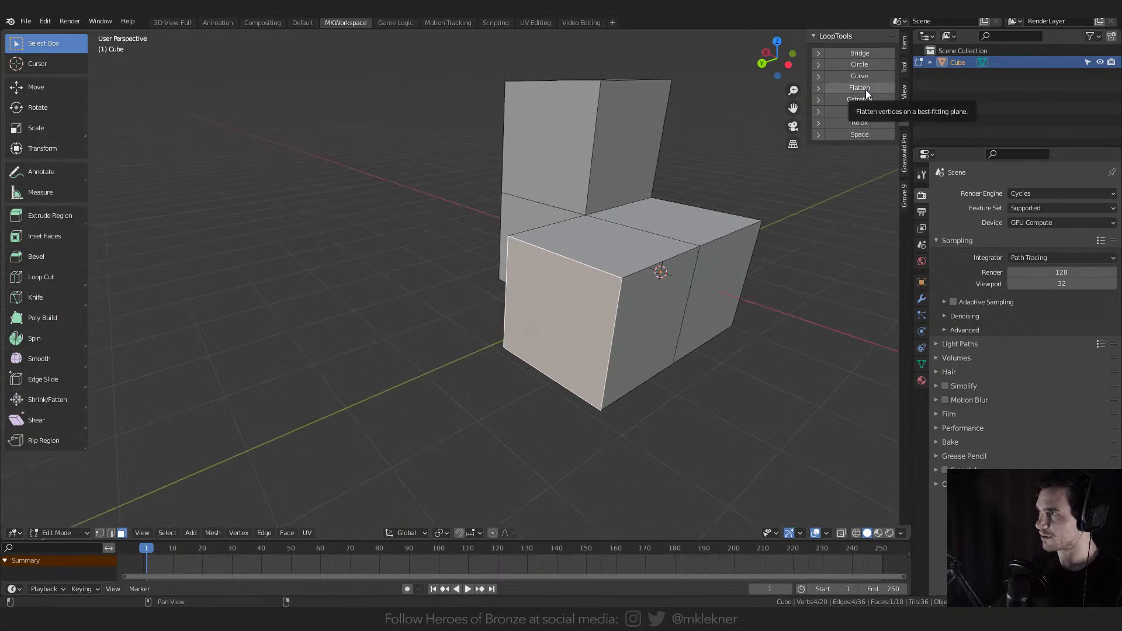
- Subdivide the entire mesh with 1 cut and a smoothness of 1.000
key(1)
key(alt+a)
mouse_move(616, 281)
middle_down()
mouse_move(584, 274)
mouse_move(608, 293)
middle_up()
key(Tab)
key(Tab)
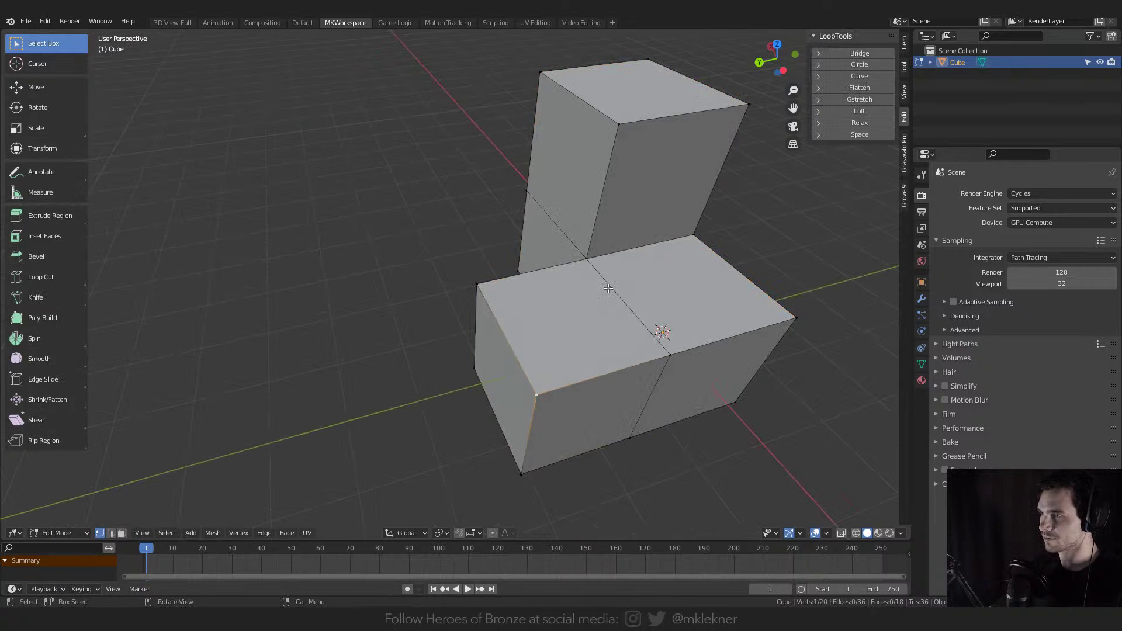
key(a)
right_click(608, 293)
click(584, 305)
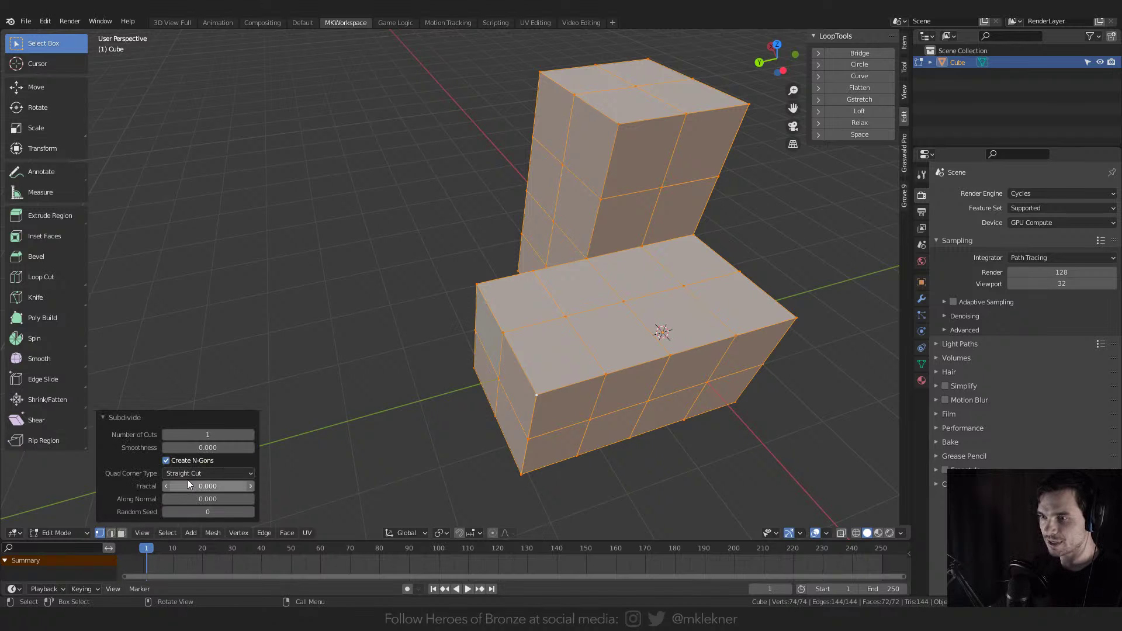
drag(182, 447, 234, 447)
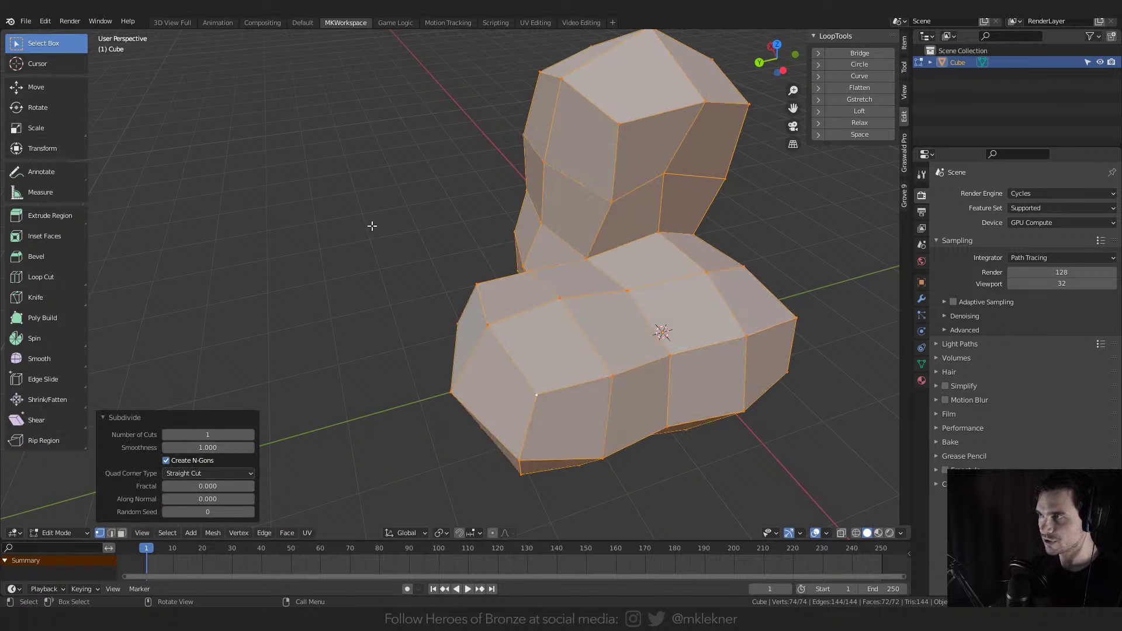
middle_drag(371, 226, 443, 236)
key(Tab)
key(Tab)
- Try LoopTools Flatten on a patch of nine faces spanning the base and the upright block
middle_drag(572, 203, 689, 216)
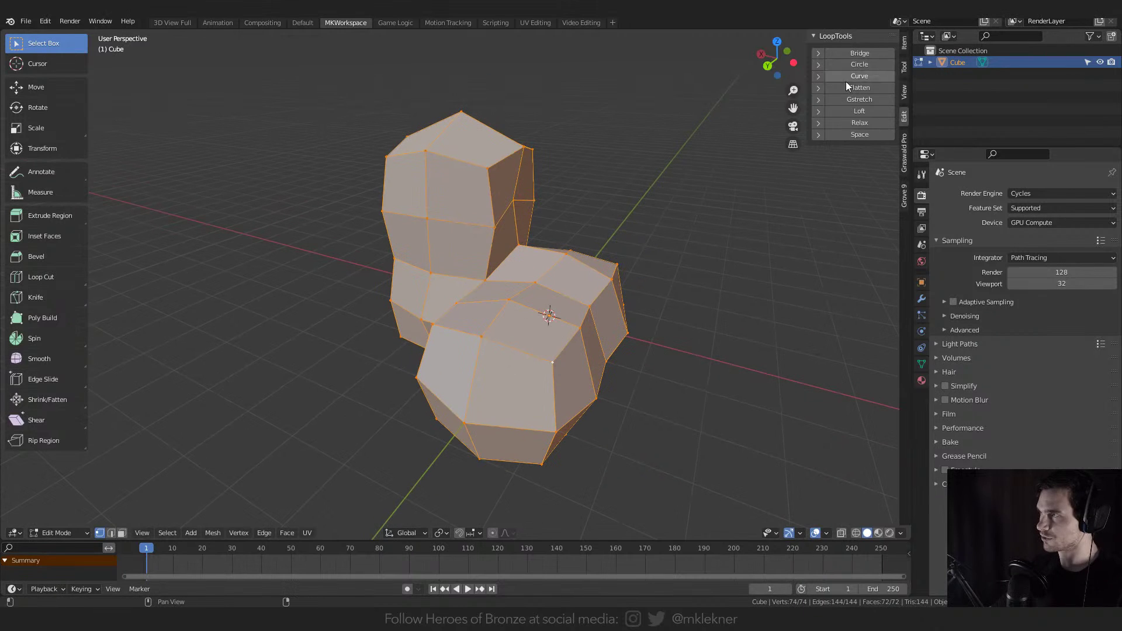
mouse_move(508, 231)
middle_down()
mouse_move(399, 260)
mouse_move(442, 260)
mouse_move(506, 348)
middle_up()
key(alt+a)
key(3)
key(c)
drag(506, 347, 515, 237)
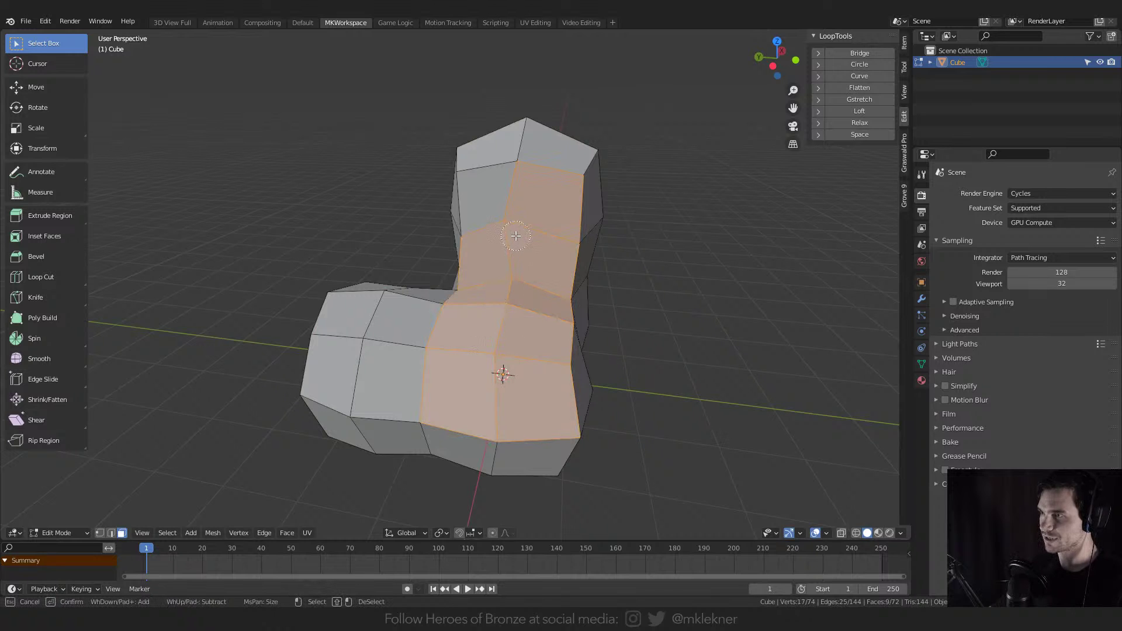
key(Escape)
click(865, 86)
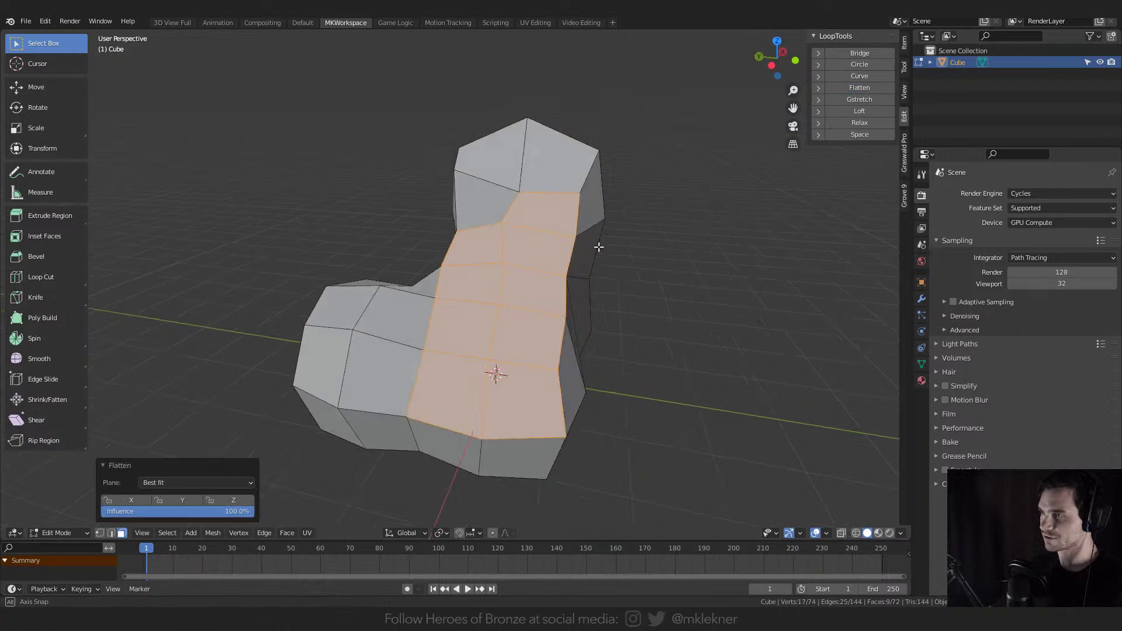
middle_drag(596, 243, 653, 136)
key(ctrl+z)
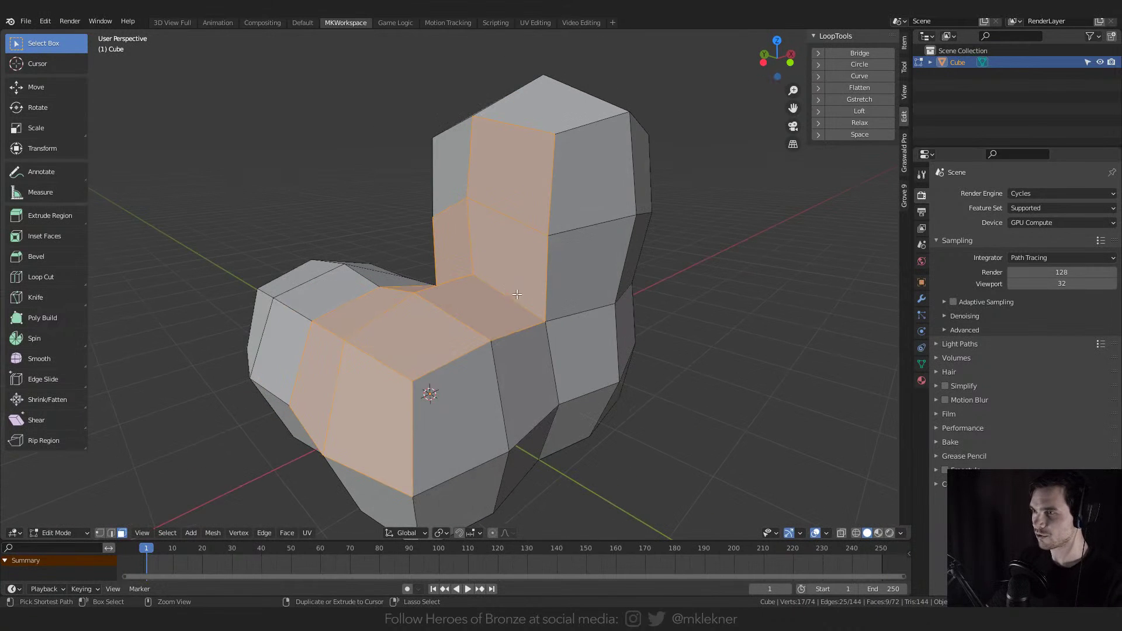
- Extrude four adjoining faces on the top and side of the base outward by about 0.85 m
click(374, 353)
middle_drag(474, 337, 543, 431)
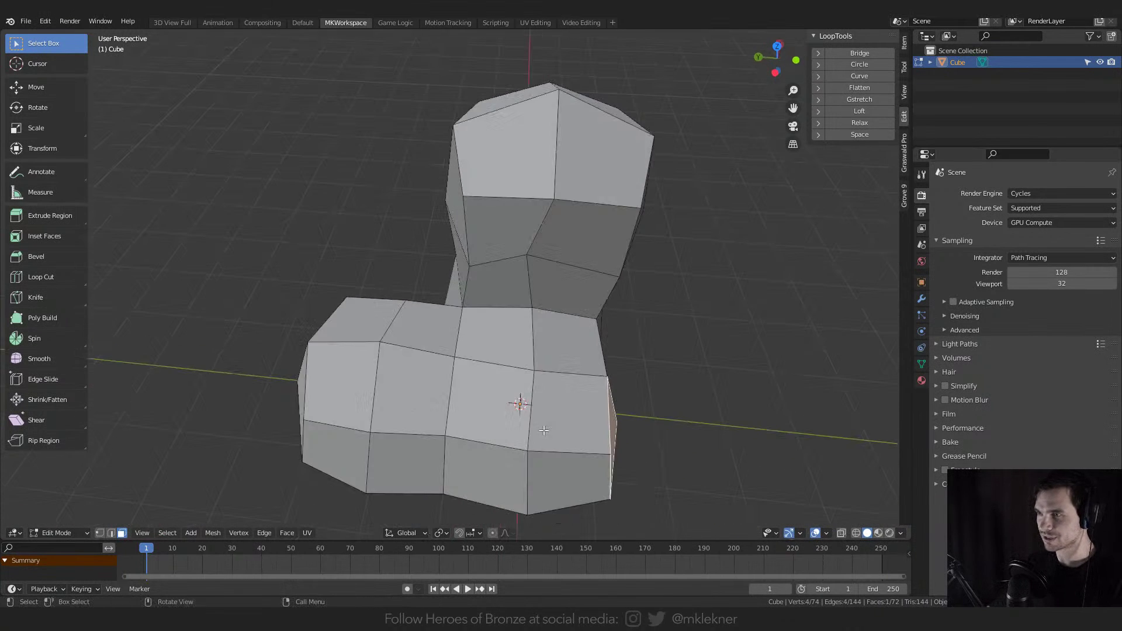
click(472, 343)
shift+click(422, 394)
shift+click(469, 390)
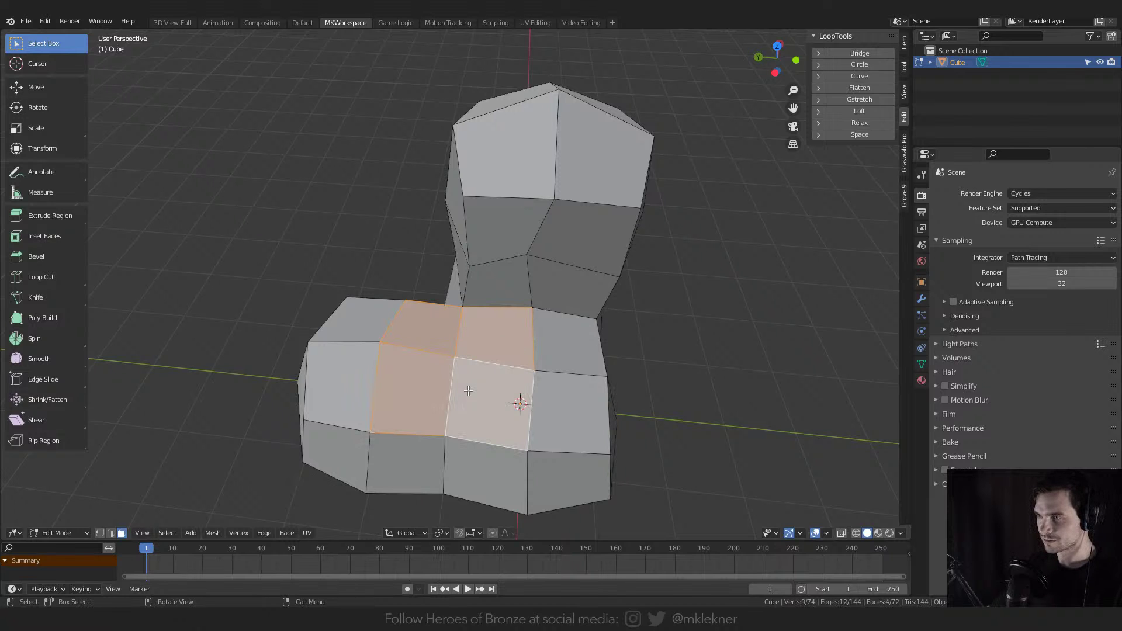
key(e)
click(554, 293)
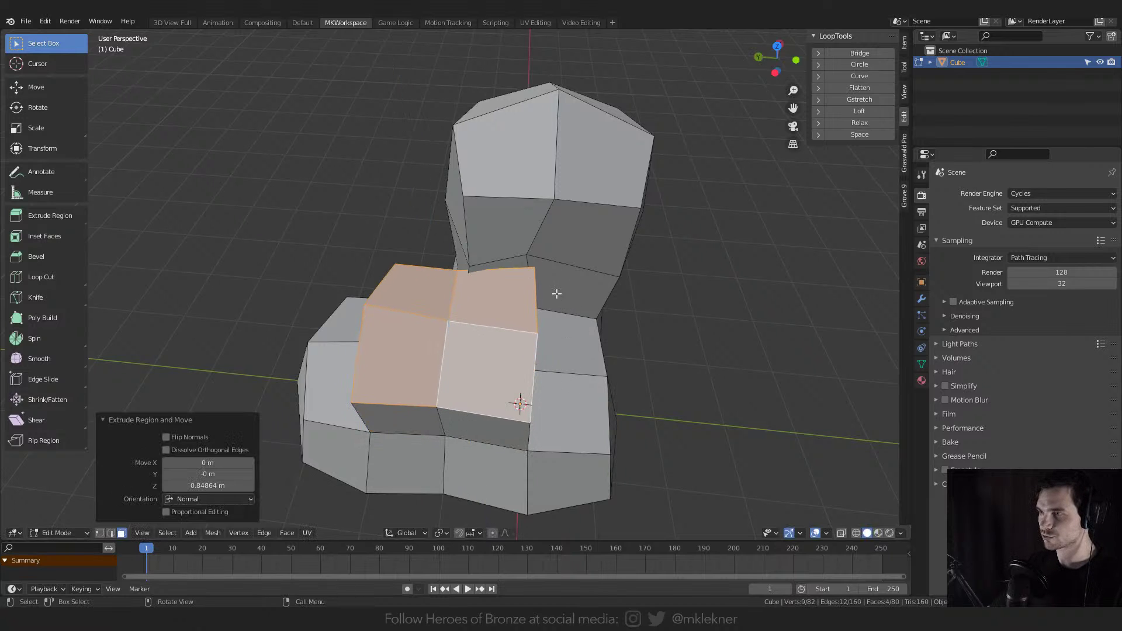
middle_drag(553, 292, 460, 300)
- Extrude two adjoining side faces of the new protrusion by about 1.78 m and reshape them with LoopTools Circle
click(372, 323)
middle_drag(364, 413, 358, 401)
shift+click(358, 401)
key(e)
click(355, 378)
scroll(356, 378, down, 3)
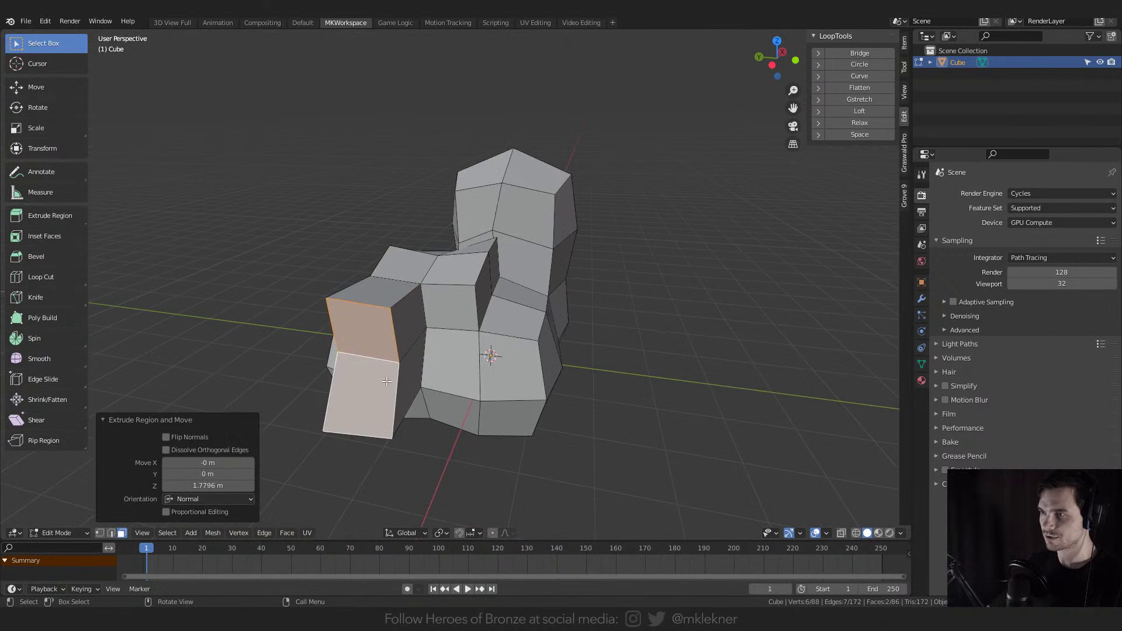
click(871, 63)
middle_drag(444, 251, 417, 210)
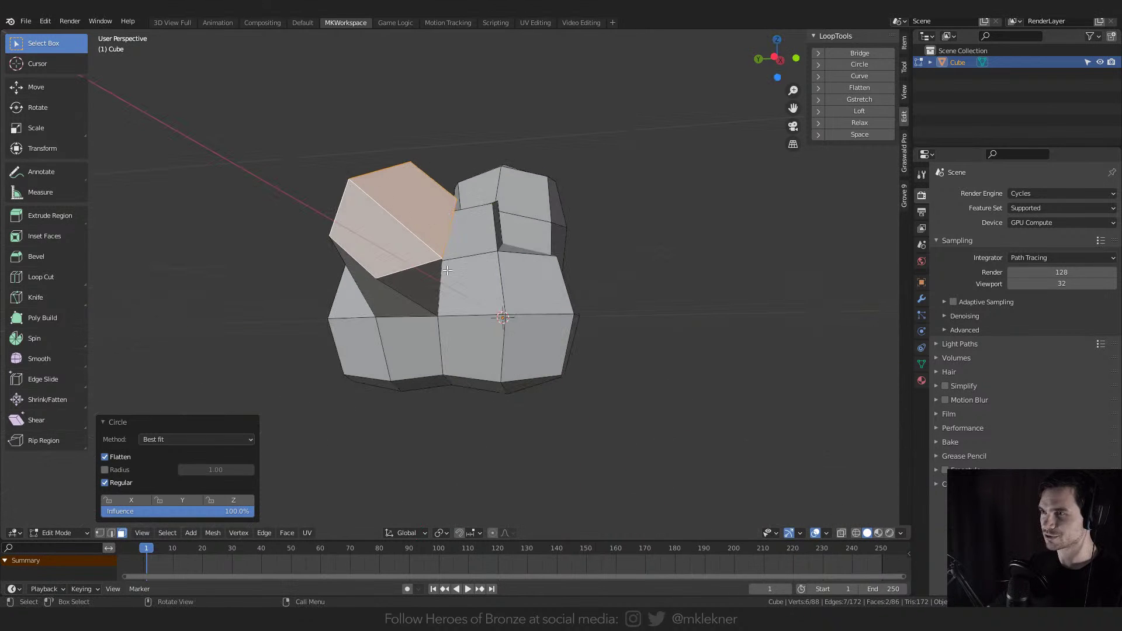
middle_drag(446, 269, 409, 304)
- Duplicate the two rounded end faces about 3.3 m along negative X and extrude the copy by about 2.3 m
key(shift+d)
key(x)
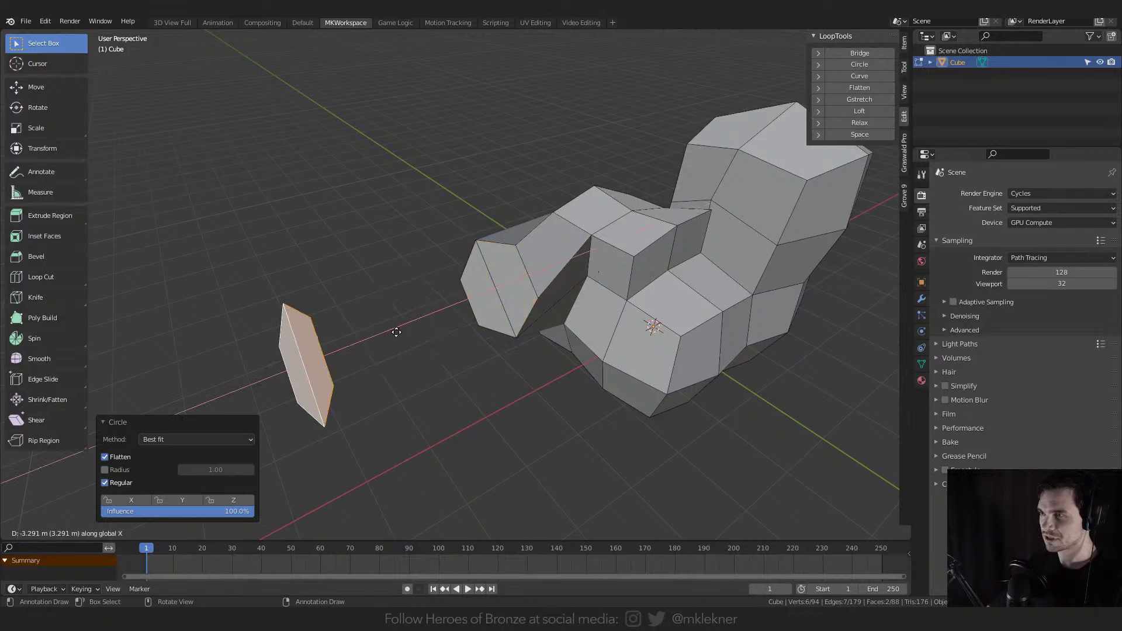
click(396, 332)
middle_drag(371, 340, 366, 353)
key(e)
click(450, 330)
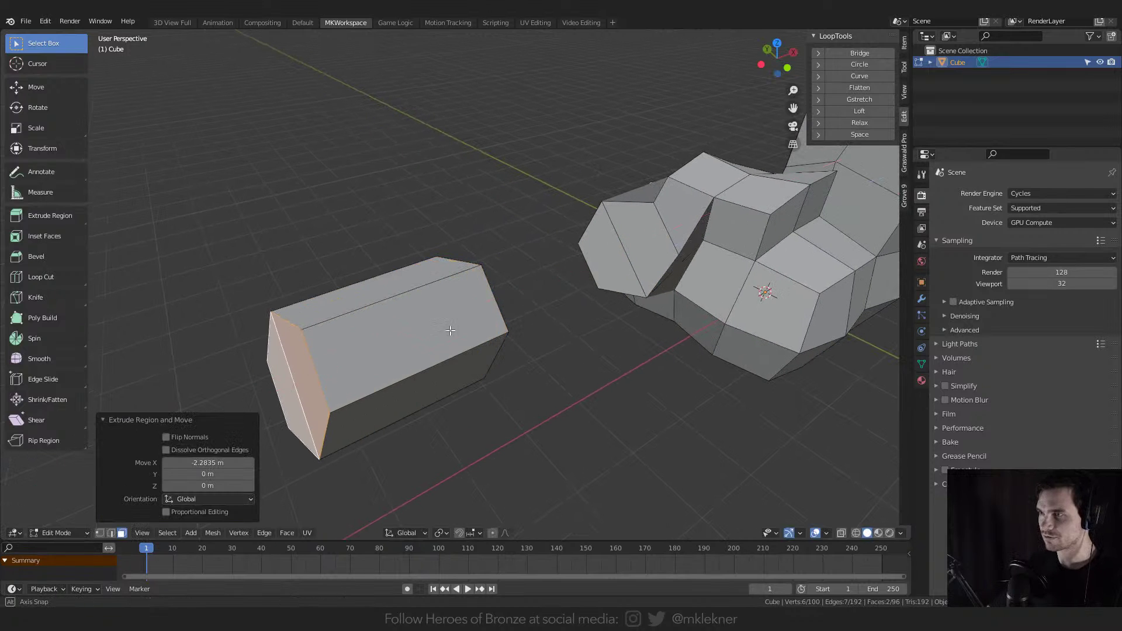
- Delete the two cap faces of the detached block on the end facing the main body
middle_drag(450, 331, 268, 225)
click(268, 229)
shift+click(283, 243)
key(x)
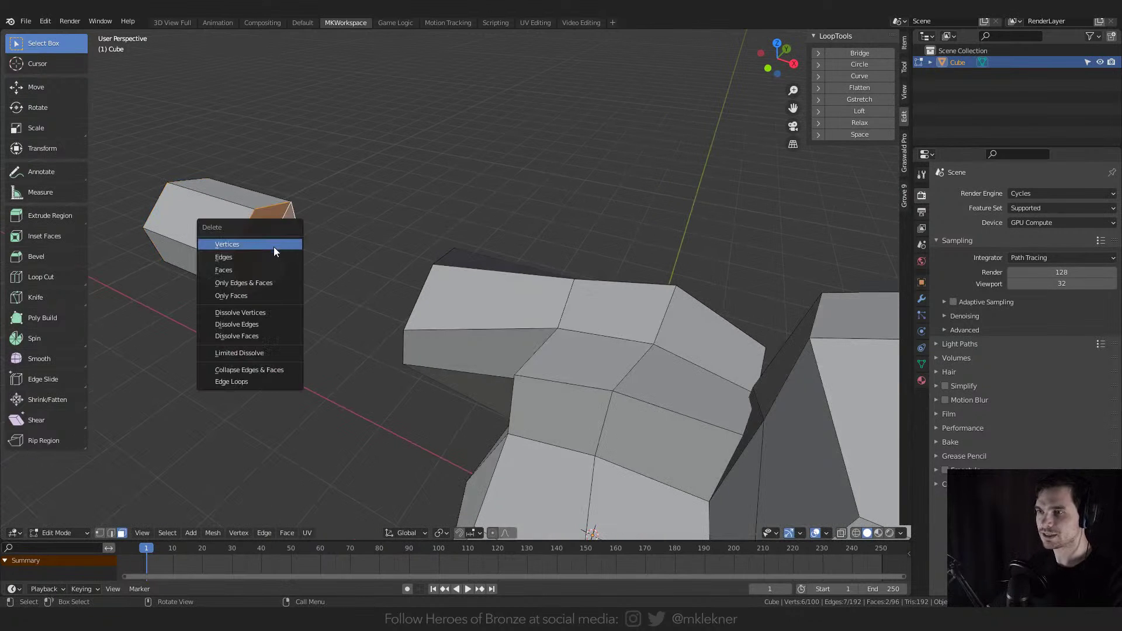
click(278, 272)
- Delete the two rounded cap faces at the end of the main body's protrusion
middle_drag(278, 272, 526, 234)
click(654, 198)
shift+click(619, 207)
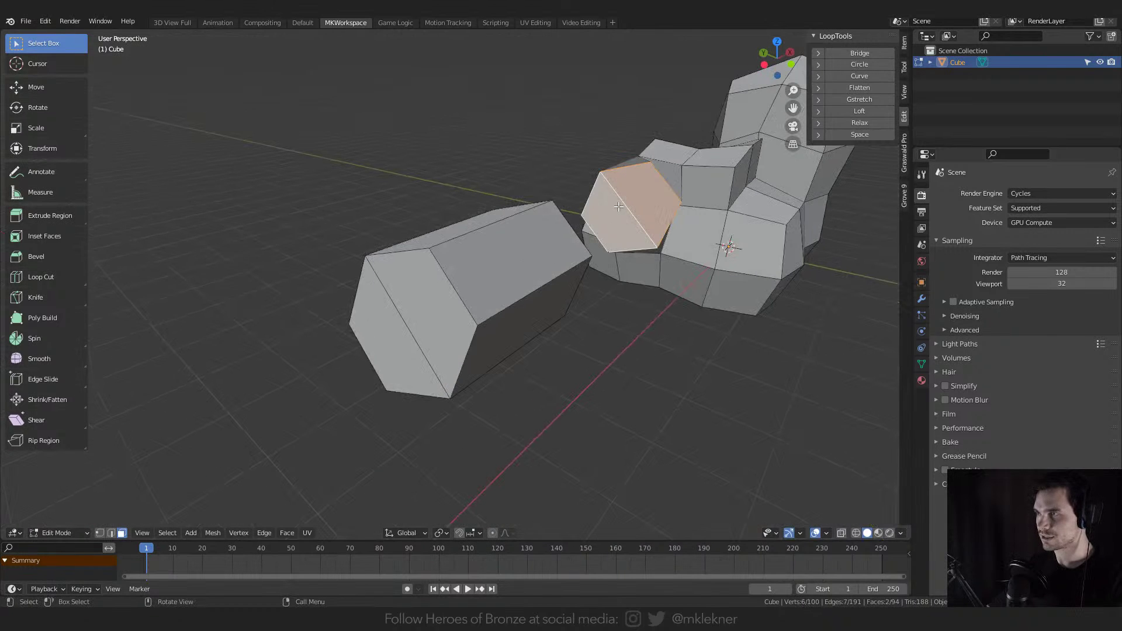
key(x)
click(602, 207)
- Connect the open edge loops of the protrusion and the detached block with LoopTools Bridge
middle_drag(601, 207, 297, 227)
key(2)
alt+click(623, 221)
alt+shift+click(357, 267)
middle_drag(357, 267, 585, 256)
click(855, 54)
- Apply LoopTools Relax and Space to the entire mesh
key(a)
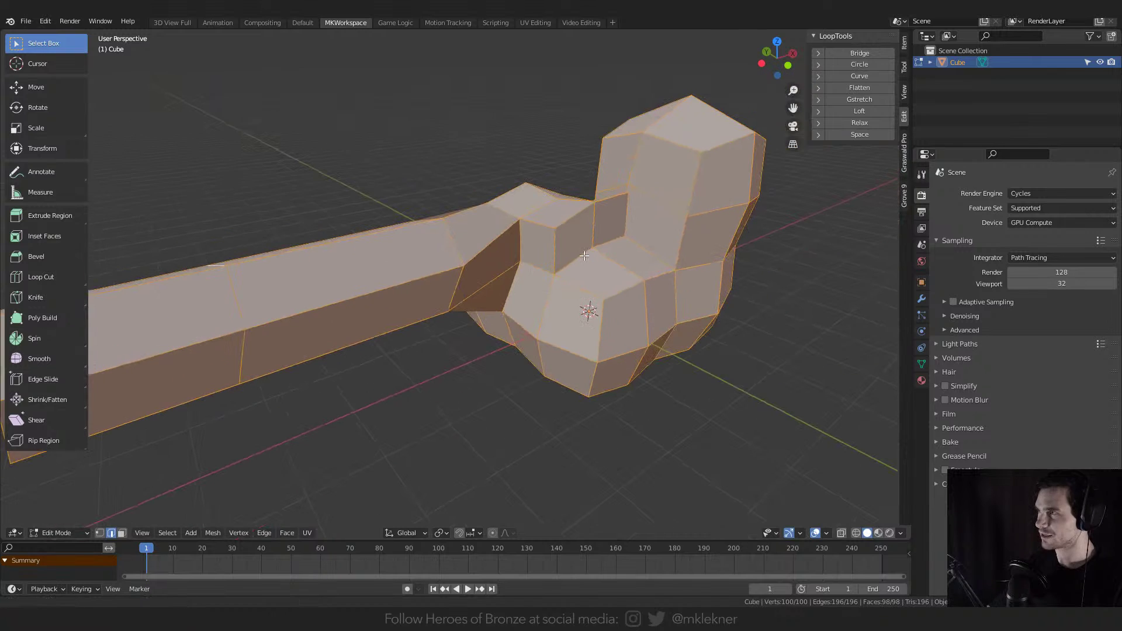
click(857, 123)
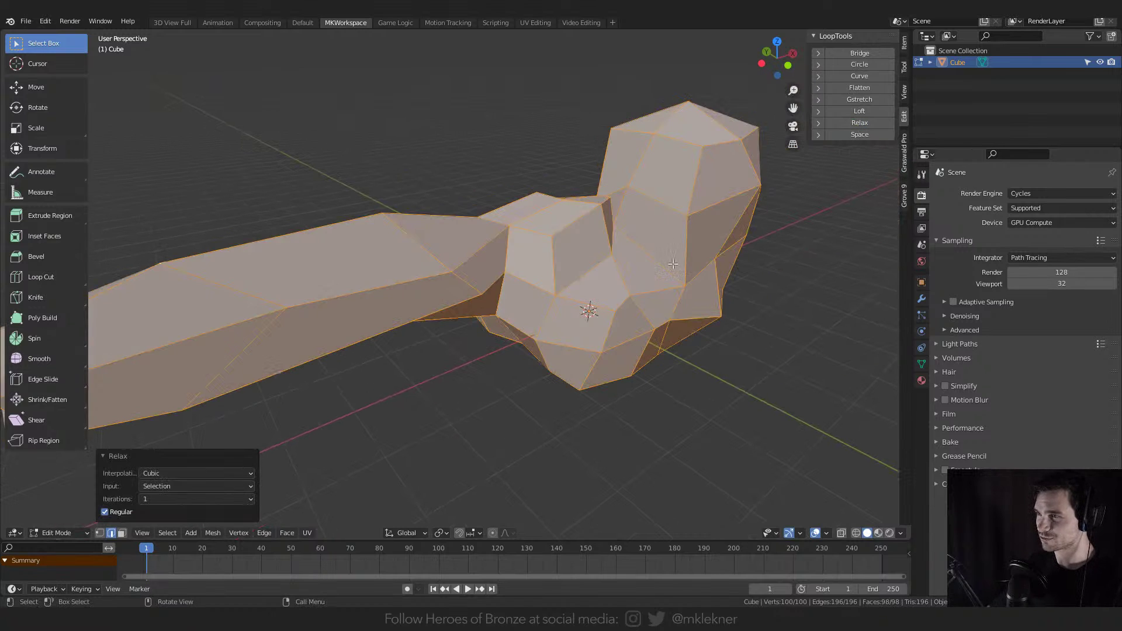
middle_drag(643, 257, 665, 262)
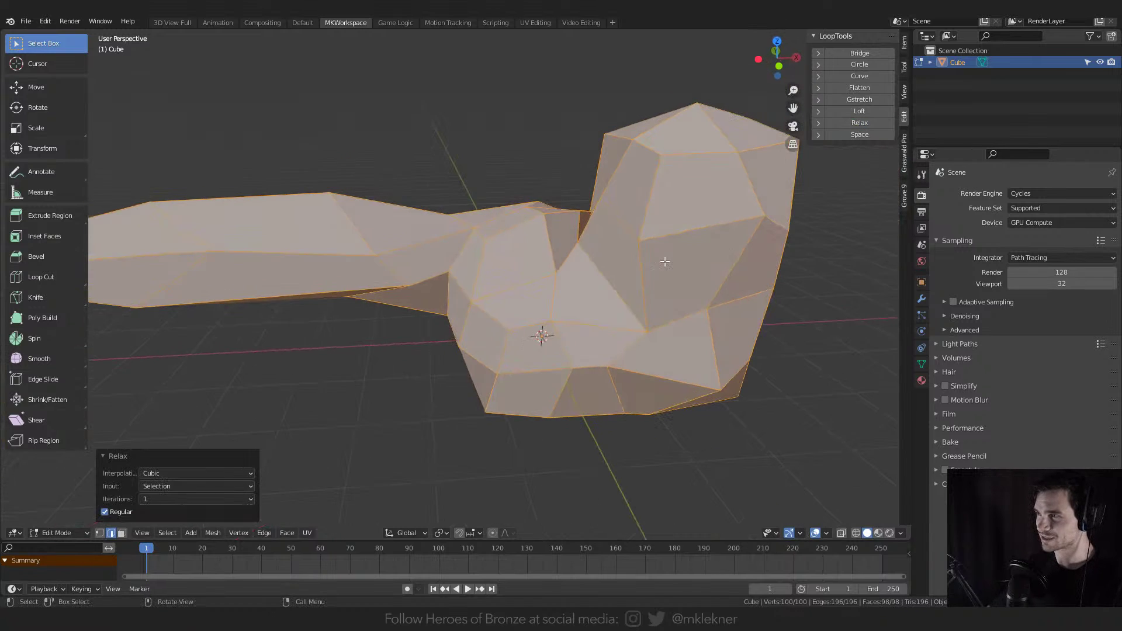
click(856, 134)
- Select eight adjoining faces down the side of the upright block and base and distribute their vertices with LoopTools Space
middle_drag(672, 304, 380, 258)
key(3)
click(362, 180)
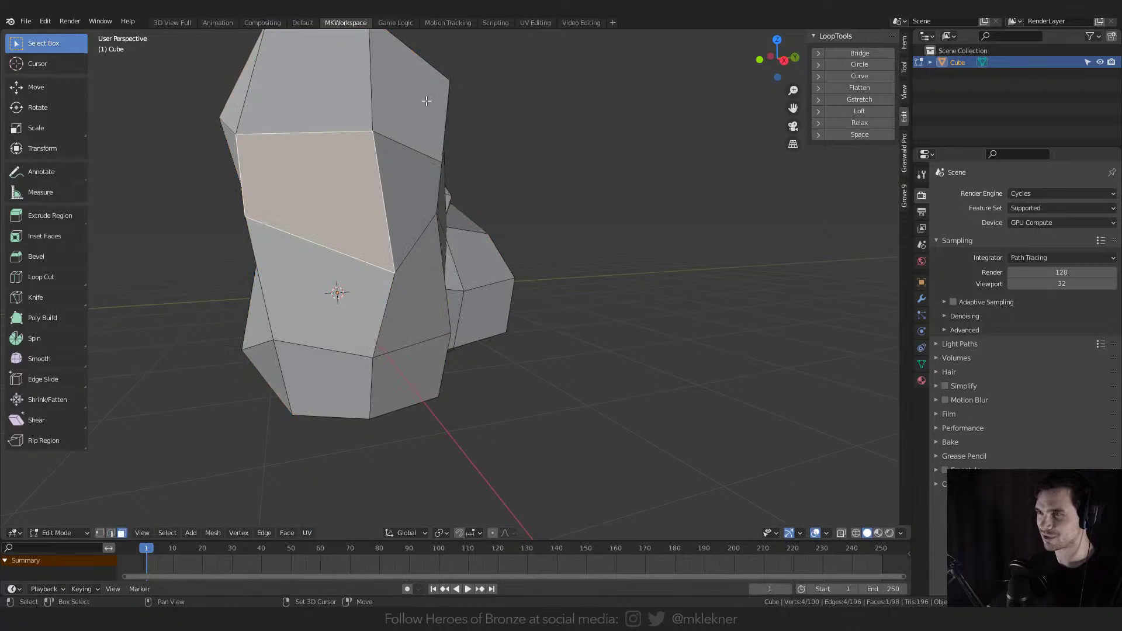
shift+click(401, 187)
shift+click(380, 128)
shift+click(327, 275)
shift+click(418, 274)
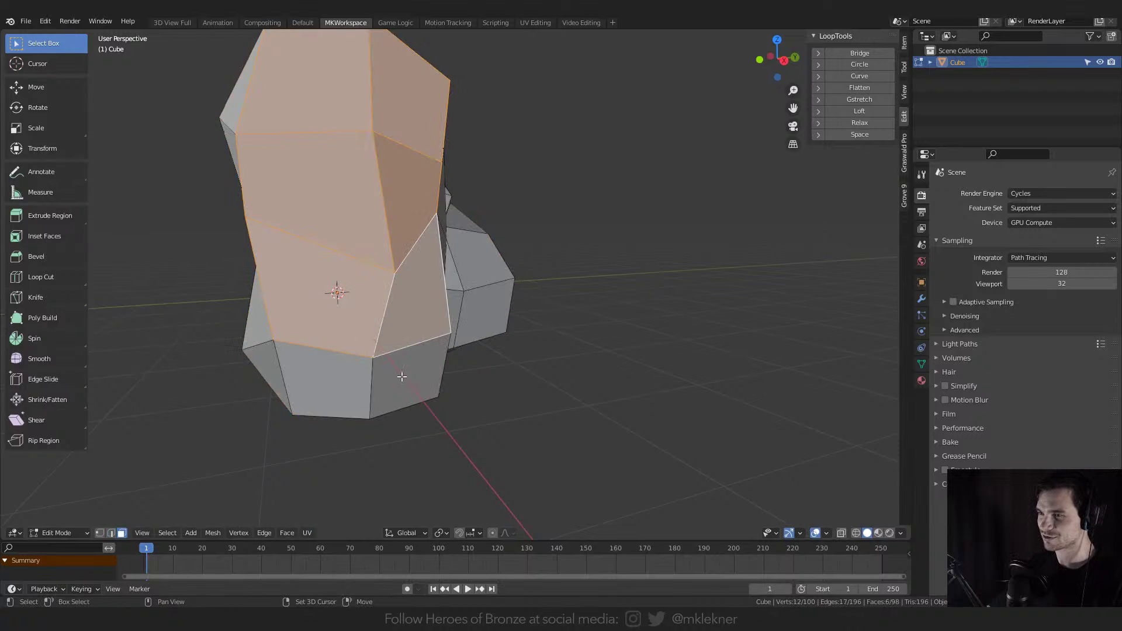
shift+click(403, 374)
shift+click(328, 380)
click(860, 135)
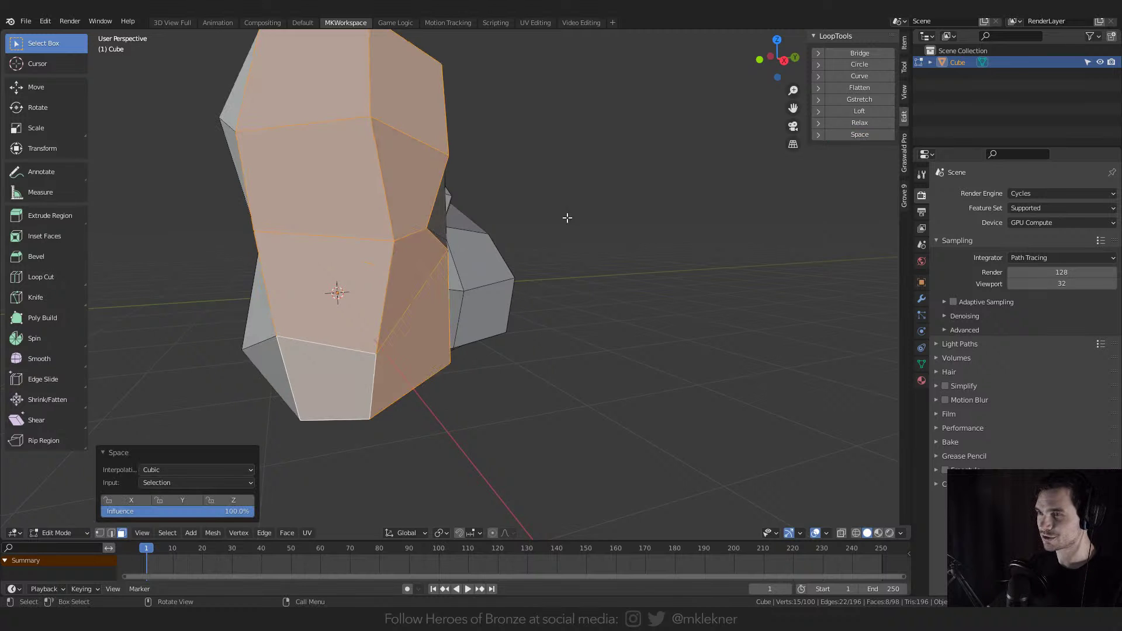
- Move a single vertex at the side edge of the upright block slightly, in vertex selection mode
mouse_move(456, 257)
middle_down()
mouse_move(378, 255)
mouse_move(445, 271)
middle_up()
key(1)
click(458, 261)
click(458, 261)
key(g)
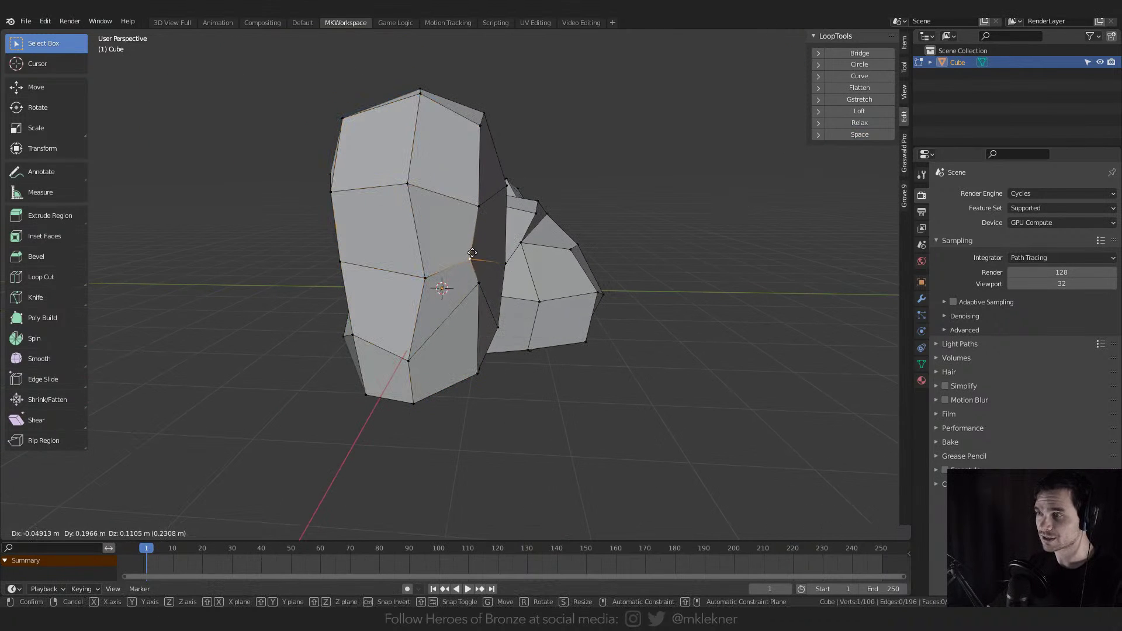
click(460, 271)
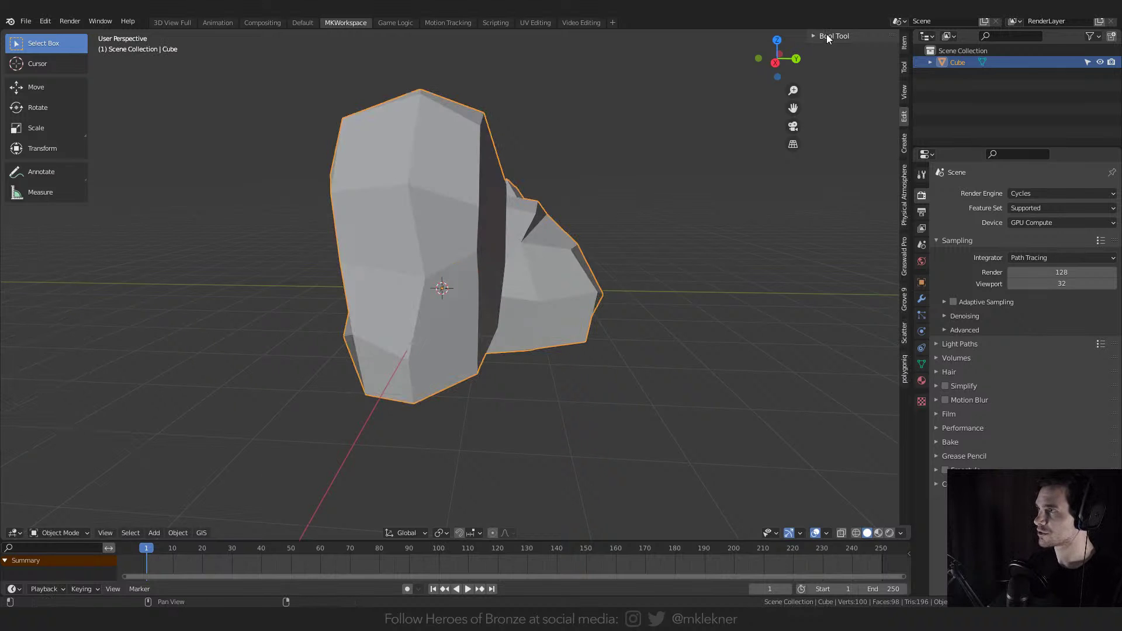
- Select the entire mesh in Edit Mode and switch to face selection
key(a)
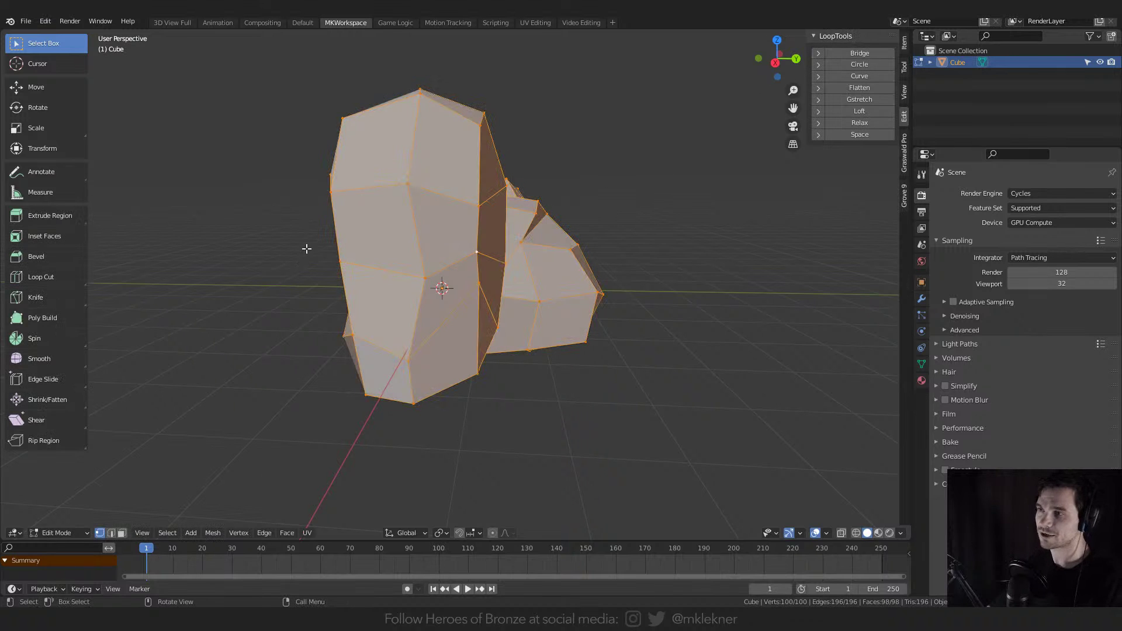
middle_drag(782, 252, 702, 245)
key(3)
middle_drag(536, 270, 468, 257)
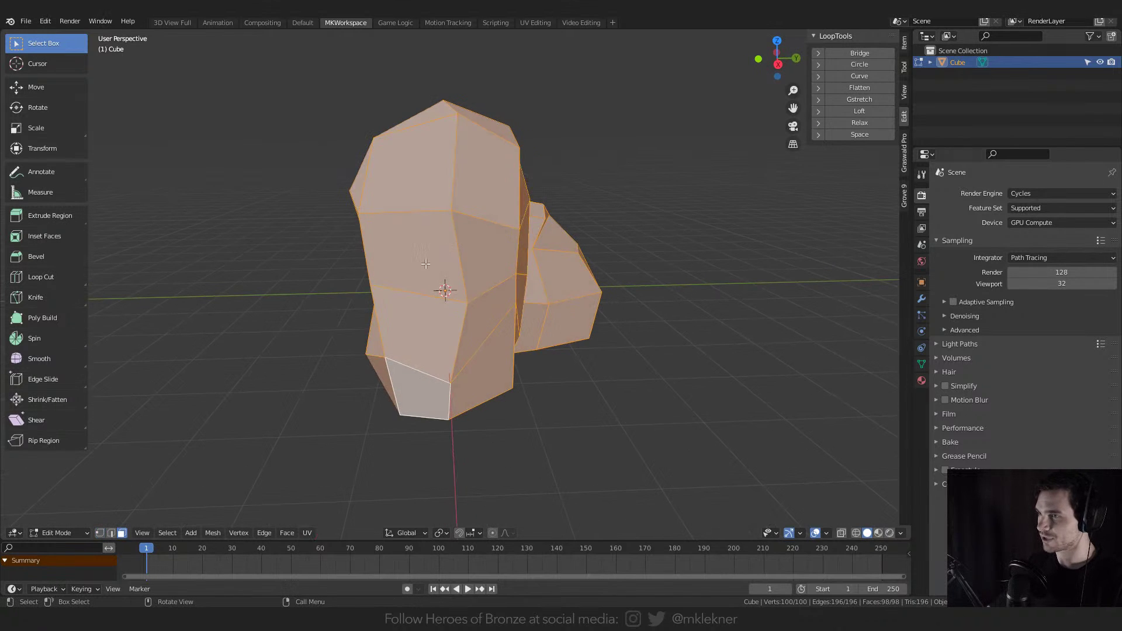
- Select four adjoining faces midway up the upright block, shape them with LoopTools Circle, and return to Object Mode
click(445, 262)
shift+click(448, 313)
shift+click(483, 337)
shift+click(484, 257)
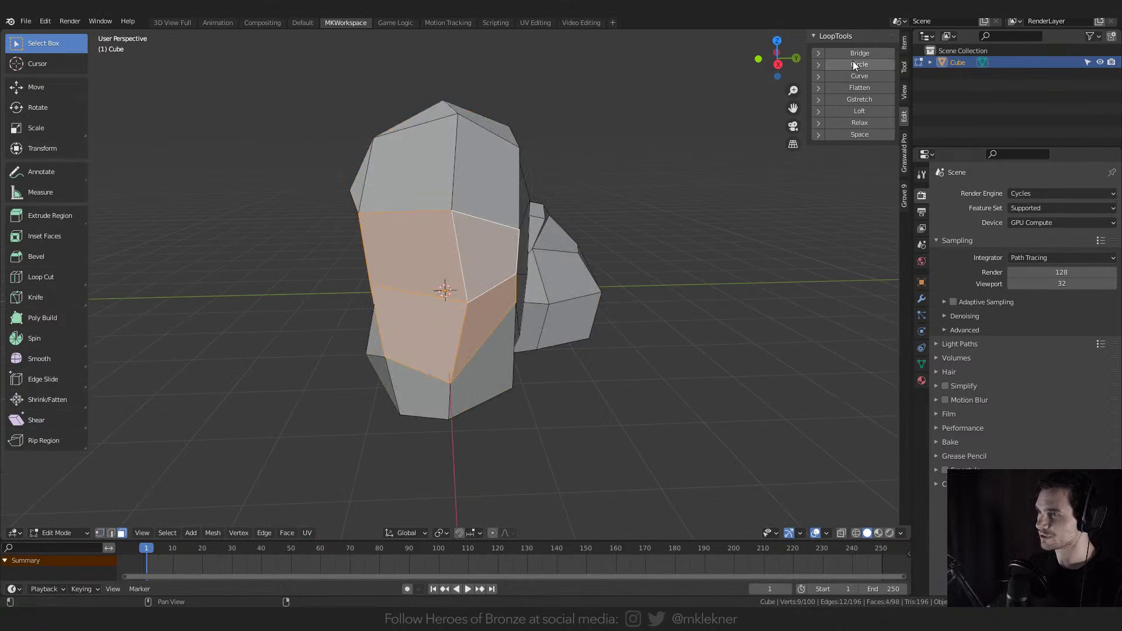
click(854, 63)
middle_drag(672, 146, 389, 221)
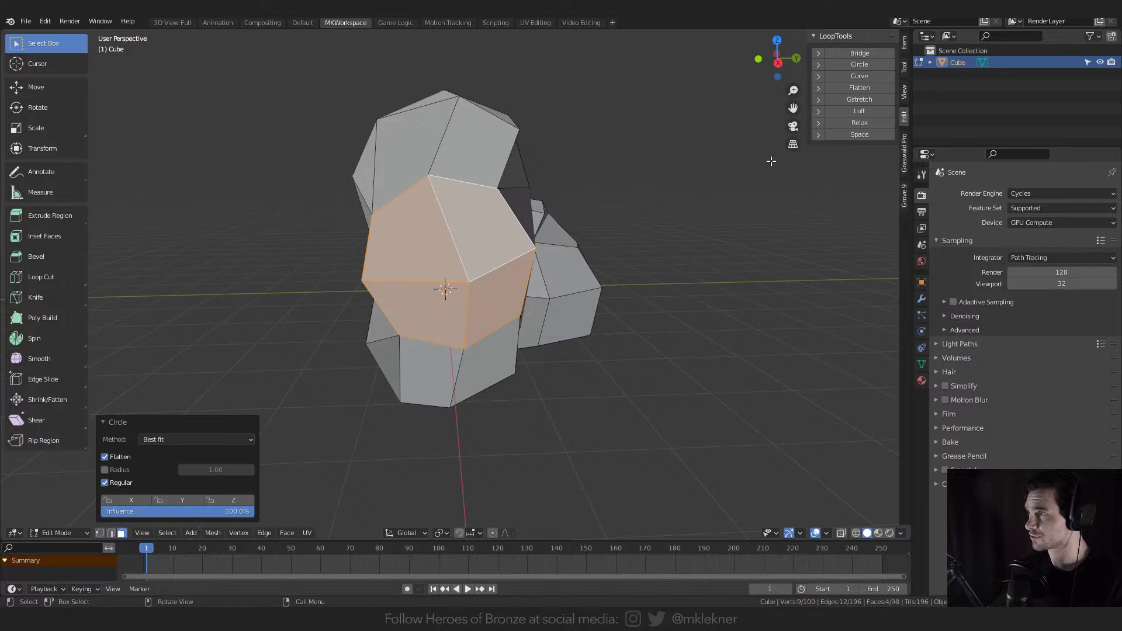
key(Tab)
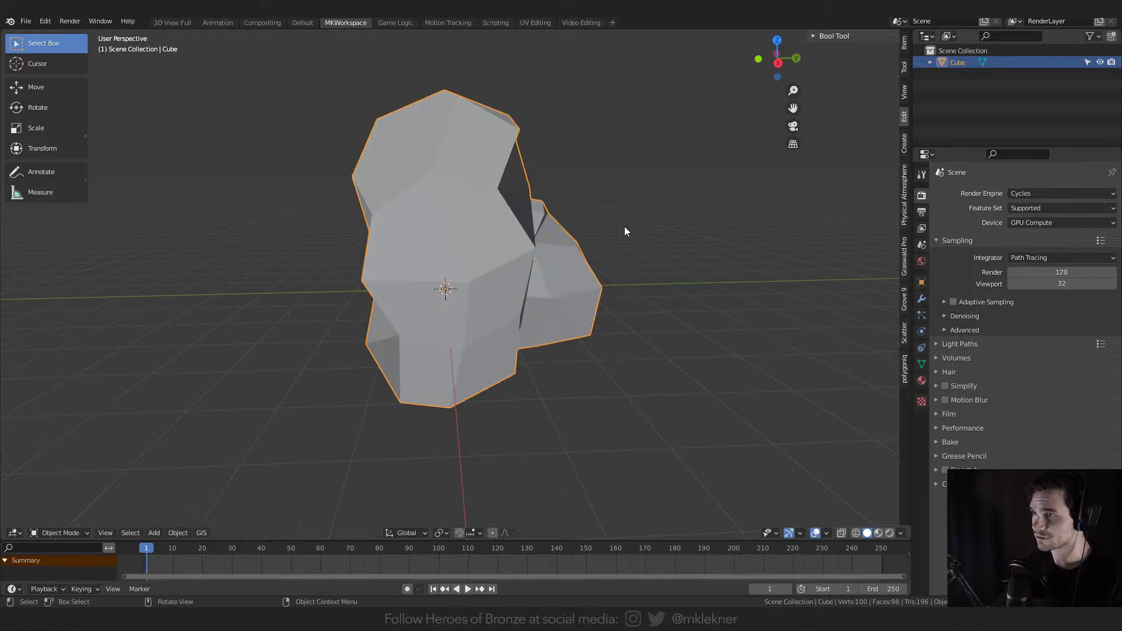
- Look through the enabled add-ons in the preferences down to LoopTools and Node Wrangler
click(46, 21)
click(55, 204)
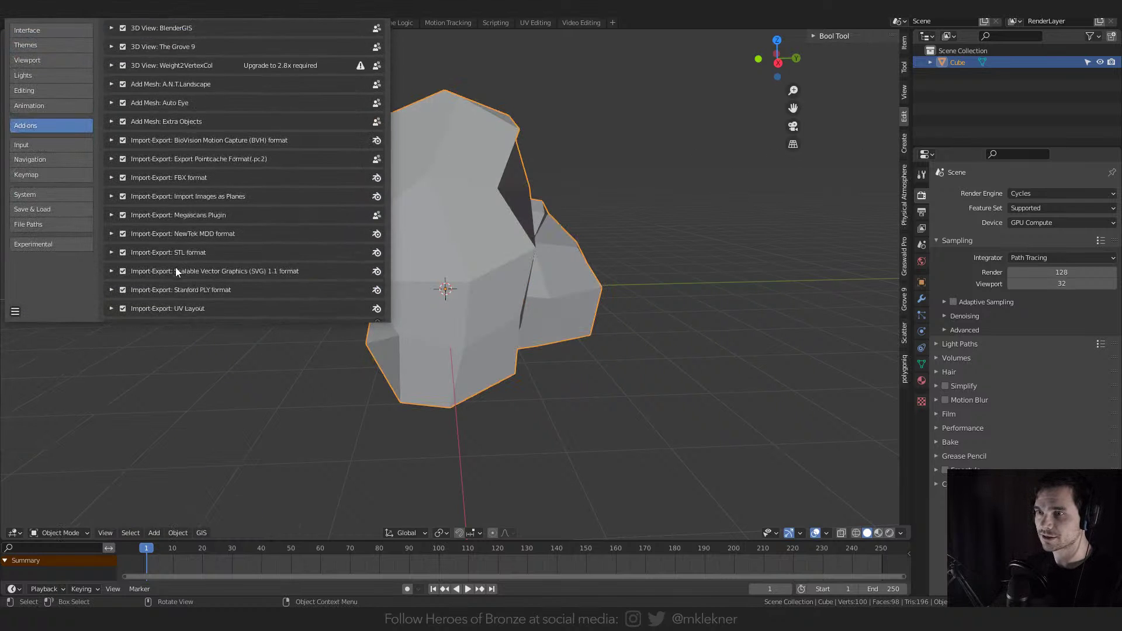
scroll(175, 270, down, 10)
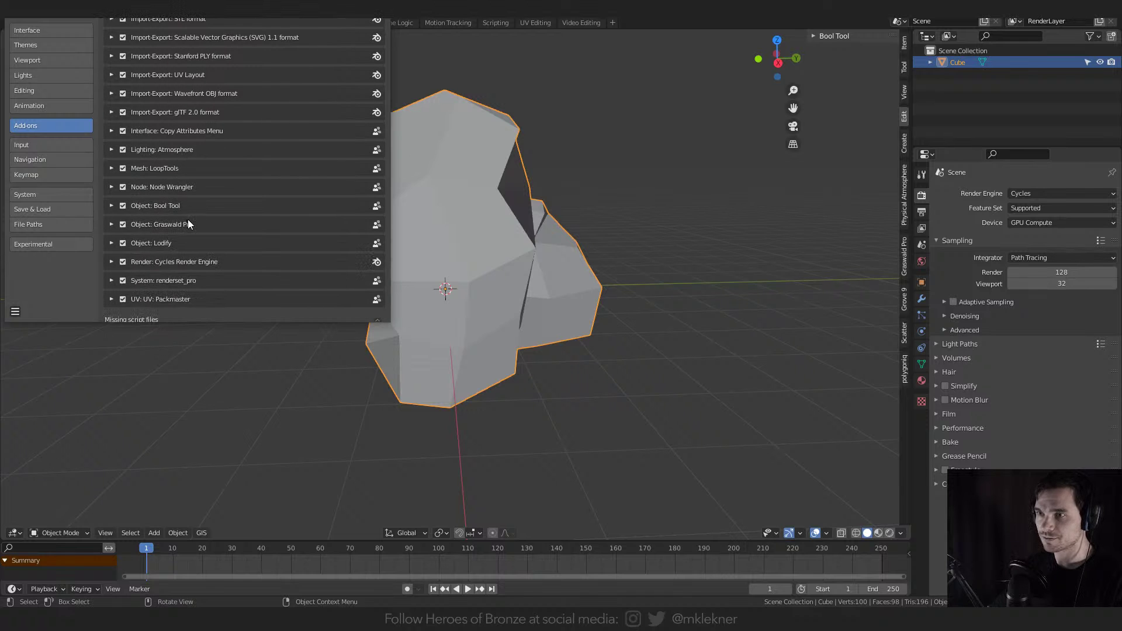
click(381, 8)
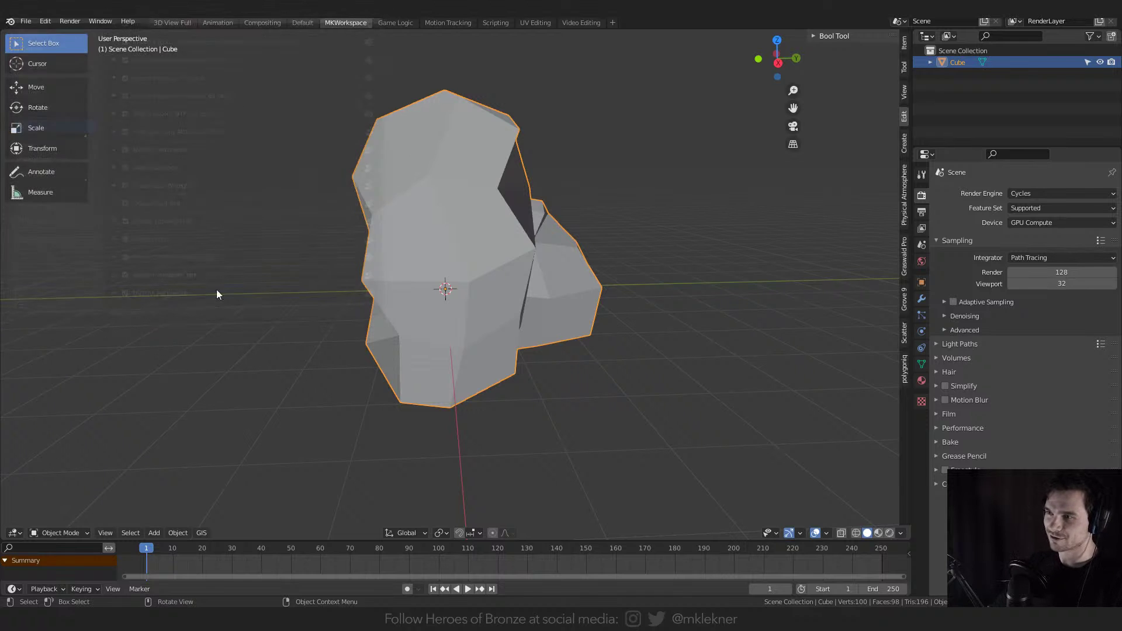
- Change the 3D Viewport to the Shader Editor and expand the Node Wrangler add-on's details in the preferences
click(15, 533)
click(34, 493)
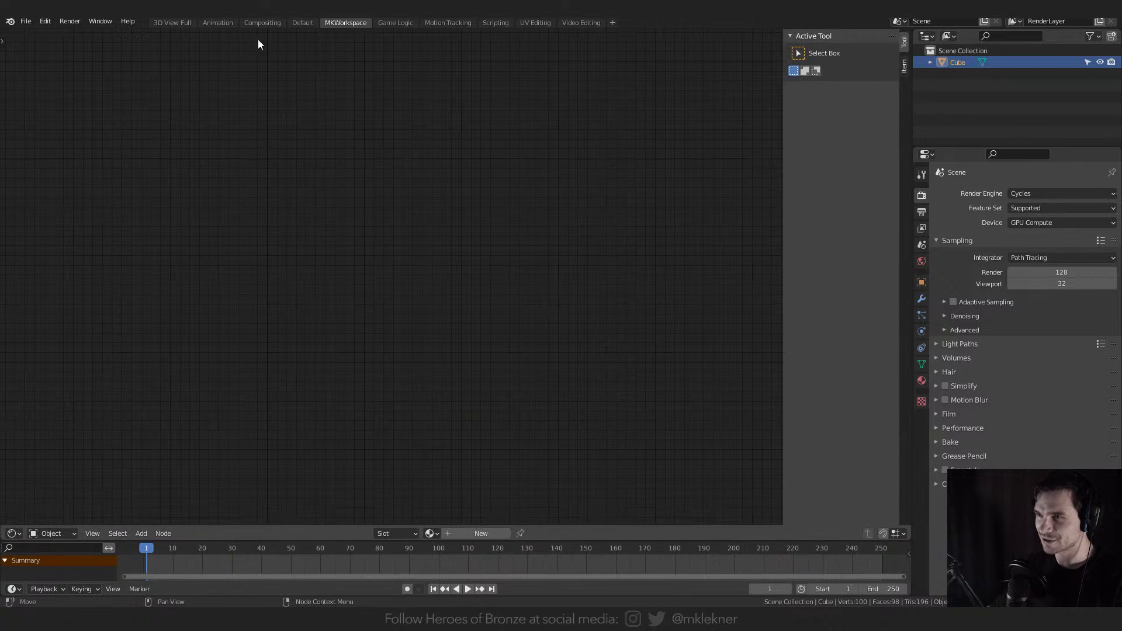
click(49, 22)
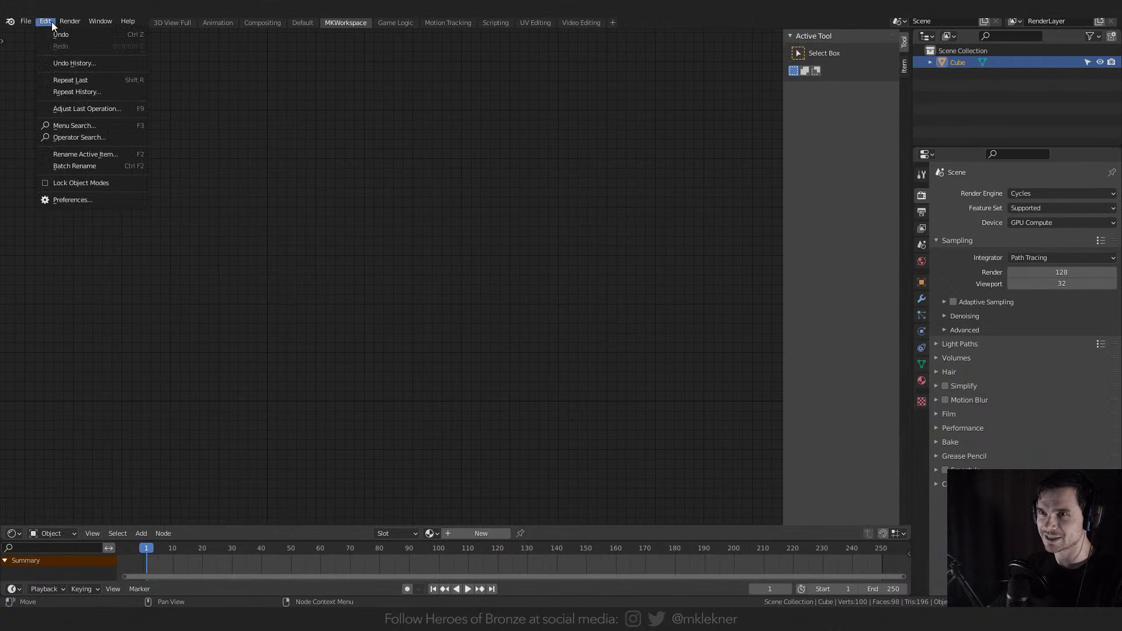
click(79, 194)
scroll(247, 250, down, 10)
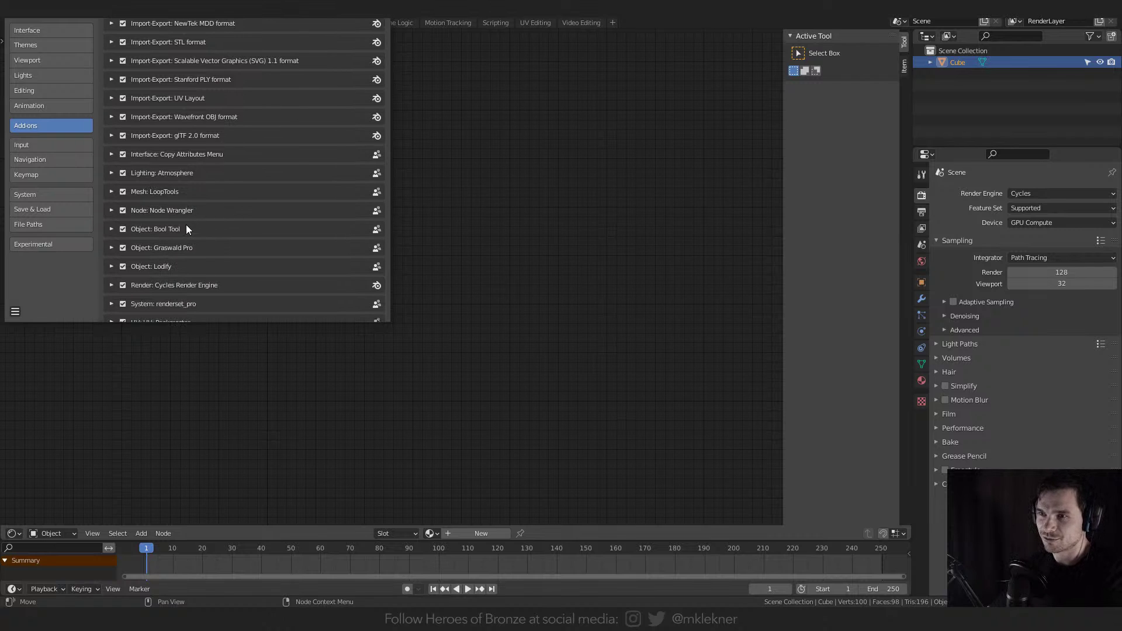
click(111, 210)
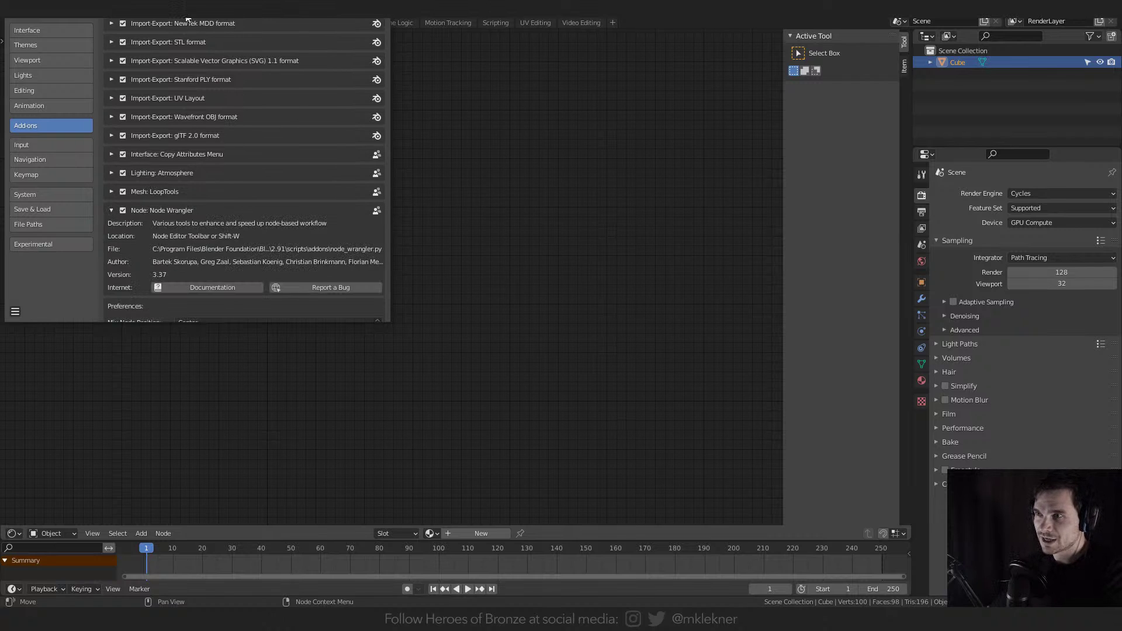
- Move the preferences window aside and review Node Wrangler's description and settings
drag(282, 10, 908, 118)
scroll(893, 265, down, 4)
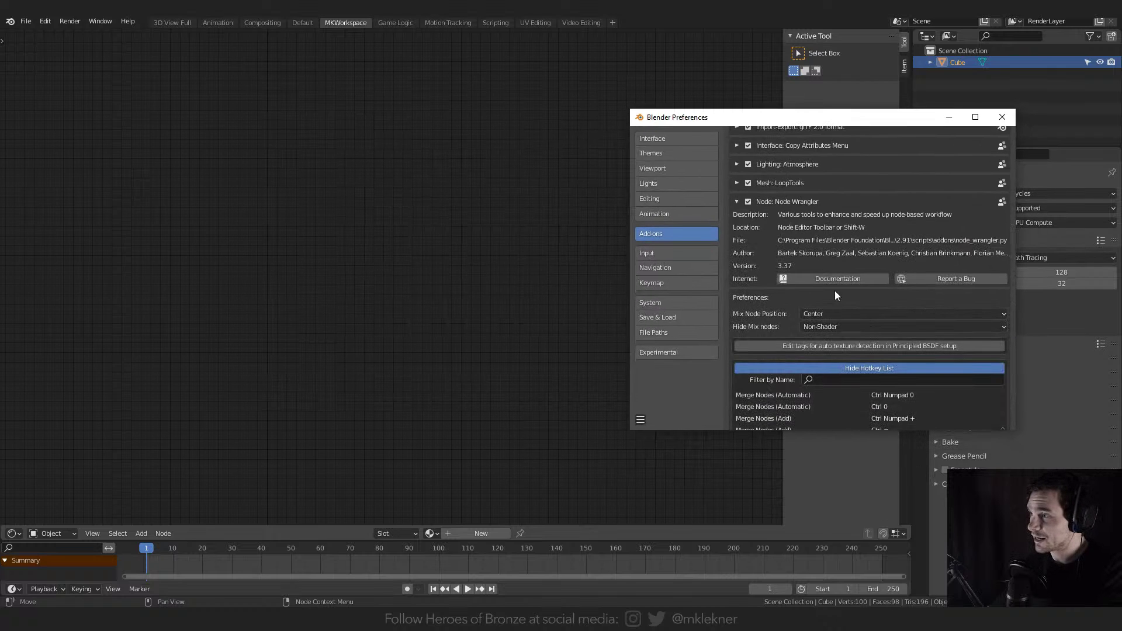
scroll(767, 269, down, 3)
scroll(810, 229, up, 4)
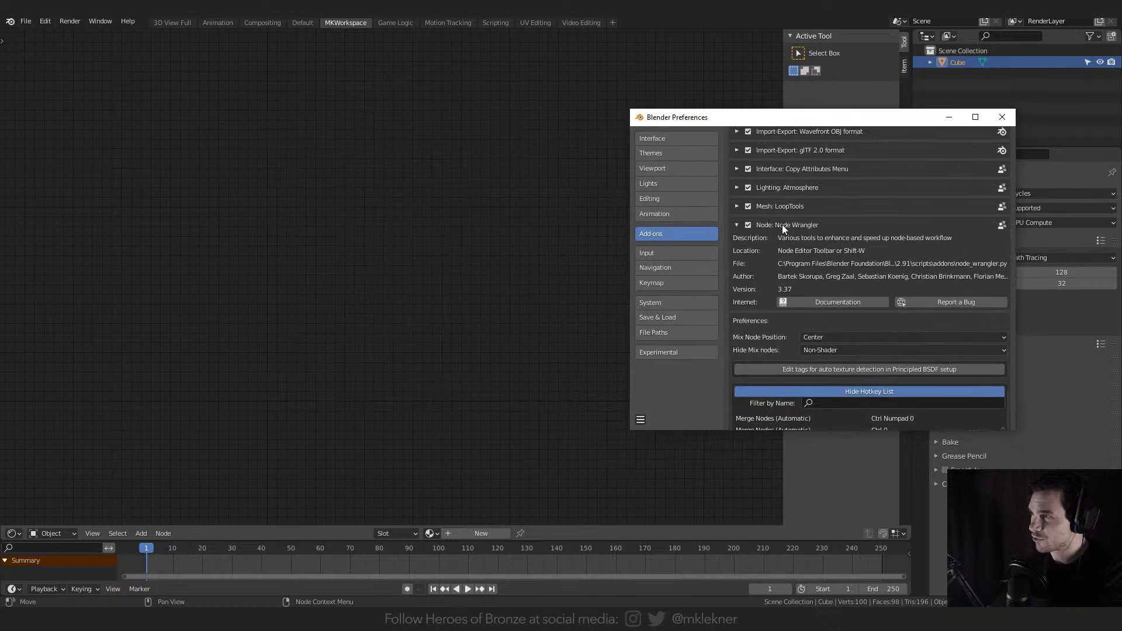
click(736, 226)
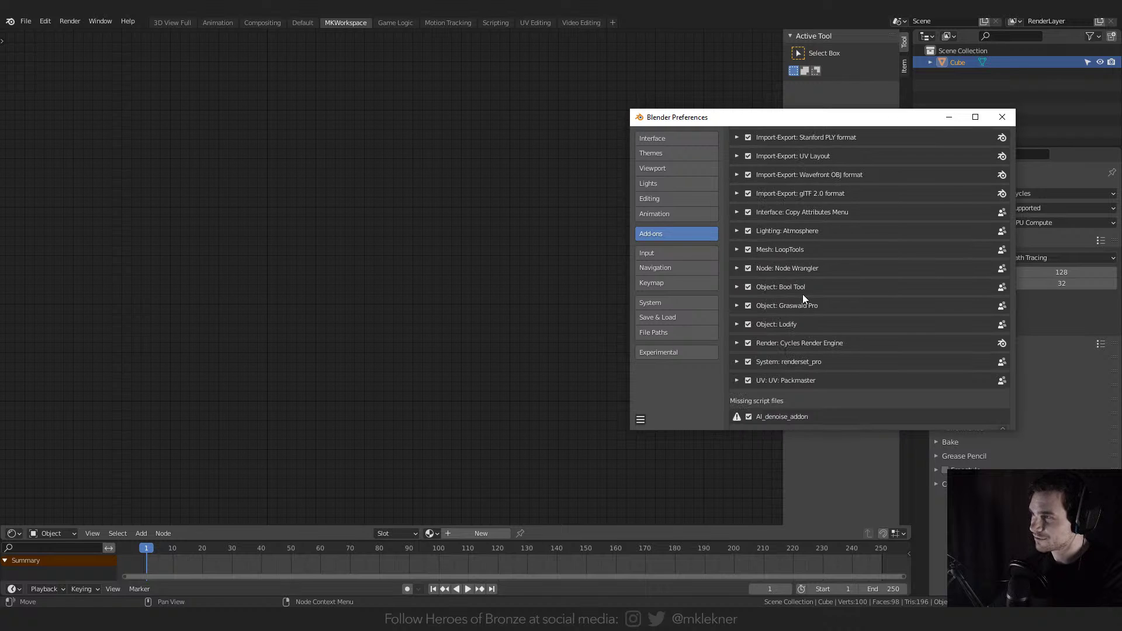
click(736, 267)
scroll(751, 277, down, 7)
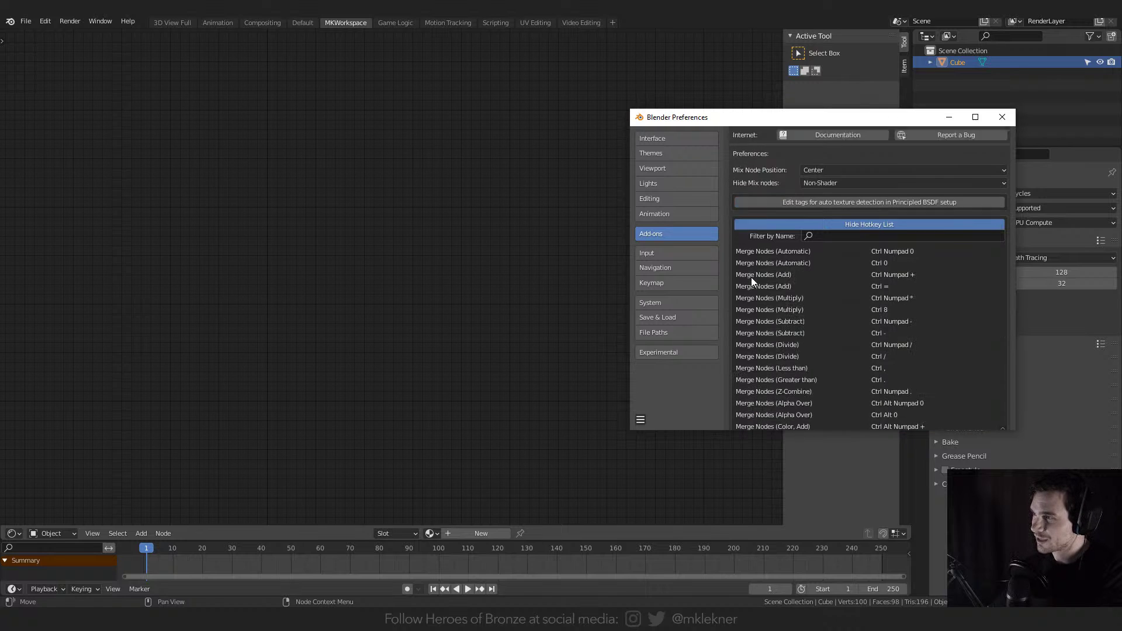
- Examine Node Wrangler's hotkey list from the merge shortcuts through the texture setup shortcuts, and close the preferences
click(860, 200)
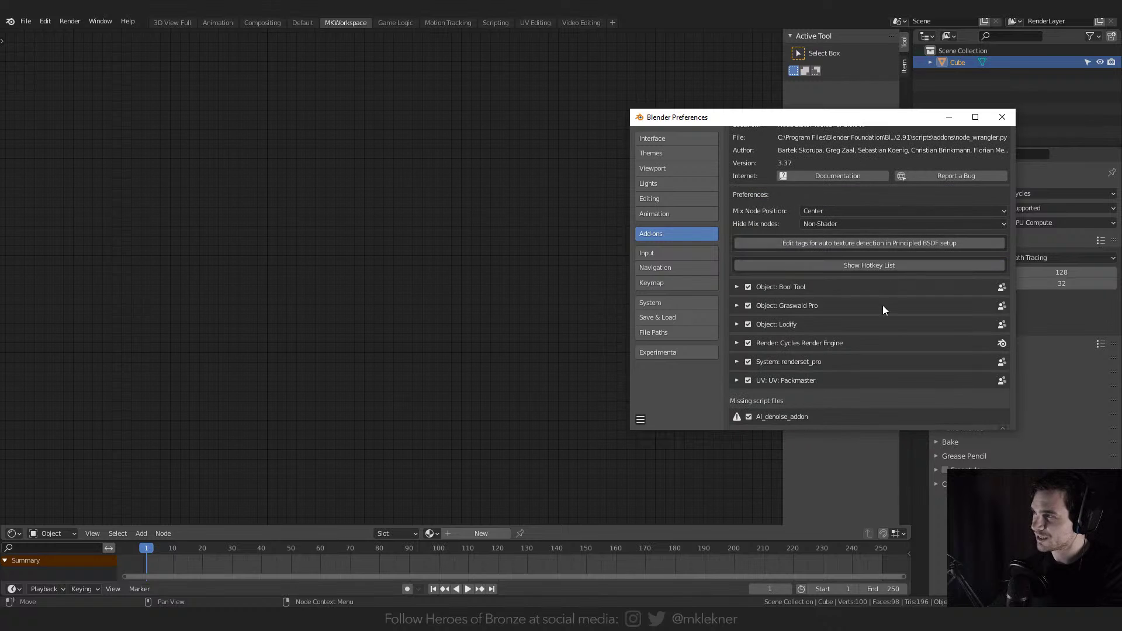
click(880, 262)
scroll(895, 304, down, 1)
scroll(899, 292, down, 20)
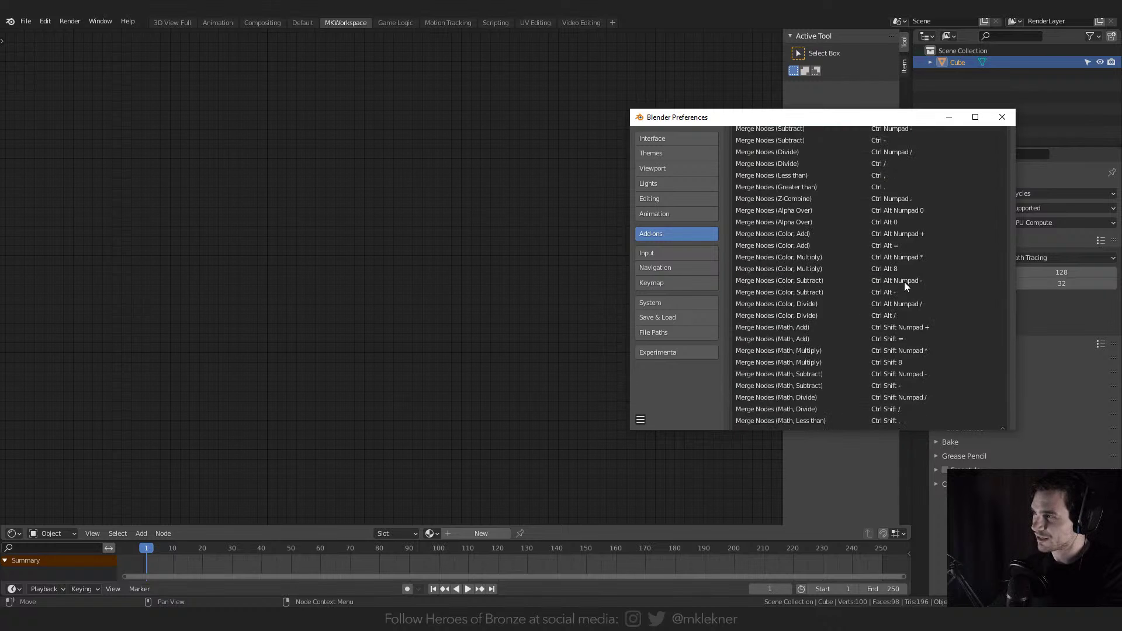
scroll(777, 252, down, 4)
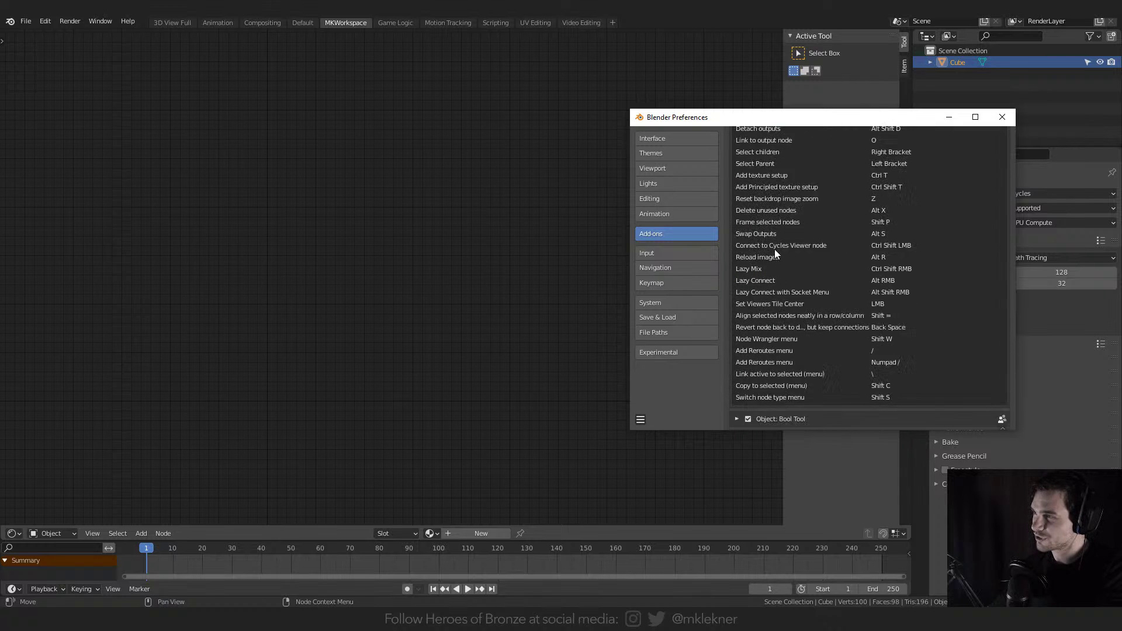
scroll(808, 254, up, 10)
scroll(819, 302, up, 2)
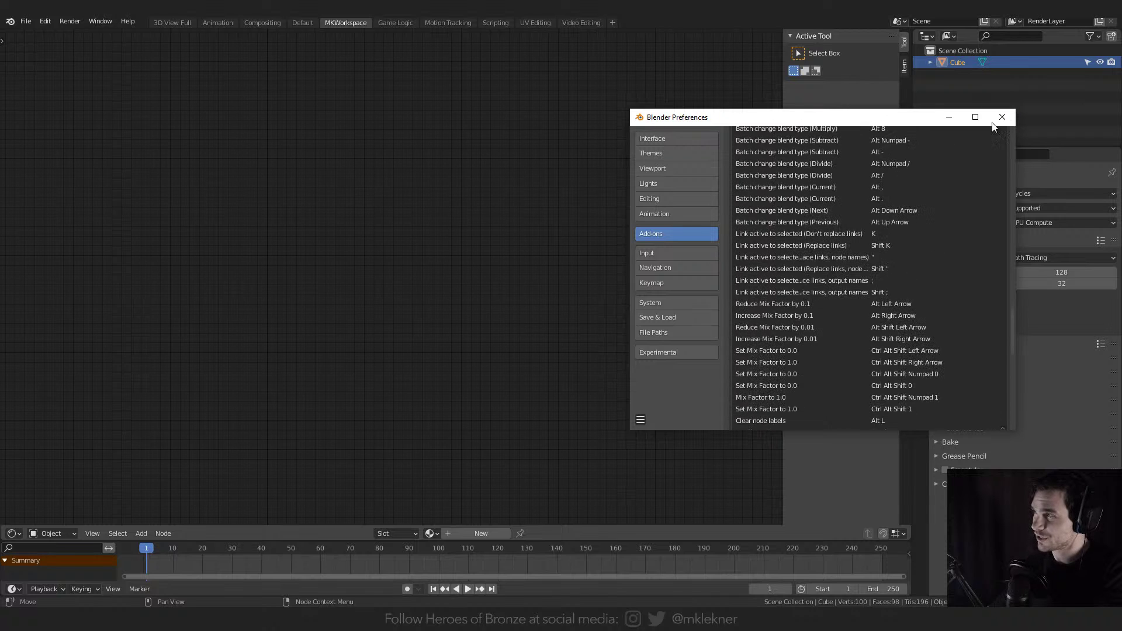
click(1003, 118)
- Return to the 3D Viewport and create a new material on the mesh
key(shift+a)
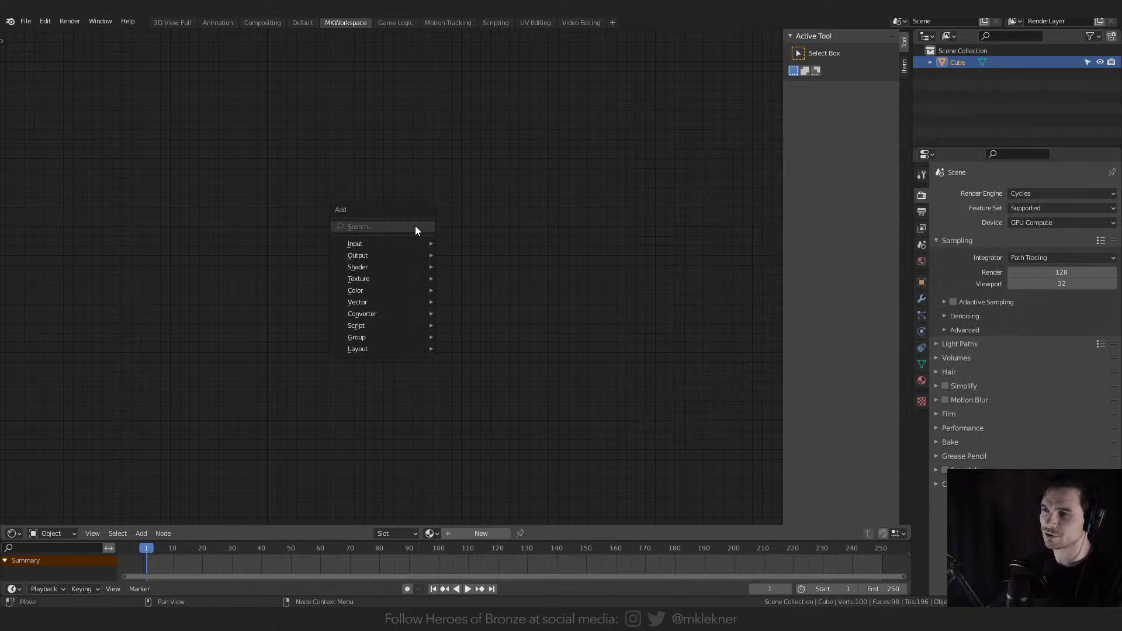
click(13, 533)
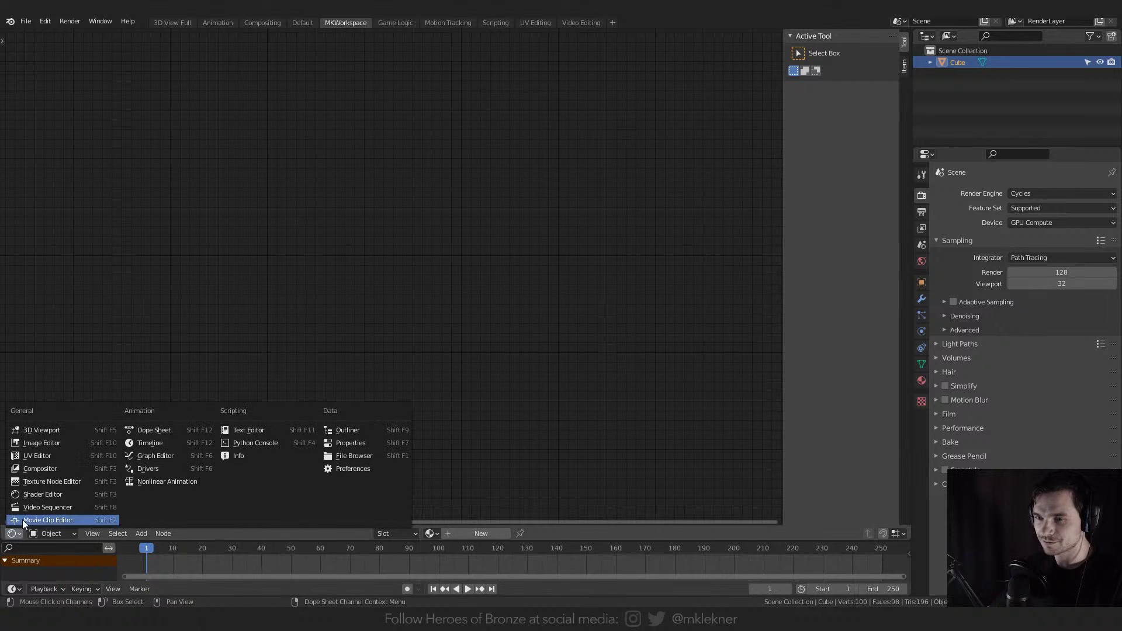
click(13, 533)
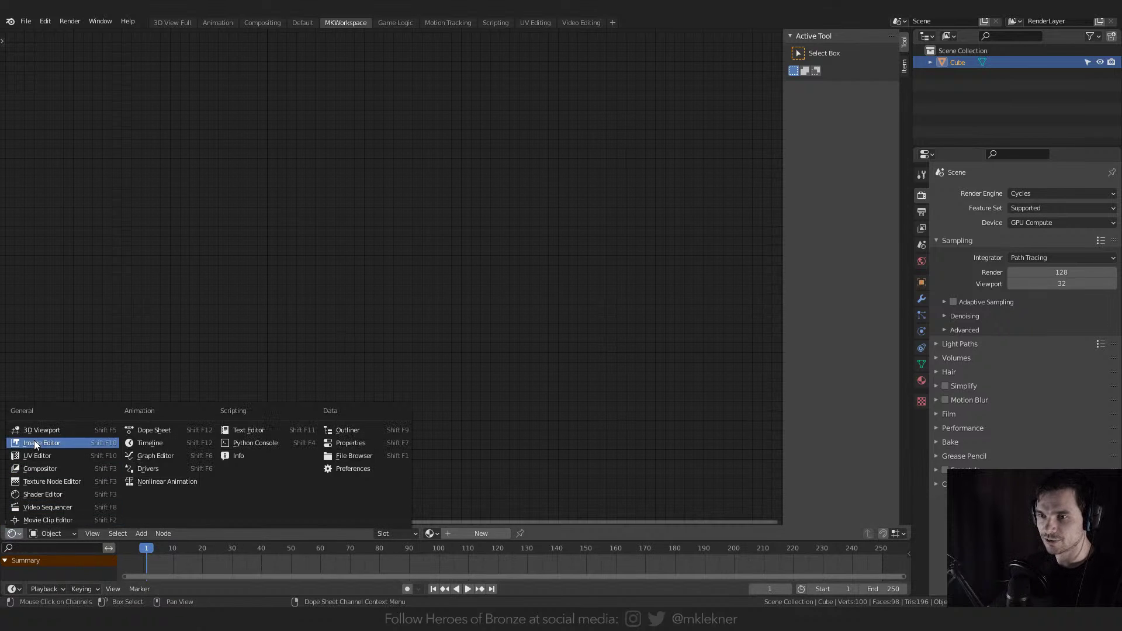
click(40, 430)
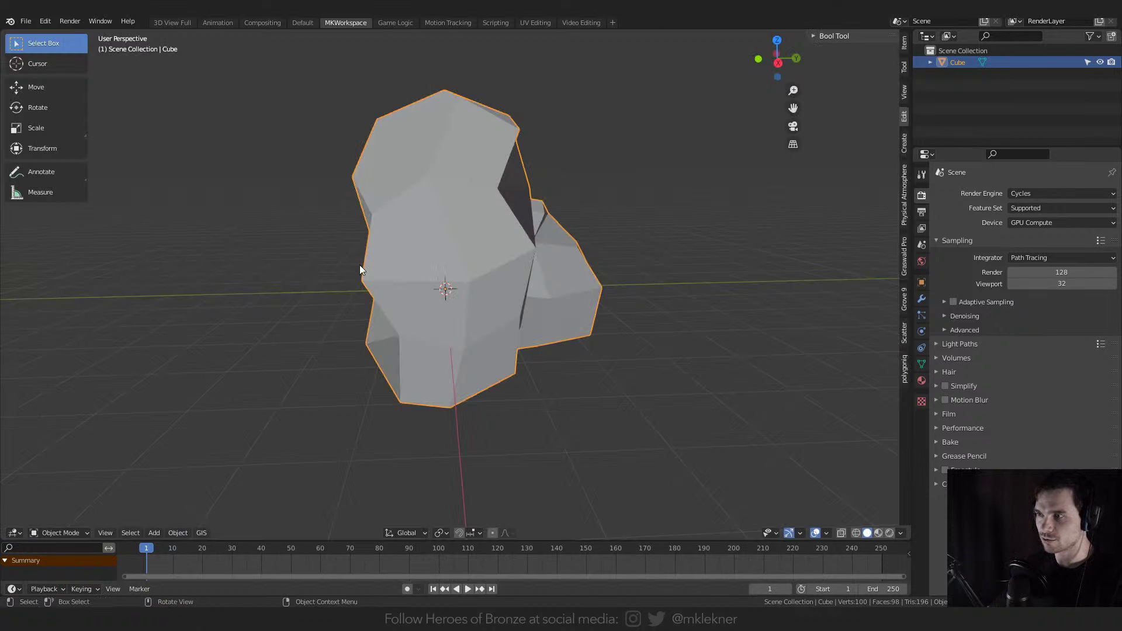
click(921, 381)
click(1012, 230)
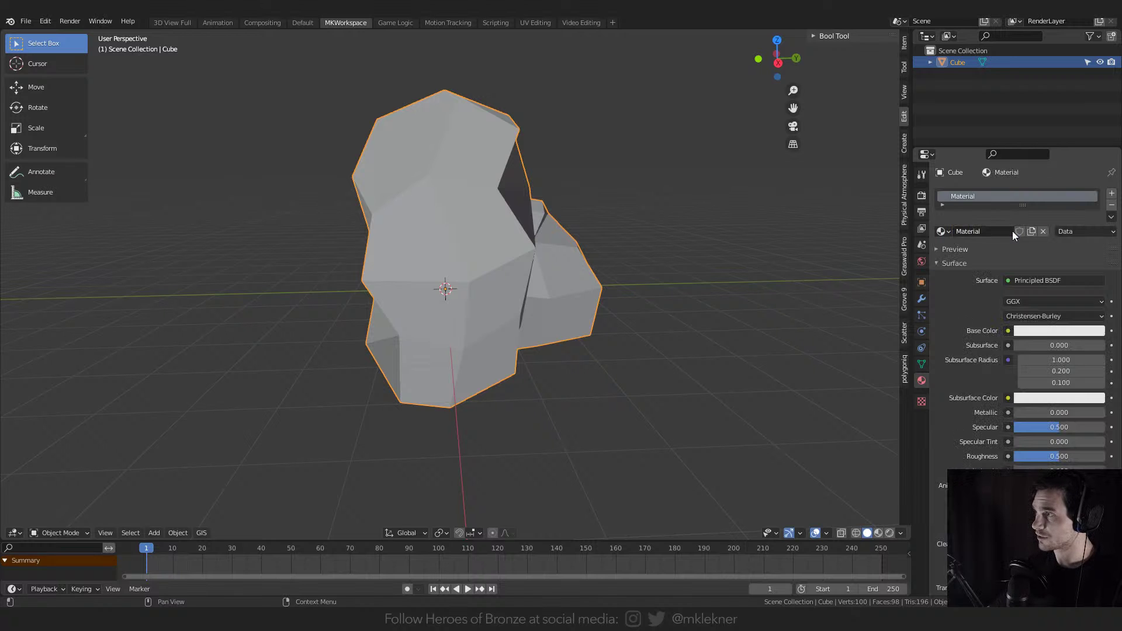
- Show the material's nodes in the Shader Editor, move the Principled BSDF node away from Material Output, and hide the sidebar
click(13, 533)
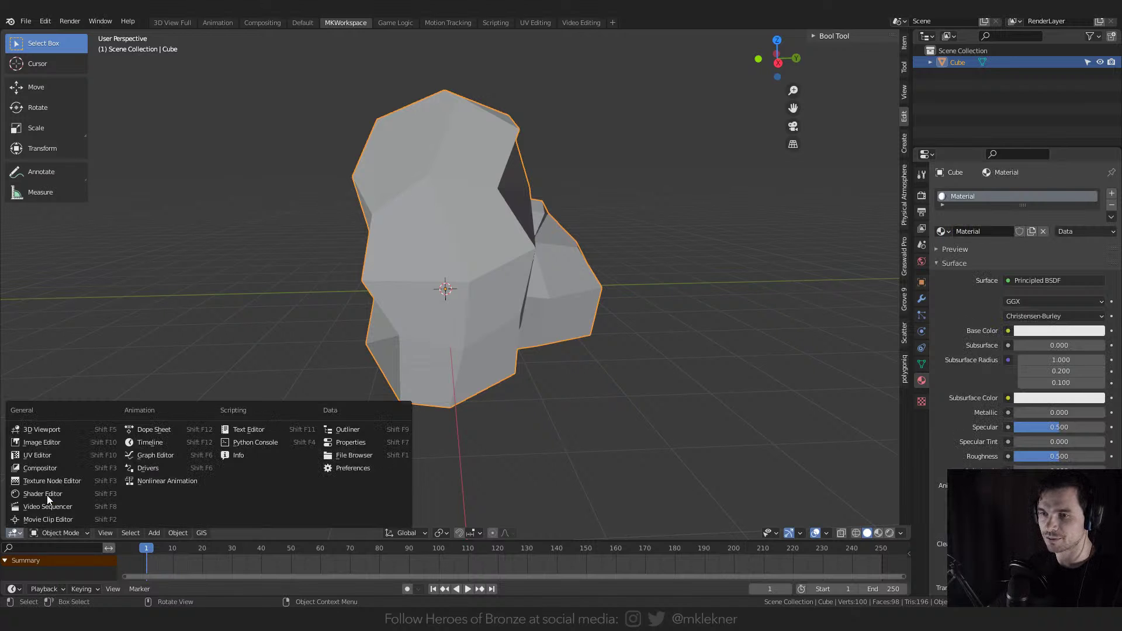
click(39, 466)
middle_drag(565, 284, 658, 167)
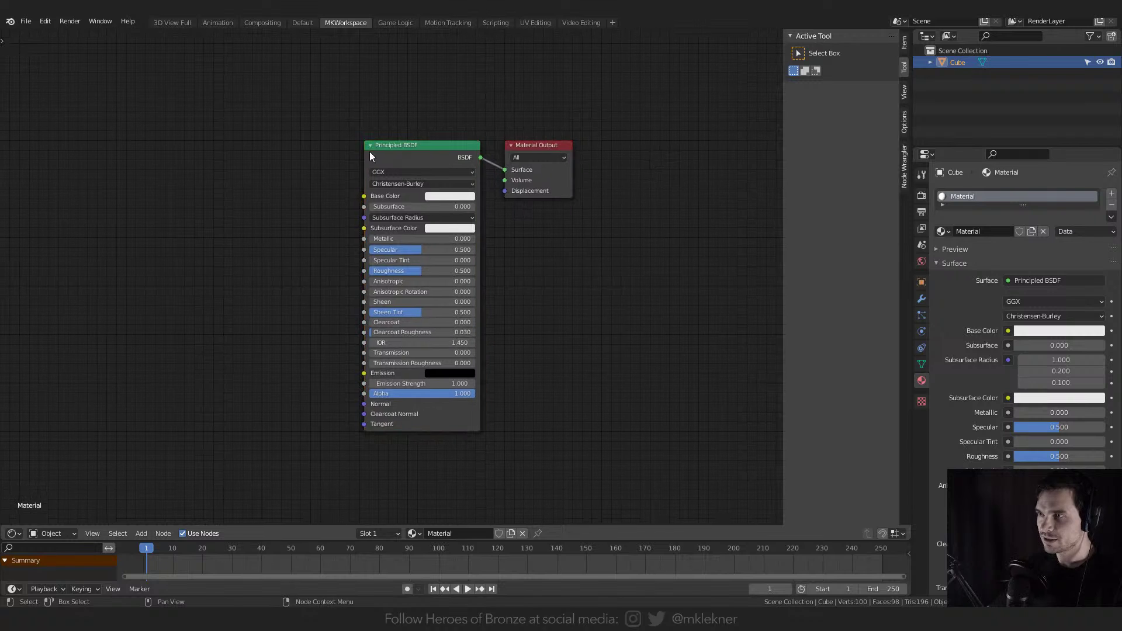
drag(370, 152, 348, 137)
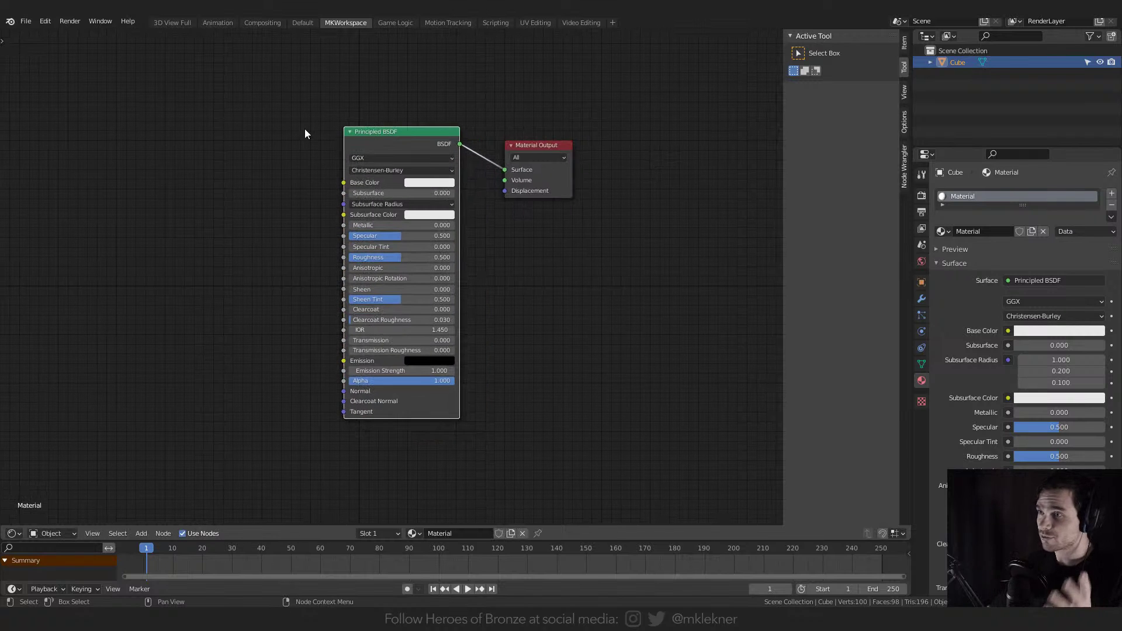
middle_drag(285, 153, 502, 156)
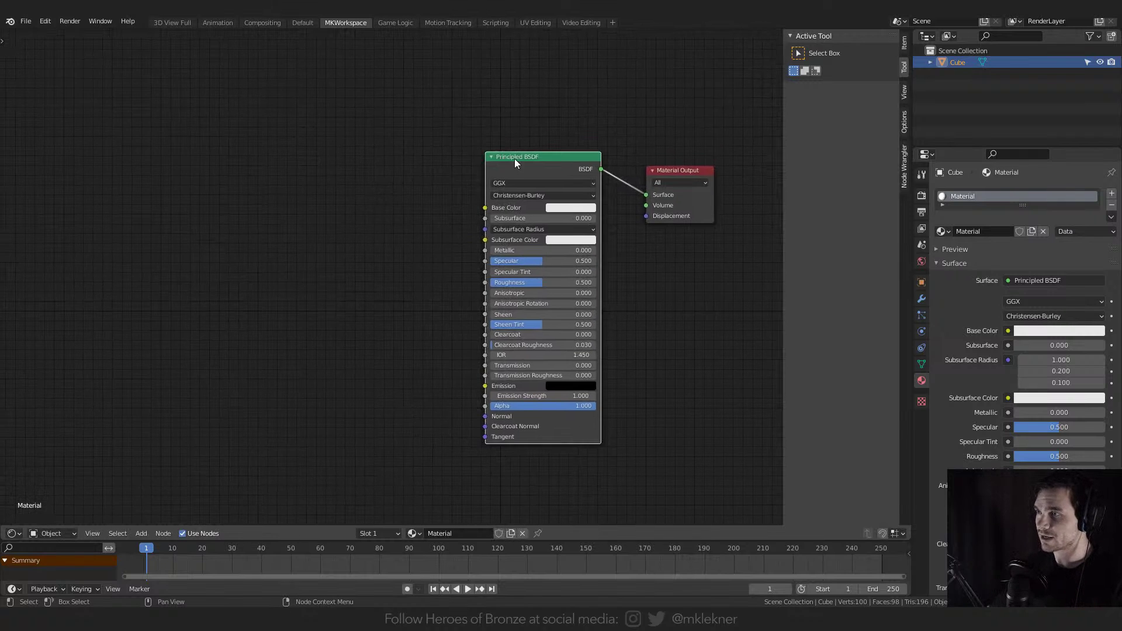
middle_drag(451, 182, 518, 188)
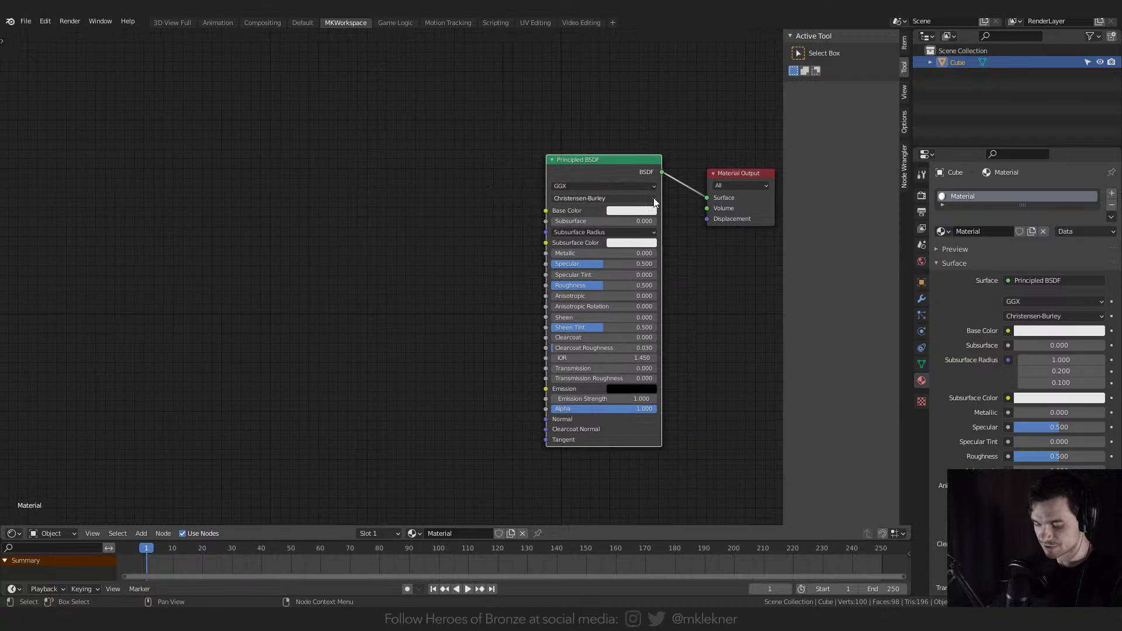
key(n)
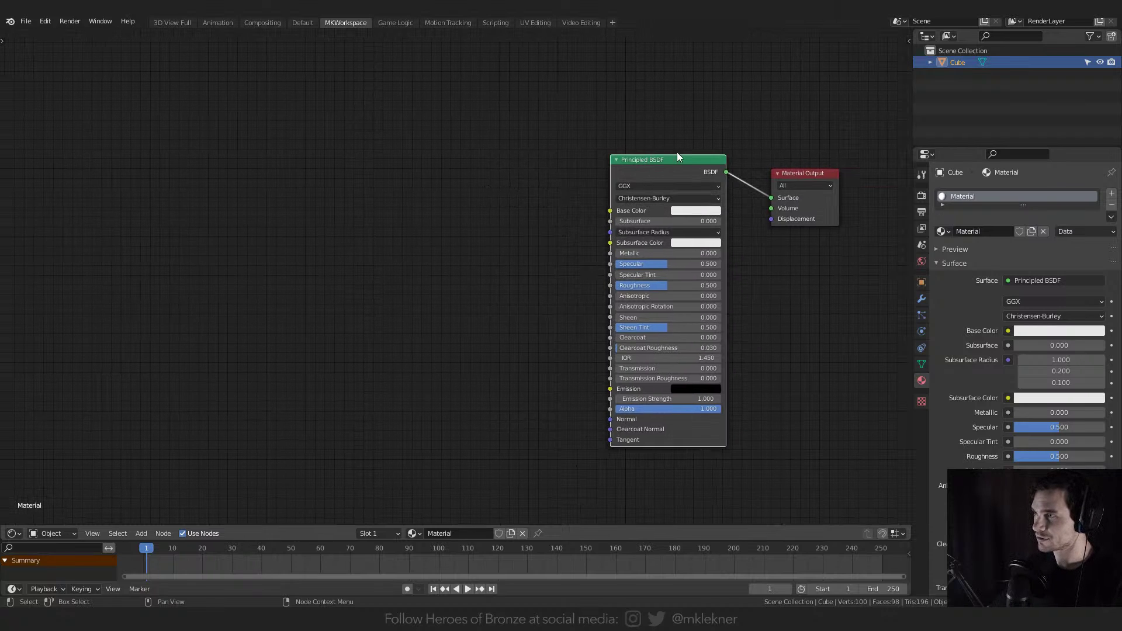
- Add an Image Texture node beside the Principled BSDF node on its input side
key(shift+a)
click(447, 173)
text(image)
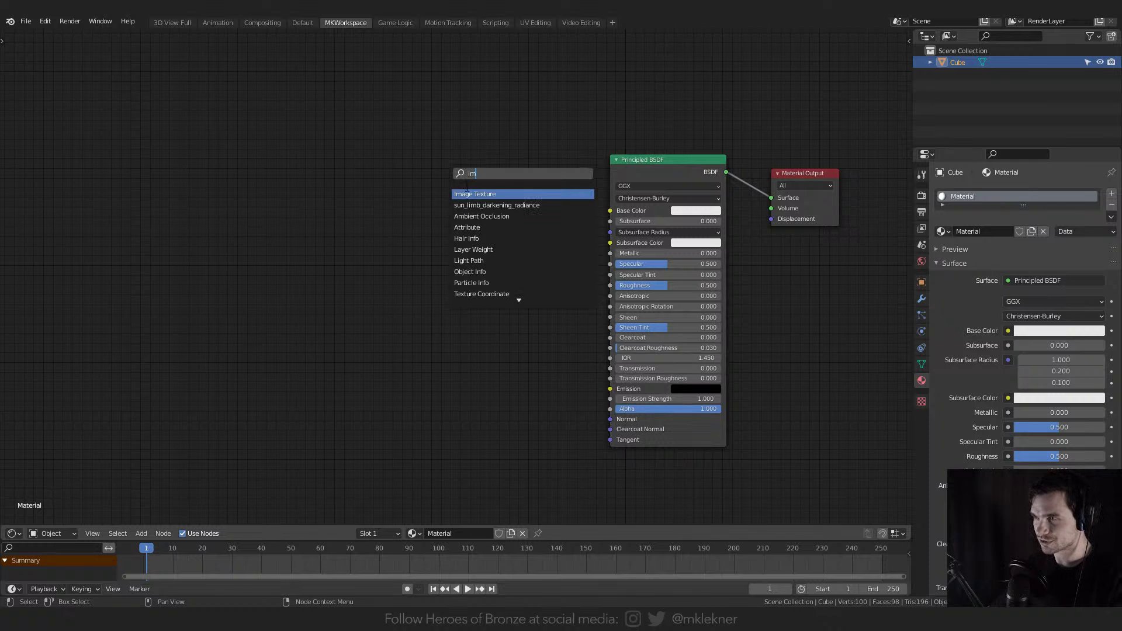
key(Return)
click(489, 217)
- Load CorrugatedSteel005_4K_Color.jpg from the _CC0 textures folder into the image node and connect its Color output to Base Color
click(490, 216)
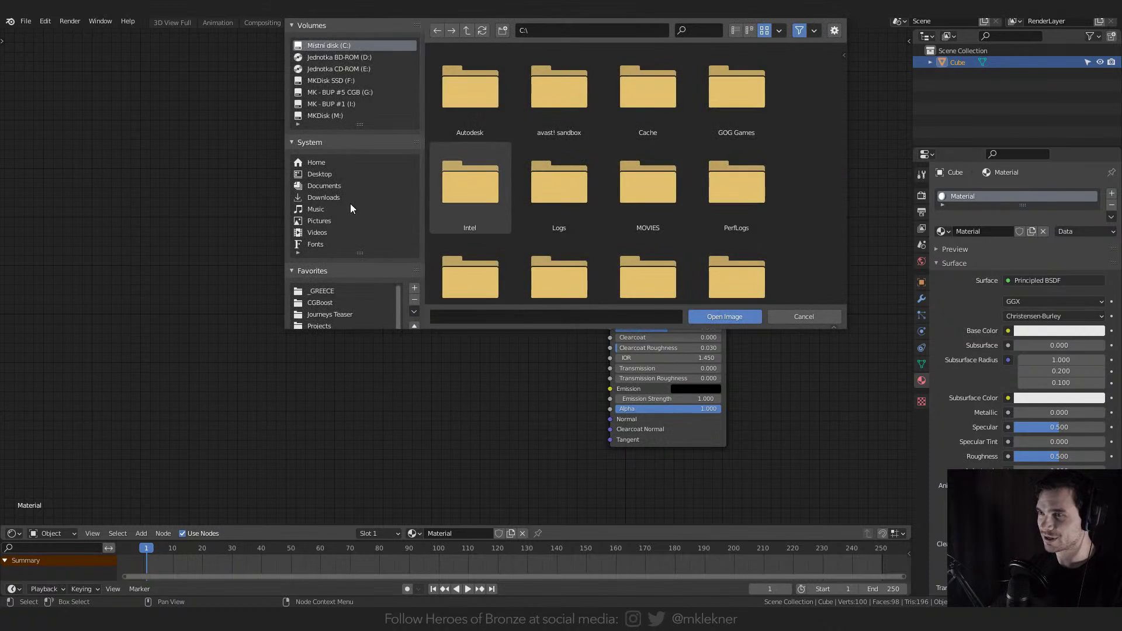
click(319, 279)
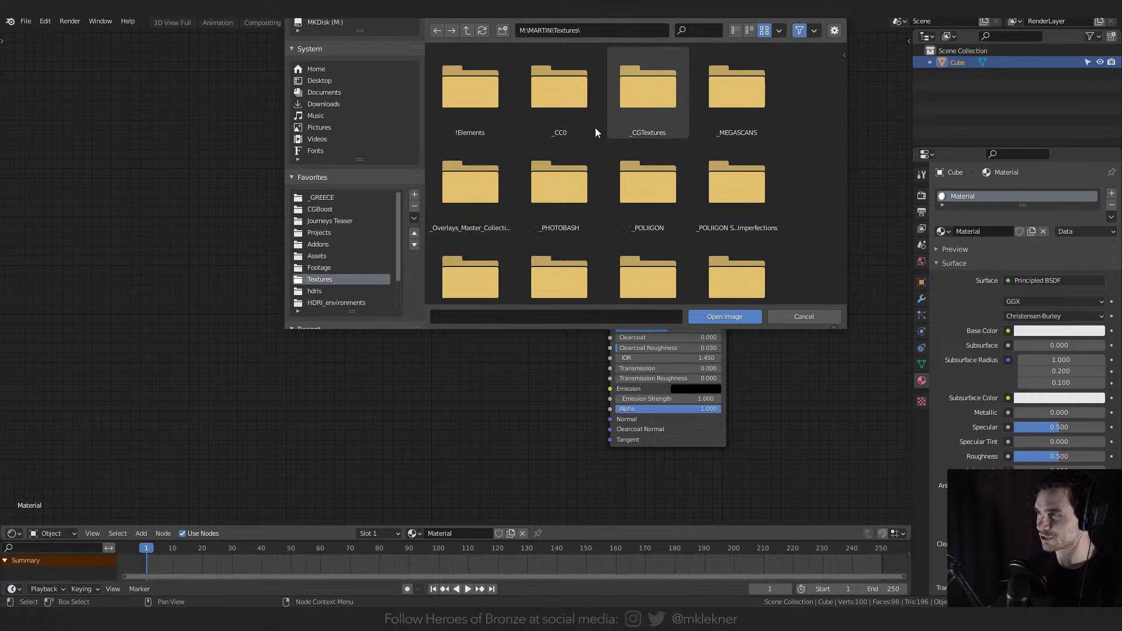
double_click(552, 102)
click(455, 93)
double_click(455, 94)
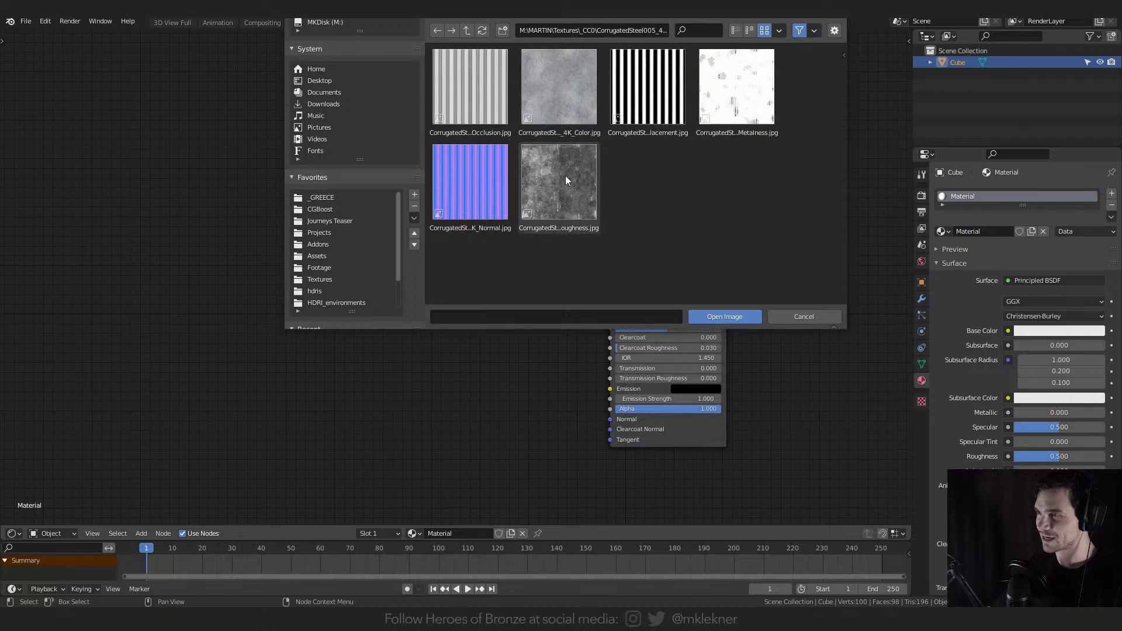
double_click(534, 99)
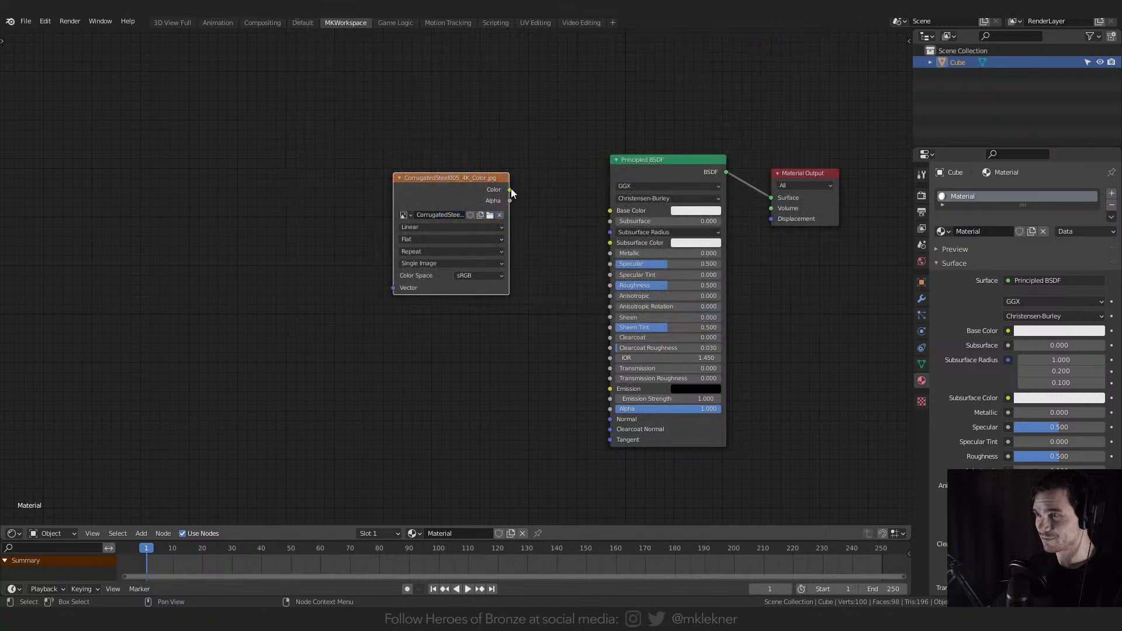
drag(510, 189, 607, 212)
click(444, 183)
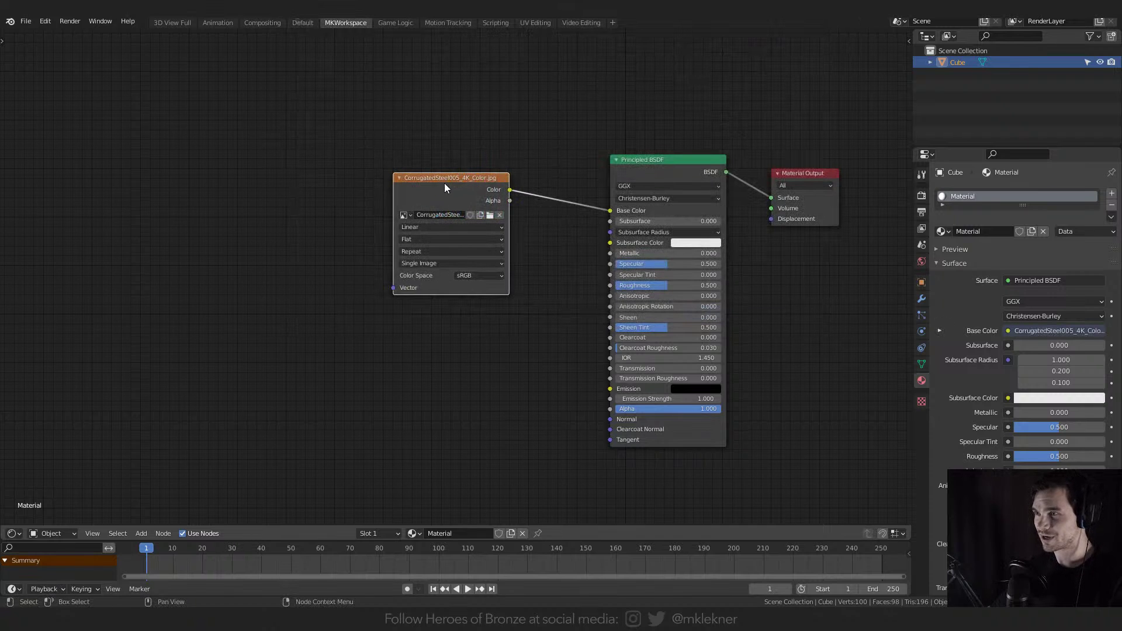
- Delete the image texture node, start Principled Texture Setup on the Principled BSDF node and open the recent CorrugatedSteel005_4K-JPG folder
key(x)
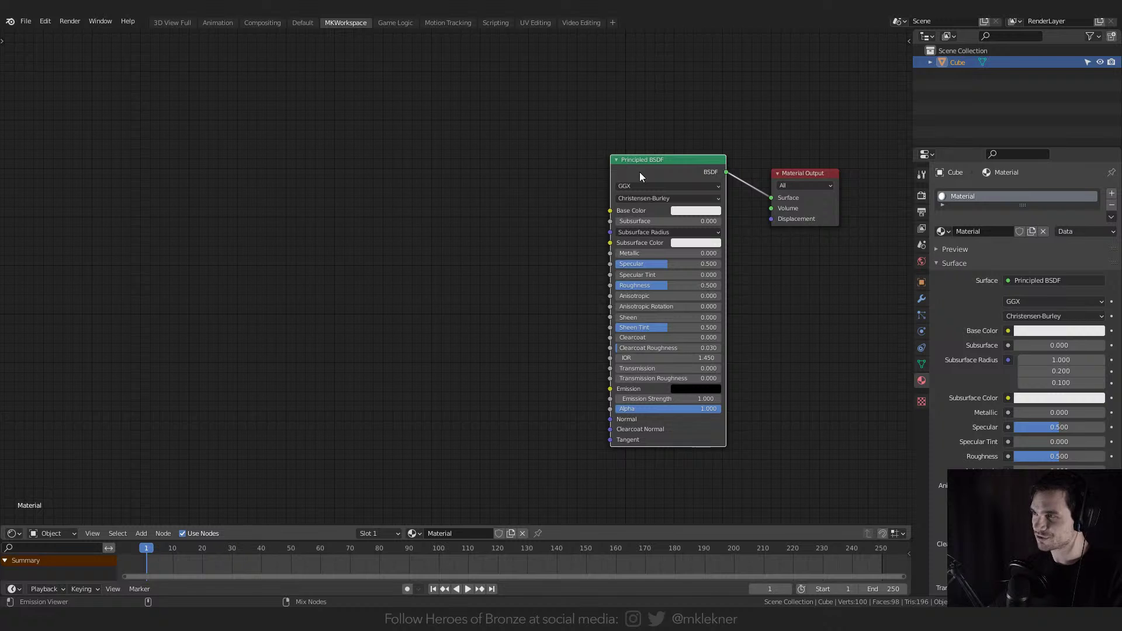
key(ctrl+shift+t)
scroll(394, 199, down, 4)
scroll(403, 246, down, 4)
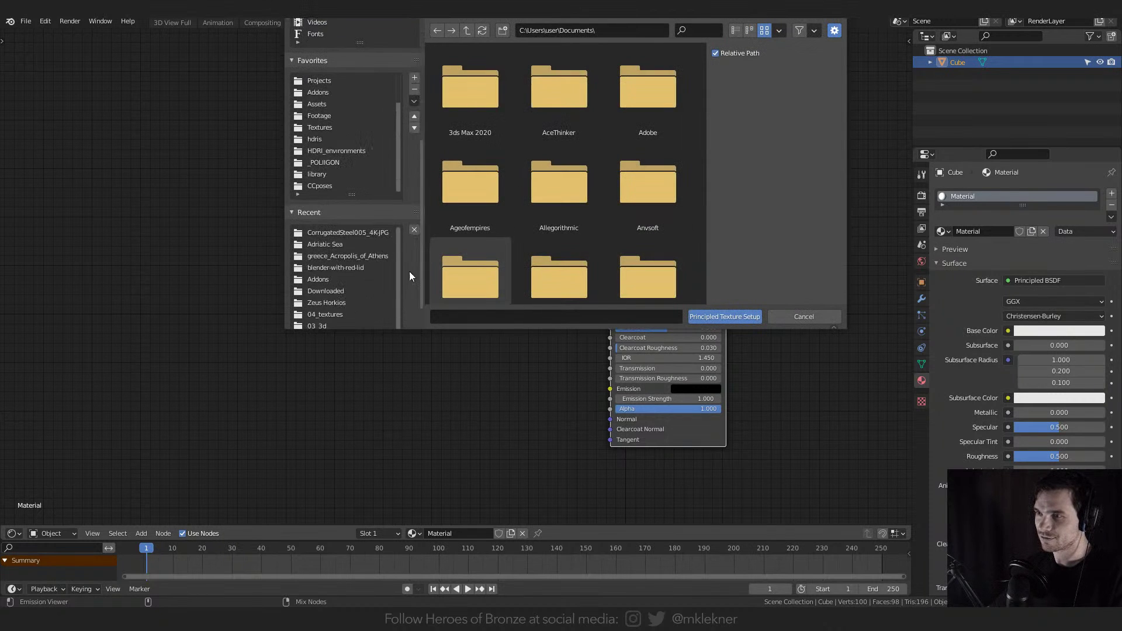
click(371, 232)
click(495, 86)
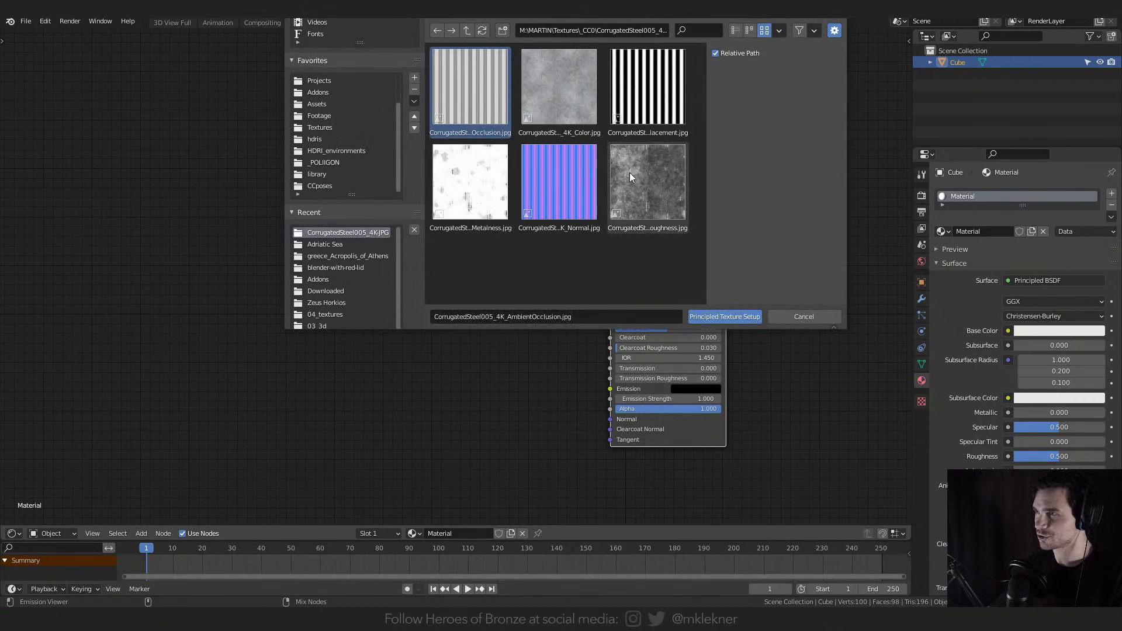
- Run Principled Texture Setup with the CorrugatedSteel005_4K Color, Metalness, Roughness and Normal maps
click(558, 111)
ctrl+click(477, 187)
ctrl+click(652, 183)
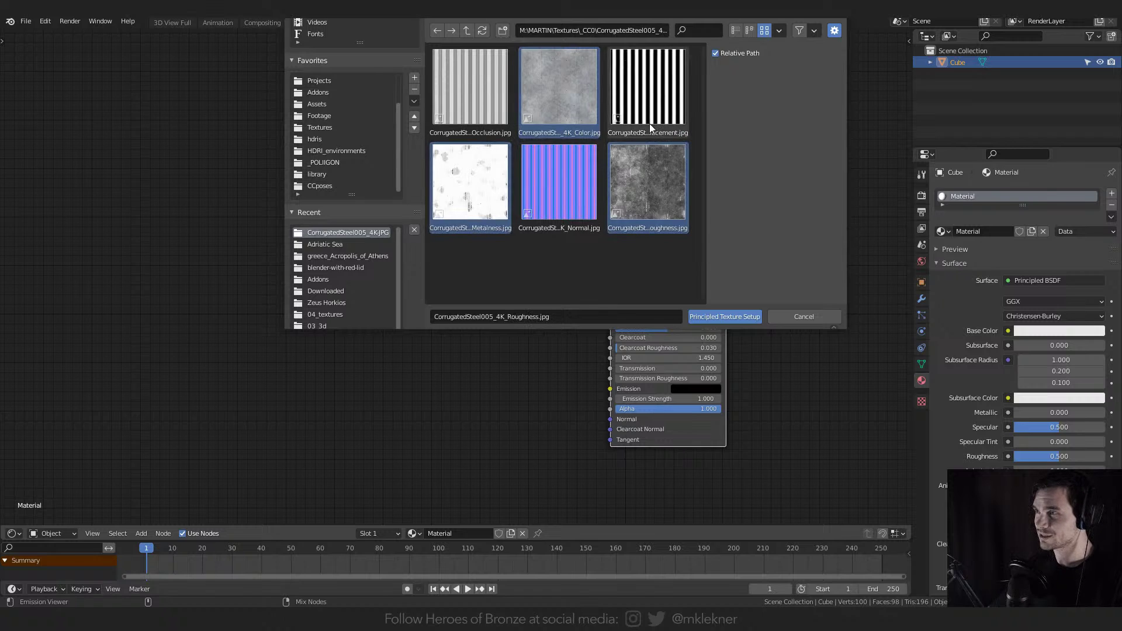
ctrl+click(561, 184)
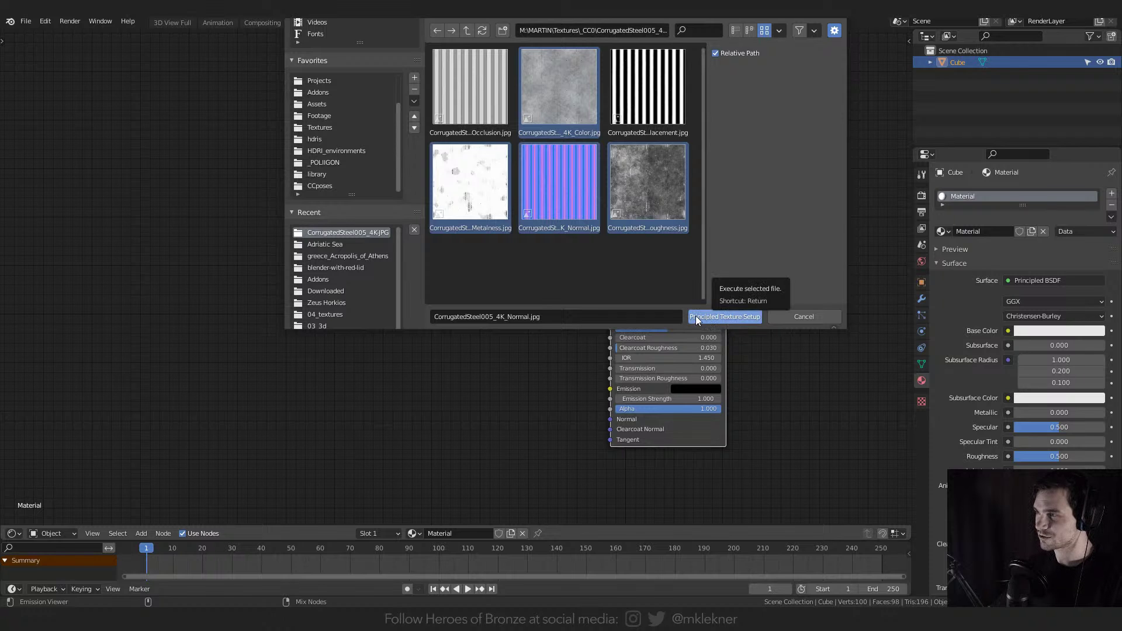
click(745, 316)
scroll(575, 280, down, 2)
middle_drag(575, 280, 569, 220)
click(586, 128)
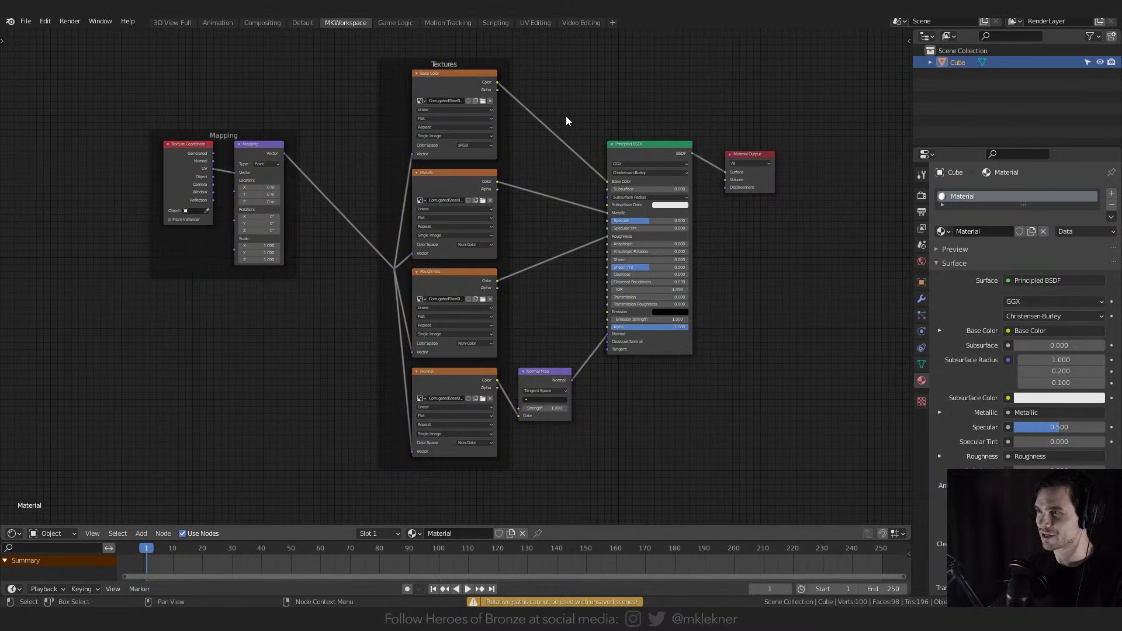
mouse_move(566, 120)
middle_down()
mouse_move(562, 158)
mouse_move(574, 138)
middle_up()
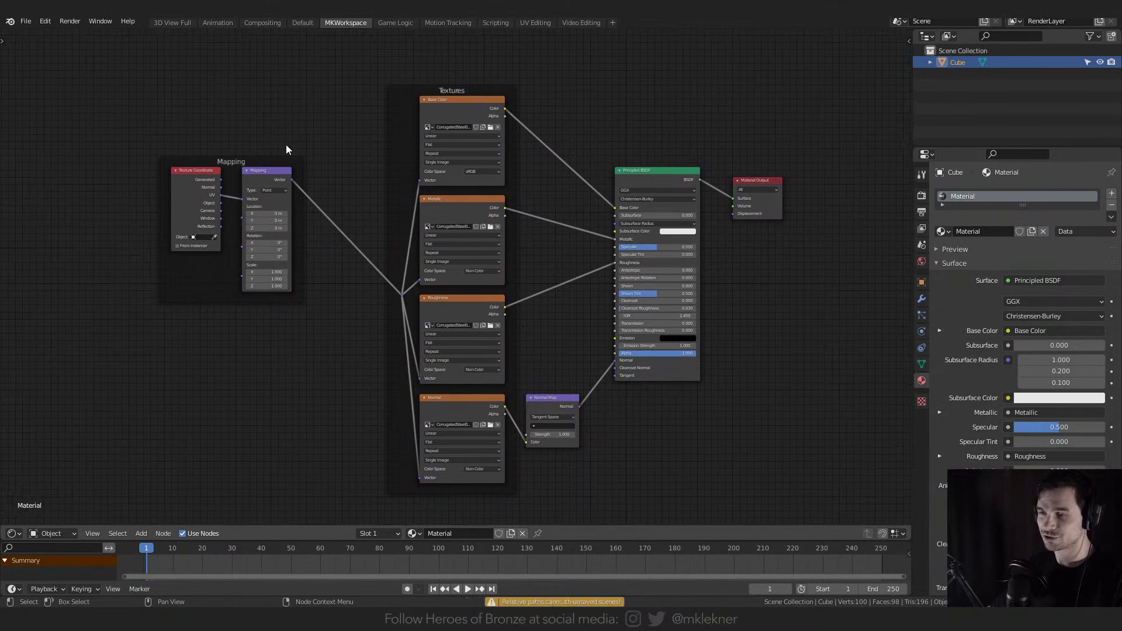
- Move the Mapping frame closer to the Textures frame and the Material Output node farther away from the Principled BSDF
drag(263, 159, 304, 188)
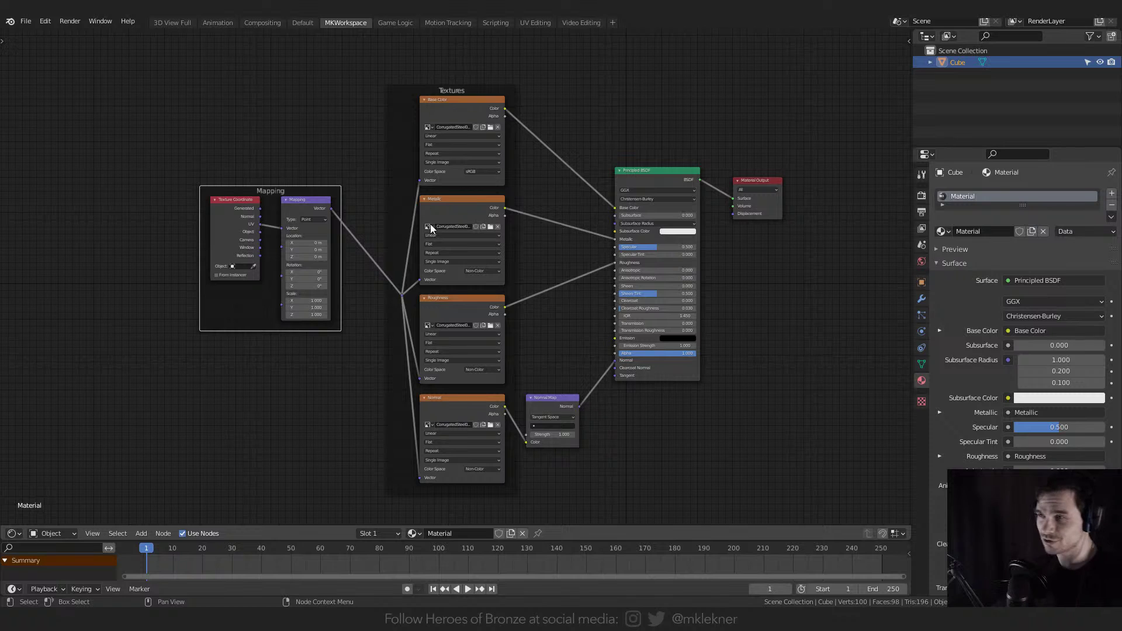
click(592, 158)
drag(663, 170, 672, 171)
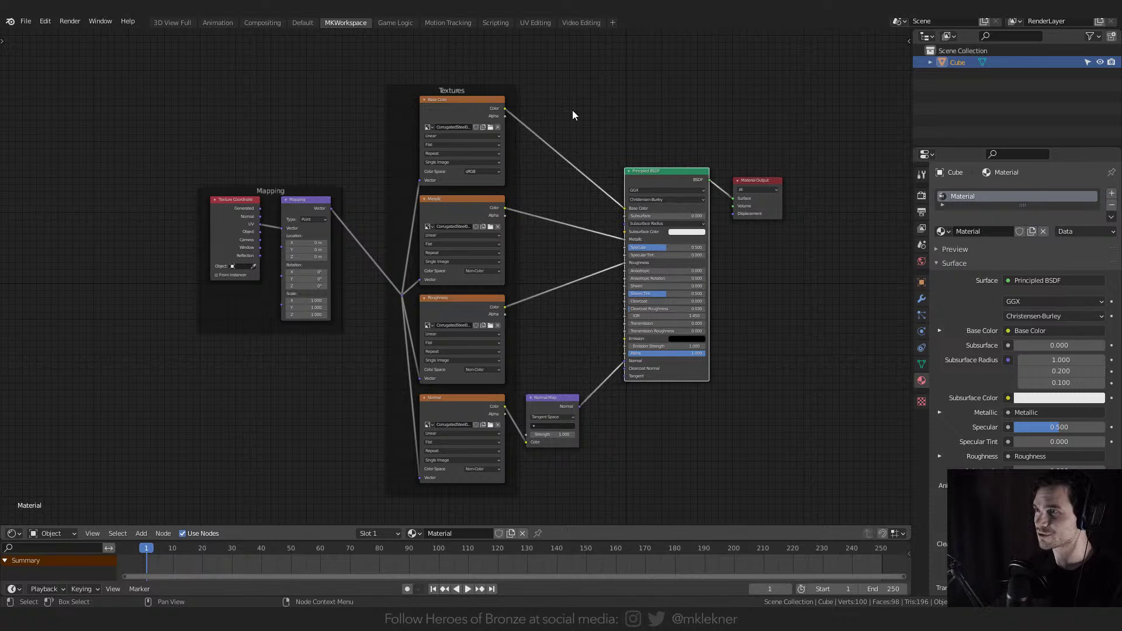
middle_drag(688, 163, 587, 175)
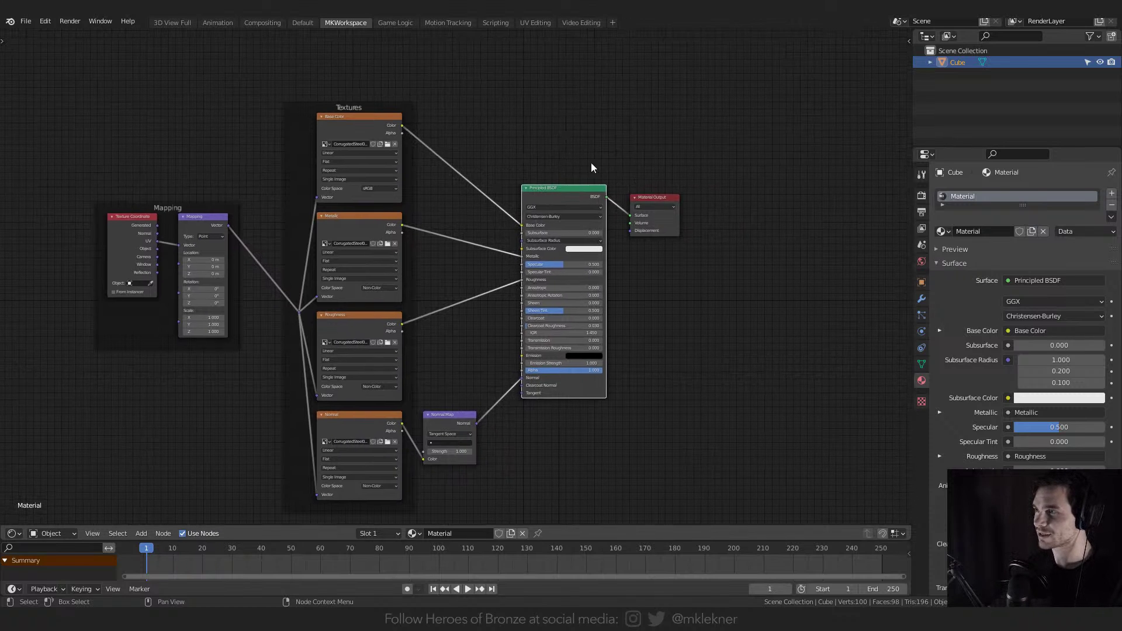
drag(657, 198, 808, 235)
- Duplicate the Principled BSDF node and place the copy above the original
click(555, 191)
middle_drag(539, 169, 514, 308)
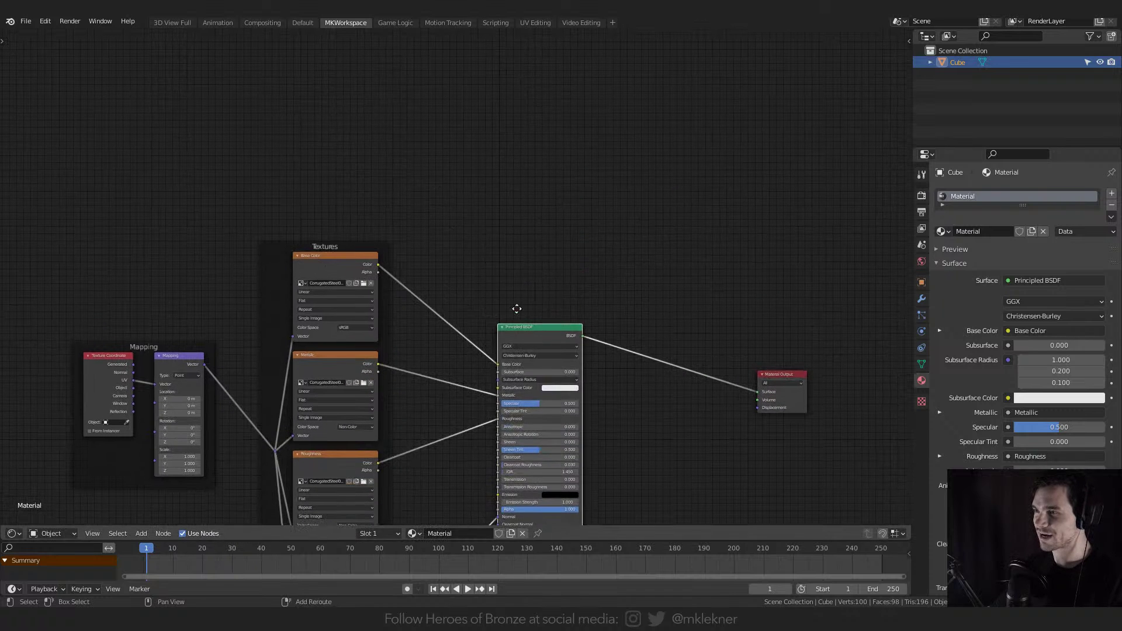
key(shift+d)
click(530, 131)
middle_drag(580, 145, 540, 62)
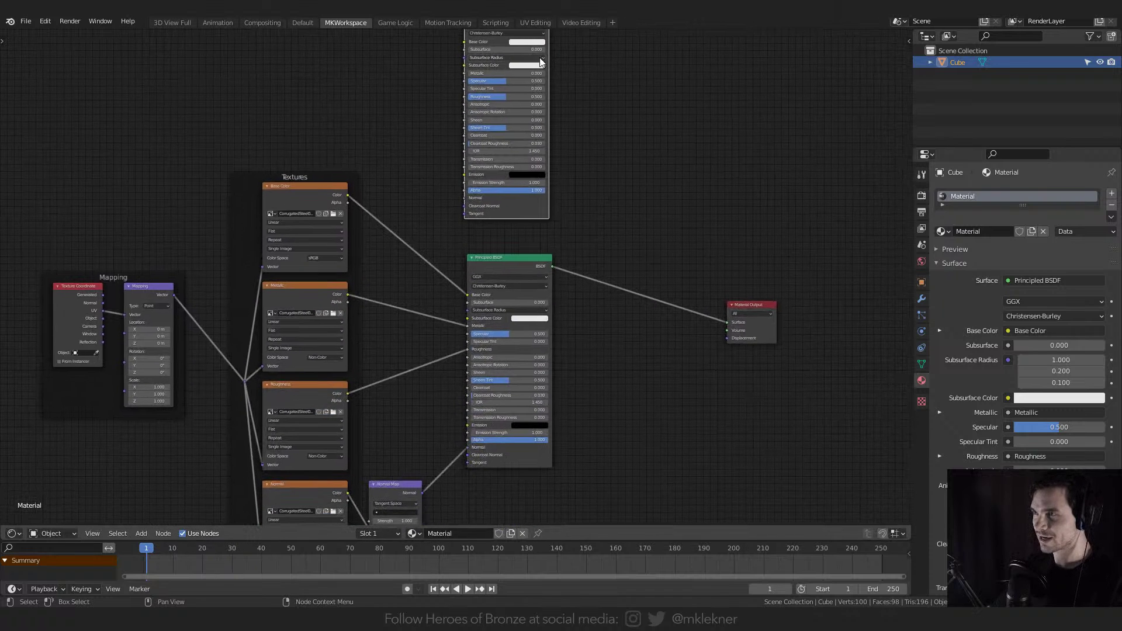
scroll(520, 154, down, 2)
middle_drag(520, 153, 519, 197)
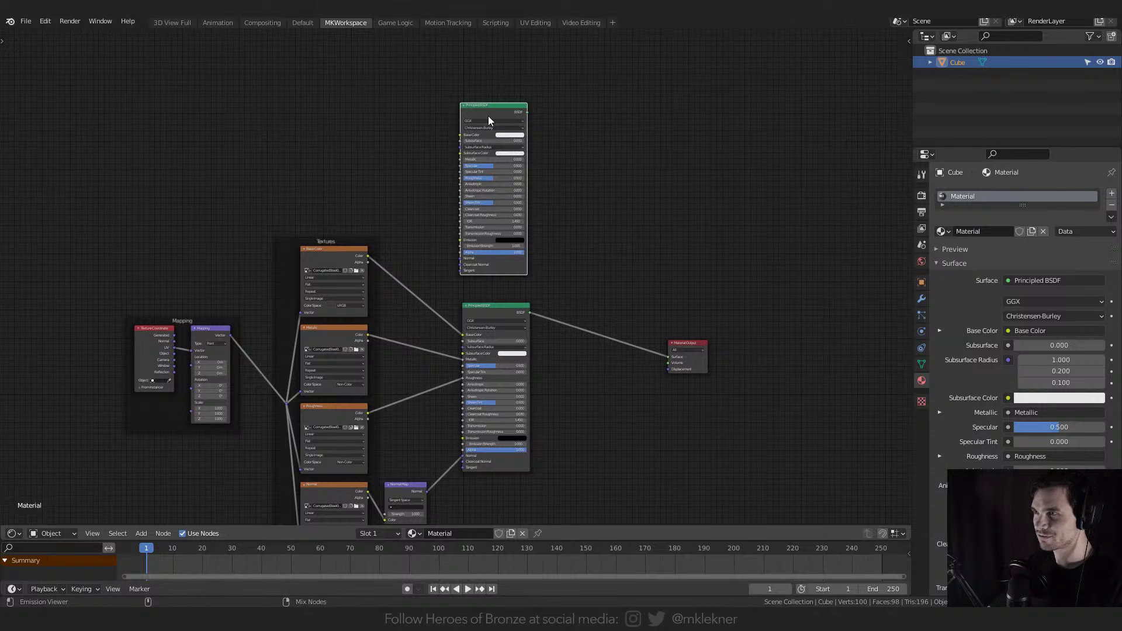
- Combine the two Principled BSDF nodes with a Mix Shader using Node Wrangler's Lazy Mix
mouse_move(500, 106)
ctrl+shift+right_down()
mouse_move(505, 325)
mouse_move(503, 311)
ctrl+shift+right_up()
scroll(612, 233, up, 2)
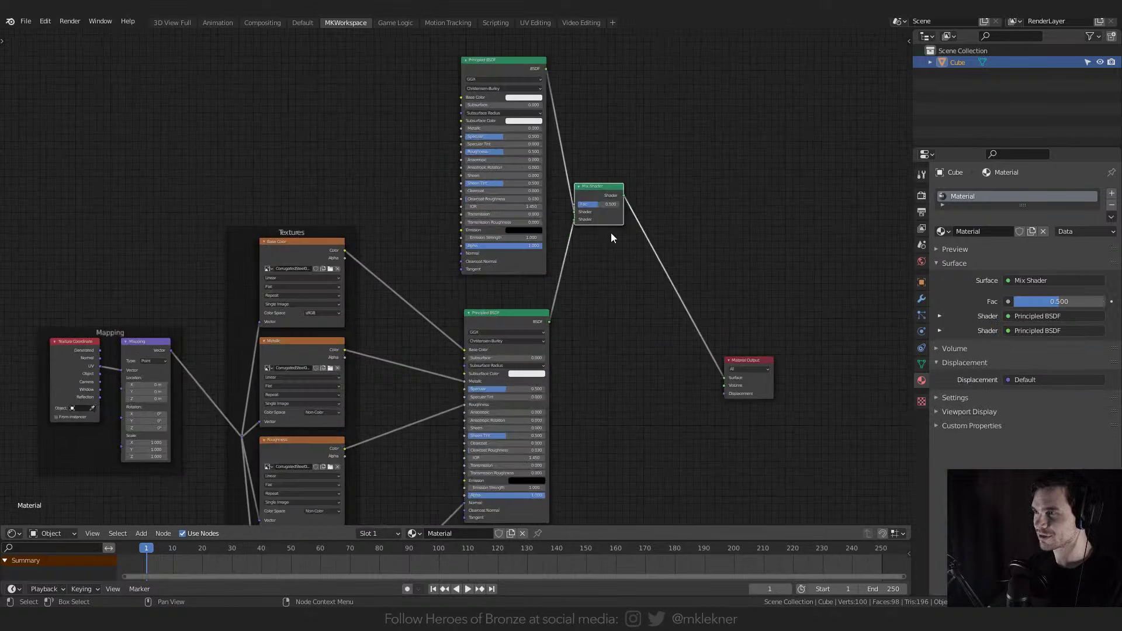
middle_drag(611, 232, 522, 281)
scroll(571, 209, up, 2)
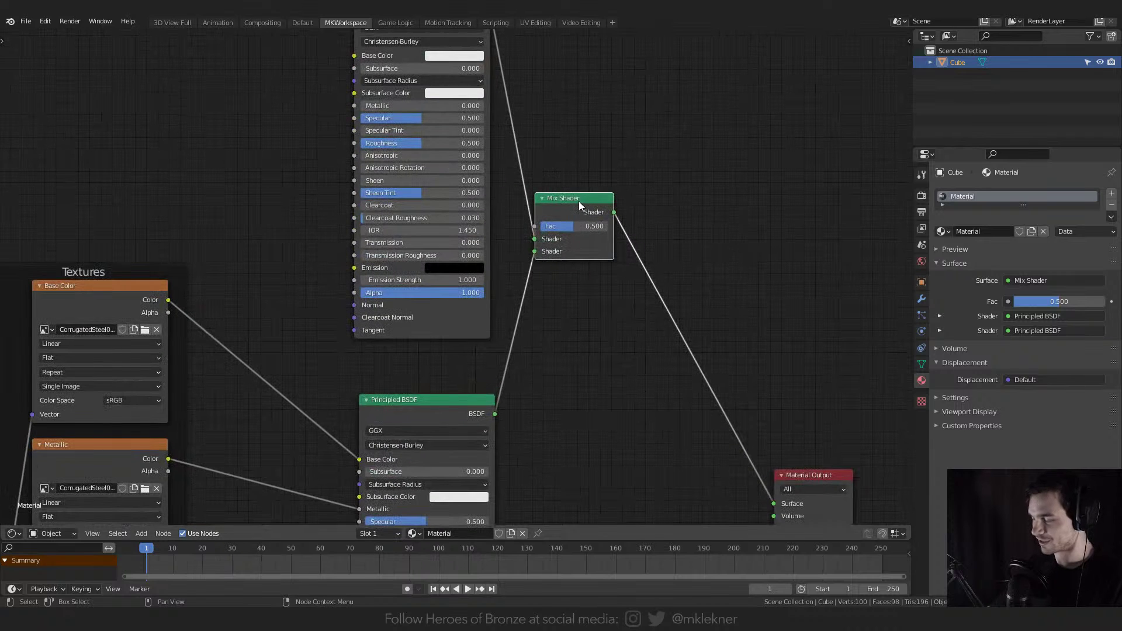
- Insert a Multiply math node after the Mix Shader with Node Wrangler's Merge Nodes and expand it
key(ctrl+KP_Multiply)
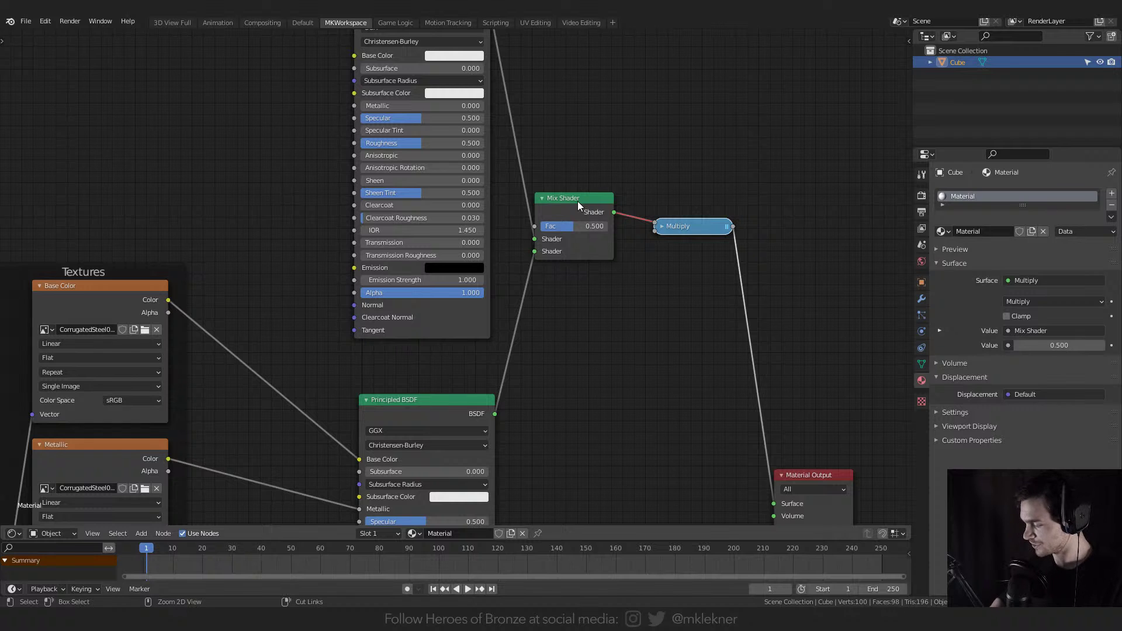
scroll(578, 210, up, 1)
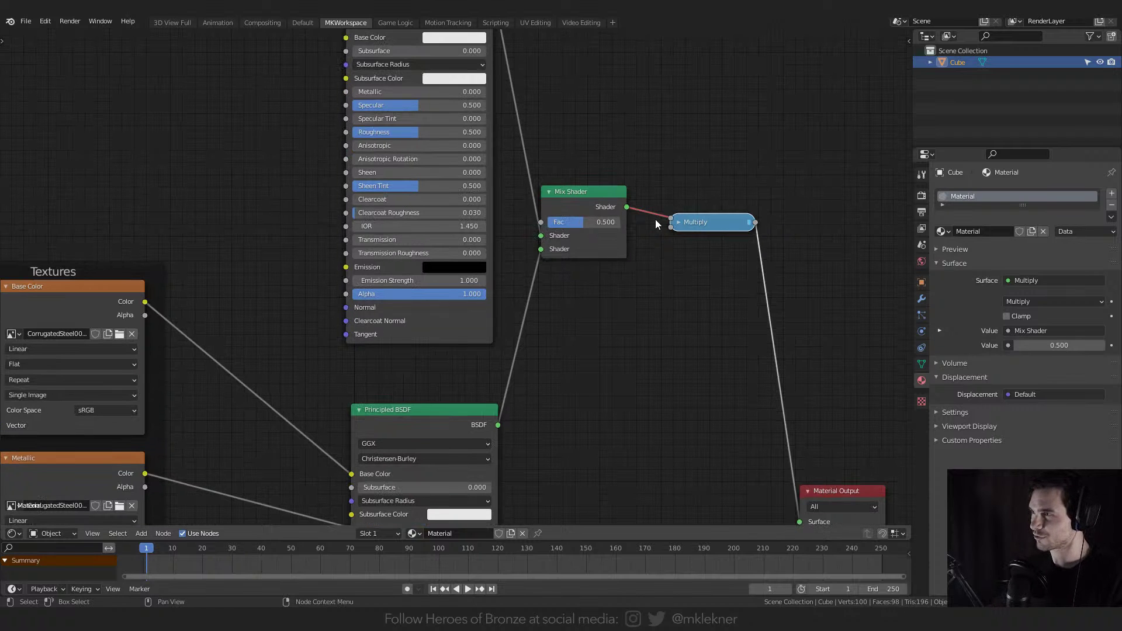
click(678, 223)
middle_drag(713, 284, 661, 255)
- Add a reroute point on the link from the Base Color texture to the Principled BSDF and move it upward
scroll(655, 255, down, 6)
middle_drag(339, 262, 498, 233)
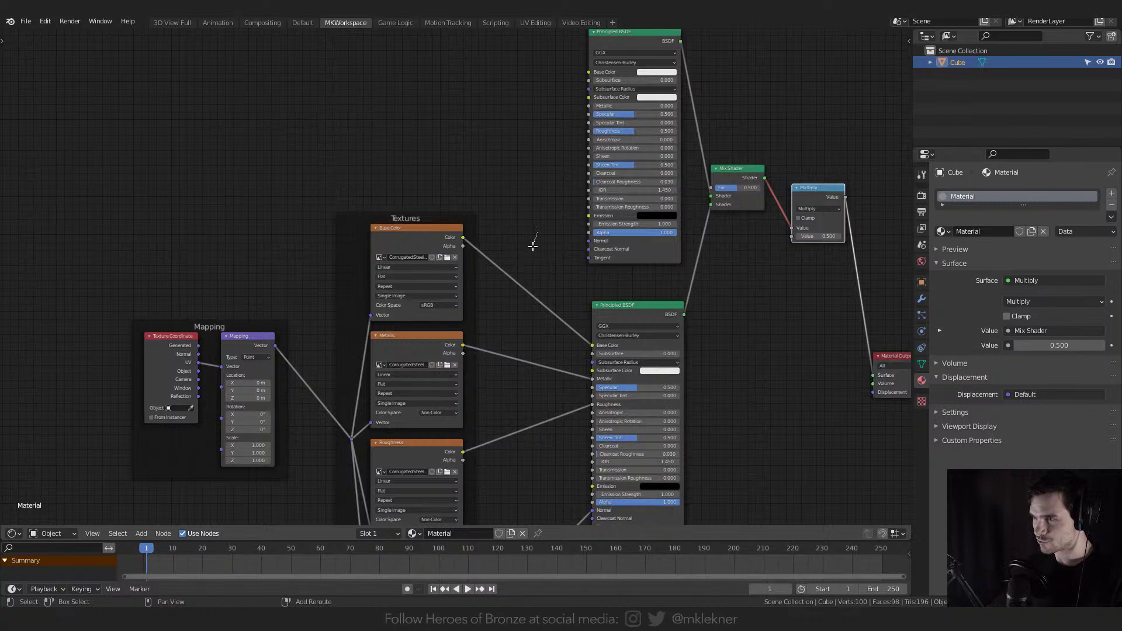
shift+right_drag(531, 243, 513, 303)
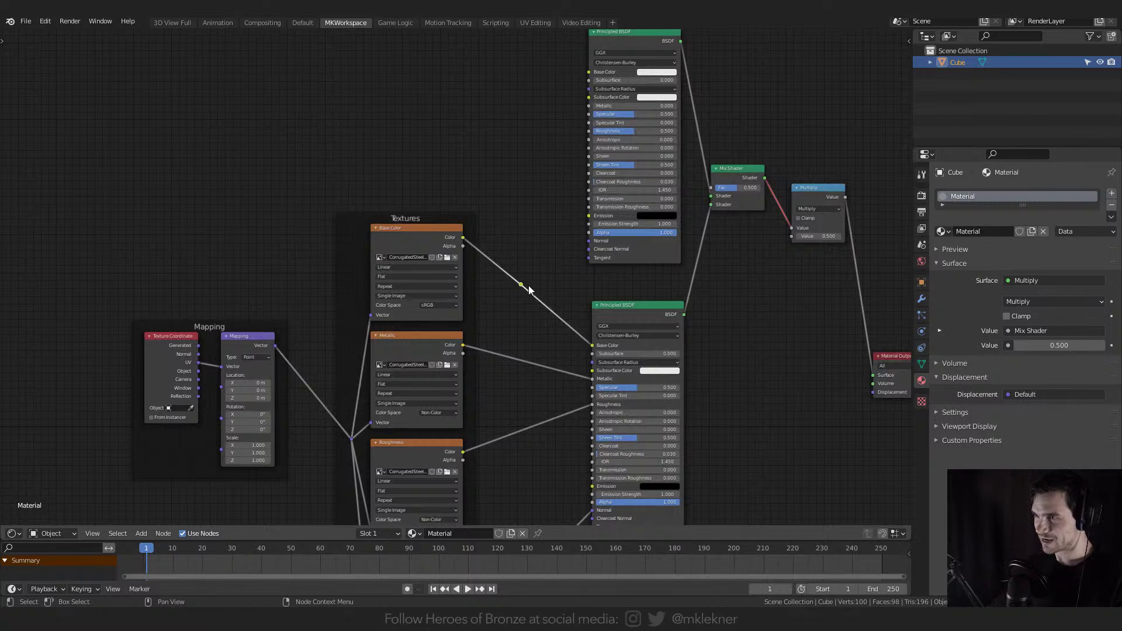
drag(530, 286, 531, 170)
scroll(571, 339, down, 3)
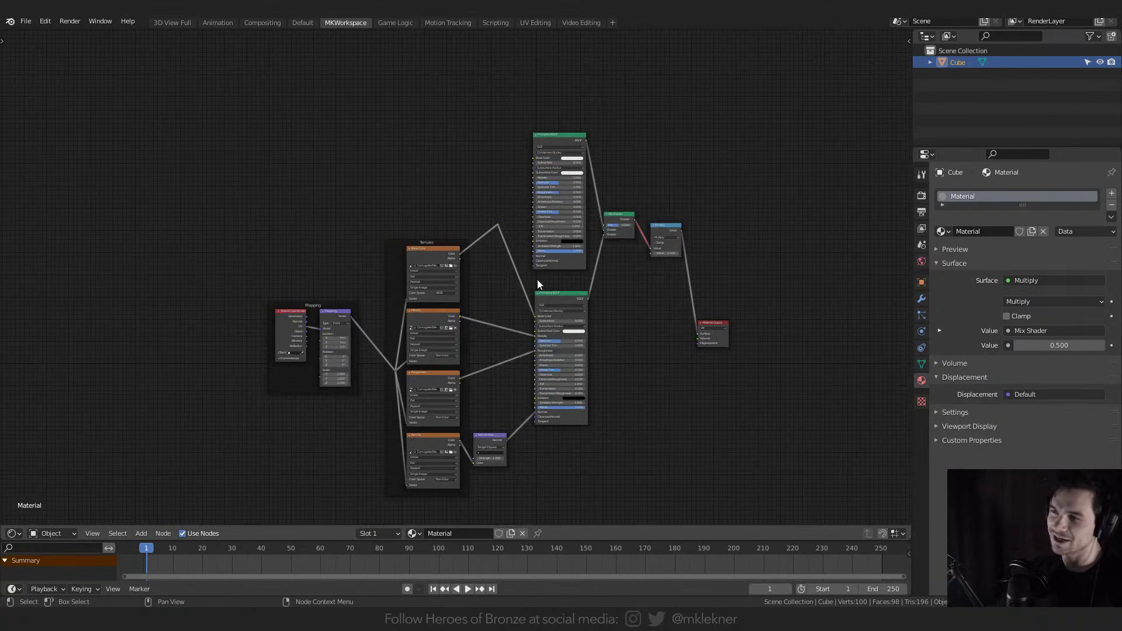
- Examine Node Wrangler's hotkey list in the add-on preferences, then collapse its entry
click(45, 21)
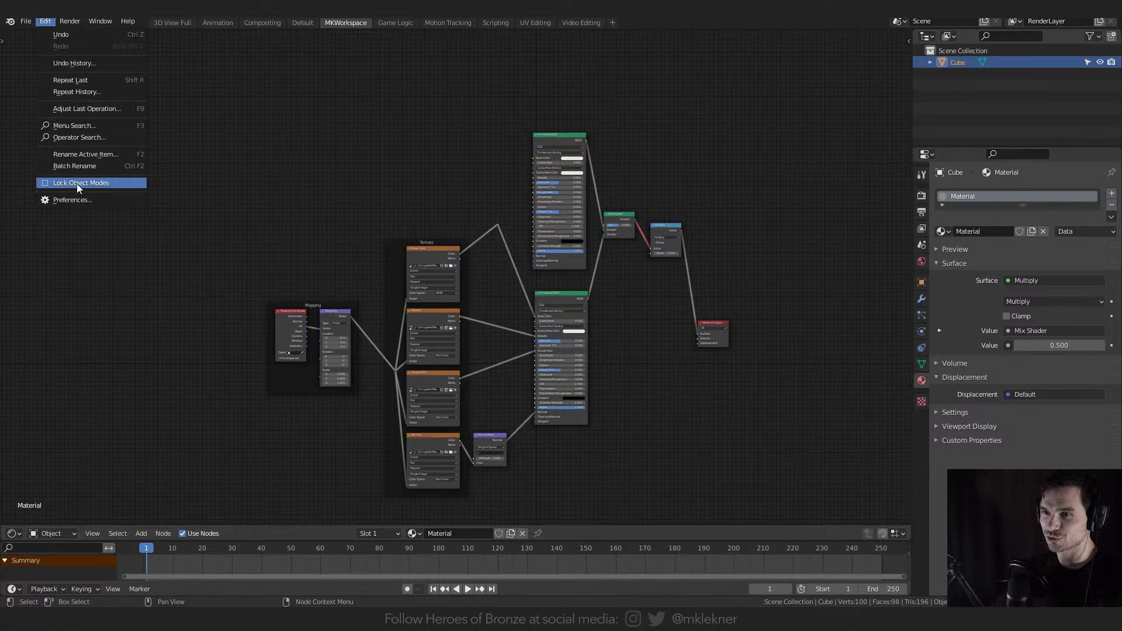
click(83, 200)
scroll(184, 168, down, 15)
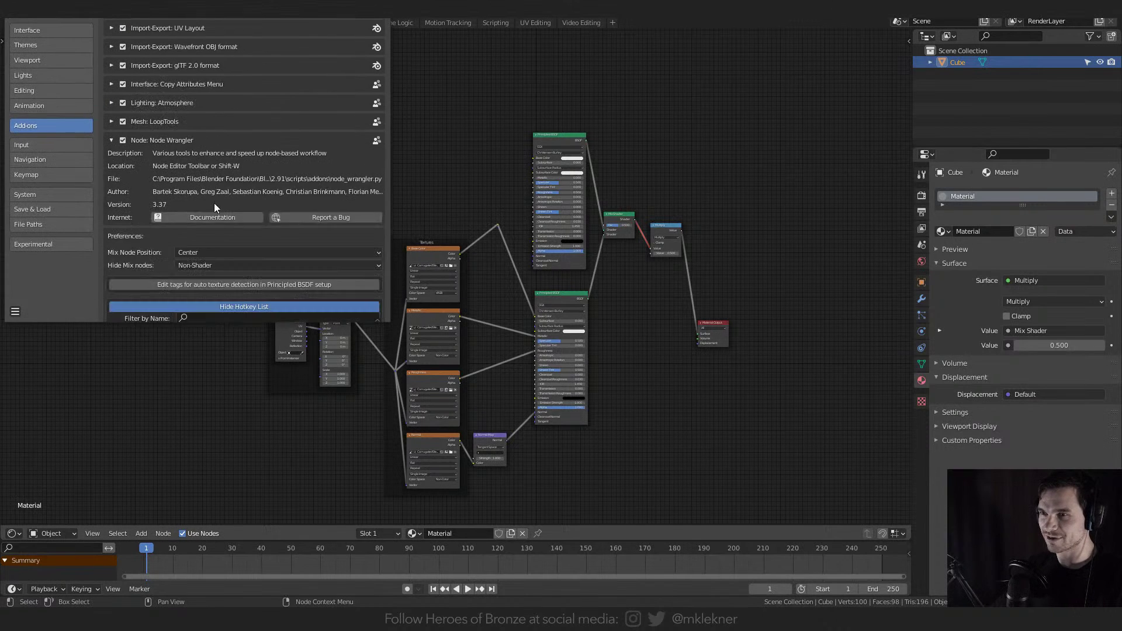
scroll(204, 211, down, 1)
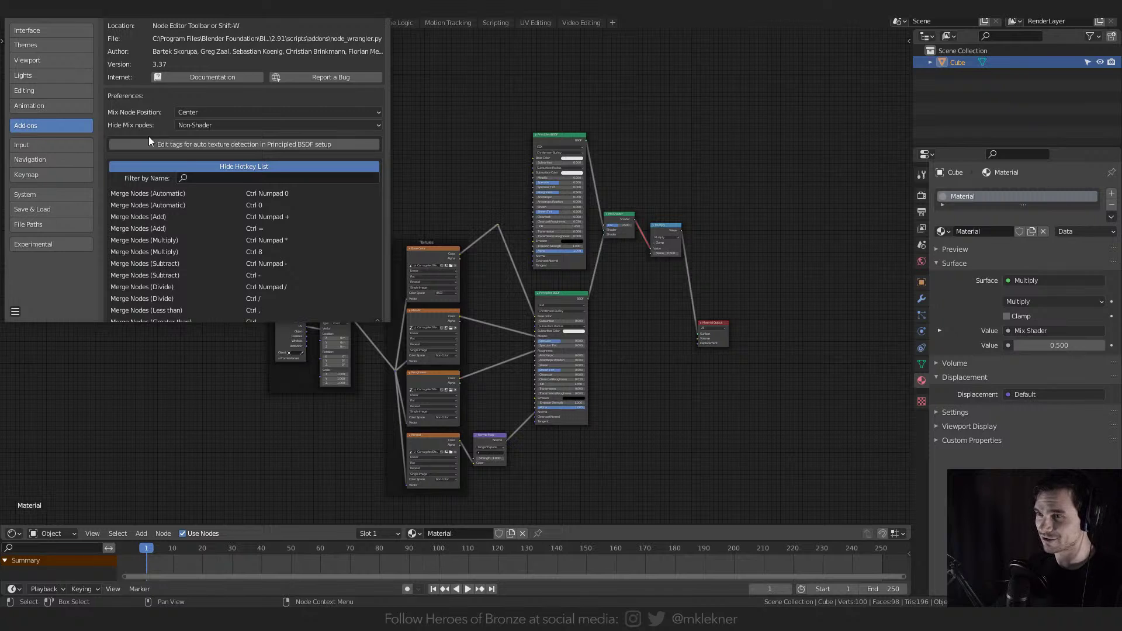
scroll(215, 202, down, 4)
scroll(223, 144, down, 20)
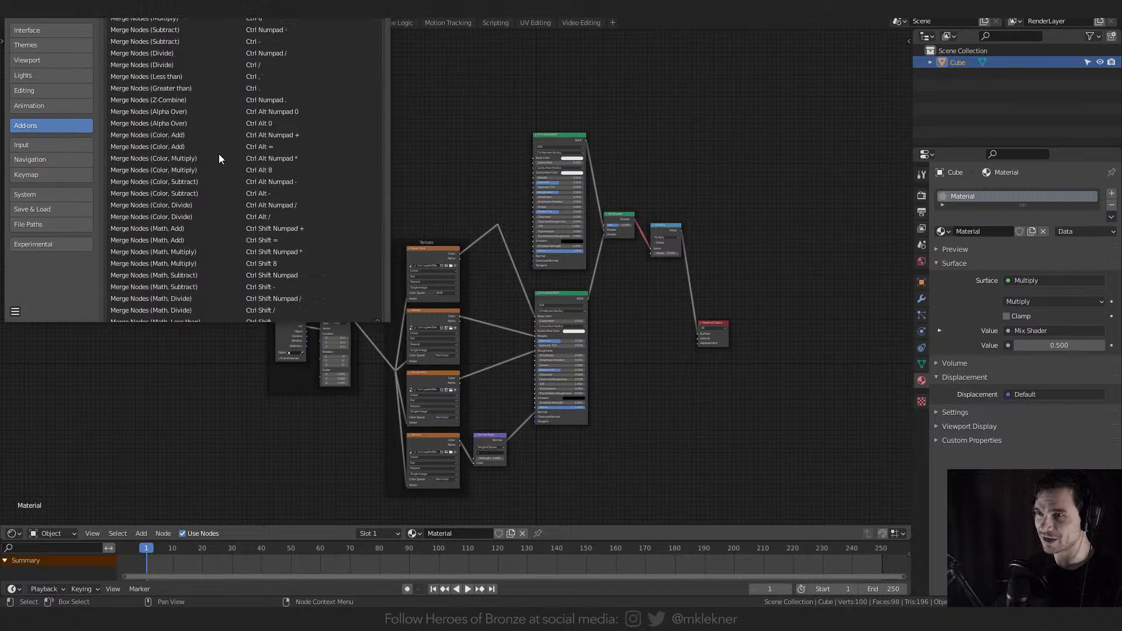
scroll(243, 172, down, 20)
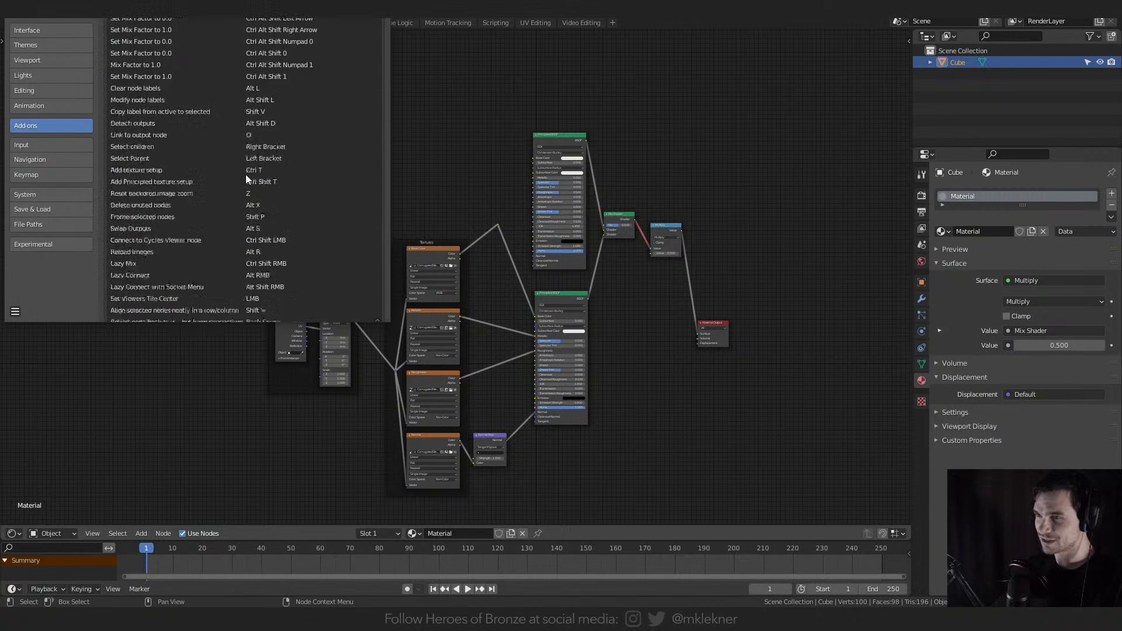
scroll(282, 185, up, 20)
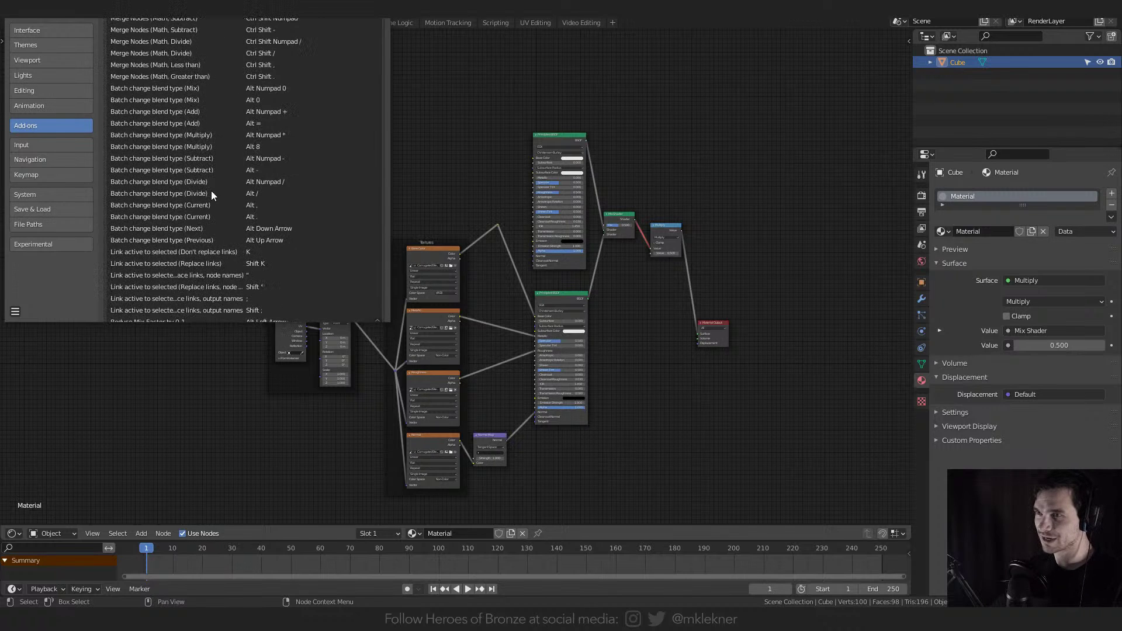
scroll(237, 187, up, 8)
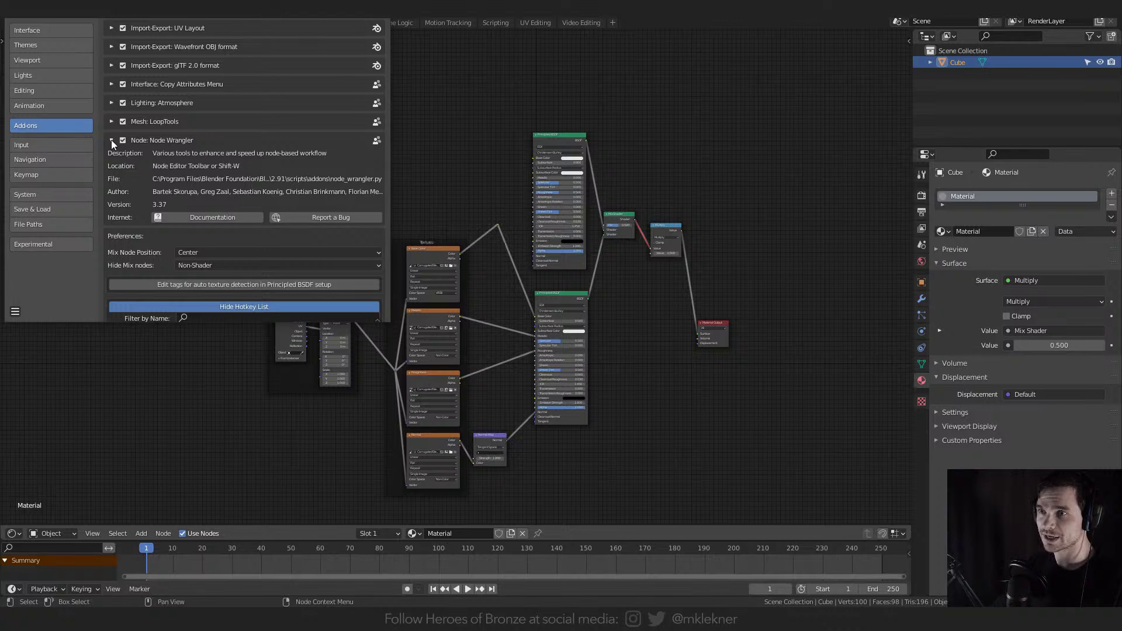
click(111, 140)
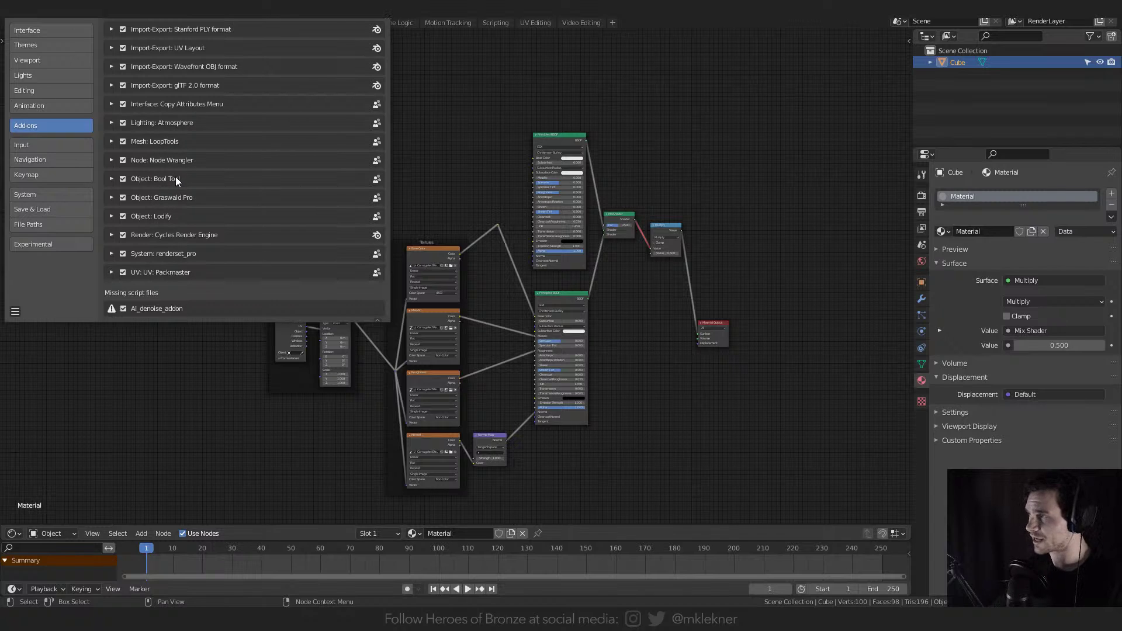
- View the Object: Bool Tool add-on's details, collapse them and close the preferences
click(111, 178)
click(111, 177)
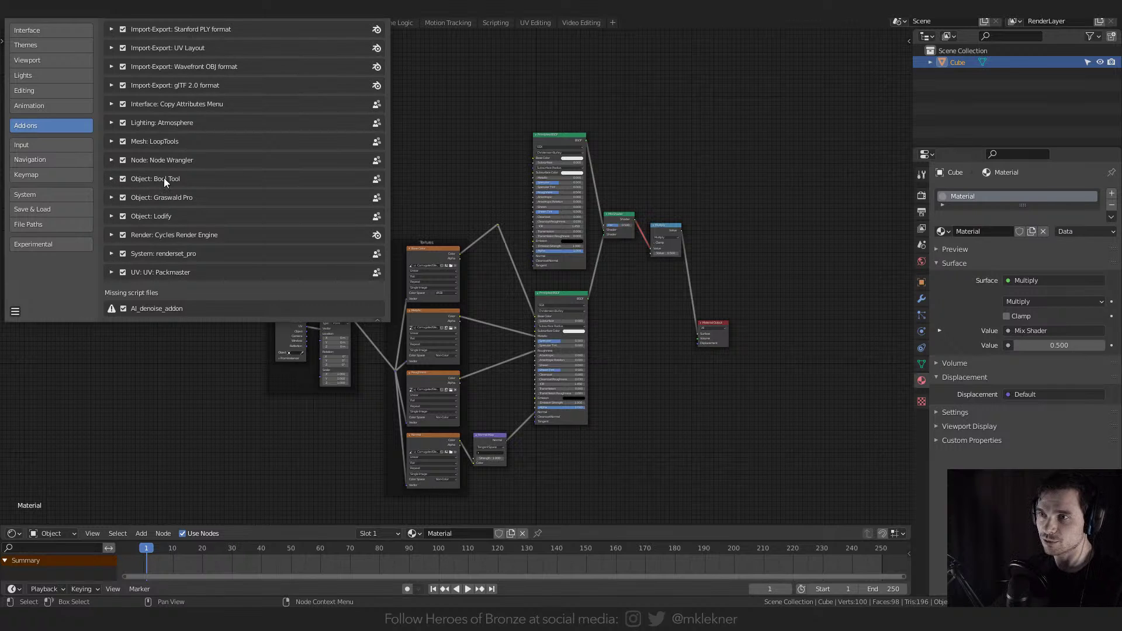
click(377, 14)
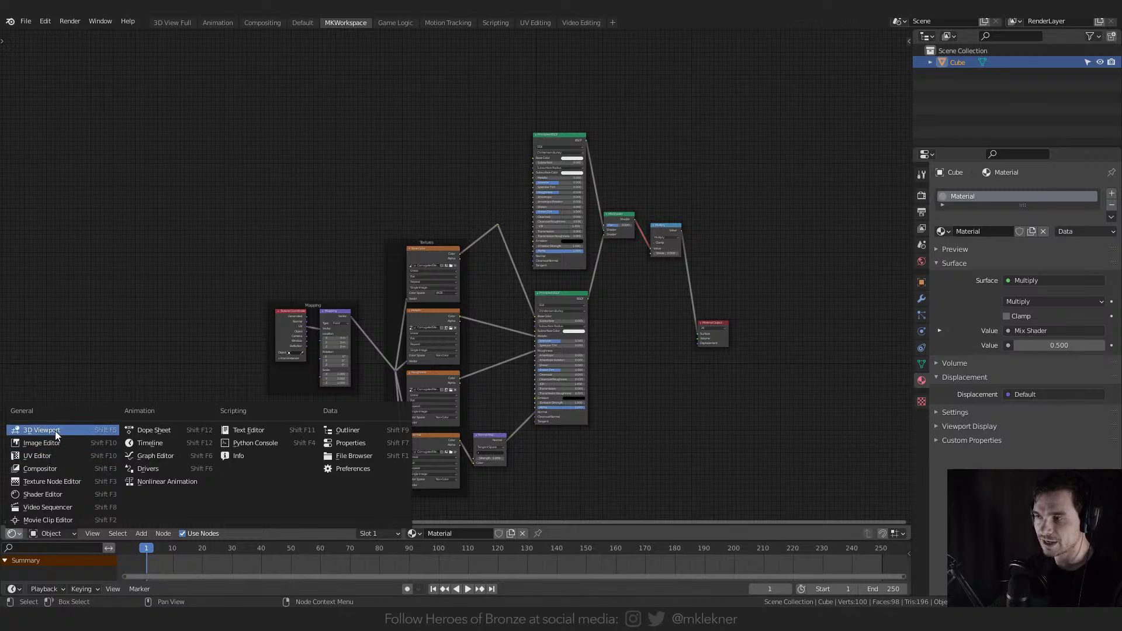
- Return the Shader Editor area to the 3D Viewport and delete the cube-based mesh
click(42, 430)
middle_drag(560, 226, 467, 239)
key(Delete)
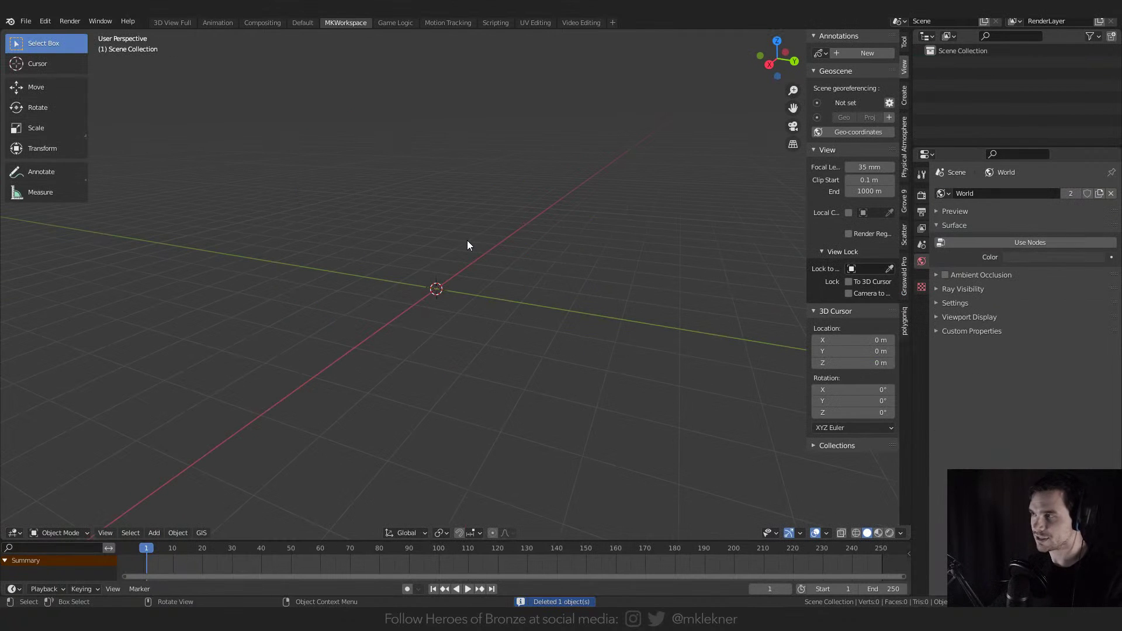
- Add a plane at the world origin, enlarge it to more than four times its size and apply its scale
key(shift+a)
mouse_move(468, 240)
click(536, 233)
key(s)
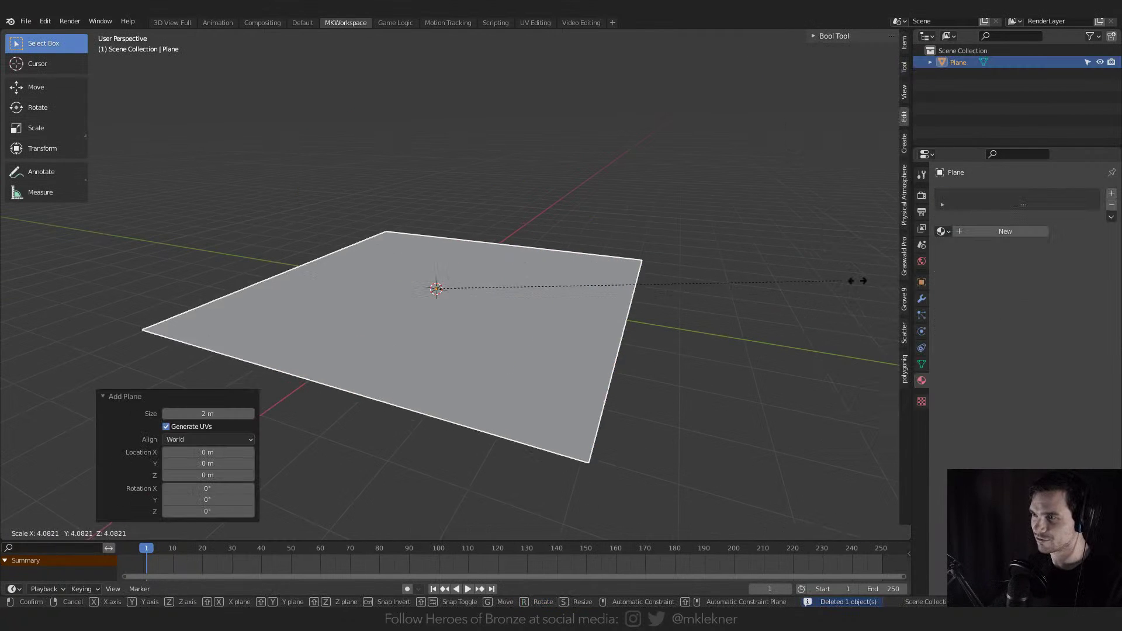
click(105, 328)
key(ctrl+a)
click(271, 291)
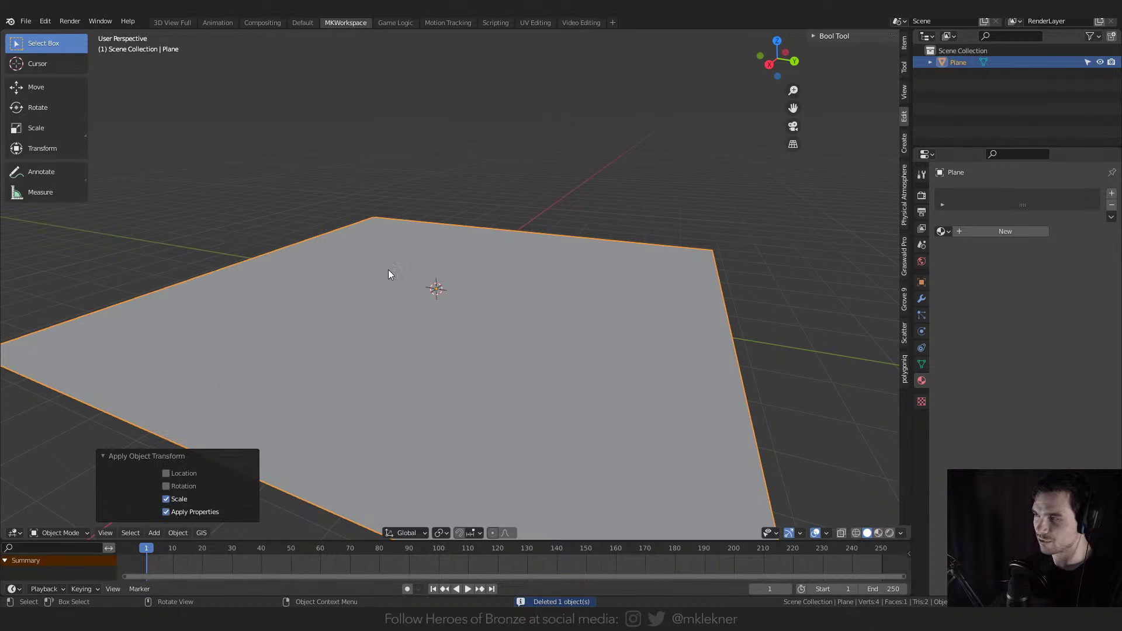
- Display the Graswald Pro settings for the plane and check the scene's render engine in the render properties
click(905, 264)
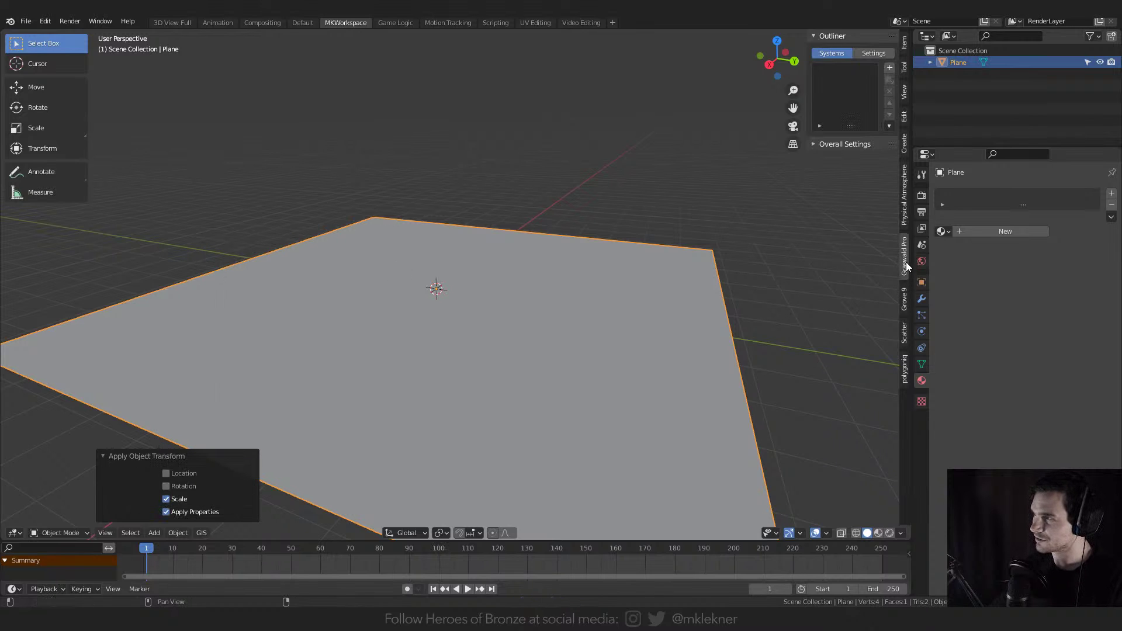
scroll(587, 303, down, 2)
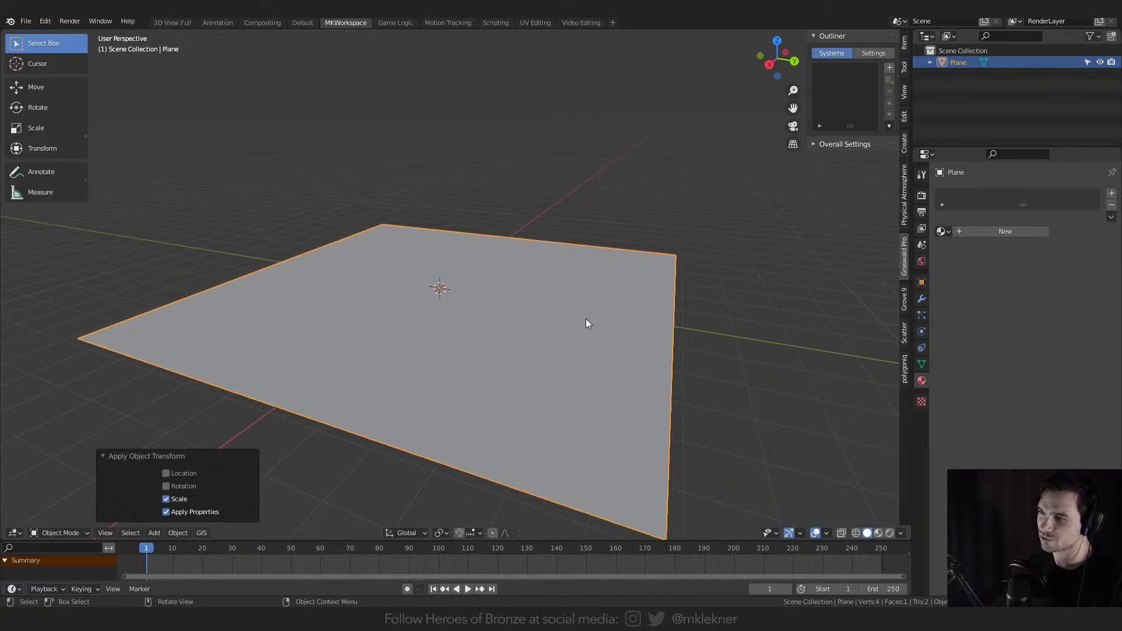
shift+middle_drag(580, 315, 589, 308)
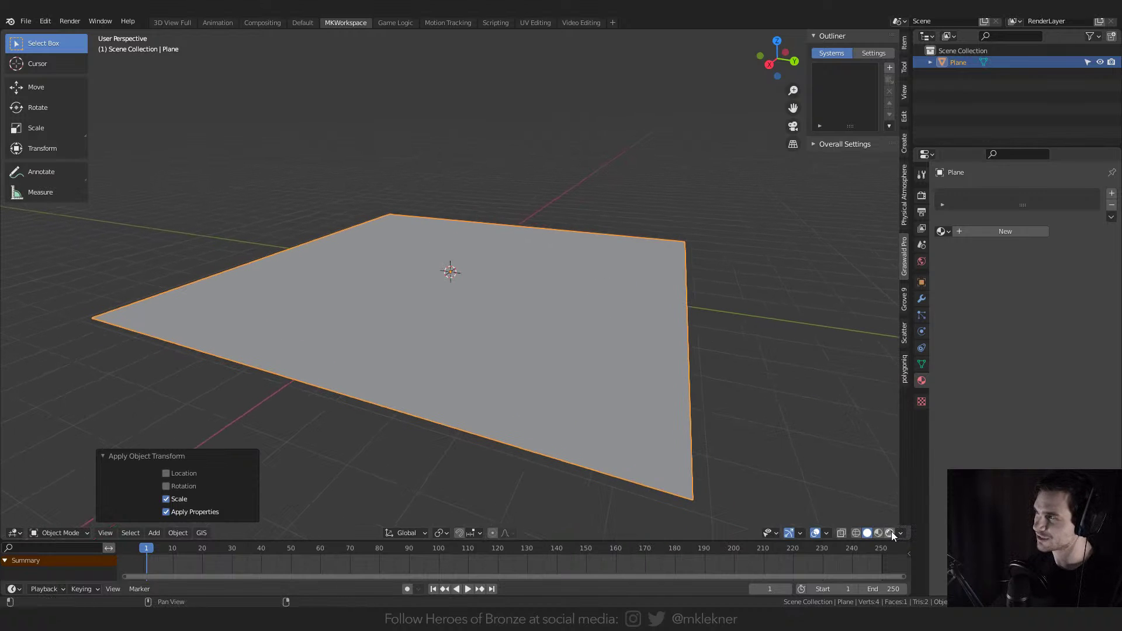
click(921, 195)
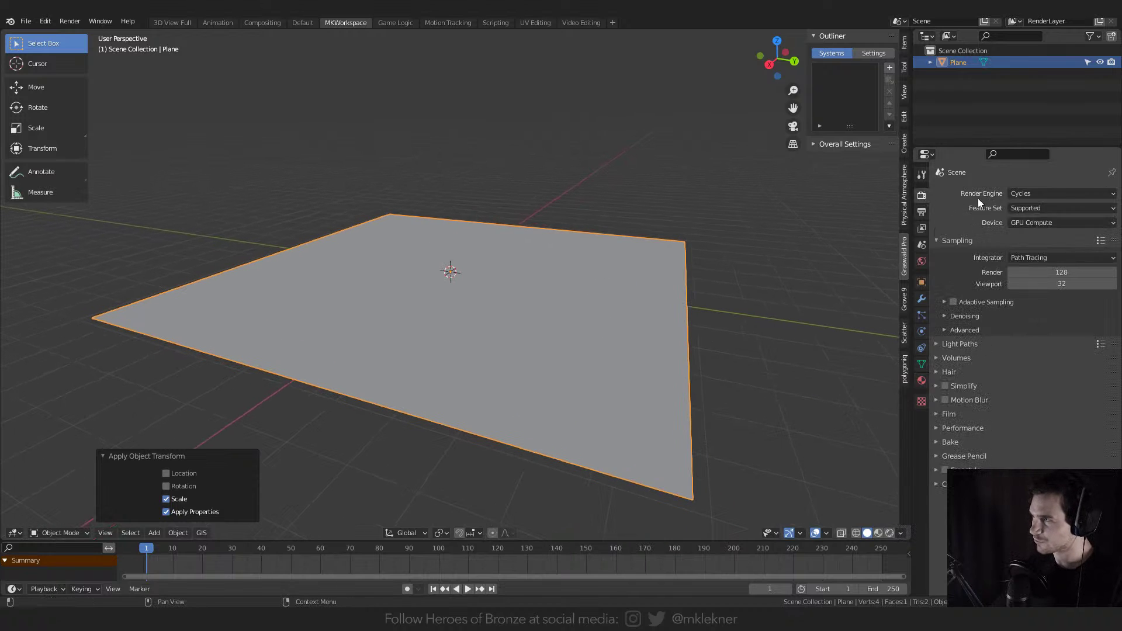
click(1047, 192)
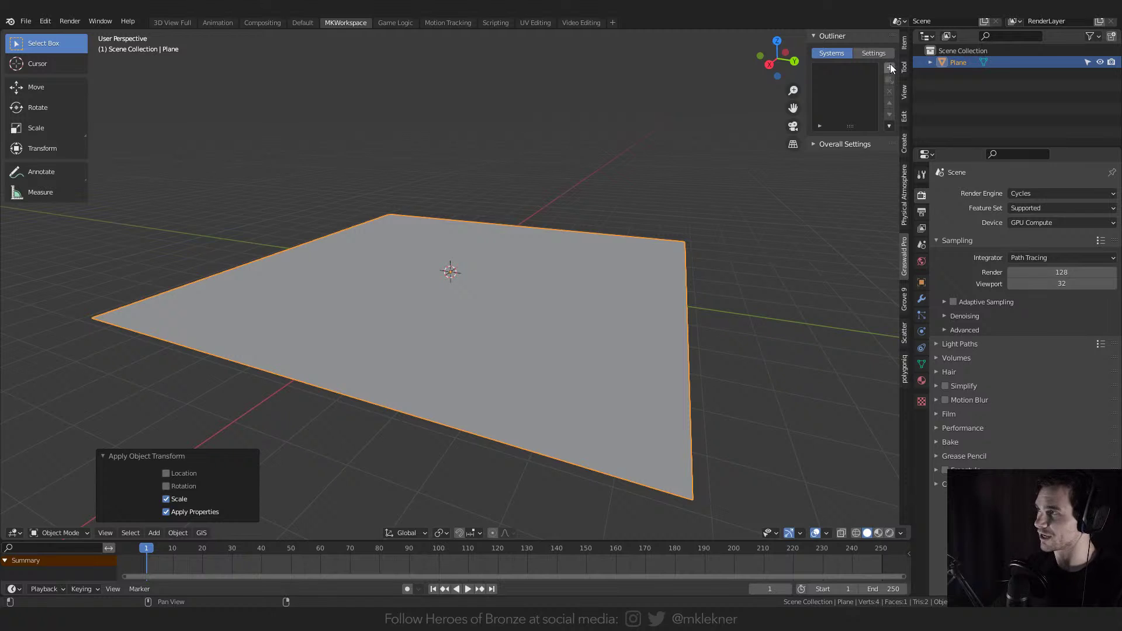
- Subdivide the plane's single face with 100 cuts and return to Object Mode
click(527, 230)
key(Tab)
right_click(432, 265)
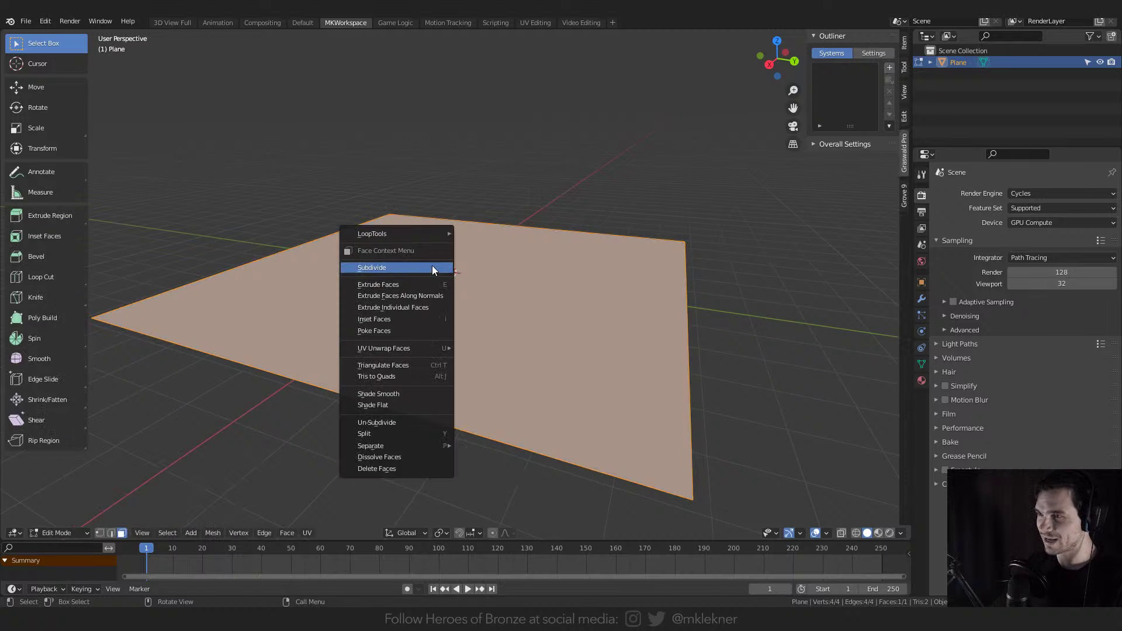
click(433, 264)
click(190, 434)
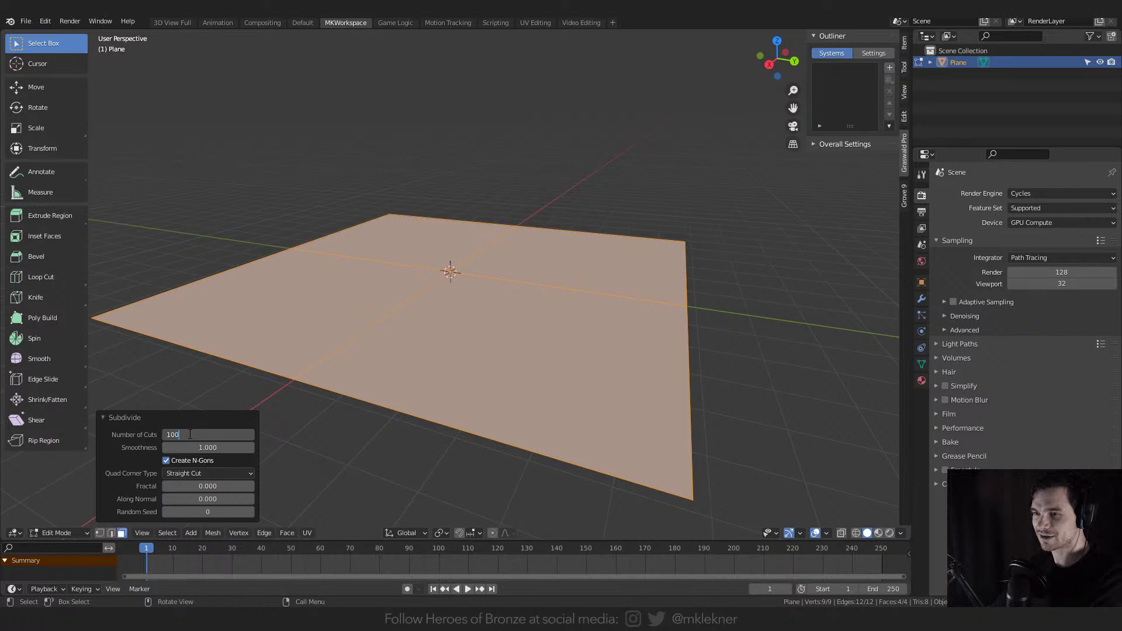
text(100)
key(Return)
key(Tab)
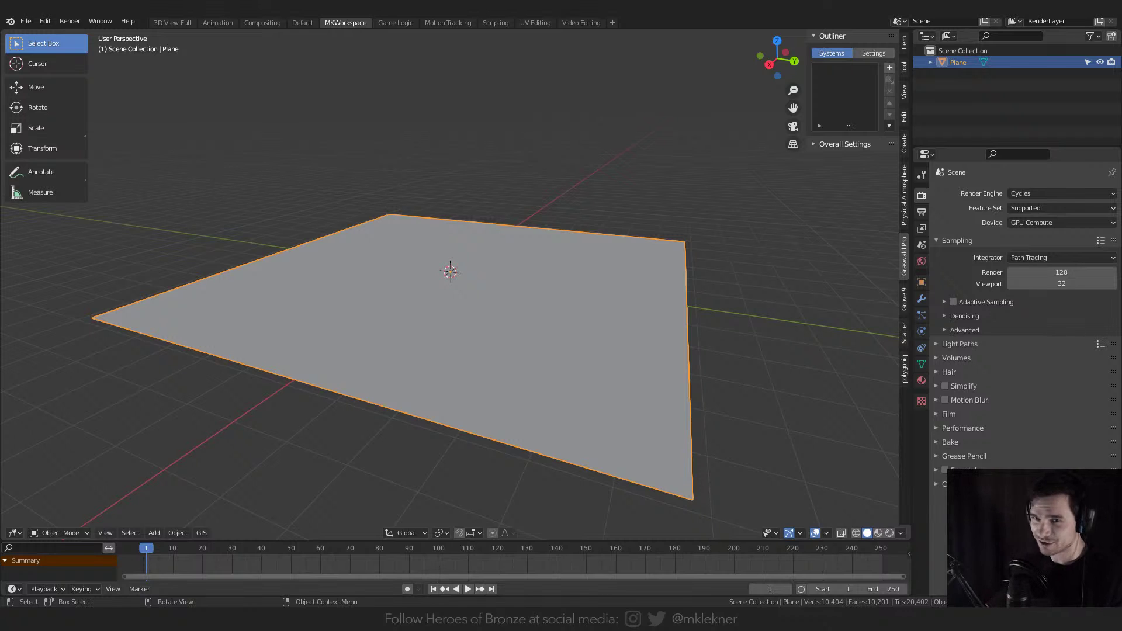
- Create a new Graswald system with new settings on the plane and widen the sidebar to show its options in full
middle_drag(484, 185, 515, 202)
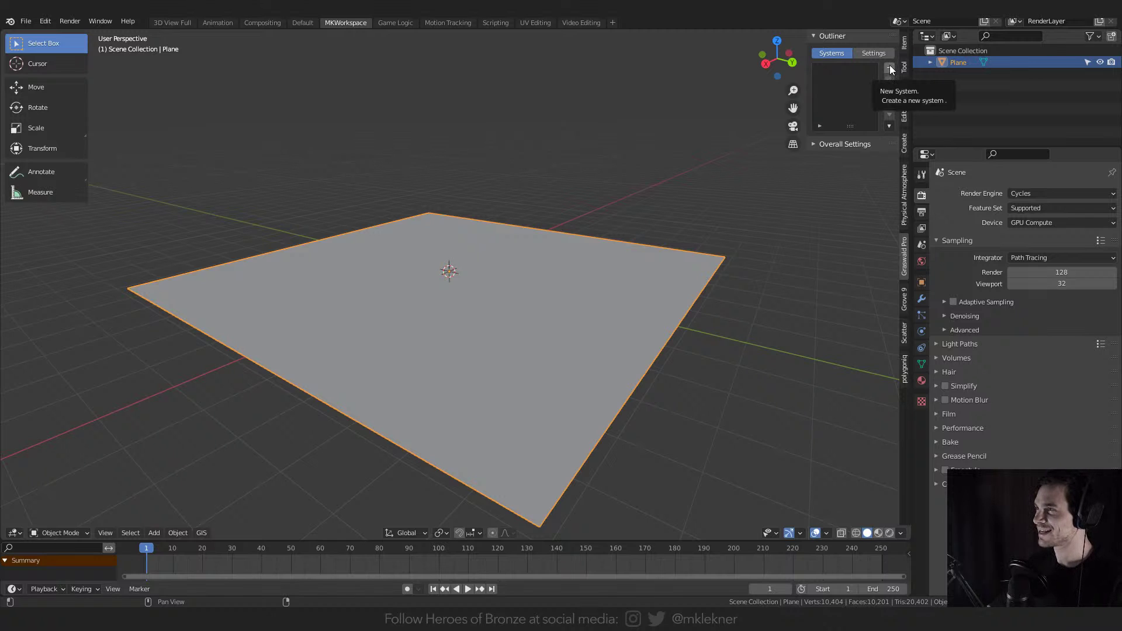
middle_drag(656, 314, 905, 127)
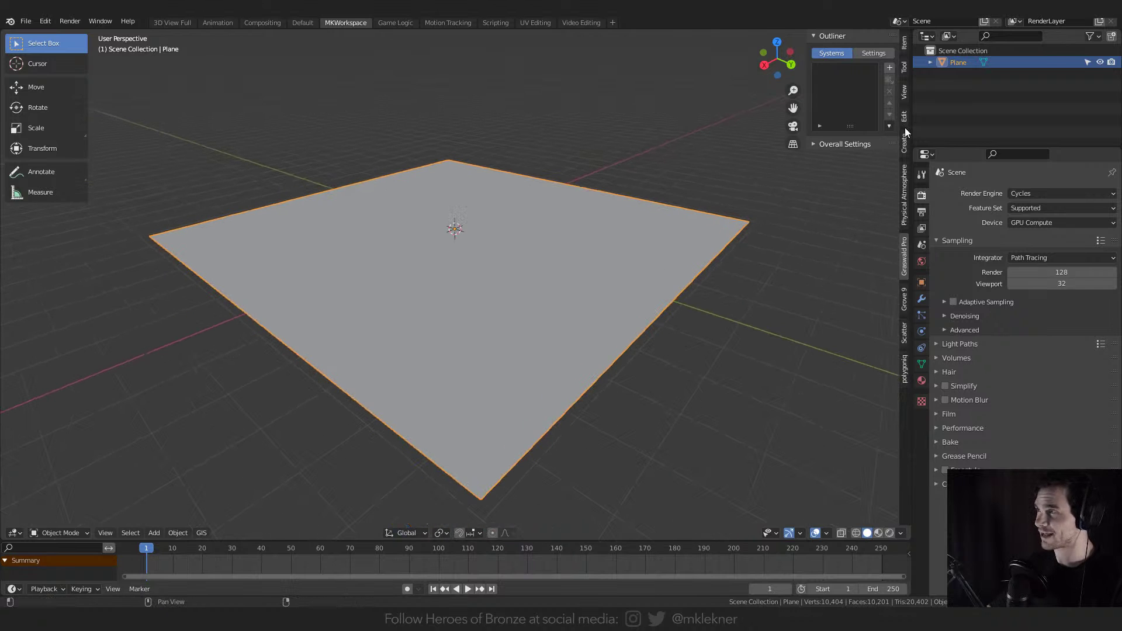
click(889, 68)
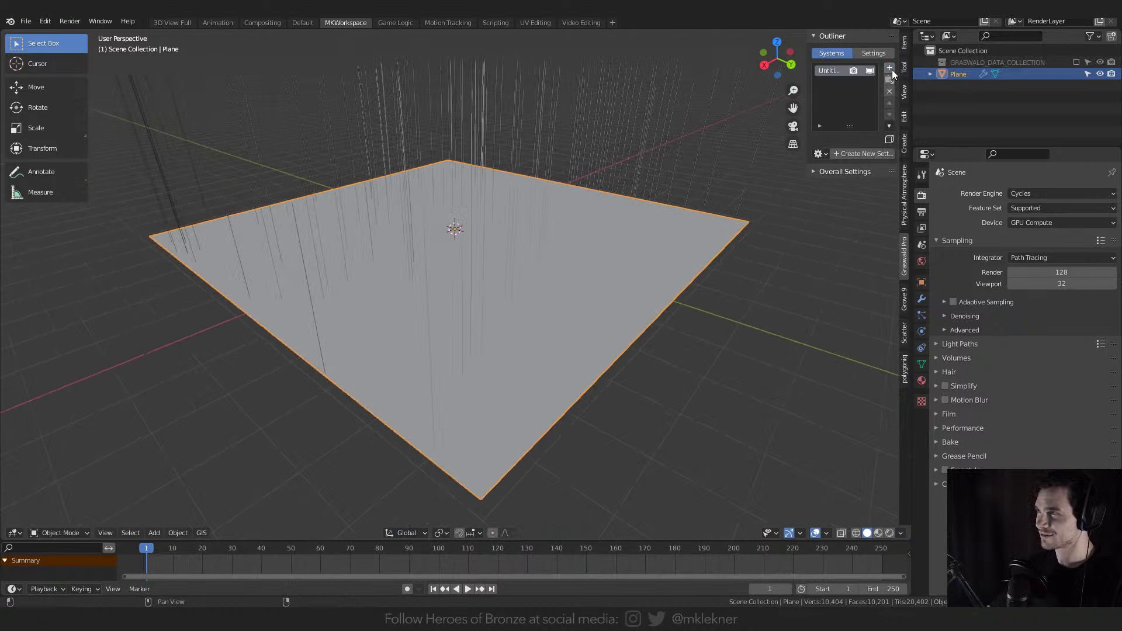
click(842, 154)
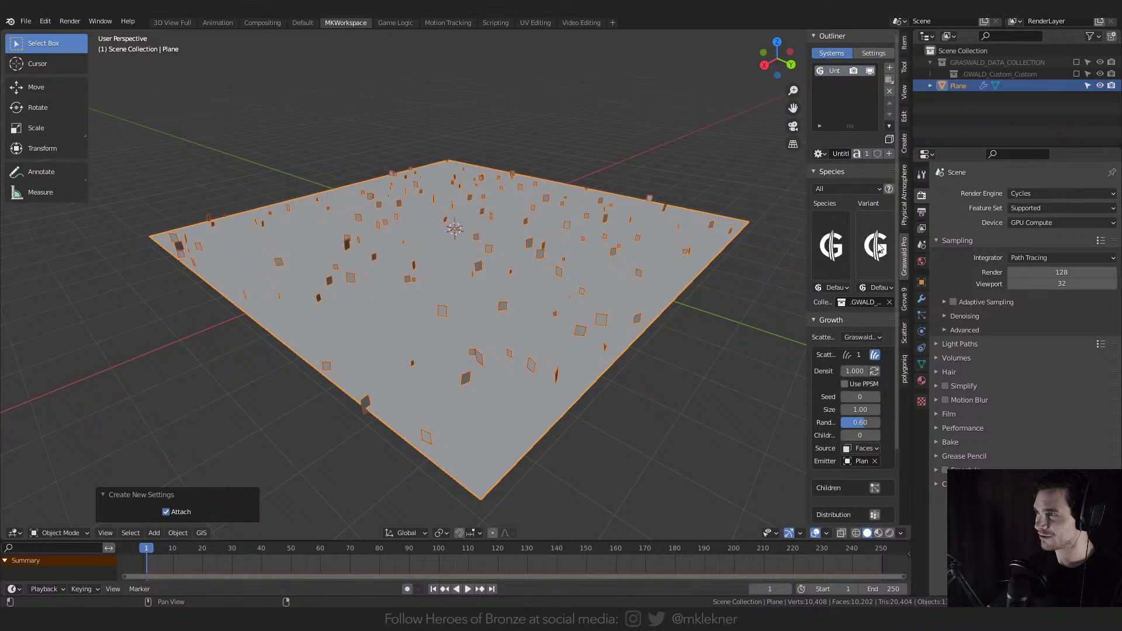
click(831, 246)
drag(810, 210, 700, 234)
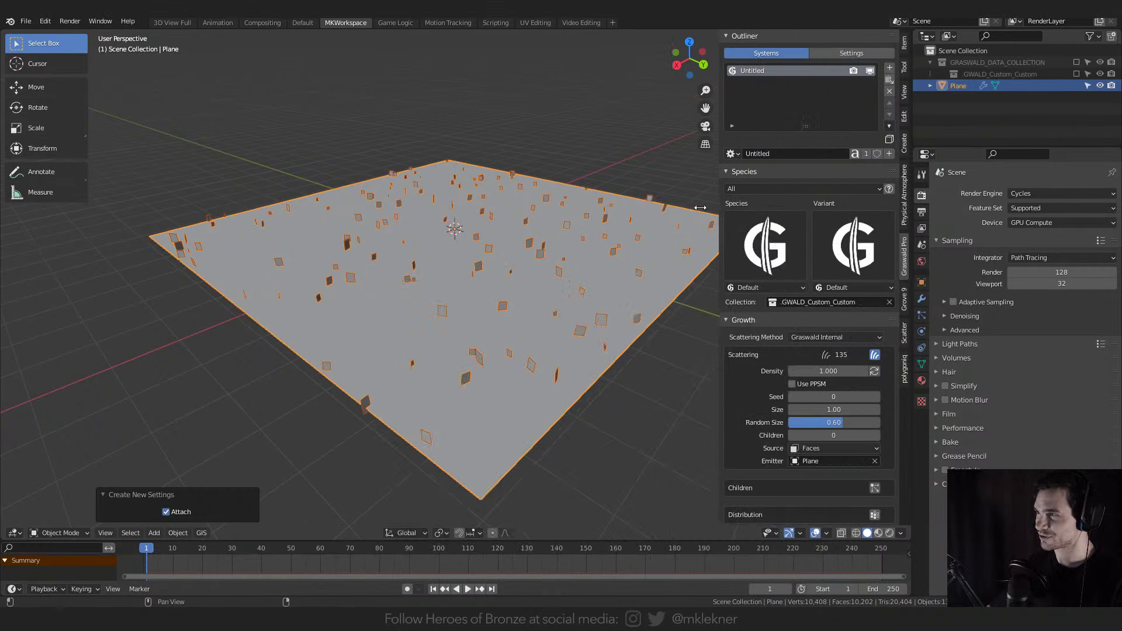
- Set the species of the plane's Graswald system to Dandelion
scroll(444, 248, up, 4)
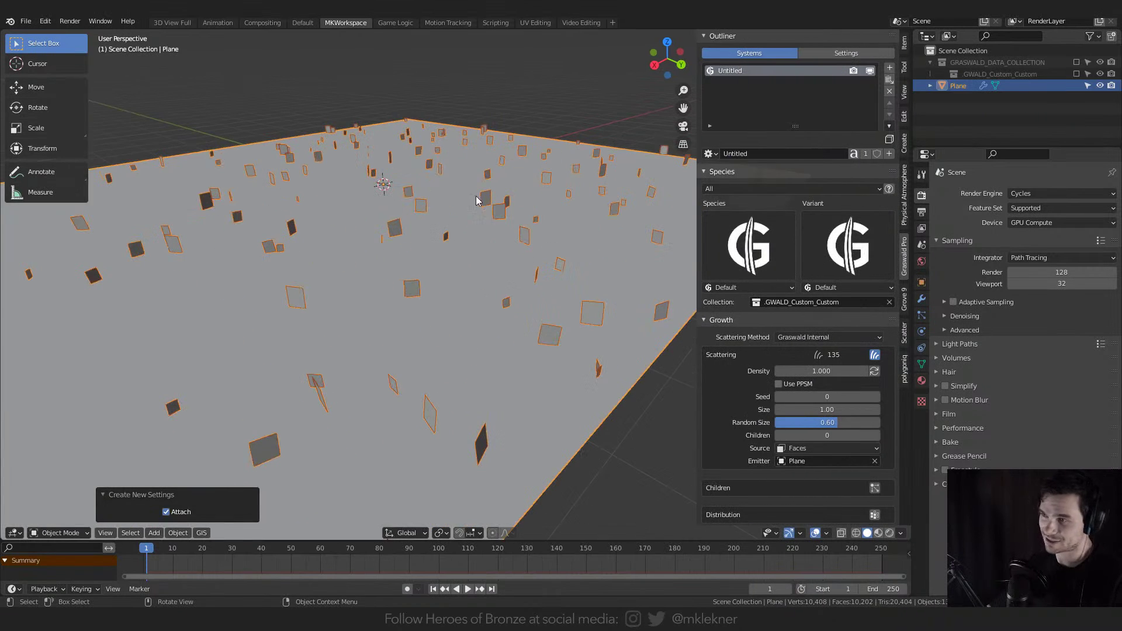
middle_drag(455, 251, 468, 275)
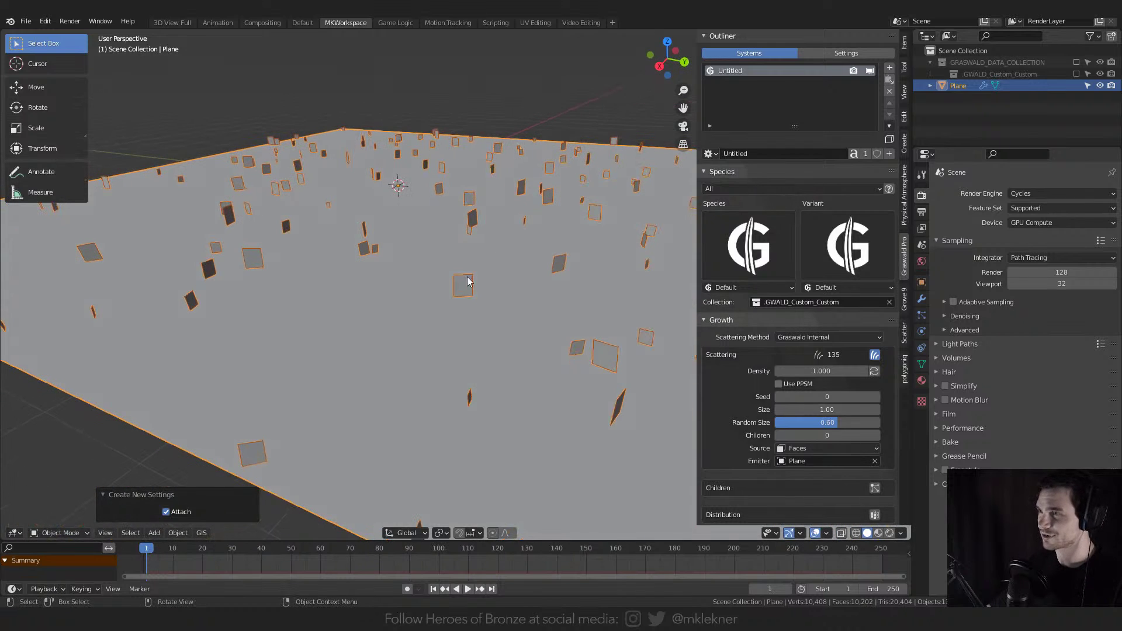
click(776, 241)
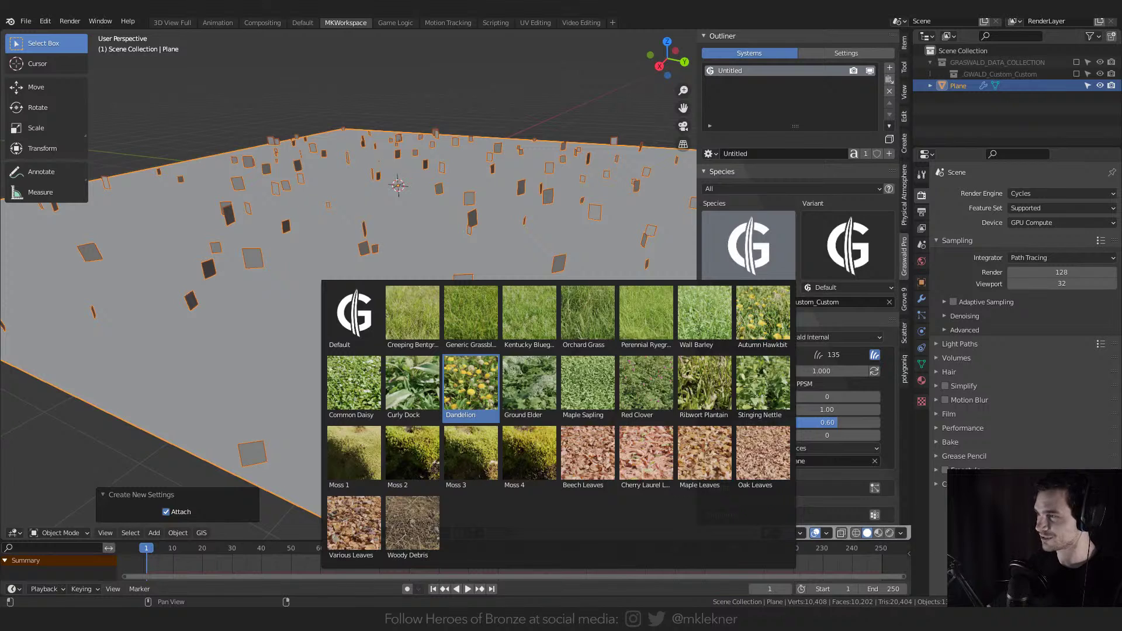
click(470, 383)
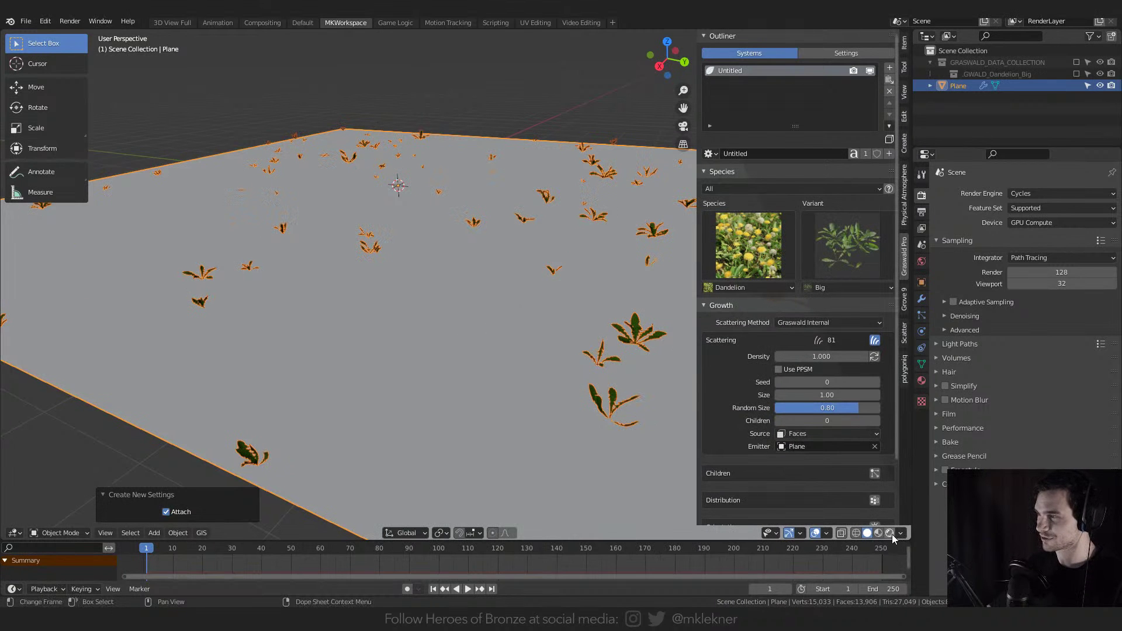
- Display the viewport in rendered shading with Scene World turned off and view a scattered plant up close
click(875, 533)
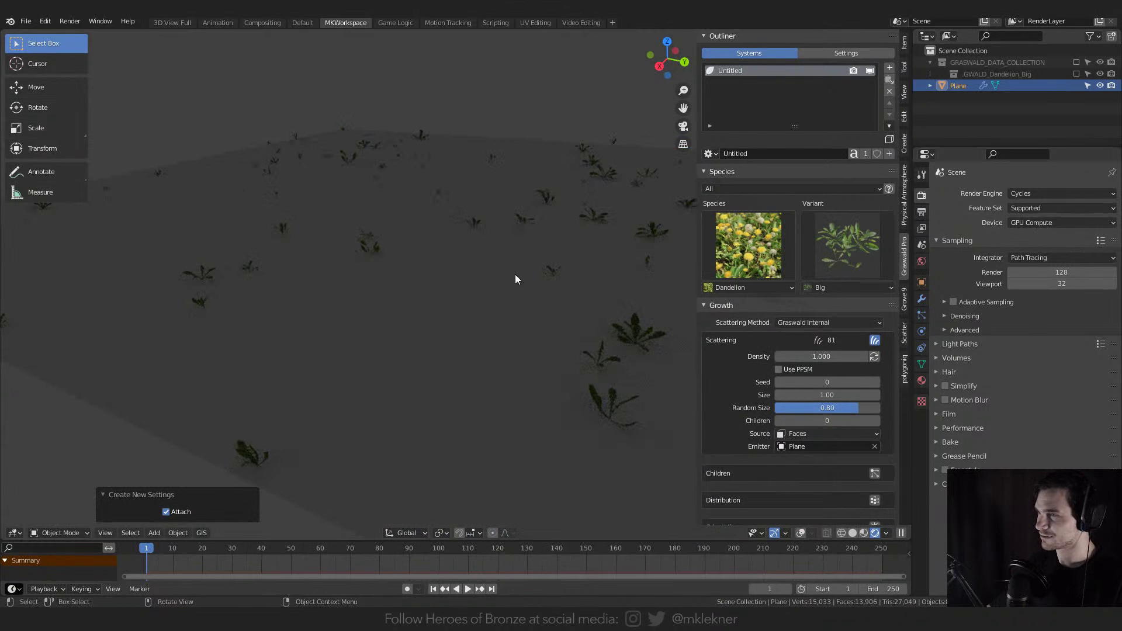
click(886, 532)
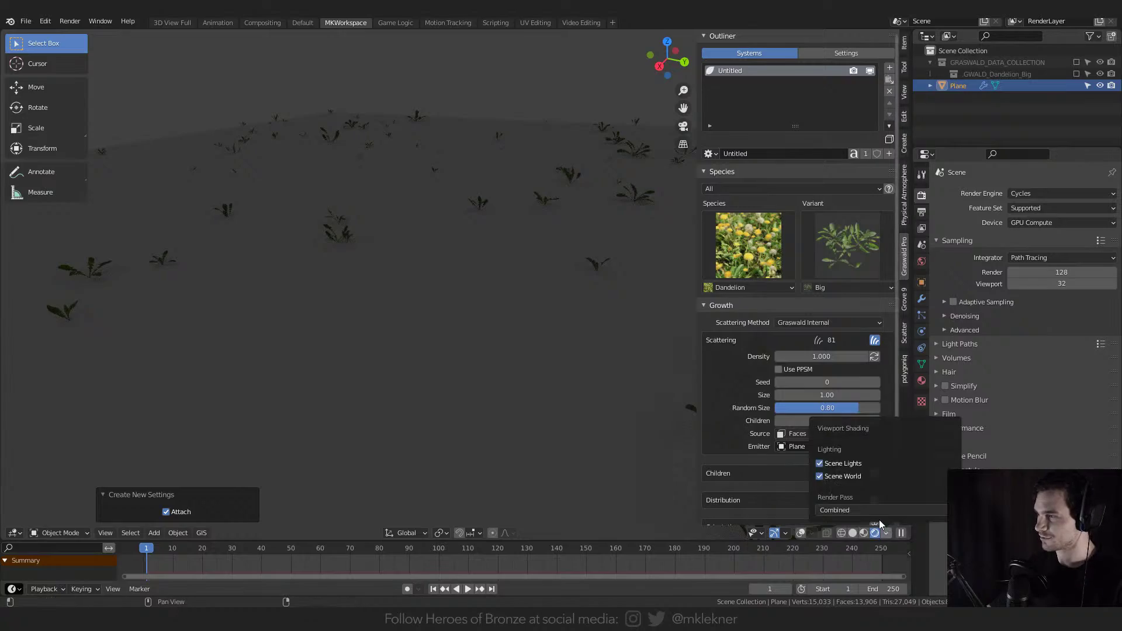
click(820, 476)
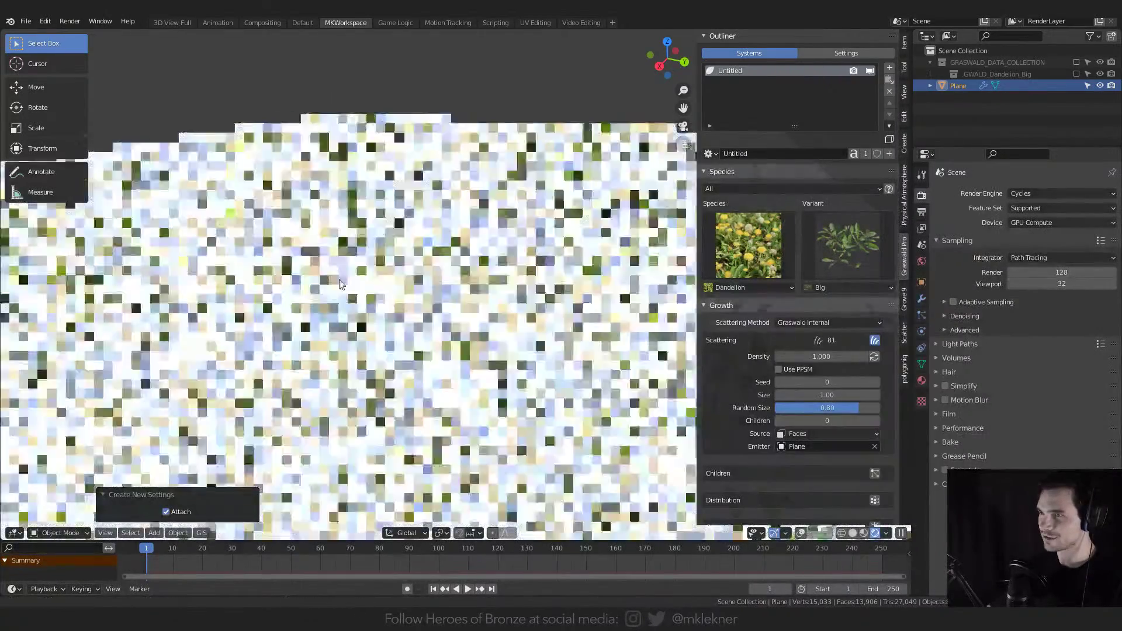
scroll(341, 285, up, 5)
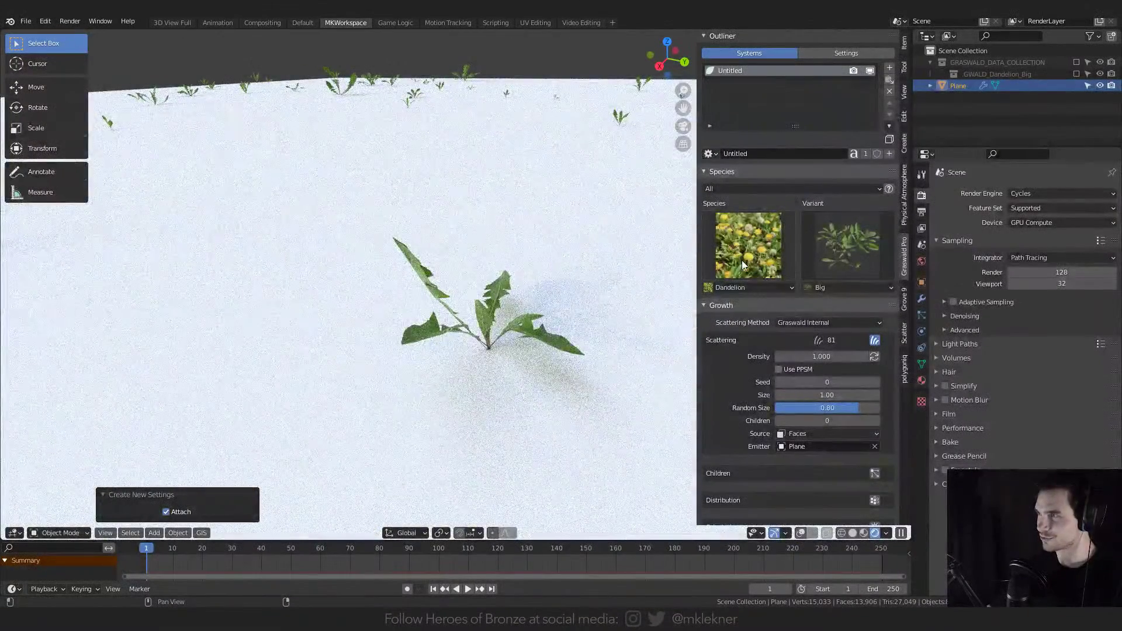
- Change the Graswald system's species to Orchard Grass and its variant to Flower
click(741, 261)
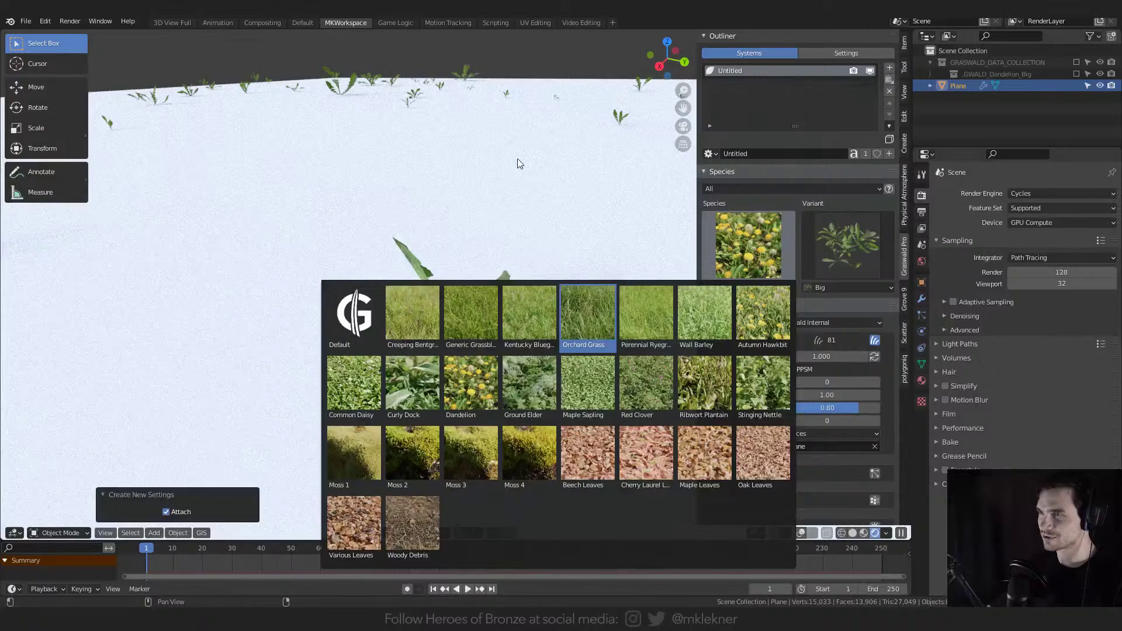
click(565, 338)
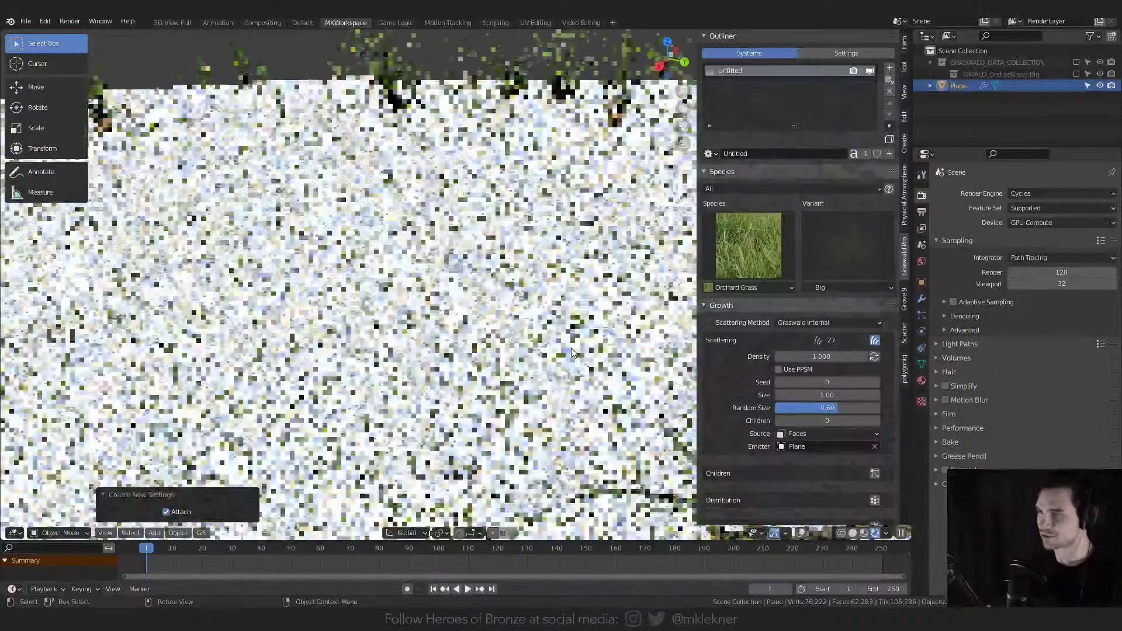
scroll(586, 251, up, 4)
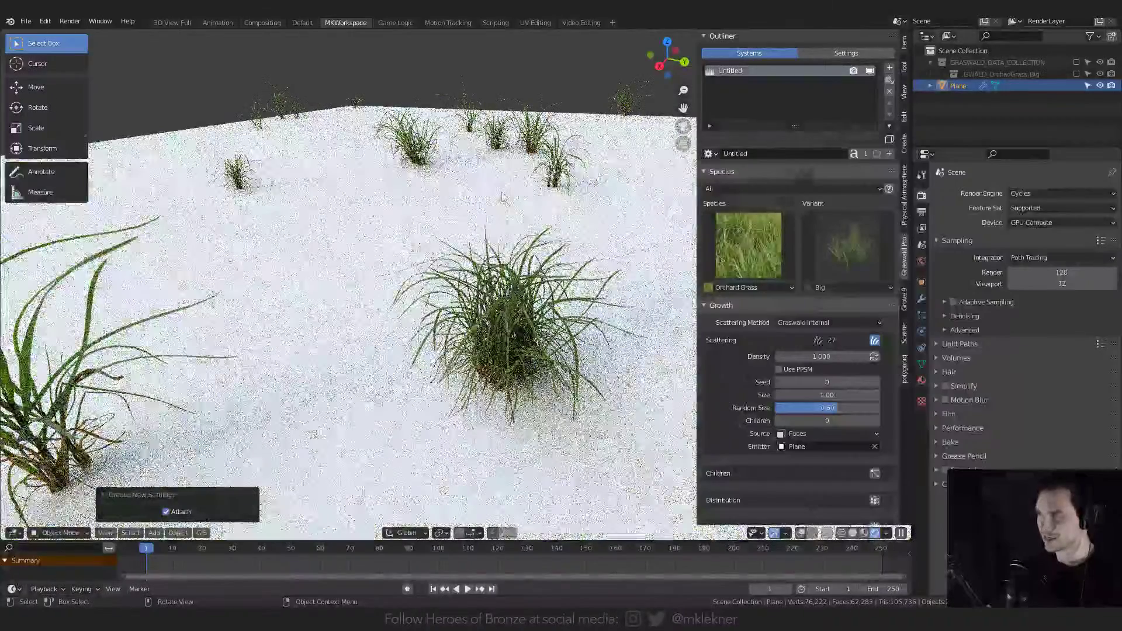
click(771, 230)
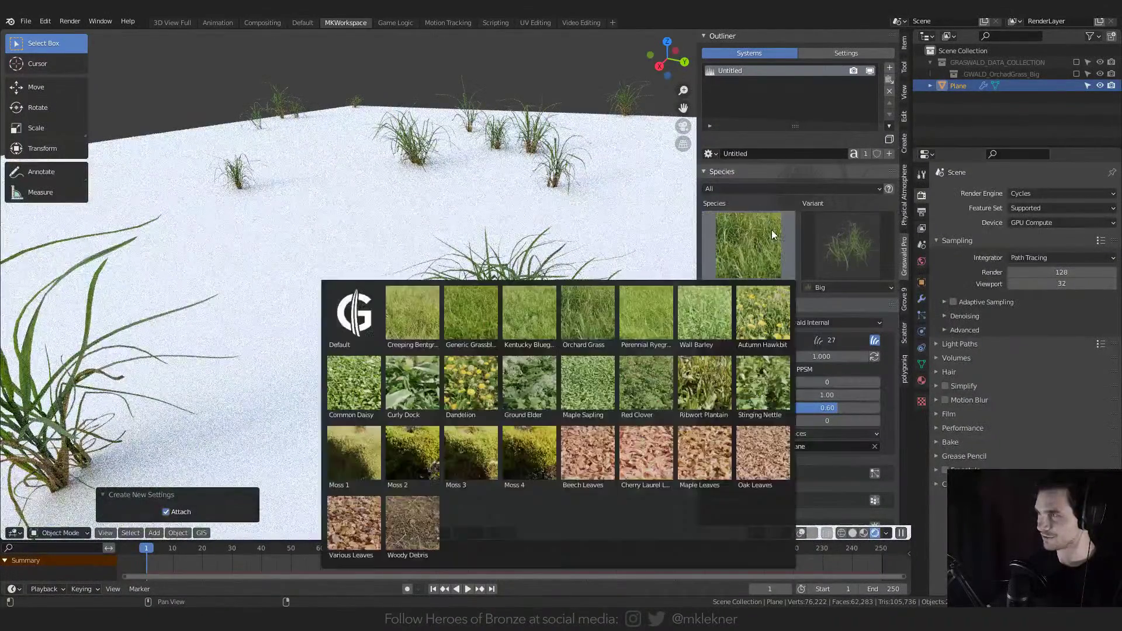
click(838, 285)
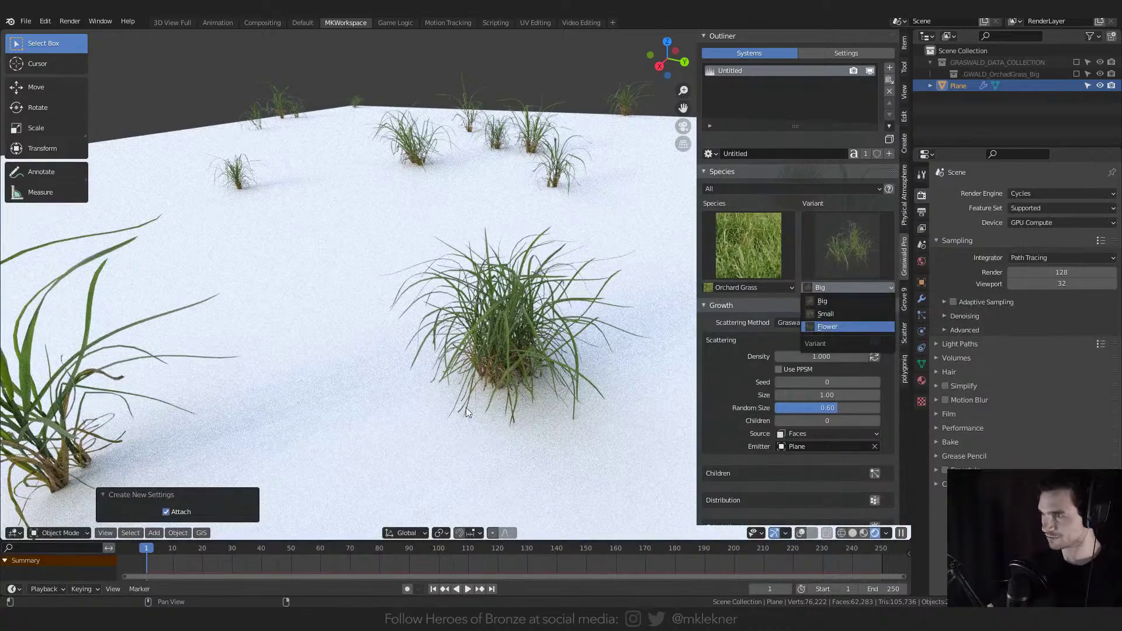
key(Return)
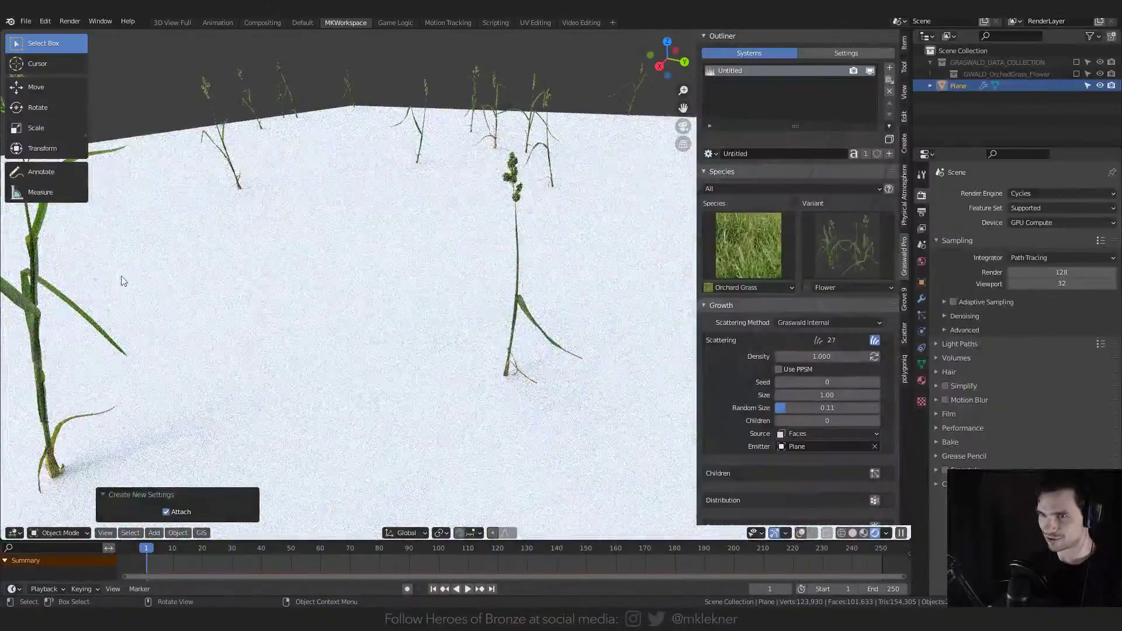
scroll(384, 295, up, 5)
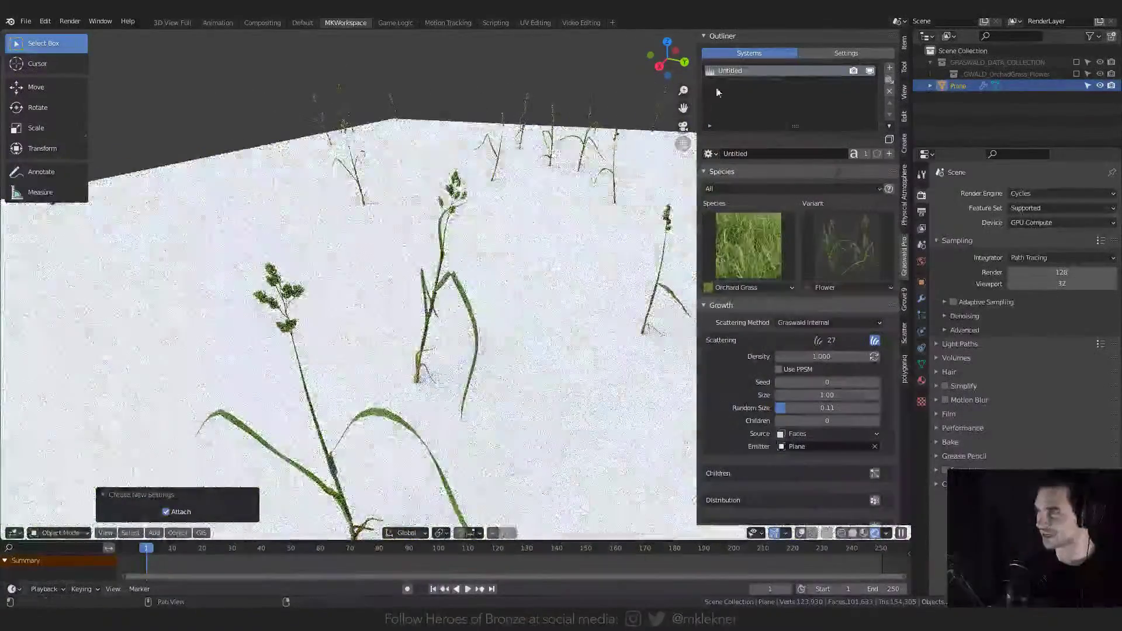
- Add a second Graswald system with new settings and choose Creeping Bentgrass as its species
click(889, 67)
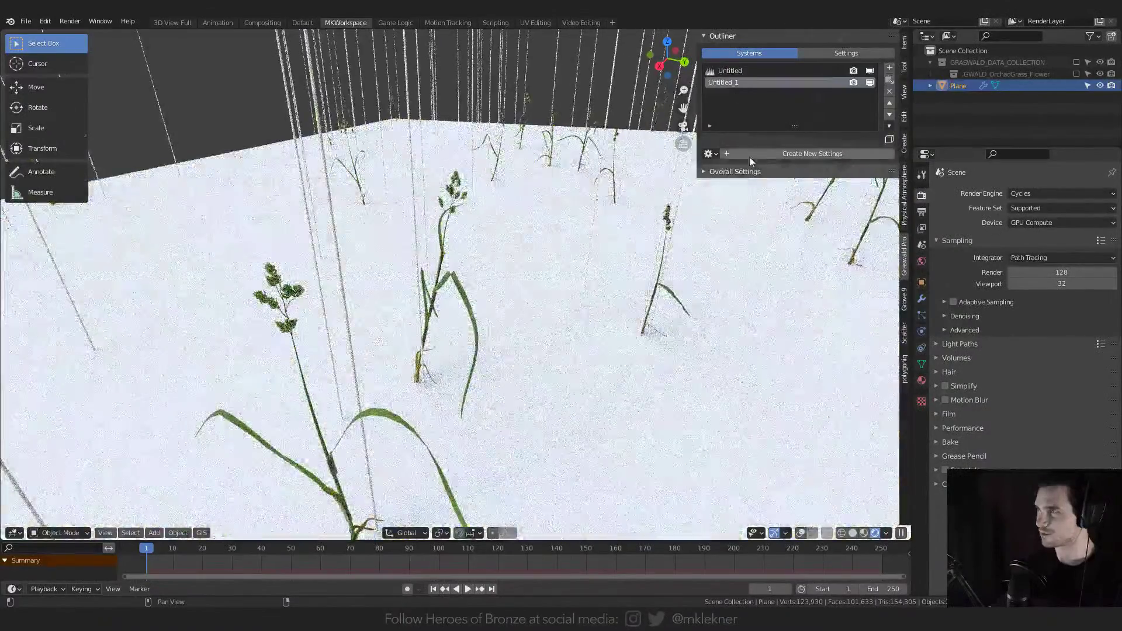
click(765, 153)
click(753, 250)
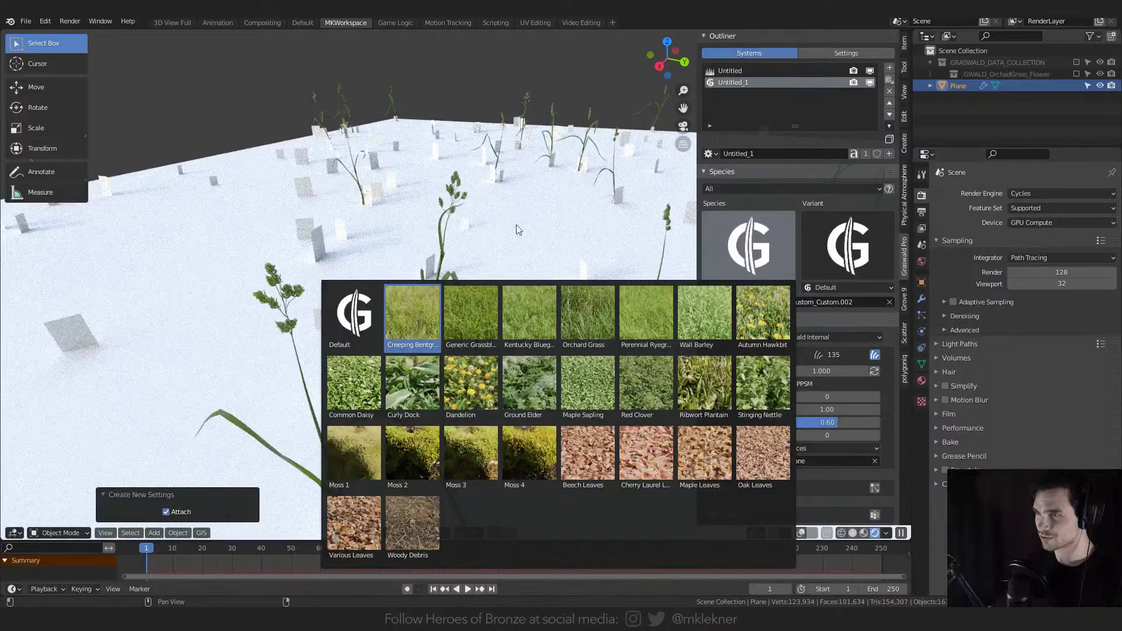
key(Return)
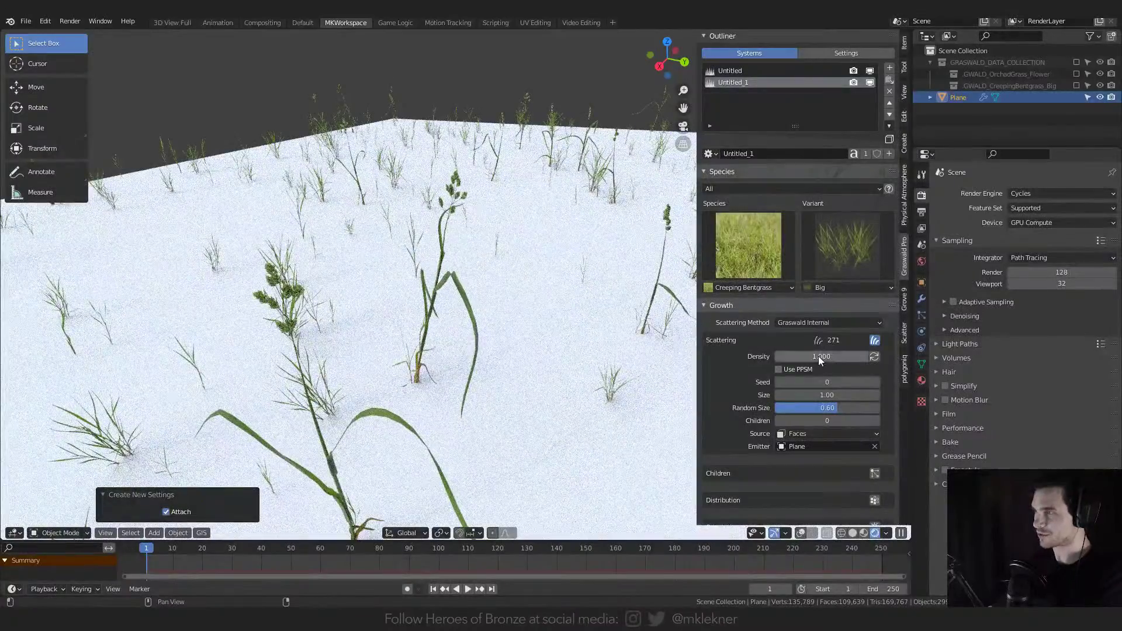
- Set the scattering density of the Creeping Bentgrass system to 20
click(819, 355)
text(20)
key(Return)
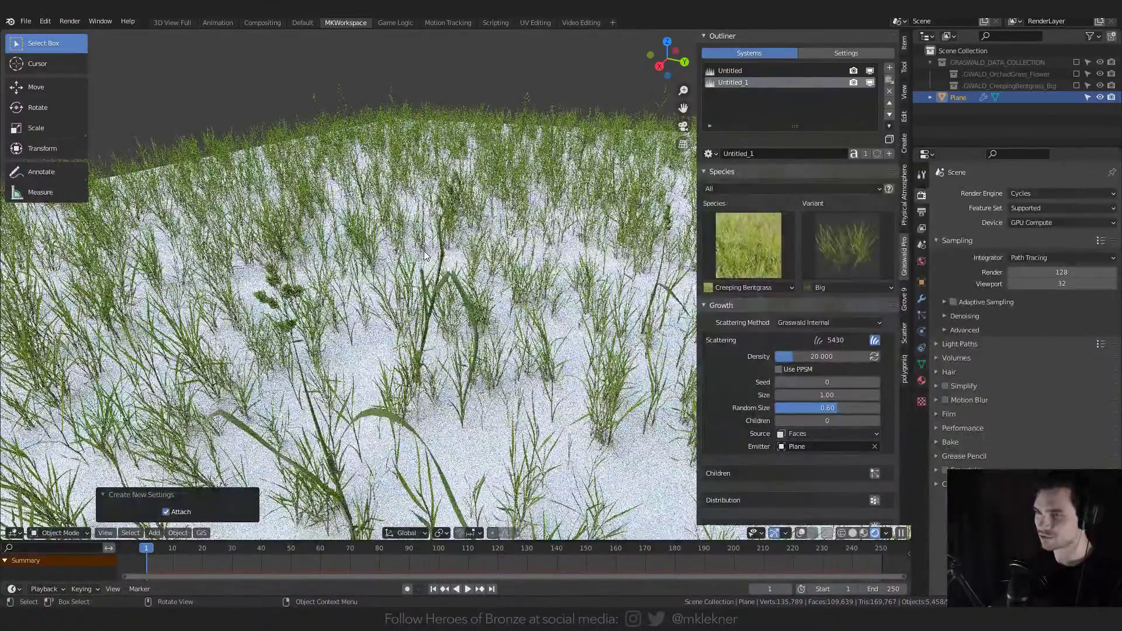
- Switch to the Blender Market page in the browser and search the store for "graswald"
mouse_move(777, 570)
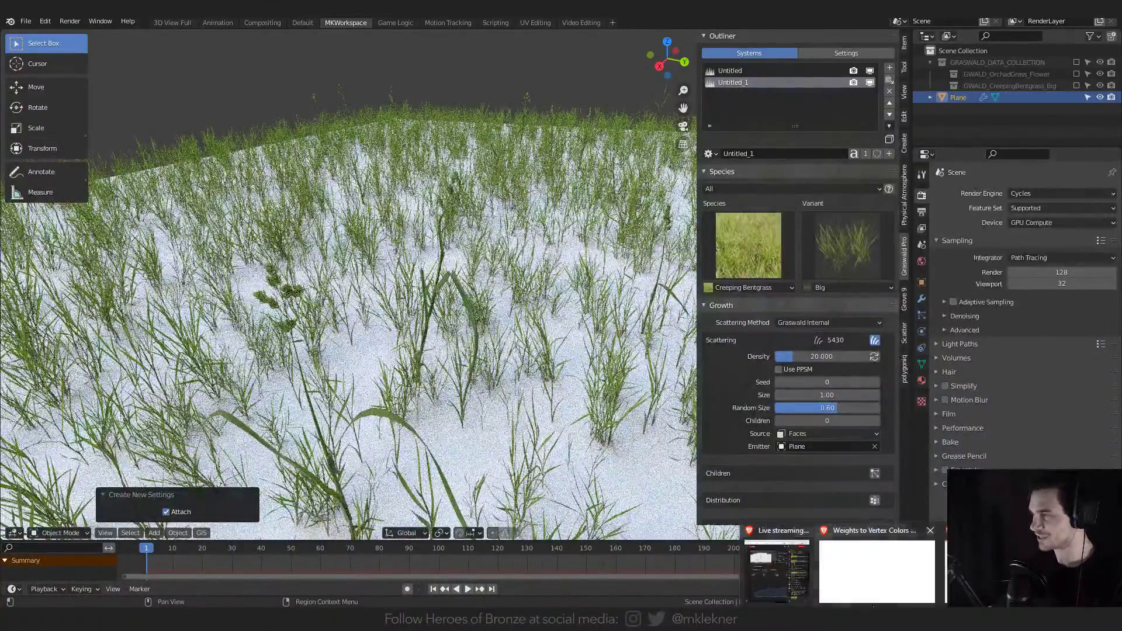
click(876, 570)
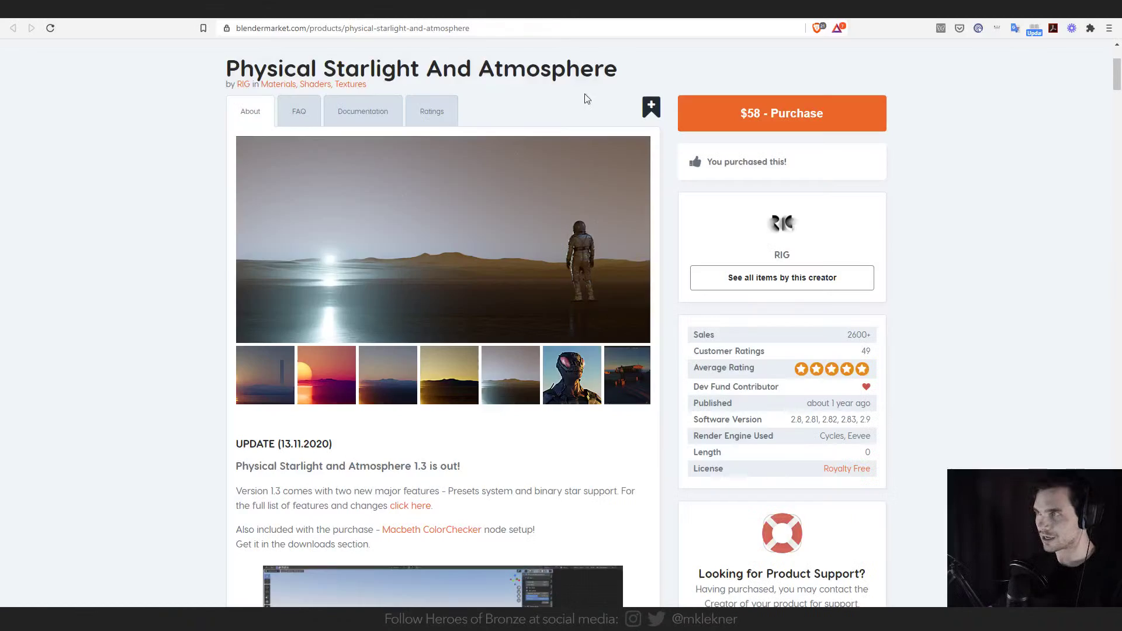
scroll(585, 99, up, 3)
click(807, 146)
text(gr)
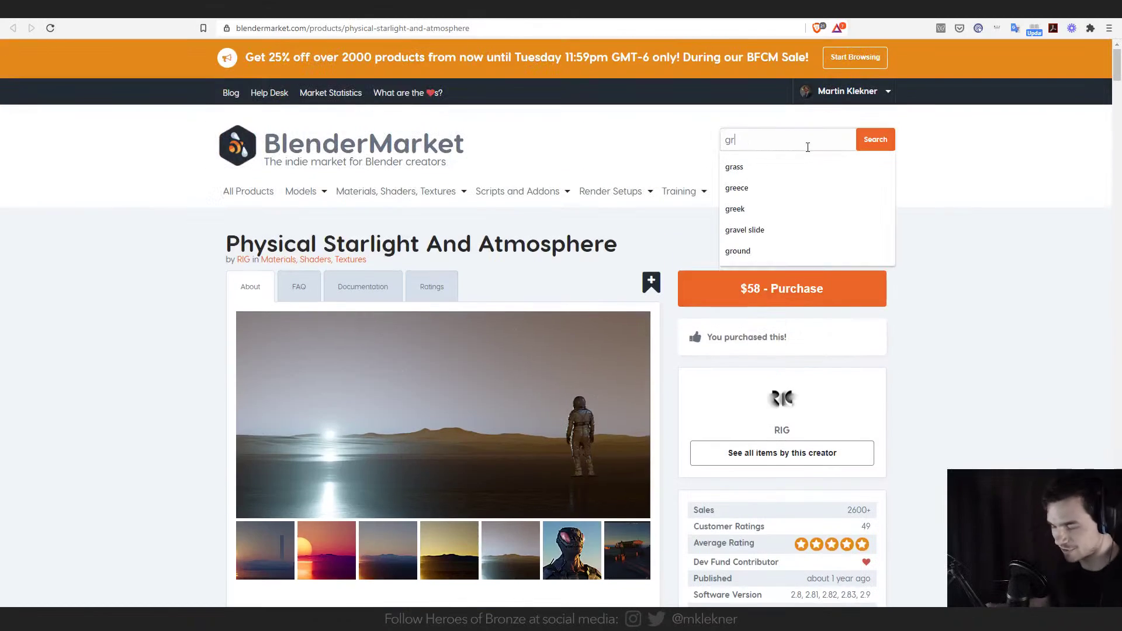
text(aswald)
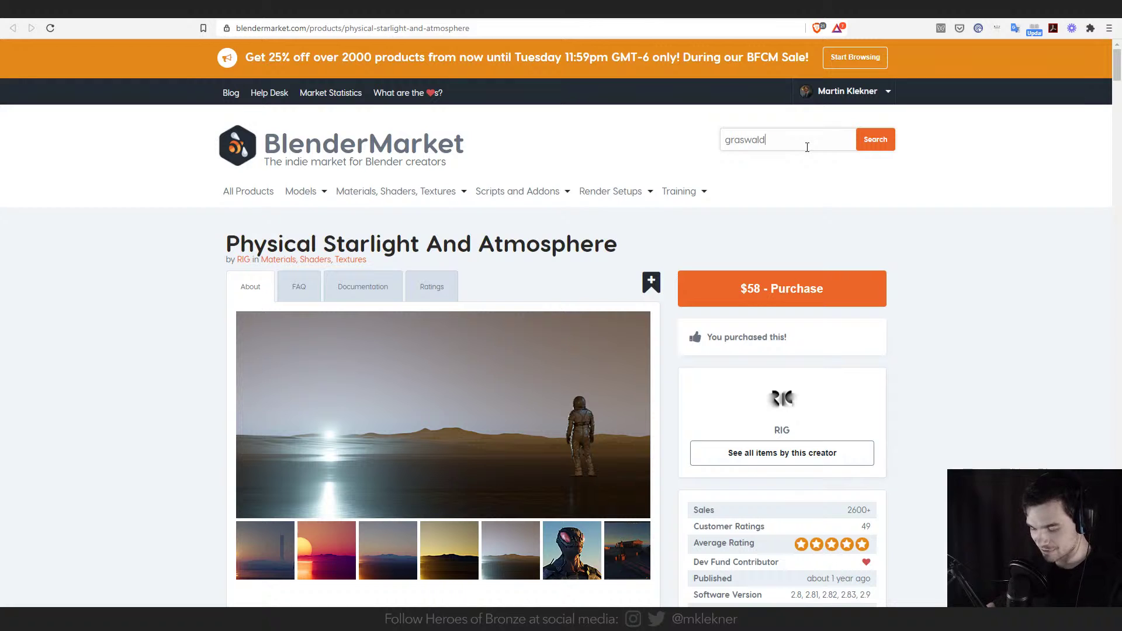
key(Return)
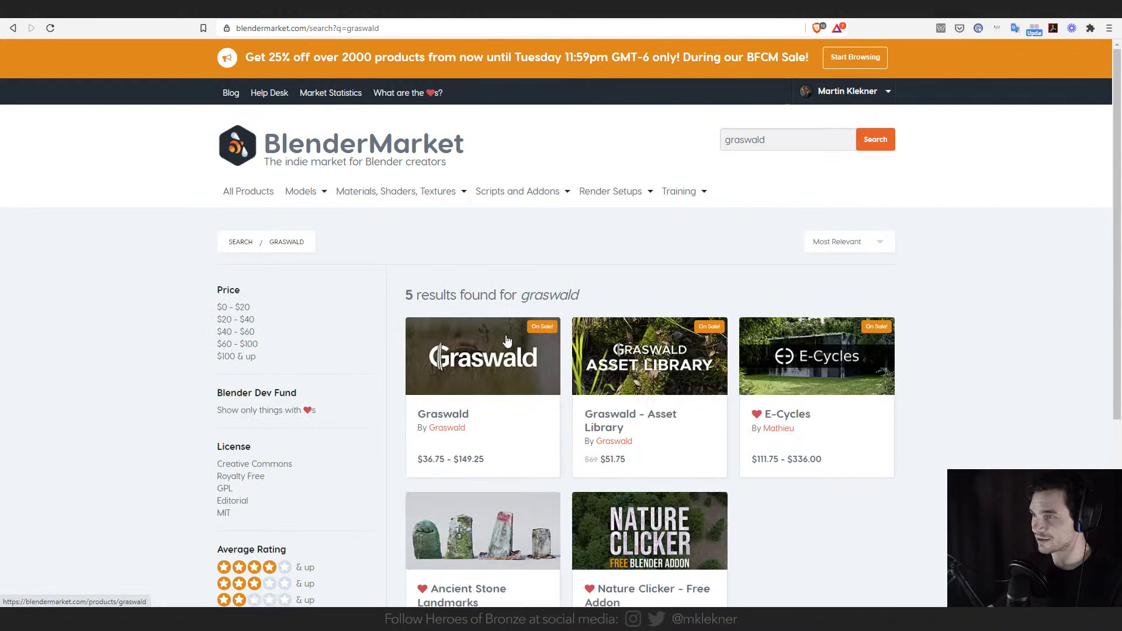
- Open the Graswald product page and examine its available product versions and licences
click(482, 357)
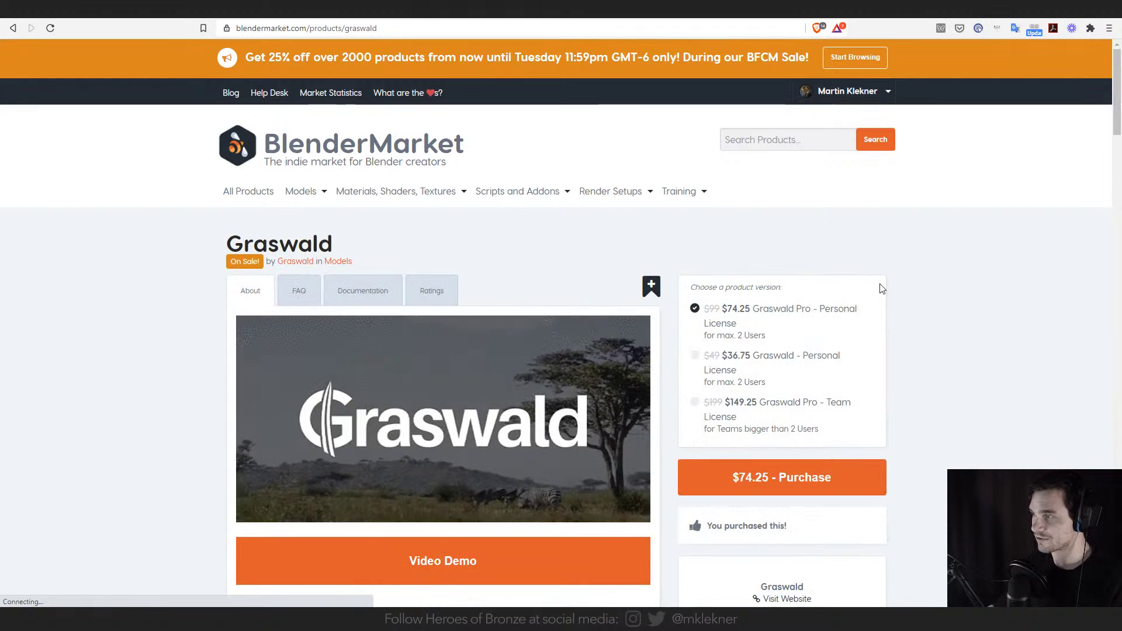
scroll(723, 318, down, 1)
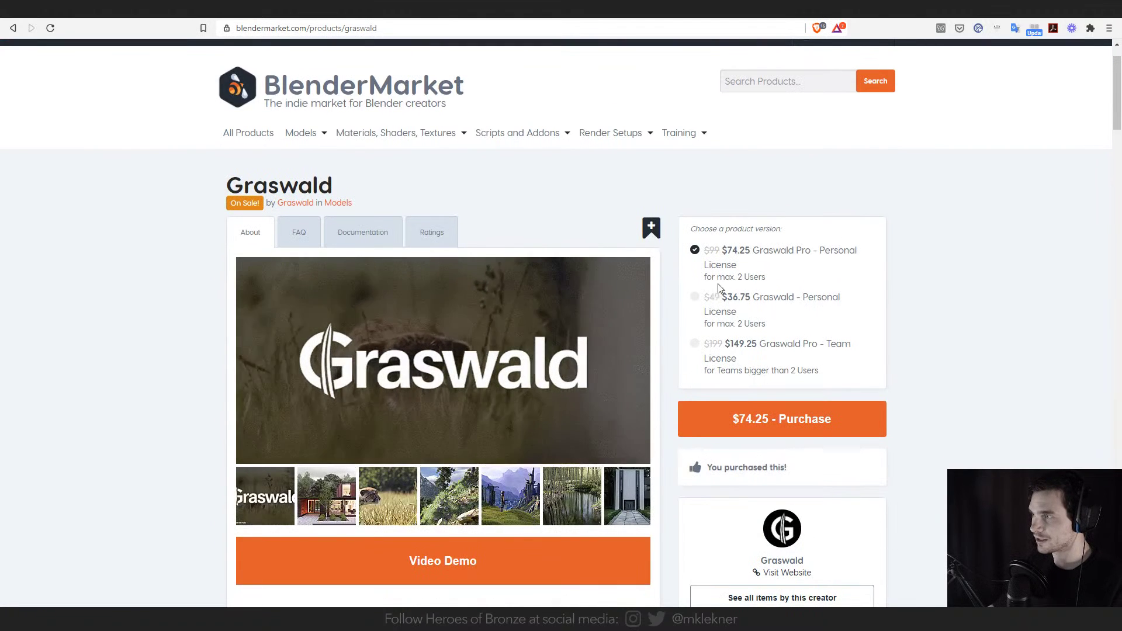
drag(840, 298, 887, 308)
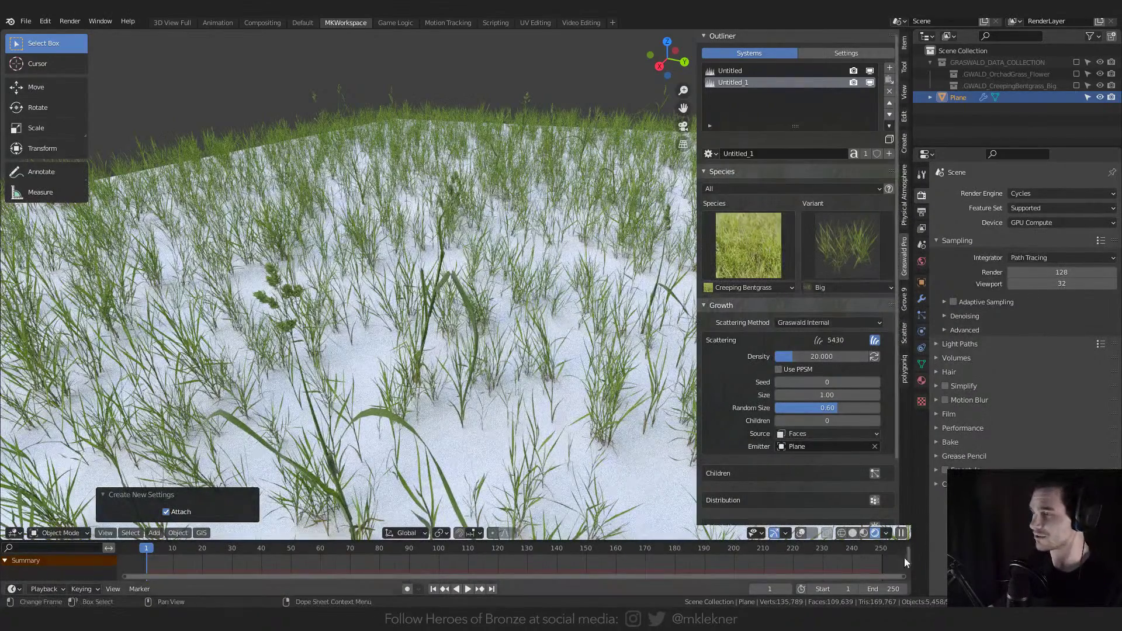
- Switch back to Blender, display the viewport in solid shading and view the scattered grass across the plane
click(852, 533)
scroll(444, 244, down, 10)
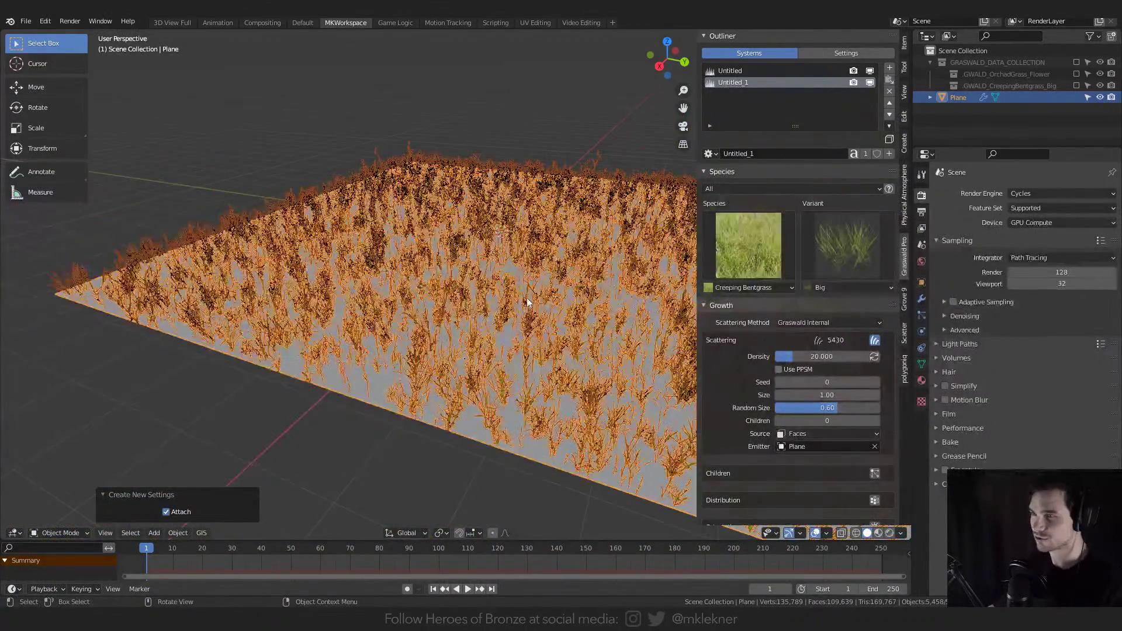
middle_drag(438, 238, 526, 314)
scroll(468, 315, up, 10)
scroll(469, 314, down, 6)
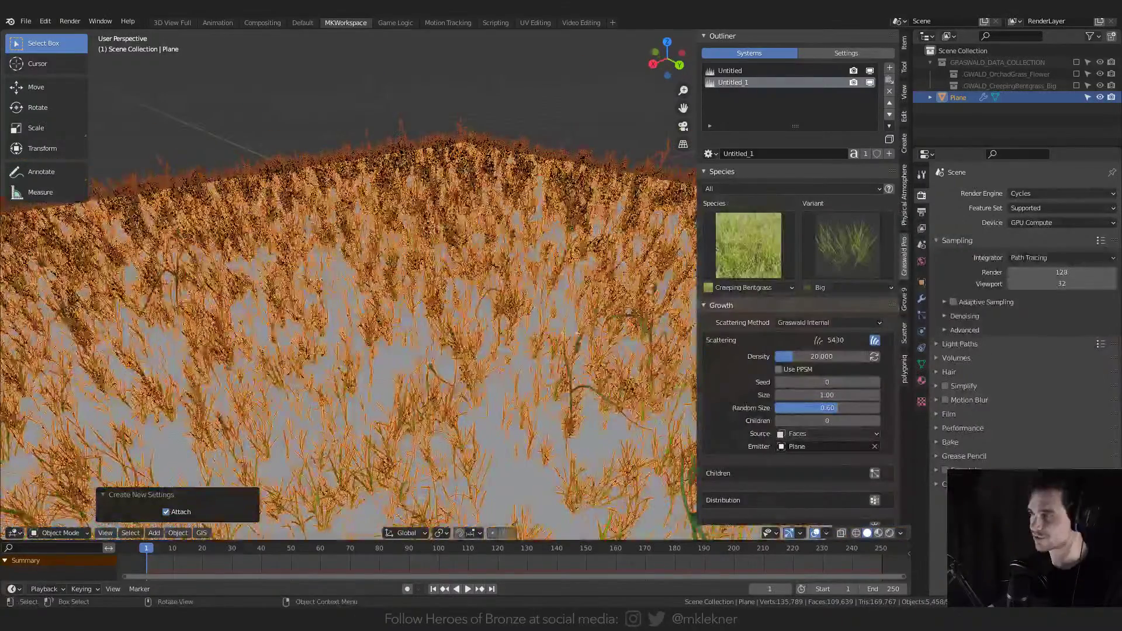
- Enable distribution for the Creeping Bentgrass system and create a new vertex group for its density
scroll(764, 326, down, 3)
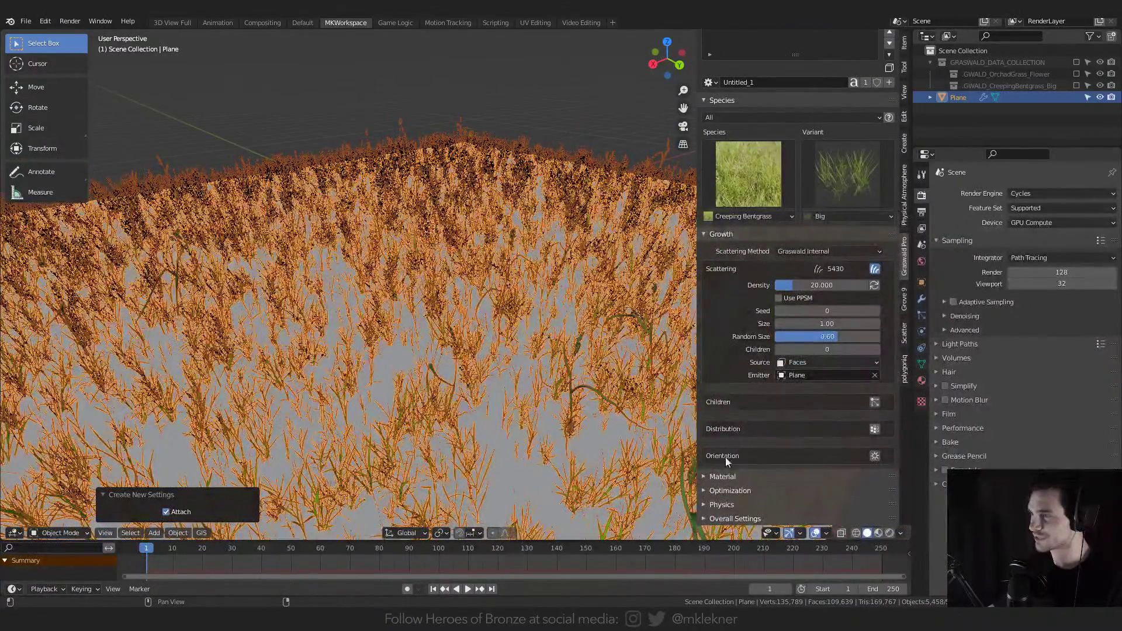
click(874, 429)
scroll(786, 405, down, 3)
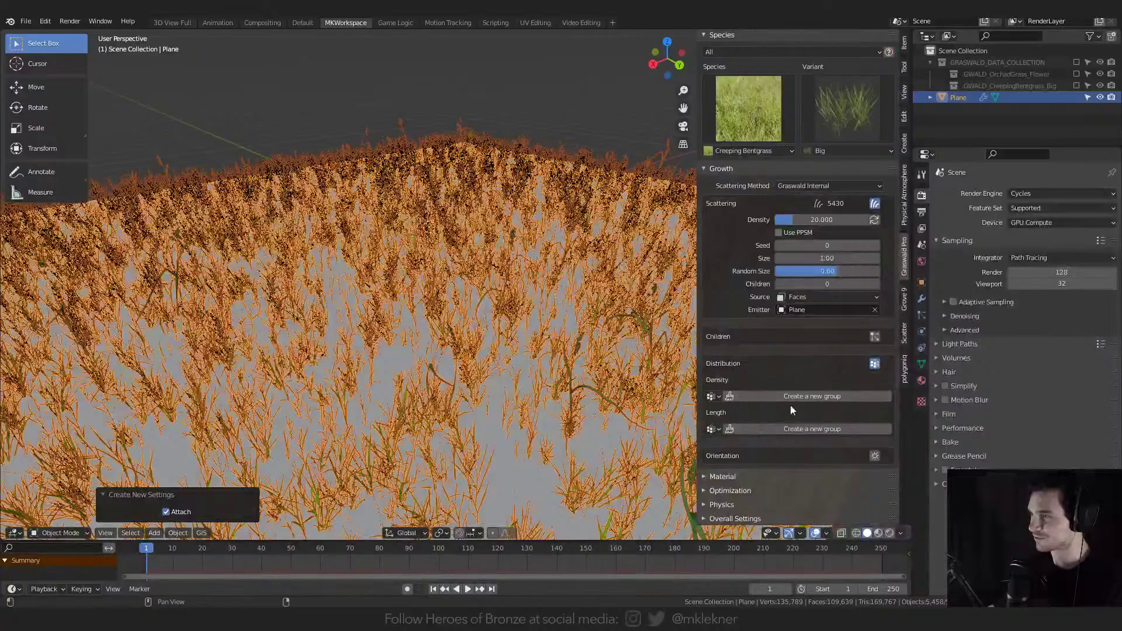
click(755, 397)
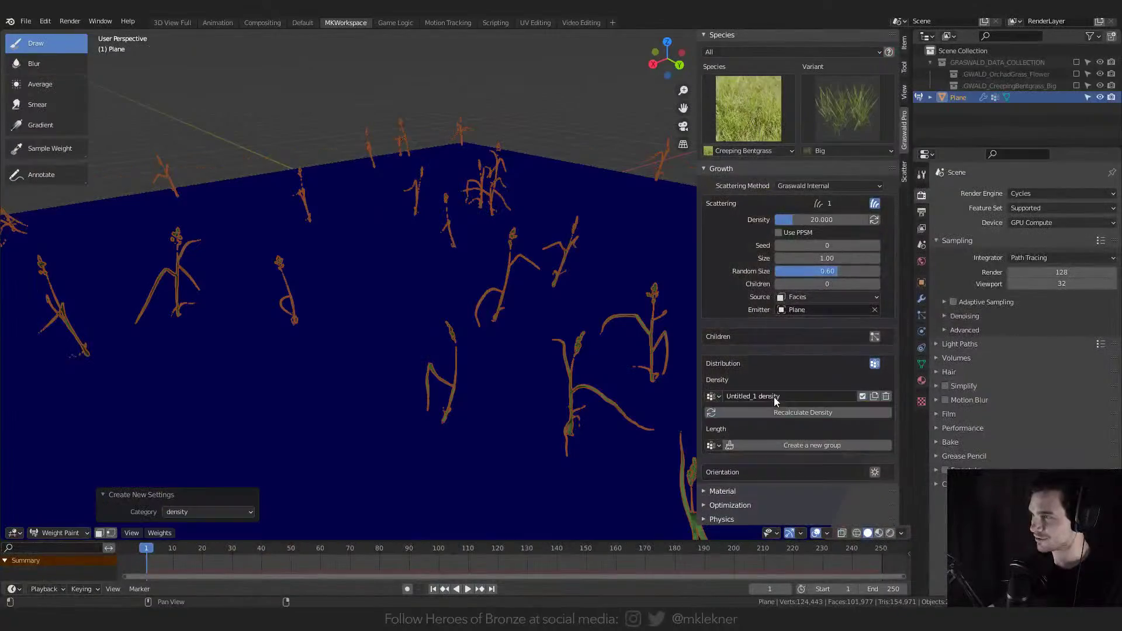
- Paint density weights over one side of the plane with an enlarged brush and return to Object Mode
mouse_move(397, 289)
mouse_down()
mouse_move(401, 250)
mouse_move(154, 200)
mouse_move(198, 335)
mouse_up()
scroll(200, 328, down, 6)
key(f)
click(467, 315)
mouse_move(454, 321)
mouse_down()
mouse_move(388, 298)
mouse_move(273, 317)
mouse_up()
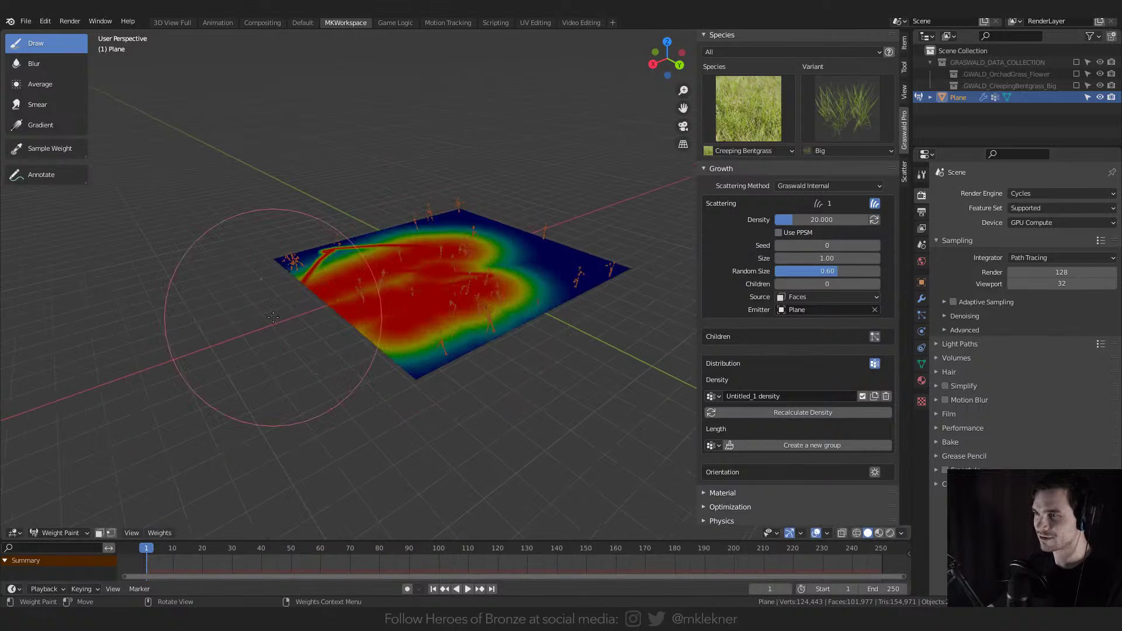
scroll(425, 243, up, 3)
key(ctrl+Tab)
click(370, 250)
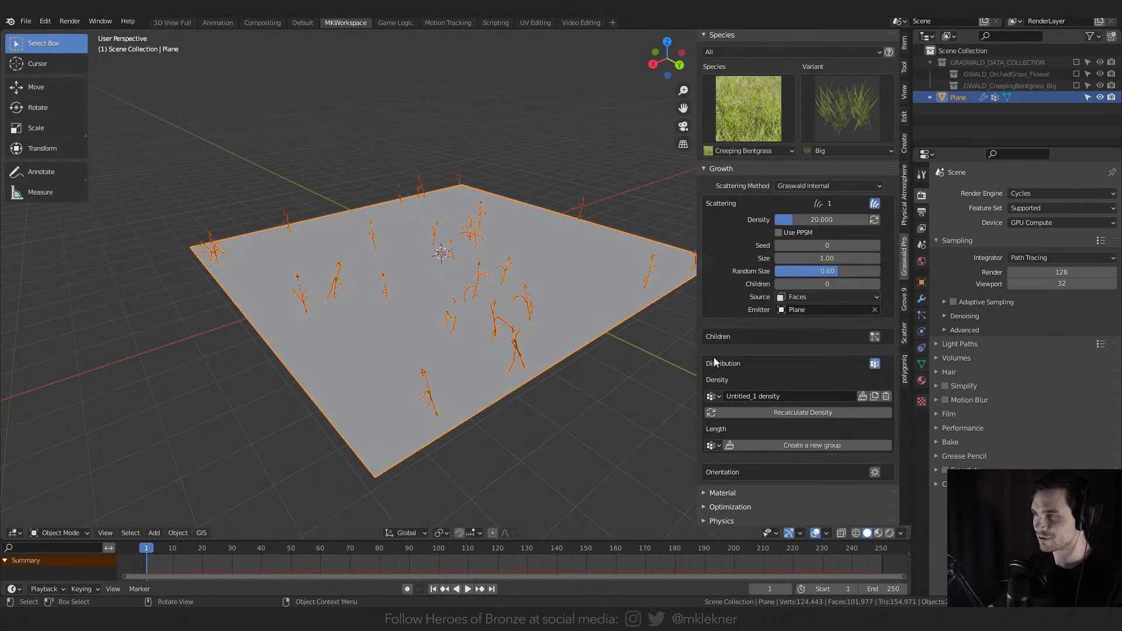
- Reassign the system's density vertex group by choosing EMPTY and selecting Untitled_1 density again
click(715, 396)
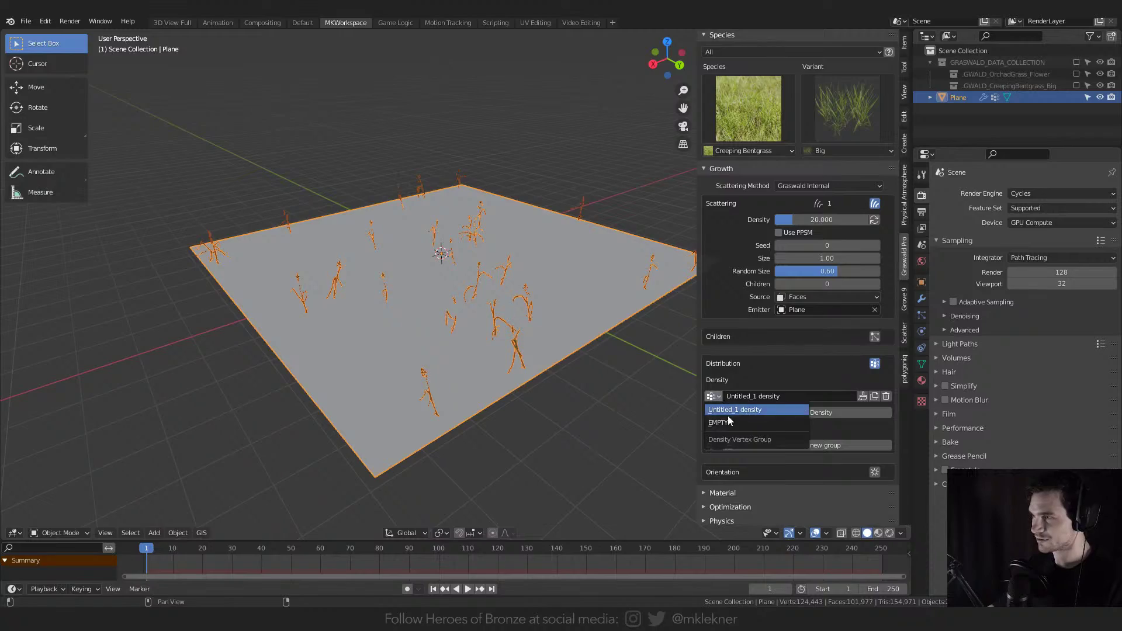
click(728, 421)
click(715, 397)
click(727, 409)
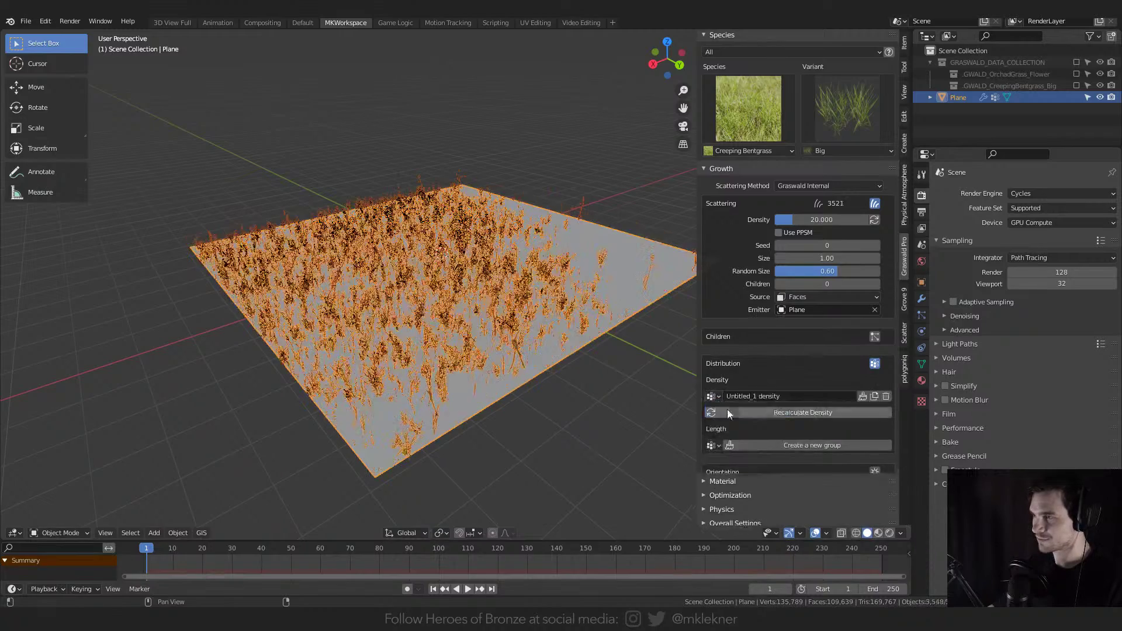
- Deselect the plane and inspect how the grass is distributed over the painted area
key(alt+a)
middle_drag(502, 313, 444, 316)
scroll(834, 401, down, 1)
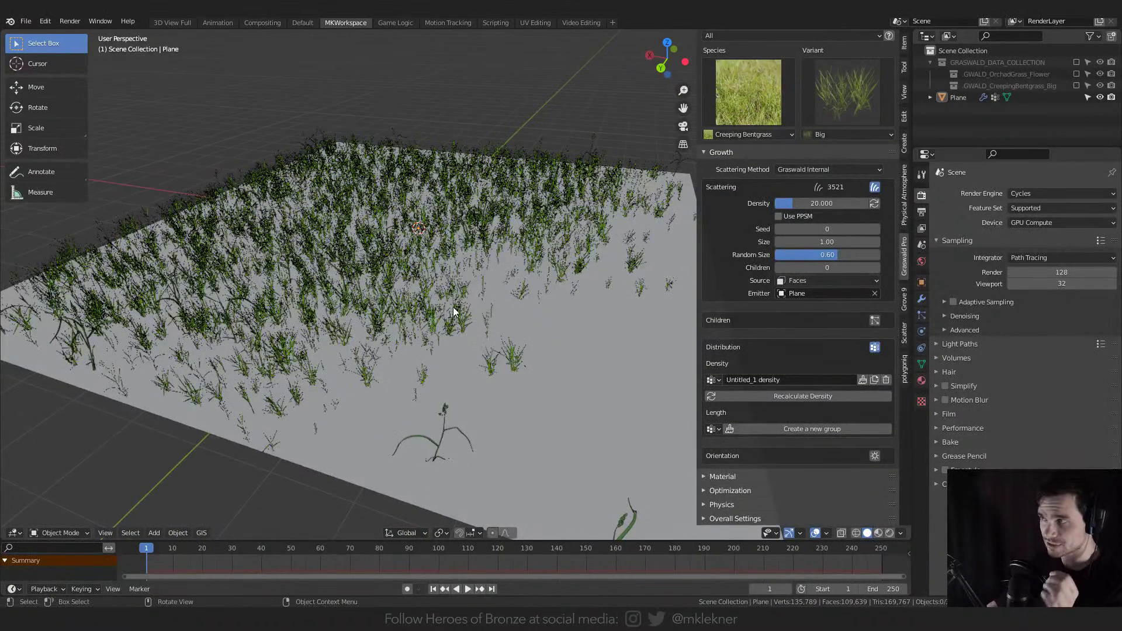
scroll(763, 175, up, 8)
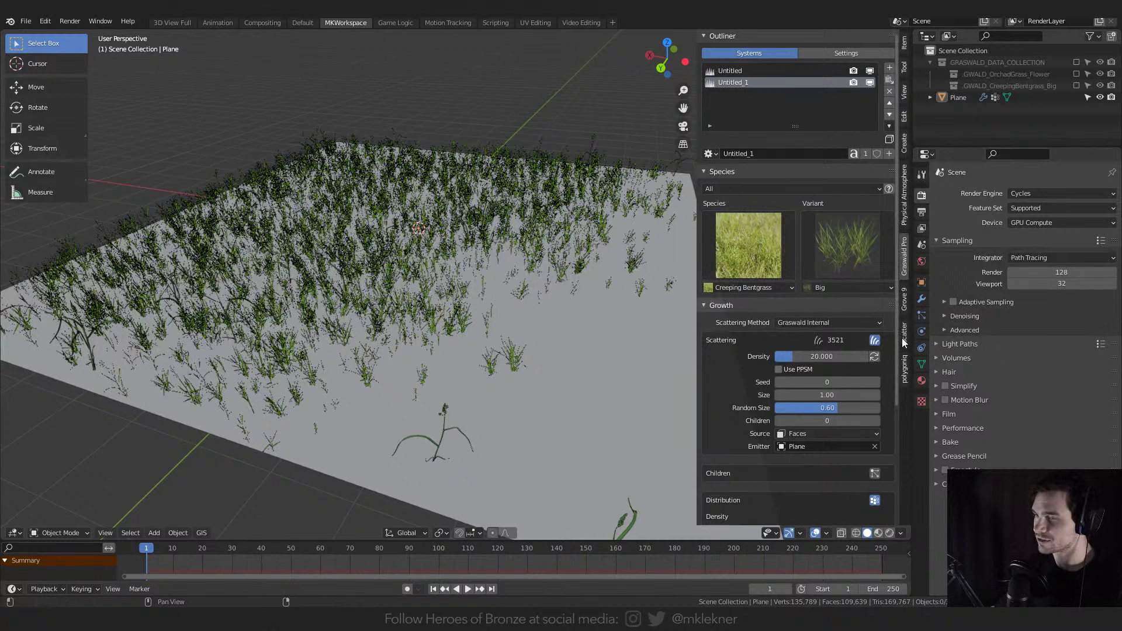
- Select the plane with the scattered grass and delete it from the scene
middle_drag(499, 271, 549, 269)
click(524, 261)
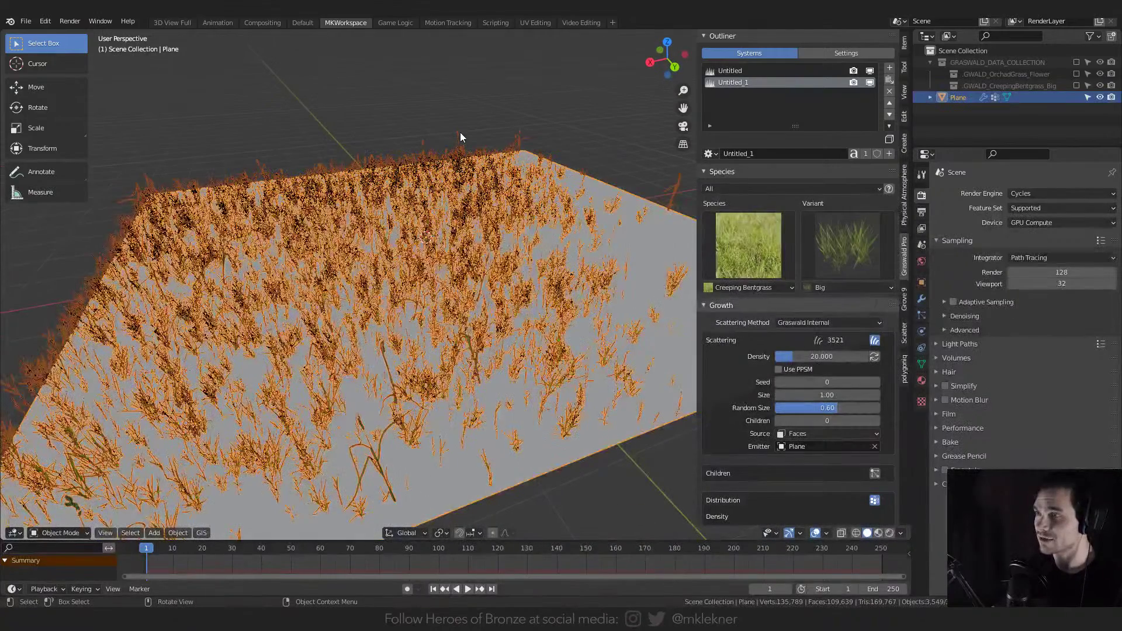
click(509, 103)
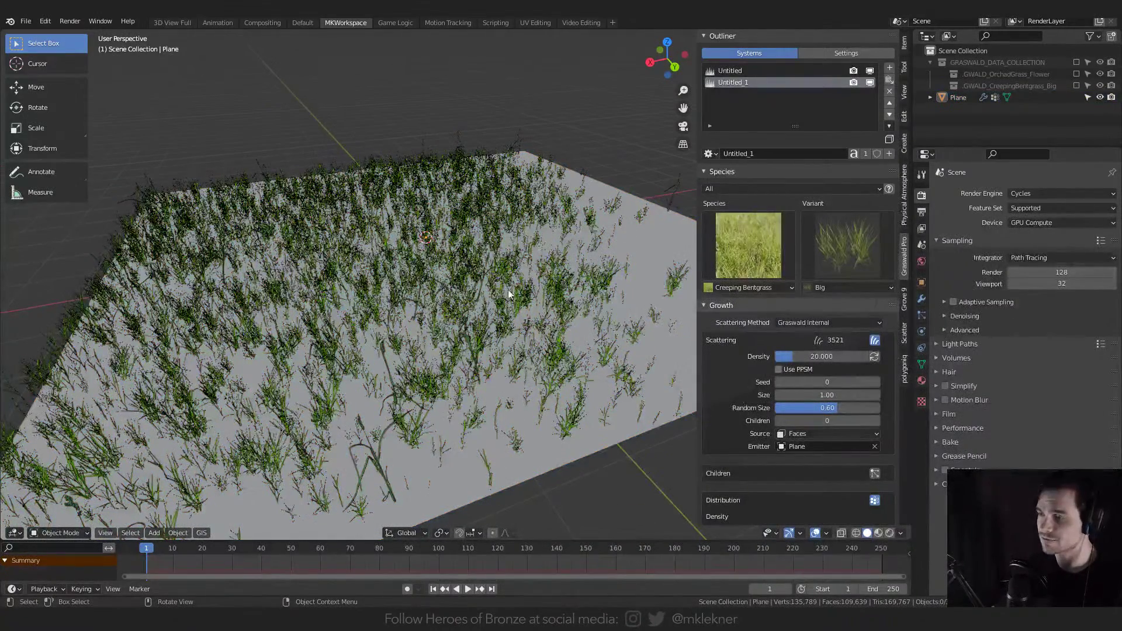
click(544, 260)
key(Delete)
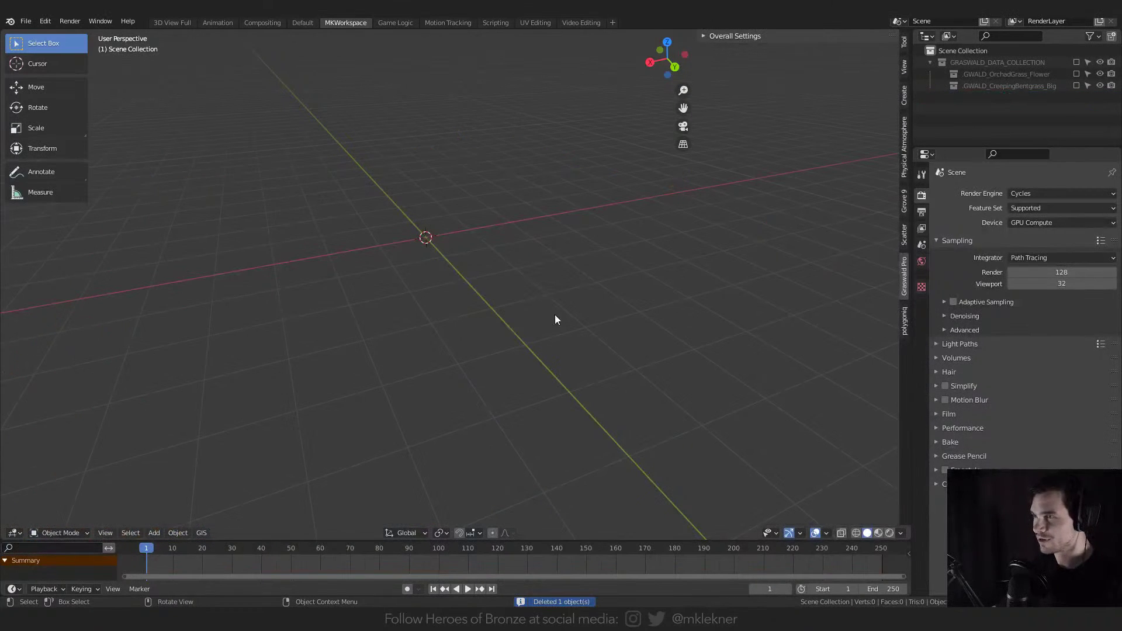
click(45, 21)
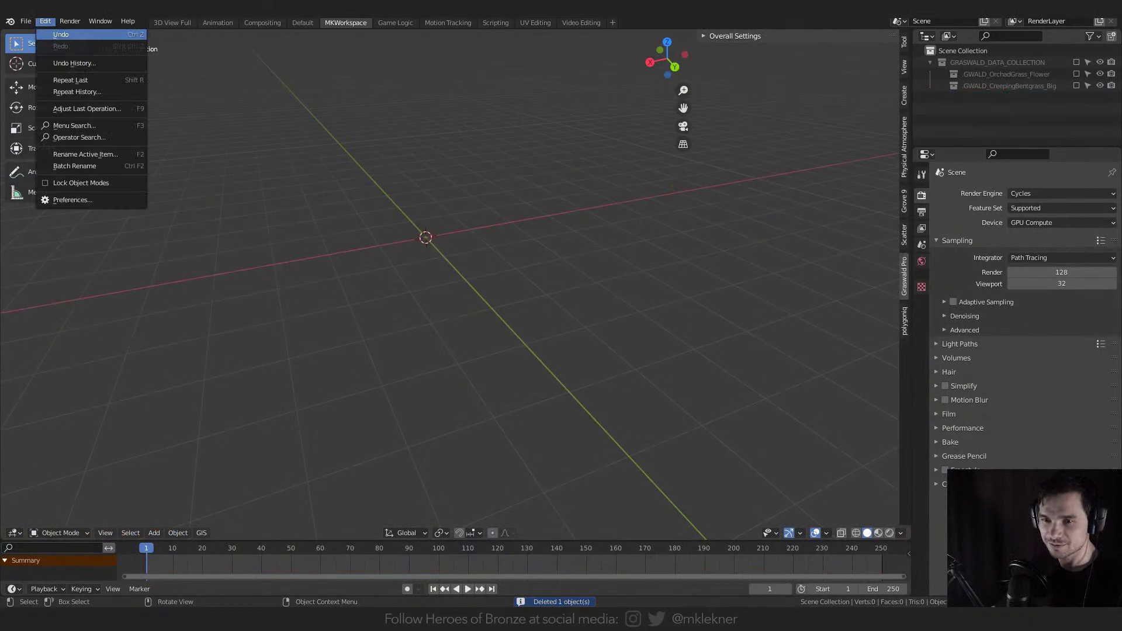
click(72, 200)
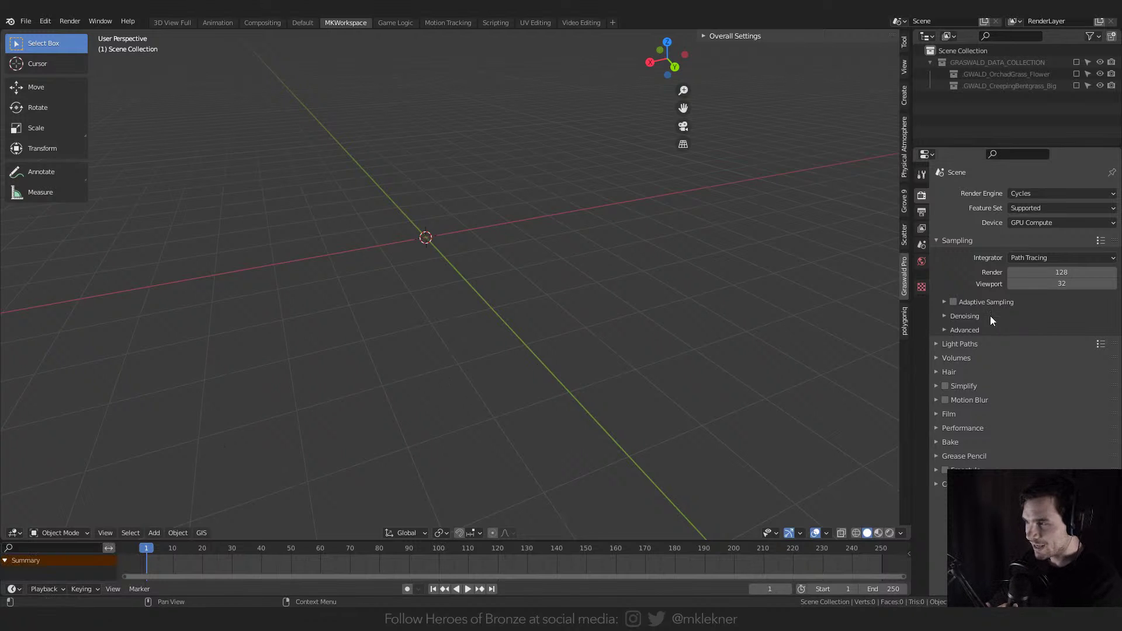
mouse_move(876, 622)
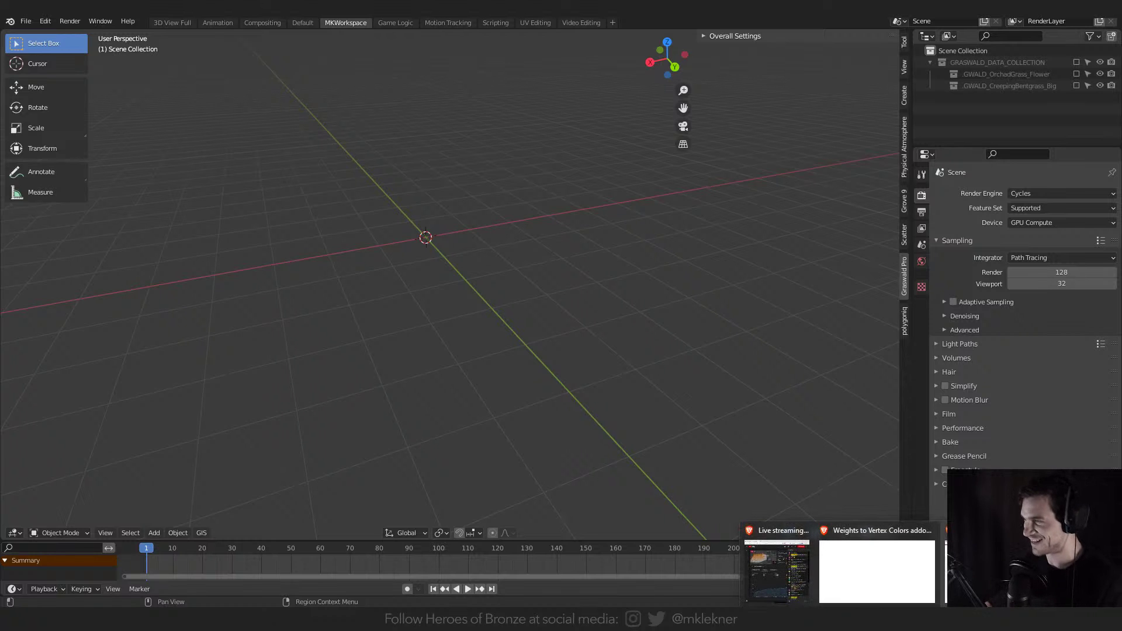
click(1000, 571)
key(alt+Tab)
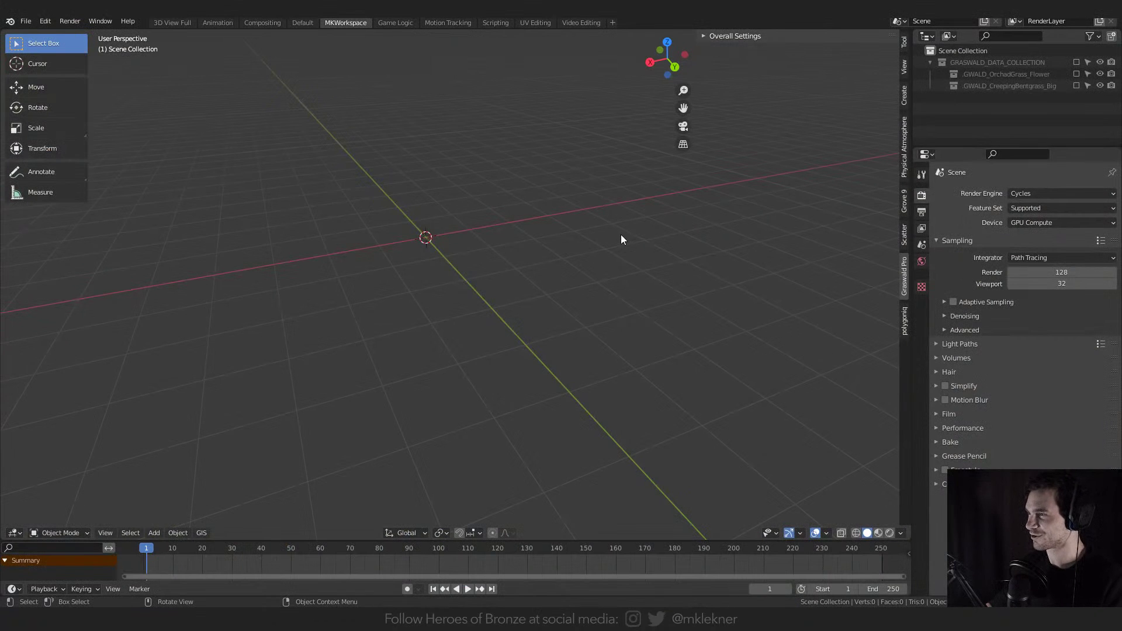
- Look through the list of enabled add-ons in the preferences and close the window
click(49, 23)
click(74, 199)
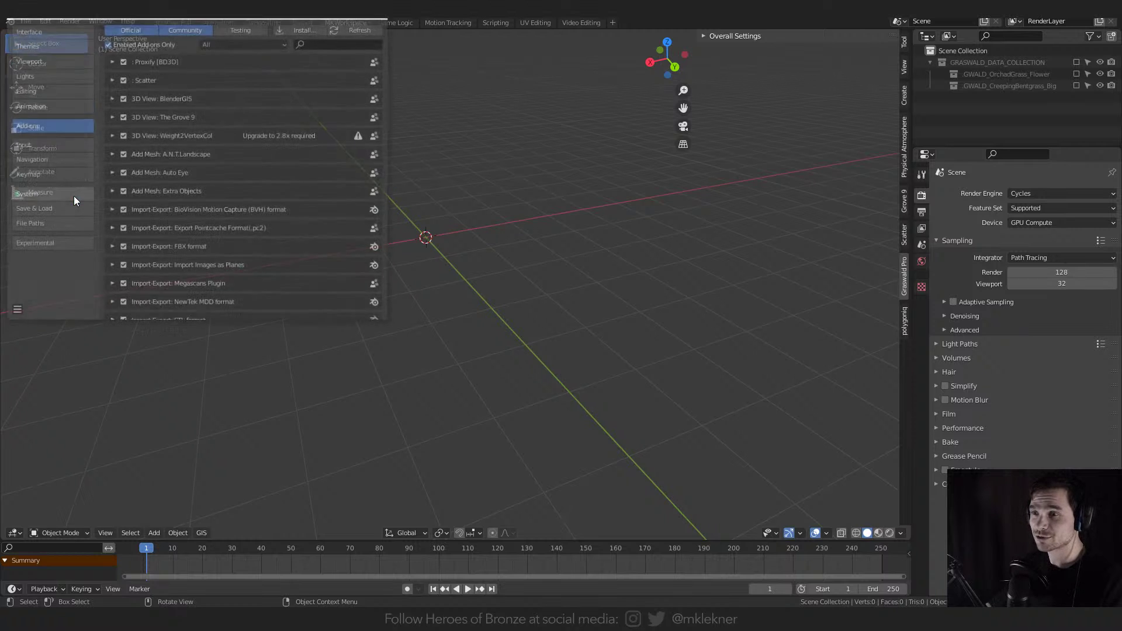
scroll(223, 256, down, 10)
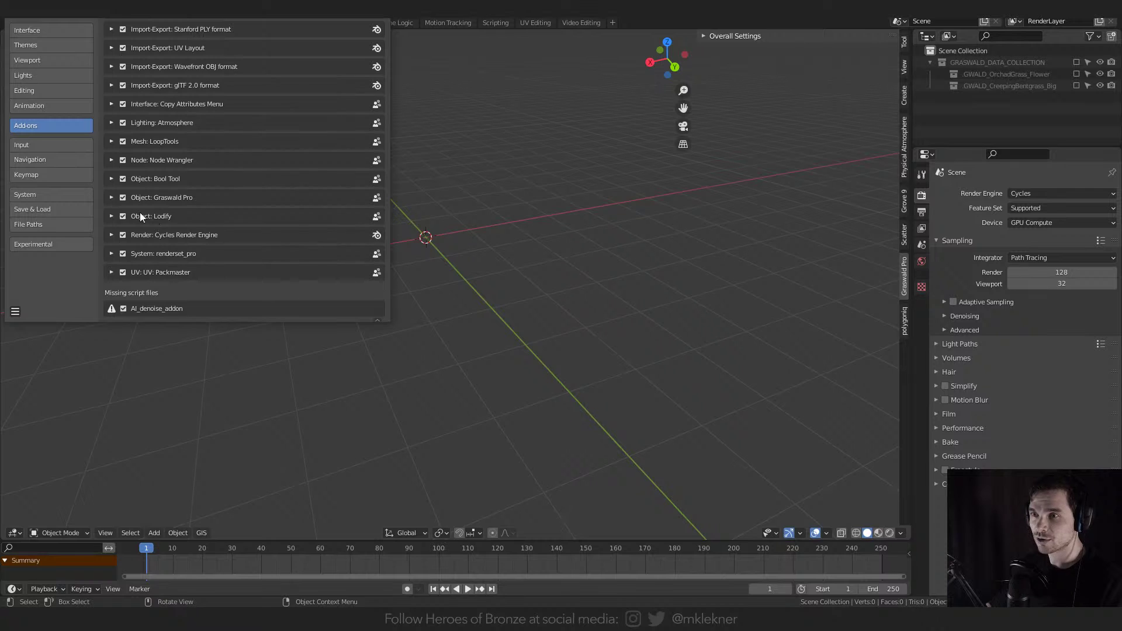
scroll(161, 217, up, 12)
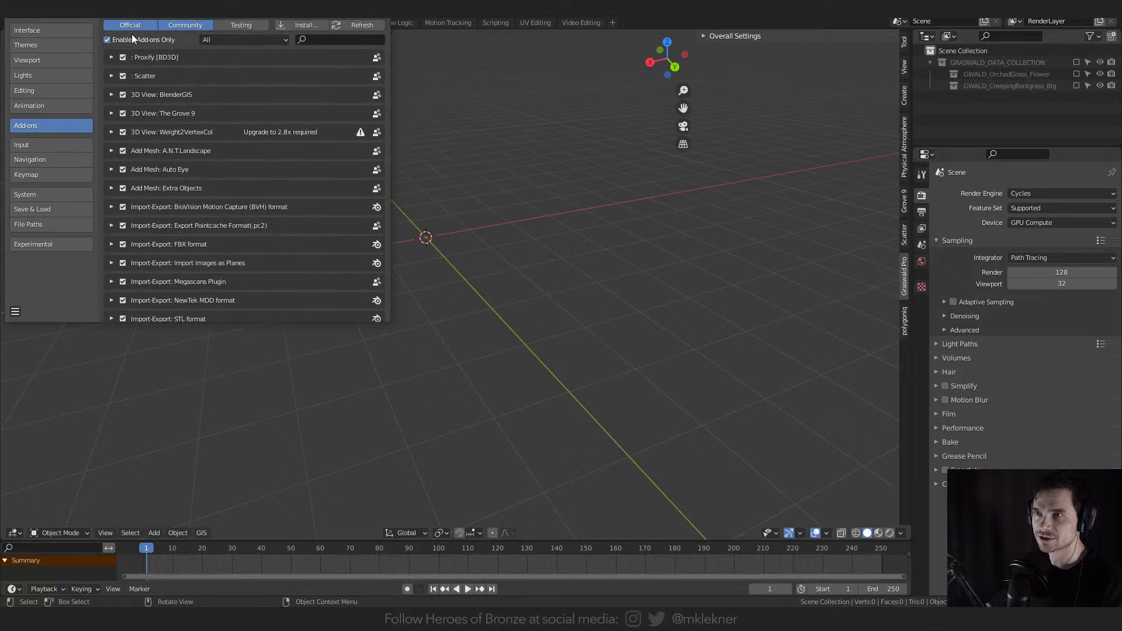
scroll(198, 156, down, 10)
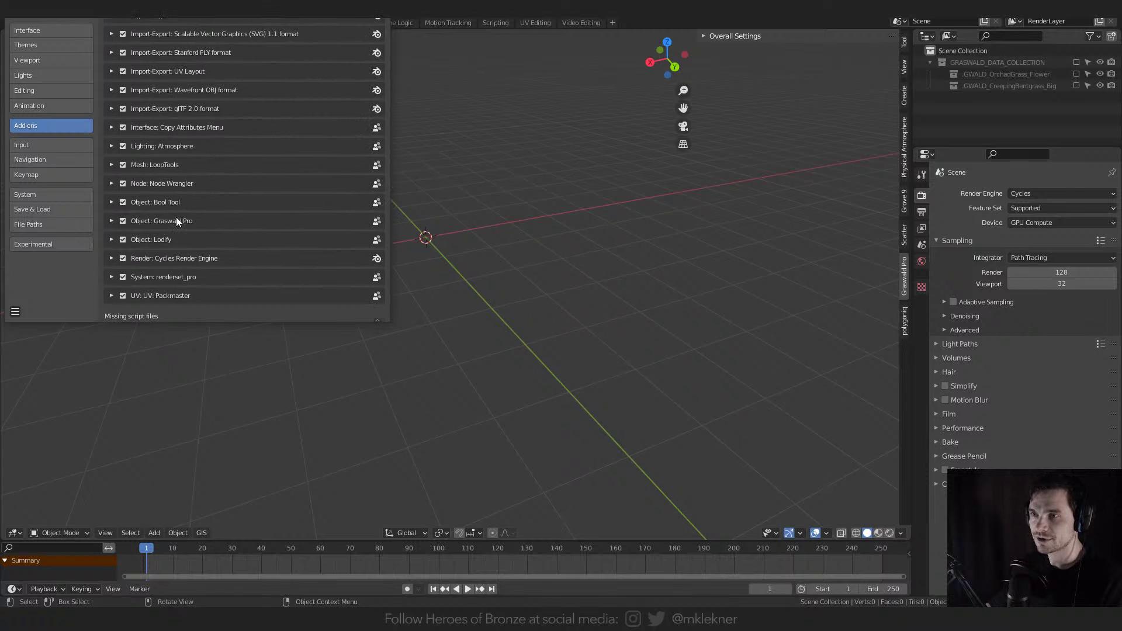
scroll(190, 234, down, 1)
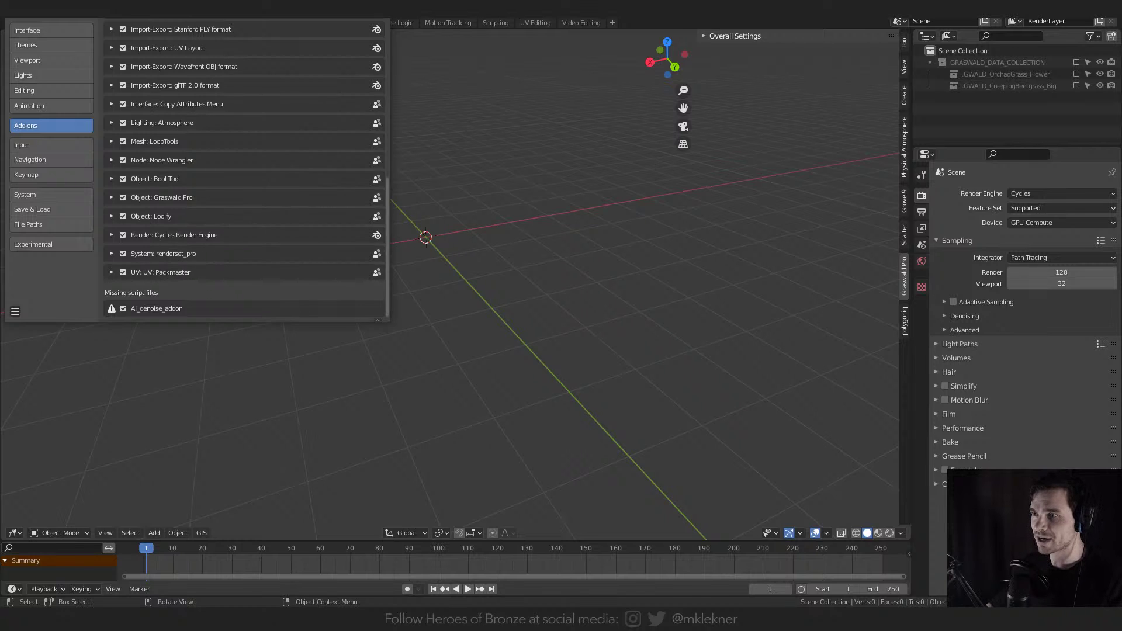
click(378, 10)
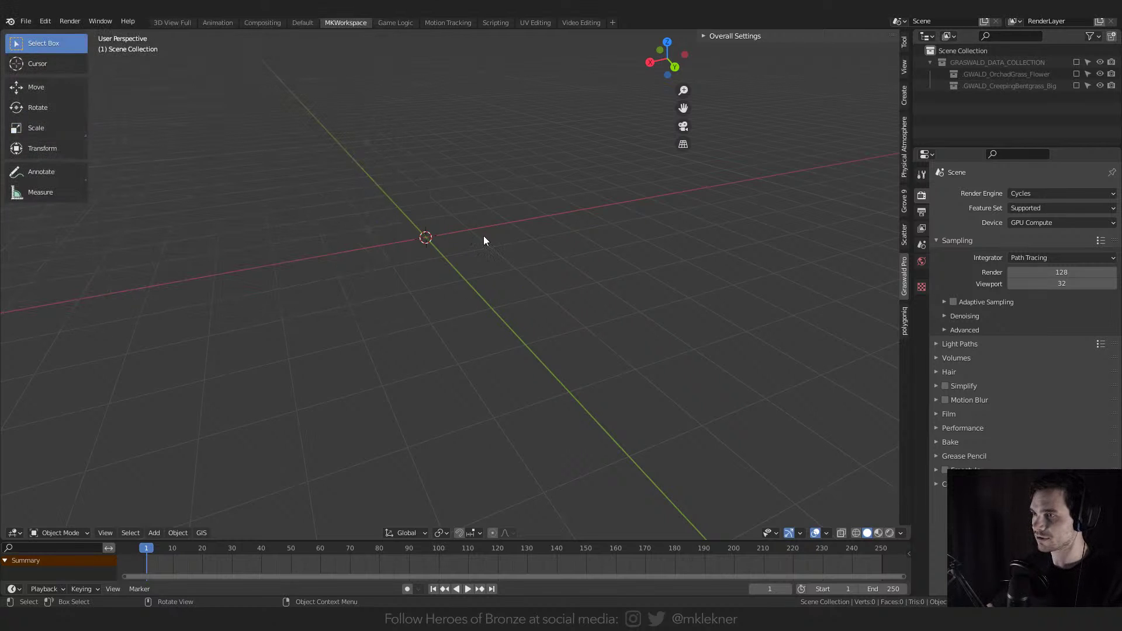
- Add a cube mesh at the world origin
key(shift+a)
mouse_move(420, 241)
click(466, 252)
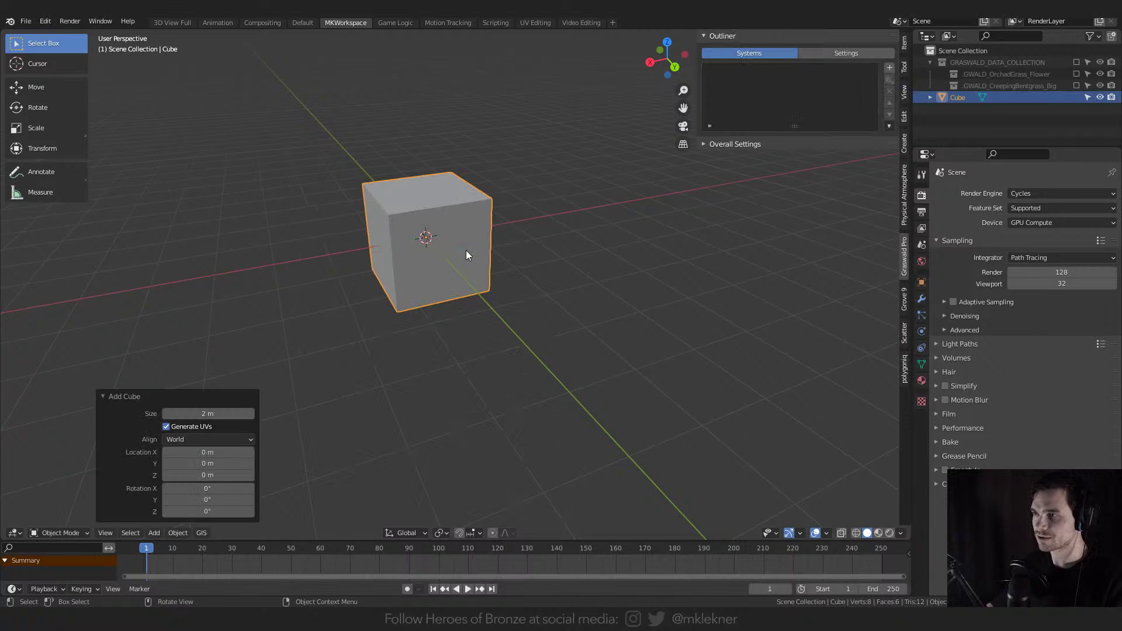
- Enter mesh editing on the cube and extend it sideways by extruding its side face twice
key(Tab)
click(374, 245)
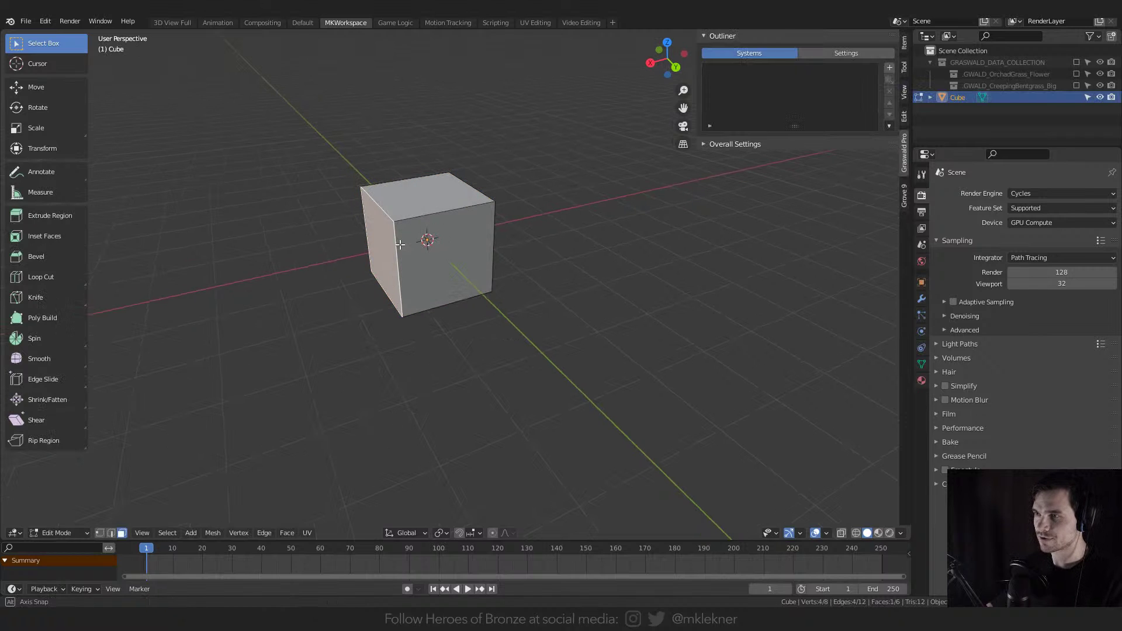
key(e)
click(346, 211)
key(g)
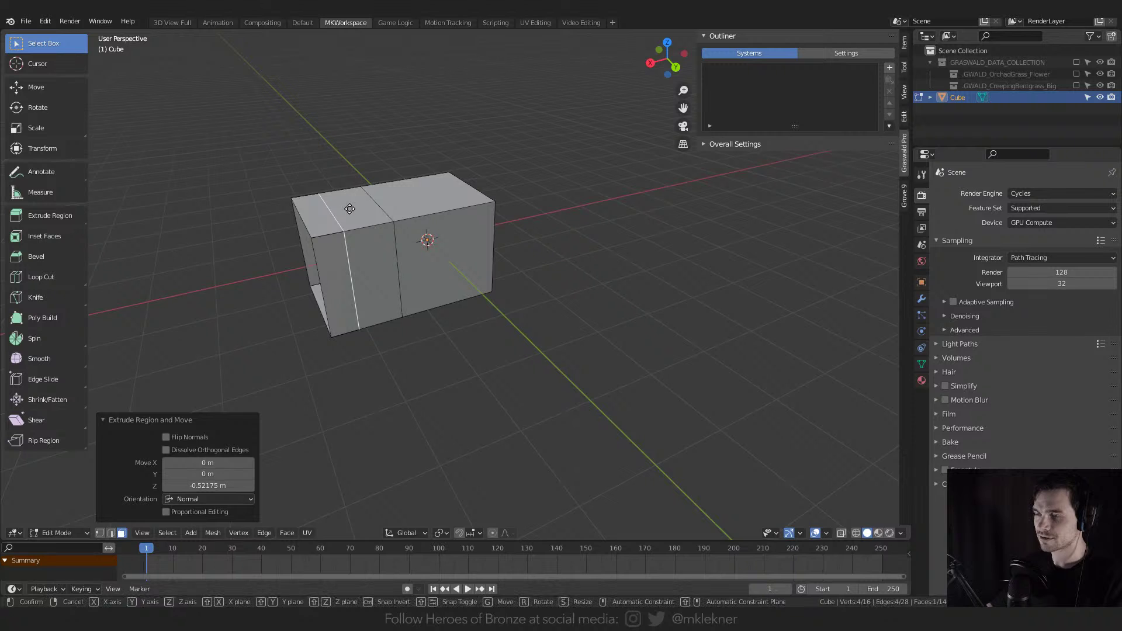
key(x)
click(254, 257)
- Raise the middle section of the block and extrude the raised block's side face about 2.79 m outward
key(Tab)
middle_drag(311, 243, 349, 258)
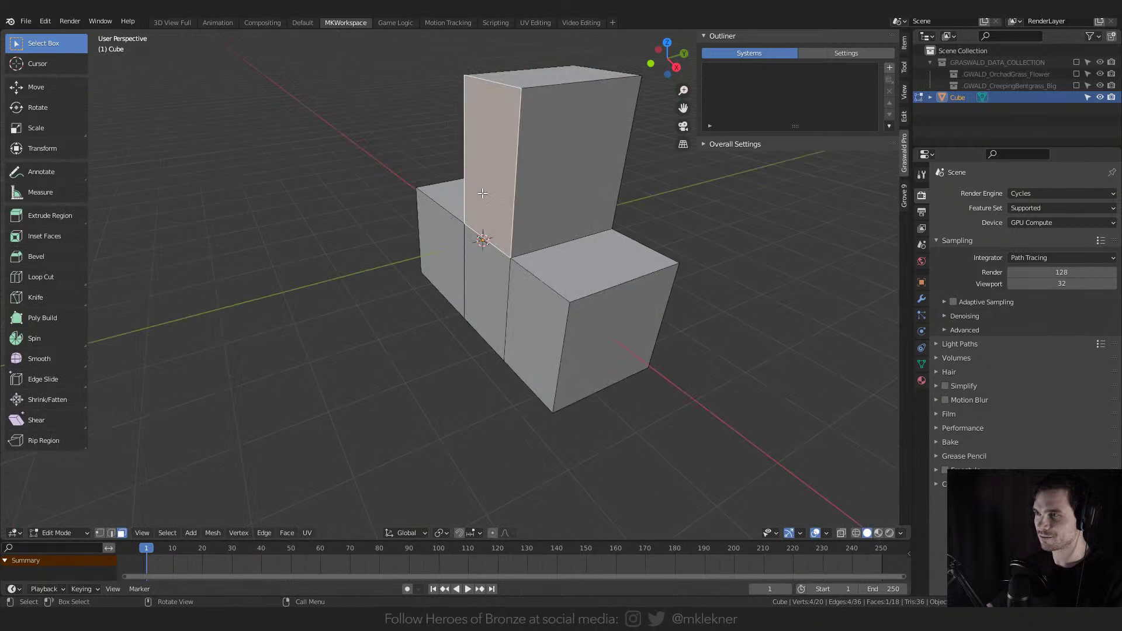
key(e)
click(285, 240)
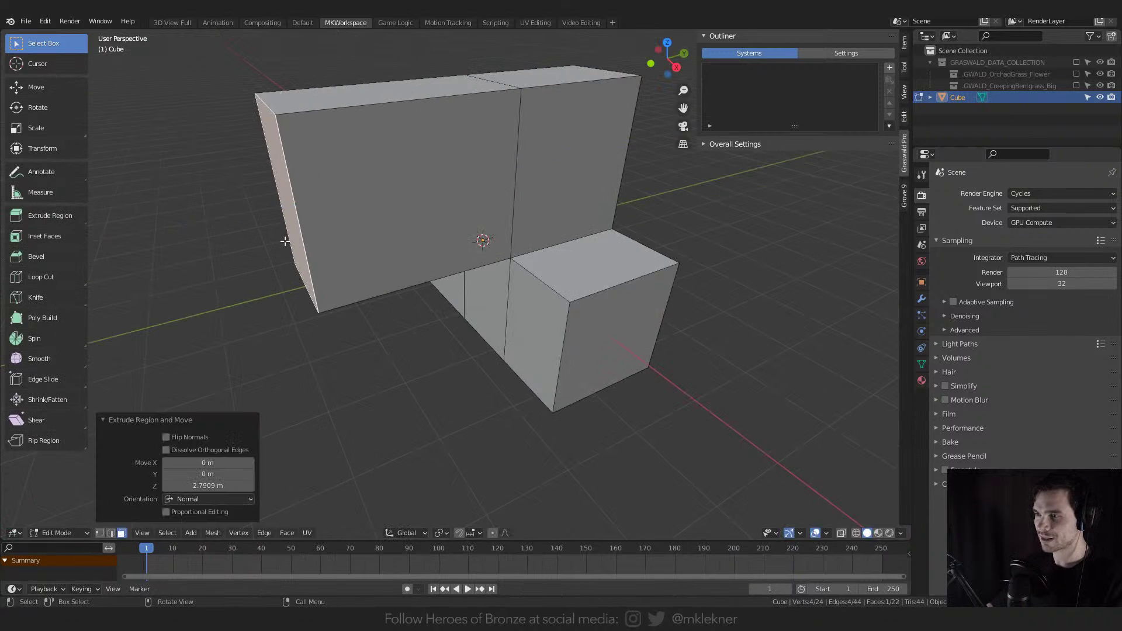
key(Tab)
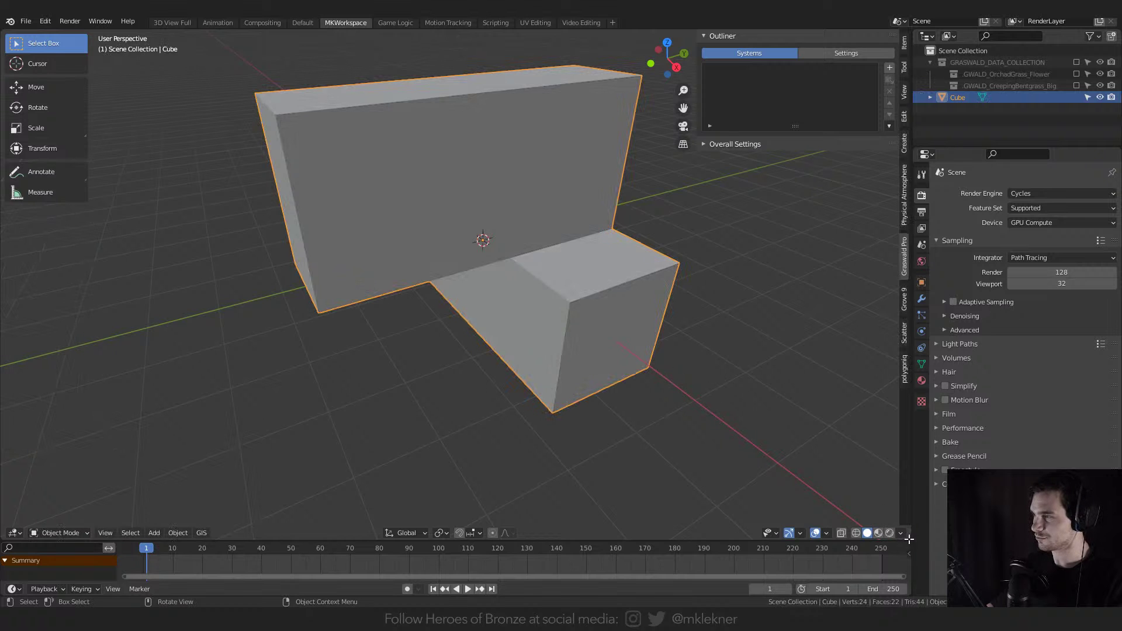
- Split the viewport, show the UV Editor in the new area, and select all of the mesh's faces
drag(909, 538, 549, 535)
click(565, 532)
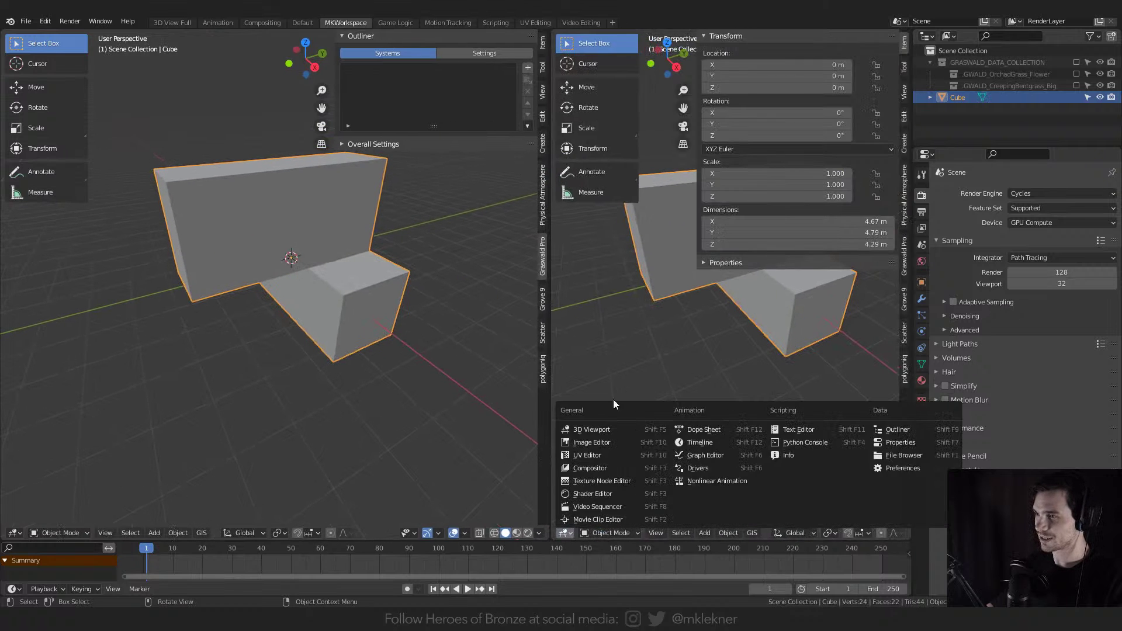
click(604, 455)
key(Tab)
key(a)
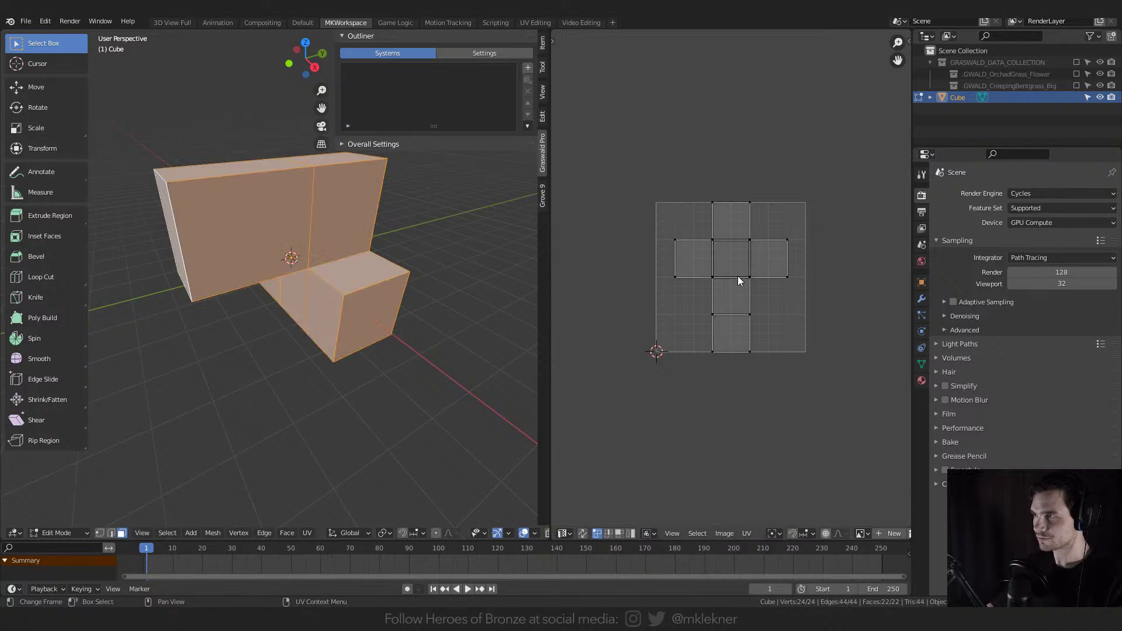
scroll(739, 281, up, 3)
- Unwrap all faces of the extruded mesh and reproject them with Smart UV Project at its default settings
key(u)
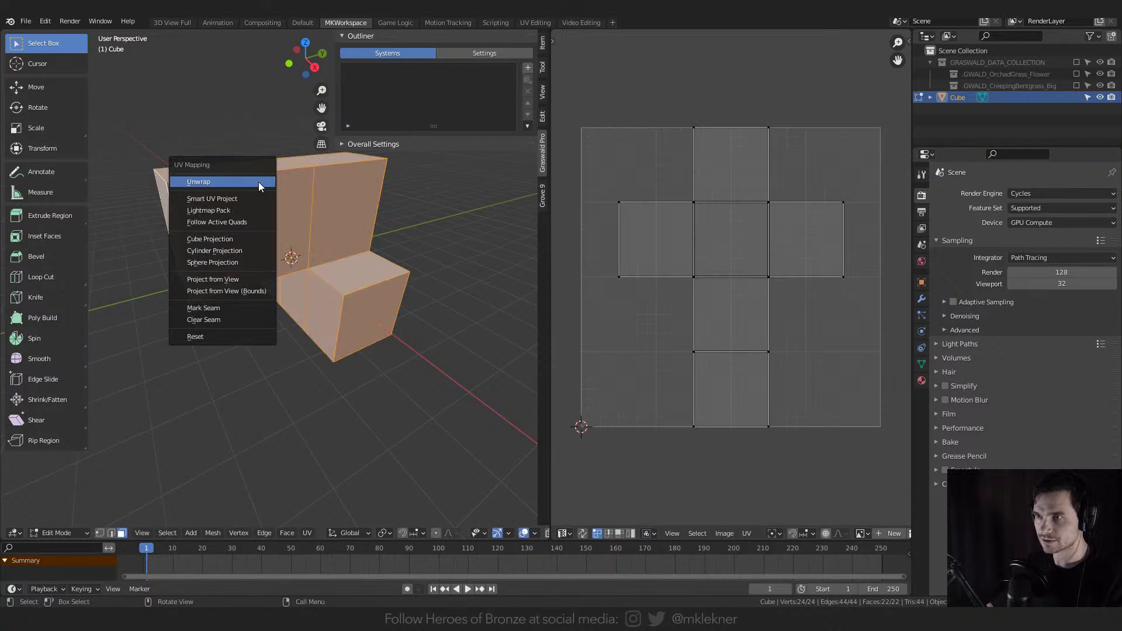
click(258, 182)
key(u)
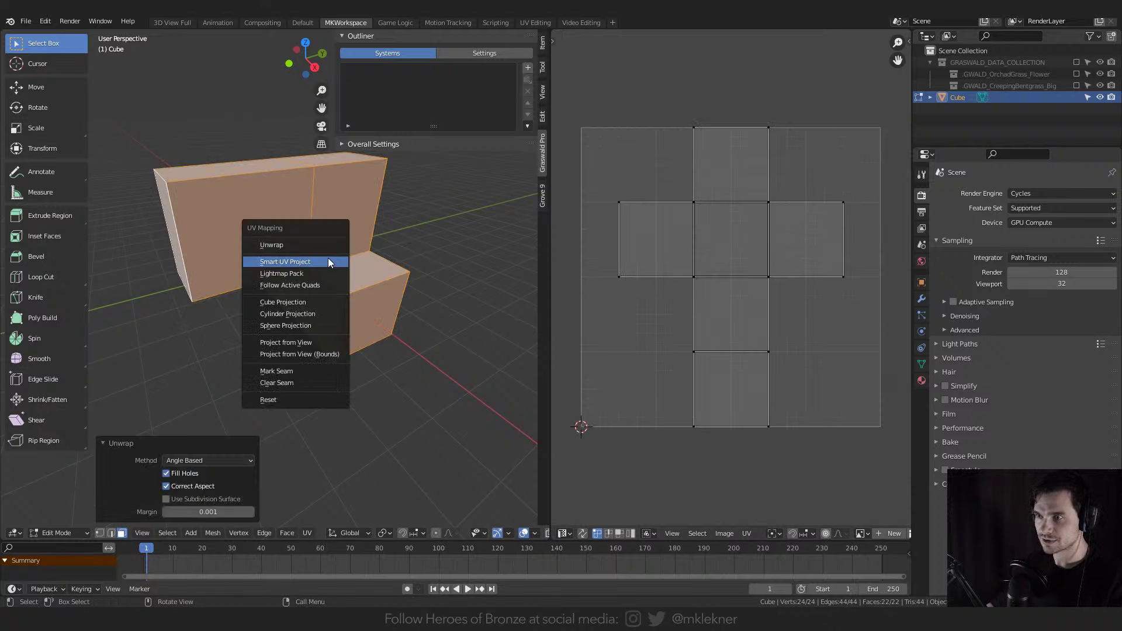
click(327, 258)
click(344, 348)
- Select all UV islands of the extruded mesh and pack them with Blender's own Pack Islands operation
key(alt+a)
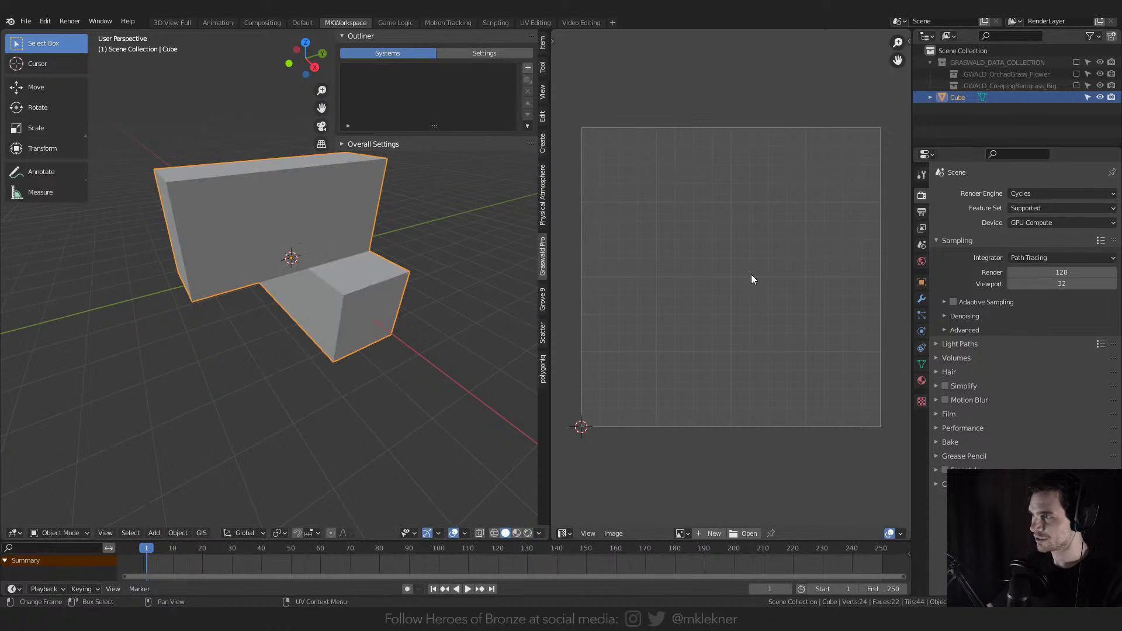
key(a)
key(a)
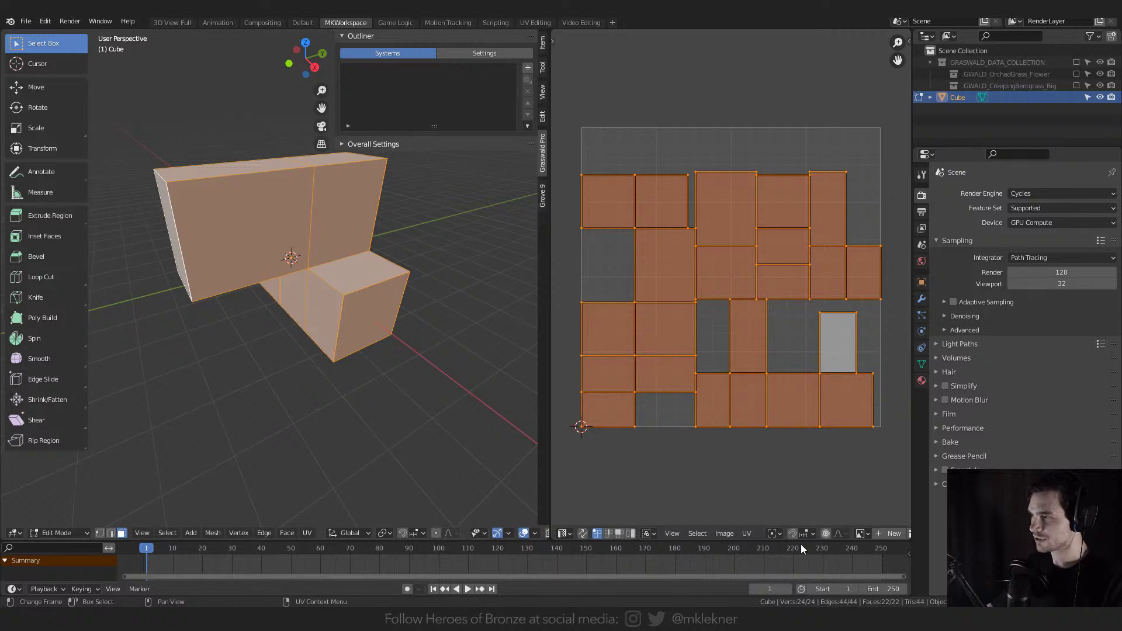
click(746, 533)
click(812, 319)
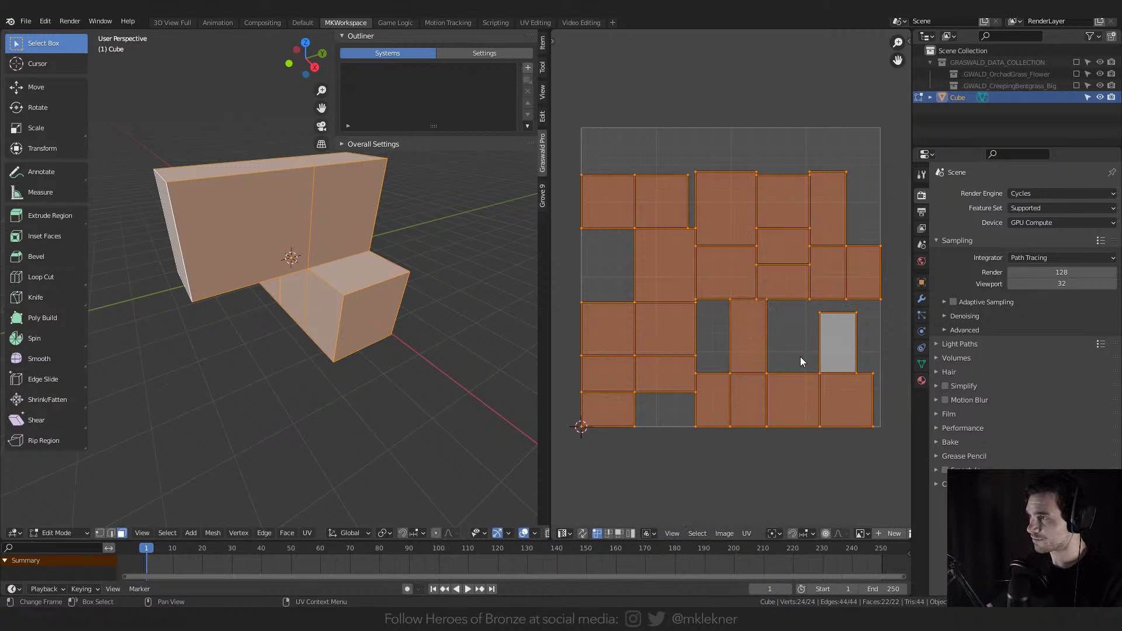
click(745, 532)
click(770, 331)
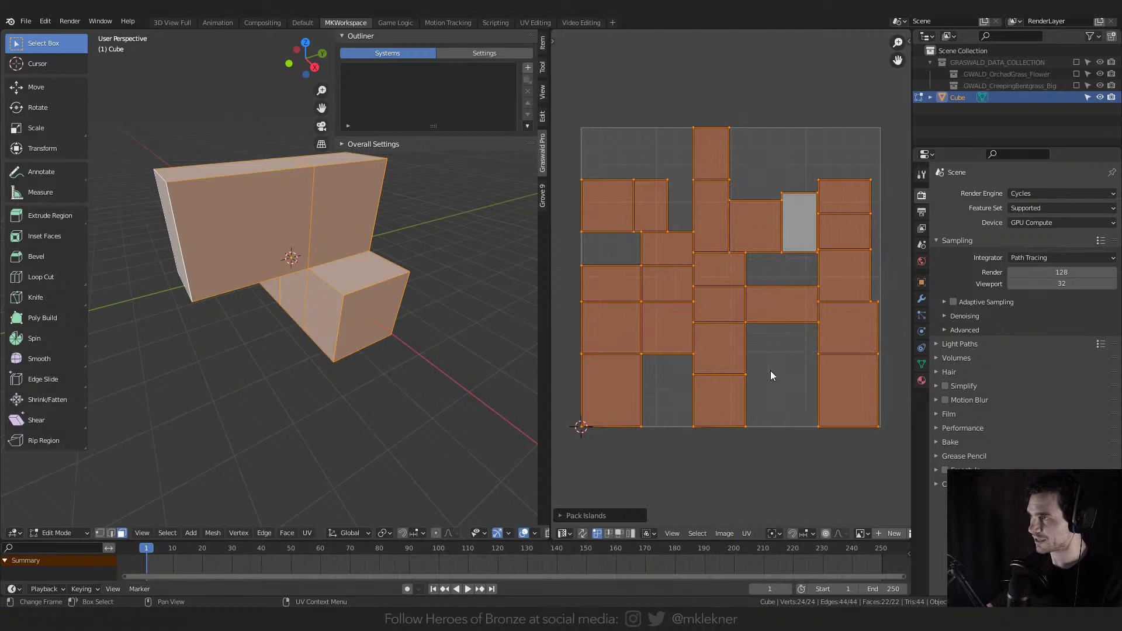
- Reveal the UVPackmaster options in the UV Editor, widen the area, and look through the packing settings
key(t)
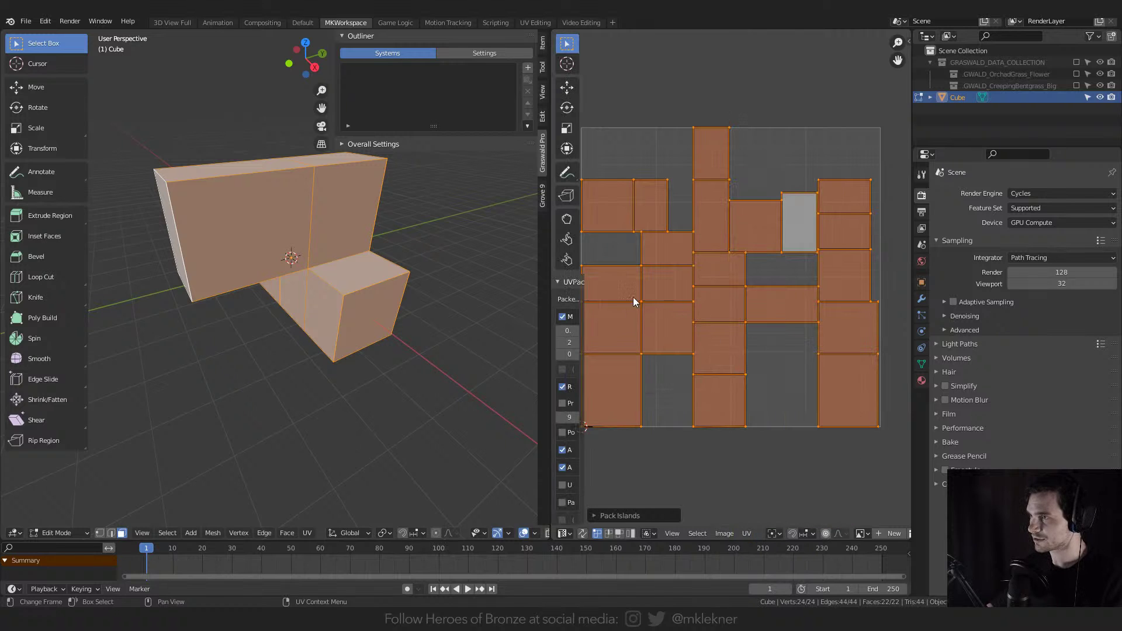
drag(584, 245, 662, 241)
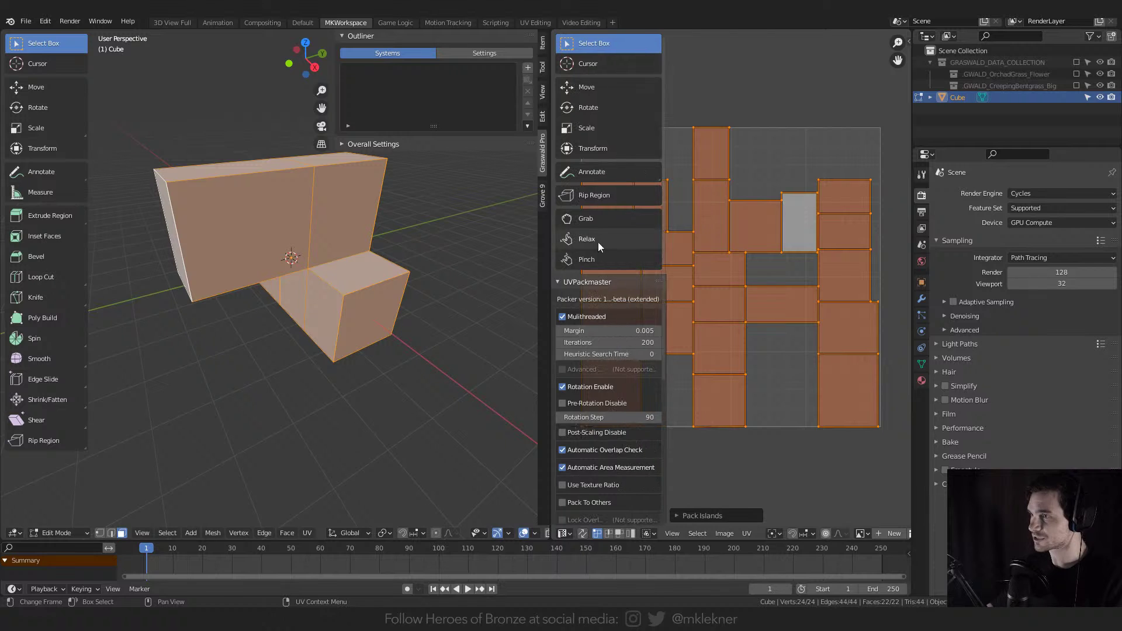
drag(551, 234, 455, 234)
scroll(523, 388, down, 8)
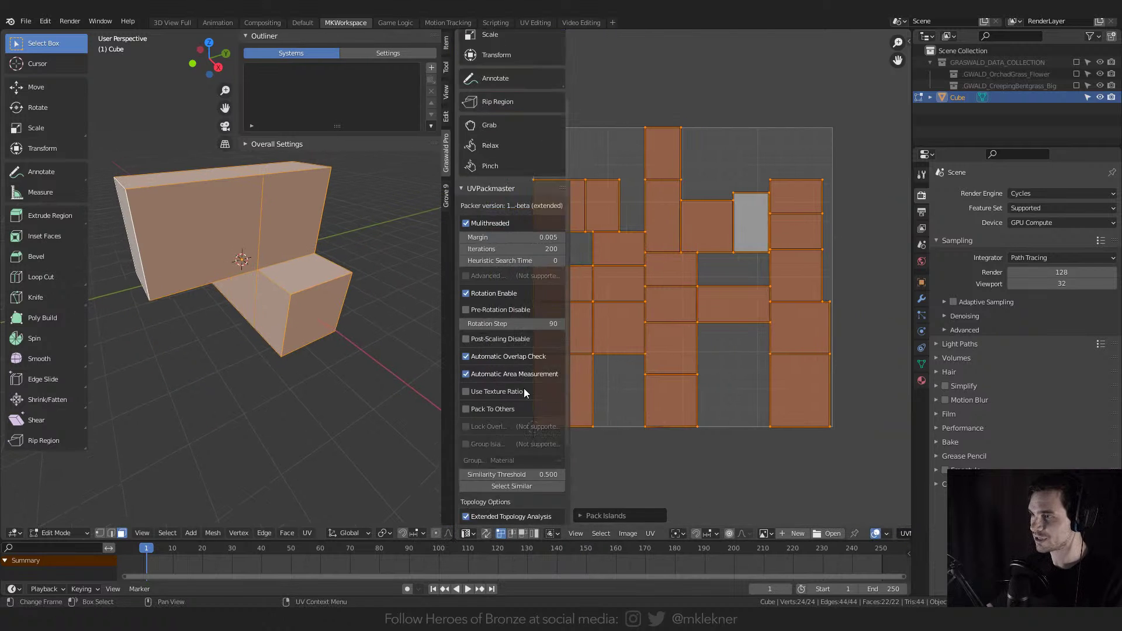
scroll(514, 334, up, 8)
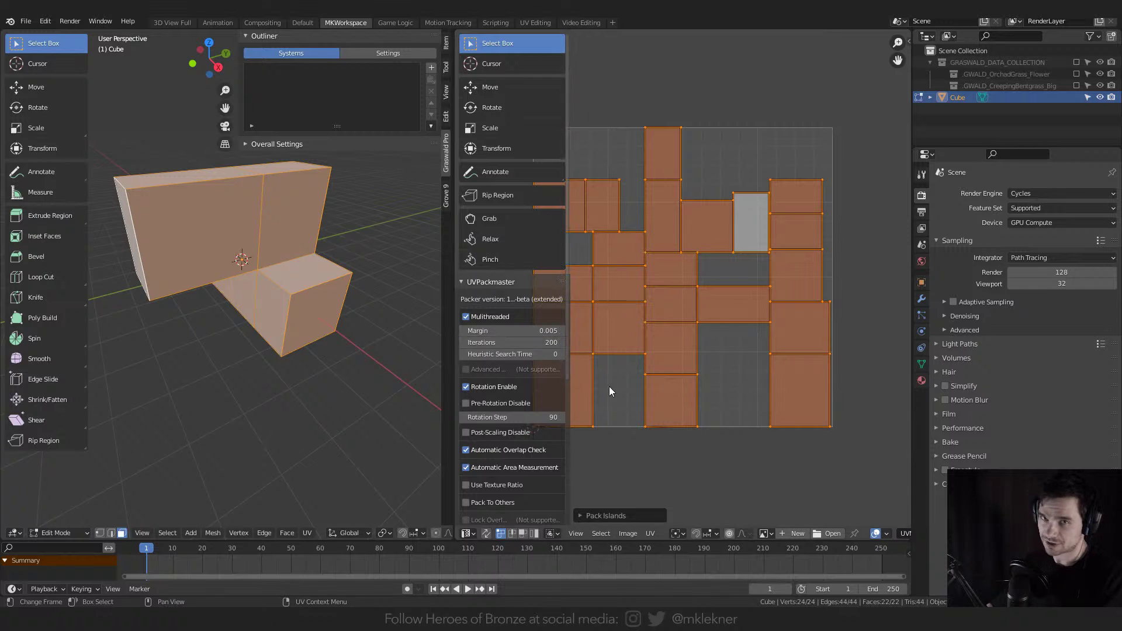
scroll(534, 335, down, 8)
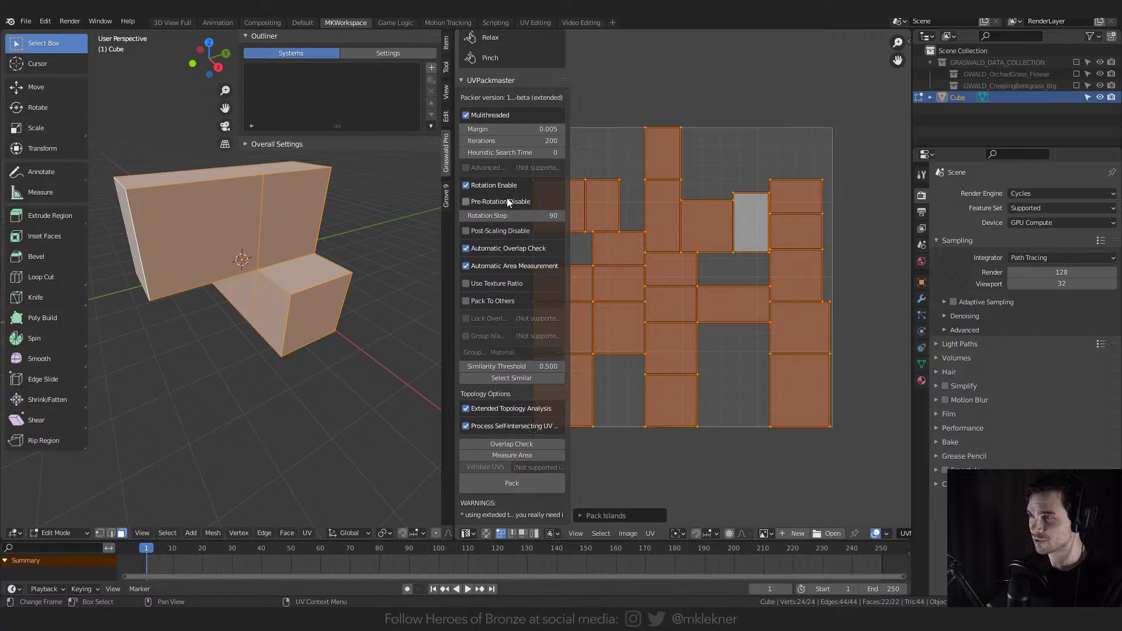
- Pack the extruded mesh's UV islands with UVPackmaster and return to Object Mode
click(528, 482)
scroll(739, 314, up, 2)
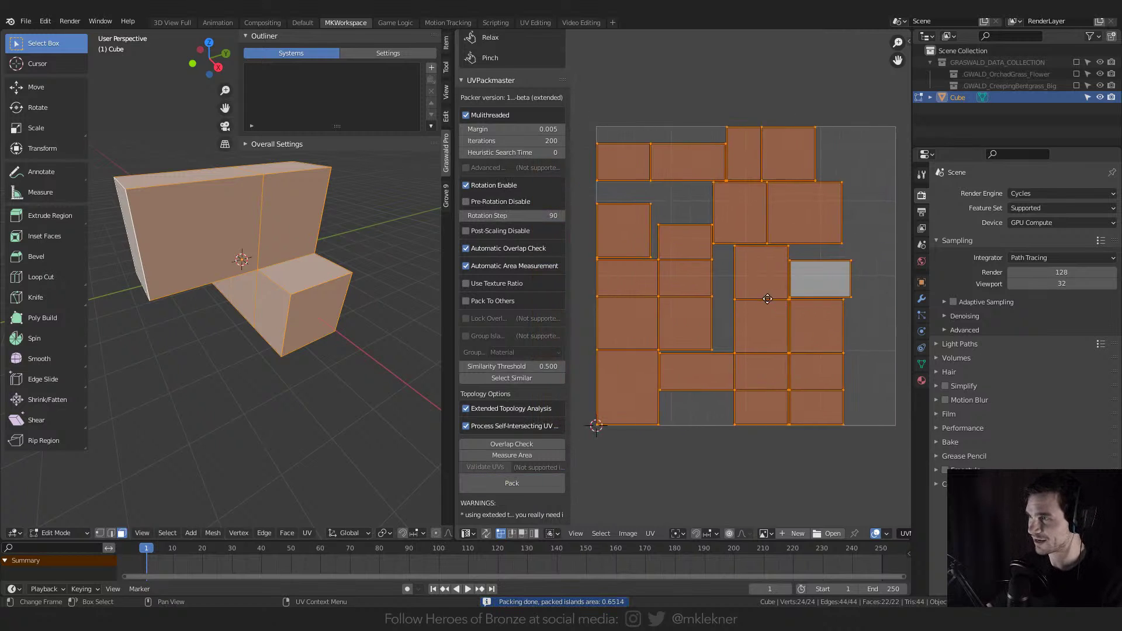
middle_drag(783, 331, 749, 322)
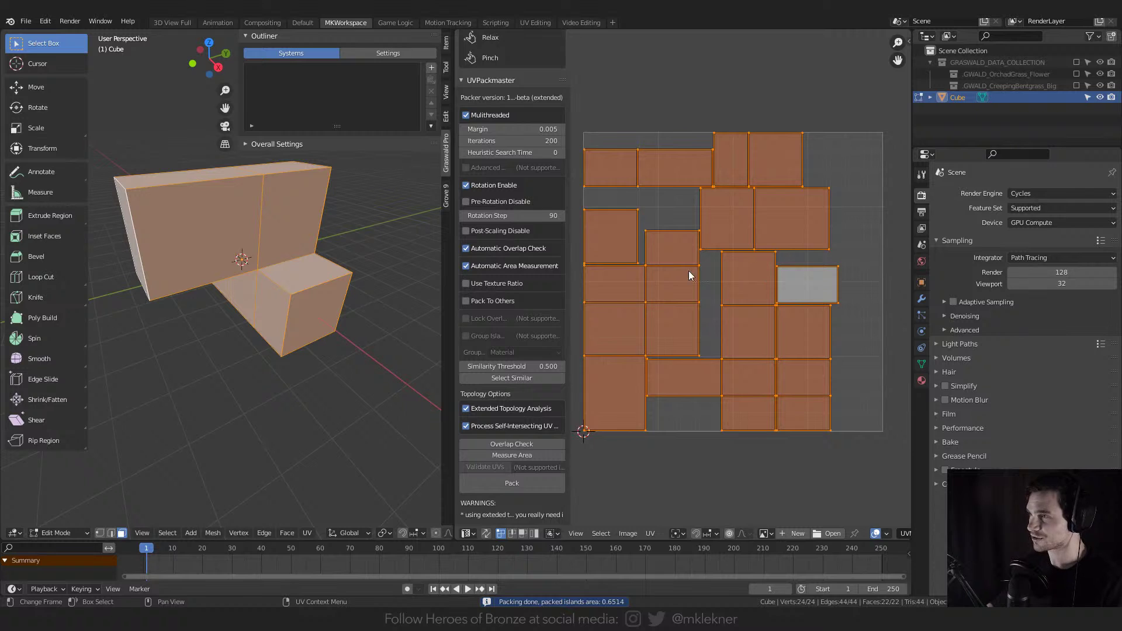
key(Tab)
- Add rocks with the Rock Generator, setting the number of rocks to 6
key(shift+a)
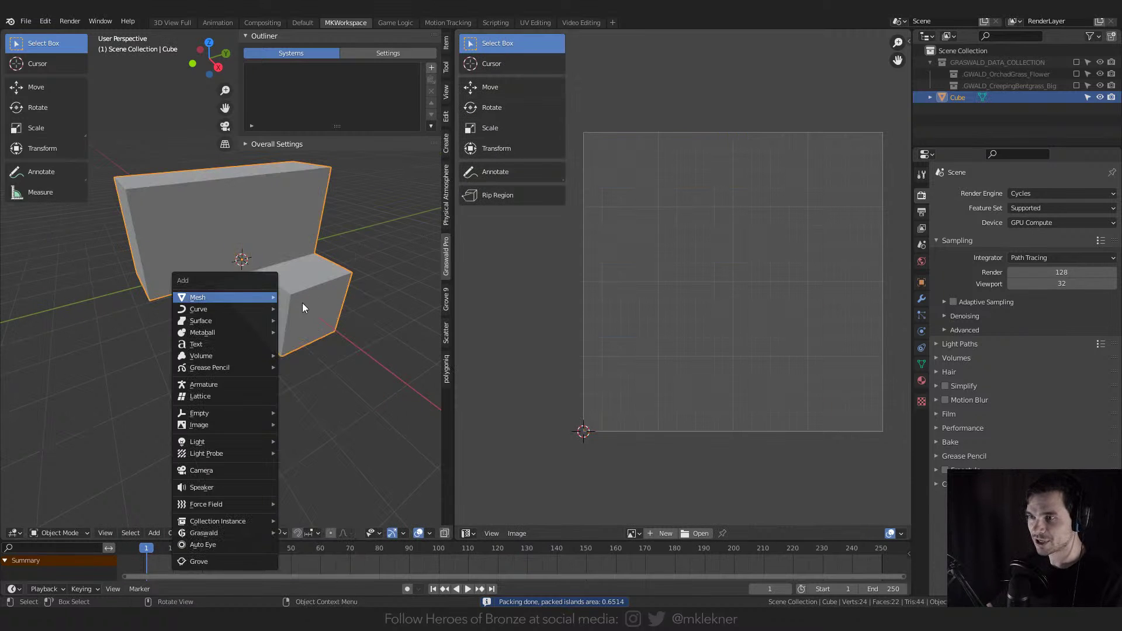
mouse_move(246, 295)
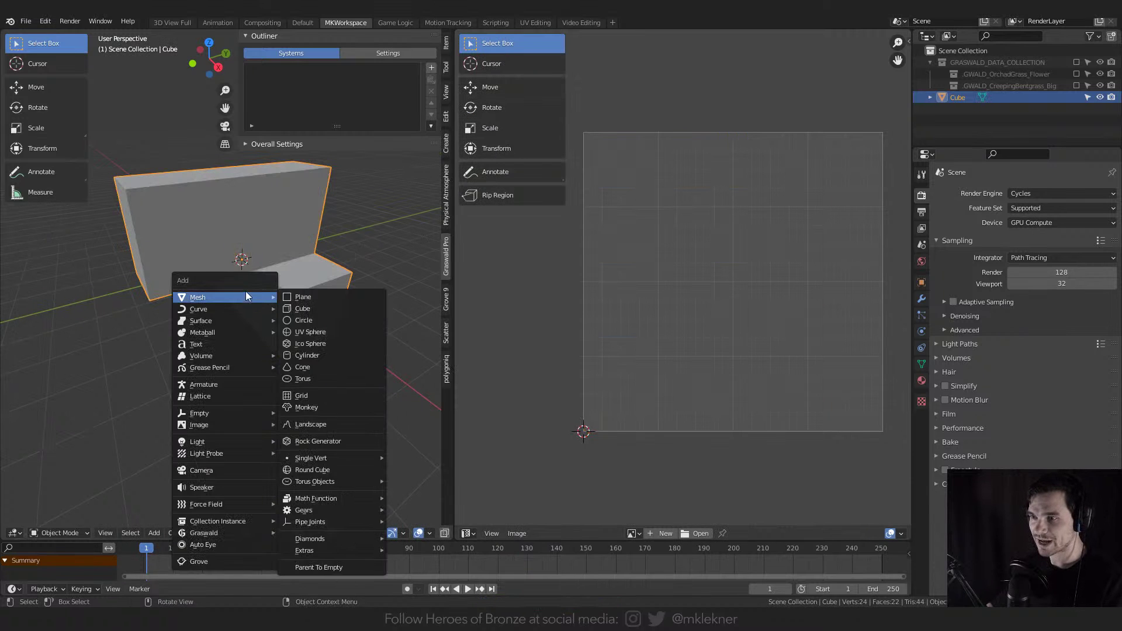
click(327, 442)
click(191, 168)
text(6)
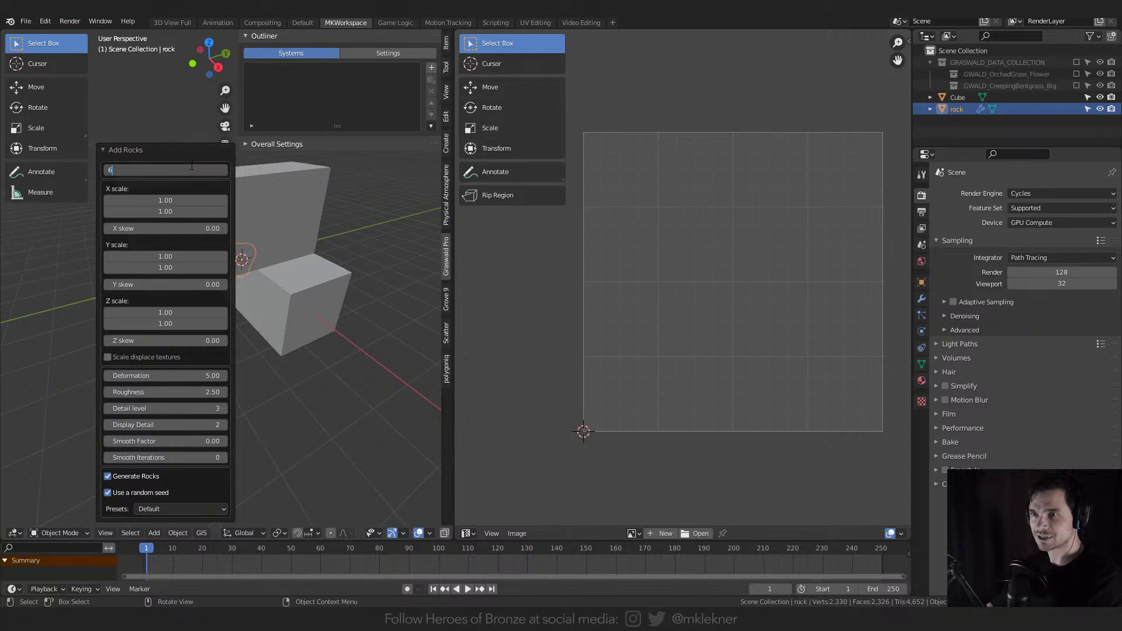
key(Return)
- Convert the generated rocks' visual geometry to plain mesh
key(Tab)
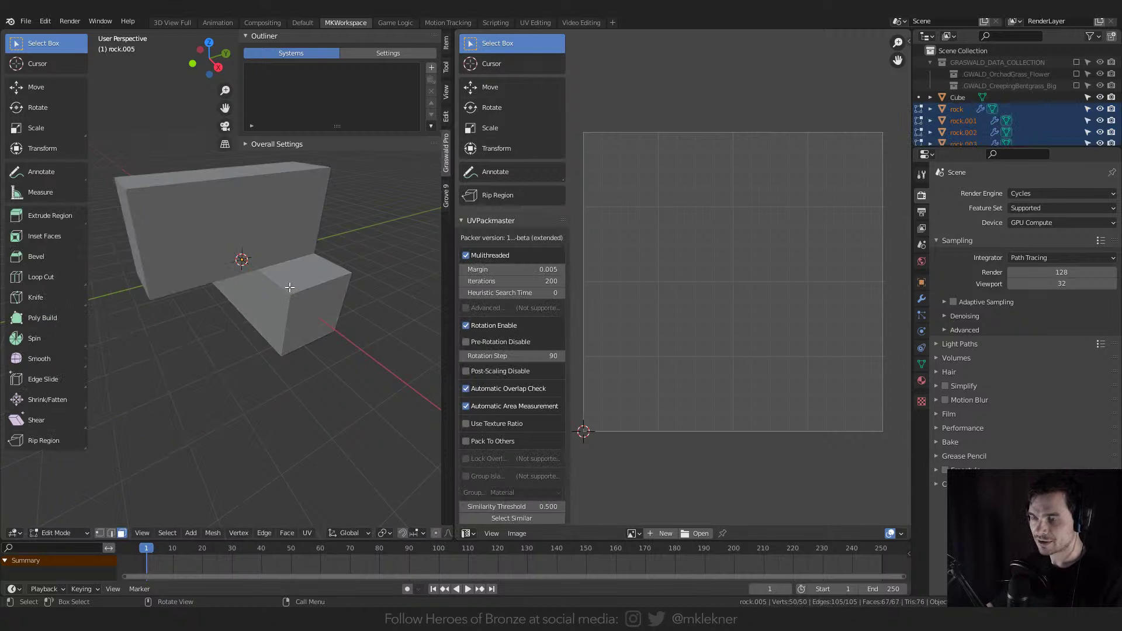
scroll(289, 287, up, 3)
key(Tab)
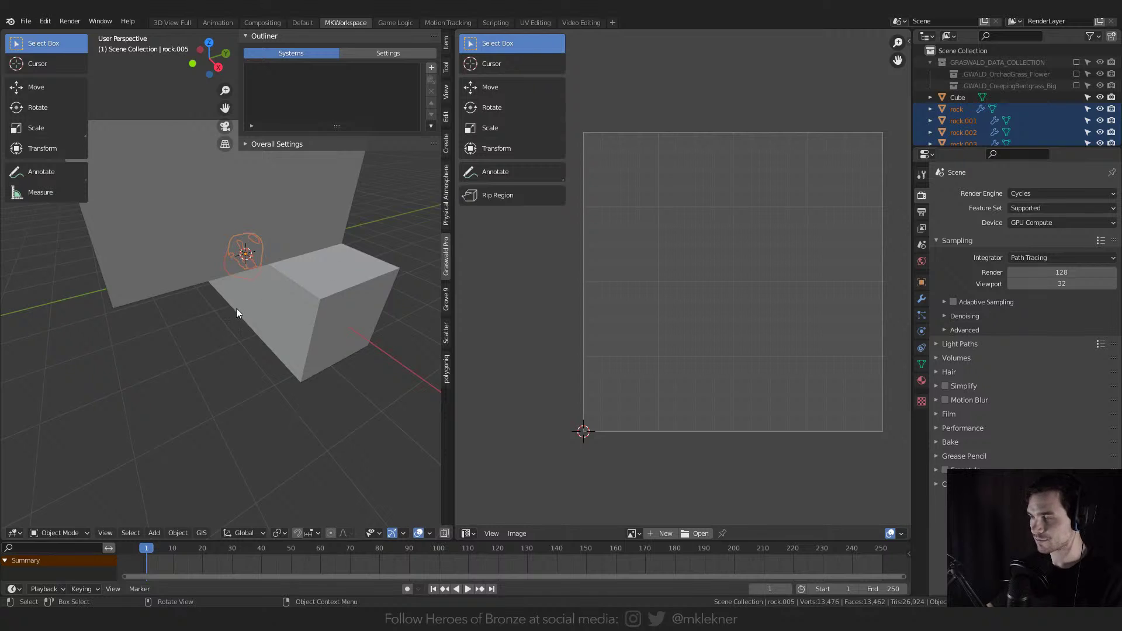
click(177, 533)
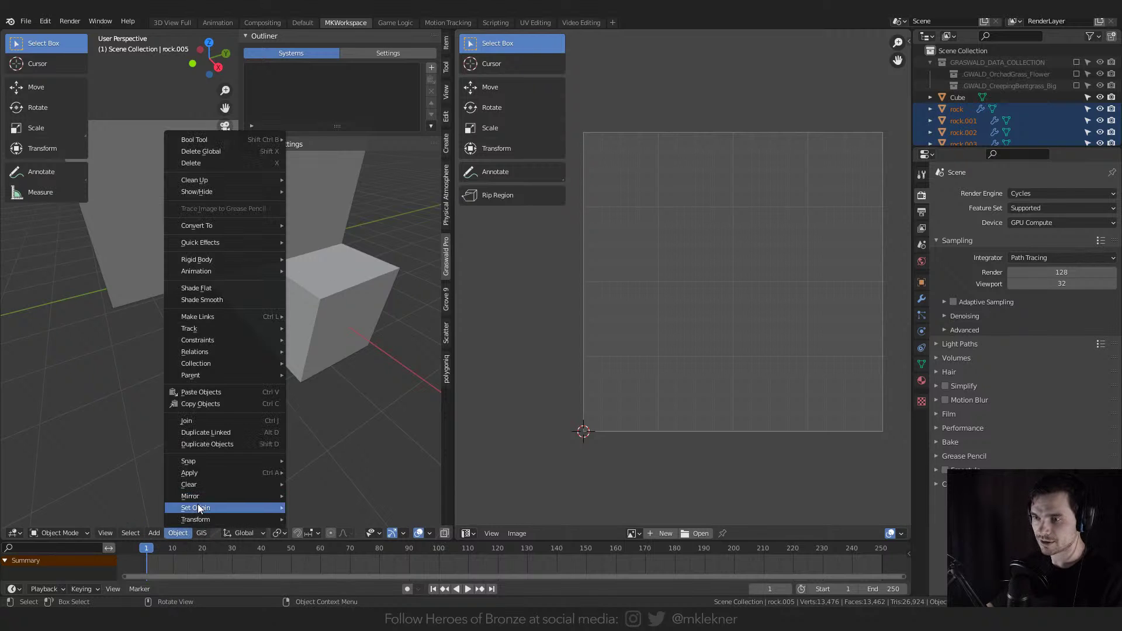
mouse_move(201, 471)
click(328, 460)
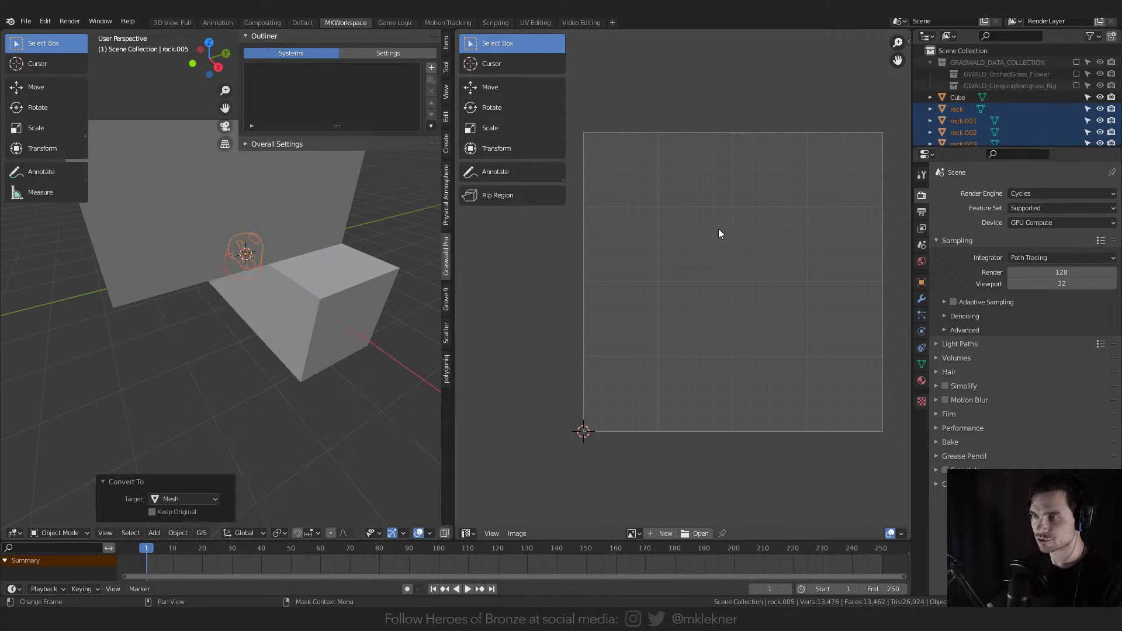
- Enter Edit Mode on the rocks, turn on X-ray, and select and frame all their geometry in solid shading
key(Tab)
scroll(357, 228, down, 3)
scroll(409, 533, down, 3)
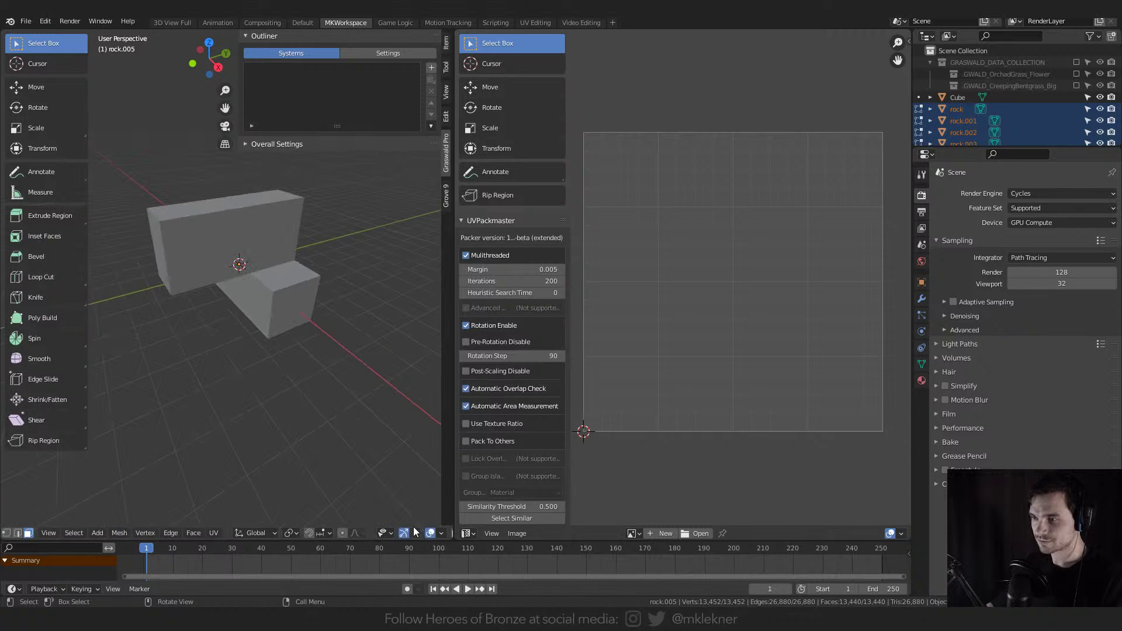
key(a)
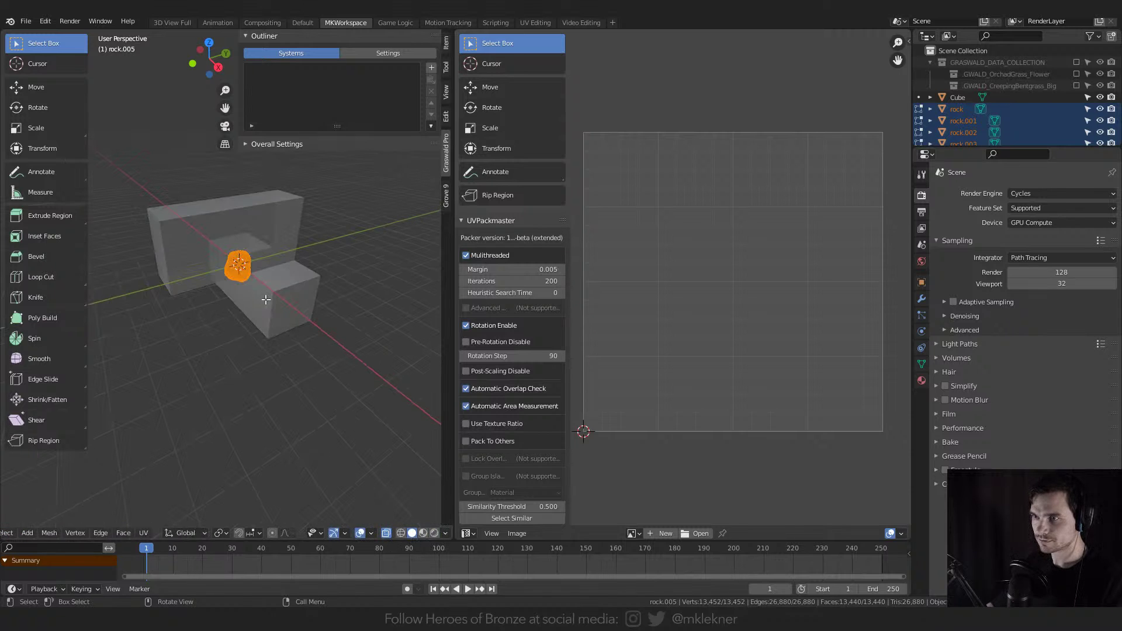
key(KP_Decimal)
key(z)
click(272, 286)
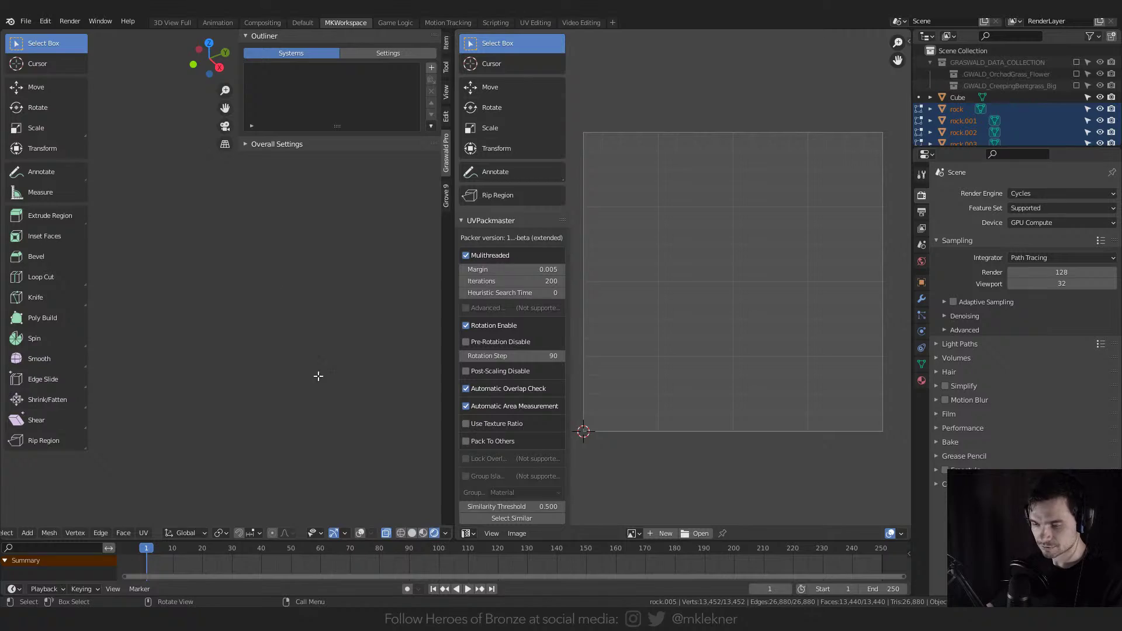
click(412, 533)
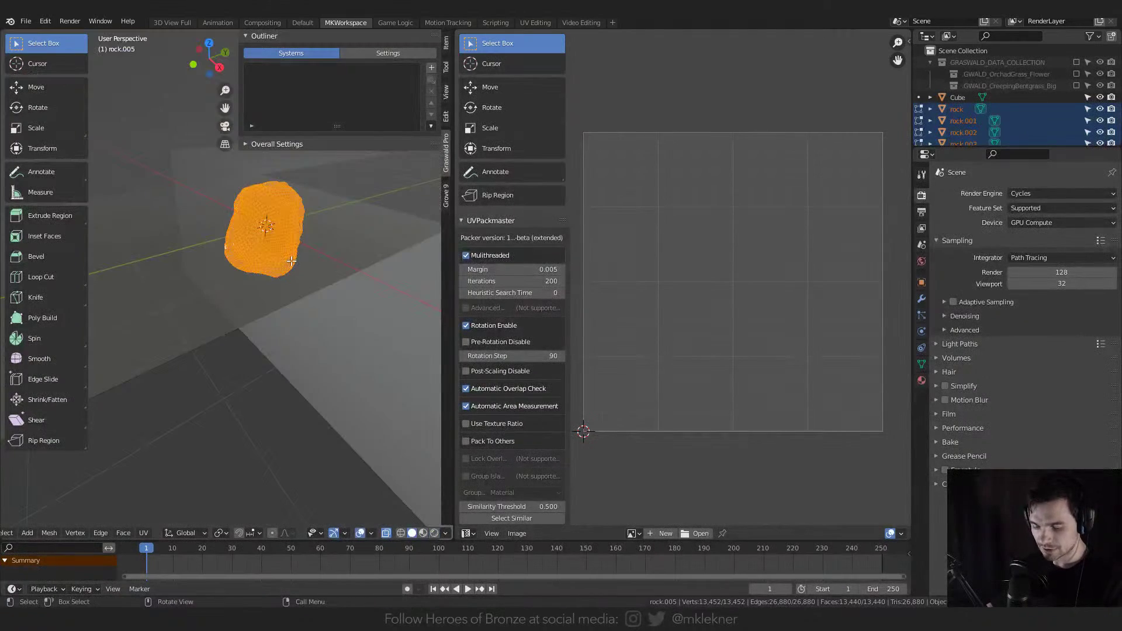
- Unwrap all rocks with Smart UV Project at an angle limit of 66° and leave Edit Mode
key(u)
click(294, 261)
click(329, 352)
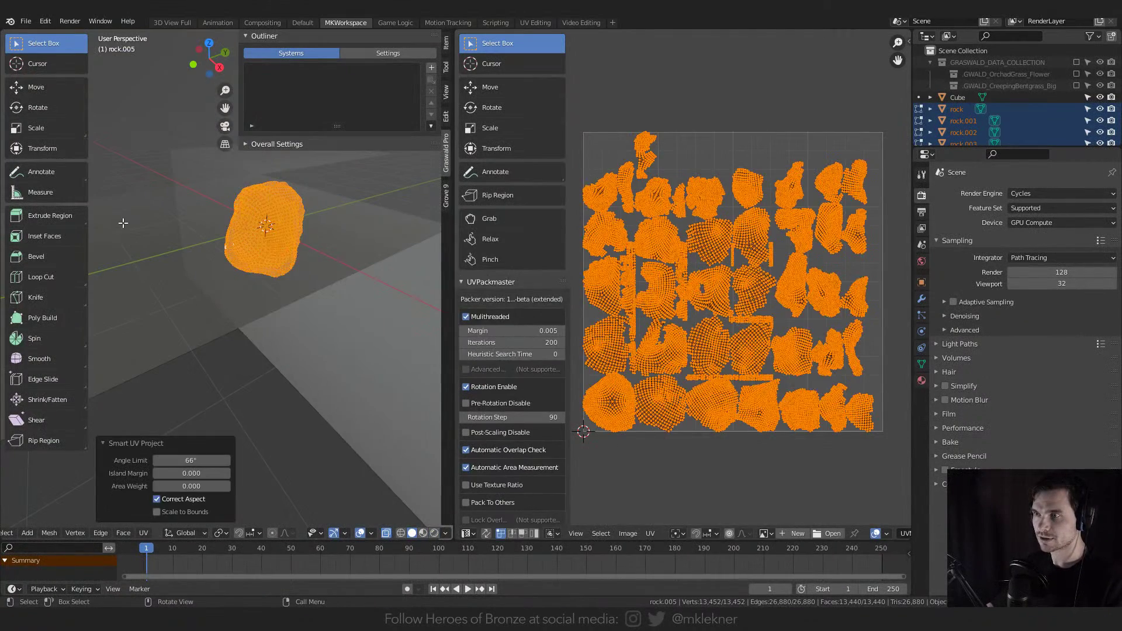
key(Tab)
- Add the extruded cube to the rock selection and unwrap them all together with Smart UV Project
scroll(275, 308, down, 5)
shift+click(269, 208)
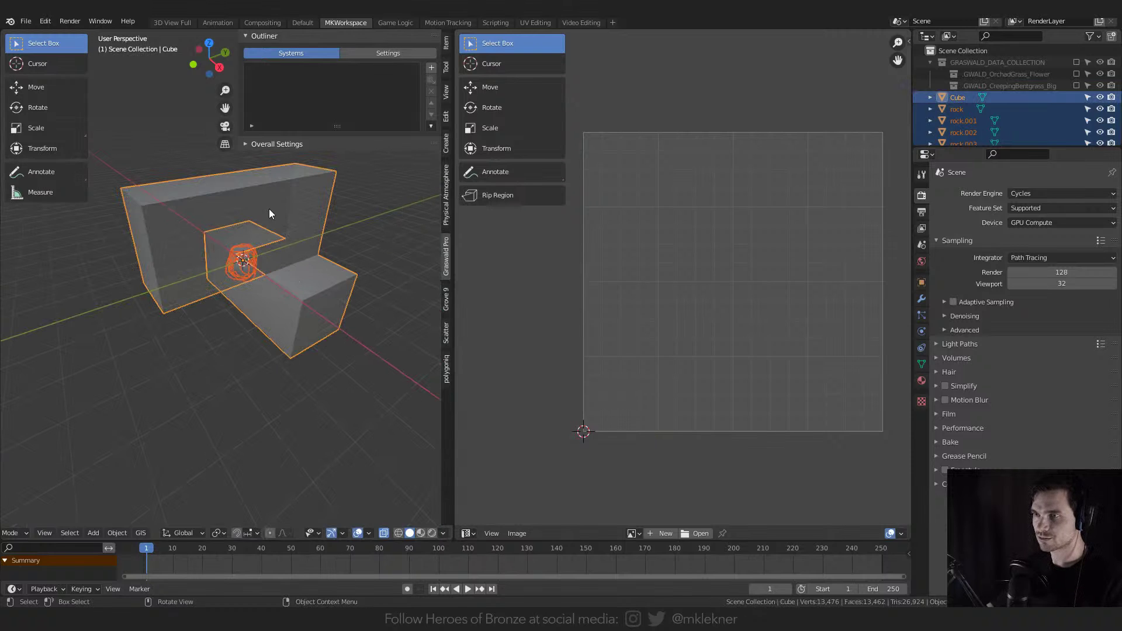
key(Tab)
key(u)
click(268, 209)
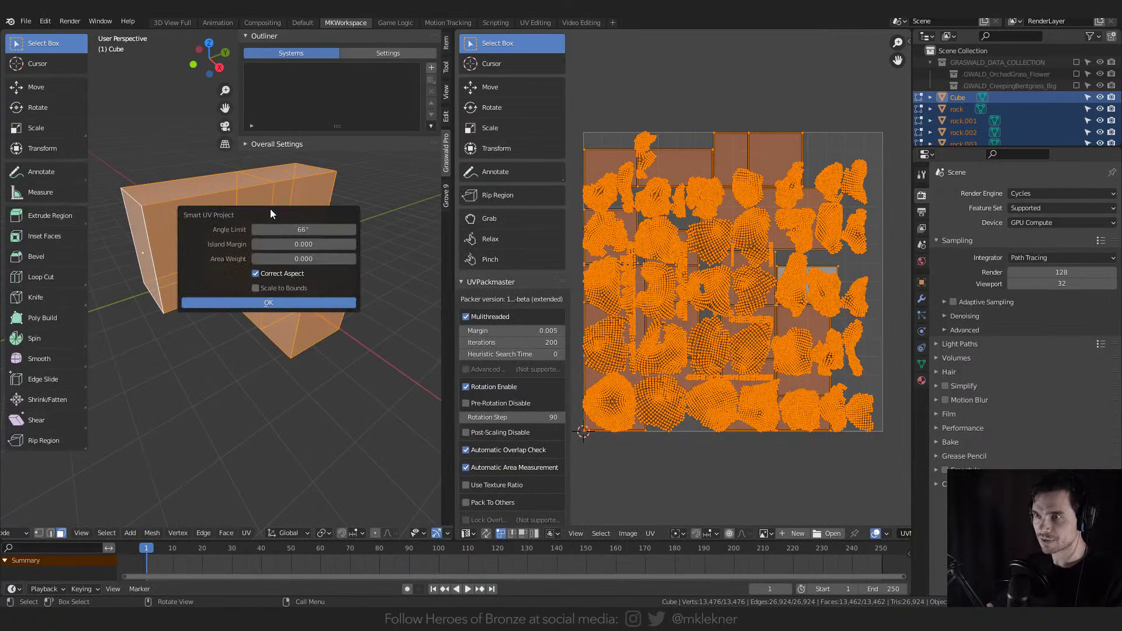
click(274, 303)
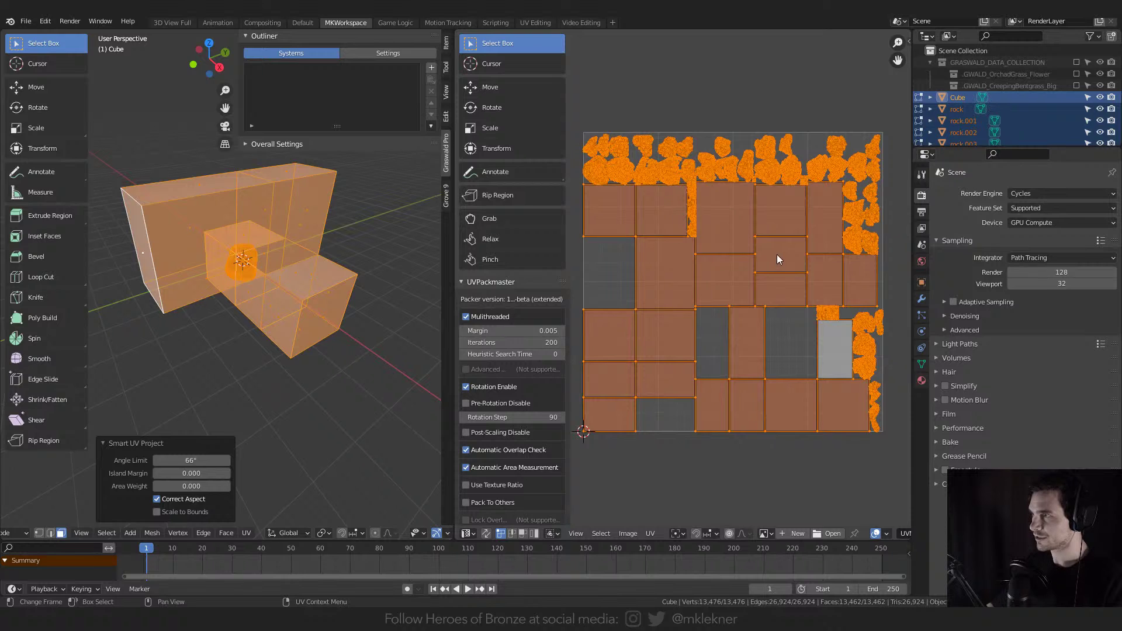
- Pack the UV islands of the cube and rocks with UVPackmaster and inspect the resulting layout
middle_drag(809, 266, 801, 264)
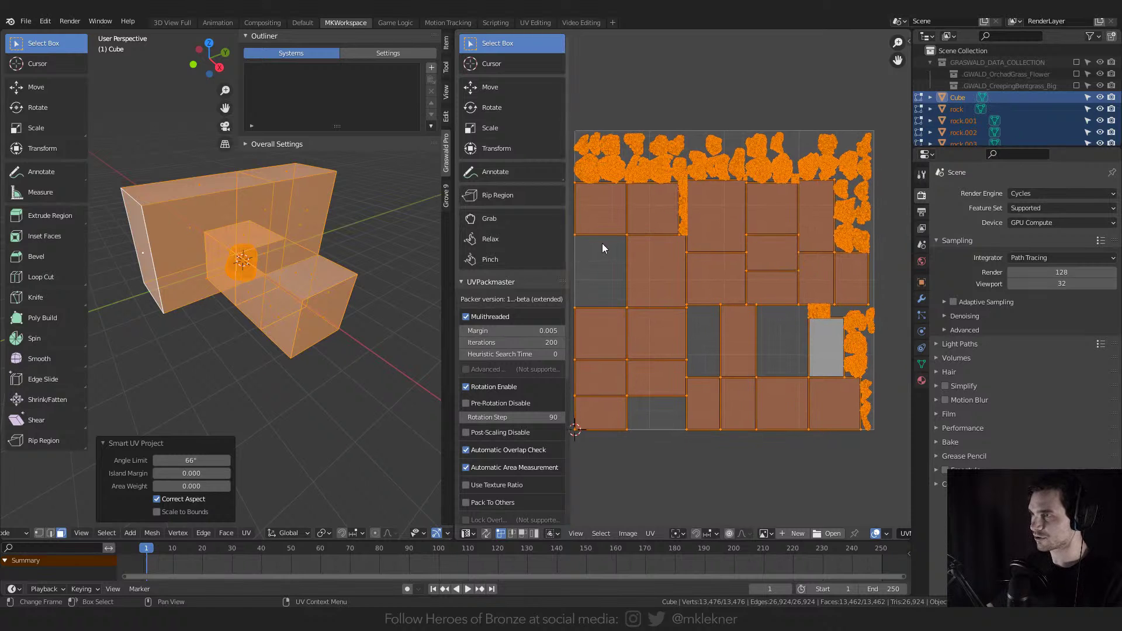
scroll(480, 394, down, 8)
click(506, 485)
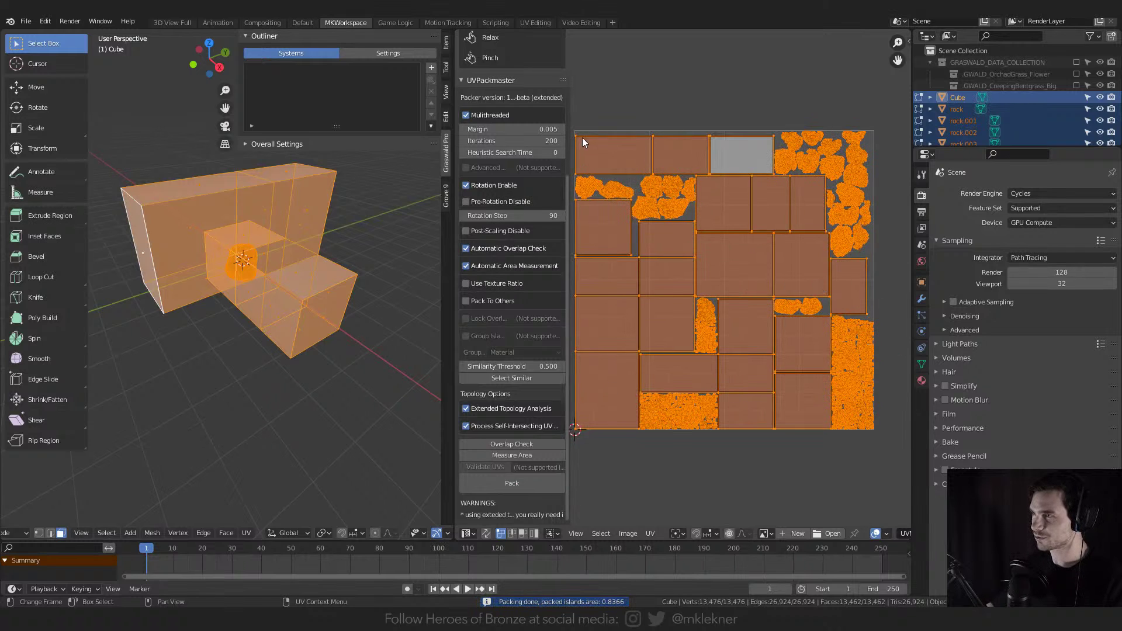
scroll(759, 346, up, 4)
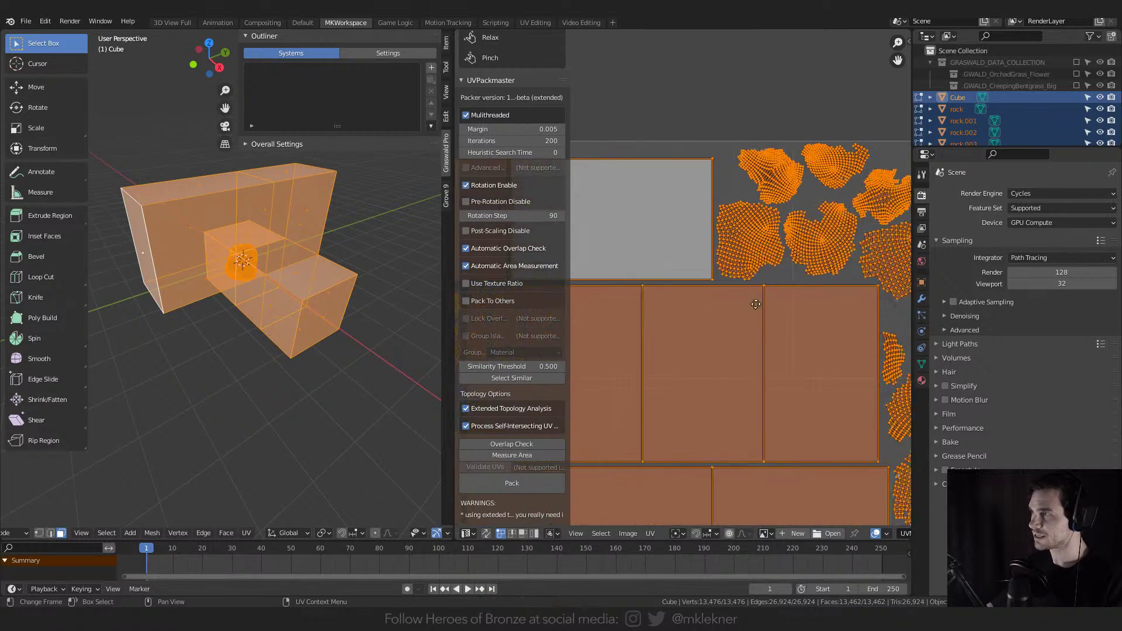
middle_drag(767, 291, 734, 300)
scroll(780, 291, down, 5)
scroll(788, 282, up, 3)
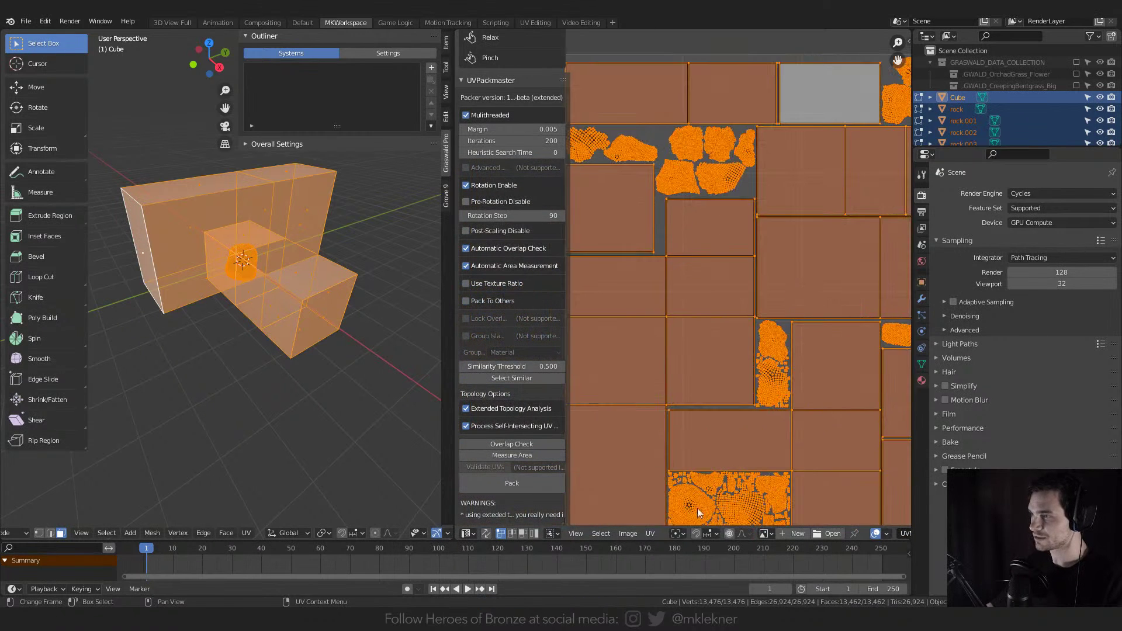
- Average the scale of all selected UV islands
click(650, 533)
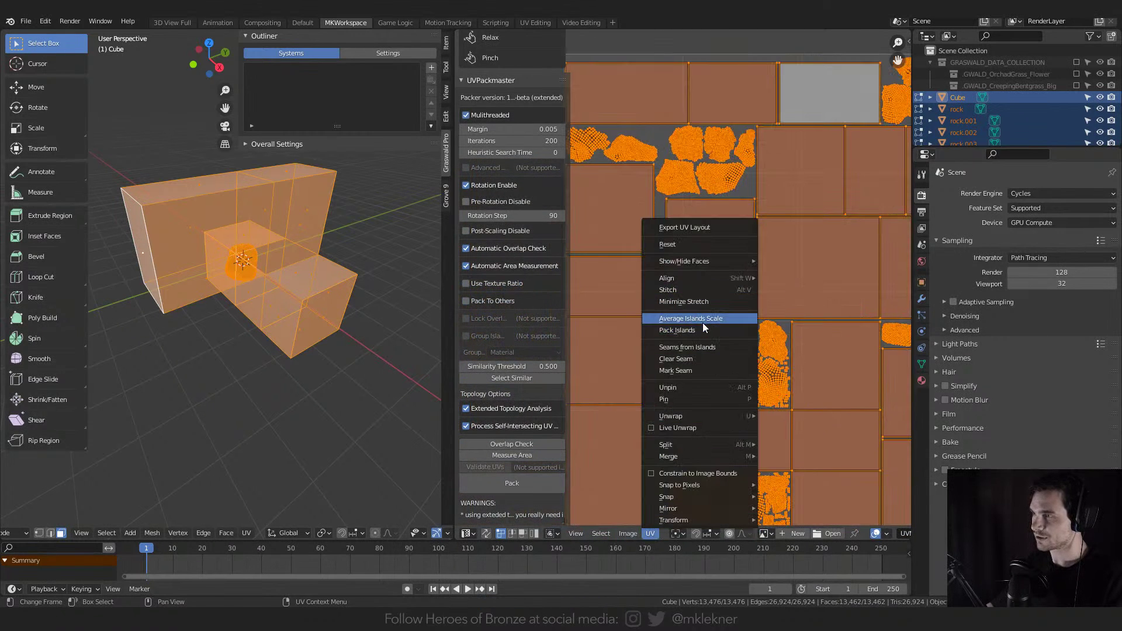
click(704, 322)
scroll(703, 346, down, 2)
scroll(703, 346, up, 2)
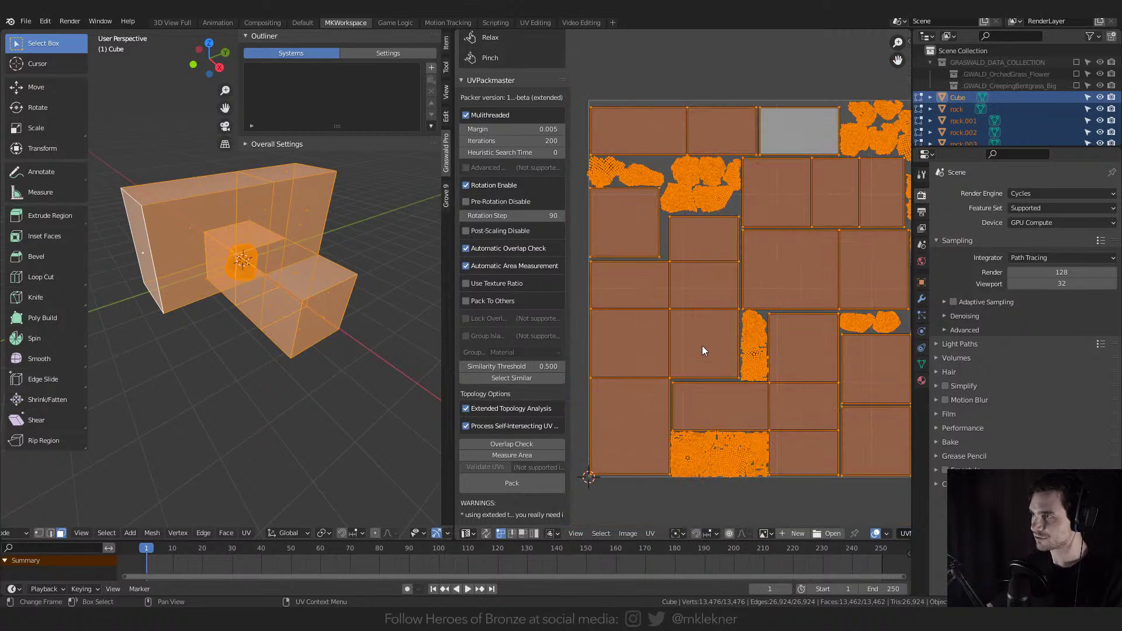
- Repack the islands with the built-in Pack Islands and again with UVPackmaster for comparison, and leave Edit Mode
click(650, 532)
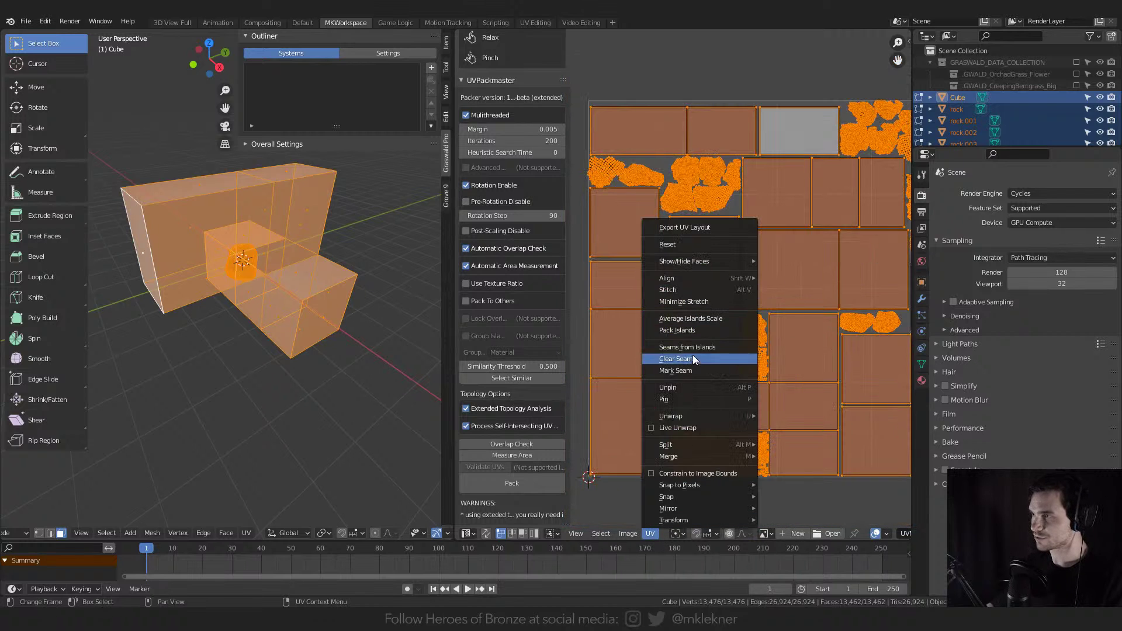
click(693, 331)
scroll(741, 395, down, 2)
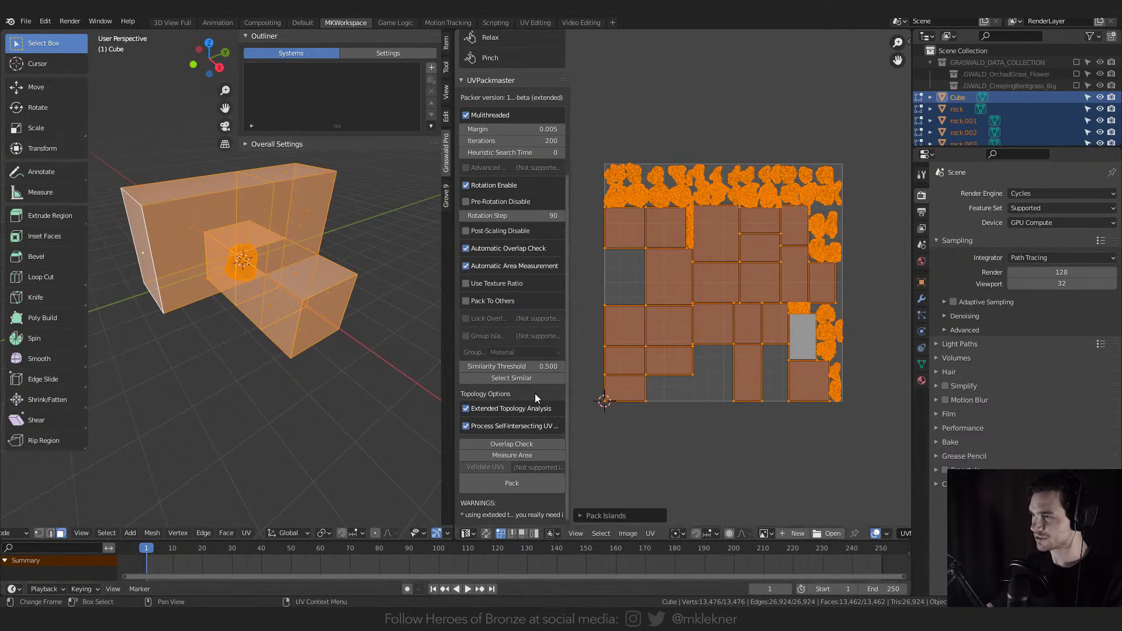
click(520, 486)
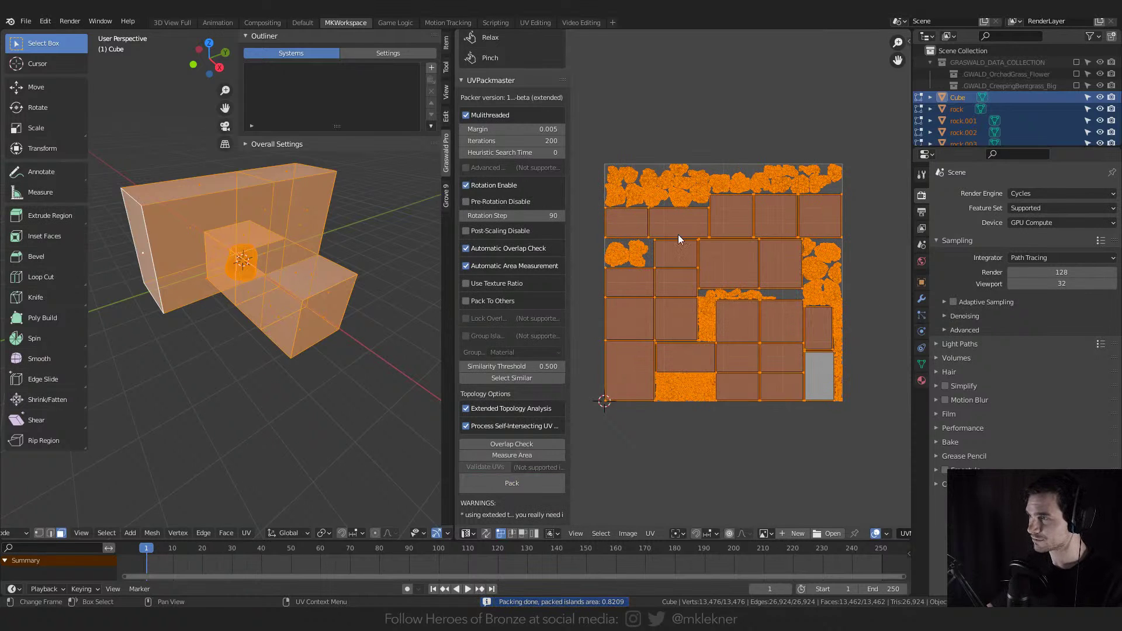
key(Tab)
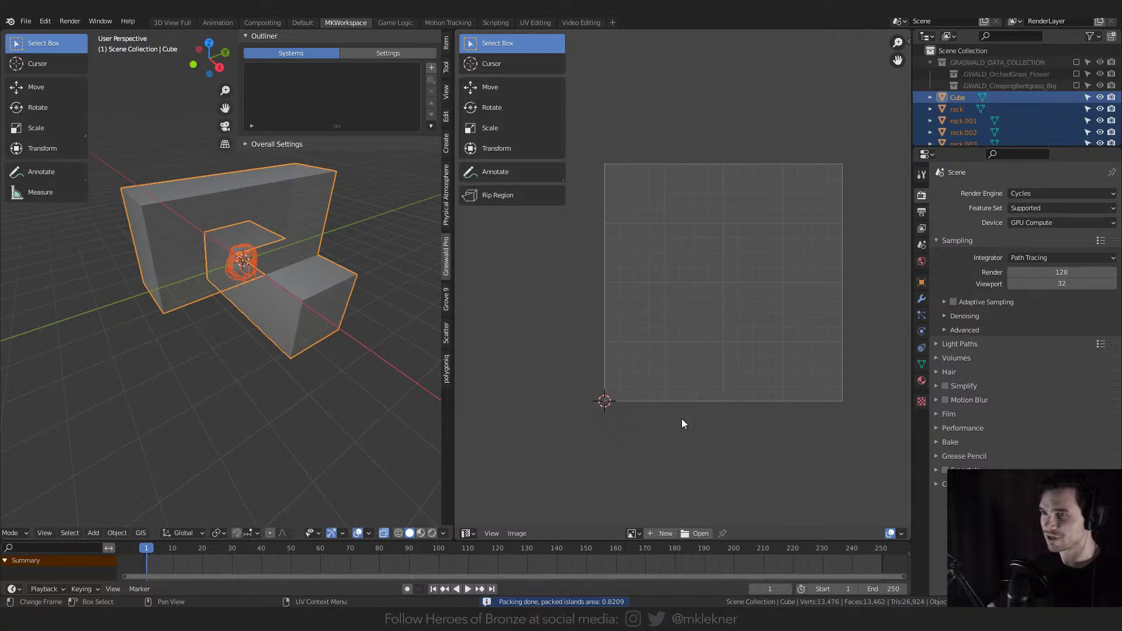
- Switch to BlenderMarket in the browser, search for "uv packmaster" and open the Uvpackmaster 2 product page
mouse_move(841, 626)
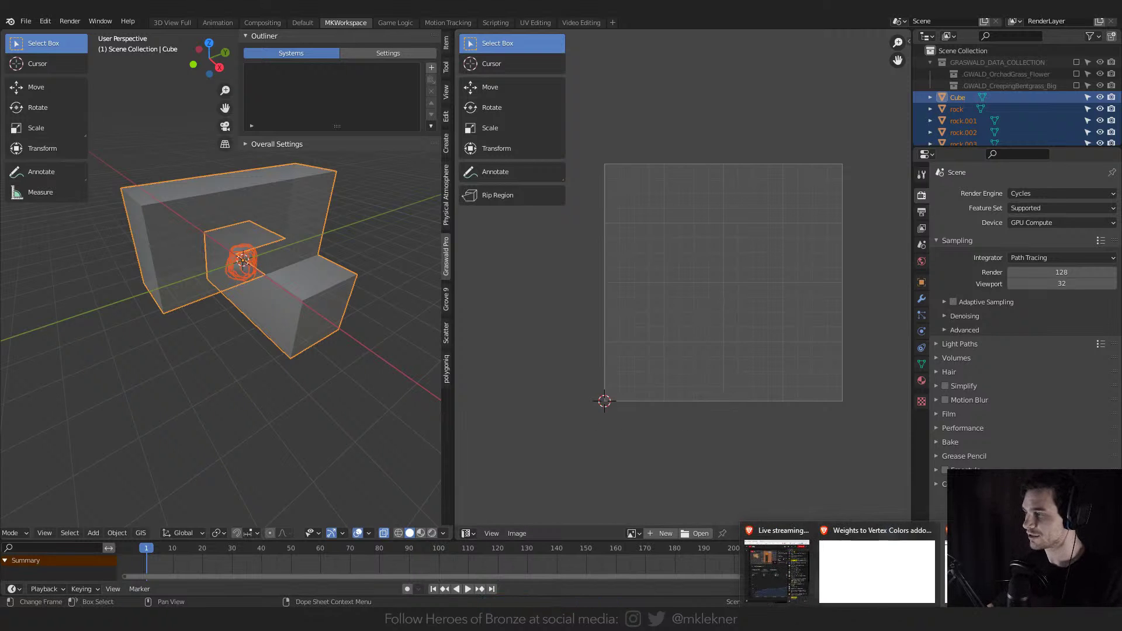
click(876, 569)
click(783, 75)
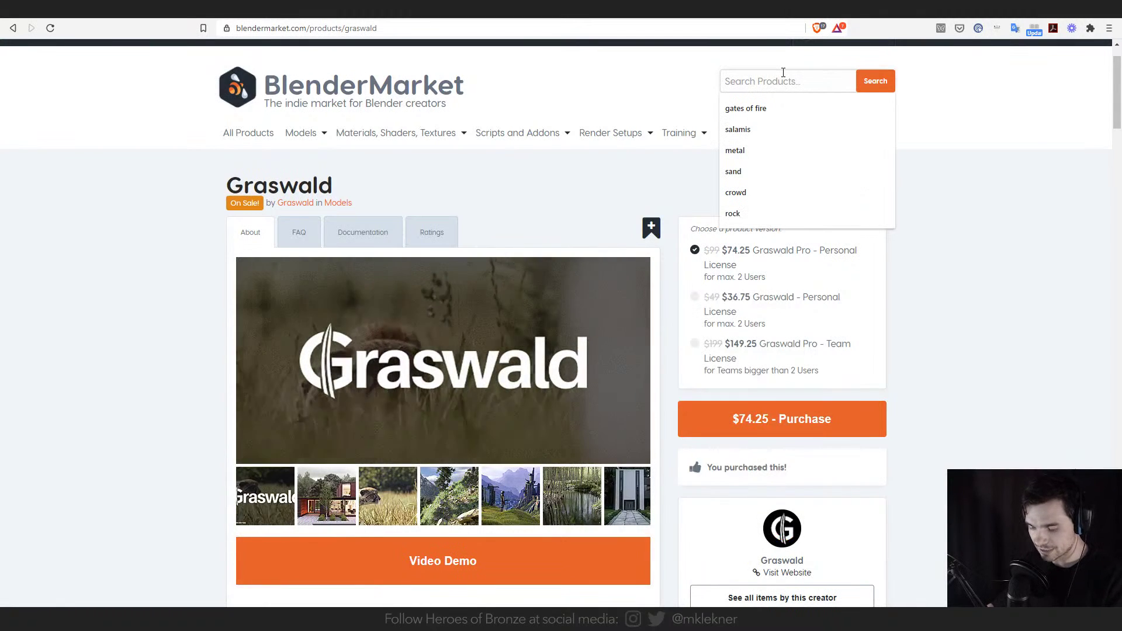
text(uv packmaster)
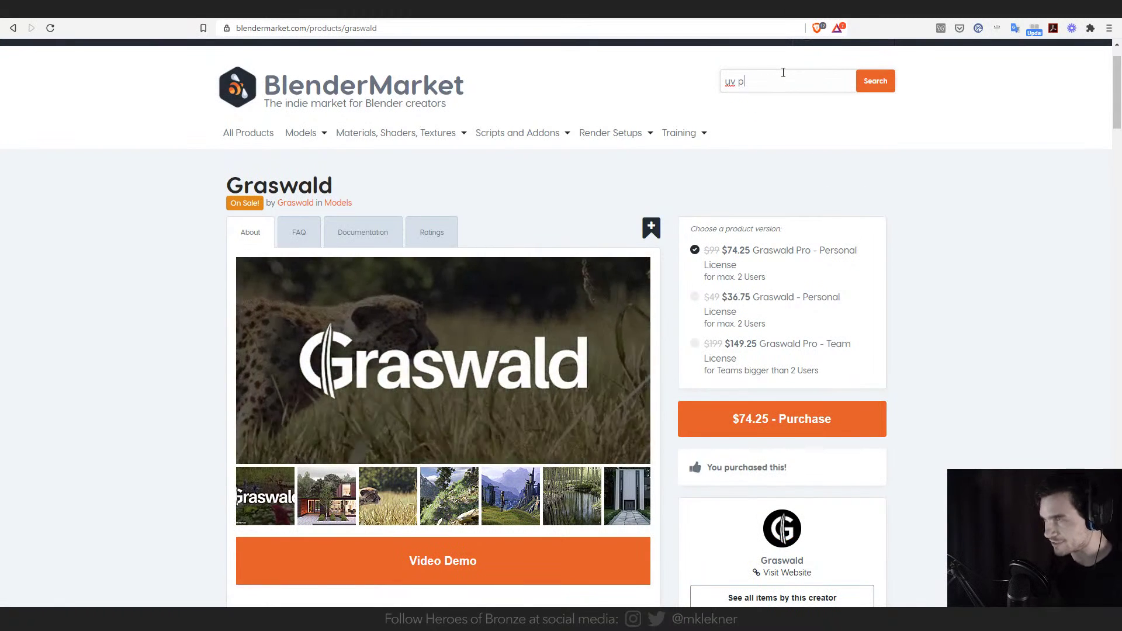
key(Return)
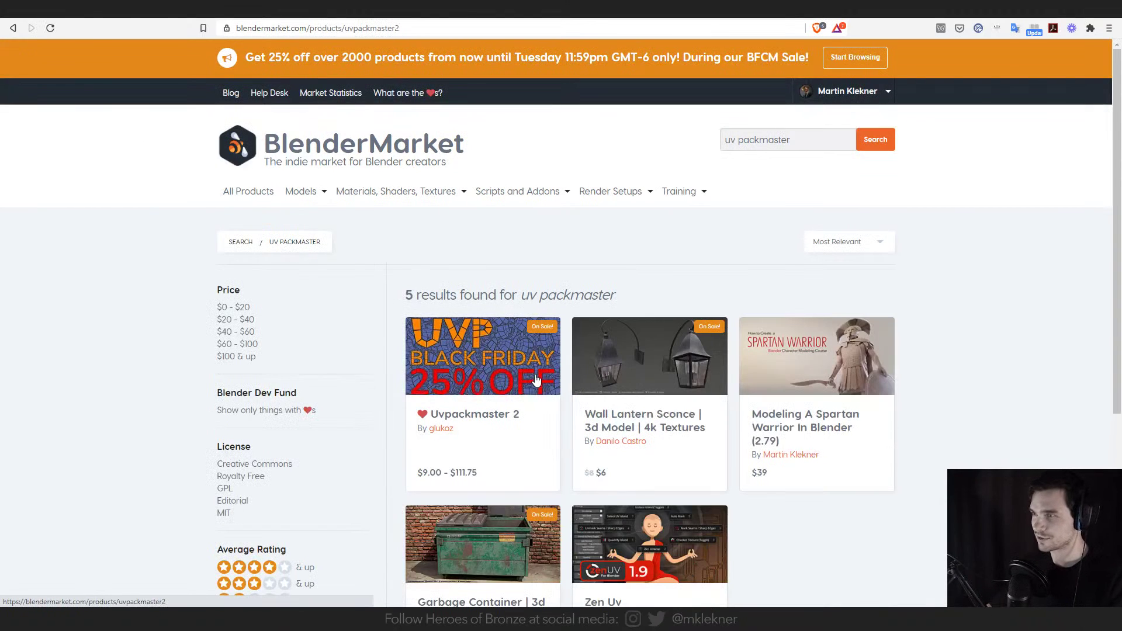
click(535, 380)
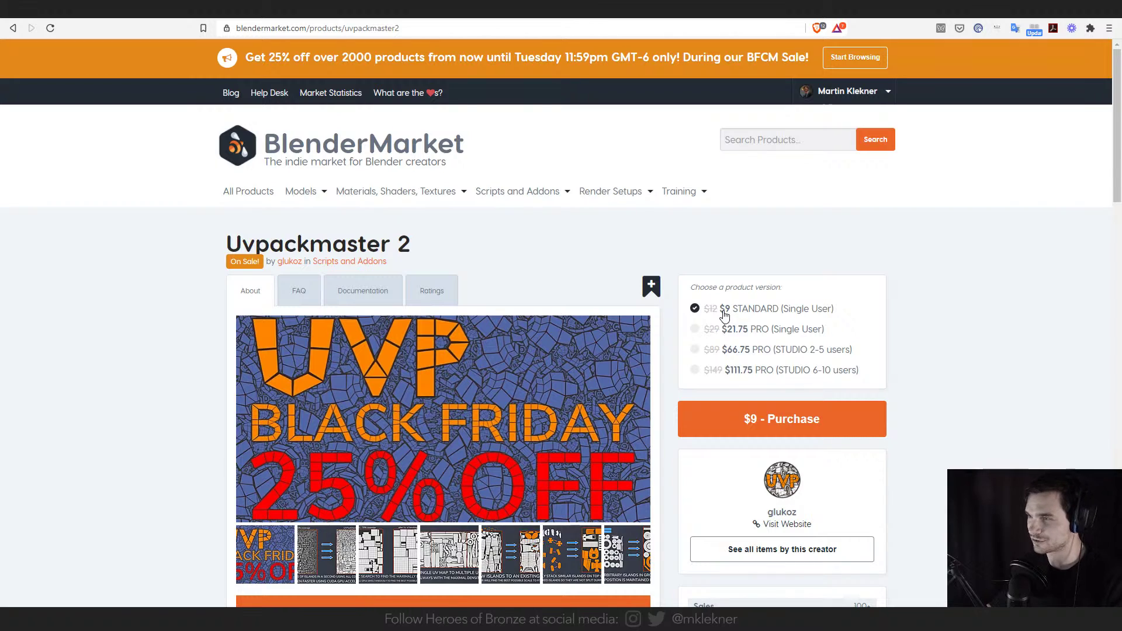
- Examine the product versions and prices on the Uvpackmaster 2 page, keeping STANDARD (Single User) chosen, and select the page address
click(734, 314)
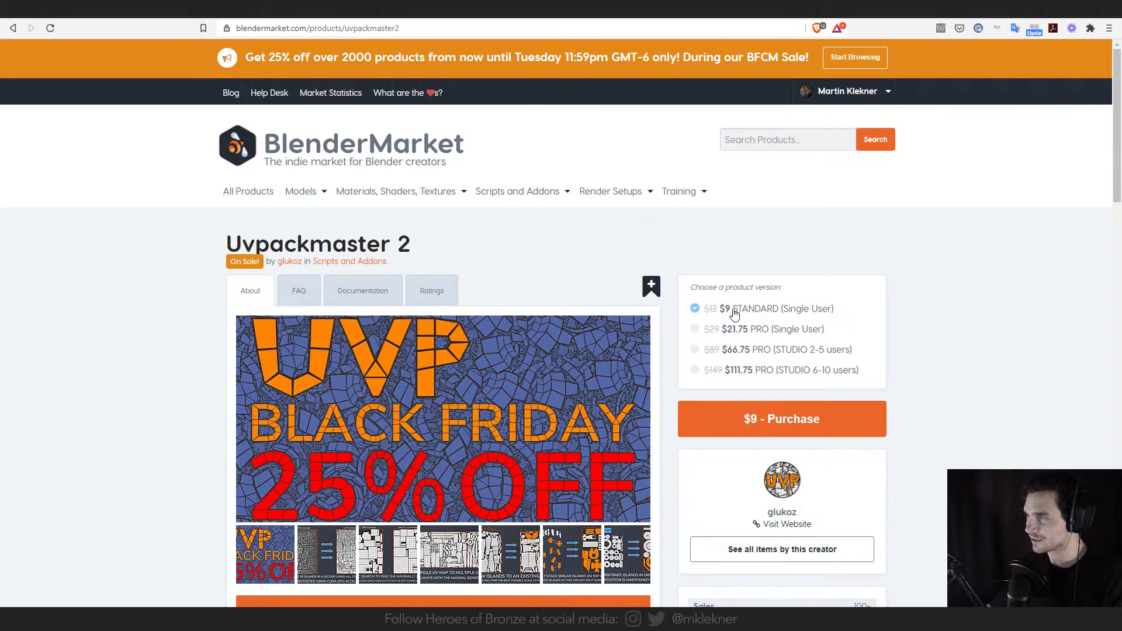
drag(735, 315, 725, 311)
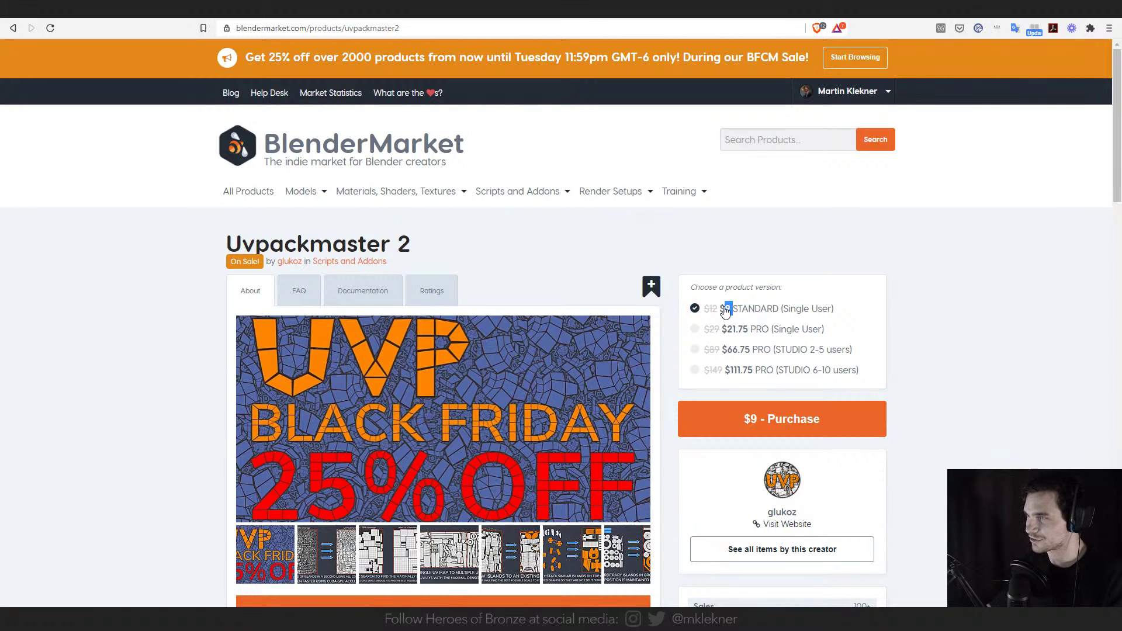
click(765, 311)
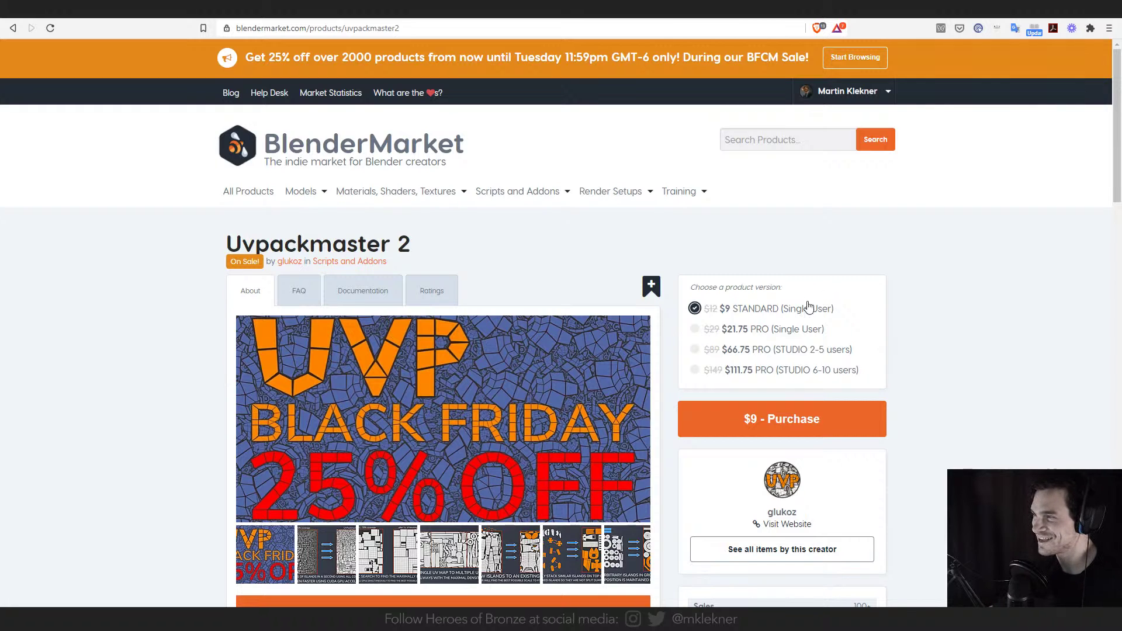
scroll(496, 371, down, 2)
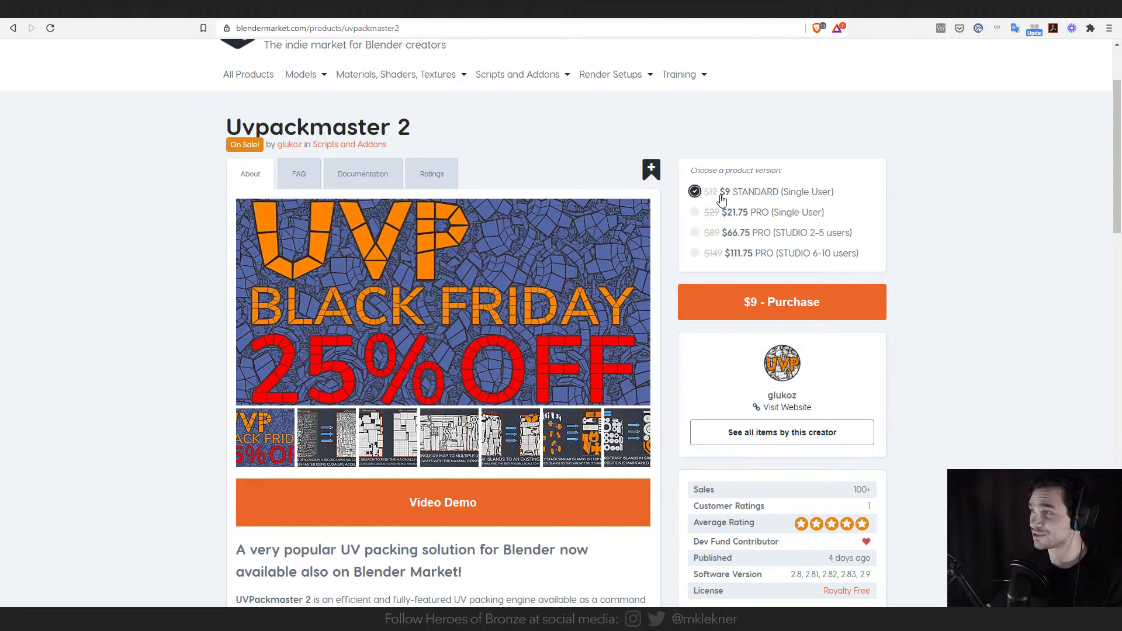
drag(720, 195, 762, 193)
click(795, 193)
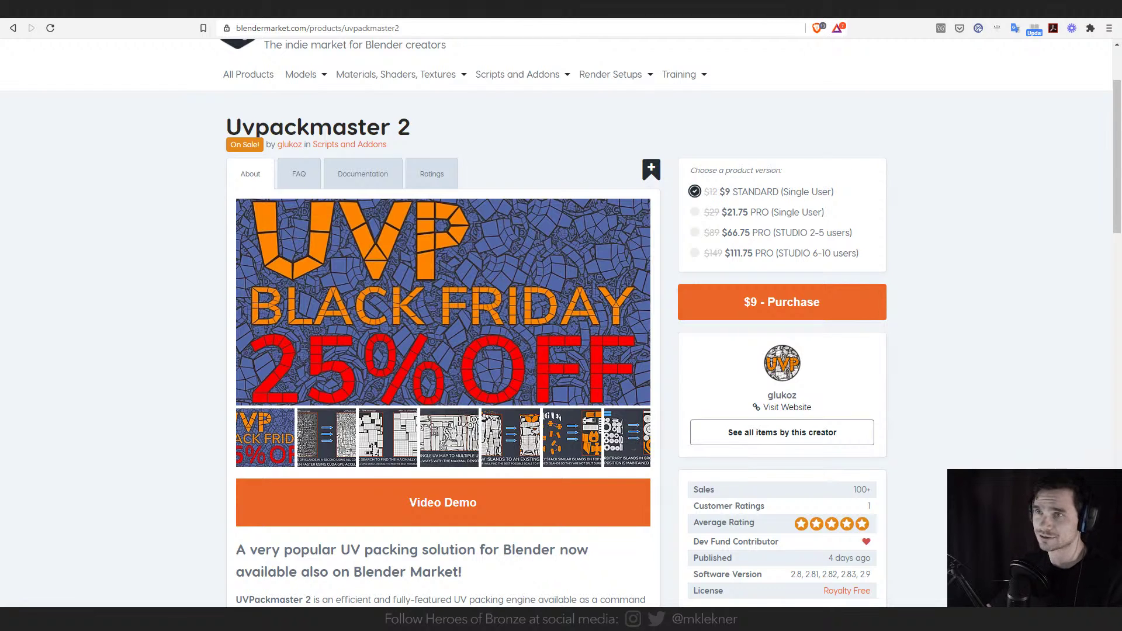
key(alt+Tab)
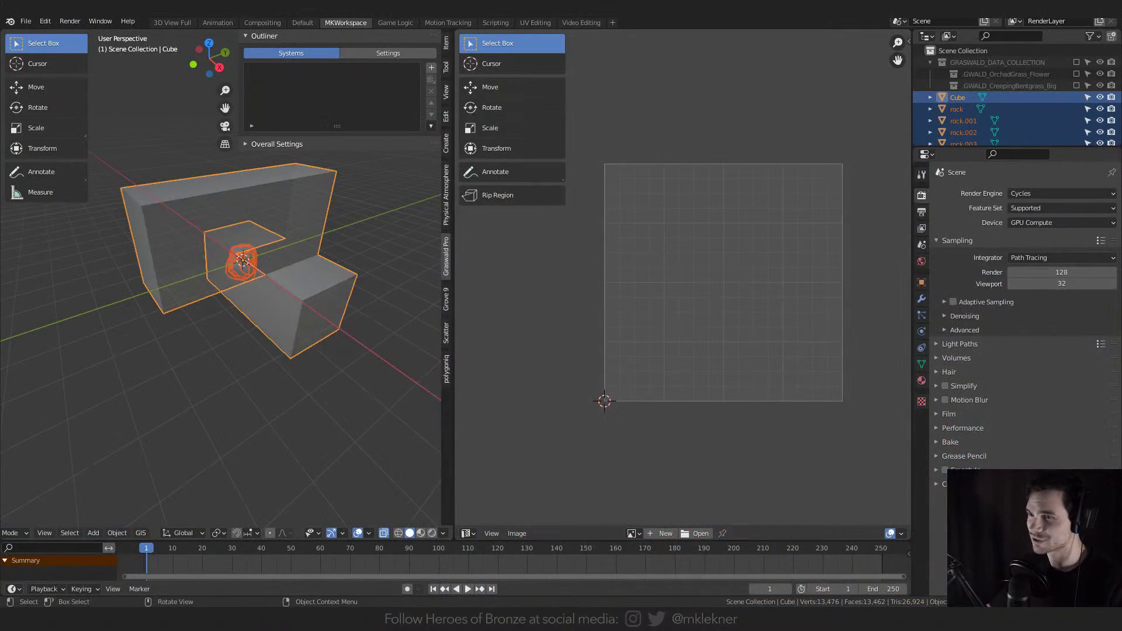
key(alt+Tab)
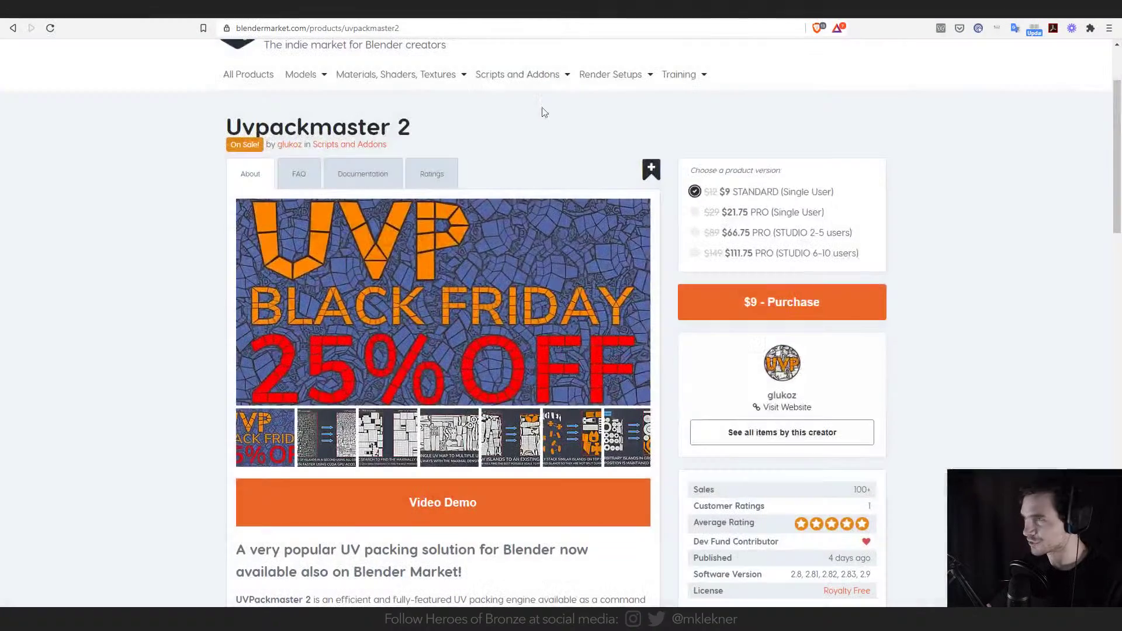
click(438, 24)
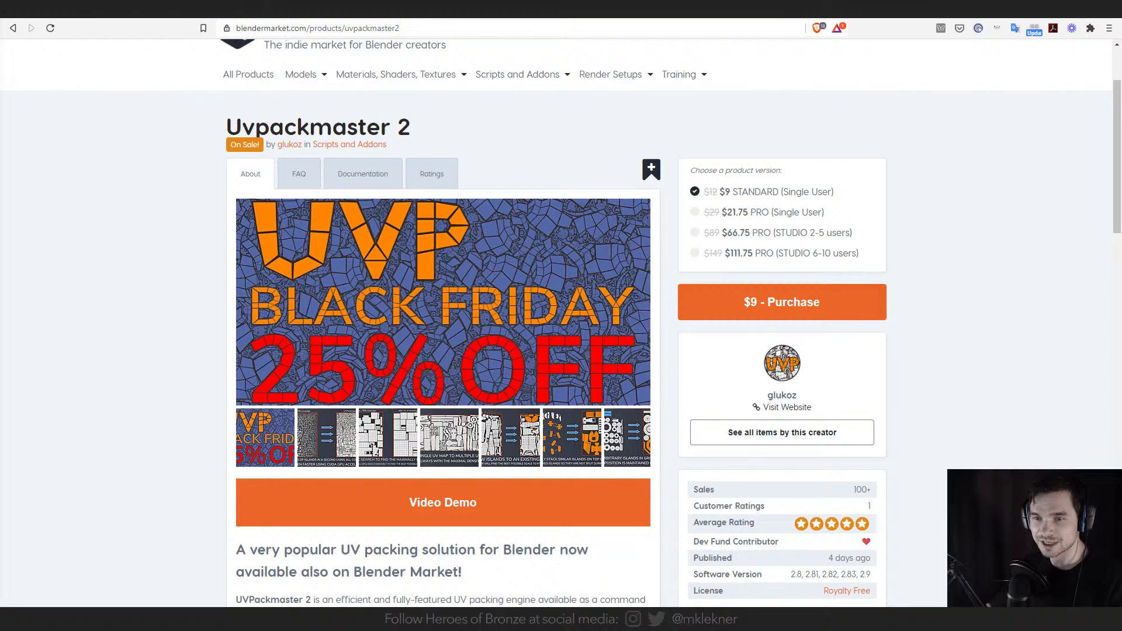
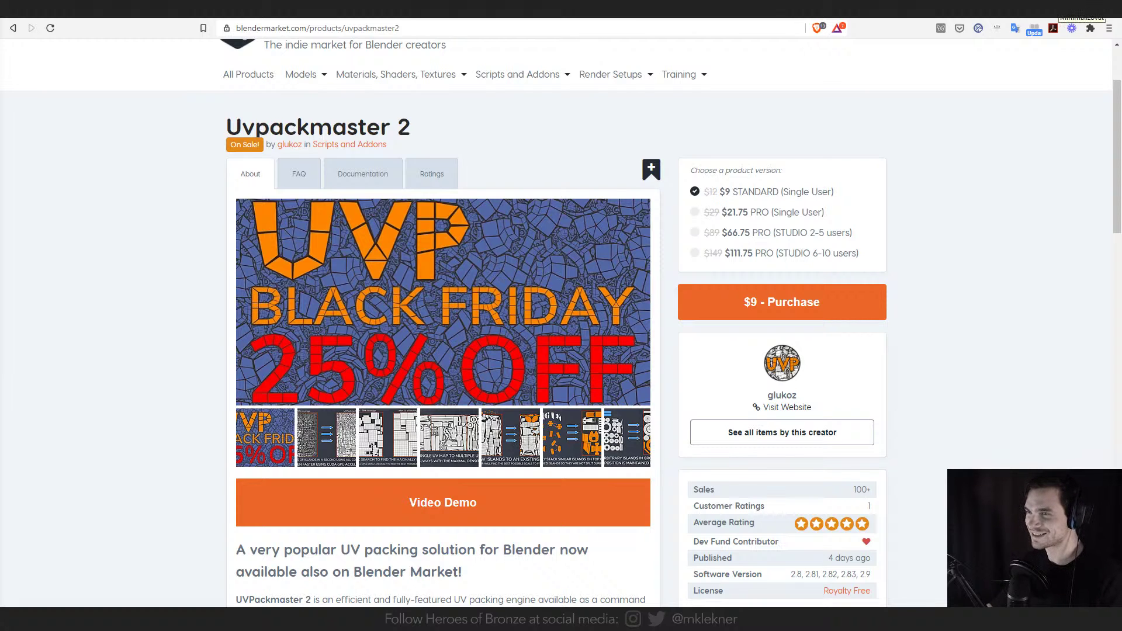
- Return to Blender, deselect all objects and close the untitled file without saving
click(1081, 8)
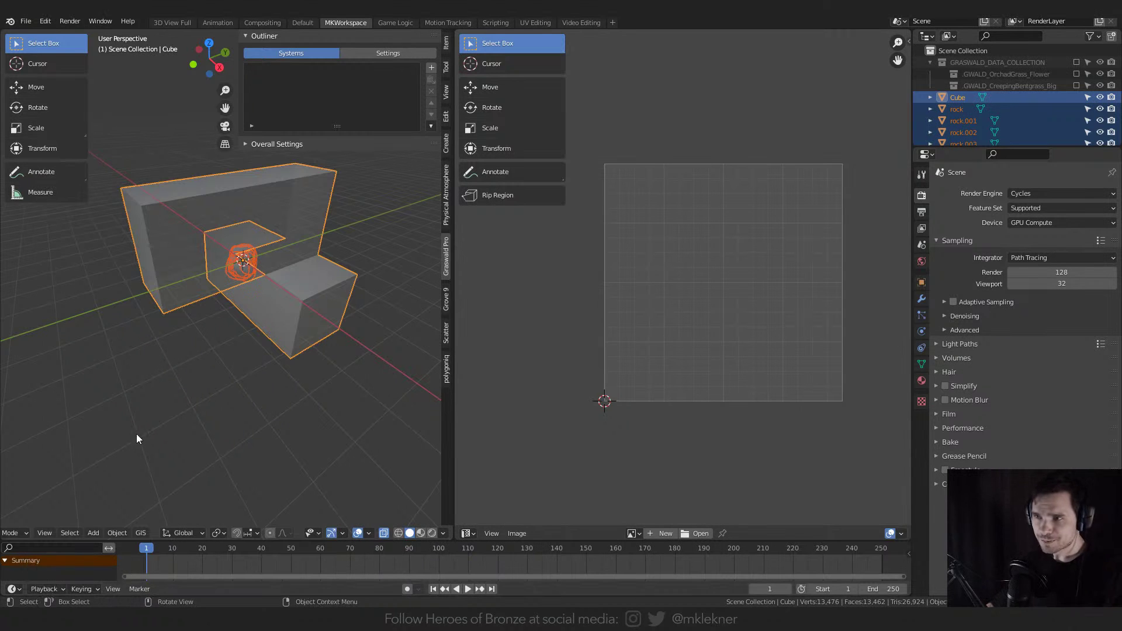
click(168, 389)
key(ctrl+q)
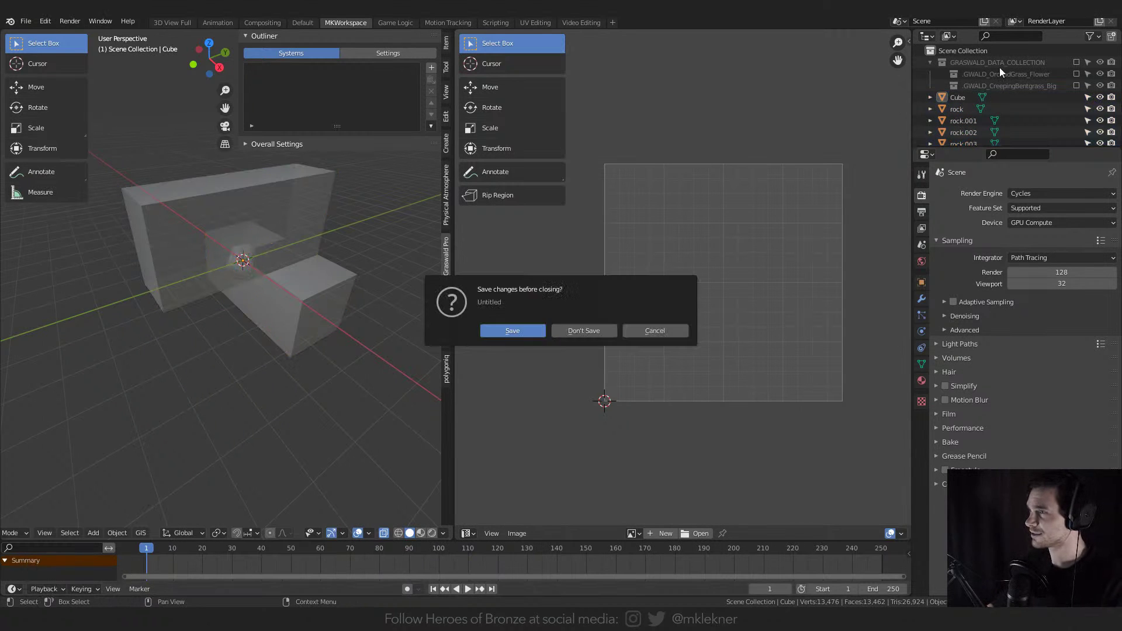
click(575, 330)
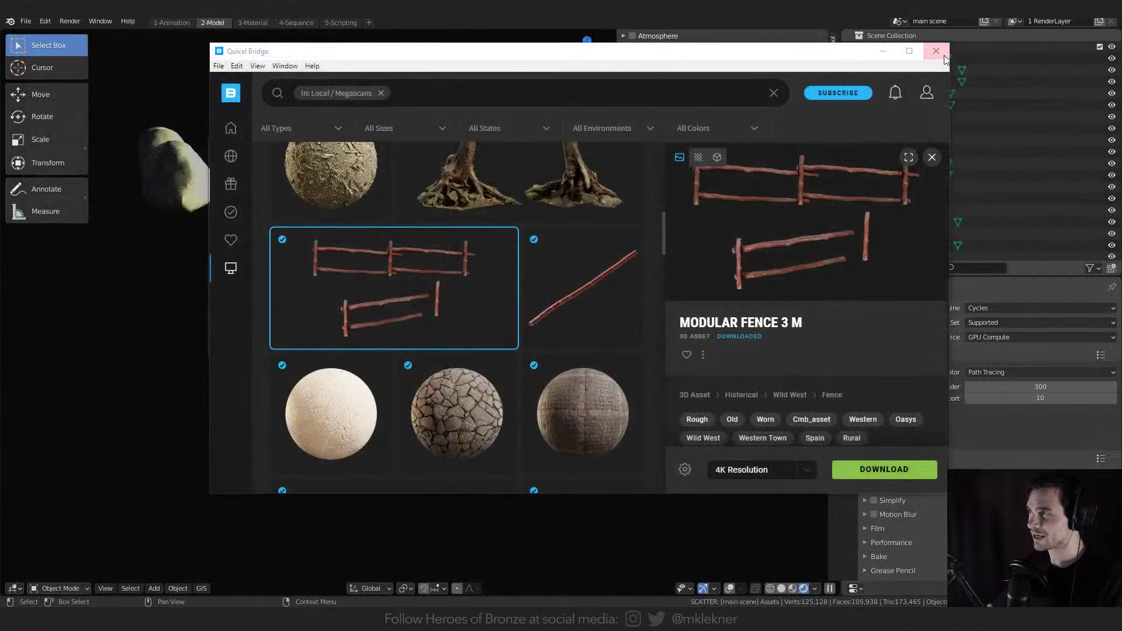
- Close Quixel Bridge and quit the Akropol Blender file without saving
click(940, 55)
key(ctrl+q)
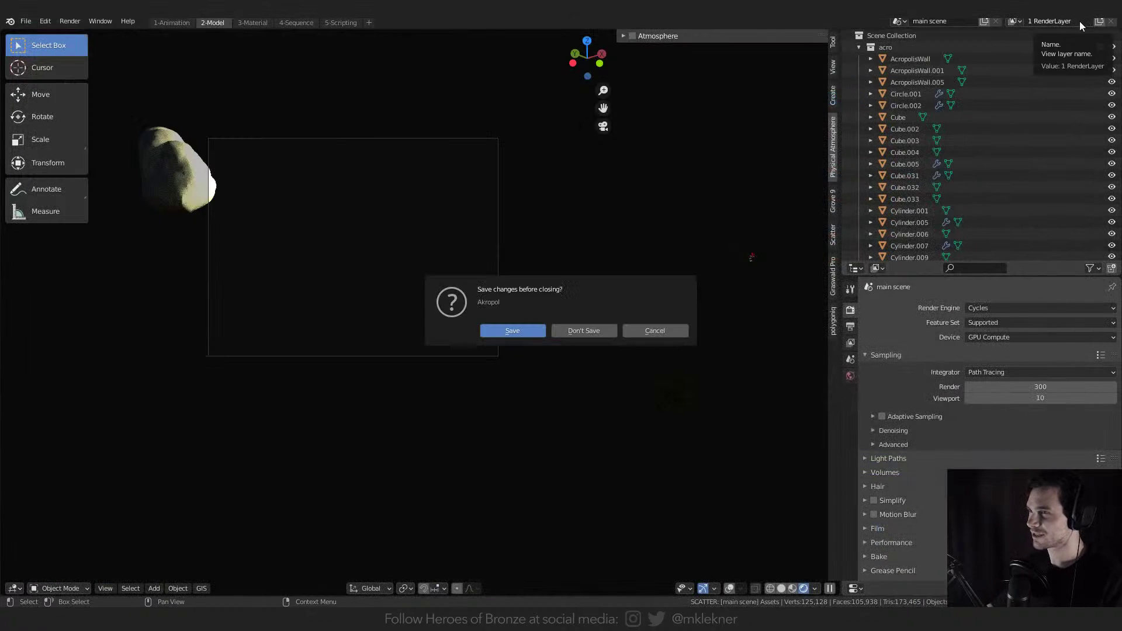
click(585, 330)
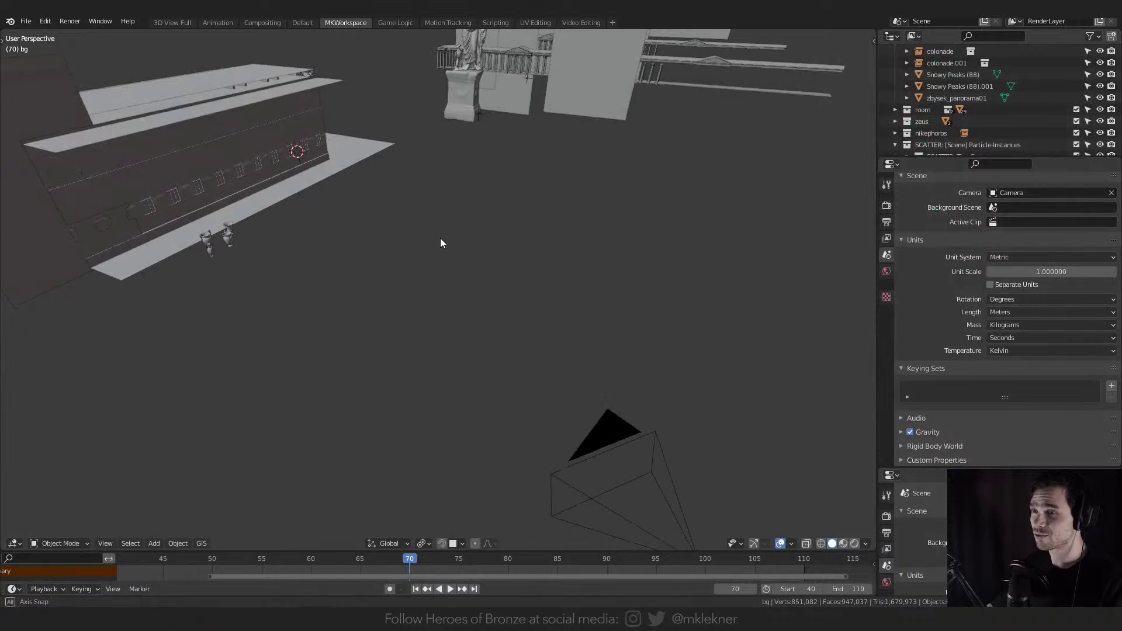
- View the remaining scene through its camera and move along the timeline to frame 64
key(KP_0)
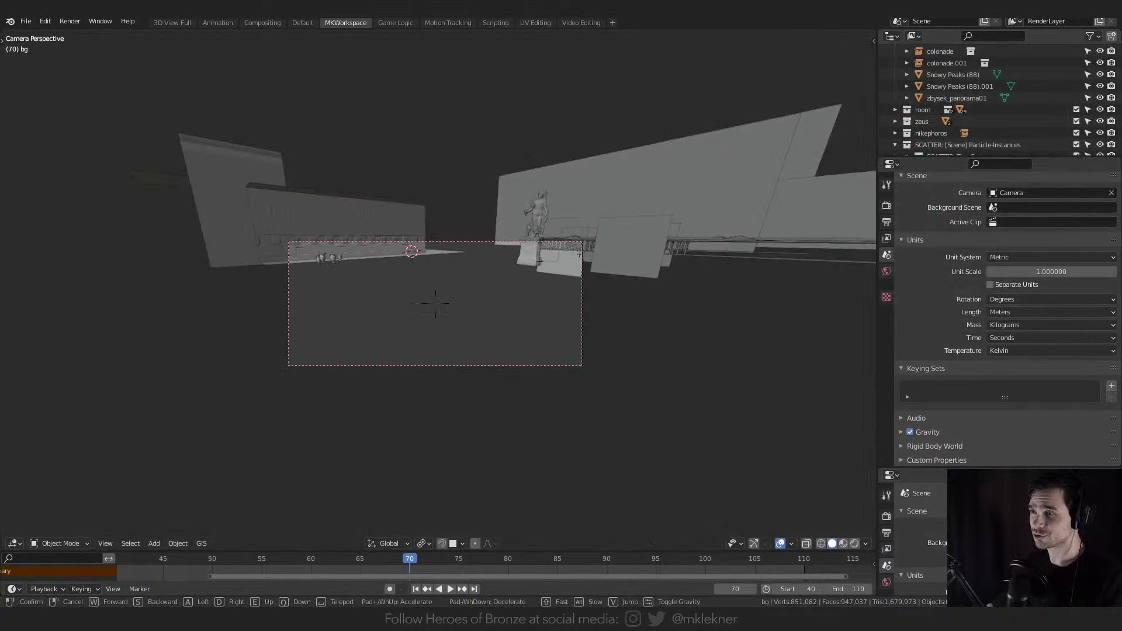
click(355, 558)
key(space)
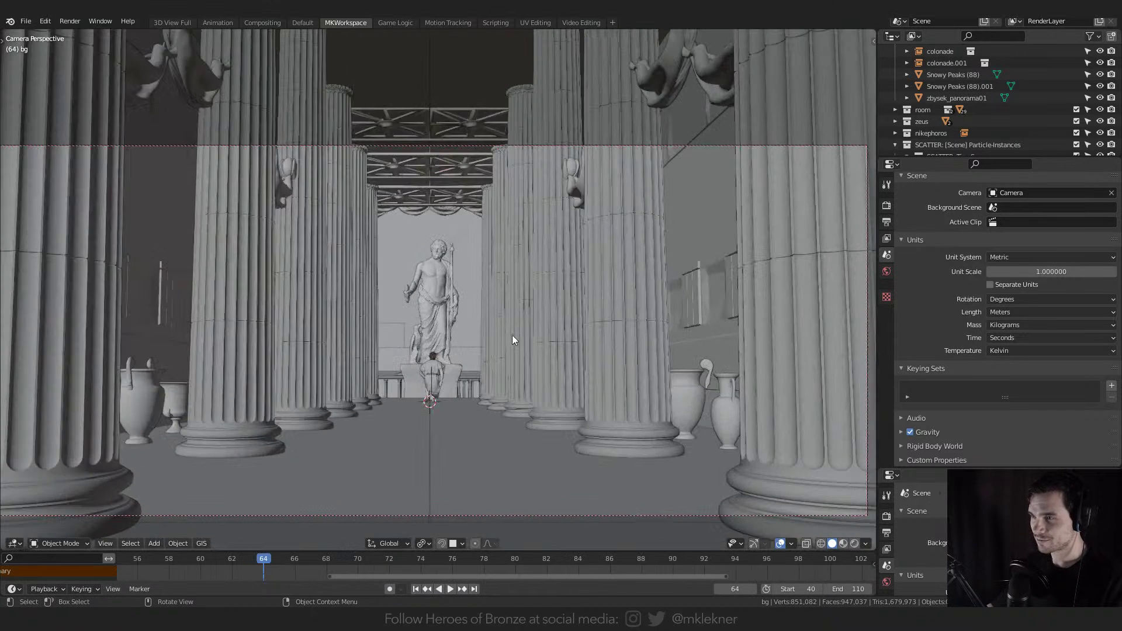
key(Escape)
- Open the Blender preferences and find the renderset_pro entry in the list of enabled add-ons
click(45, 21)
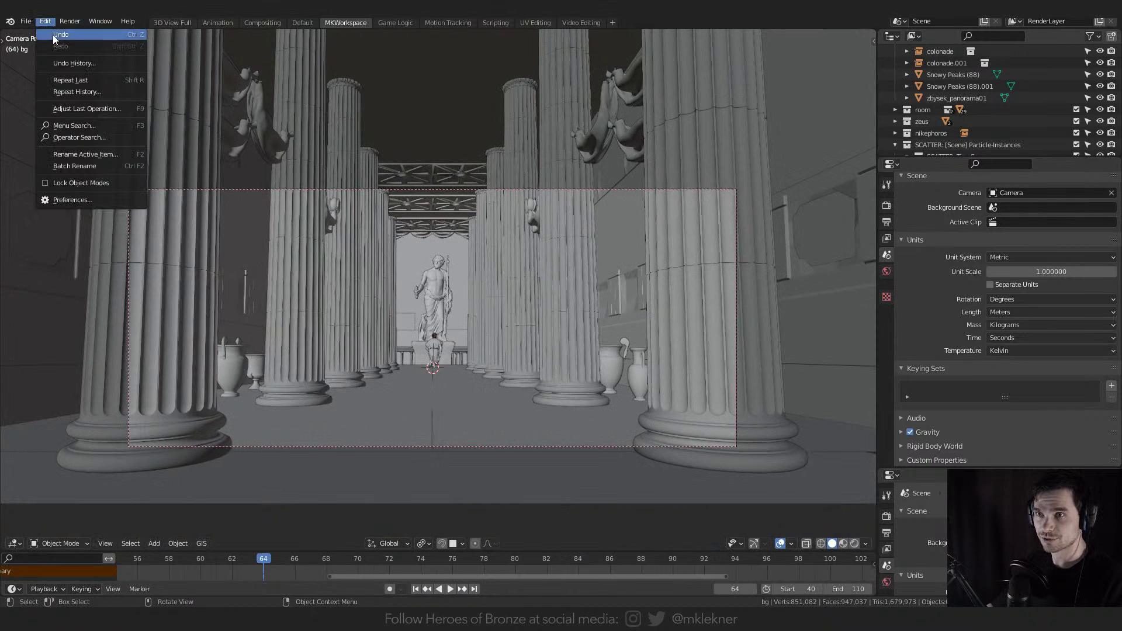
click(70, 198)
scroll(255, 240, down, 10)
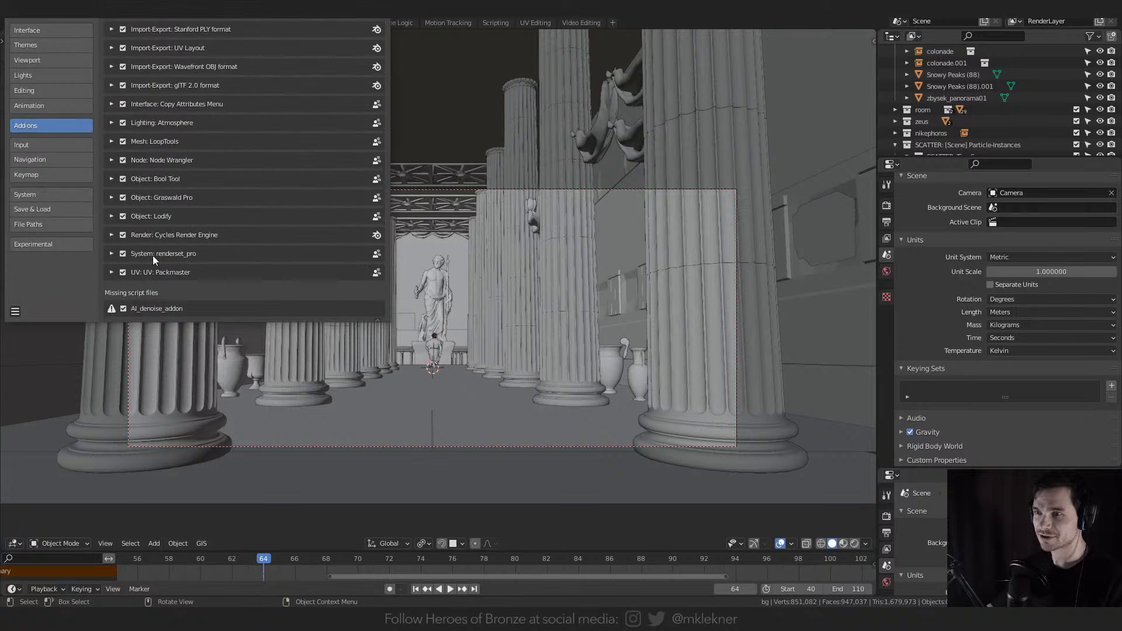
- Switch to the web browser and search BlenderMarket for "render set"
mouse_move(897, 606)
click(891, 574)
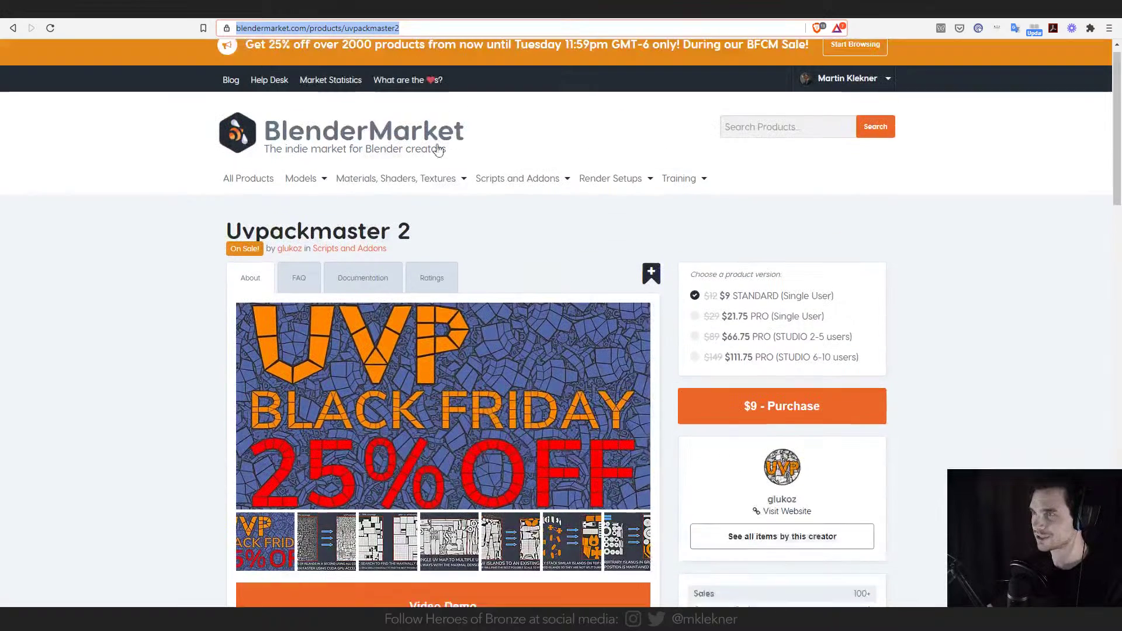
click(785, 140)
text(re)
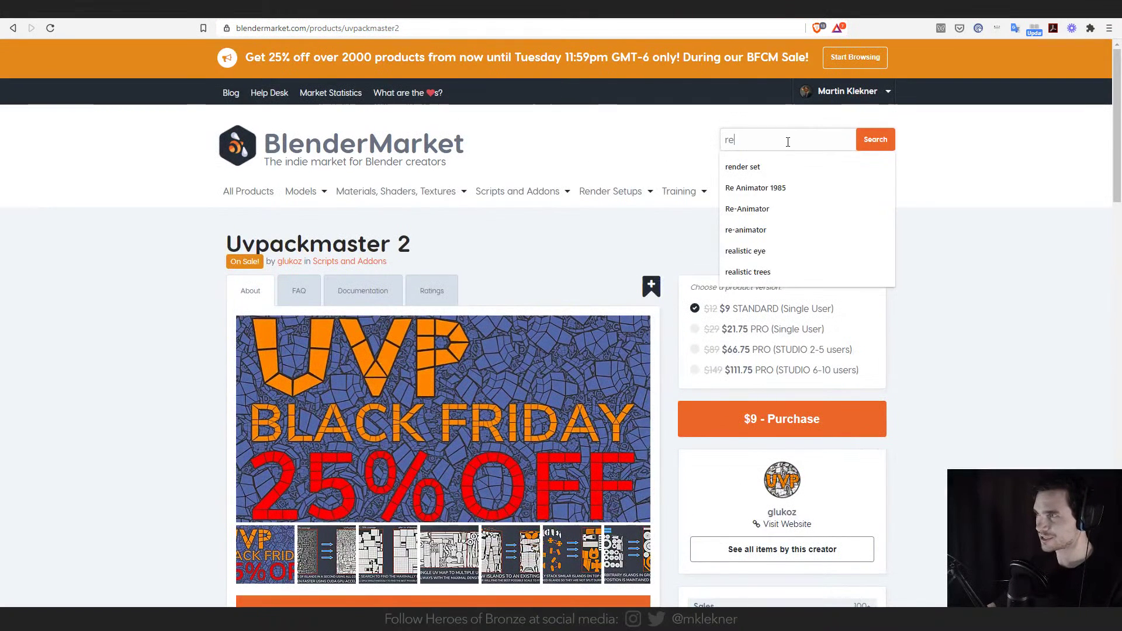
text(nder set)
click(731, 165)
click(881, 144)
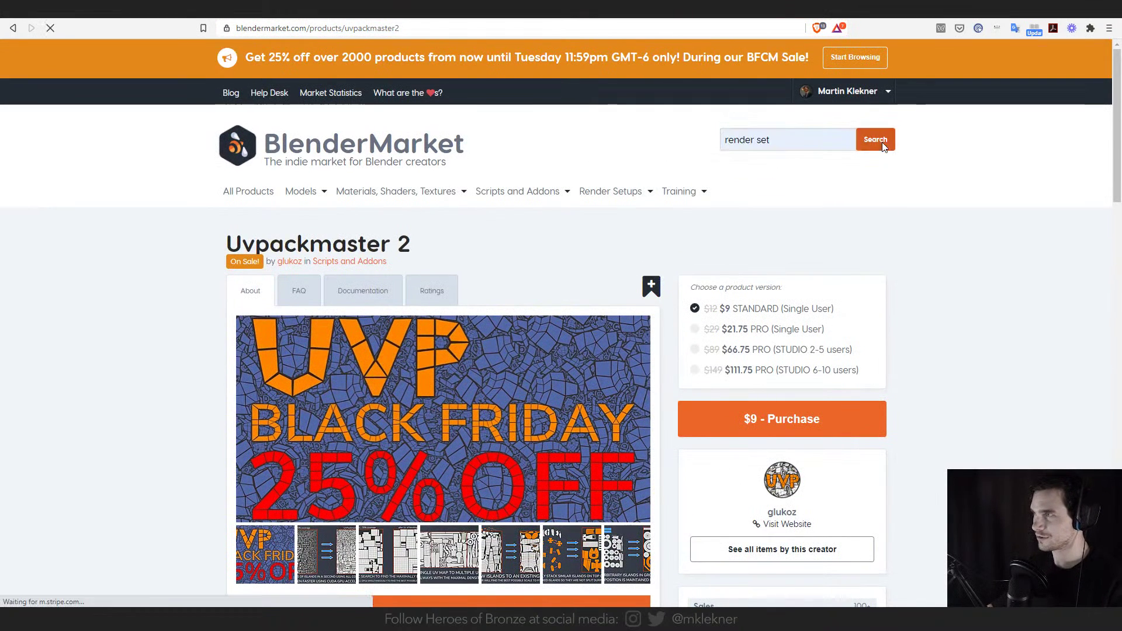
- Open the Render Manager Addon Renderset product page and view its Cottage_Above_Sunny showcase image and description
mouse_move(397, 191)
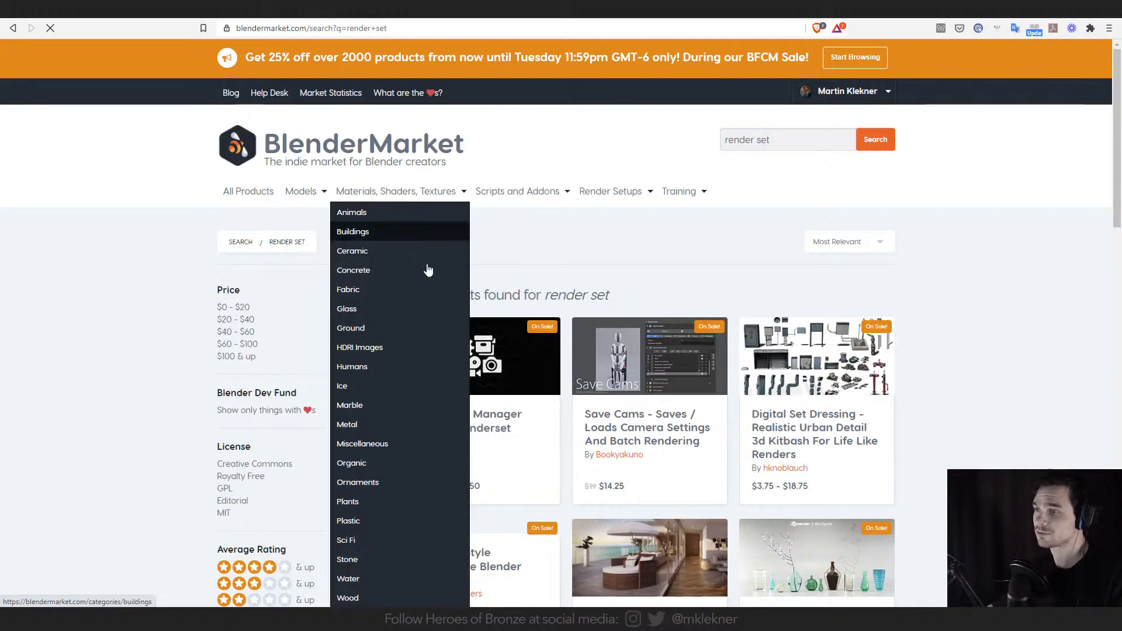
click(504, 419)
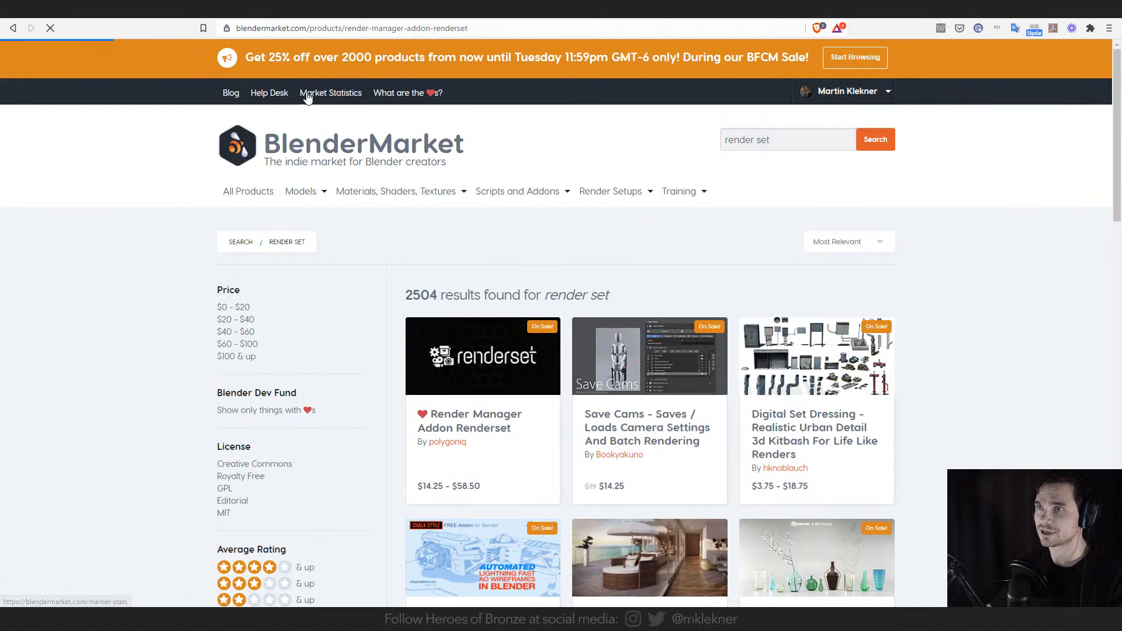
mouse_move(374, 191)
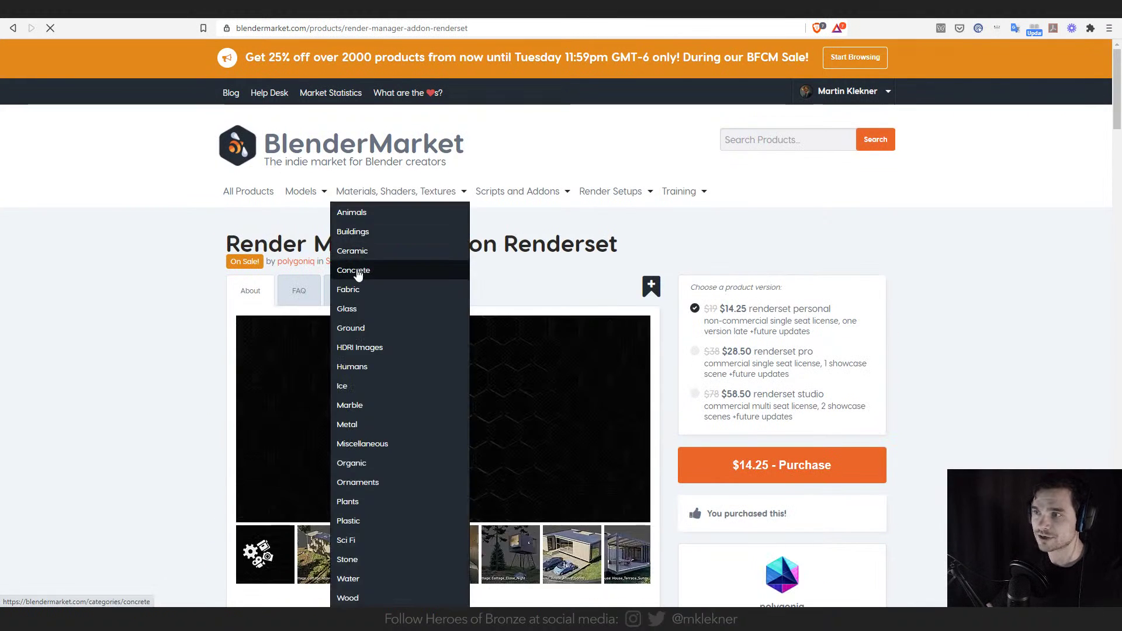
scroll(201, 263, down, 3)
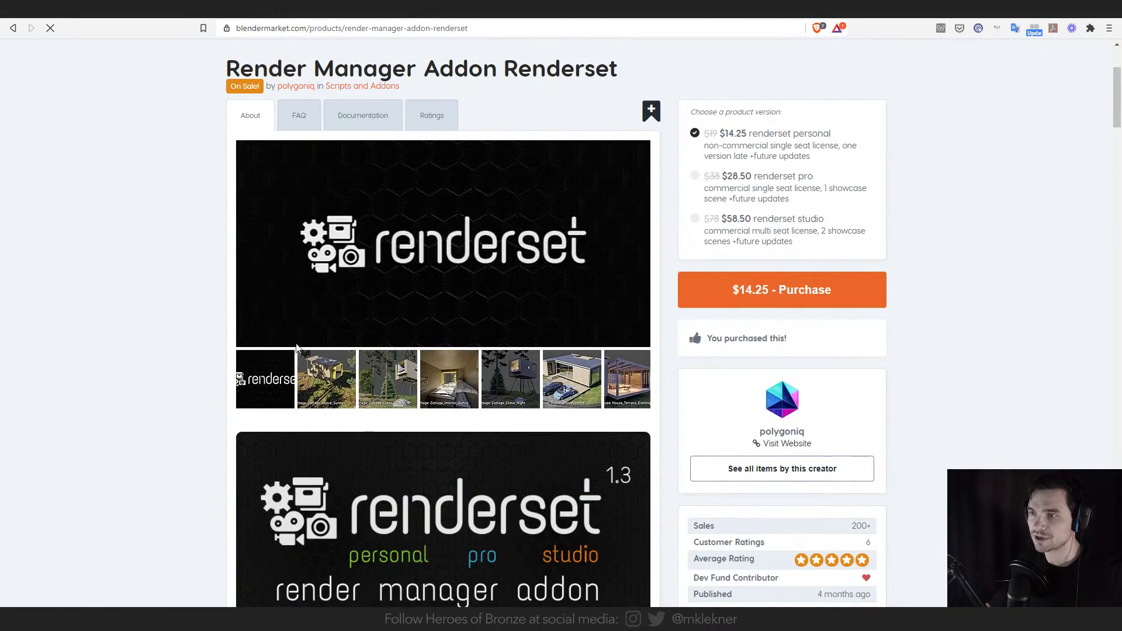
click(326, 377)
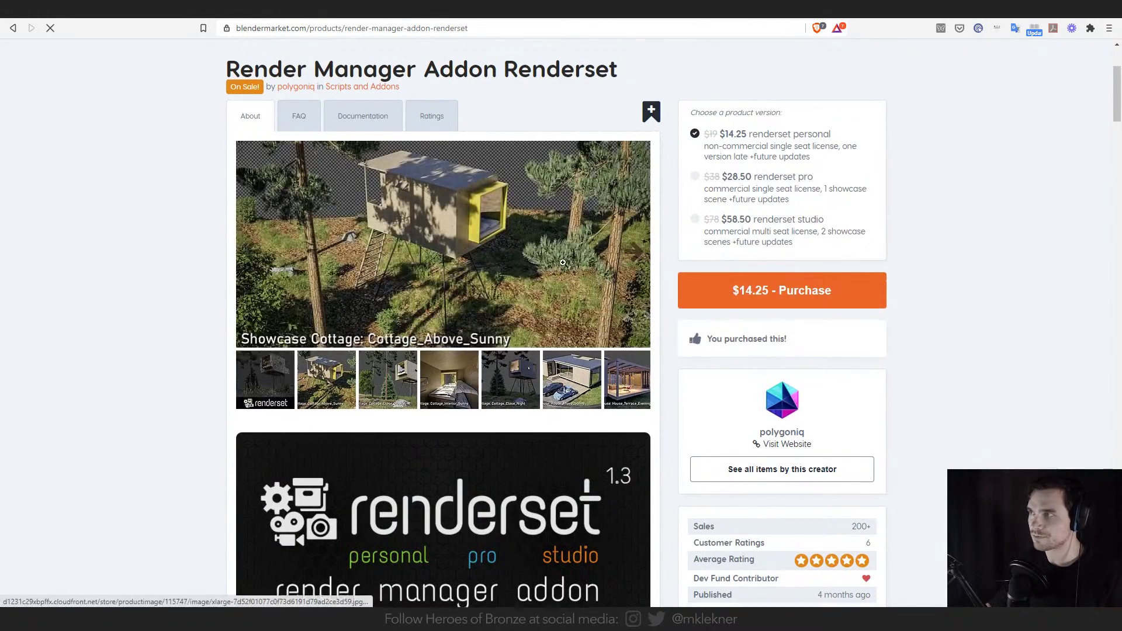
scroll(184, 286, down, 2)
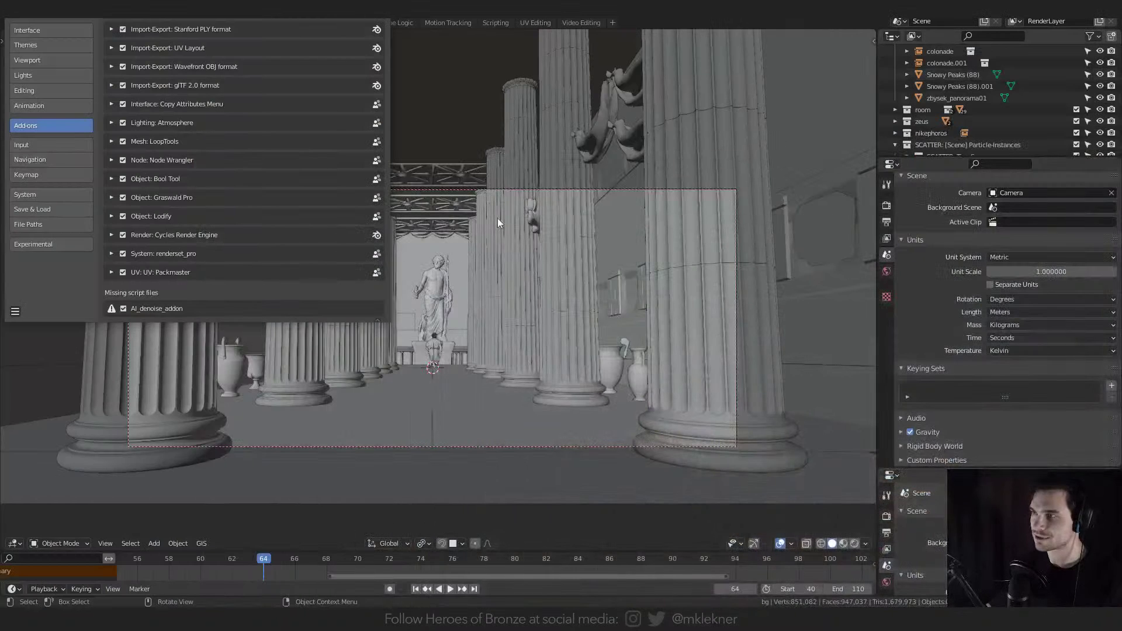
- Return to Blender's main window, show the scene's output settings, and enlarge the outliner with its collections collapsed
click(390, 47)
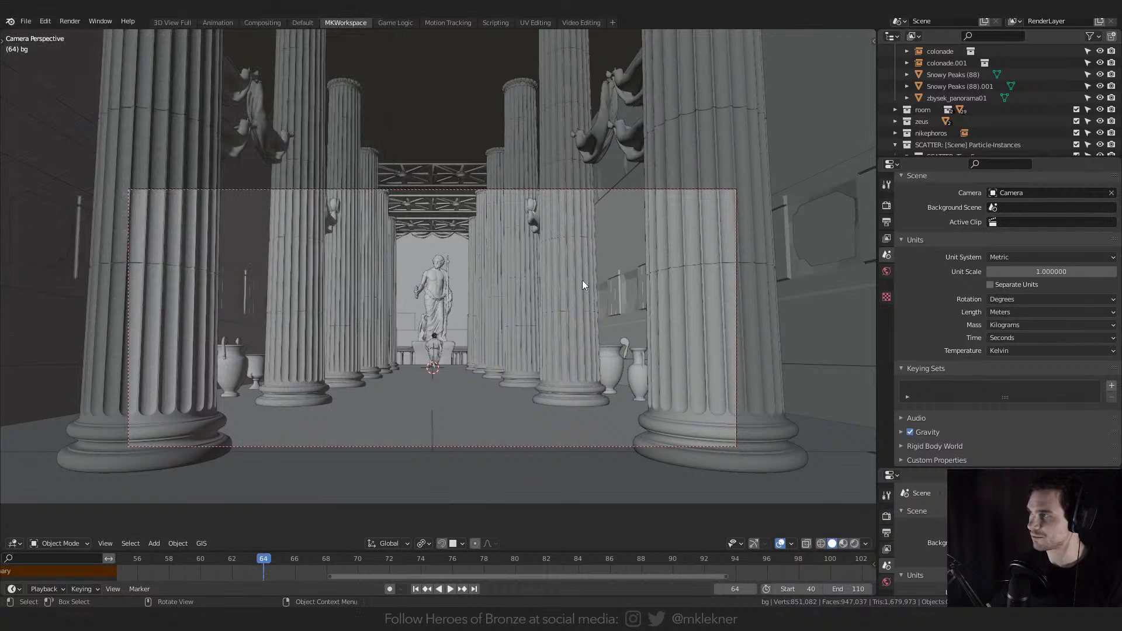
click(887, 222)
scroll(968, 123, up, 3)
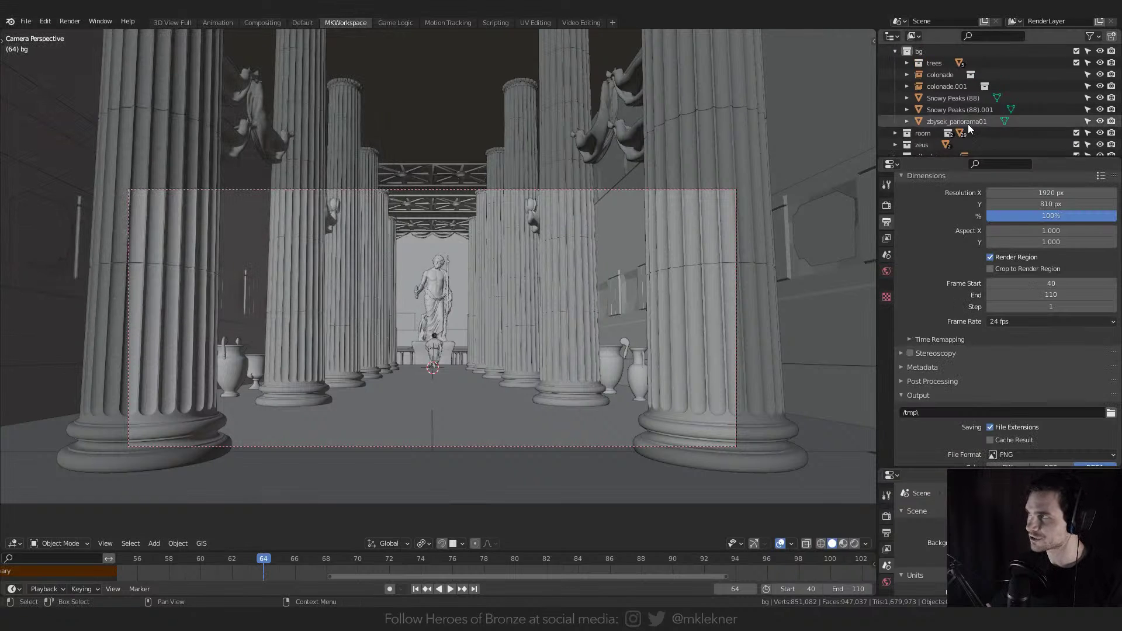
click(894, 62)
drag(913, 158, 912, 243)
click(894, 110)
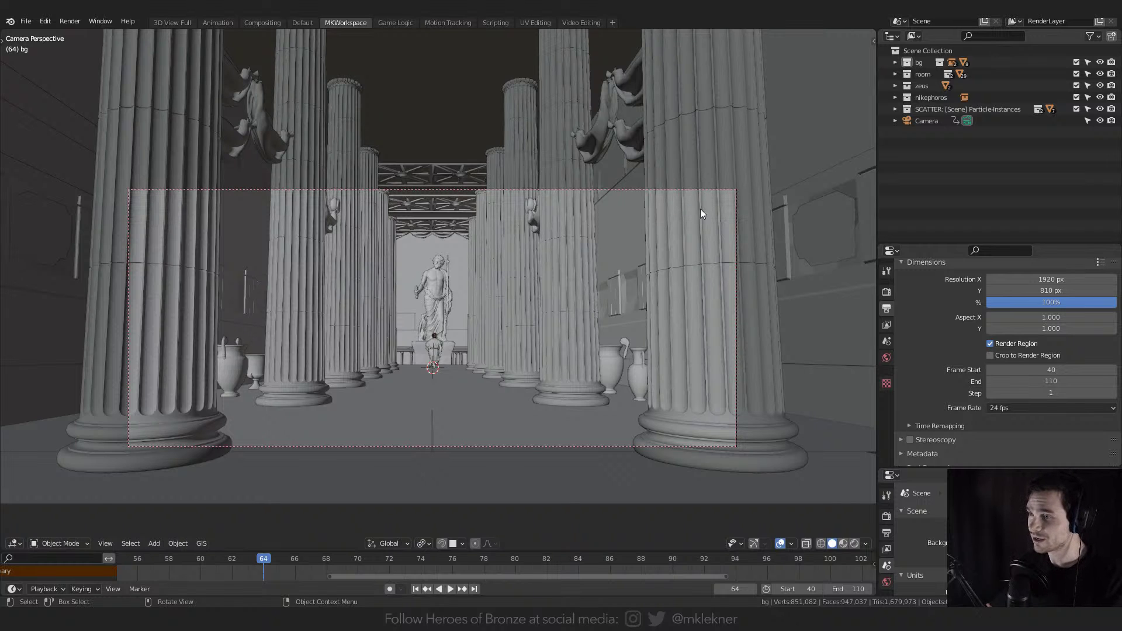
- Show the renderset_pro settings beside the viewport and turn off automatic naming for the existing render context
key(n)
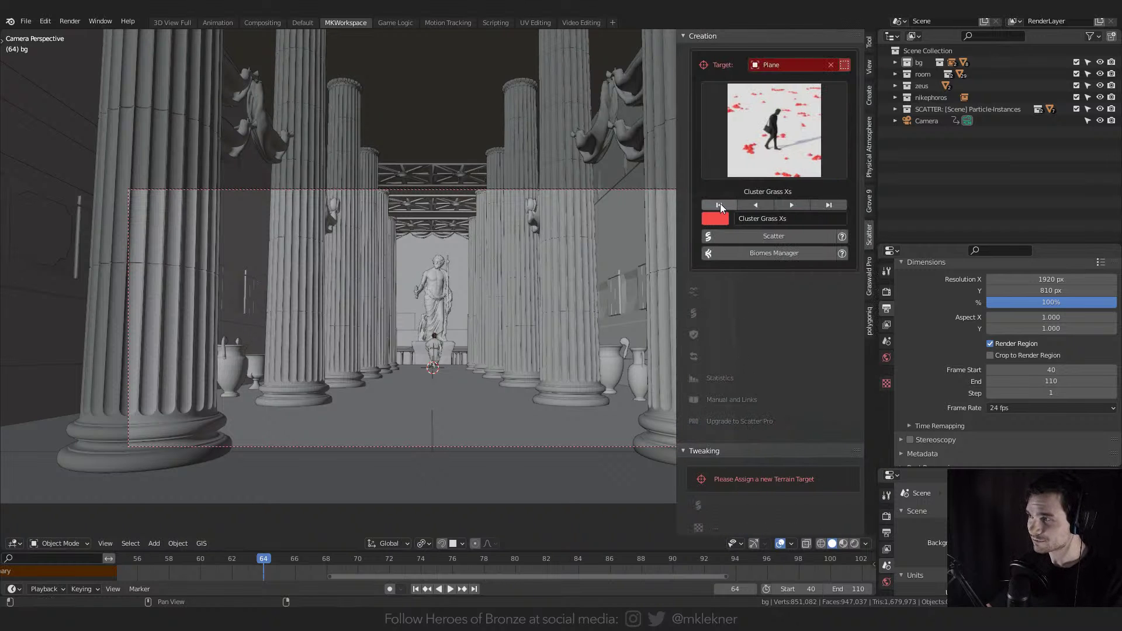
click(871, 318)
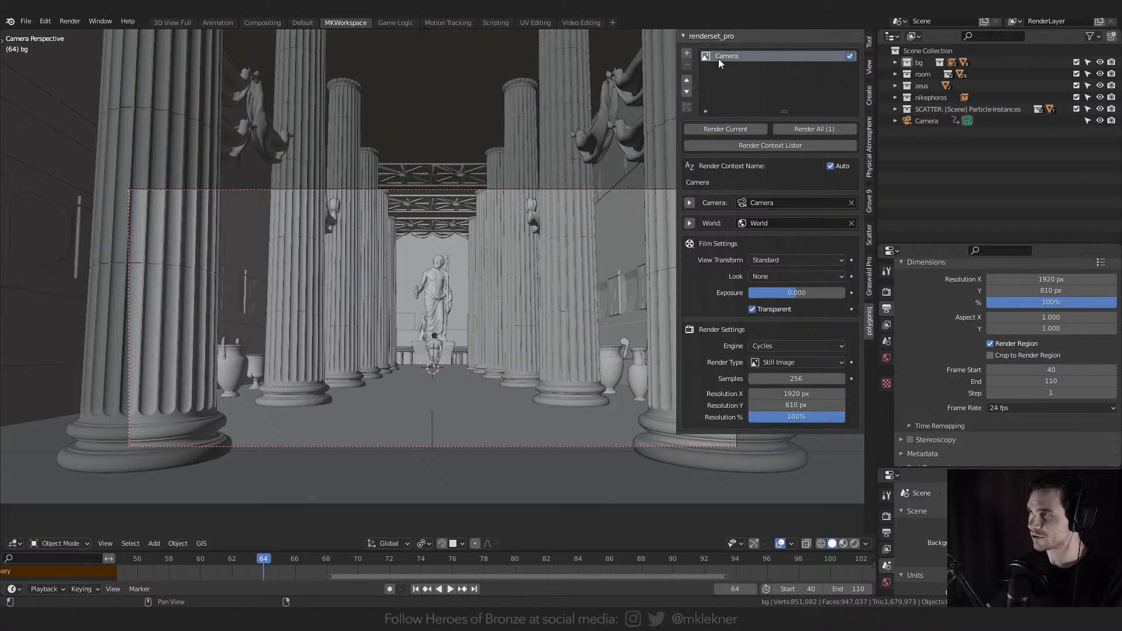
click(829, 166)
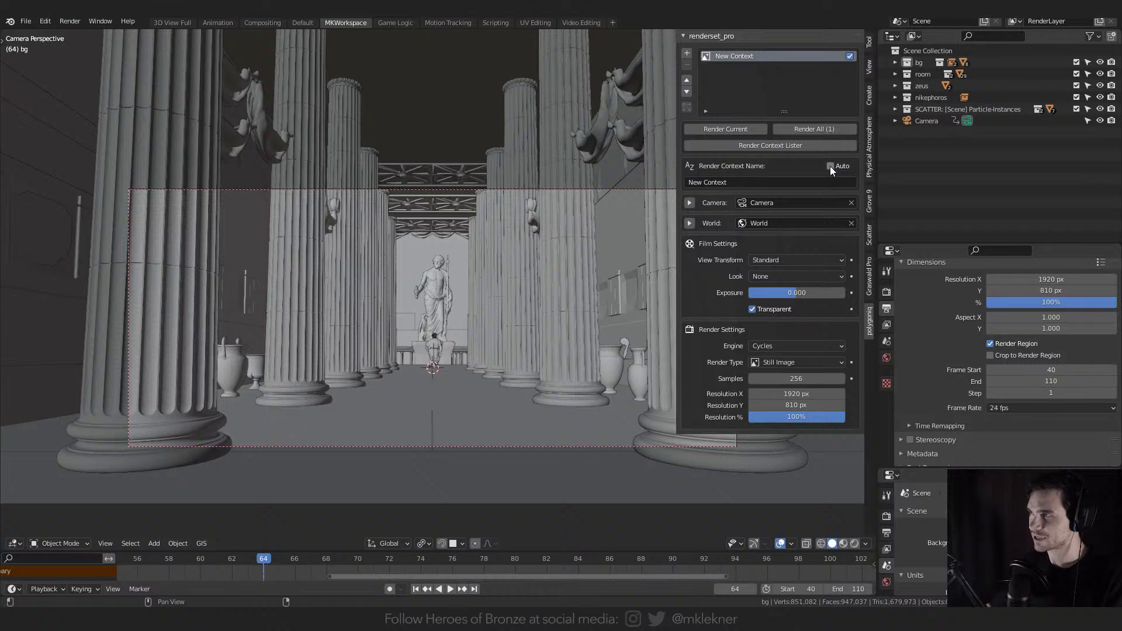
right_click(739, 54)
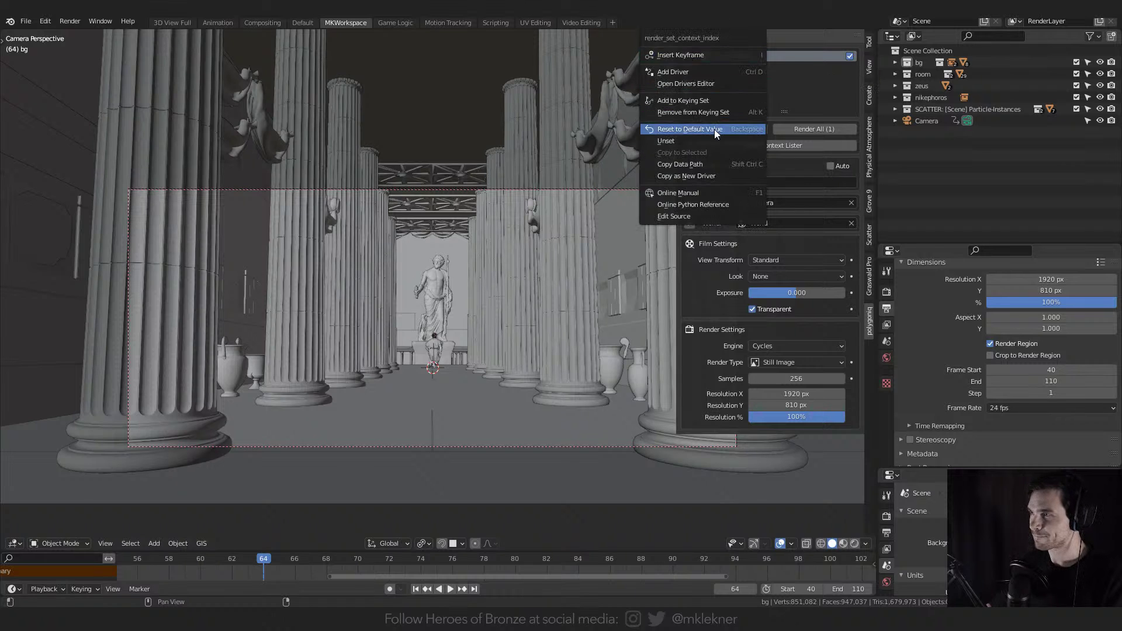
click(728, 57)
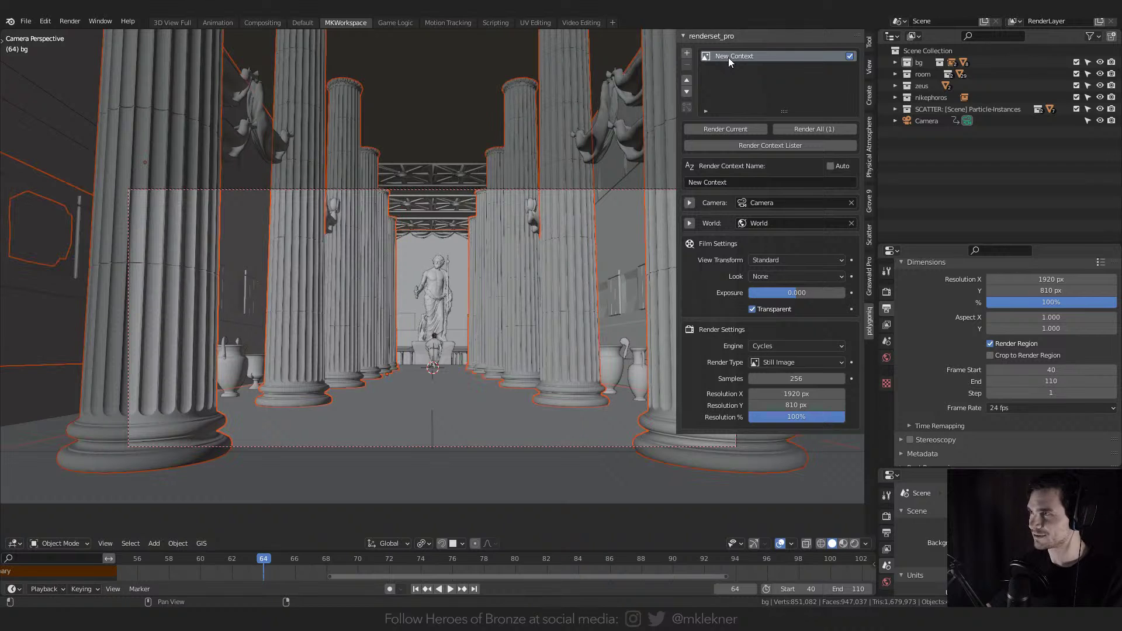
click(831, 167)
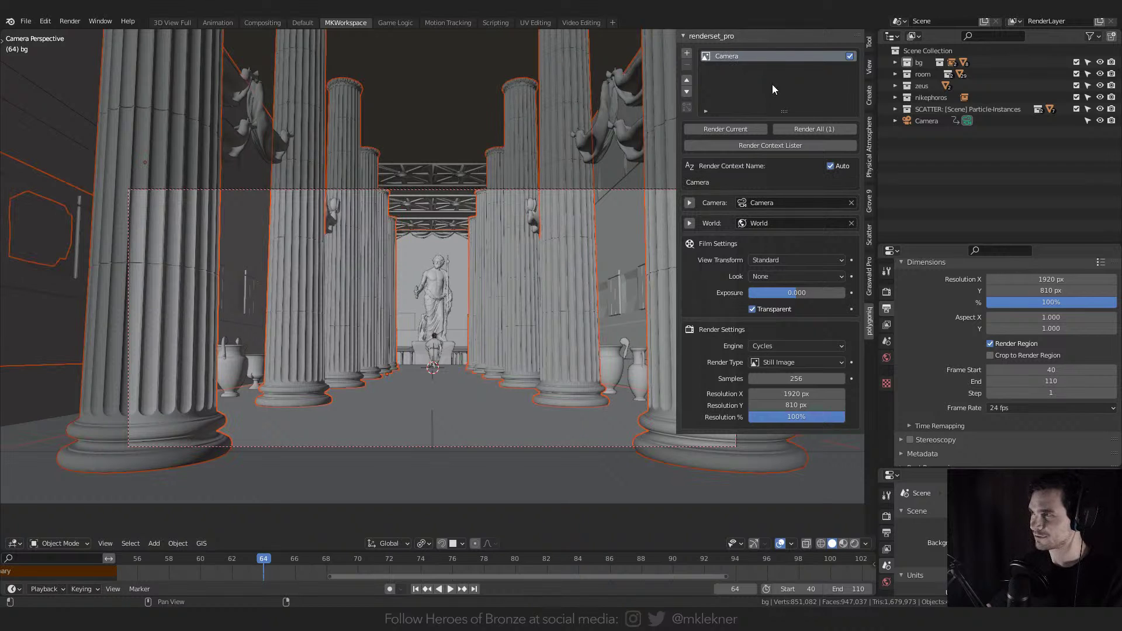
click(828, 167)
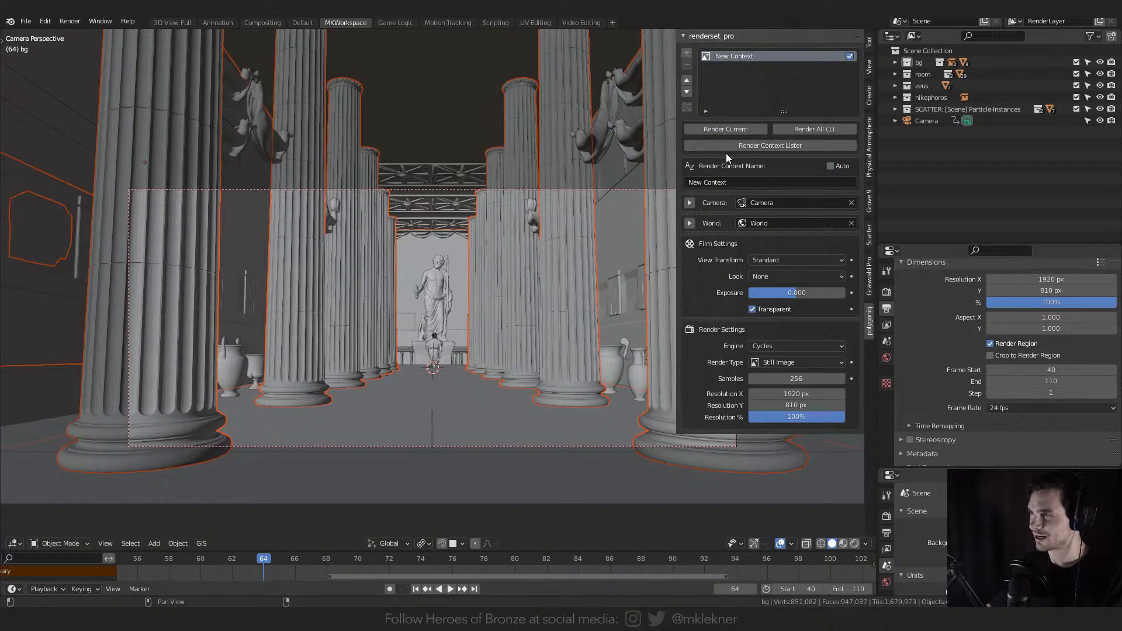
- Rename the render context as Setup1
click(732, 183)
text(Se)
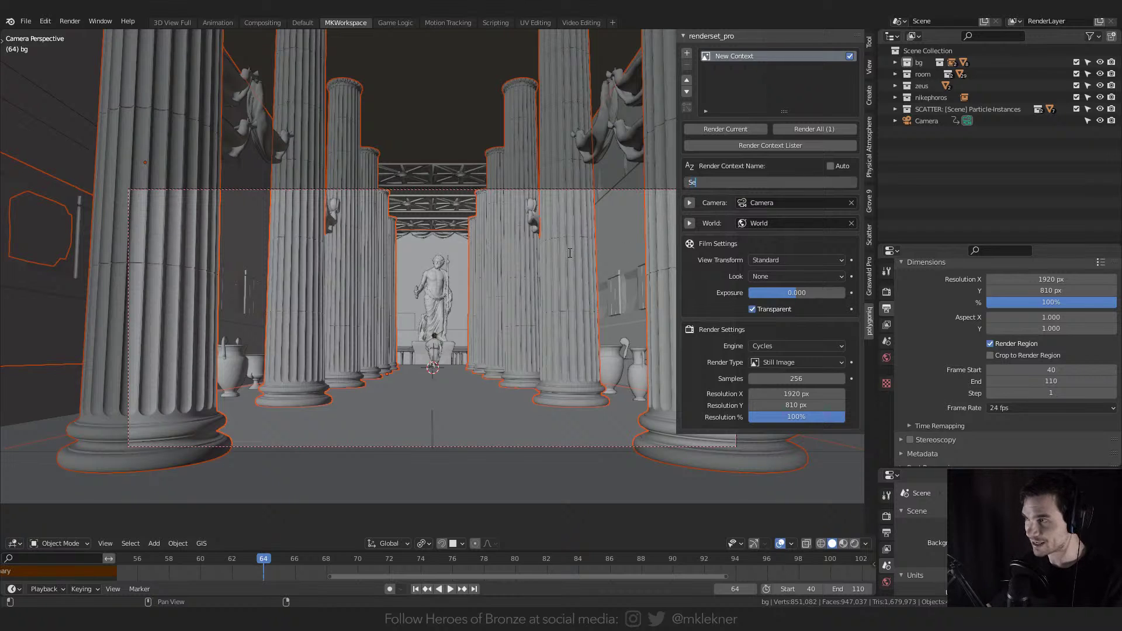
text(tup1)
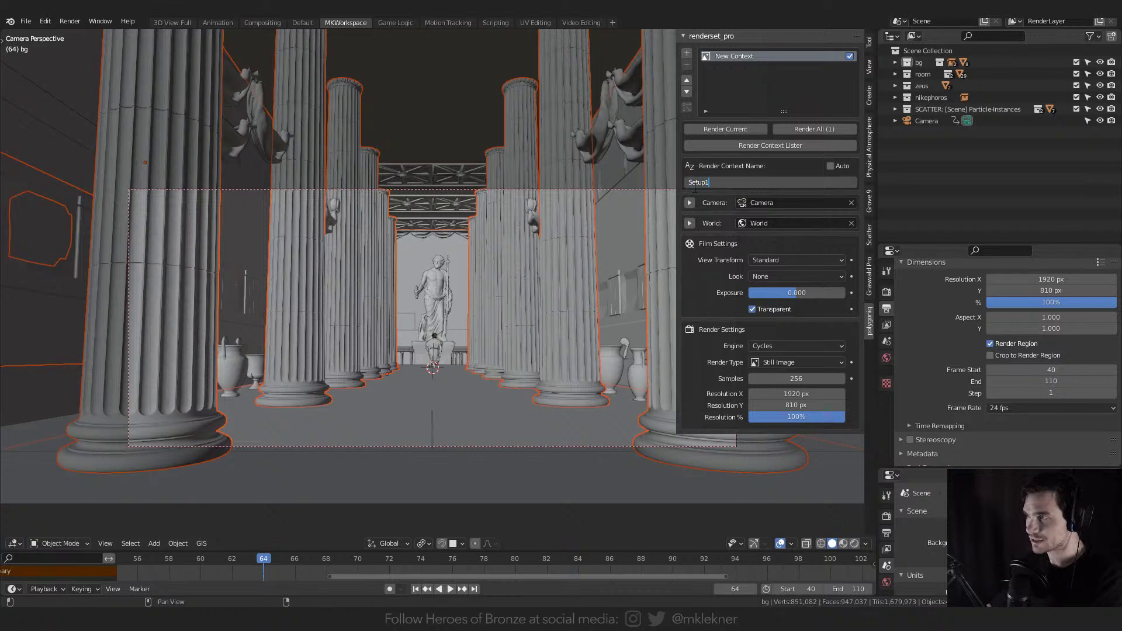
key(Return)
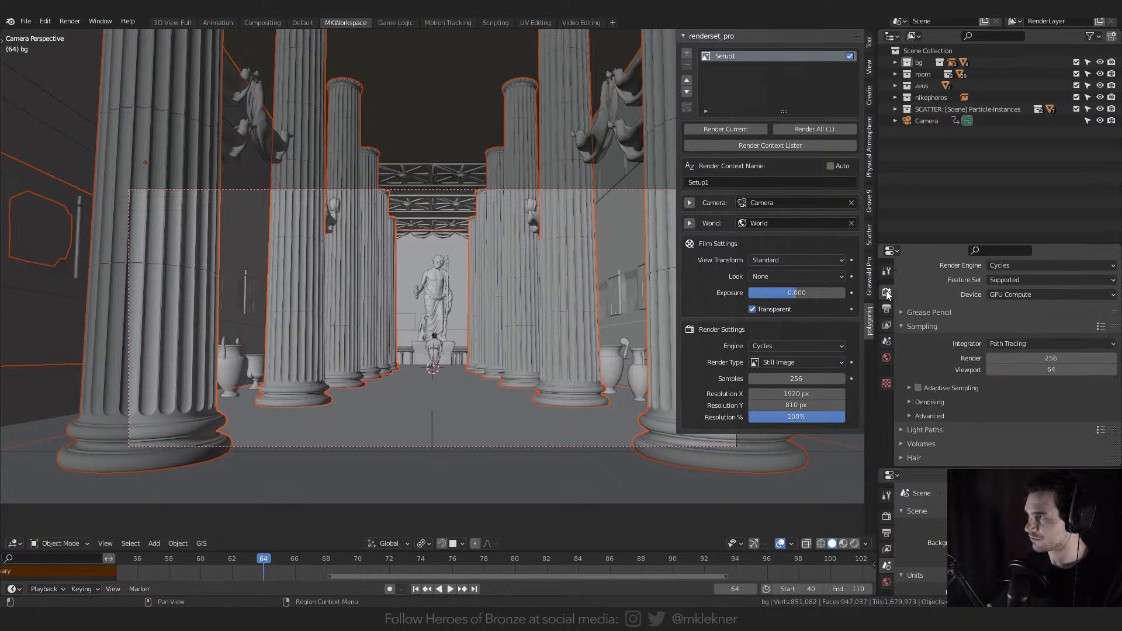
- Set the render resolution to 2560 × 1080 px at a 50% scale
scroll(932, 314, up, 1)
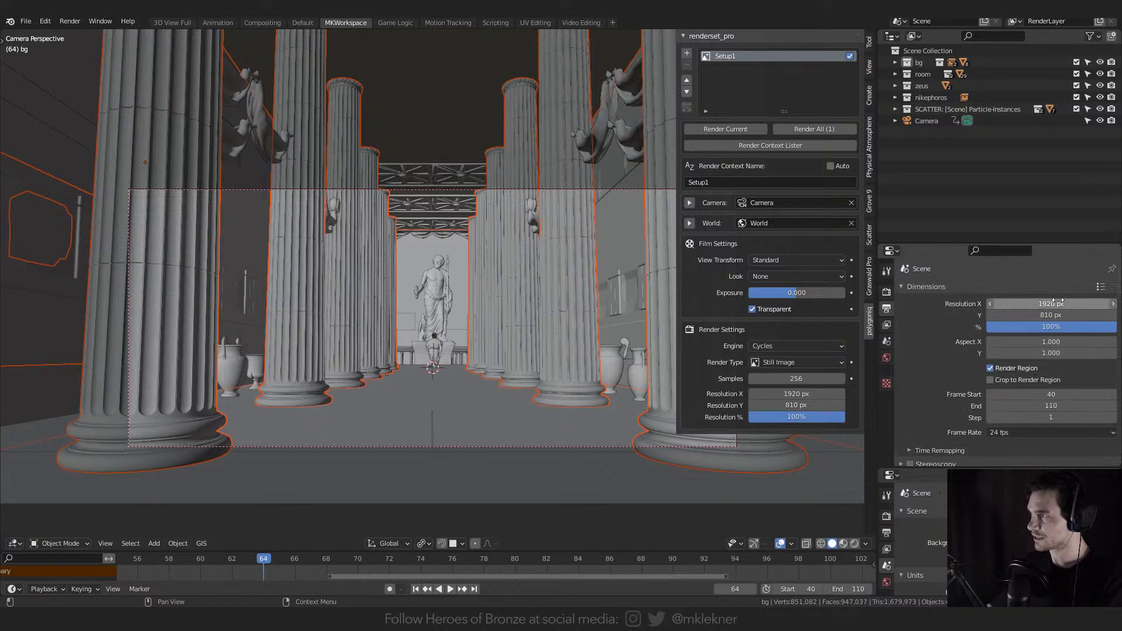
click(1044, 305)
text(2560)
key(Return)
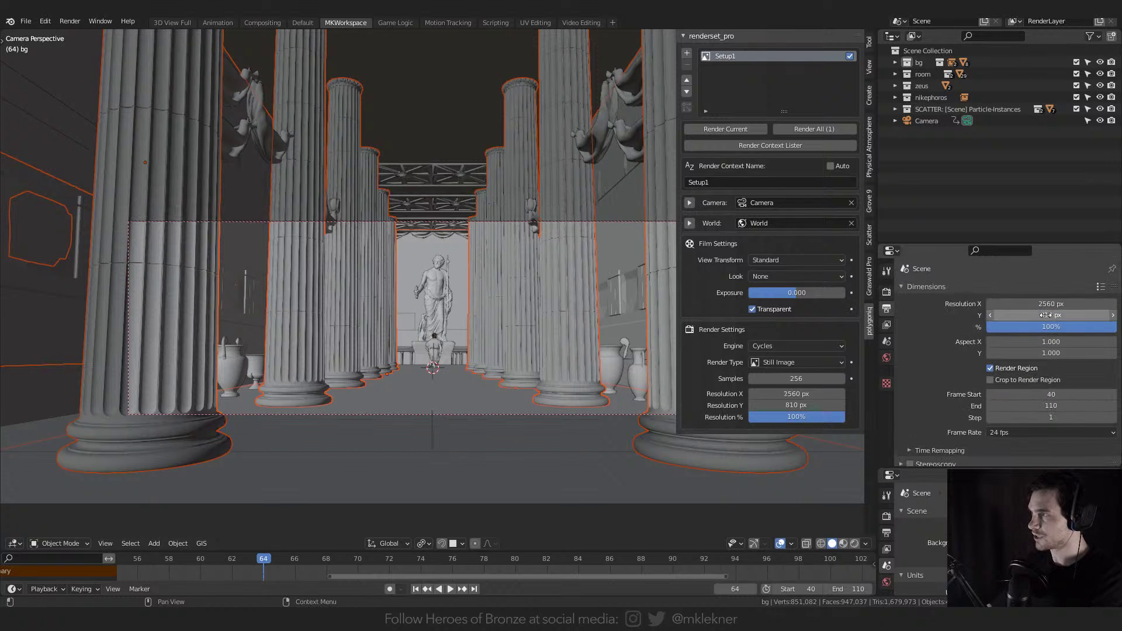
click(1044, 315)
text(1080)
key(Return)
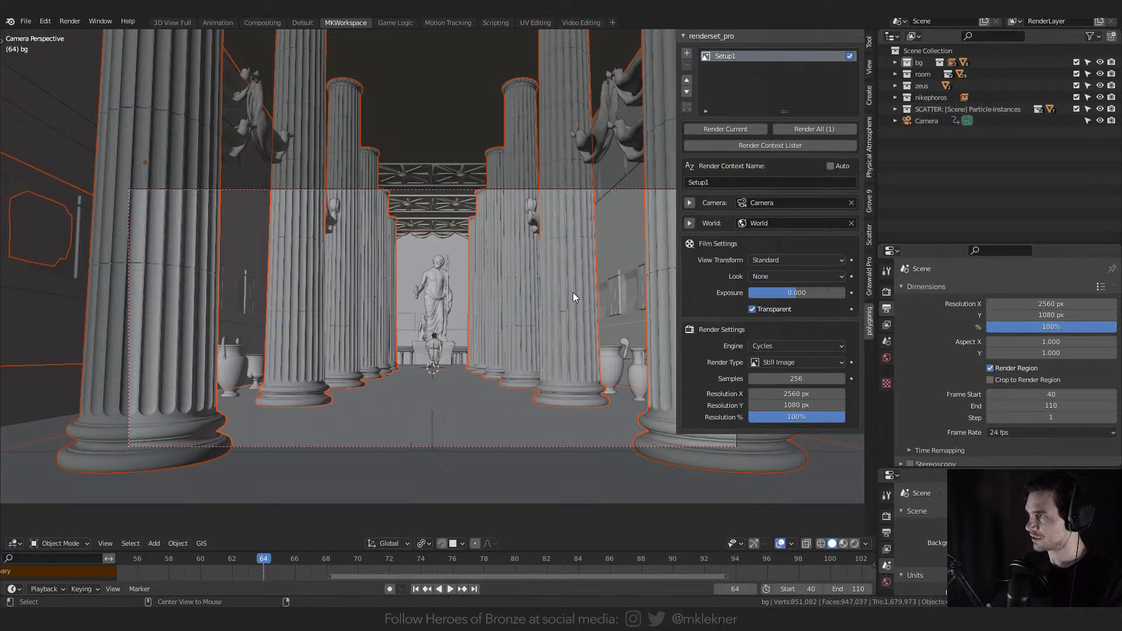
click(1045, 326)
text(50)
key(Return)
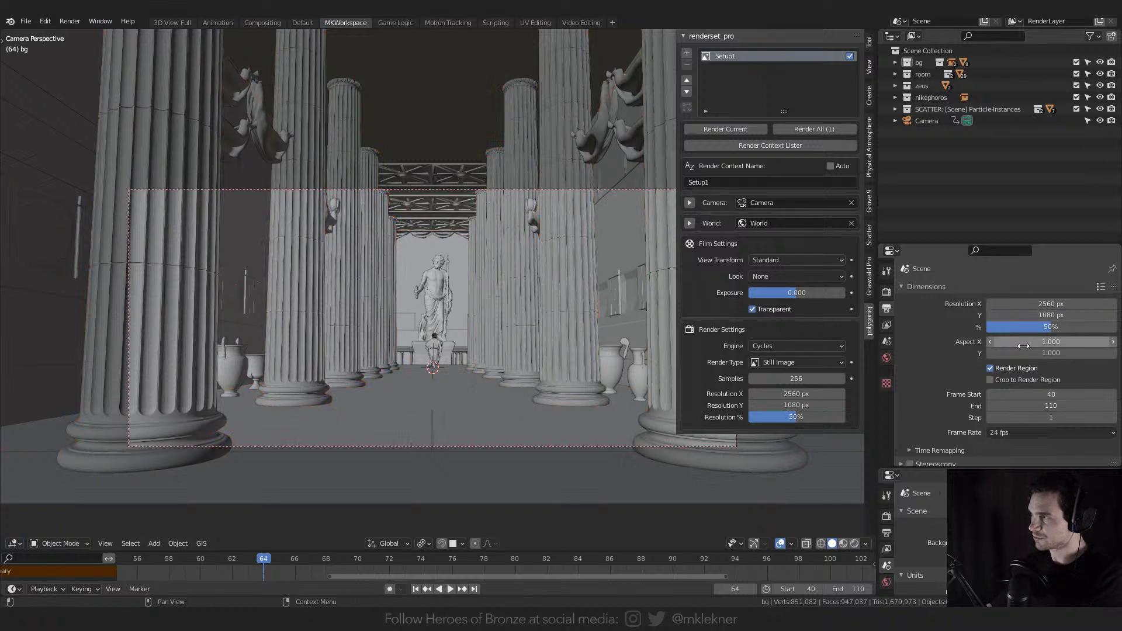
- Enable the Mist pass for the view layer and review its data and light passes
click(887, 324)
click(988, 388)
scroll(988, 374, down, 4)
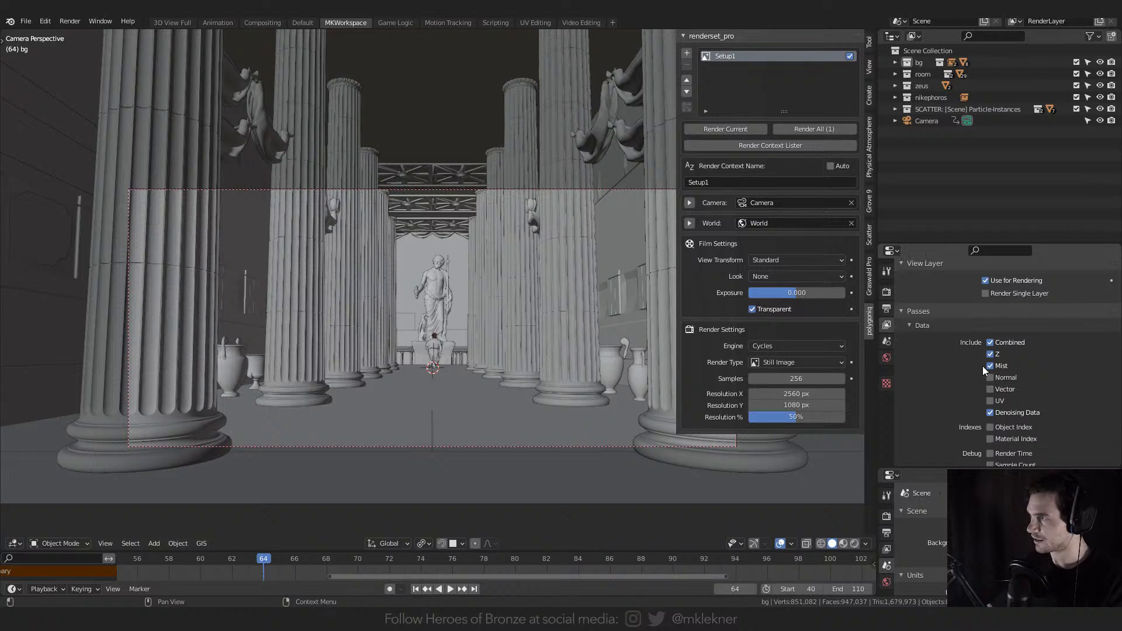
scroll(993, 342, down, 6)
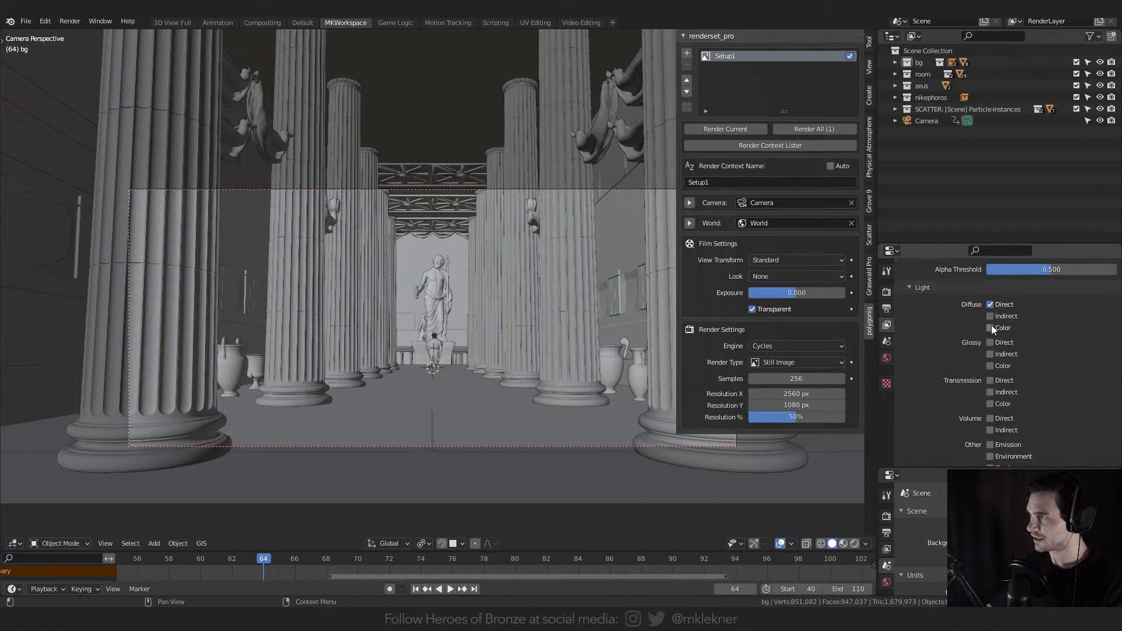
scroll(942, 310, up, 7)
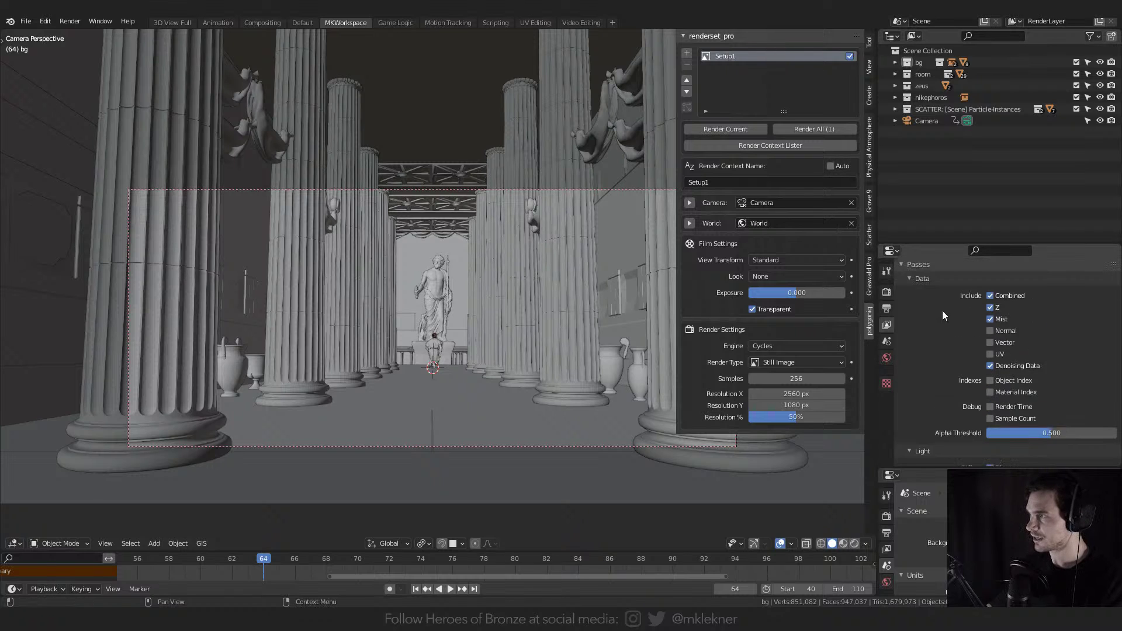
scroll(944, 318, up, 3)
- Set the Cycles render samples to 512
click(886, 291)
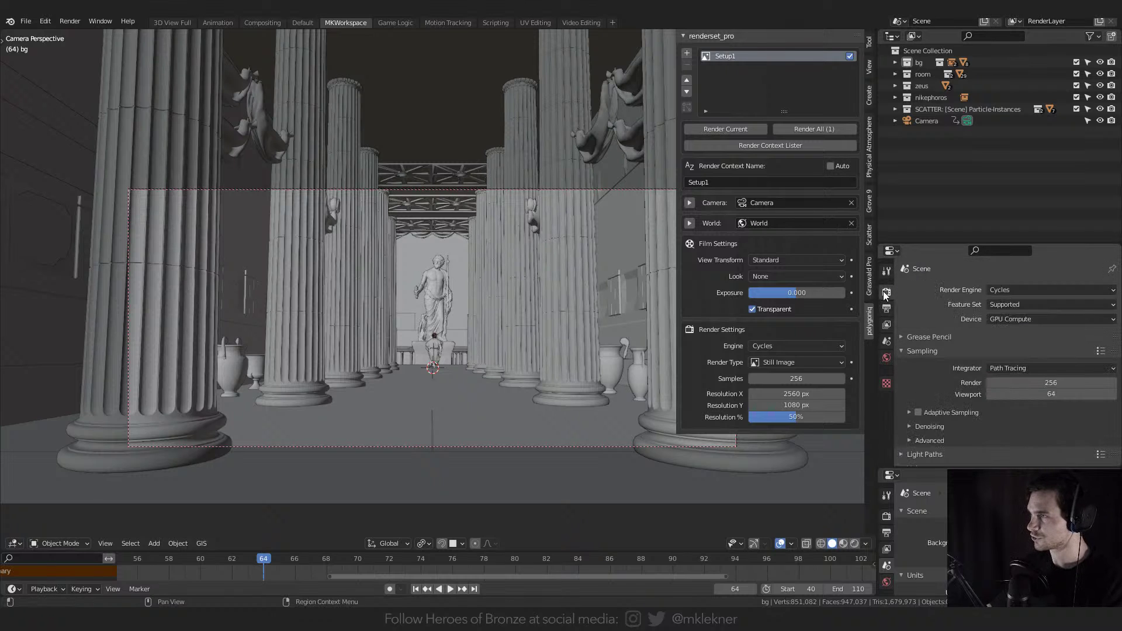
scroll(959, 314, down, 2)
click(1036, 333)
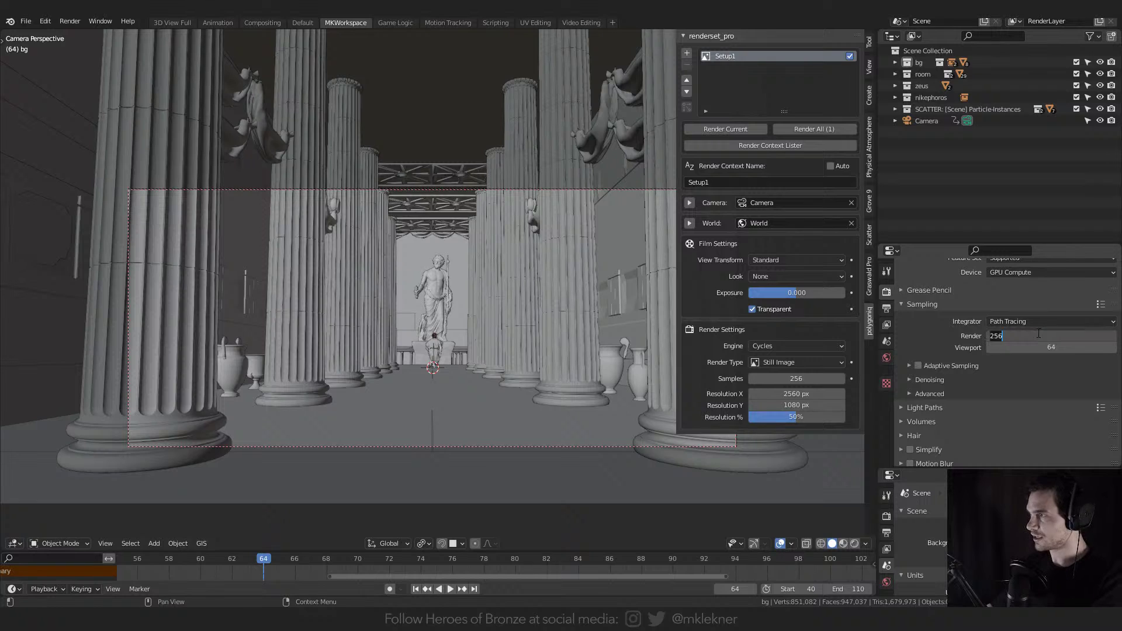
text(5122)
key(Return)
click(1006, 335)
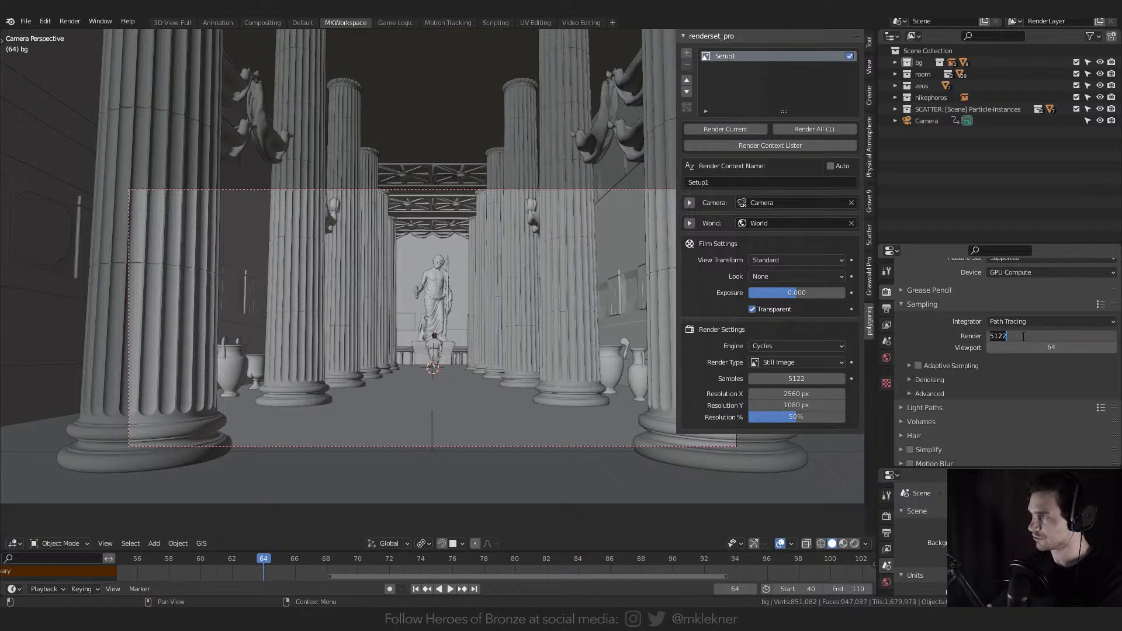
text(512)
key(Return)
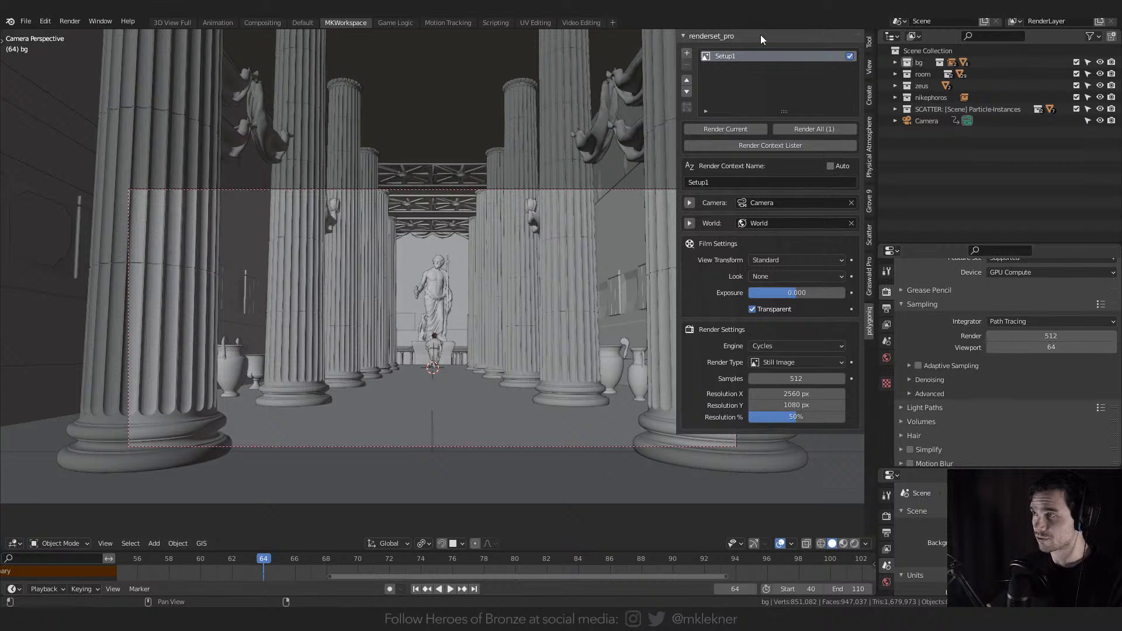
- Add a second render context to the renderset_pro list and select it
click(70, 22)
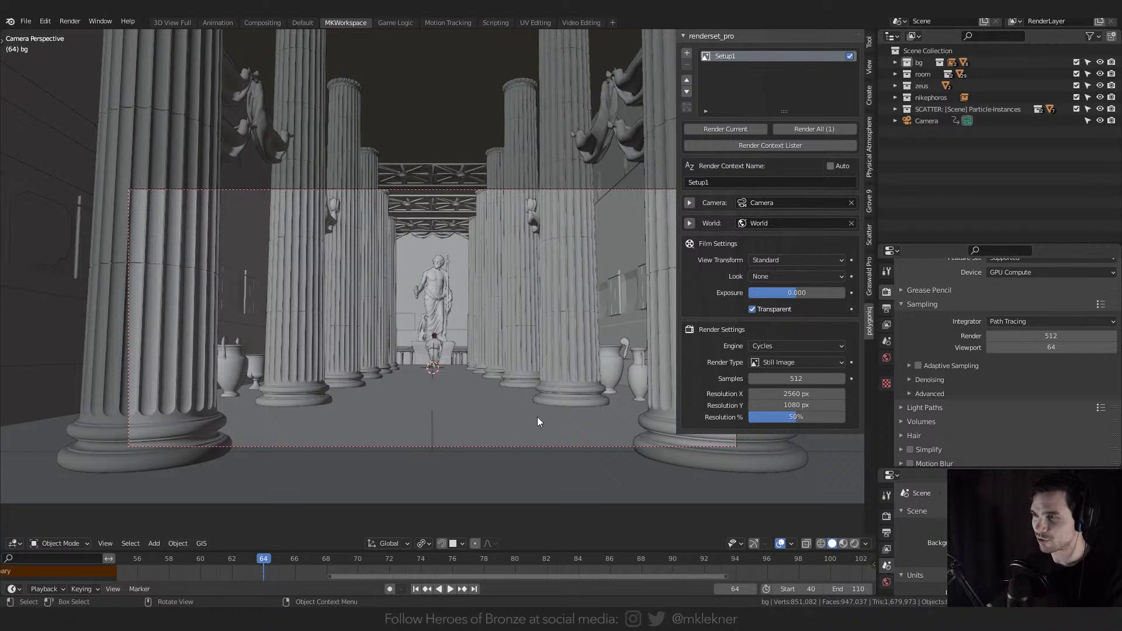
click(686, 54)
click(730, 69)
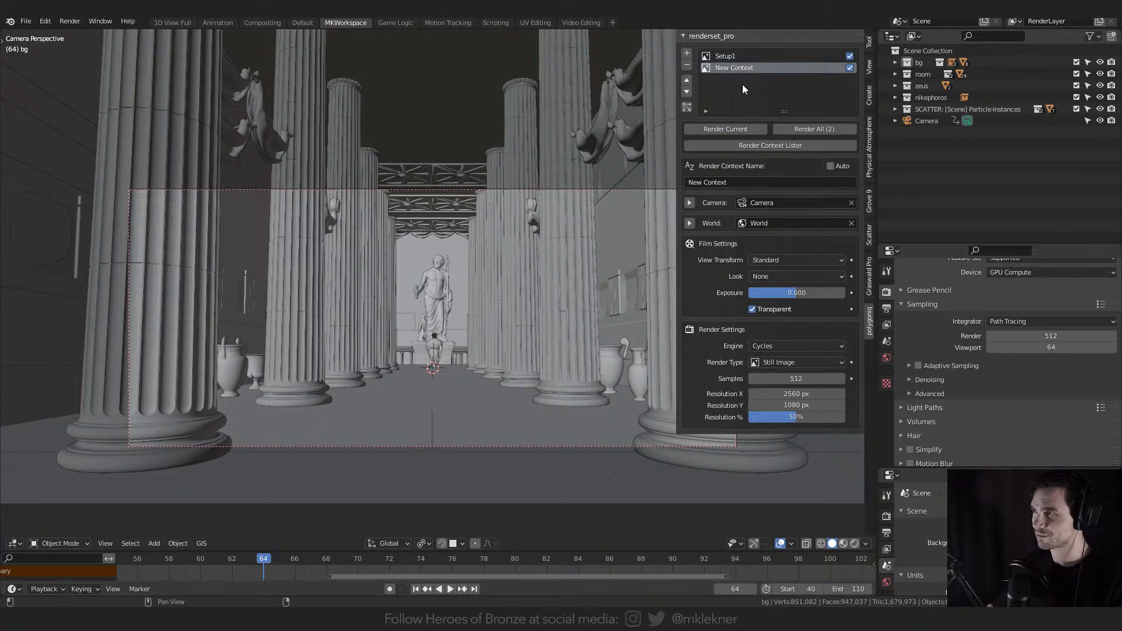
- Rename the new render context as Setup2
click(742, 181)
text(Setup)
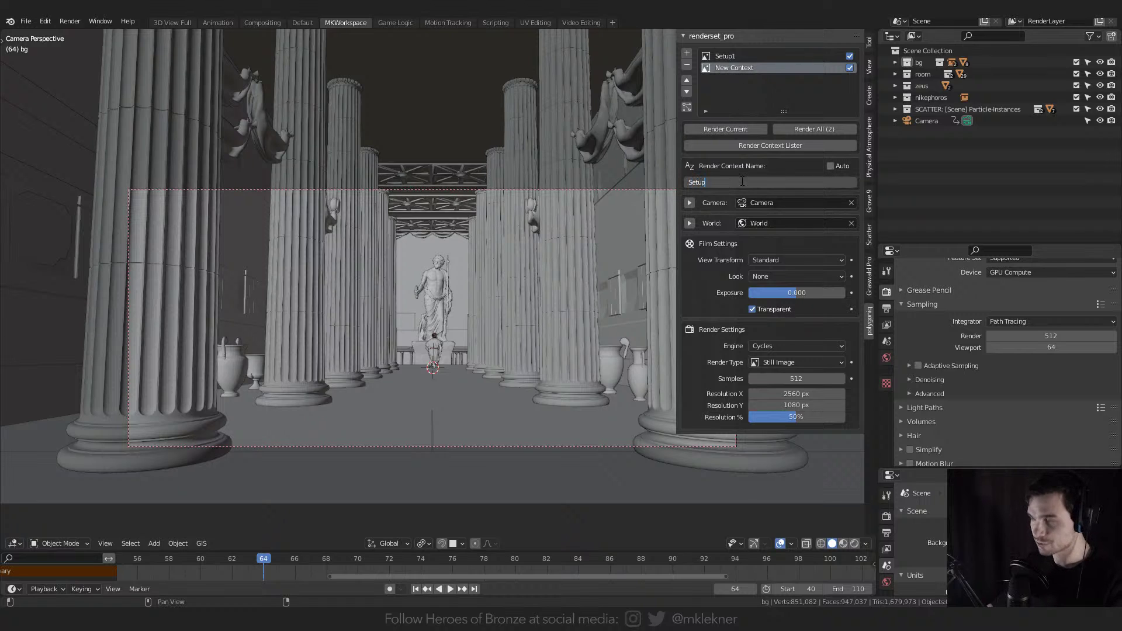
text(2)
key(Return)
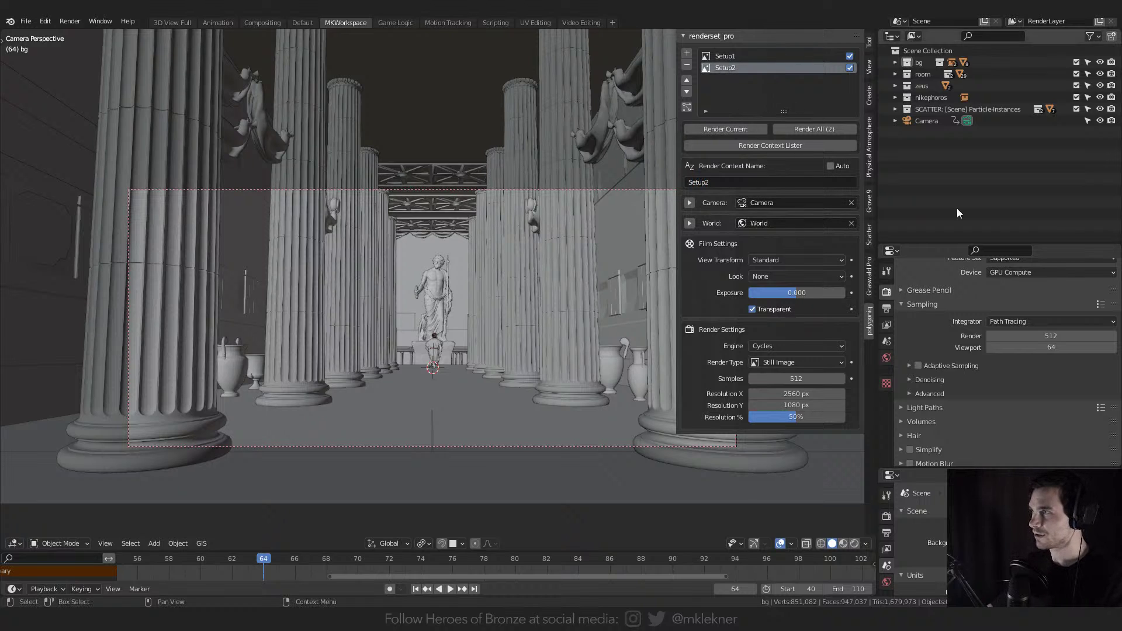
- Switch the Setup2 render engine to Eevee and set the render samples to 32
scroll(1029, 273, up, 3)
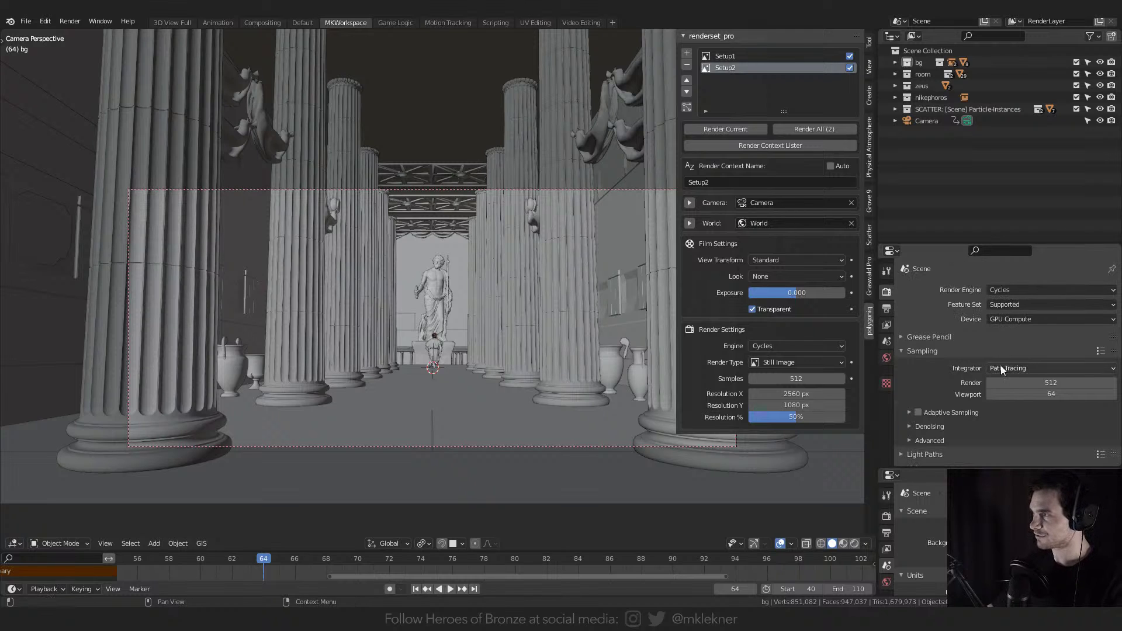
click(1008, 289)
click(1004, 305)
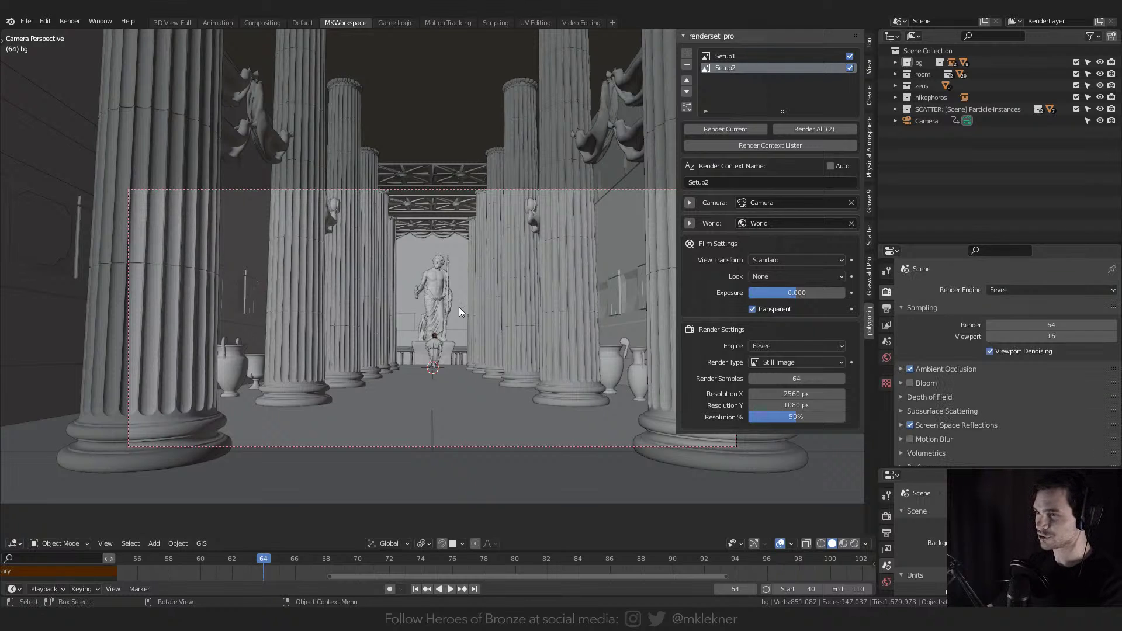
click(1048, 326)
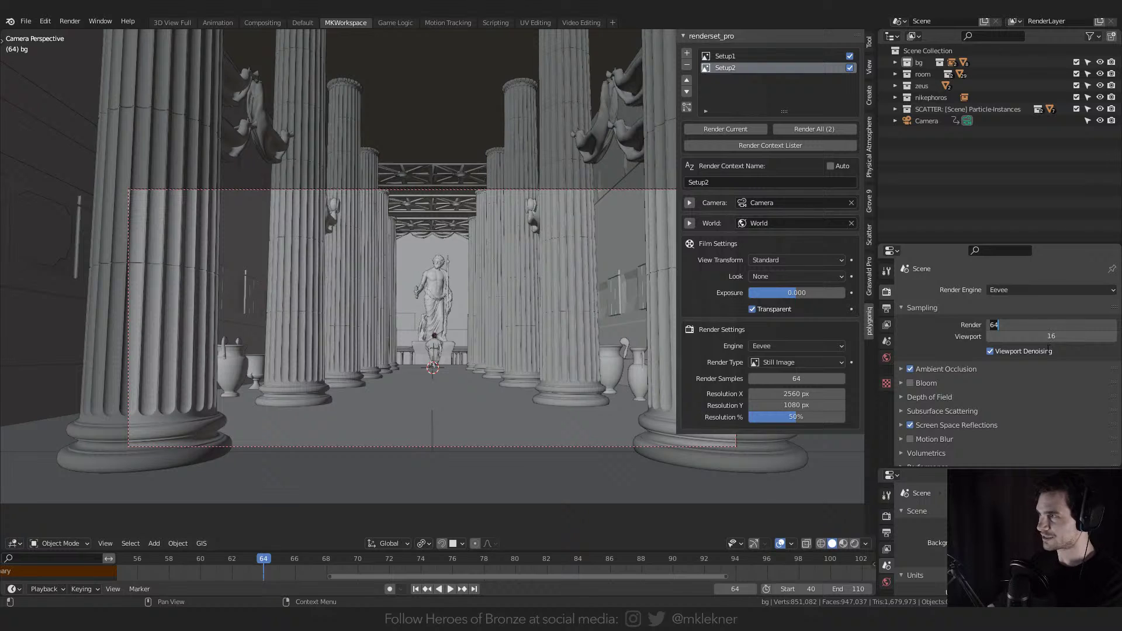
text(32)
key(Return)
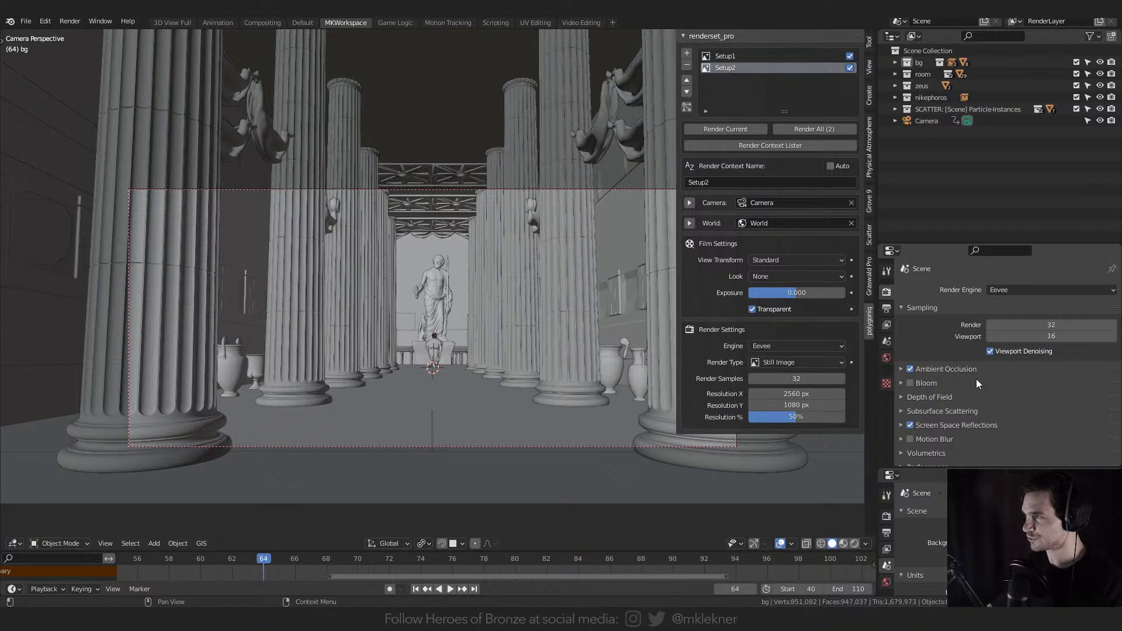
- Set the Setup2 resolution scale to 150% and the horizontal resolution to 1920 px
click(886, 307)
click(1046, 327)
text(150)
key(Return)
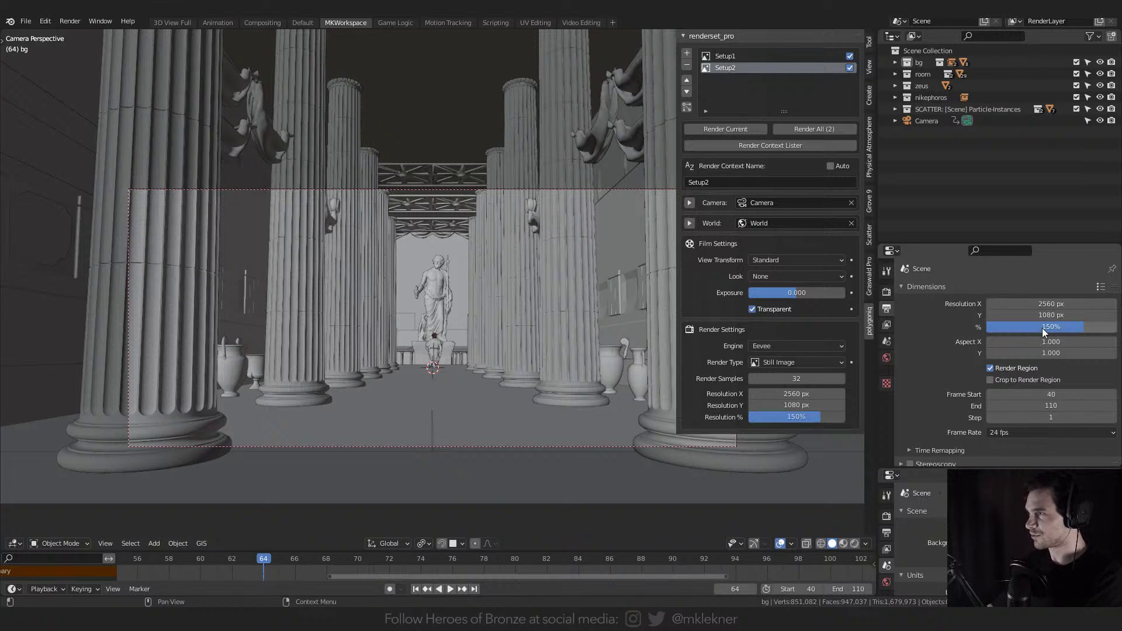
click(1040, 303)
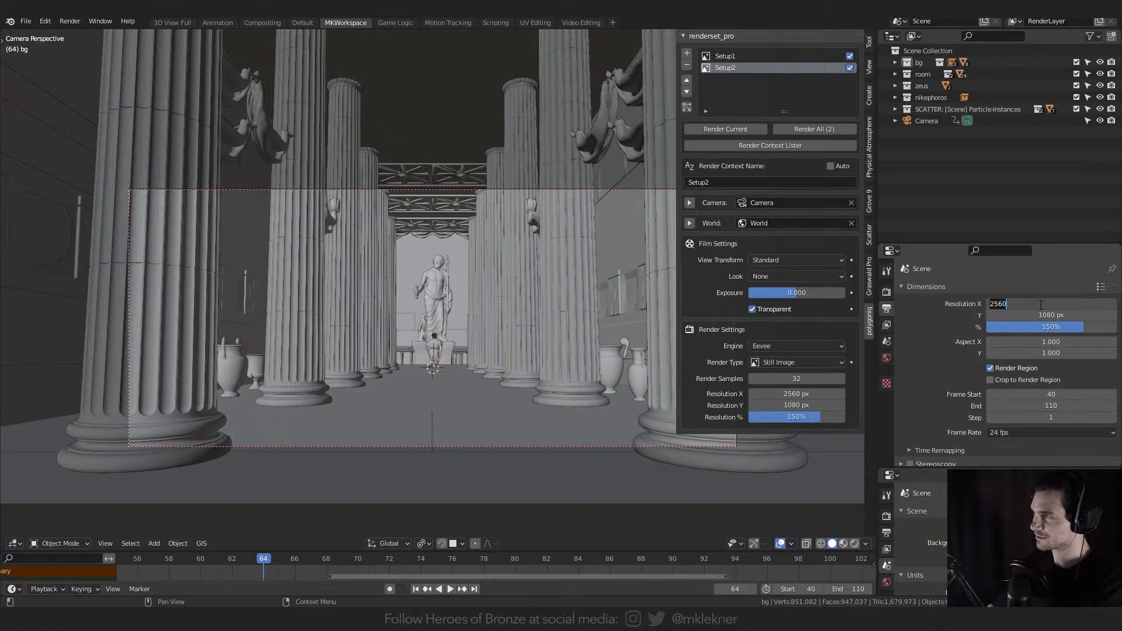
text(1920)
key(Return)
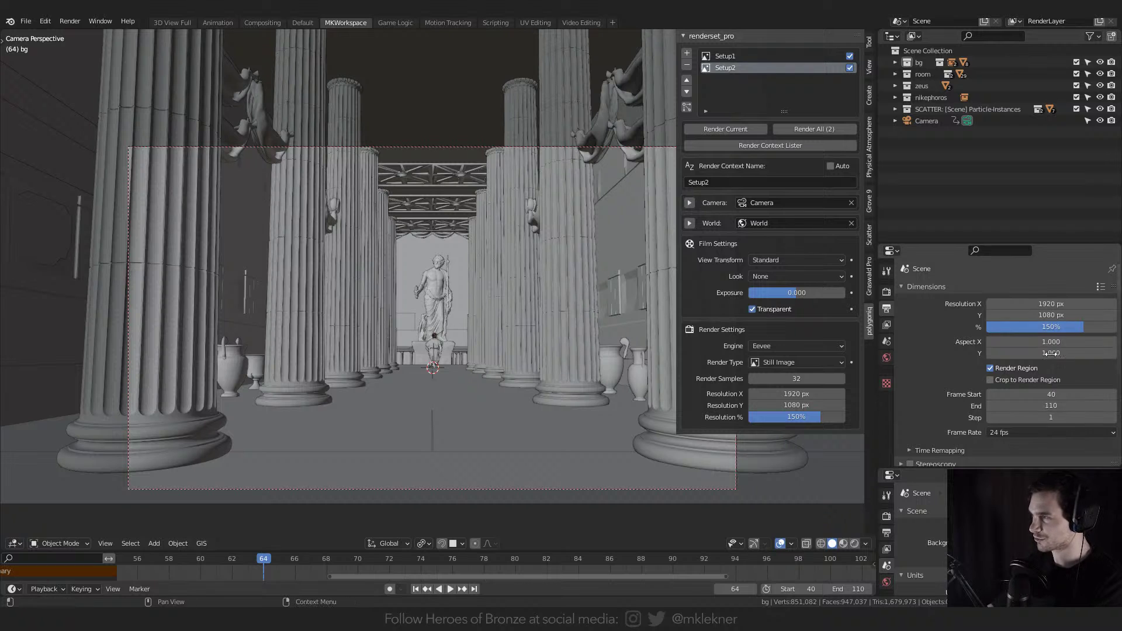
- Duplicate the camera with an offset of about -0.01 m in X, -0.16 m in Y and 0.17 m in Z
scroll(915, 446, down, 2)
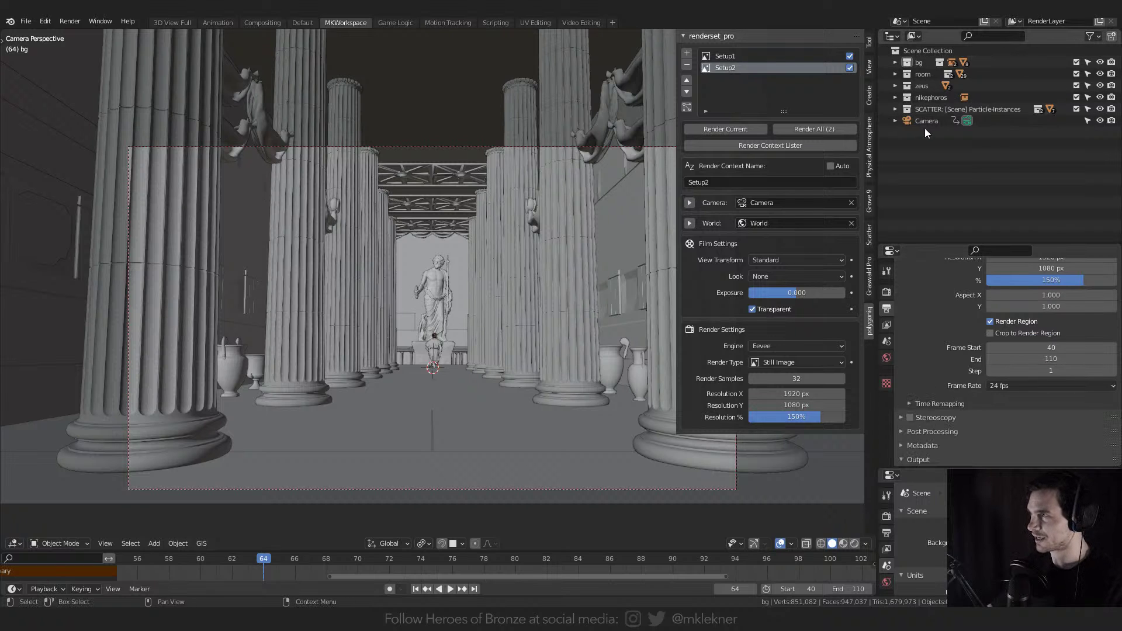
click(926, 121)
key(shift+d)
key(Return)
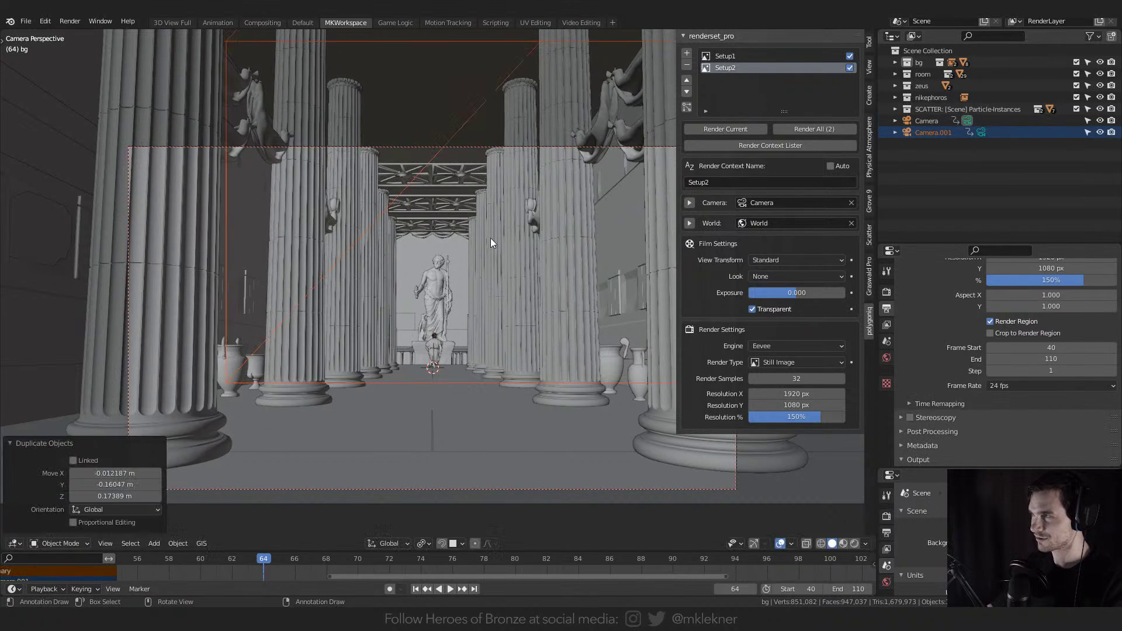
- Set the duplicated camera, Camera.001, as the active scene camera for Setup2 and deselect it
scroll(959, 346, up, 2)
click(885, 326)
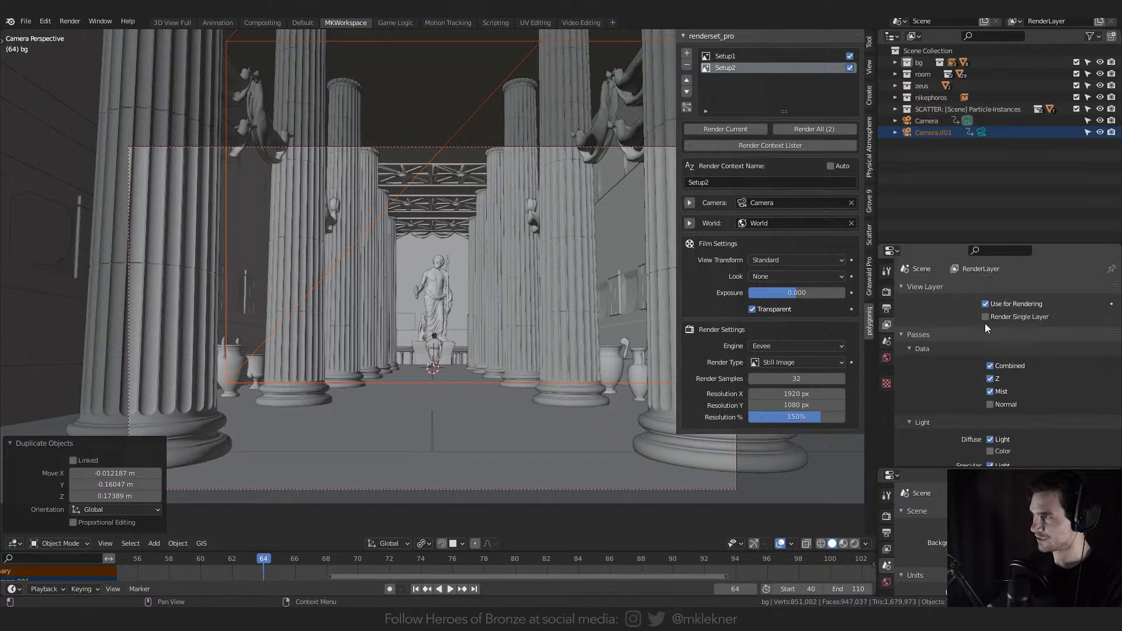
click(910, 287)
click(887, 341)
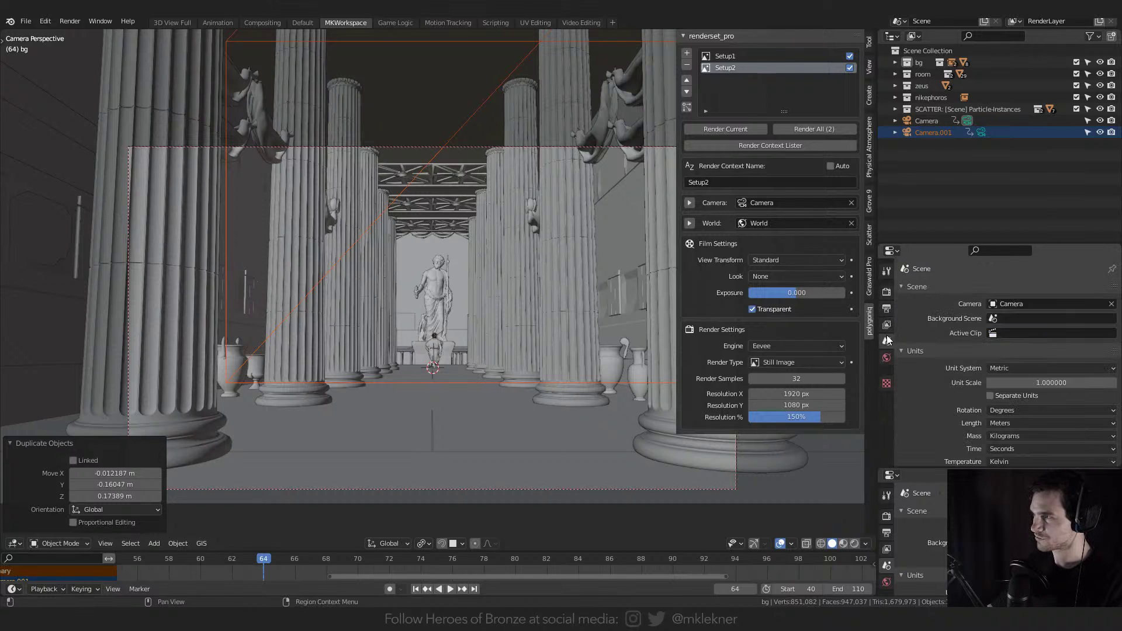
click(1010, 303)
click(1009, 333)
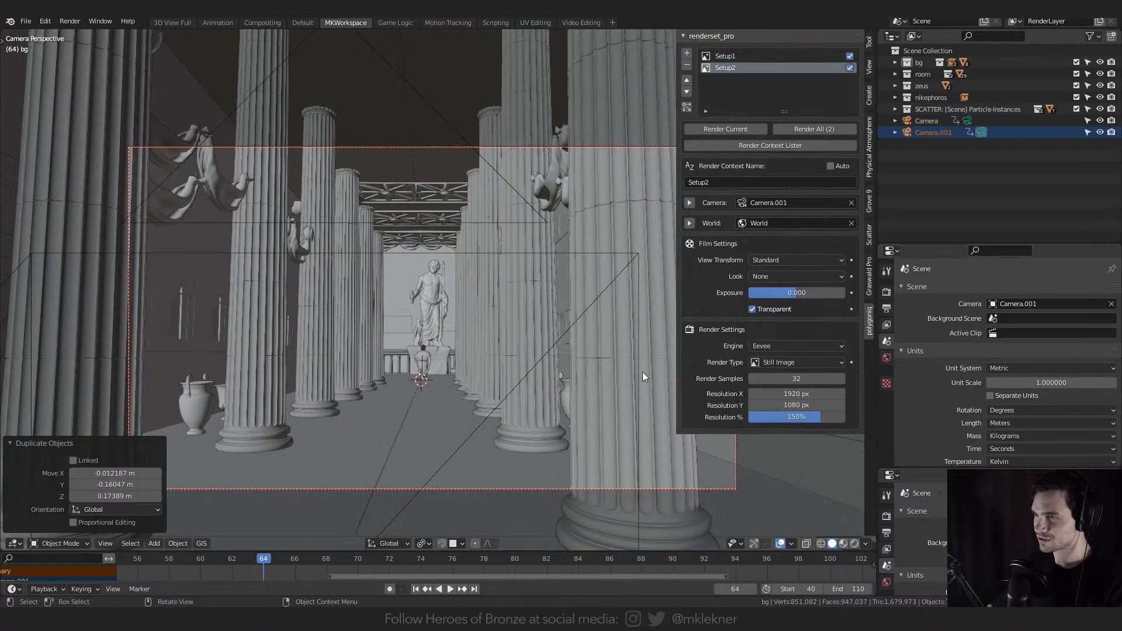
click(557, 306)
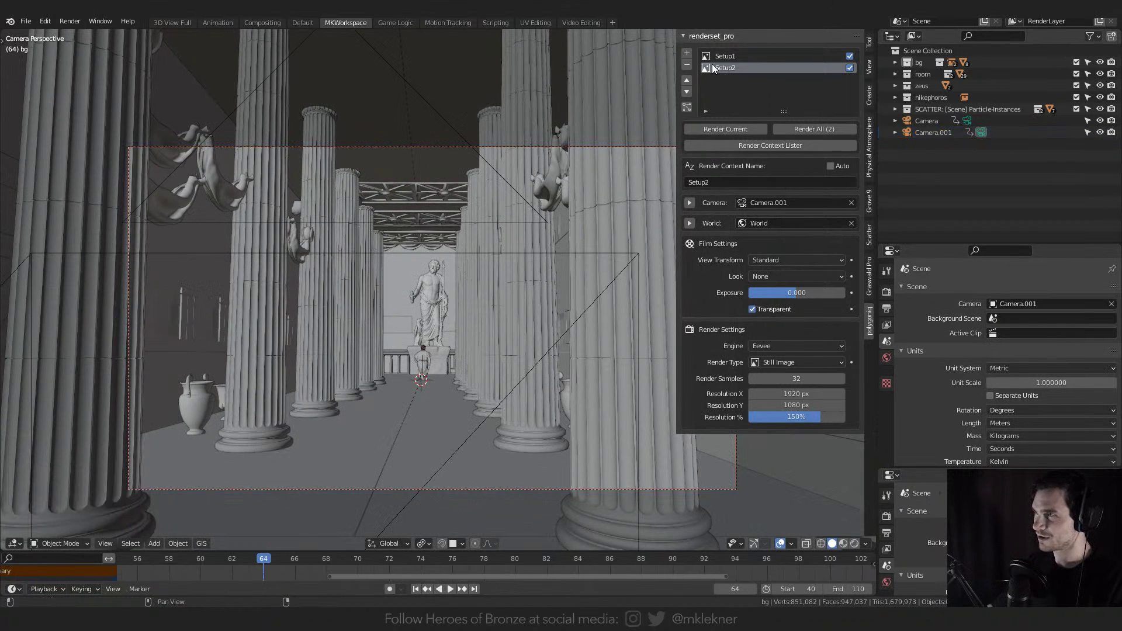
- Disable Ambient Occlusion in the Eevee settings and enable the Volume Transmittance and Scatter passes
scroll(958, 339, down, 4)
click(885, 292)
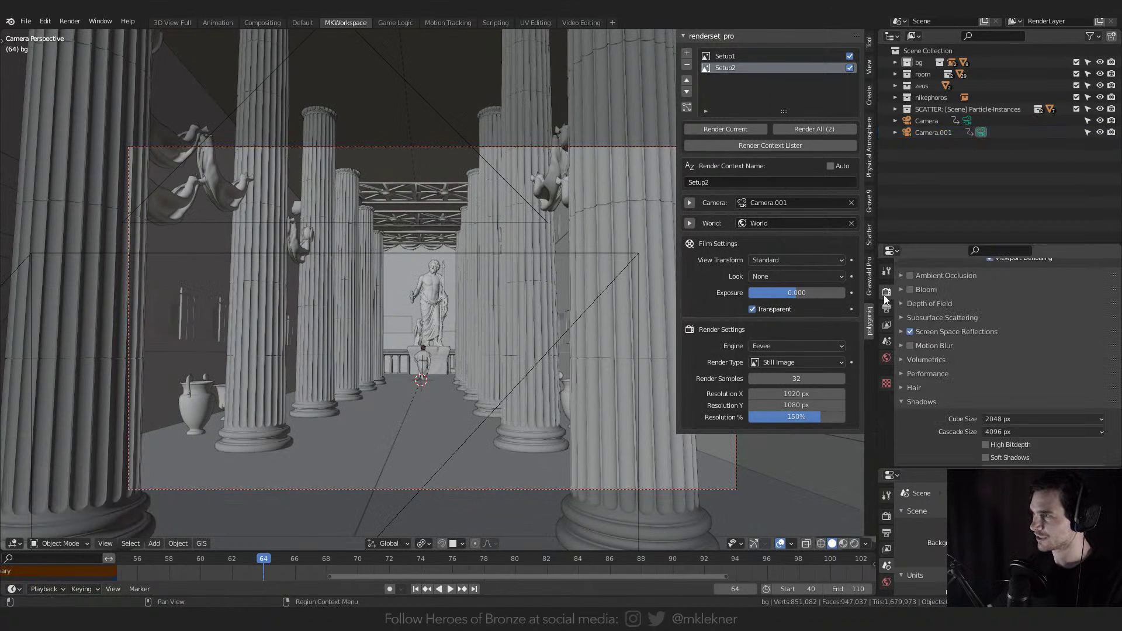
click(886, 323)
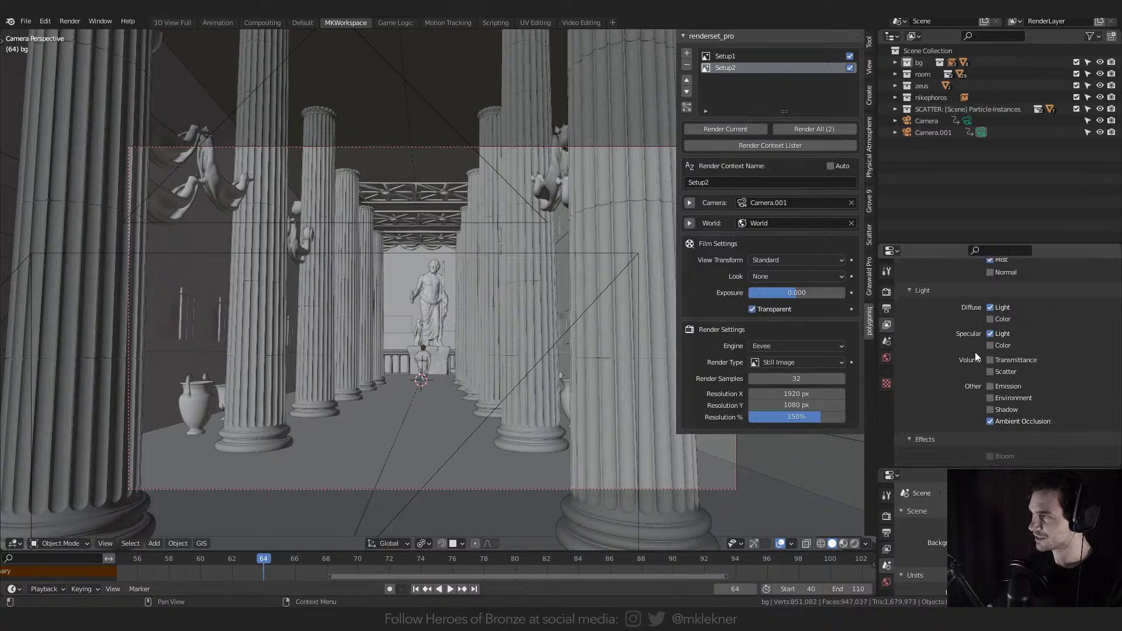
scroll(974, 359, up, 2)
scroll(992, 426, down, 2)
click(990, 407)
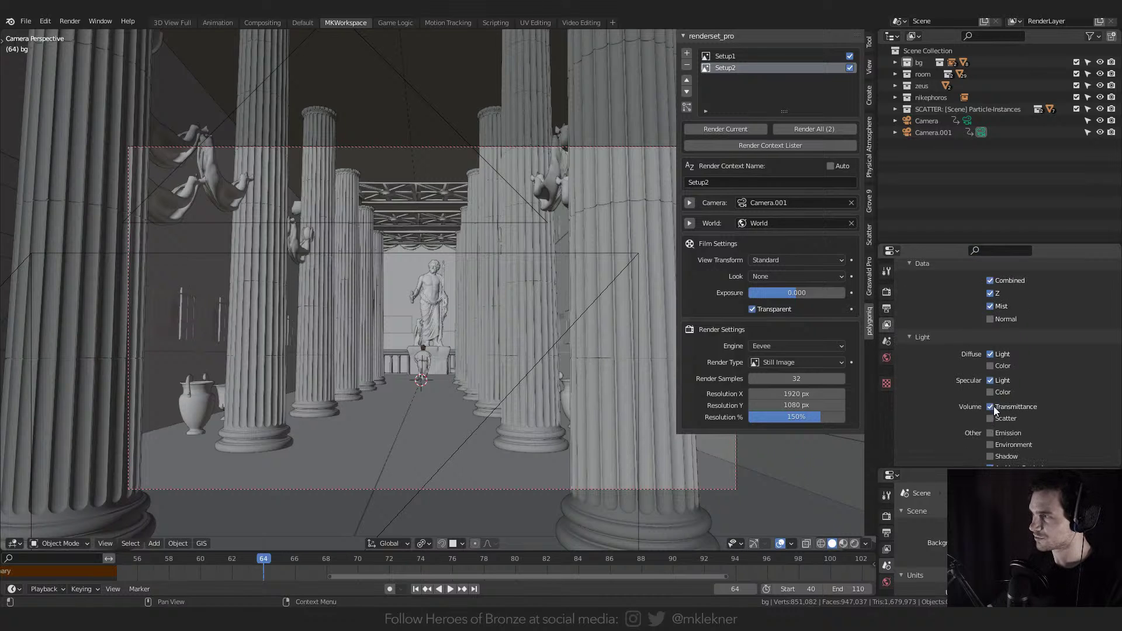
click(990, 418)
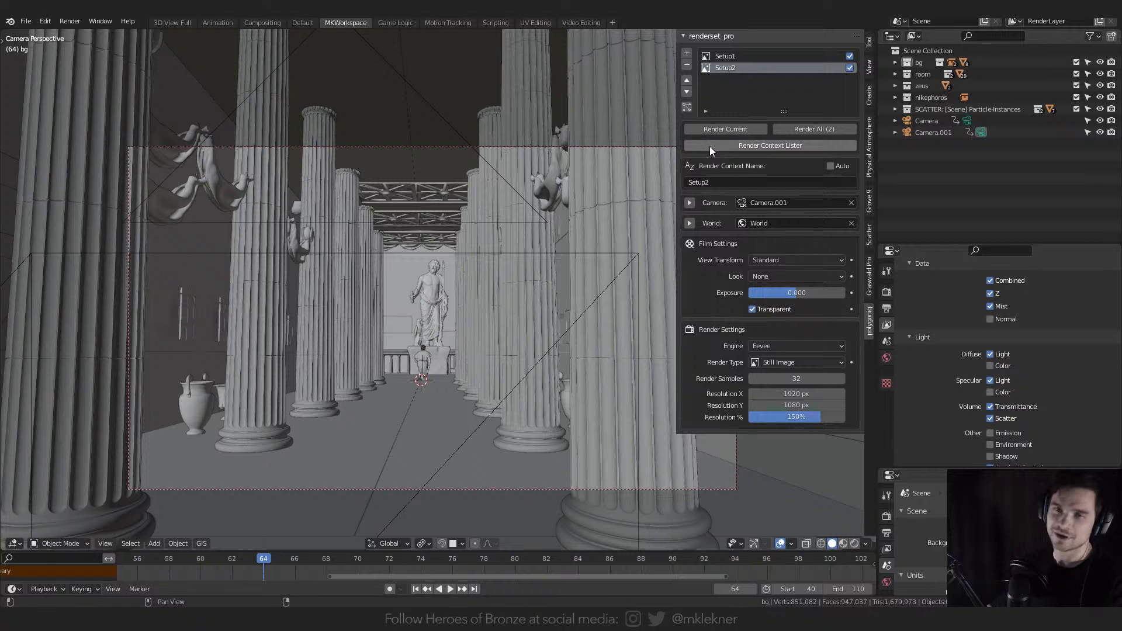
- Switch to the Setup1 context to review its passes, resolution and render engine, and return to Setup2 for comparison
click(725, 57)
scroll(939, 299, up, 2)
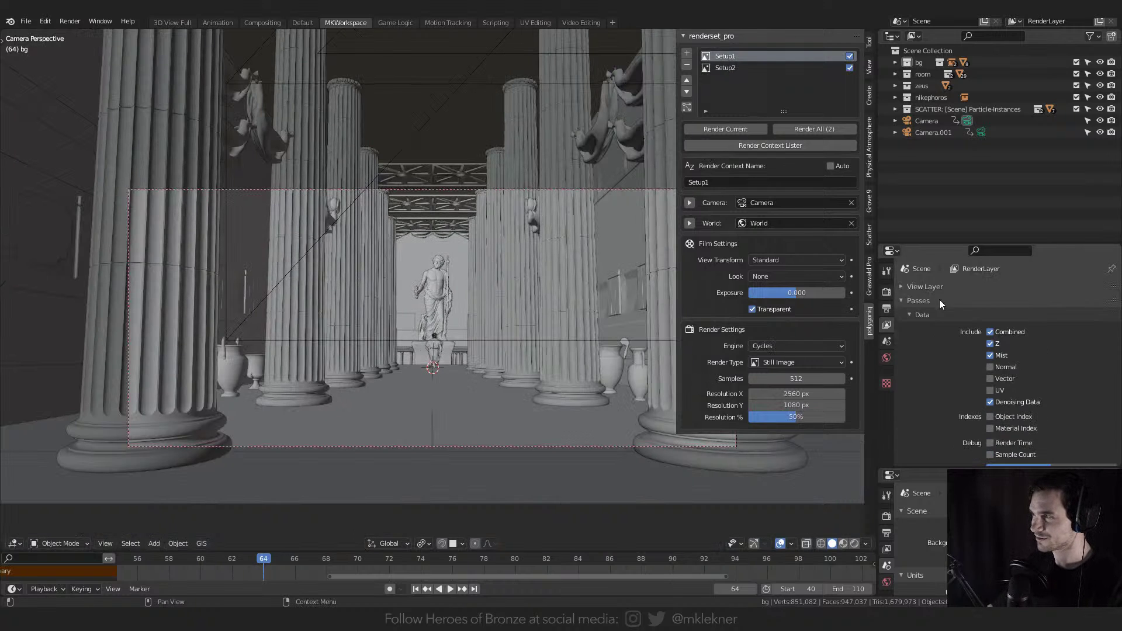
click(886, 308)
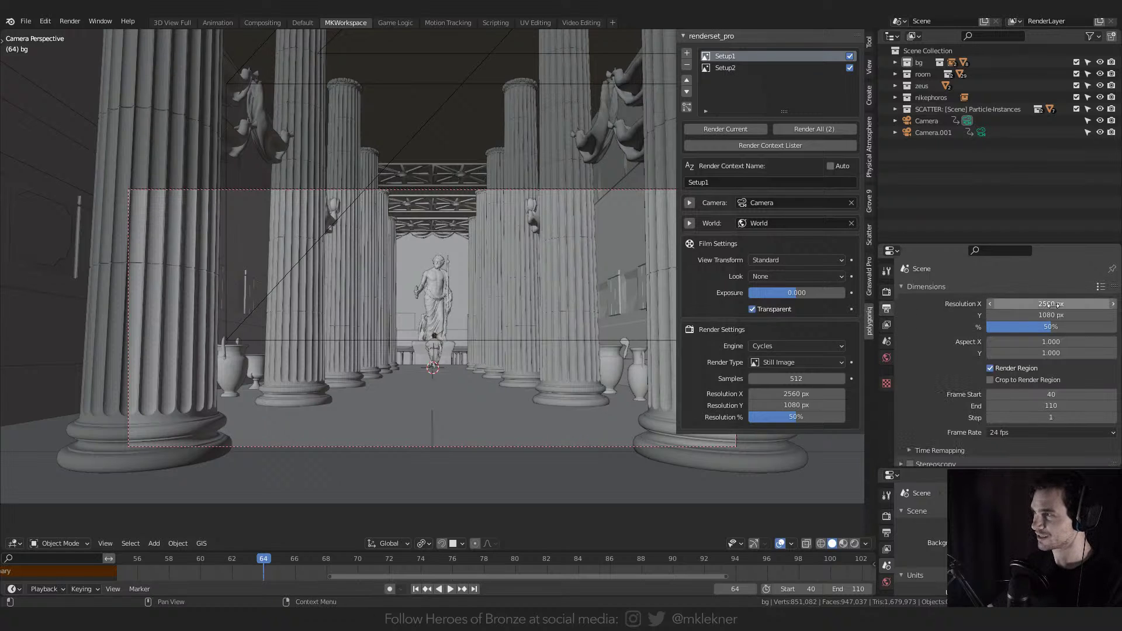
click(887, 294)
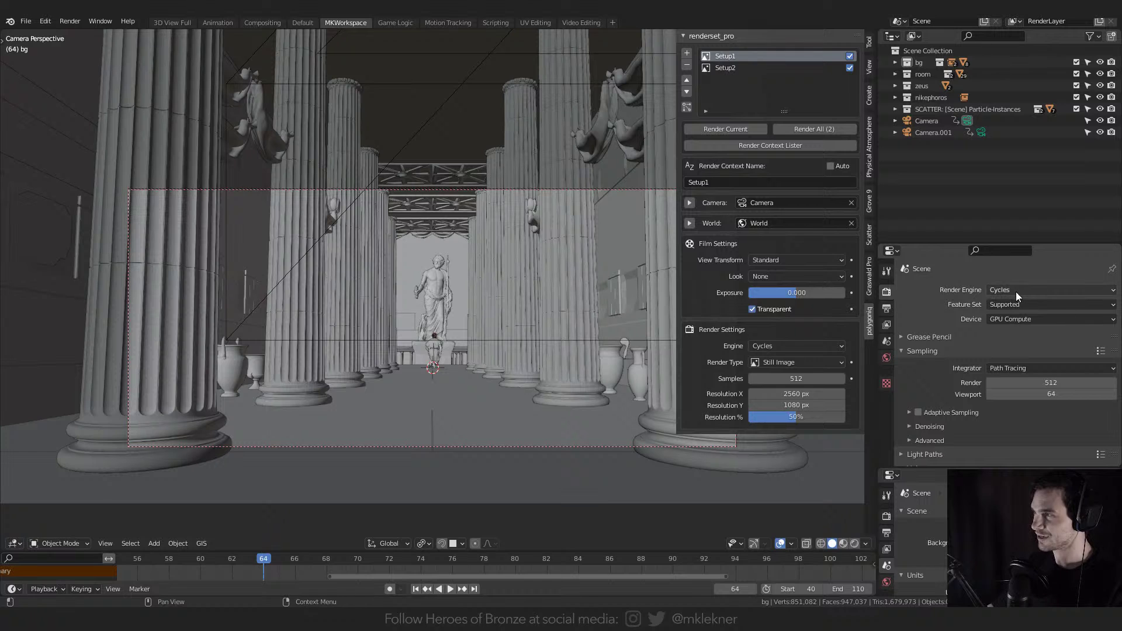
click(724, 68)
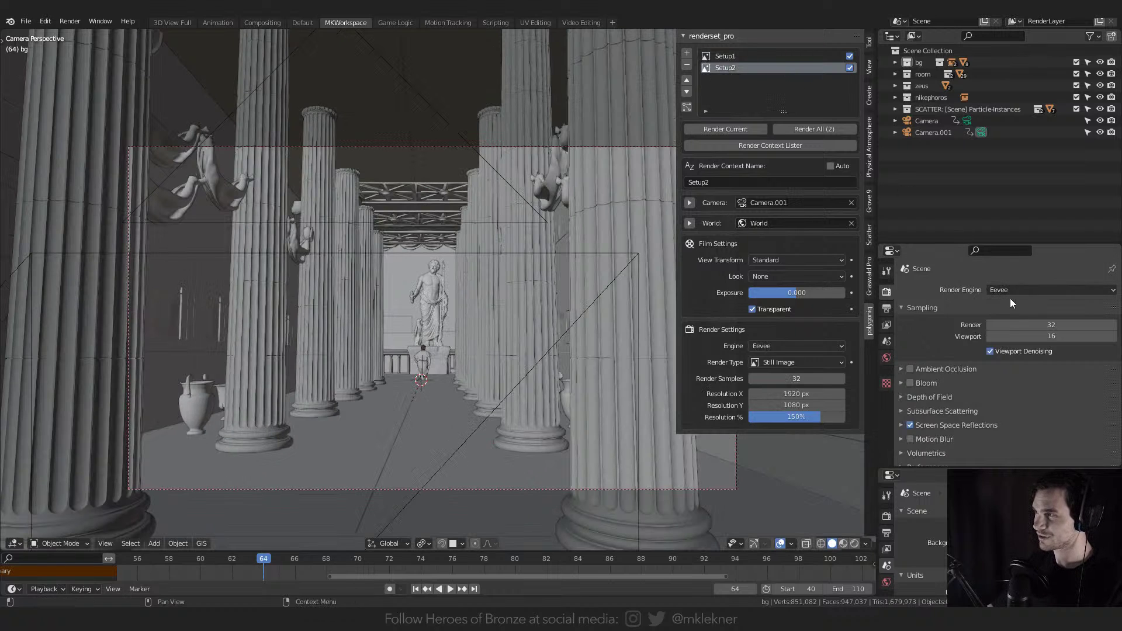
- Add a third render context and name it Seup3
click(687, 53)
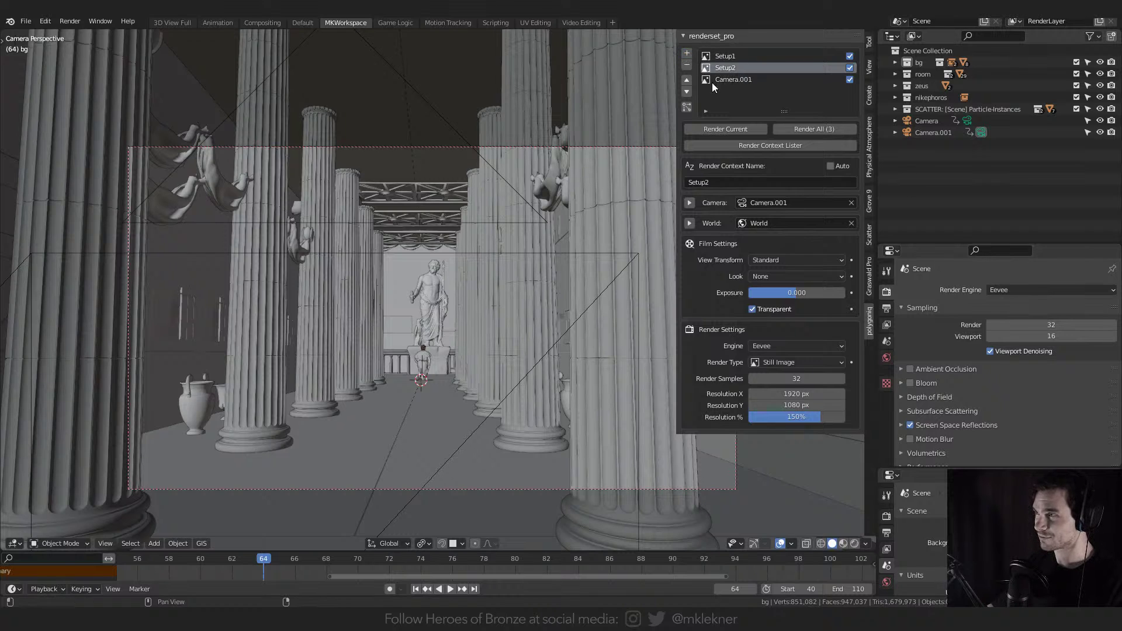
click(771, 180)
text(Seup3)
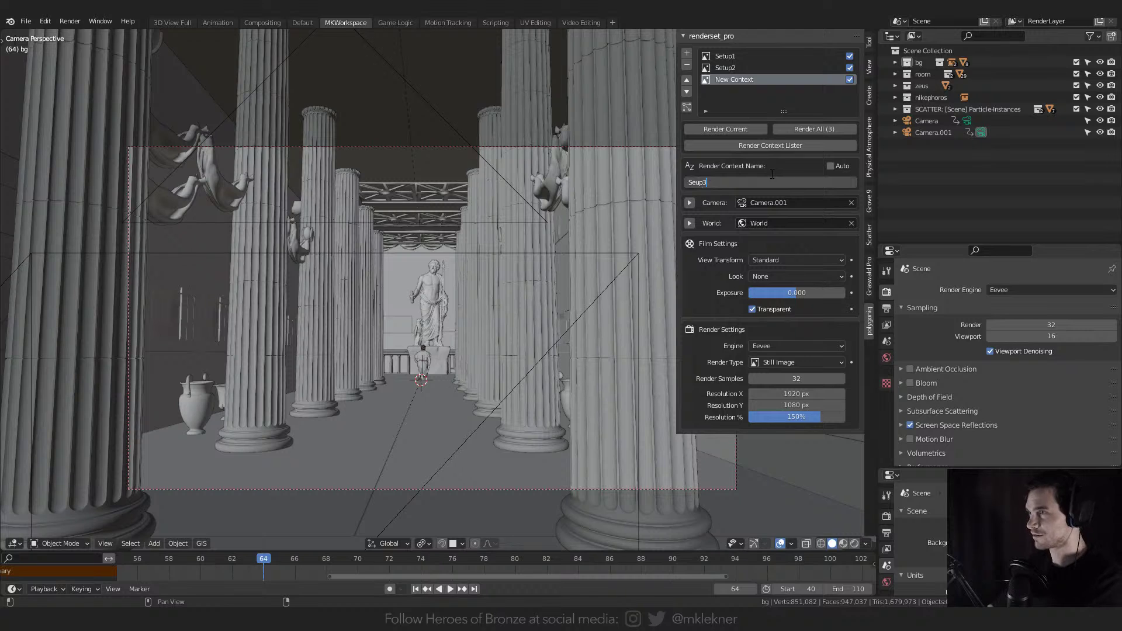
key(Return)
- Switch the Seup3 render engine to Workbench with MatCap lighting
click(1030, 288)
click(1017, 316)
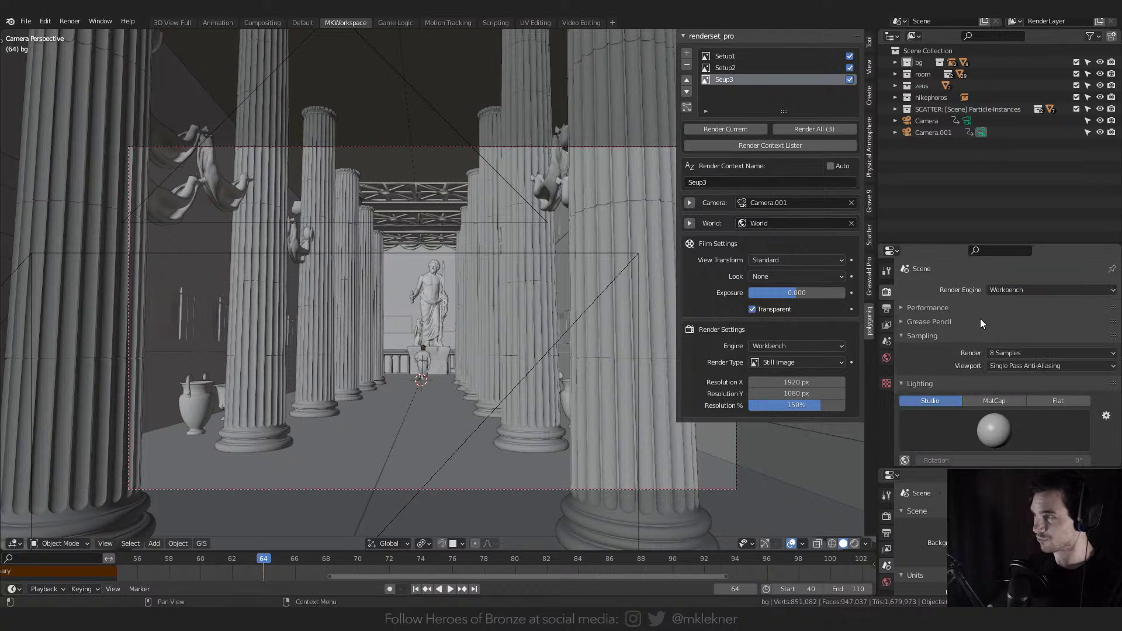
click(986, 401)
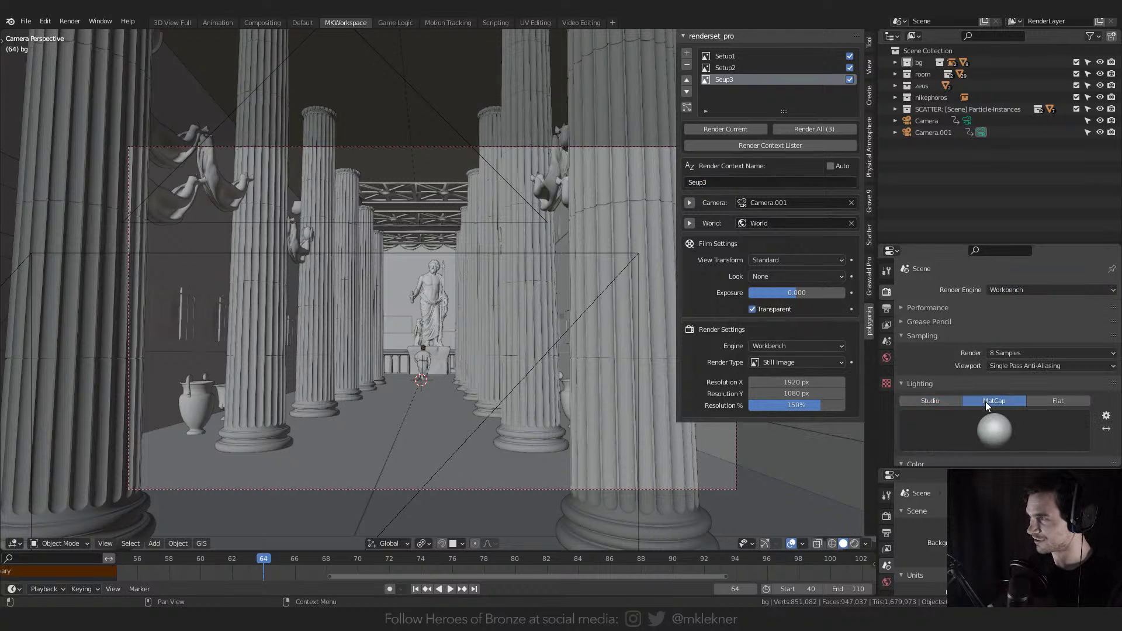
- Set the Seup3 resolution scale to 1000%
click(887, 307)
click(1048, 327)
text(1000)
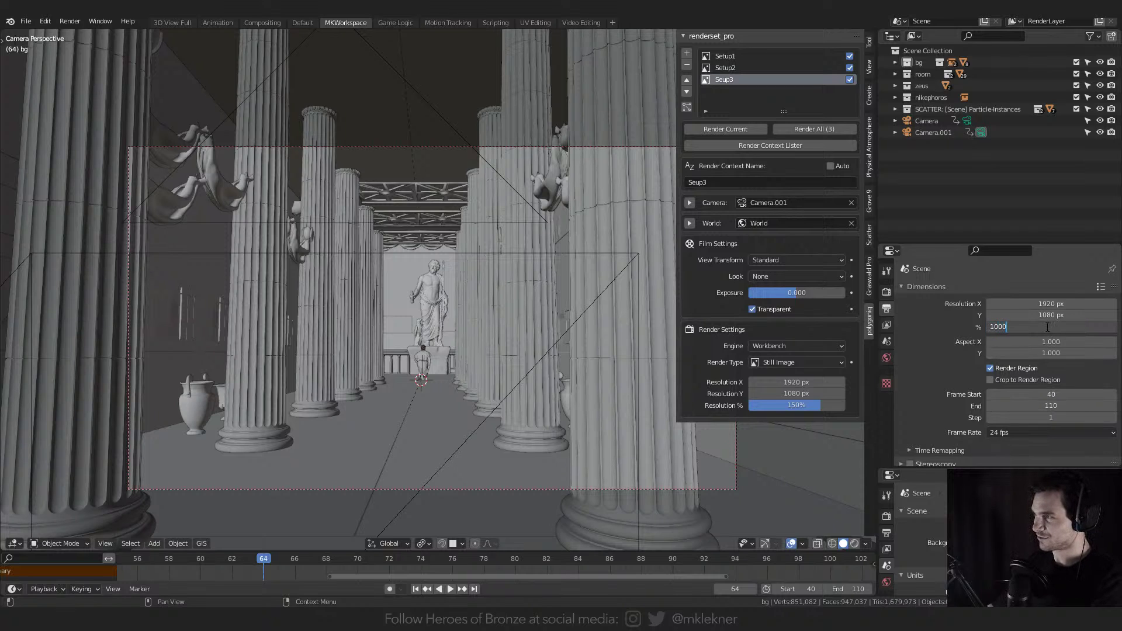
key(Return)
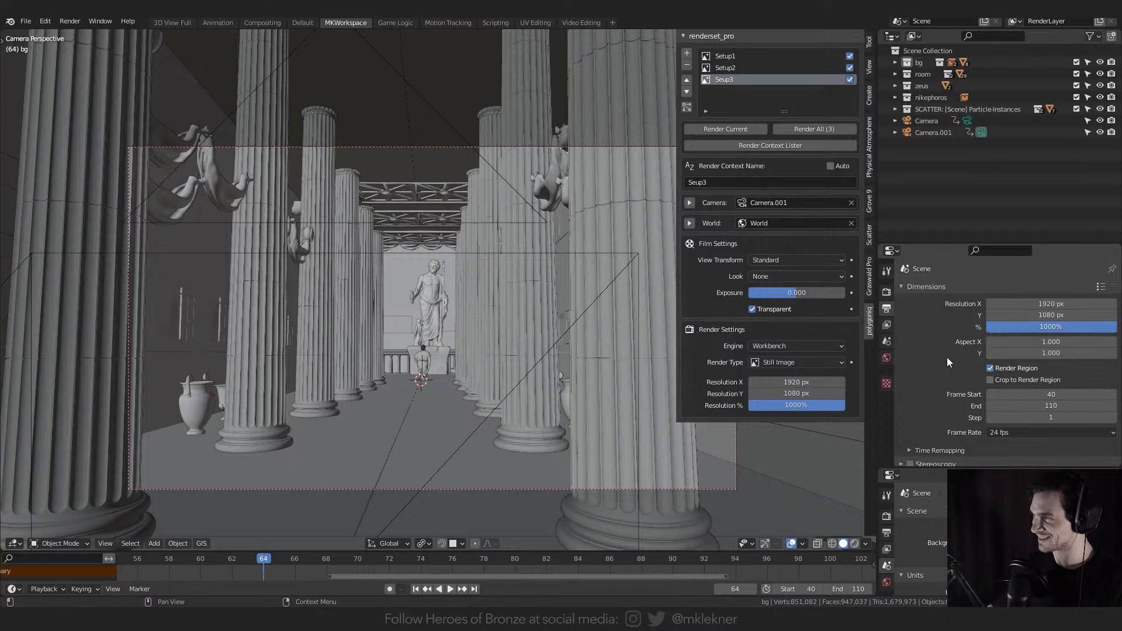
- Set the Seup3 output frame rate to 30 fps
scroll(958, 357, down, 4)
click(998, 324)
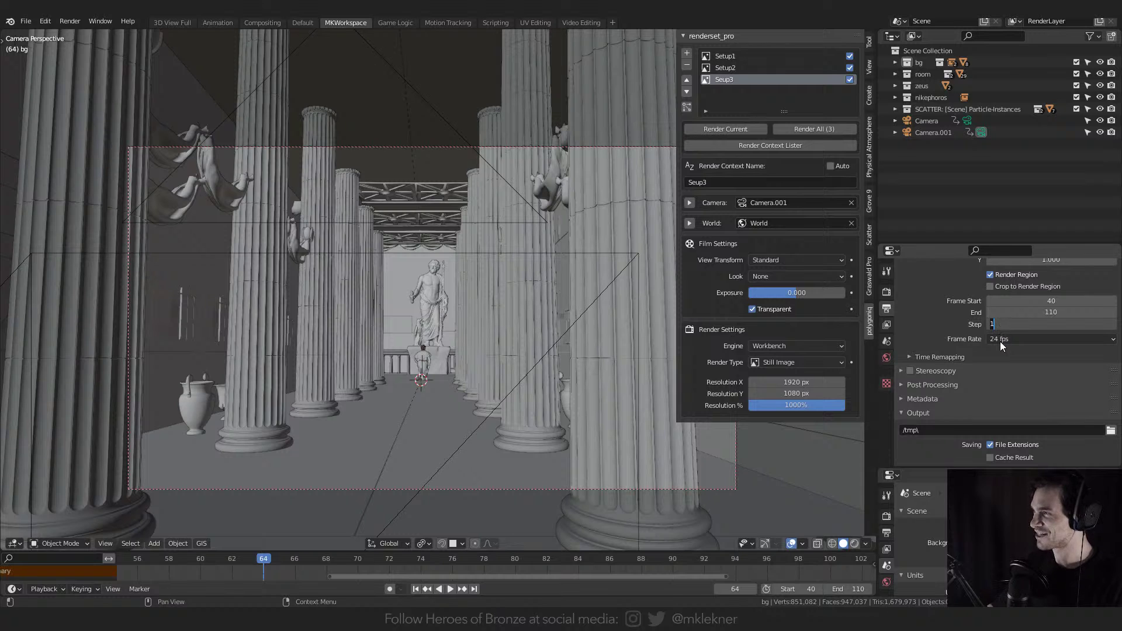
click(1005, 339)
click(1049, 338)
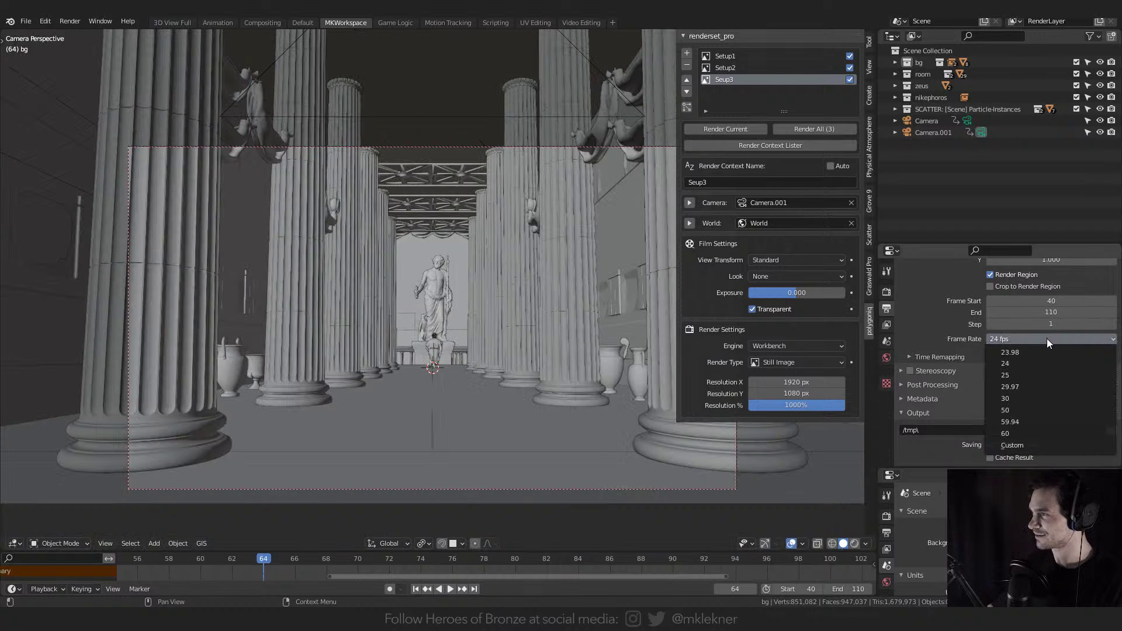
click(1017, 397)
scroll(987, 363, down, 3)
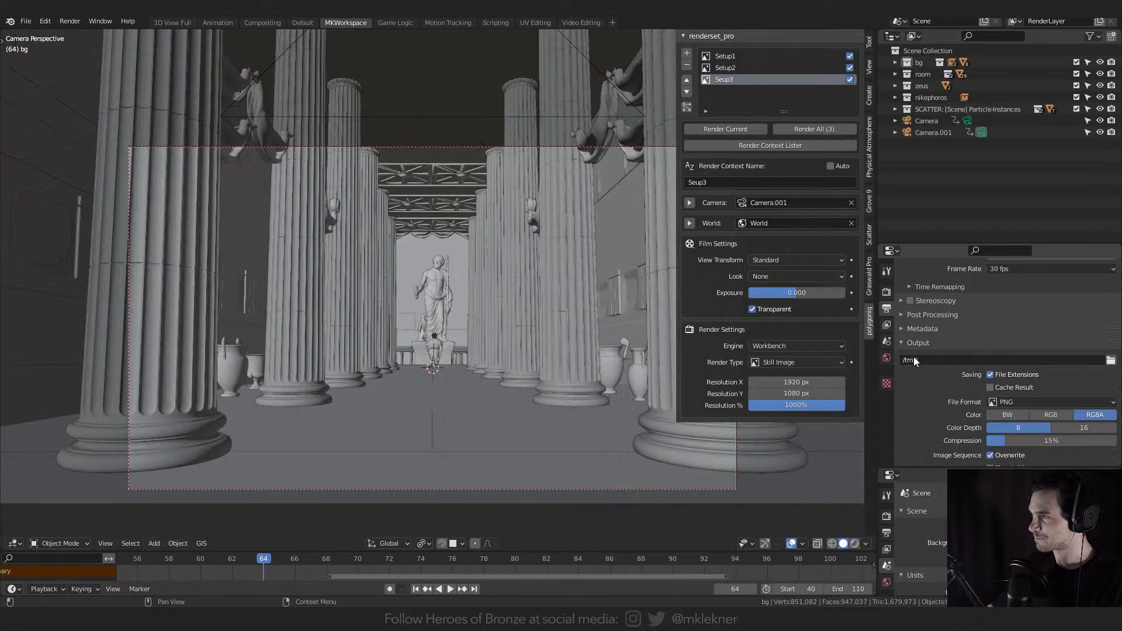
- Check the view layer and scene settings of Seup3, and switch back to the Setup2 context
click(886, 324)
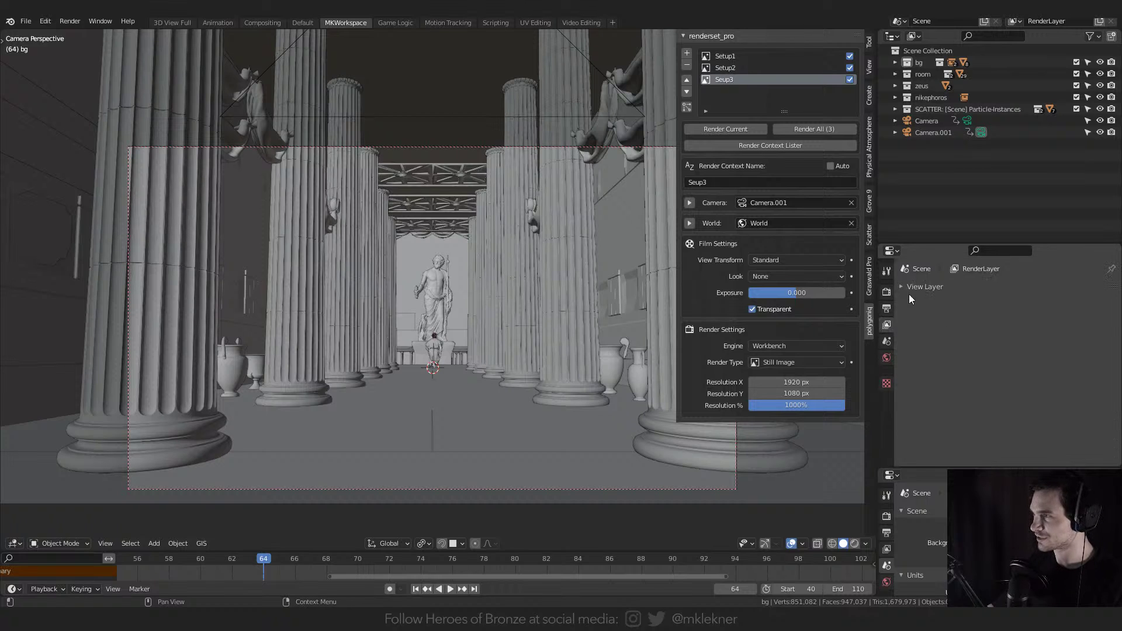
click(887, 339)
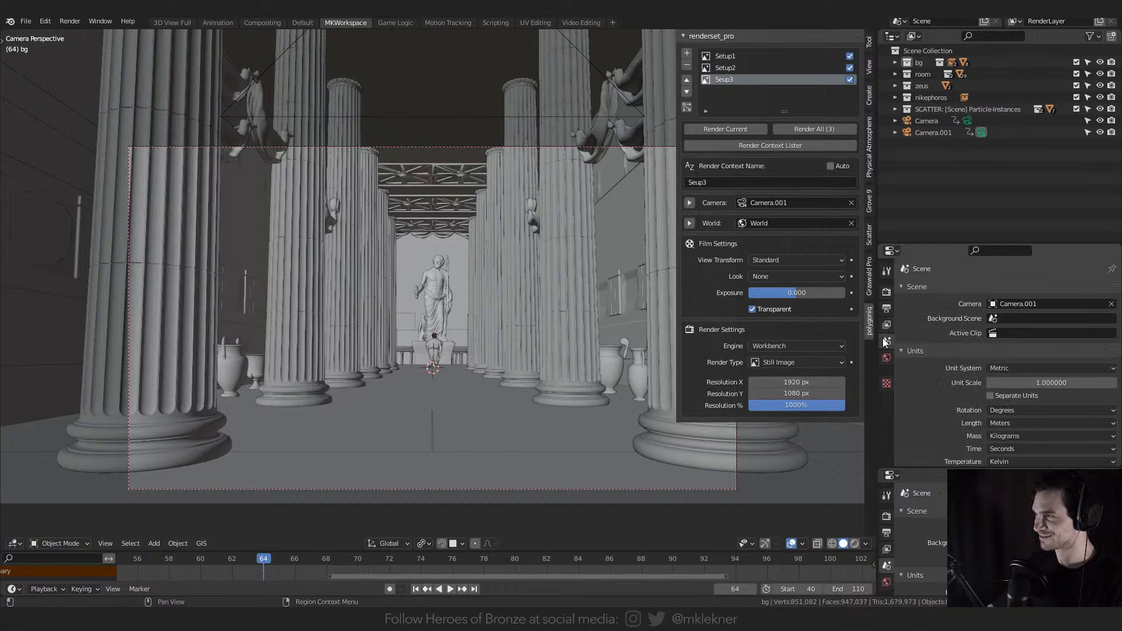
click(728, 69)
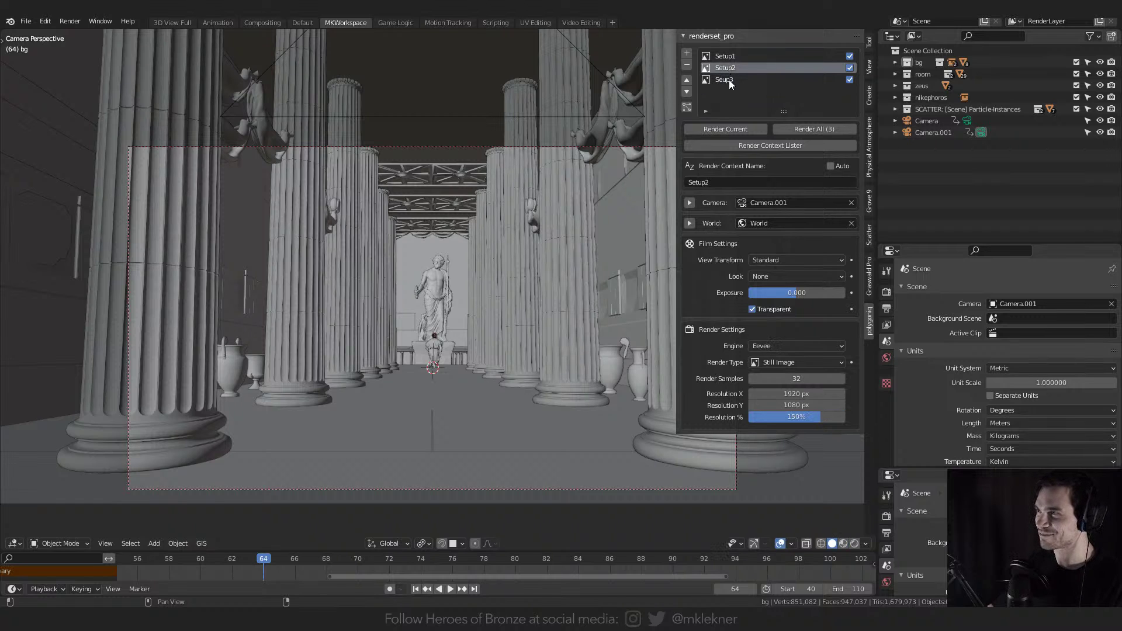
- Compare the cameras, engines, samples and resolutions of the Setup1, Setup2 and Seup3 render contexts, ending on Setup1
click(724, 57)
click(730, 73)
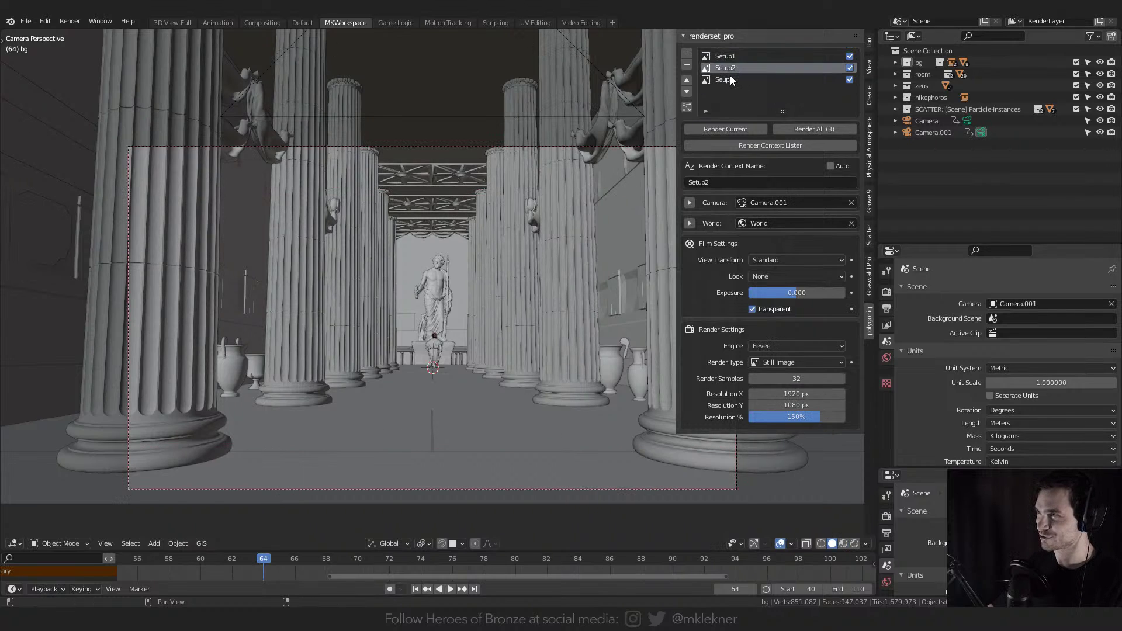
click(731, 78)
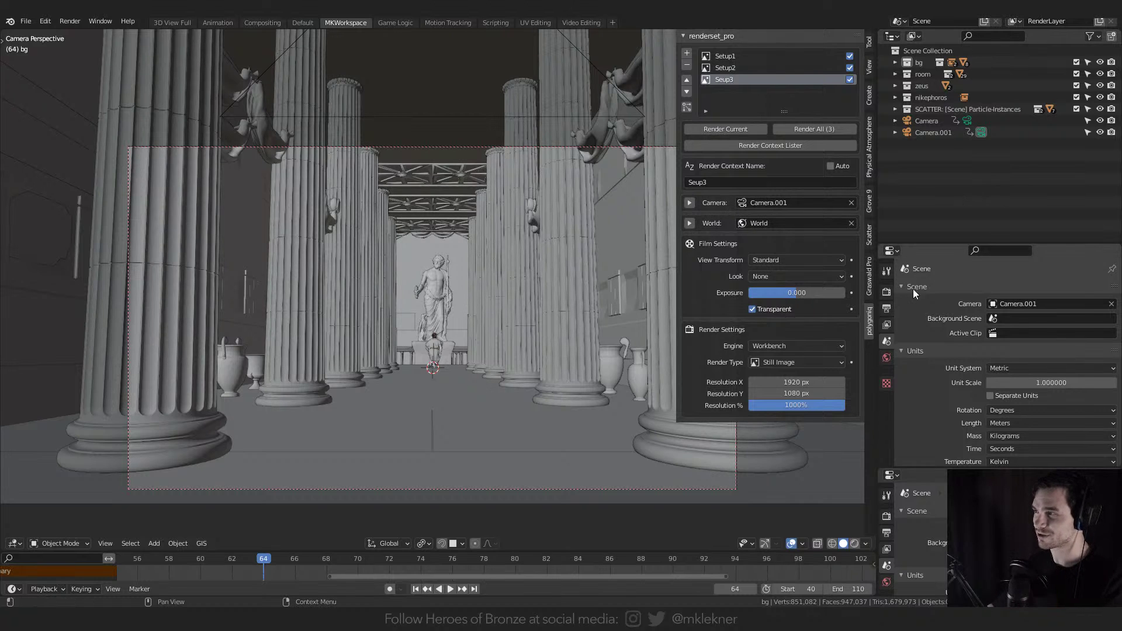
click(723, 69)
click(727, 58)
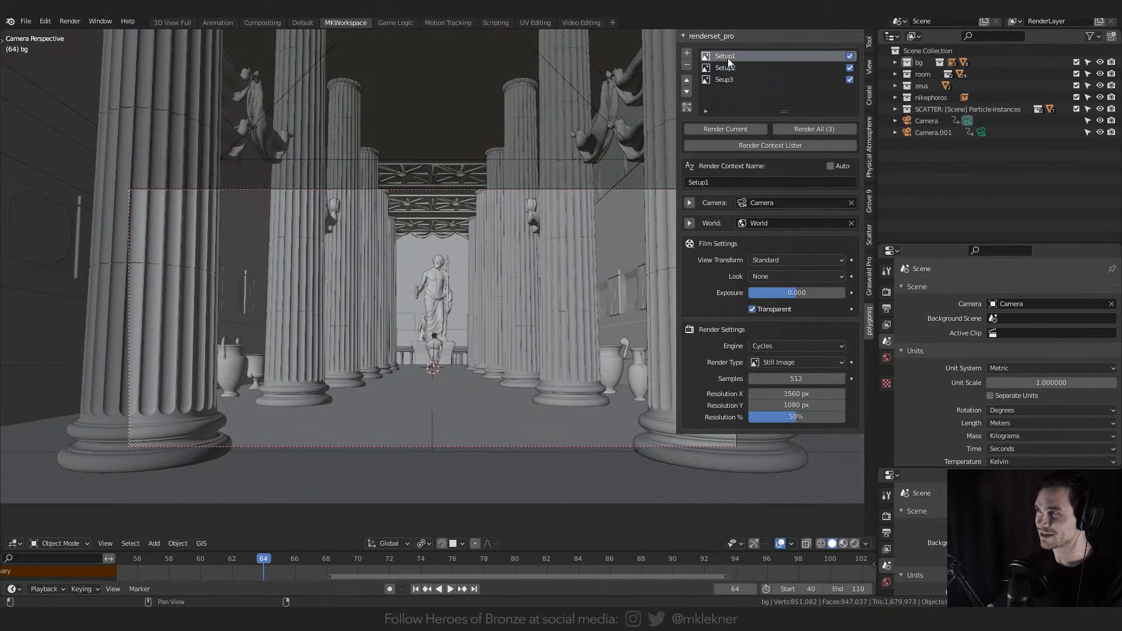
click(720, 69)
click(723, 79)
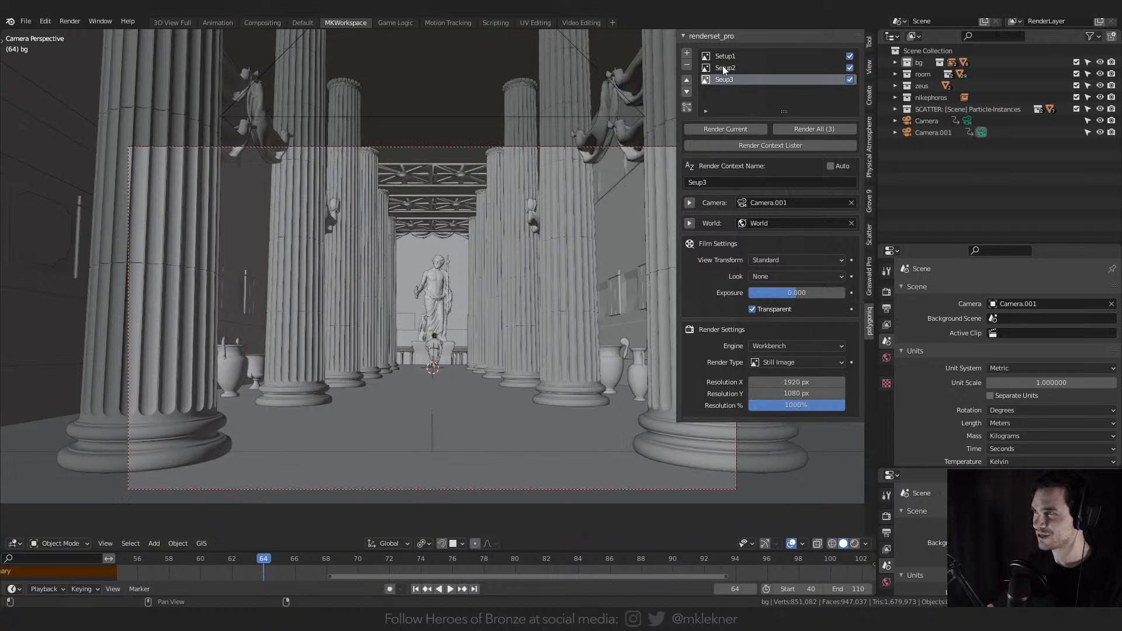
click(722, 67)
click(724, 58)
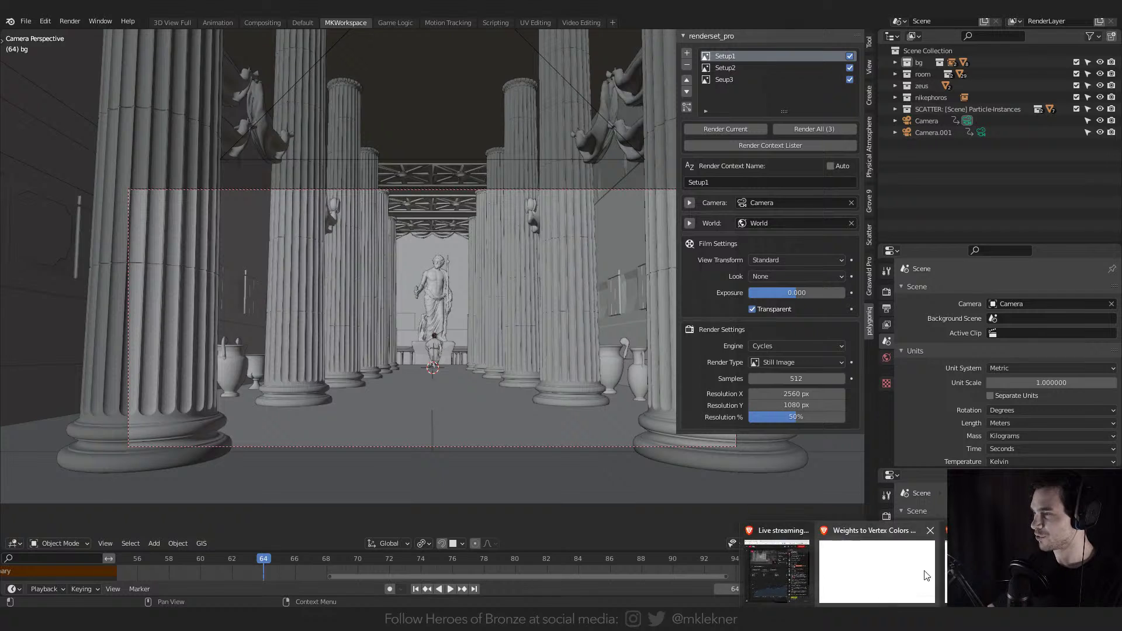
- Switch to the browser and view the Render Manager Addon Renderset product page on BlenderMarket
click(927, 575)
scroll(367, 213, up, 2)
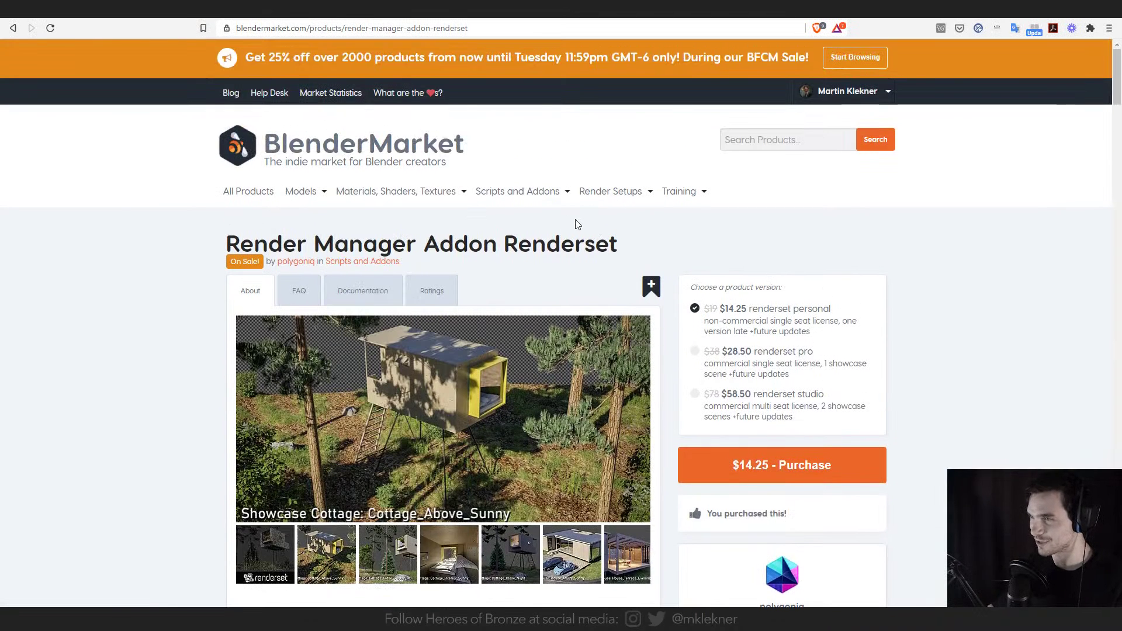
scroll(471, 238, down, 4)
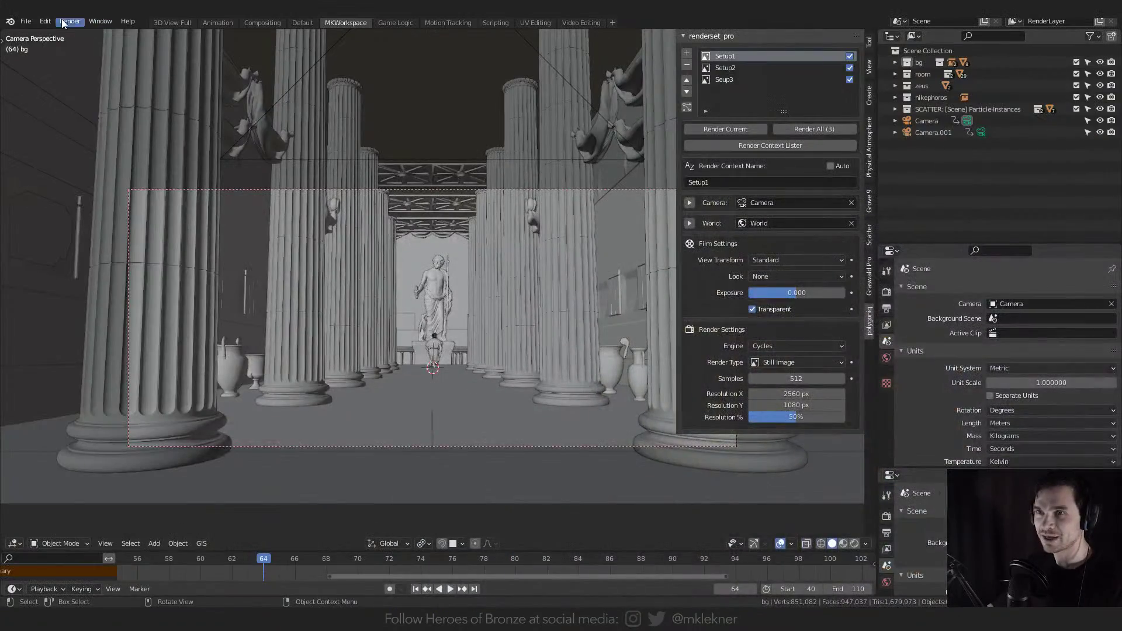
- Open the add-on preferences in Blender and look through the enabled add-ons down to renderset_pro and UV Packmaster
click(45, 21)
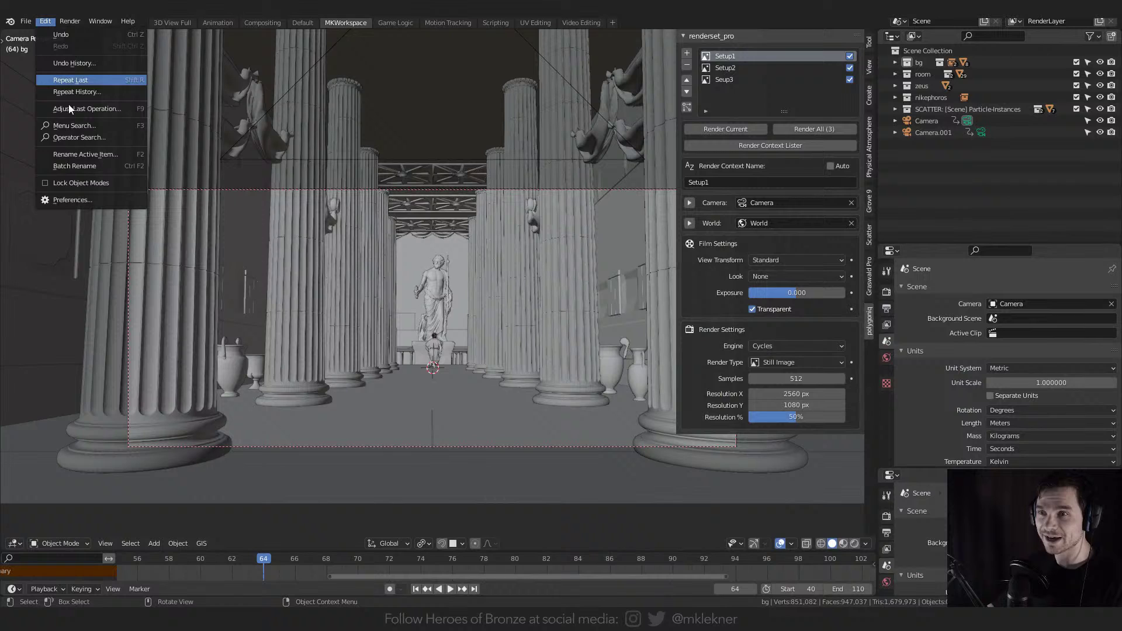
click(70, 200)
scroll(222, 211, down, 10)
scroll(242, 238, down, 3)
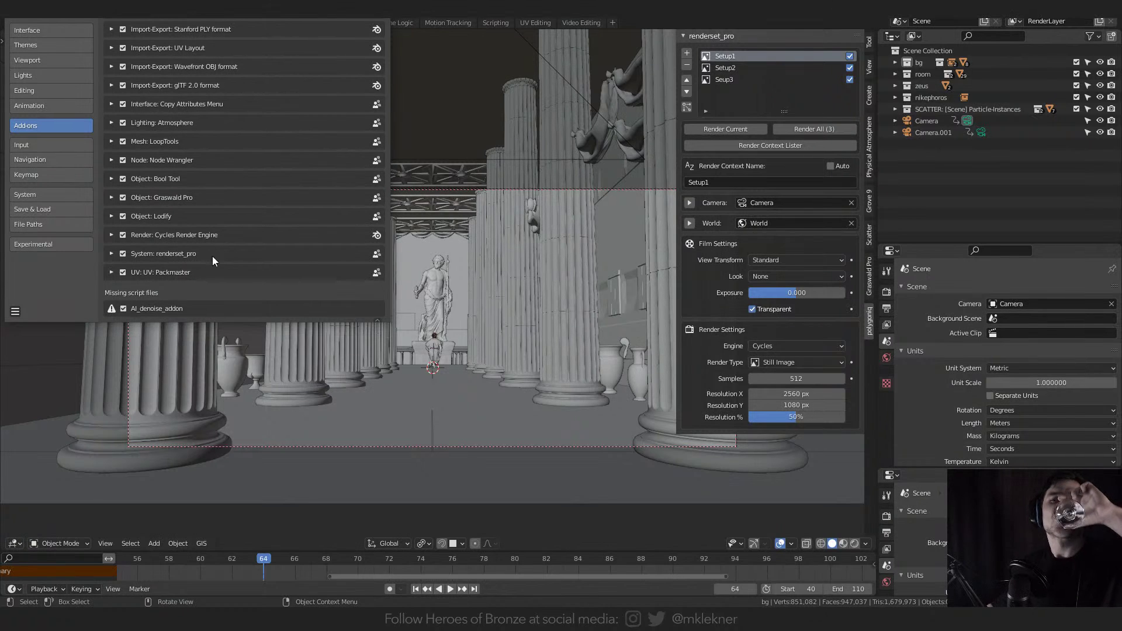
- Move the Preferences window over the viewport and enlarge it to show more of the enabled add-ons
drag(291, 12, 447, 76)
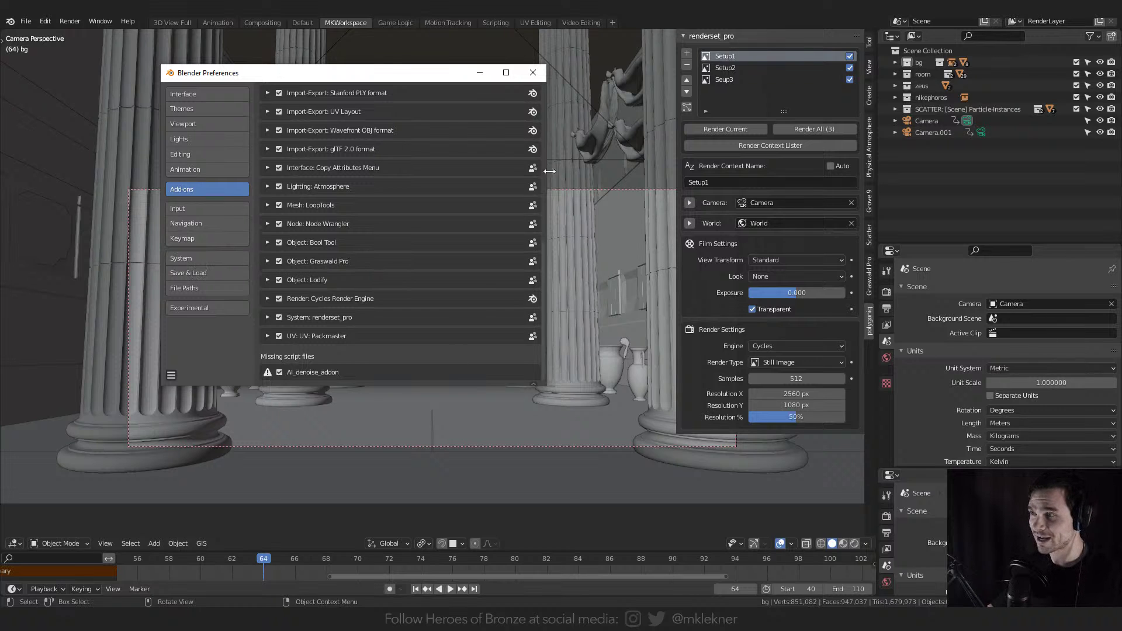
drag(545, 261, 547, 90)
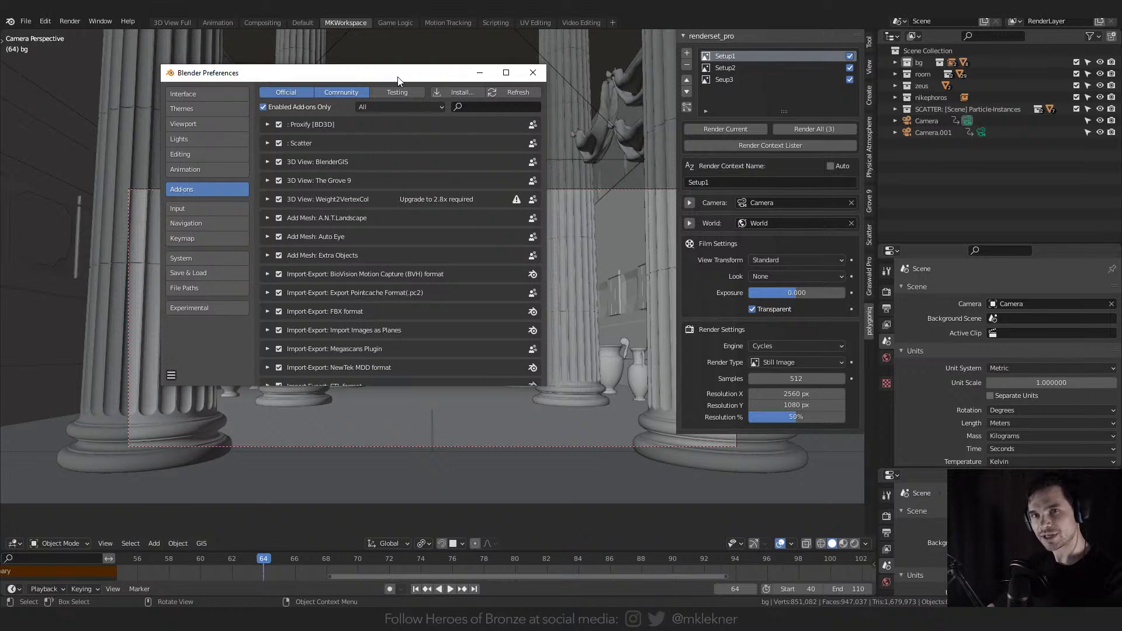
drag(419, 83, 500, 112)
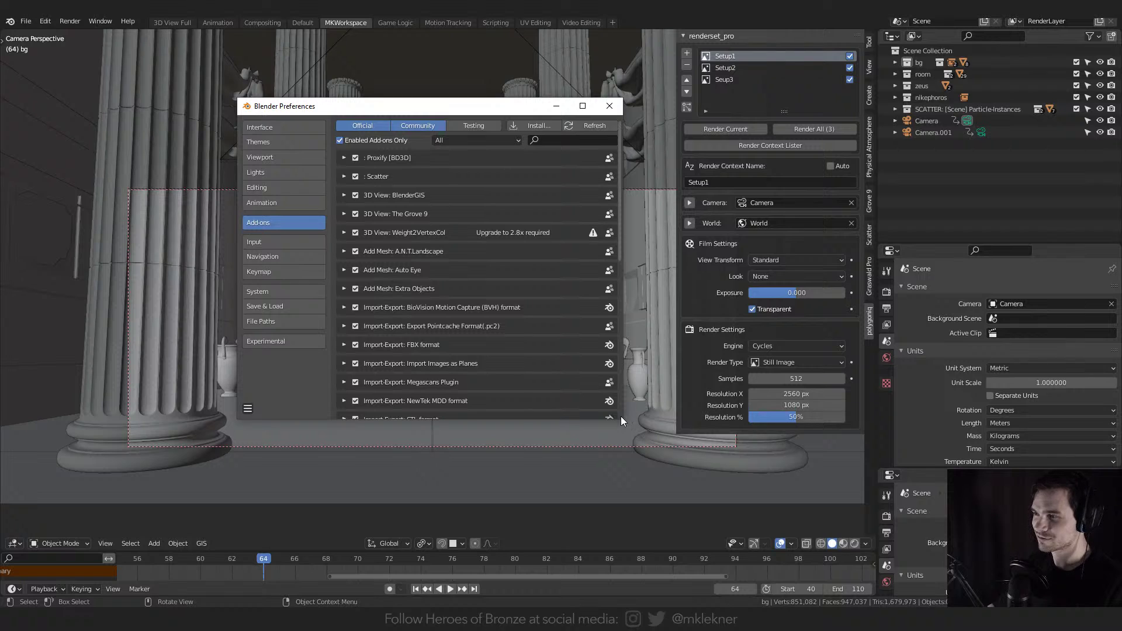
drag(621, 419, 675, 480)
drag(383, 111, 366, 89)
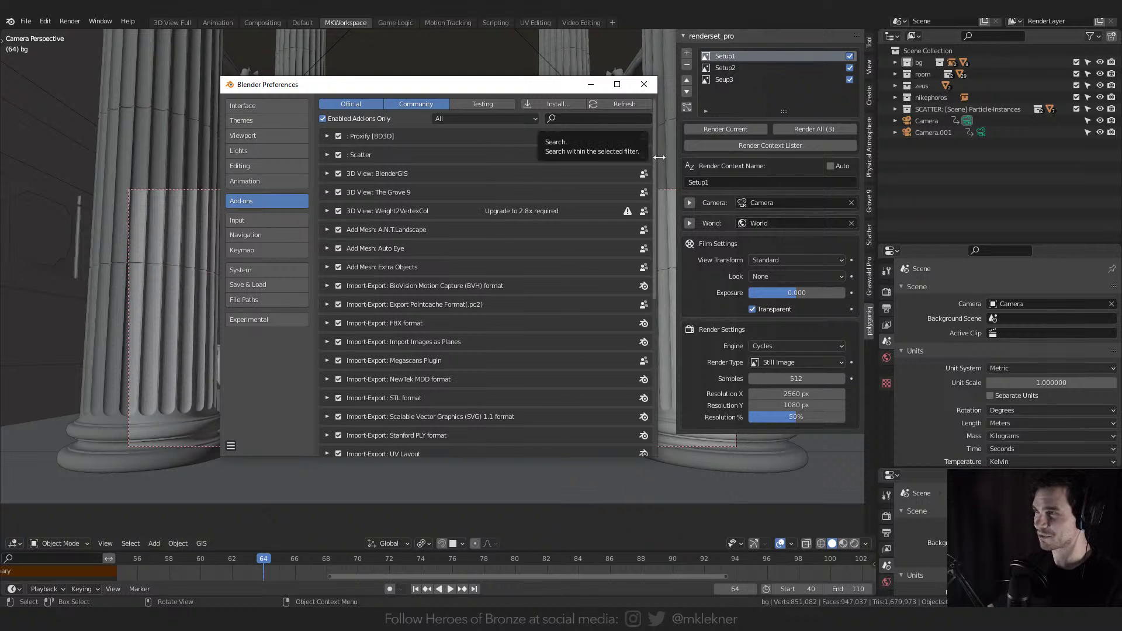
drag(659, 156, 674, 156)
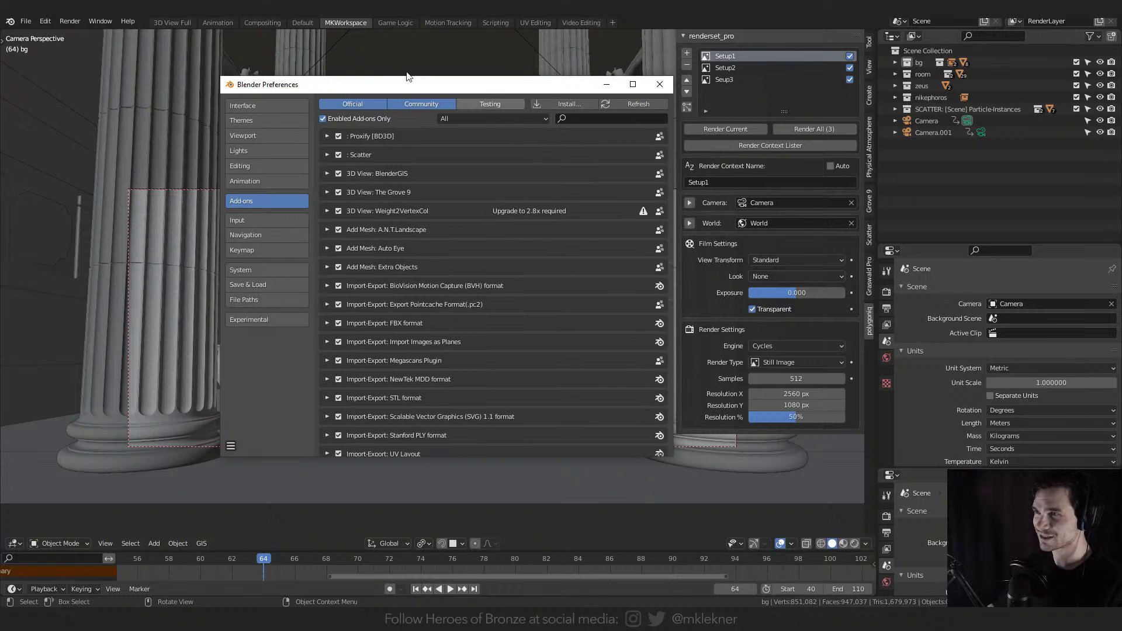
drag(405, 87, 330, 86)
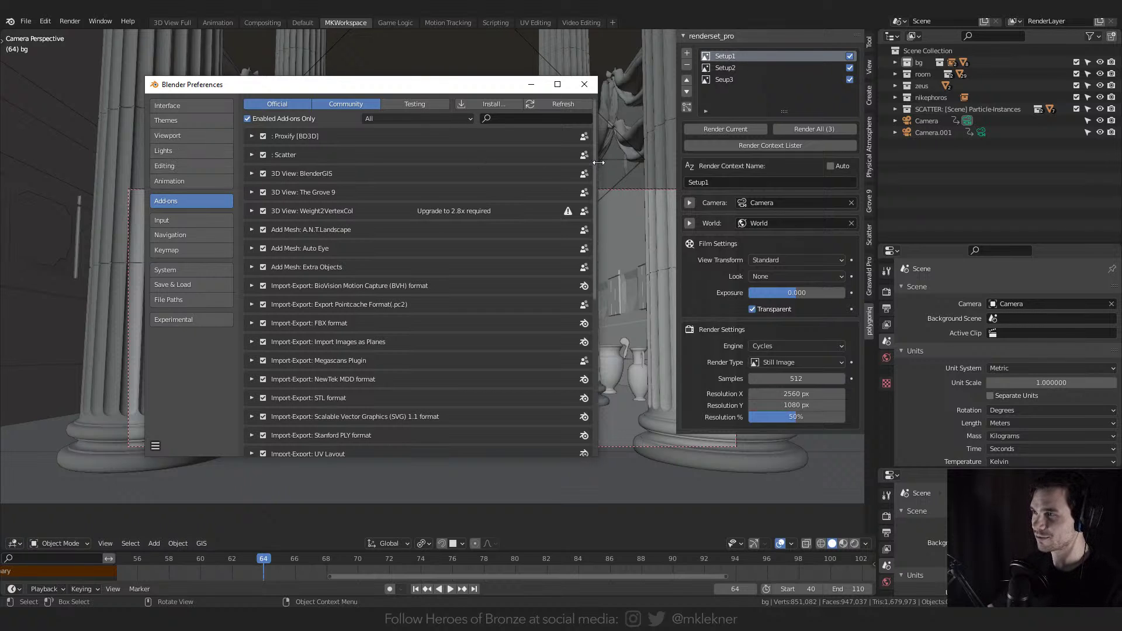
drag(598, 162, 677, 162)
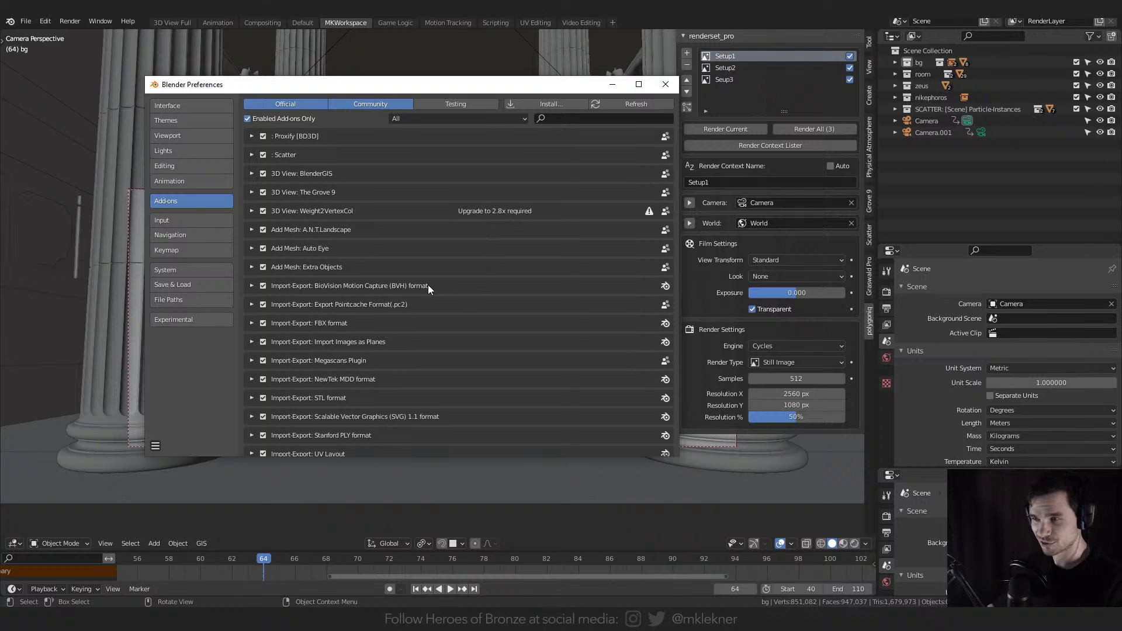
- Look through the rest of the enabled add-ons and close the Preferences window
scroll(425, 287, down, 10)
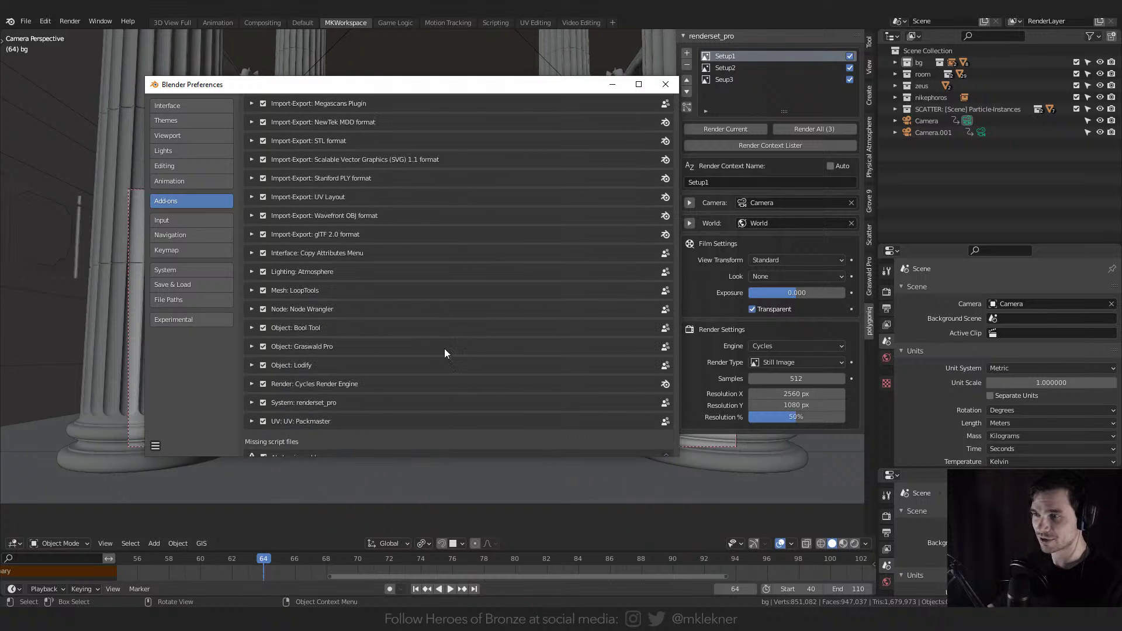
scroll(444, 352, down, 1)
click(667, 86)
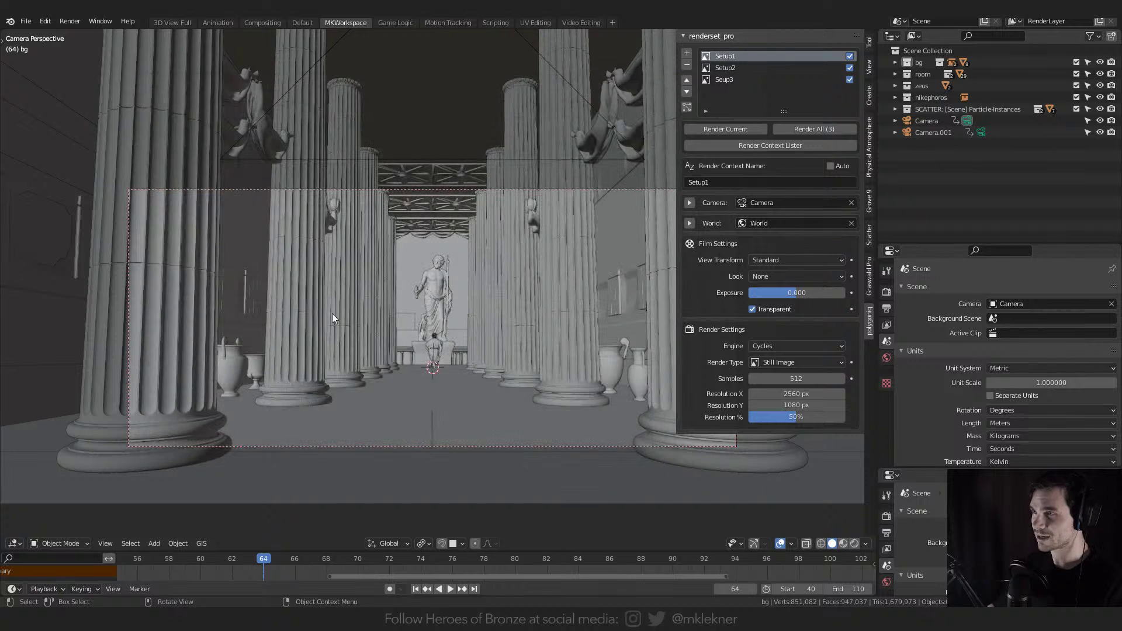
- Leave the camera view of the temple hall and select the Camera object
middle_drag(413, 324, 378, 356)
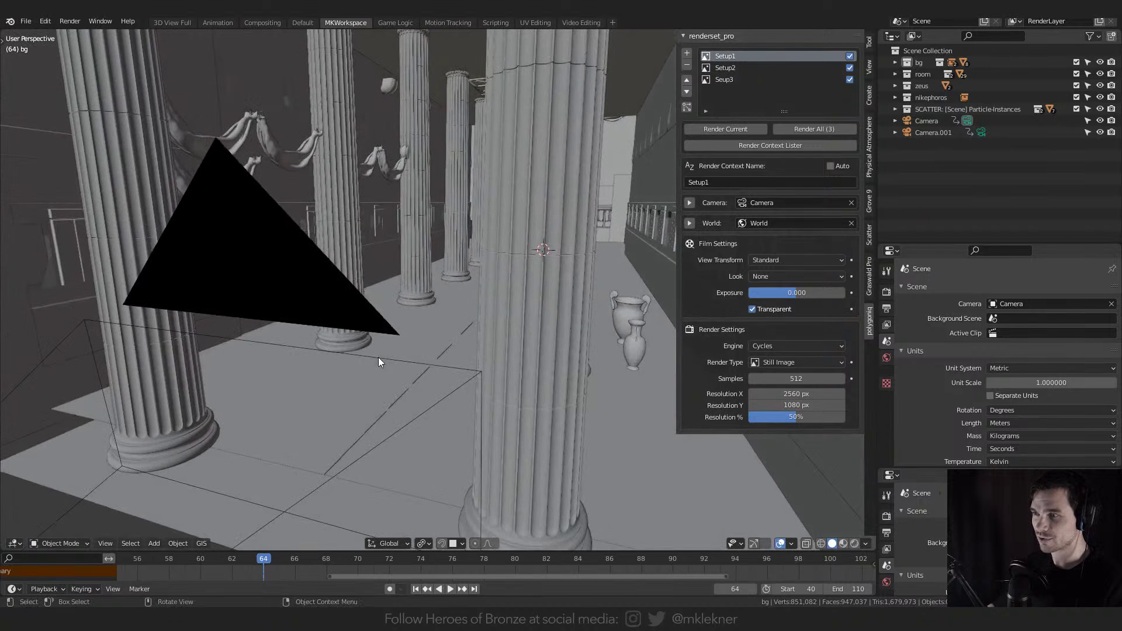
click(326, 302)
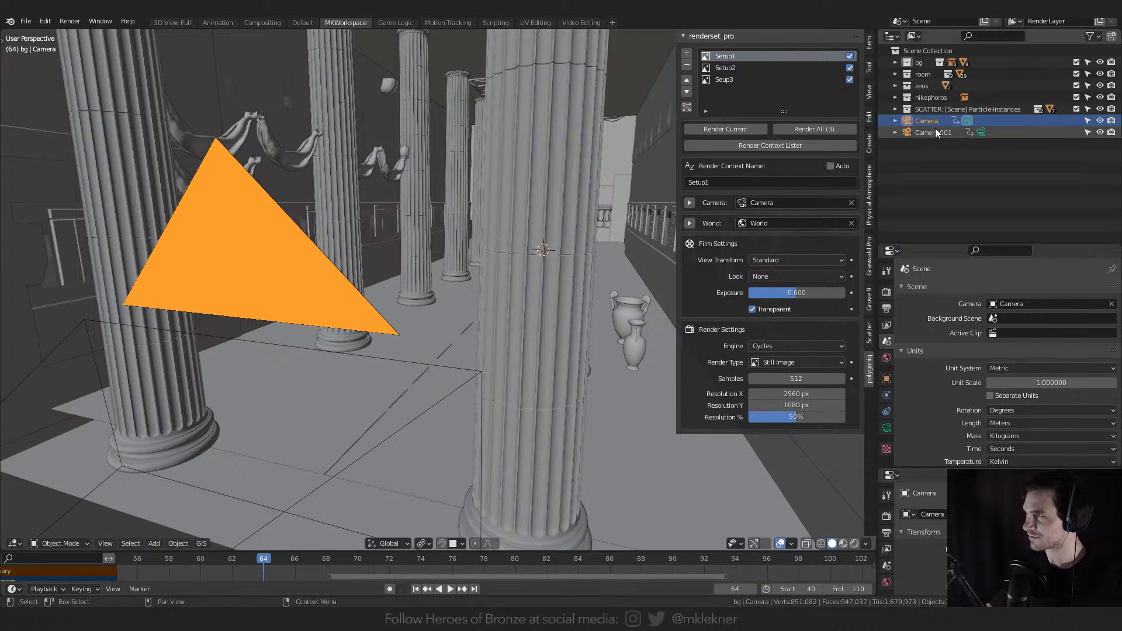
middle_drag(281, 370, 546, 176)
scroll(547, 179, up, 4)
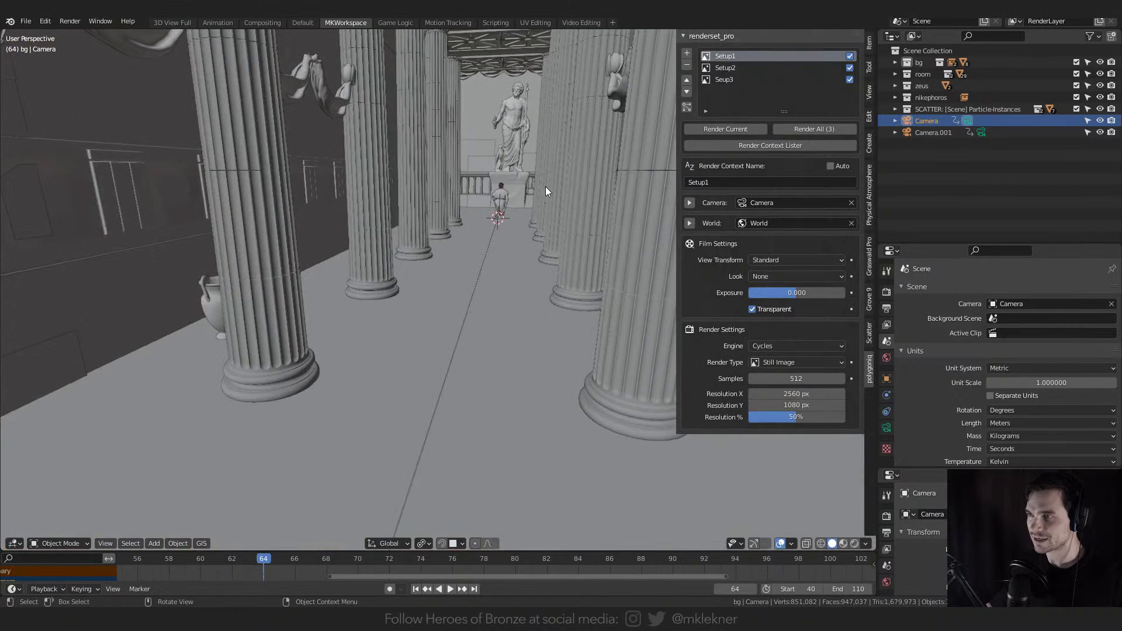
scroll(545, 188, down, 2)
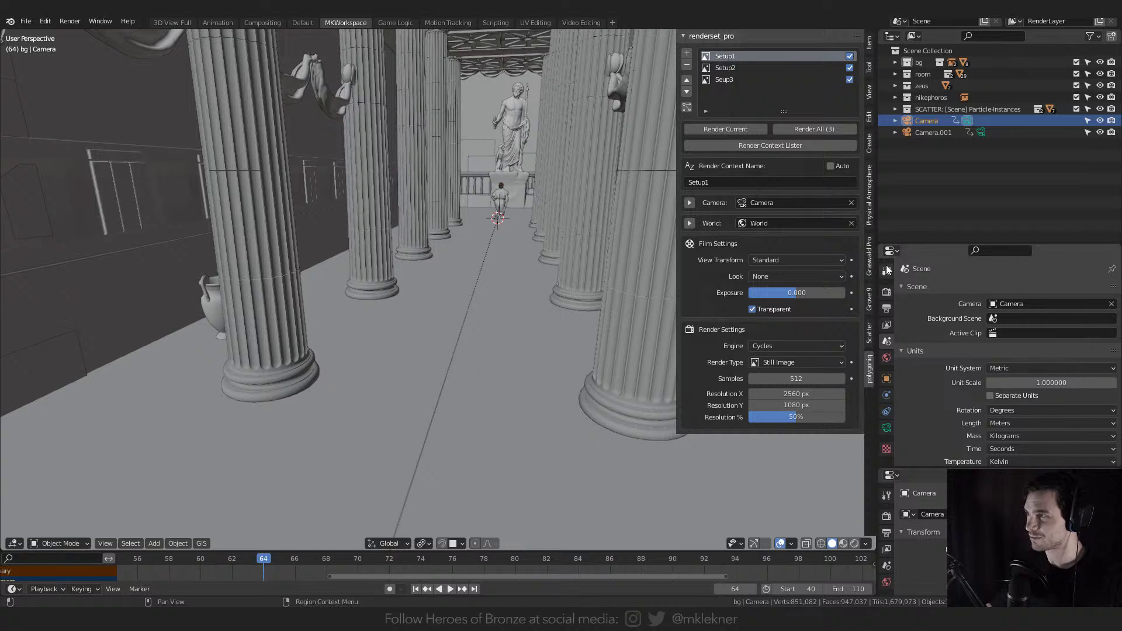
- Set the output frame range of the Setup1 context to start at 0 and end at 100
click(886, 292)
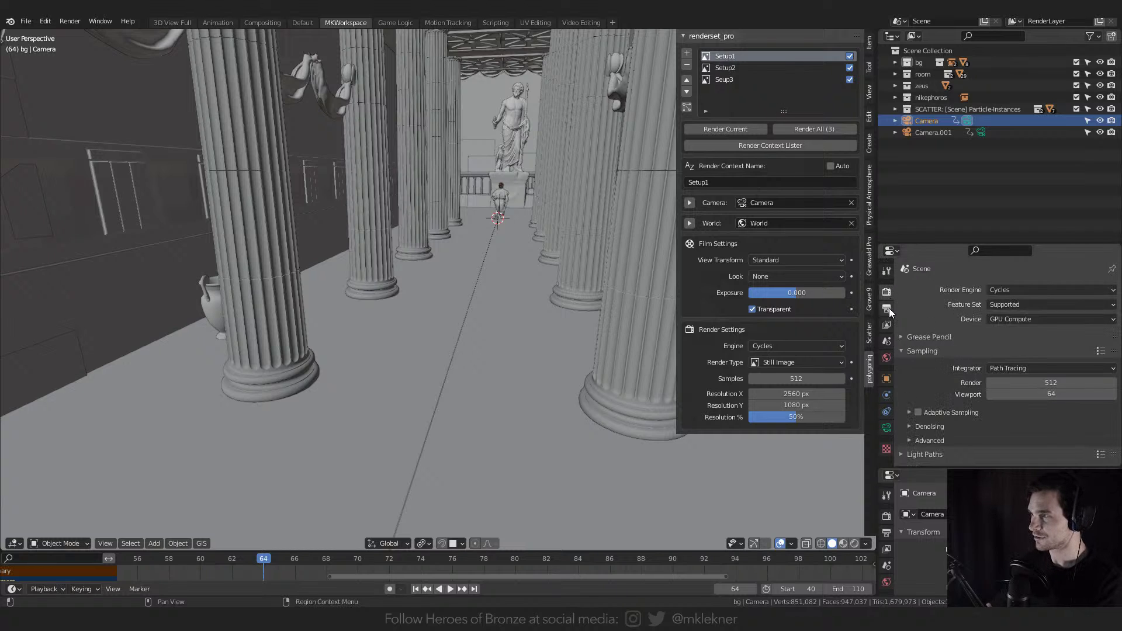
click(887, 308)
click(1035, 395)
text(1)
key(Return)
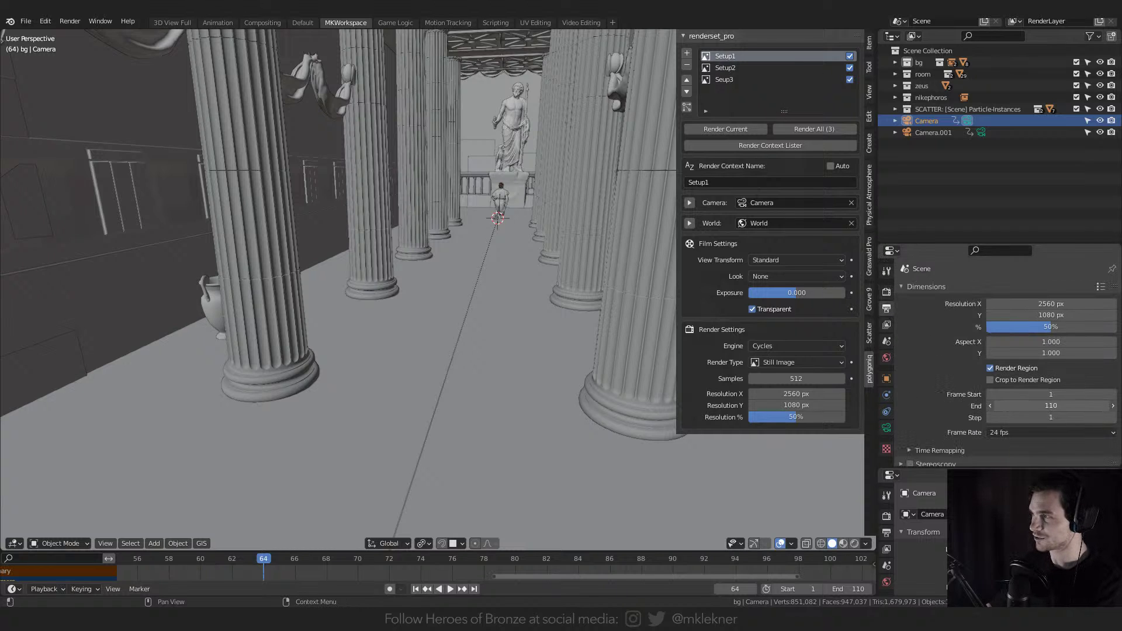
click(1051, 405)
text(100)
key(Return)
click(990, 394)
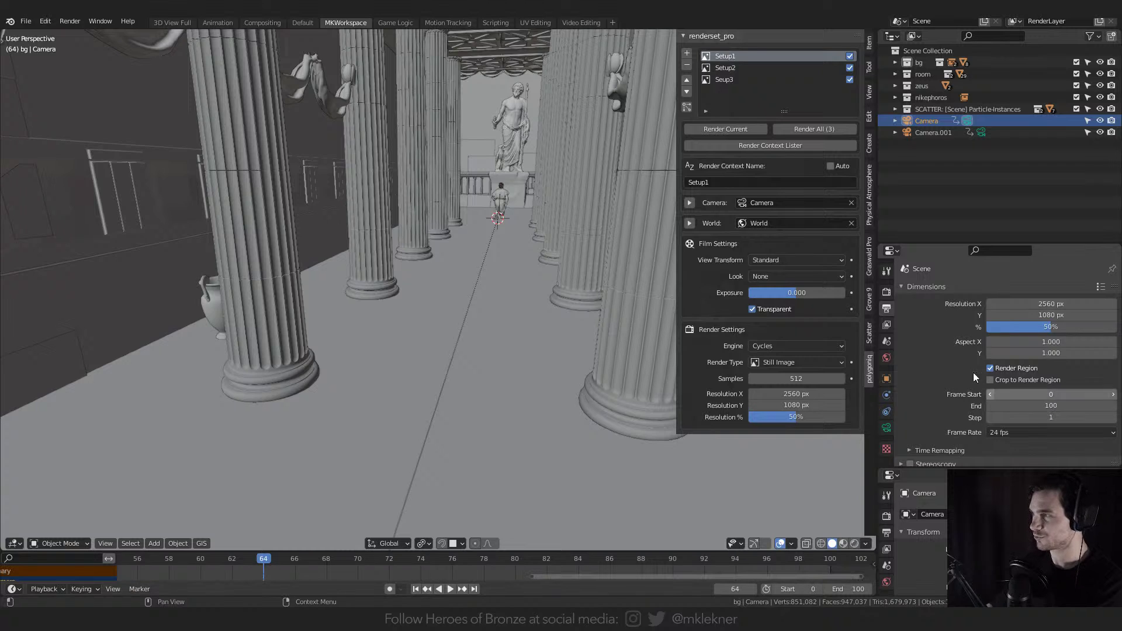
- Set the output frame range of the Setup2 context to start at 101 and end at 200
click(728, 69)
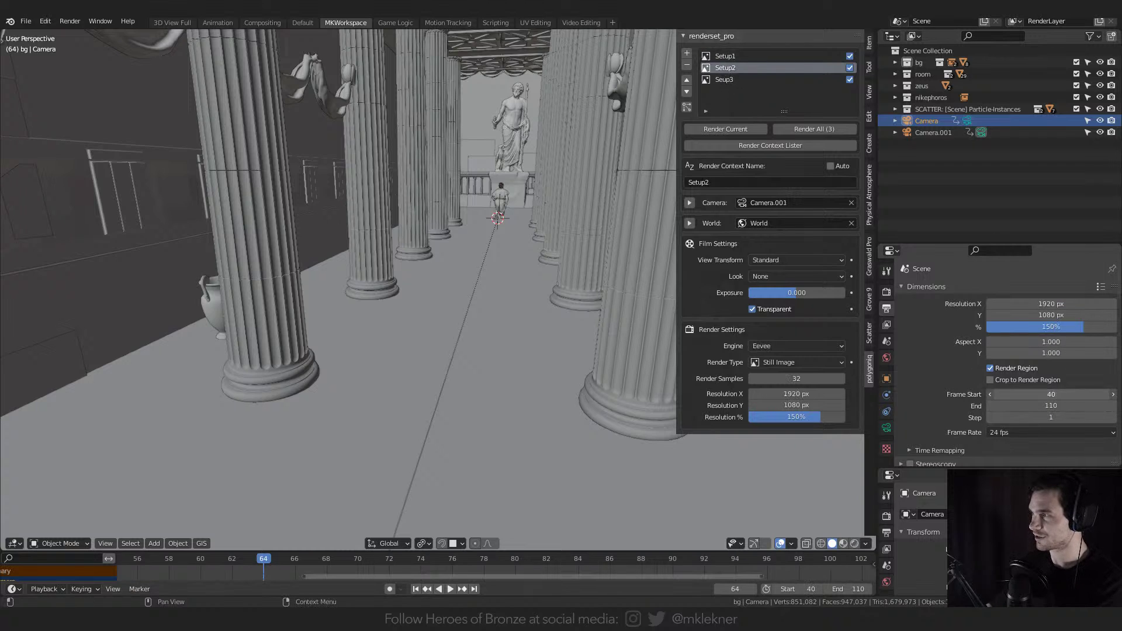
click(1061, 396)
text(100)
key(BackSpace)
text(1)
key(Return)
click(1061, 406)
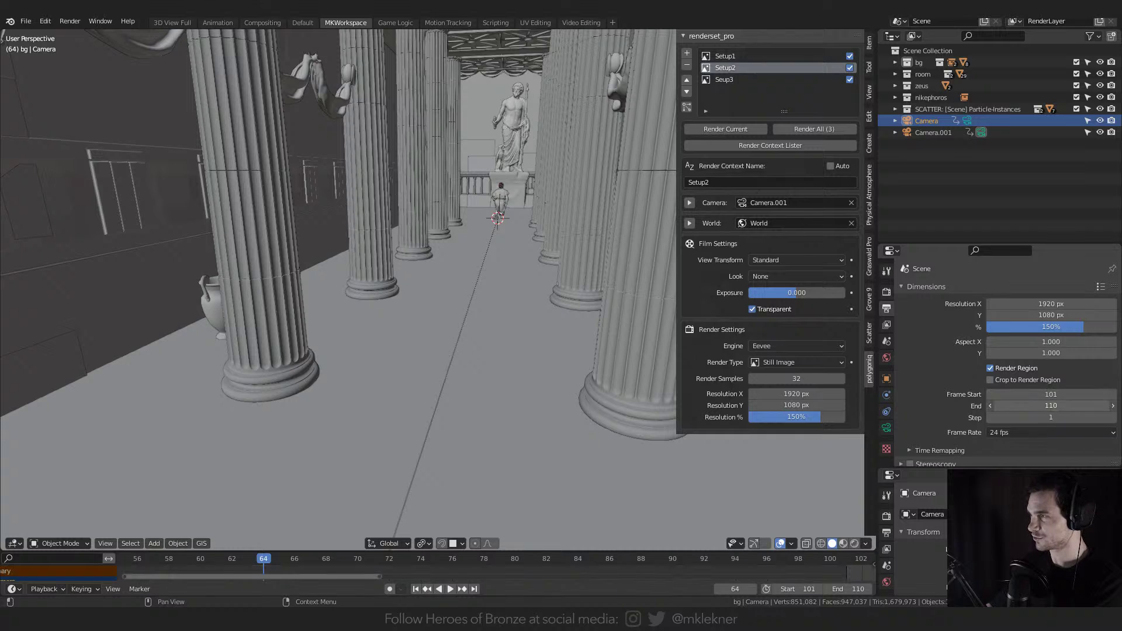
text(200)
key(Return)
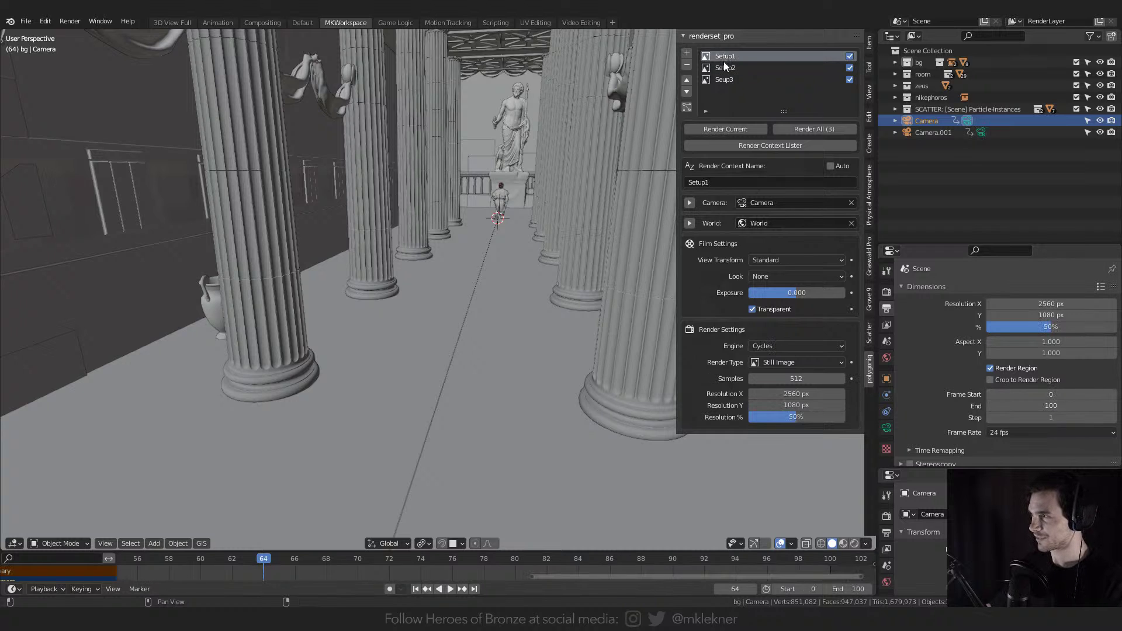
- Compare the frame ranges stored in Setup1 and Setup2 by switching between the contexts, ending on Setup1
click(724, 56)
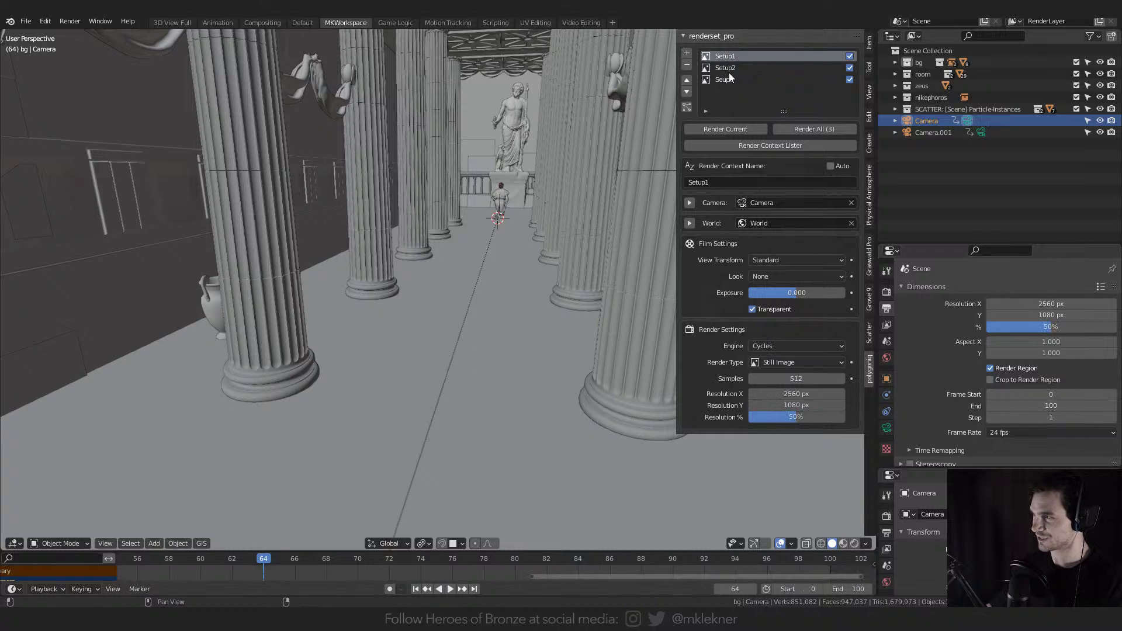
click(730, 68)
click(728, 57)
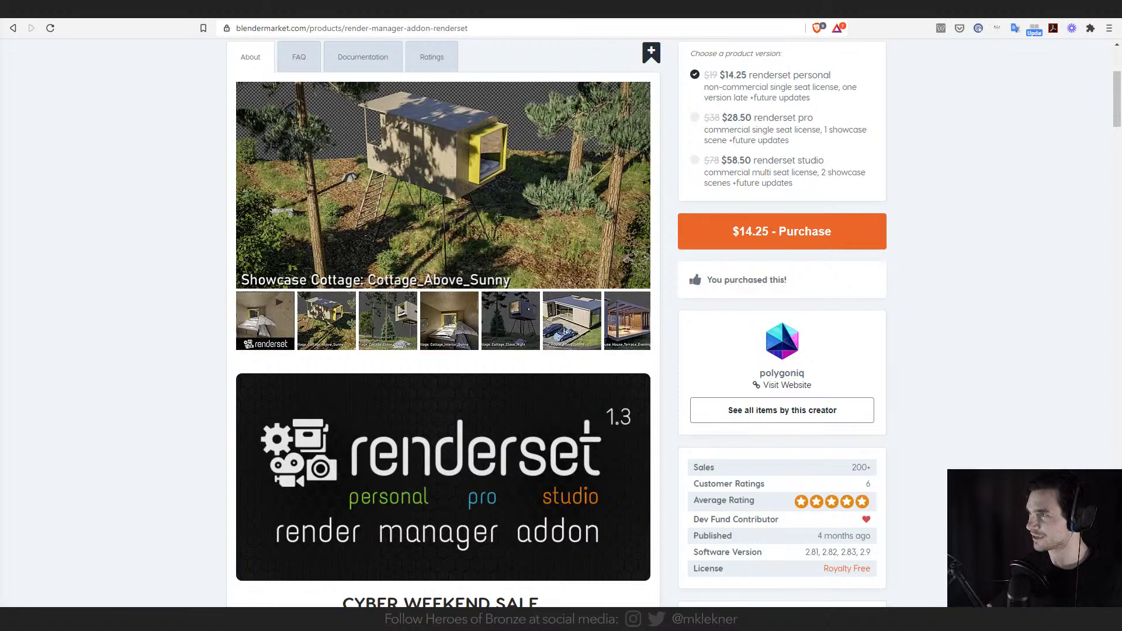
- Return from the Renderset product page to Blender and toggle the viewport sidebar off and on
click(1059, 8)
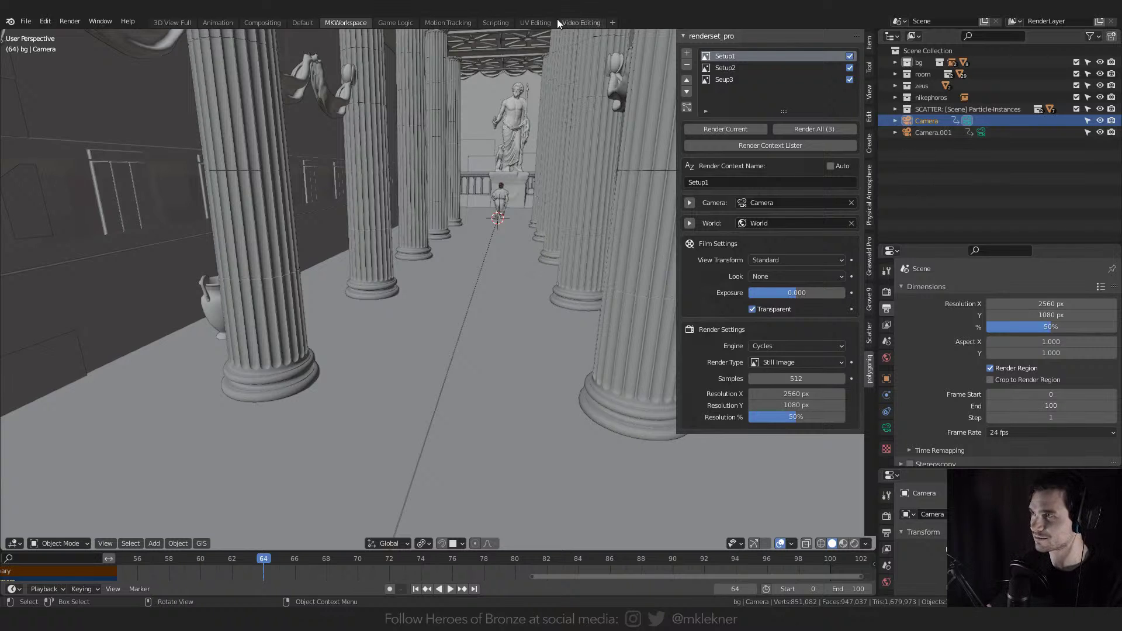
key(n)
key(n)
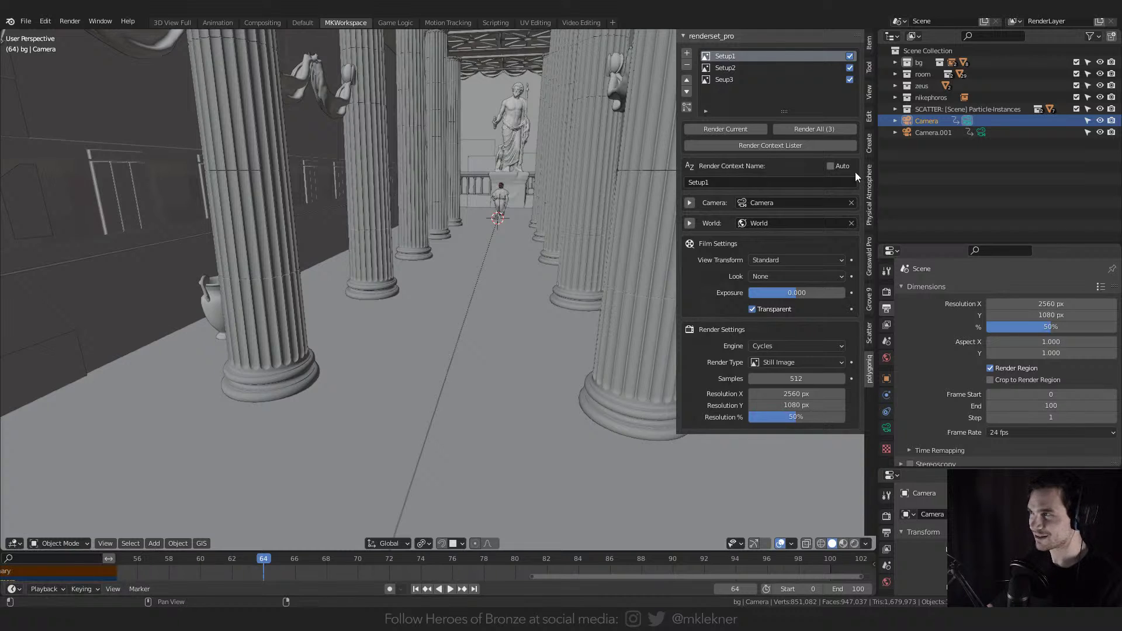
- Open the Preferences on the add-ons section and look through the enabled import-export add-ons
click(45, 21)
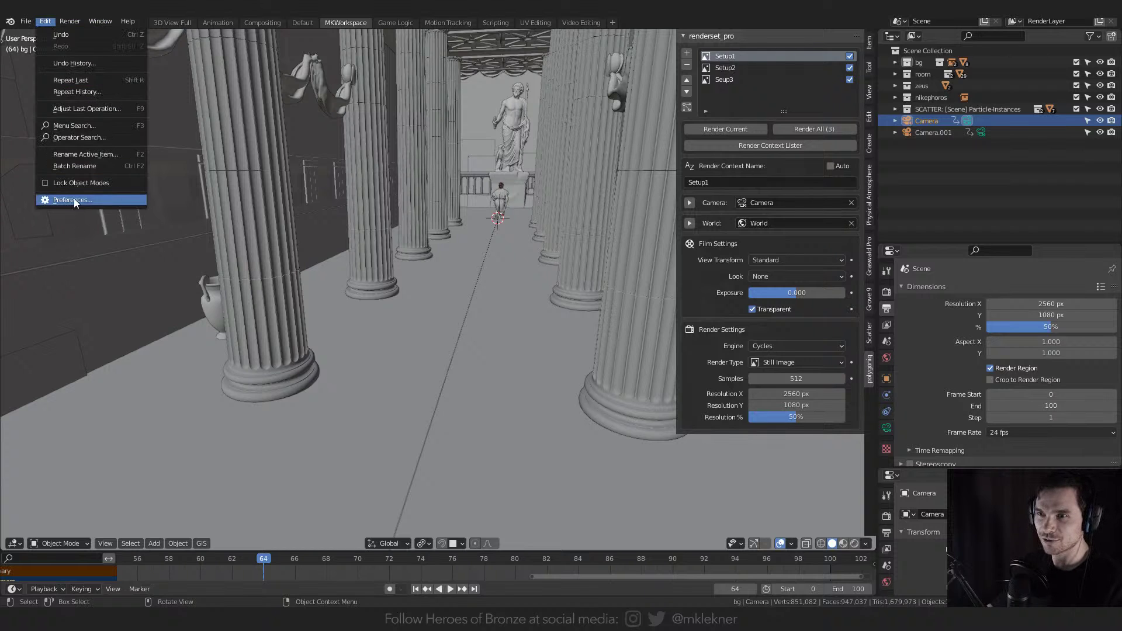
click(74, 199)
scroll(268, 183, down, 8)
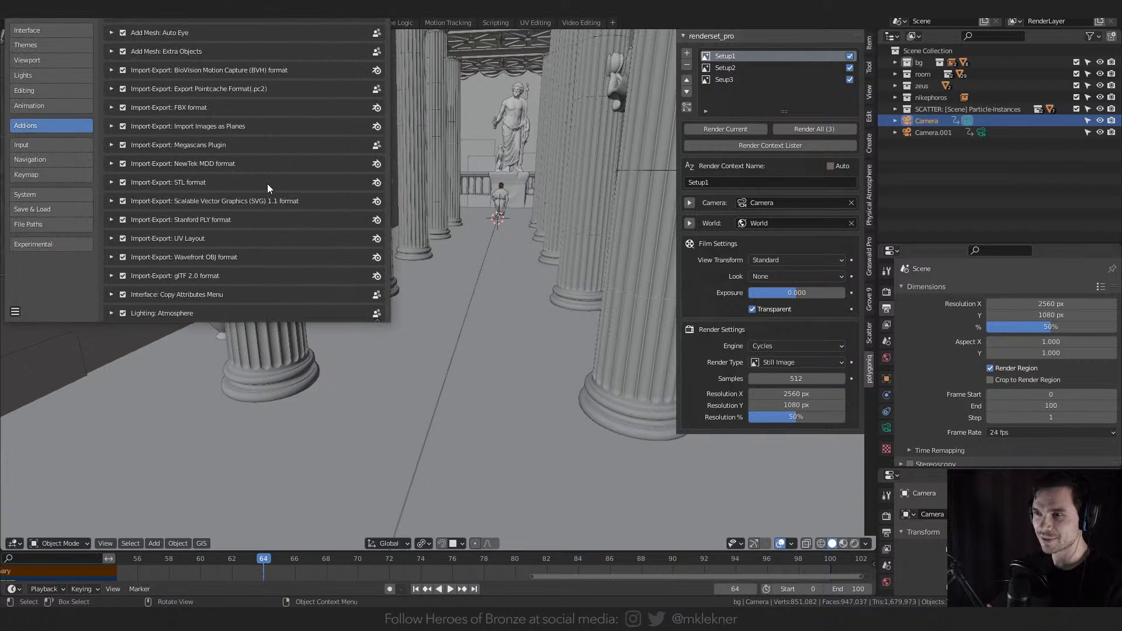
scroll(185, 266, up, 2)
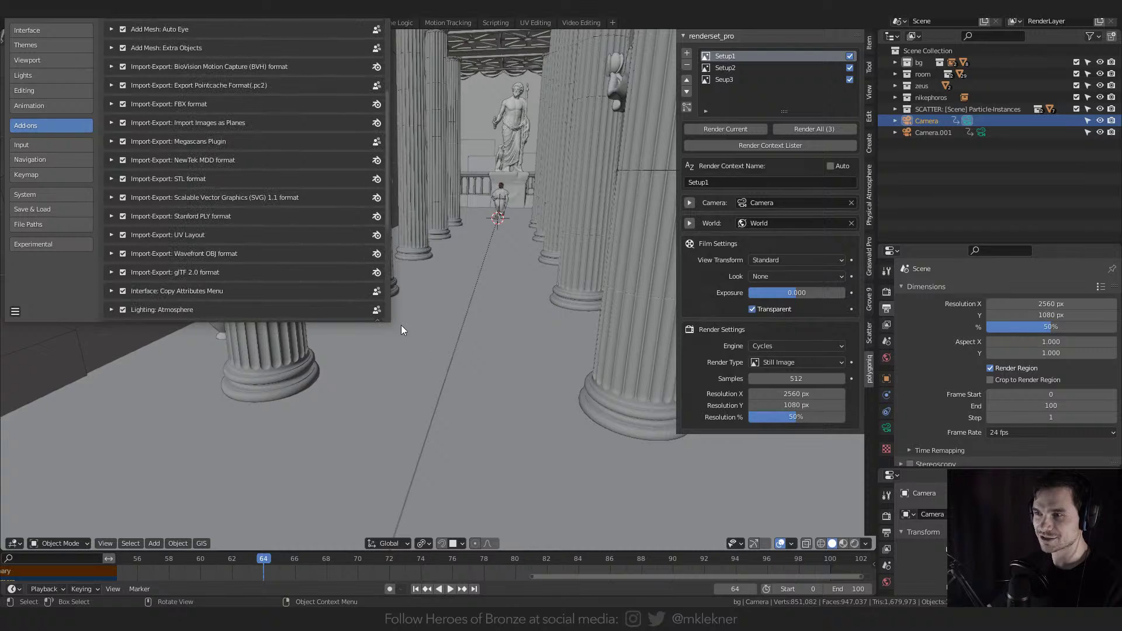
- Enlarge the Preferences window, review the full list of enabled add-ons down to UV: Packmaster, and close the Preferences
drag(389, 320, 613, 466)
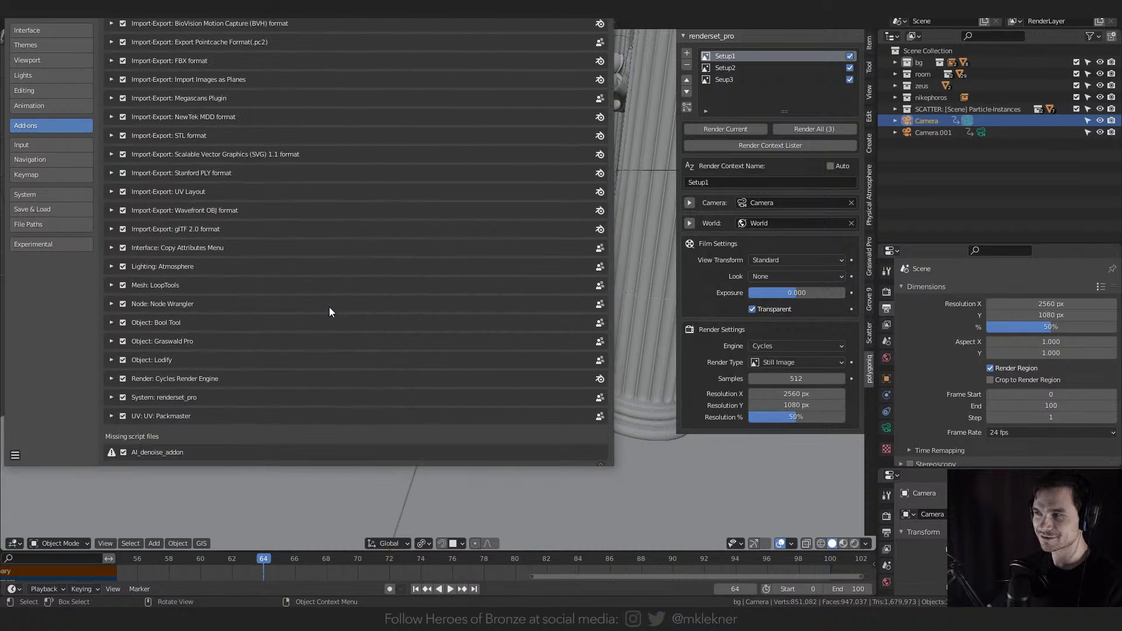
scroll(328, 306, up, 8)
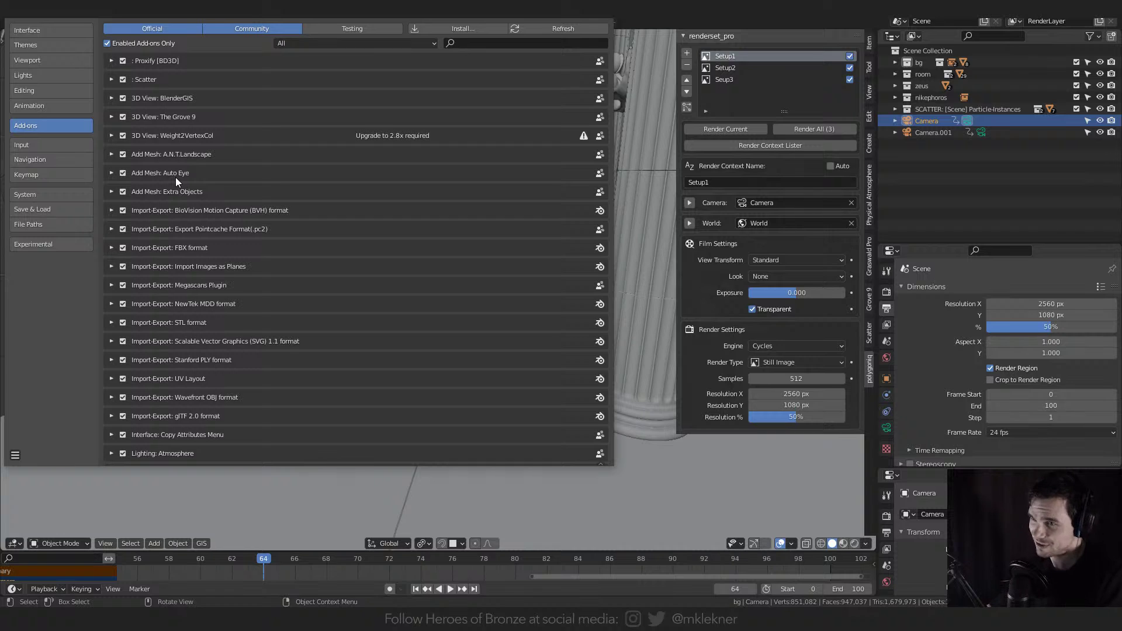
scroll(199, 233, down, 4)
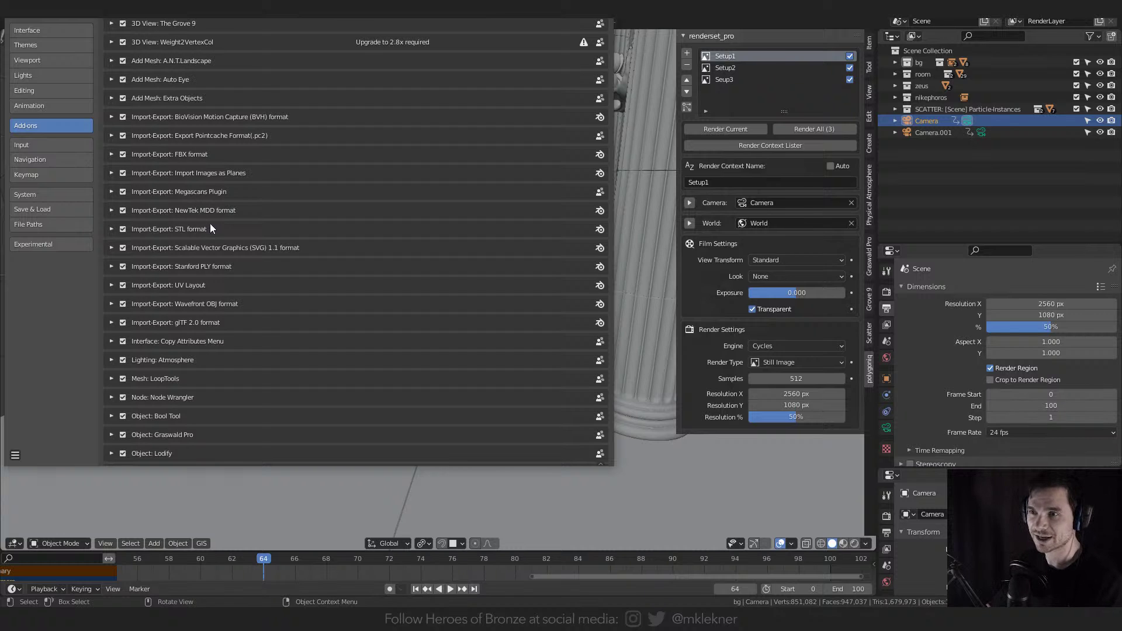
scroll(209, 223, down, 3)
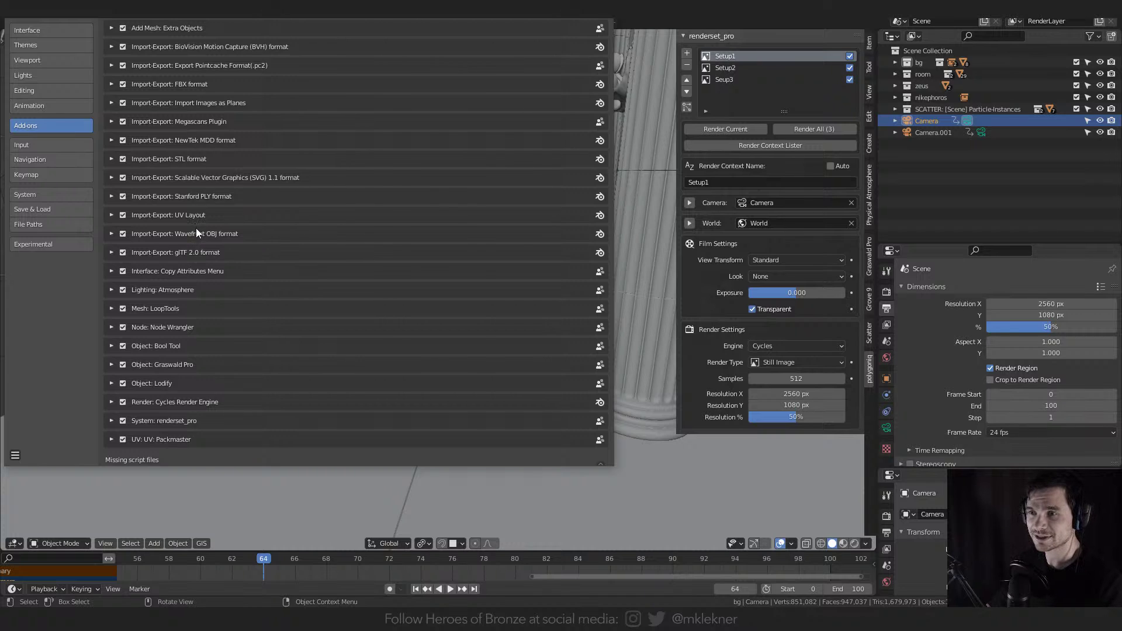
scroll(195, 228, down, 1)
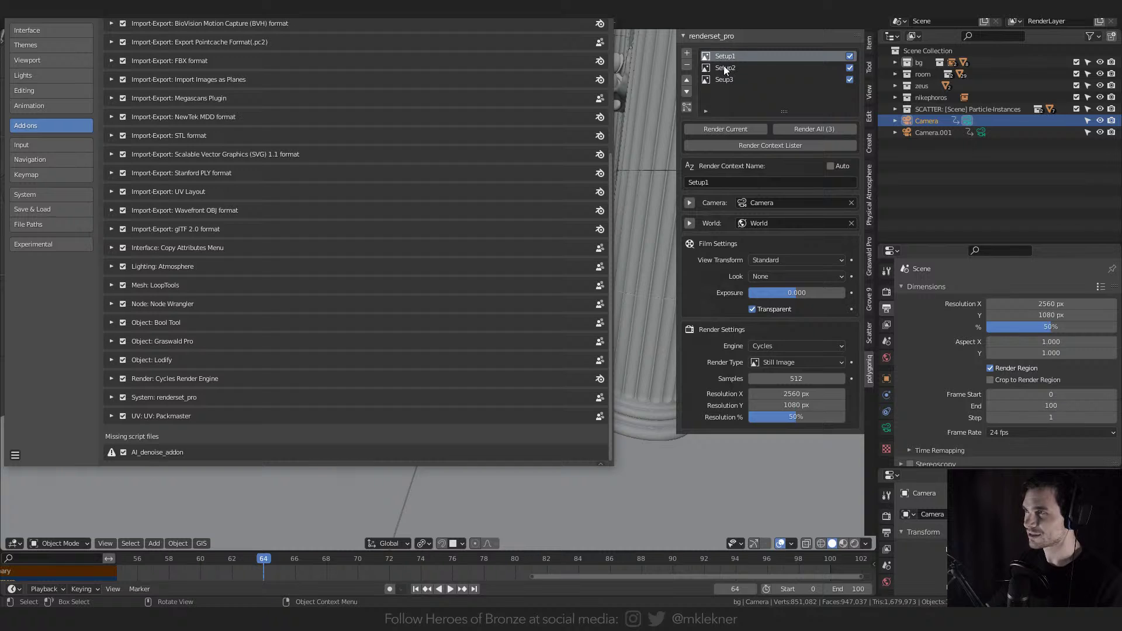
drag(566, 8, 547, 37)
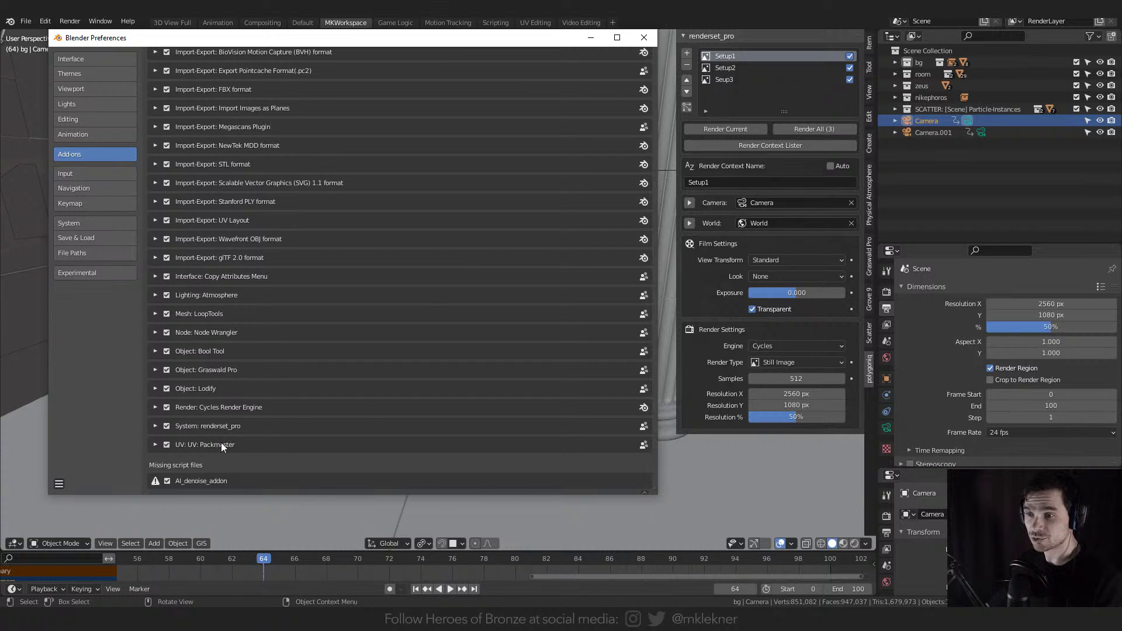
click(645, 37)
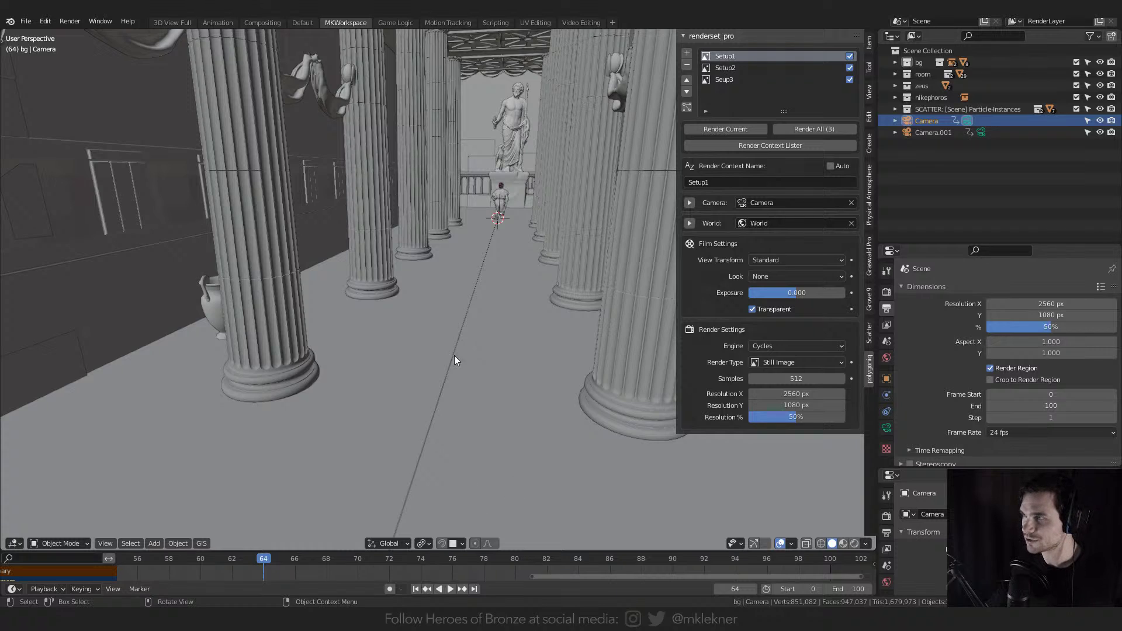
- Hide the viewport sidebar, select the temple floor, and clear the selection again
middle_drag(454, 355, 421, 349)
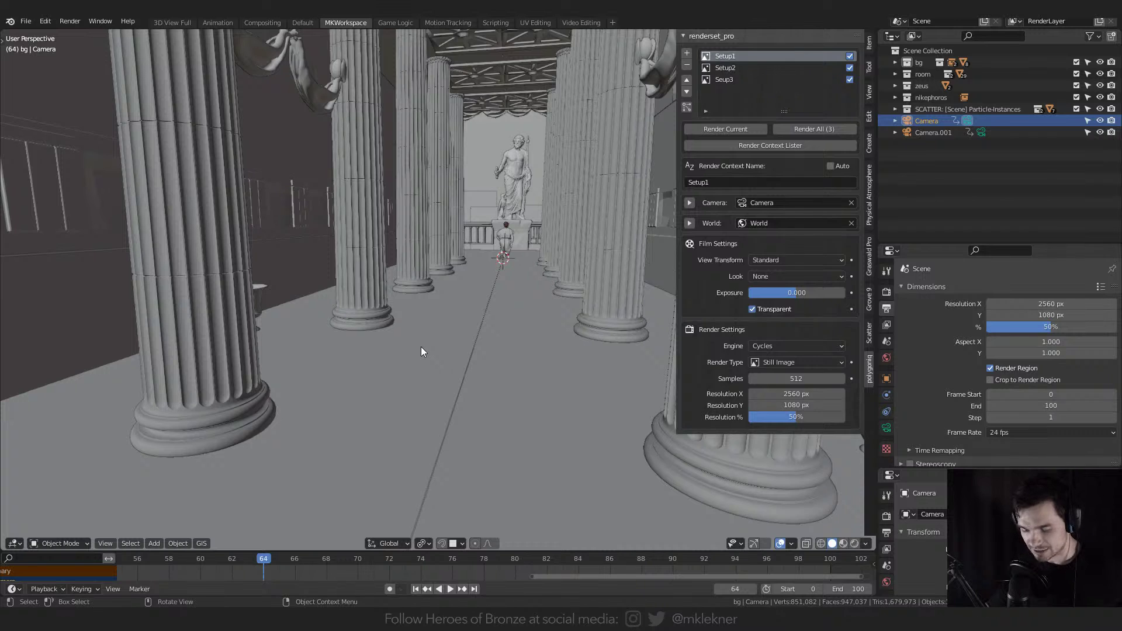
key(n)
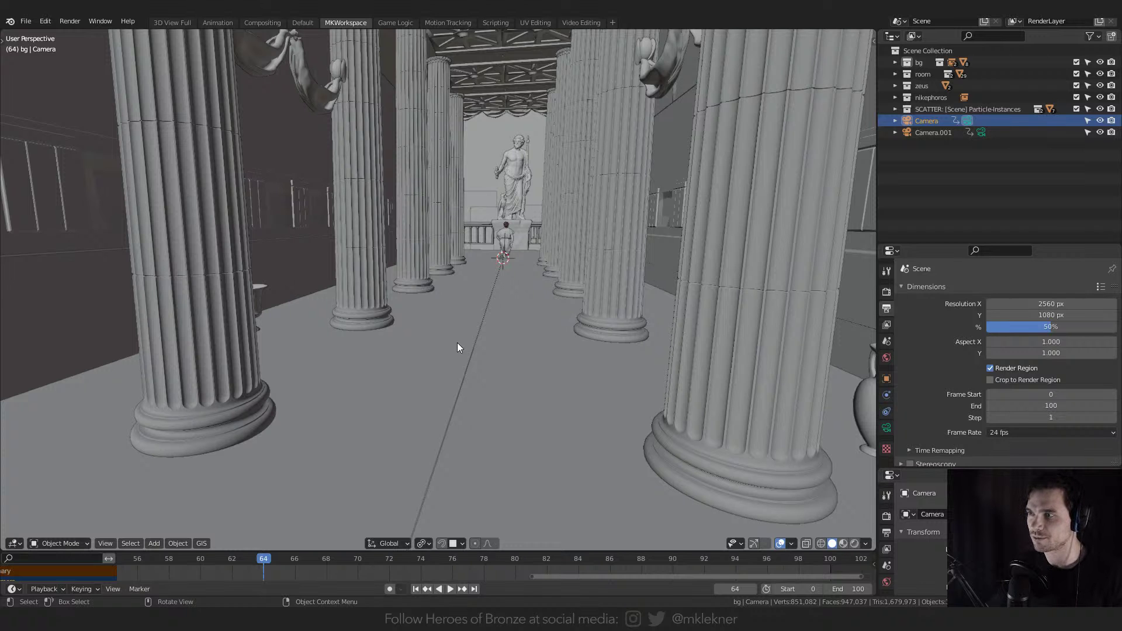
middle_drag(461, 339, 485, 362)
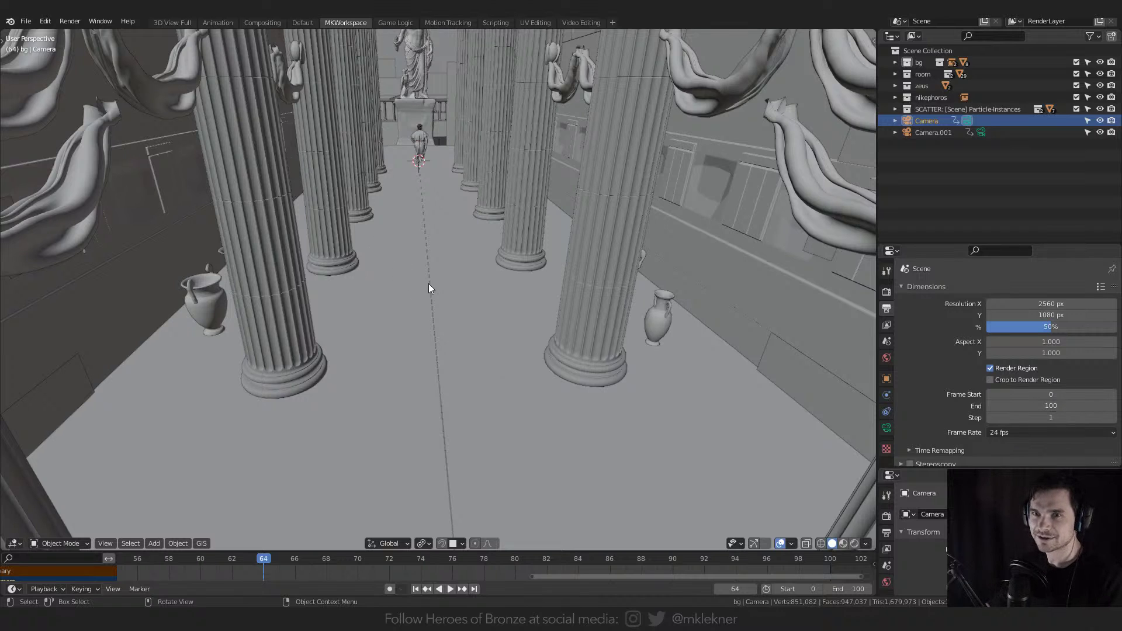
middle_drag(439, 272, 428, 359)
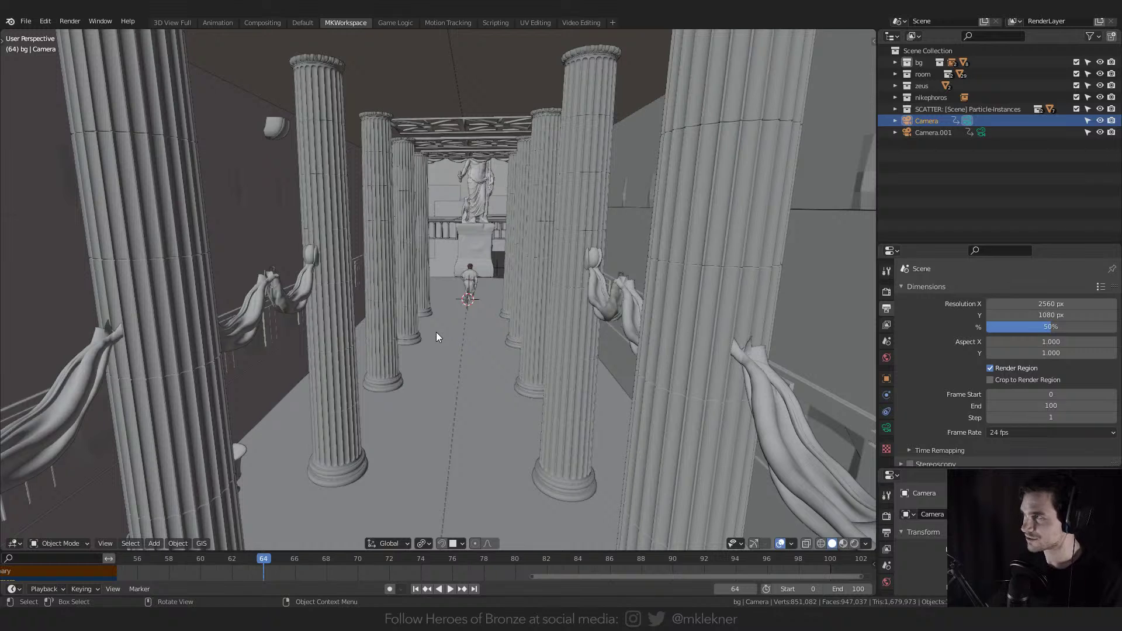
click(439, 339)
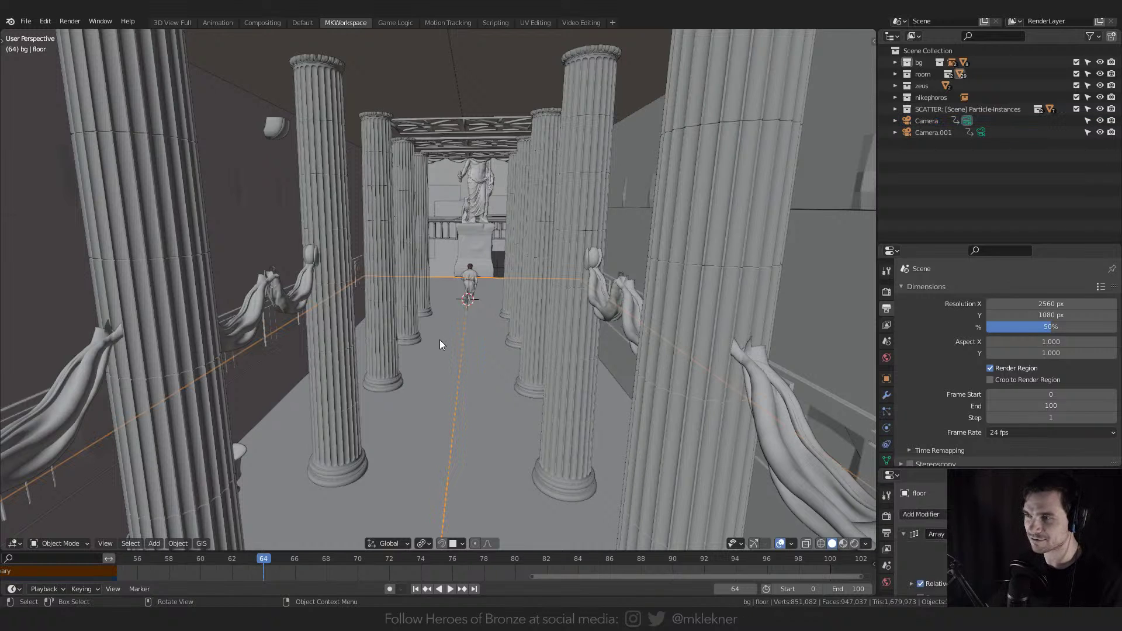
key(alt+a)
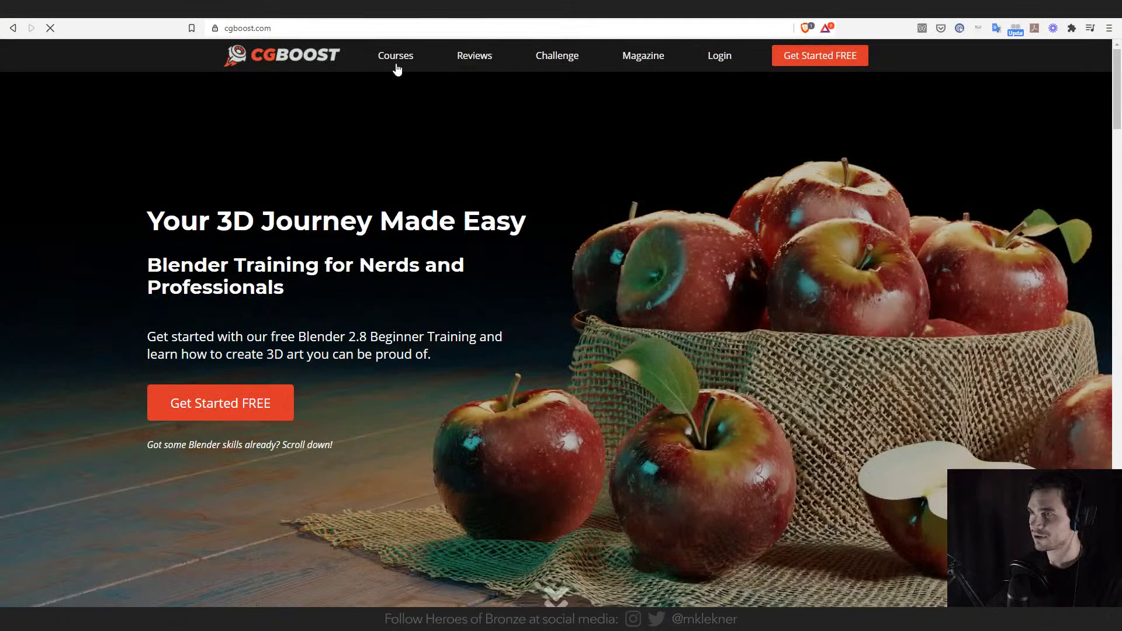
- Switch to the CG Boost website in the browser and open the Blender 2.8 Launch Pad course page
mouse_move(394, 66)
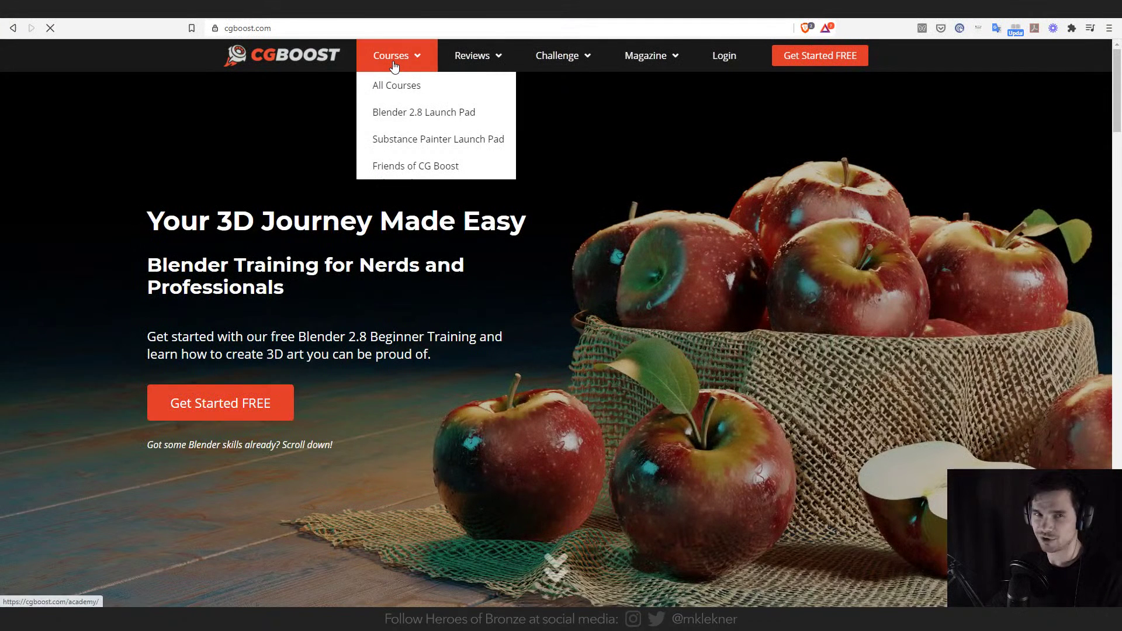
click(403, 112)
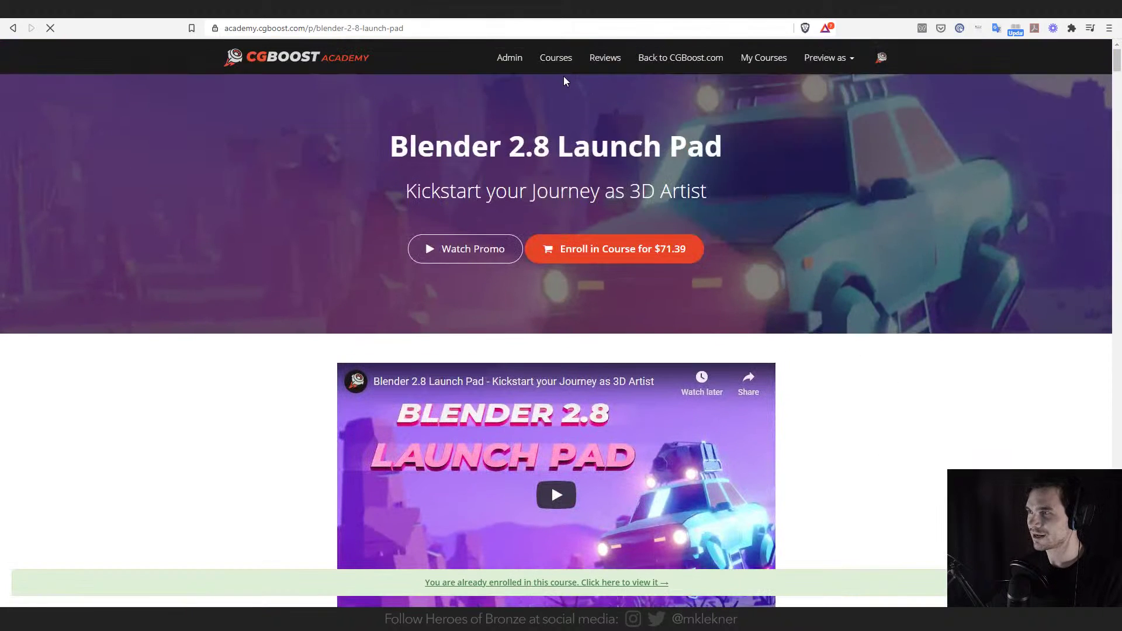
scroll(561, 90, down, 1)
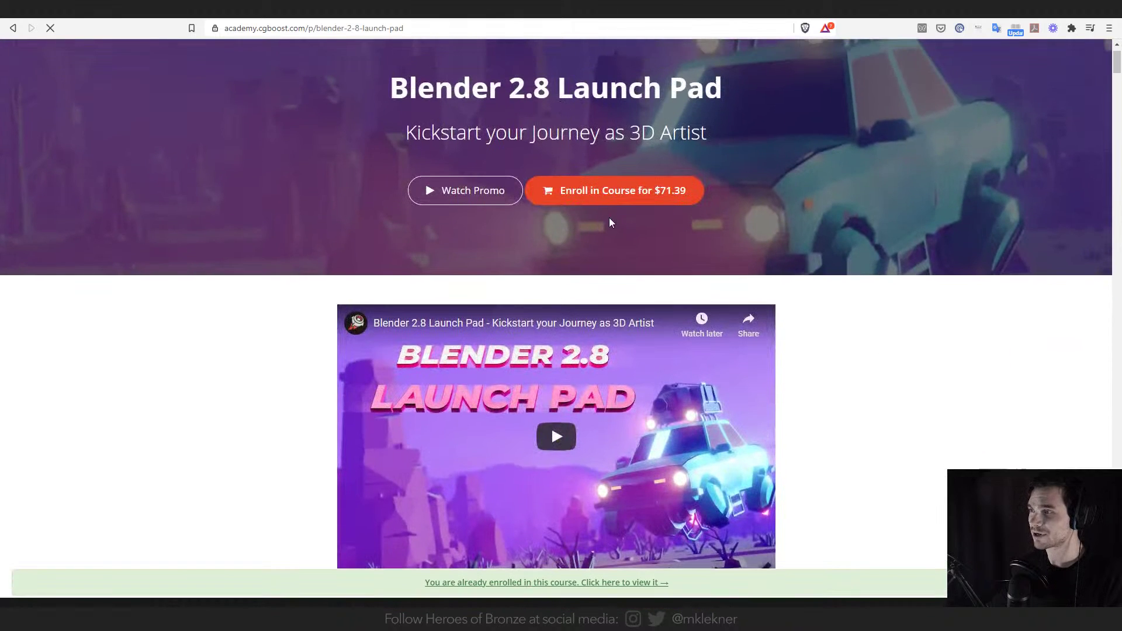
scroll(609, 221, up, 1)
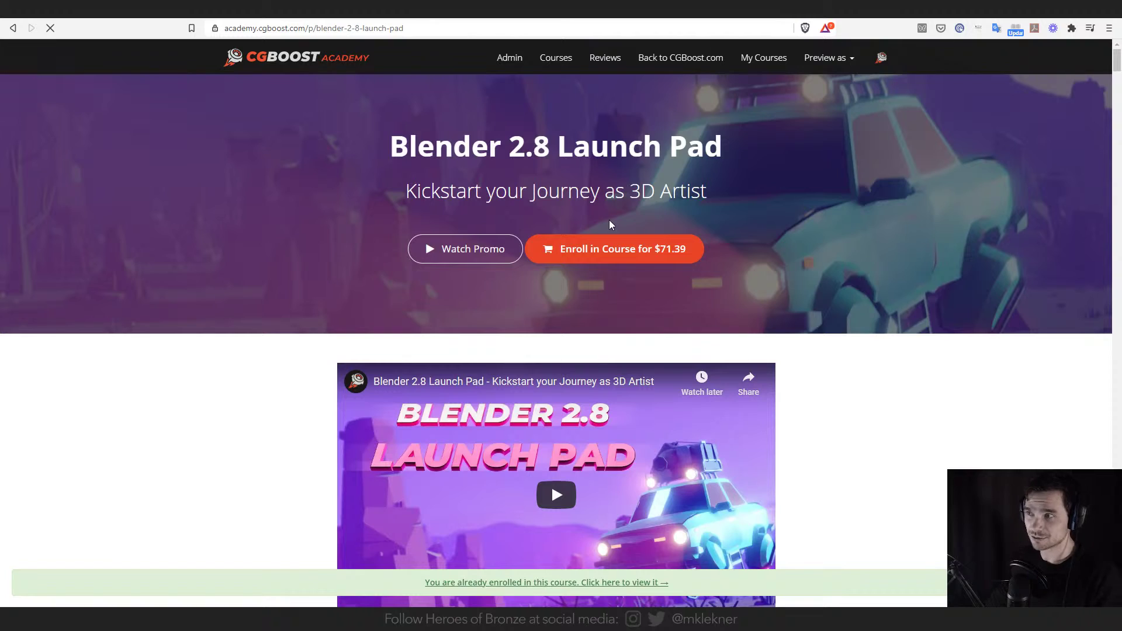
- Look through the Launch Pad course description and its chapter overviews down to the Course Curriculum
scroll(630, 218, down, 2)
scroll(631, 217, down, 10)
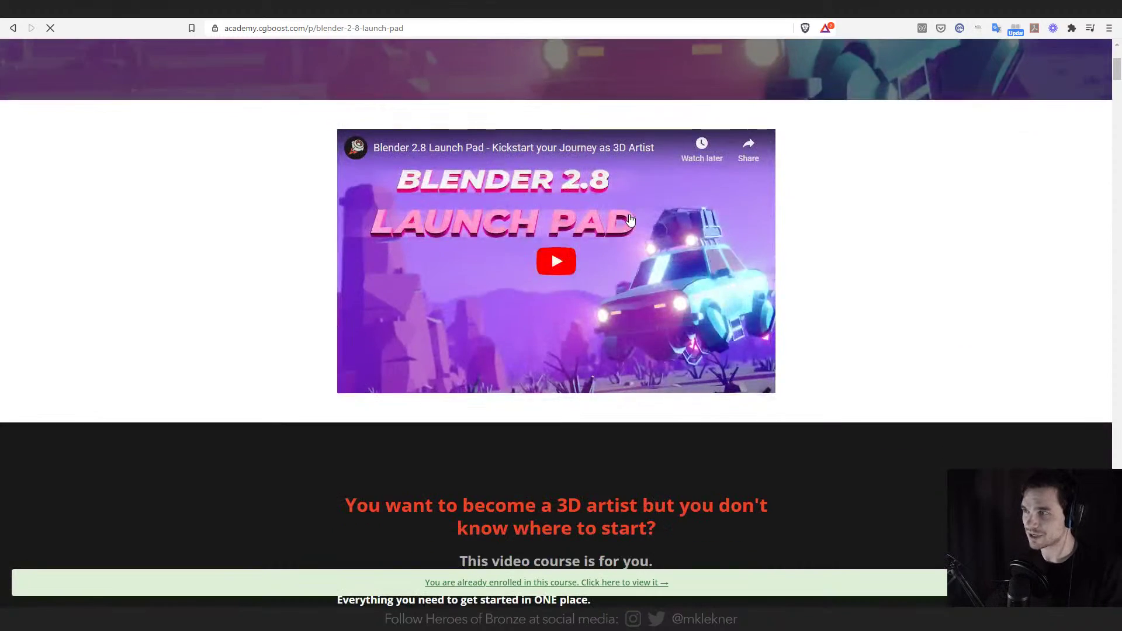
scroll(611, 328, down, 20)
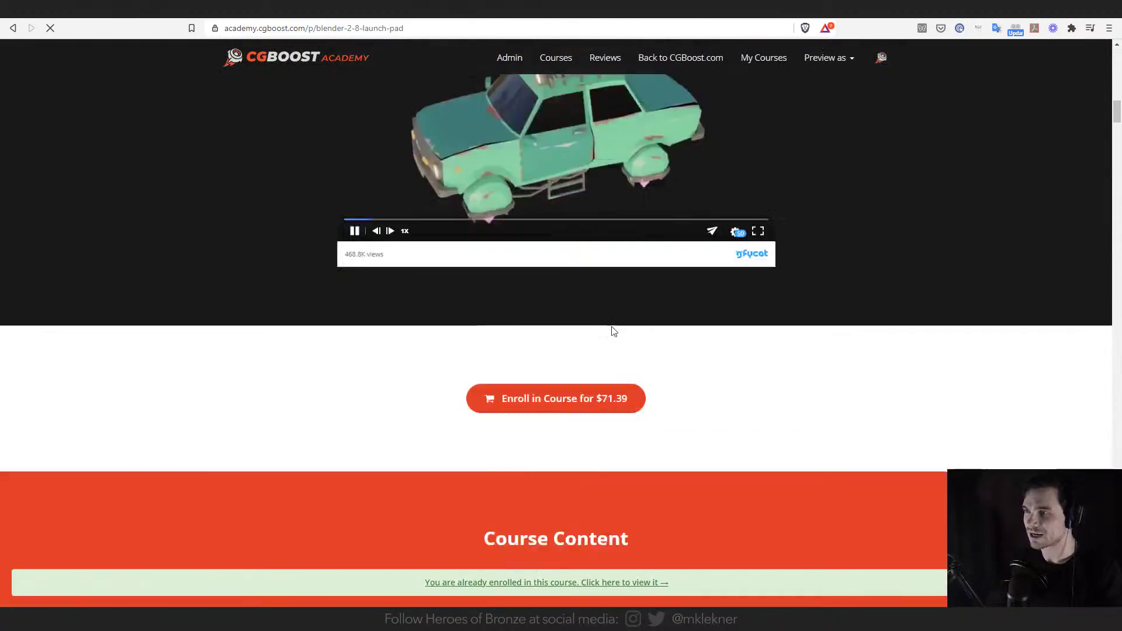
scroll(611, 317, down, 20)
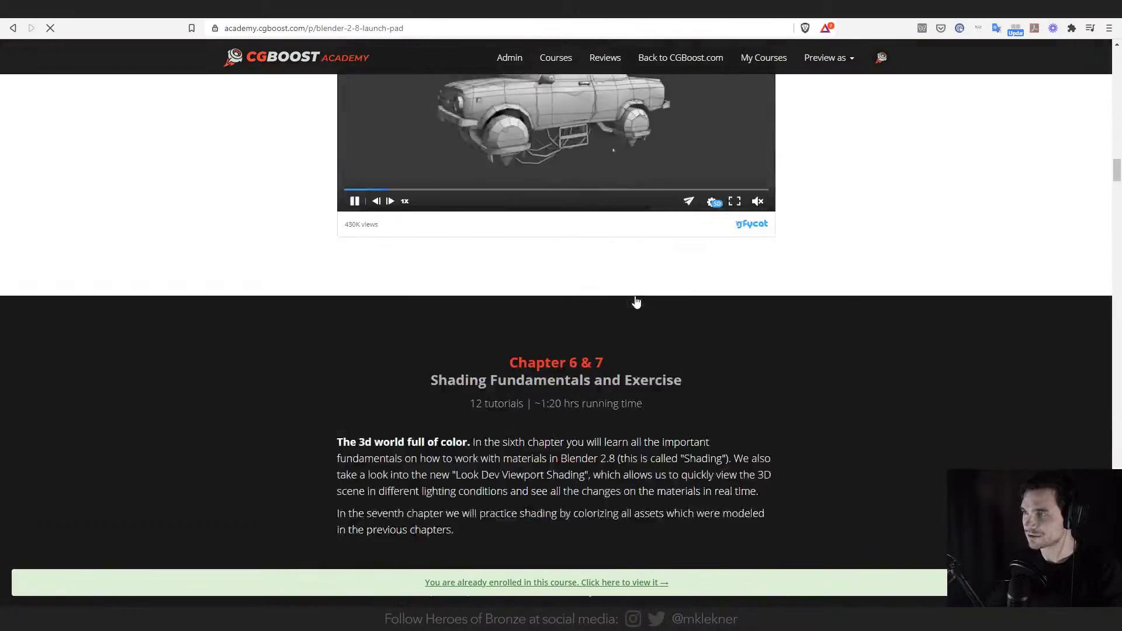
scroll(790, 271, down, 20)
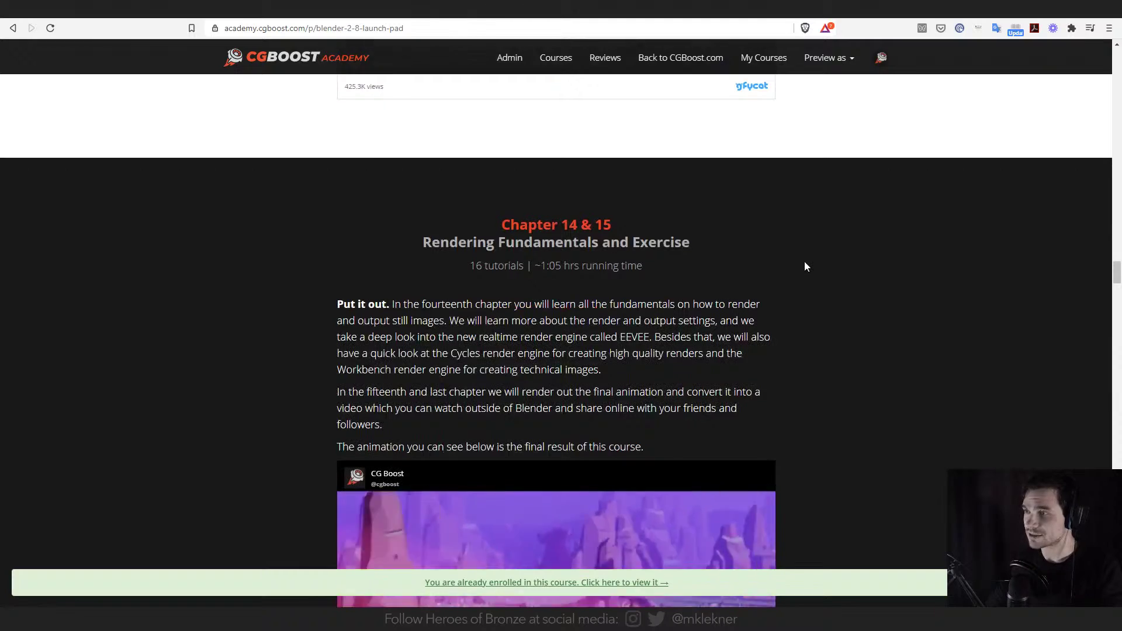
scroll(804, 263, down, 7)
scroll(737, 207, down, 10)
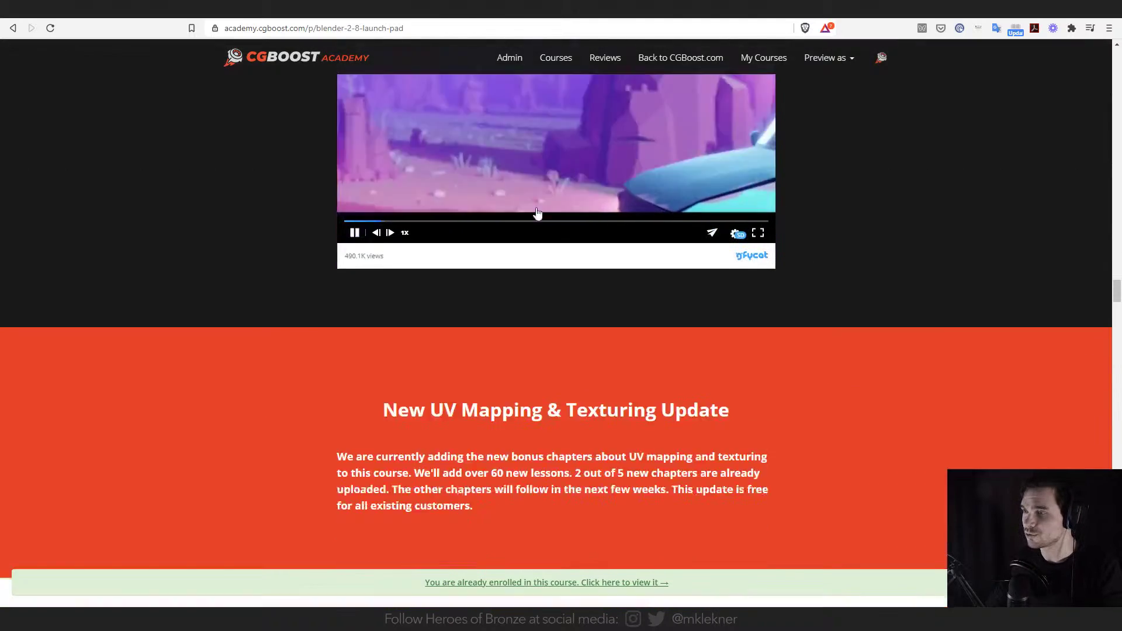
scroll(475, 390, down, 20)
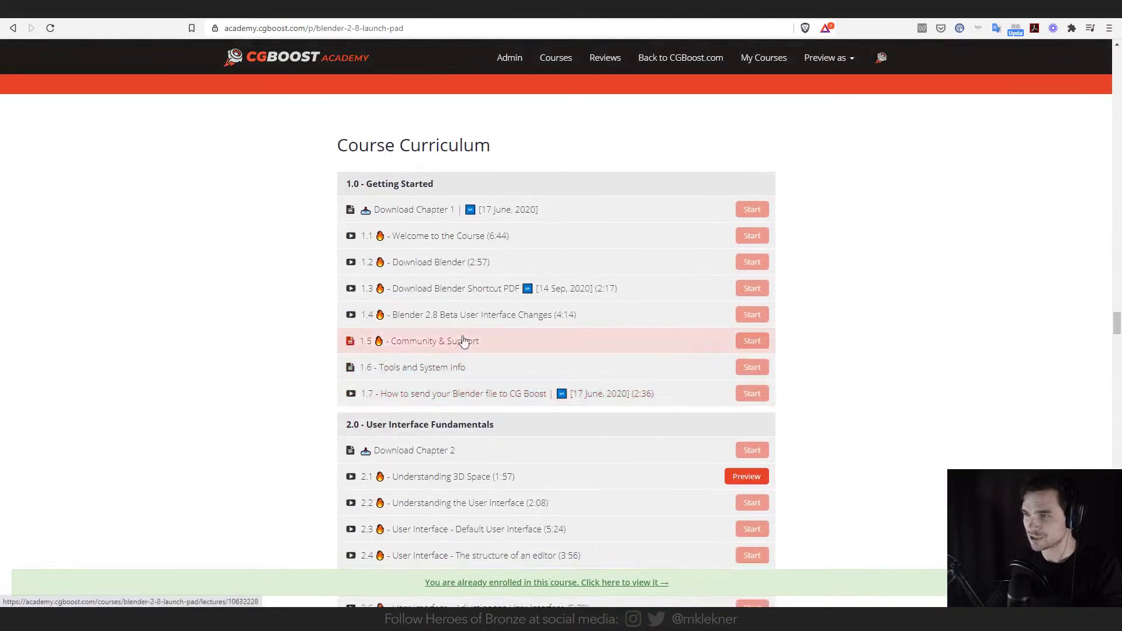
- Expand the full course curriculum and look through its chapters down to the conclusion
scroll(456, 260, up, 6)
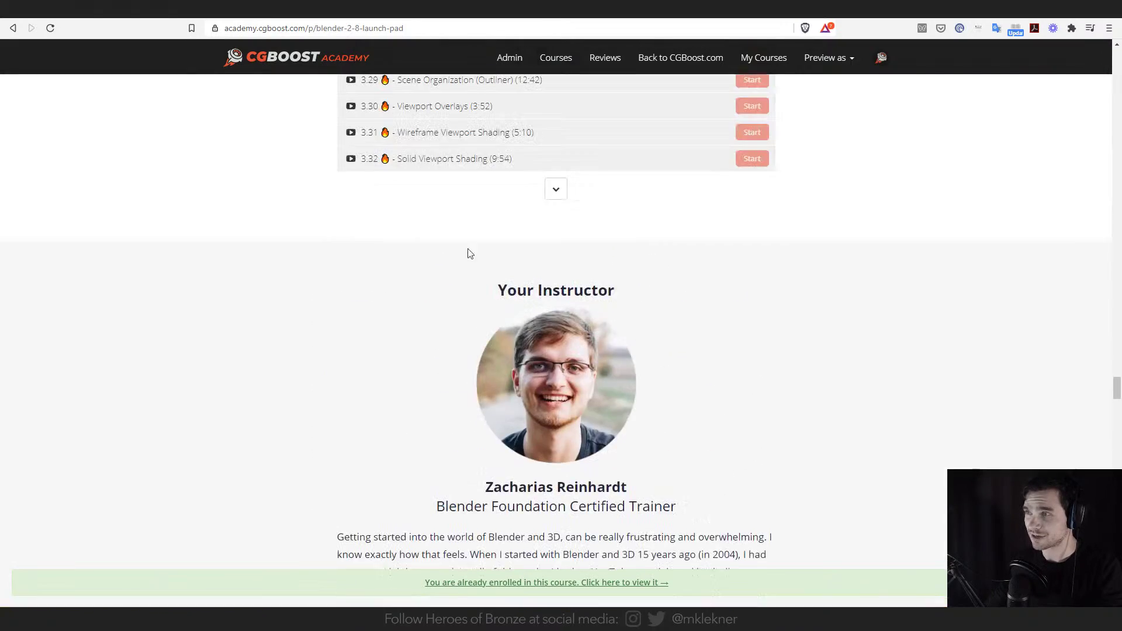
click(556, 202)
scroll(558, 263, down, 6)
scroll(559, 289, down, 20)
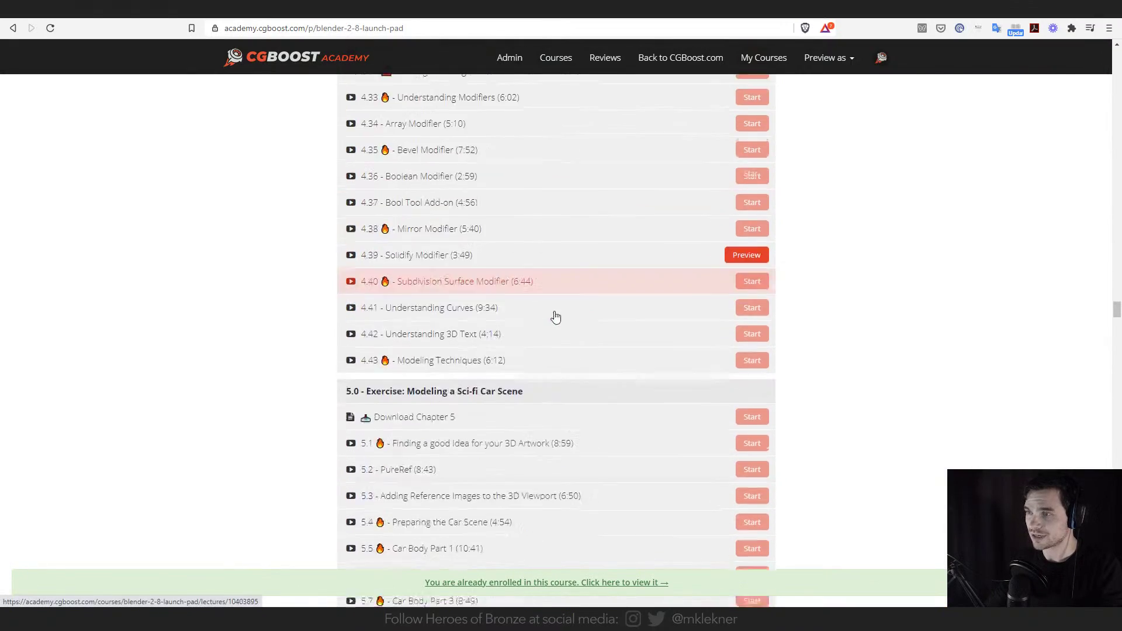
scroll(826, 318, down, 20)
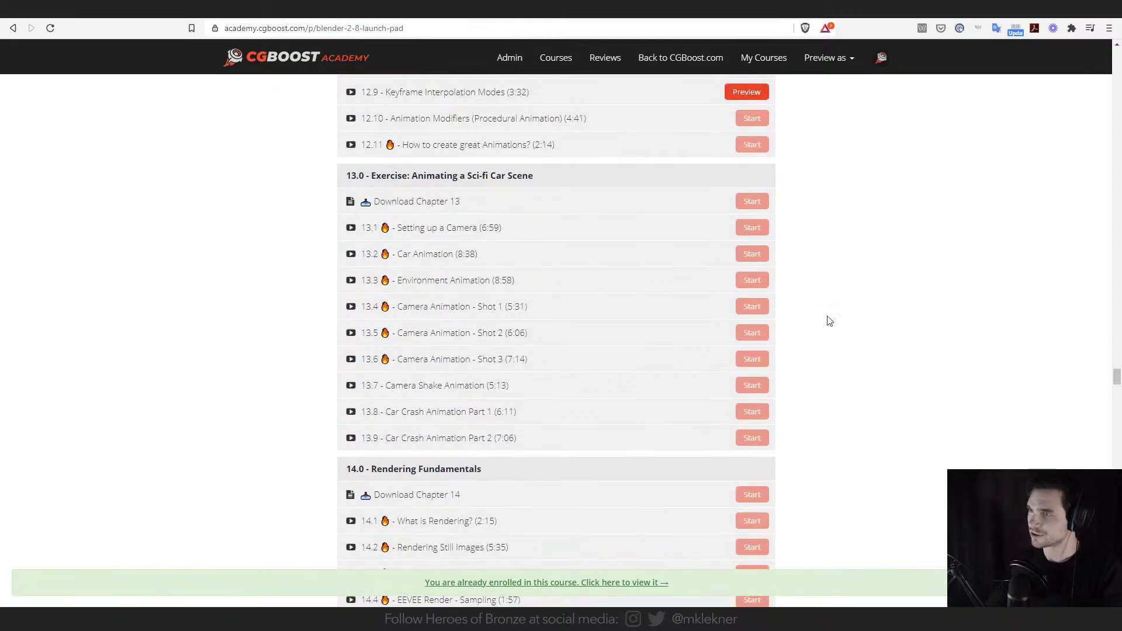
scroll(853, 328, down, 20)
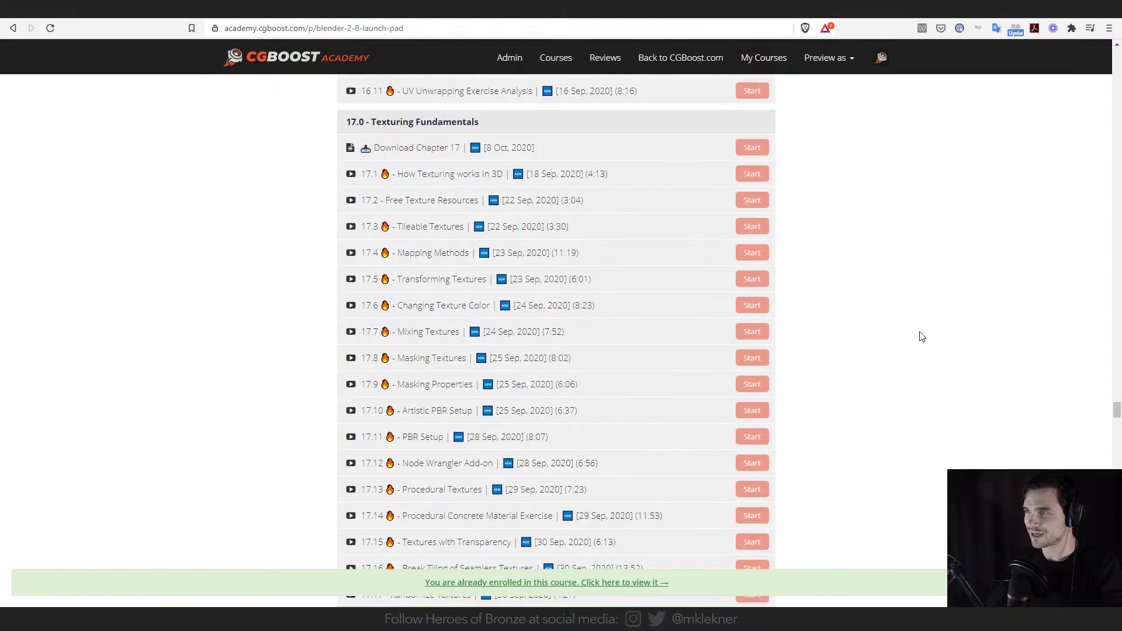
scroll(825, 304, down, 6)
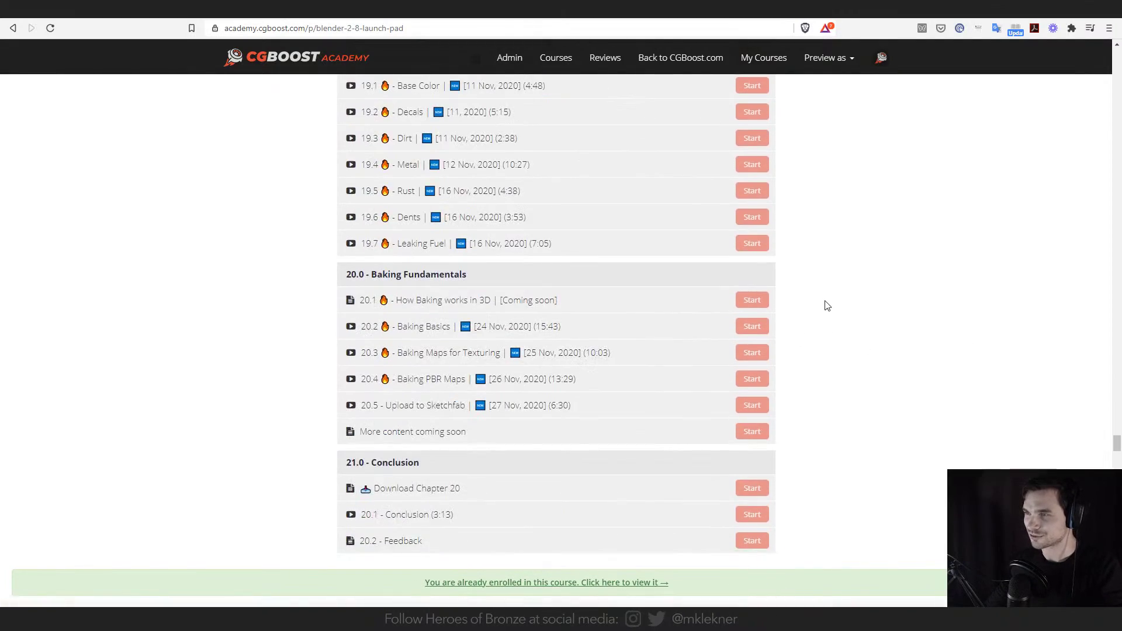
- Review the UV mapping, texturing and texture painting lessons in curriculum chapters 16 to 18
scroll(828, 348, up, 8)
scroll(830, 351, up, 8)
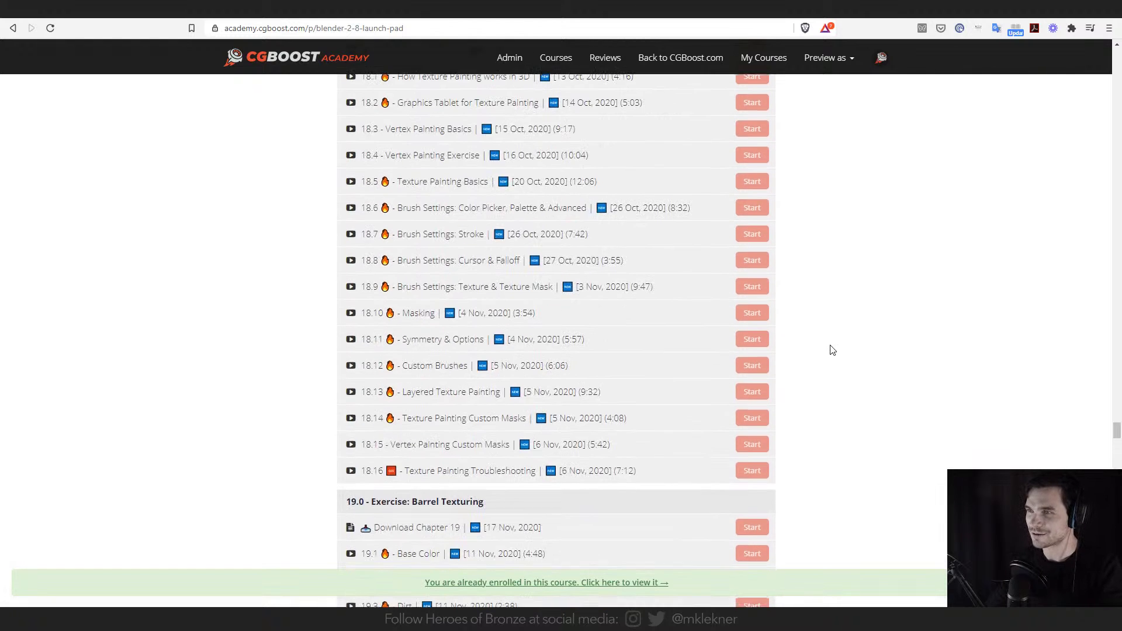
drag(348, 374, 555, 374)
click(554, 374)
scroll(554, 374, up, 1)
scroll(515, 351, up, 10)
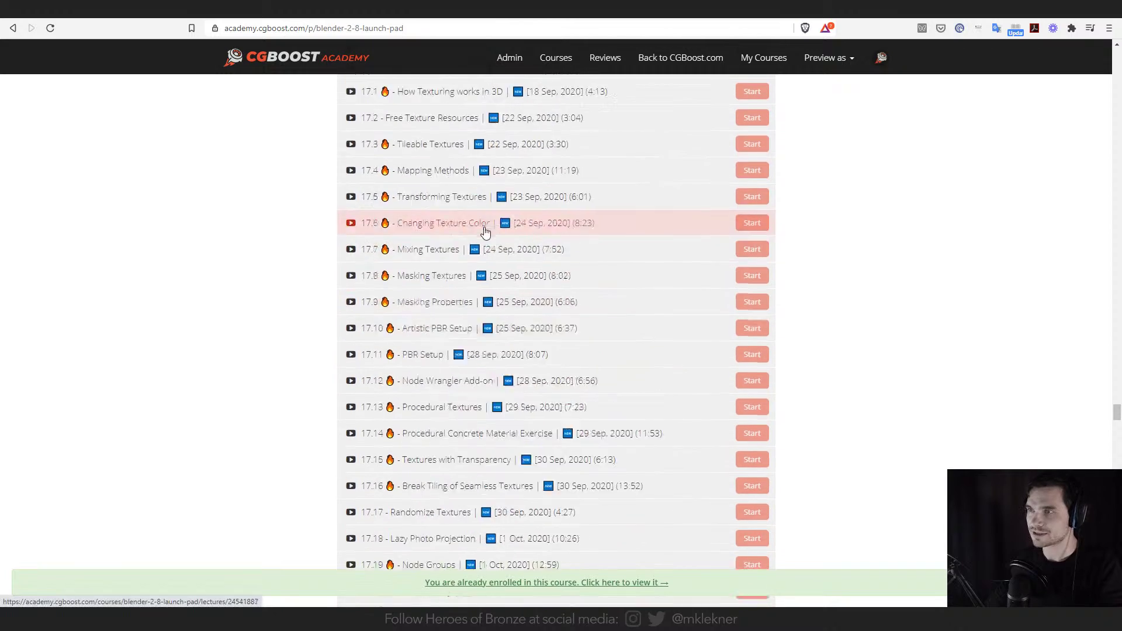
scroll(370, 297, up, 5)
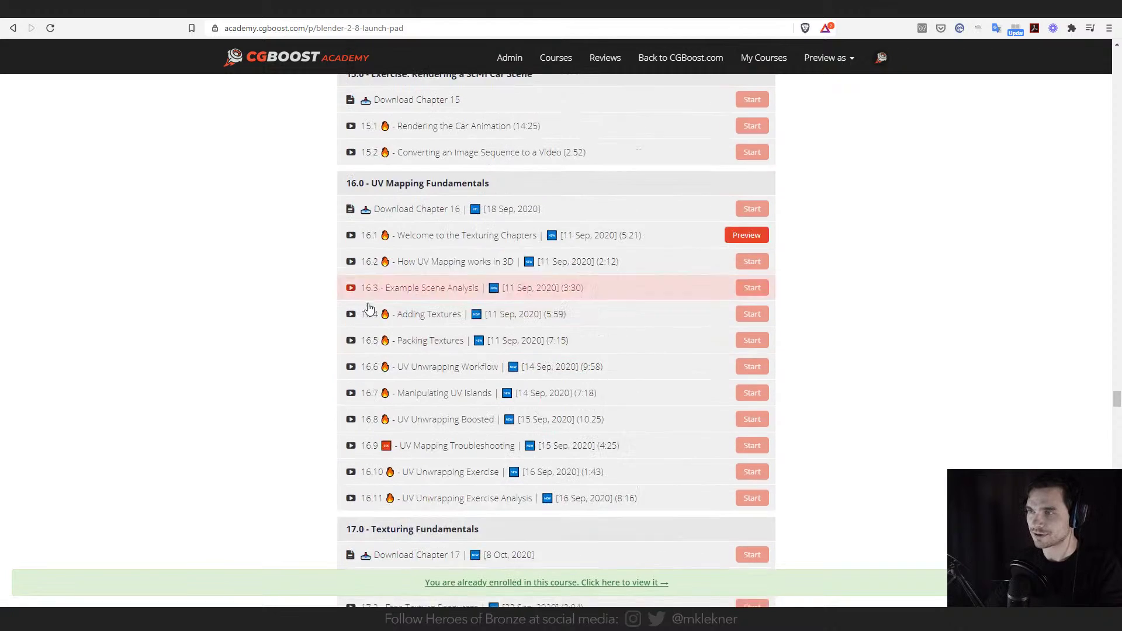
scroll(819, 335, down, 7)
scroll(818, 335, down, 15)
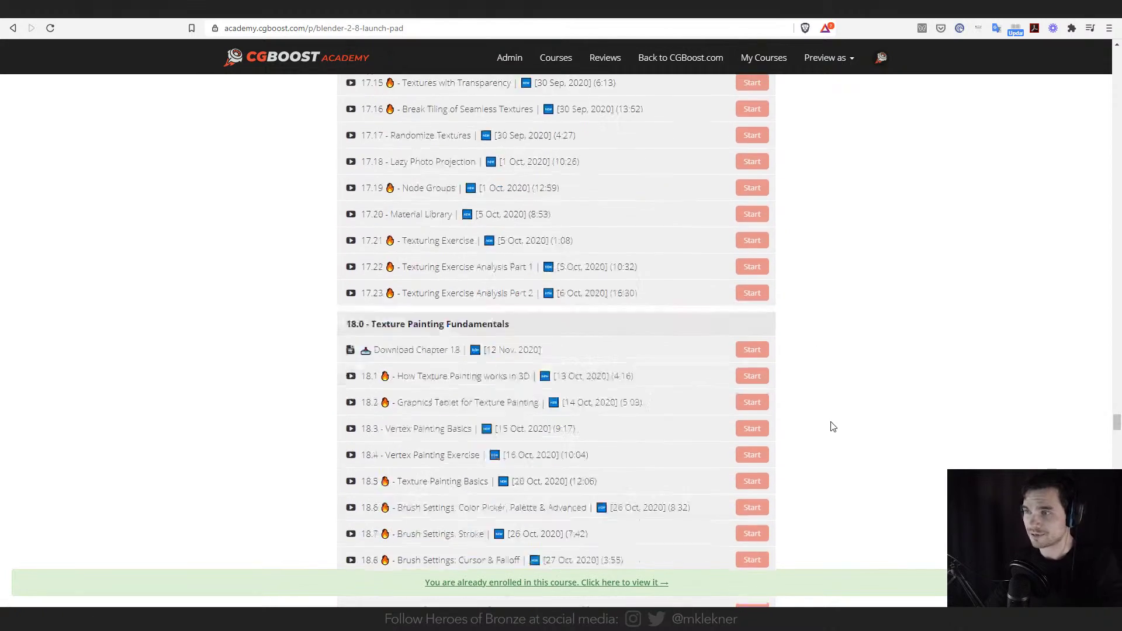
- Highlight the 20.0 Baking Fundamentals heading, clear the highlight, and examine the 19.0 Barrel Texturing exercise lessons
scroll(371, 218, up, 6)
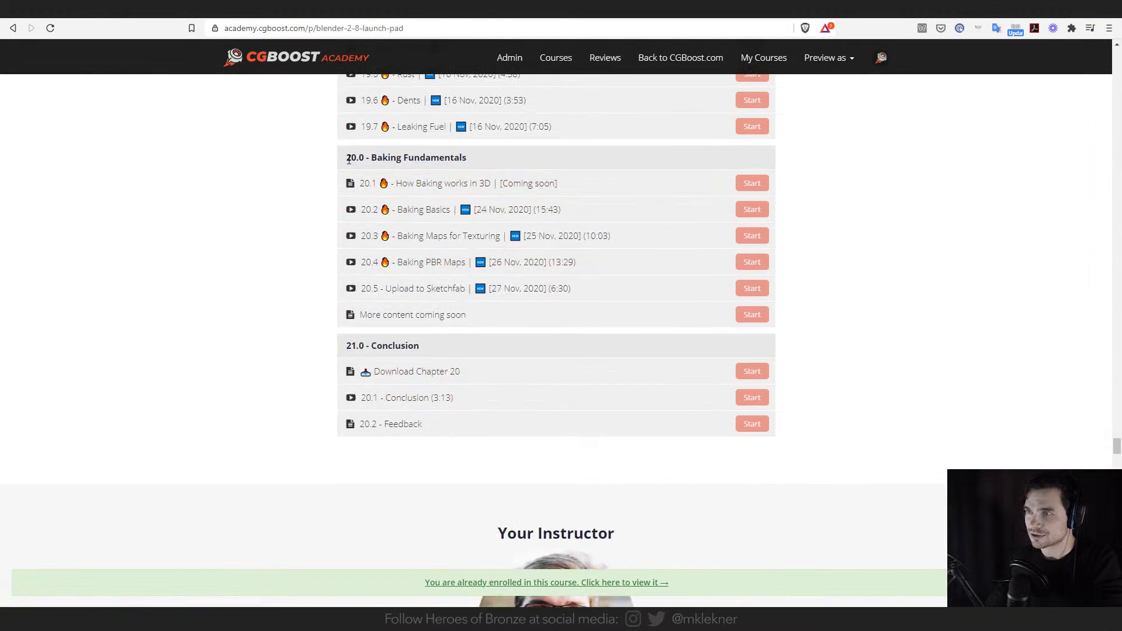
drag(345, 157, 482, 152)
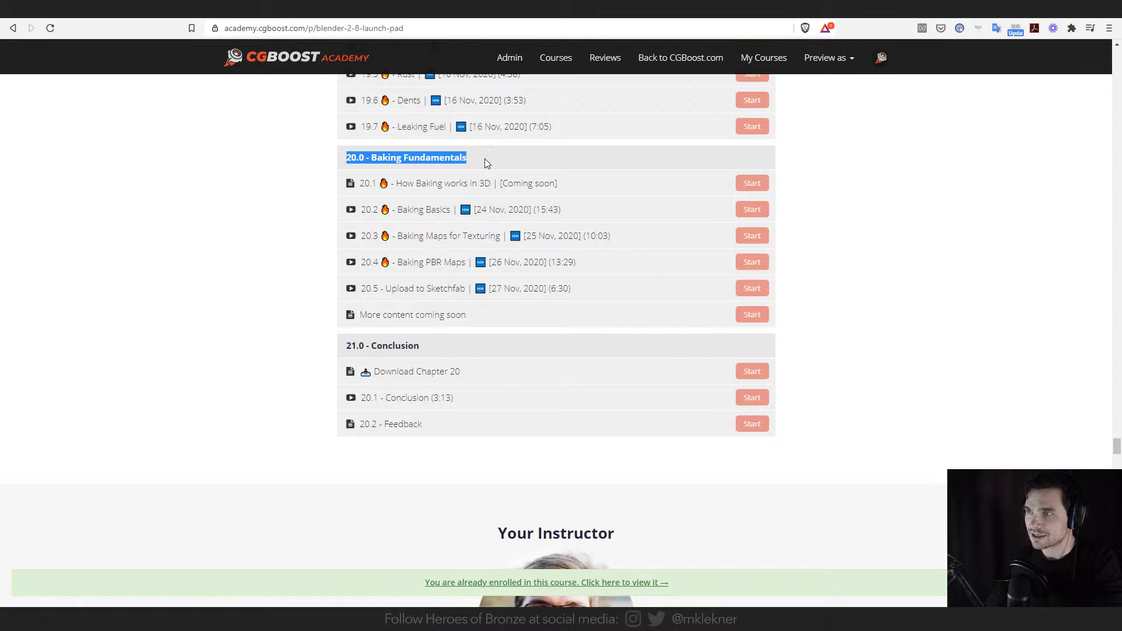
click(485, 159)
scroll(490, 204, up, 4)
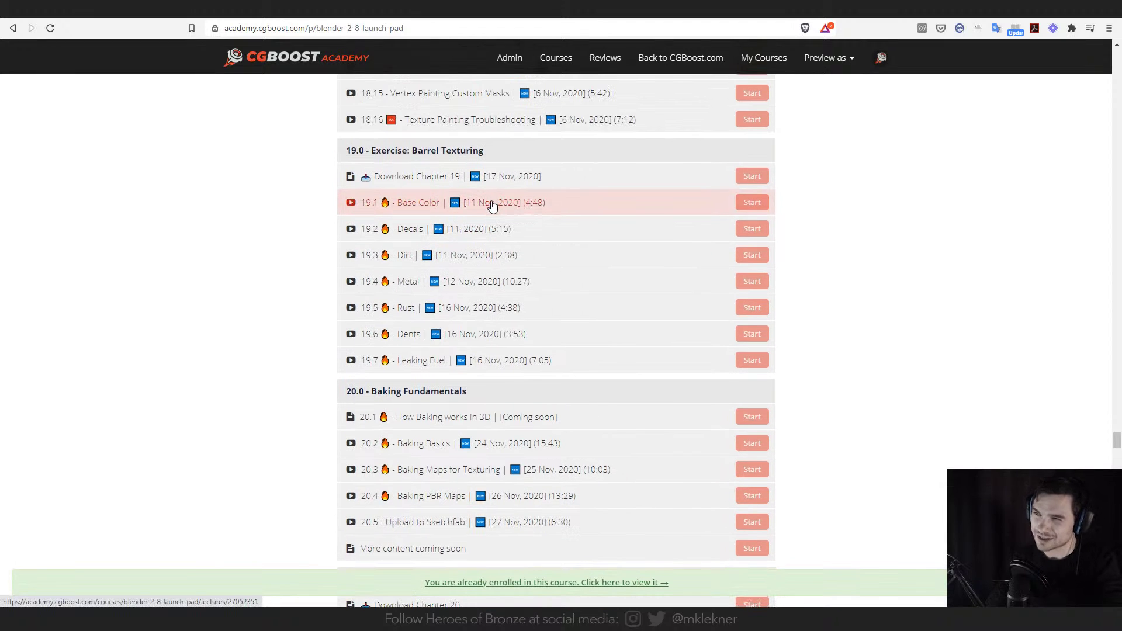
- Reload the Blender 2.8 Launch Pad course page to return to its introduction
click(365, 33)
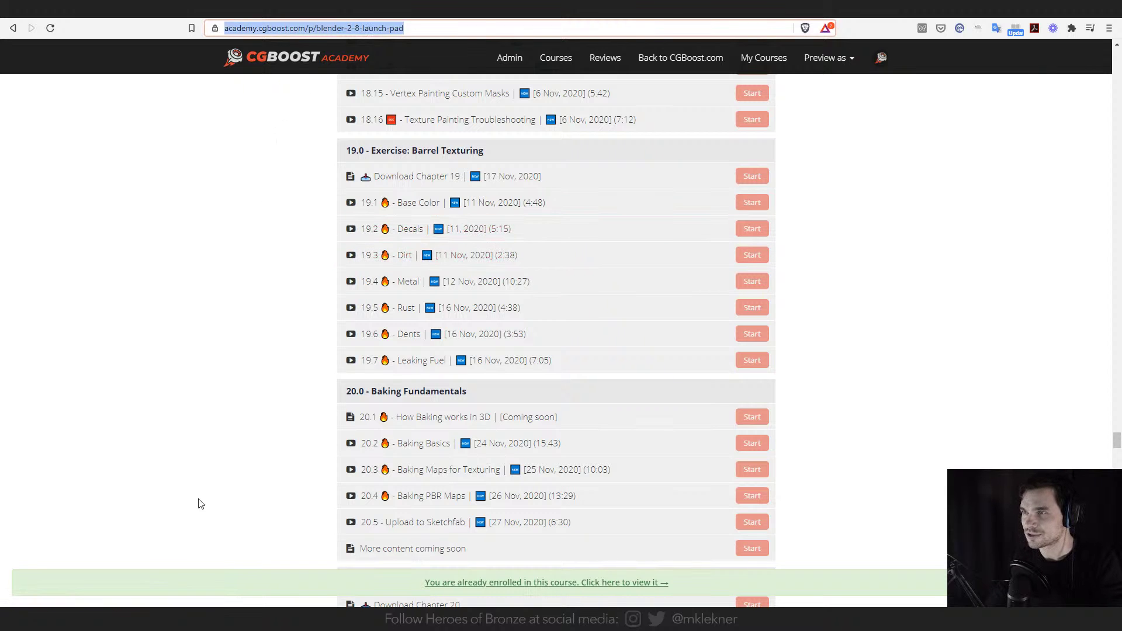
key(Return)
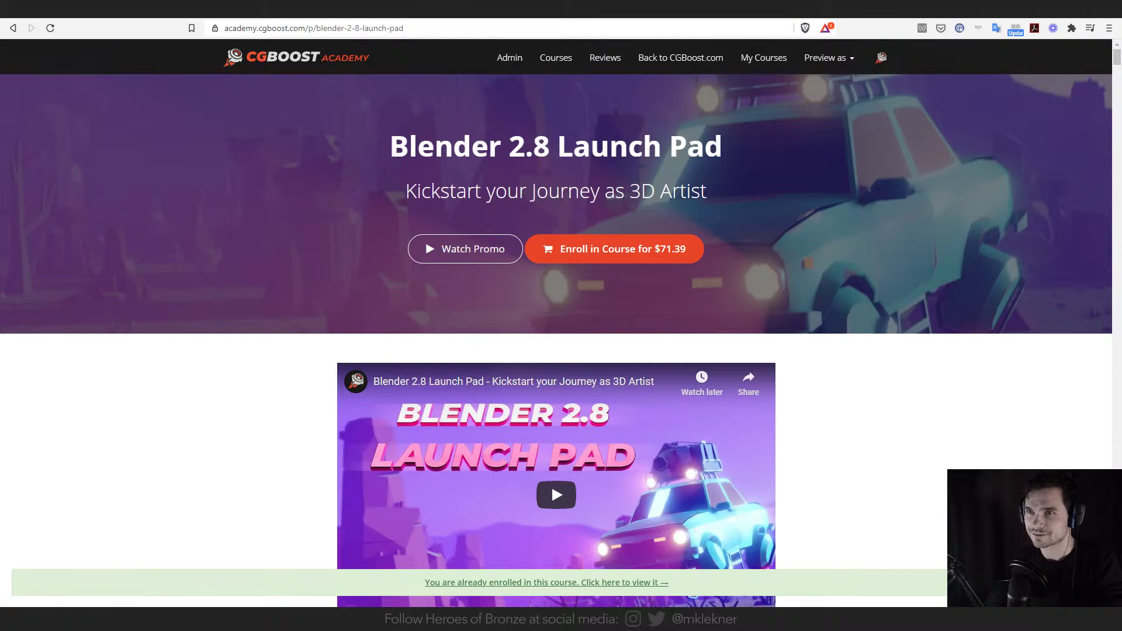
- Switch to Blender and add a new tree to the temple scene with the Grove 9 add-on
key(alt+Tab)
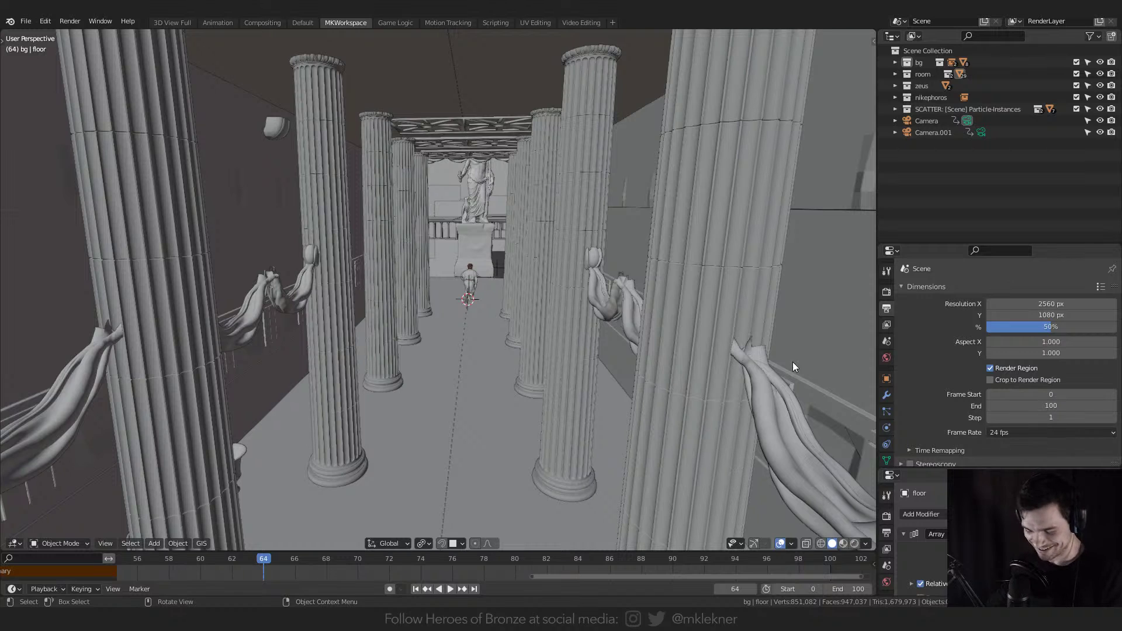
key(n)
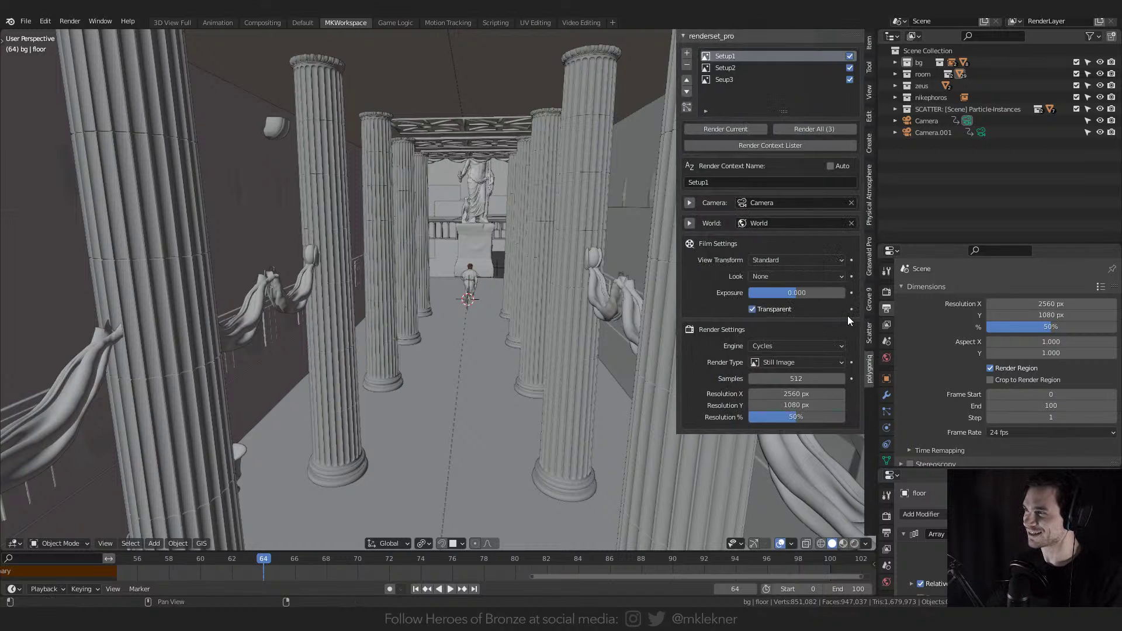
click(869, 295)
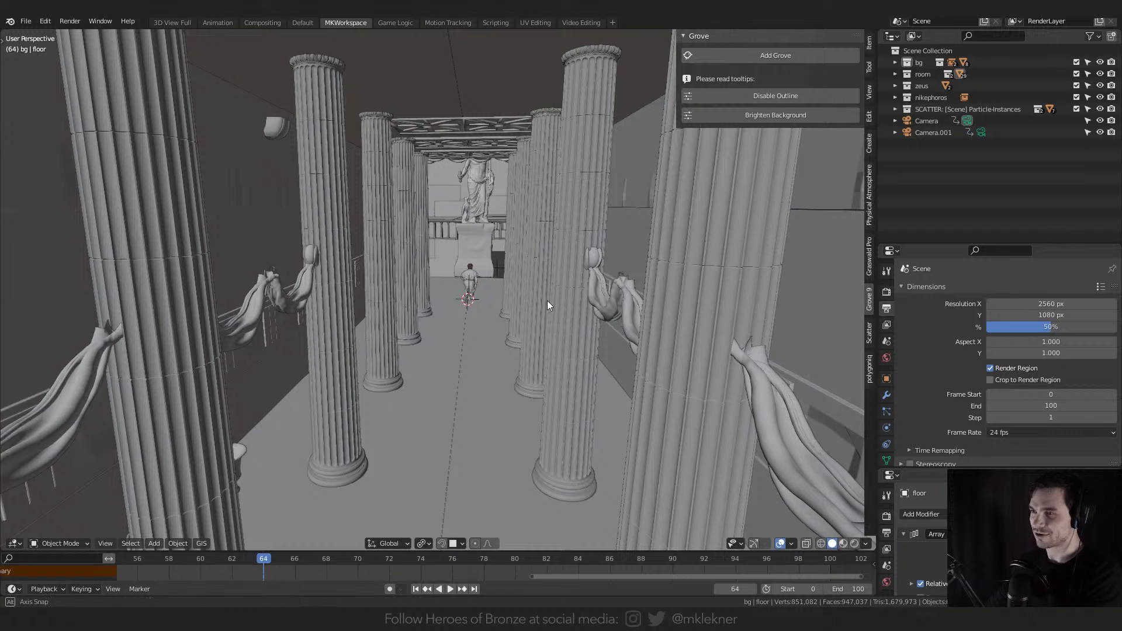
middle_drag(546, 300, 821, 87)
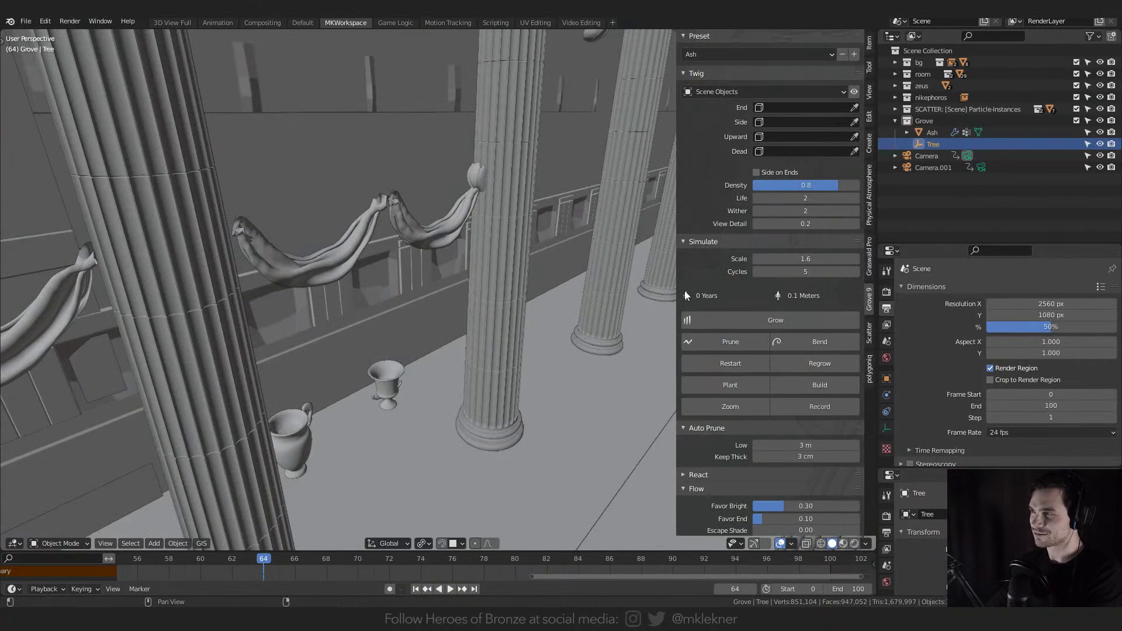
- Frame the new Grove tree and grow it with the Ash preset for 5 cycles
key(KP_Decimal)
middle_drag(495, 394, 526, 327)
click(760, 317)
- Assign the Ash twig to the Grove tree and grow it further
click(749, 91)
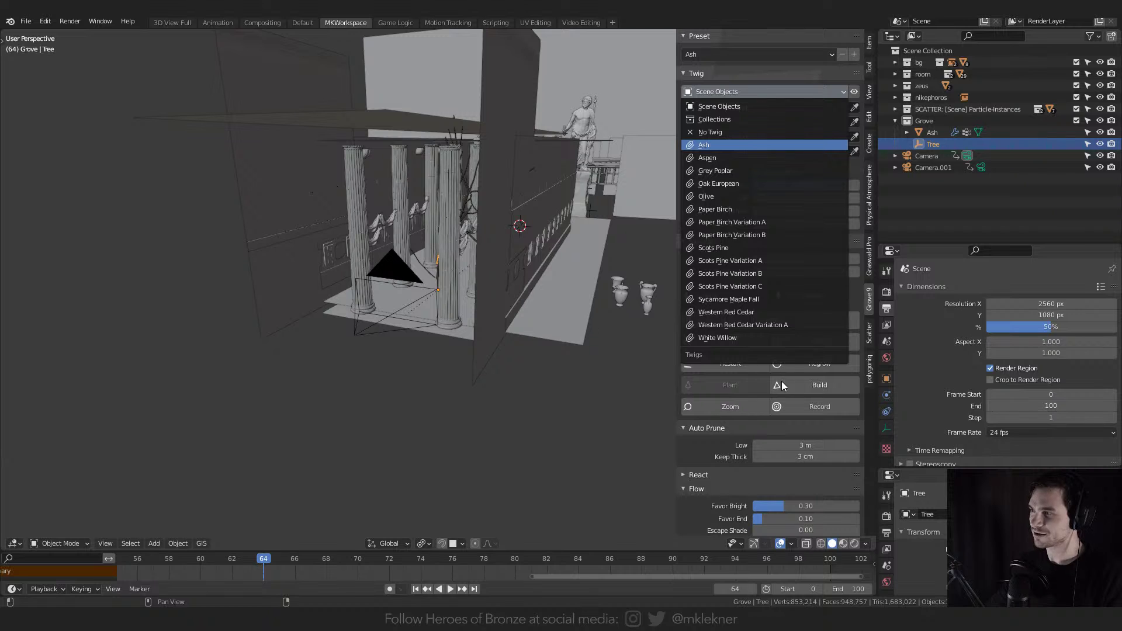
click(704, 144)
click(776, 320)
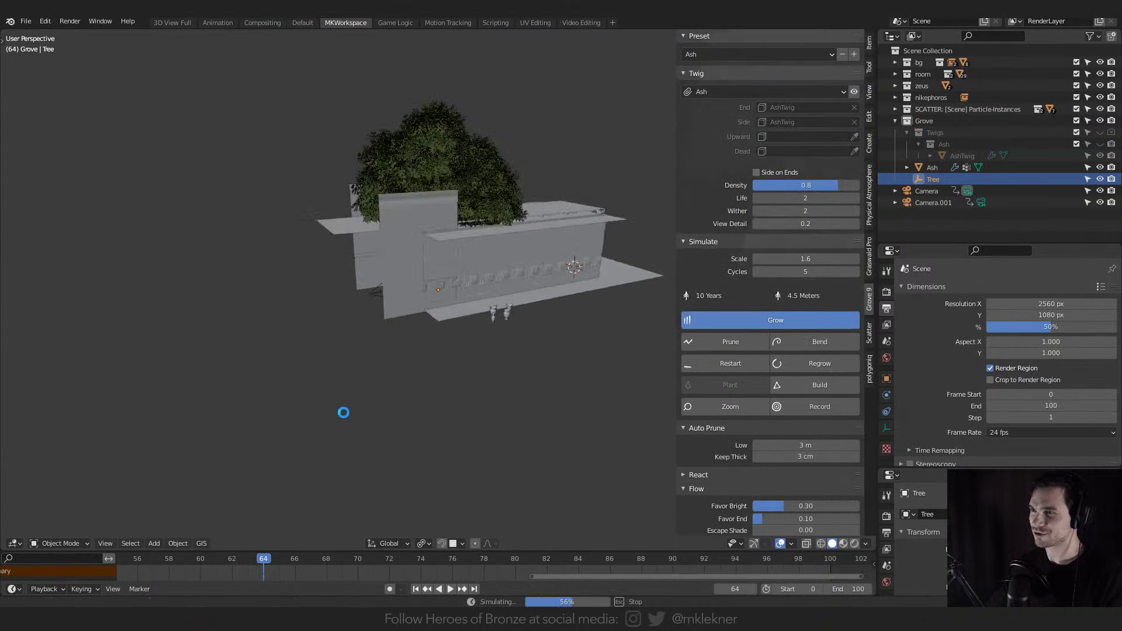
middle_drag(334, 394, 435, 369)
scroll(455, 370, up, 2)
scroll(406, 383, up, 5)
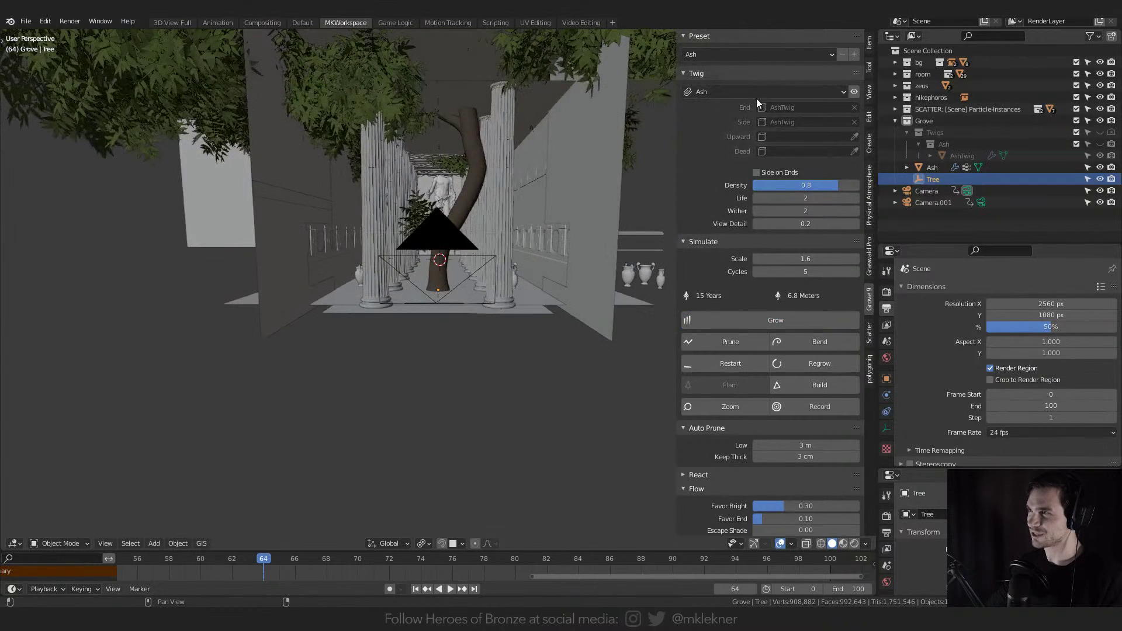
- Look through the Grove tree presets, examine the grown tree's crown, and select the Ash tree object
click(705, 54)
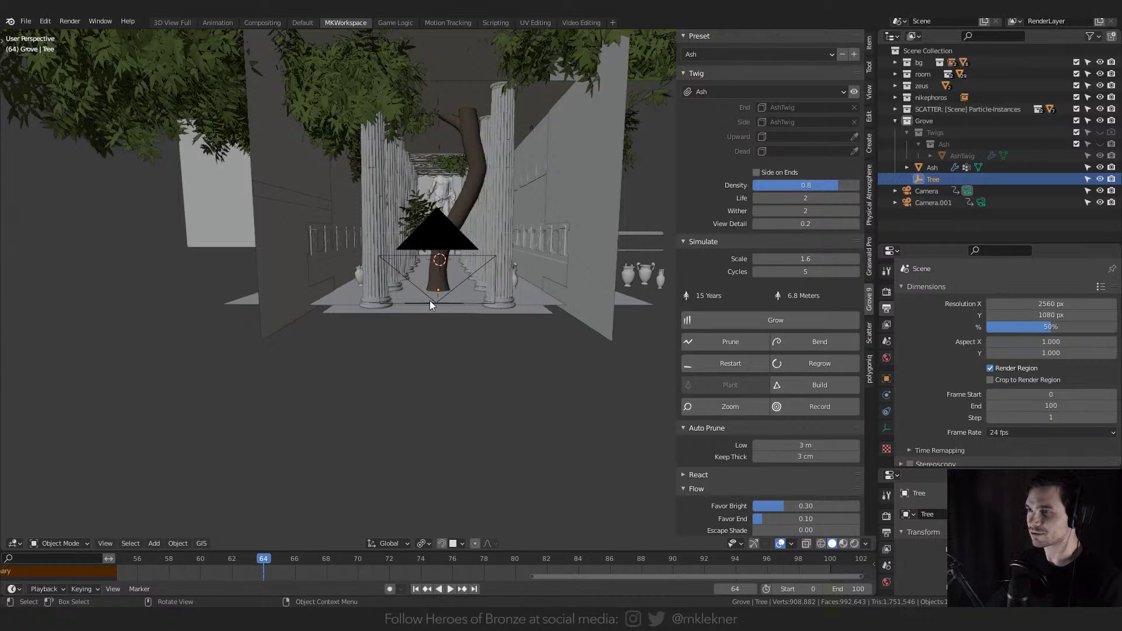
middle_drag(429, 301, 411, 216)
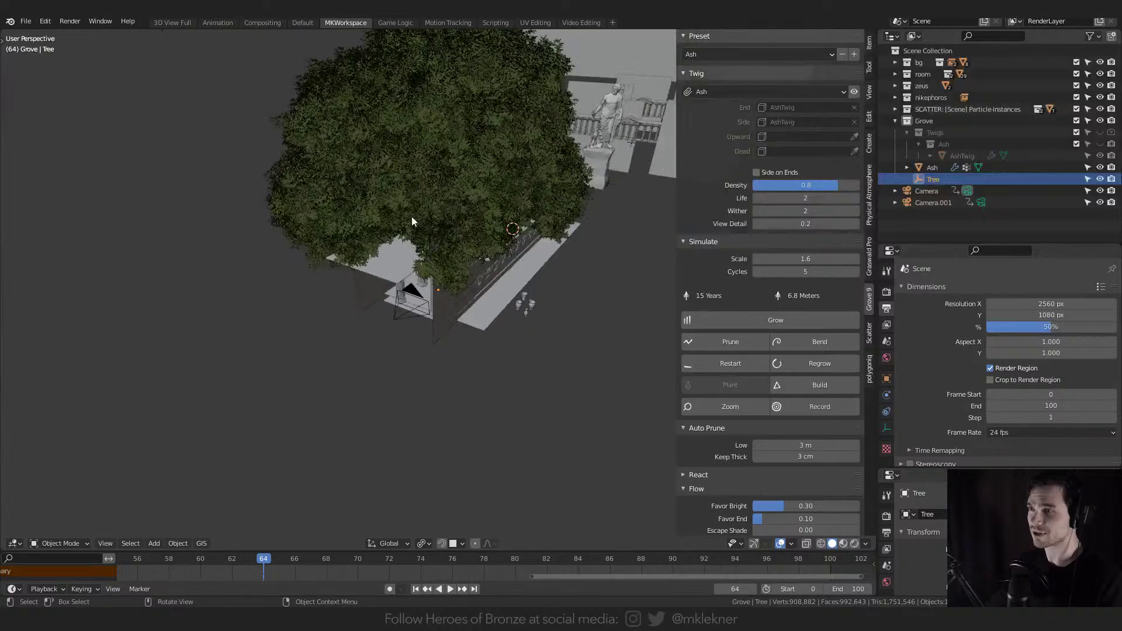
mouse_move(469, 127)
middle_down()
mouse_move(414, 120)
mouse_move(451, 103)
mouse_move(448, 121)
middle_up()
click(447, 119)
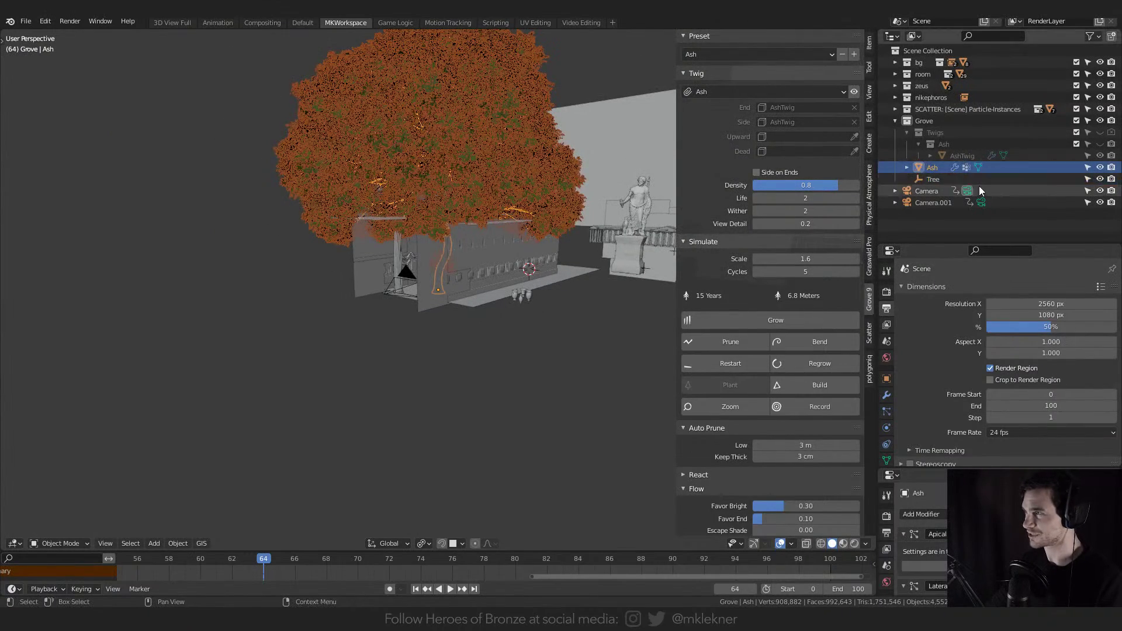